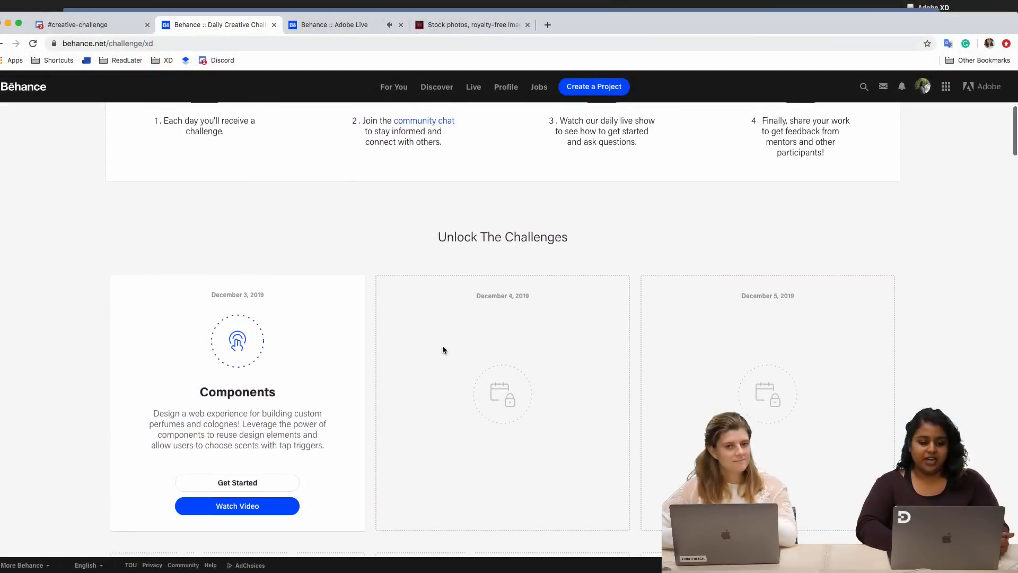
# - Review the Components challenge for December 3, 2019 in the Unlock The Challenges section of the Behance page
pyautogui.scroll(-1, 443, 349)
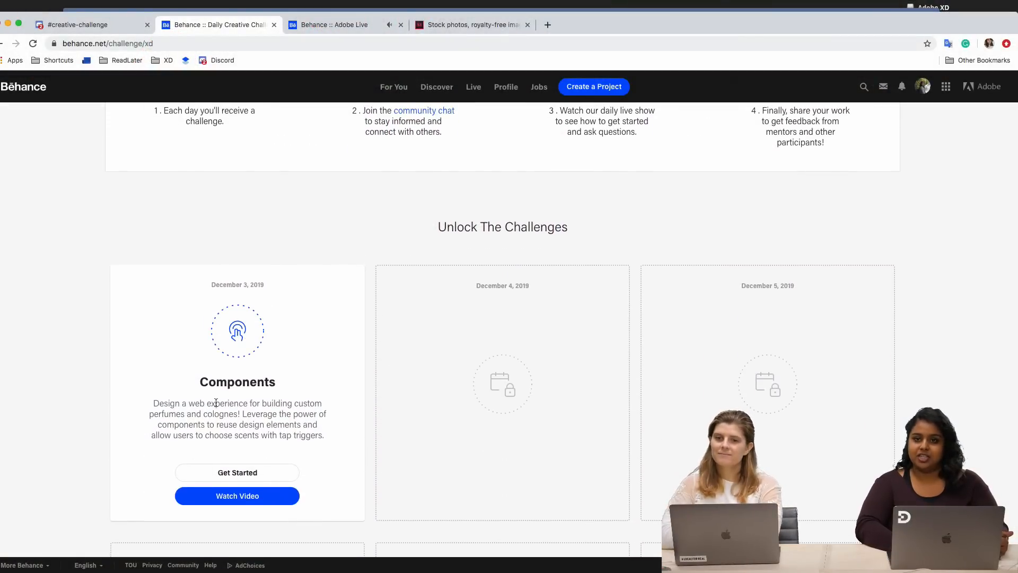
pyautogui.scroll(-4, 215, 402)
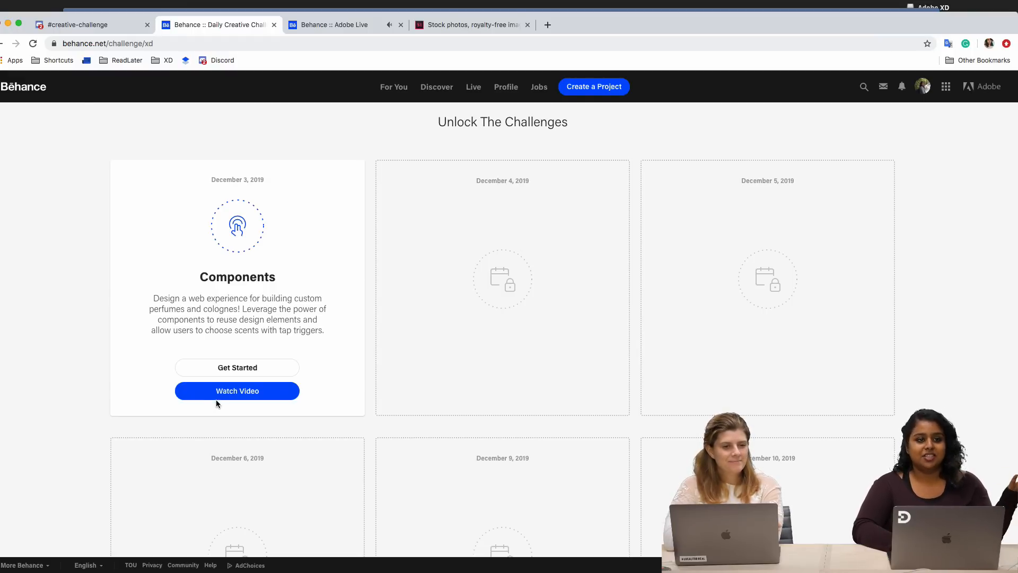
pyautogui.scroll(2, 263, 371)
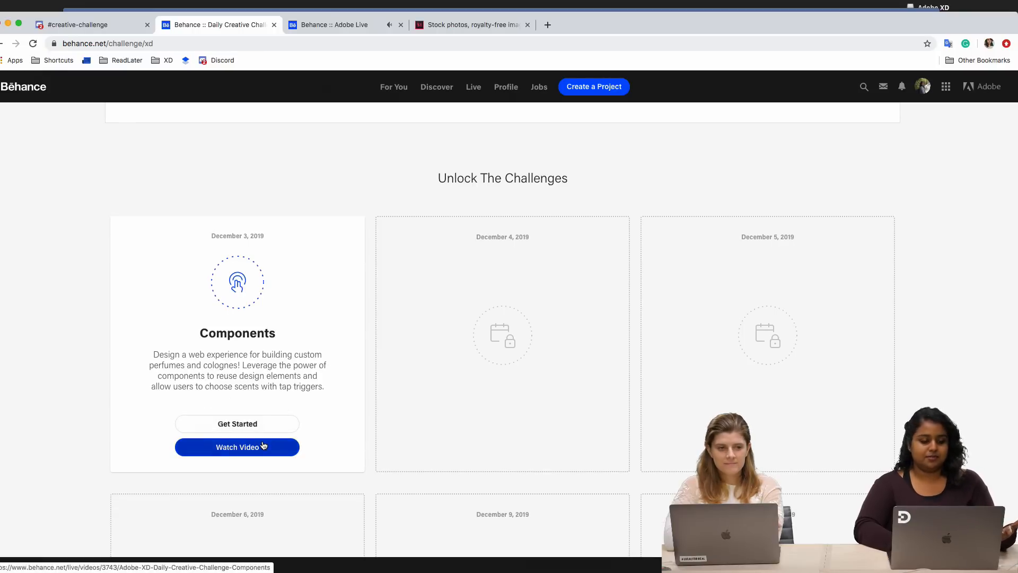
pyautogui.scroll(-2, 321, 384)
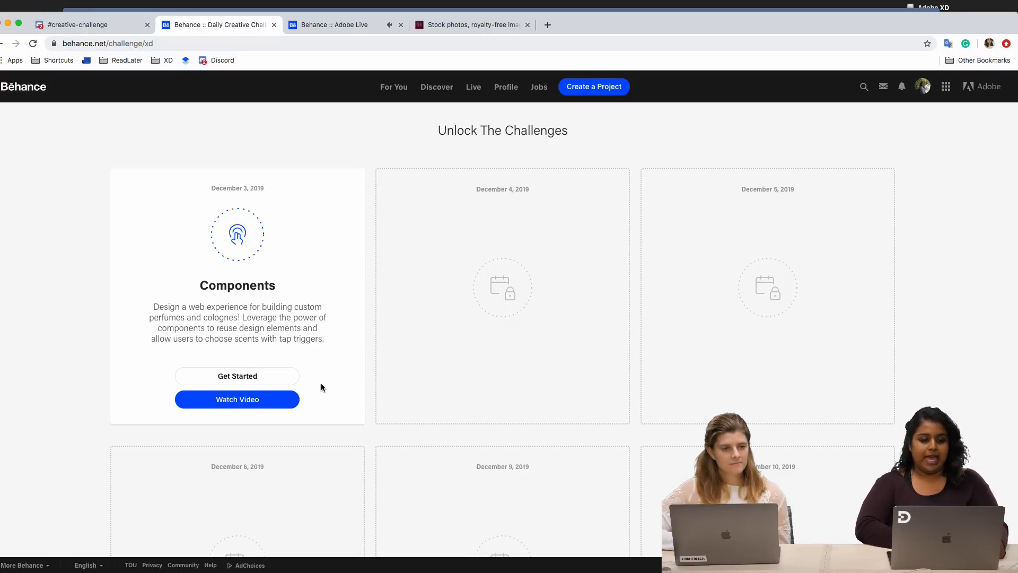
pyautogui.scroll(5, 320, 386)
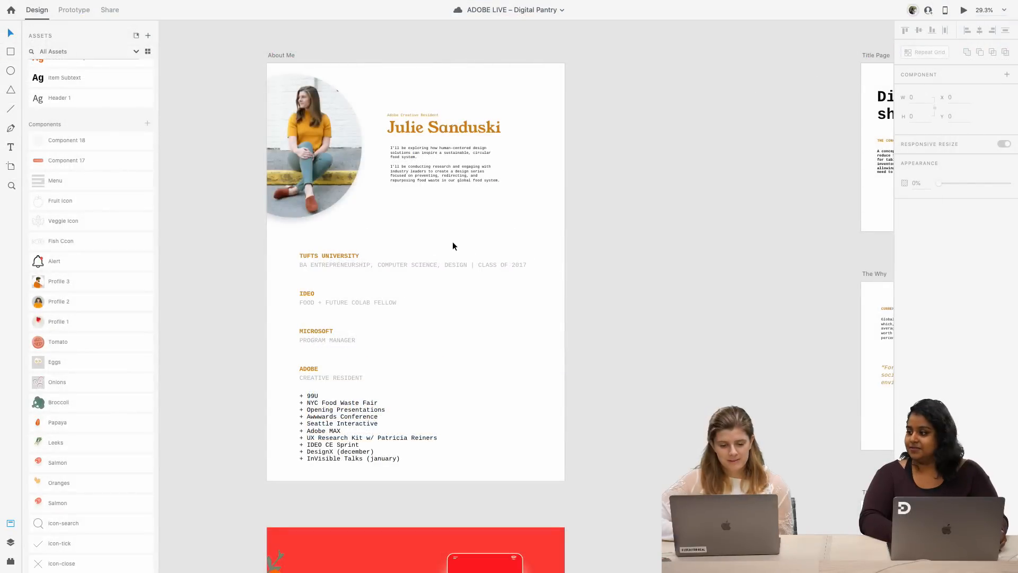
# - In the Adobe XD Digital Pantry document, examine the About Me artboard's introduction, work history and list of events
pyautogui.hscroll(-1, 463, 255)
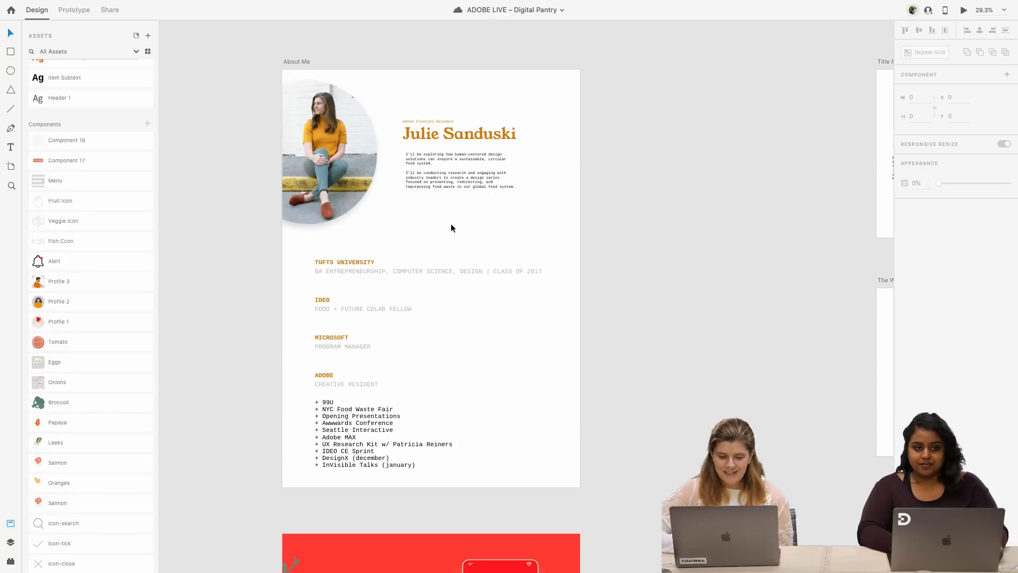
pyautogui.click(456, 193)
pyautogui.scroll(6, 458, 194)
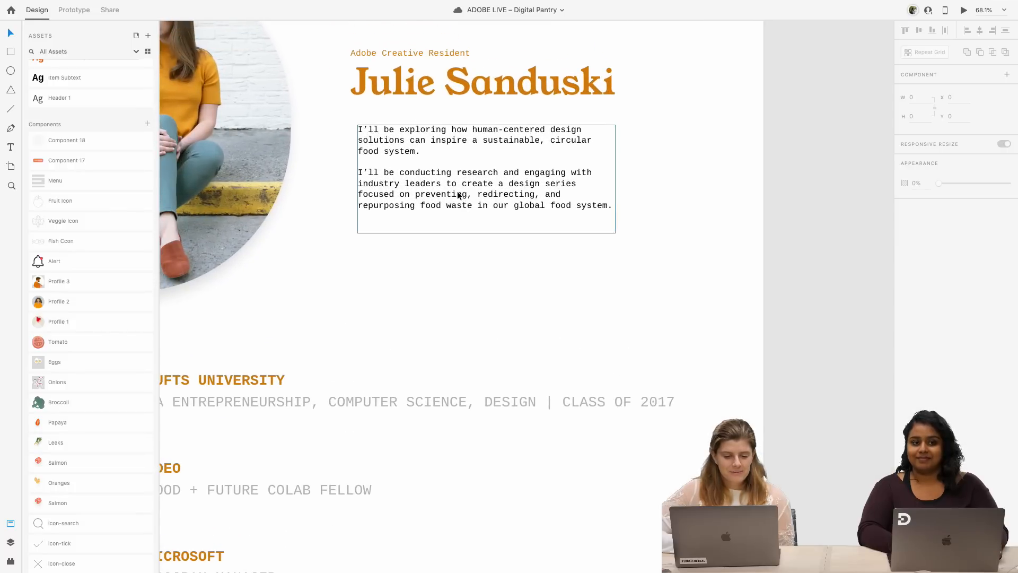
pyautogui.scroll(3, 574, 362)
pyautogui.hscroll(-3, 574, 362)
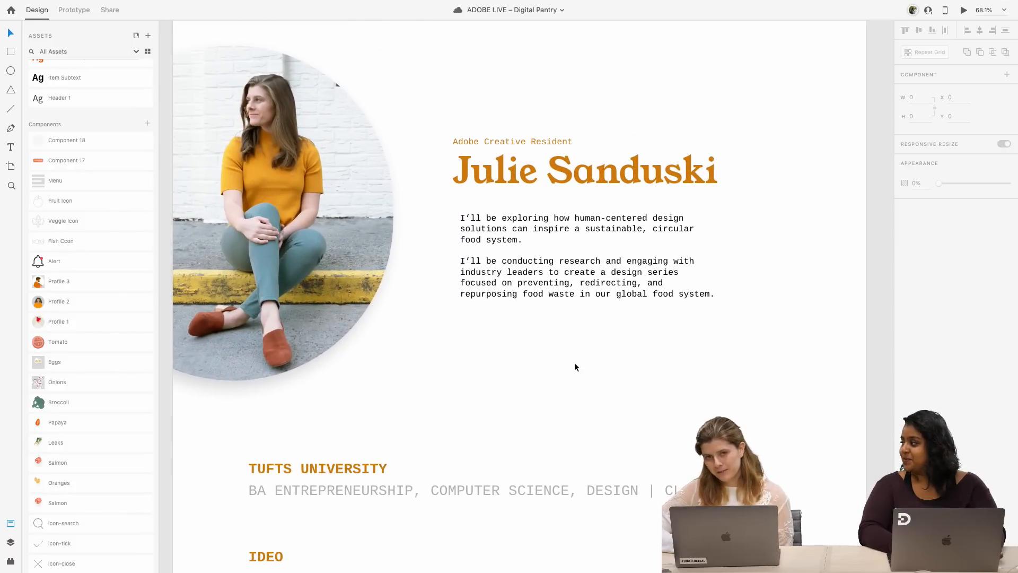
pyautogui.scroll(-3, 574, 362)
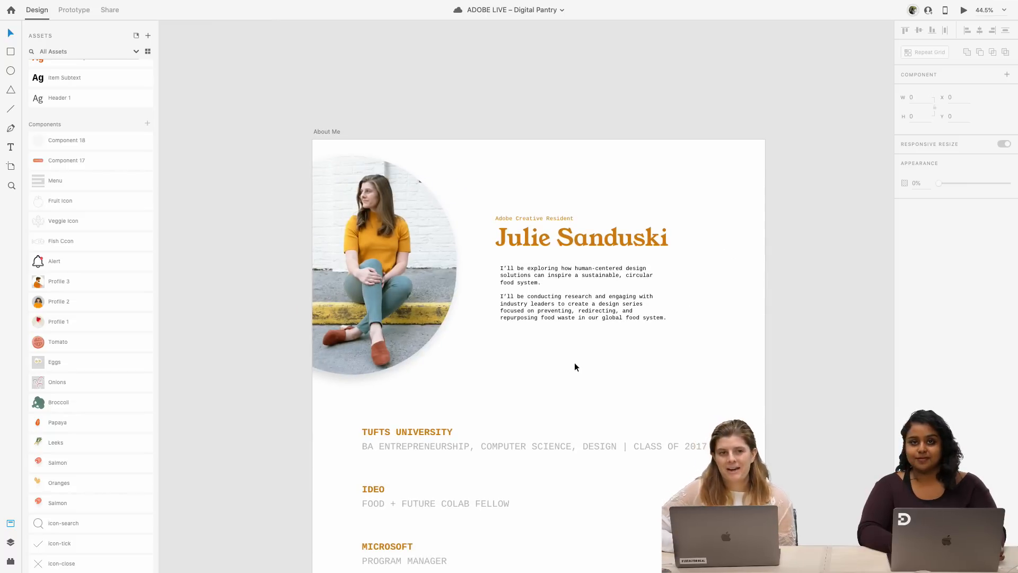
pyautogui.scroll(-5, 574, 364)
pyautogui.hscroll(1, 574, 364)
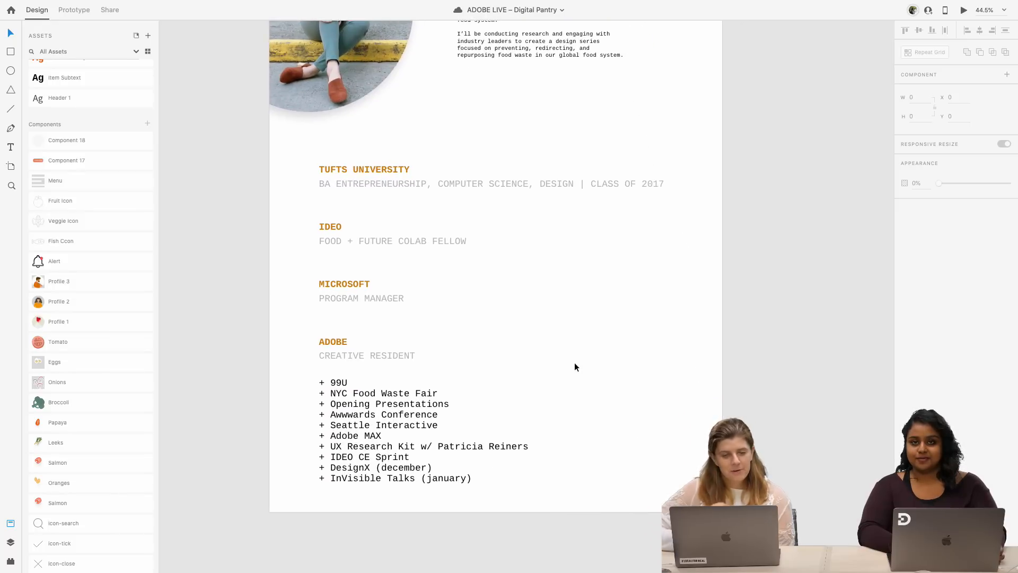
pyautogui.scroll(1, 575, 364)
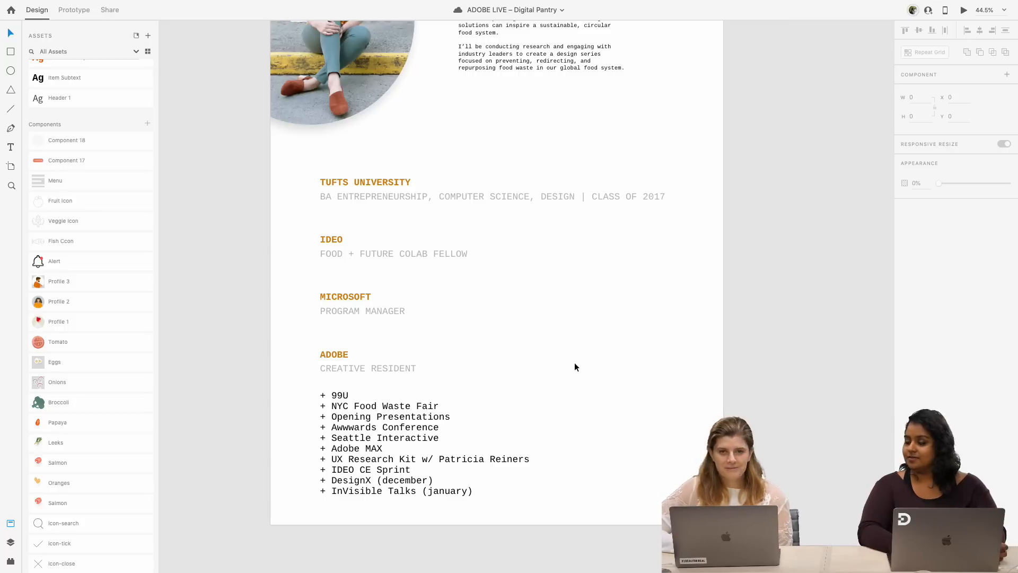
pyautogui.scroll(-5, 574, 363)
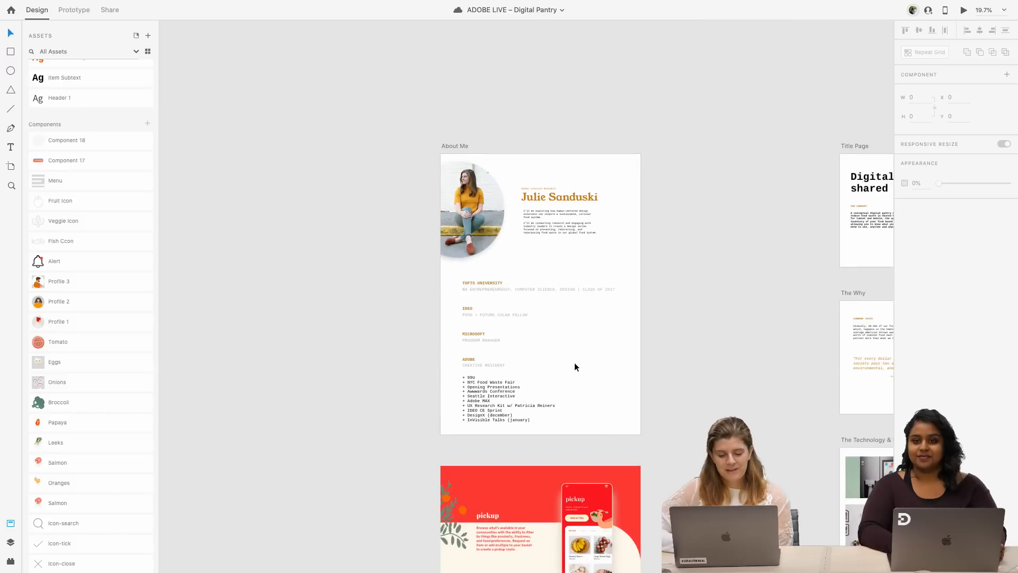
# - Examine the food-sharing app presentation below the About Me artboard, covering its pickup, request and share sections
pyautogui.scroll(-4, 574, 364)
pyautogui.scroll(-2, 574, 366)
pyautogui.scroll(5, 547, 317)
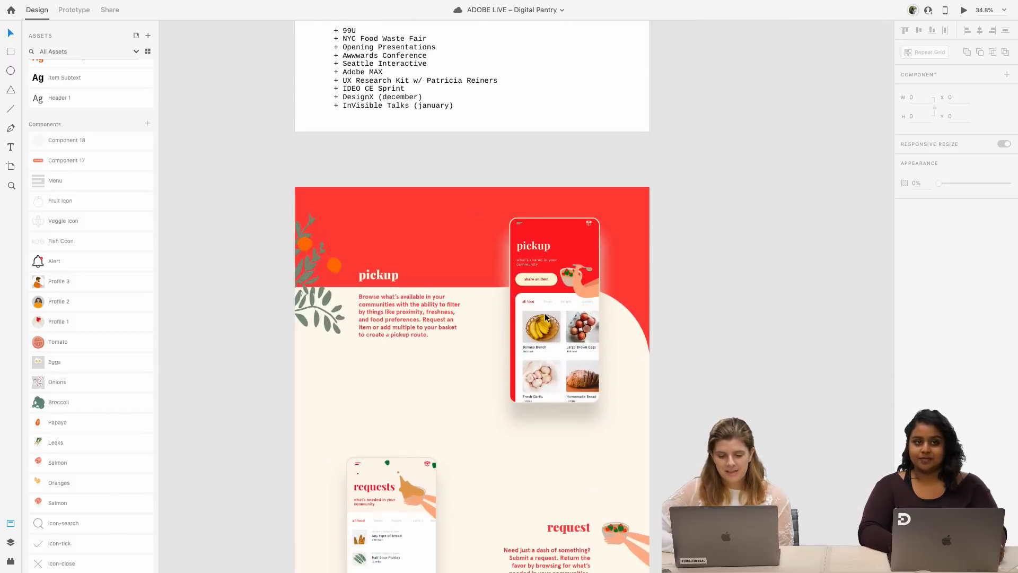
pyautogui.scroll(-1, 545, 316)
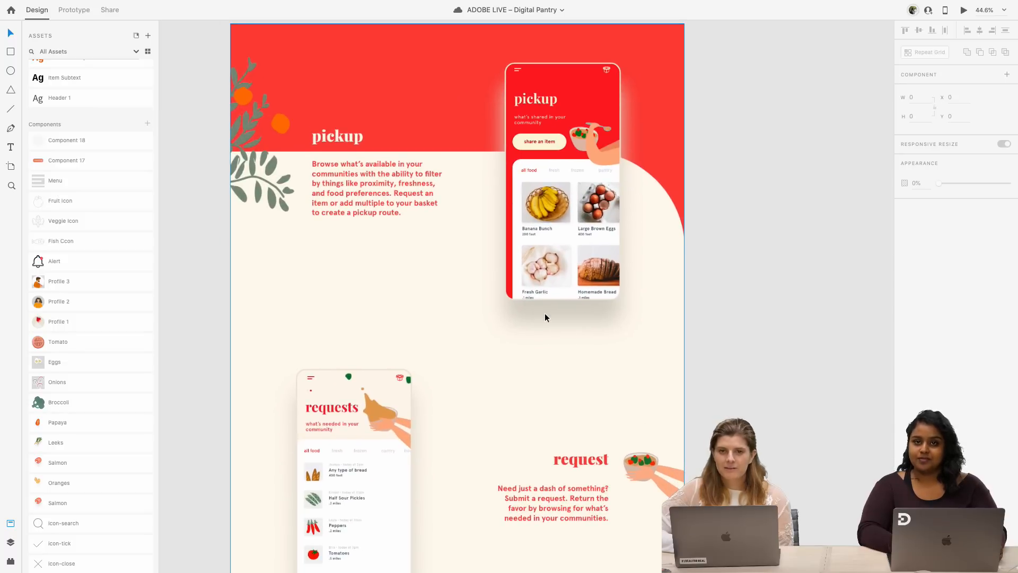
pyautogui.scroll(-3, 545, 317)
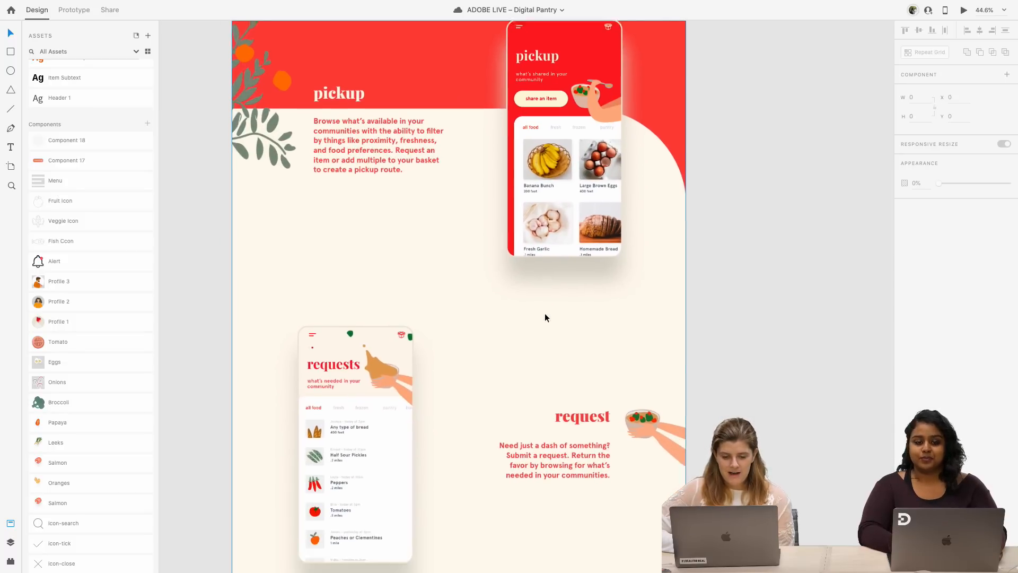
pyautogui.scroll(2, 545, 317)
pyautogui.scroll(1, 545, 317)
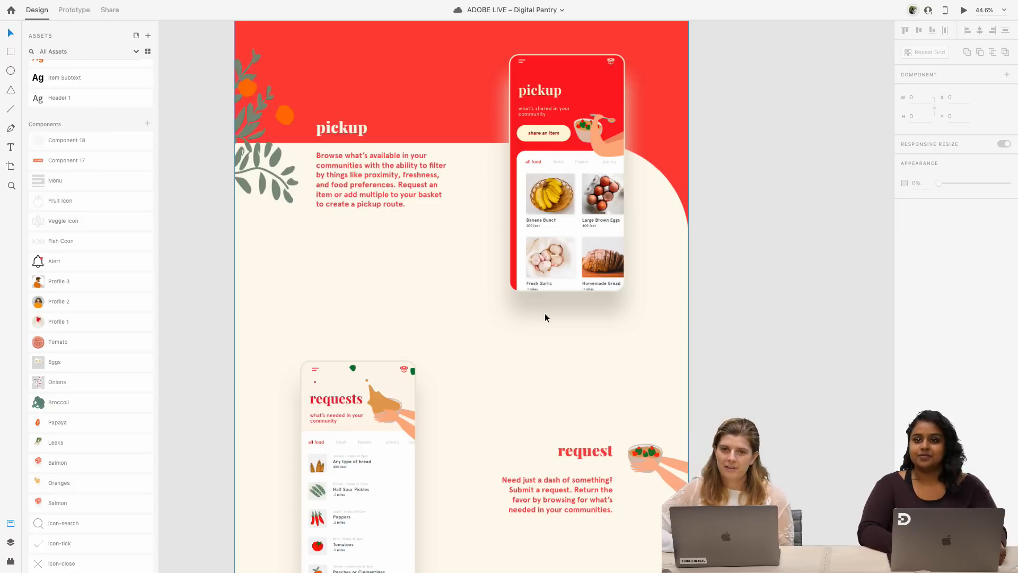
pyautogui.scroll(-6, 558, 362)
pyautogui.scroll(-5, 558, 359)
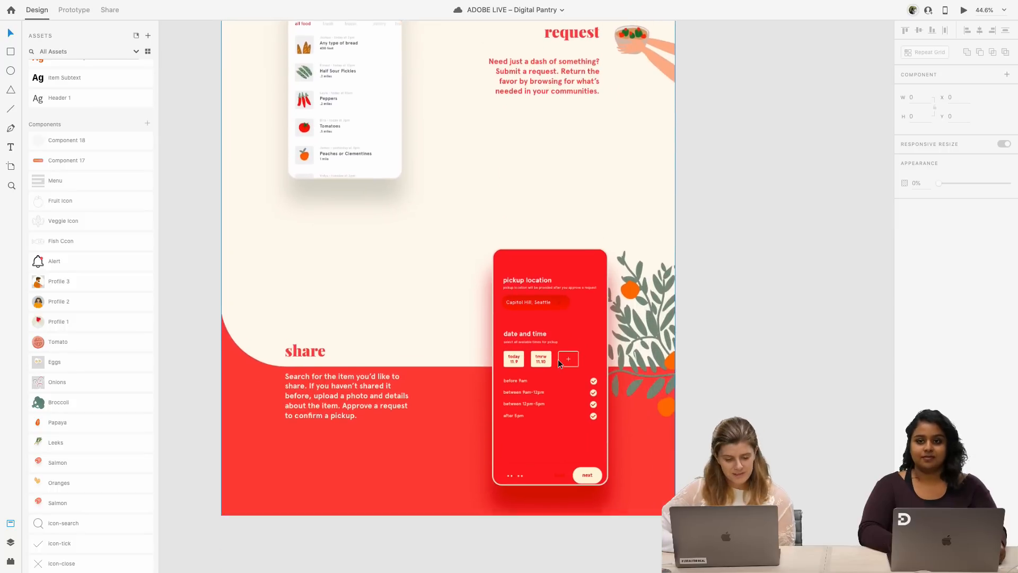
pyautogui.scroll(-2, 558, 360)
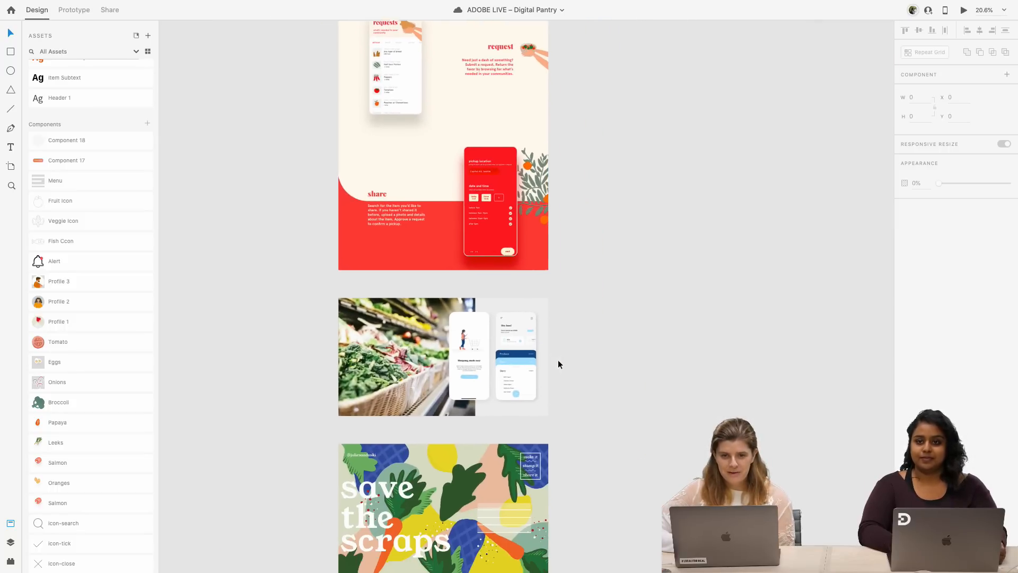
# - Examine the Title Page artboard and read the concept text for the digital pantry for a shared household
pyautogui.scroll(8, 558, 359)
pyautogui.hscroll(3, 558, 359)
pyautogui.scroll(3, 558, 360)
pyautogui.hscroll(-1, 558, 359)
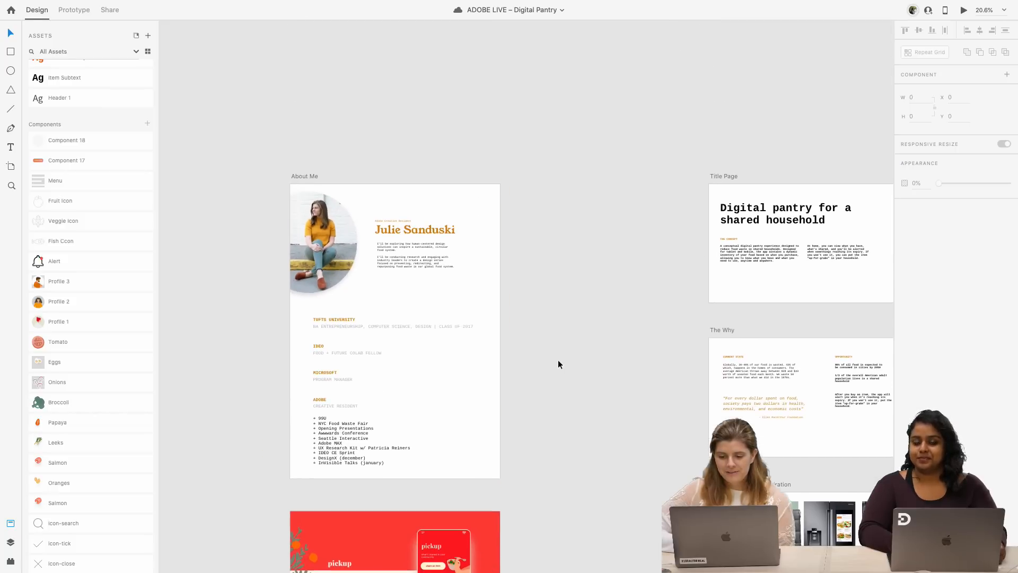
pyautogui.scroll(2, 558, 359)
pyautogui.hscroll(4, 558, 359)
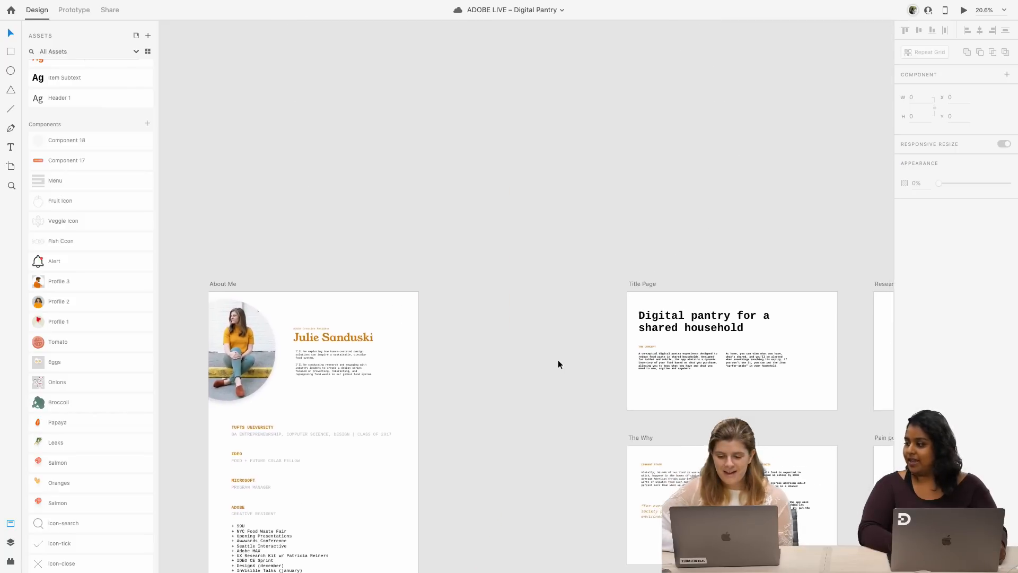
pyautogui.scroll(4, 545, 343)
pyautogui.scroll(1, 545, 343)
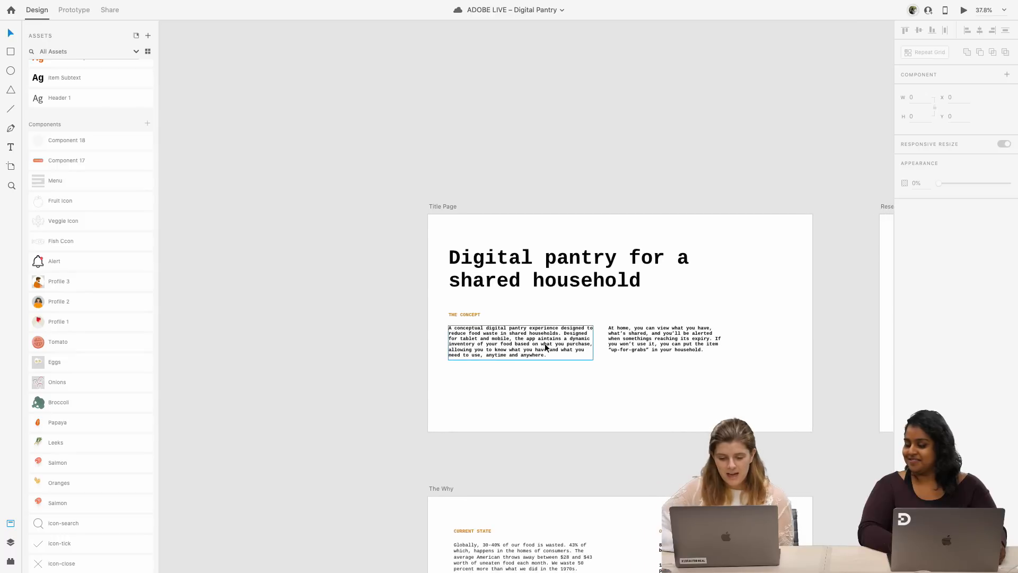
pyautogui.hscroll(1, 545, 343)
pyautogui.scroll(2, 545, 342)
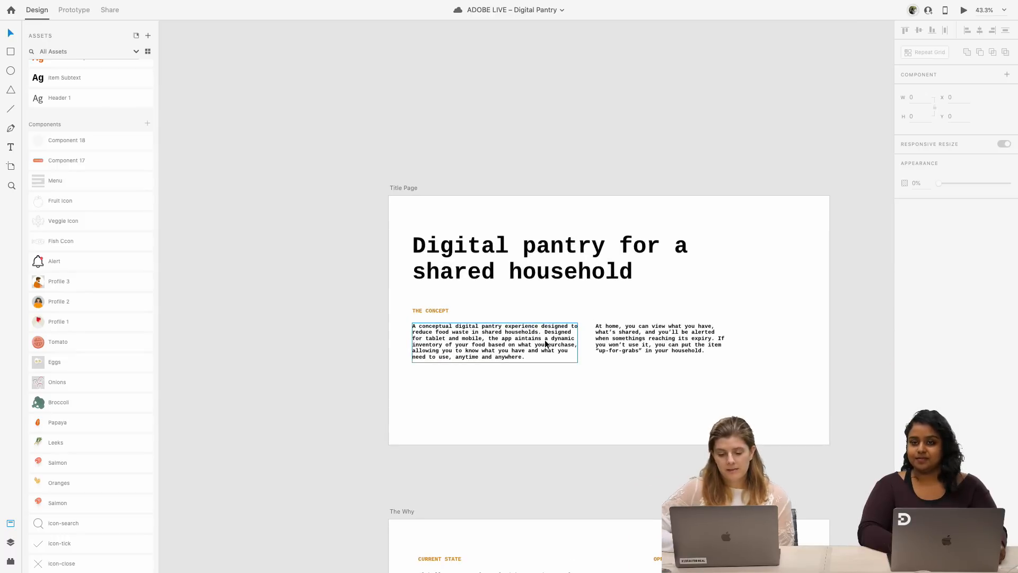
pyautogui.scroll(3, 545, 343)
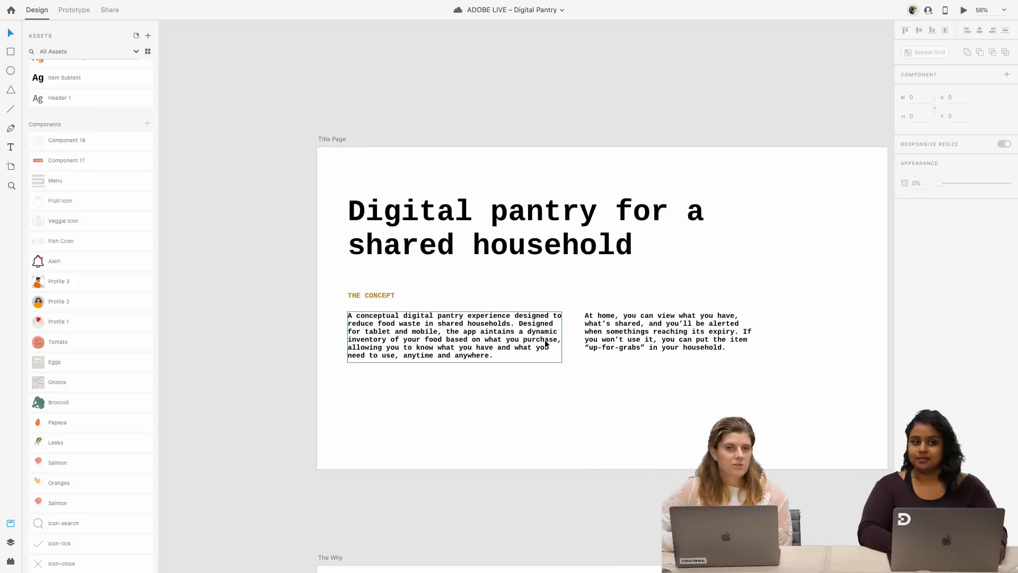
pyautogui.hscroll(3, 545, 342)
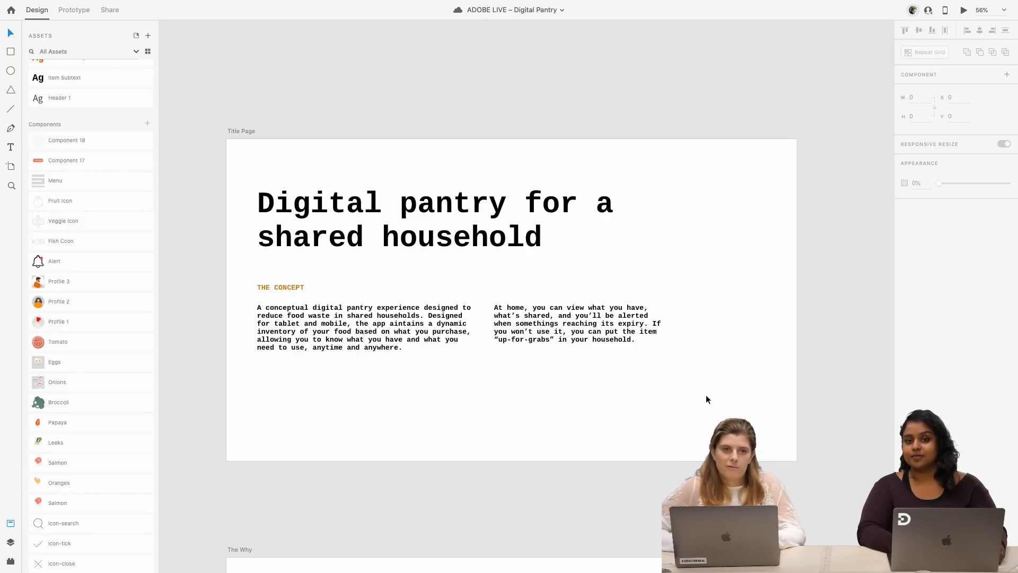
pyautogui.scroll(-2, 705, 395)
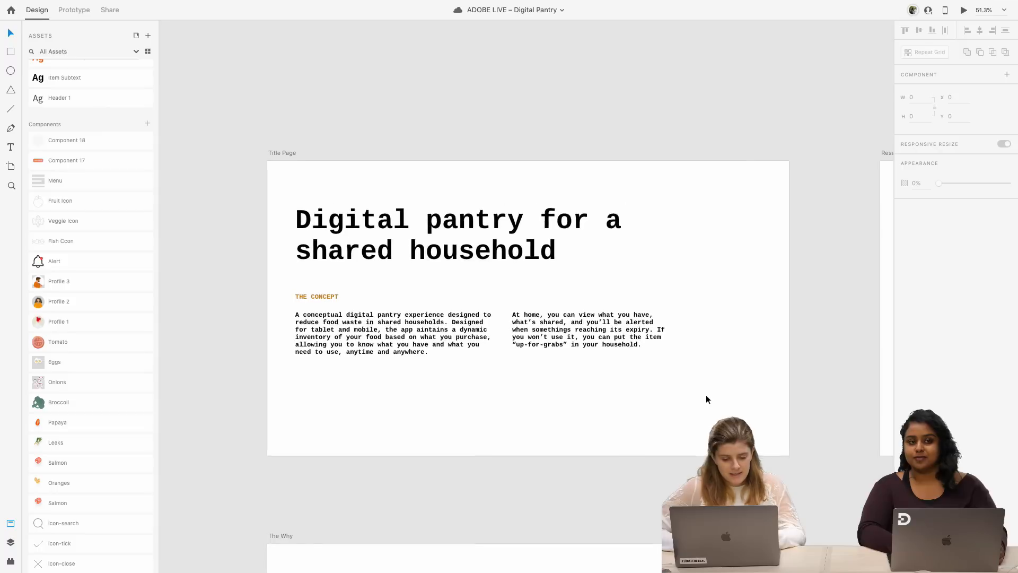
# - Read the current state and opportunity text on The Why artboard
pyautogui.scroll(-4, 705, 394)
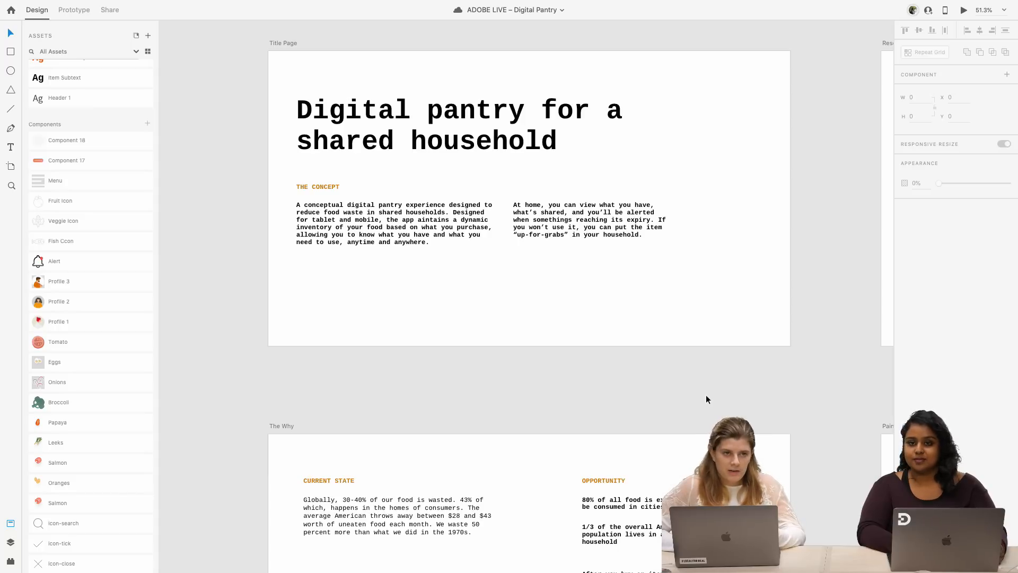
pyautogui.scroll(-2, 706, 399)
pyautogui.scroll(-5, 707, 398)
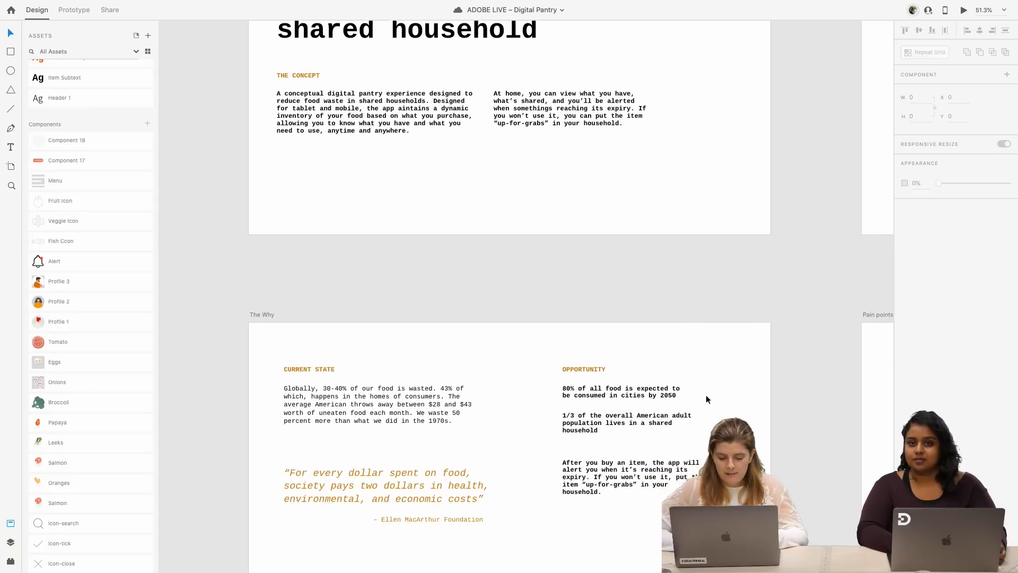
pyautogui.scroll(-2, 706, 399)
pyautogui.hscroll(2, 706, 398)
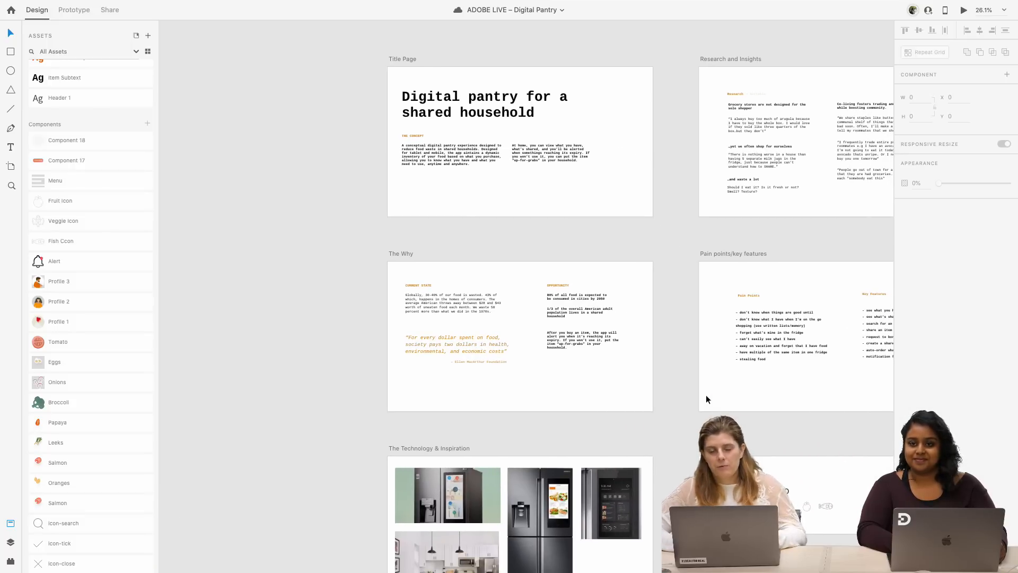
# - Look across the research, moodboard and overview artboards, and examine the Home wireframe's activity, use-up-soon and grocery list areas
pyautogui.hscroll(5, 706, 397)
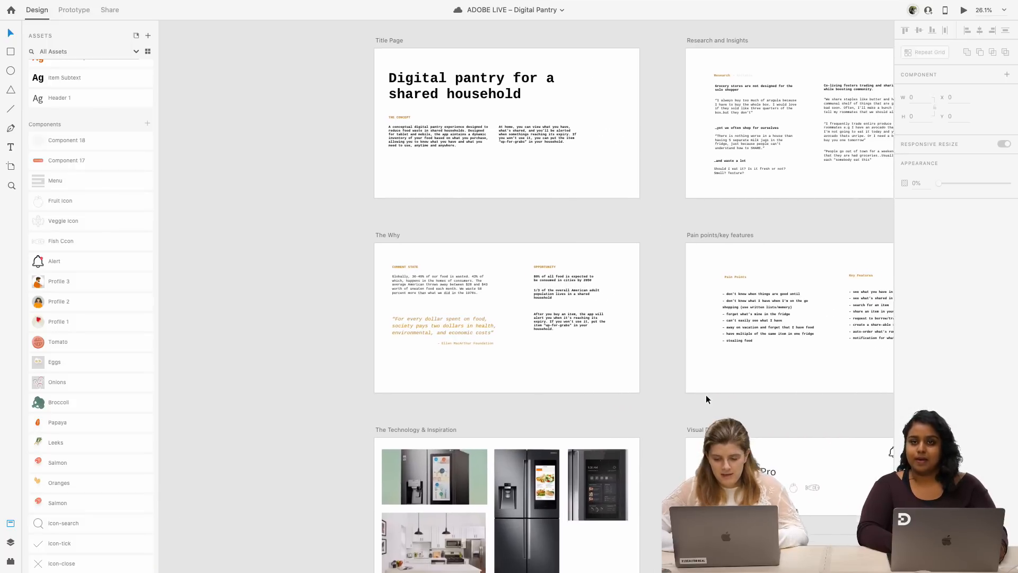
pyautogui.hscroll(20, 706, 398)
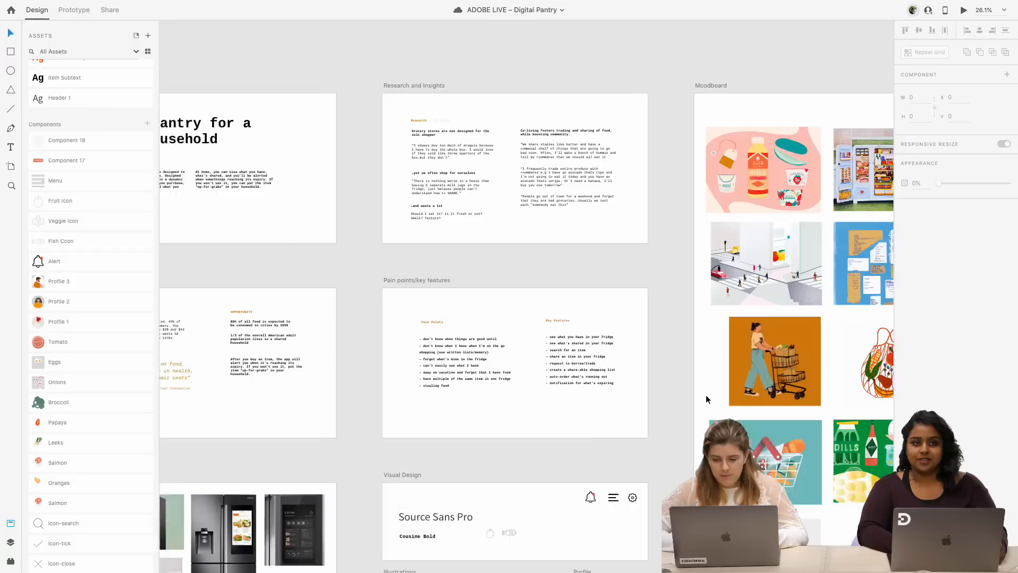
pyautogui.hscroll(5, 705, 398)
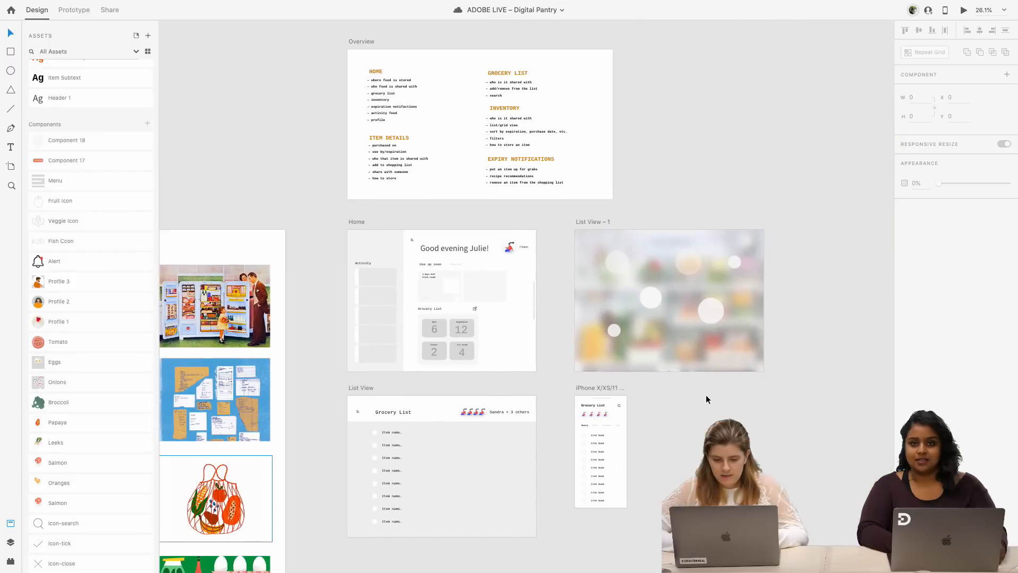
pyautogui.scroll(3, 500, 352)
pyautogui.scroll(4, 499, 348)
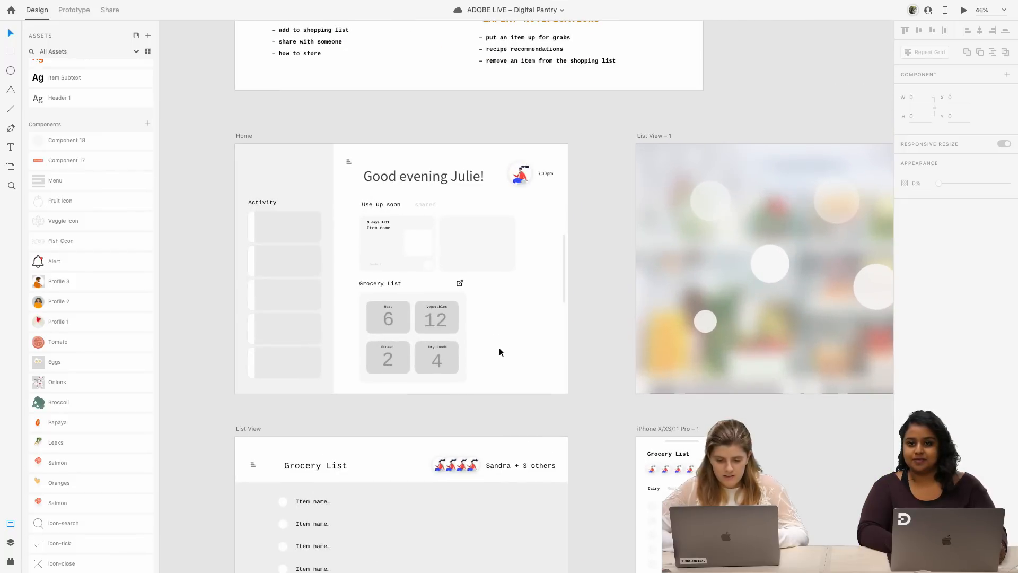
pyautogui.scroll(5, 498, 347)
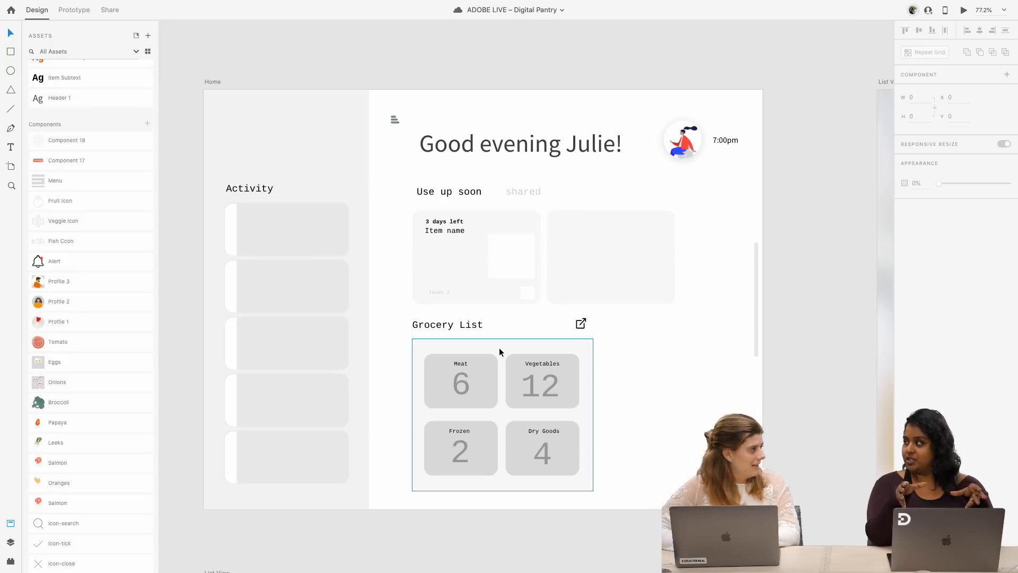
# - Go back past the moodboard and examine the smart fridge and kitchen photos on The Technology & Inspiration artboard
pyautogui.scroll(-5, 498, 350)
pyautogui.hscroll(-18, 498, 350)
pyautogui.scroll(-12, 498, 349)
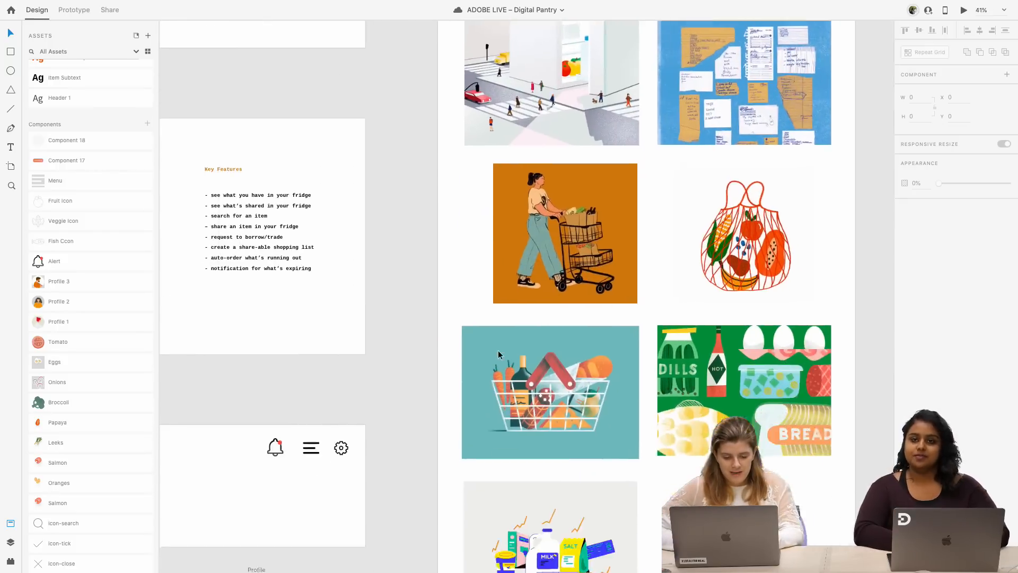
pyautogui.hscroll(-10, 498, 352)
pyautogui.scroll(3, 529, 238)
pyautogui.scroll(5, 529, 239)
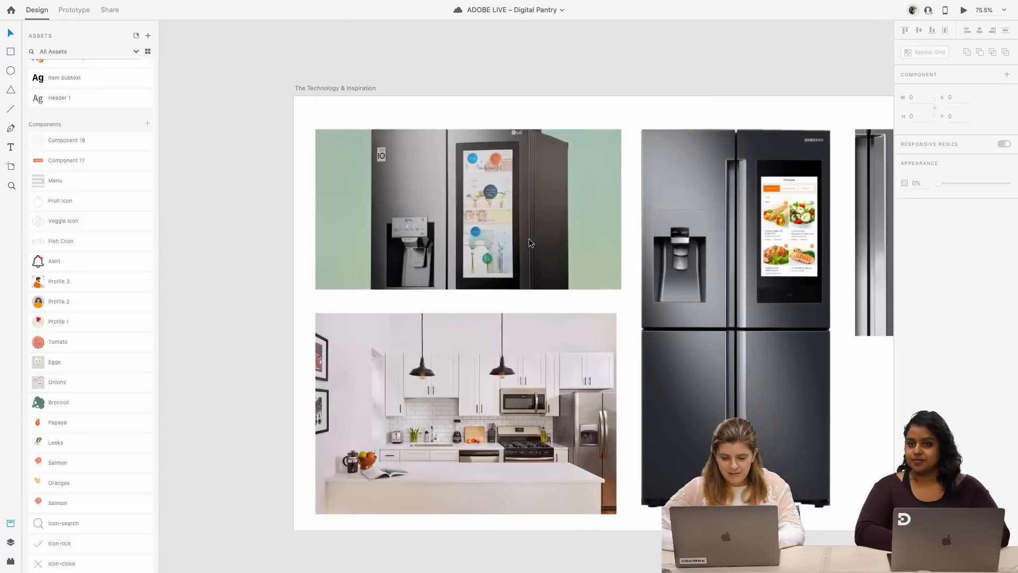
# - Examine the smart fridges with built-in displays across The Technology & Inspiration artboard
pyautogui.hscroll(3, 530, 242)
pyautogui.scroll(-1, 529, 242)
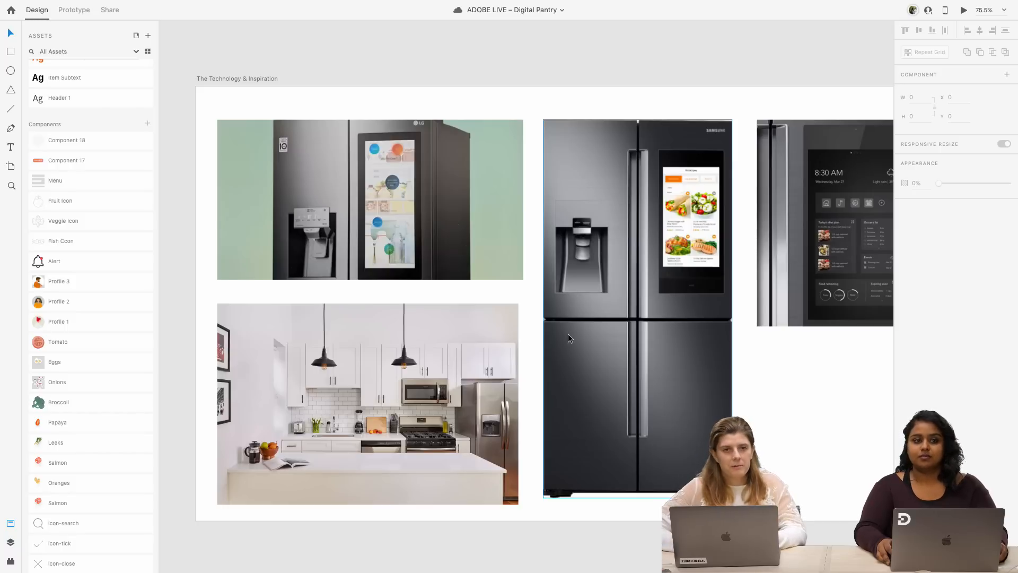
pyautogui.scroll(-3, 568, 333)
pyautogui.hscroll(2, 568, 334)
pyautogui.hscroll(2, 568, 333)
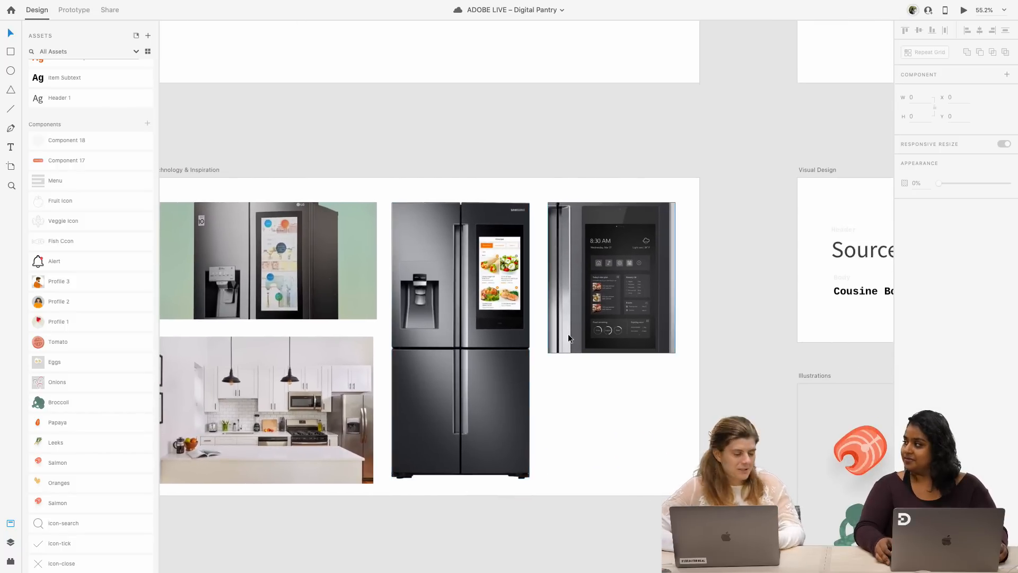
# - Look over the whole set of artboards, revisit the Home wireframe, and read the feature lists on the Overview artboard
pyautogui.scroll(-5, 567, 332)
pyautogui.scroll(-1, 566, 337)
pyautogui.hscroll(10, 566, 338)
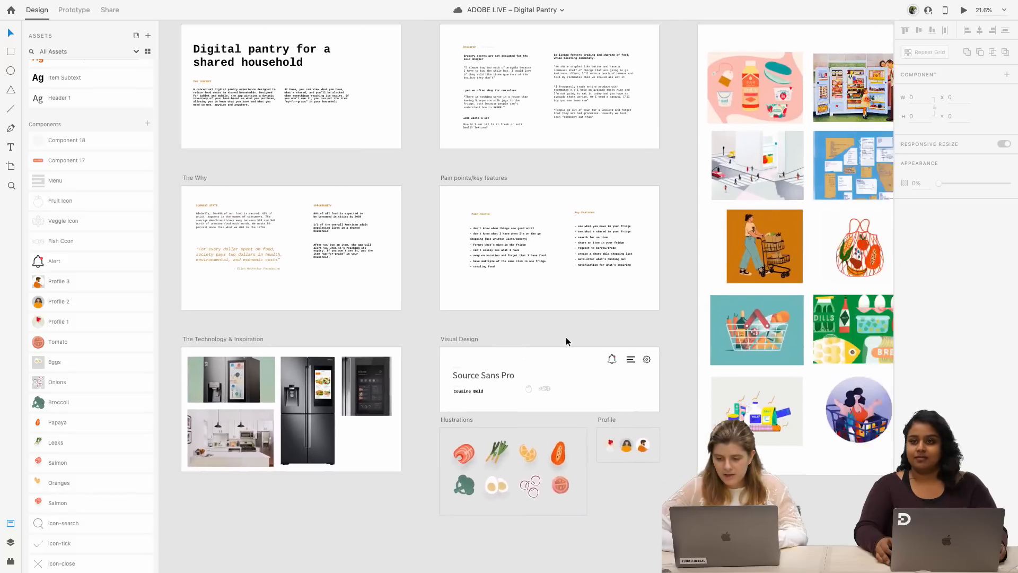
pyautogui.scroll(4, 596, 295)
pyautogui.scroll(5, 596, 298)
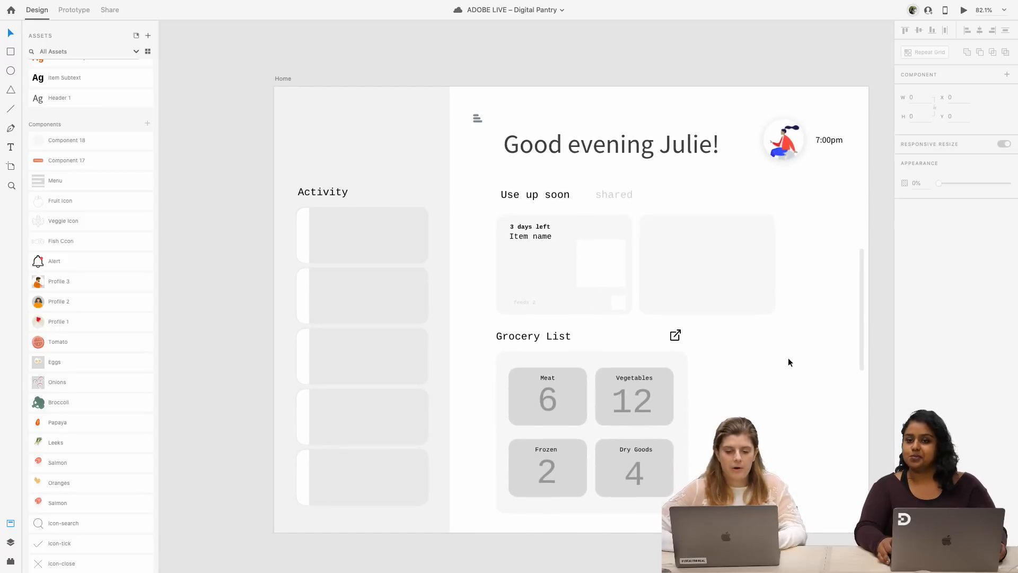
pyautogui.scroll(-2, 788, 357)
pyautogui.scroll(10, 788, 357)
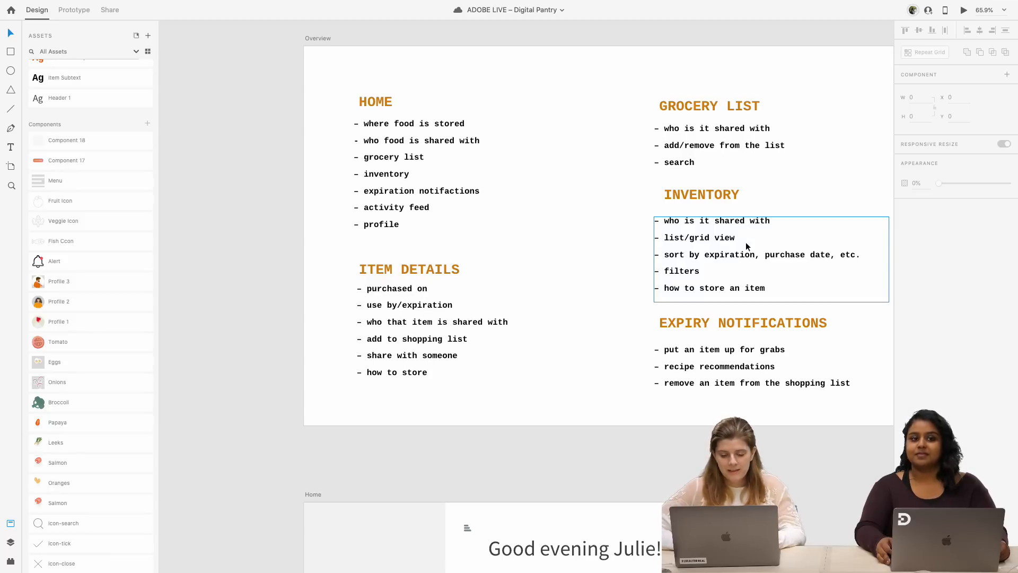
# - Examine the Home wireframe's greeting, activity feed, use-up-soon cards and grocery list categories
pyautogui.scroll(-4, 746, 242)
pyautogui.scroll(-5, 745, 248)
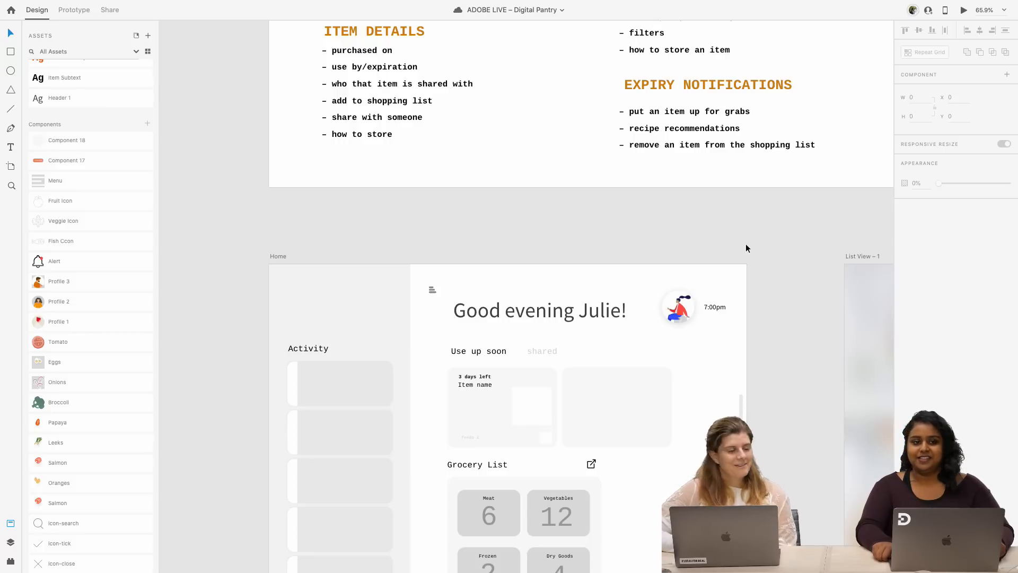
pyautogui.scroll(-5, 751, 297)
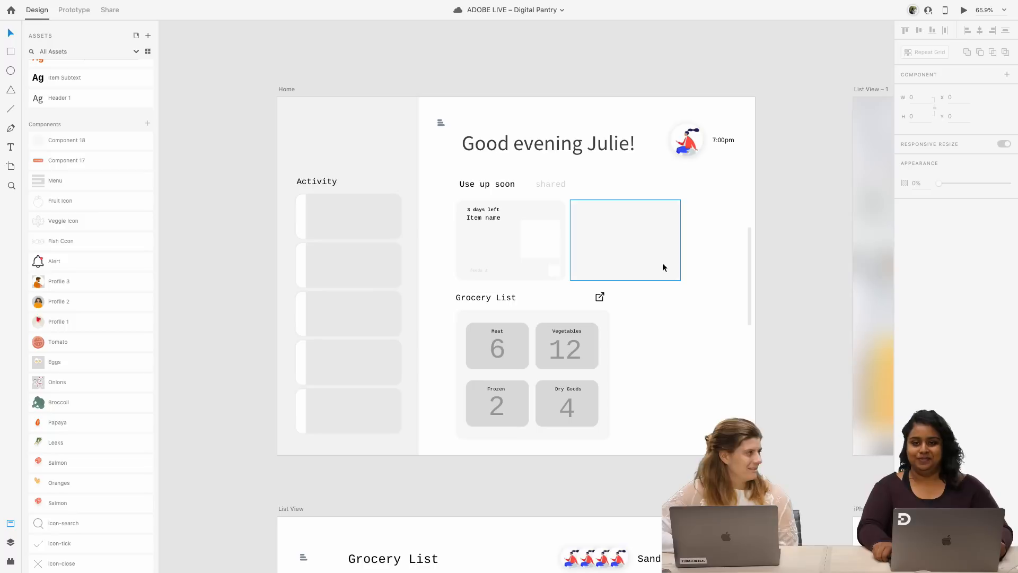
pyautogui.scroll(-3, 663, 262)
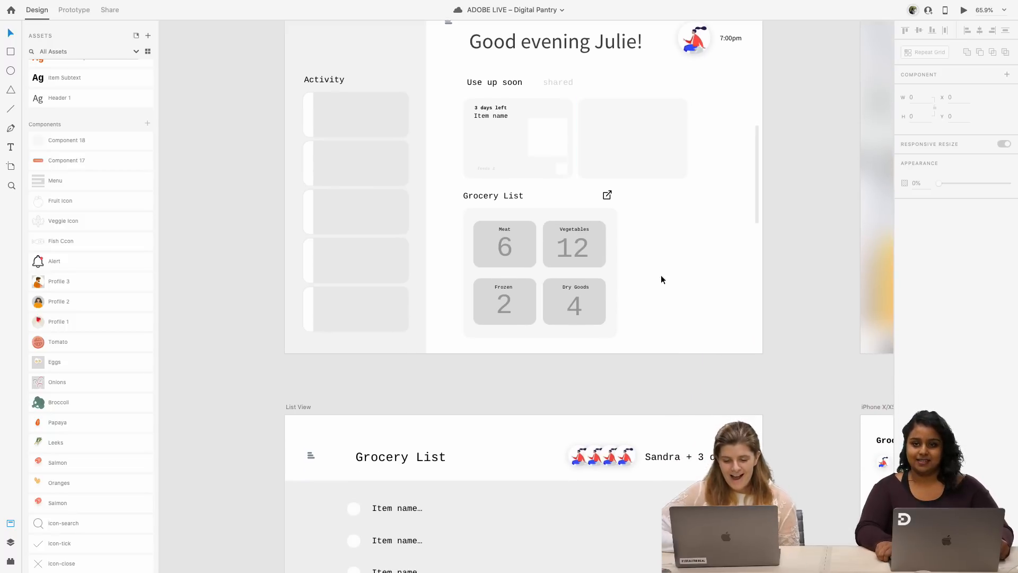
pyautogui.scroll(3, 650, 318)
pyautogui.scroll(3, 643, 230)
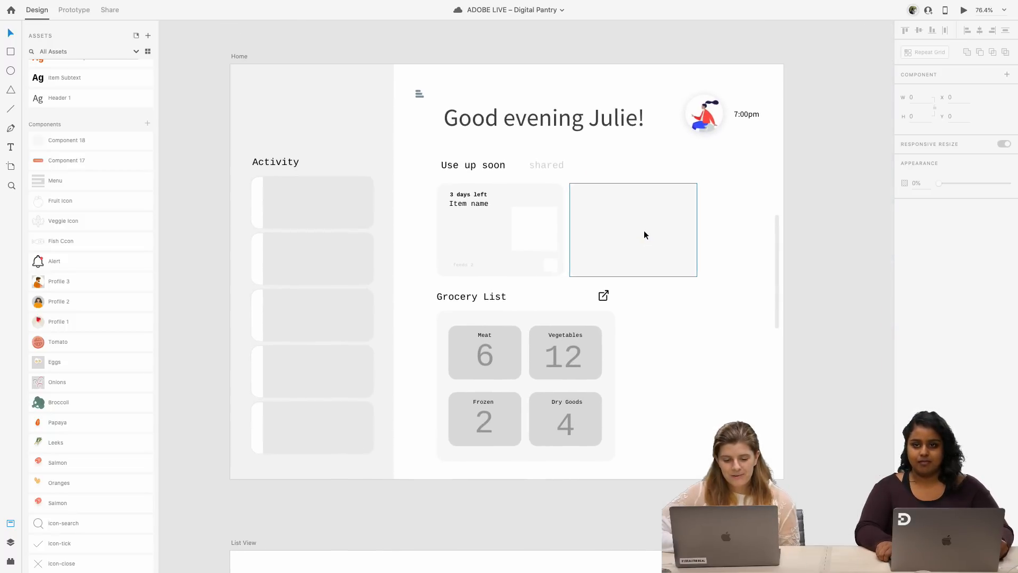
pyautogui.scroll(1, 620, 219)
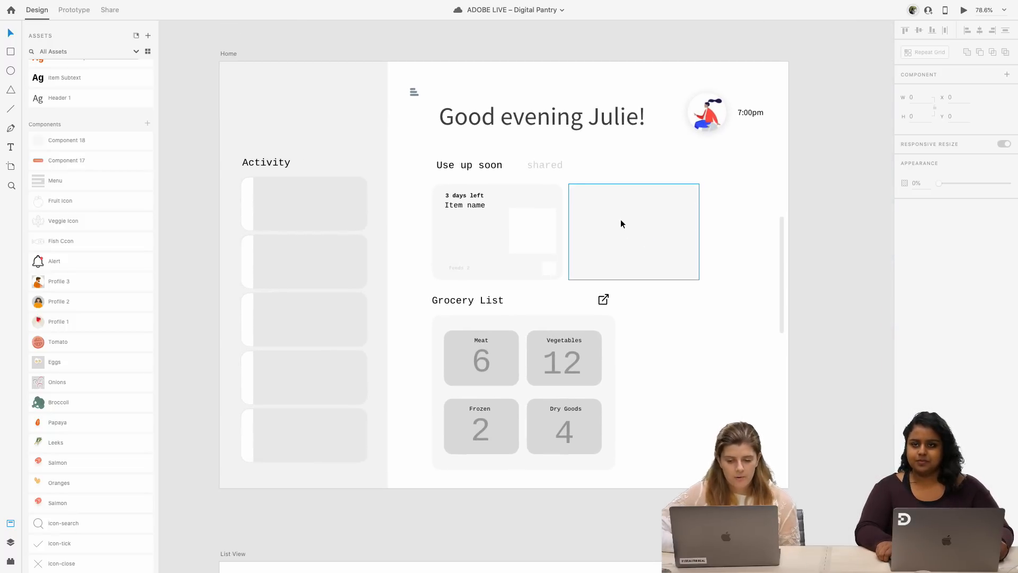
# - Read the Overview artboard's Home, Item Details, Grocery List, Inventory and Expiry Notifications feature lists
pyautogui.scroll(10, 621, 224)
pyautogui.scroll(-2, 621, 223)
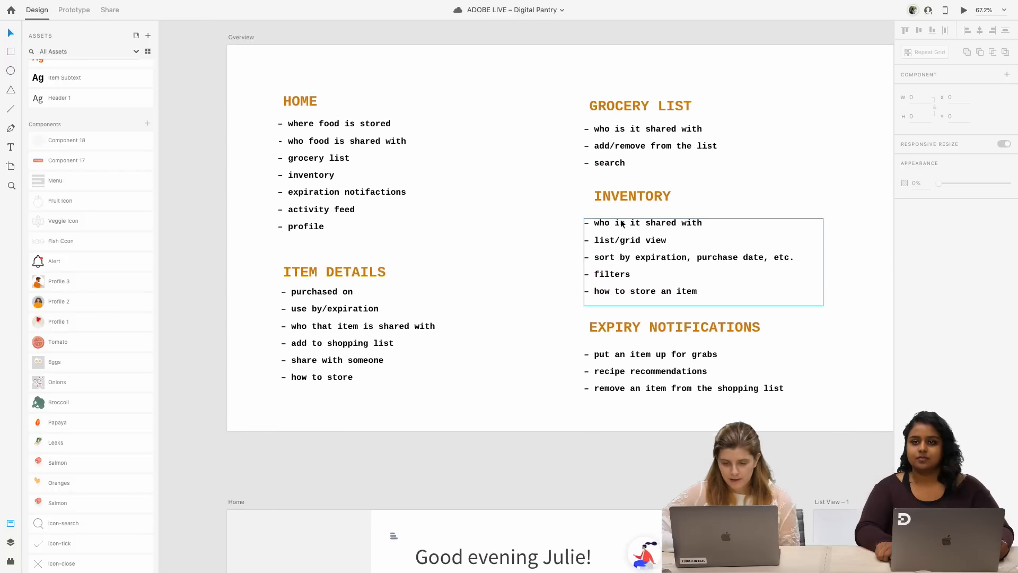
pyautogui.hscroll(-2, 451, 202)
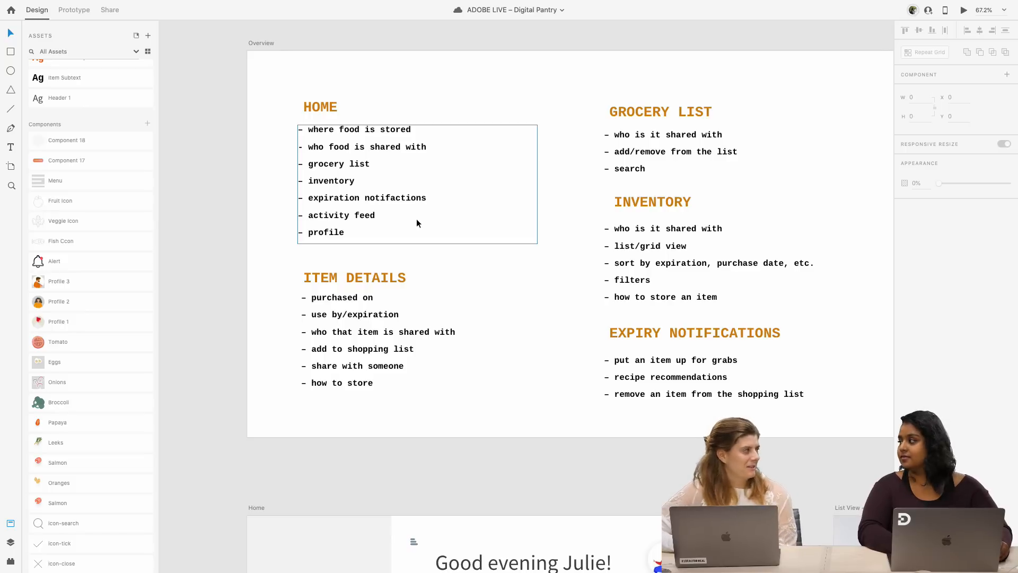
pyautogui.scroll(-6, 414, 265)
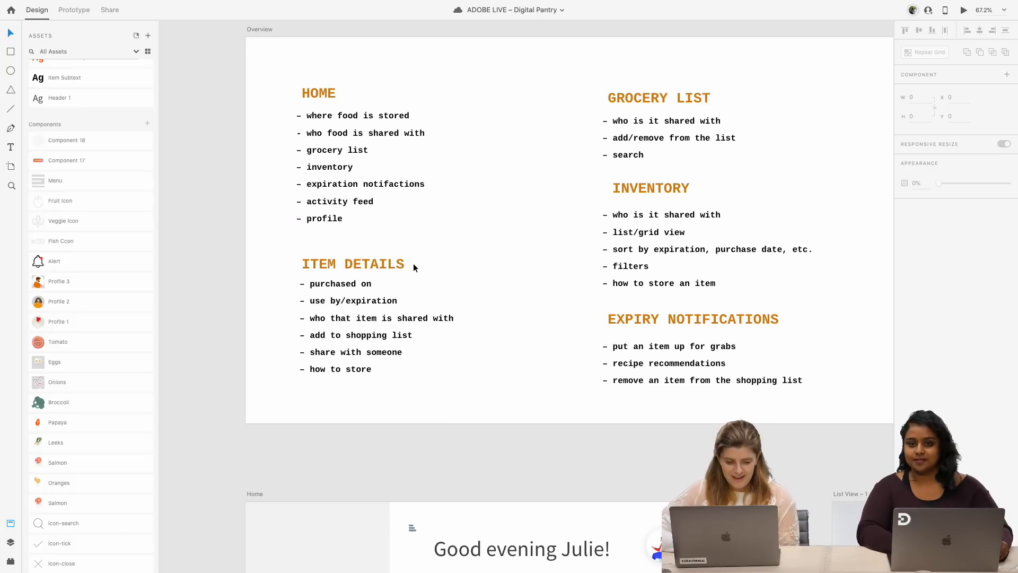
pyautogui.scroll(6, 414, 264)
pyautogui.hscroll(3, 414, 264)
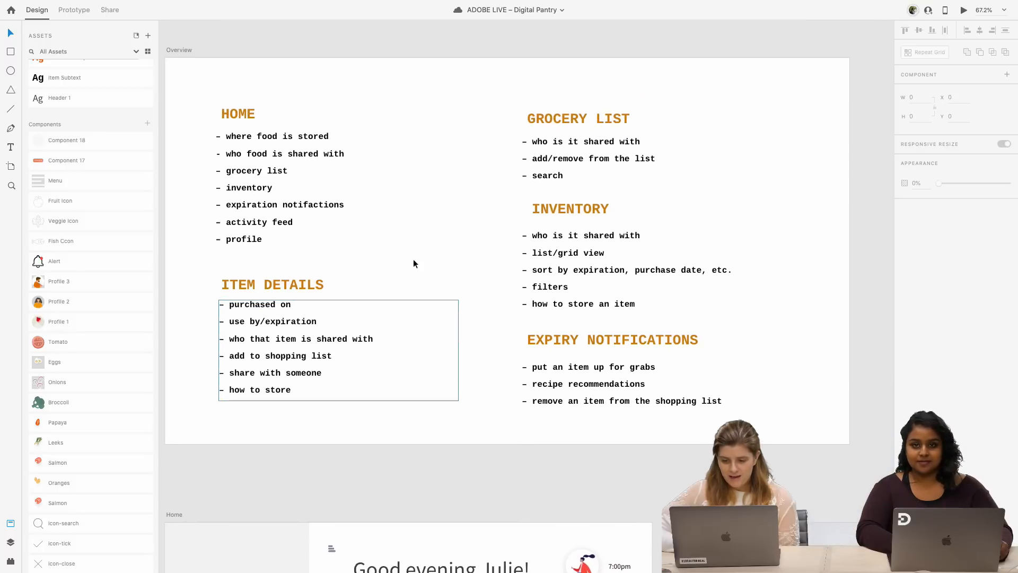
pyautogui.scroll(2, 599, 139)
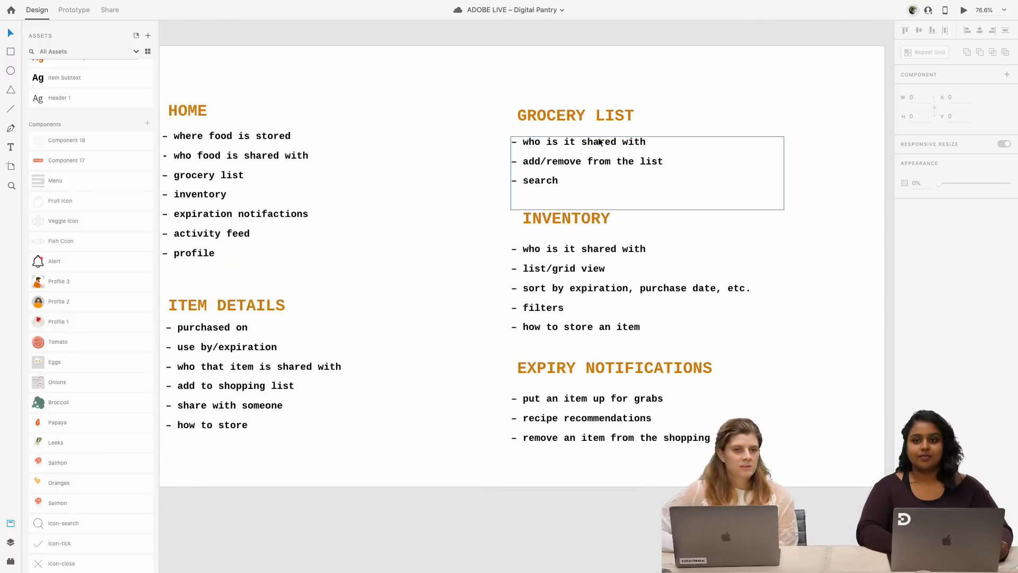
pyautogui.scroll(3, 585, 161)
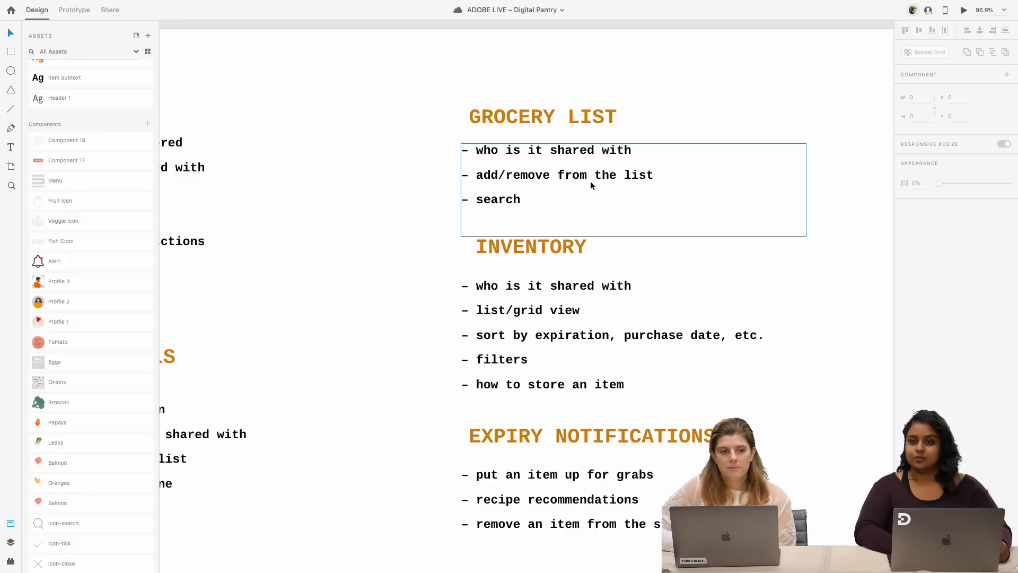
pyautogui.scroll(-3, 600, 209)
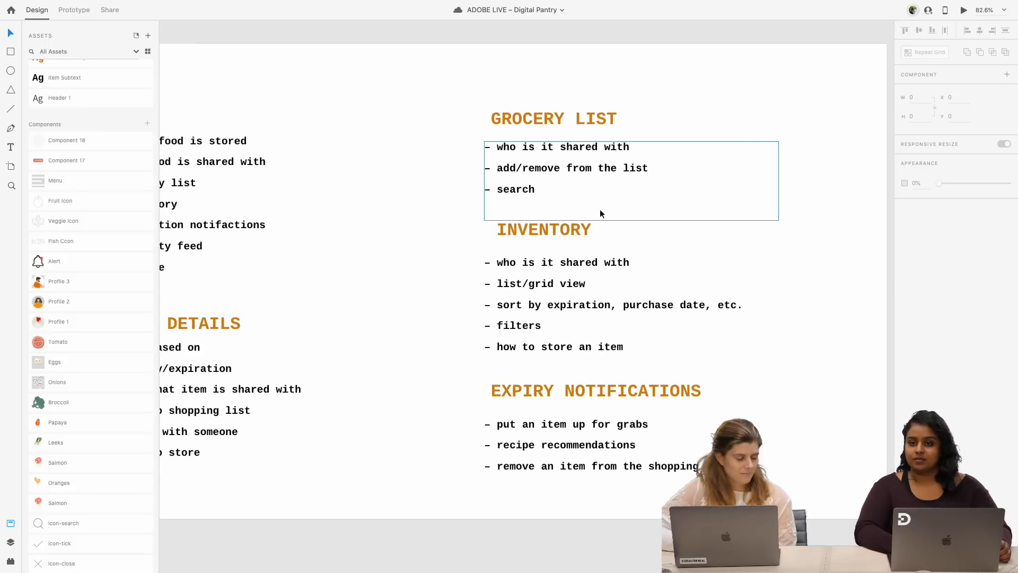
# - Go from the Overview lists back to the Home wireframe and examine its use-up-soon and grocery list layout
pyautogui.scroll(-3, 625, 254)
pyautogui.scroll(-10, 626, 253)
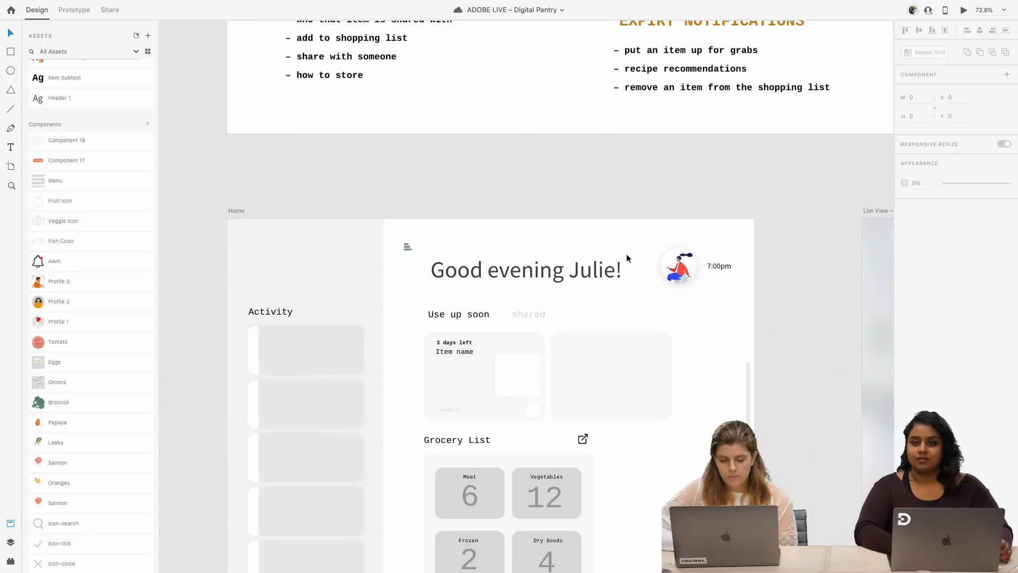
pyautogui.scroll(2, 627, 257)
pyautogui.scroll(-2, 627, 258)
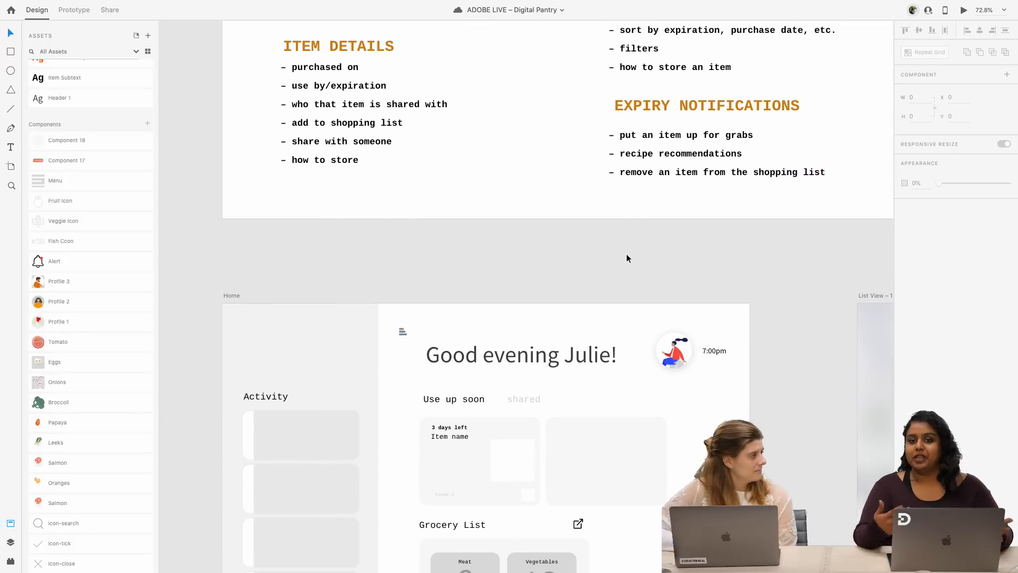
pyautogui.scroll(-3, 626, 255)
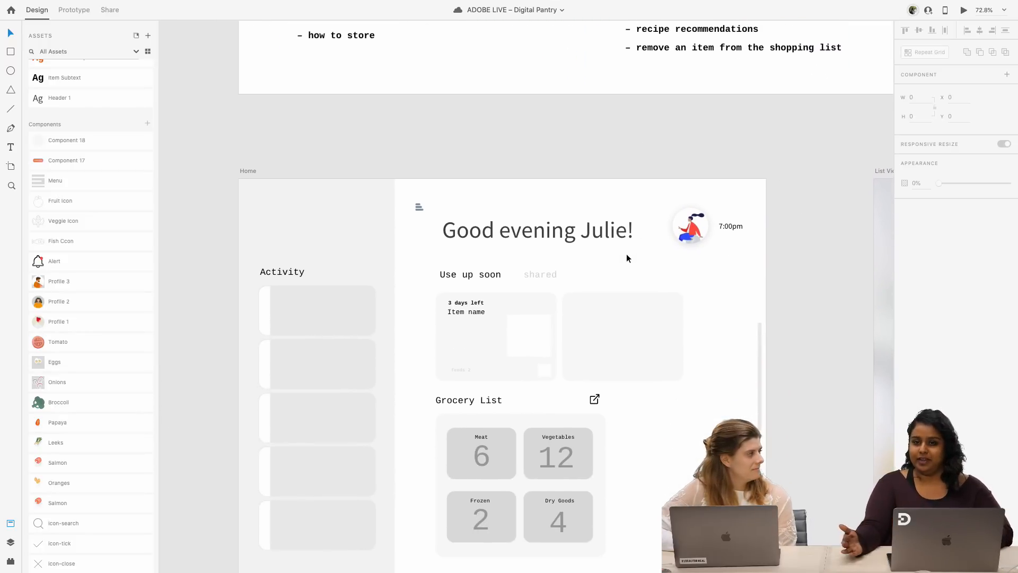
pyautogui.scroll(-3, 627, 257)
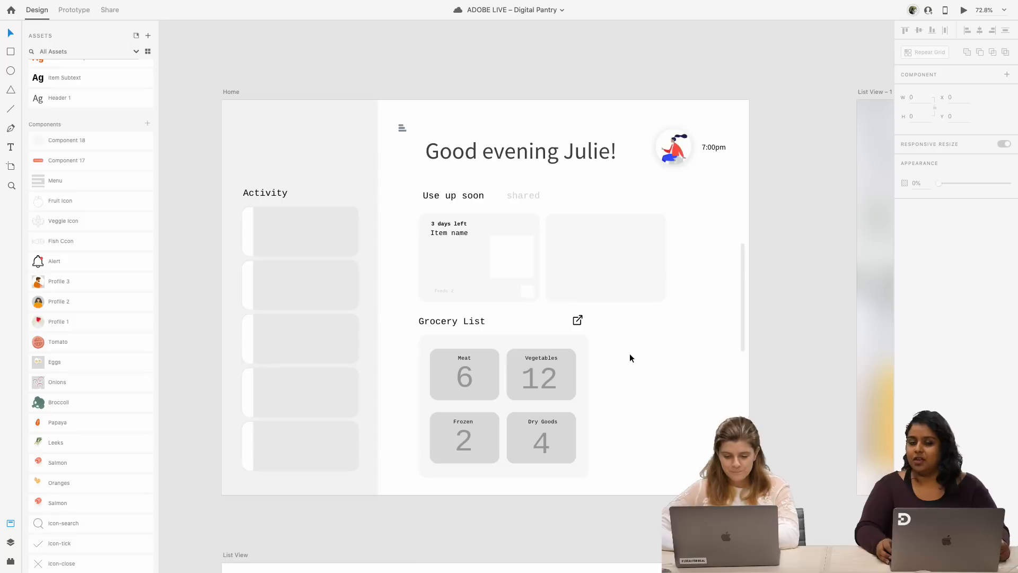
pyautogui.scroll(-2, 629, 354)
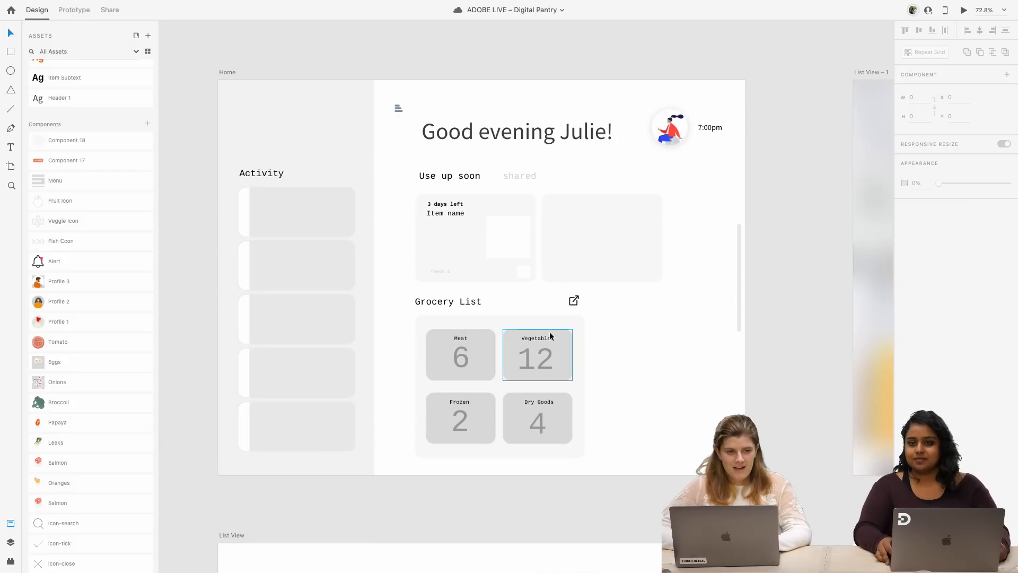
pyautogui.scroll(1, 549, 332)
pyautogui.scroll(-4, 582, 301)
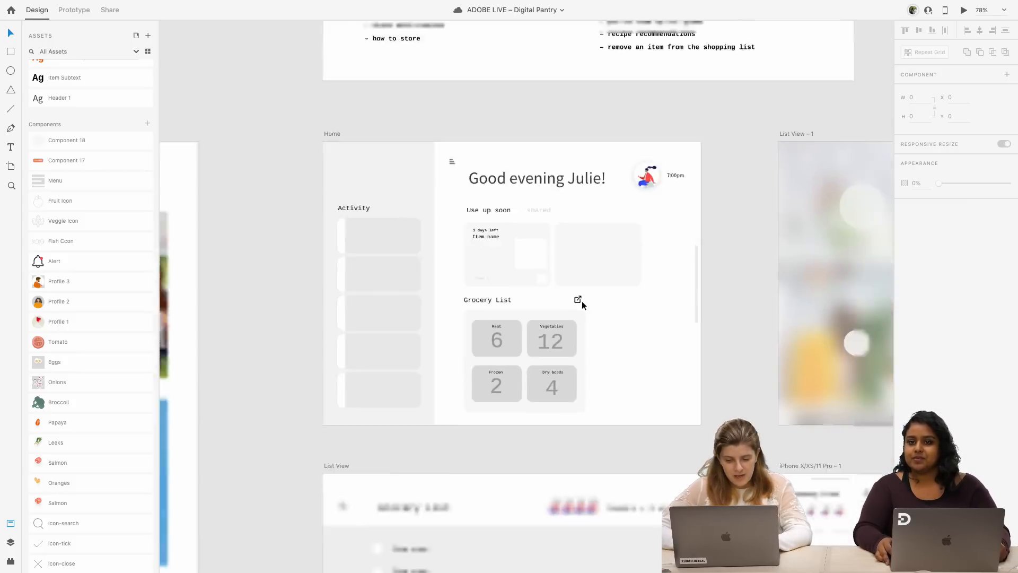
# - Look through the moodboard's food, fridge, grocery shopping and packaging illustrations
pyautogui.scroll(-2, 582, 301)
pyautogui.hscroll(-8, 581, 301)
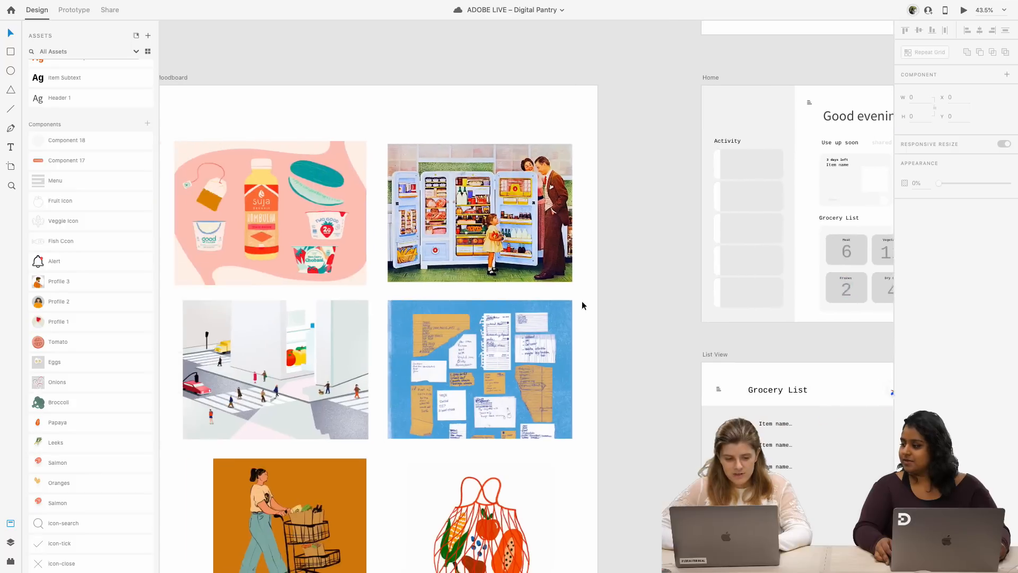
pyautogui.scroll(2, 545, 237)
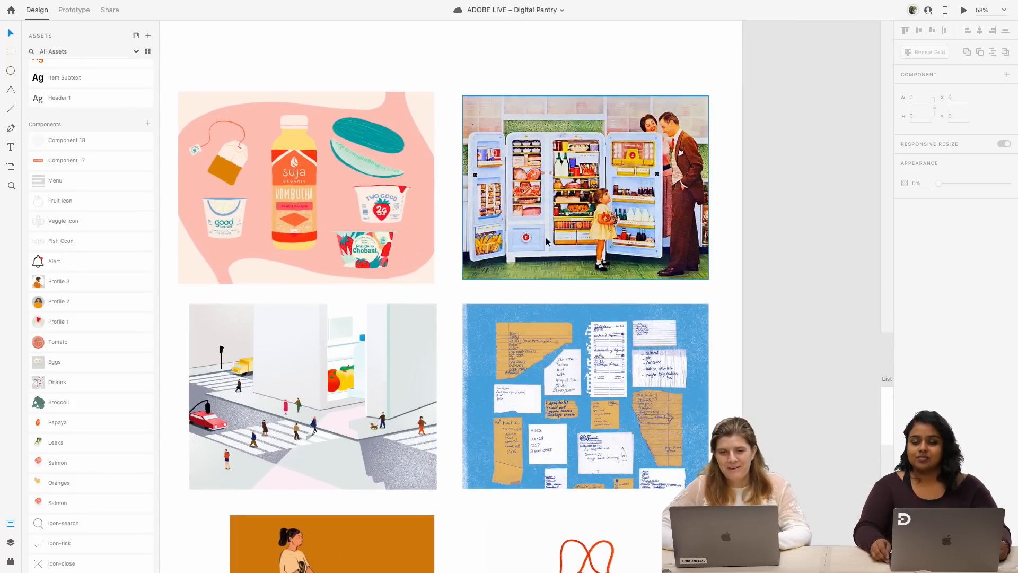
pyautogui.scroll(-8, 545, 237)
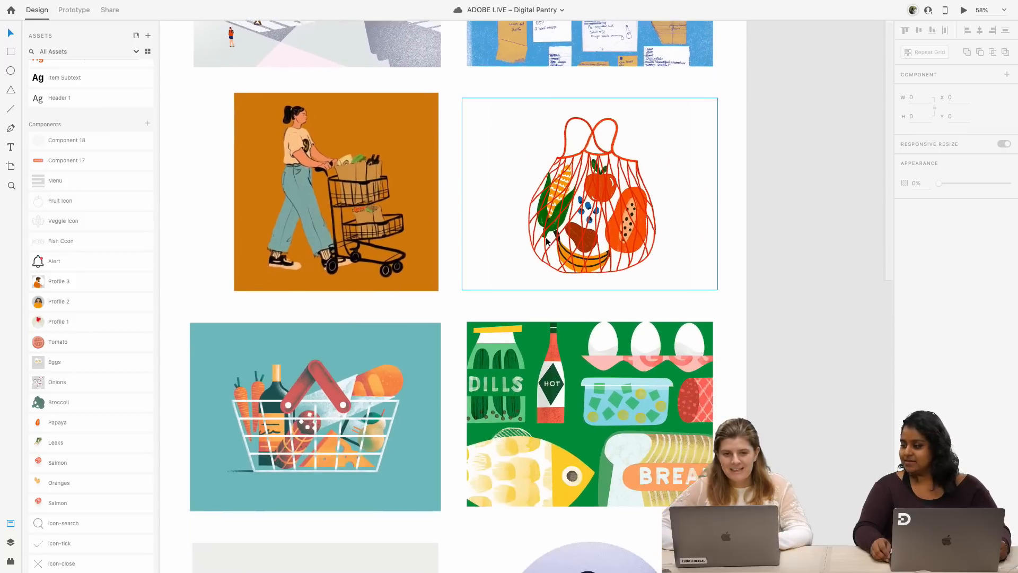
pyautogui.scroll(-5, 547, 241)
pyautogui.scroll(-5, 565, 324)
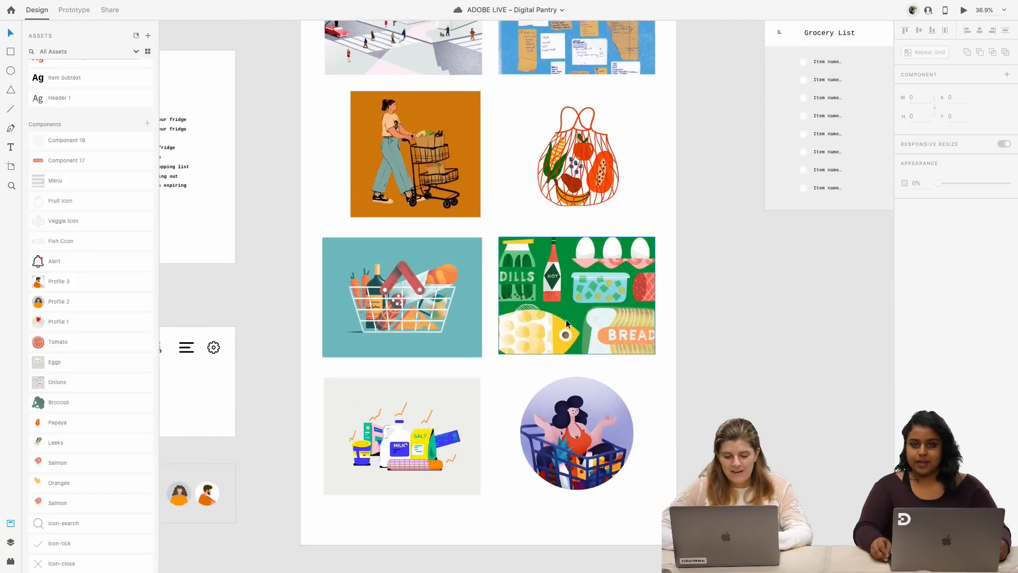
# - Examine the salmon, vegetable, fruit and egg drawings on the Illustrations artboard
pyautogui.hscroll(-10, 565, 323)
pyautogui.scroll(10, 522, 304)
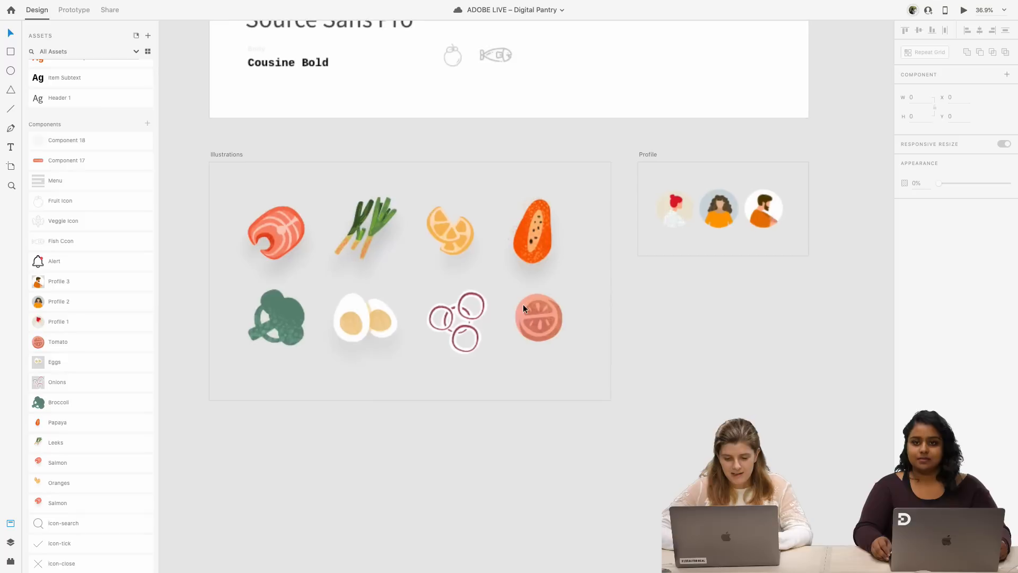
pyautogui.hscroll(-3, 523, 304)
pyautogui.scroll(1, 523, 304)
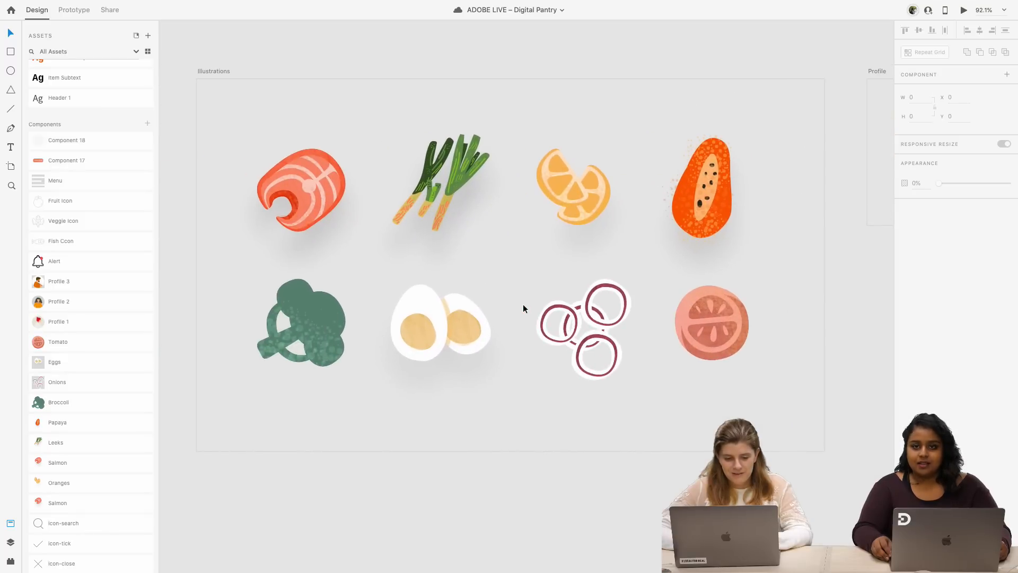
pyautogui.hscroll(1, 523, 304)
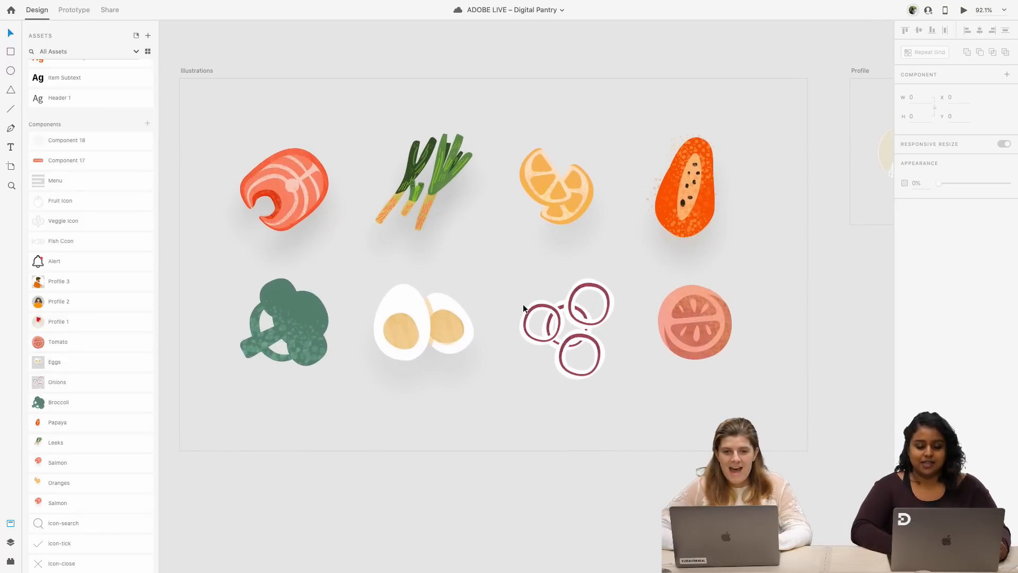
pyautogui.scroll(-2, 523, 303)
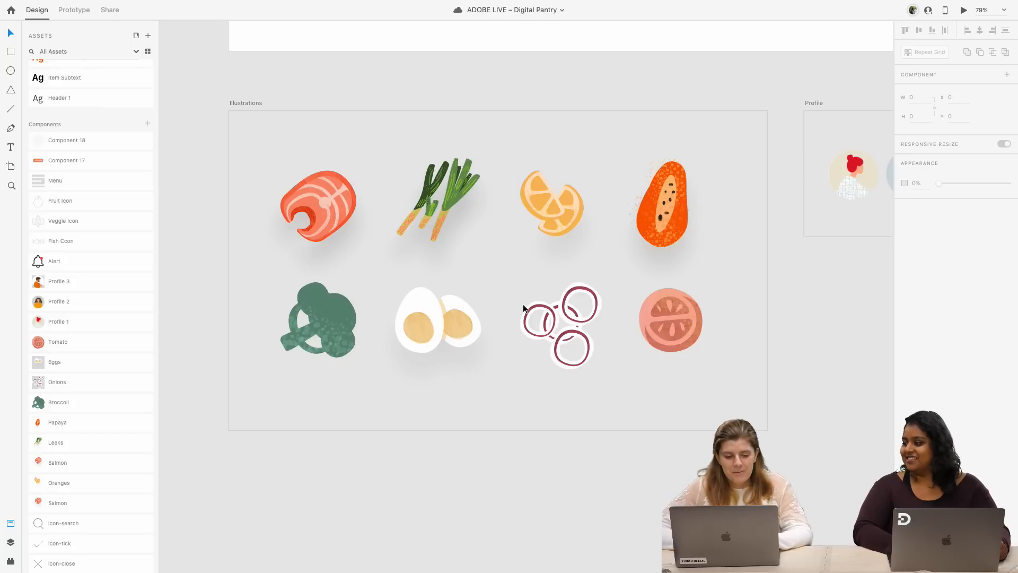
# - Switch to Google Chrome and enter "adobe" as the web search
pyautogui.hotkey('ctrl', 'Left')
pyautogui.click(362, 559)
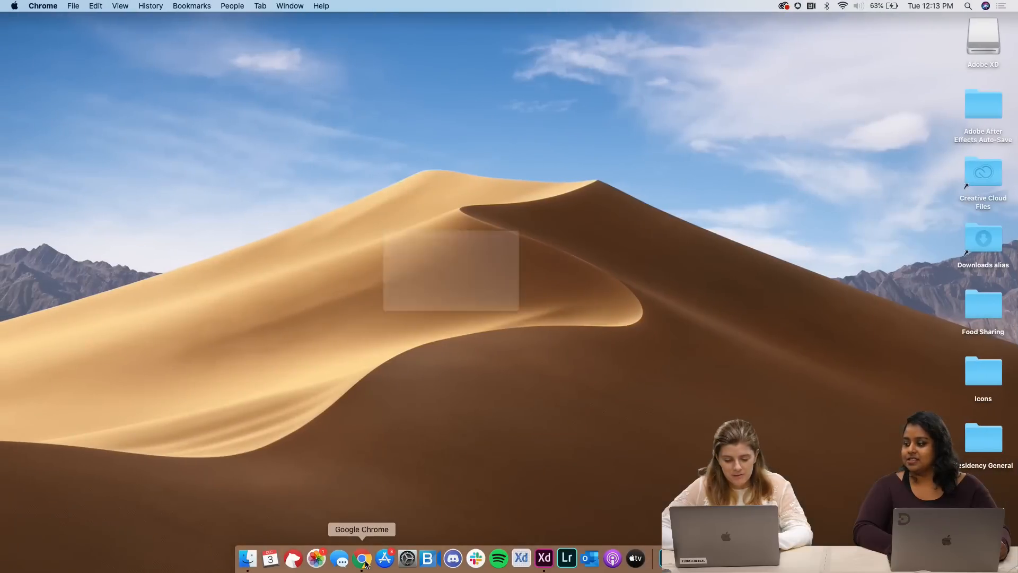
pyautogui.write('adob')
pyautogui.press('BackSpace')
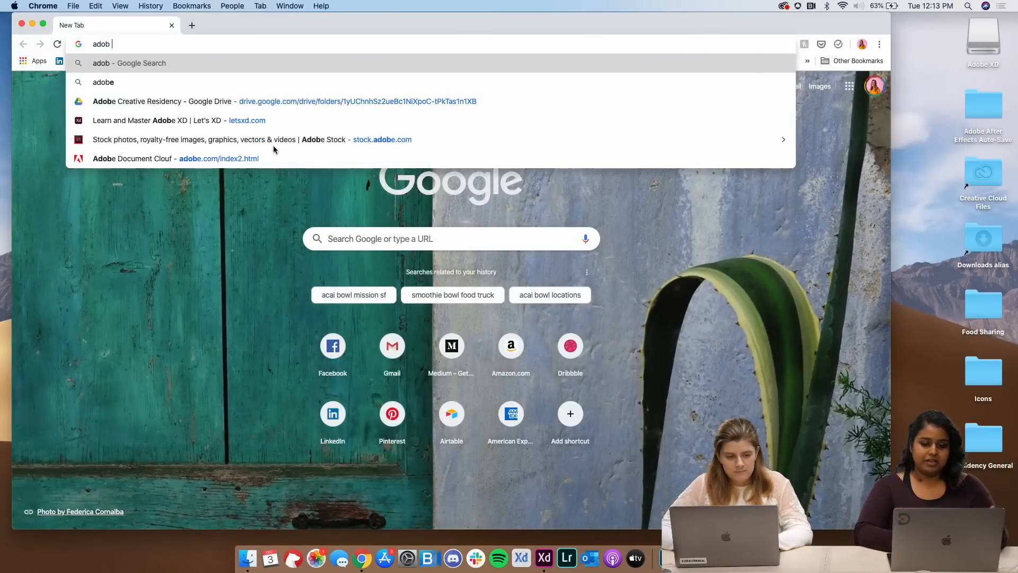
pyautogui.write('e')
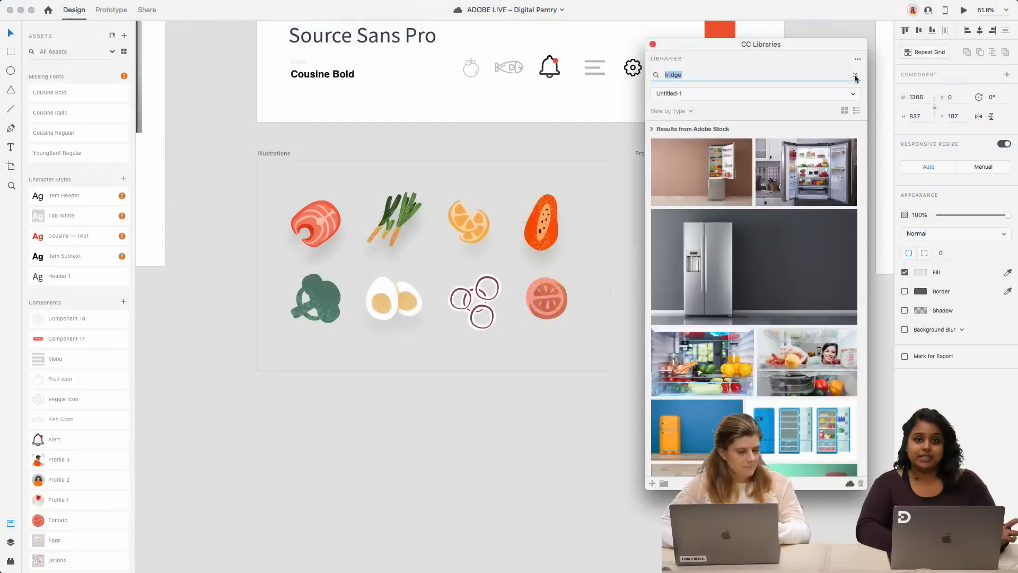
# - Switch to Adobe XD and clear the "fridge" Adobe Stock search in CC Libraries
pyautogui.click(856, 76)
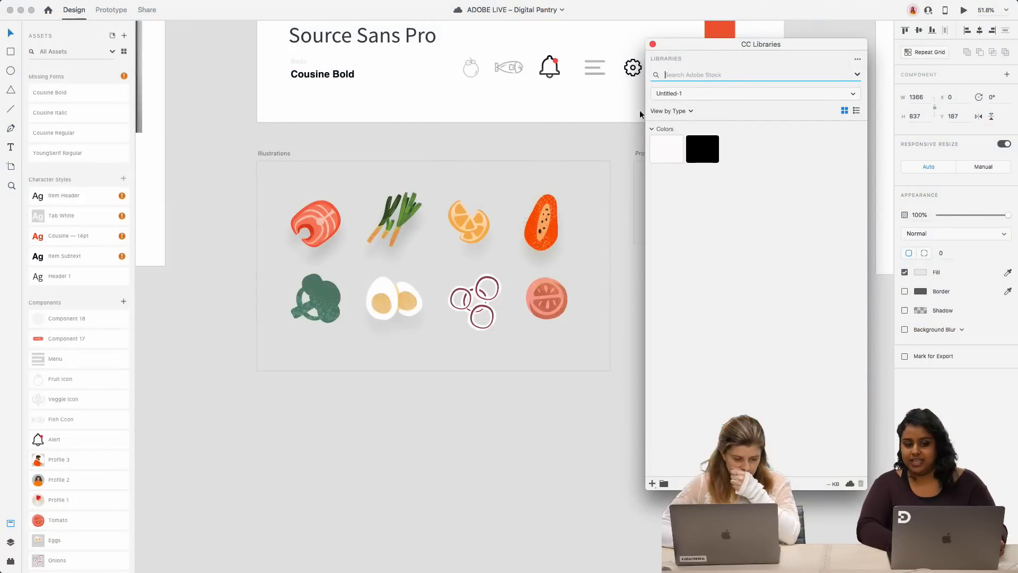
# - Reopen the CC Libraries window and search Adobe Stock for "vegetable icons"
pyautogui.click(653, 44)
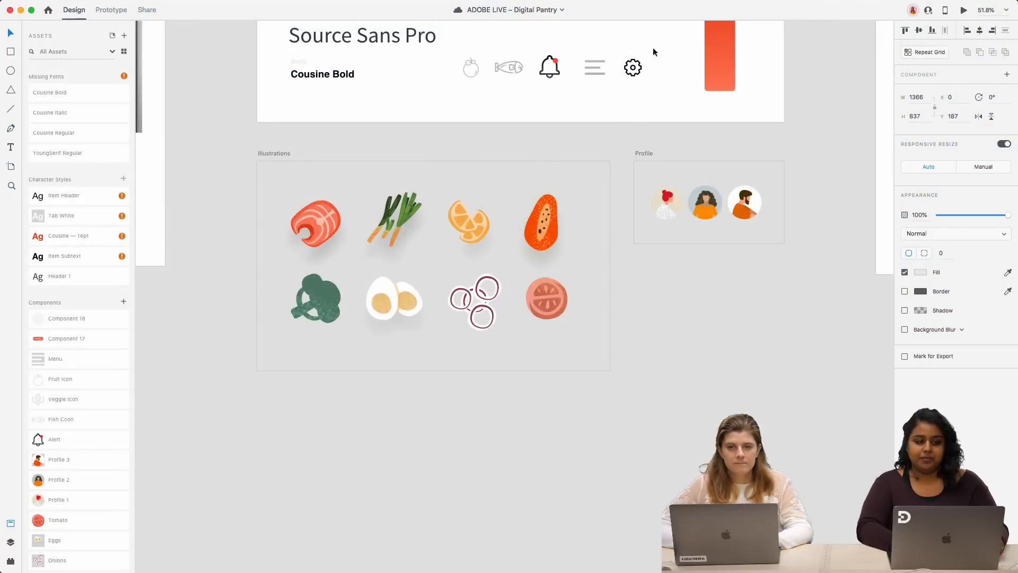
pyautogui.click(113, 36)
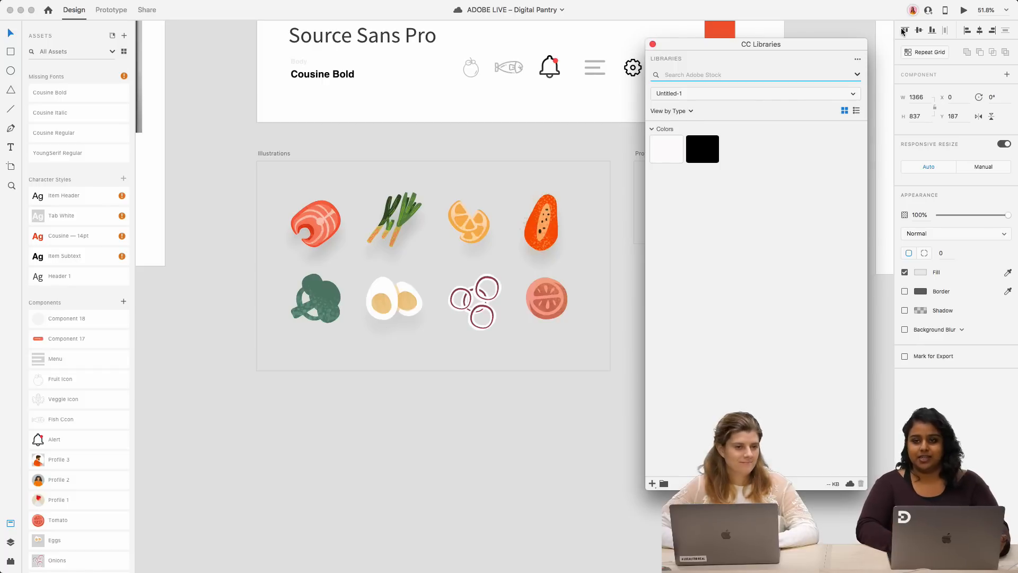
pyautogui.click(115, 36)
pyautogui.click(115, 36)
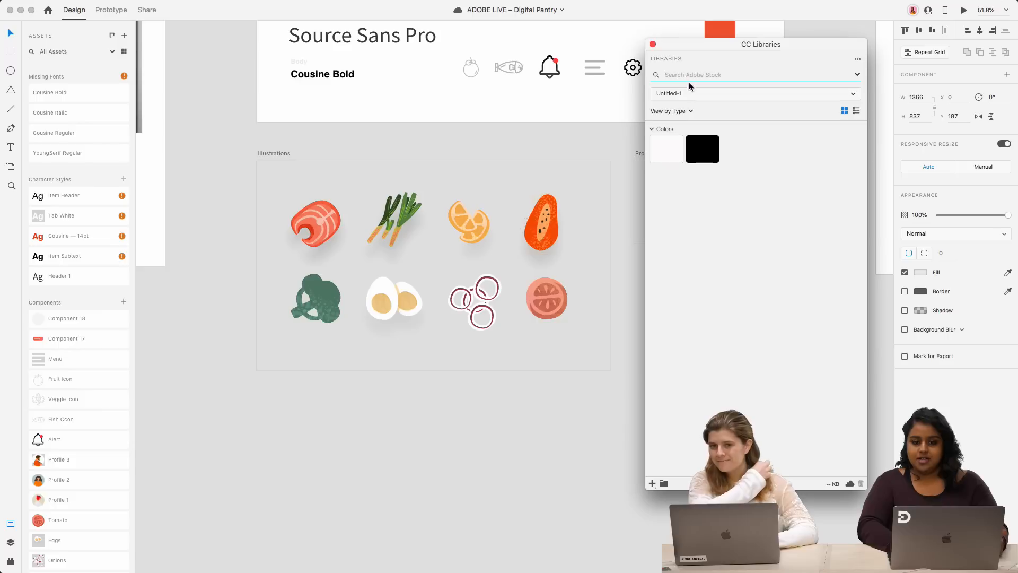
pyautogui.click(857, 74)
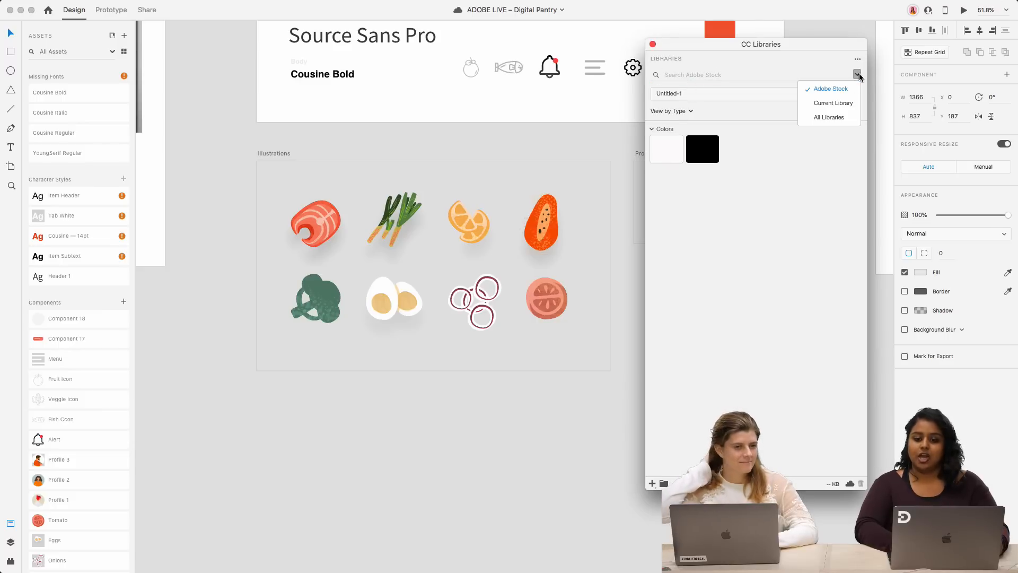
pyautogui.click(839, 90)
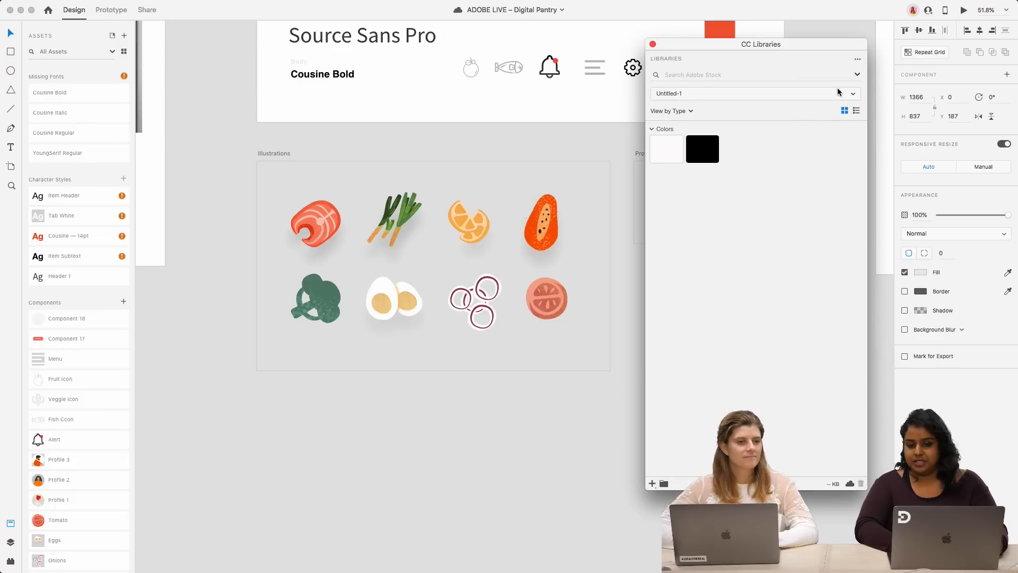
pyautogui.click(693, 77)
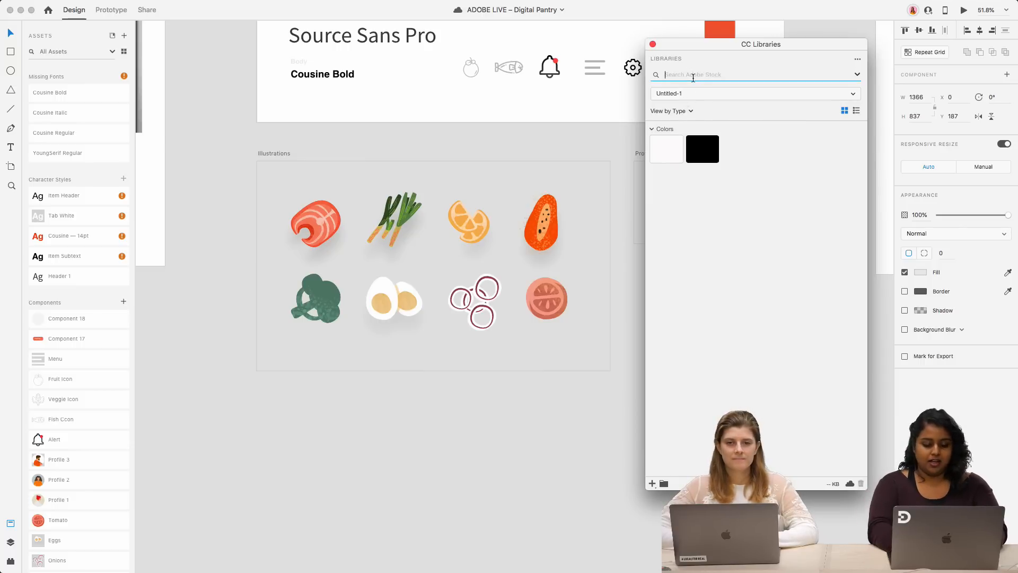
pyautogui.write('vegetable icons')
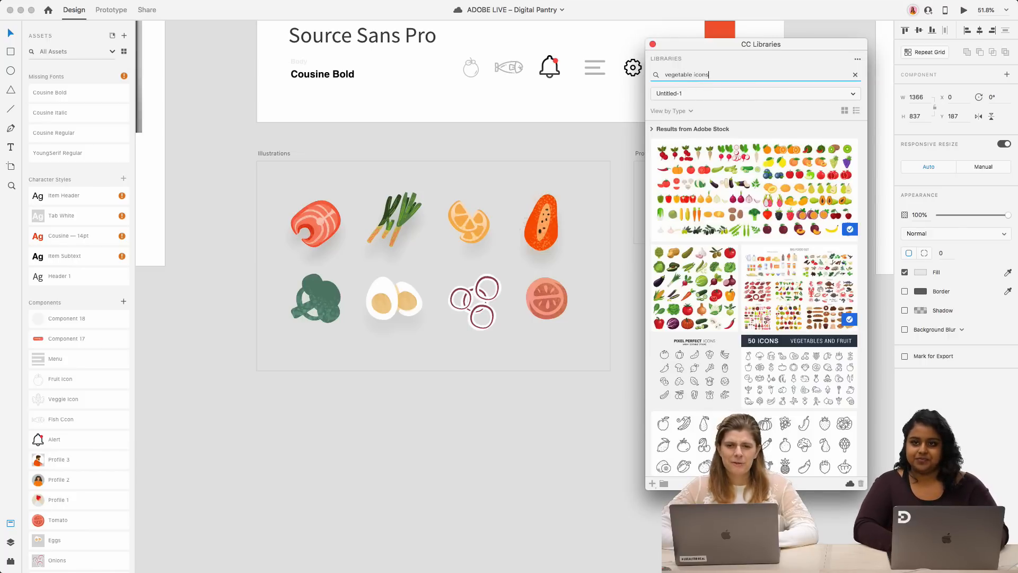
# - Browse the Adobe Stock vegetable icon results and filter them to Illustrations only
pyautogui.scroll(-5, 700, 352)
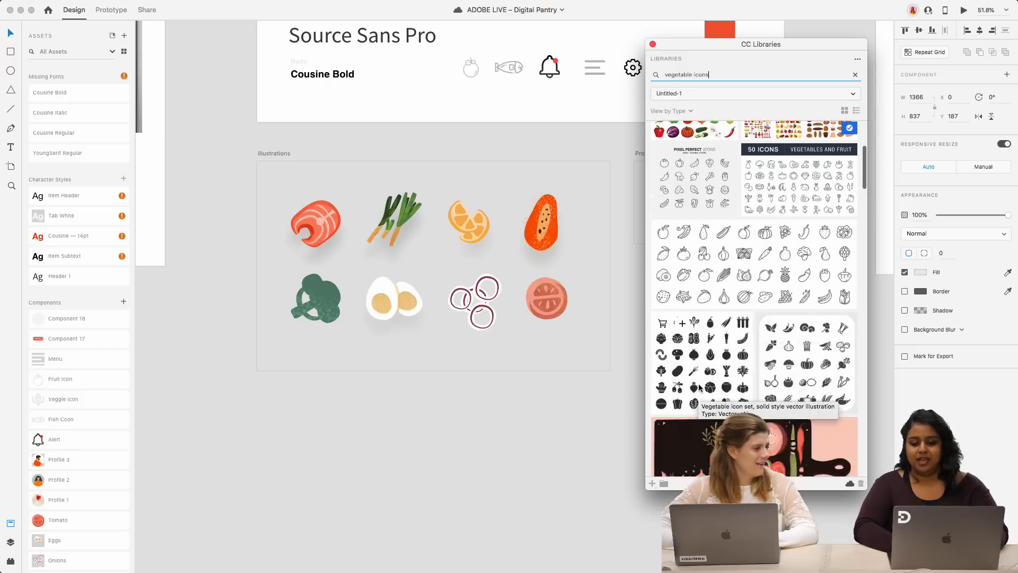
pyautogui.scroll(-7, 700, 389)
pyautogui.scroll(6, 756, 182)
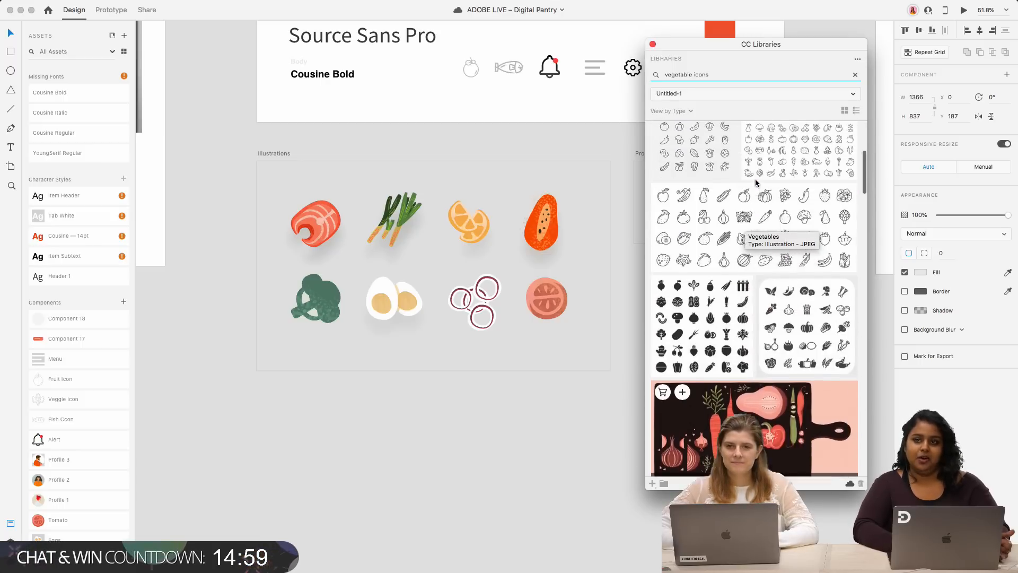
pyautogui.scroll(6, 756, 181)
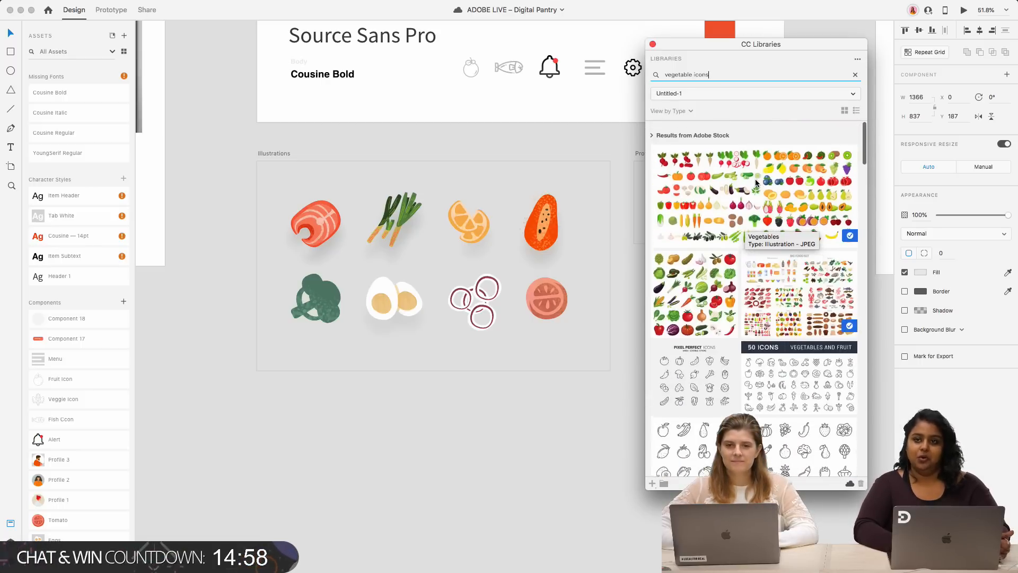
pyautogui.click(652, 129)
pyautogui.click(687, 141)
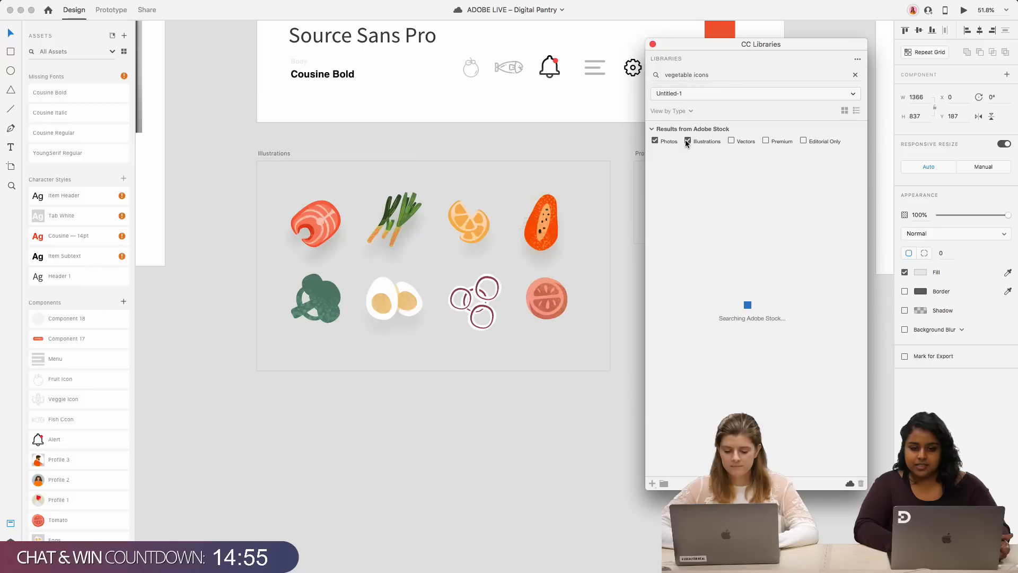
pyautogui.click(655, 141)
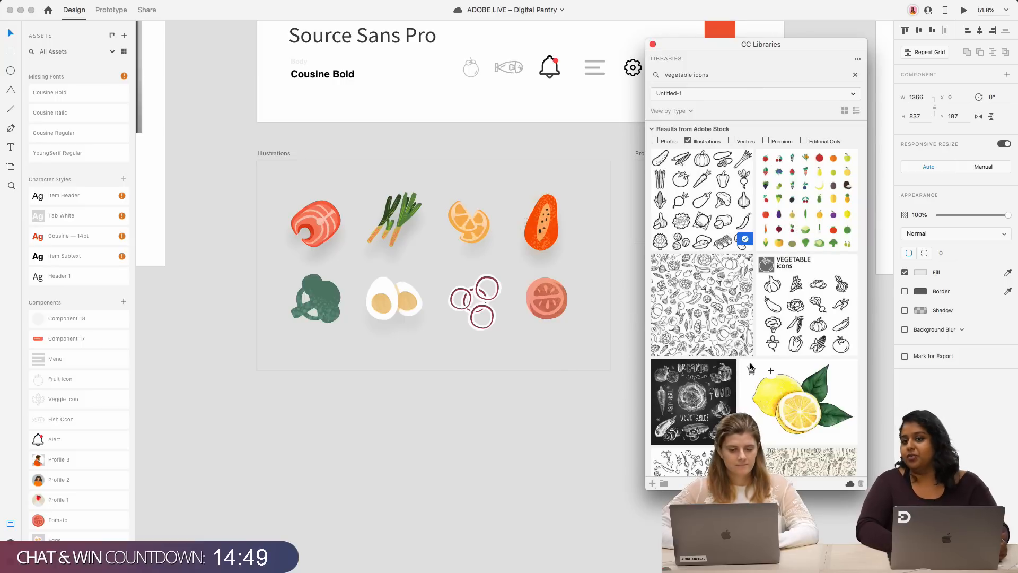
# - Accept the newer version of the Digital Pantry document and close the CC Libraries window
pyautogui.moveTo(731, 365)
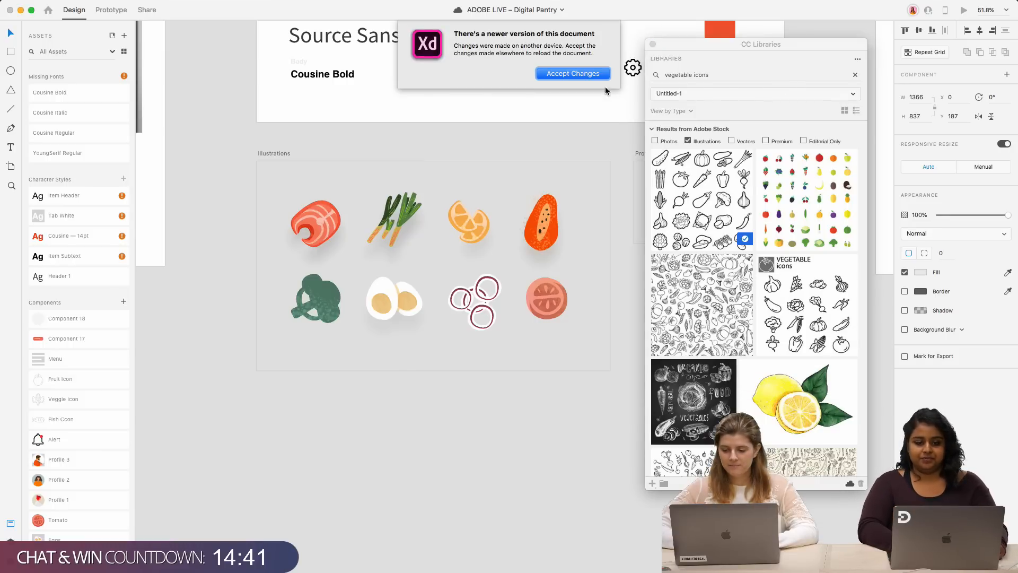
pyautogui.click(603, 75)
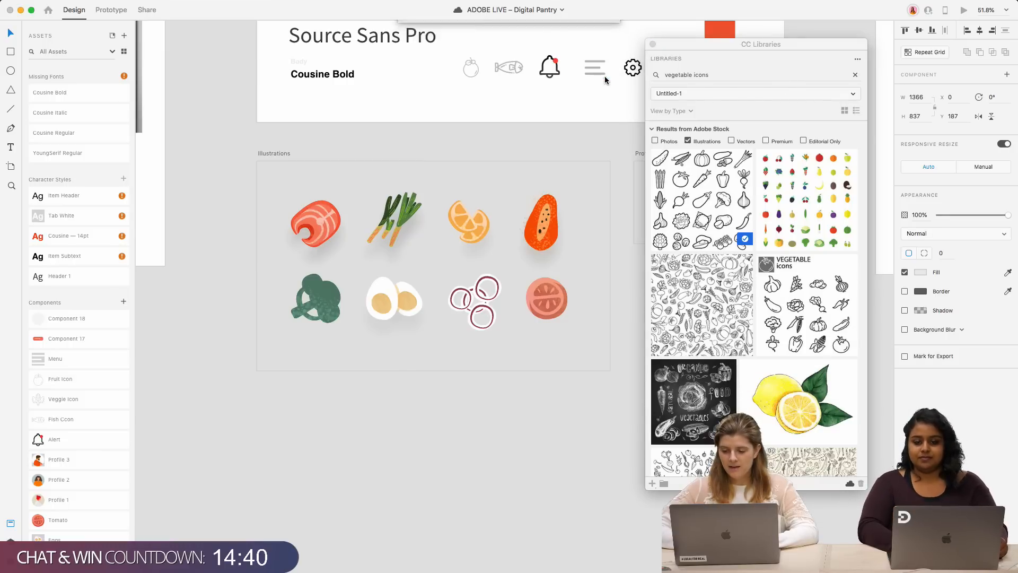
pyautogui.click(653, 44)
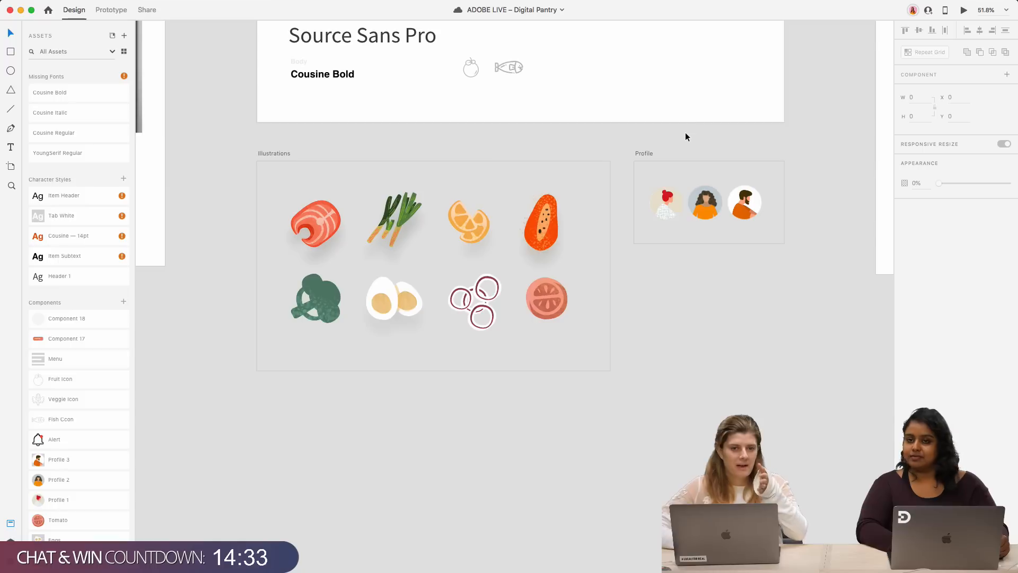
# - Examine the salmon and leek drawings on the Illustrations artboard up close
pyautogui.click(543, 244)
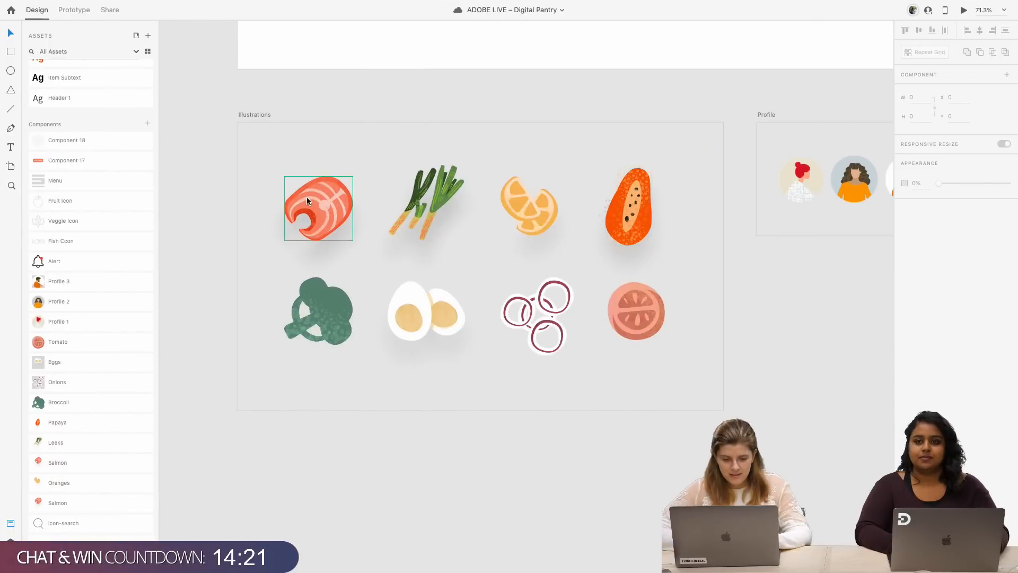
pyautogui.scroll(5, 307, 196)
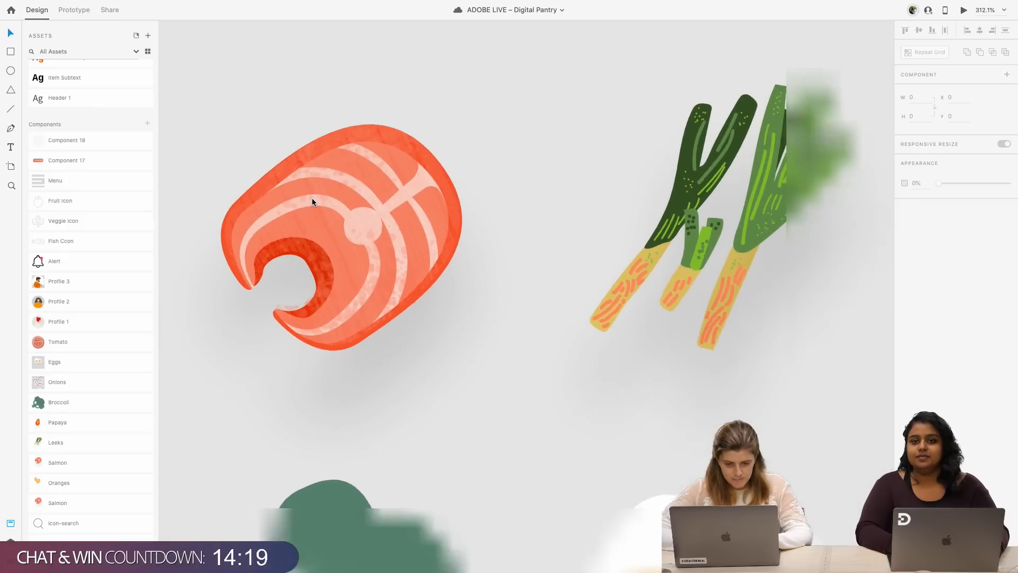
pyautogui.scroll(-6, 312, 198)
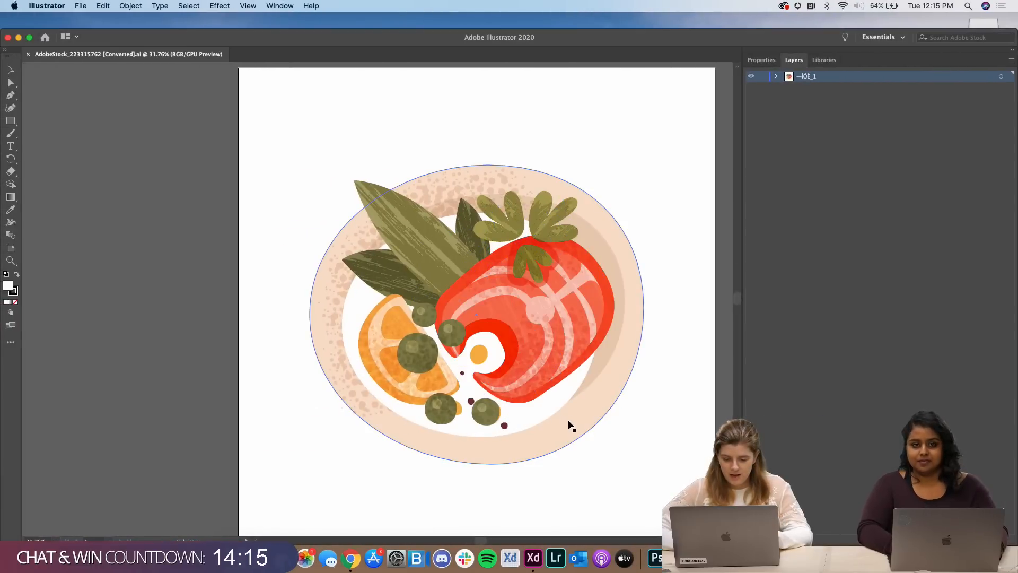
# - In Adobe Illustrator, isolate the stock salmon dish's artwork group and delete the large beige plate shape
pyautogui.doubleClick(568, 421)
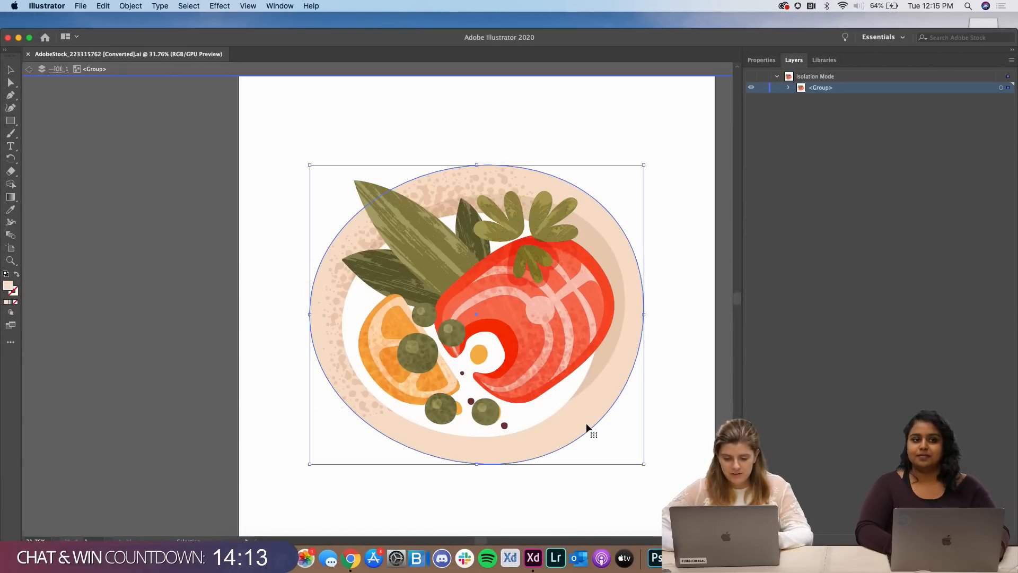
pyautogui.press('Delete')
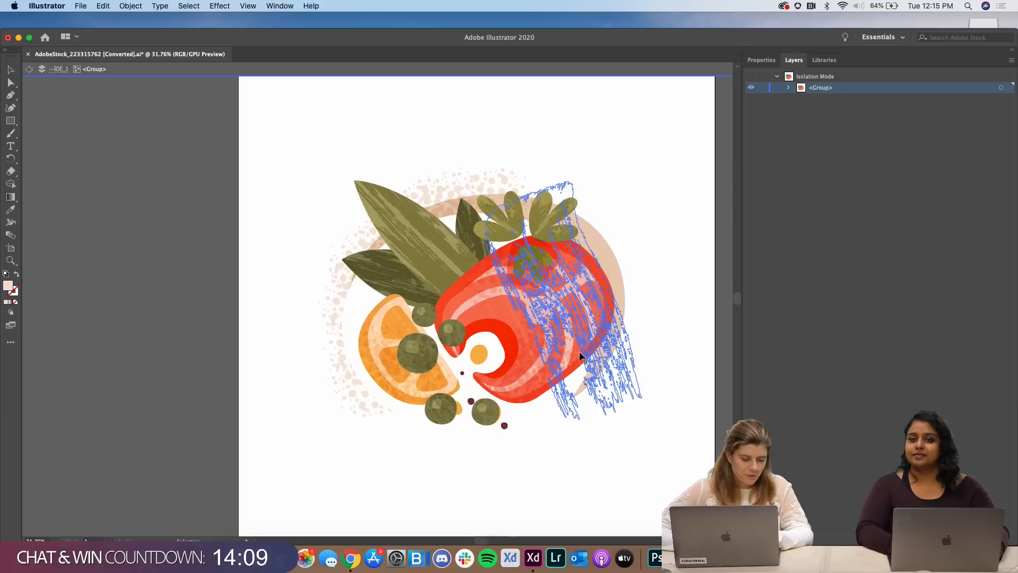
# - Switch to Adobe XD and compare the salmon drawing with the other food illustrations and the Visual Design artboard
pyautogui.press('super+Tab')
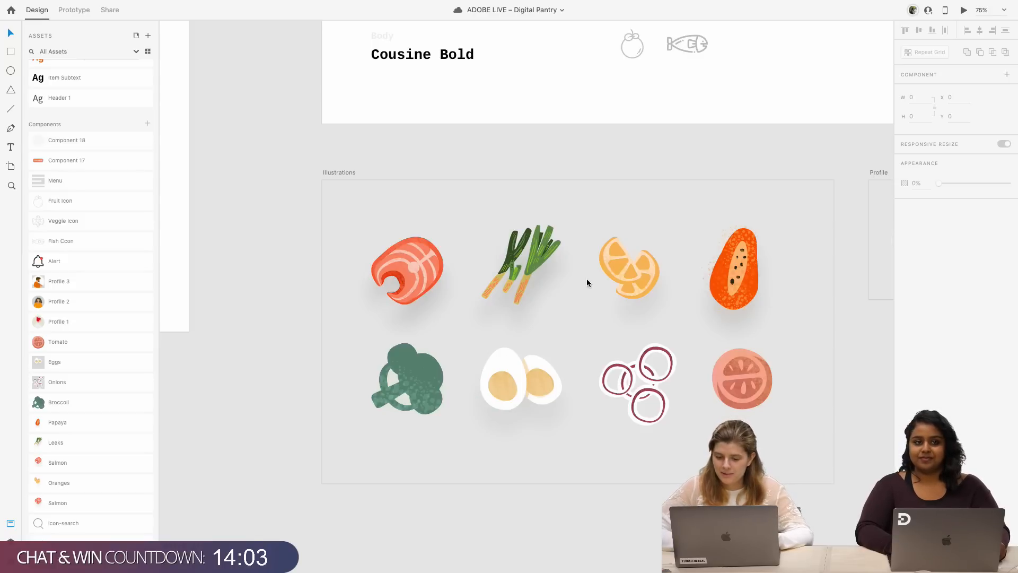
pyautogui.scroll(3, 409, 284)
pyautogui.scroll(5, 409, 285)
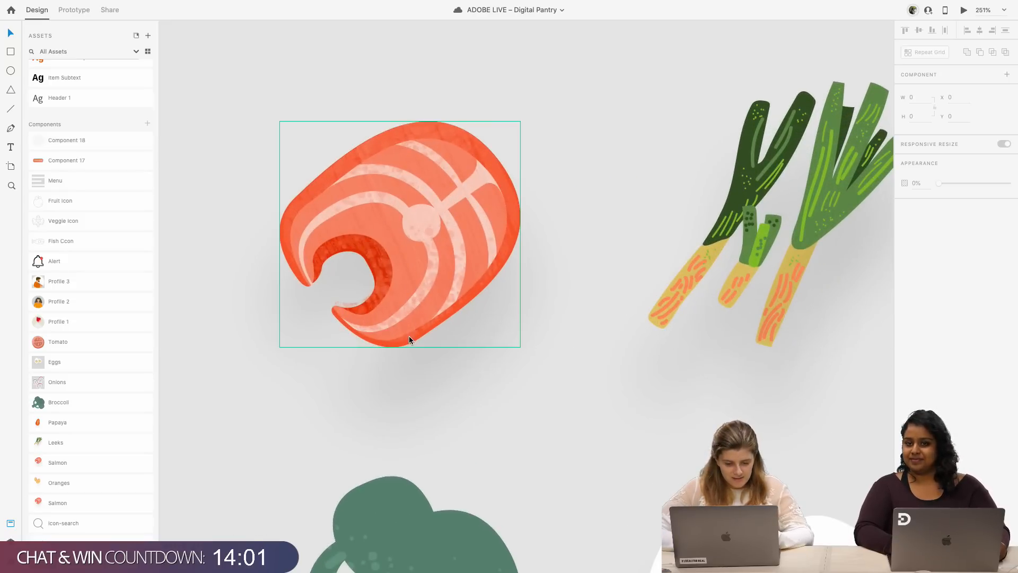
pyautogui.scroll(-10, 411, 343)
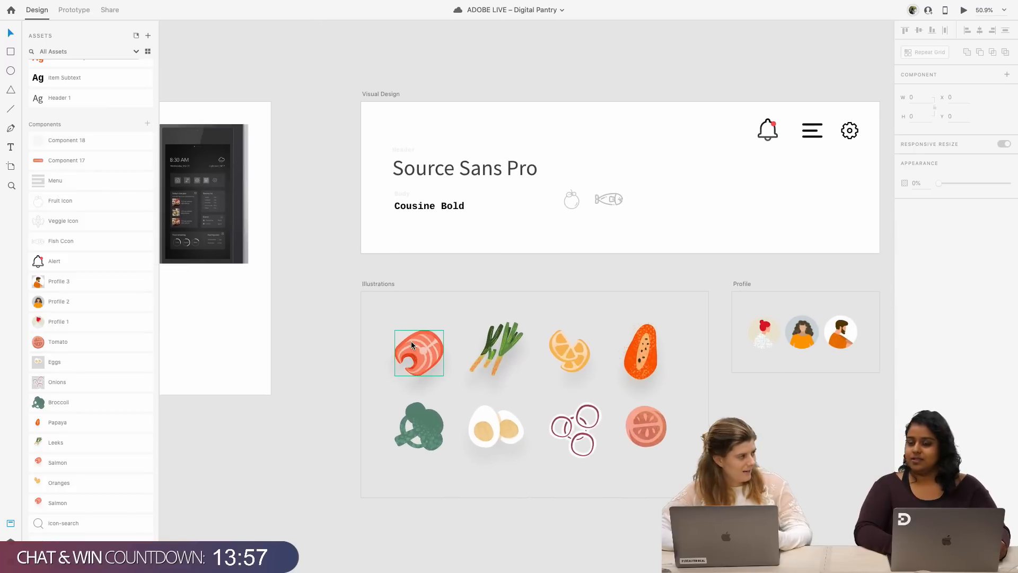
pyautogui.scroll(-2, 493, 370)
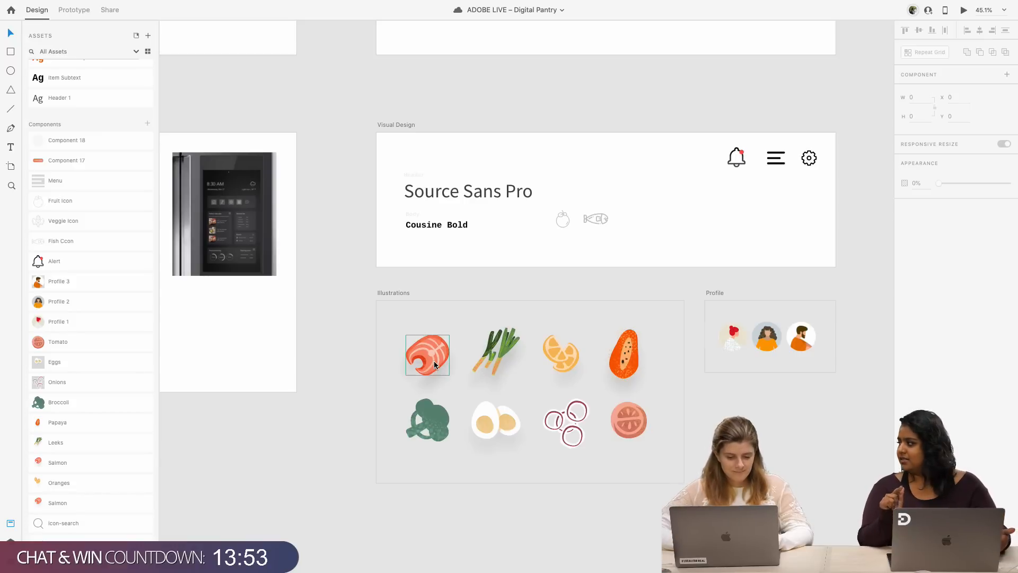
# - Select the salmon's red outline shape inside its component and show its anchor points
pyautogui.scroll(10, 442, 382)
pyautogui.scroll(3, 418, 344)
pyautogui.click(479, 361)
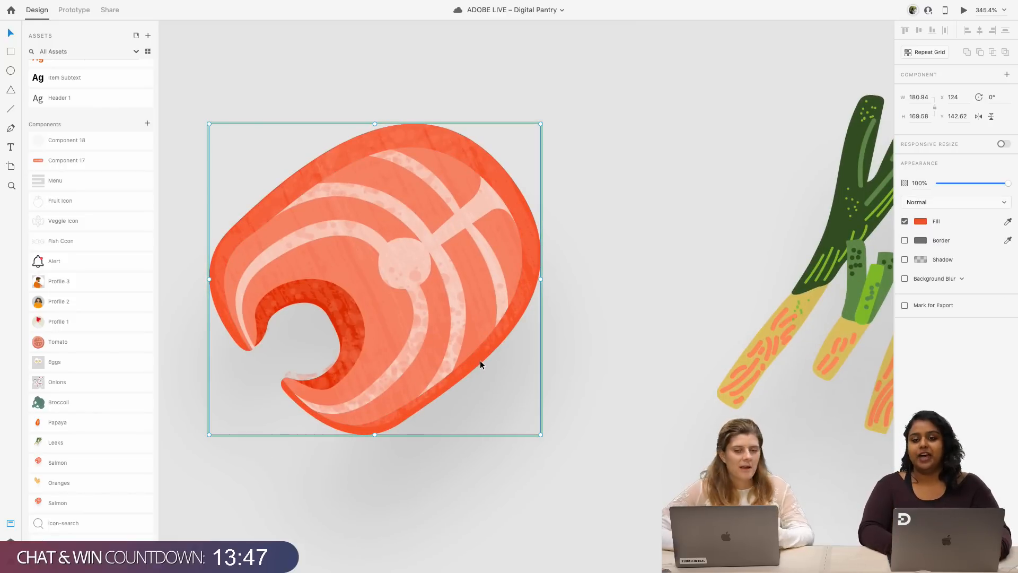
pyautogui.scroll(-3, 480, 364)
pyautogui.scroll(-5, 479, 360)
pyautogui.click(480, 360)
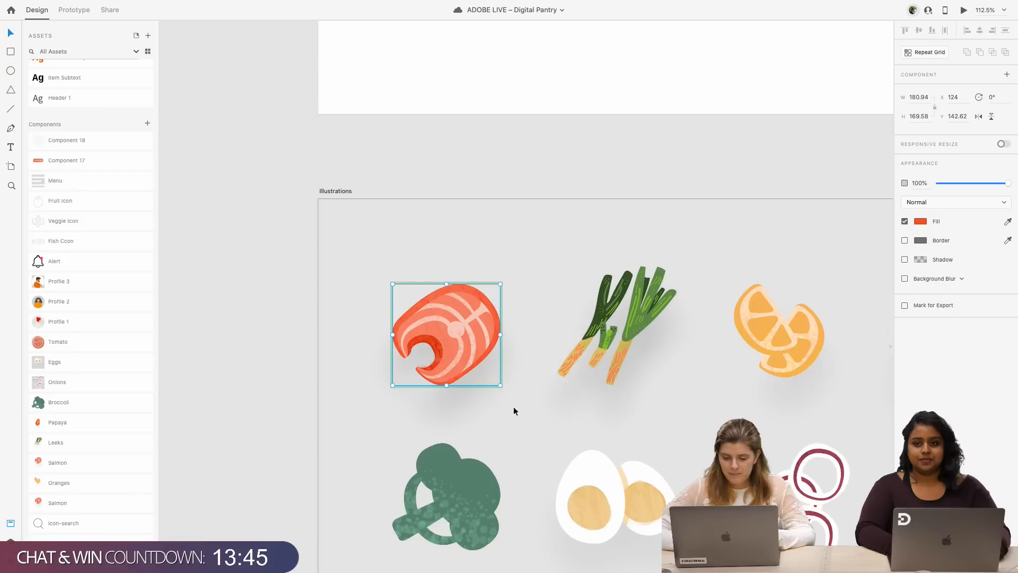
pyautogui.scroll(1, 498, 402)
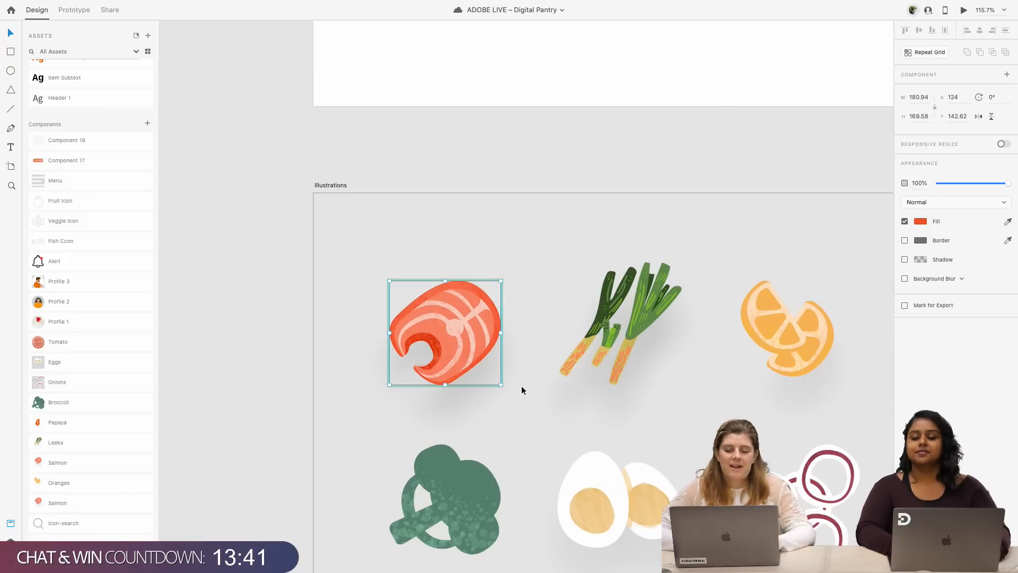
pyautogui.doubleClick(485, 351)
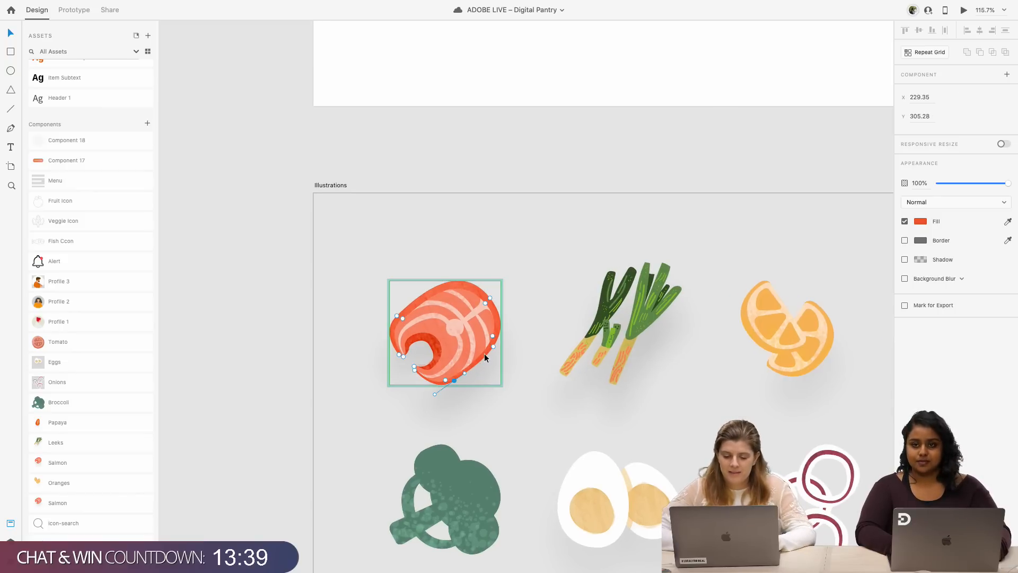
pyautogui.scroll(4, 484, 353)
pyautogui.click(534, 363)
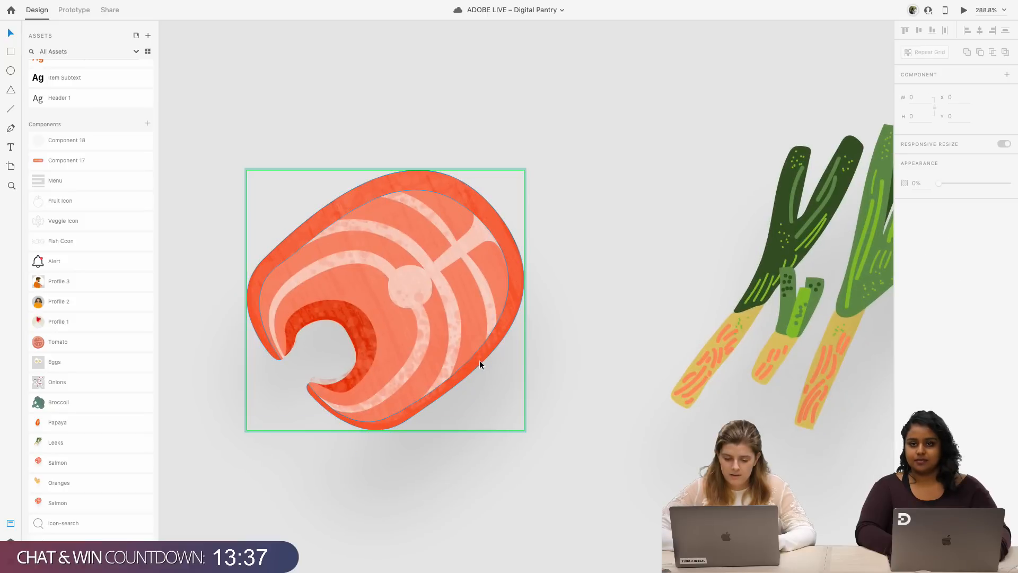
# - Inspect the salmon's outer path, textured overlay and shadow settings, and deselect everything
pyautogui.doubleClick(479, 363)
pyautogui.scroll(3, 476, 361)
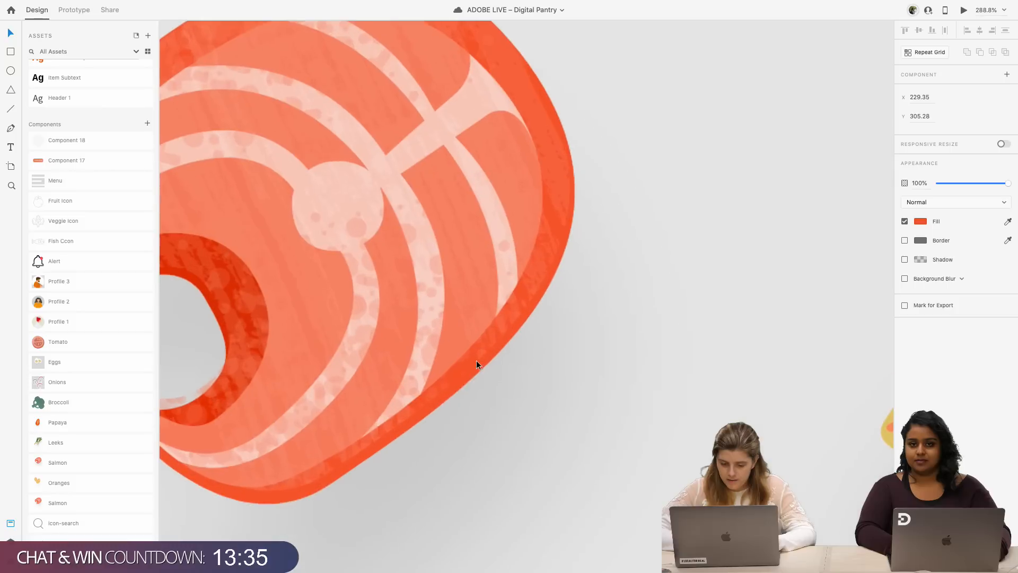
pyautogui.click(556, 274)
pyautogui.doubleClick(553, 267)
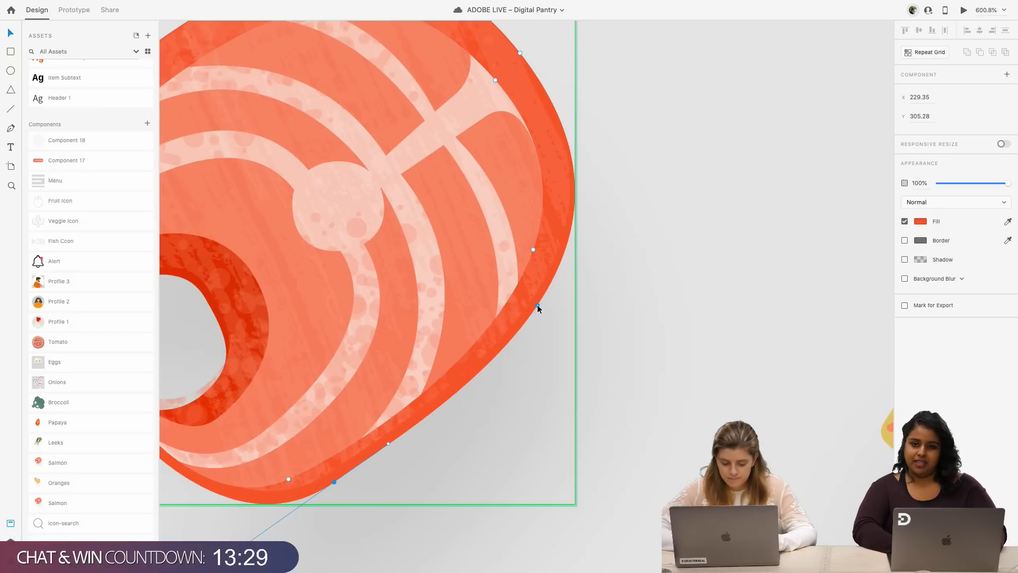
pyautogui.click(526, 306)
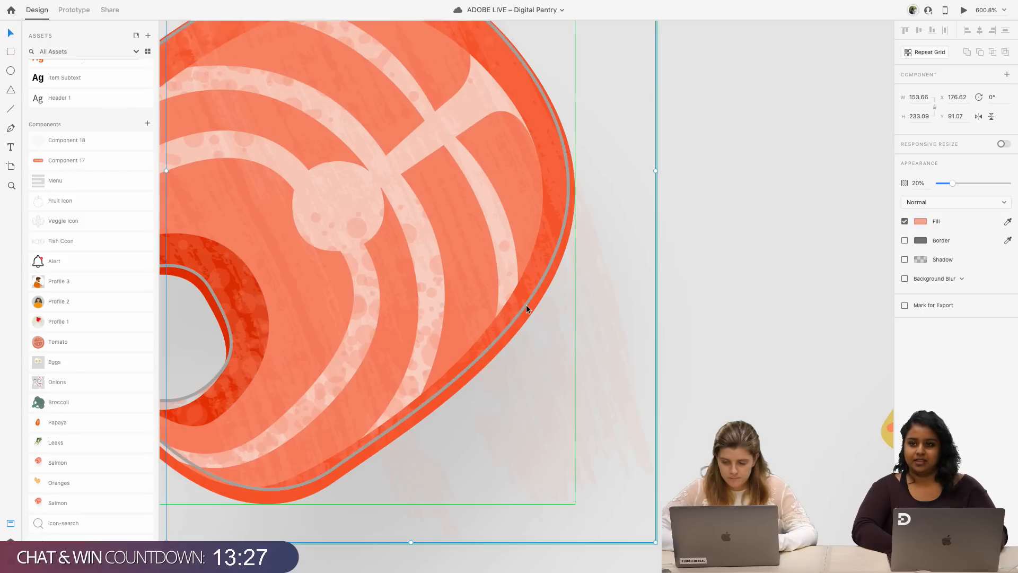
pyautogui.click(537, 295)
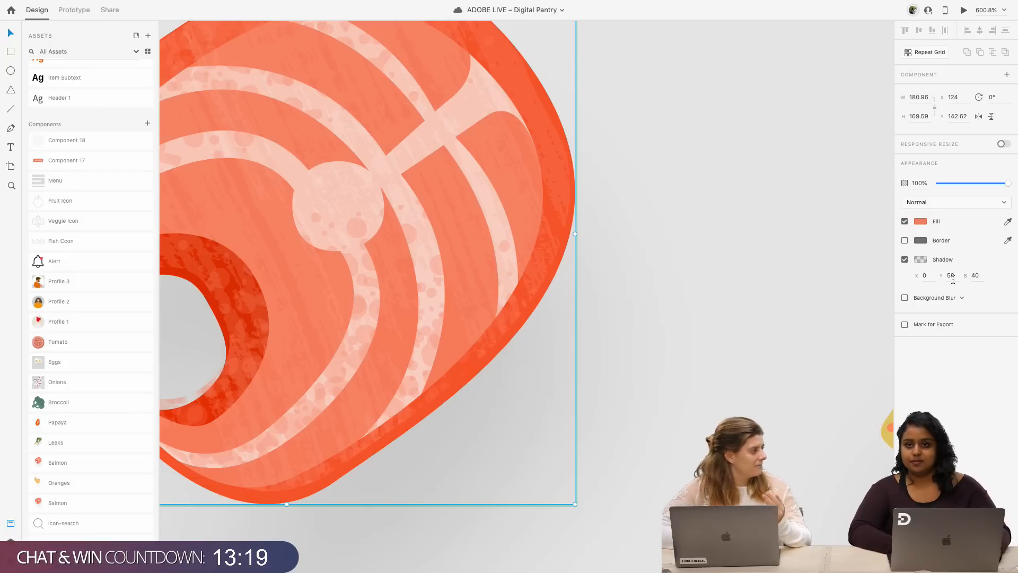
pyautogui.click(863, 266)
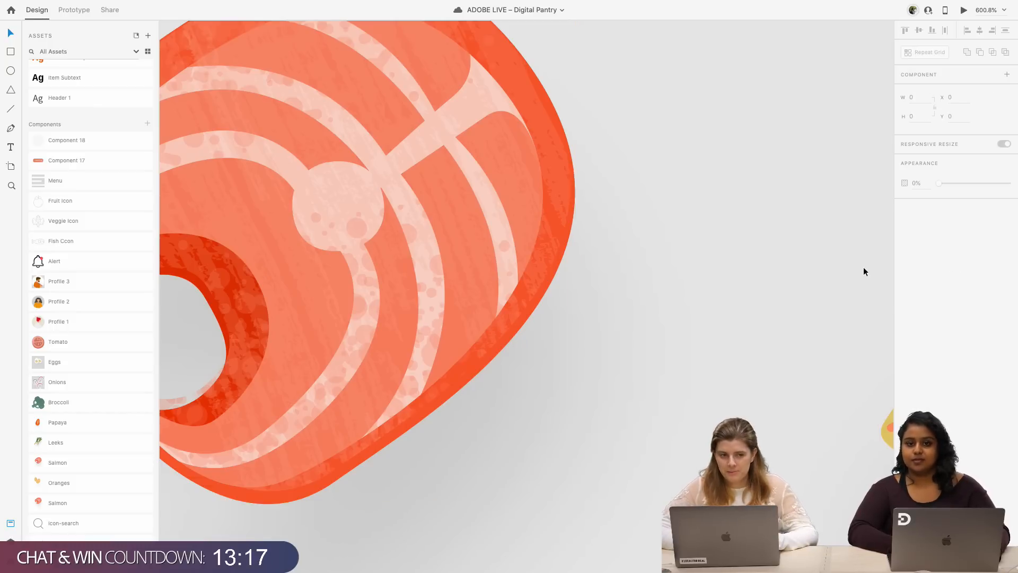
pyautogui.scroll(-10, 863, 266)
pyautogui.scroll(-5, 864, 266)
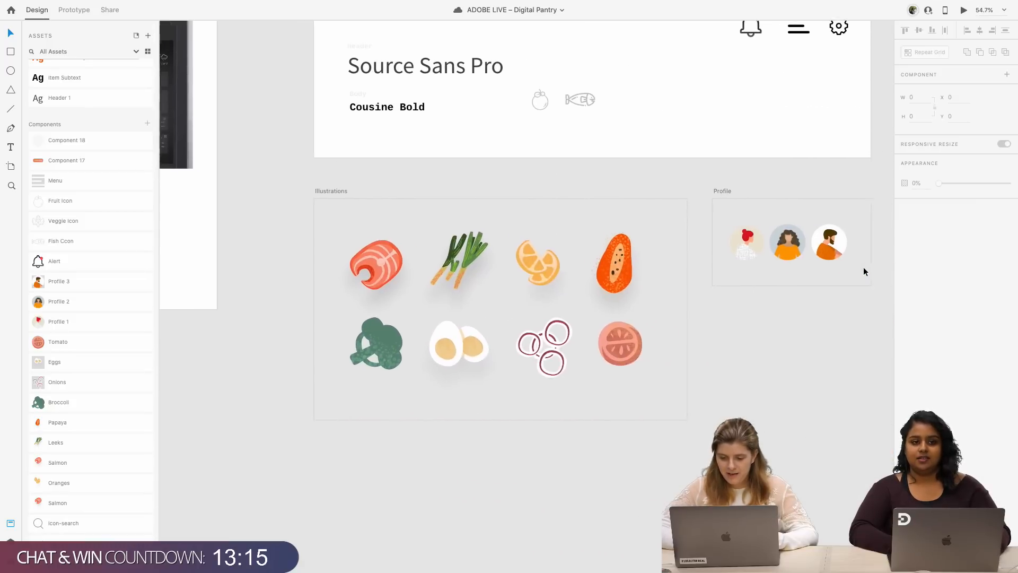
# - Examine the three profile illustrations, the Moodboard artboard and the Home and List View wireframes
pyautogui.hscroll(5, 578, 294)
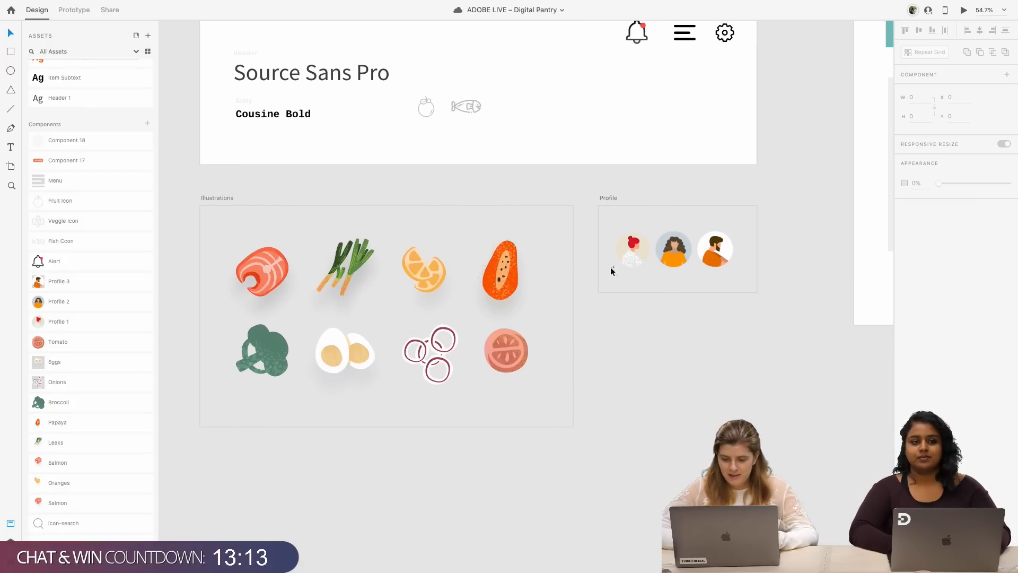
pyautogui.scroll(3, 637, 246)
pyautogui.scroll(4, 656, 248)
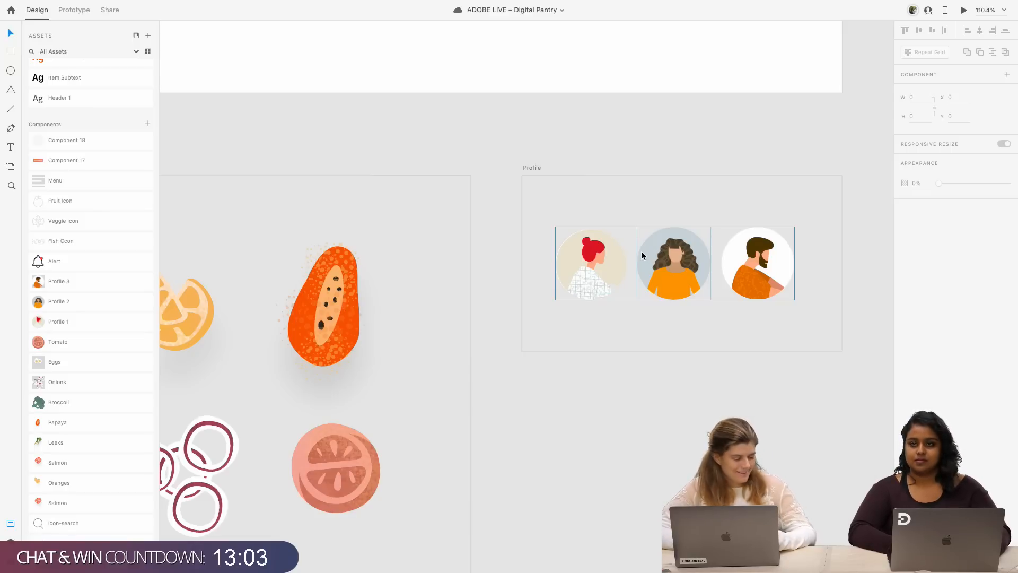
pyautogui.scroll(-5, 645, 276)
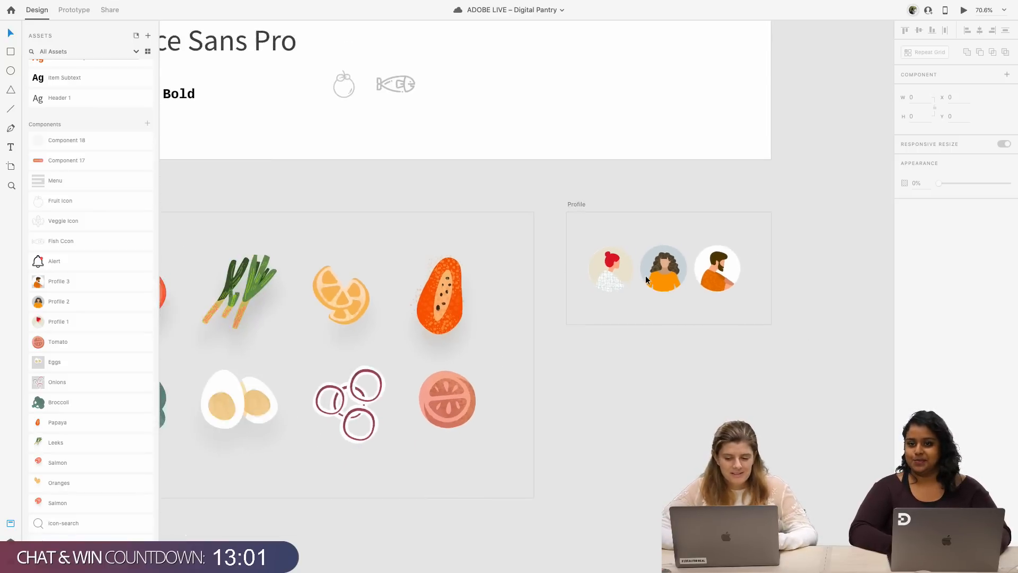
pyautogui.scroll(-5, 644, 275)
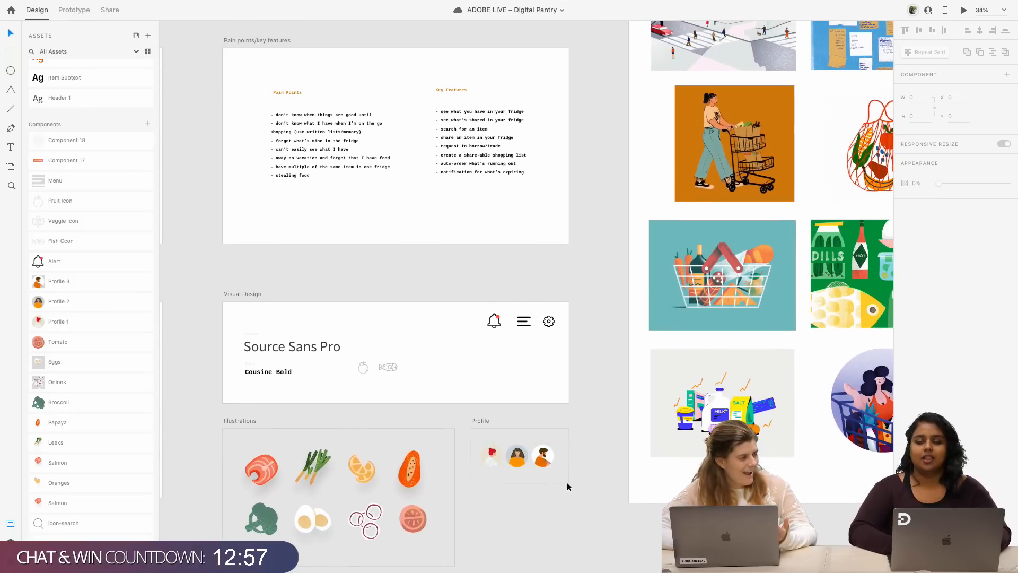
pyautogui.scroll(-3, 567, 482)
pyautogui.hscroll(-5, 548, 443)
pyautogui.hscroll(5, 546, 418)
pyautogui.scroll(-1, 546, 417)
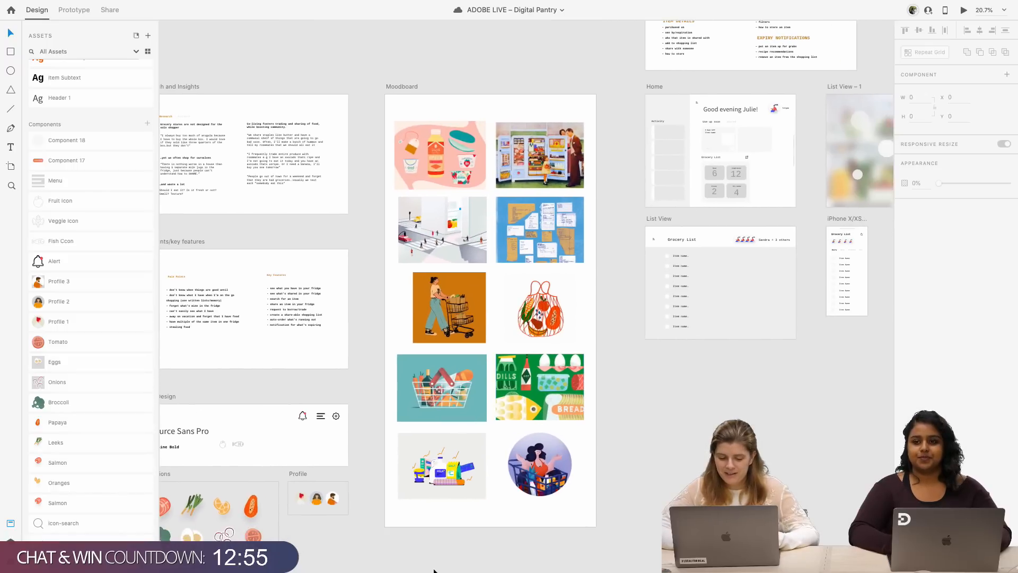
pyautogui.hscroll(5, 484, 271)
pyautogui.scroll(2, 485, 196)
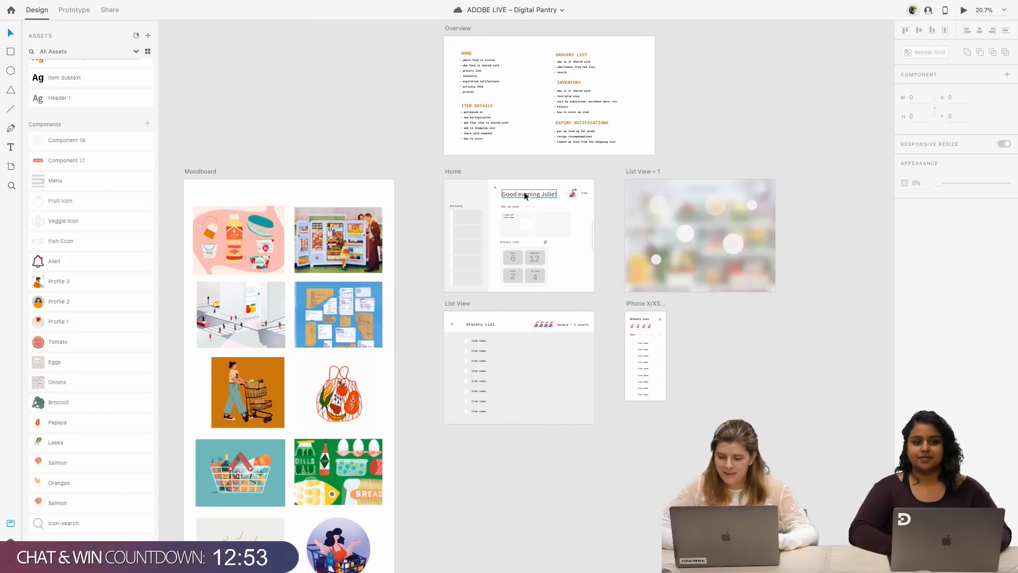
# - Place the Salmon component in the first "Use up soon" card on the Home artboard, replacing the white image placeholder
pyautogui.scroll(5, 482, 192)
pyautogui.scroll(3, 505, 215)
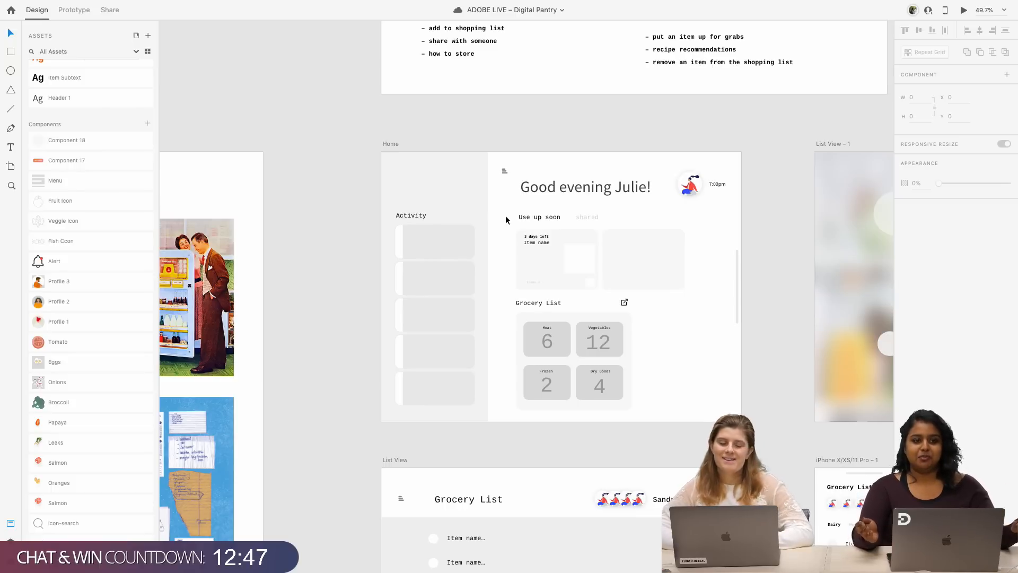
pyautogui.scroll(5, 505, 219)
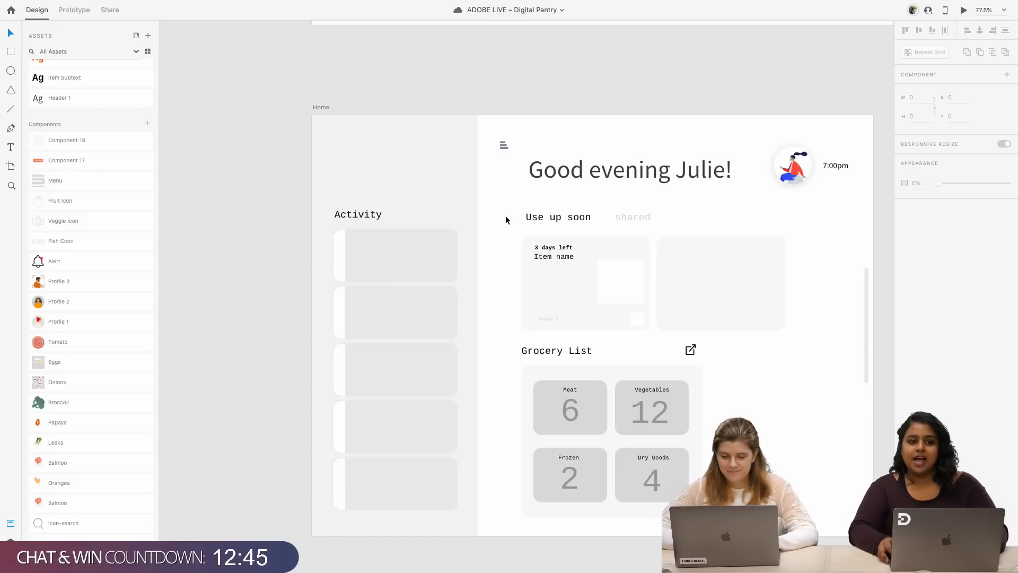
pyautogui.hscroll(3, 505, 220)
pyautogui.scroll(-1, 505, 220)
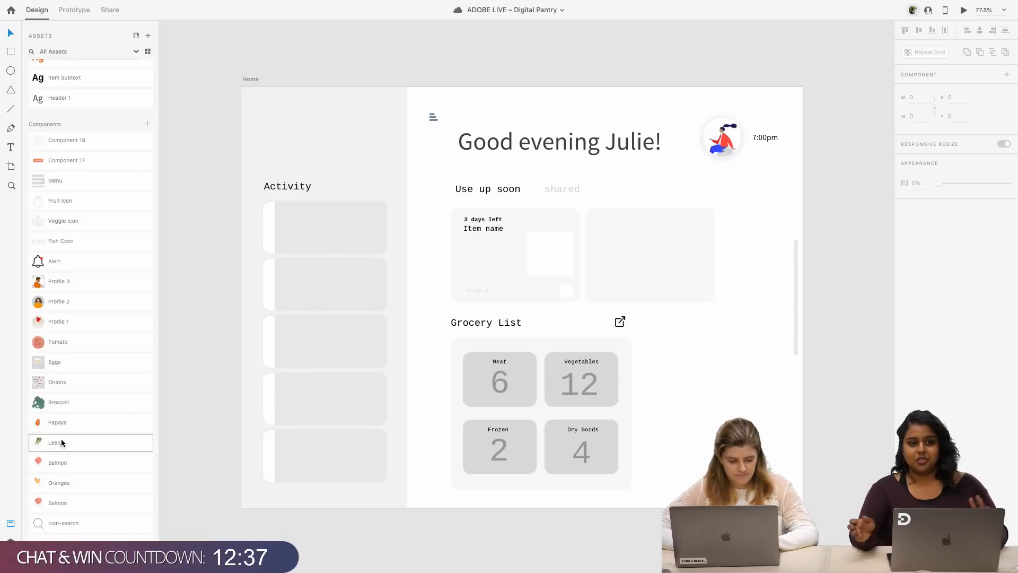
pyautogui.moveTo(60, 461); pyautogui.dragTo(552, 231)
pyautogui.click(559, 243)
# - Change the first card's item name to "Salmon" and left-align it beneath the "3 days left" text
pyautogui.doubleClick(488, 229)
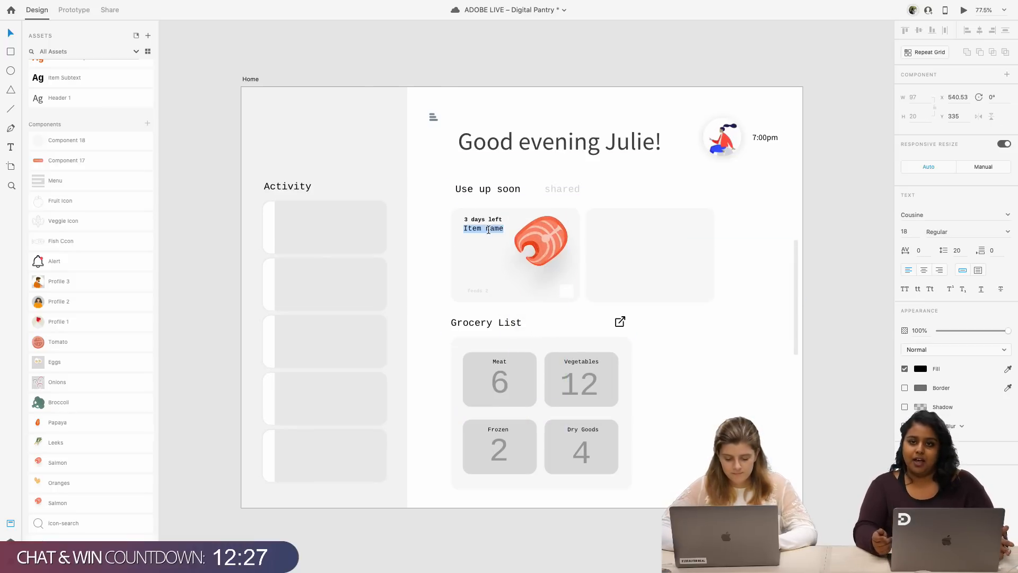
pyautogui.press('Escape')
pyautogui.scroll(8, 483, 212)
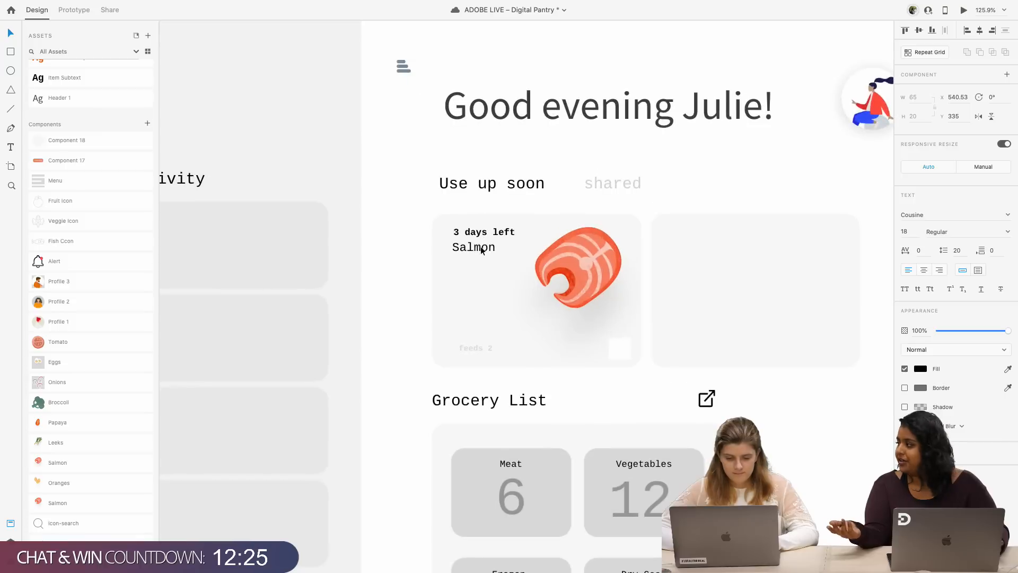
pyautogui.moveTo(484, 251); pyautogui.dragTo(486, 253)
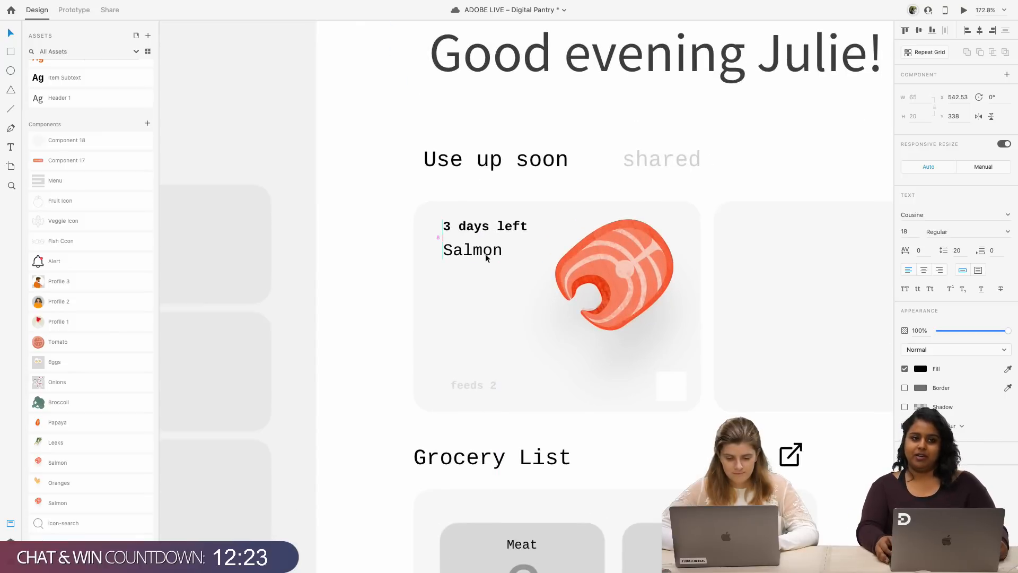
pyautogui.scroll(-4, 485, 253)
# - Recolour the salmon card's "3 days left" text orange
pyautogui.click(482, 235)
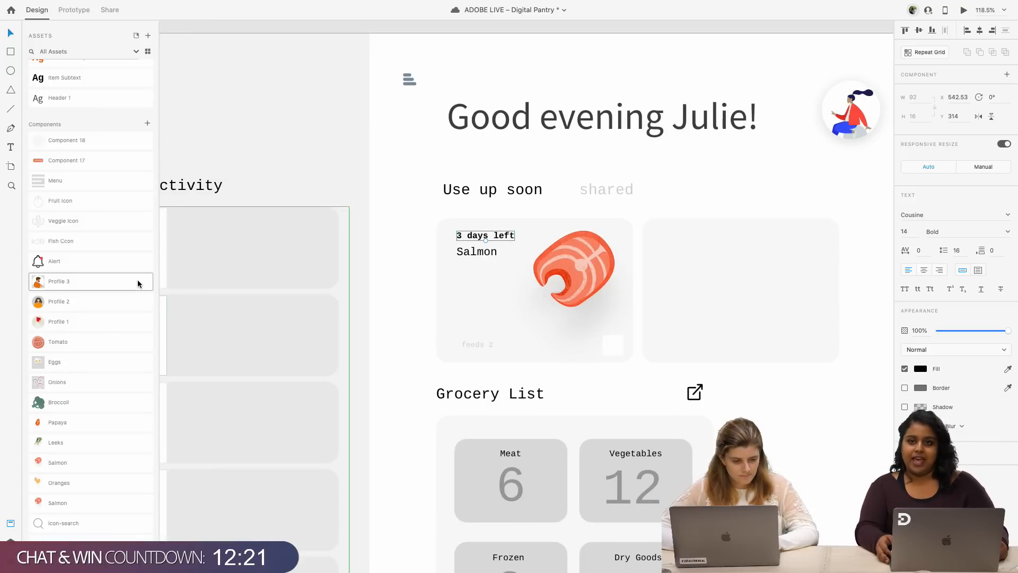
pyautogui.scroll(5, 138, 279)
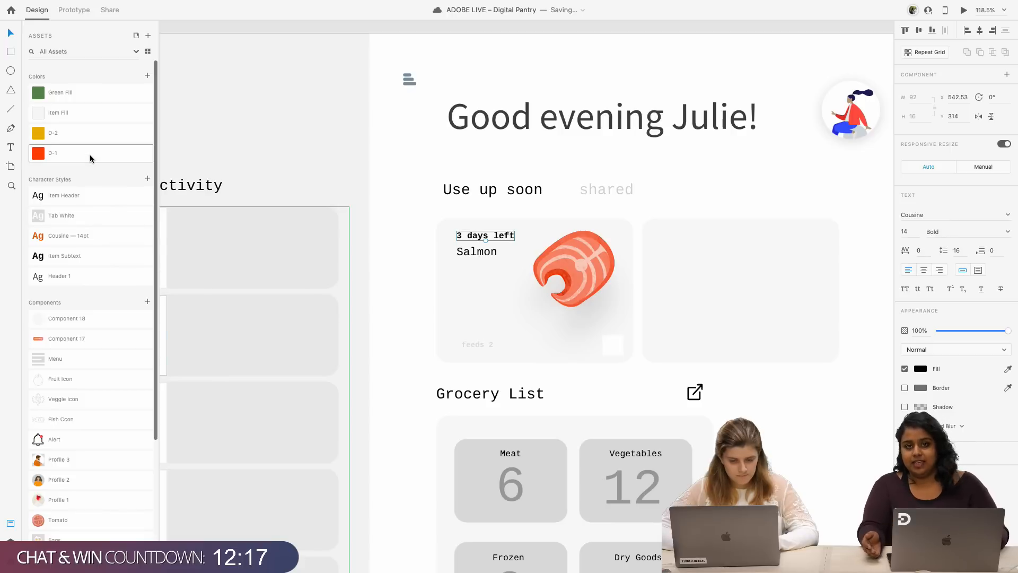
pyautogui.doubleClick(476, 234)
pyautogui.click(517, 287)
pyautogui.scroll(-2, 518, 287)
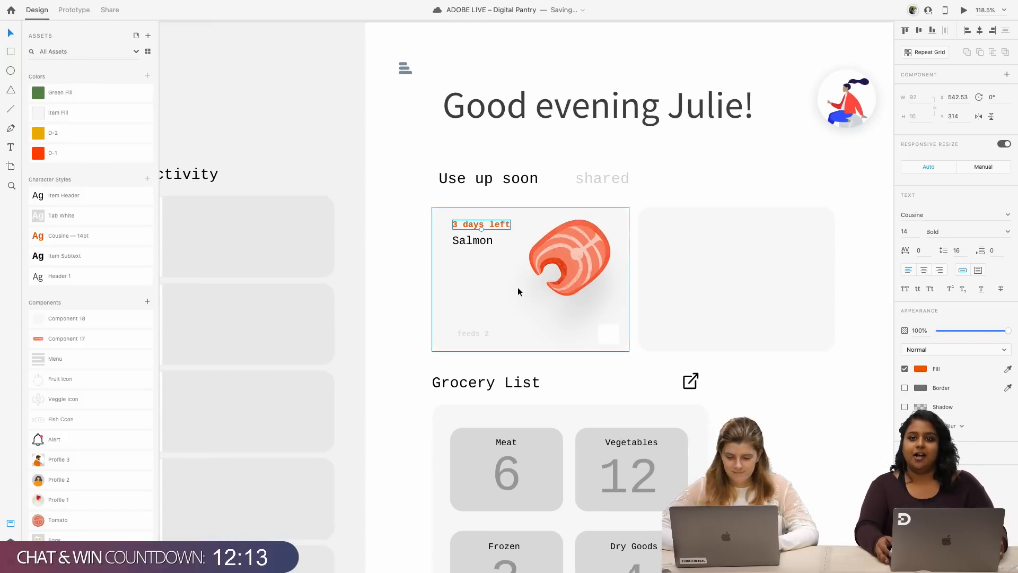
# - Extend the salmon card's serving note to "feeds 2 people" and shift it to line up with the card's other text
pyautogui.doubleClick(588, 309)
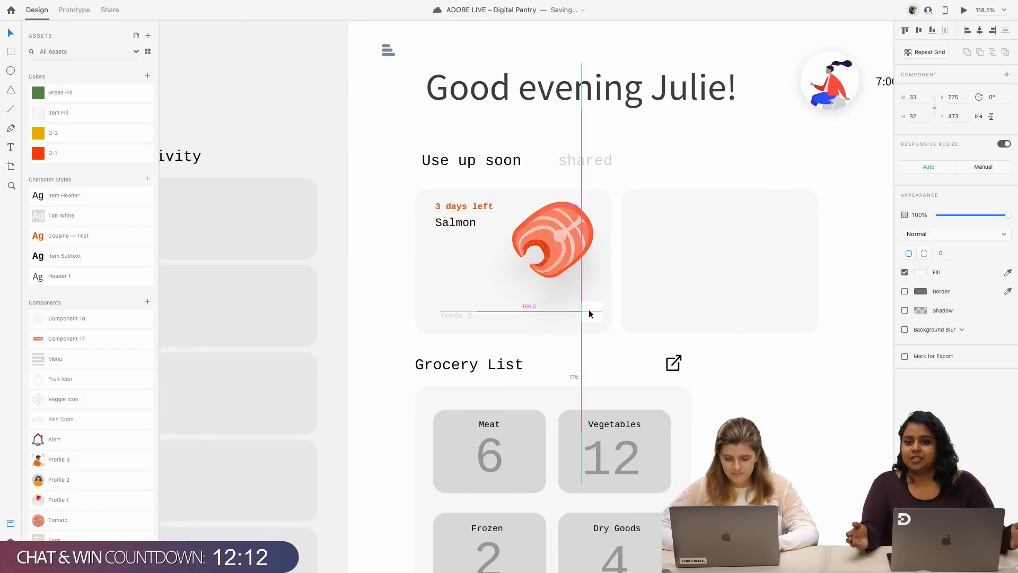
pyautogui.doubleClick(468, 314)
pyautogui.click(474, 317)
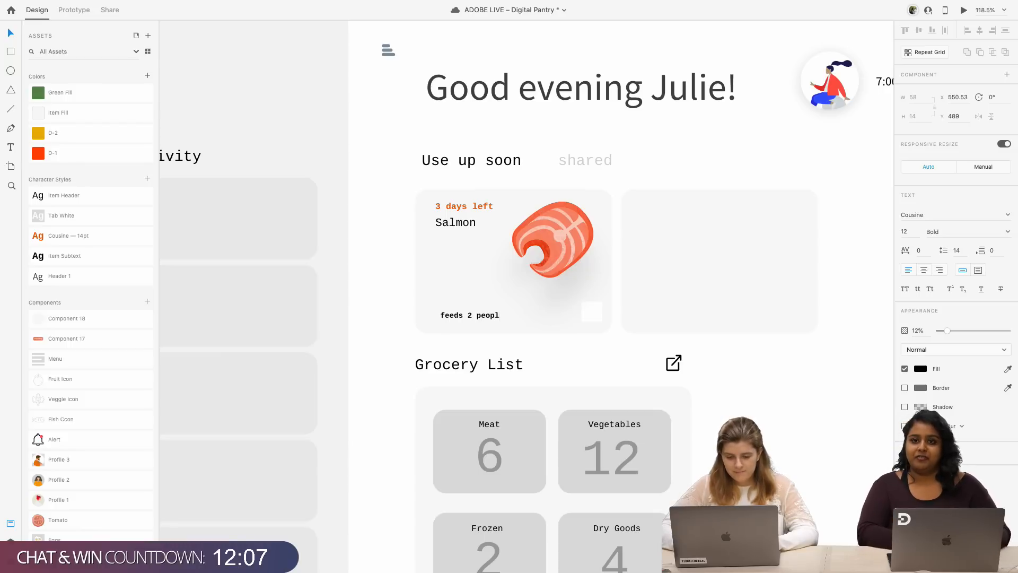
pyautogui.moveTo(492, 317); pyautogui.dragTo(485, 316)
pyautogui.click(586, 314)
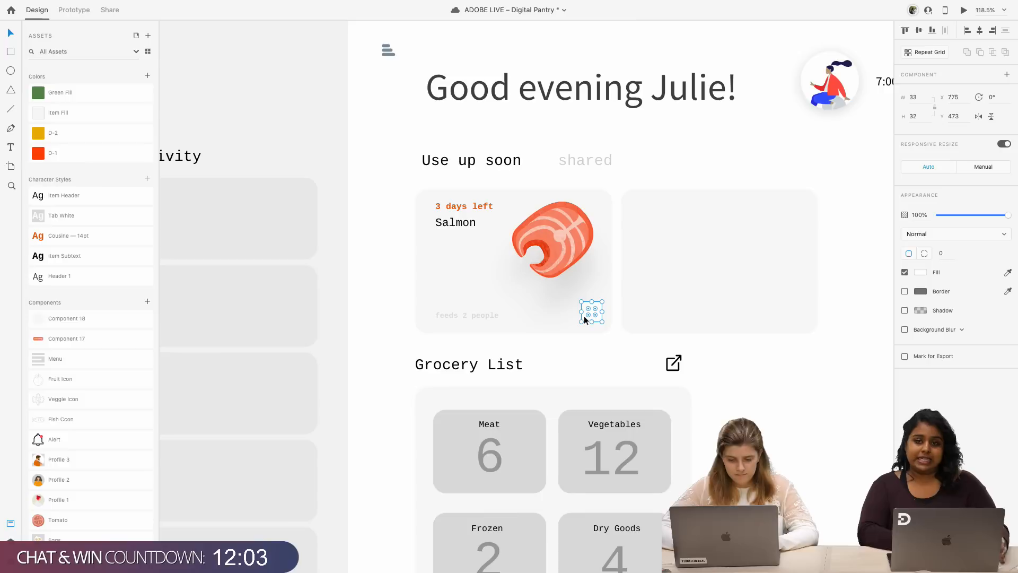
# - Move the empty second "Use up soon" card rightward to X 857 to widen the gap between the cards
pyautogui.scroll(-2, 583, 316)
pyautogui.hscroll(3, 584, 315)
pyautogui.click(599, 301)
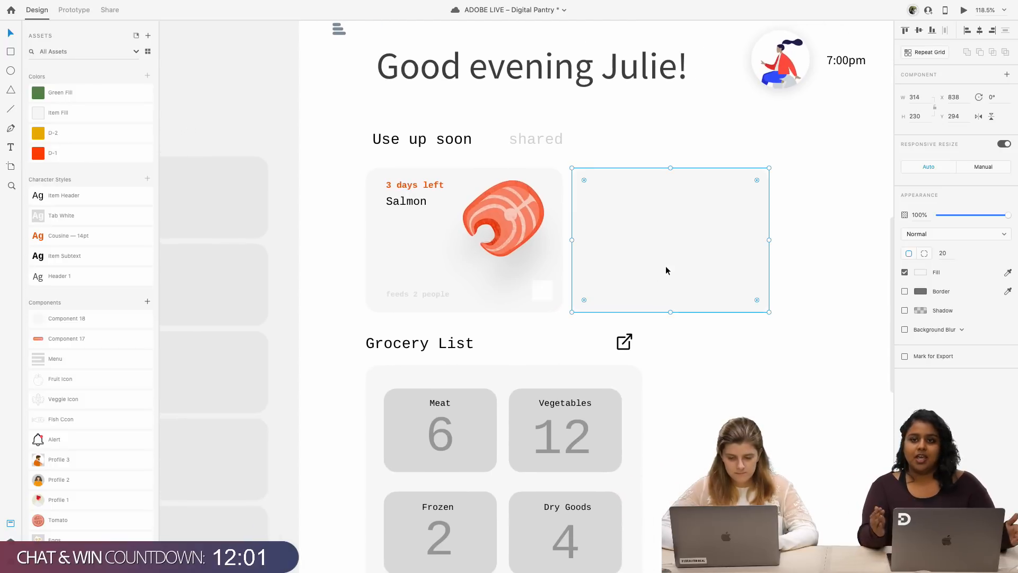
pyautogui.moveTo(679, 266); pyautogui.dragTo(679, 265)
pyautogui.hscroll(1, 679, 266)
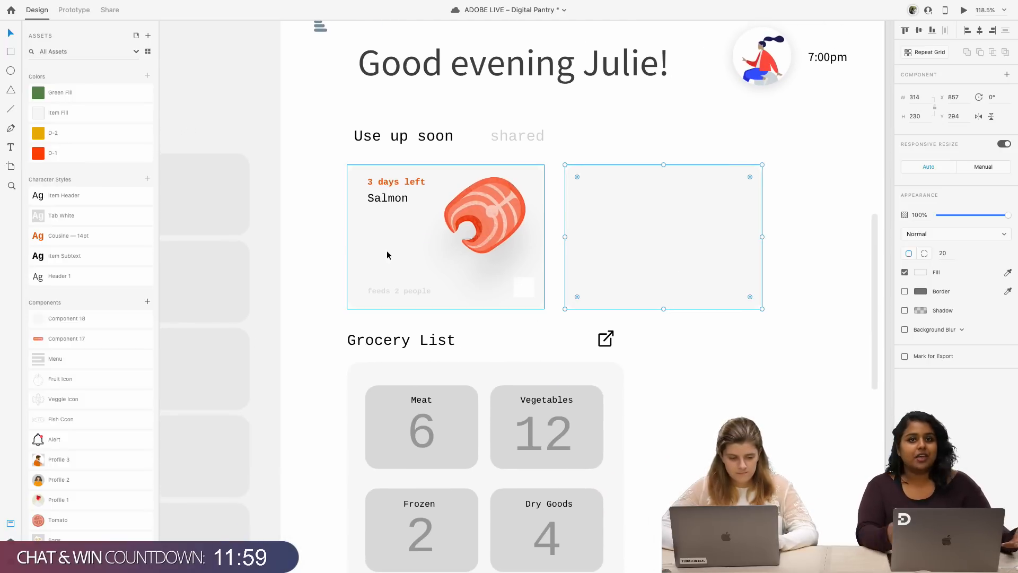
# - Place the Leeks component in the second "Use up soon" card at X 951, Y 280, slightly overlapping the card's upper edge
pyautogui.scroll(-8, 113, 411)
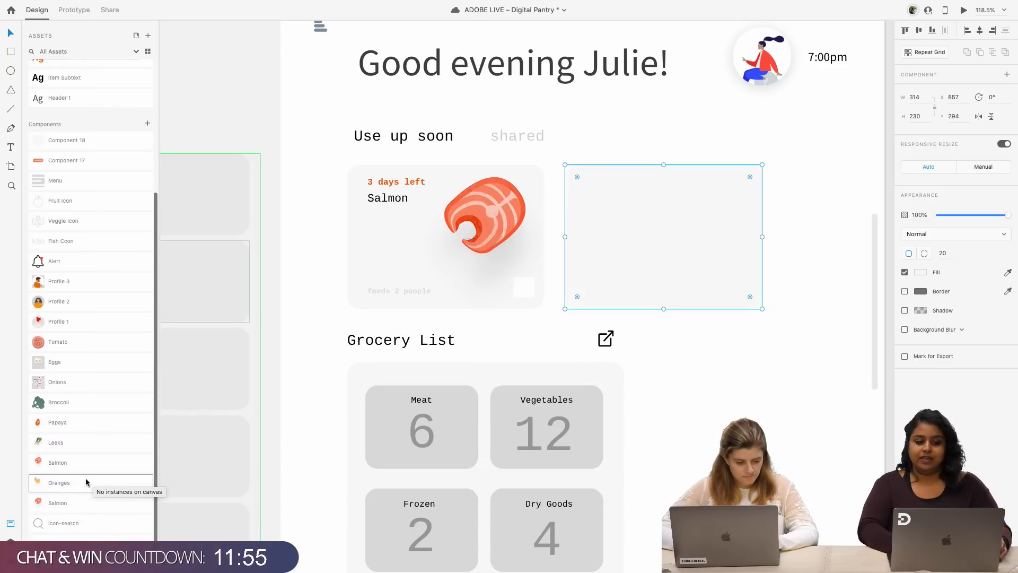
pyautogui.moveTo(74, 442); pyautogui.dragTo(712, 251)
pyautogui.hscroll(2, 721, 276)
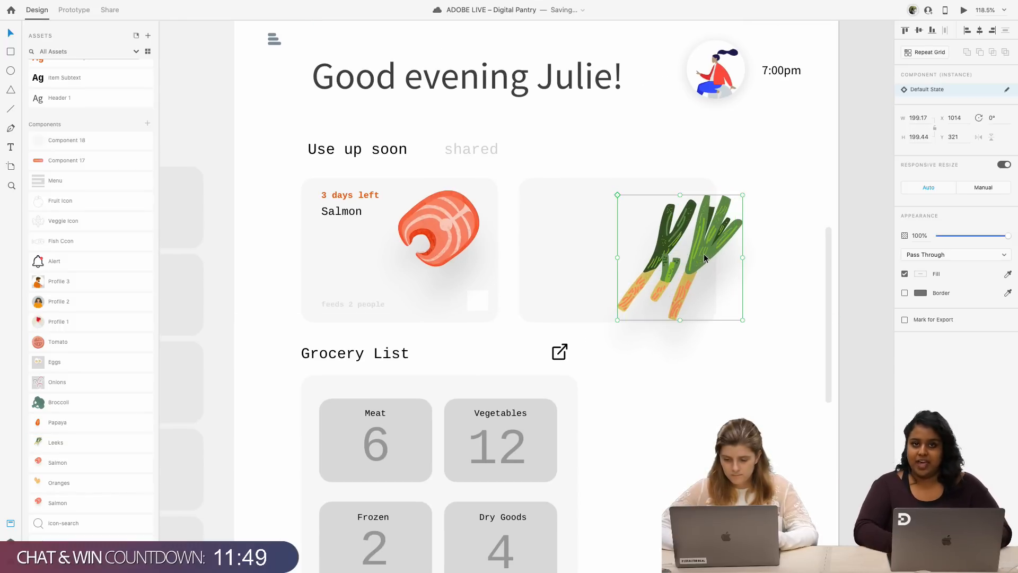
pyautogui.moveTo(705, 257); pyautogui.dragTo(669, 232)
pyautogui.scroll(-4, 670, 228)
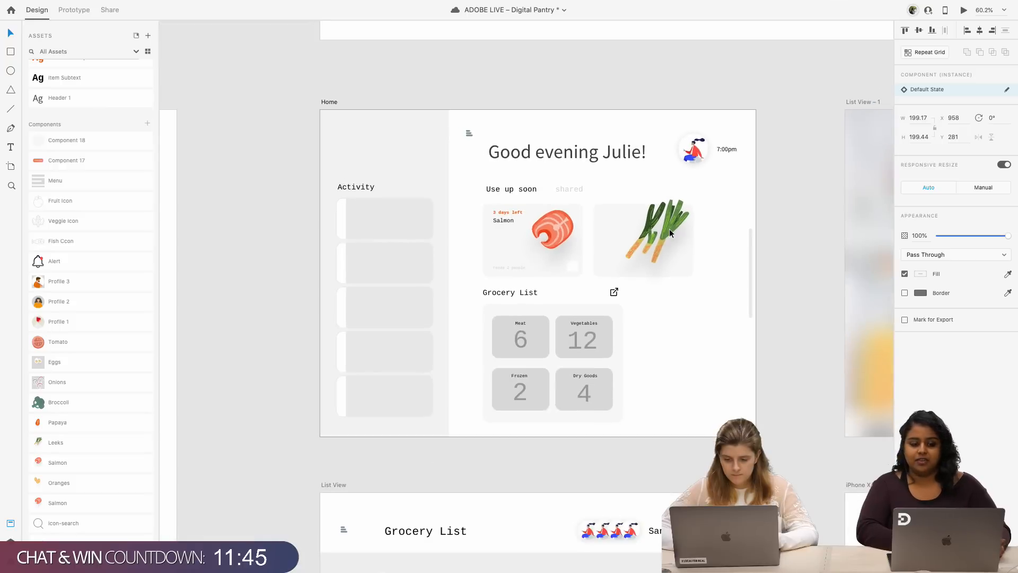
pyautogui.scroll(6, 669, 228)
pyautogui.moveTo(672, 231); pyautogui.dragTo(667, 230)
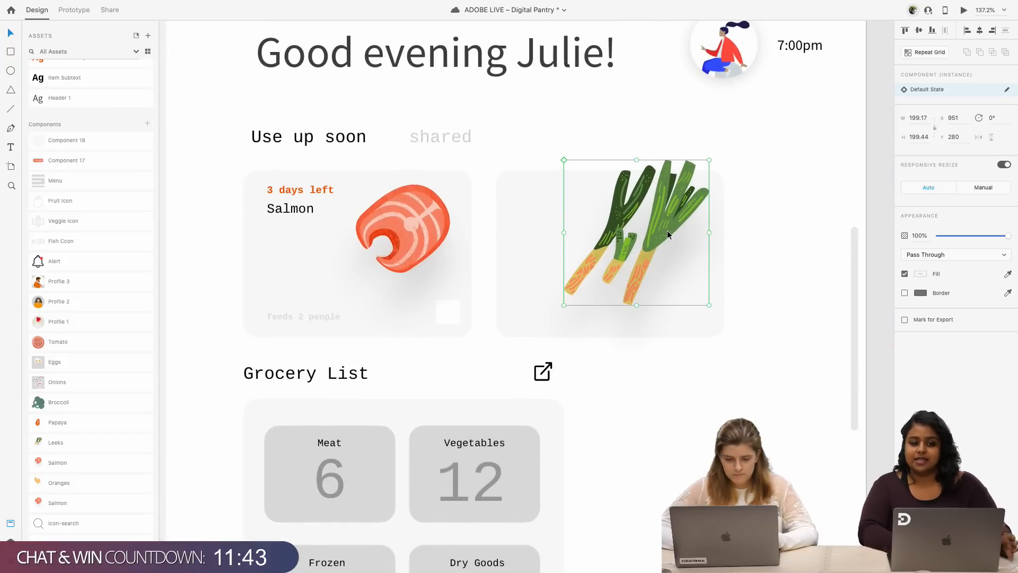
# - Copy the "3 days left" and "Salmon" texts together into the matching spot on the leeks card
pyautogui.scroll(3, 63, 301)
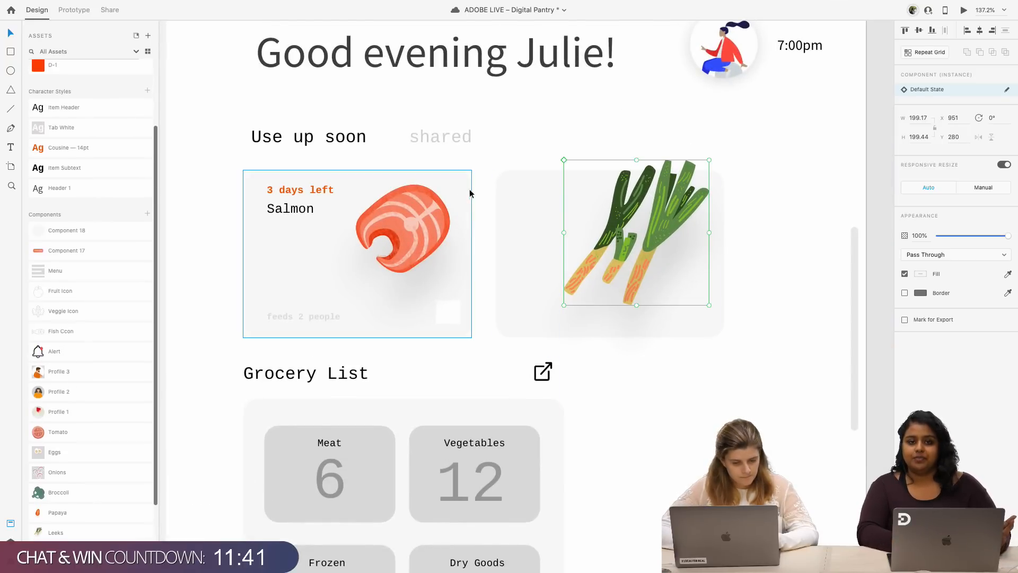
pyautogui.click(311, 208)
pyautogui.keyDown('shift'); pyautogui.click(310, 194); pyautogui.keyUp('shift')
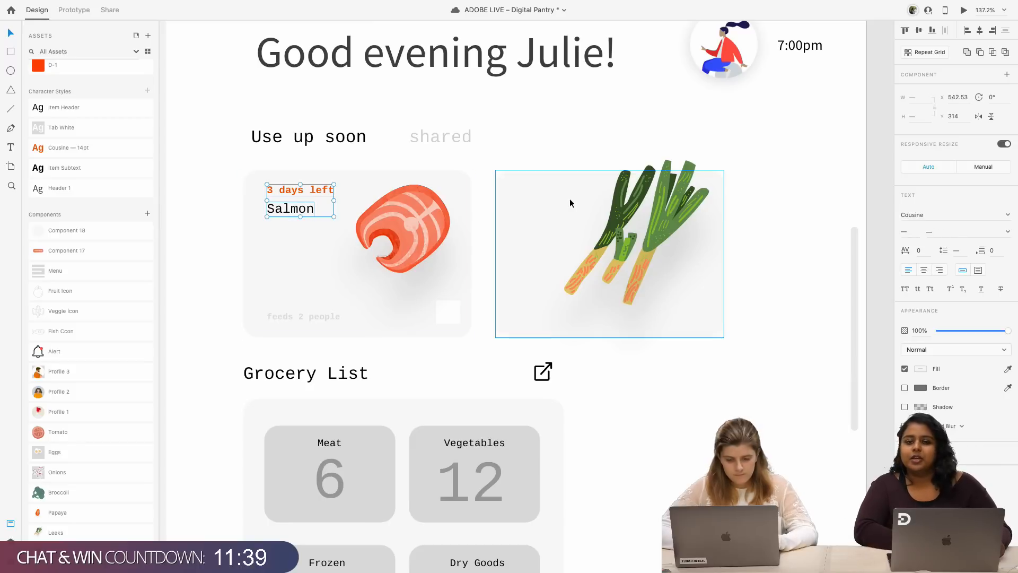
pyautogui.moveTo(288, 214); pyautogui.dragTo(540, 206)
# - Change the copied item name on the second card to "Leeks"
pyautogui.hscroll(1, 540, 206)
pyautogui.scroll(1, 529, 205)
pyautogui.scroll(1, 530, 207)
pyautogui.doubleClick(529, 207)
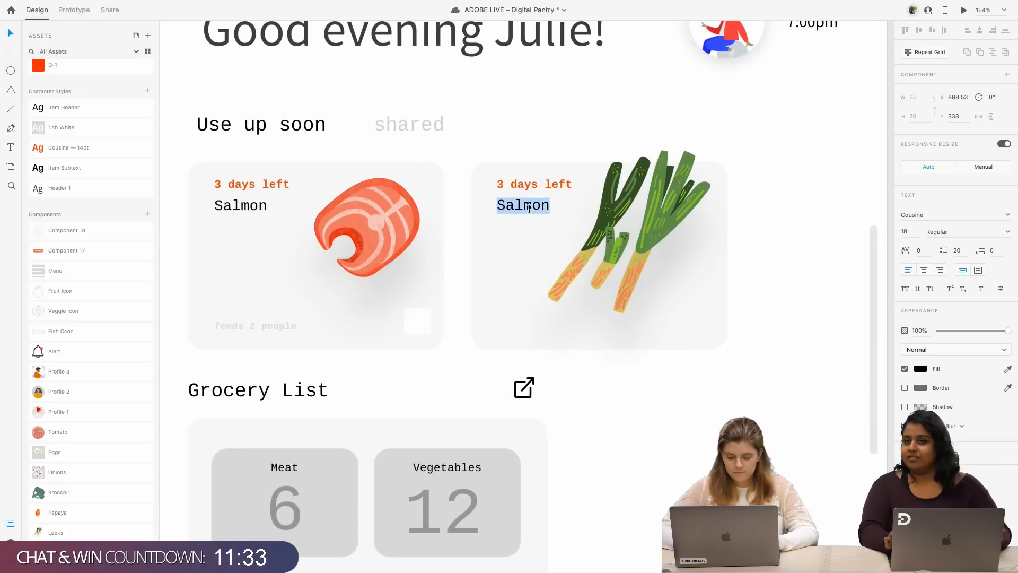
pyautogui.write('Leeks')
pyautogui.click(552, 239)
pyautogui.scroll(-3, 561, 238)
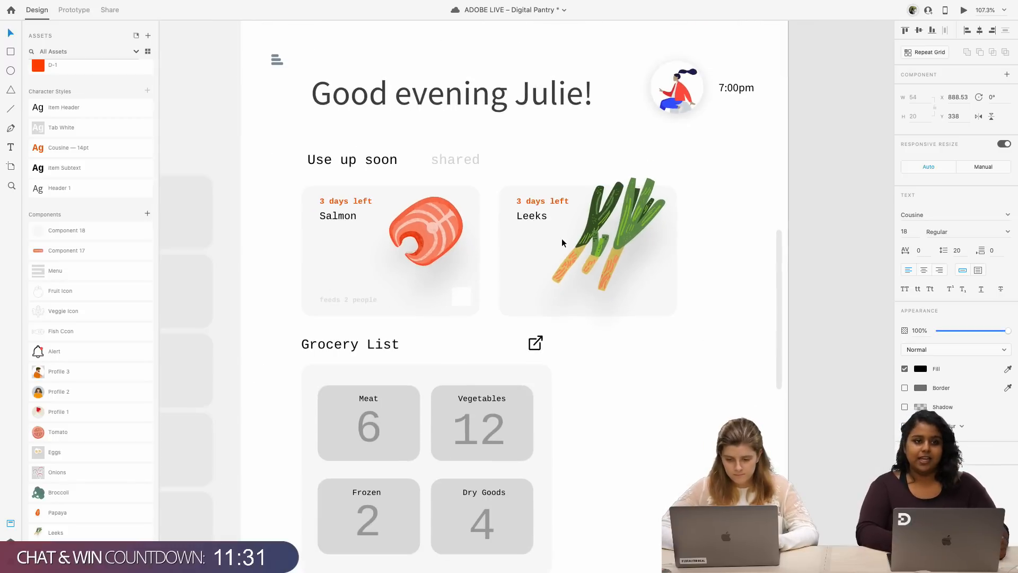
pyautogui.click(660, 344)
pyautogui.hscroll(1, 659, 348)
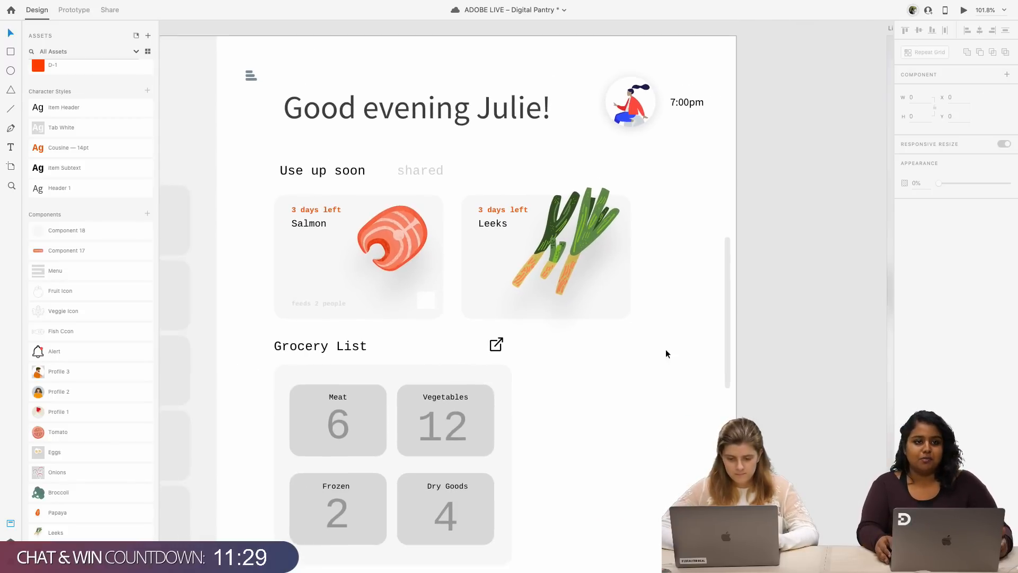
pyautogui.scroll(3, 666, 349)
pyautogui.hscroll(-1, 466, 185)
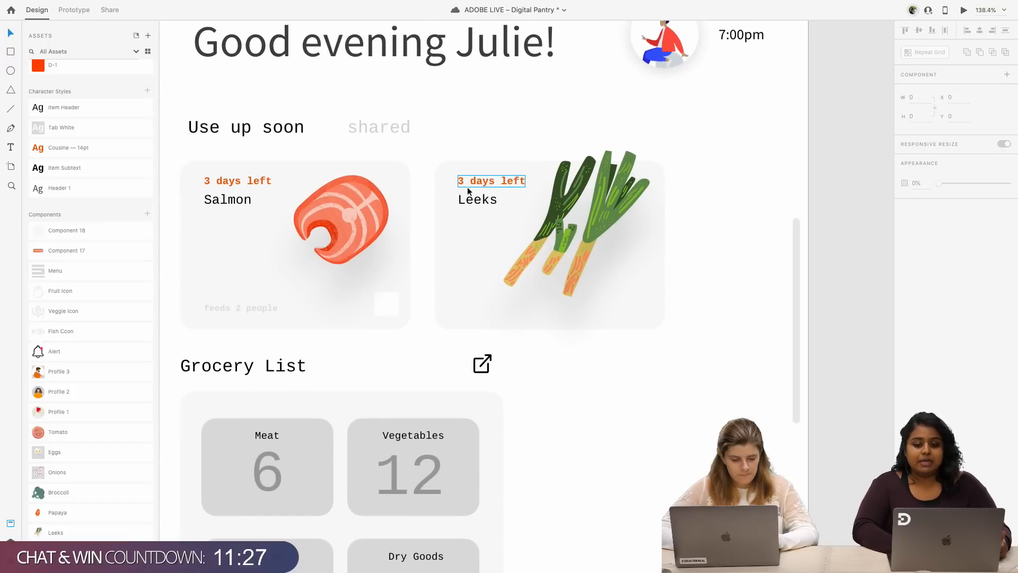
pyautogui.click(255, 197)
# - Scale the leeks drawing on the Illustrations artboard down proportionally to 194.2 × 194.46
pyautogui.scroll(-5, 242, 202)
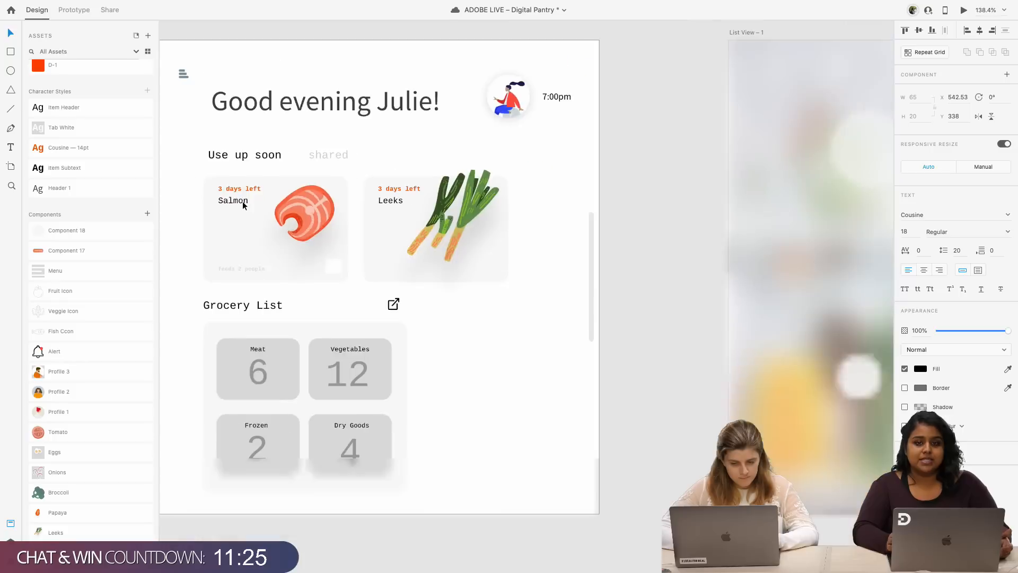
pyautogui.hscroll(-3, 243, 202)
pyautogui.hscroll(3, 243, 202)
pyautogui.scroll(-10, 275, 211)
pyautogui.hscroll(-10, 275, 212)
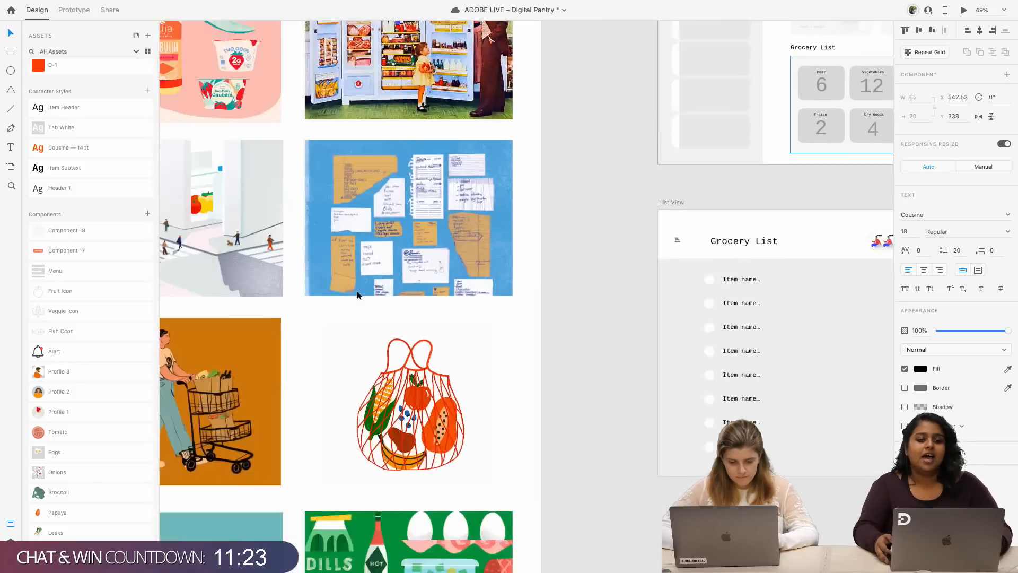
pyautogui.hscroll(-5, 357, 296)
pyautogui.scroll(-2, 358, 295)
pyautogui.hscroll(-1, 329, 318)
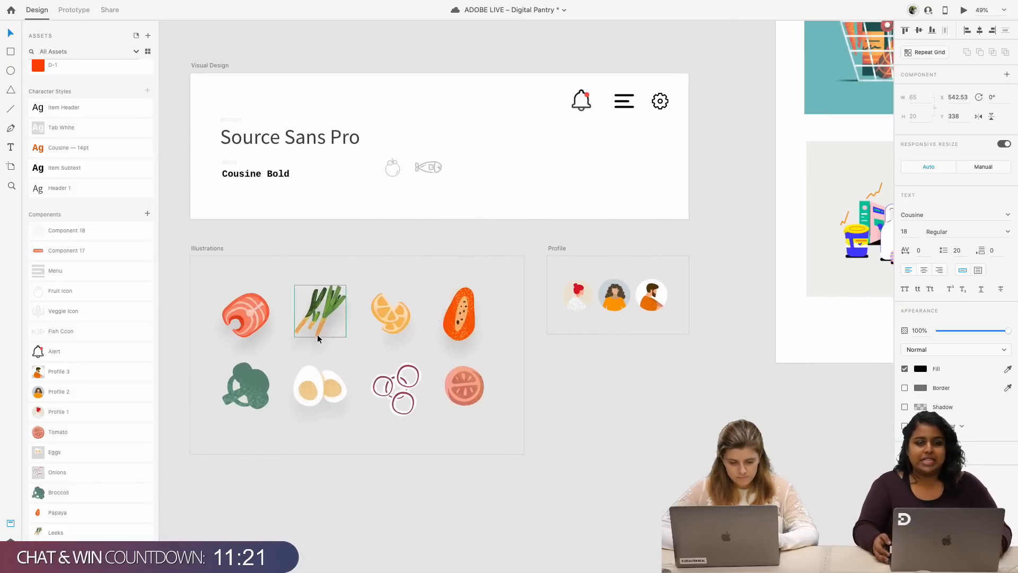
pyautogui.scroll(5, 317, 334)
pyautogui.click(322, 326)
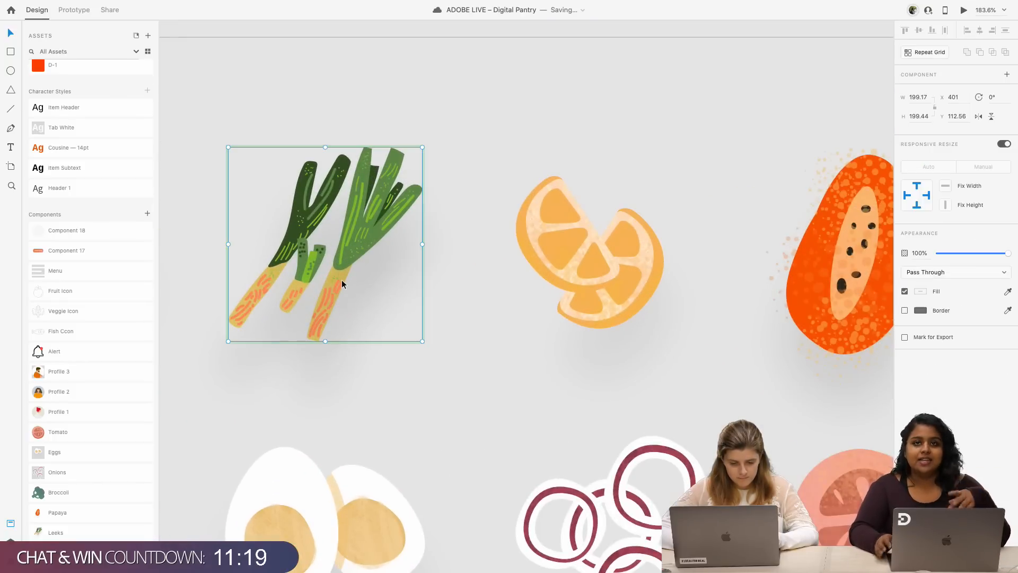
pyautogui.moveTo(422, 342); pyautogui.dragTo(418, 336)
pyautogui.scroll(-6, 418, 337)
pyautogui.hscroll(9, 418, 336)
pyautogui.scroll(5, 417, 336)
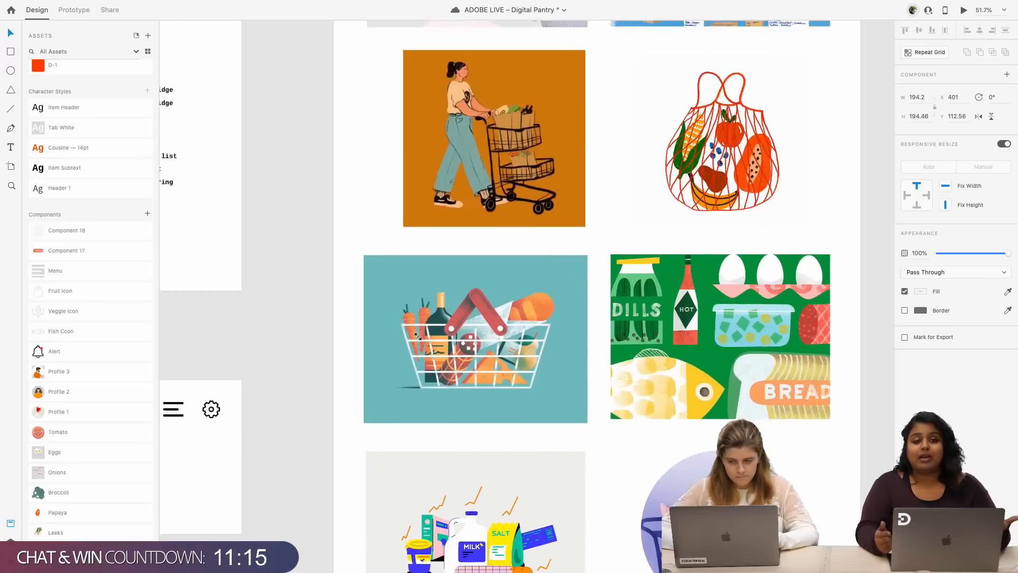
# - Reposition the leeks illustration in the second "Use up soon" card to X 956, Y 276
pyautogui.hscroll(10, 417, 336)
pyautogui.scroll(10, 418, 336)
pyautogui.scroll(4, 604, 336)
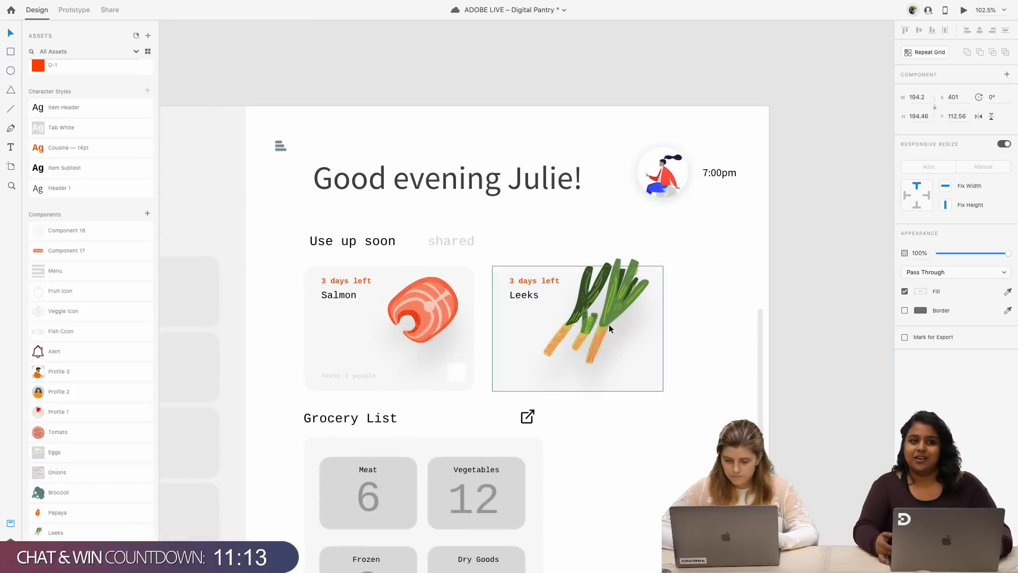
pyautogui.doubleClick(607, 325)
pyautogui.moveTo(606, 324); pyautogui.dragTo(608, 322)
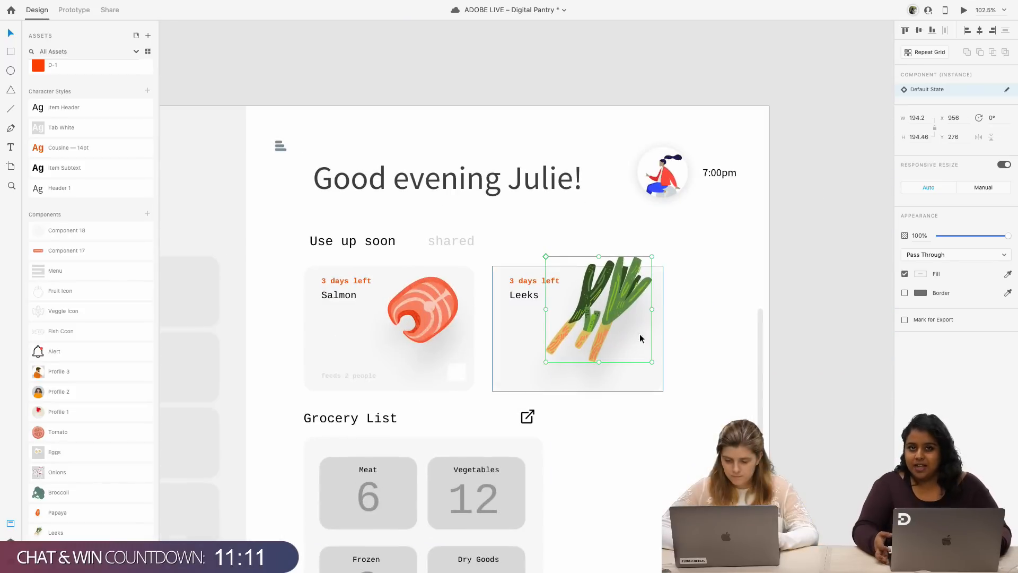
# - Duplicate the complete leeks card with its illustration and texts to X 1199, making a third card in the same row
pyautogui.hscroll(2, 640, 335)
pyautogui.keyDown('shift'); pyautogui.click(493, 339); pyautogui.keyUp('shift')
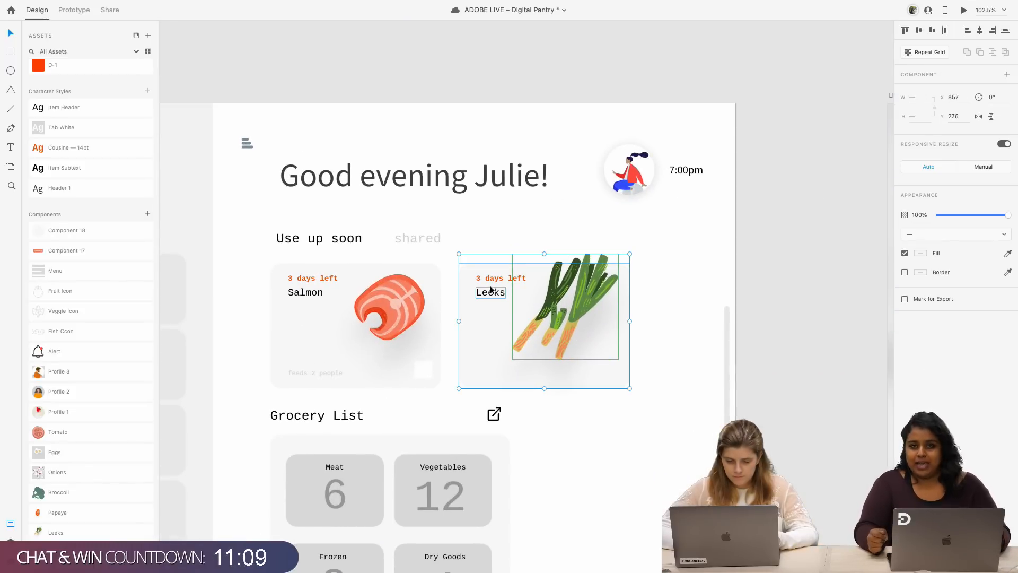
pyautogui.moveTo(490, 284); pyautogui.dragTo(676, 278)
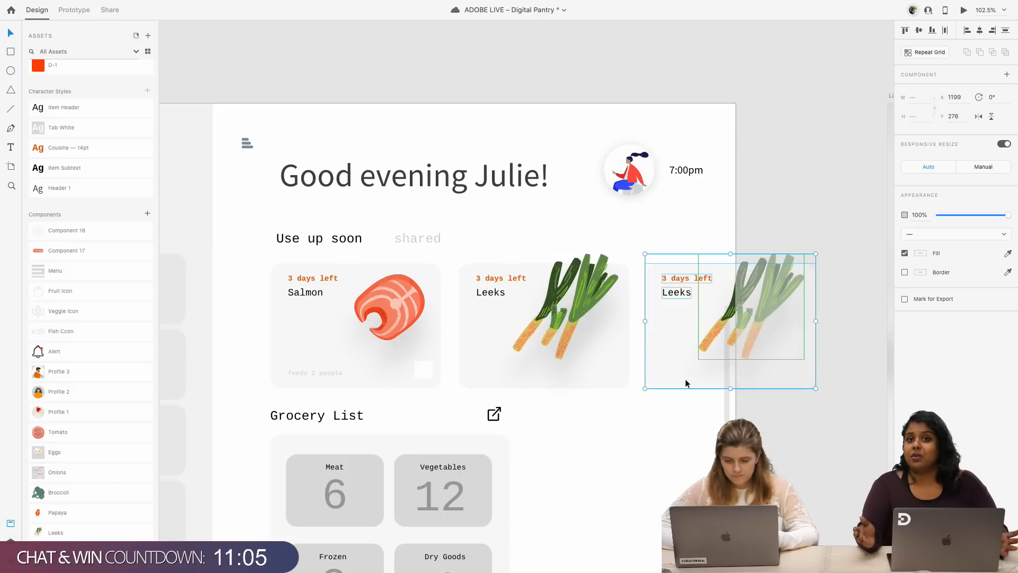
# - Move the thin vertical scroll bar at the Home artboard's edge down so it sits below the third card
pyautogui.click(676, 417)
pyautogui.hscroll(3, 676, 417)
pyautogui.click(667, 415)
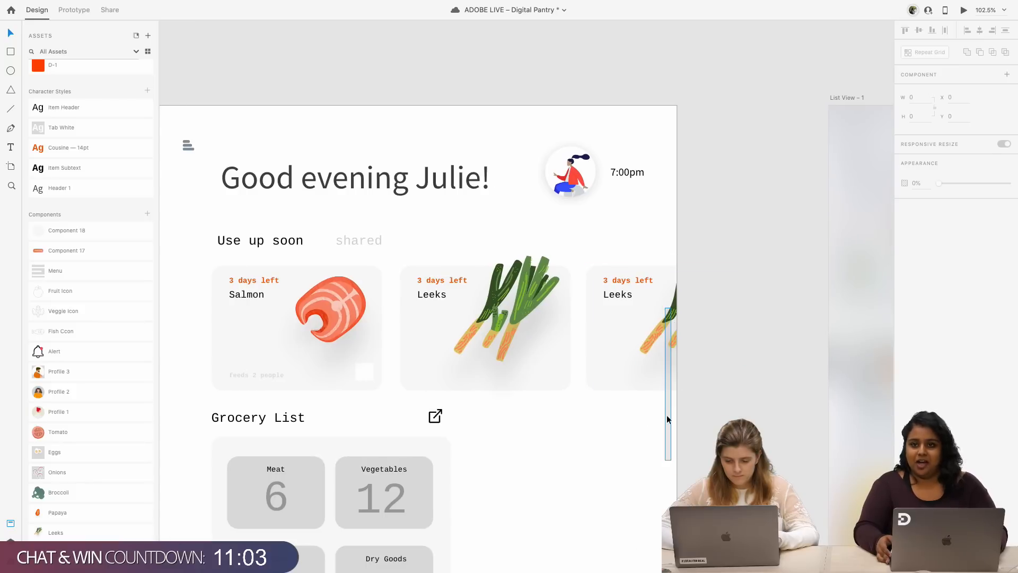
pyautogui.moveTo(668, 414); pyautogui.dragTo(668, 521)
# - Delete the leeks illustration from the third card and place the Papaya component on the artboard just beneath that card
pyautogui.click(652, 335)
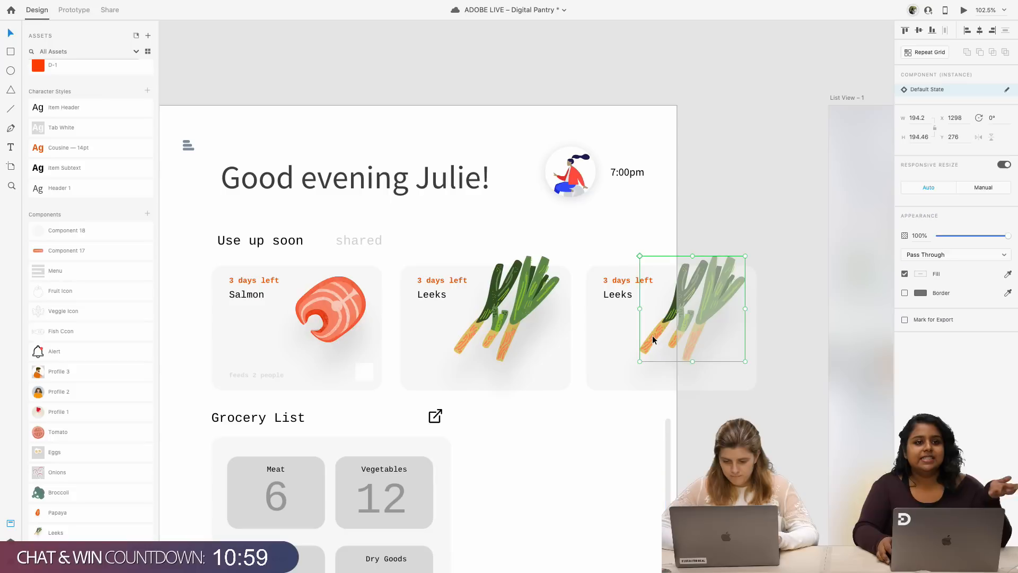
pyautogui.scroll(-5, 64, 403)
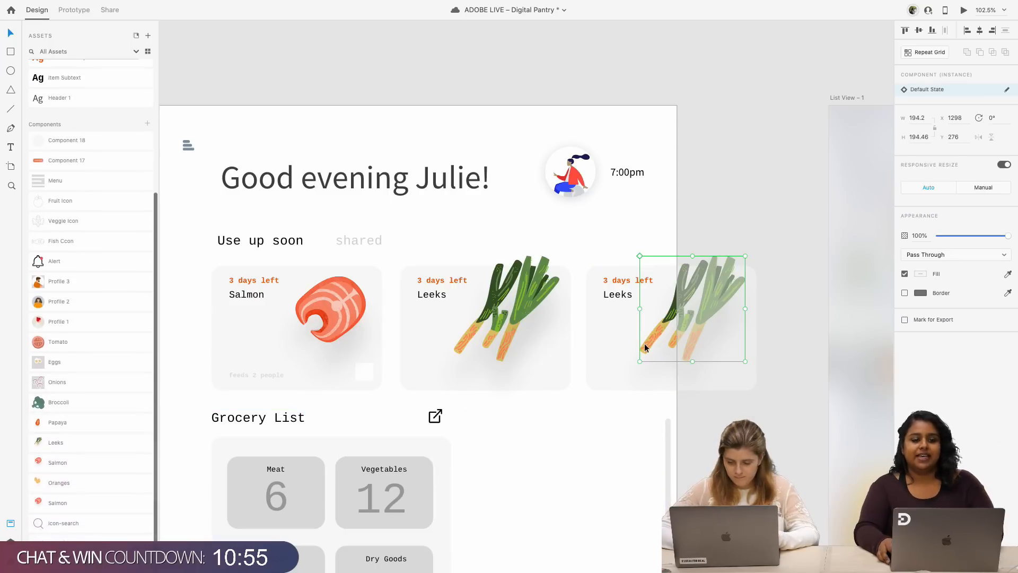
pyautogui.press('Delete')
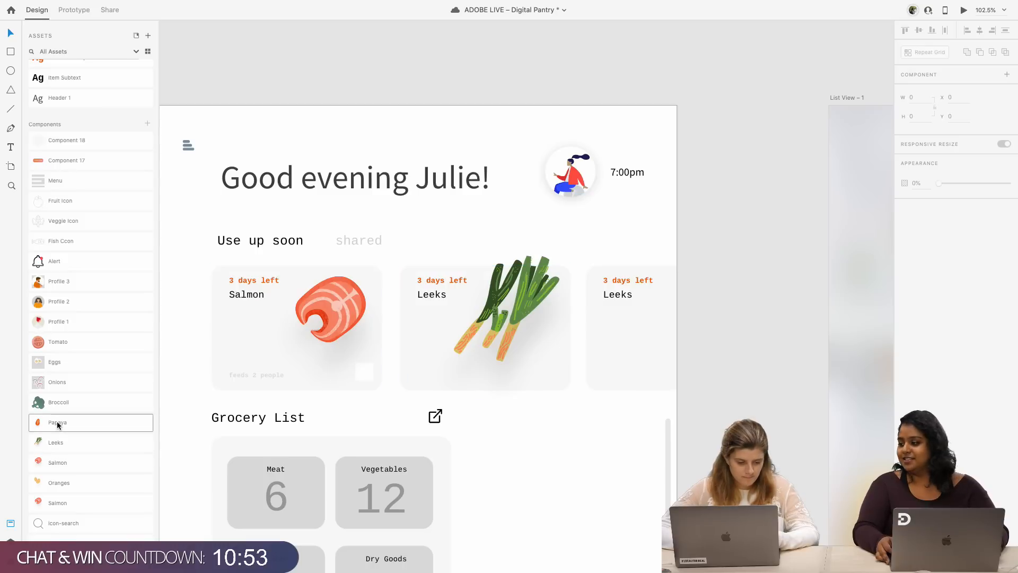
pyautogui.moveTo(56, 422); pyautogui.dragTo(593, 444)
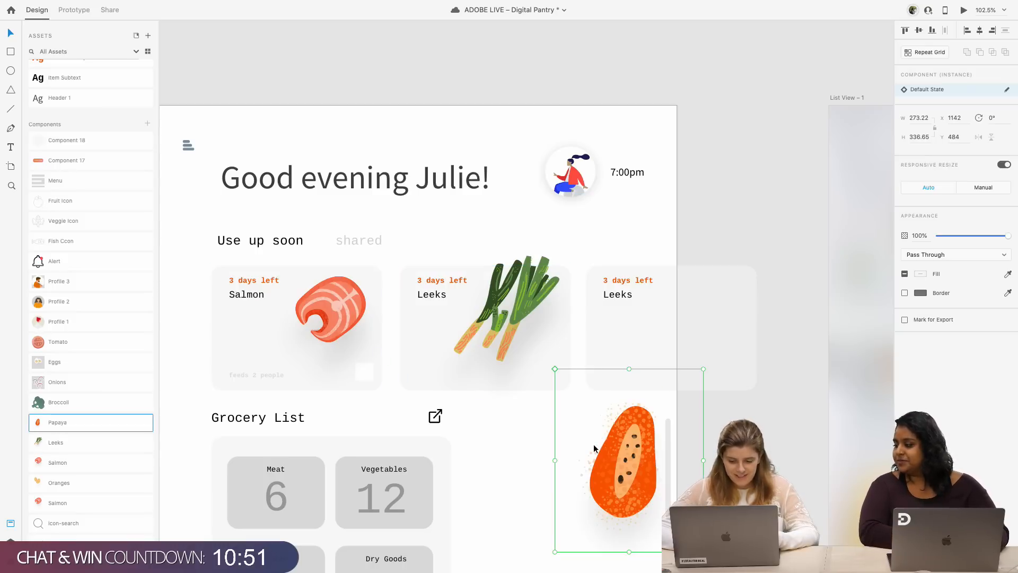
# - Compare the placed papaya with the papaya in the mesh shopping bag illustration on the moodboard artboard
pyautogui.scroll(-5, 593, 445)
pyautogui.hscroll(-9, 594, 445)
pyautogui.scroll(-8, 593, 444)
pyautogui.scroll(-1, 594, 444)
pyautogui.scroll(10, 543, 383)
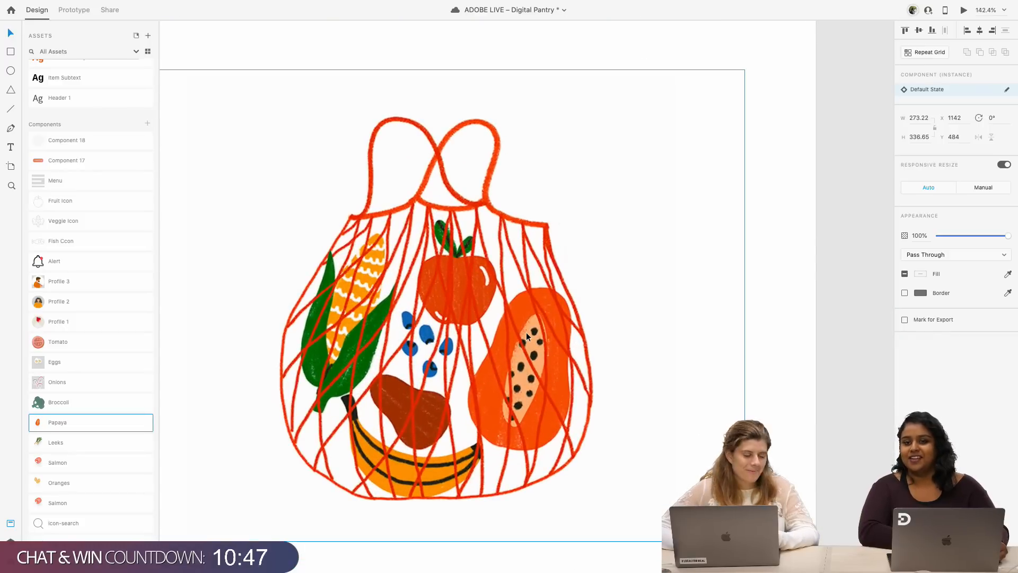
pyautogui.scroll(-10, 527, 337)
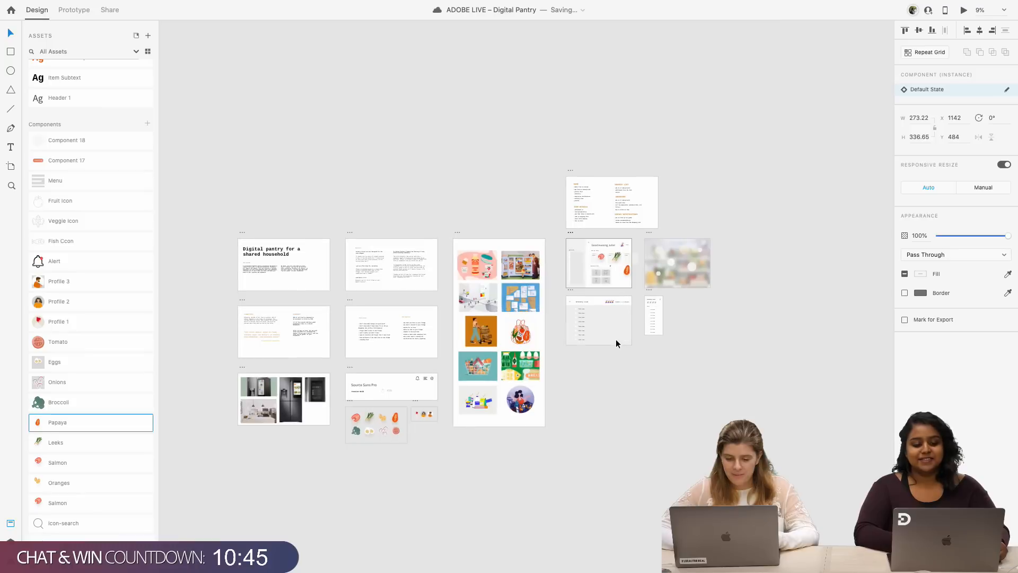
pyautogui.hscroll(1, 615, 339)
pyautogui.scroll(1, 616, 339)
pyautogui.scroll(8, 598, 300)
pyautogui.scroll(10, 597, 298)
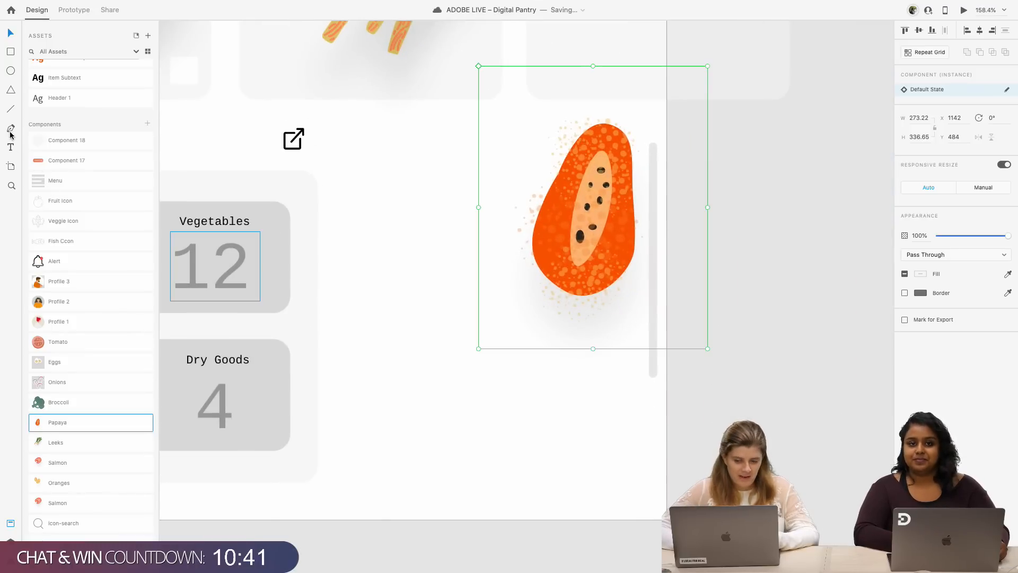
pyautogui.scroll(-5, 404, 317)
pyautogui.hscroll(-12, 404, 317)
pyautogui.scroll(-5, 404, 316)
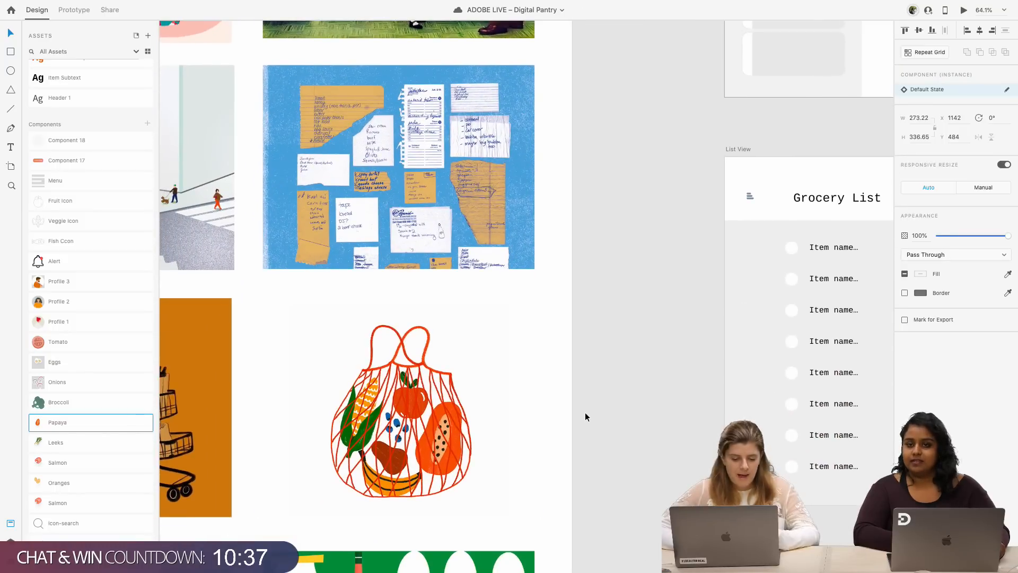
pyautogui.scroll(1, 585, 417)
pyautogui.hscroll(1, 585, 417)
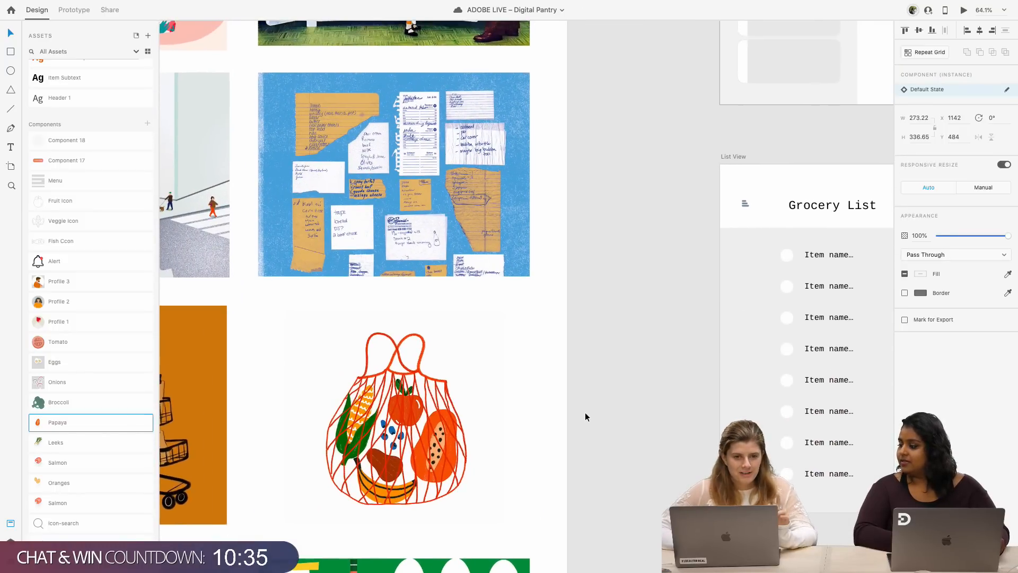
pyautogui.hscroll(10, 585, 416)
pyautogui.scroll(5, 585, 416)
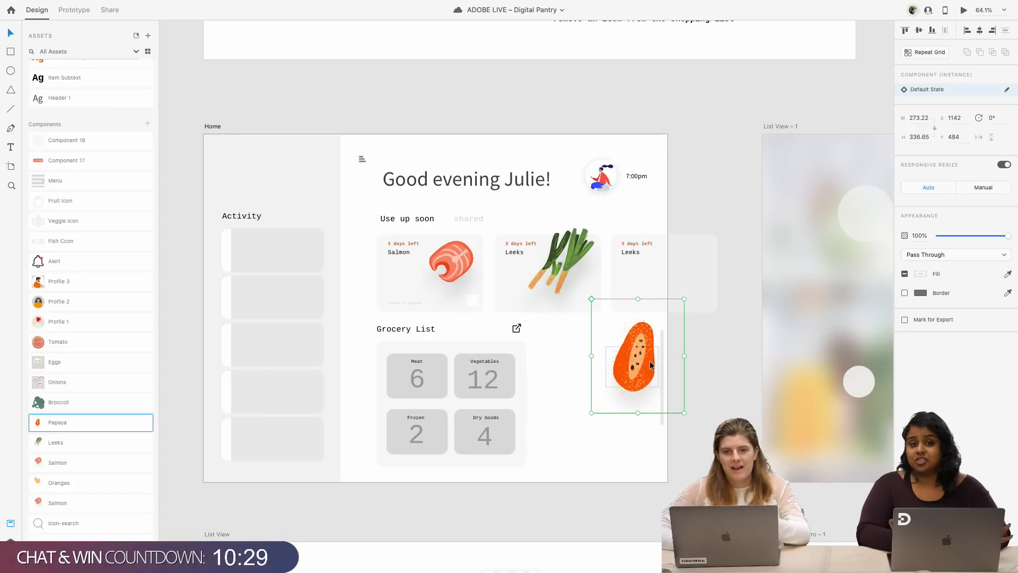
# - Position the papaya illustration over the third "Use up soon" card at X 1277, Y 212
pyautogui.click(655, 450)
pyautogui.moveTo(639, 365); pyautogui.dragTo(642, 289)
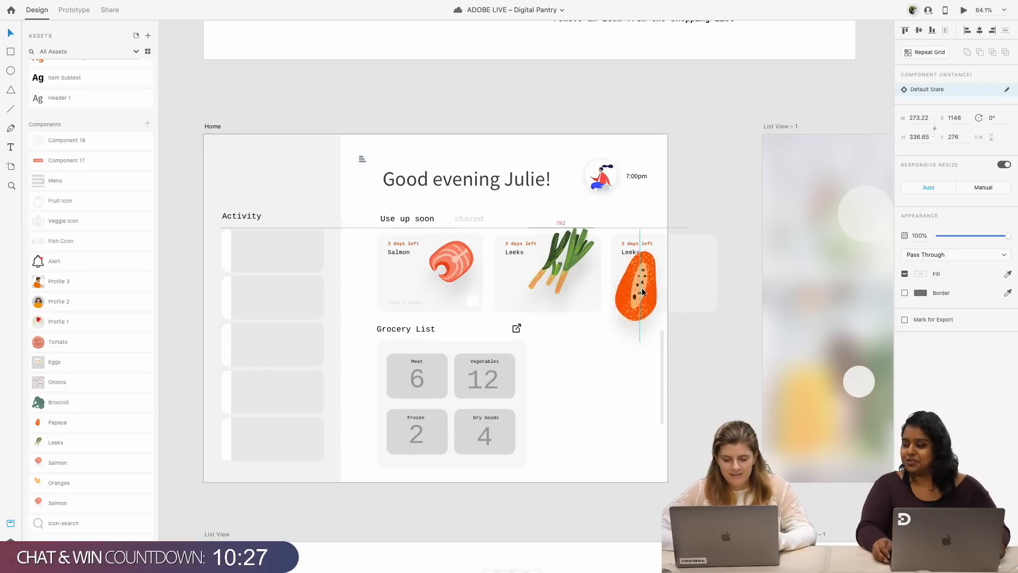
pyautogui.scroll(3, 641, 287)
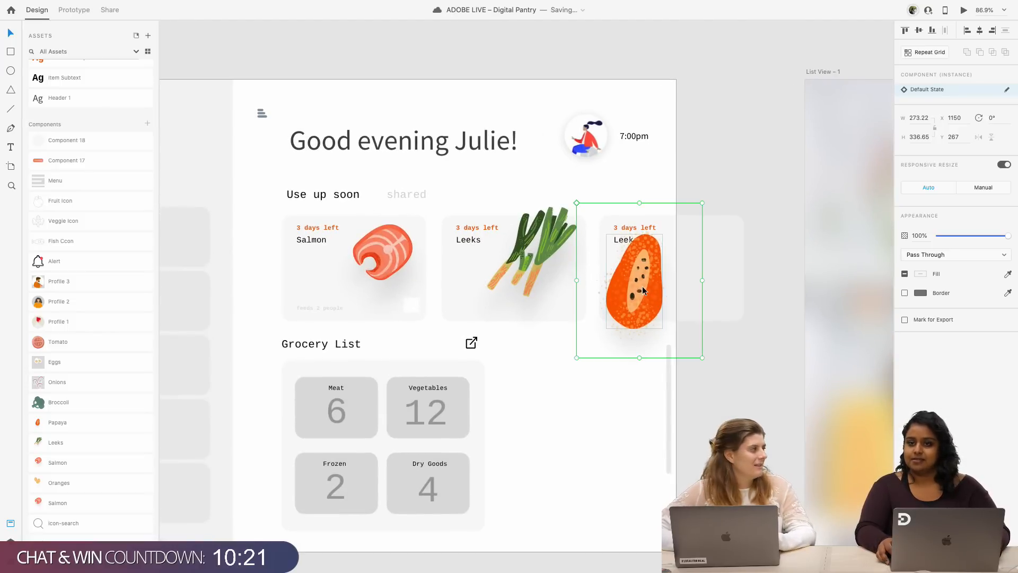
pyautogui.moveTo(641, 286); pyautogui.dragTo(695, 284)
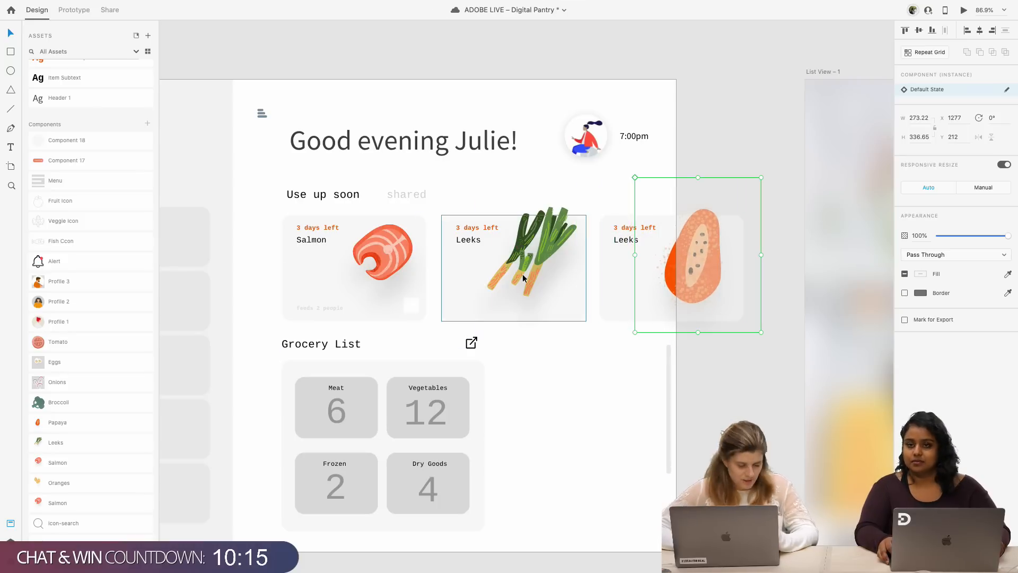
# - Change the item name on the third card to "Papaya"
pyautogui.scroll(4, 522, 263)
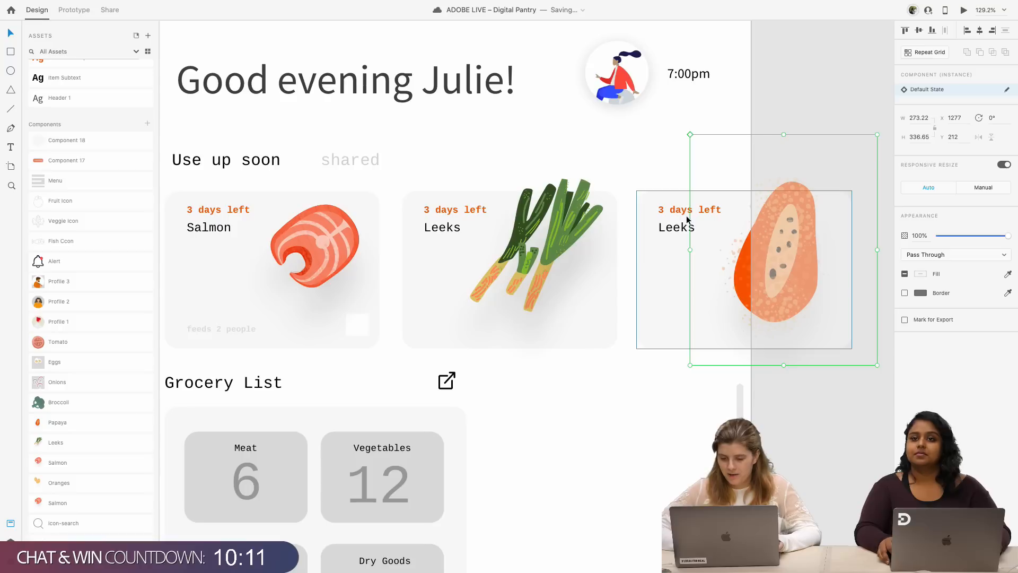
pyautogui.doubleClick(674, 232)
pyautogui.doubleClick(674, 229)
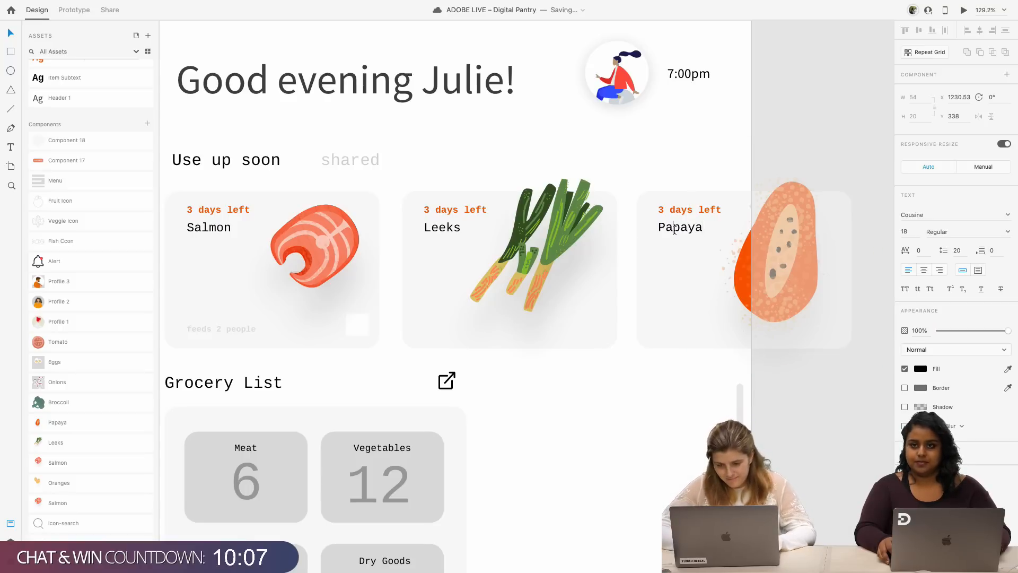
# - Change the expiry text on the salmon card to "1 day left"
pyautogui.click(677, 212)
pyautogui.doubleClick(678, 210)
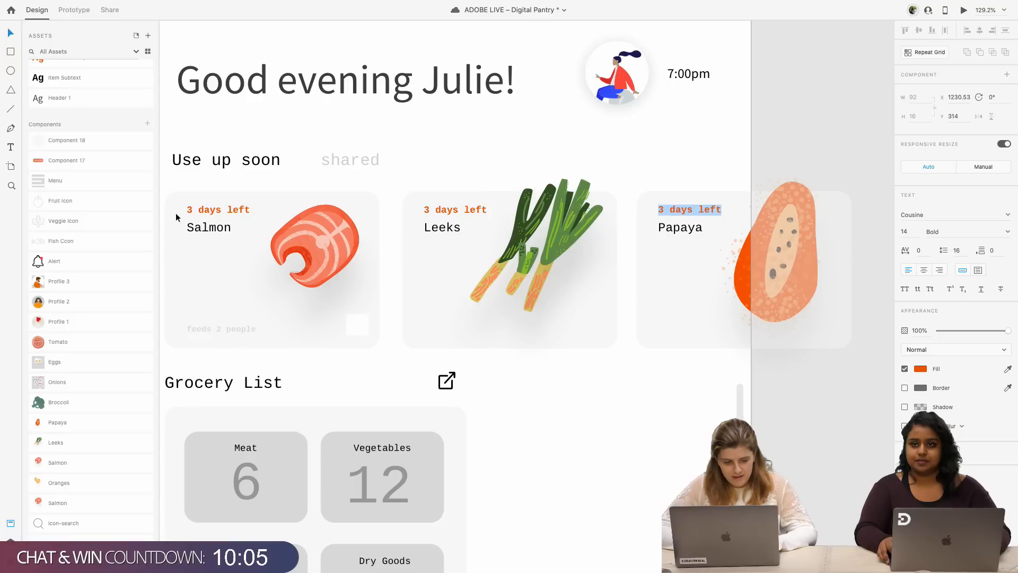
pyautogui.doubleClick(216, 213)
pyautogui.write('1')
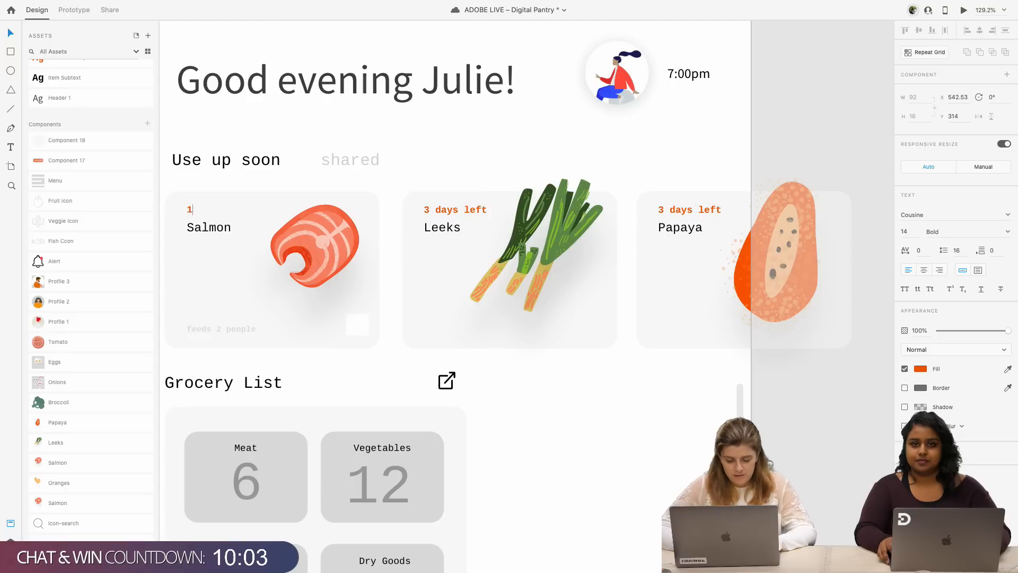
pyautogui.press('Escape')
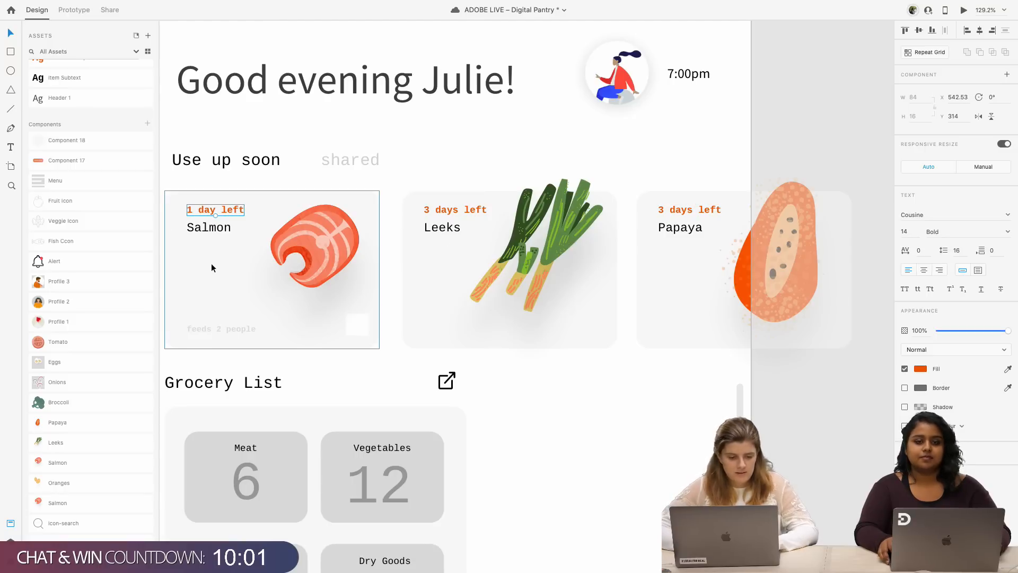
# - Try the short countdown label "D-2" as the expiry text on the salmon card
pyautogui.scroll(3, 228, 219)
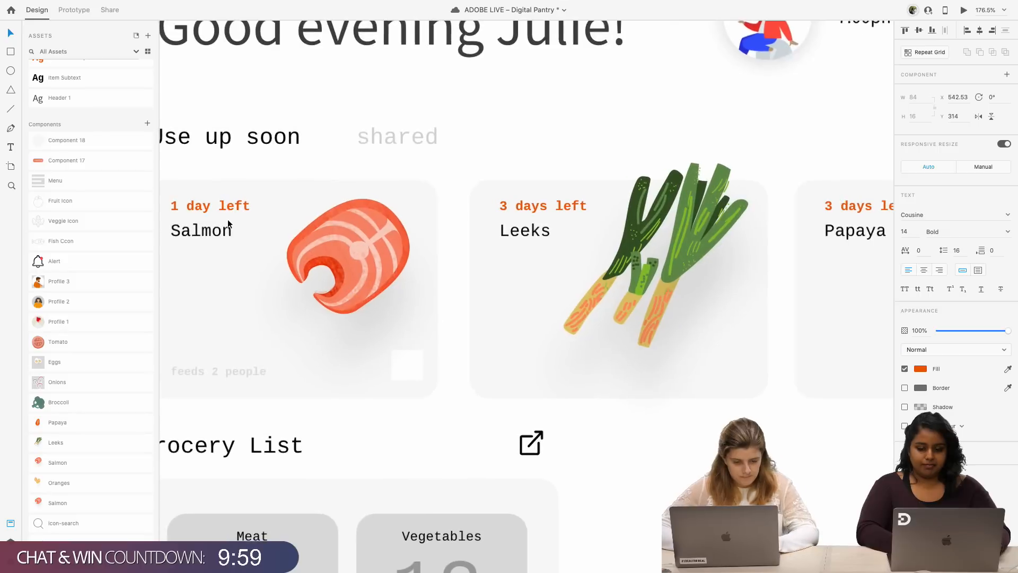
pyautogui.doubleClick(247, 211)
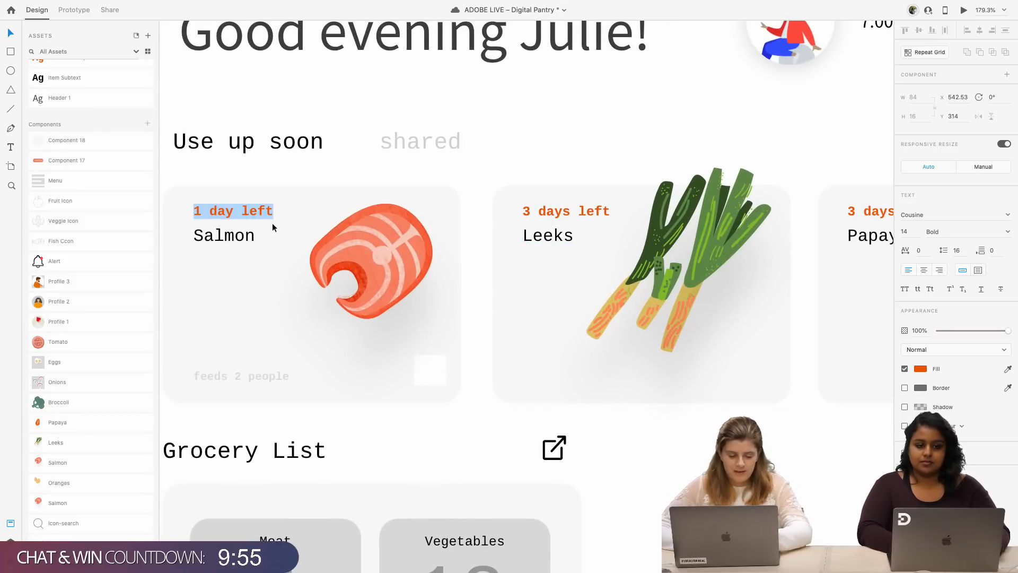
pyautogui.press('Escape')
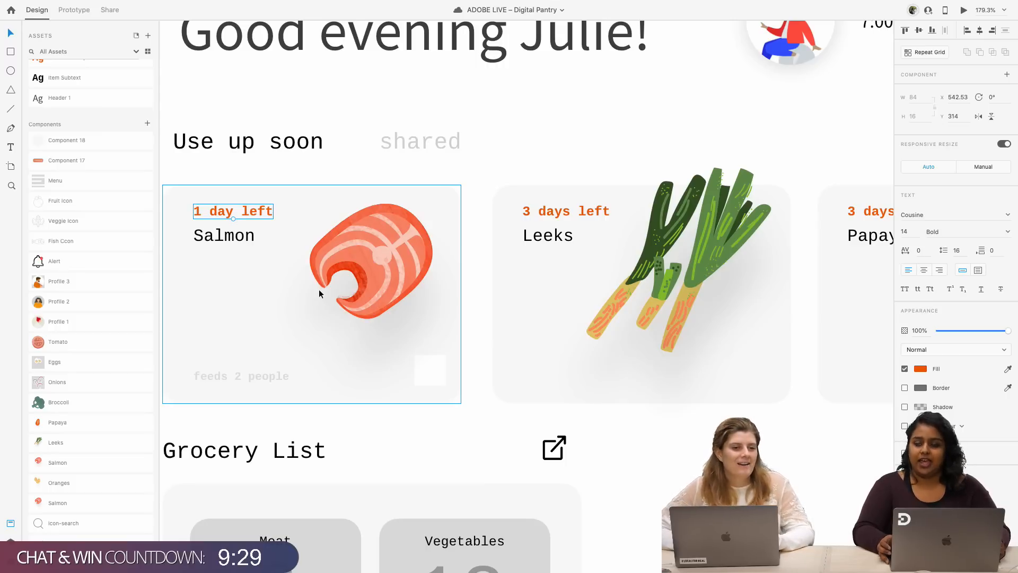
pyautogui.doubleClick(239, 213)
pyautogui.press('Escape')
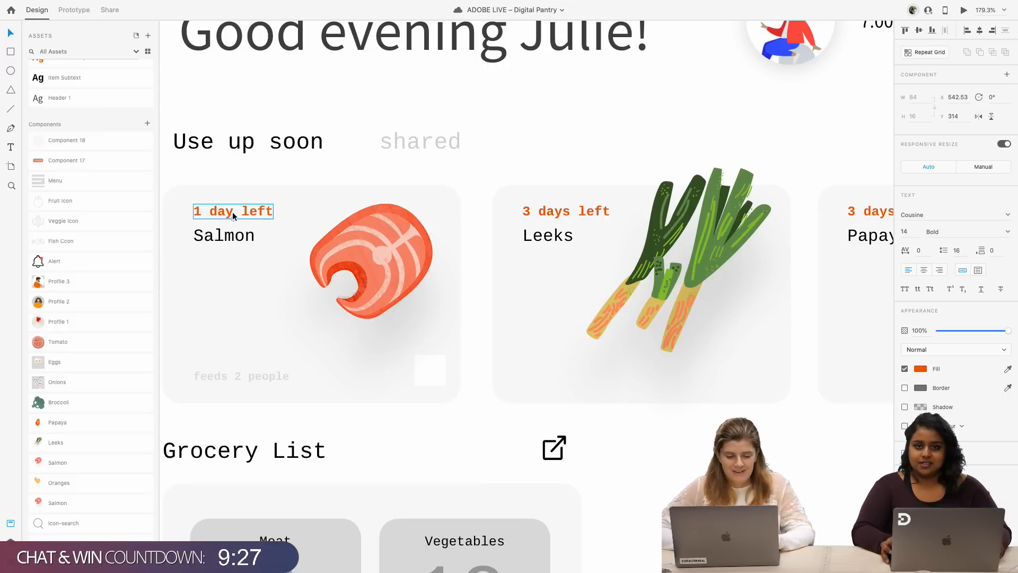
pyautogui.doubleClick(232, 212)
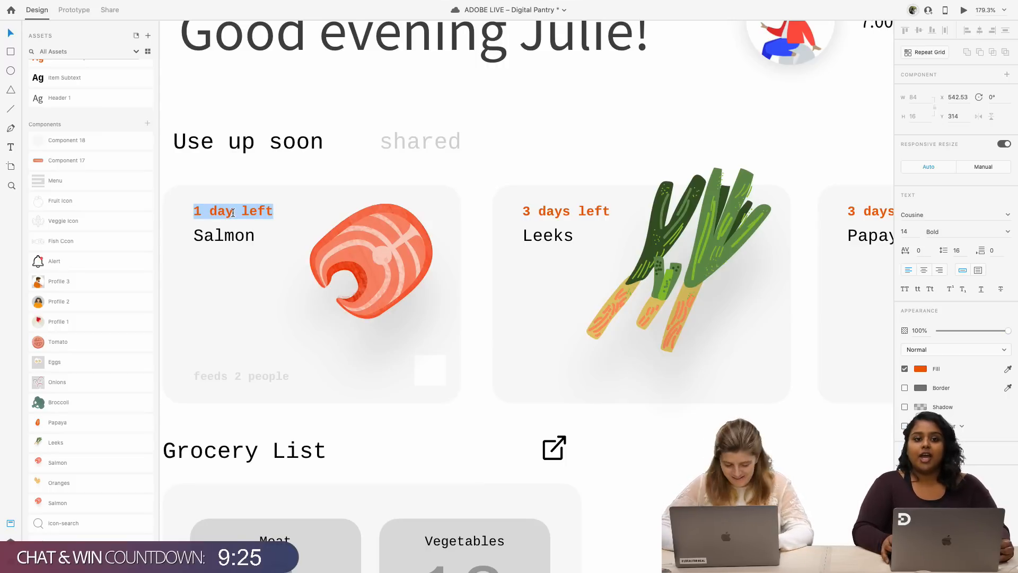
pyautogui.write('D-2')
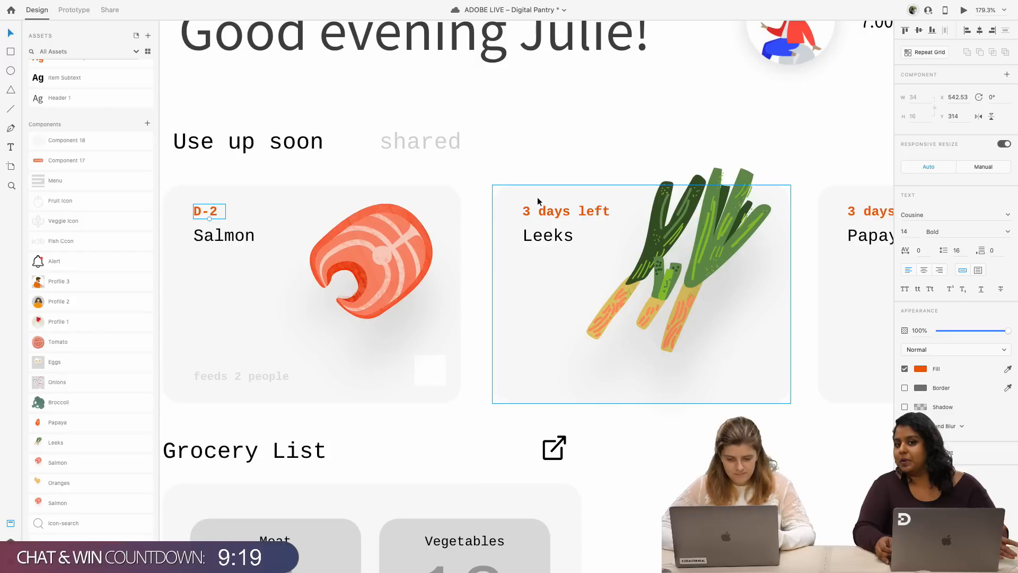
# - Change the salmon card's short countdown label to "D-1"
pyautogui.doubleClick(221, 215)
pyautogui.click(221, 215)
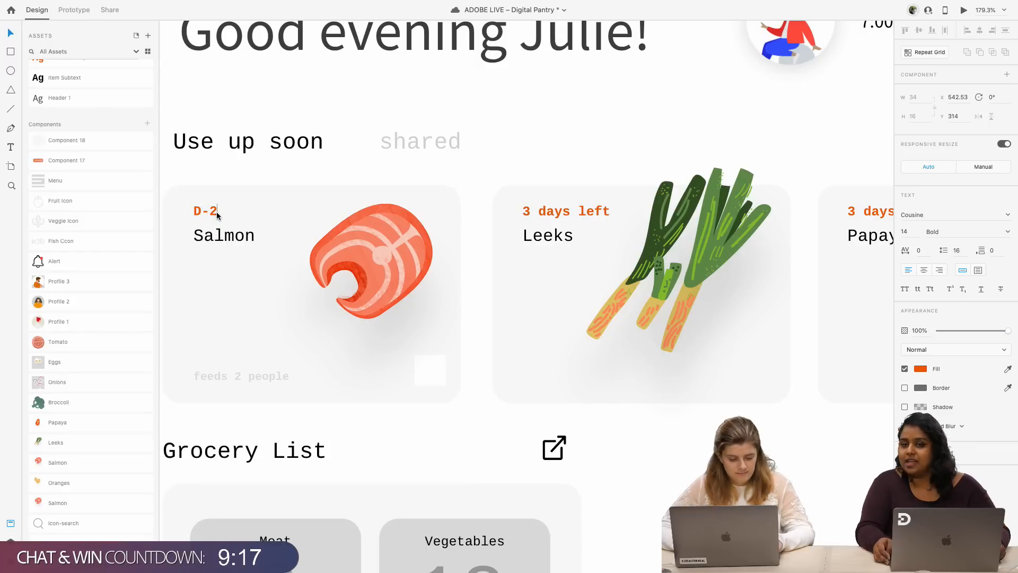
pyautogui.press('BackSpace')
pyautogui.write('1')
pyautogui.scroll(-3, 244, 256)
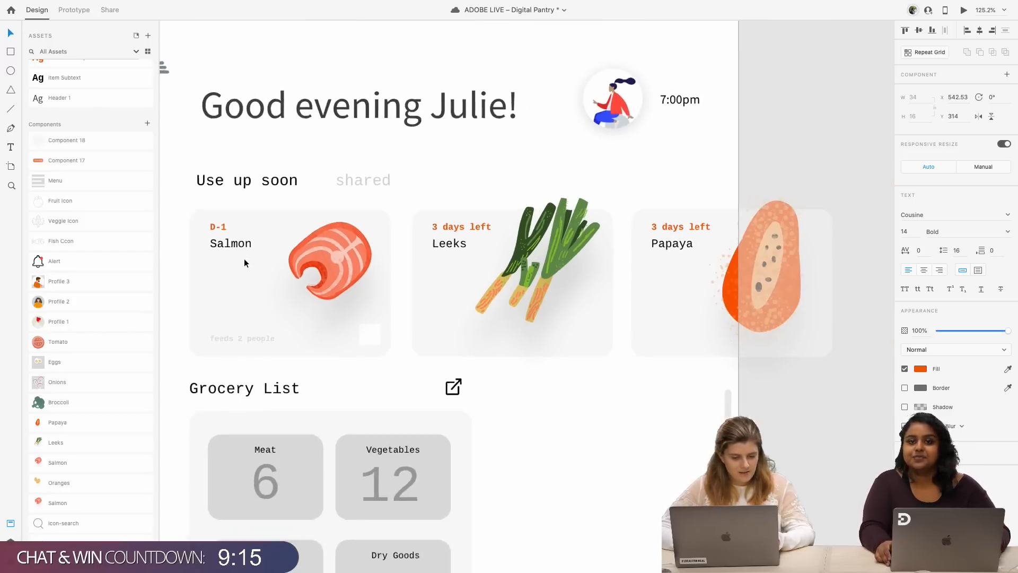
pyautogui.scroll(5, 244, 258)
pyautogui.scroll(-3, 244, 258)
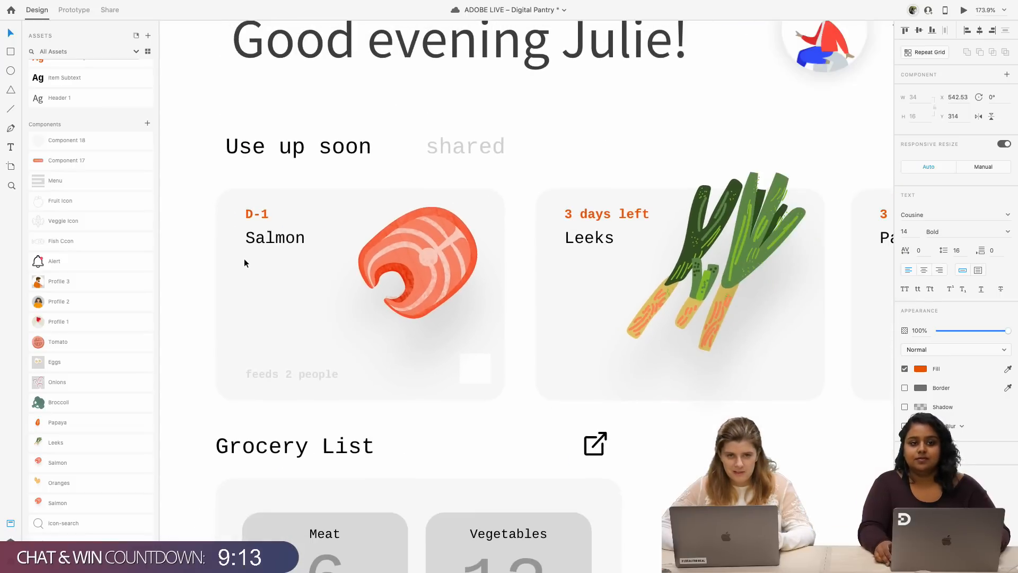
# - Replace the short countdown label on the salmon card with the full wording "1 day left"
pyautogui.press('Return')
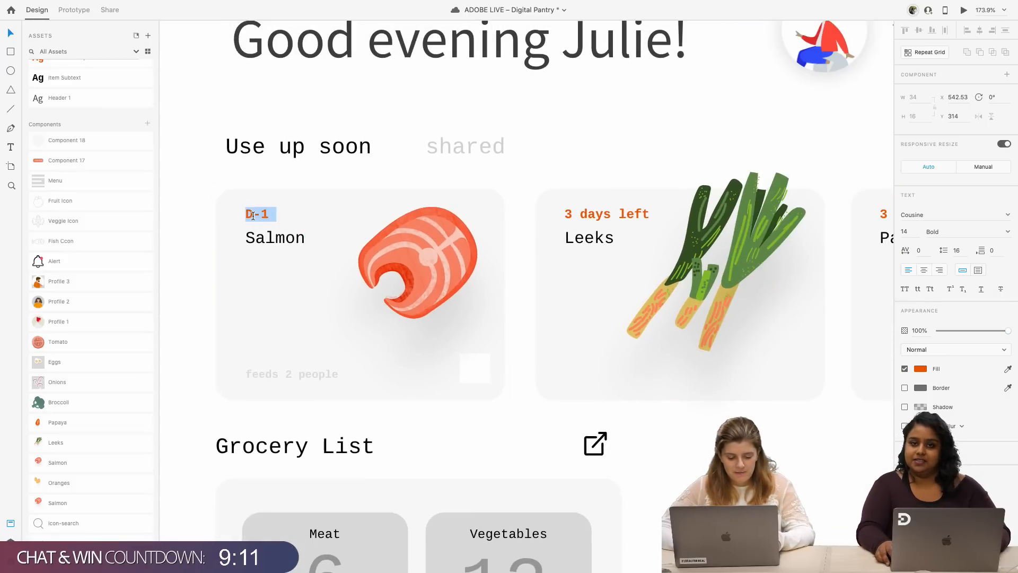
pyautogui.write('1 day left')
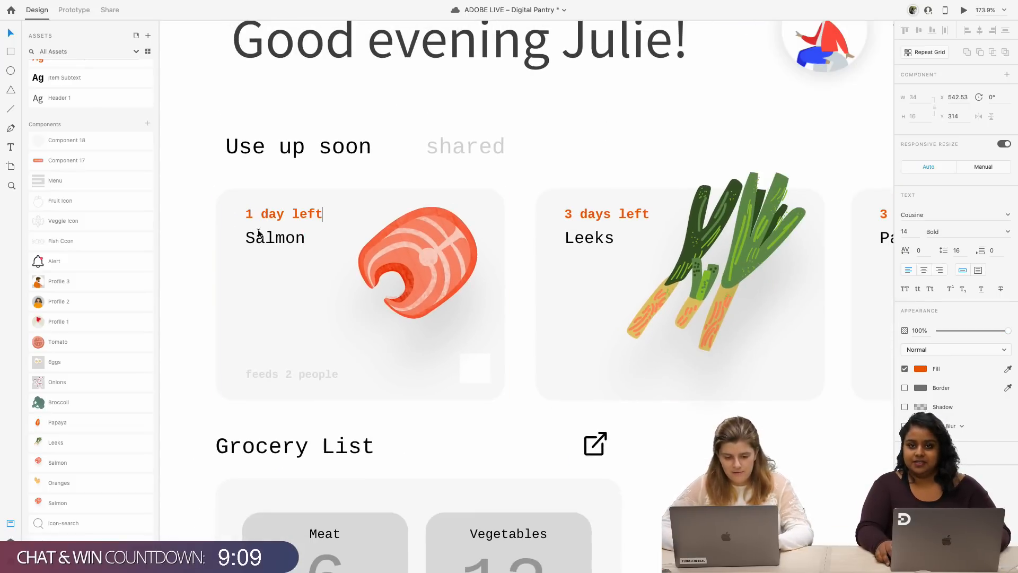
pyautogui.press('Escape')
pyautogui.scroll(-3, 339, 335)
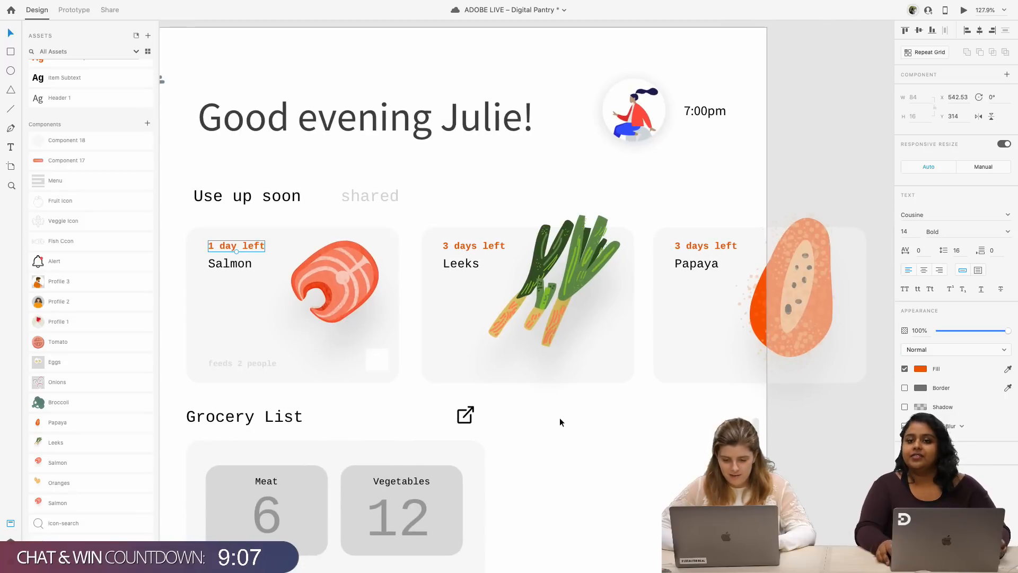
# - Nudge the "feeds 2 people" text slightly upward on the salmon card
pyautogui.hscroll(-2, 559, 419)
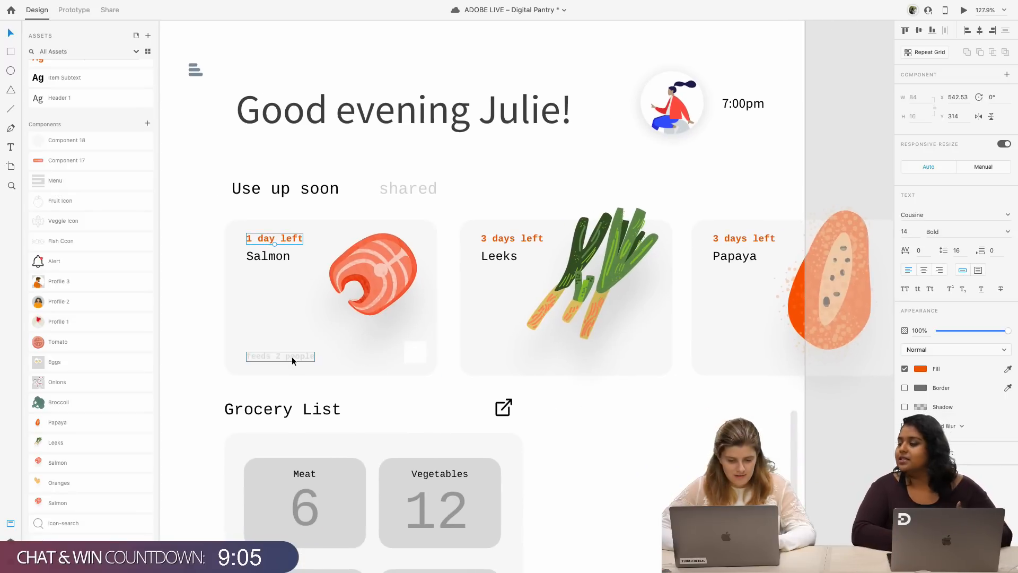
pyautogui.moveTo(292, 356); pyautogui.dragTo(292, 352)
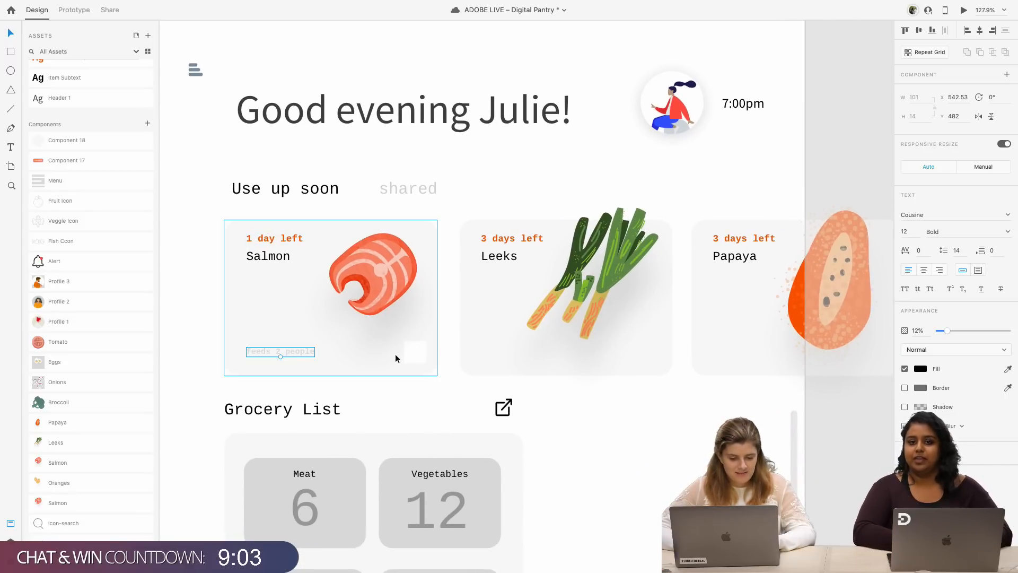
# - Replace the white placeholder square on the salmon card with the fish icon component, level with the "feeds 2 people" text
pyautogui.click(408, 354)
pyautogui.scroll(5, 408, 355)
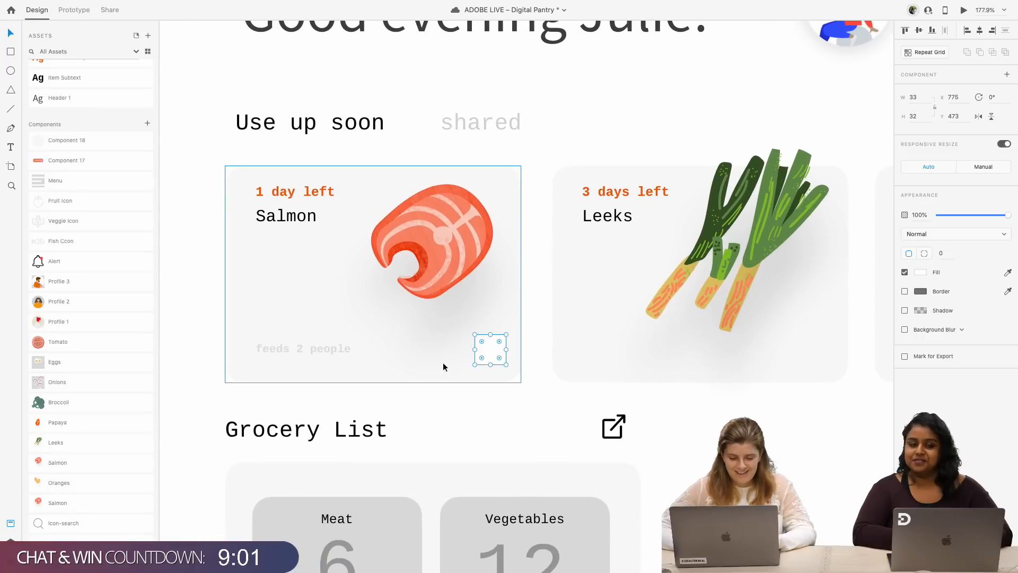
pyautogui.hscroll(-1, 443, 362)
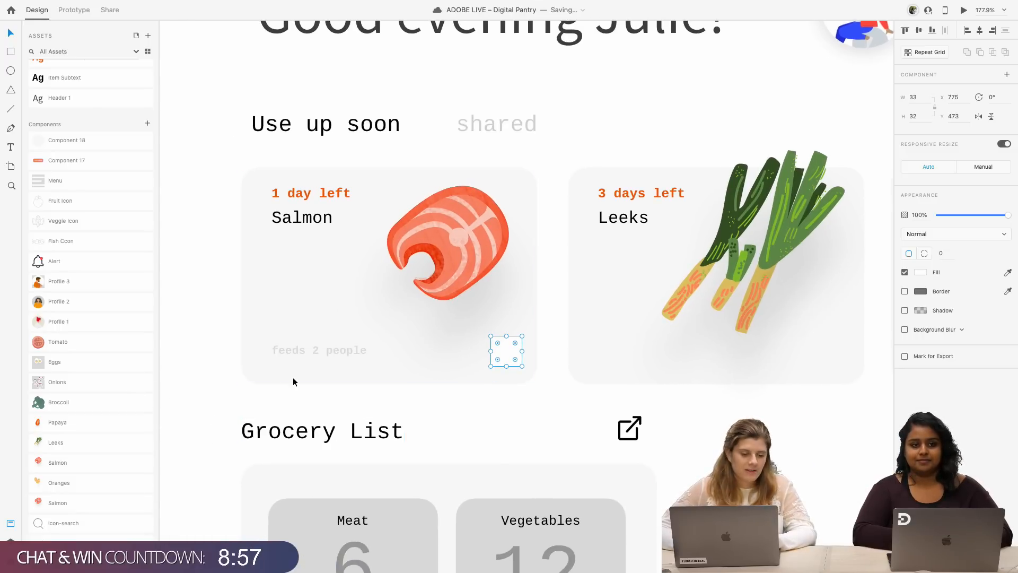
pyautogui.scroll(1, 292, 382)
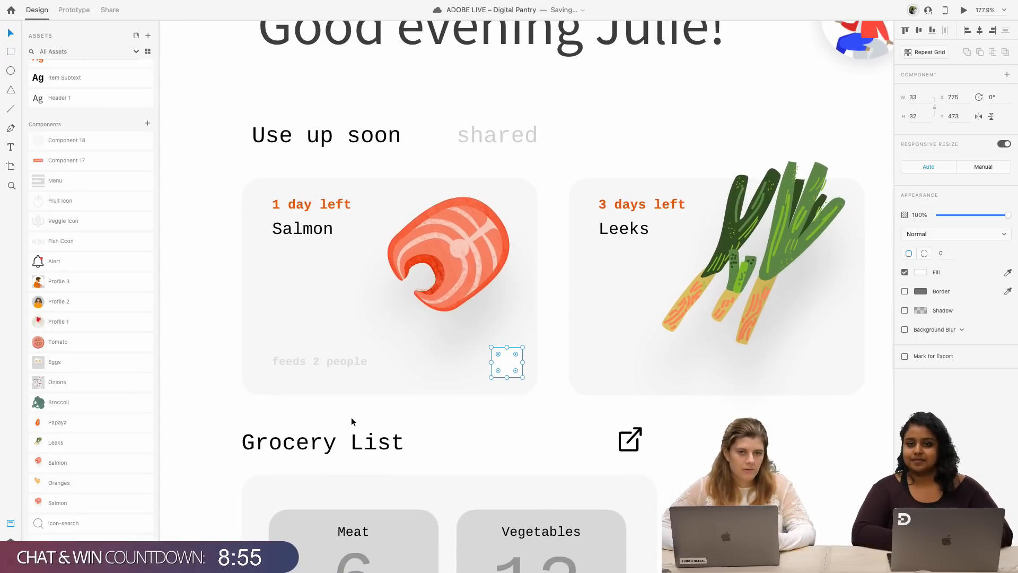
pyautogui.scroll(-2, 351, 419)
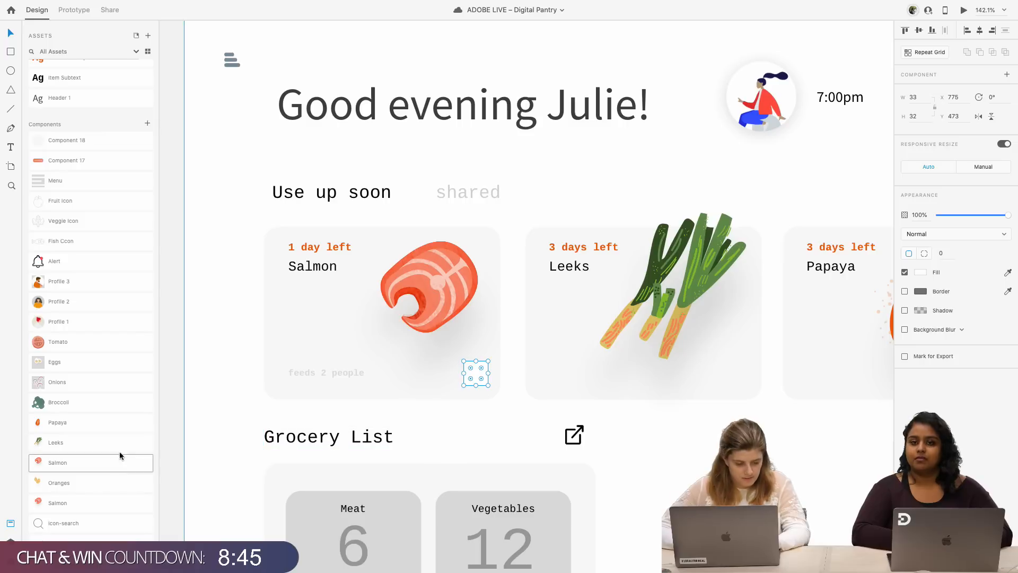
pyautogui.scroll(-1, 91, 440)
pyautogui.scroll(1, 91, 440)
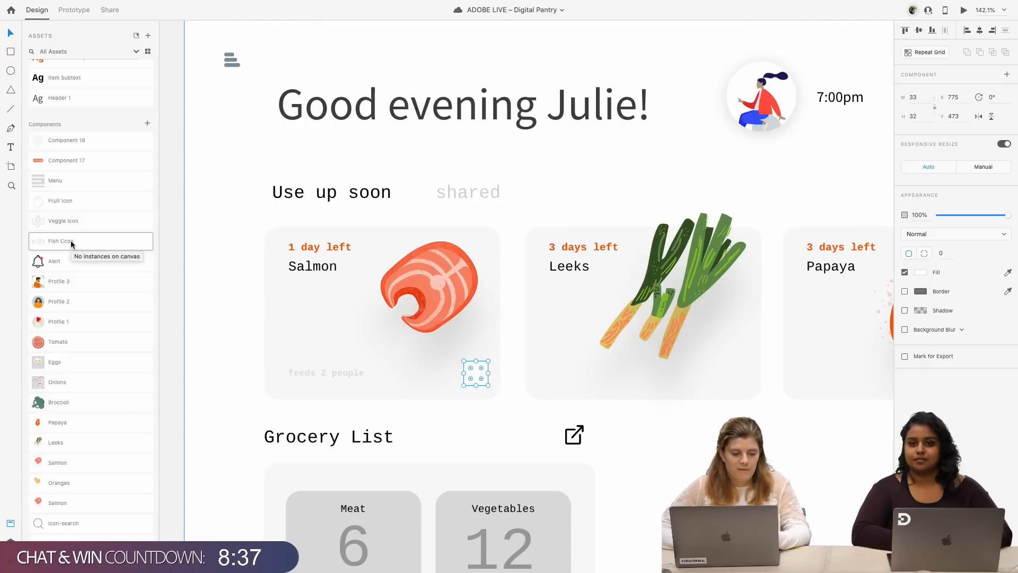
pyautogui.moveTo(72, 243); pyautogui.dragTo(259, 401)
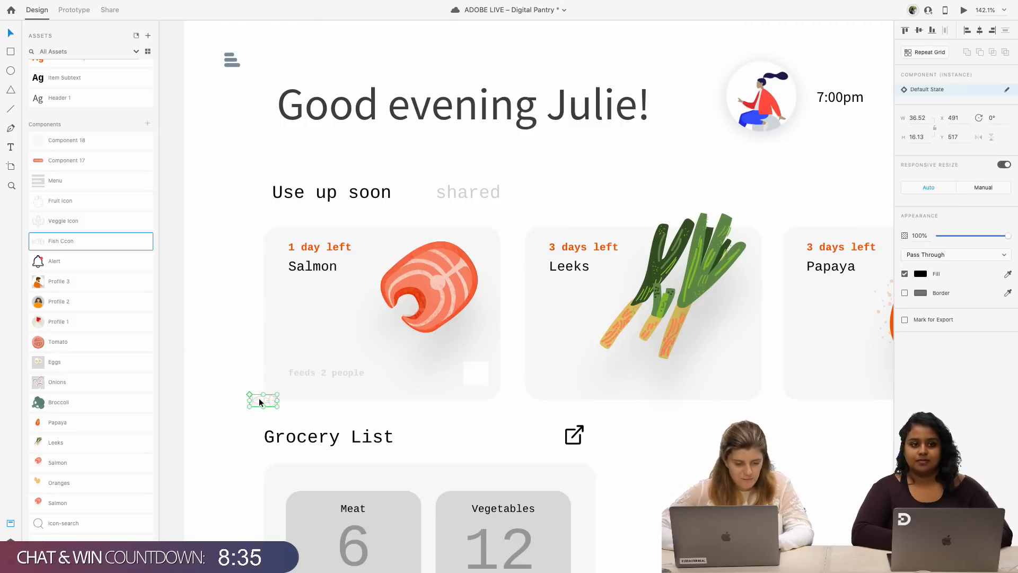
pyautogui.scroll(5, 258, 399)
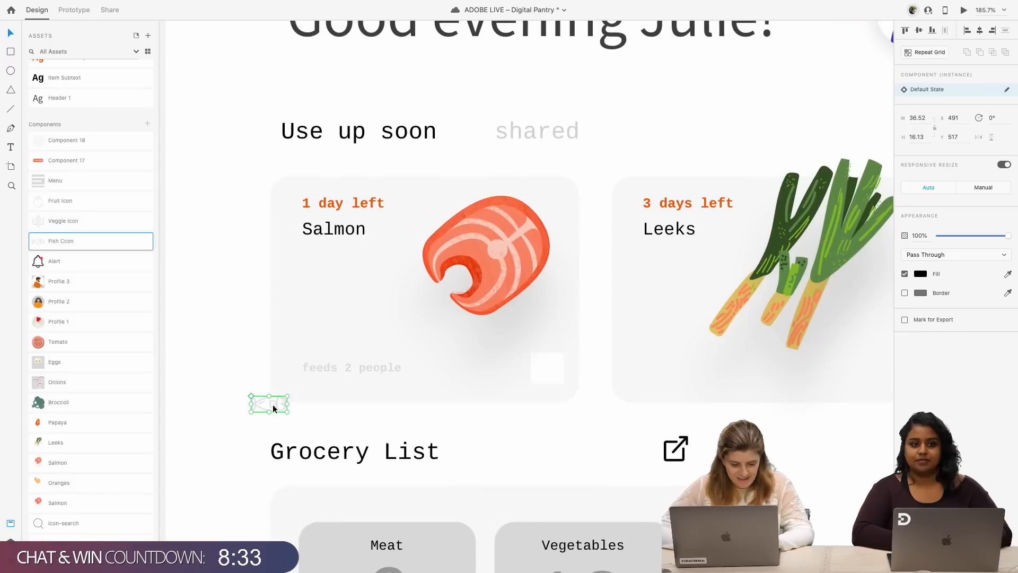
pyautogui.moveTo(276, 404); pyautogui.dragTo(551, 375)
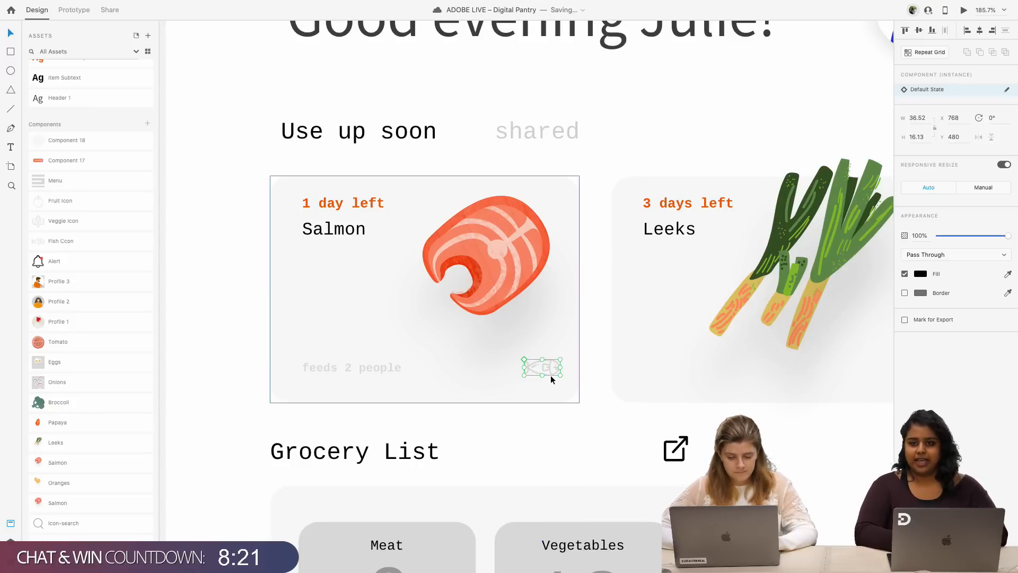
# - Examine the salmon card in the context of the Home screen and the neighbouring grocery list artboards
pyautogui.scroll(-5, 561, 393)
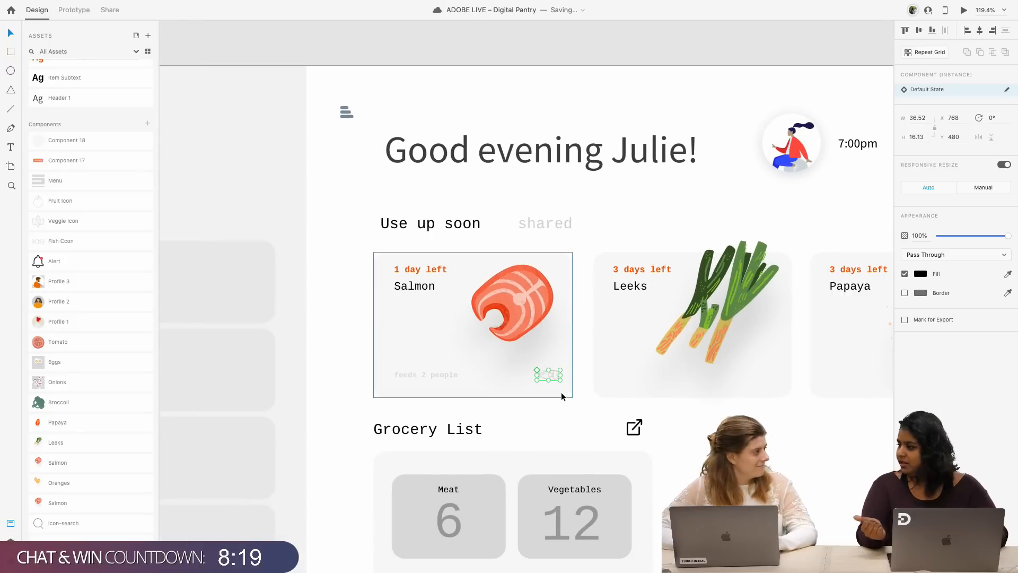
pyautogui.scroll(-6, 561, 393)
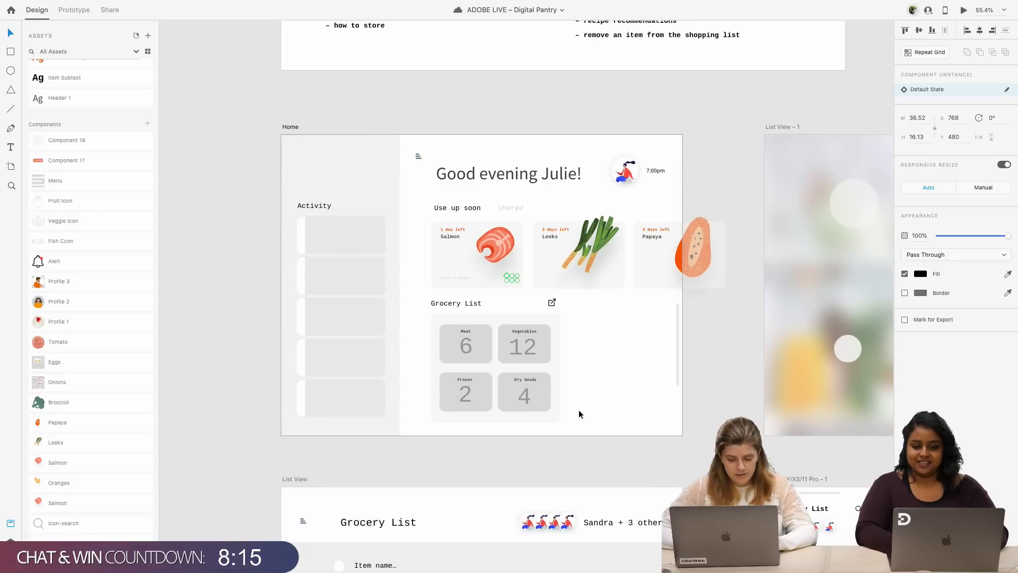
pyautogui.scroll(-5, 577, 411)
pyautogui.hscroll(3, 577, 412)
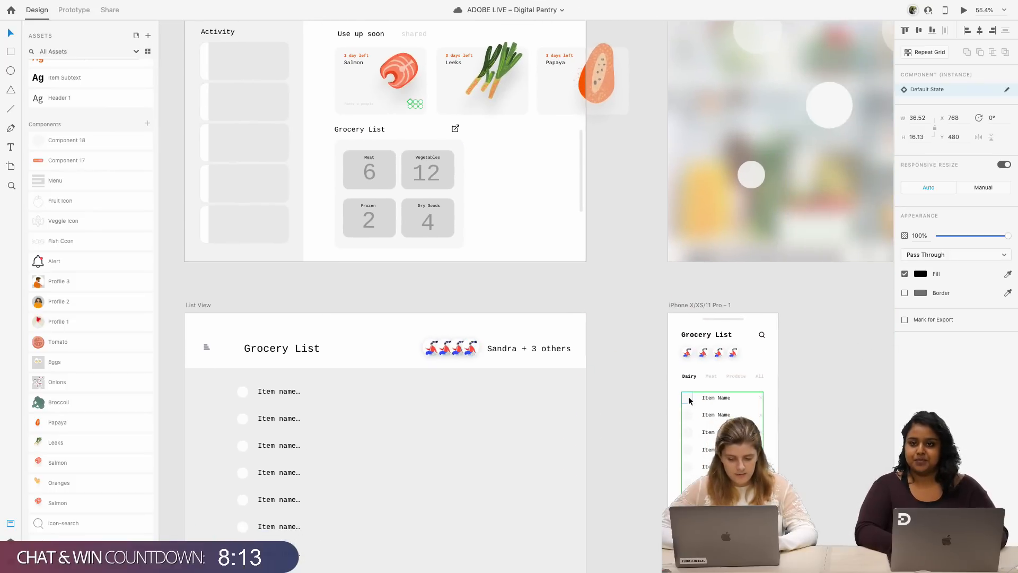
pyautogui.press('Escape')
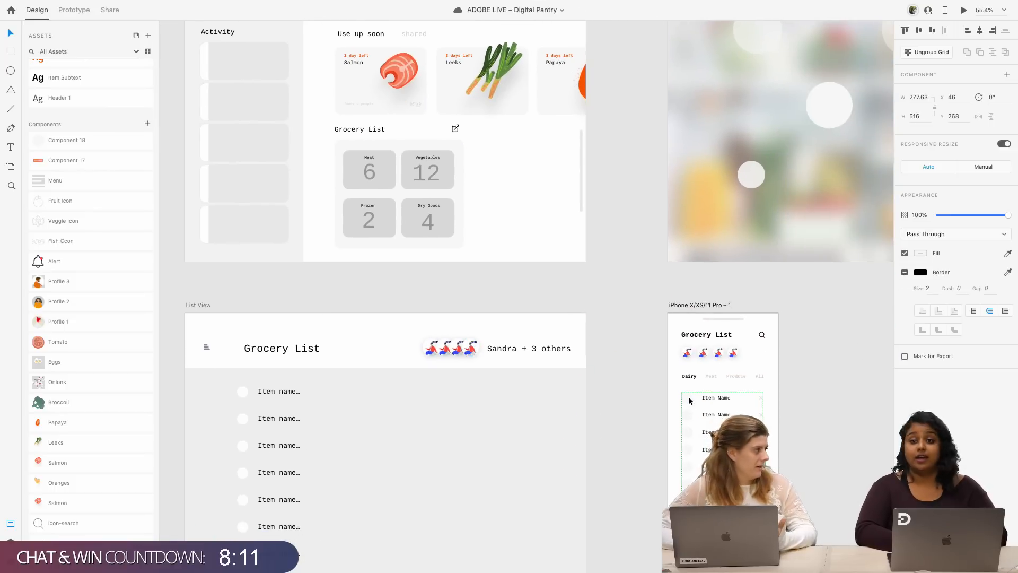
pyautogui.scroll(5, 578, 402)
pyautogui.hscroll(-4, 577, 403)
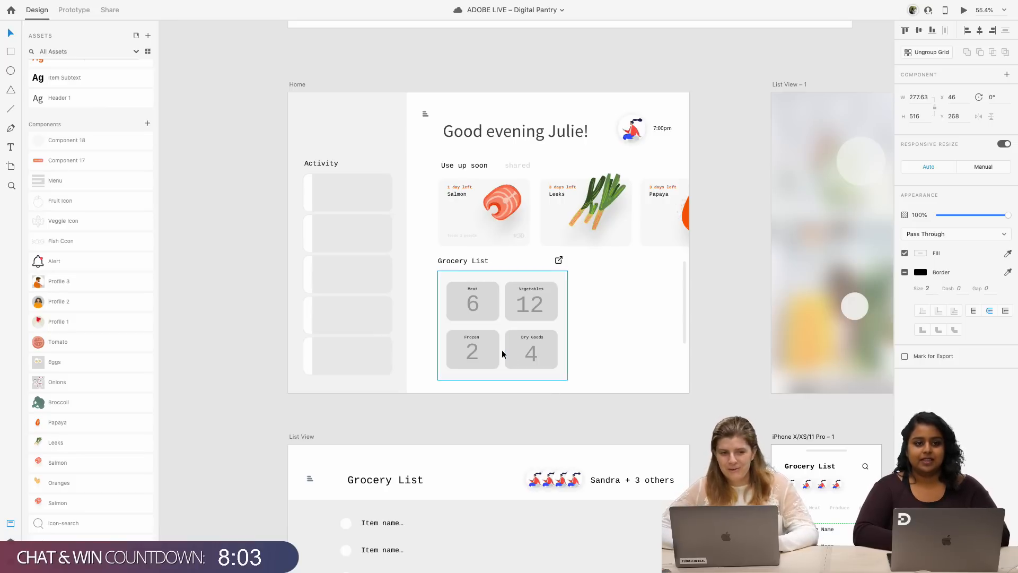
pyautogui.scroll(3, 471, 192)
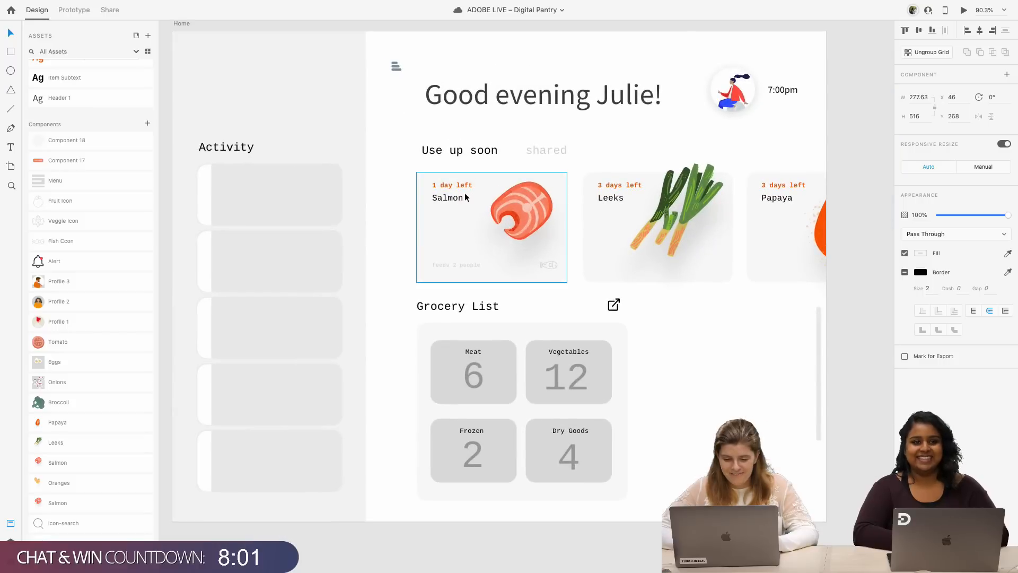
pyautogui.scroll(2, 456, 202)
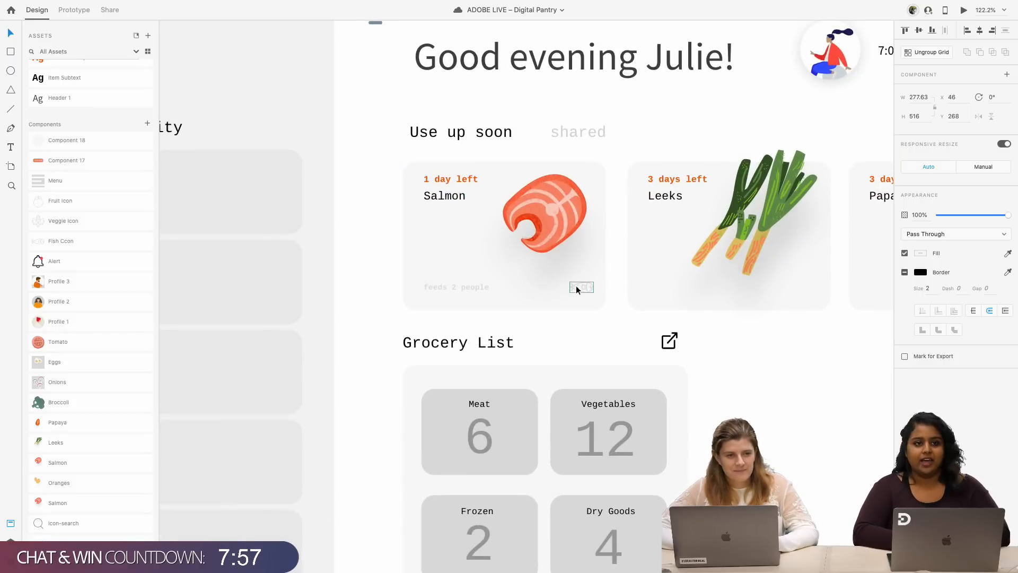
pyautogui.scroll(4, 577, 285)
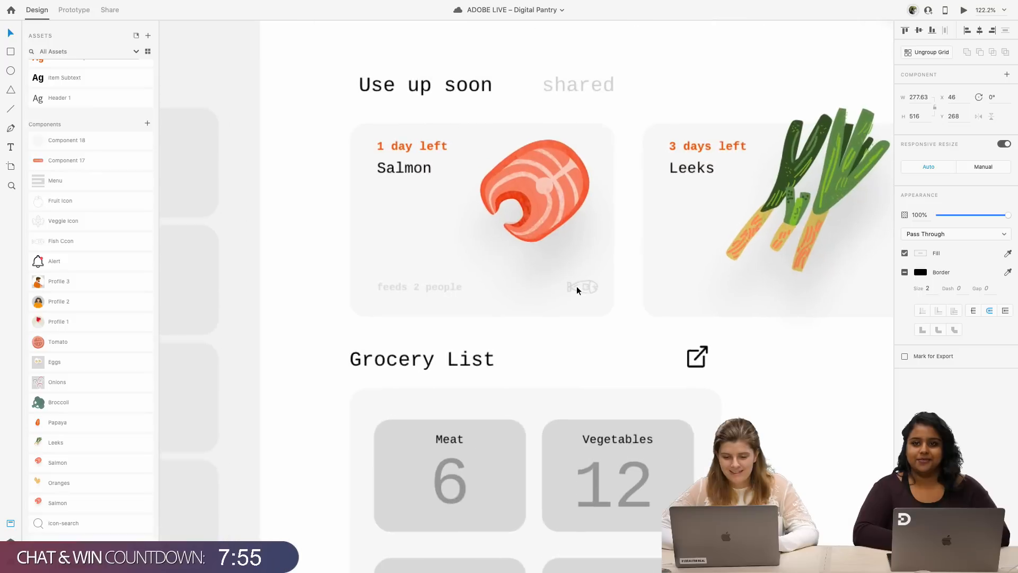
# - Place the Veggie Icon component in the lower-right corner of the leeks card
pyautogui.hscroll(3, 577, 291)
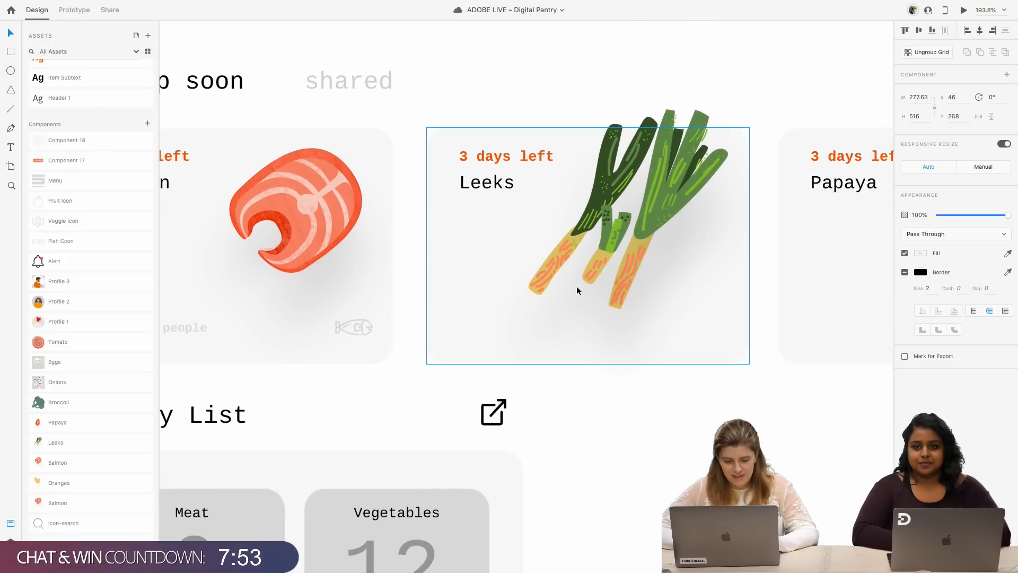
pyautogui.click(575, 290)
pyautogui.scroll(1, 149, 417)
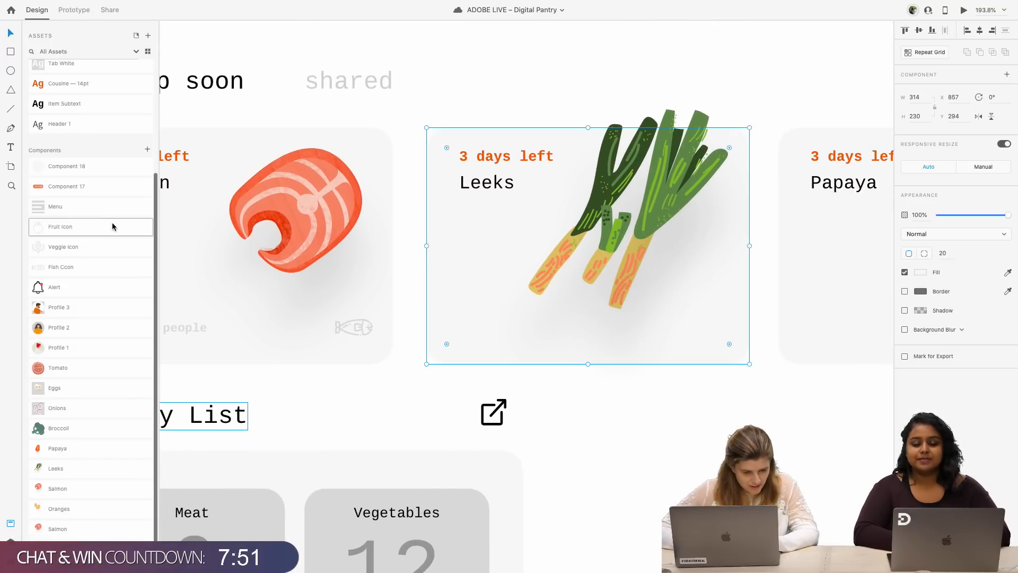
pyautogui.moveTo(91, 247); pyautogui.dragTo(714, 326)
pyautogui.press('super+z')
pyautogui.press('super+z')
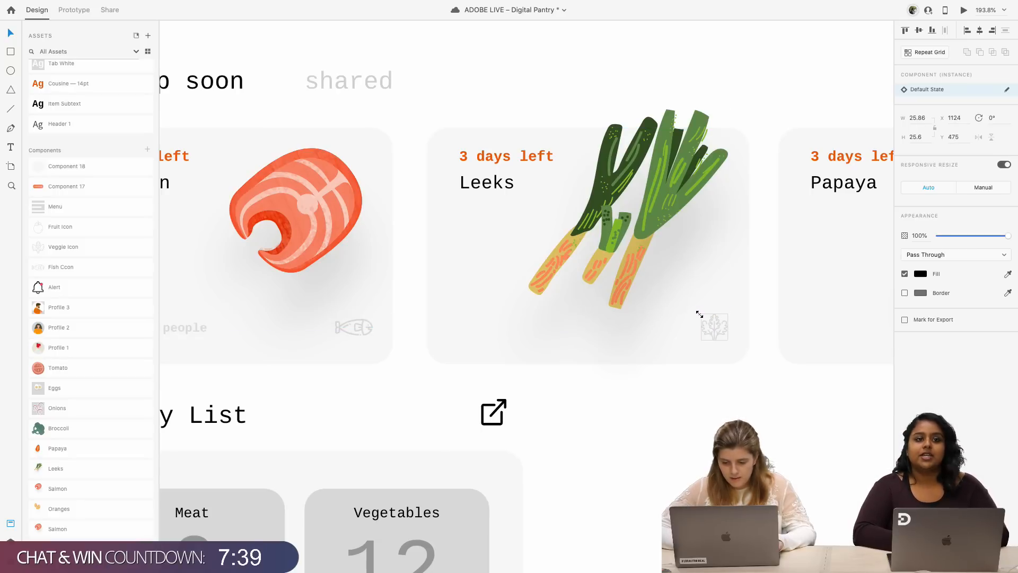
# - Add the Fruit Icon component at the papaya card and cut and paste it back onto the Home artboard
pyautogui.hscroll(5, 747, 364)
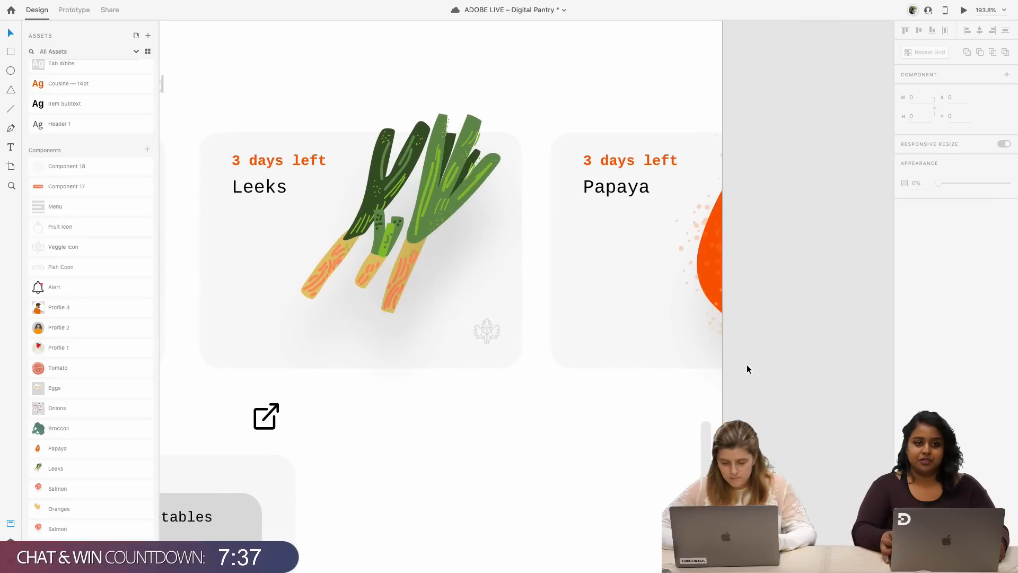
pyautogui.click(691, 352)
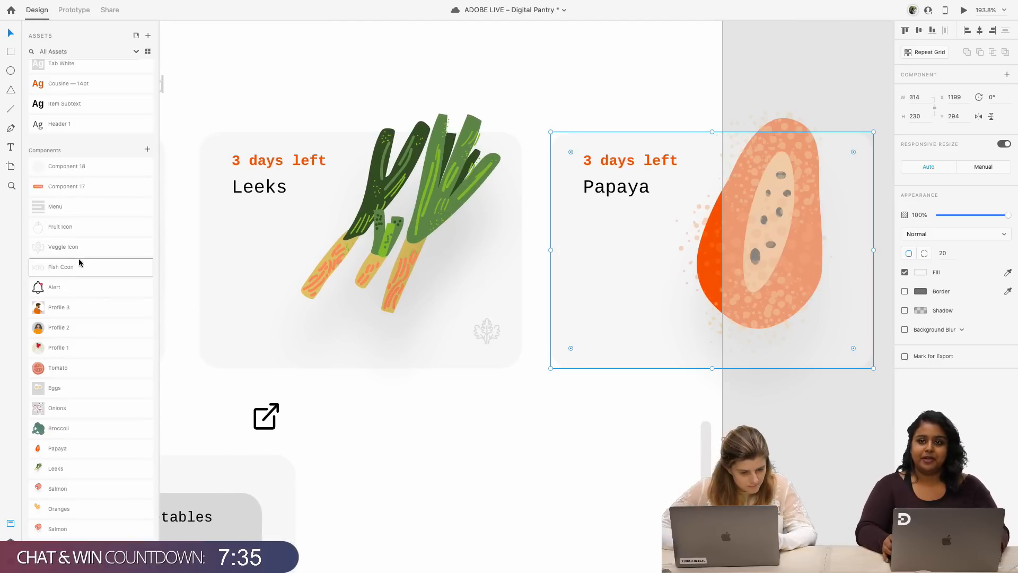
pyautogui.moveTo(70, 229); pyautogui.dragTo(765, 335)
pyautogui.press('super+x')
pyautogui.click(691, 337)
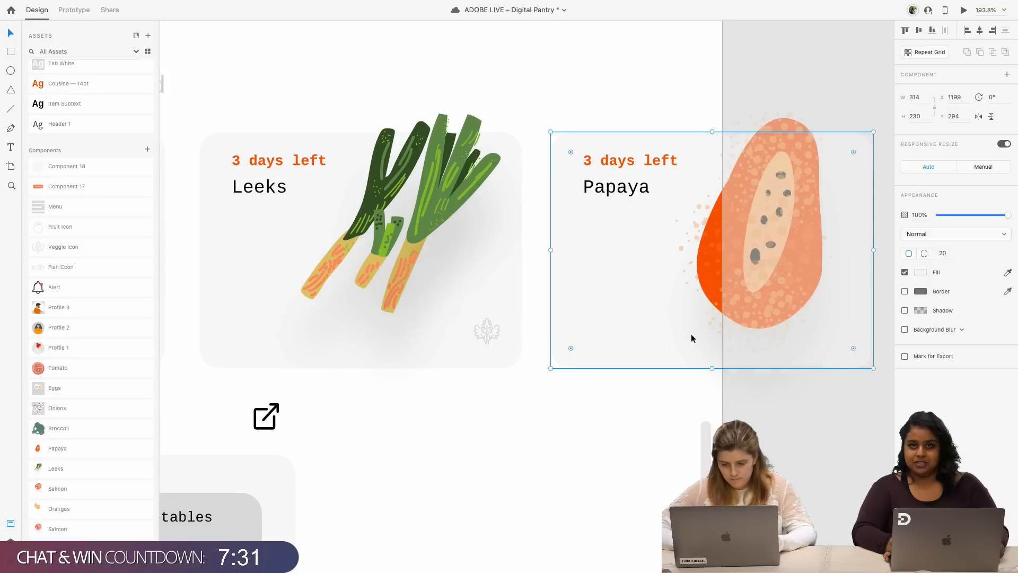
pyautogui.press('super+v')
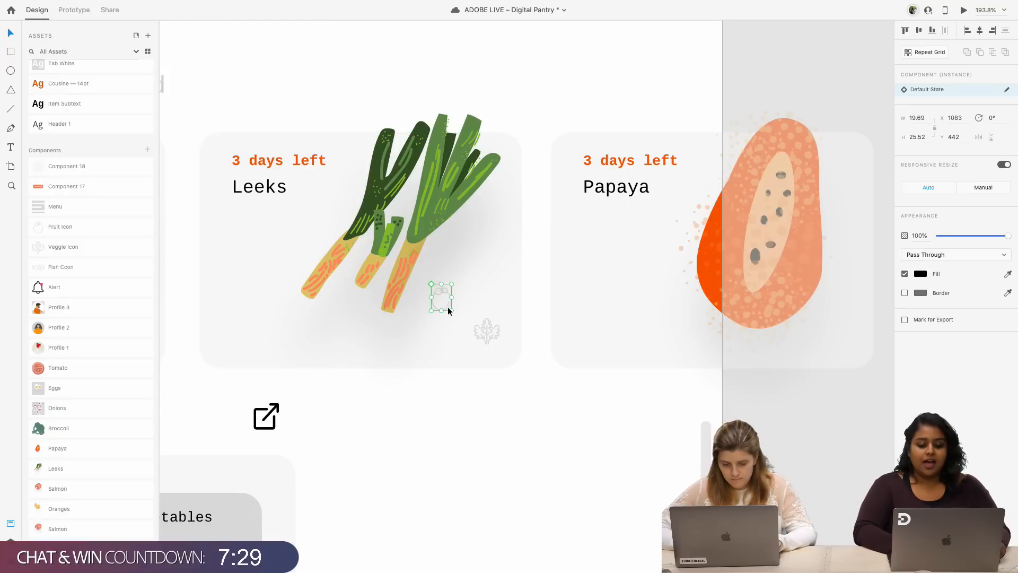
# - Try to move the pasted fruit icon into the lower-right corner of the papaya card
pyautogui.moveTo(445, 307); pyautogui.dragTo(846, 340)
pyautogui.press('Delete')
pyautogui.click(701, 341)
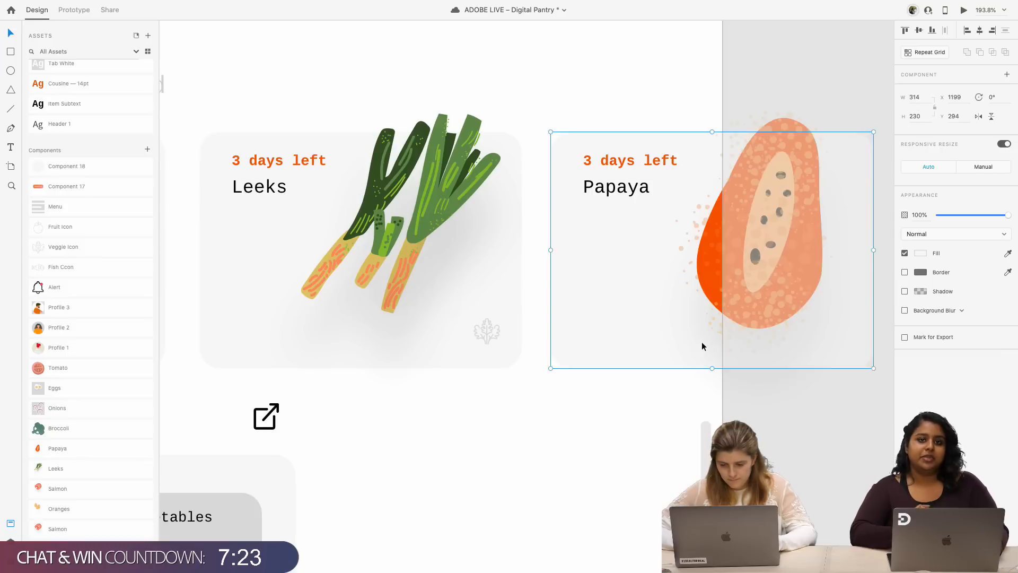
pyautogui.press('super+l')
pyautogui.click(673, 380)
pyautogui.click(670, 361)
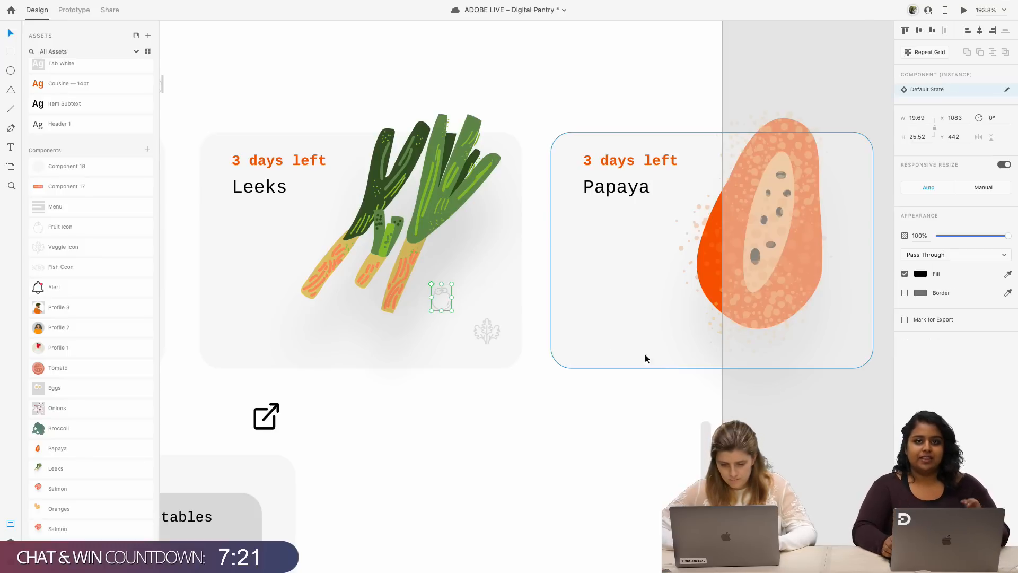
# - Try to group the fruit icon with only the background rectangle of the papaya card
pyautogui.keyDown('shift'); pyautogui.click(604, 330); pyautogui.keyUp('shift')
pyautogui.press('super+g')
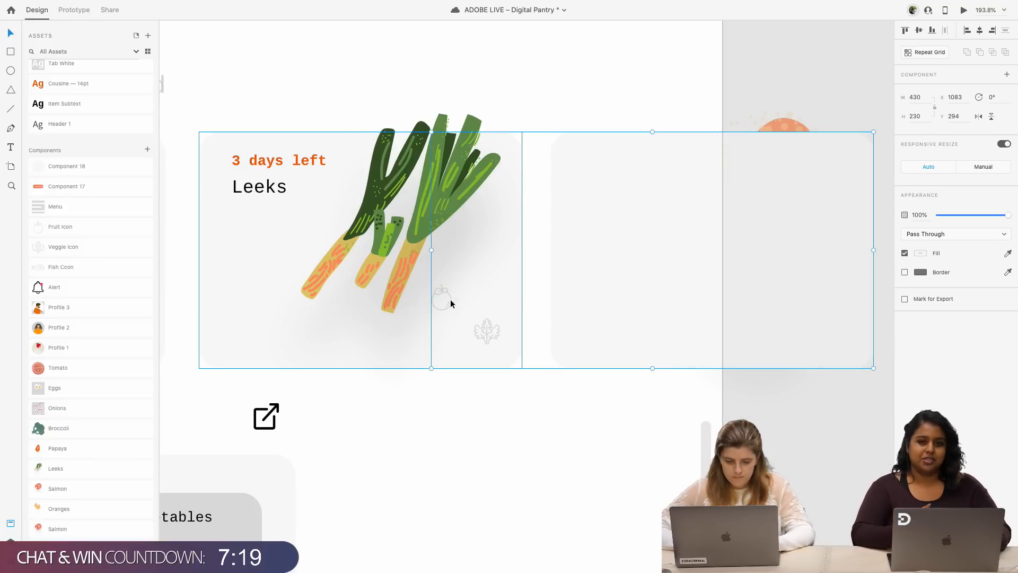
pyautogui.click(451, 304)
pyautogui.press('super+z')
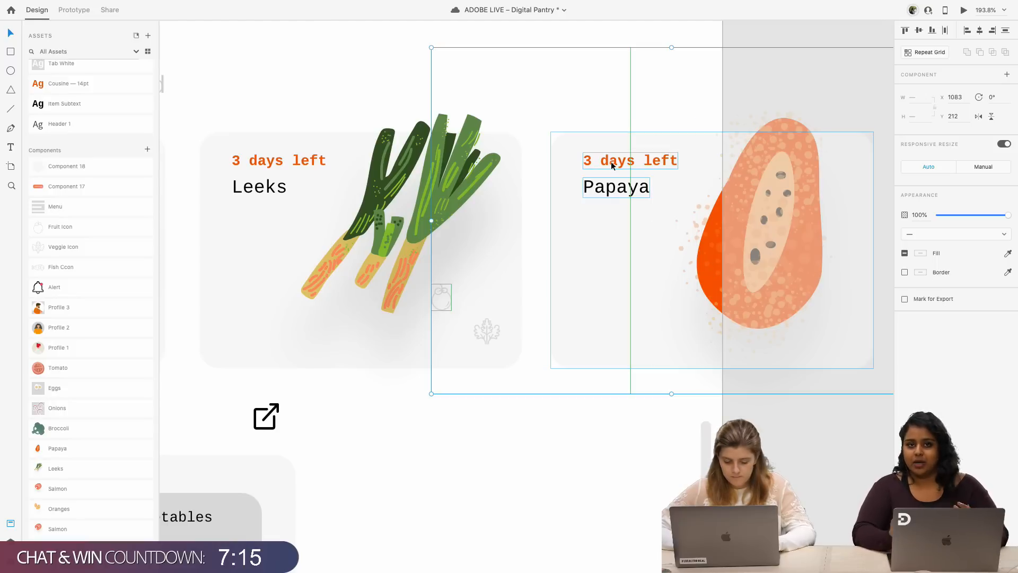
# - Group the fruit icon with the papaya card's elements and move the icon to the card's lower-right corner
pyautogui.click(455, 298)
pyautogui.doubleClick(447, 300)
pyautogui.keyDown('shift'); pyautogui.click(446, 301); pyautogui.keyUp('shift')
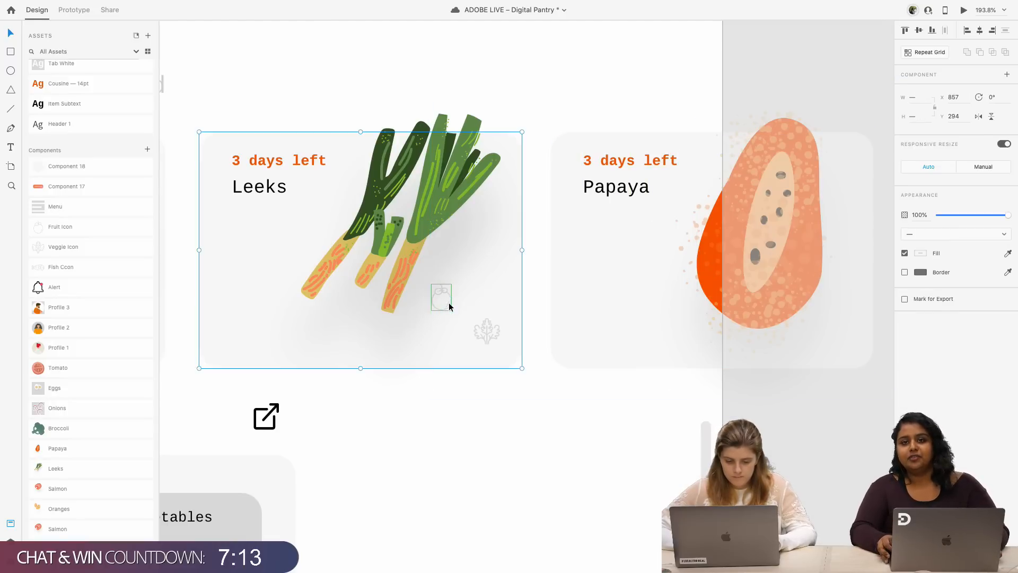
pyautogui.moveTo(447, 300)
pyautogui.mouseDown()
pyautogui.moveTo(492, 311)
pyautogui.moveTo(452, 313)
pyautogui.mouseUp()
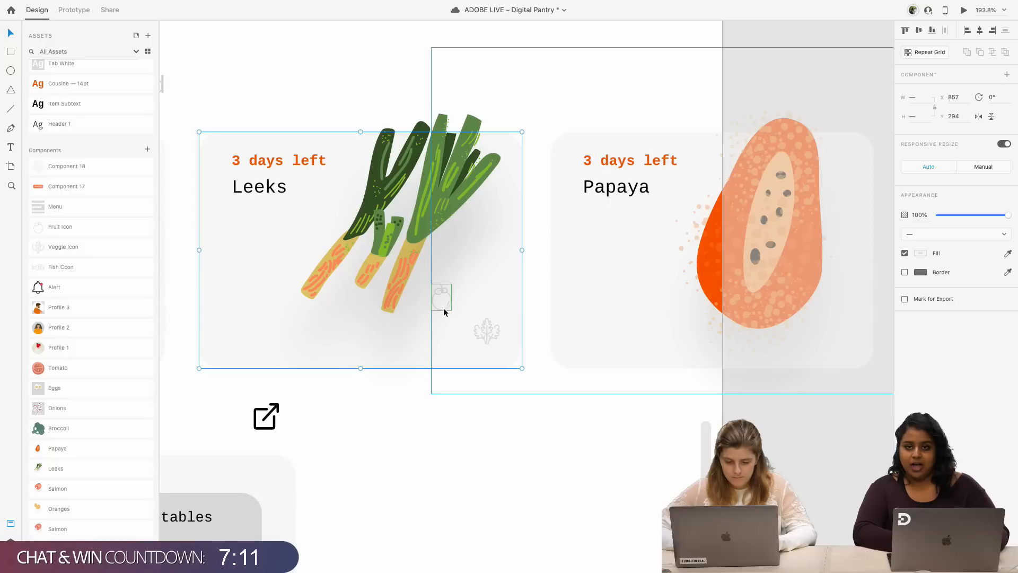
pyautogui.press('super+z')
pyautogui.doubleClick(446, 307)
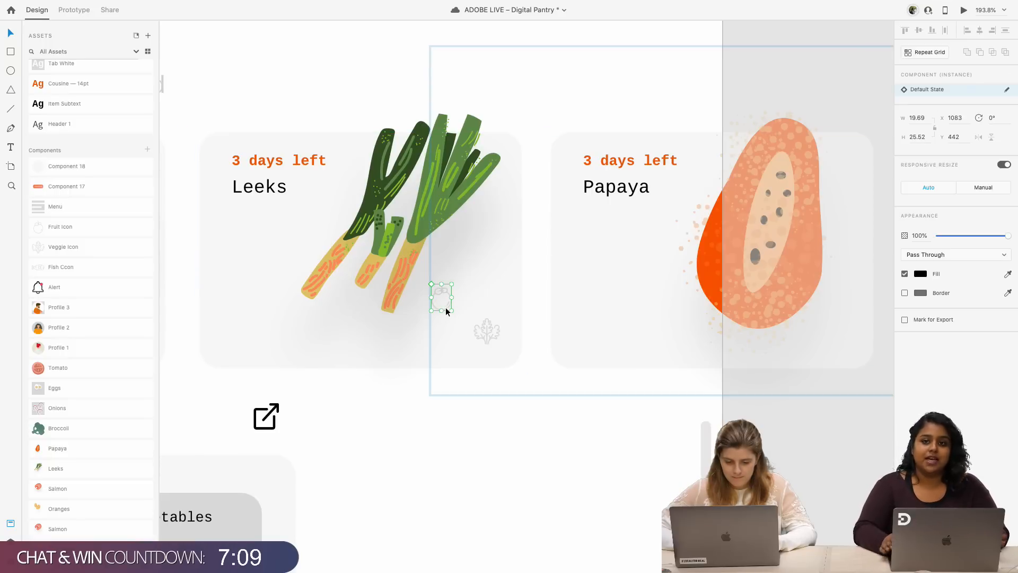
pyautogui.moveTo(446, 307); pyautogui.dragTo(851, 344)
pyautogui.click(624, 450)
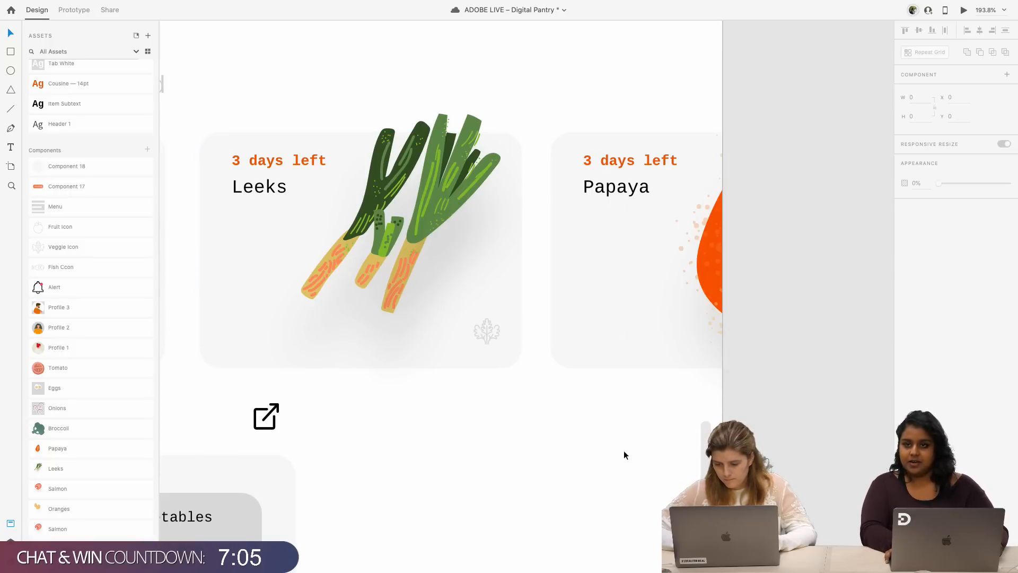
pyautogui.scroll(-5, 636, 443)
pyautogui.hscroll(-4, 636, 443)
pyautogui.scroll(-2, 636, 443)
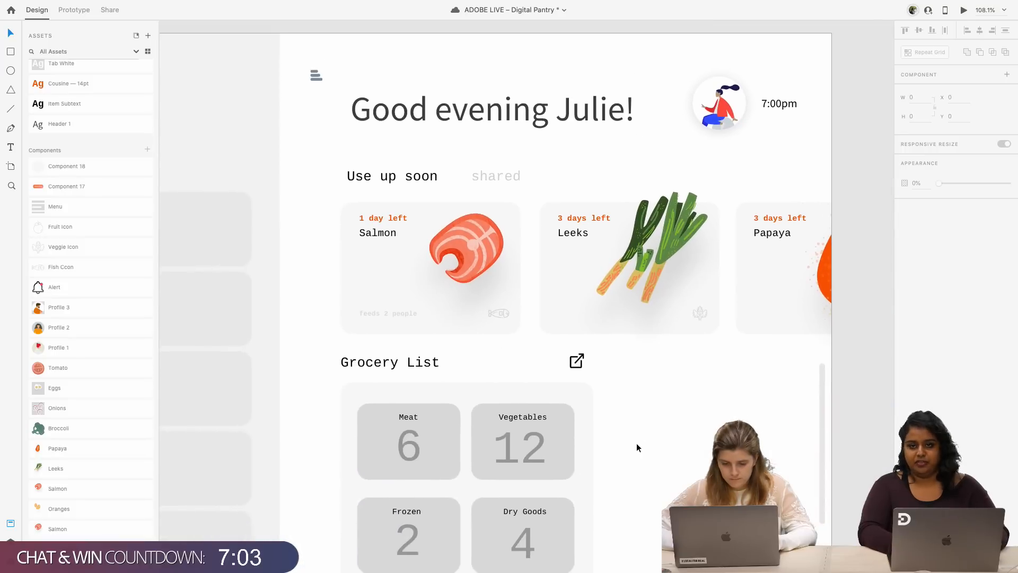
pyautogui.scroll(-3, 633, 425)
pyautogui.scroll(1, 663, 315)
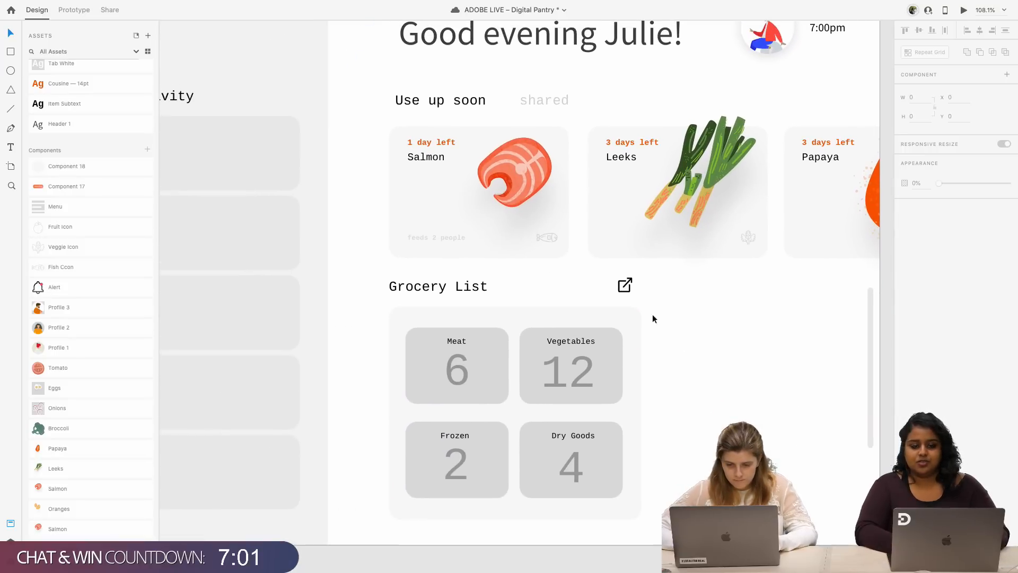
# - Examine the font settings of the "Use up soon" heading and the large greeting on the Home artboard
pyautogui.scroll(2, 636, 288)
pyautogui.click(477, 148)
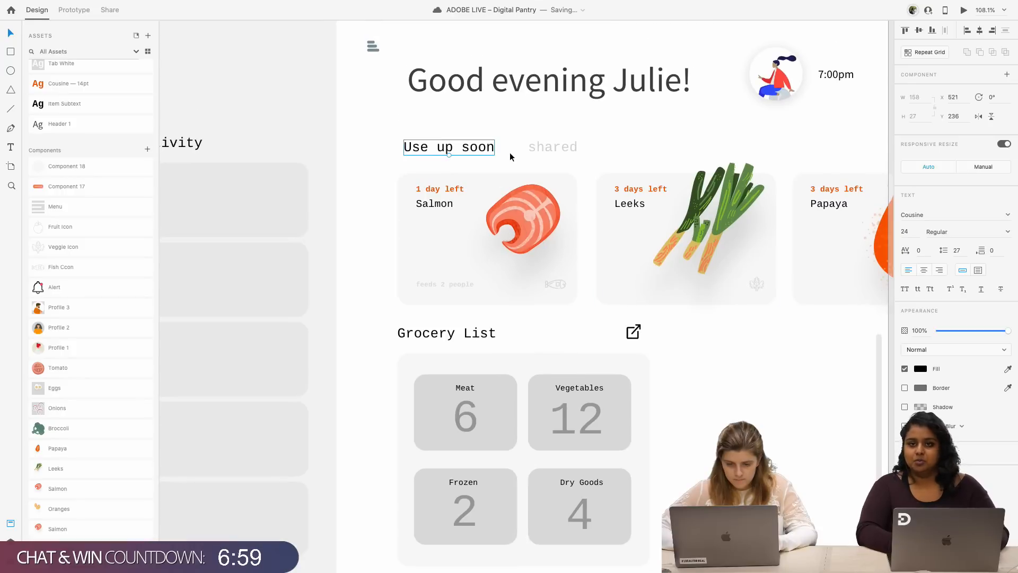
pyautogui.scroll(2, 504, 180)
pyautogui.click(502, 136)
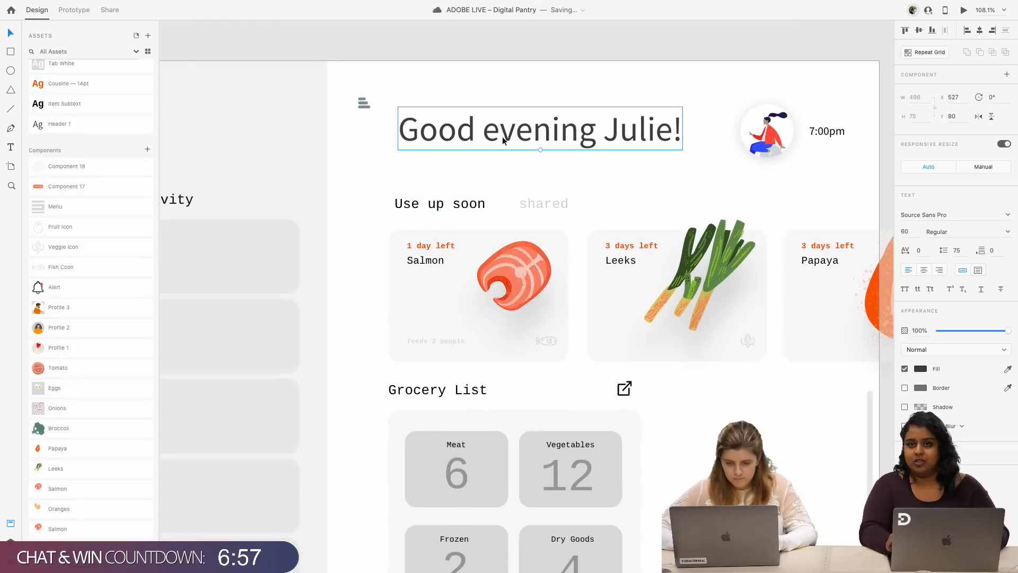
pyautogui.scroll(-2, 502, 135)
pyautogui.scroll(-5, 501, 136)
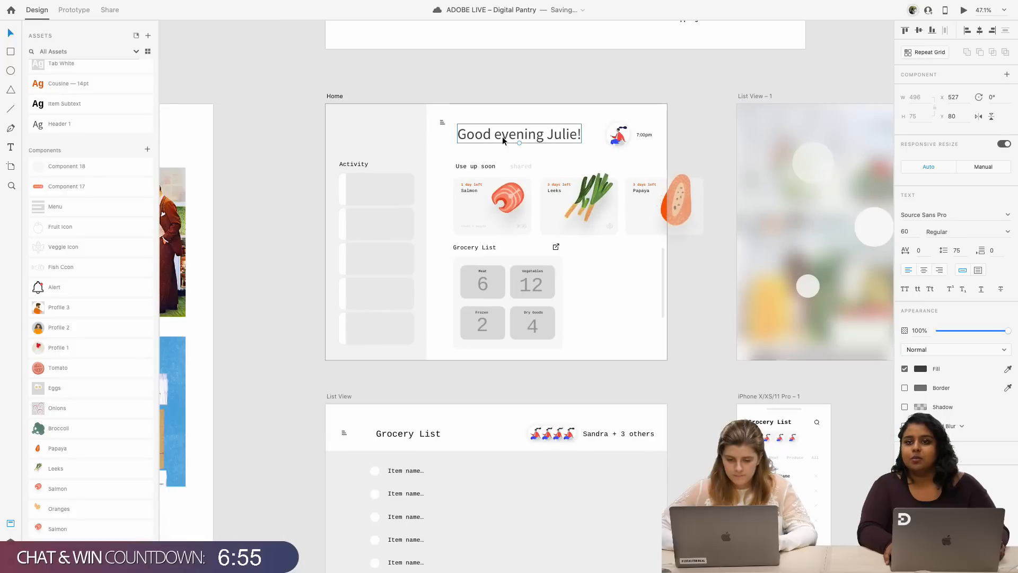
pyautogui.click(602, 284)
pyautogui.scroll(-1, 600, 284)
pyautogui.hscroll(-1, 601, 284)
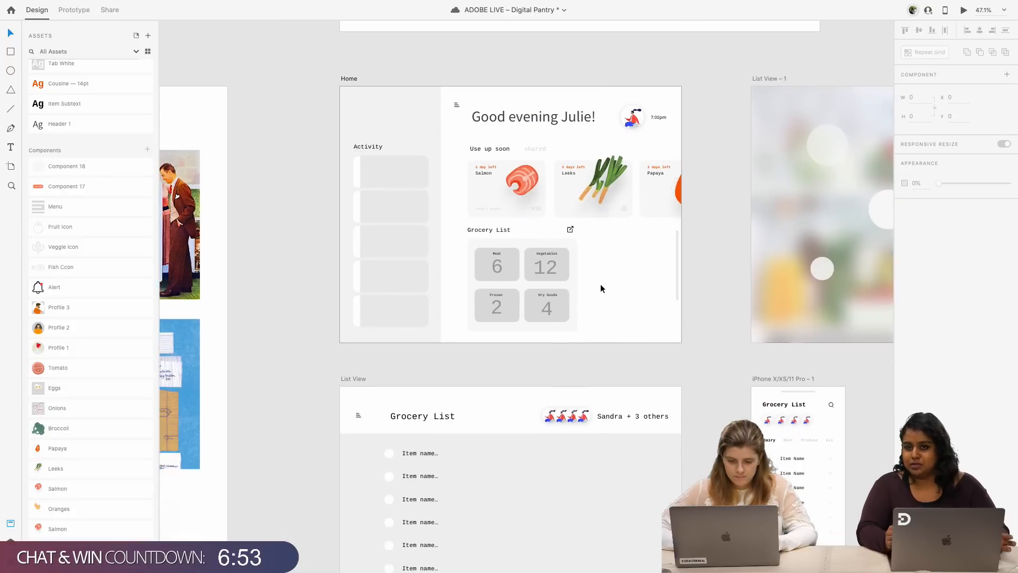
pyautogui.scroll(1, 601, 284)
pyautogui.hscroll(1, 600, 285)
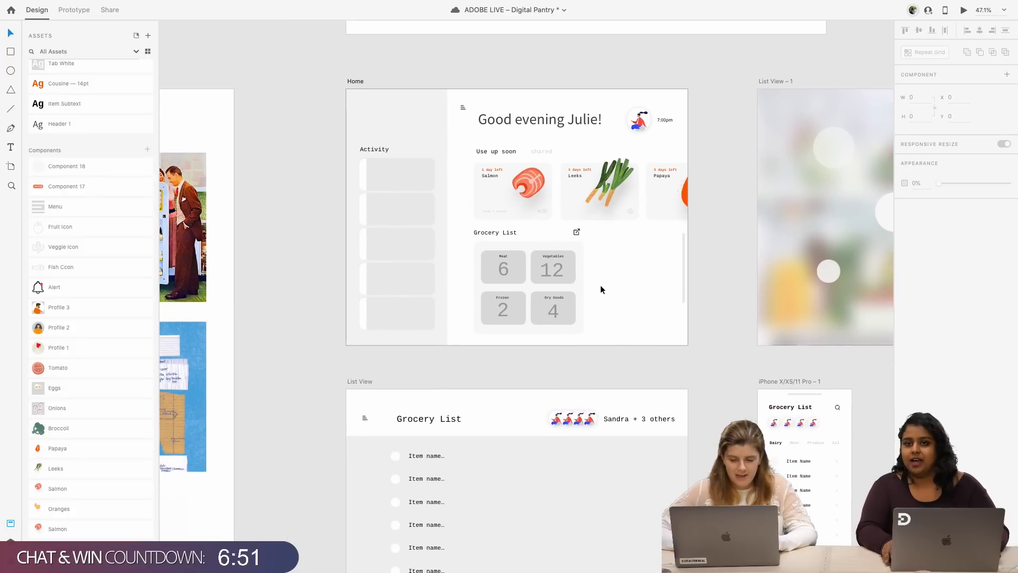
pyautogui.scroll(3, 513, 151)
pyautogui.click(523, 154)
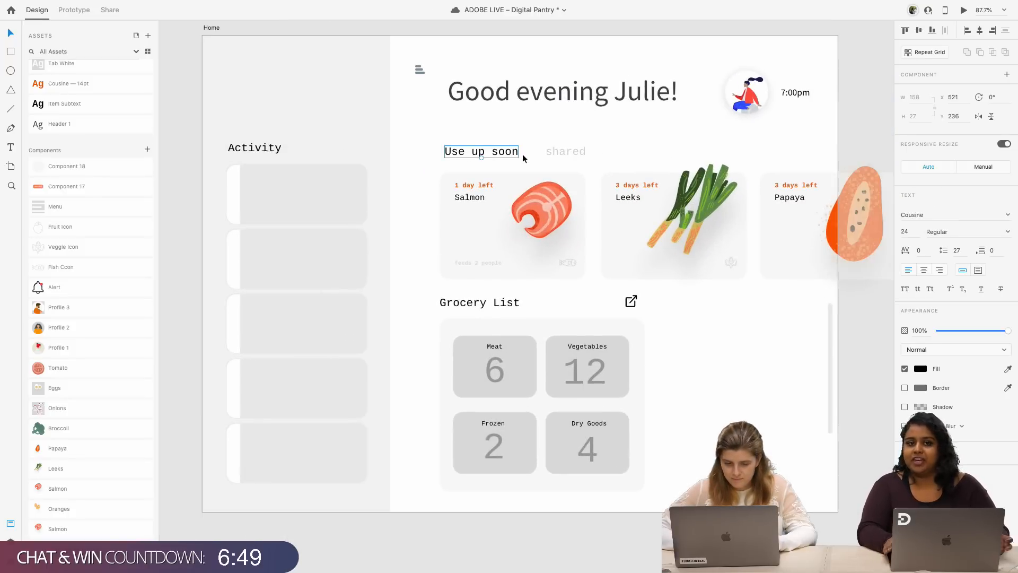
pyautogui.scroll(2, 523, 154)
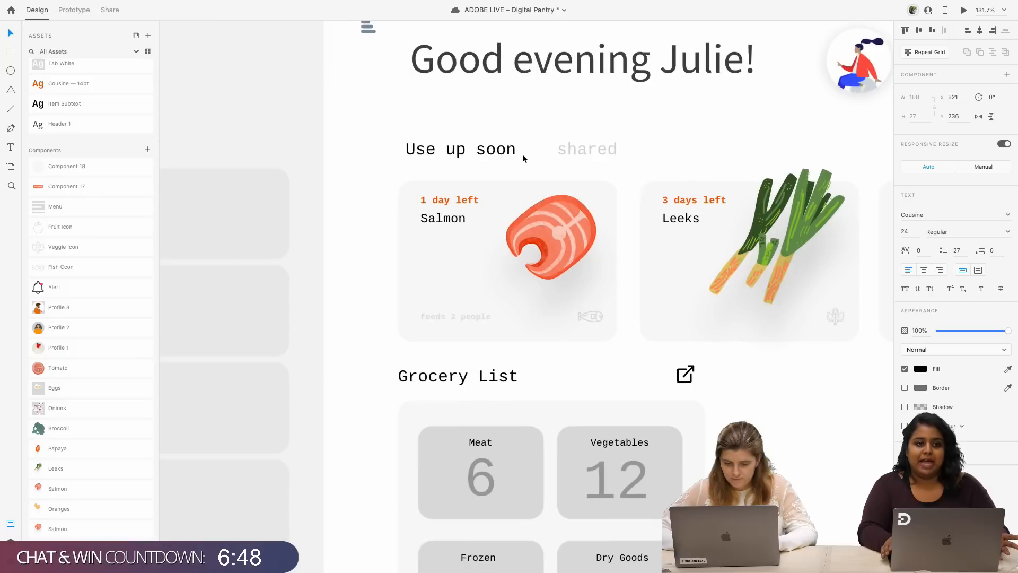
pyautogui.click(916, 214)
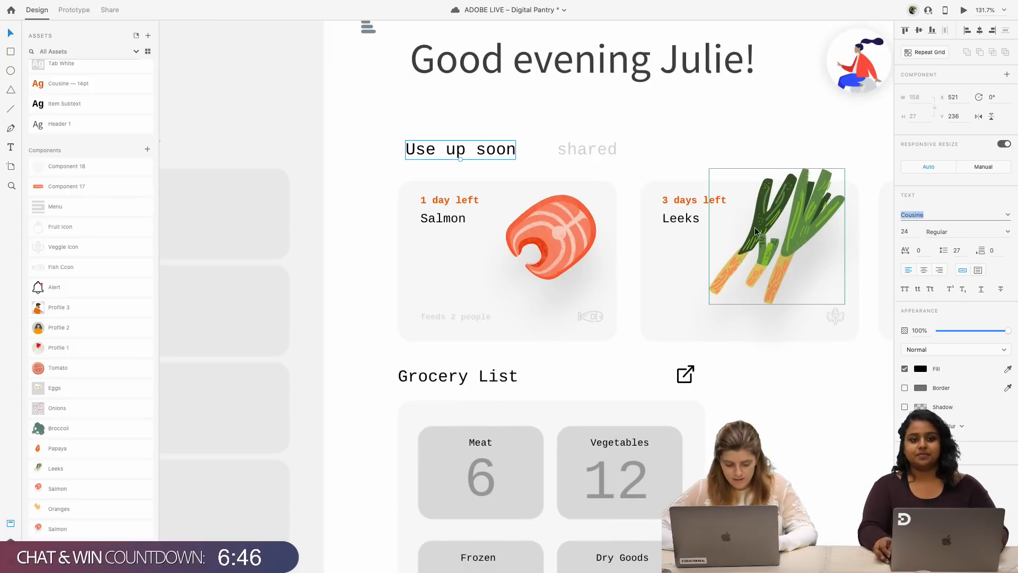
pyautogui.click(635, 343)
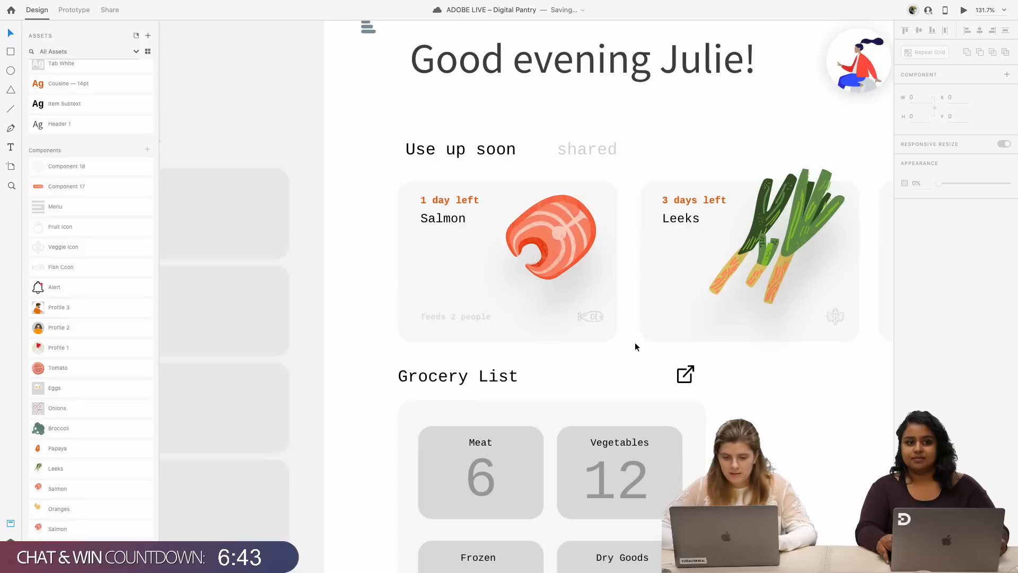
# - Switch to Chrome and open the Typewolf website at typewolf.com
pyautogui.hotkey('ctrl', 'Left')
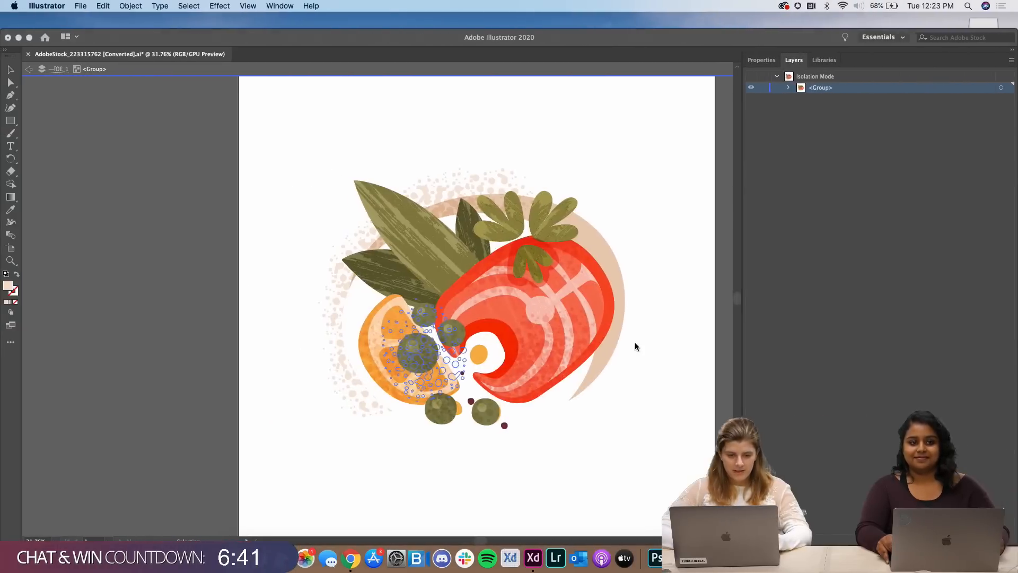
pyautogui.click(351, 558)
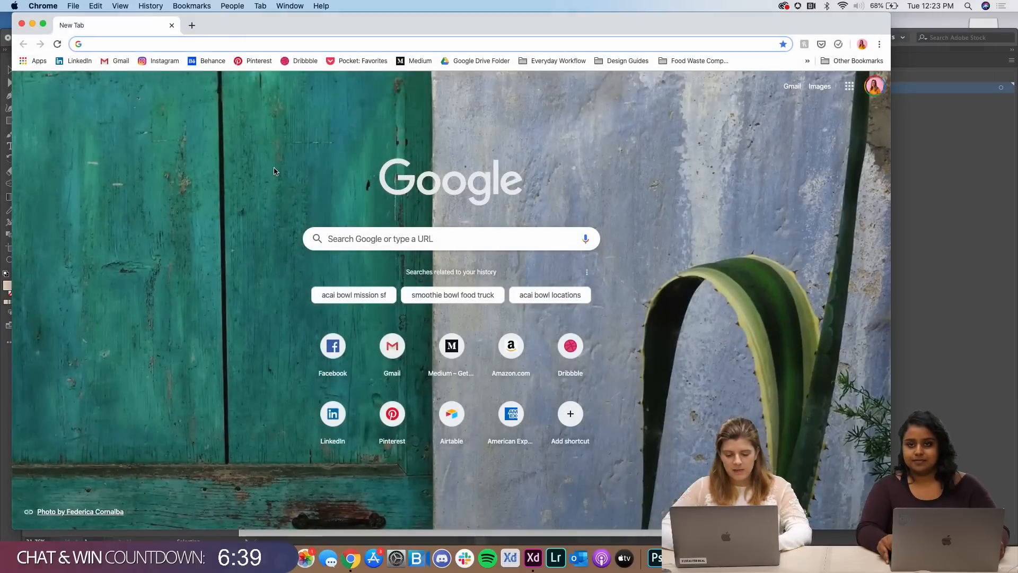
pyautogui.write('type')
pyautogui.press('Return')
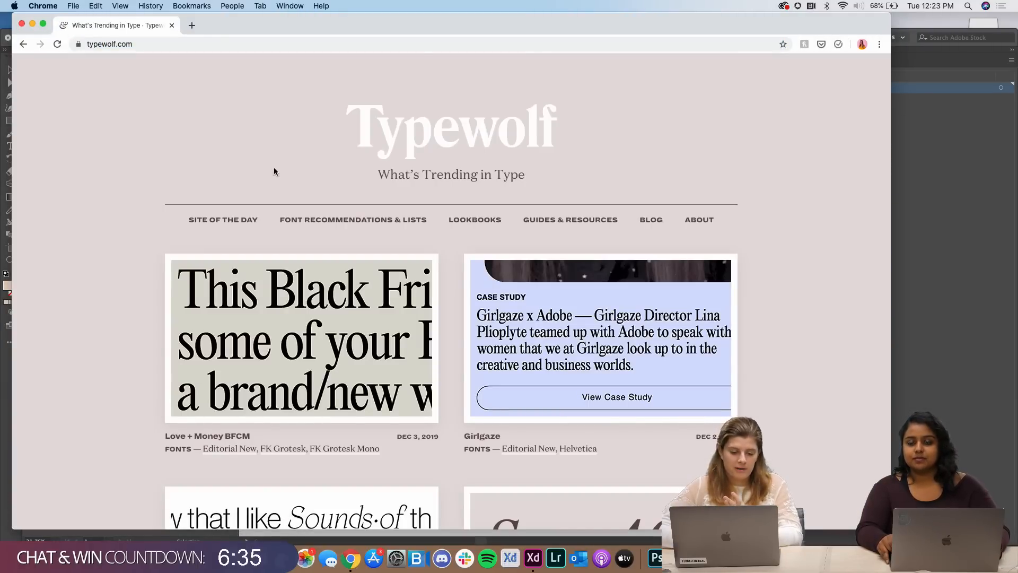
# - Check the "Use up soon" heading's font in XD and look up Cousine font pairings in Chrome, opening Typewolf's Cousine page
pyautogui.hotkey('ctrl', 'Right')
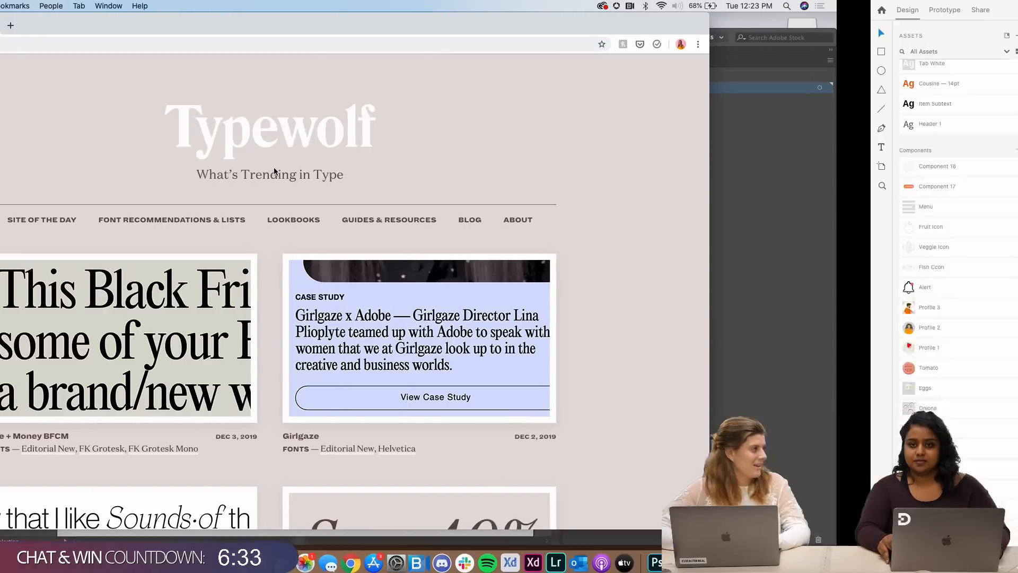
pyautogui.click(488, 155)
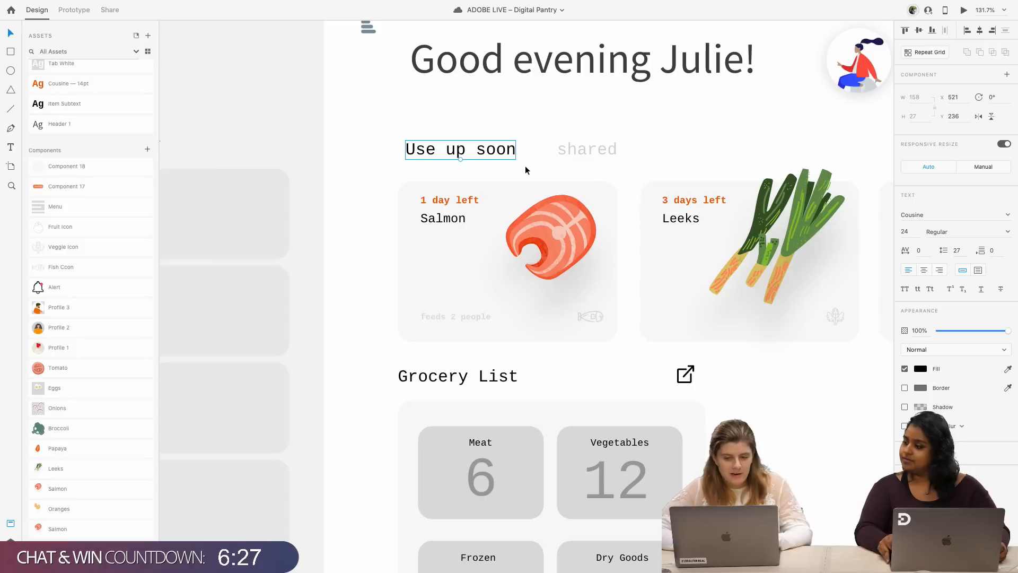
pyautogui.hotkey('ctrl', 'Left')
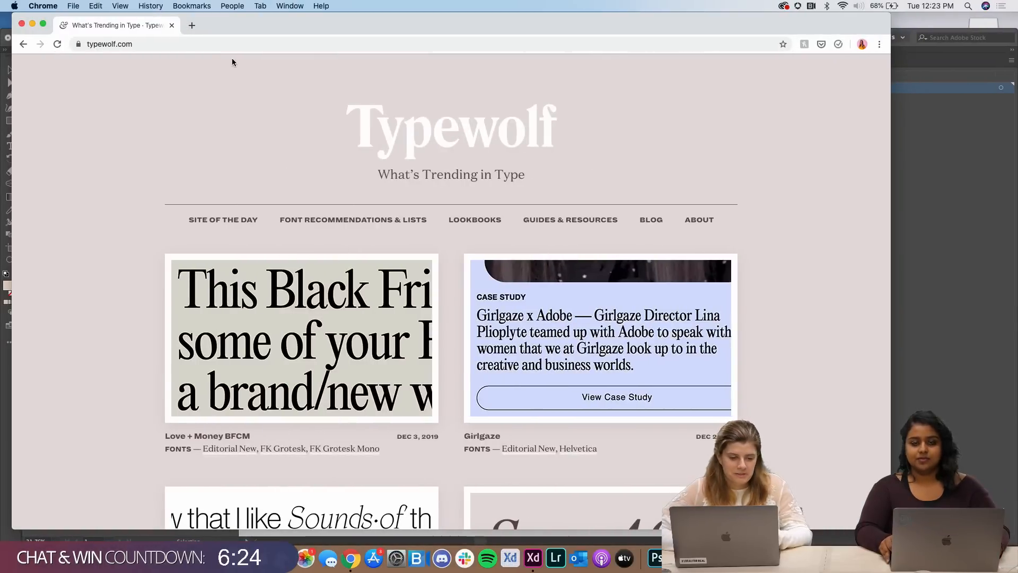
pyautogui.click(192, 25)
pyautogui.write('cousine')
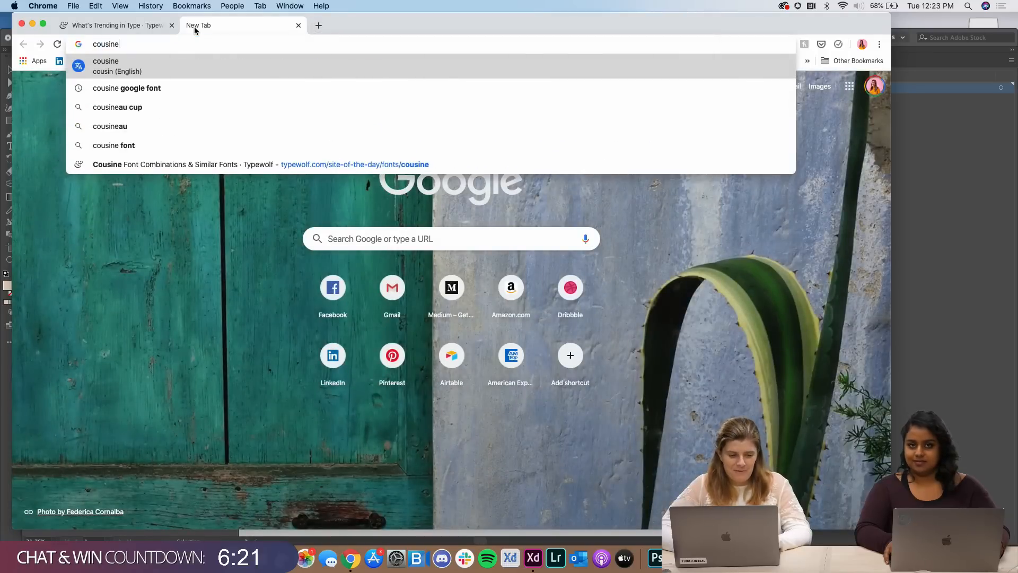
pyautogui.write(' font pairing')
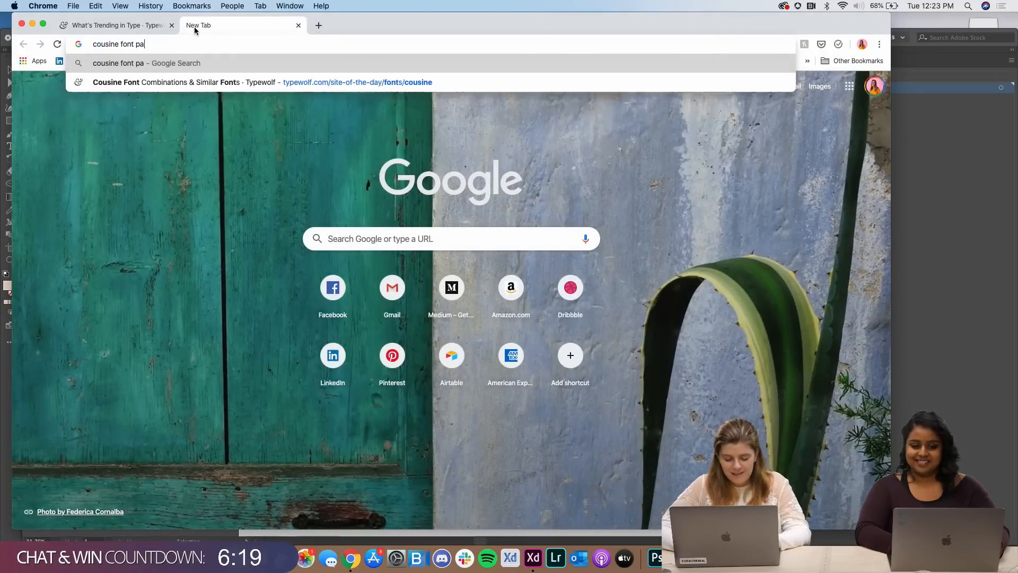
pyautogui.press('Return')
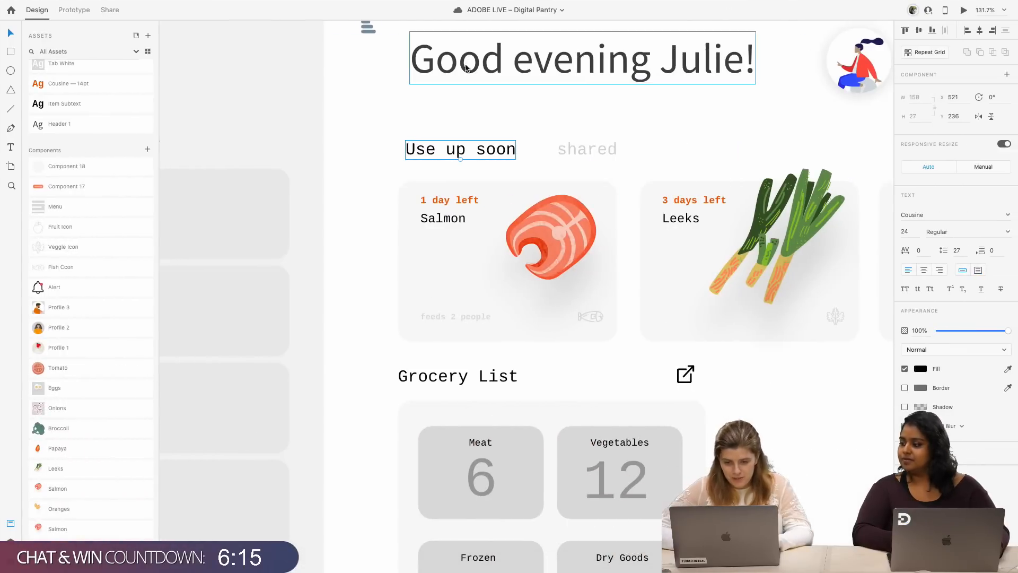
# - Check the greeting's font in XD and examine the suggested font pairing on Typewolf's Cousine page in Chrome
pyautogui.click(466, 65)
pyautogui.hotkey('ctrl', 'Left')
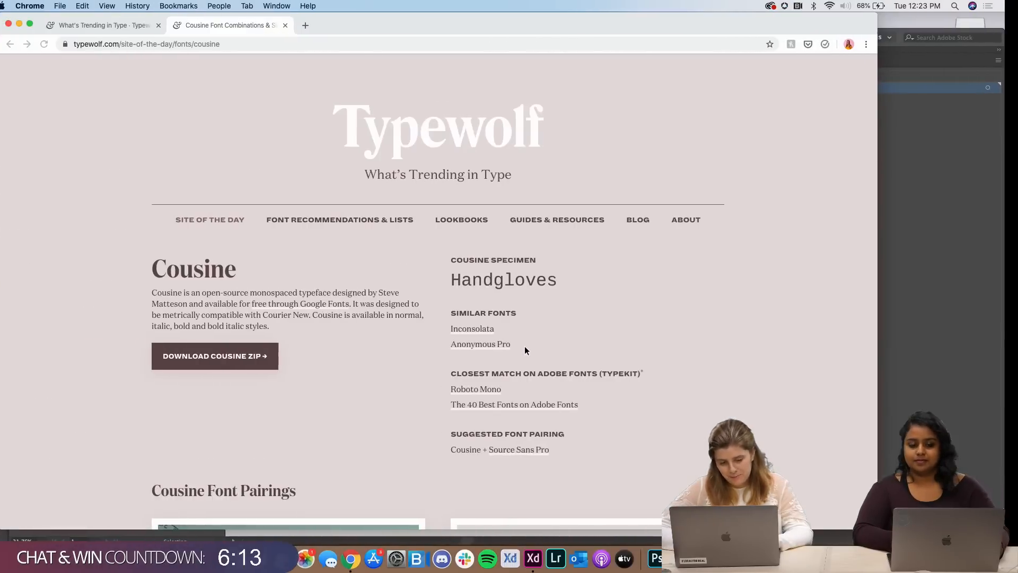
pyautogui.scroll(-1, 411, 450)
pyautogui.scroll(-2, 411, 453)
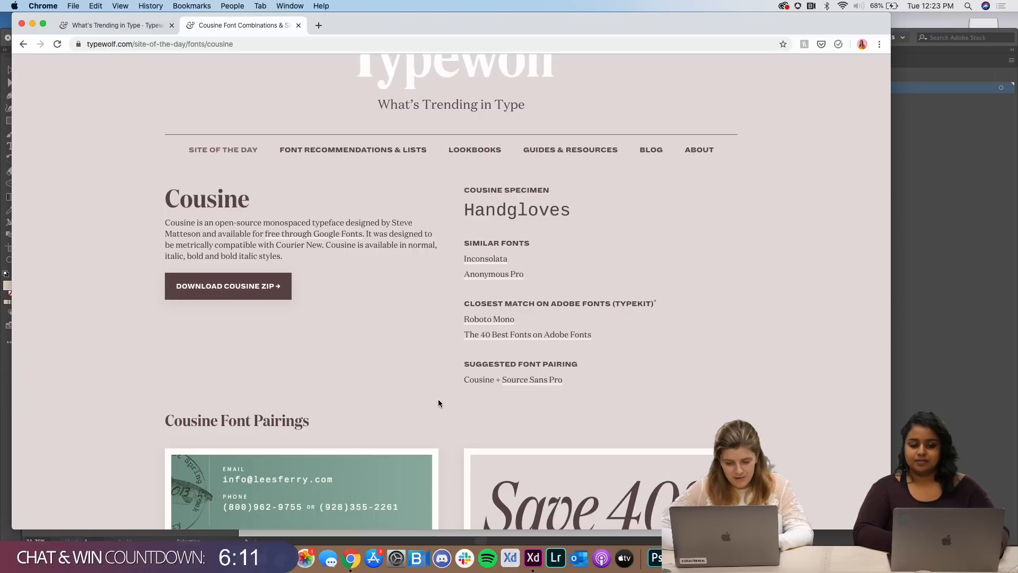
pyautogui.scroll(-2, 437, 403)
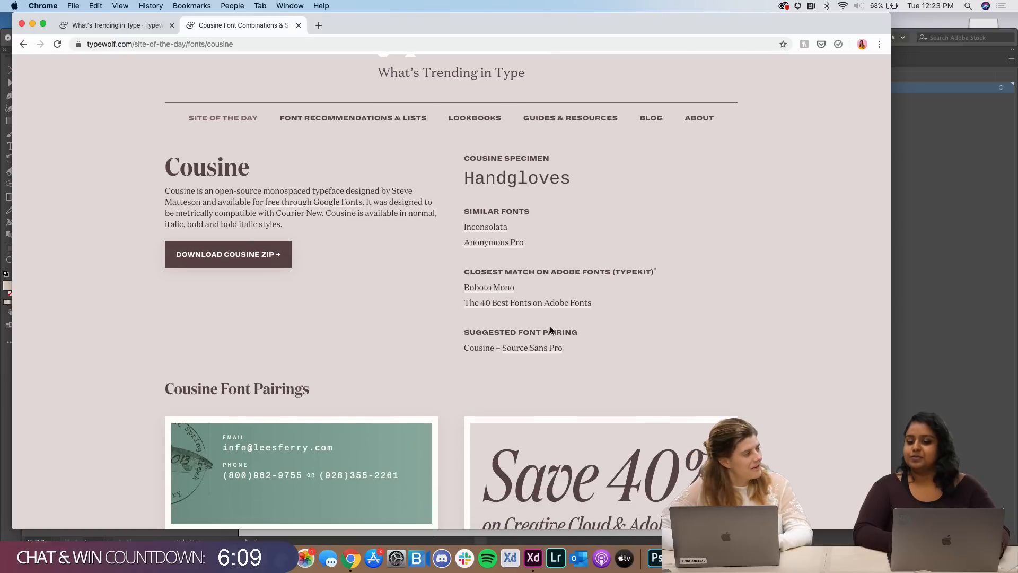
pyautogui.scroll(3, 498, 384)
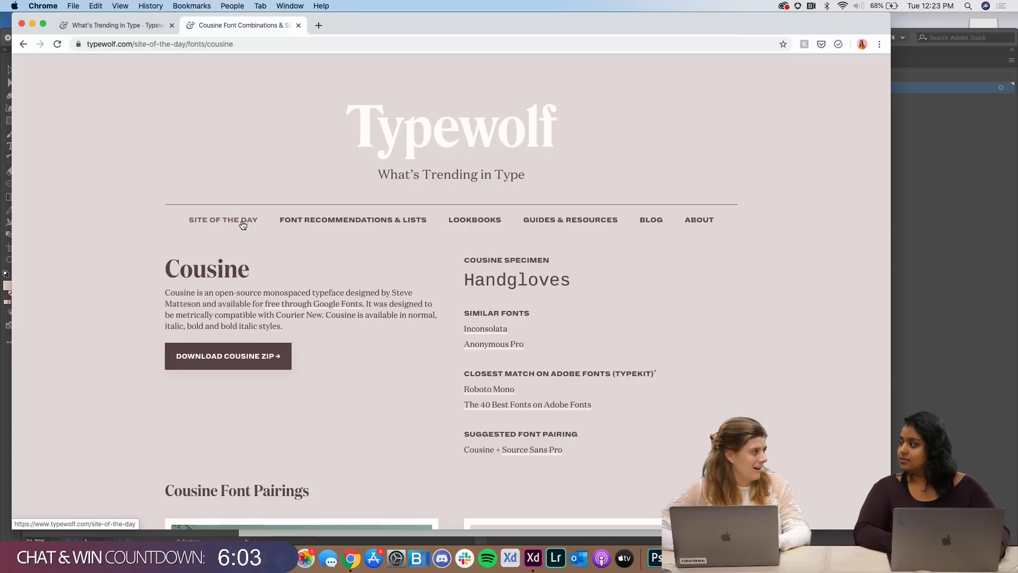
# - Browse Typewolf's Site of the Day page, open Font Recommendations & Lists, and examine the Favorites Lists
pyautogui.scroll(-3, 403, 265)
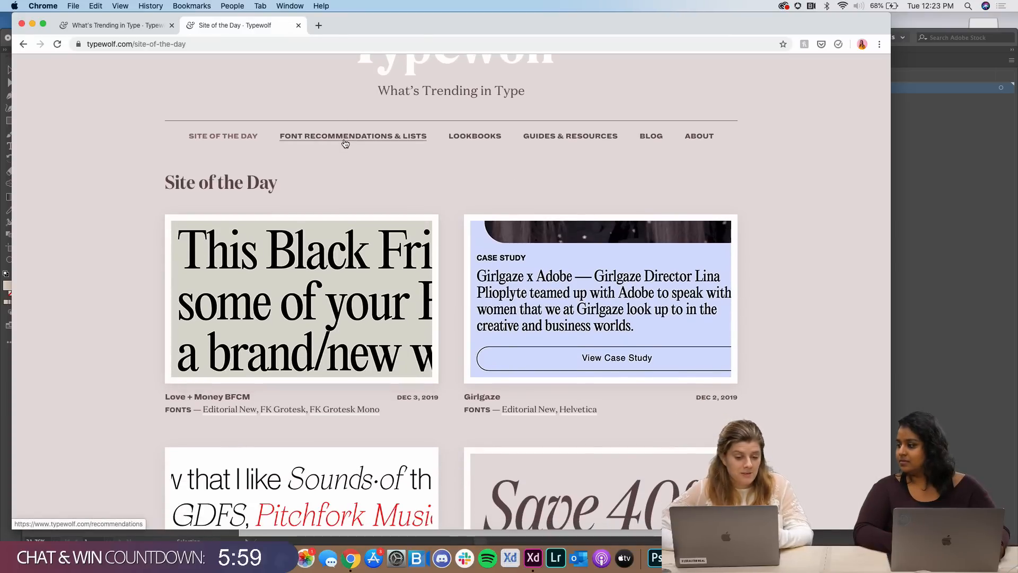
pyautogui.click(346, 139)
pyautogui.scroll(-7, 508, 284)
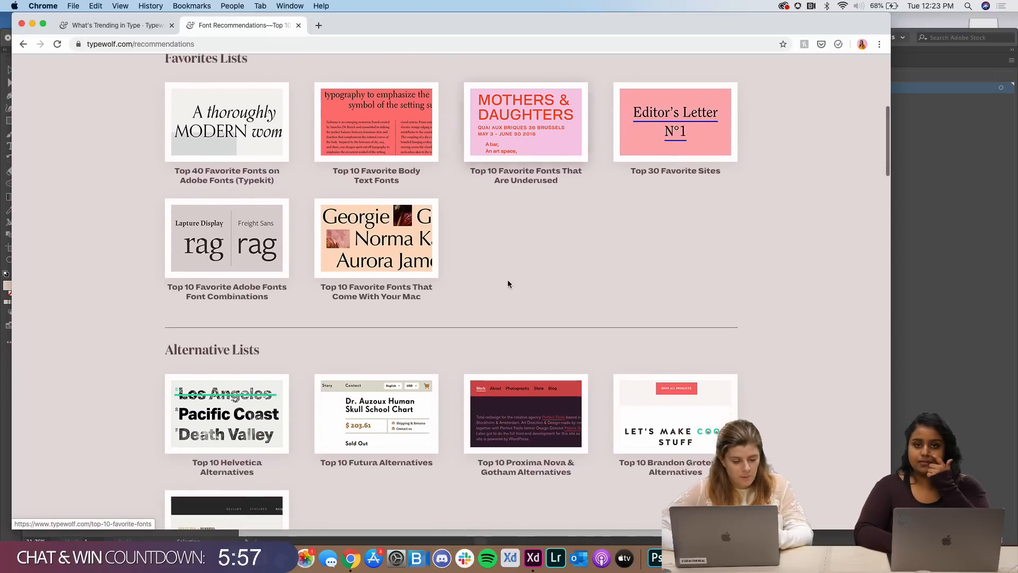
pyautogui.scroll(2, 507, 284)
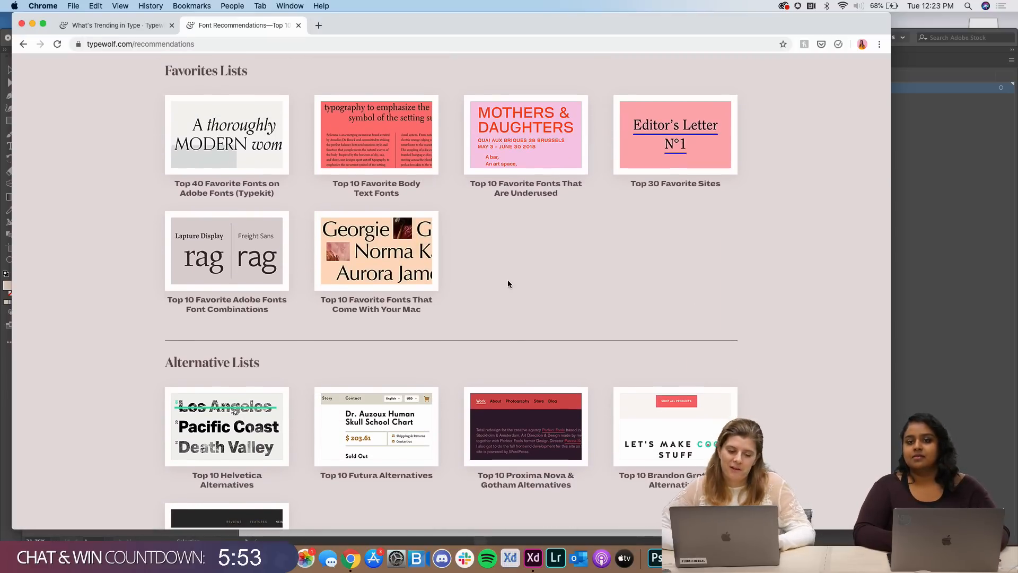
pyautogui.scroll(6, 492, 271)
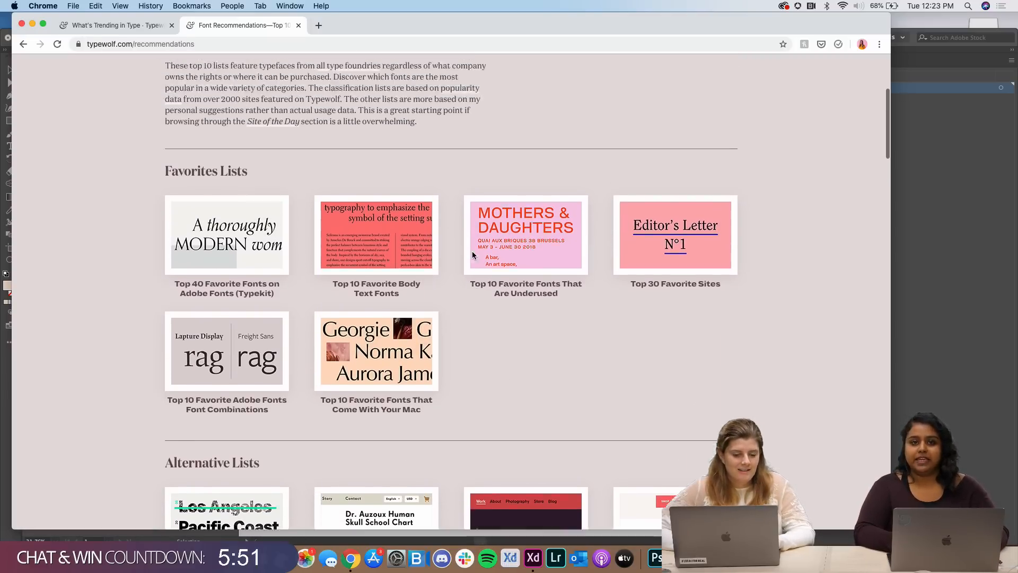
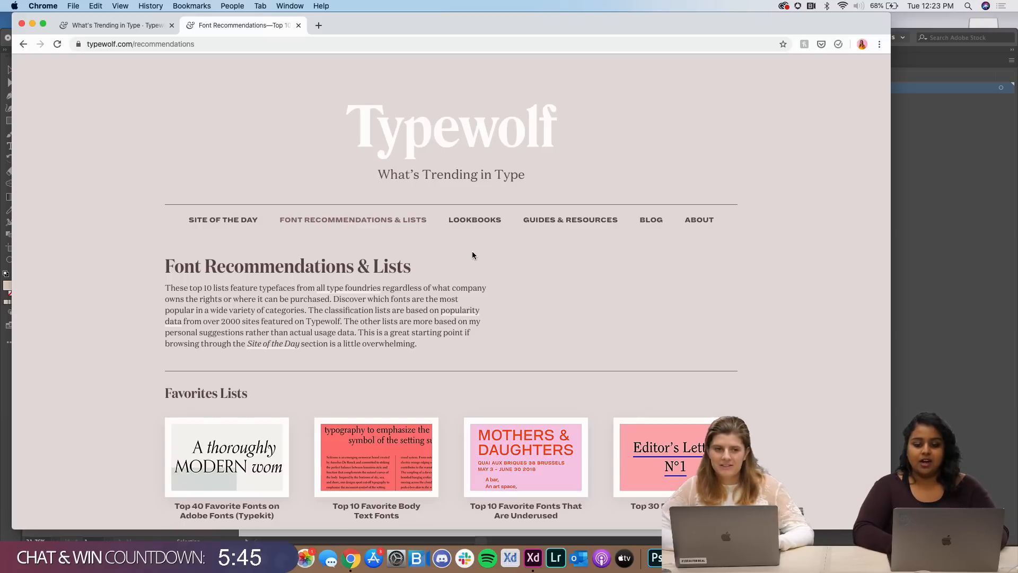
# - Return to XD, copy the Salmon card's "feeds 2 people" text onto the Leeks card, and change the copy to "feeds 1 person"
pyautogui.hotkey('ctrl', 'Right')
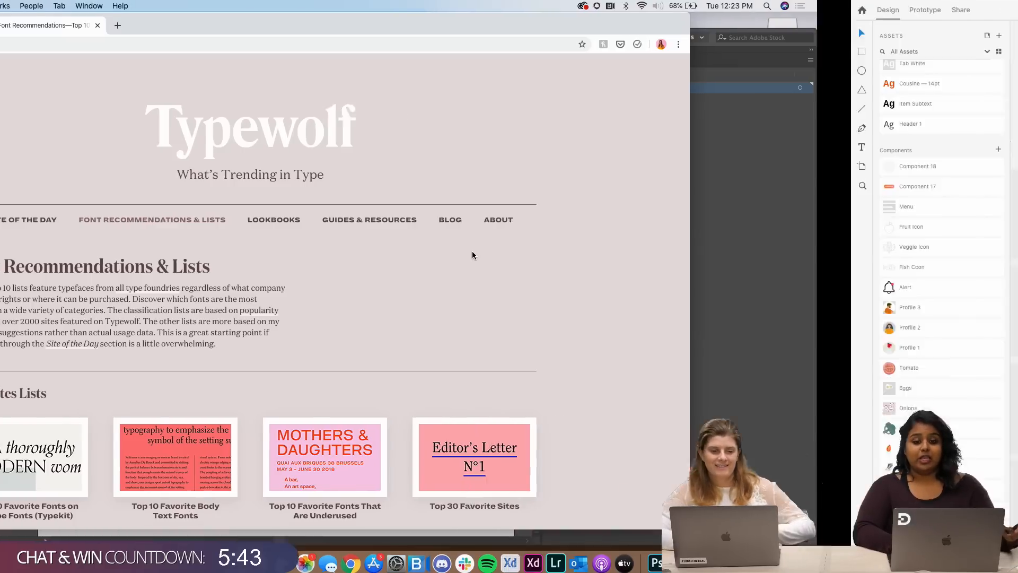
pyautogui.hscroll(5, 552, 311)
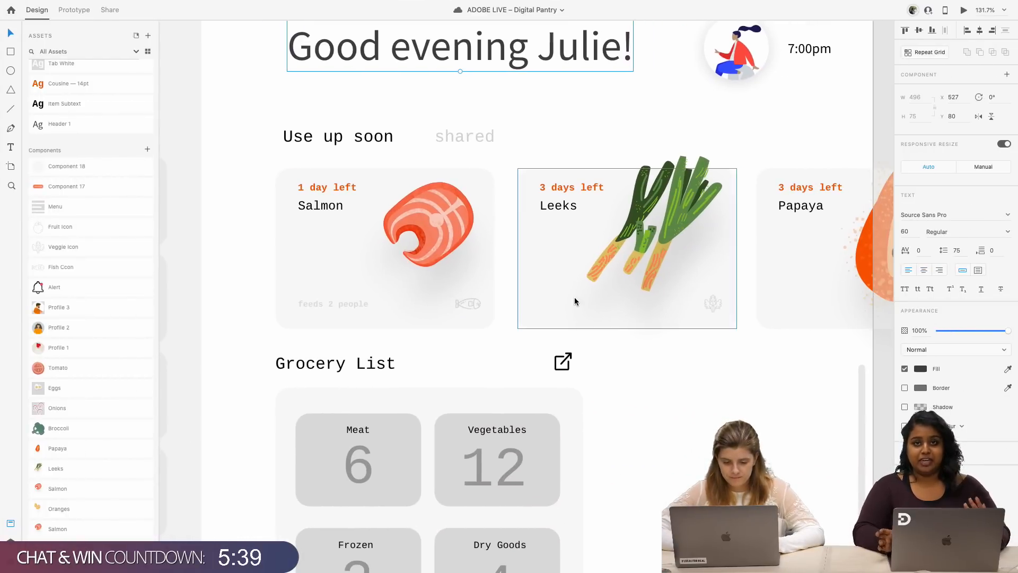
pyautogui.doubleClick(356, 304)
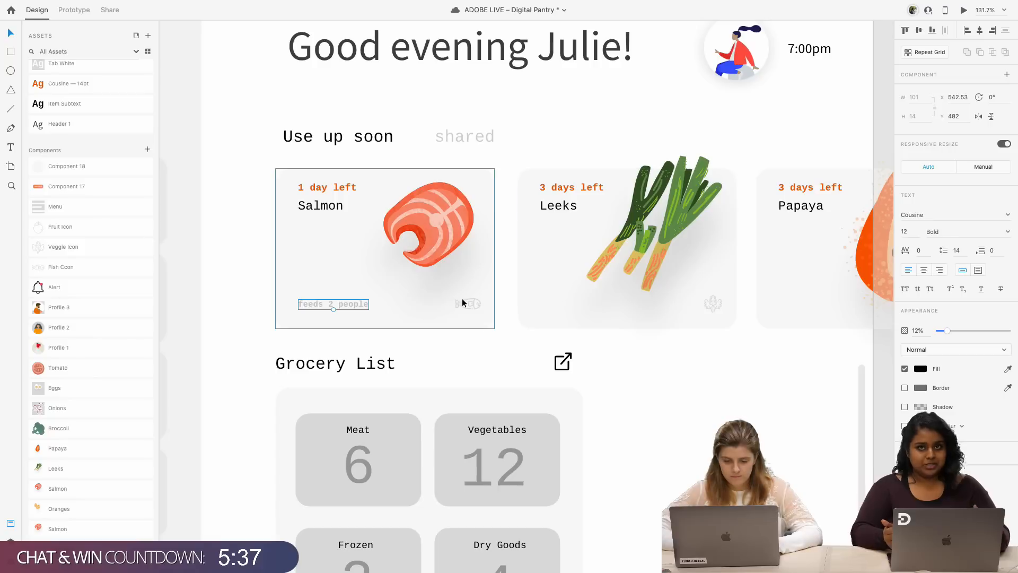
pyautogui.moveTo(349, 308); pyautogui.dragTo(585, 313)
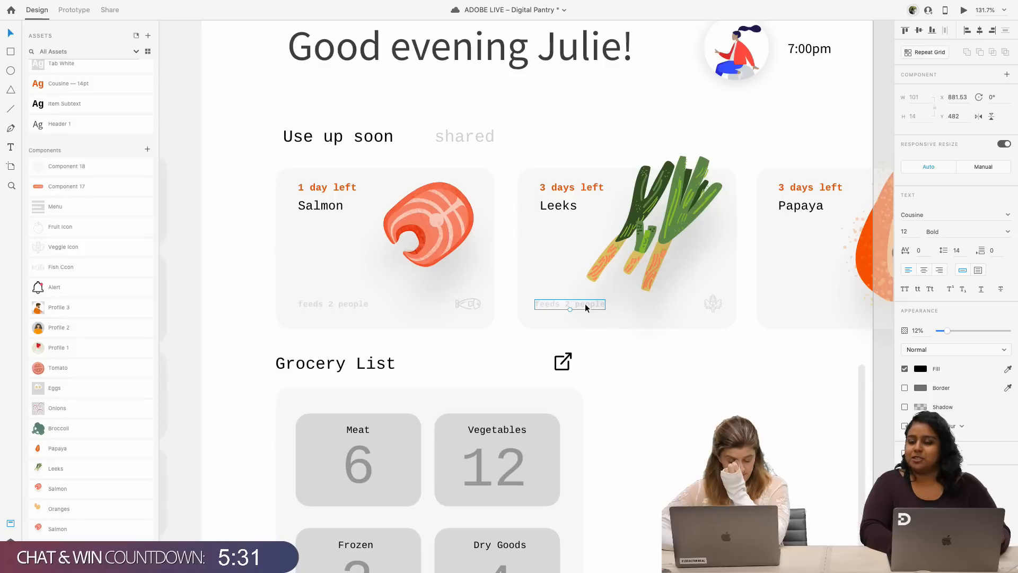
pyautogui.doubleClick(585, 307)
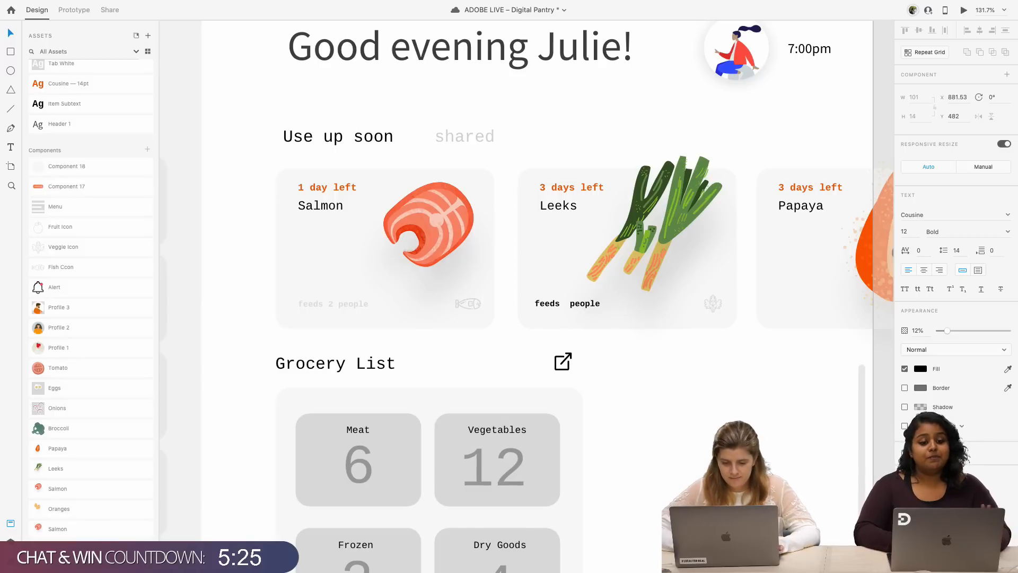
pyautogui.write('person')
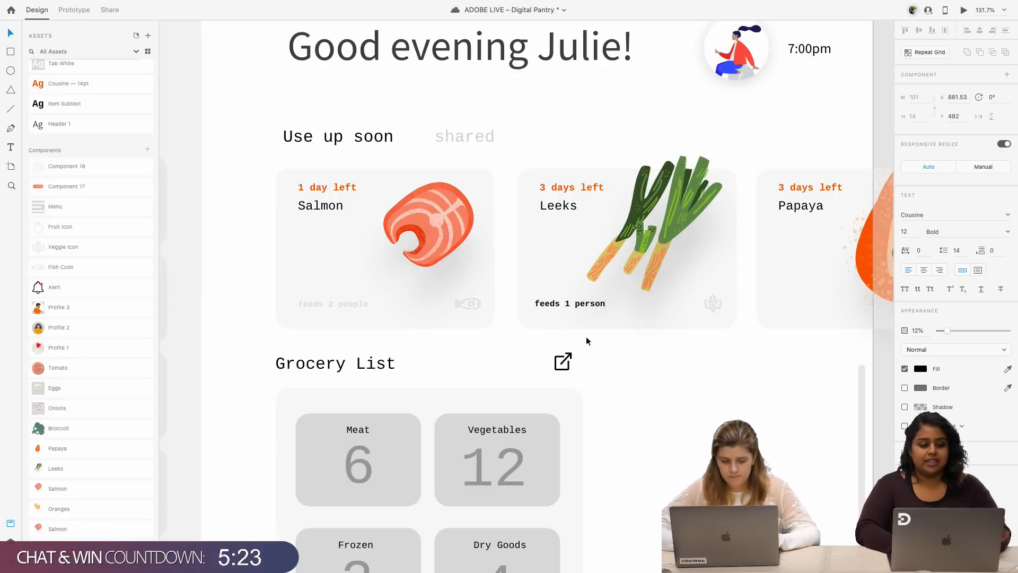
pyautogui.press('Escape')
# - Shorten the serving text on the Salmon card to "feeds 2"
pyautogui.click(341, 303)
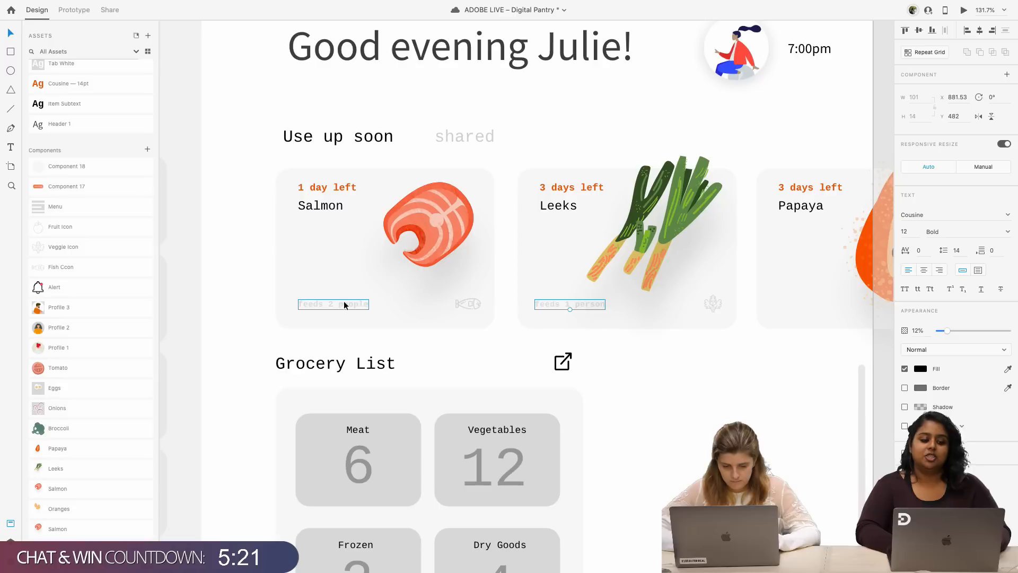
pyautogui.doubleClick(336, 303)
pyautogui.click(336, 304)
pyautogui.doubleClick(339, 304)
pyautogui.press('BackSpace')
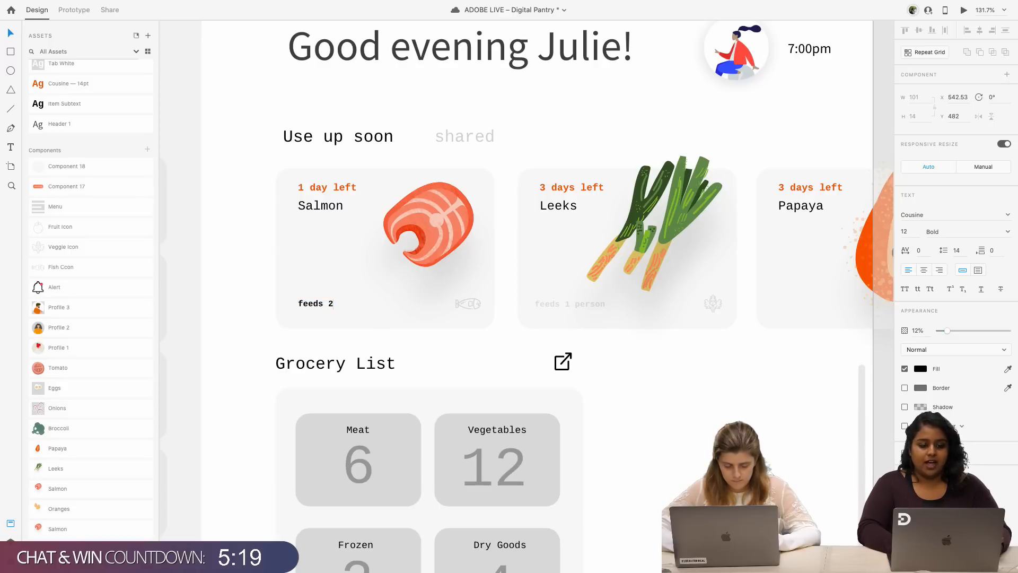
# - Shorten the serving text on the Leeks card to "feeds 1"
pyautogui.doubleClick(578, 305)
pyautogui.click(575, 305)
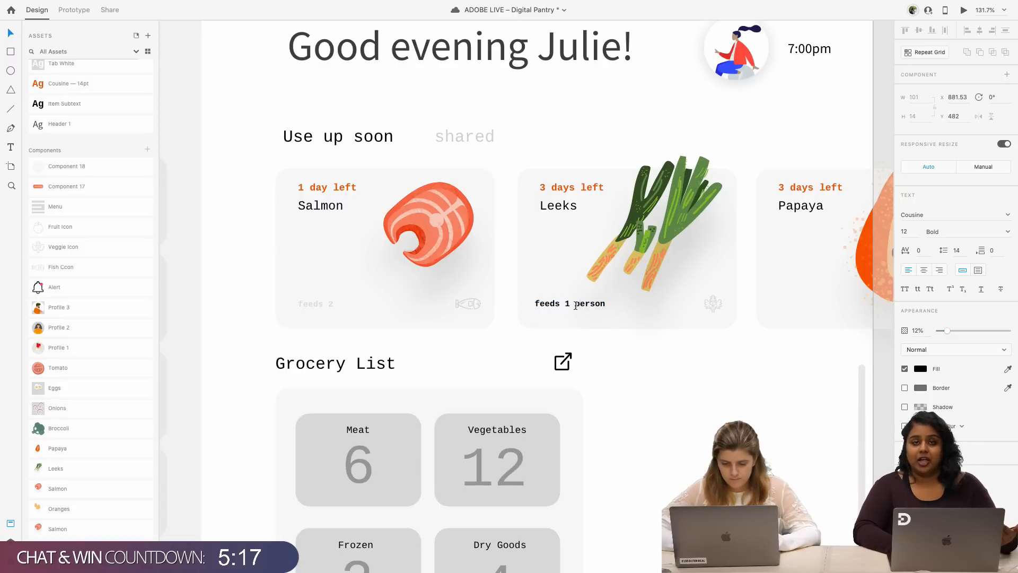
pyautogui.press('BackSpace')
pyautogui.press('Escape')
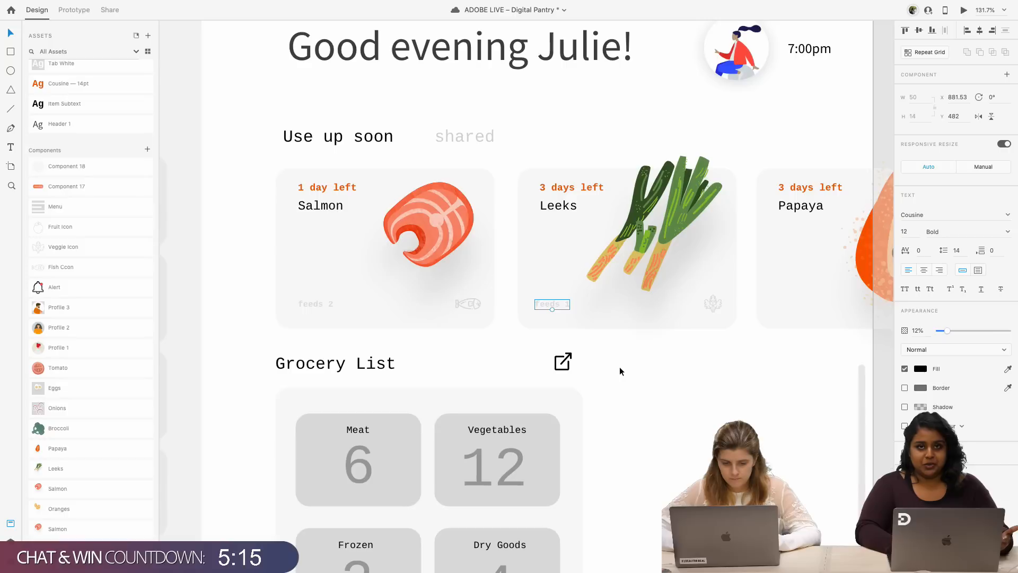
# - Copy the Leeks card's "feeds 1" text onto the Papaya card, placing it in line with the Papaya name
pyautogui.hscroll(3, 619, 366)
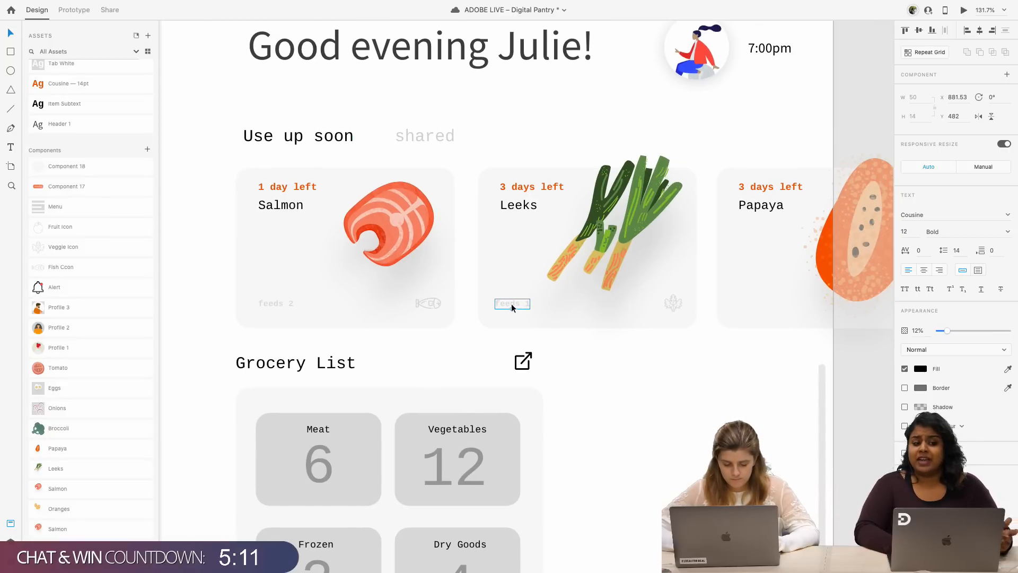
pyautogui.hscroll(5, 748, 299)
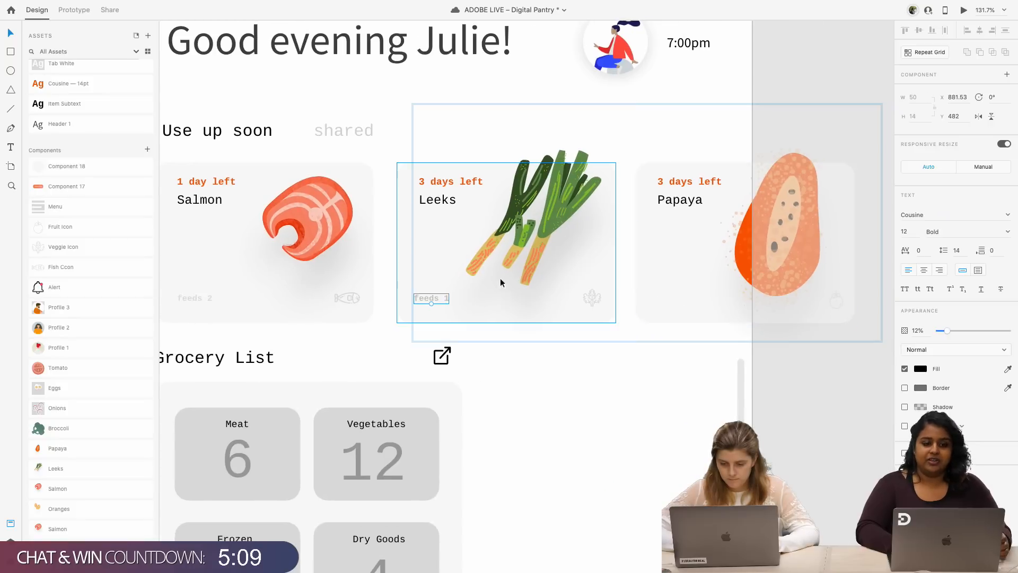
pyautogui.moveTo(431, 298); pyautogui.dragTo(679, 312)
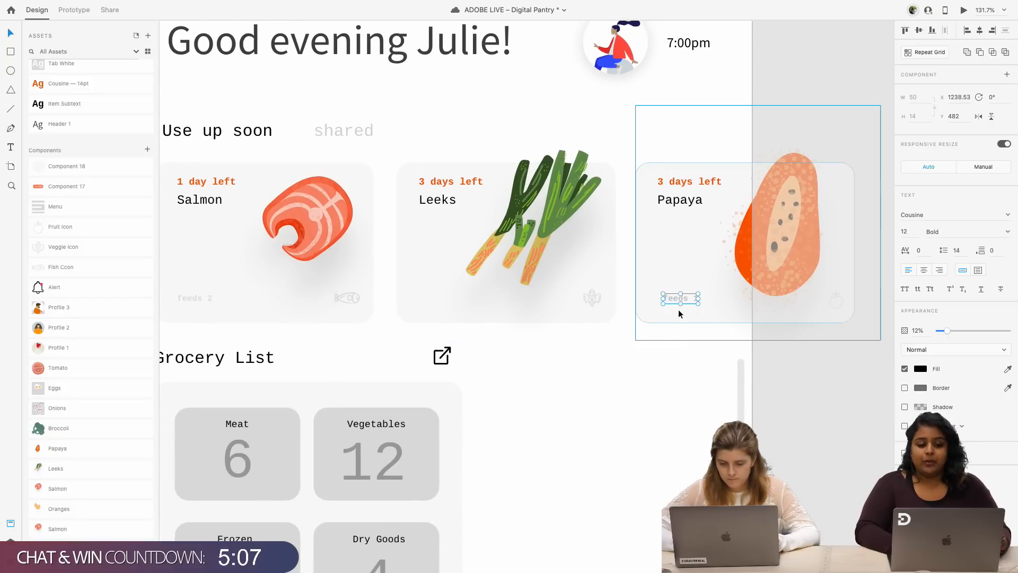
pyautogui.press('super+z')
pyautogui.doubleClick(654, 307)
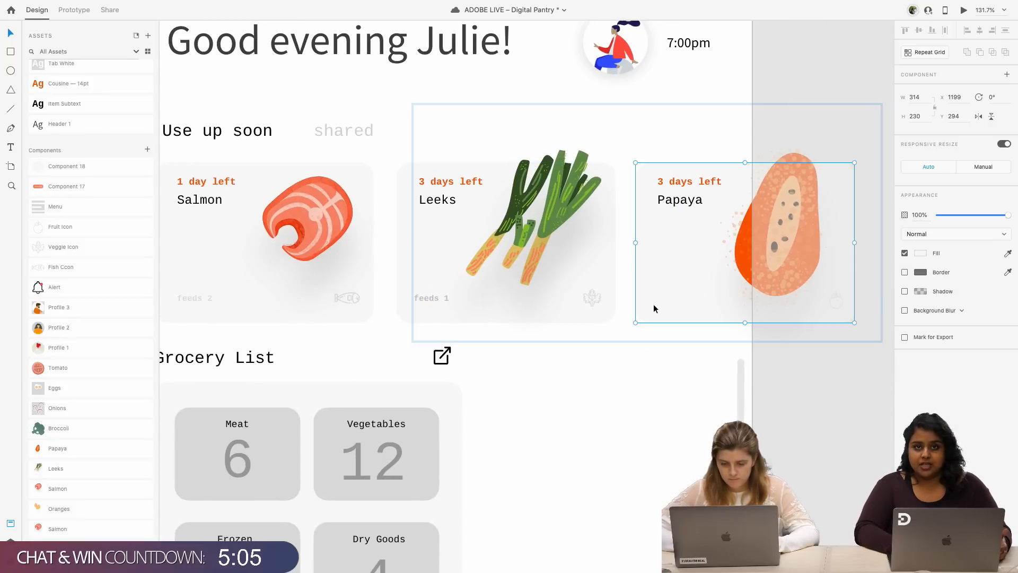
pyautogui.press('super+v')
pyautogui.moveTo(430, 298); pyautogui.dragTo(672, 301)
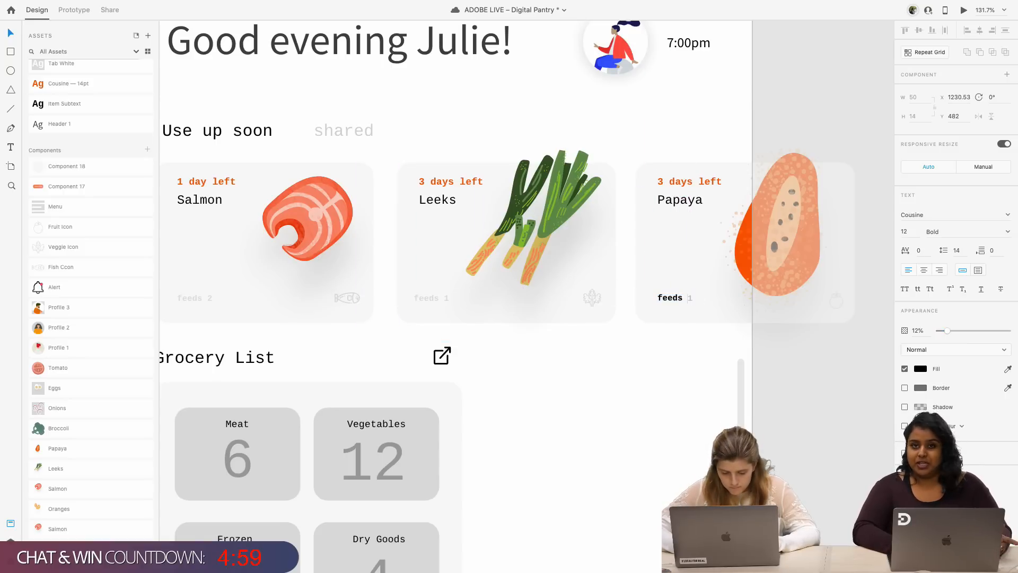
pyautogui.hscroll(3, 690, 341)
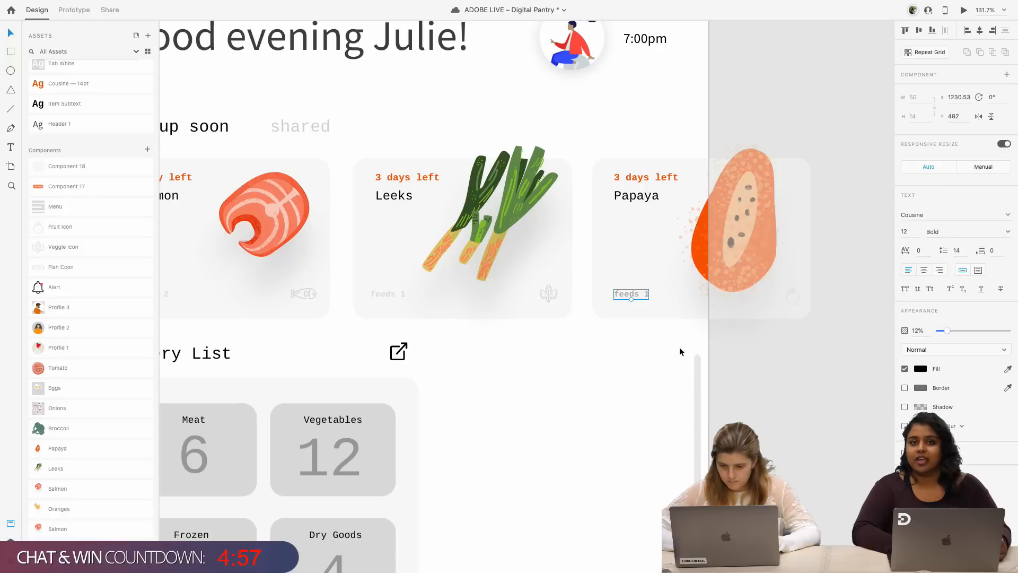
pyautogui.click(679, 352)
# - Apply the yellow D-2 color asset to the "3 days left" text on the Leeks card
pyautogui.scroll(-5, 680, 347)
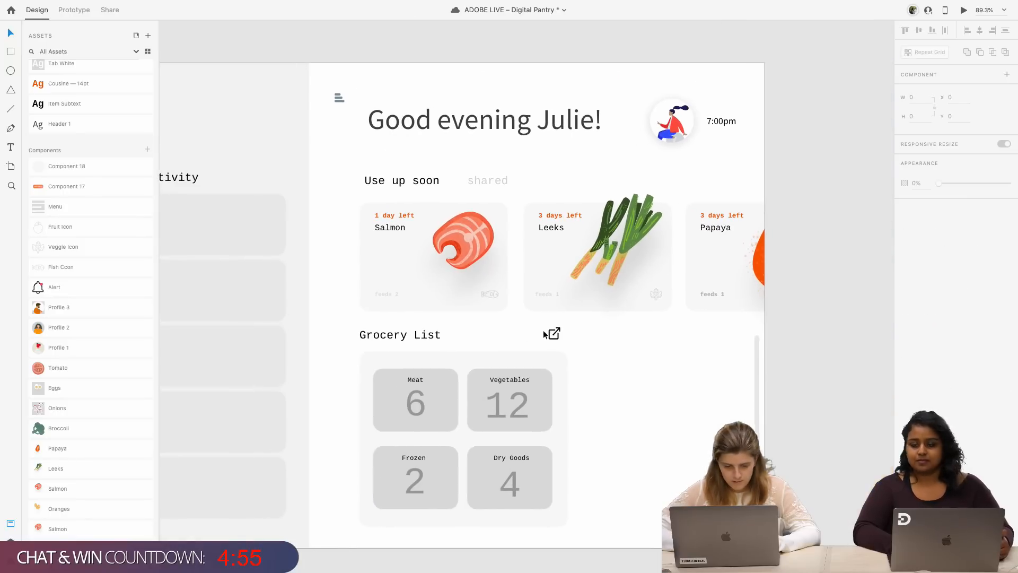
pyautogui.scroll(10, 403, 218)
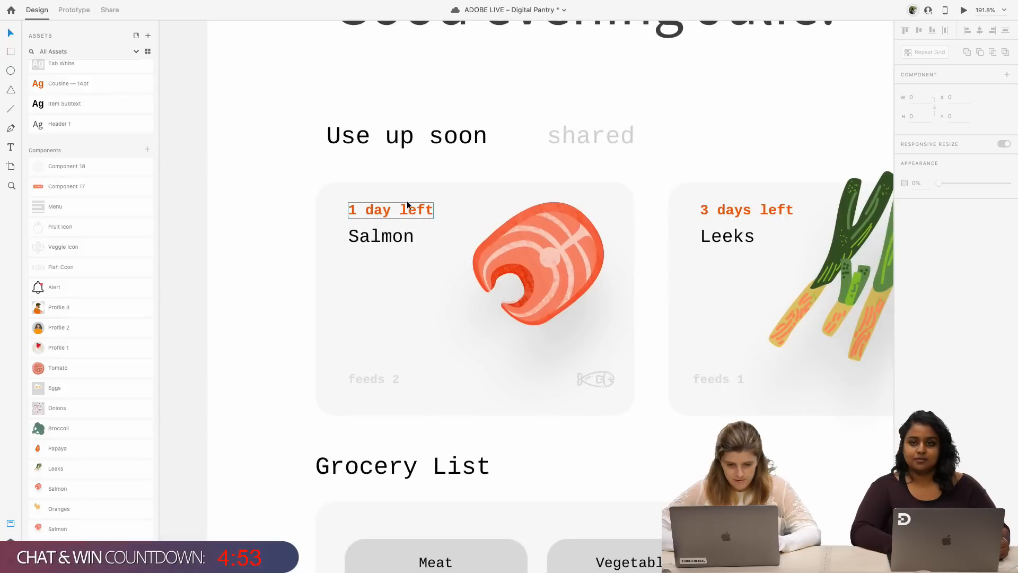
pyautogui.doubleClick(413, 211)
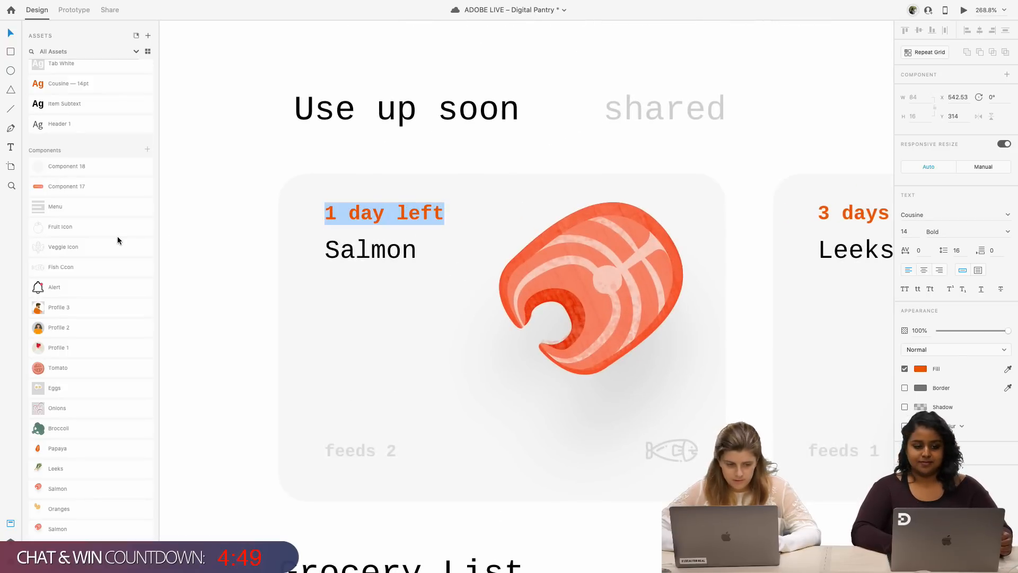
pyautogui.scroll(5, 117, 238)
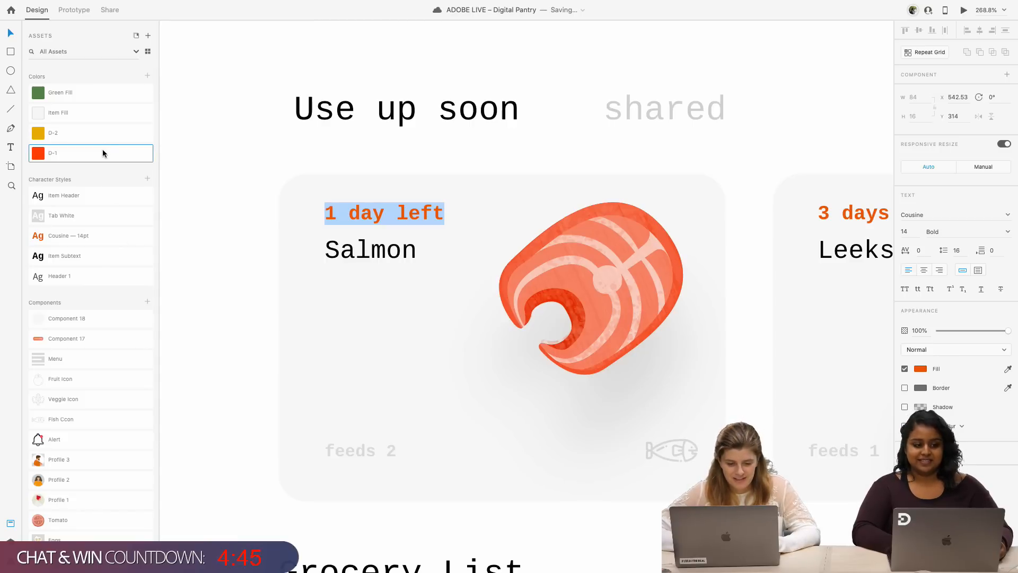
pyautogui.press('Escape')
pyautogui.hscroll(8, 428, 309)
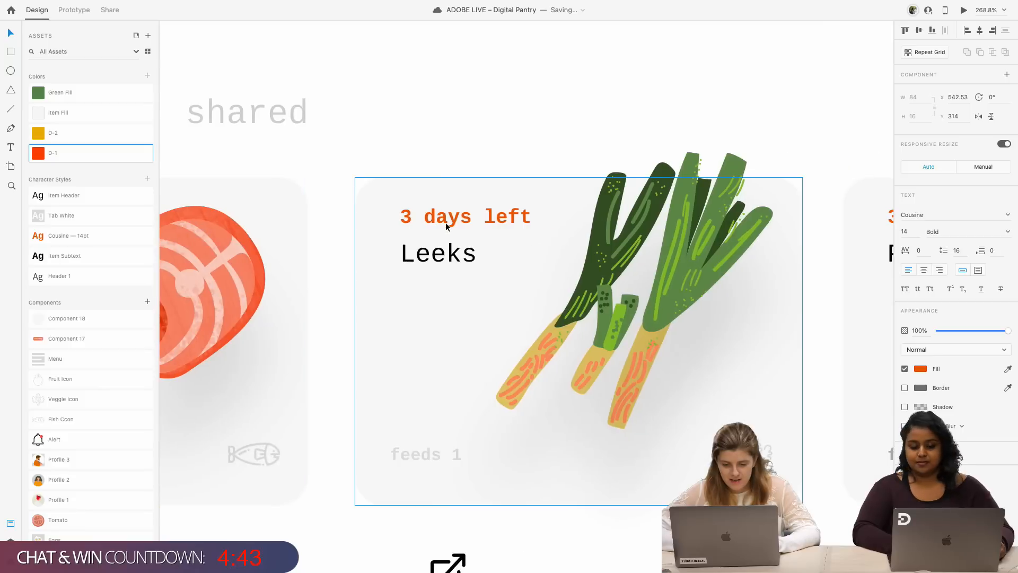
pyautogui.click(445, 214)
pyautogui.click(112, 143)
pyautogui.scroll(-6, 448, 257)
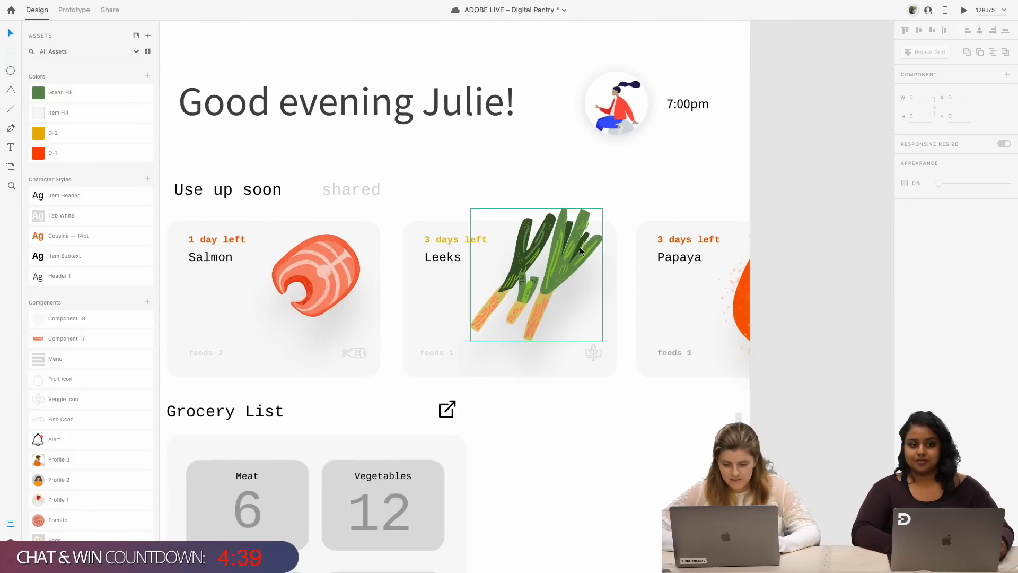
# - Apply the yellow D-2 color asset to the Papaya card's "3 days left" text and save the document
pyautogui.click(687, 240)
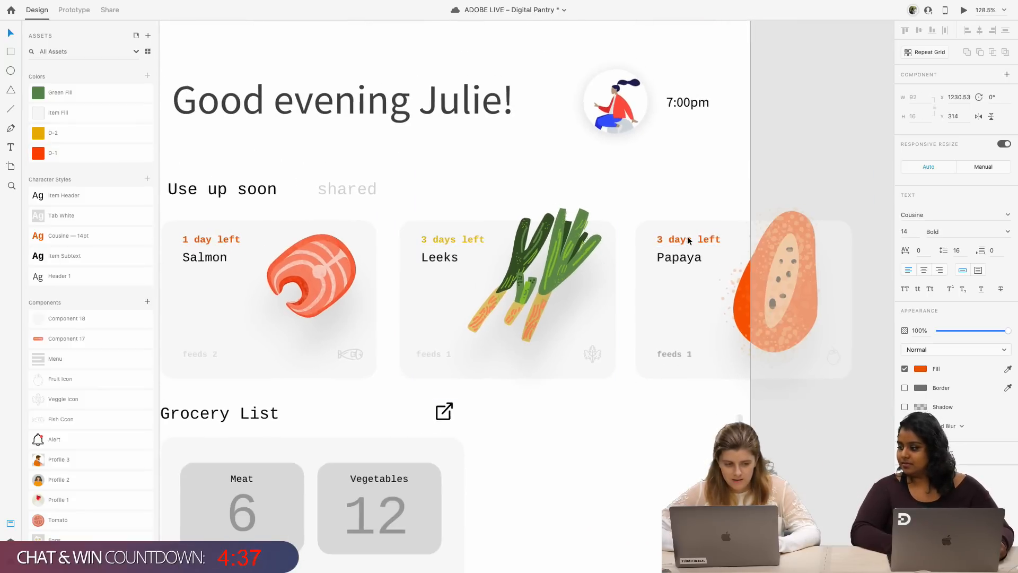
pyautogui.scroll(5, 688, 240)
pyautogui.click(81, 136)
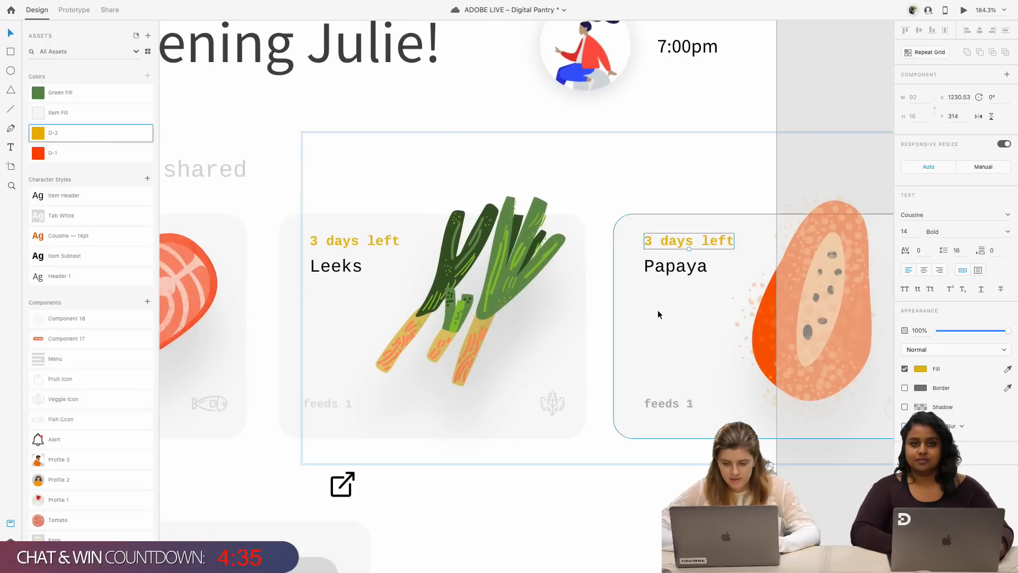
pyautogui.press('Escape')
pyautogui.scroll(-6, 648, 209)
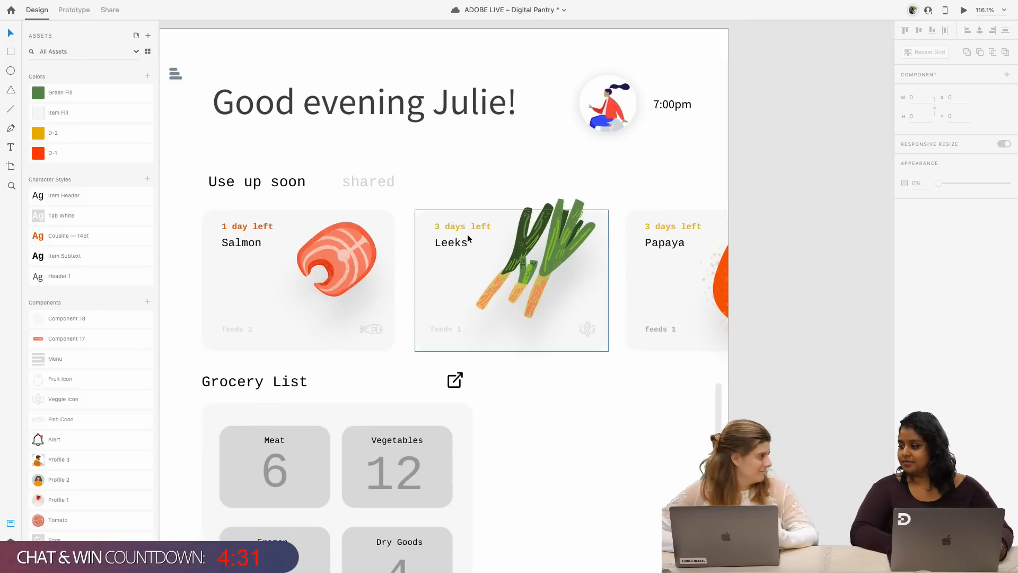
pyautogui.press('super+s')
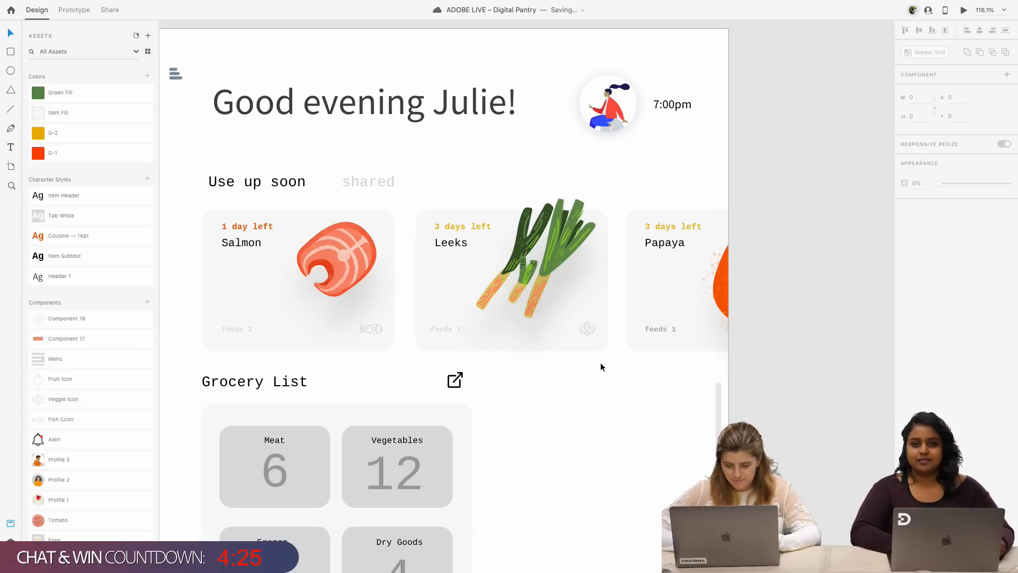
pyautogui.scroll(-3, 601, 363)
pyautogui.click(467, 236)
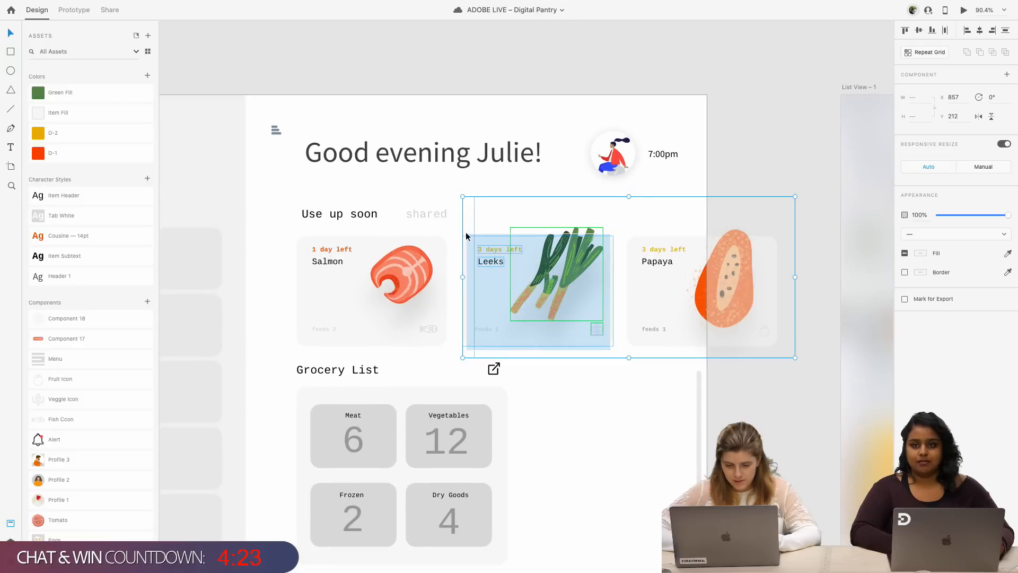
pyautogui.moveTo(467, 235); pyautogui.dragTo(465, 229)
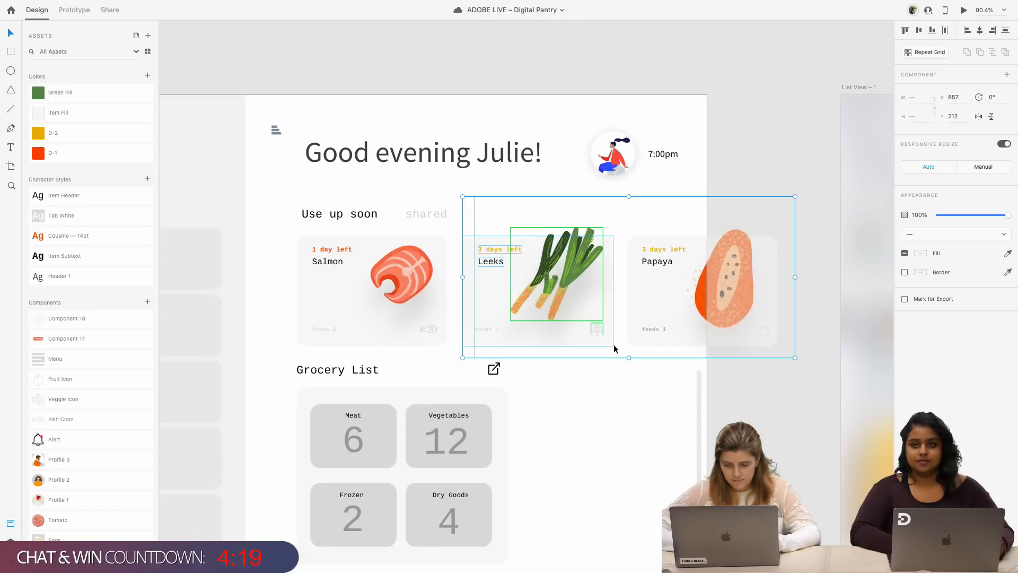
pyautogui.click(651, 329)
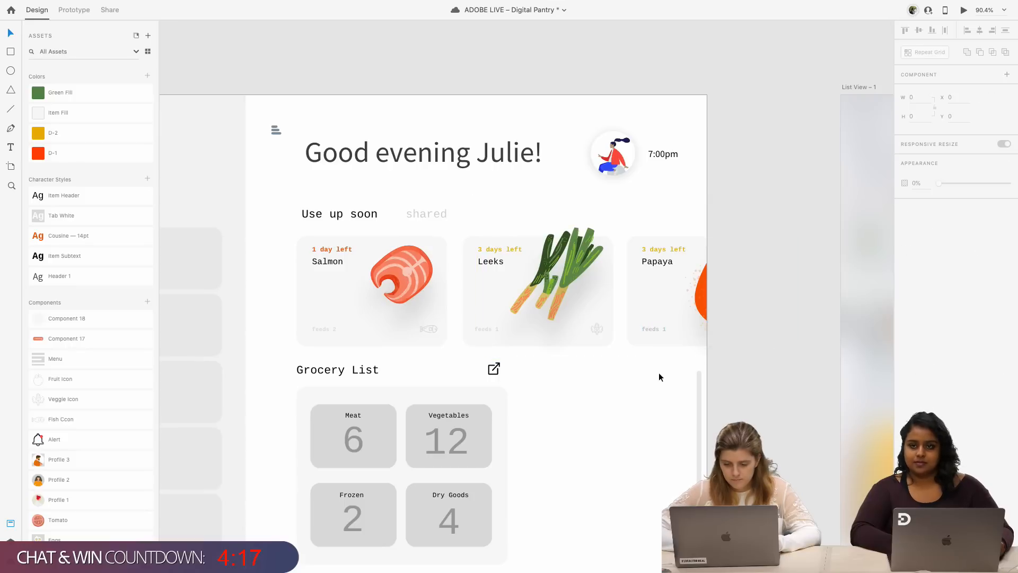
pyautogui.click(641, 322)
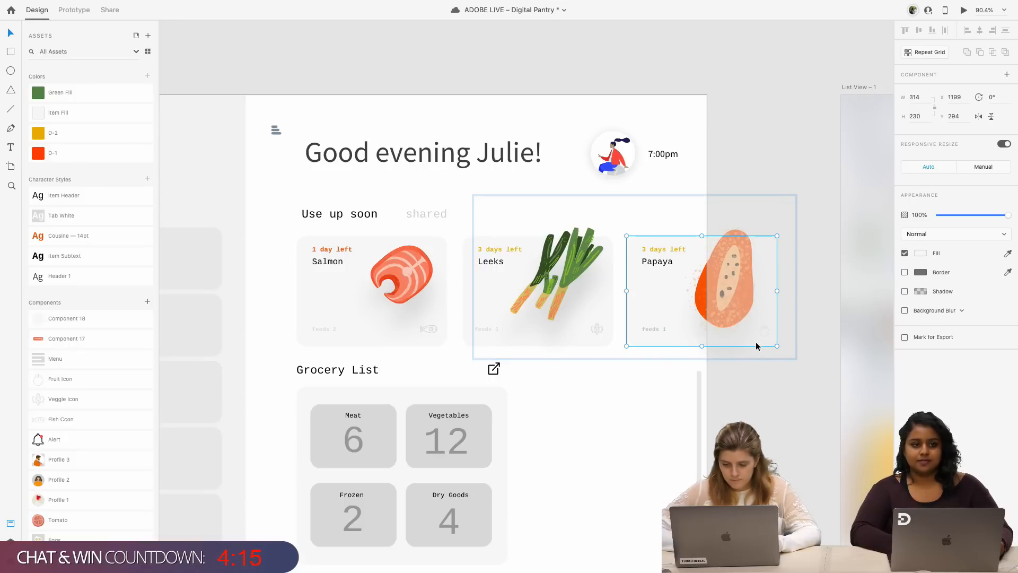
pyautogui.click(636, 435)
# - Group the Salmon card's background, illustration, name, expiry text, serving text and fish icon, with the layer list shown
pyautogui.scroll(-5, 634, 437)
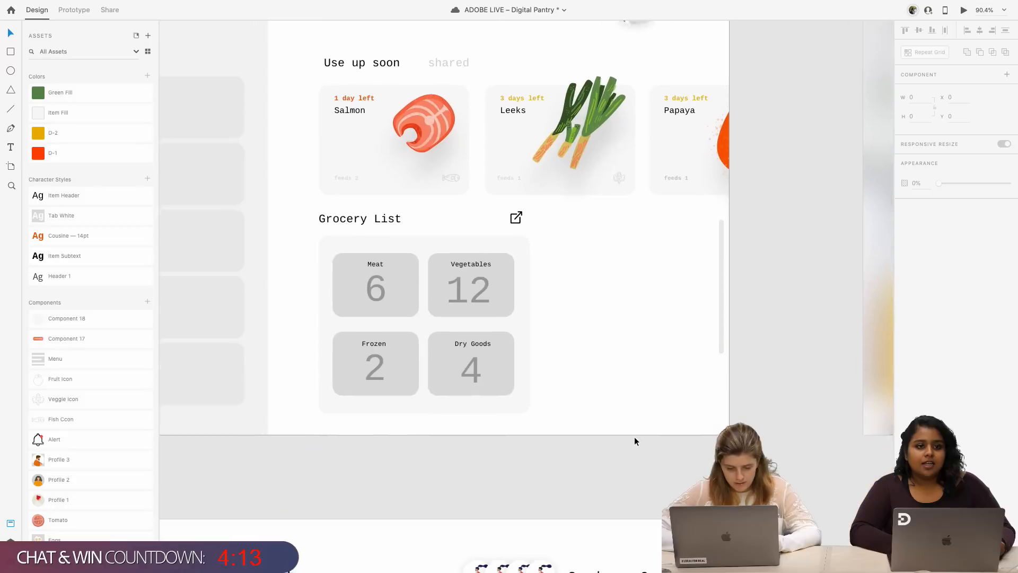
pyautogui.scroll(-1, 634, 436)
pyautogui.scroll(2, 634, 437)
pyautogui.scroll(1, 635, 437)
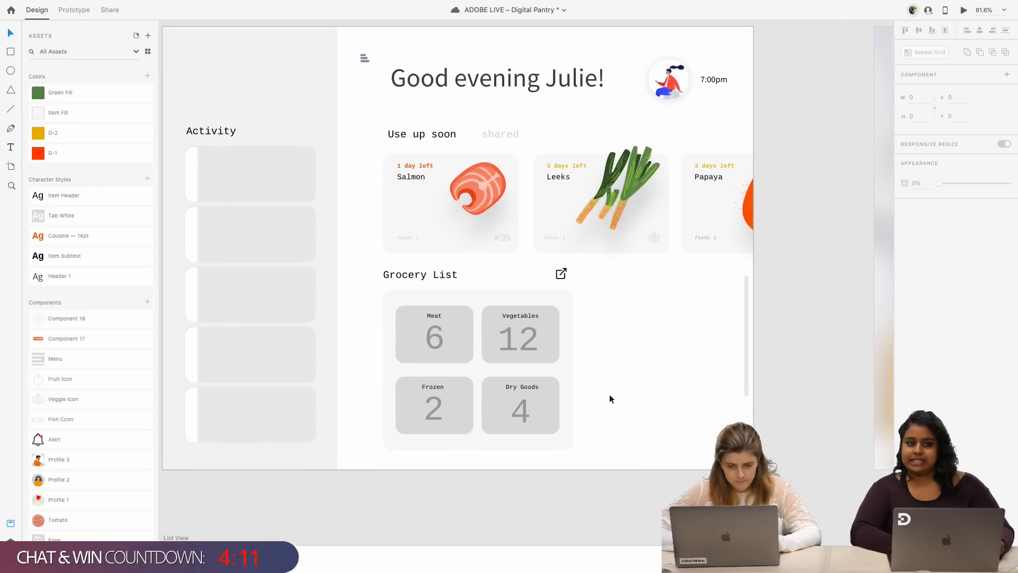
pyautogui.scroll(5, 555, 292)
pyautogui.scroll(3, 554, 291)
pyautogui.click(505, 239)
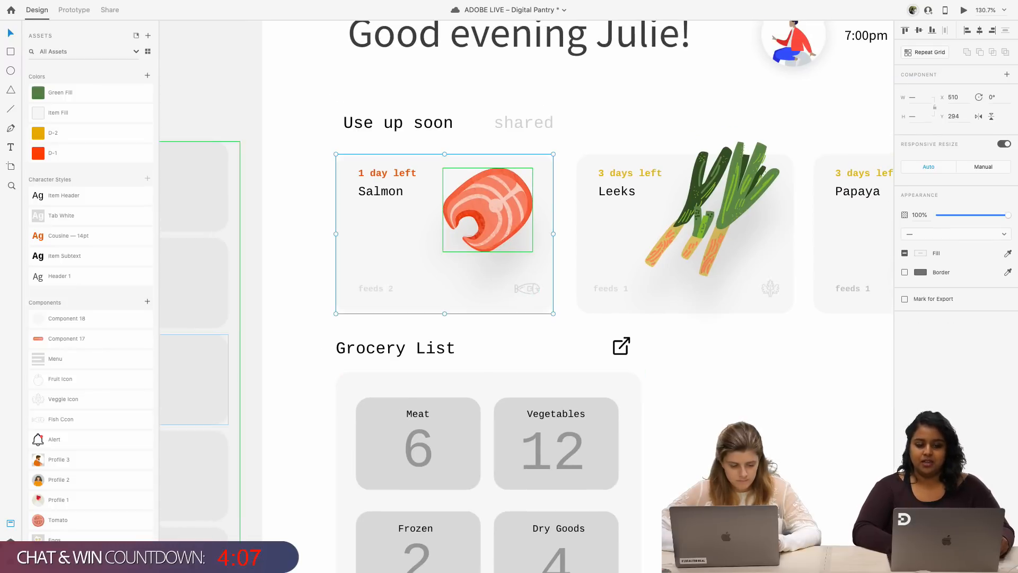
pyautogui.press('super+y')
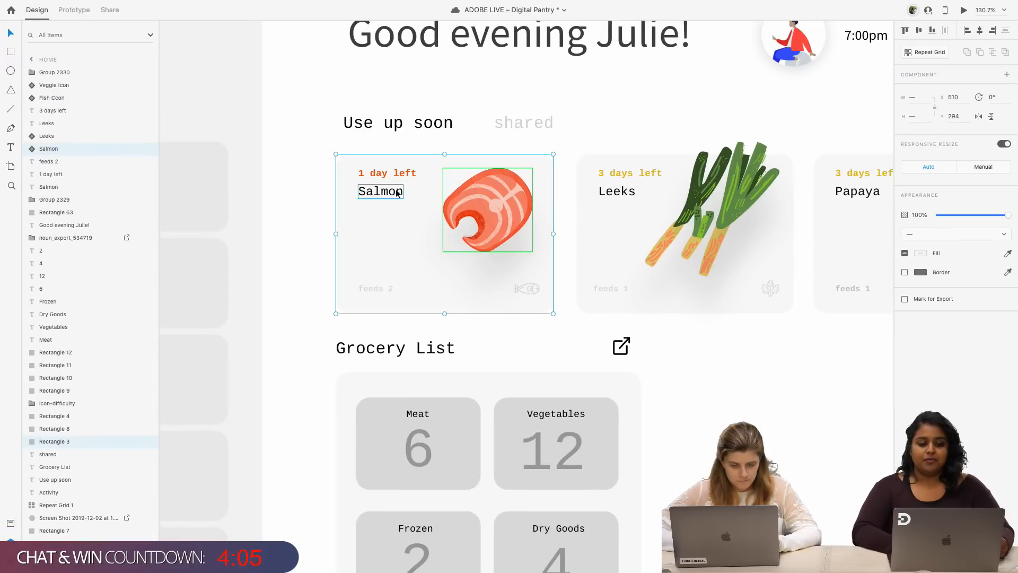
pyautogui.doubleClick(396, 193)
pyautogui.keyDown('shift'); pyautogui.click(397, 175); pyautogui.keyUp('shift')
pyautogui.keyDown('shift'); pyautogui.click(465, 202); pyautogui.keyUp('shift')
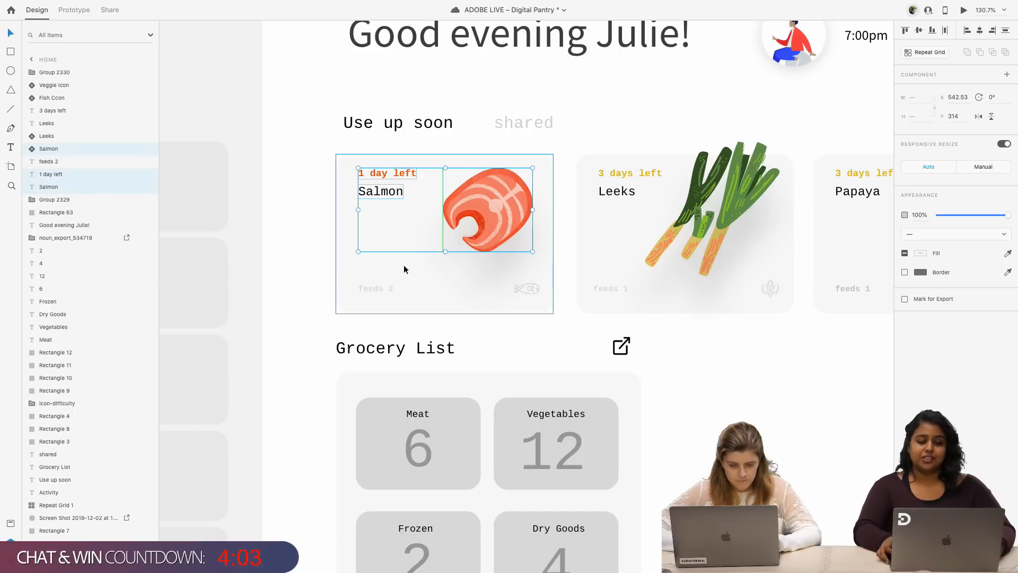
pyautogui.keyDown('shift'); pyautogui.click(378, 291); pyautogui.keyUp('shift')
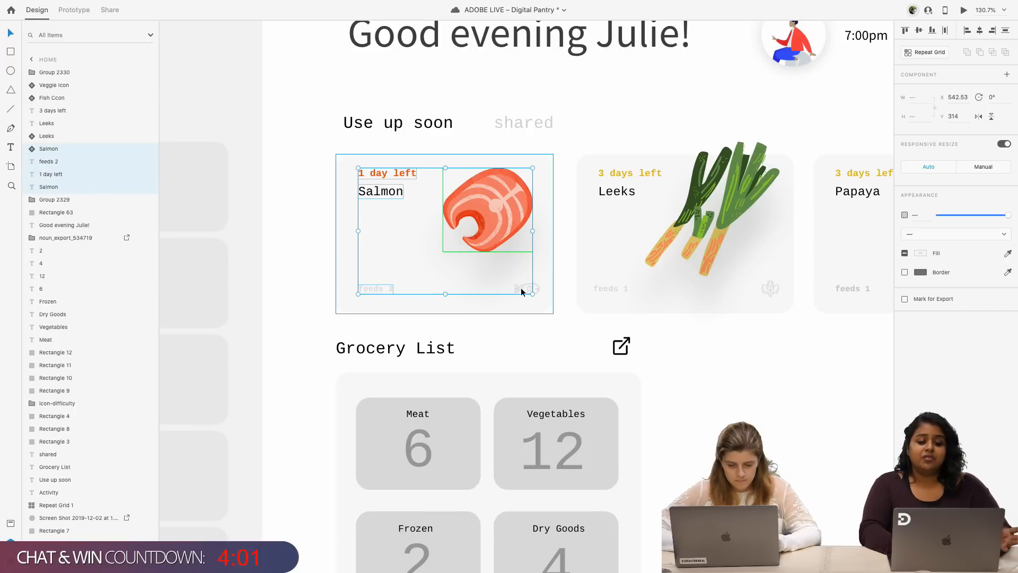
pyautogui.keyDown('shift'); pyautogui.click(522, 291); pyautogui.keyUp('shift')
pyautogui.keyDown('shift'); pyautogui.click(521, 300); pyautogui.keyUp('shift')
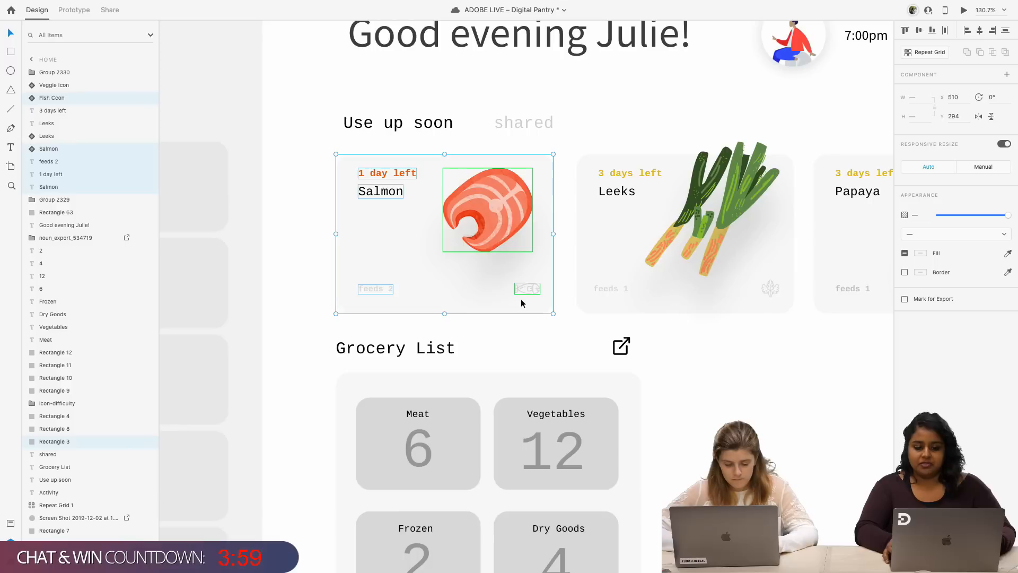
# - Group the Leeks card's background, illustration, name, expiry text, "feeds 1" text and veggie icon
pyautogui.hscroll(3, 547, 302)
pyautogui.doubleClick(536, 295)
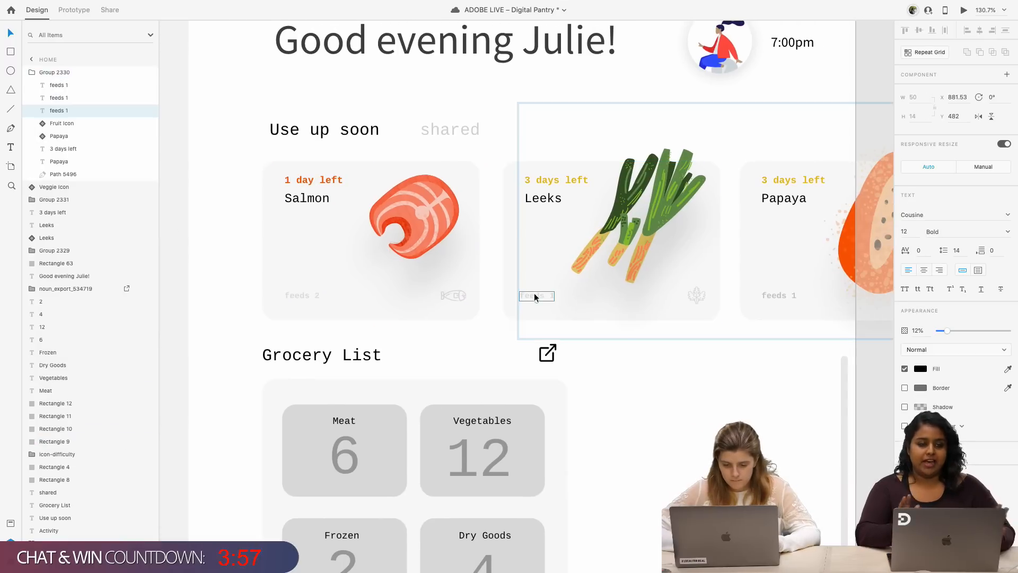
pyautogui.keyDown('shift'); pyautogui.click(583, 315); pyautogui.keyUp('shift')
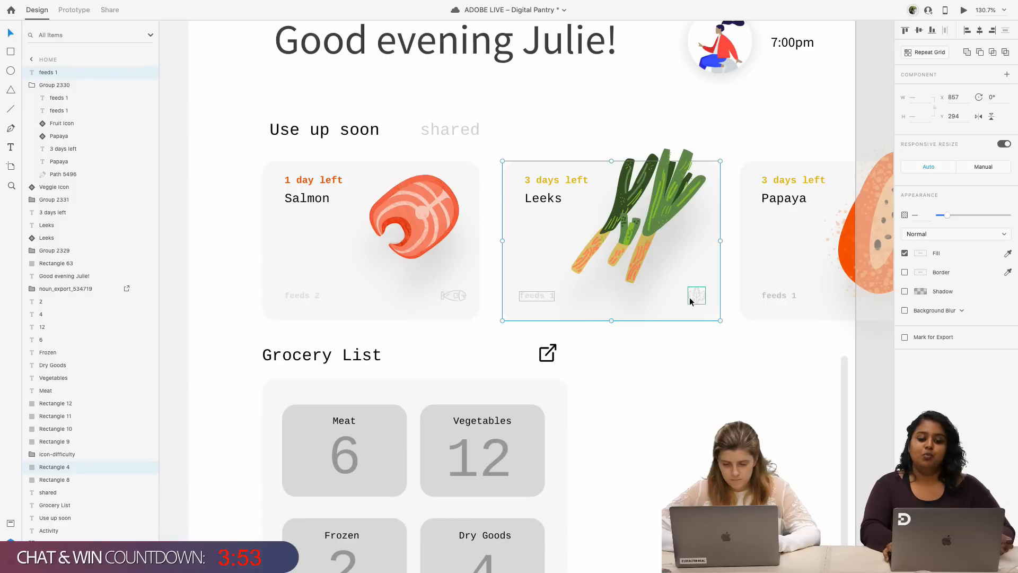
pyautogui.keyDown('shift'); pyautogui.click(692, 298); pyautogui.keyUp('shift')
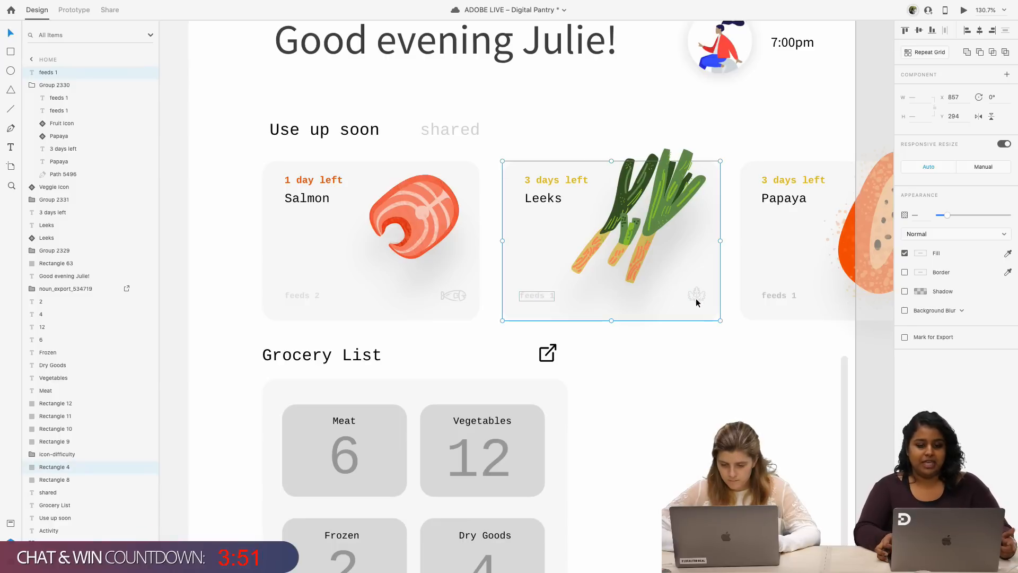
pyautogui.click(702, 312)
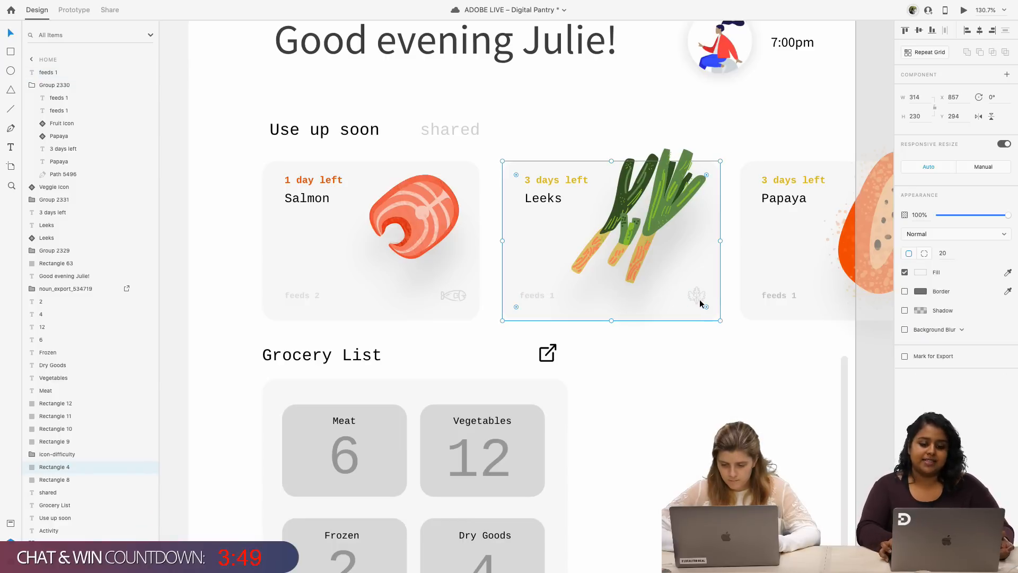
pyautogui.keyDown('shift'); pyautogui.click(699, 298); pyautogui.keyUp('shift')
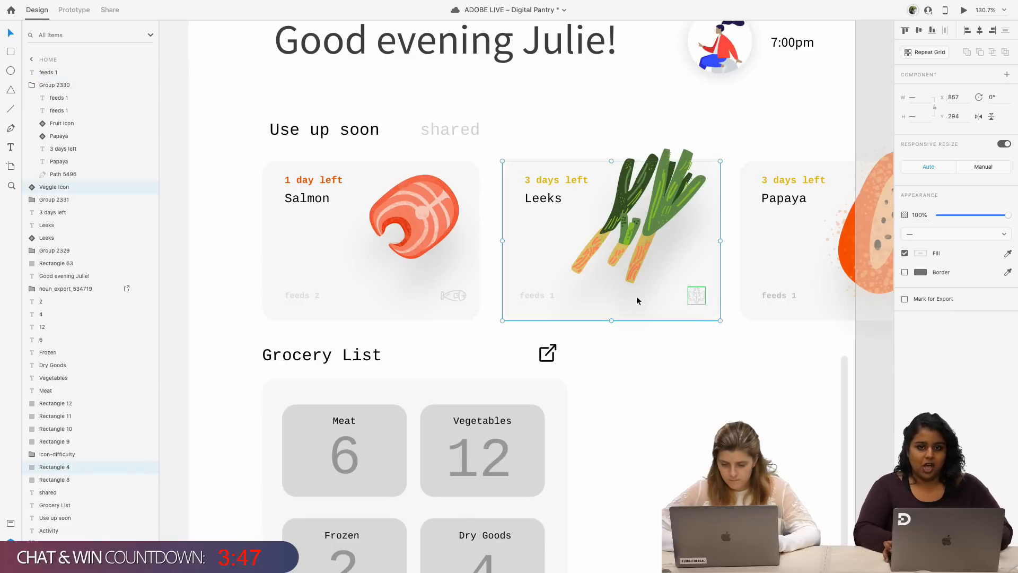
pyautogui.keyDown('shift'); pyautogui.click(544, 296); pyautogui.keyUp('shift')
pyautogui.keyDown('shift'); pyautogui.click(599, 241); pyautogui.keyUp('shift')
pyautogui.keyDown('shift'); pyautogui.click(545, 199); pyautogui.keyUp('shift')
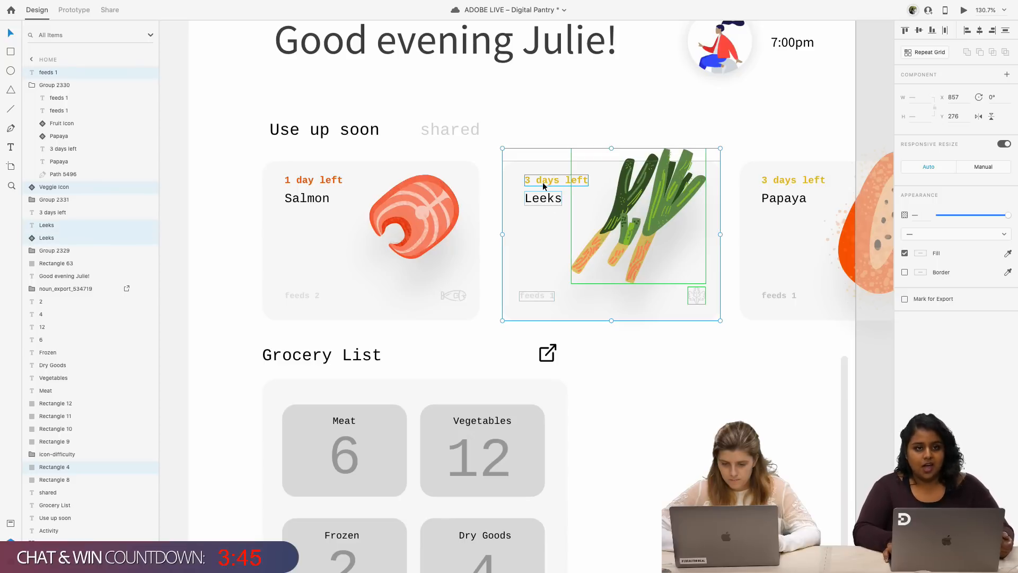
pyautogui.keyDown('shift'); pyautogui.click(542, 183); pyautogui.keyUp('shift')
pyautogui.press('super+g')
pyautogui.hscroll(5, 542, 178)
pyautogui.click(584, 234)
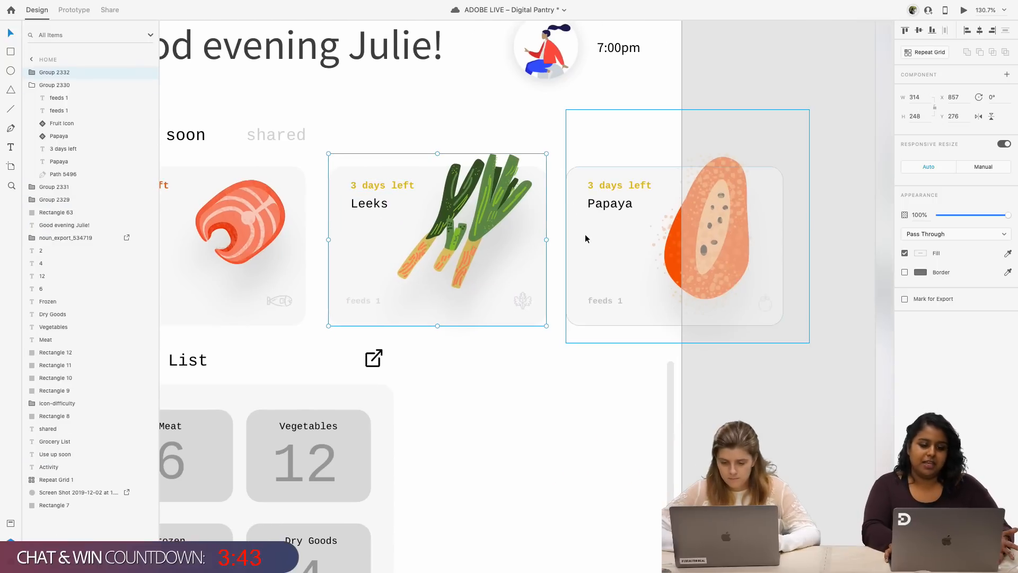
pyautogui.moveTo(586, 234); pyautogui.dragTo(586, 223)
pyautogui.press('super+z')
pyautogui.click(545, 395)
# - Move the round profile illustration from beside the time to the sidebar, above the Activity heading
pyautogui.scroll(-2, 545, 395)
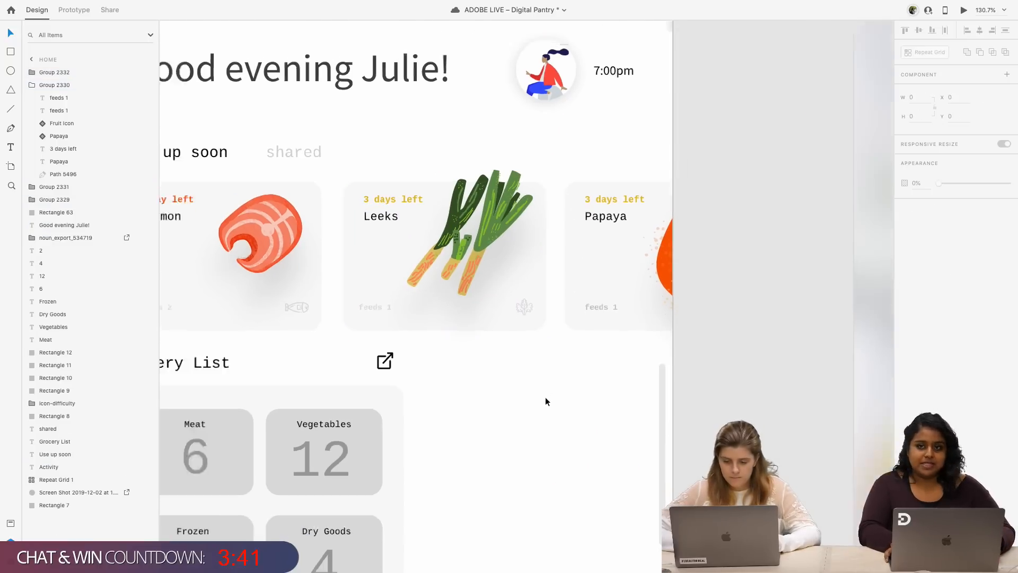
pyautogui.scroll(-5, 593, 357)
pyautogui.hscroll(-5, 593, 358)
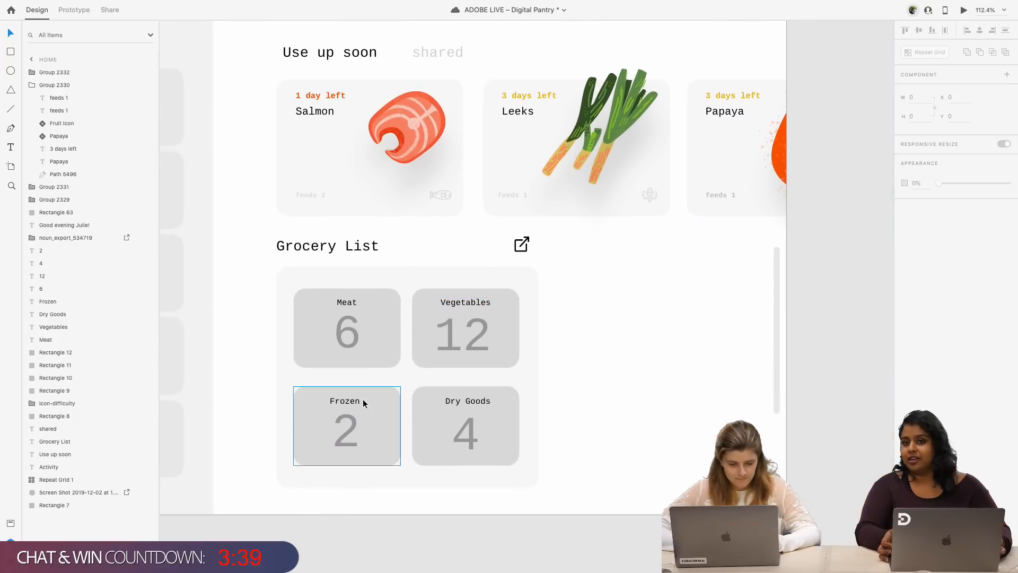
pyautogui.scroll(-3, 514, 351)
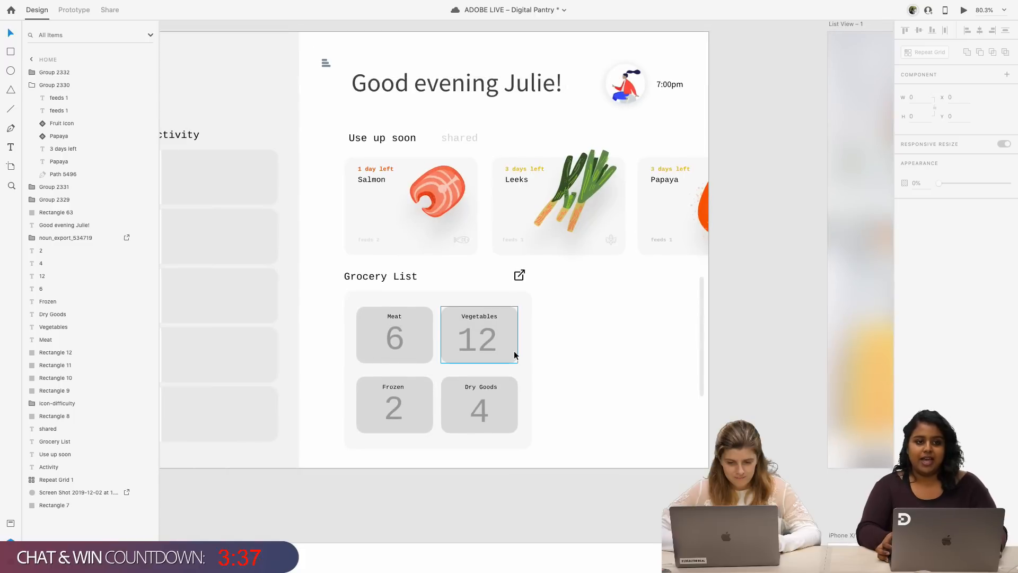
pyautogui.scroll(1, 514, 351)
pyautogui.click(629, 107)
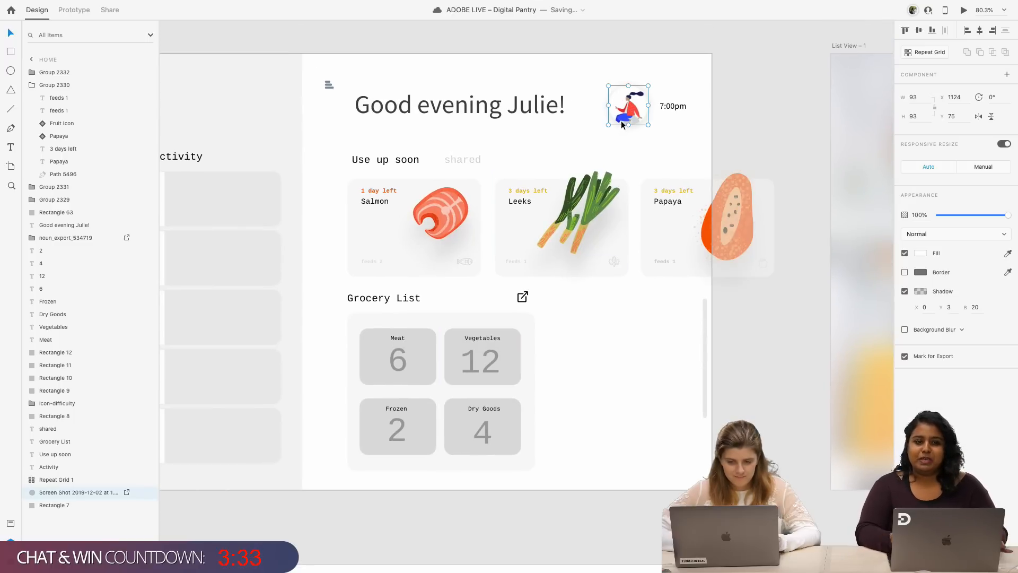
pyautogui.moveTo(625, 116); pyautogui.dragTo(183, 101)
pyautogui.hscroll(-3, 318, 103)
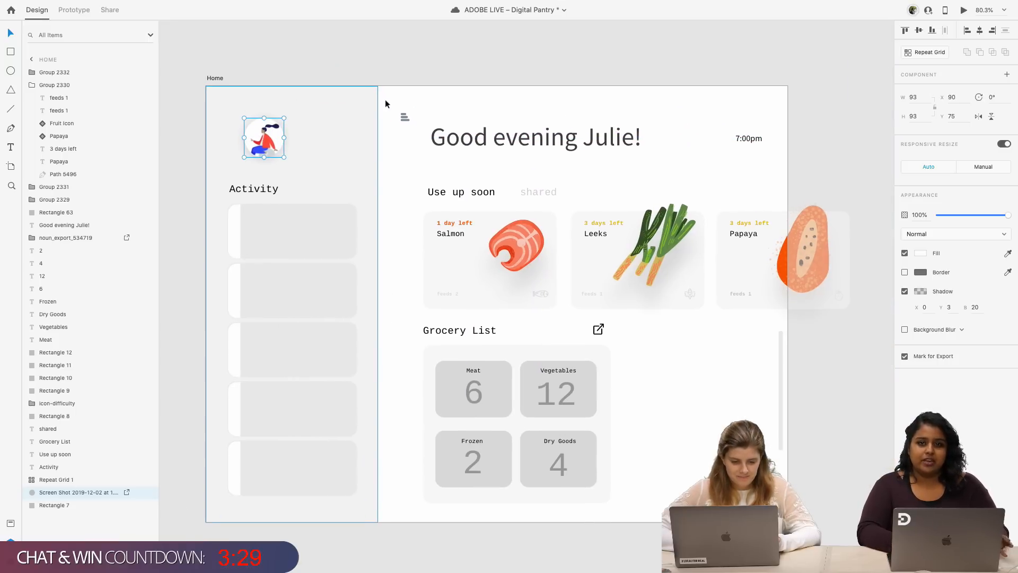
# - Place the Menu component from the assets beside the greeting, below the old list icon, and set its border to black
pyautogui.click(403, 115)
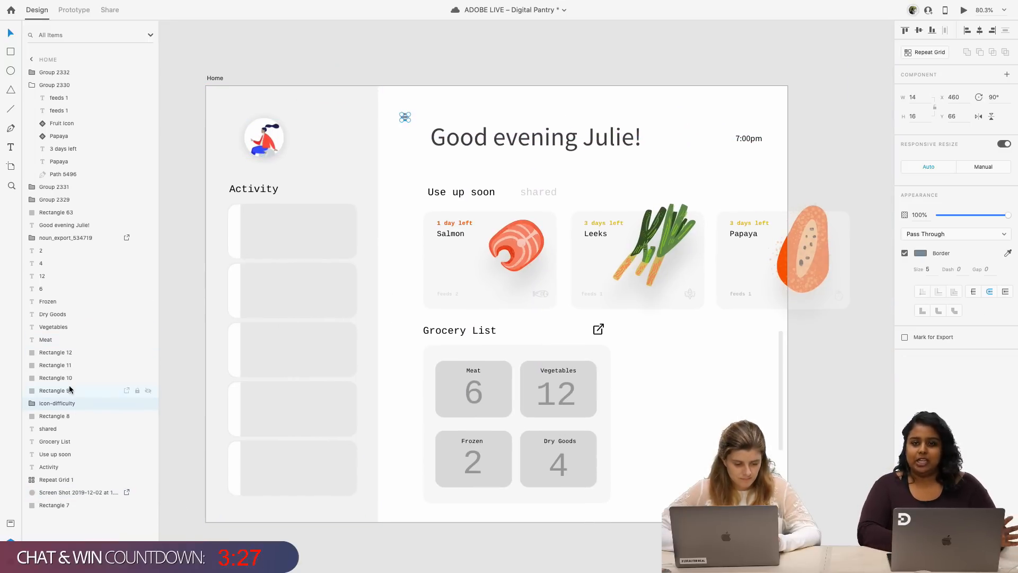
pyautogui.click(13, 523)
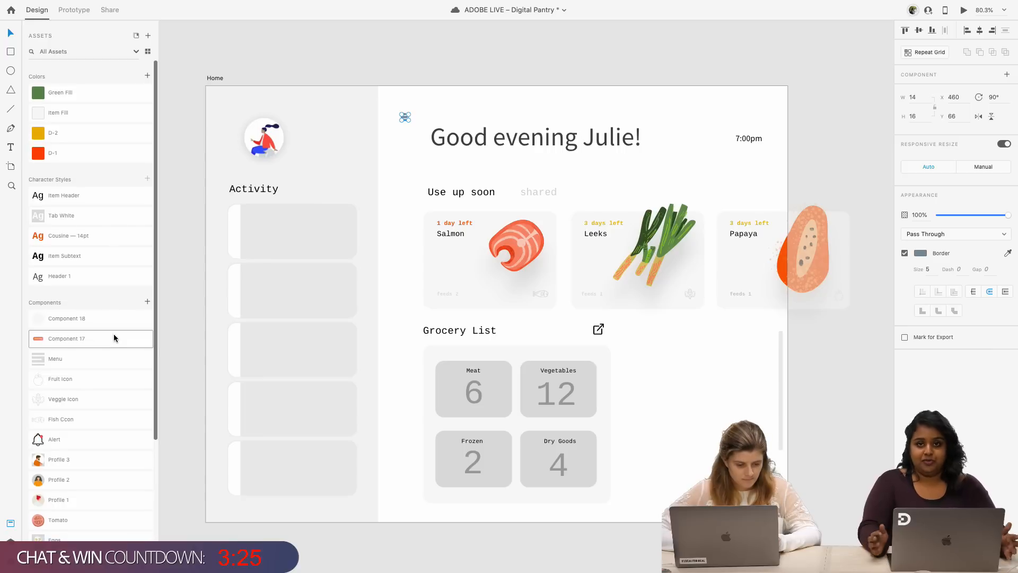
pyautogui.scroll(-3, 101, 416)
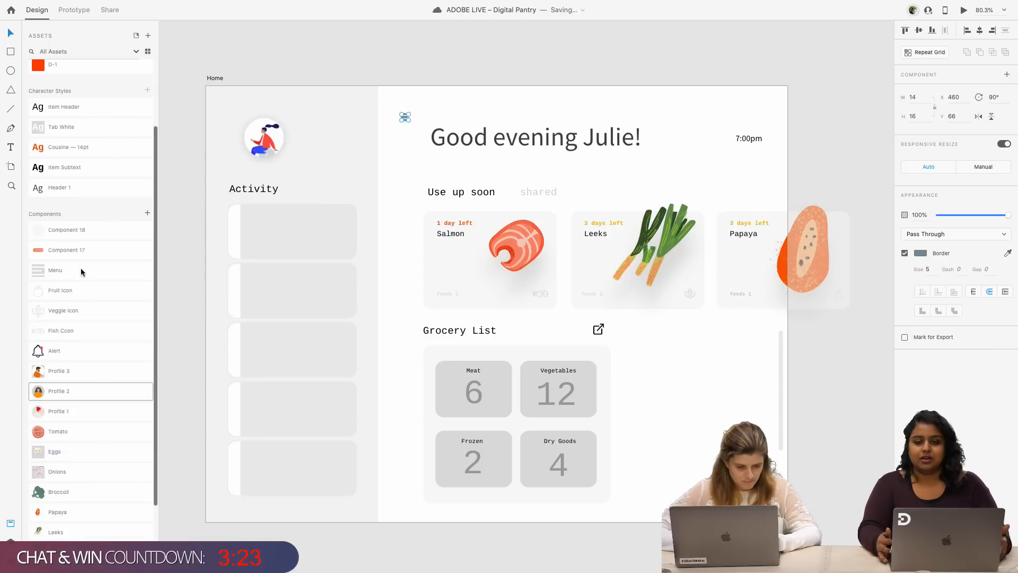
pyautogui.moveTo(82, 271); pyautogui.dragTo(415, 145)
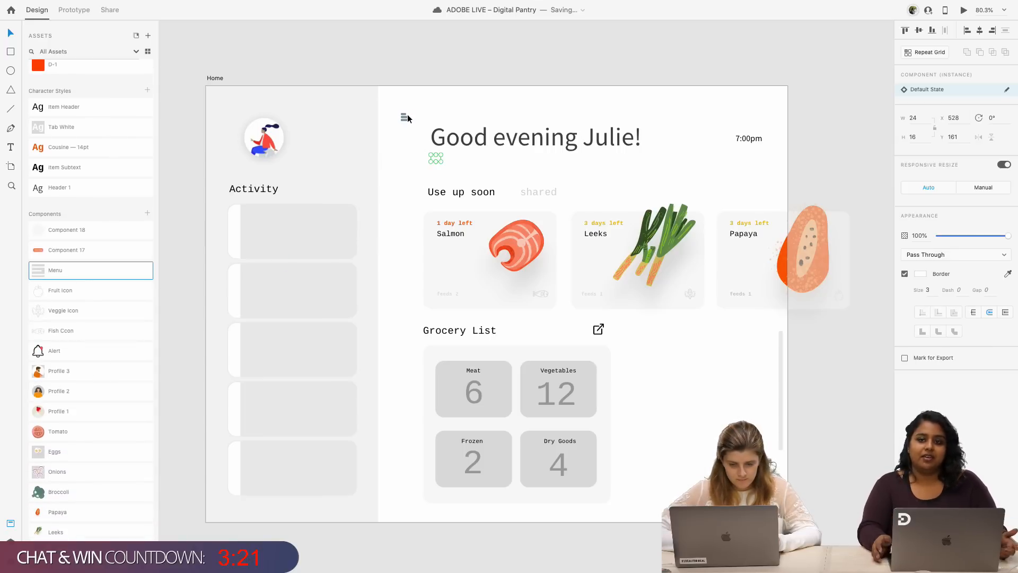
pyautogui.scroll(3, 408, 118)
pyautogui.moveTo(454, 188); pyautogui.dragTo(405, 152)
pyautogui.click(921, 273)
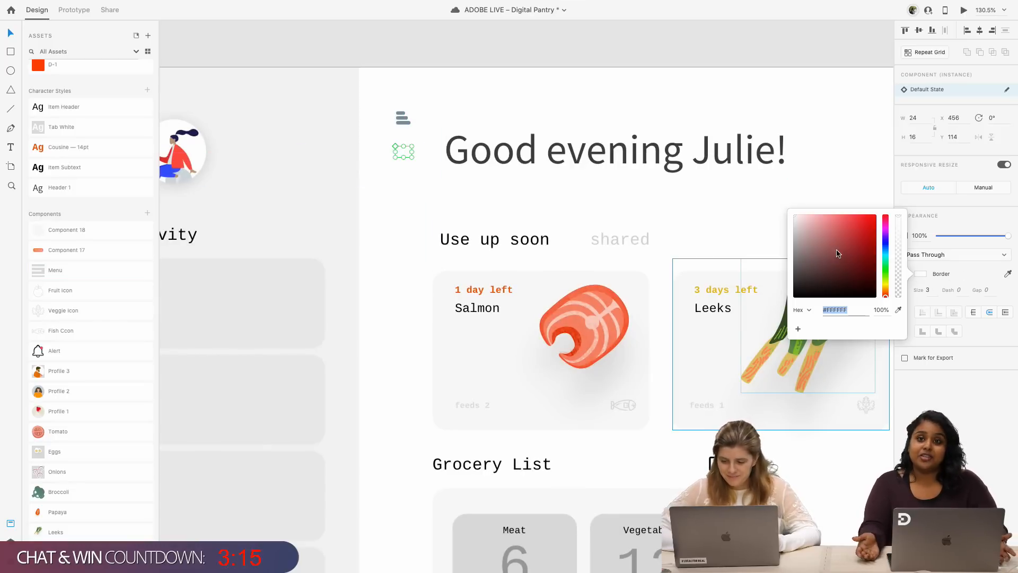
pyautogui.moveTo(836, 253); pyautogui.dragTo(760, 387)
# - Delete the old list icon above the new menu icon and align the menu icon with the greeting
pyautogui.click(405, 120)
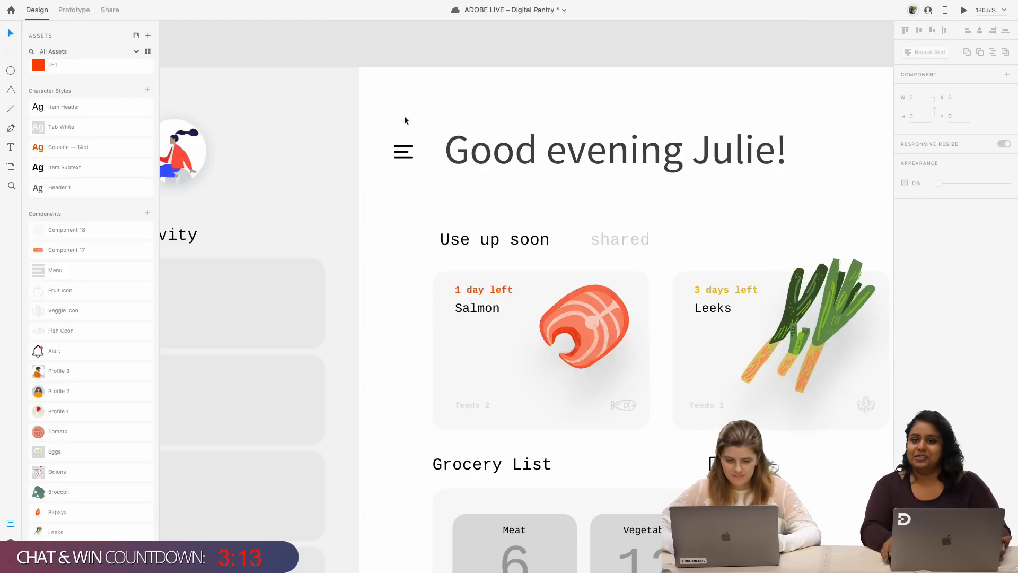
pyautogui.moveTo(407, 149)
pyautogui.mouseDown()
pyautogui.moveTo(407, 113)
pyautogui.moveTo(407, 146)
pyautogui.mouseUp()
pyautogui.scroll(-5, 421, 168)
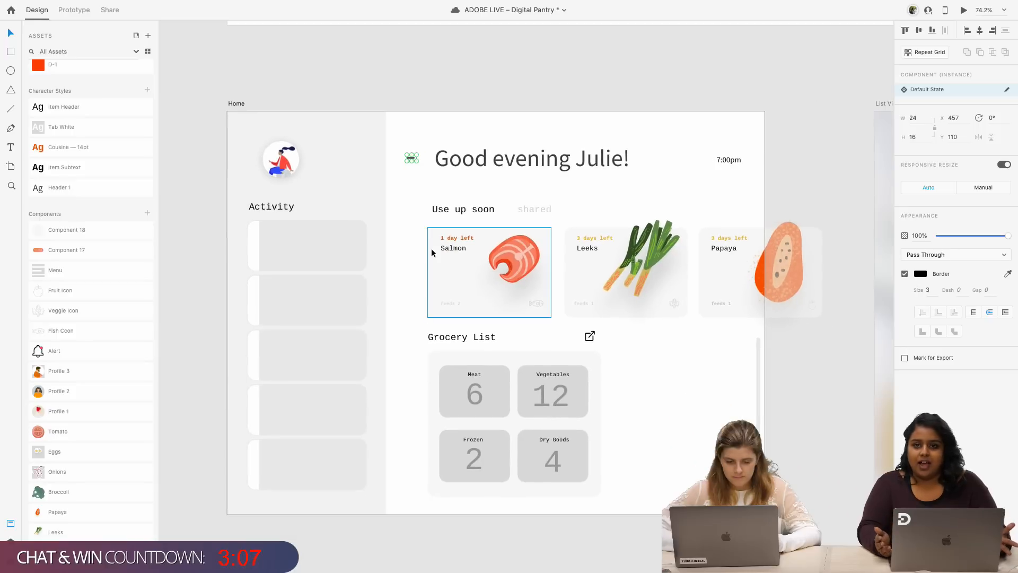
pyautogui.scroll(-1, 431, 249)
pyautogui.click(432, 249)
pyautogui.hscroll(-1, 426, 250)
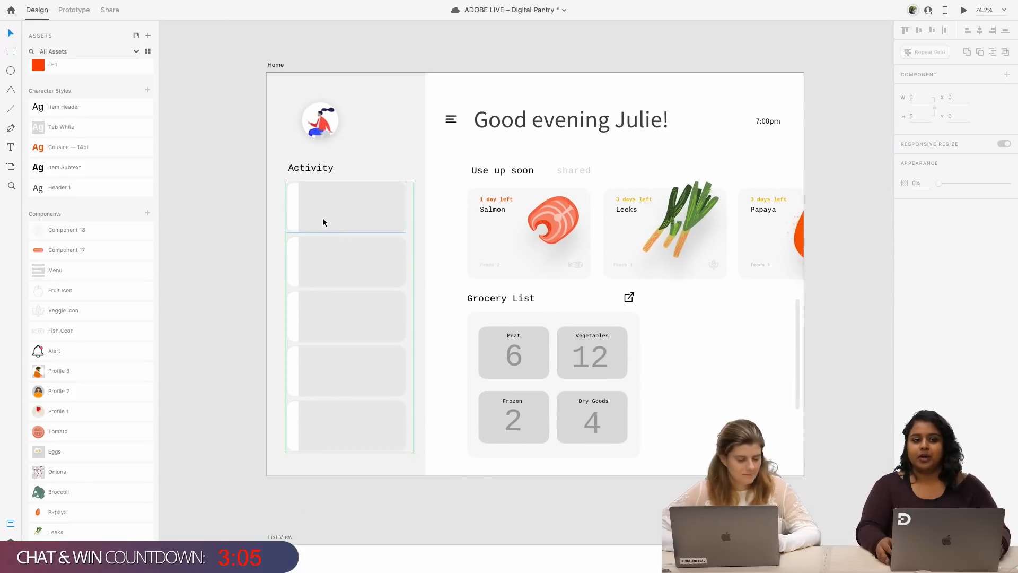
pyautogui.hscroll(3, 495, 304)
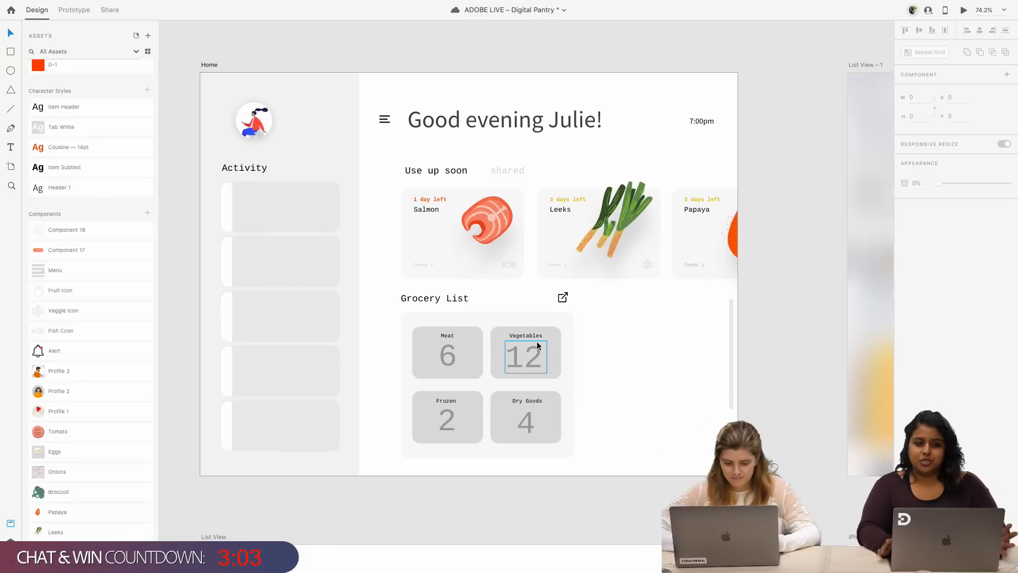
pyautogui.moveTo(595, 346); pyautogui.dragTo(542, 284)
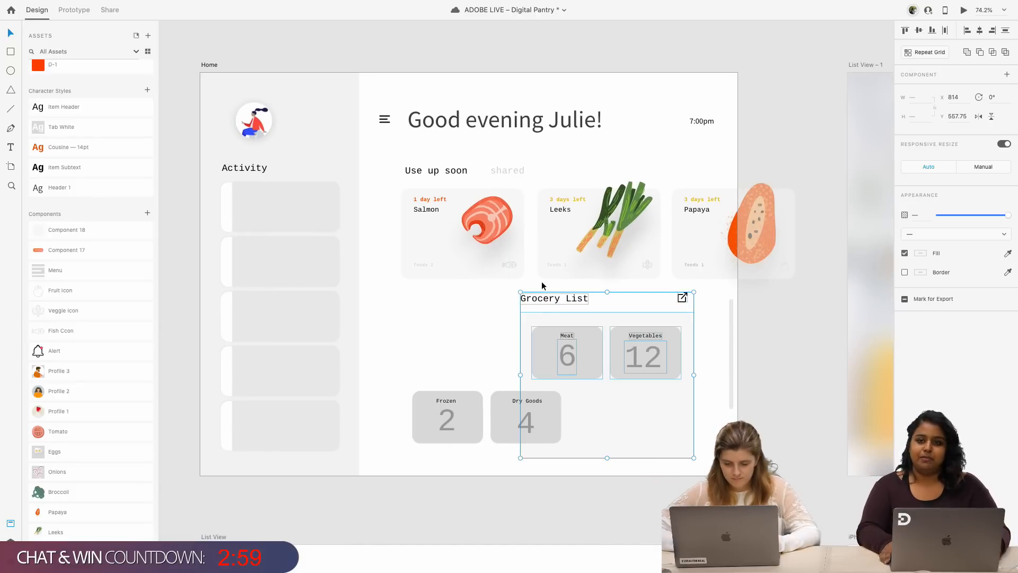
pyautogui.press('super+z')
# - Move the whole Grocery List section, with its heading, link icon, background and four category tiles, toward the artboard's right side
pyautogui.click(608, 446)
pyautogui.moveTo(602, 459); pyautogui.dragTo(387, 291)
pyautogui.moveTo(449, 354); pyautogui.dragTo(576, 357)
# - Apply the Item Header character style to the "Use up soon" and "shared" texts and move "shared" closer to its neighbour
pyautogui.click(436, 172)
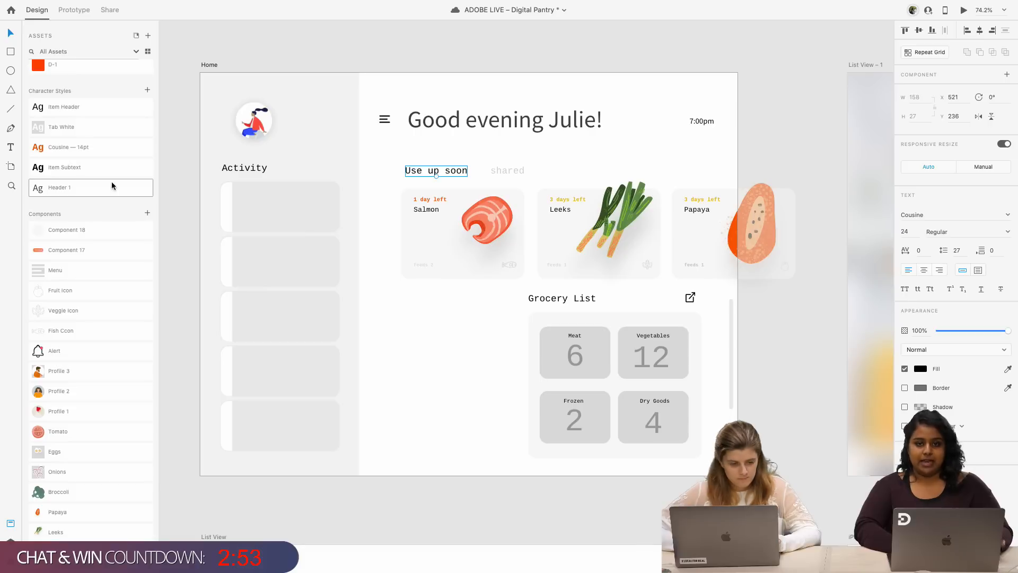
pyautogui.scroll(2, 108, 175)
pyautogui.click(83, 135)
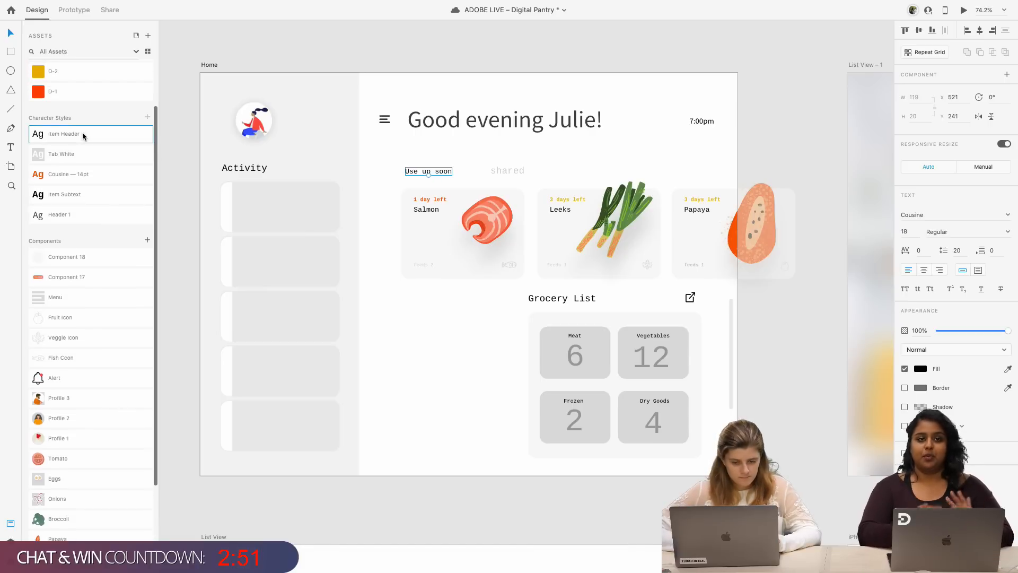
pyautogui.click(517, 170)
pyautogui.click(77, 137)
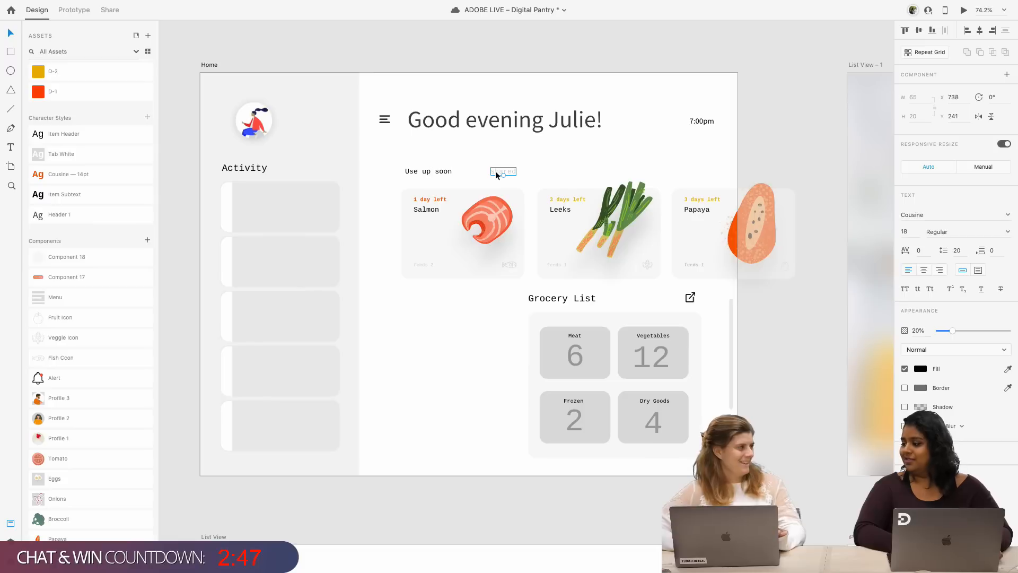
pyautogui.moveTo(498, 175)
pyautogui.mouseDown()
pyautogui.moveTo(469, 174)
pyautogui.moveTo(481, 172)
pyautogui.mouseUp()
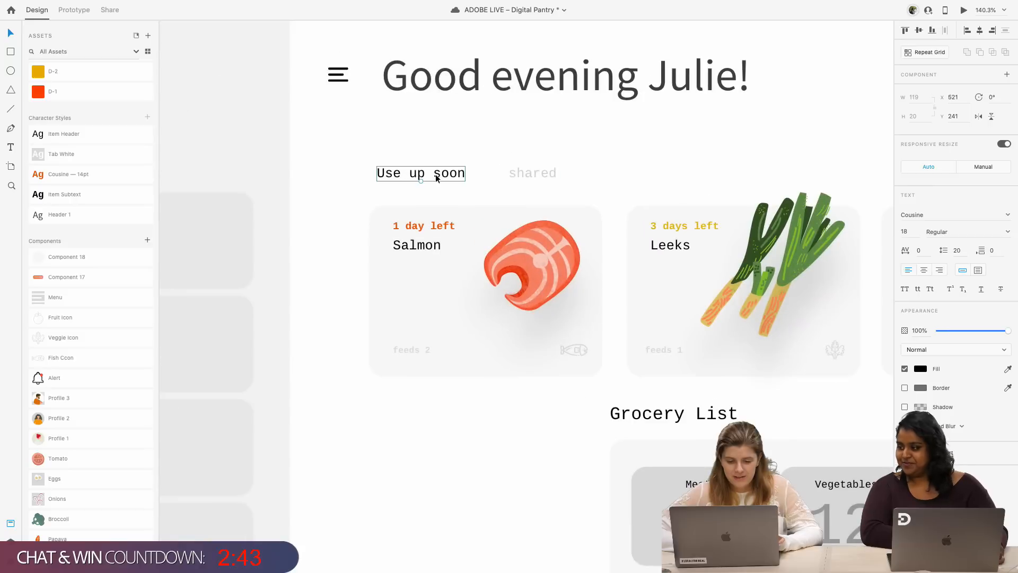
# - Change the "Use up soon" text to "expiring soon" in lowercase
pyautogui.hscroll(2, 437, 175)
pyautogui.doubleClick(387, 187)
pyautogui.press('Escape')
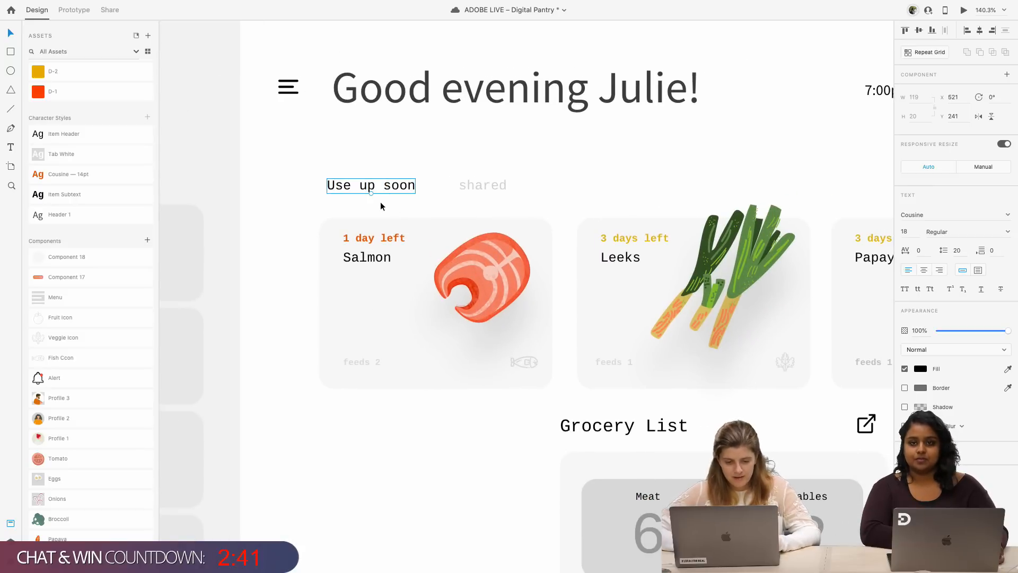
pyautogui.doubleClick(379, 185)
pyautogui.write('t')
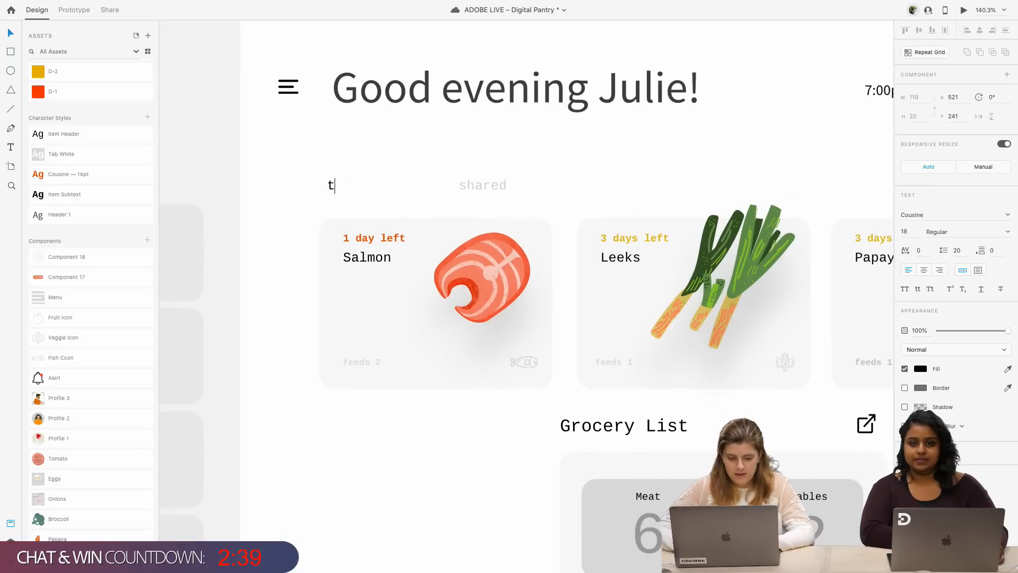
pyautogui.write('expirat')
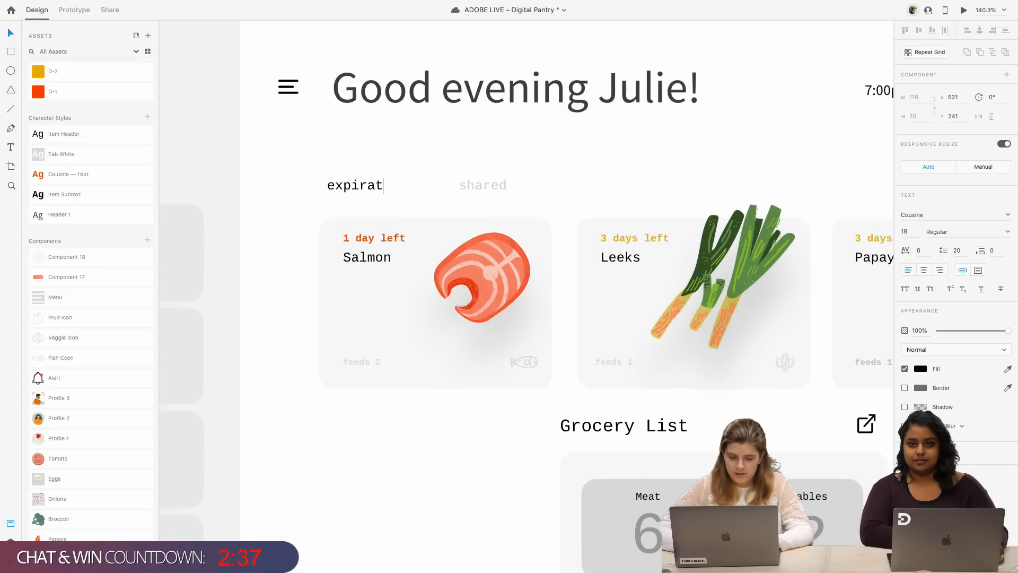
pyautogui.press('BackSpace')
pyautogui.press('BackSpace')
pyautogui.write('i')
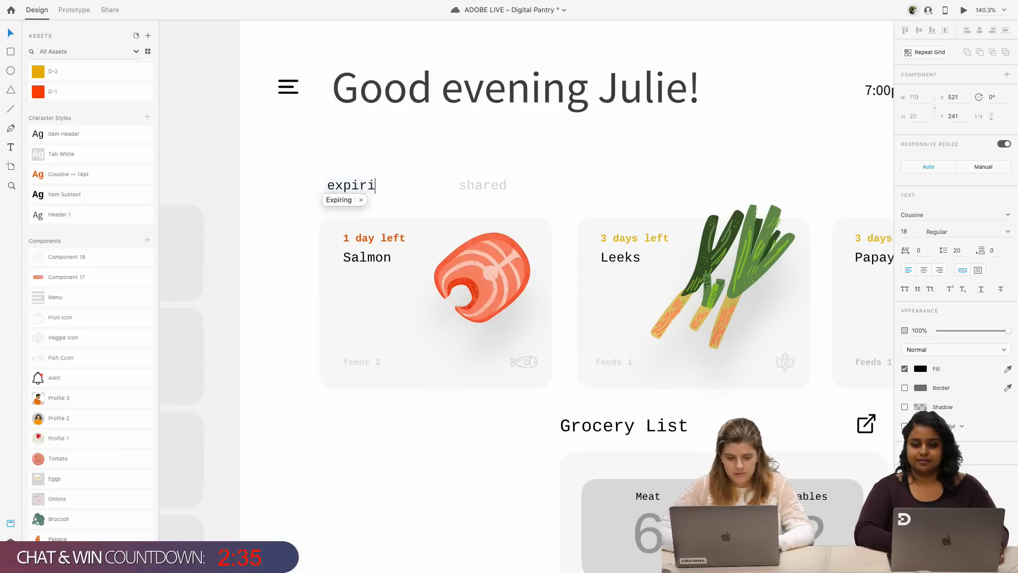
pyautogui.write('ng soon')
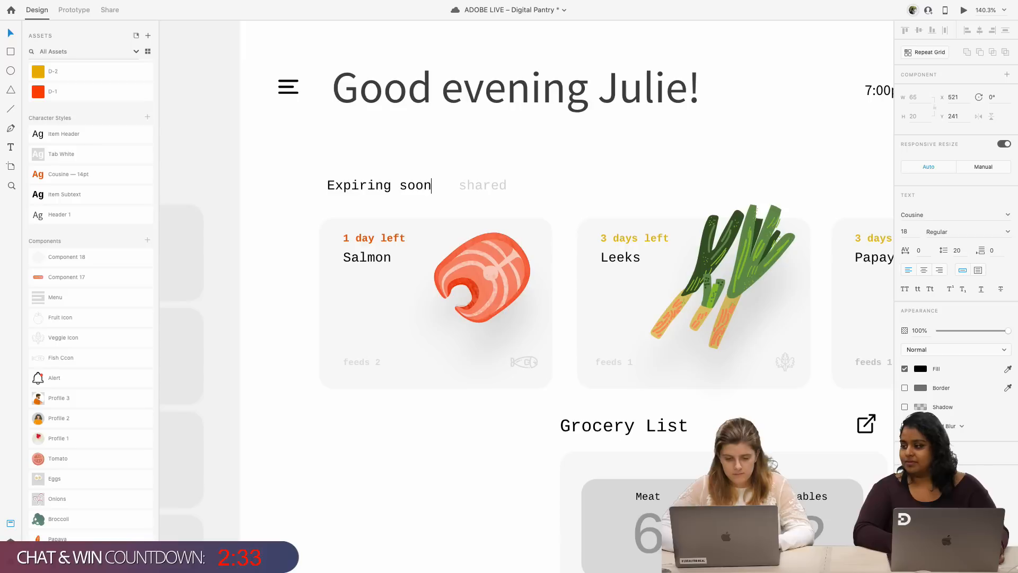
pyautogui.click(331, 182)
pyautogui.press('BackSpace')
pyautogui.write('e')
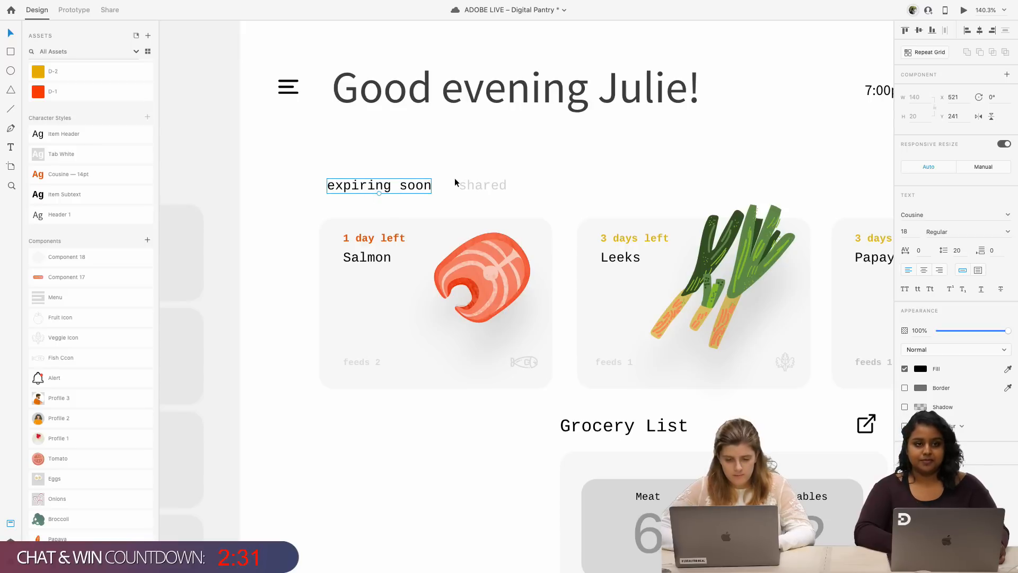
# - Move the "shared" tab text slightly farther from "expiring soon", to X 718, keeping it on the same line
pyautogui.click(476, 190)
pyautogui.moveTo(475, 190); pyautogui.dragTo(486, 190)
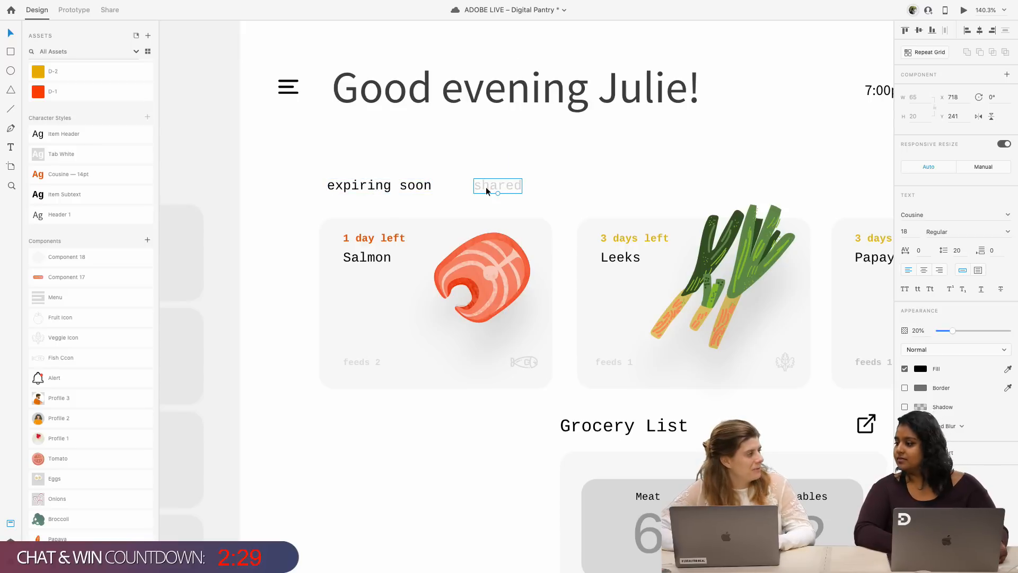
pyautogui.press('super+minus')
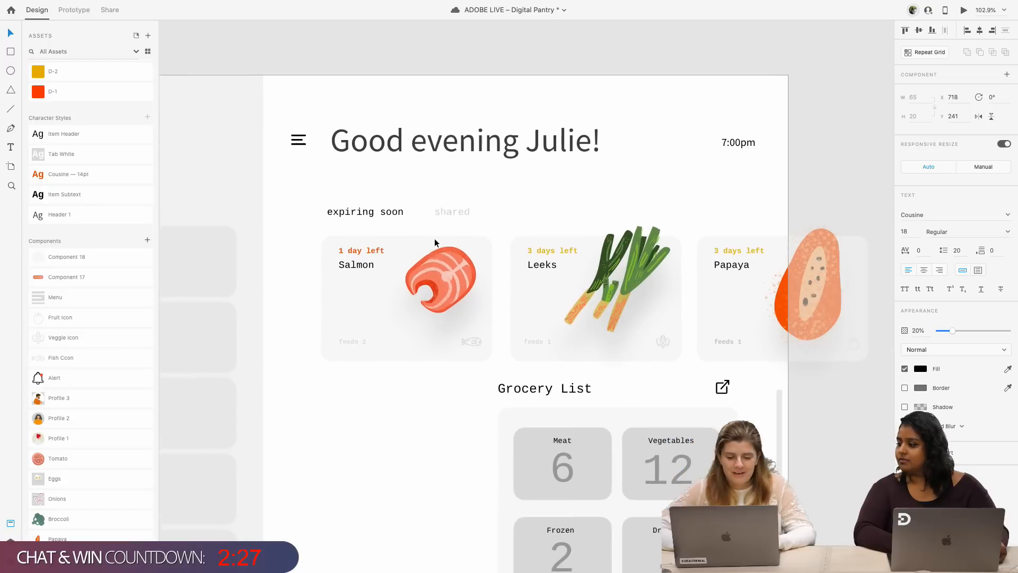
pyautogui.hscroll(3, 435, 242)
pyautogui.doubleClick(428, 232)
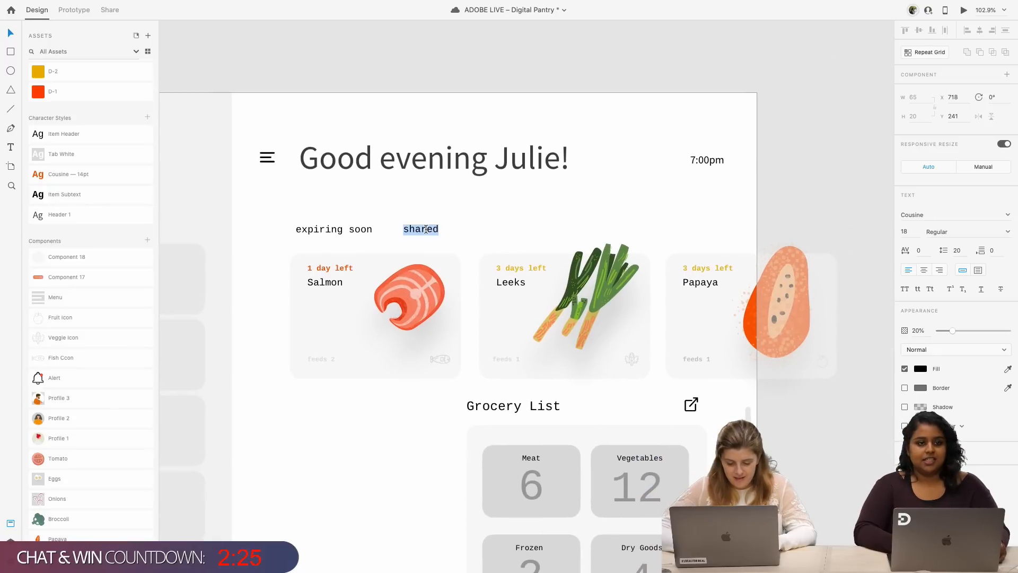
pyautogui.click(455, 234)
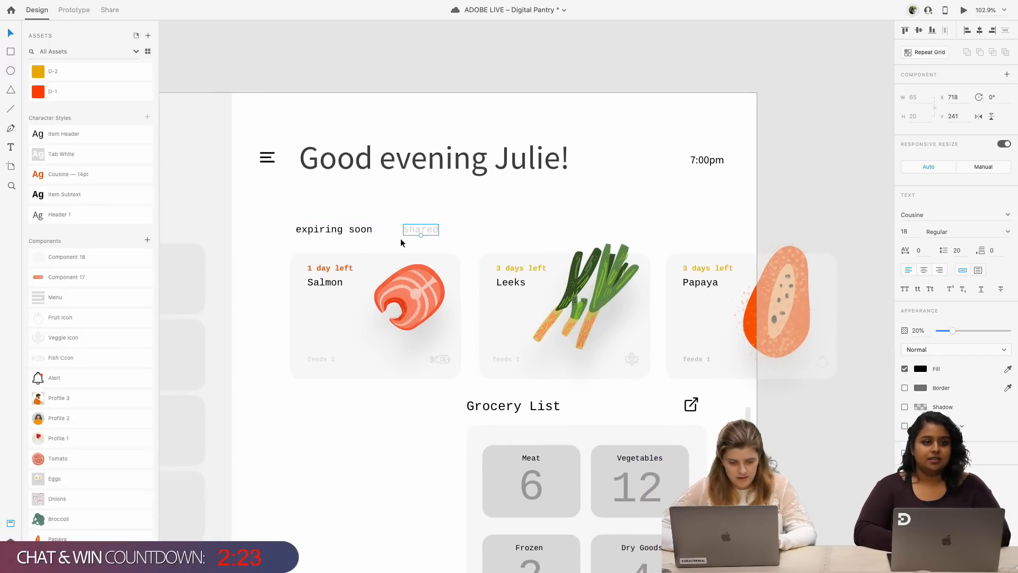
# - Duplicate the "shared" tab text along the same line and change the copy's text to "all"
pyautogui.click(360, 230)
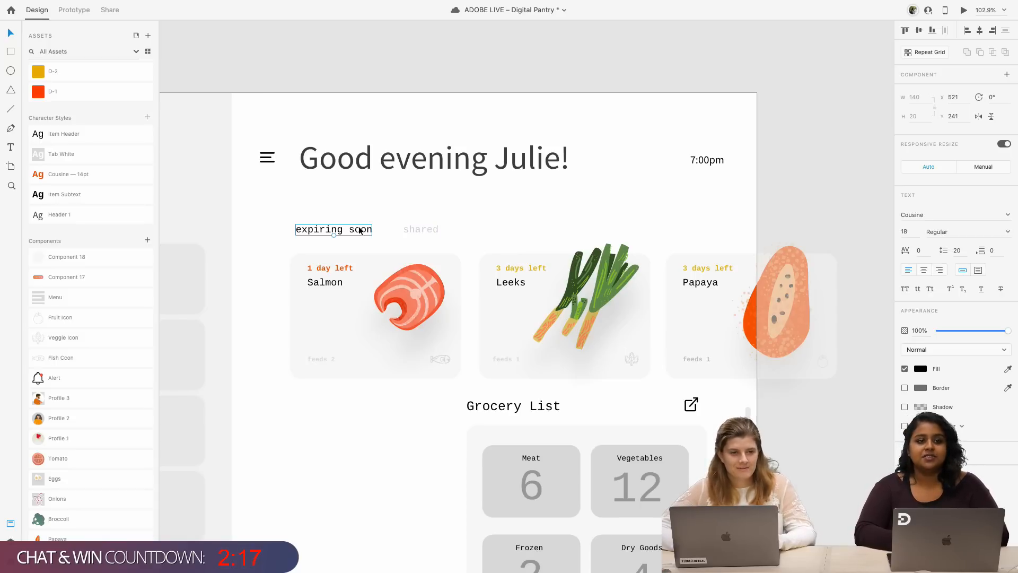
pyautogui.scroll(5, 359, 230)
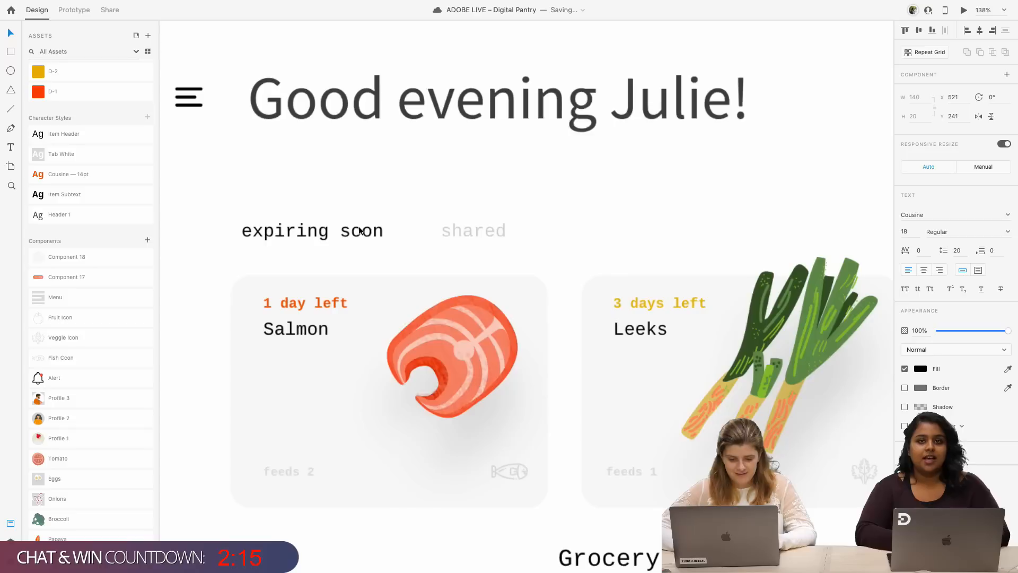
pyautogui.click(474, 234)
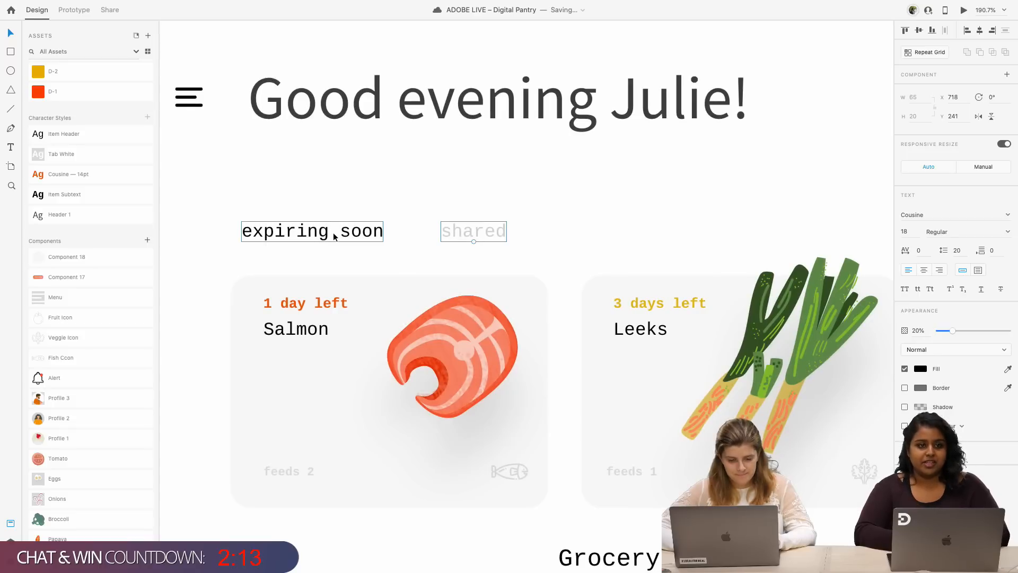
pyautogui.moveTo(460, 237); pyautogui.dragTo(566, 230)
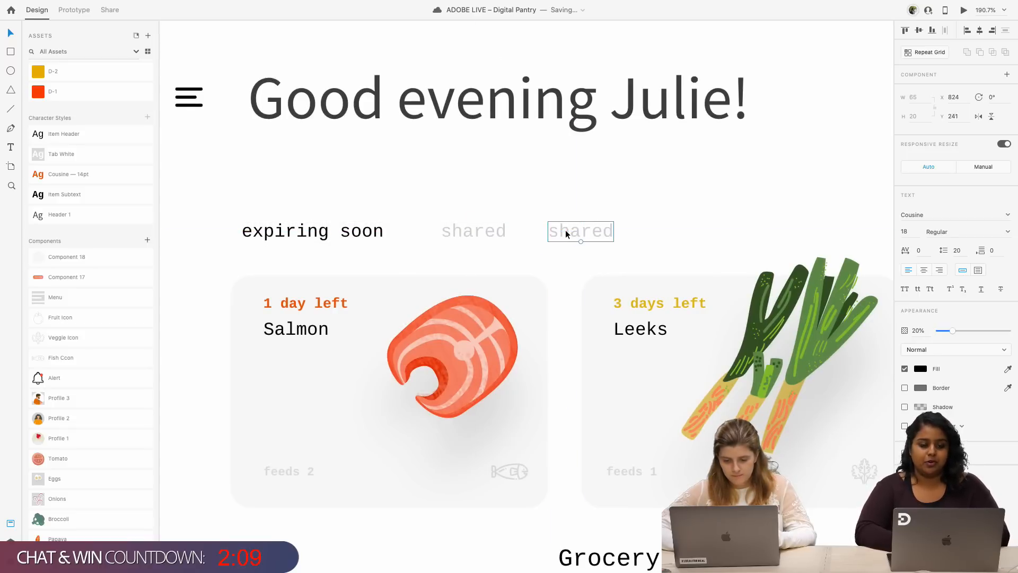
pyautogui.doubleClick(565, 230)
pyautogui.write('all')
pyautogui.click(563, 257)
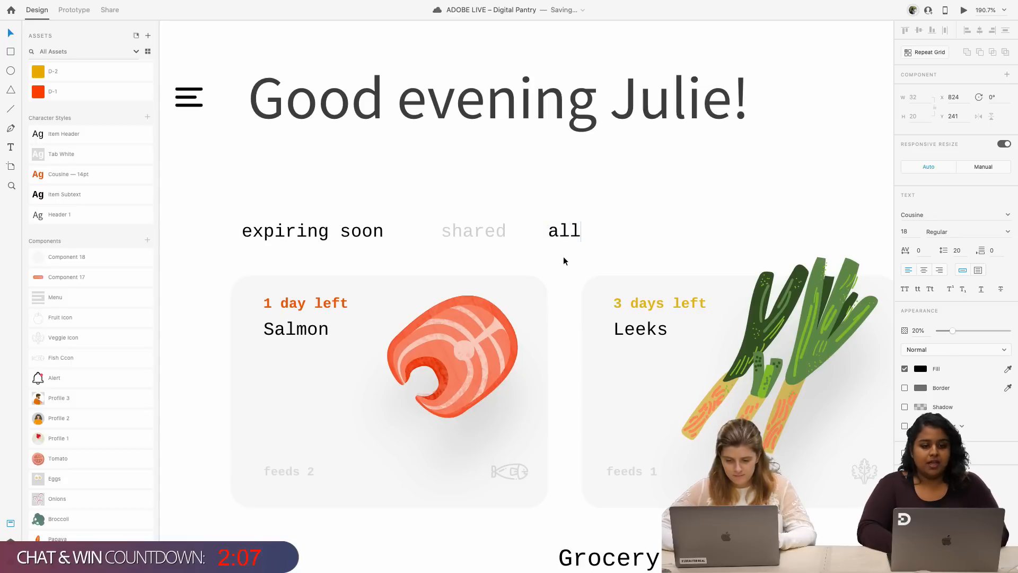
# - Shift "shared" to X 710 so it sits evenly spaced between "expiring soon" and "all"
pyautogui.scroll(-3, 570, 251)
pyautogui.click(515, 237)
pyautogui.moveTo(515, 237); pyautogui.dragTo(508, 238)
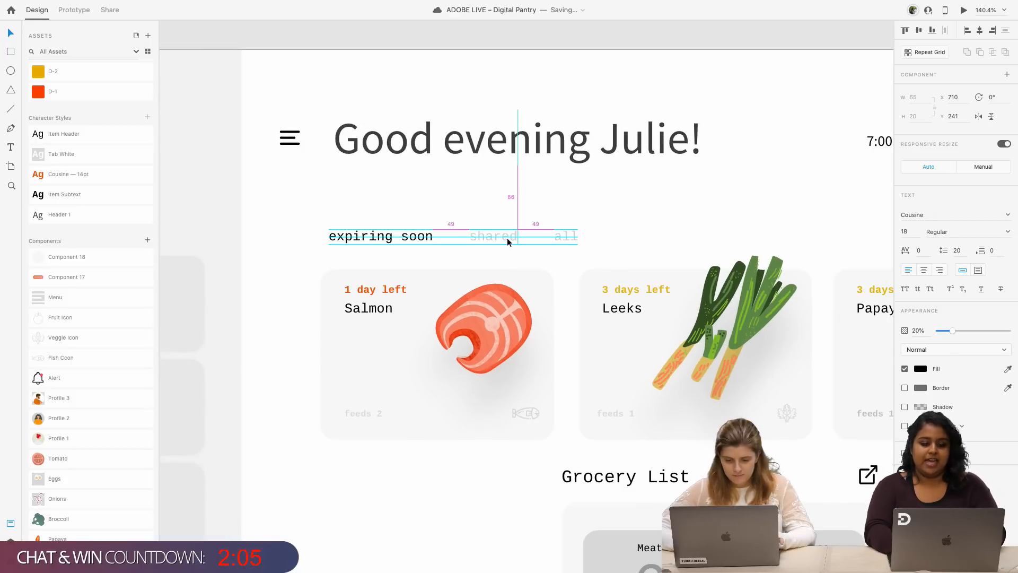
pyautogui.click(514, 261)
# - Nudge the 7:00pm time text in the Home header to X 1242
pyautogui.scroll(-2, 514, 259)
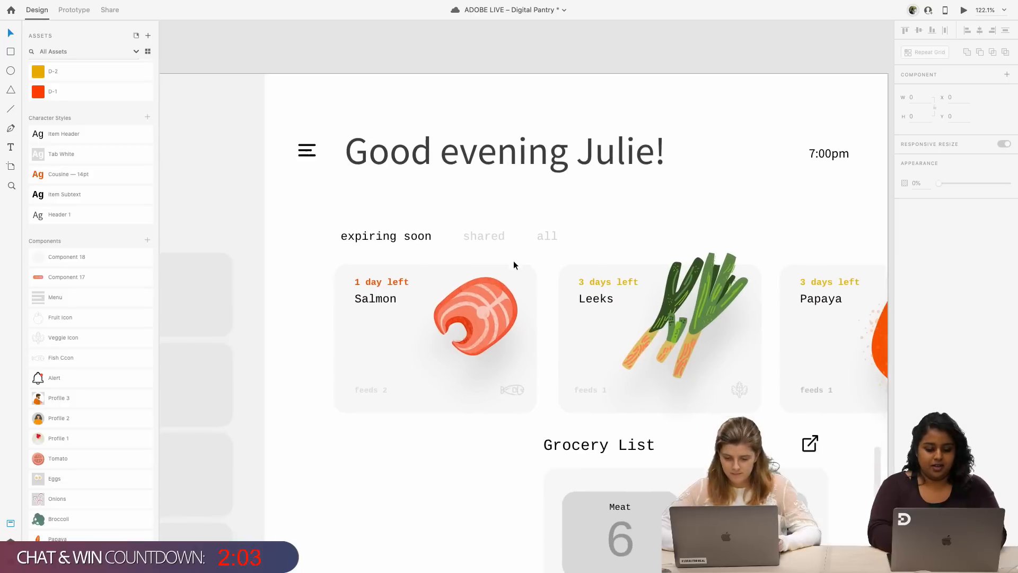
pyautogui.hscroll(3, 513, 260)
pyautogui.click(715, 149)
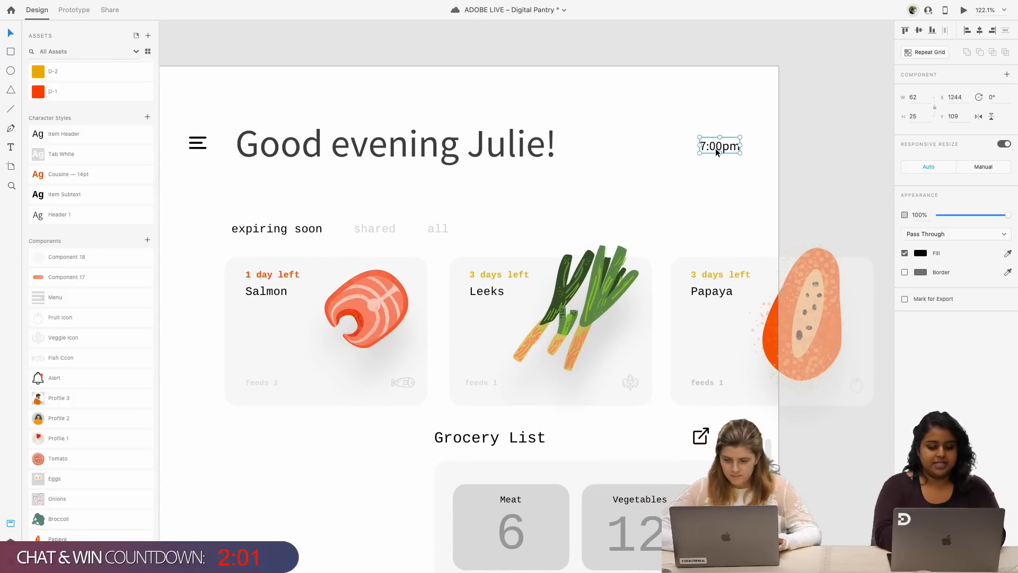
pyautogui.scroll(-3, 714, 147)
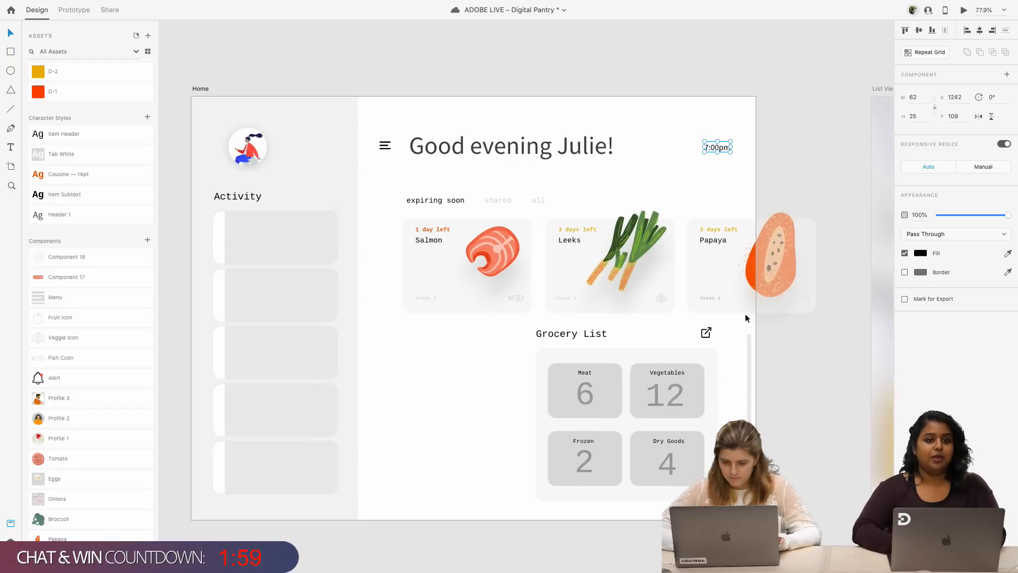
# - Group the whole Grocery List section with its heading, link icon and category tiles, and move the group down to Y 564.75
pyautogui.moveTo(724, 446); pyautogui.dragTo(535, 325)
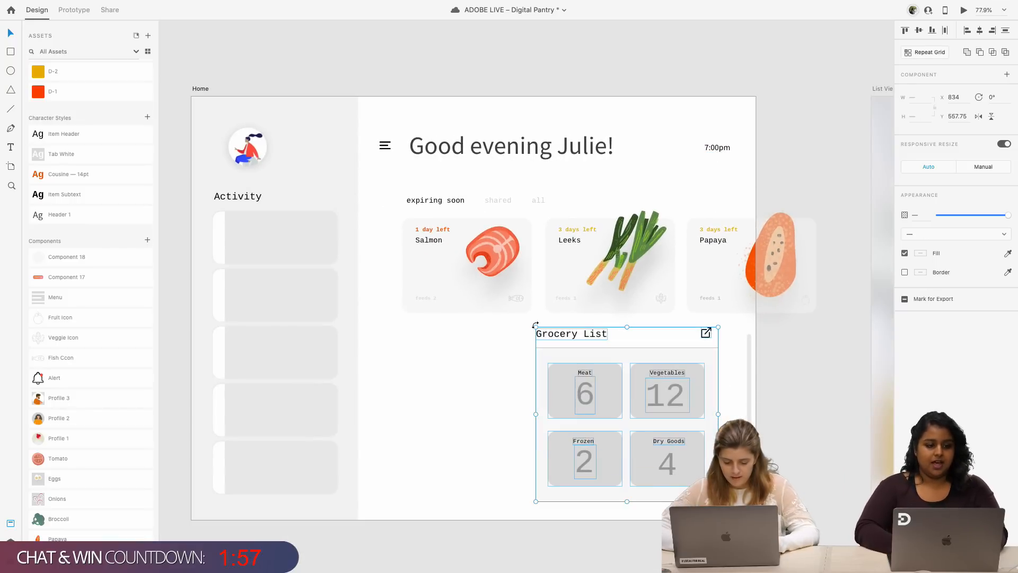
pyautogui.press('super+g')
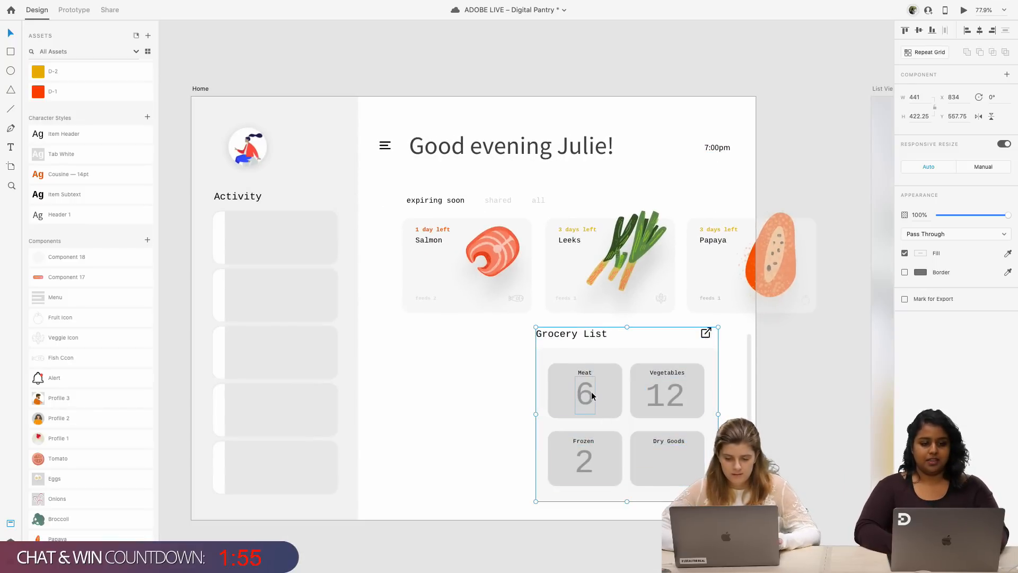
pyautogui.moveTo(591, 392); pyautogui.dragTo(591, 395)
pyautogui.hscroll(-1, 521, 344)
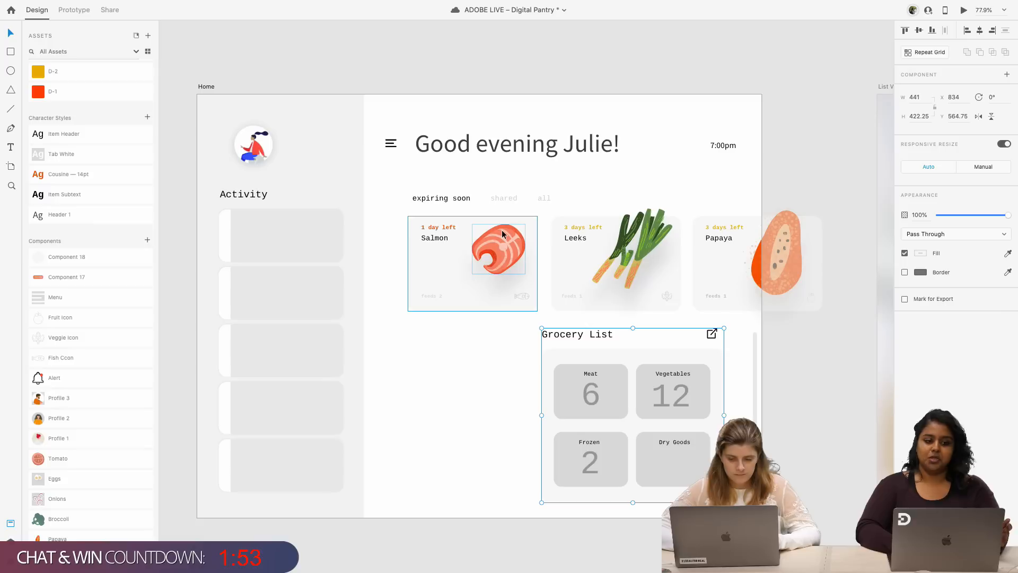
pyautogui.click(502, 199)
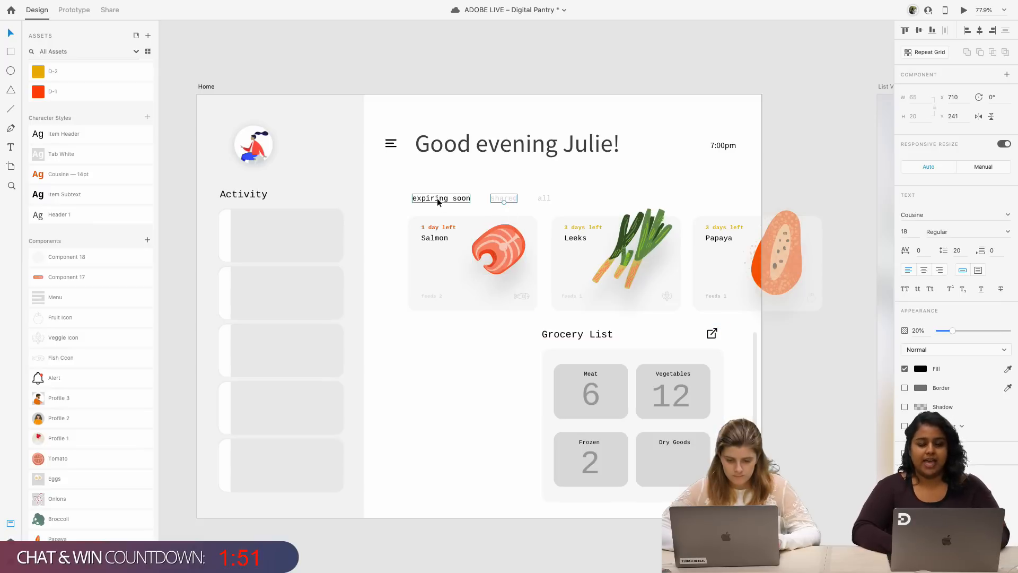
pyautogui.click(433, 332)
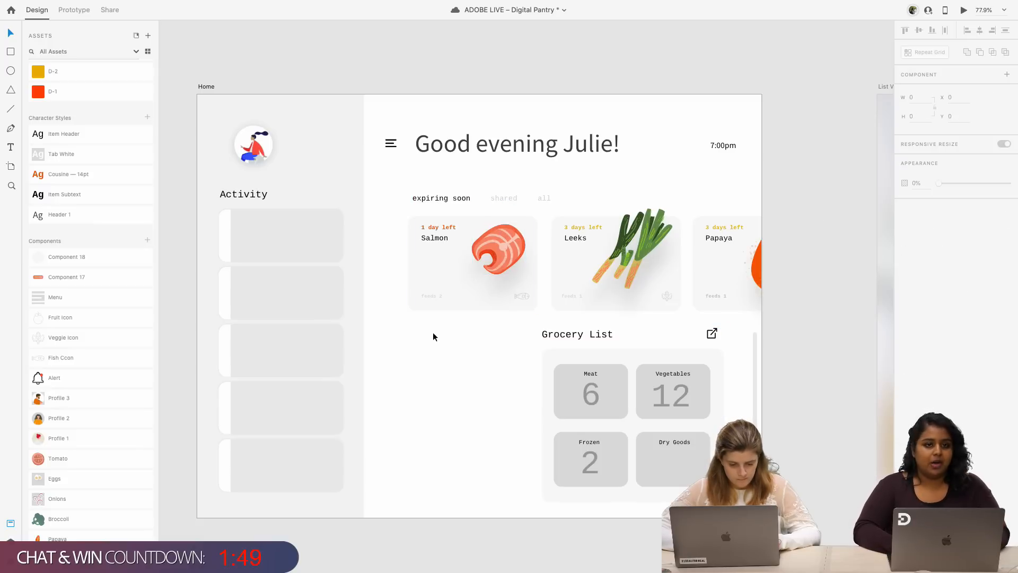
pyautogui.scroll(-1, 433, 336)
pyautogui.click(555, 336)
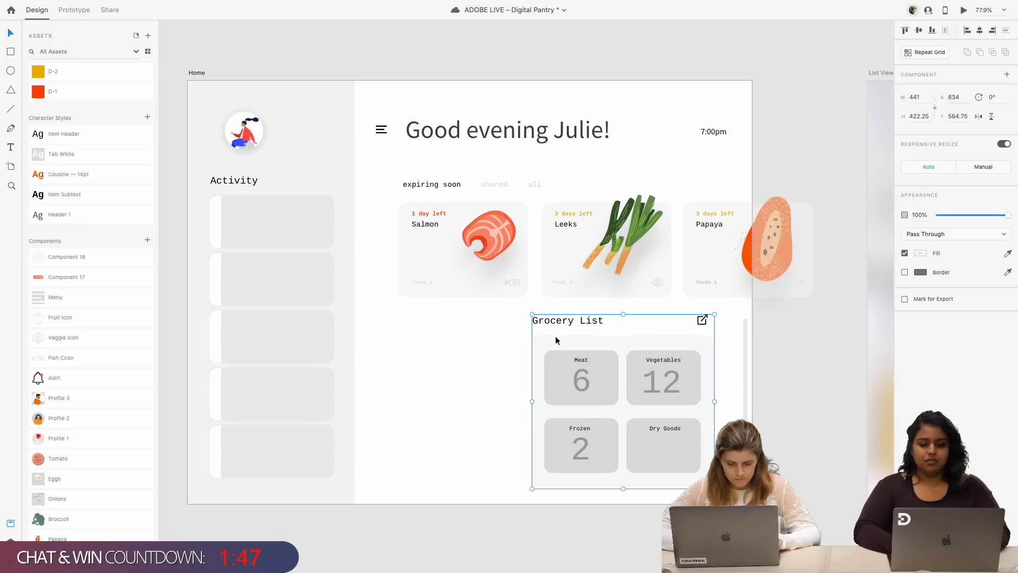
# - Move the List View artboard far down the canvas to Y 2869, clearing the space below the Home artboard
pyautogui.scroll(-5, 557, 338)
pyautogui.scroll(-2, 561, 337)
pyautogui.click(400, 341)
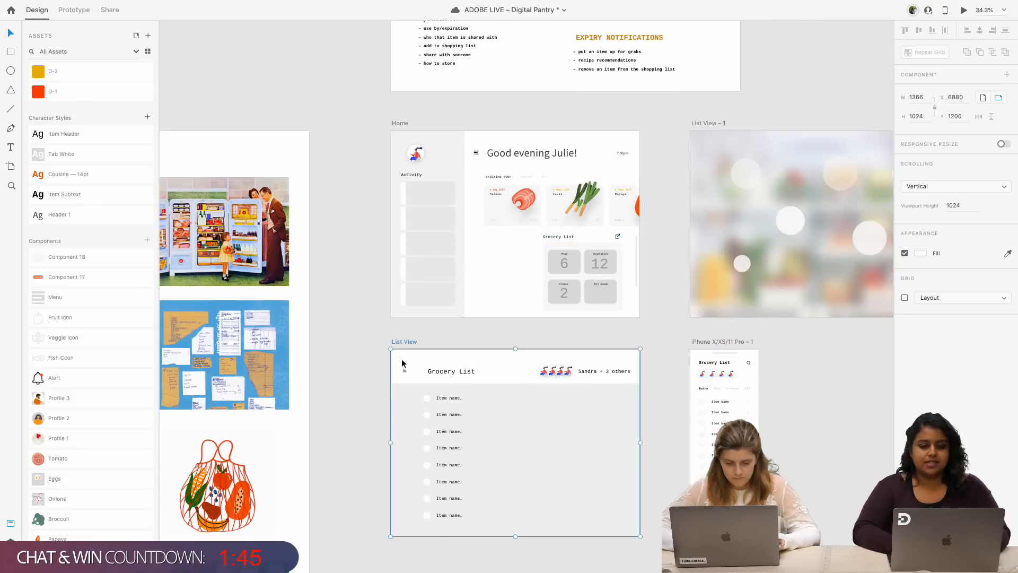
pyautogui.moveTo(402, 363); pyautogui.dragTo(408, 571)
pyautogui.scroll(3, 564, 258)
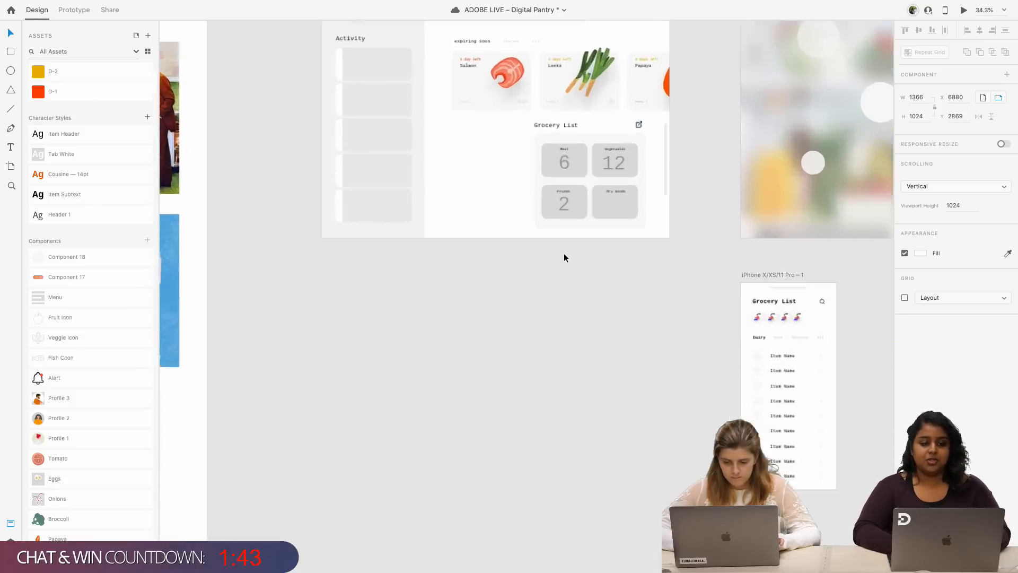
pyautogui.click(602, 162)
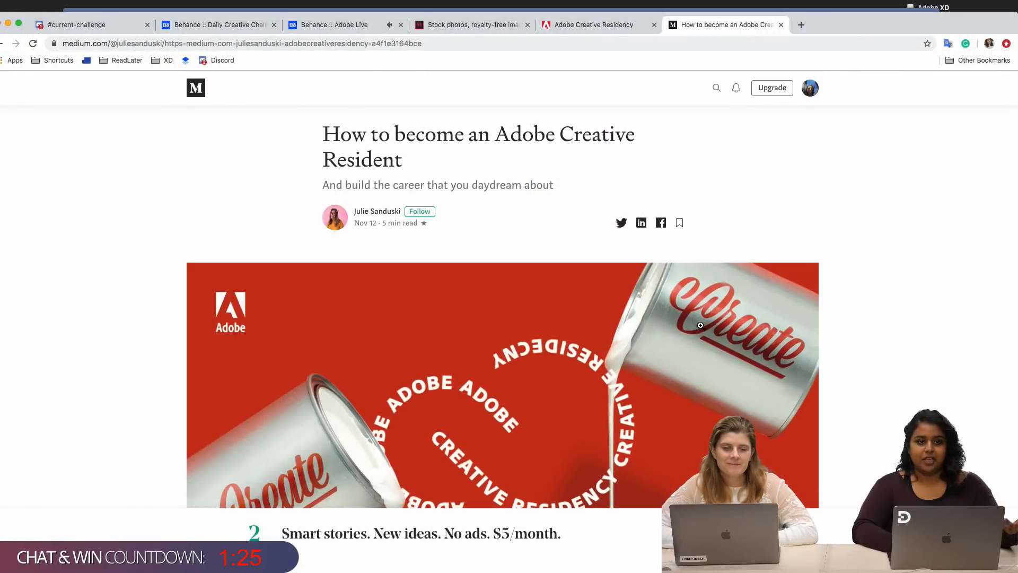
# - Read through the Medium article "How to become an Adobe Creative Resident" to its end and return toward its opening
pyautogui.scroll(-2, 700, 325)
pyautogui.scroll(2, 700, 325)
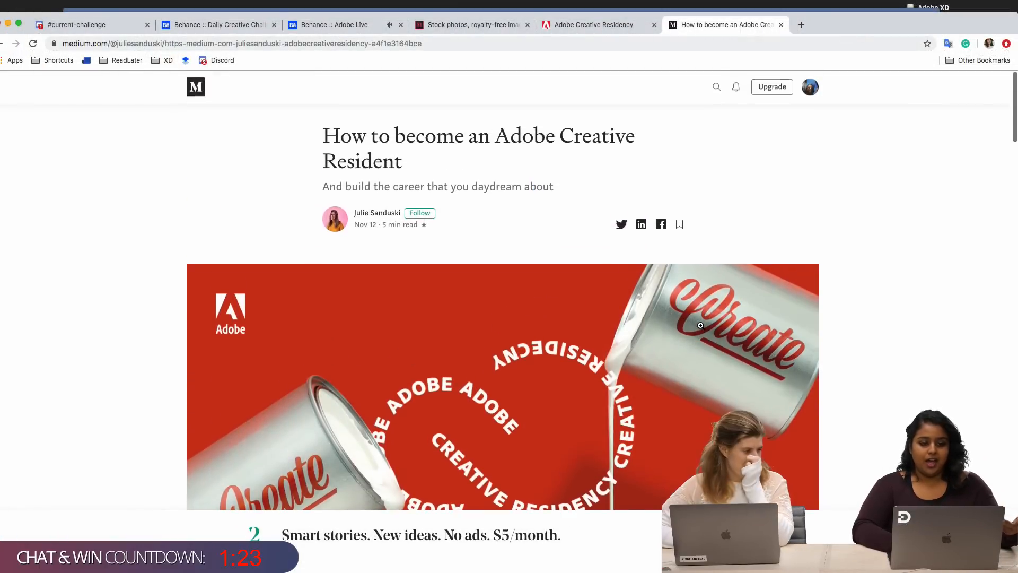
pyautogui.scroll(-1, 701, 326)
pyautogui.scroll(-10, 701, 325)
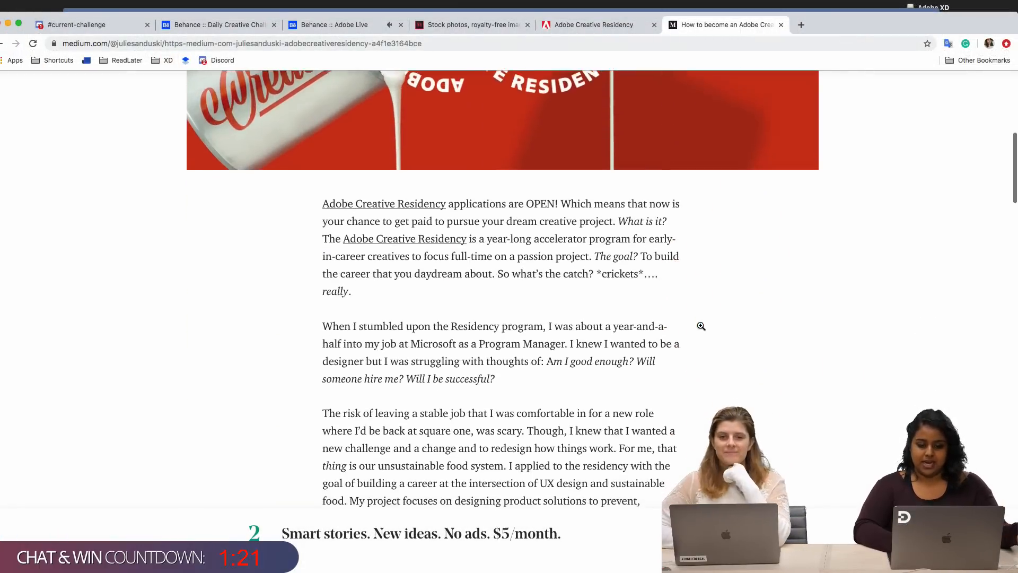
pyautogui.scroll(-4, 700, 328)
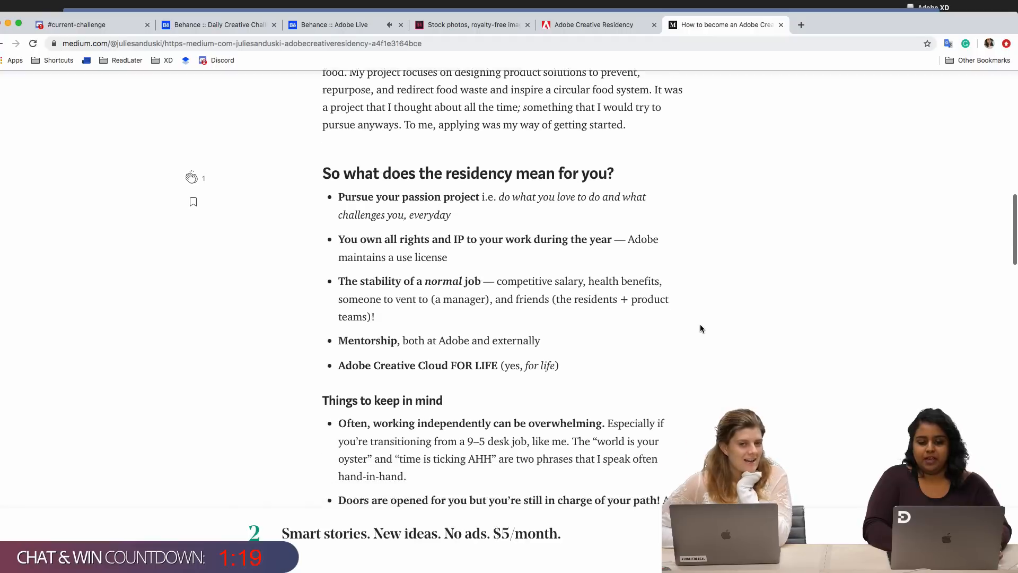
pyautogui.scroll(-3, 699, 328)
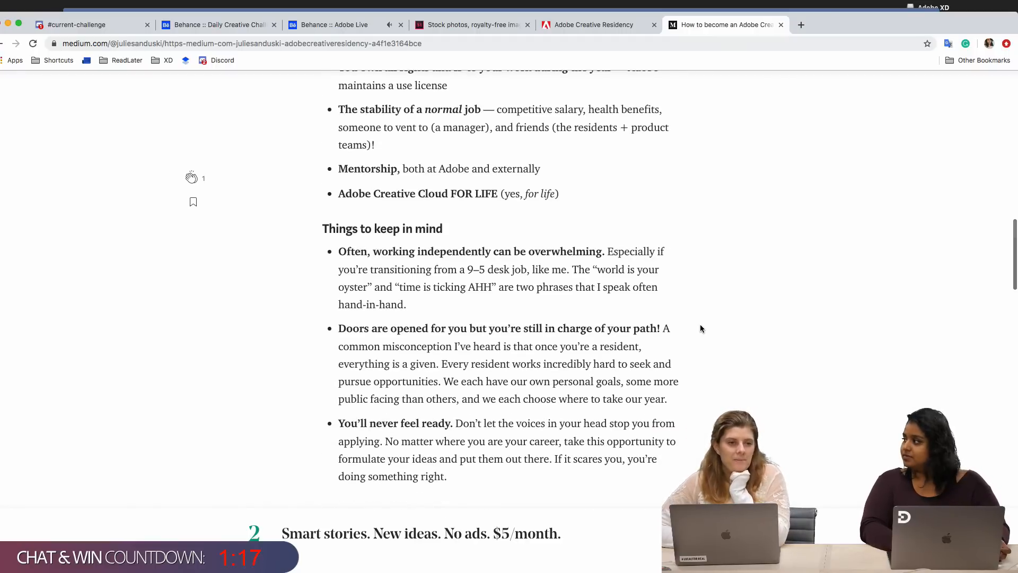
pyautogui.scroll(-3, 700, 329)
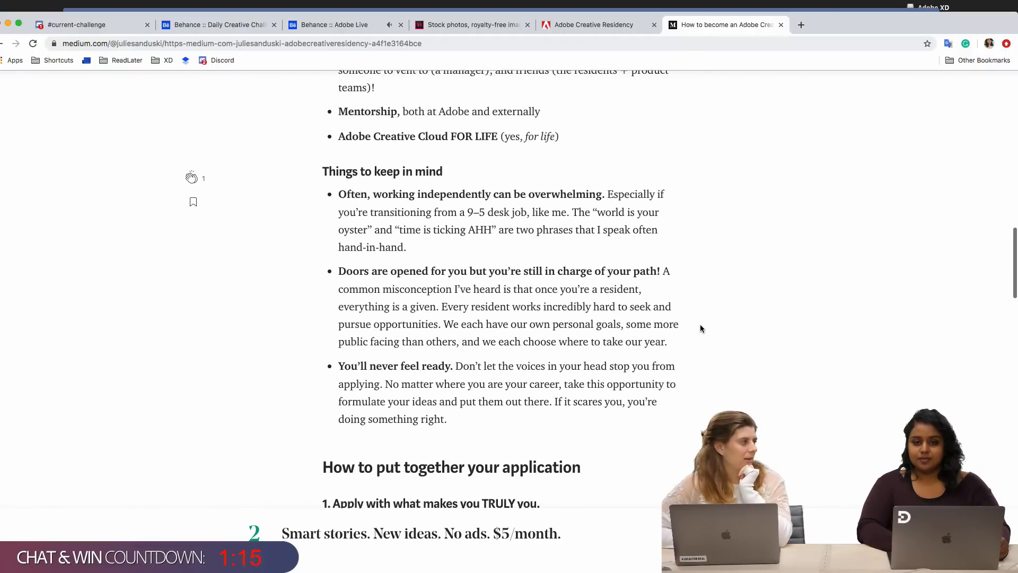
pyautogui.scroll(-1, 700, 328)
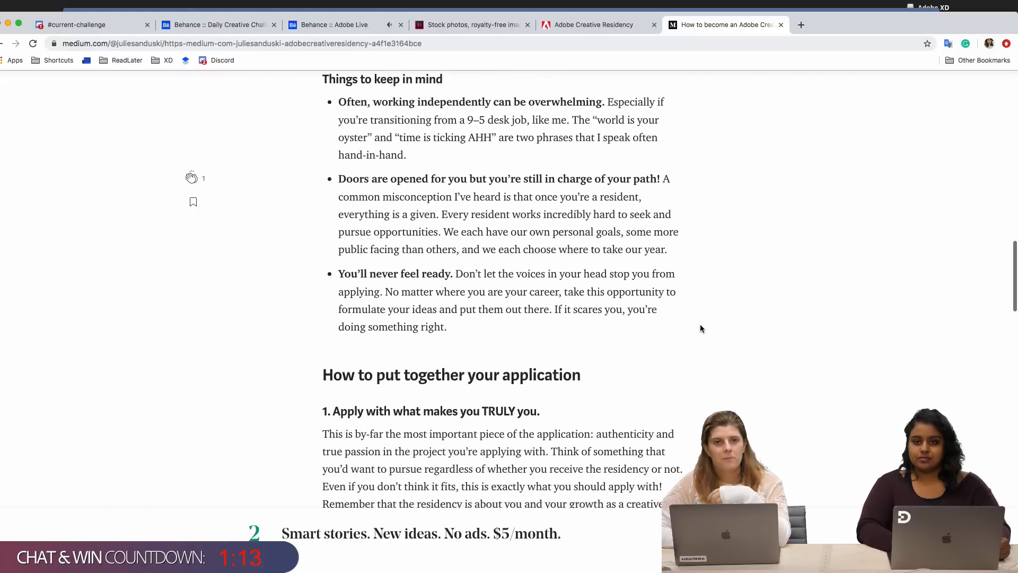
pyautogui.scroll(-3, 700, 328)
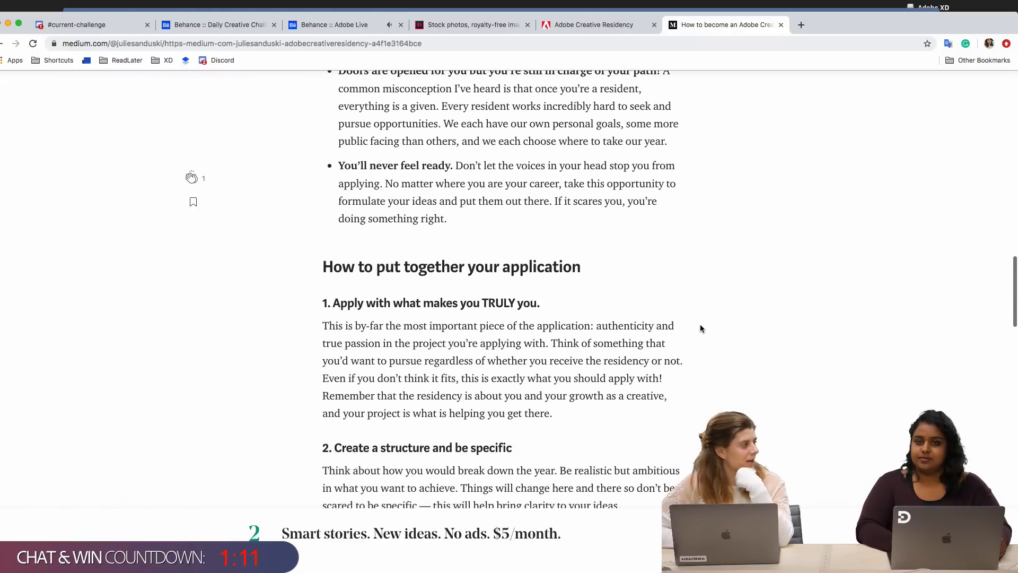
pyautogui.scroll(-3, 699, 328)
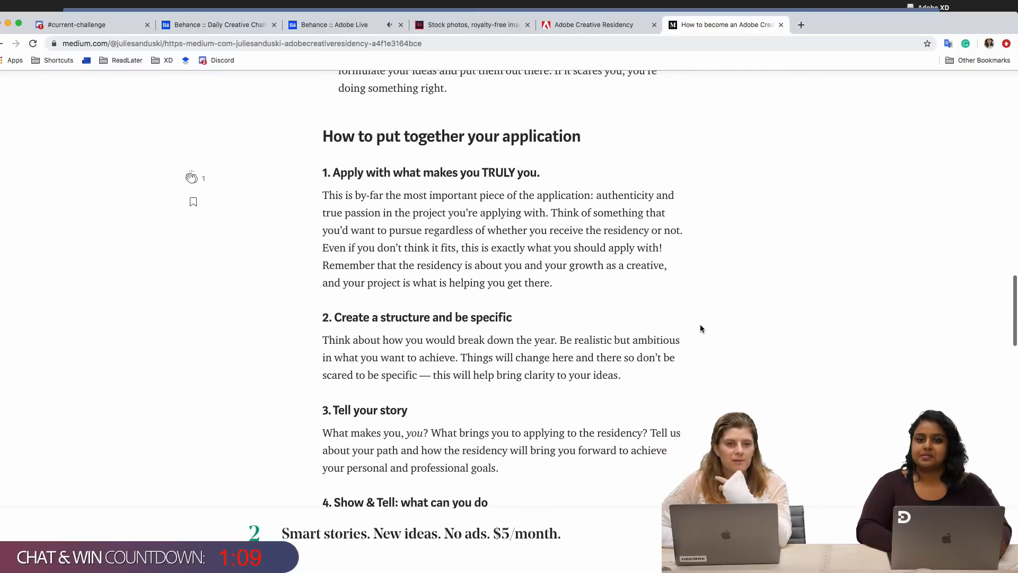
pyautogui.scroll(-3, 700, 328)
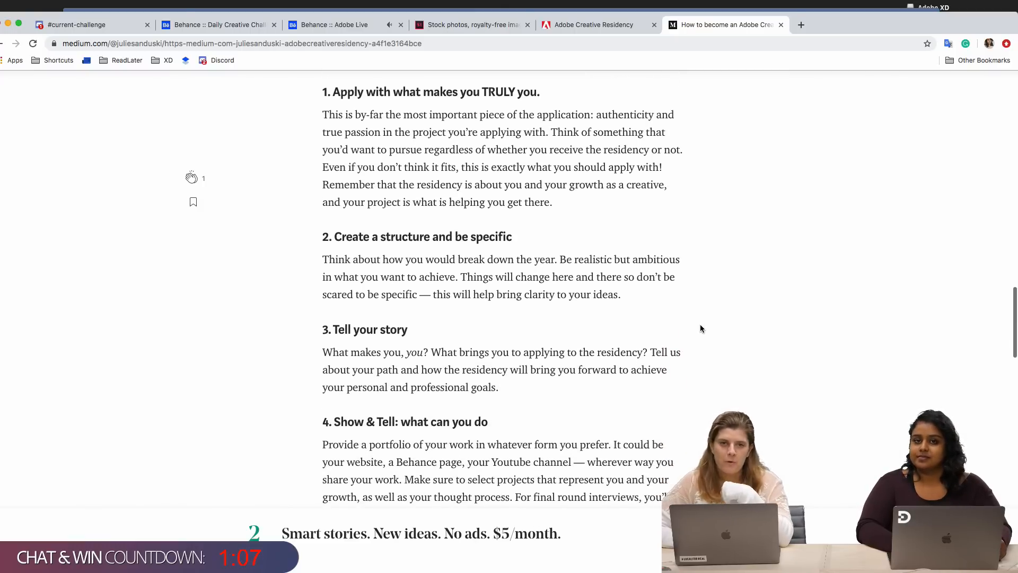
pyautogui.scroll(-2, 700, 329)
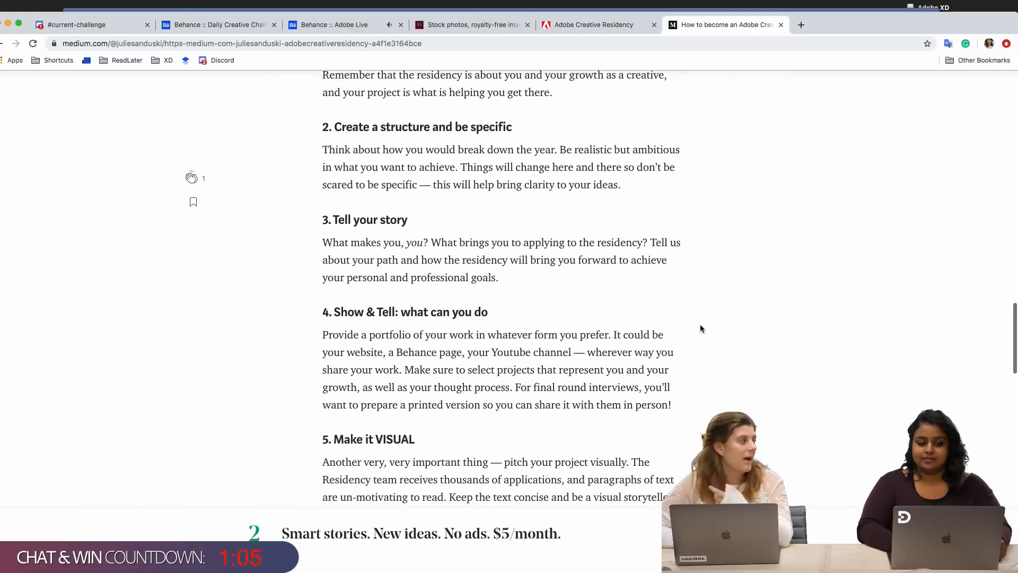
pyautogui.scroll(-2, 700, 328)
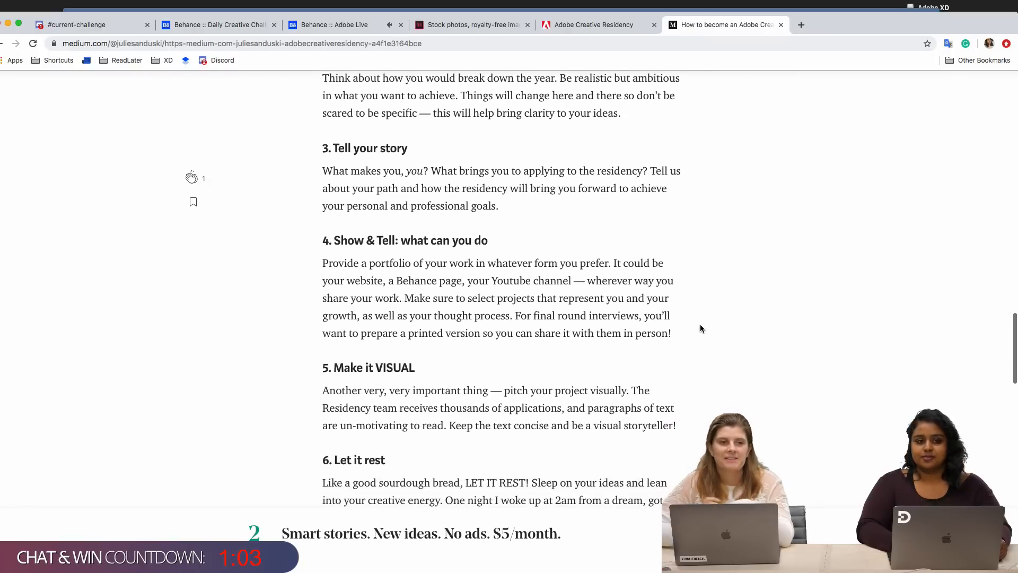
pyautogui.scroll(-4, 700, 328)
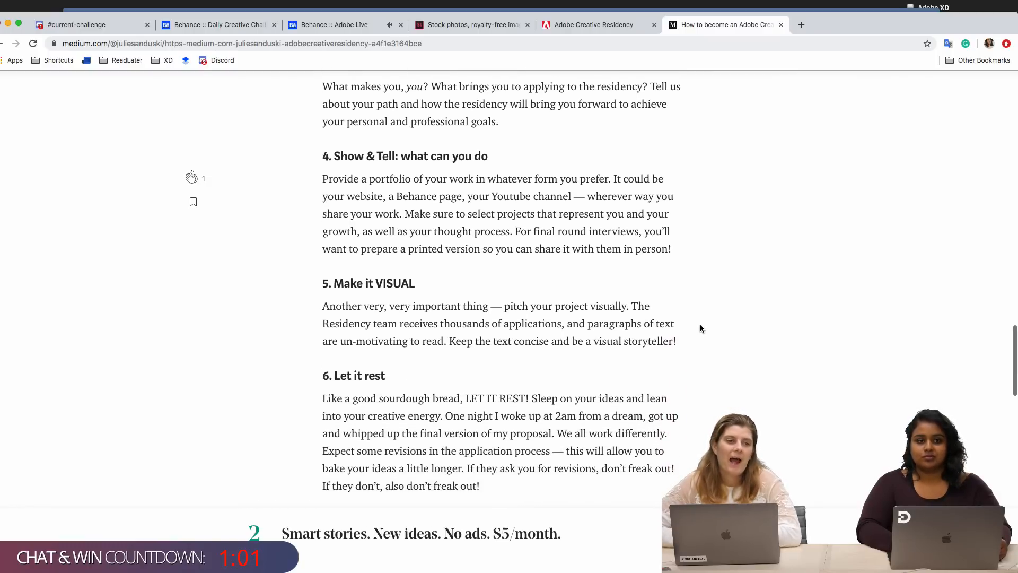
pyautogui.scroll(-4, 700, 328)
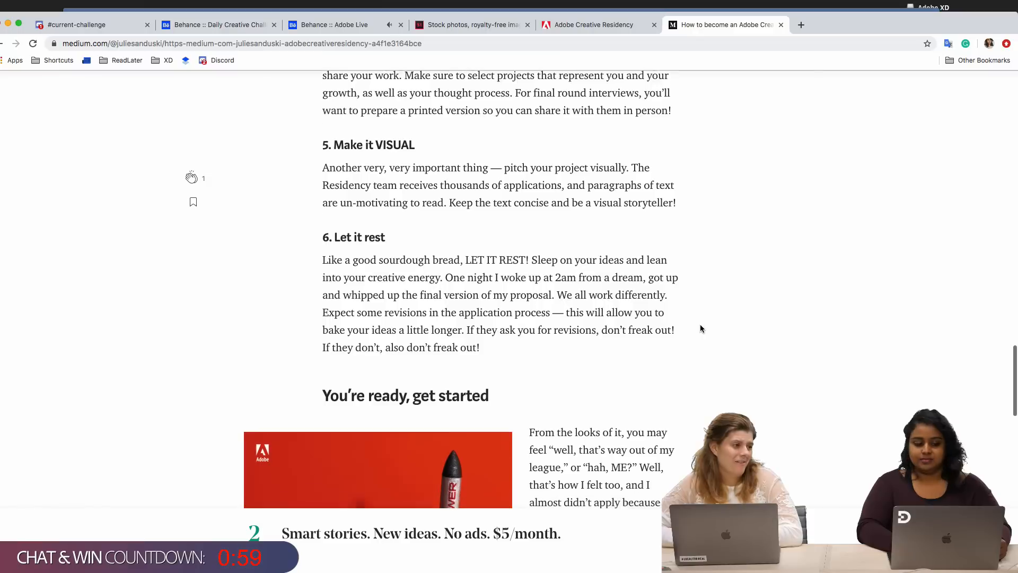
pyautogui.scroll(-6, 699, 328)
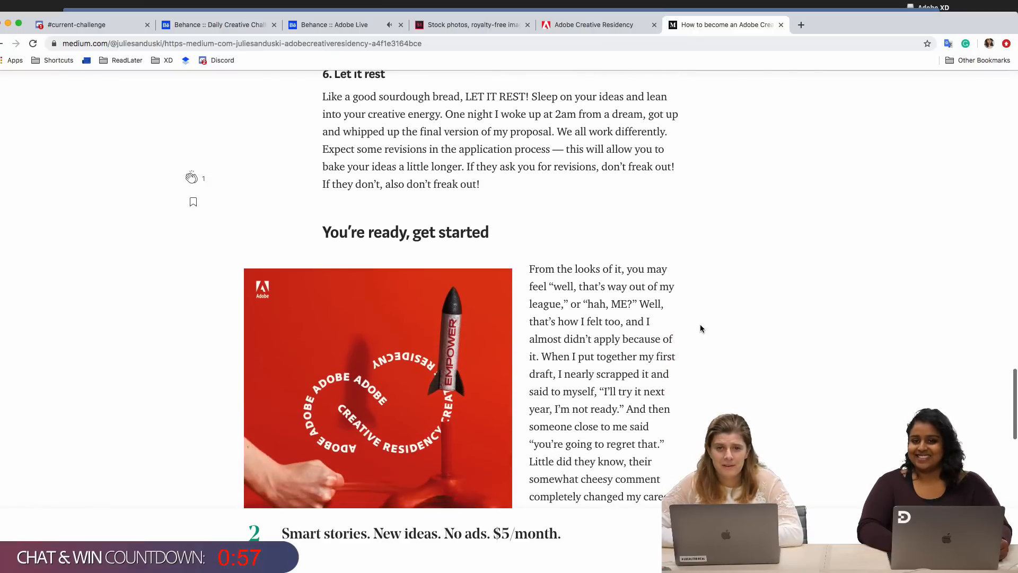
pyautogui.scroll(-10, 700, 328)
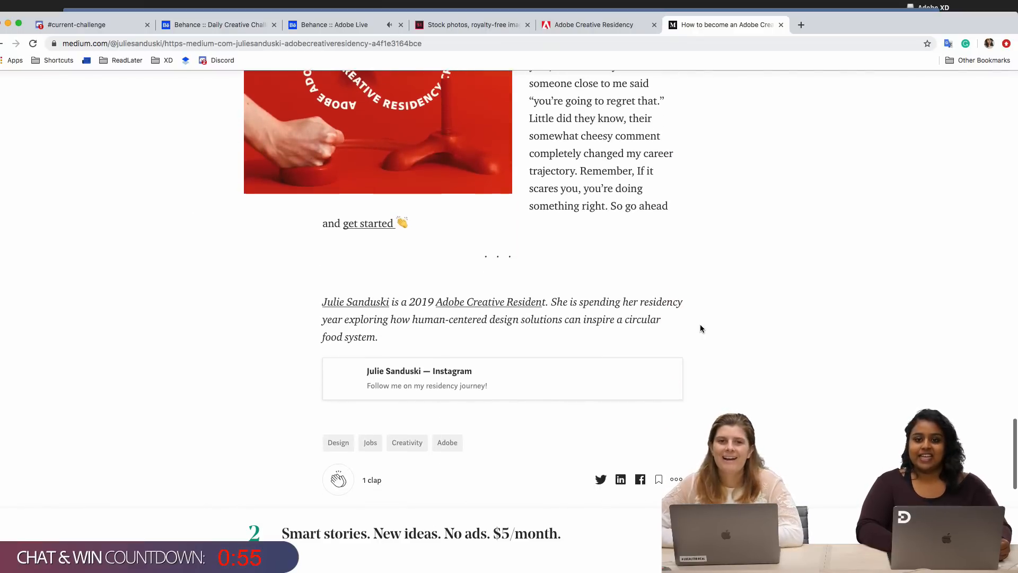
pyautogui.scroll(3, 699, 328)
pyautogui.scroll(-4, 699, 328)
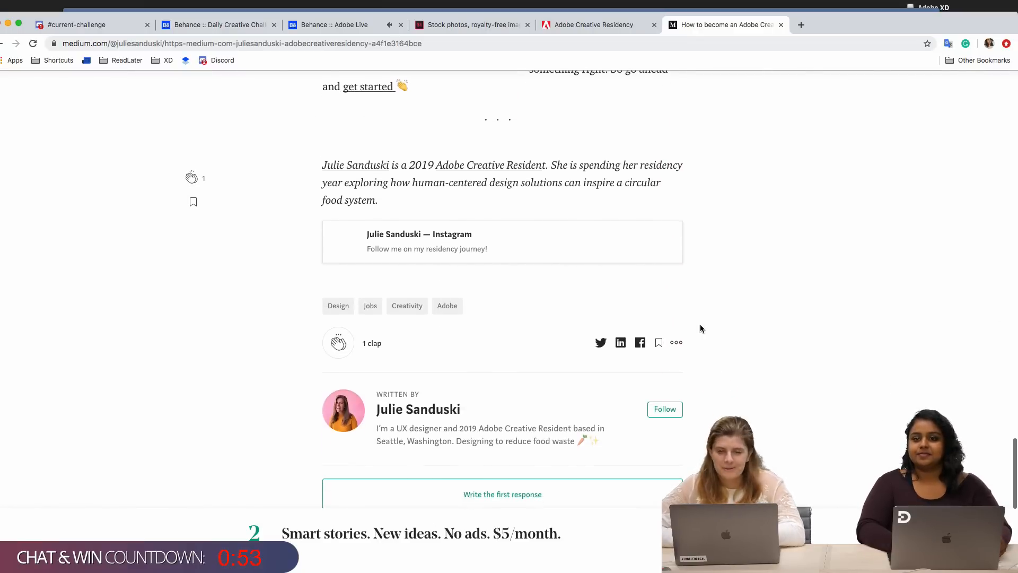
pyautogui.scroll(20, 700, 328)
pyautogui.scroll(20, 699, 329)
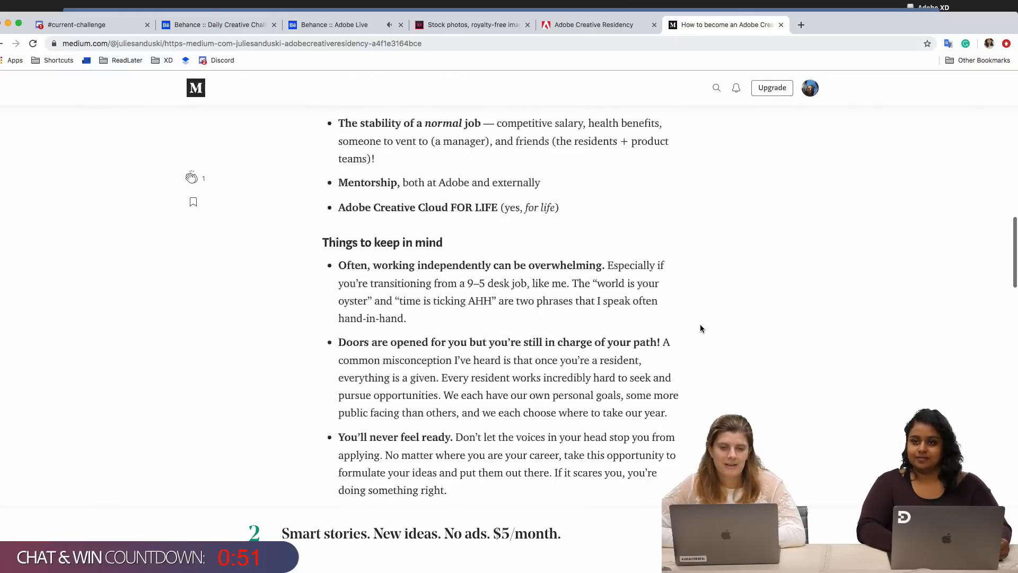
pyautogui.scroll(13, 700, 328)
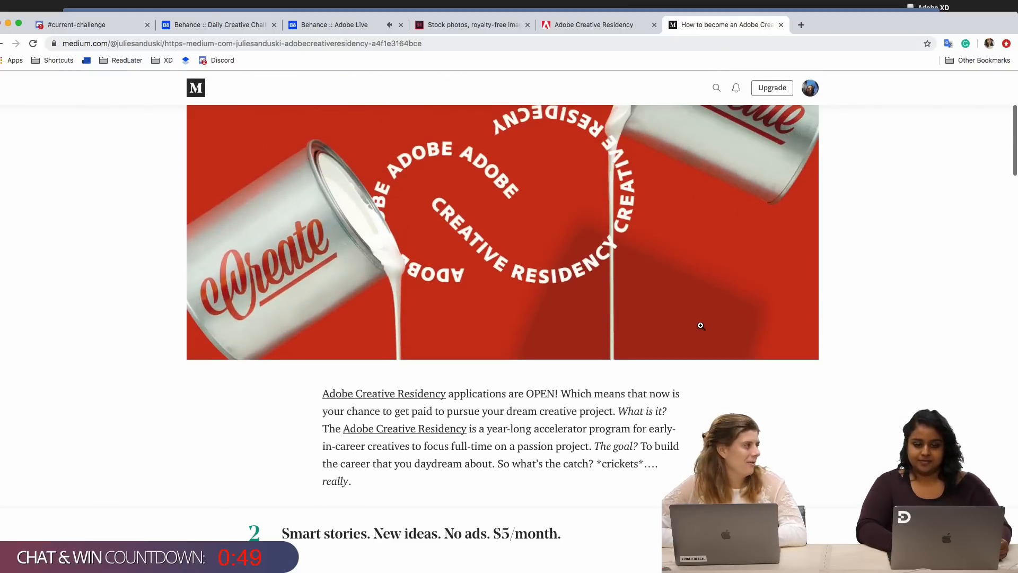
# - Add one clap to the article about becoming an Adobe Creative Resident
pyautogui.scroll(-20, 700, 328)
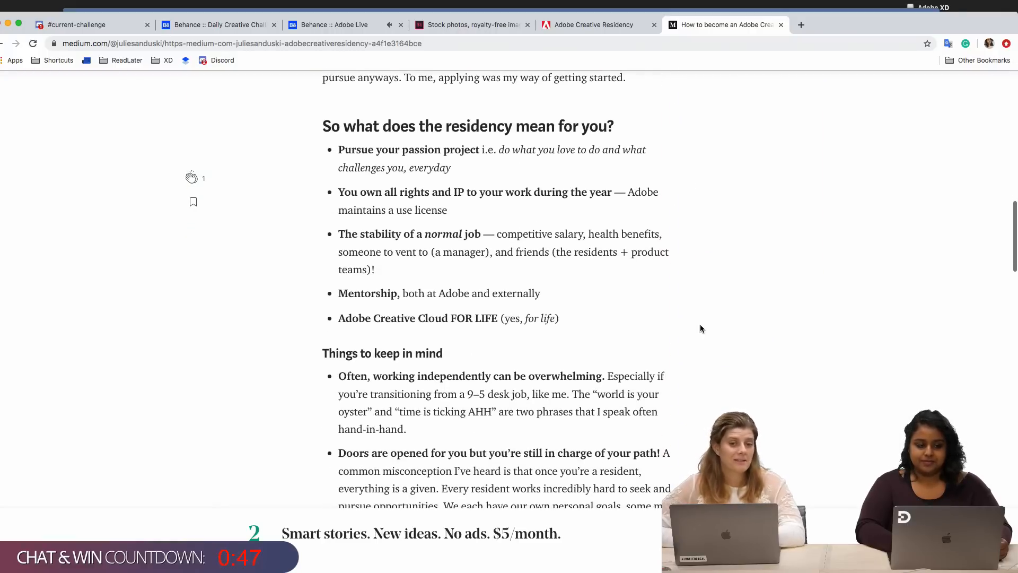
pyautogui.click(189, 186)
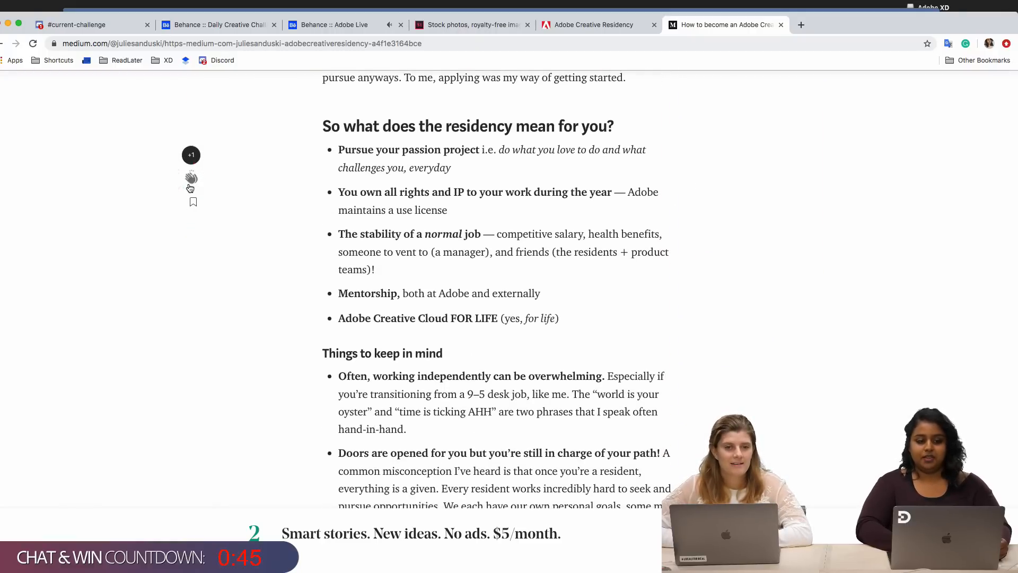
# - Read the article's application advice through to the "You're ready, get started" section and return to the title
pyautogui.scroll(-10, 441, 220)
pyautogui.scroll(-20, 440, 220)
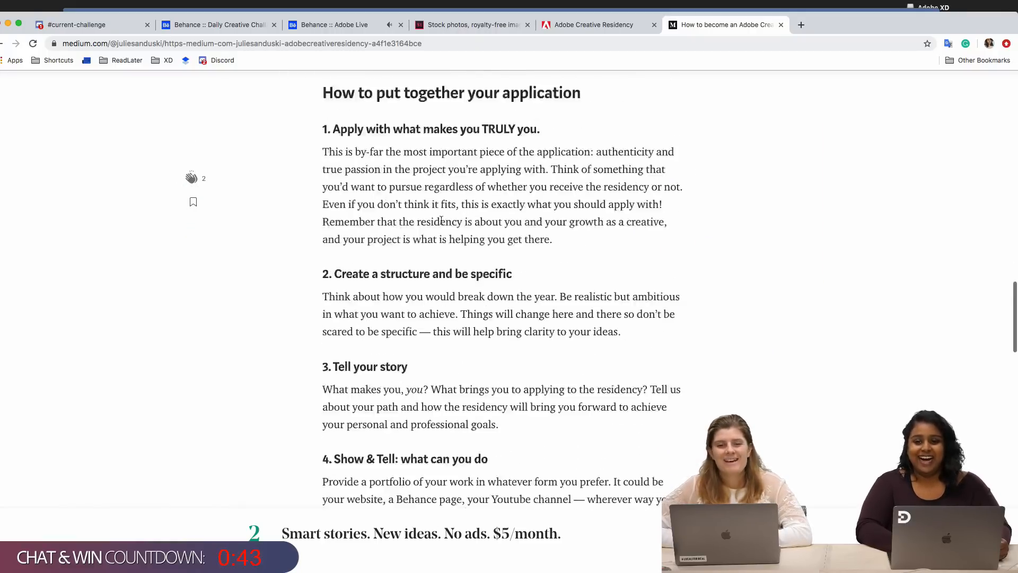
pyautogui.scroll(-2, 443, 220)
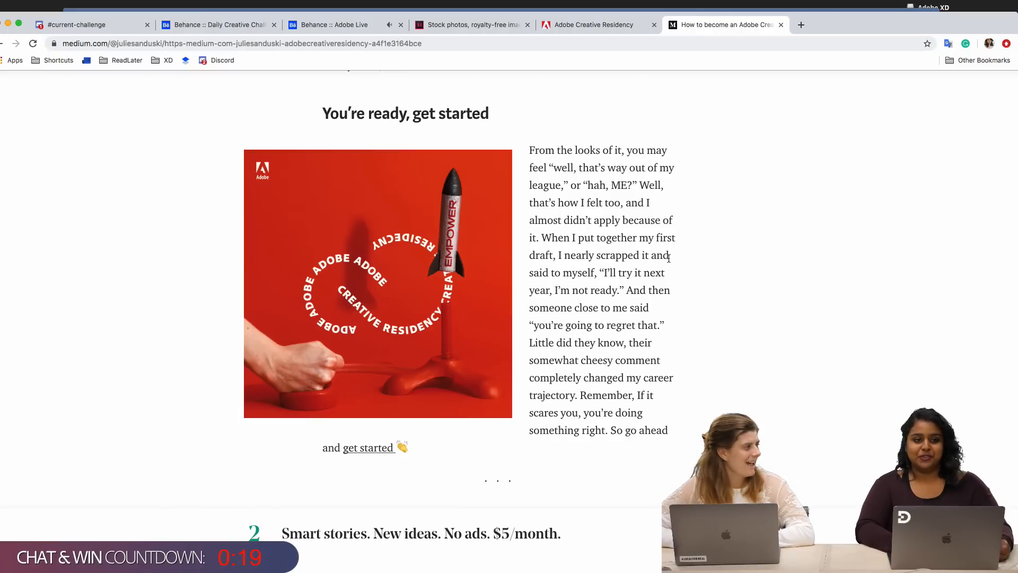
pyautogui.scroll(15, 668, 257)
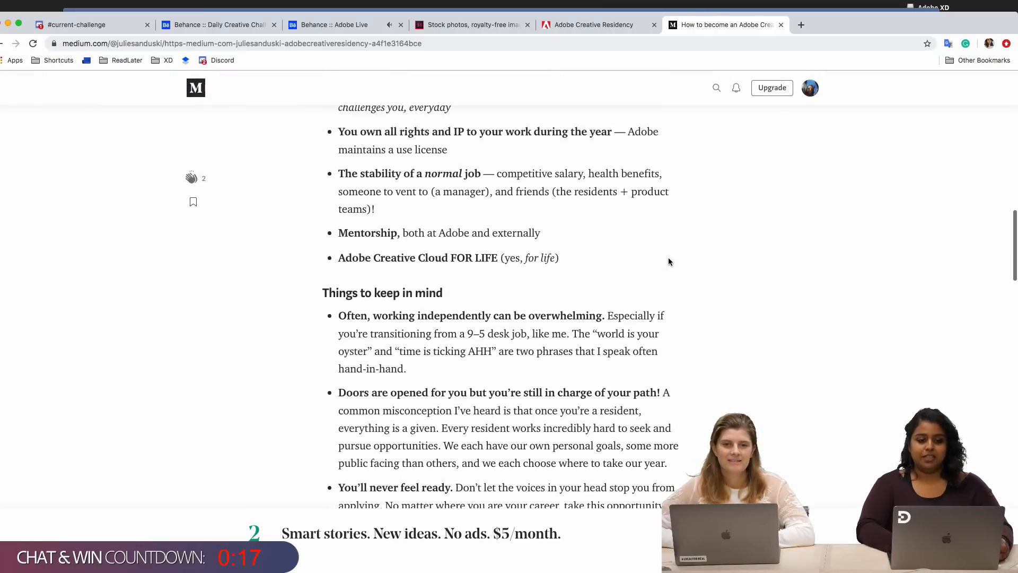
pyautogui.scroll(3, 668, 262)
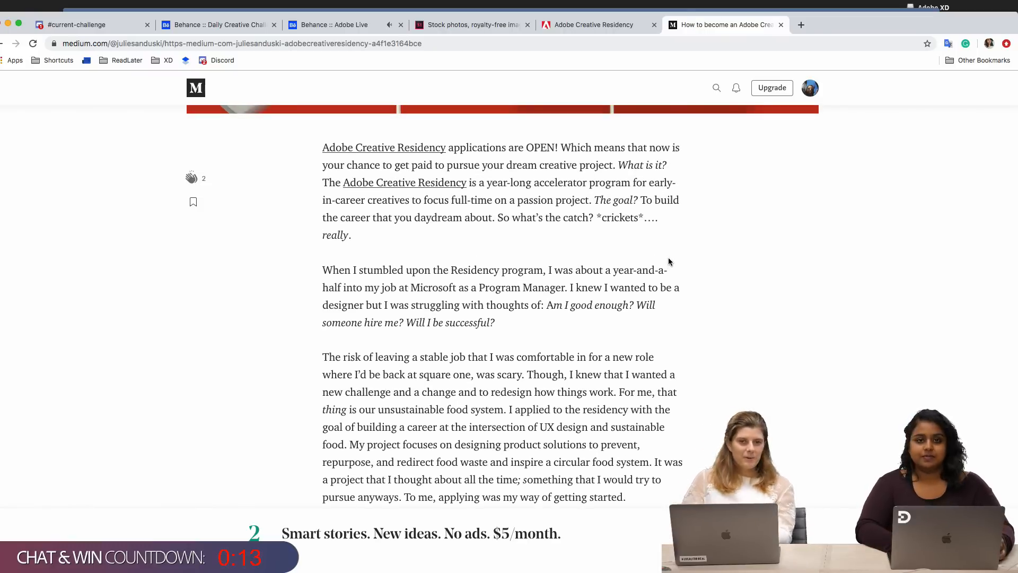
pyautogui.scroll(10, 668, 258)
pyautogui.scroll(3, 668, 258)
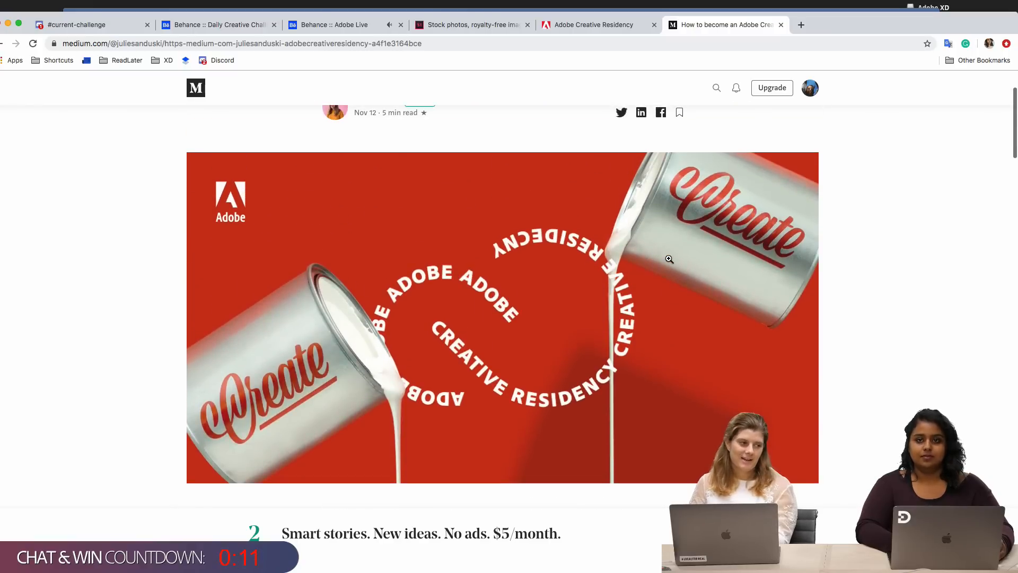
pyautogui.scroll(4, 669, 259)
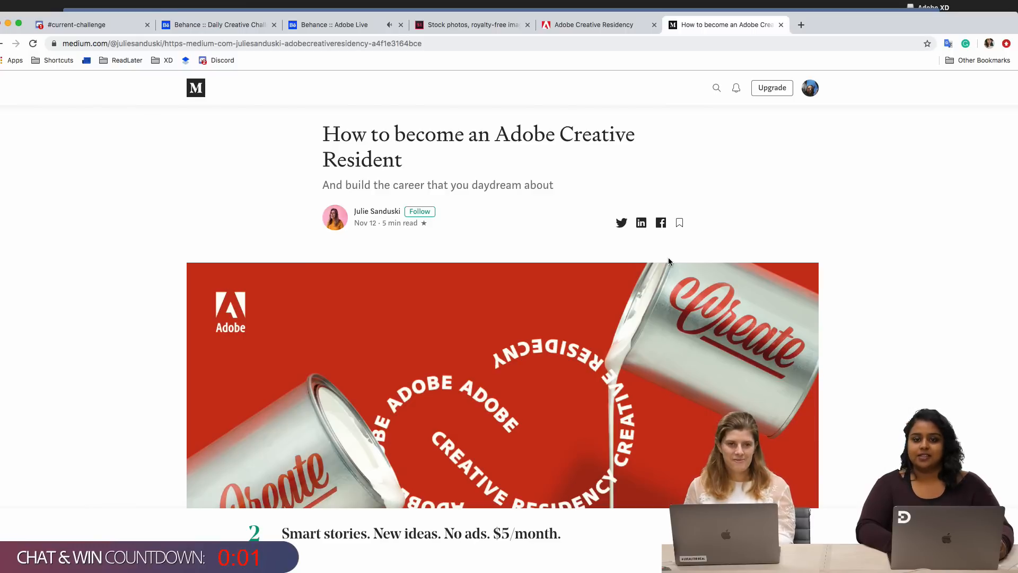
pyautogui.scroll(-2, 735, 341)
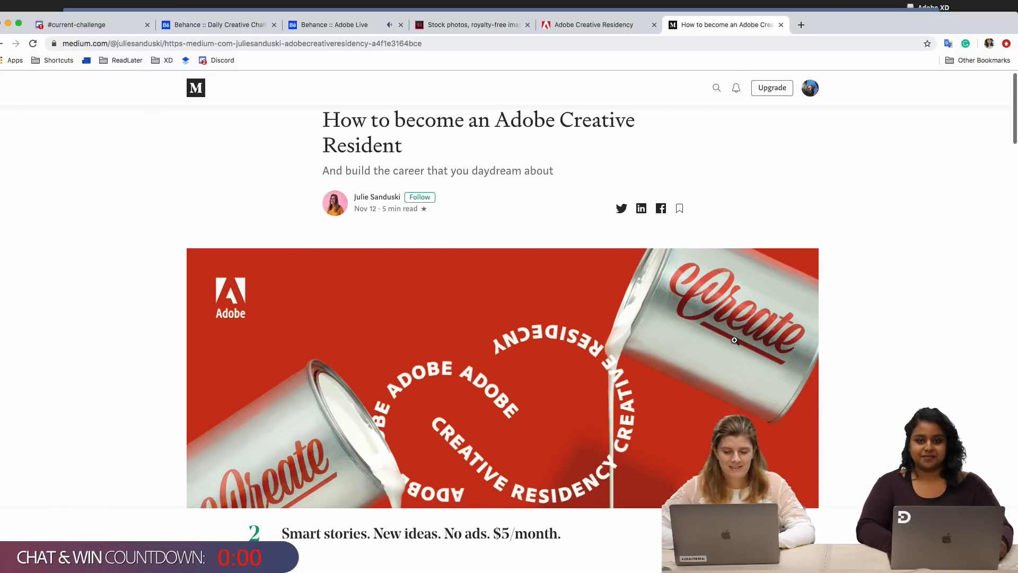
pyautogui.scroll(-2, 735, 341)
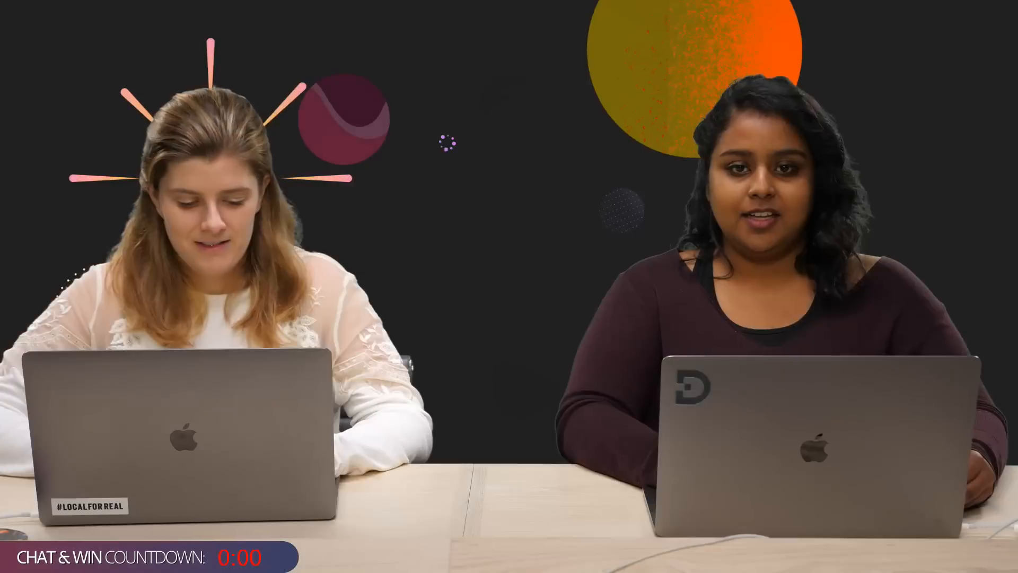
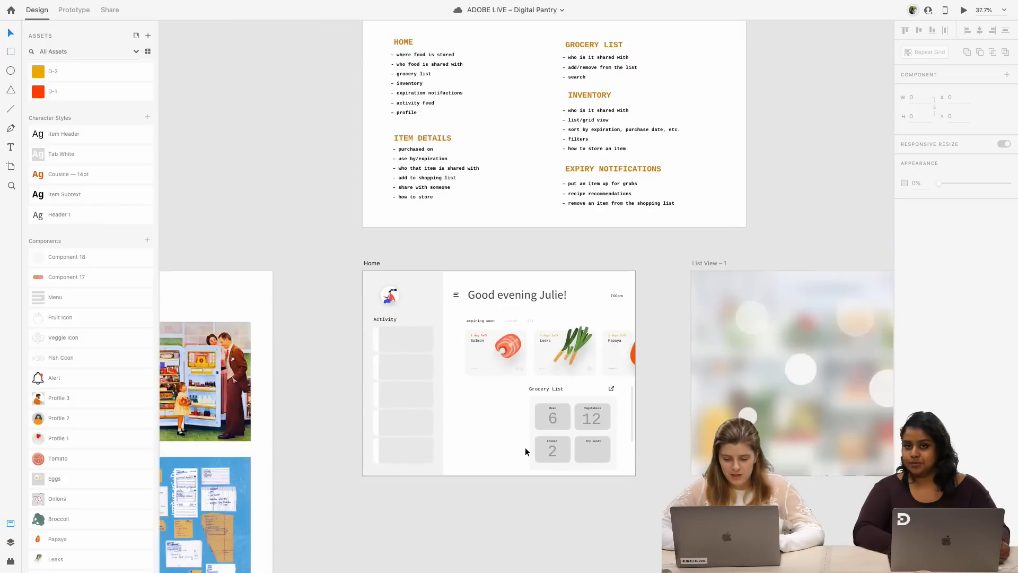
# - Examine the collage of handwritten grocery lists on the mood board beside the Home artboard
pyautogui.scroll(-8, 525, 447)
pyautogui.scroll(10, 577, 198)
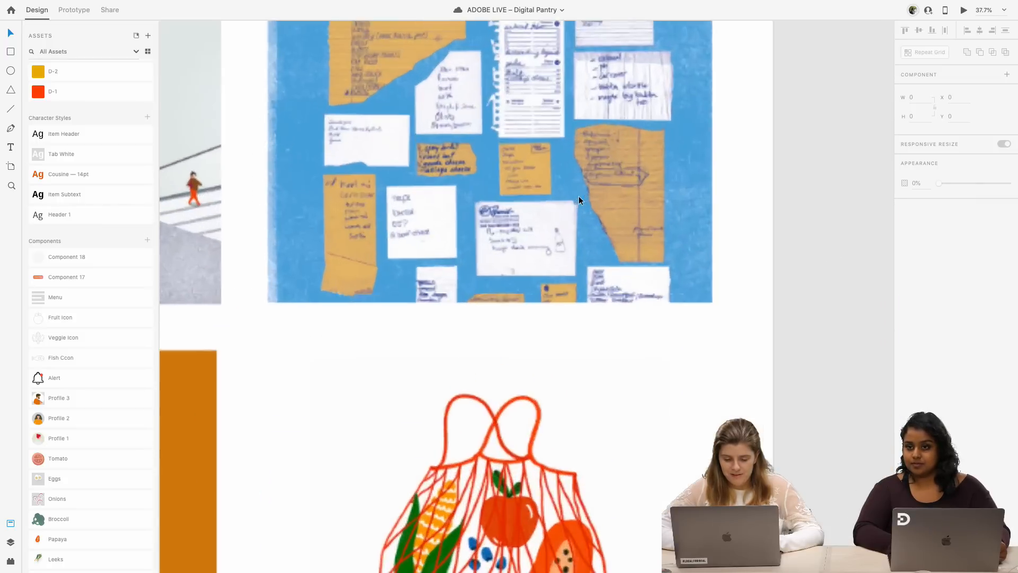
pyautogui.scroll(1, 566, 175)
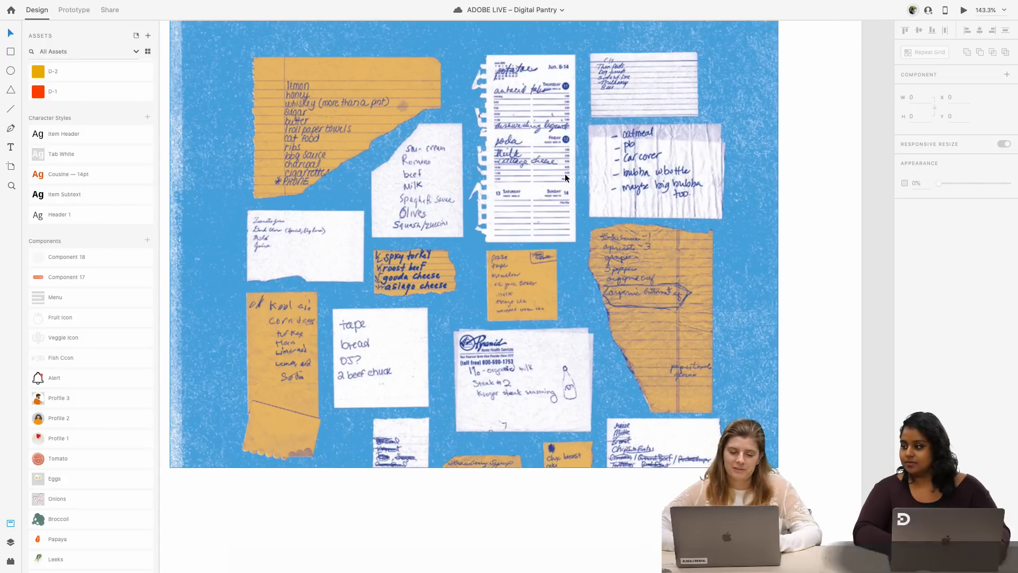
pyautogui.scroll(-3, 564, 173)
pyautogui.scroll(-5, 565, 173)
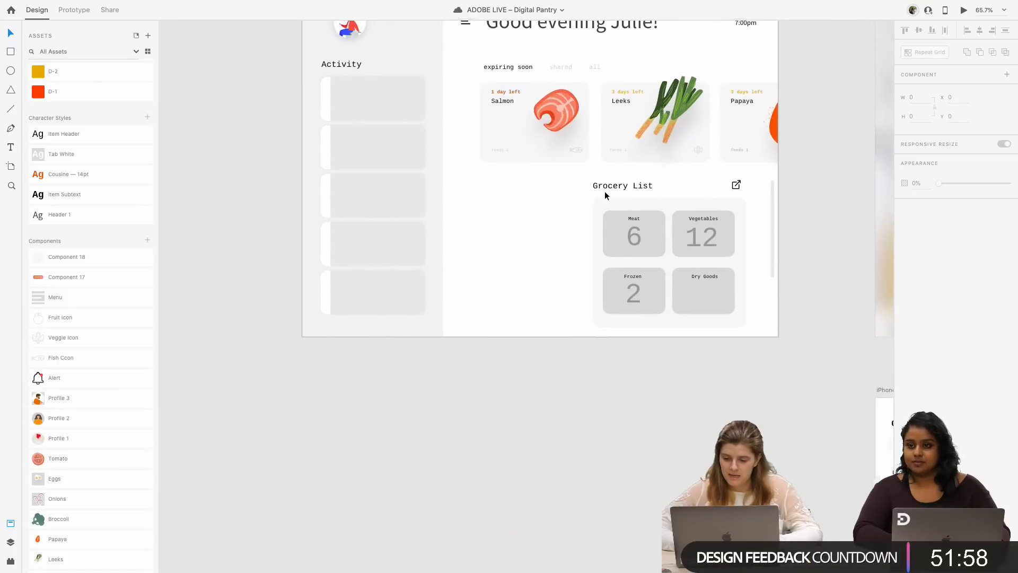
# - Stack the Leeks and Papaya cards in a column beneath the Salmon card on the Home artboard
pyautogui.click(662, 215)
pyautogui.moveTo(662, 215); pyautogui.dragTo(622, 259)
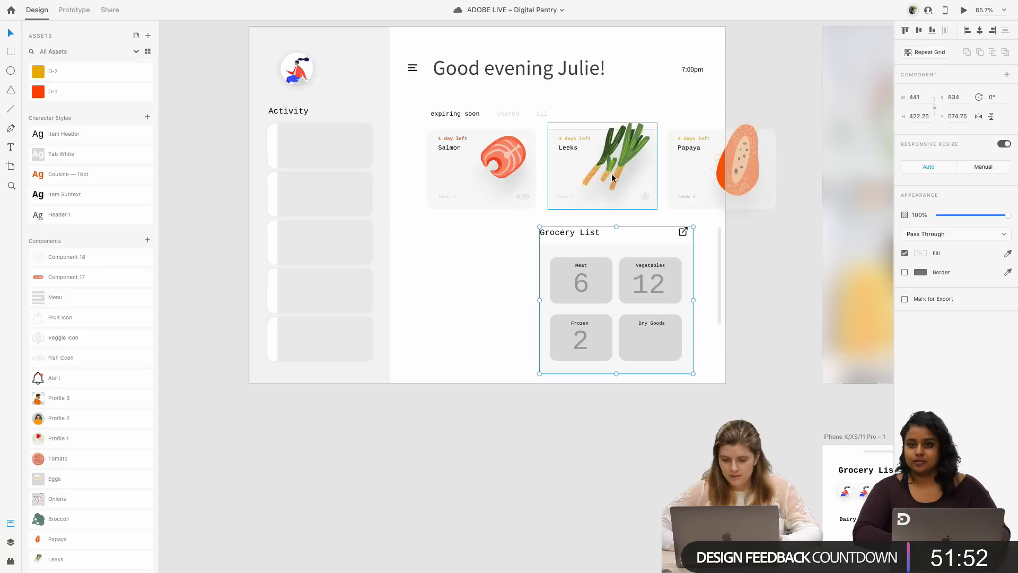
pyautogui.scroll(2, 612, 173)
pyautogui.moveTo(616, 164); pyautogui.dragTo(462, 286)
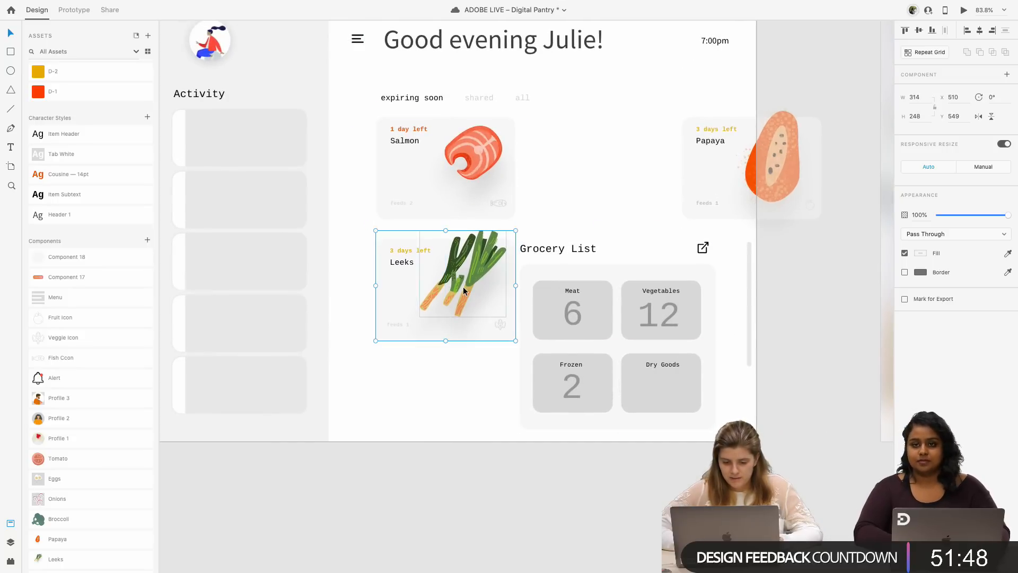
pyautogui.moveTo(770, 159); pyautogui.dragTo(495, 406)
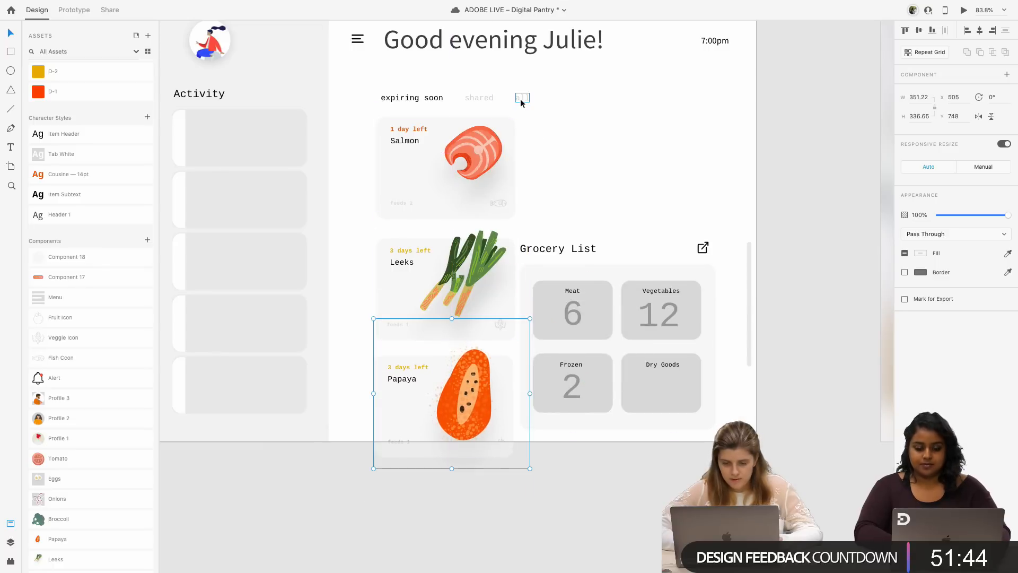
# - Tighten the spacing of the expiring soon, shared and all labels so the row fits the Salmon card's width
pyautogui.click(393, 95)
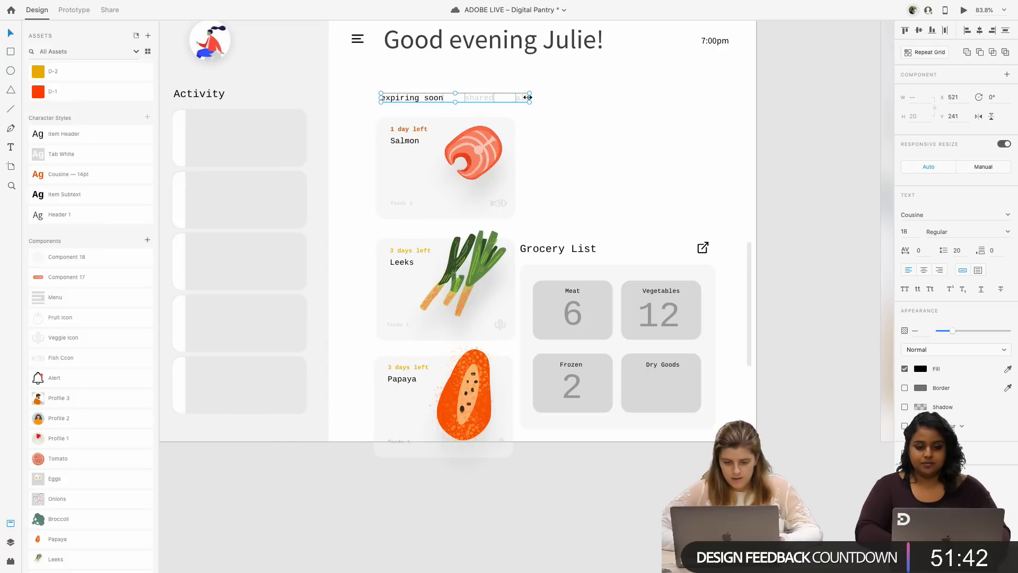
pyautogui.moveTo(528, 97); pyautogui.dragTo(514, 97)
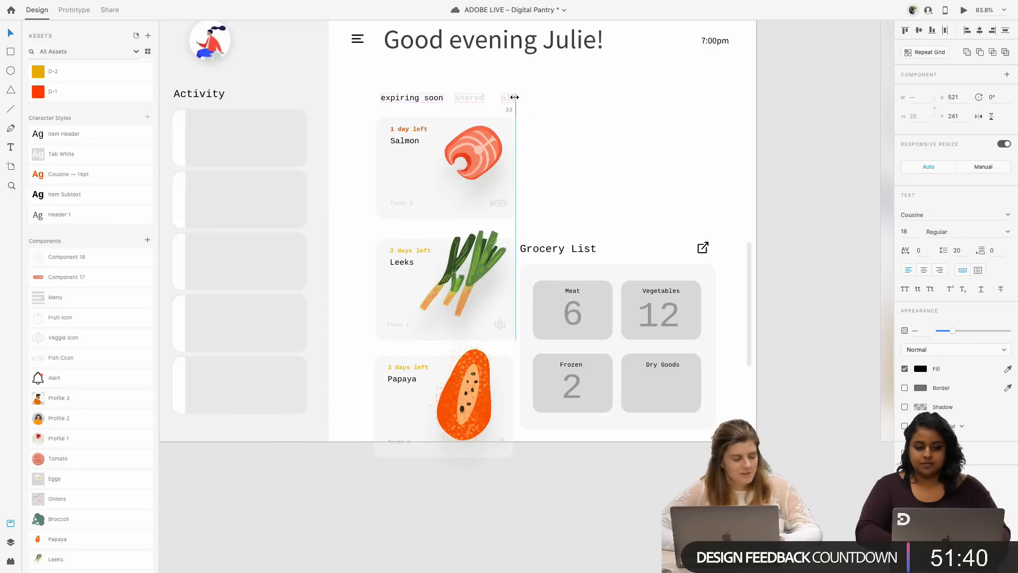
# - Move the whole Grocery List section up beside the Salmon card, undoing the first attempt
pyautogui.moveTo(657, 350); pyautogui.dragTo(673, 215)
pyautogui.press('super+z')
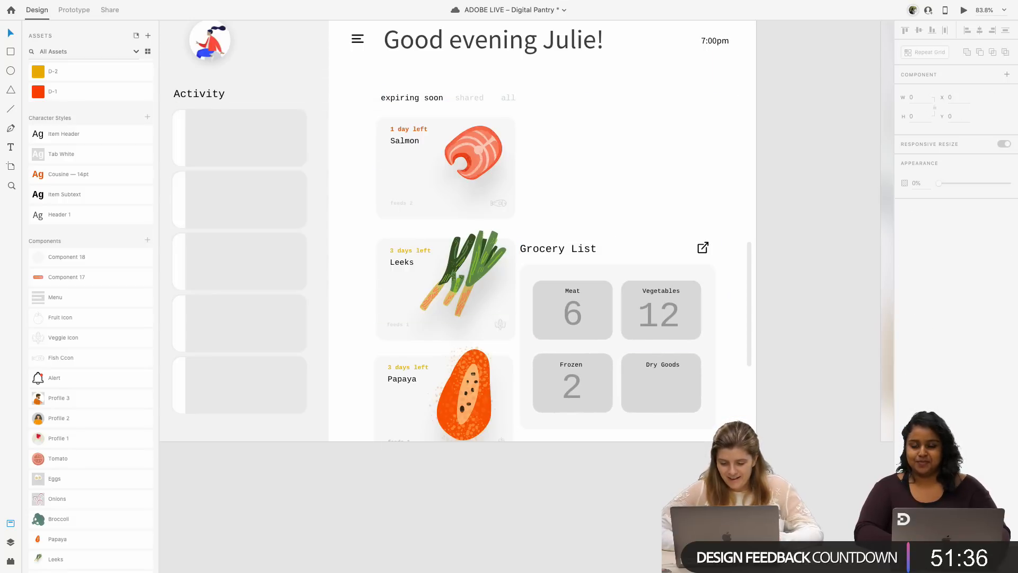
pyautogui.moveTo(713, 454); pyautogui.dragTo(530, 232)
pyautogui.moveTo(580, 313); pyautogui.dragTo(585, 162)
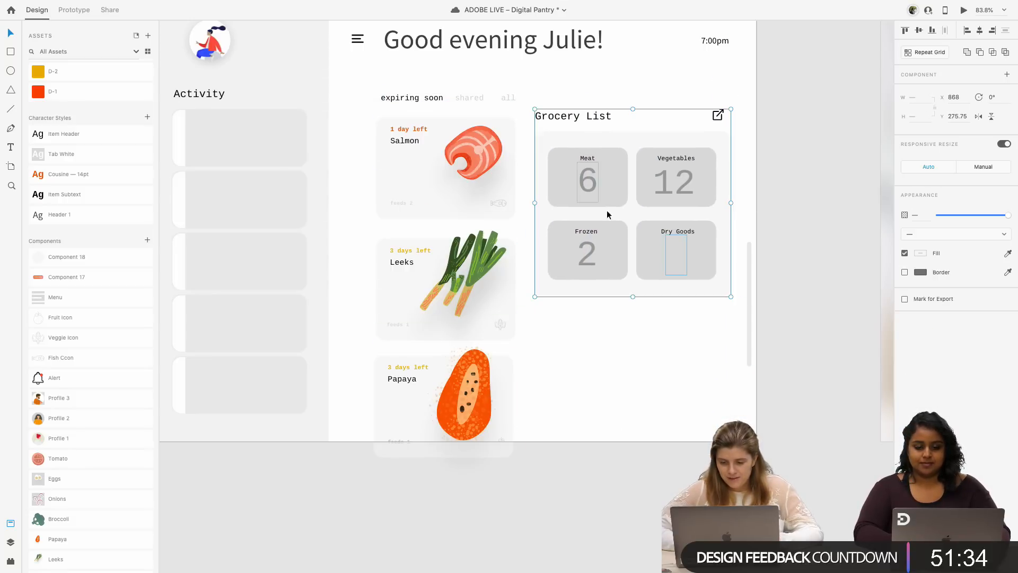
# - Delete the gray background of the Meat tile inside the Grocery List group
pyautogui.click(697, 310)
pyautogui.moveTo(700, 303); pyautogui.dragTo(592, 146)
pyautogui.doubleClick(596, 133)
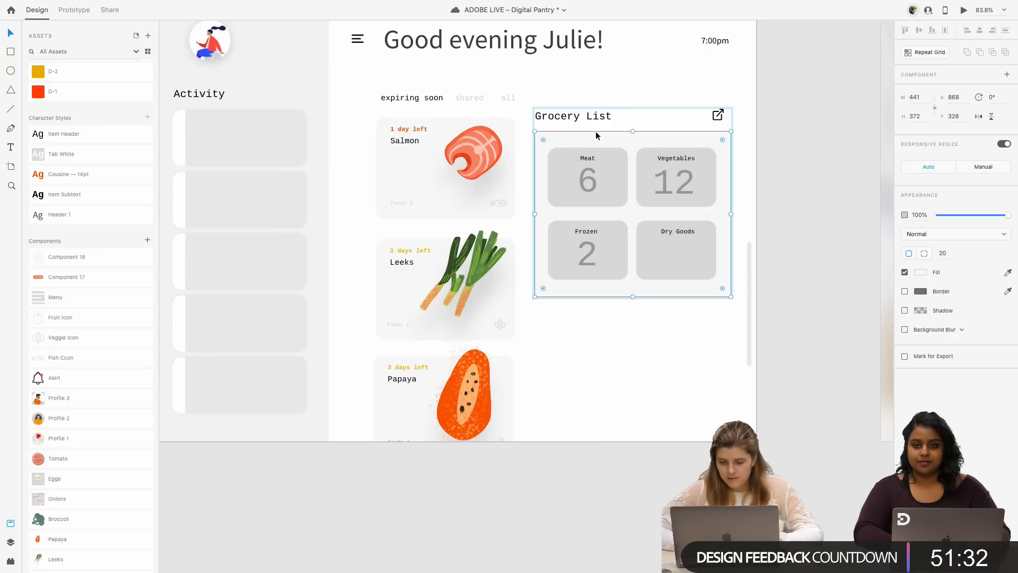
pyautogui.click(599, 159)
pyautogui.press('Delete')
# - Delete the Meat texts and the Vegetables, Dry Goods and Frozen tiles, keeping only the Grocery List's large background panel
pyautogui.click(592, 171)
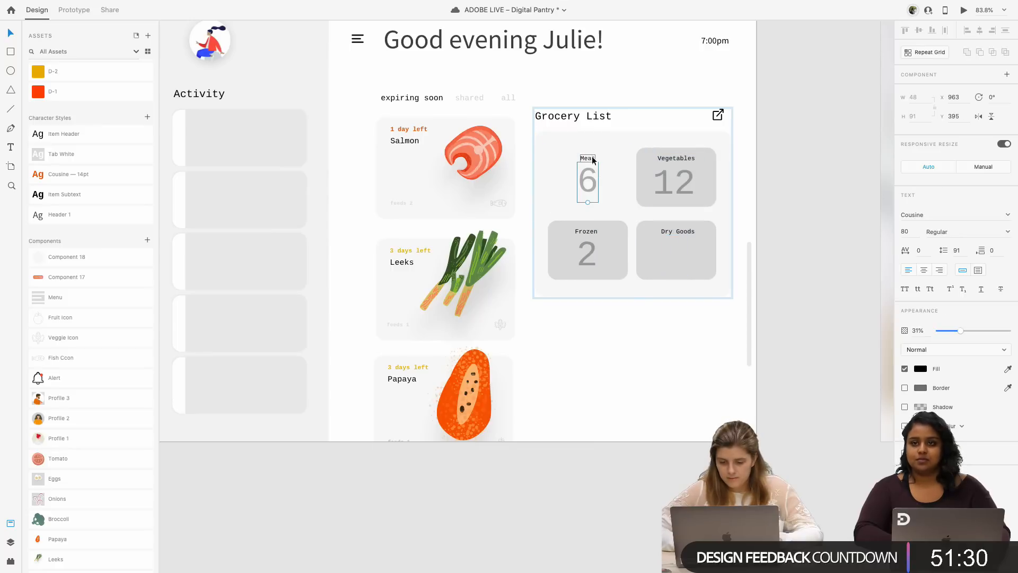
pyautogui.keyDown('shift'); pyautogui.click(664, 175); pyautogui.keyUp('shift')
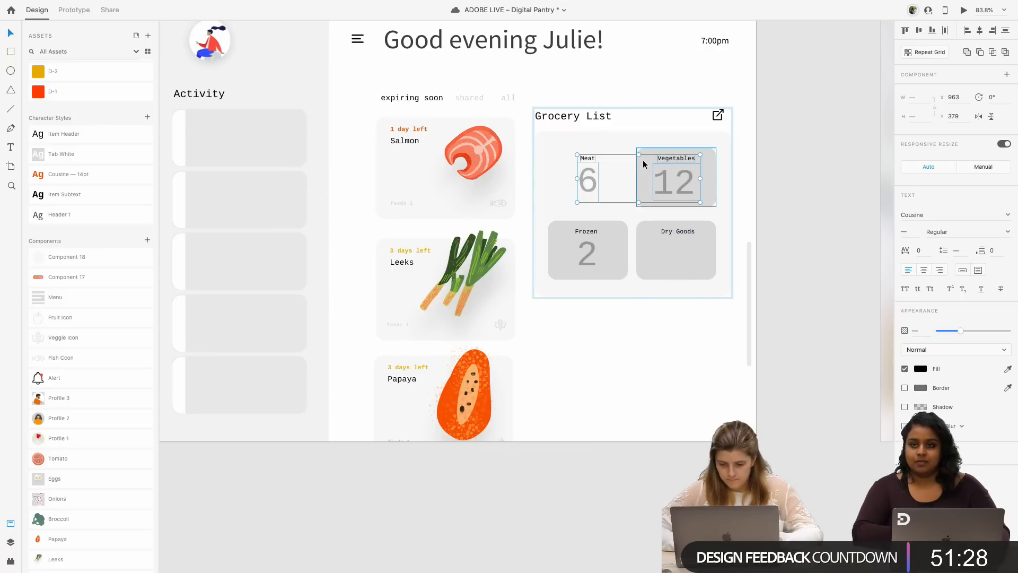
pyautogui.keyDown('shift'); pyautogui.click(644, 164); pyautogui.keyUp('shift')
pyautogui.keyDown('shift'); pyautogui.click(665, 234); pyautogui.keyUp('shift')
pyautogui.press('Delete')
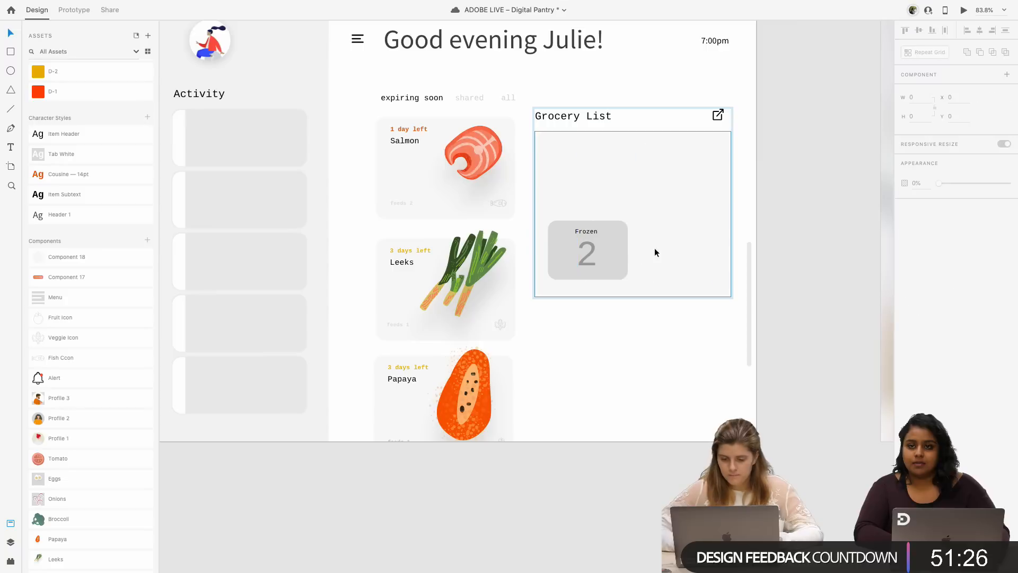
pyautogui.click(594, 249)
pyautogui.press('Delete')
pyautogui.click(667, 197)
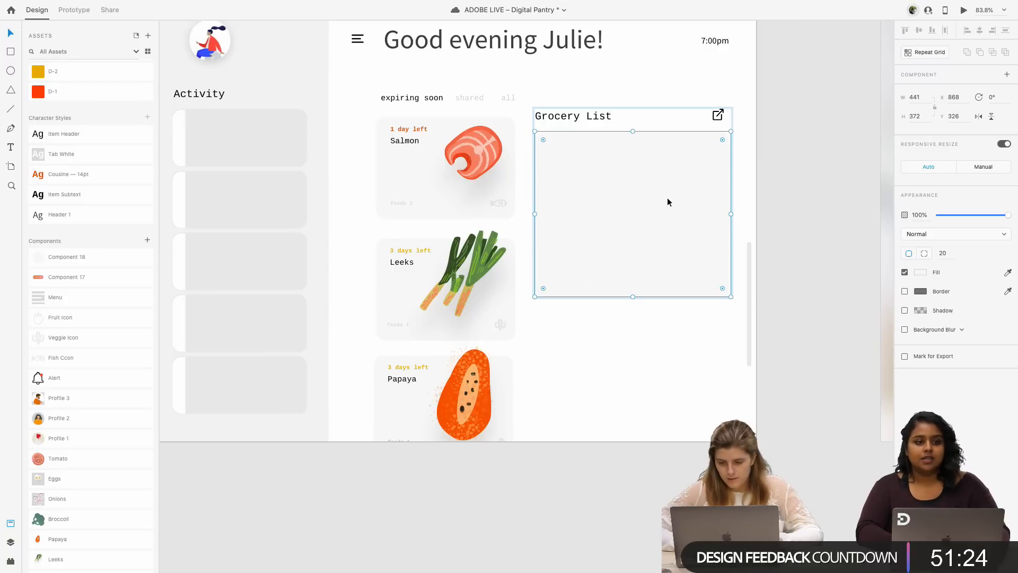
pyautogui.press('Escape')
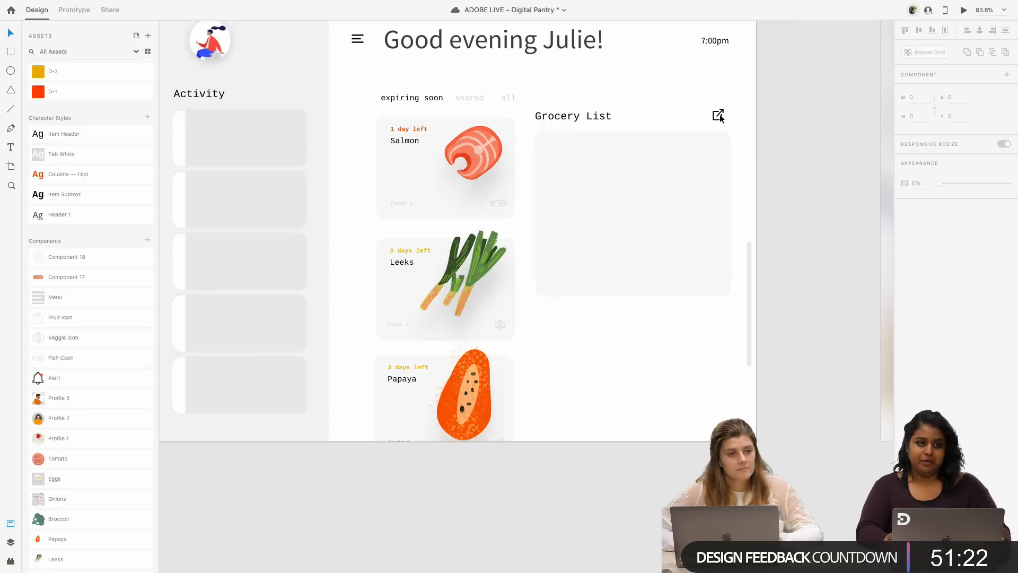
# - Shrink the external-link icon in the Grocery List header to about 18.6 by 19.5
pyautogui.scroll(3, 720, 114)
pyautogui.scroll(1, 720, 115)
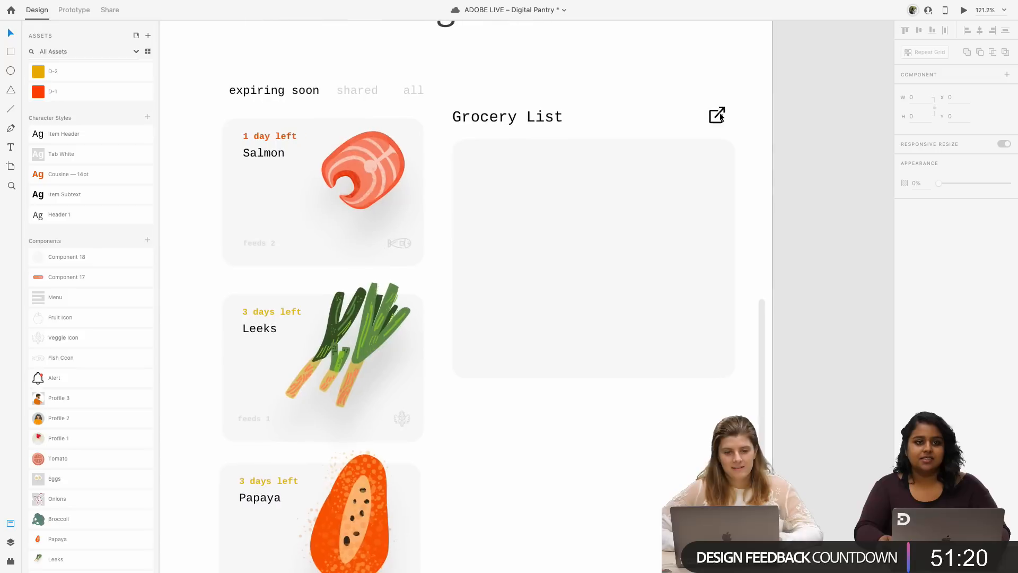
pyautogui.click(720, 112)
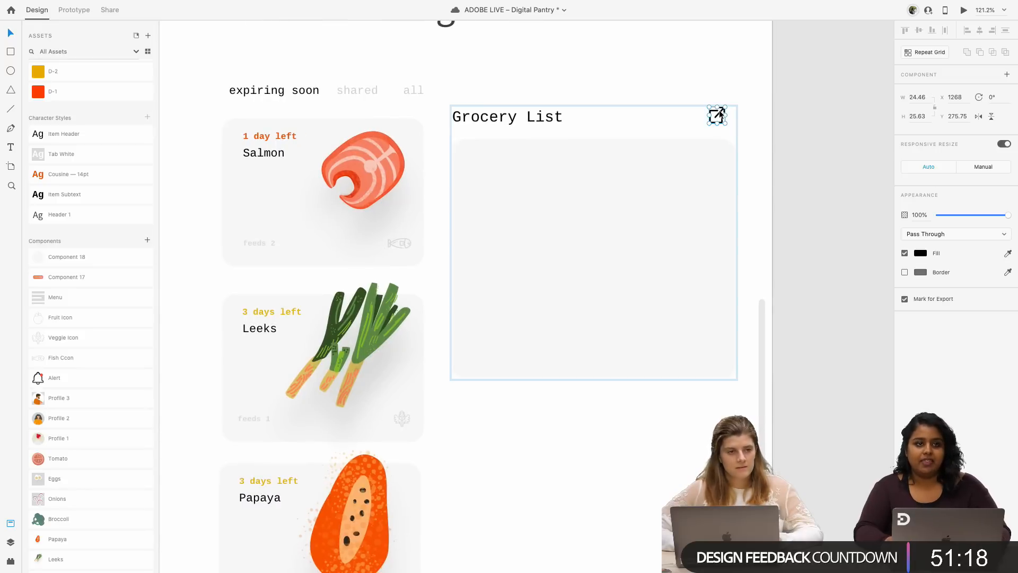
pyautogui.scroll(3, 720, 112)
pyautogui.moveTo(726, 107); pyautogui.dragTo(723, 111)
pyautogui.scroll(-3, 632, 165)
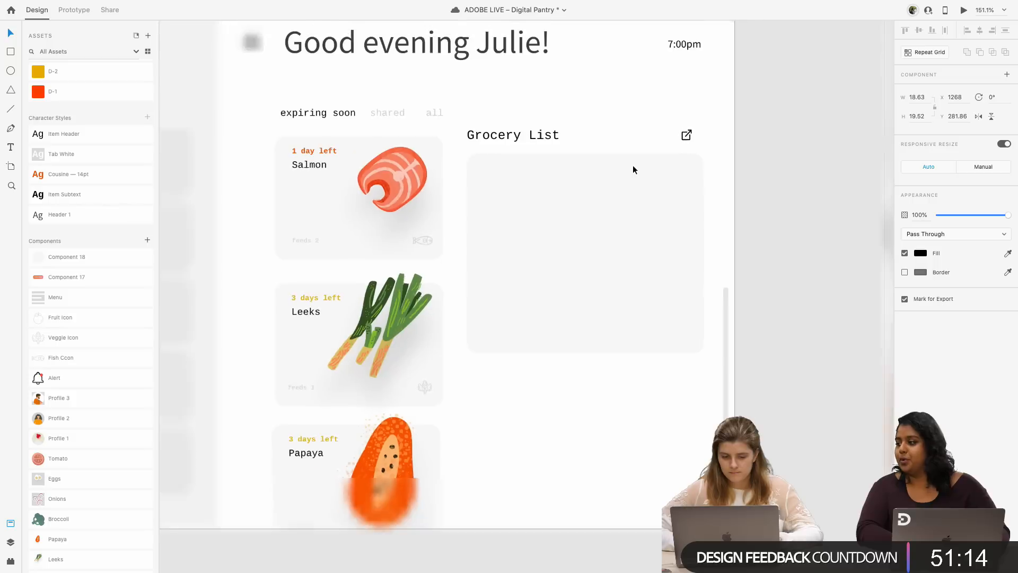
# - Move the Grocery List group to about X 877, Y 241, aligning its heading with the expiring soon label row
pyautogui.click(671, 364)
pyautogui.click(674, 307)
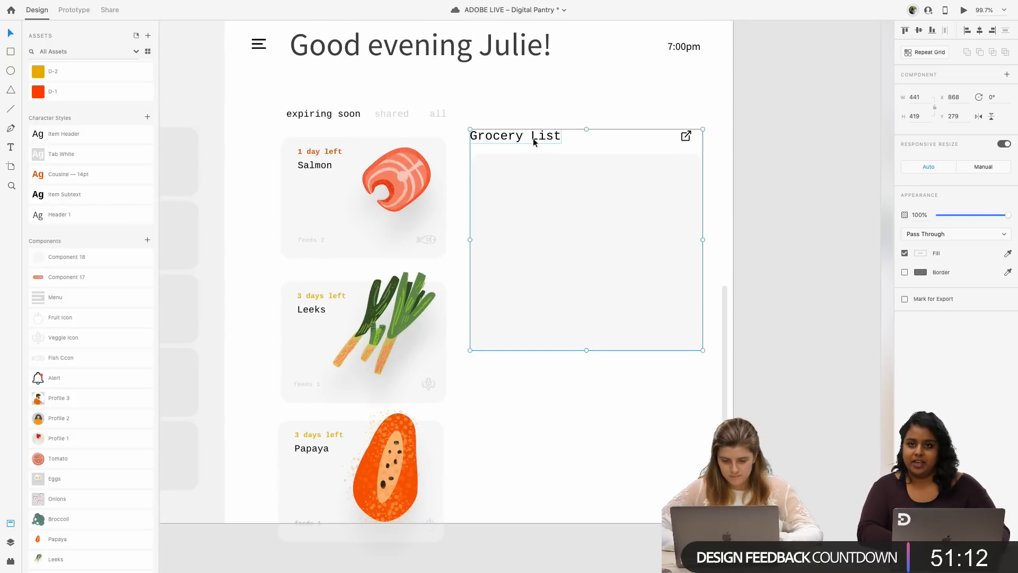
pyautogui.moveTo(533, 142); pyautogui.dragTo(538, 123)
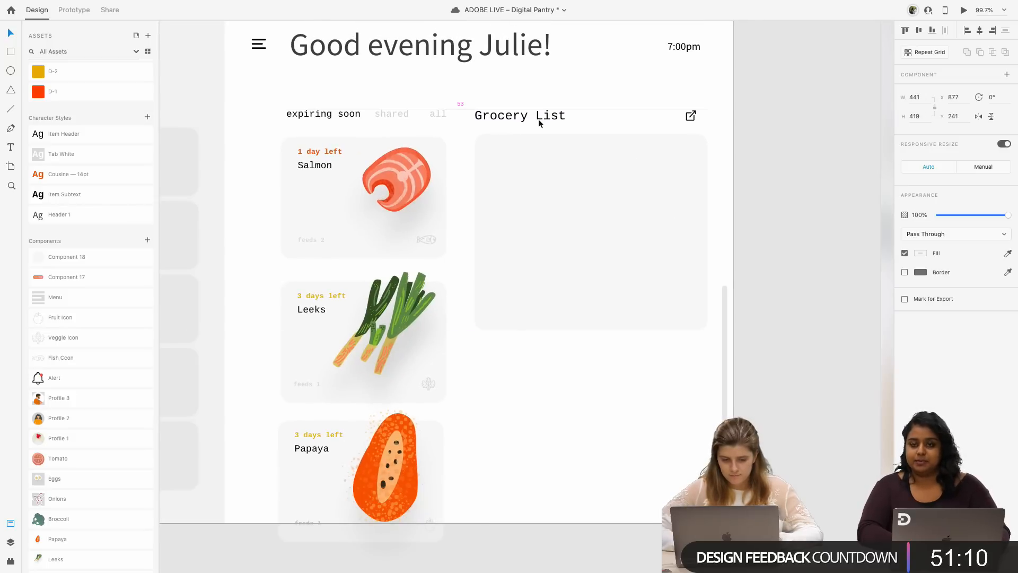
# - Move the Activity sidebar with its profile picture out of the Home artboard, placing it flush against the artboard's outer left edge
pyautogui.scroll(-3, 538, 123)
pyautogui.hscroll(-3, 539, 123)
pyautogui.scroll(2, 540, 123)
pyautogui.moveTo(393, 498); pyautogui.dragTo(385, 479)
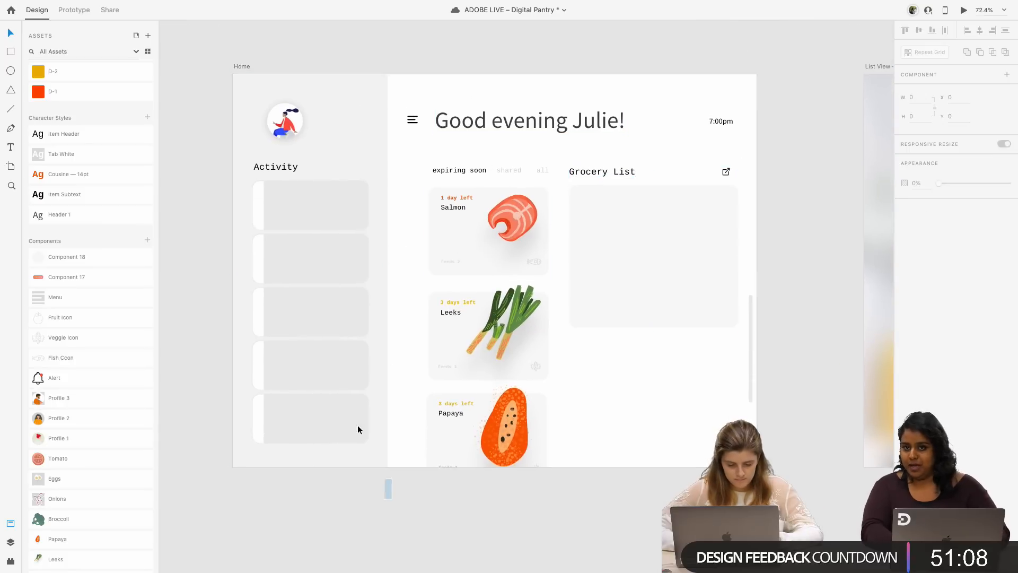
pyautogui.moveTo(358, 430); pyautogui.dragTo(224, 60)
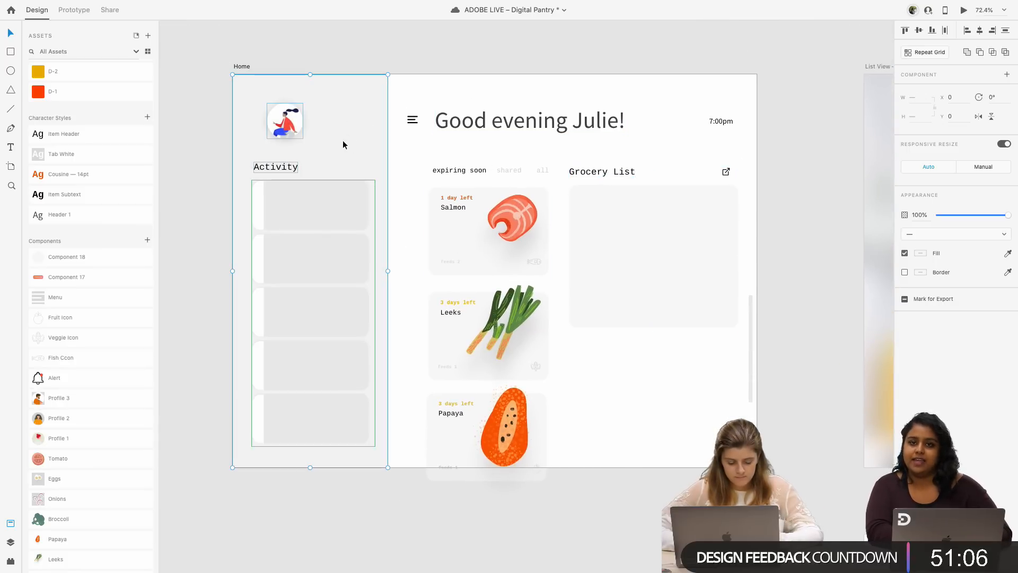
pyautogui.hscroll(-5, 343, 142)
pyautogui.scroll(-3, 343, 142)
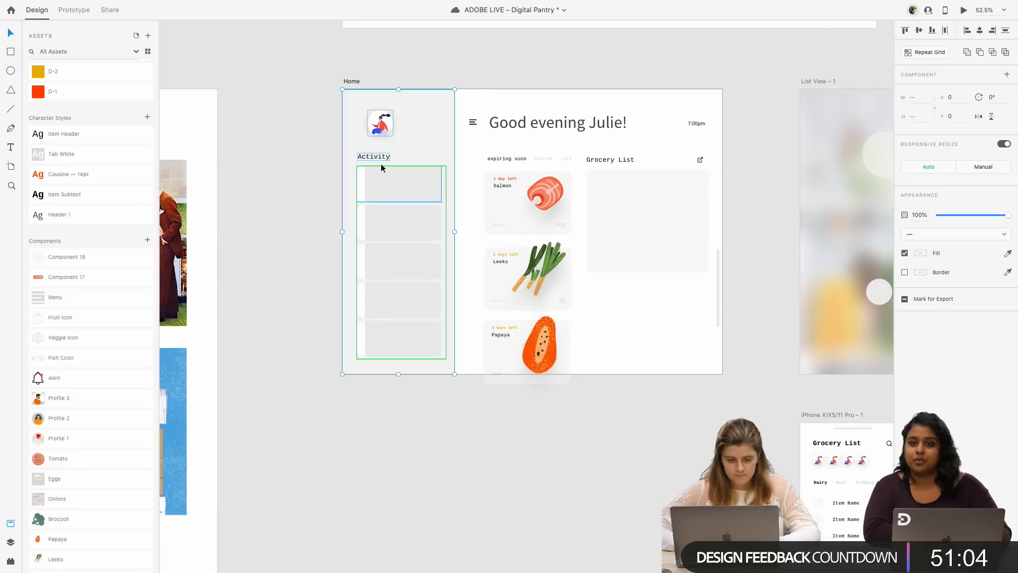
pyautogui.moveTo(416, 193); pyautogui.dragTo(303, 184)
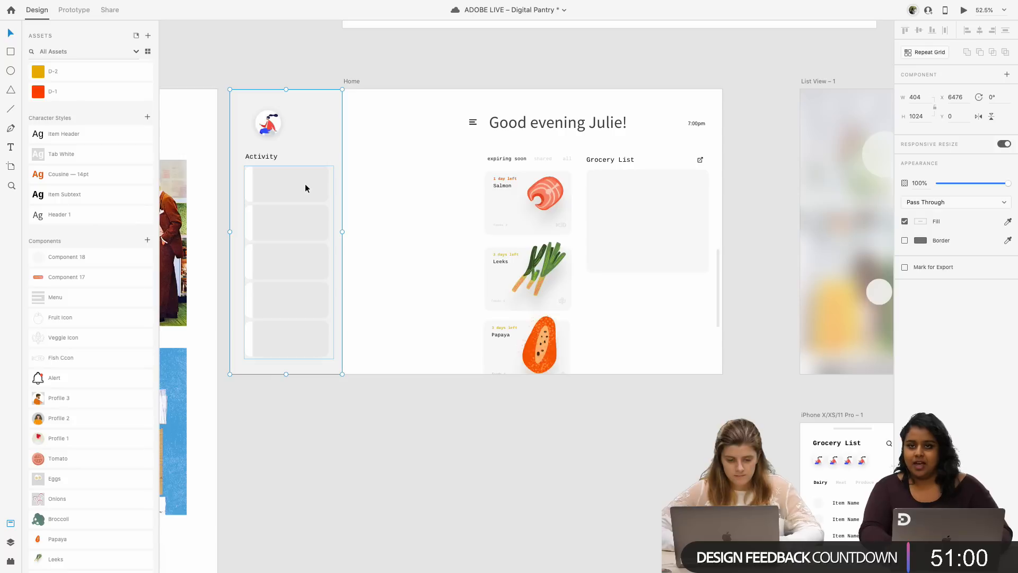
# - Shift the greeting, time, expiring soon section, Grocery List and scrollbar together toward the Home artboard's left edge
pyautogui.click(519, 405)
pyautogui.moveTo(731, 391); pyautogui.dragTo(576, 195)
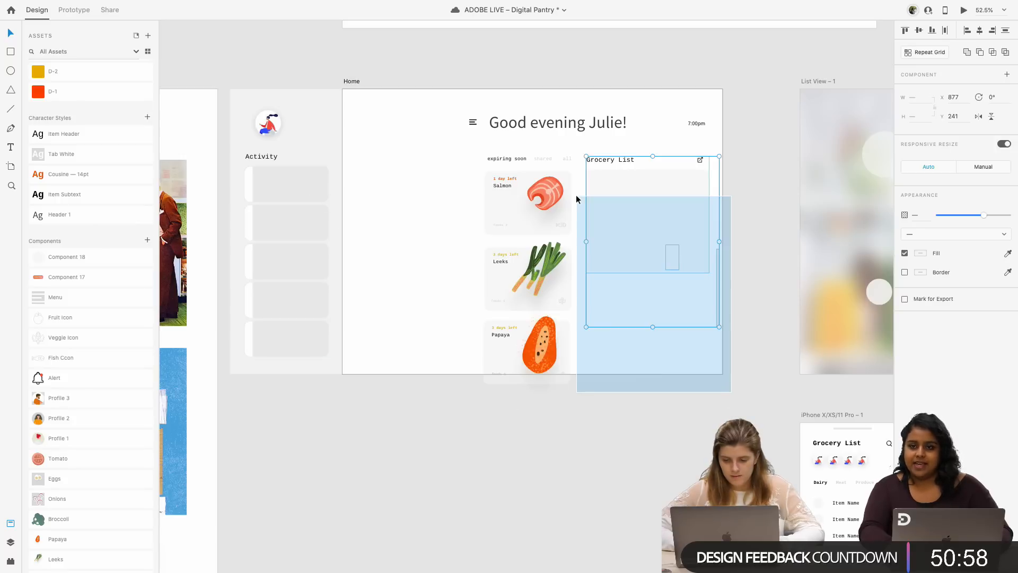
pyautogui.moveTo(726, 394); pyautogui.dragTo(425, 79)
pyautogui.moveTo(511, 185); pyautogui.dragTo(407, 170)
# - Move the vertical scrollbar back near the Home artboard's right edge, at about X 1335, Y 359
pyautogui.click(618, 308)
pyautogui.moveTo(614, 290); pyautogui.dragTo(717, 227)
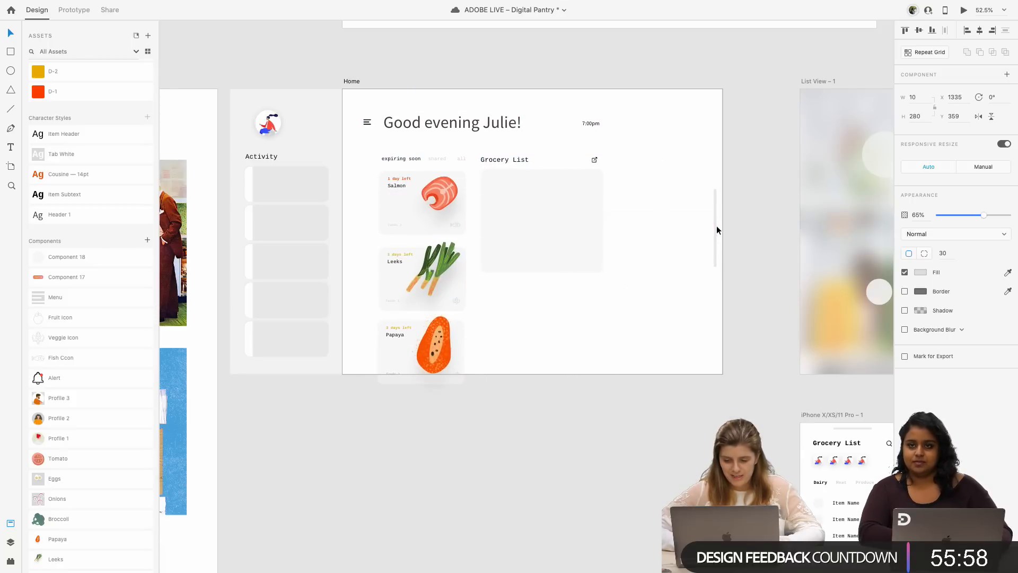
pyautogui.click(654, 271)
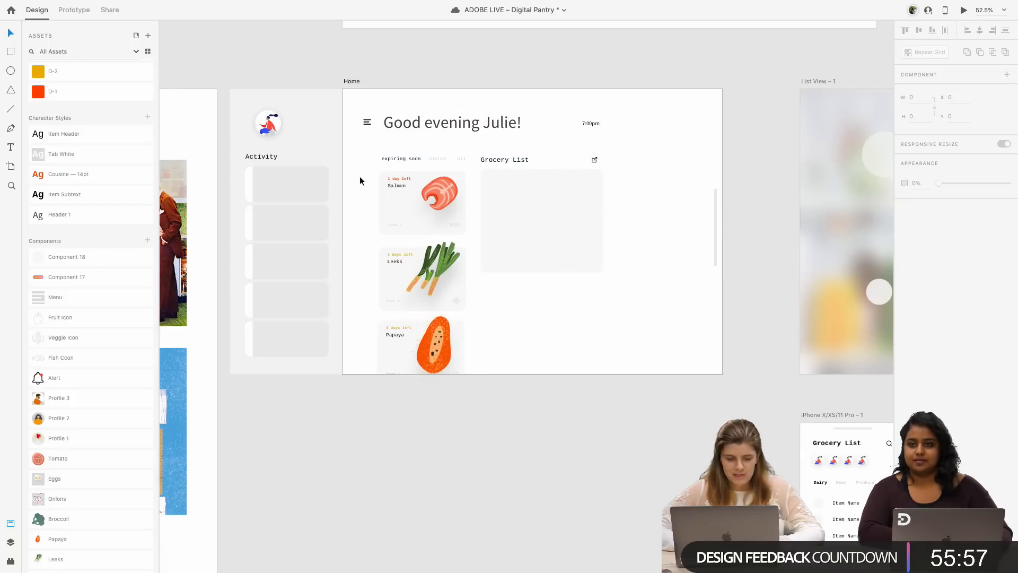
# - Move the Grocery List group to about X 673, away from the food cards
pyautogui.click(369, 125)
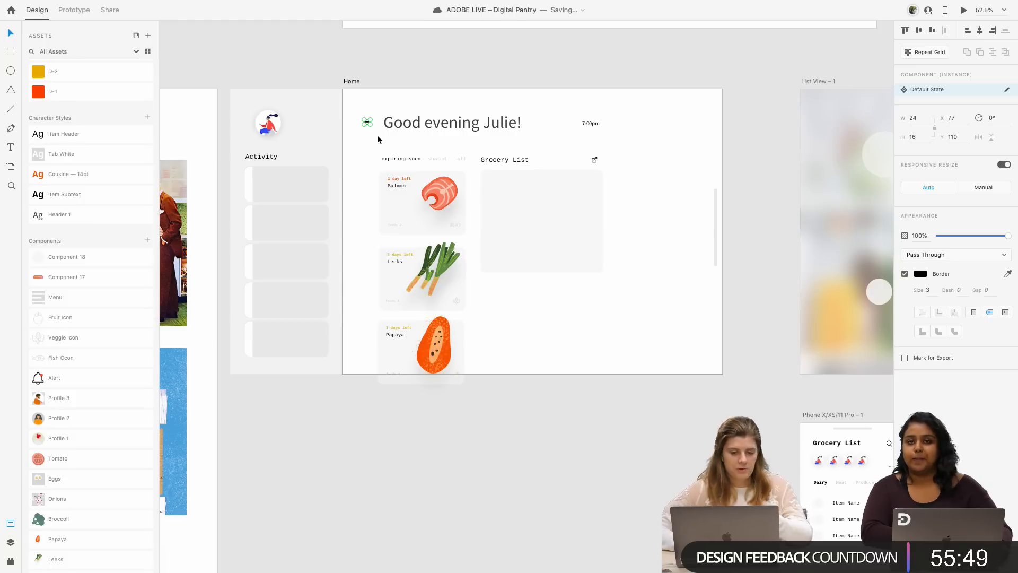
pyautogui.scroll(5, 377, 135)
pyautogui.scroll(-3, 360, 66)
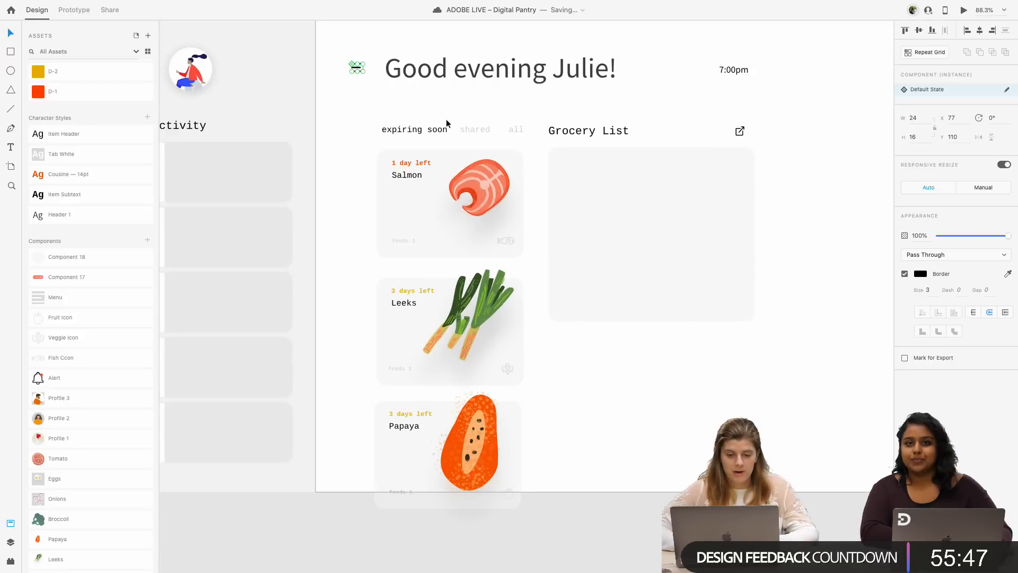
pyautogui.scroll(-2, 446, 119)
pyautogui.moveTo(620, 207); pyautogui.dragTo(679, 209)
pyautogui.moveTo(684, 246)
pyautogui.mouseDown()
pyautogui.moveTo(694, 246)
pyautogui.moveTo(692, 281)
pyautogui.moveTo(683, 244)
pyautogui.mouseUp()
pyautogui.click(705, 338)
pyautogui.press('super+z')
# - Shorten the Grocery List's background panel to a single row about 95 high and keep it selected
pyautogui.doubleClick(683, 247)
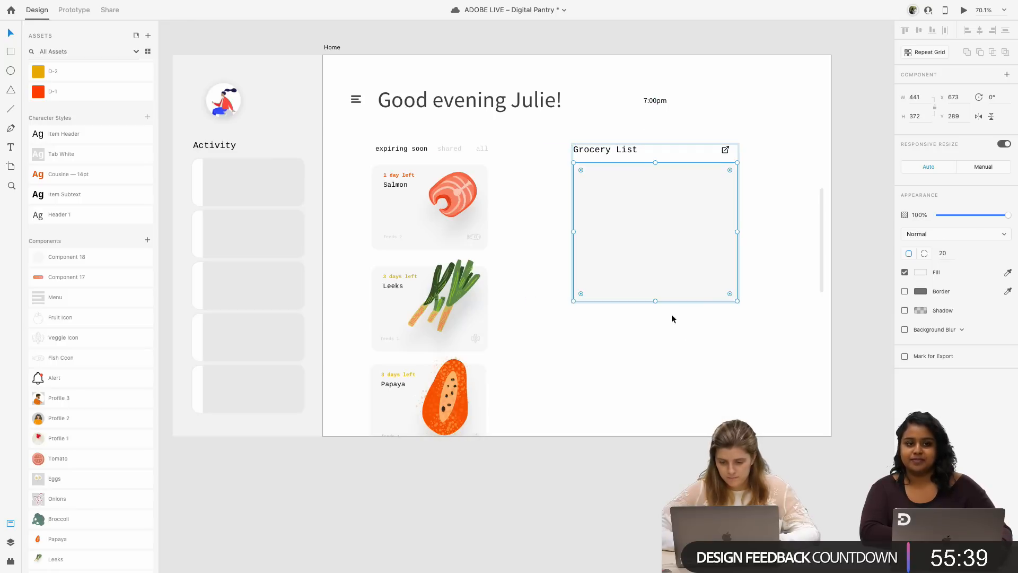
pyautogui.moveTo(656, 300); pyautogui.dragTo(642, 198)
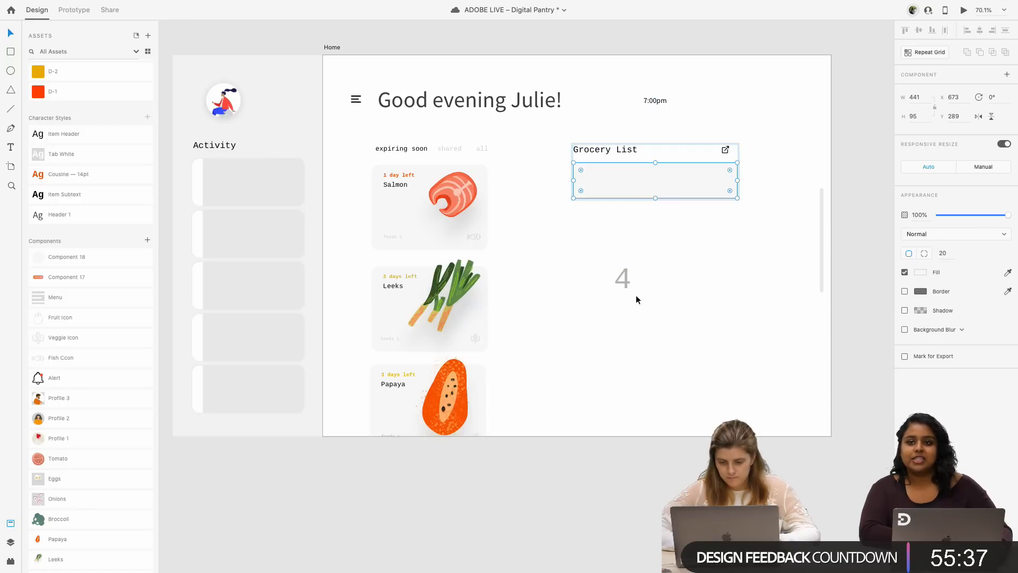
pyautogui.click(628, 284)
pyautogui.click(625, 183)
pyautogui.doubleClick(626, 183)
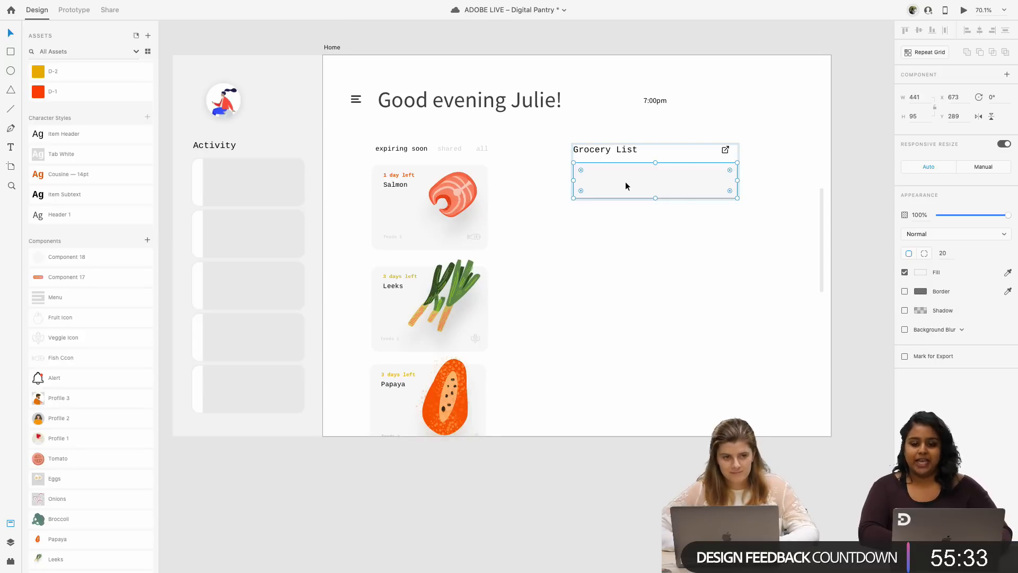
# - Turn the Grocery List row into a repeat grid of six stacked rows with slightly wider gaps
pyautogui.press('super+r')
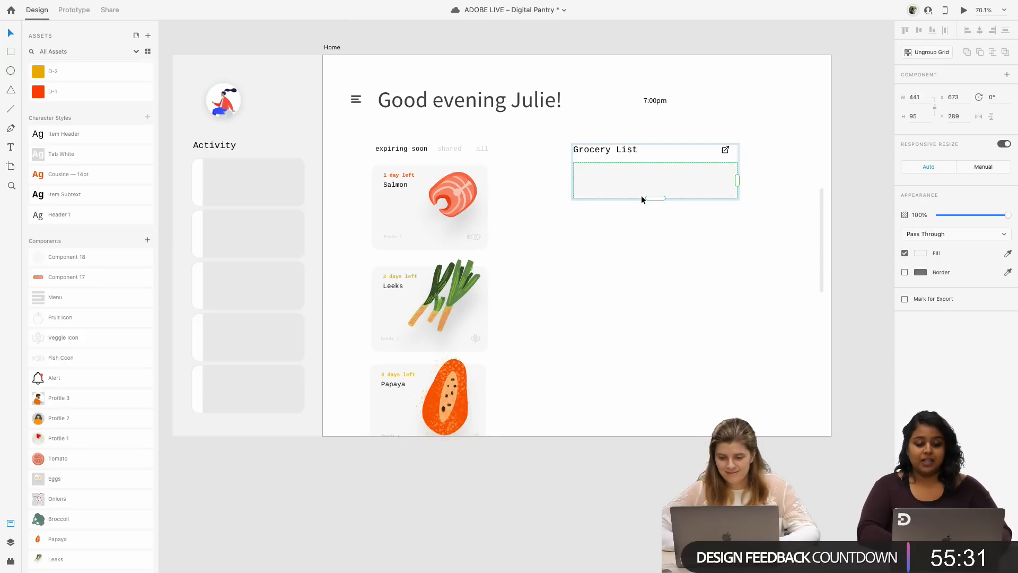
pyautogui.moveTo(646, 198); pyautogui.dragTo(647, 375)
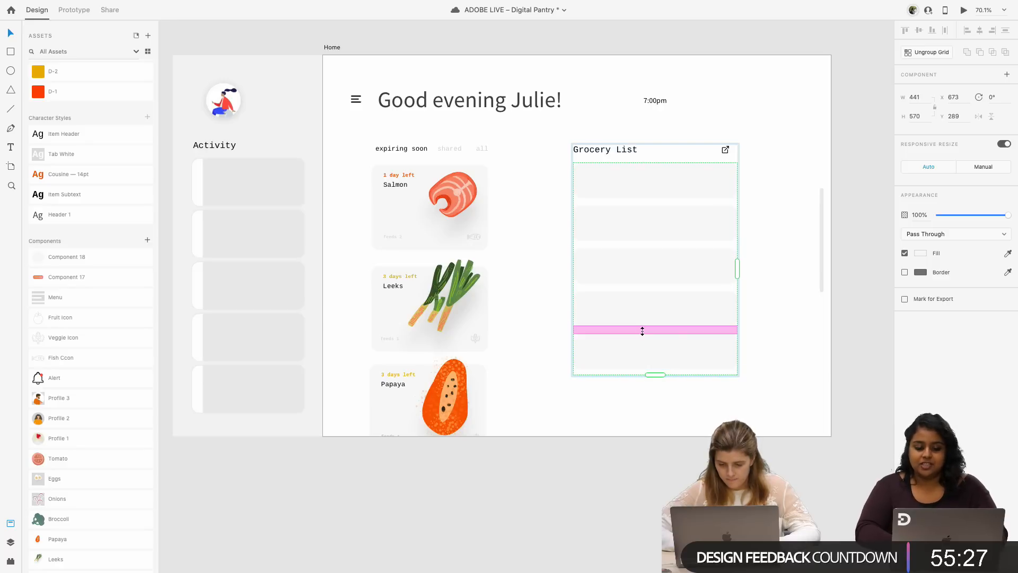
pyautogui.moveTo(641, 332); pyautogui.dragTo(641, 341)
pyautogui.moveTo(664, 387); pyautogui.dragTo(662, 432)
pyautogui.click(779, 369)
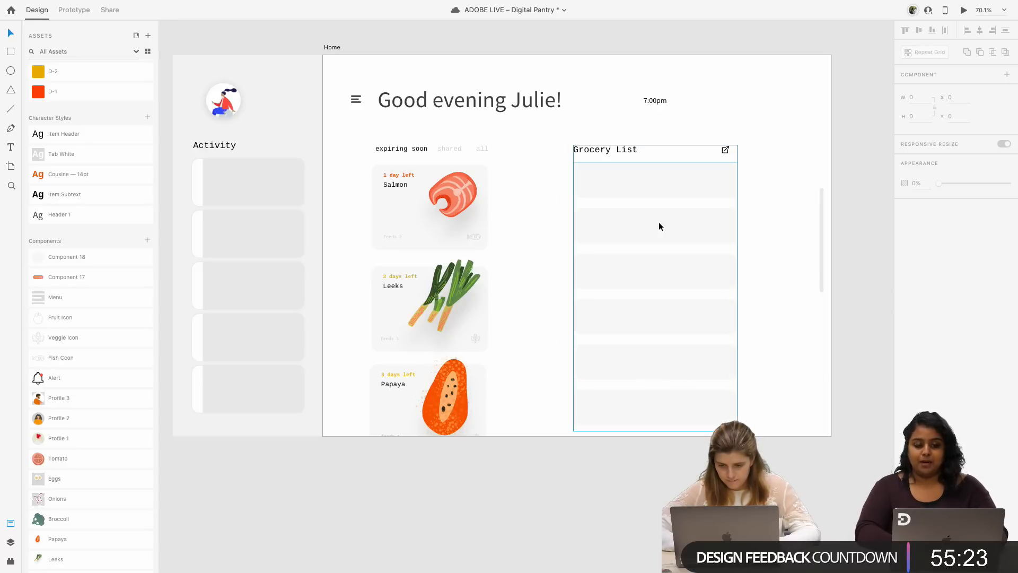
# - Move the 7:00pm label to about X 1235, Y 109, and shift the expiring soon labels and food cards to about X 147
pyautogui.click(661, 105)
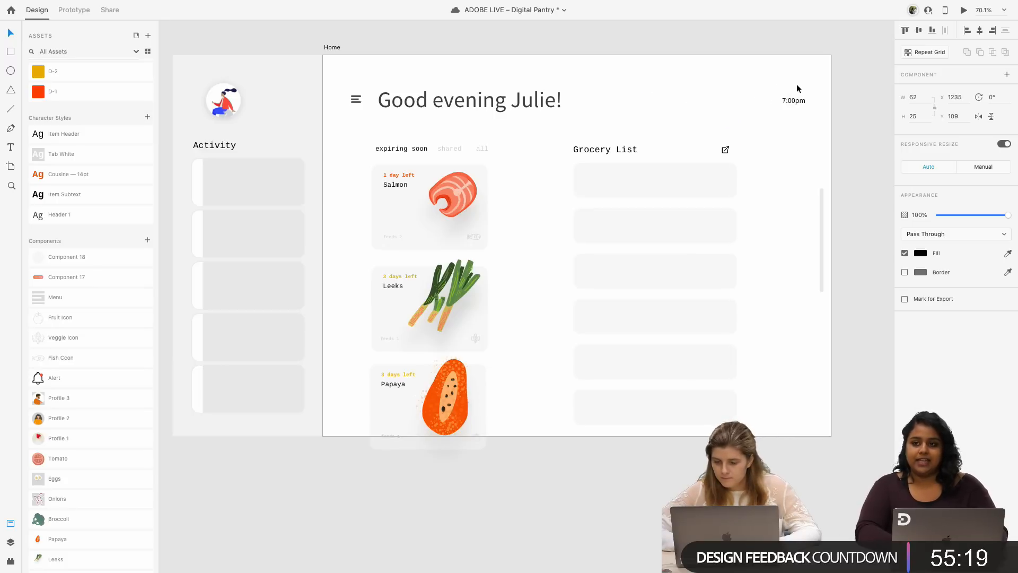
pyautogui.scroll(-2, 676, 111)
pyautogui.moveTo(532, 255); pyautogui.dragTo(434, 137)
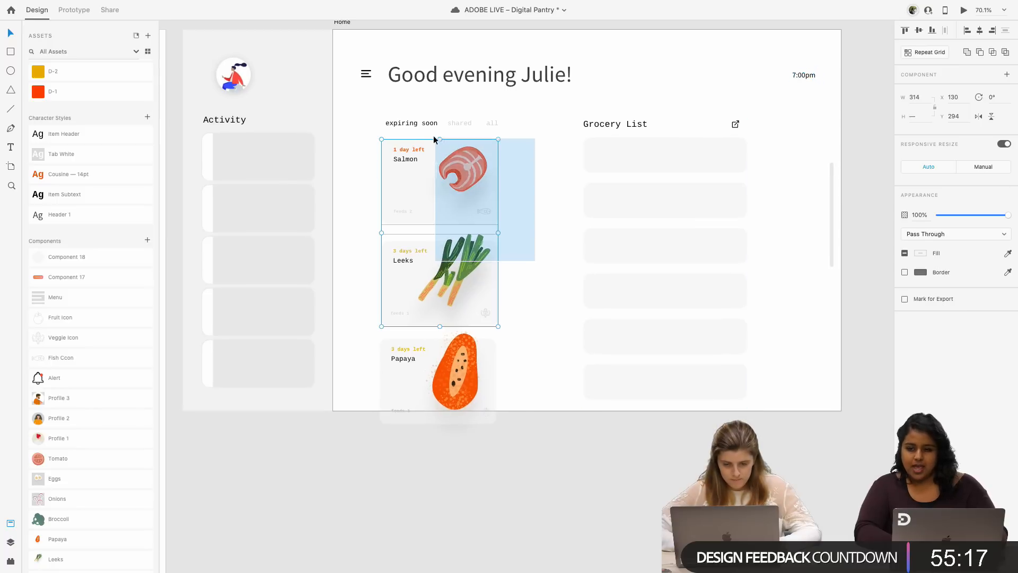
pyautogui.moveTo(518, 392); pyautogui.dragTo(347, 110)
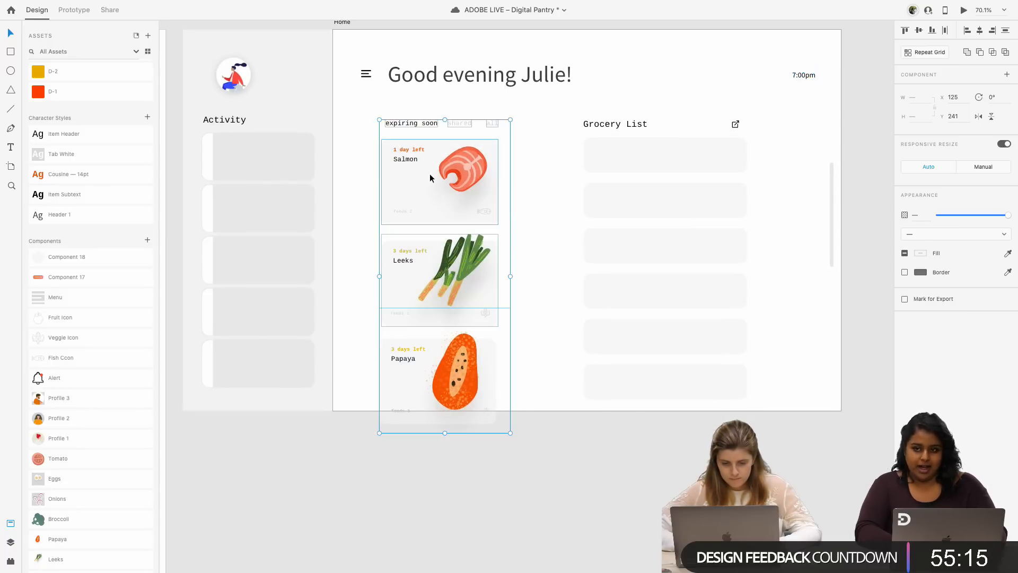
pyautogui.moveTo(429, 174); pyautogui.dragTo(438, 174)
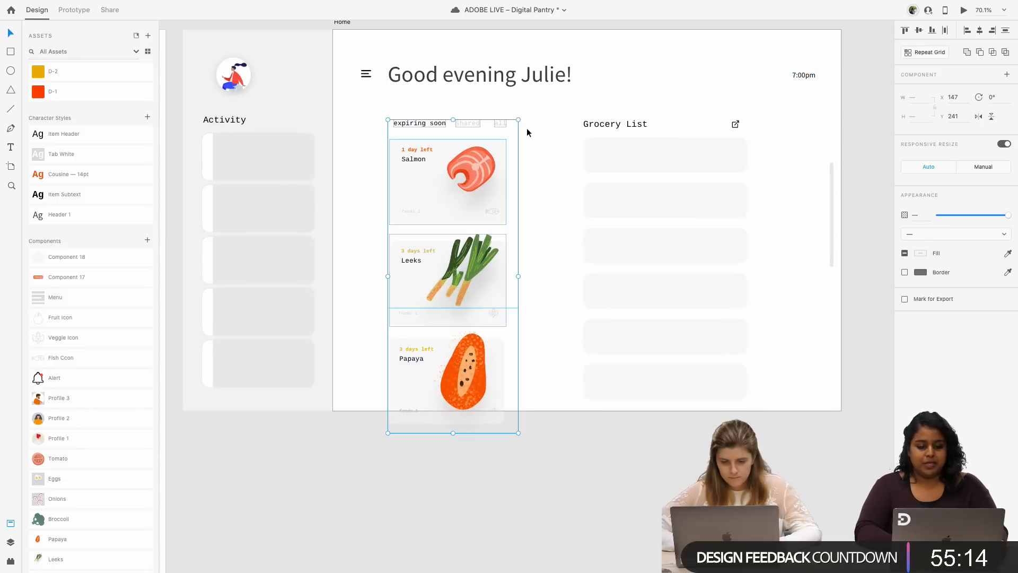
pyautogui.click(554, 121)
# - Copy the group of three profile pictures from the Profile artboard
pyautogui.scroll(-6, 552, 120)
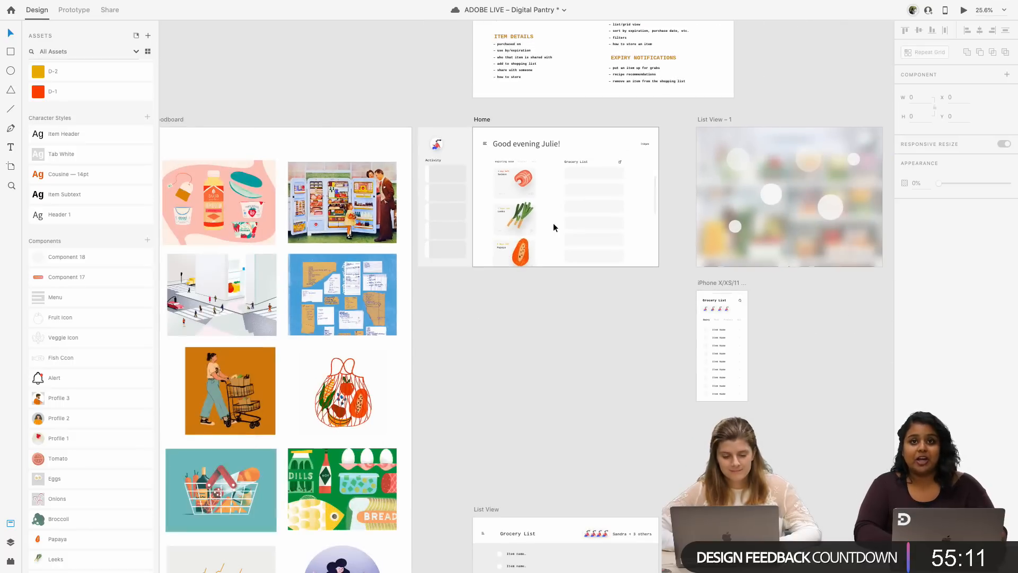
pyautogui.hscroll(-3, 589, 288)
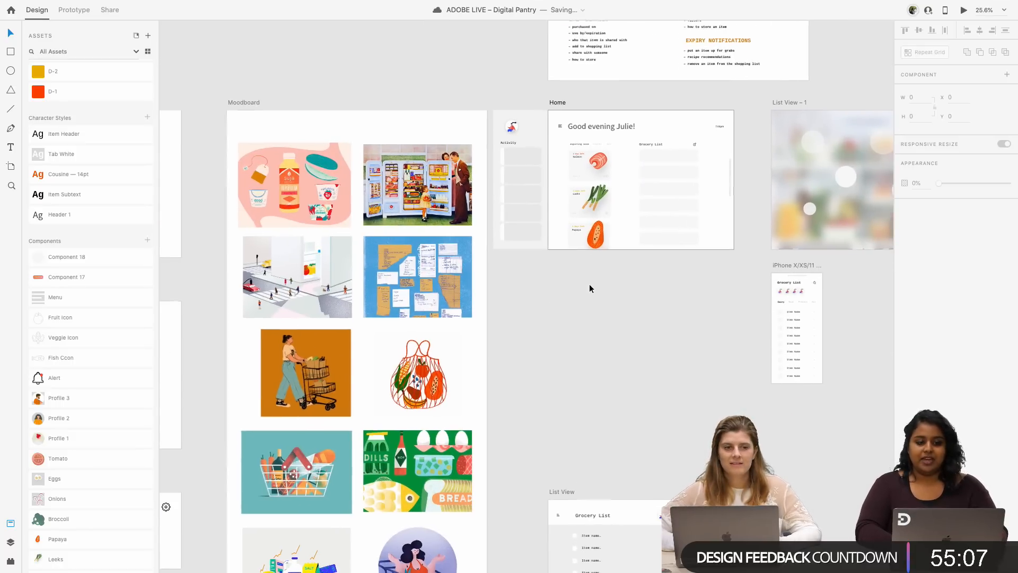
pyautogui.scroll(-1, 589, 288)
pyautogui.scroll(-3, 590, 288)
pyautogui.hscroll(-4, 590, 288)
pyautogui.scroll(-3, 590, 288)
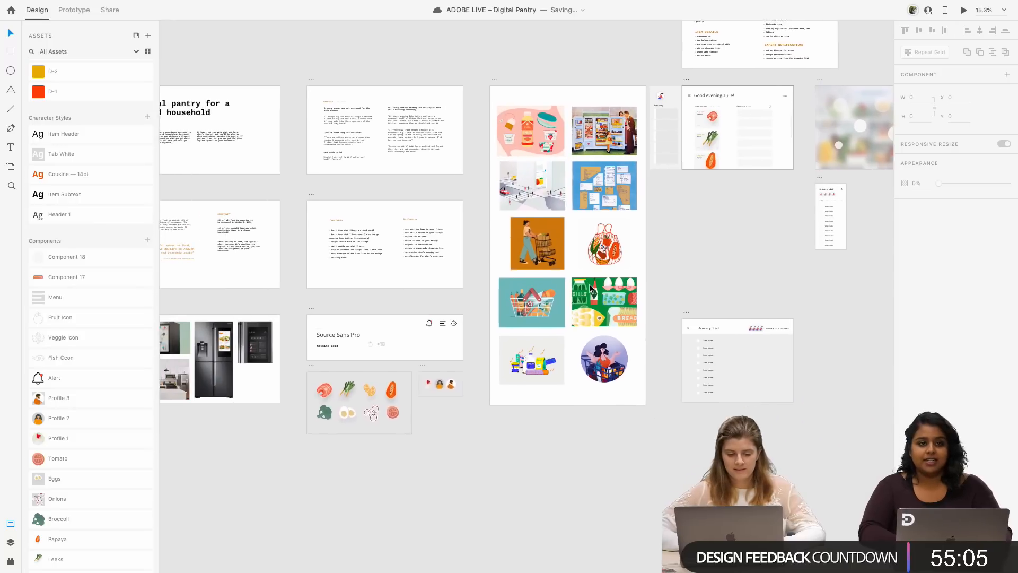
pyautogui.scroll(6, 451, 366)
pyautogui.click(478, 344)
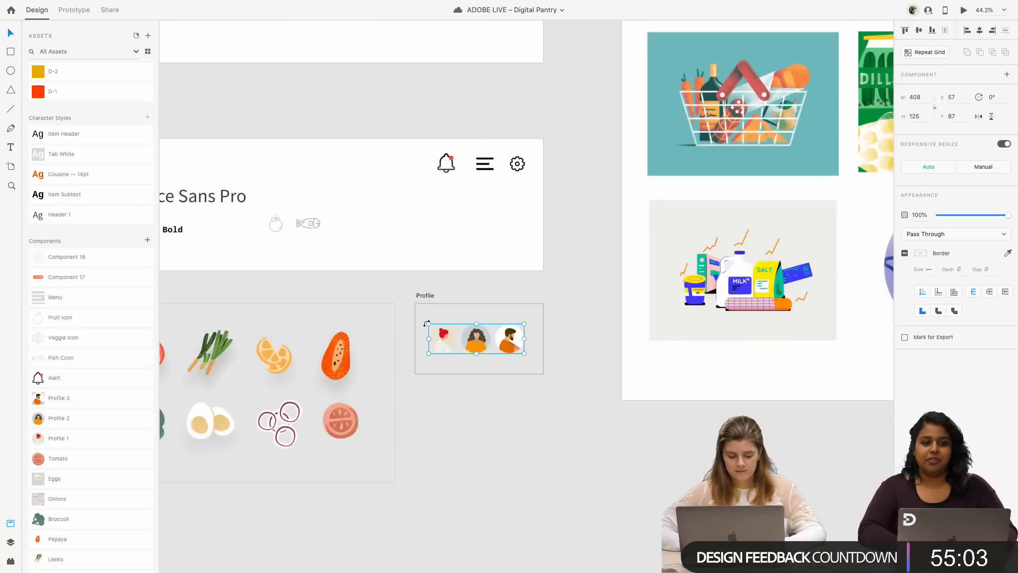
# - Paste the copied group of three profile pictures into the Home artboard
pyautogui.scroll(-5, 477, 354)
pyautogui.hscroll(6, 480, 351)
pyautogui.scroll(3, 480, 351)
pyautogui.scroll(8, 472, 334)
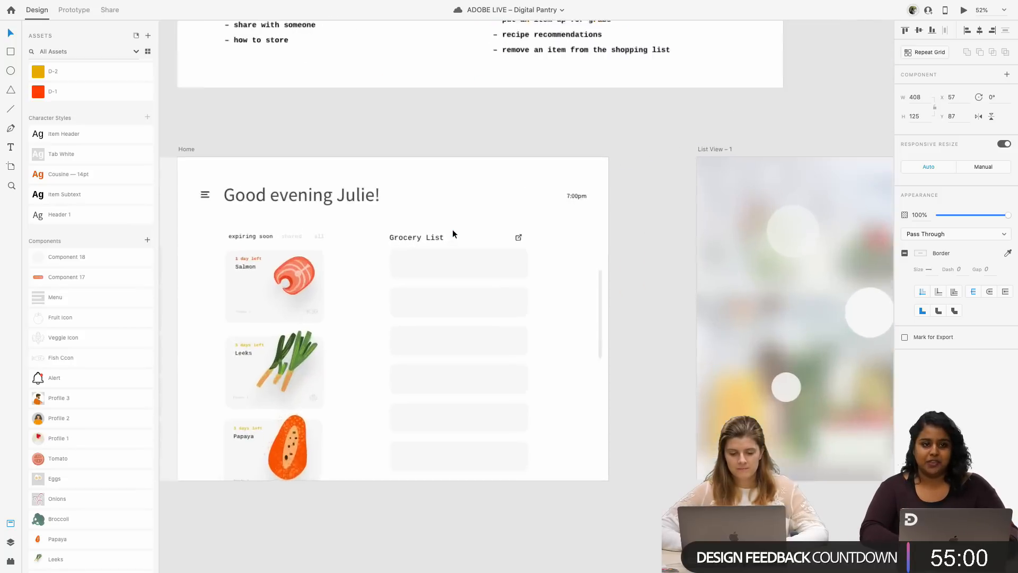
pyautogui.scroll(2, 452, 230)
pyautogui.click(462, 203)
pyautogui.scroll(3, 463, 203)
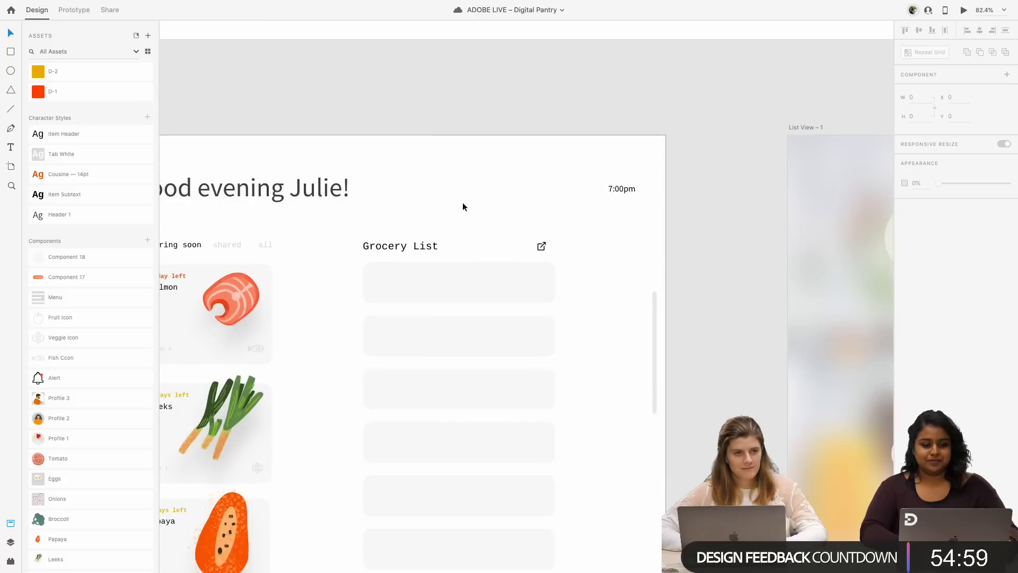
pyautogui.scroll(-4, 463, 203)
pyautogui.hotkey('ctrl', 'v')
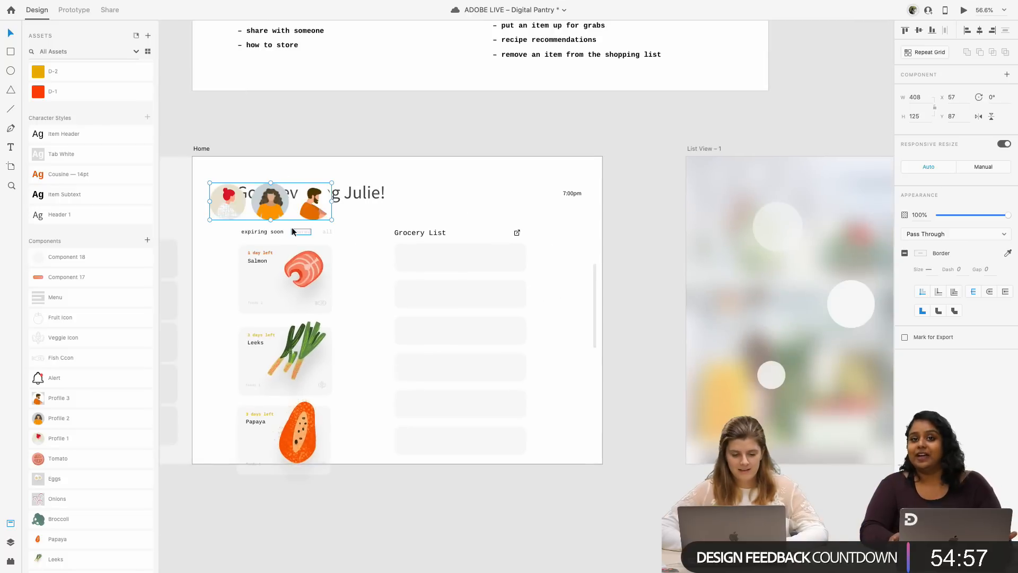
# - Shrink the profile pictures to about 180 by 55 and place them beside the 7:00pm label at about X 1024, Y 83
pyautogui.moveTo(305, 211); pyautogui.dragTo(494, 202)
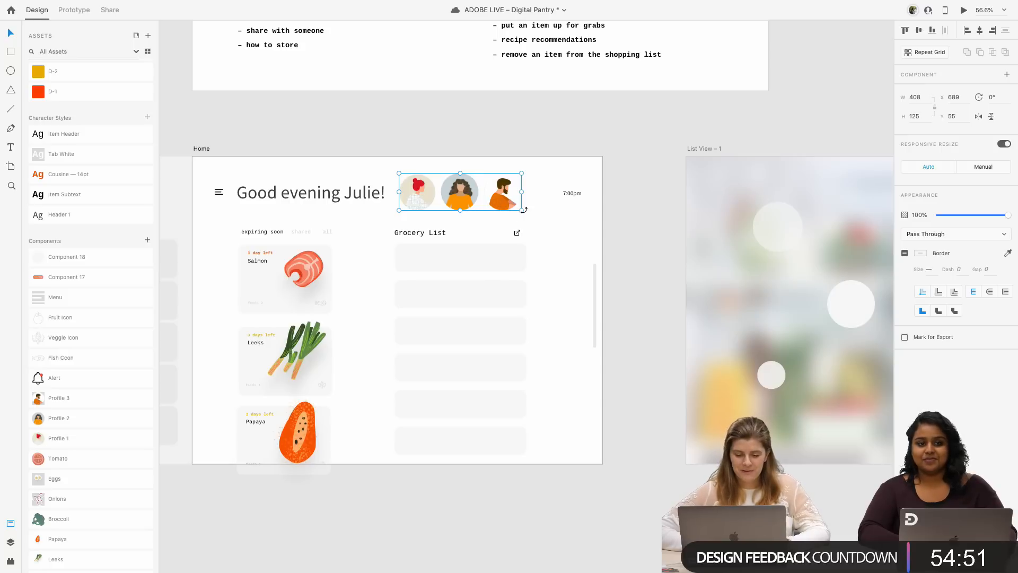
pyautogui.moveTo(522, 211); pyautogui.dragTo(546, 193)
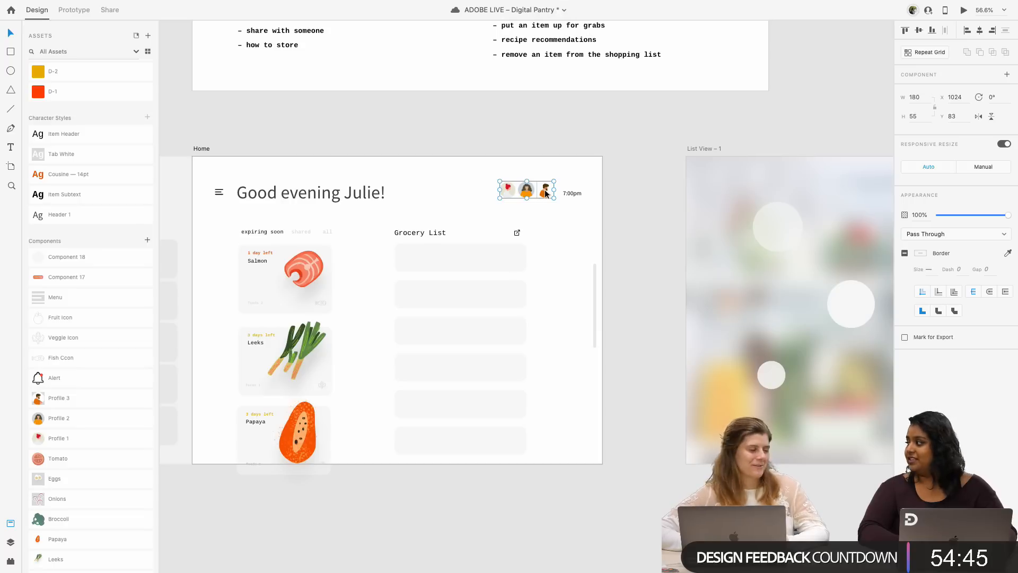
# - Line up the 7:00pm label vertically with the middle of the profile pictures
pyautogui.scroll(5, 568, 199)
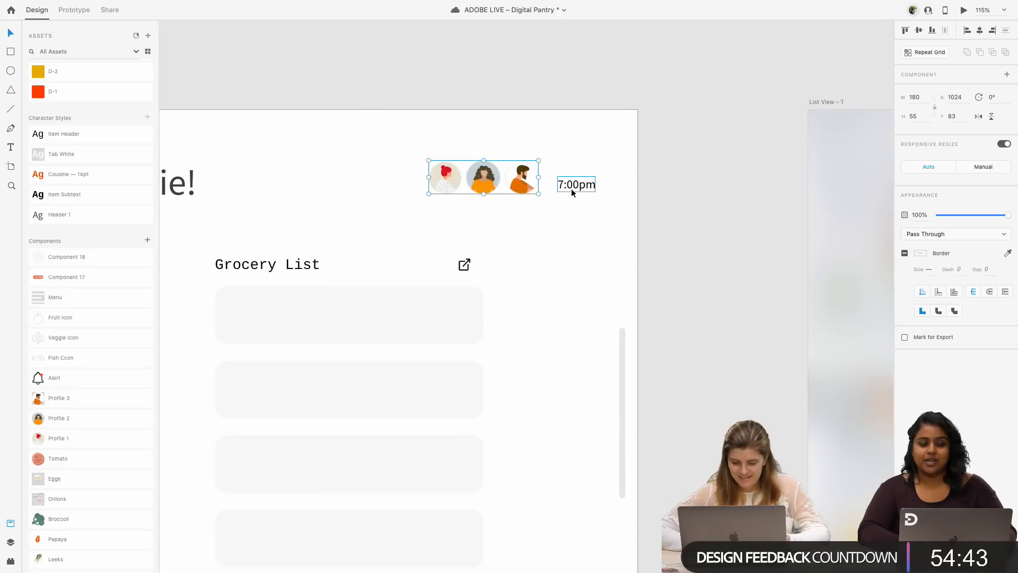
pyautogui.moveTo(571, 189); pyautogui.dragTo(428, 151)
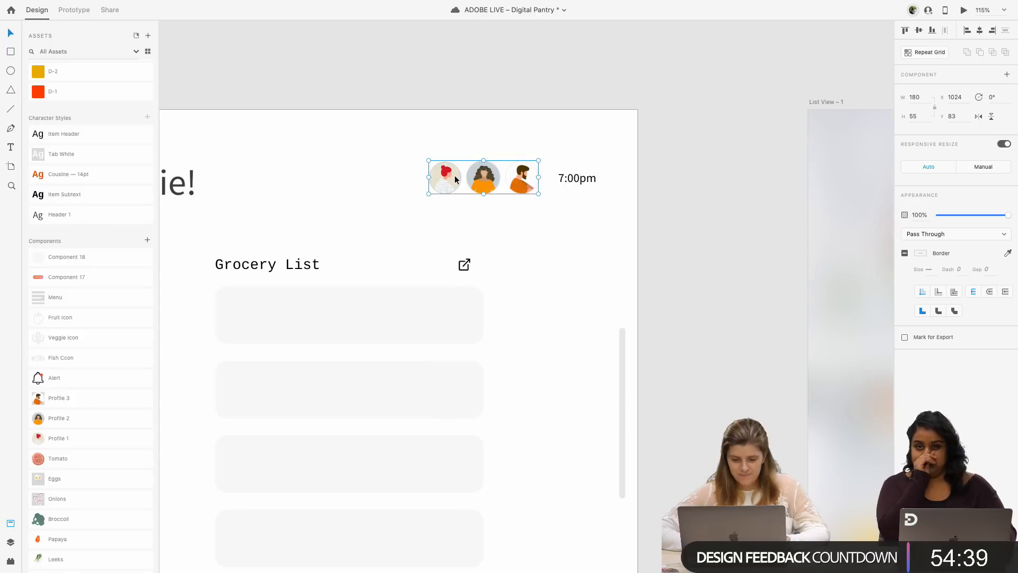
pyautogui.click(490, 211)
pyautogui.scroll(-3, 490, 211)
pyautogui.scroll(-4, 490, 211)
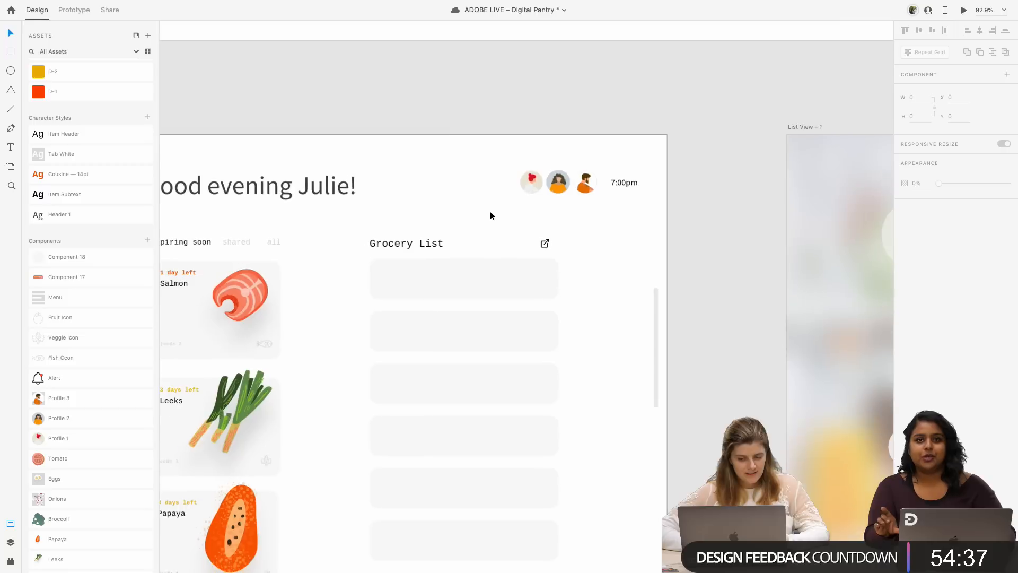
pyautogui.scroll(3, 527, 207)
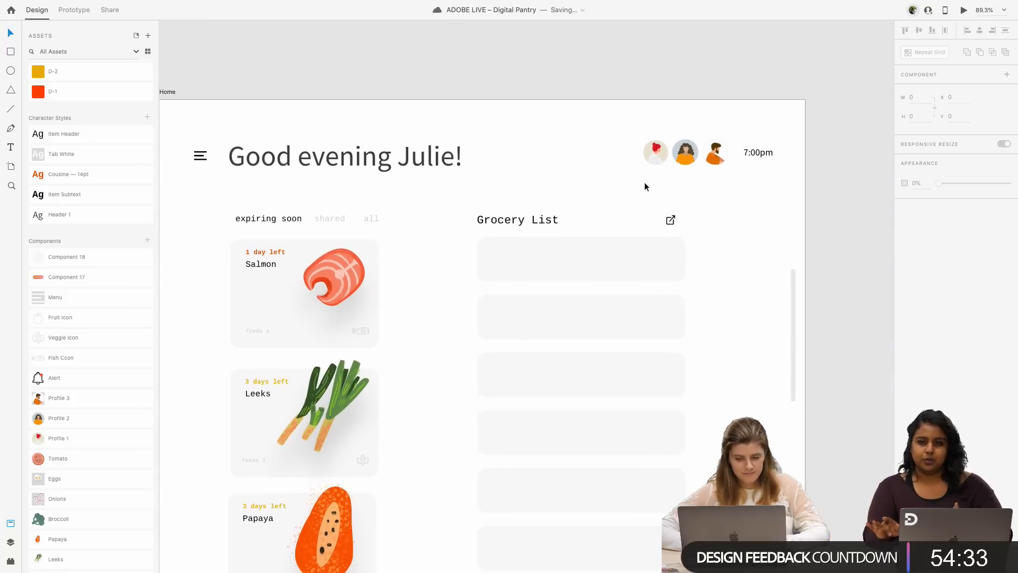
pyautogui.click(656, 155)
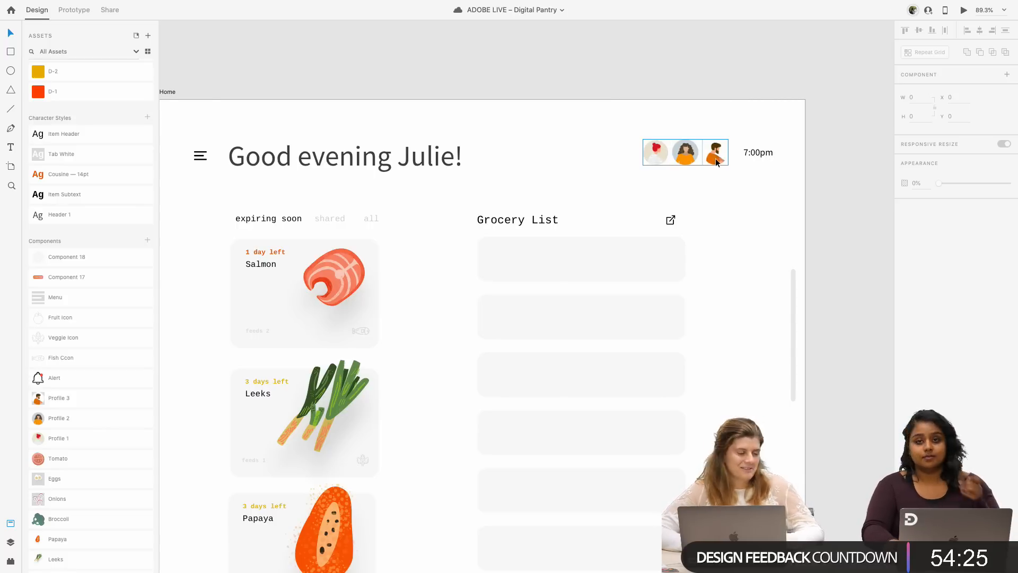
pyautogui.scroll(2, 727, 166)
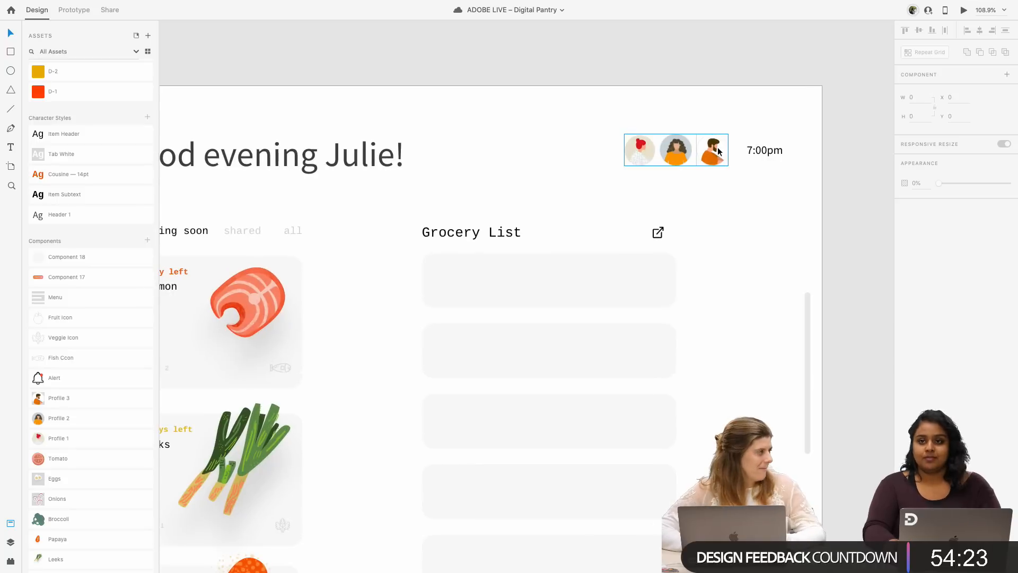
pyautogui.scroll(3, 714, 167)
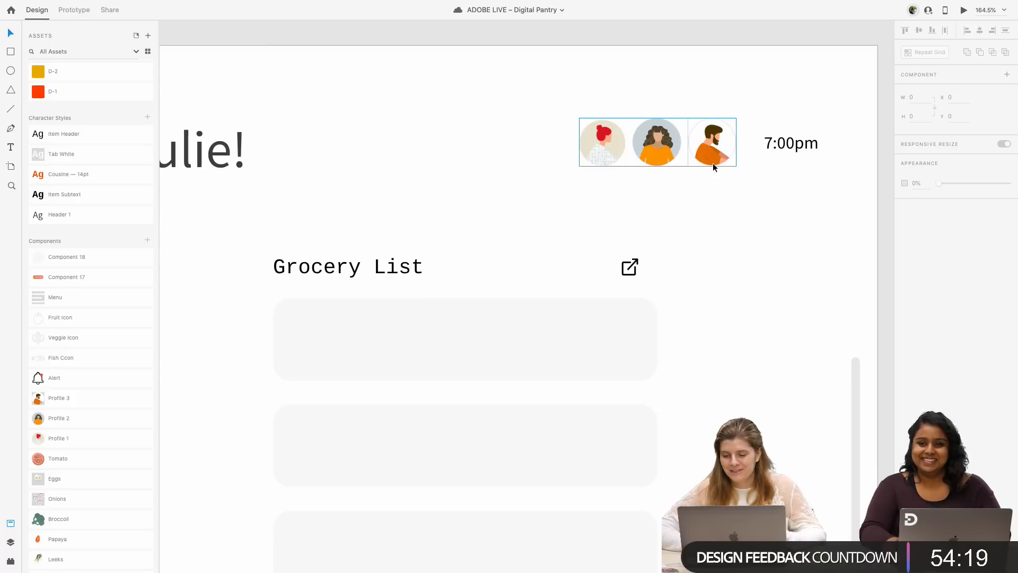
# - Nudge the 7:00pm label beside the profile pictures to about X 1233, Y 98
pyautogui.scroll(2, 712, 166)
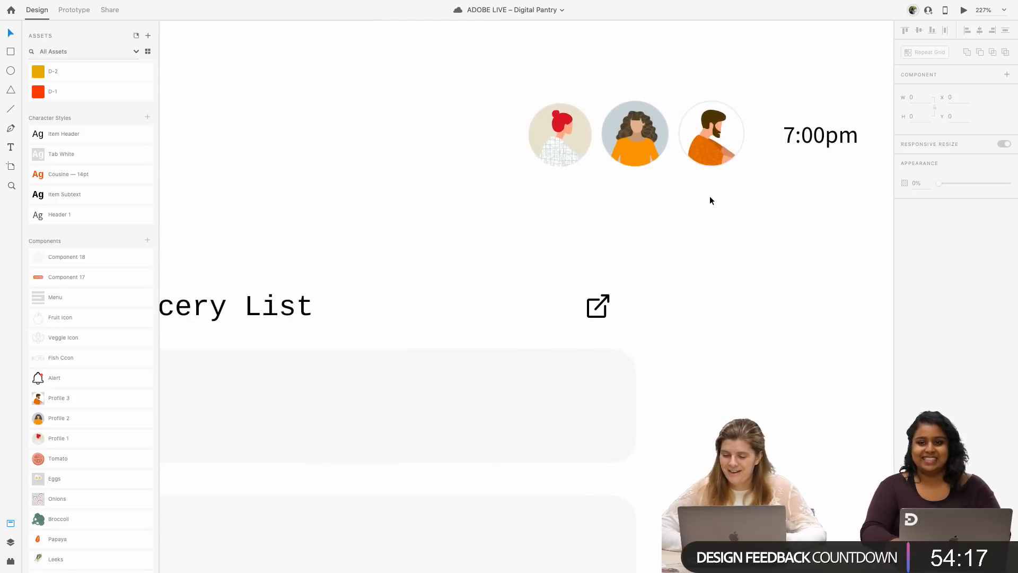
pyautogui.scroll(-1, 710, 196)
pyautogui.hscroll(2, 710, 197)
pyautogui.moveTo(739, 158); pyautogui.dragTo(730, 176)
pyautogui.scroll(-4, 729, 176)
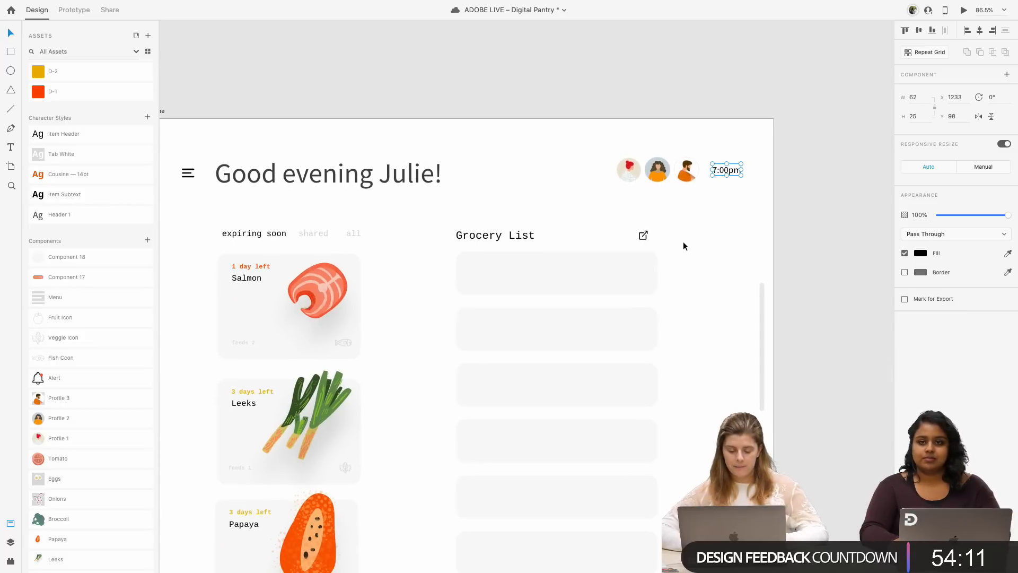
# - Shrink the round profile picture above the Activity heading to 64 by 64 and place it at about X 6531, Y 82
pyautogui.scroll(-3, 683, 241)
pyautogui.hscroll(-1, 360, 188)
pyautogui.scroll(3, 271, 179)
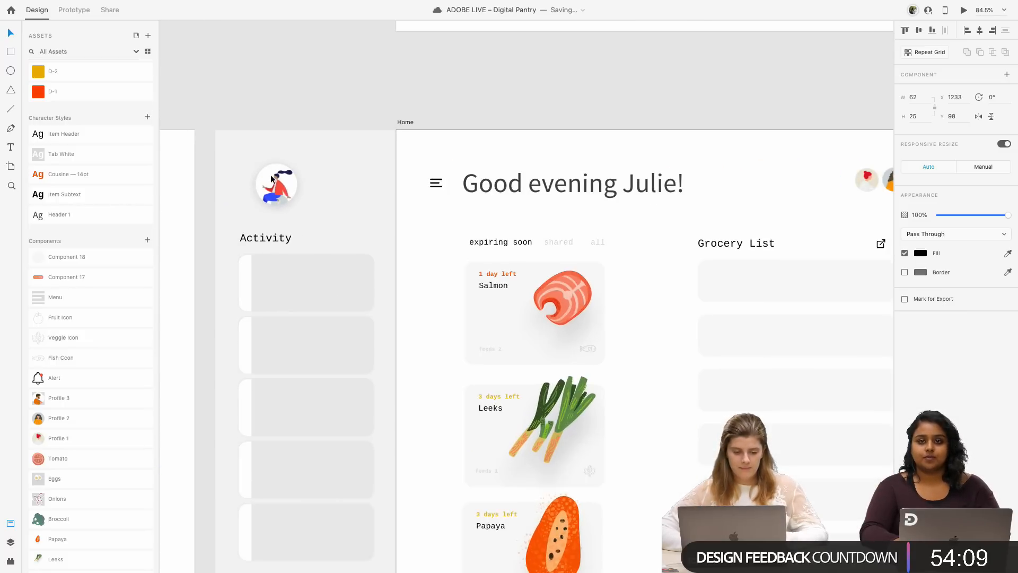
pyautogui.click(272, 179)
pyautogui.scroll(5, 273, 180)
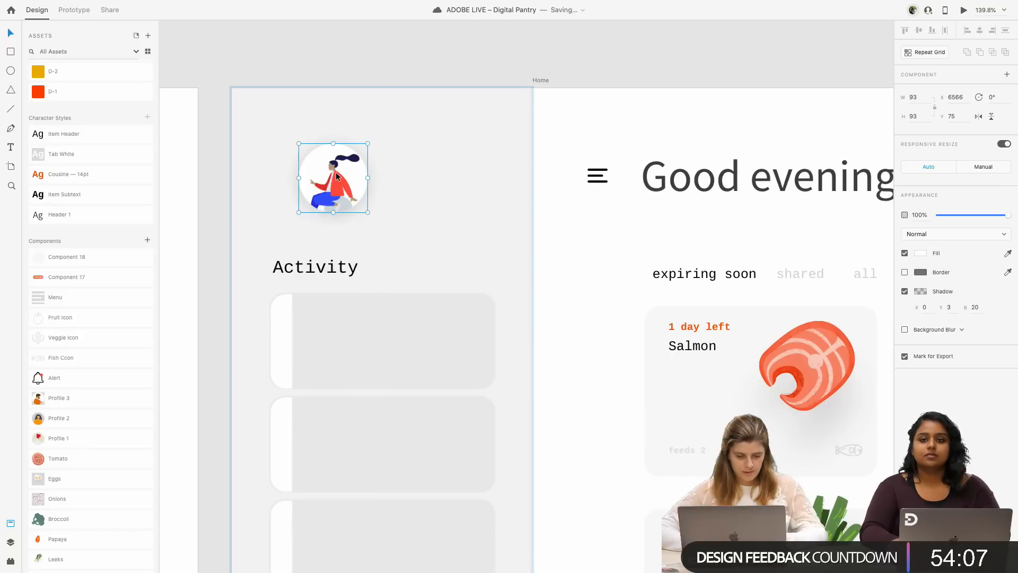
pyautogui.moveTo(368, 212); pyautogui.dragTo(305, 176)
pyautogui.scroll(-3, 304, 176)
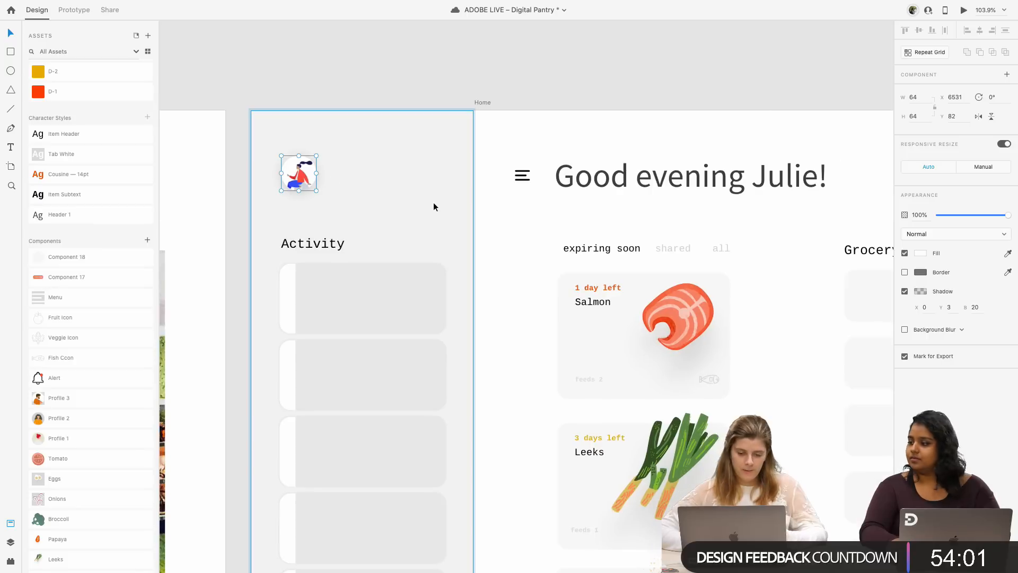
pyautogui.click(502, 227)
# - Add an instance of the Alert component to the Home header before the three profile pictures, at about X 954, Y 106
pyautogui.hscroll(5, 502, 227)
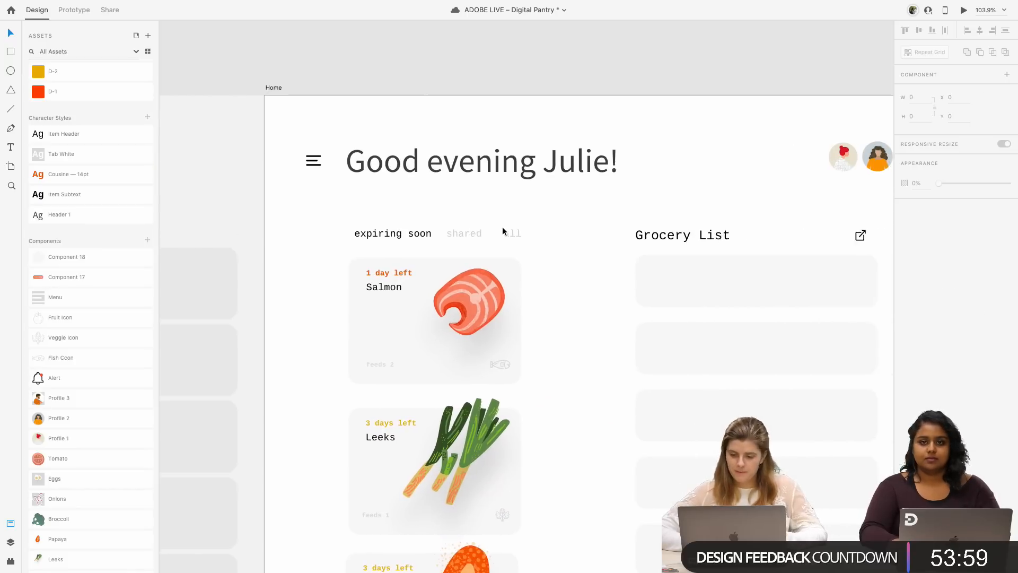
pyautogui.hscroll(3, 674, 201)
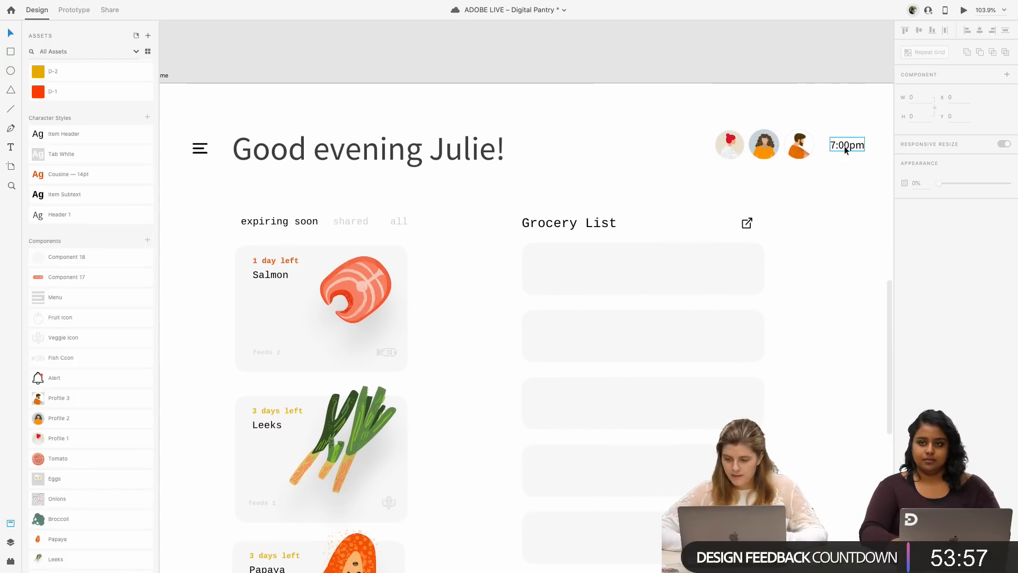
pyautogui.scroll(-4, 679, 254)
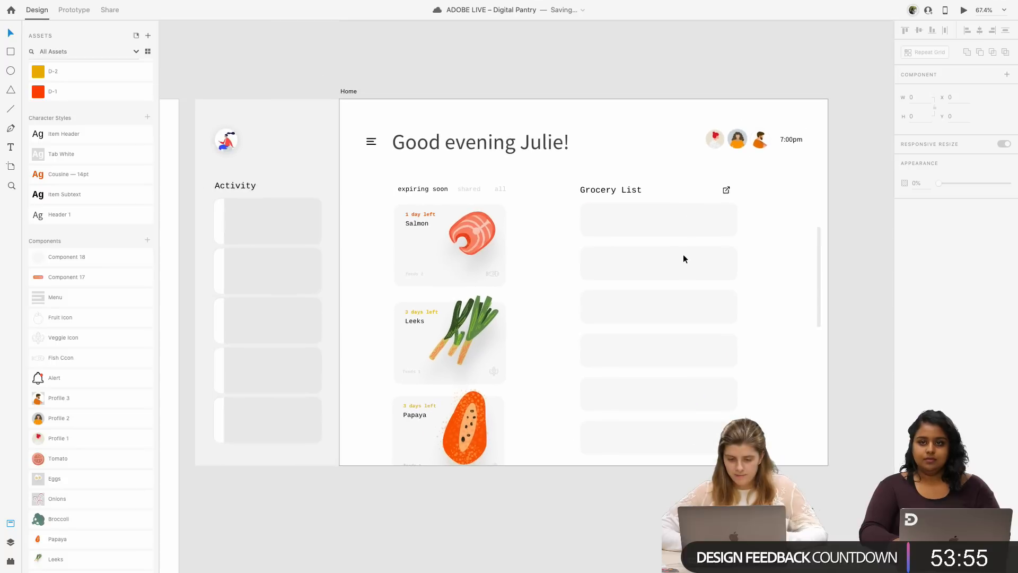
pyautogui.scroll(-3, 549, 357)
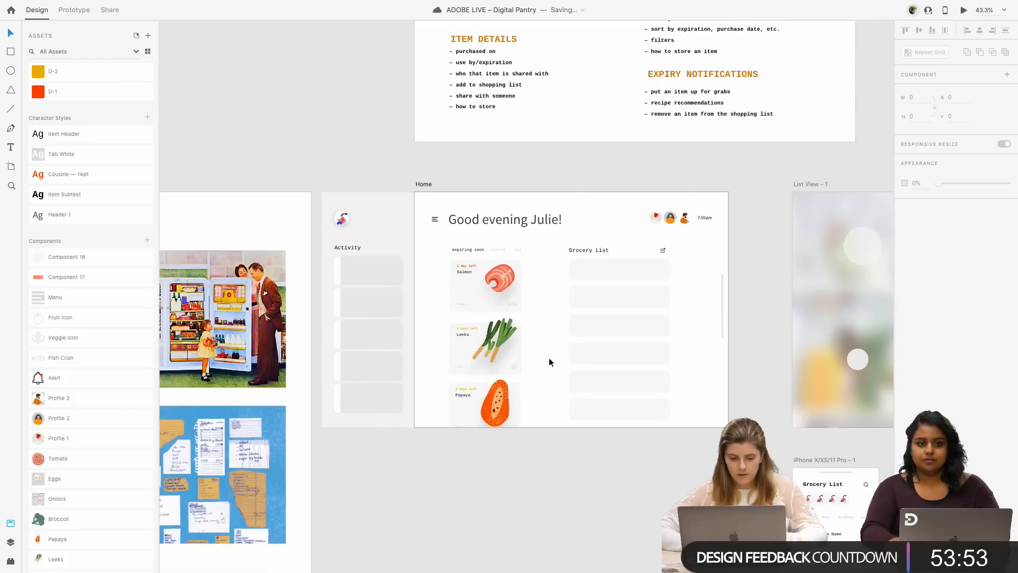
pyautogui.scroll(-5, 126, 422)
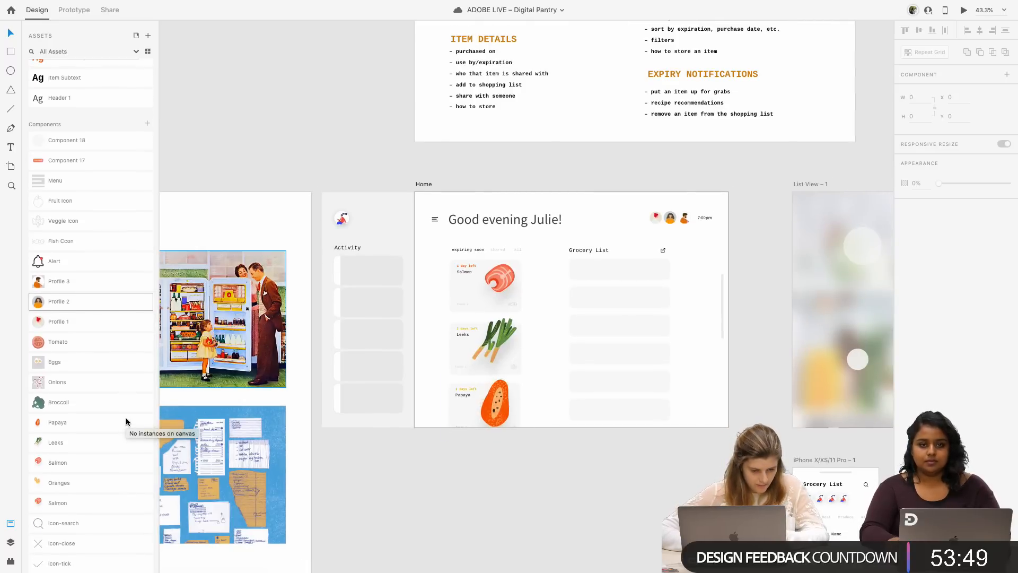
pyautogui.moveTo(70, 265); pyautogui.dragTo(650, 227)
pyautogui.scroll(6, 635, 220)
pyautogui.scroll(-4, 651, 226)
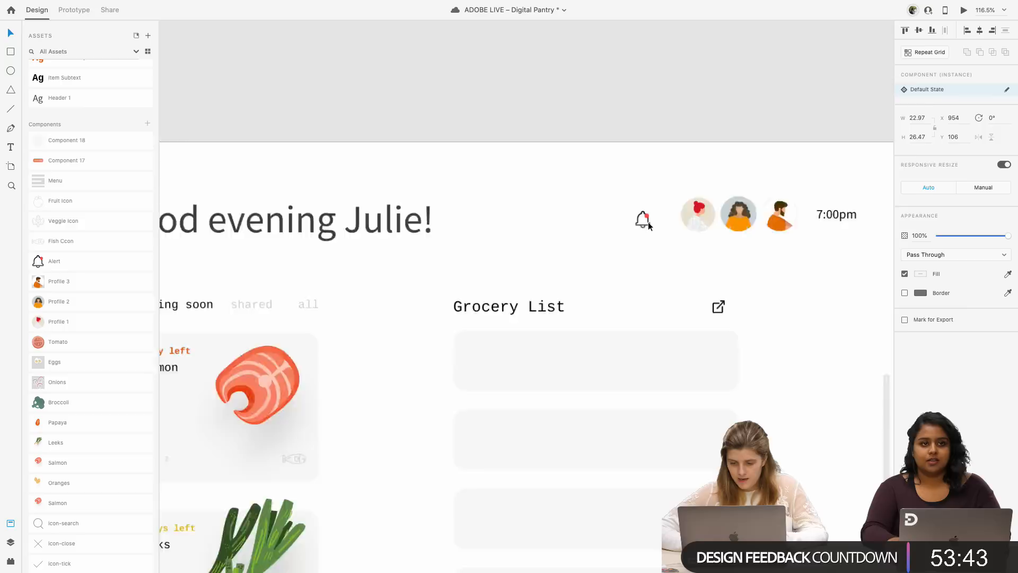
# - Move the Alert bell icon up to about Y 97 so it sits level with the middle of the profile pictures
pyautogui.scroll(6, 649, 224)
pyautogui.doubleClick(649, 191)
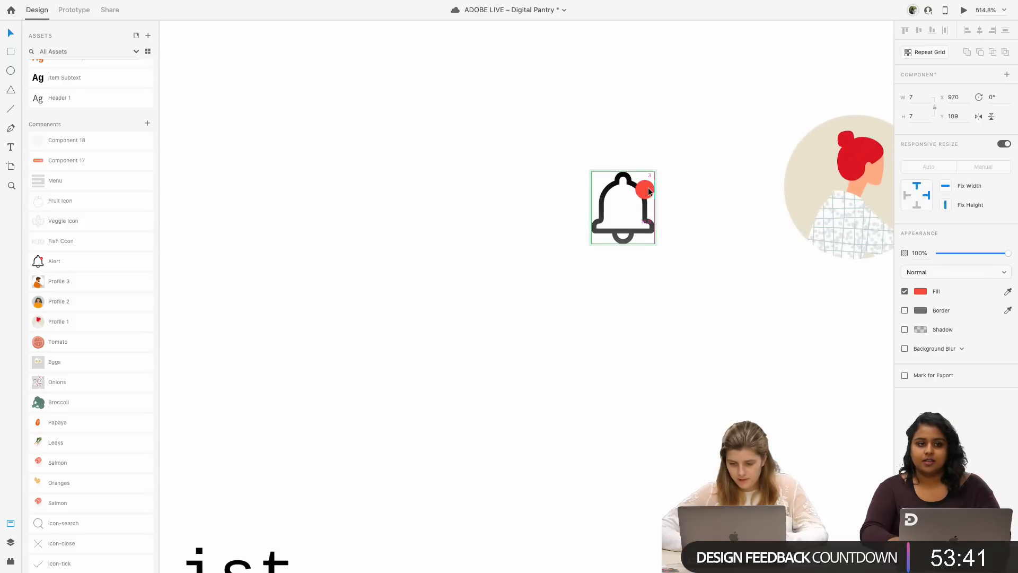
pyautogui.click(661, 267)
pyautogui.scroll(-2, 661, 266)
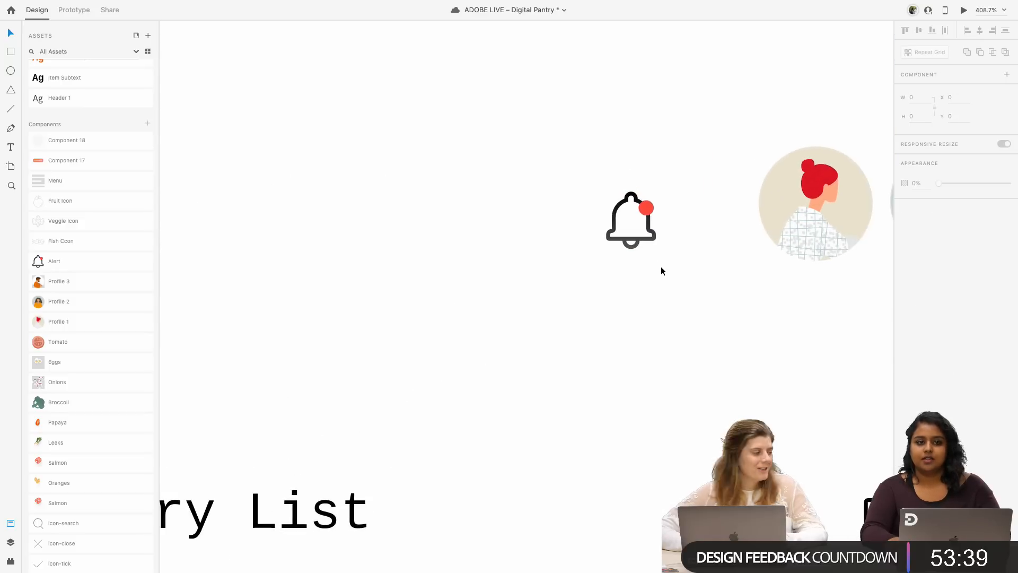
pyautogui.moveTo(662, 266); pyautogui.dragTo(606, 183)
pyautogui.moveTo(649, 218); pyautogui.dragTo(647, 202)
pyautogui.scroll(-3, 647, 207)
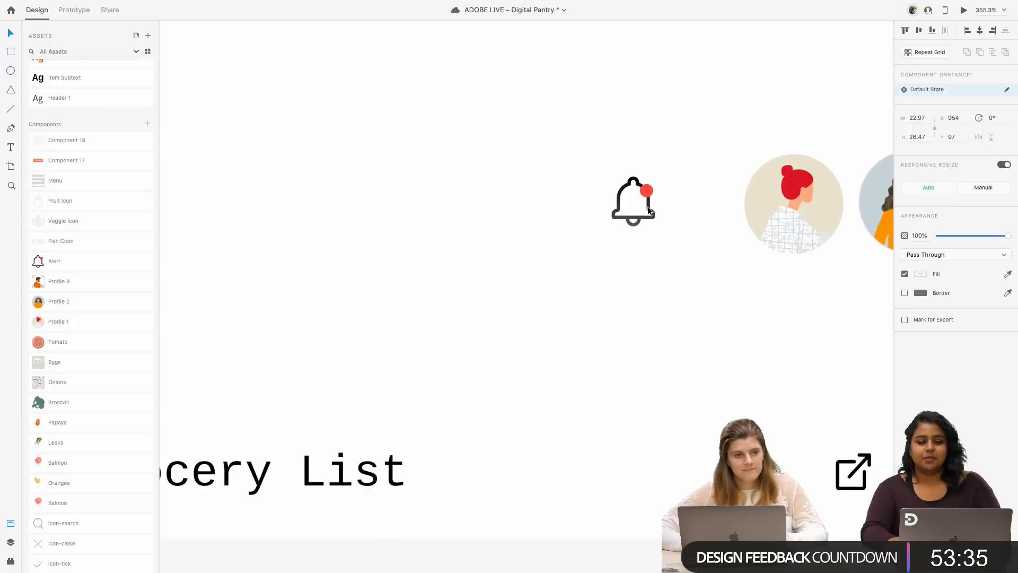
# - Shift the profile picture group to about X 1018, Y 83 and the 7:00pm label to about X 1231, Y 97
pyautogui.hscroll(5, 641, 212)
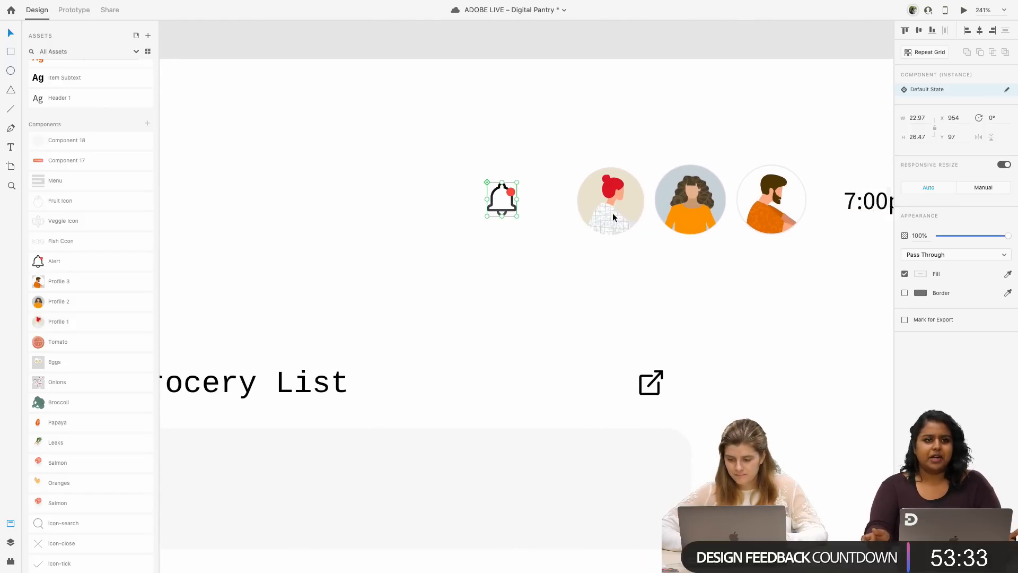
pyautogui.click(615, 213)
pyautogui.moveTo(622, 217); pyautogui.dragTo(612, 212)
pyautogui.scroll(-3, 612, 211)
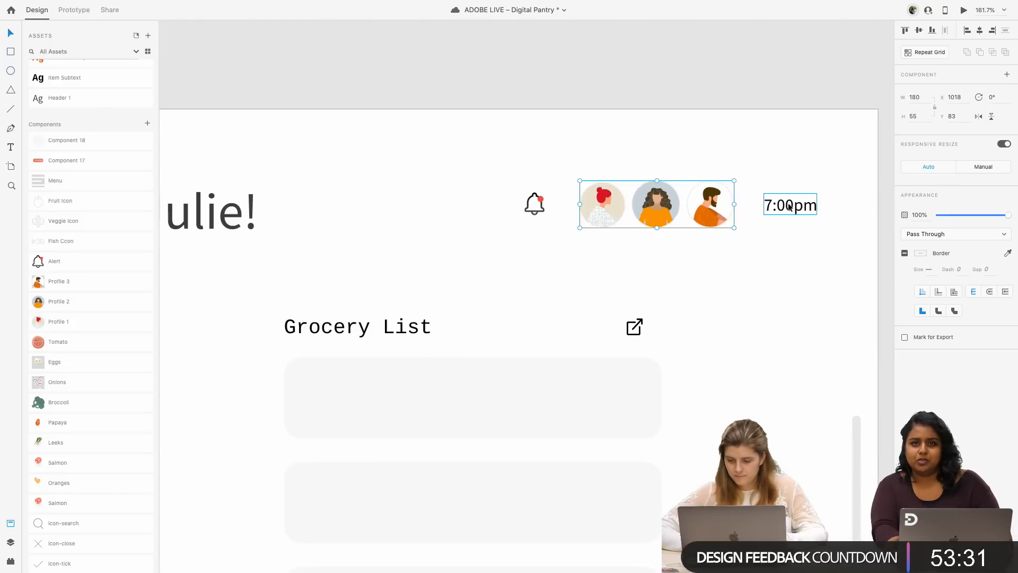
pyautogui.moveTo(790, 206); pyautogui.dragTo(788, 205)
pyautogui.scroll(-5, 746, 260)
pyautogui.scroll(-2, 745, 260)
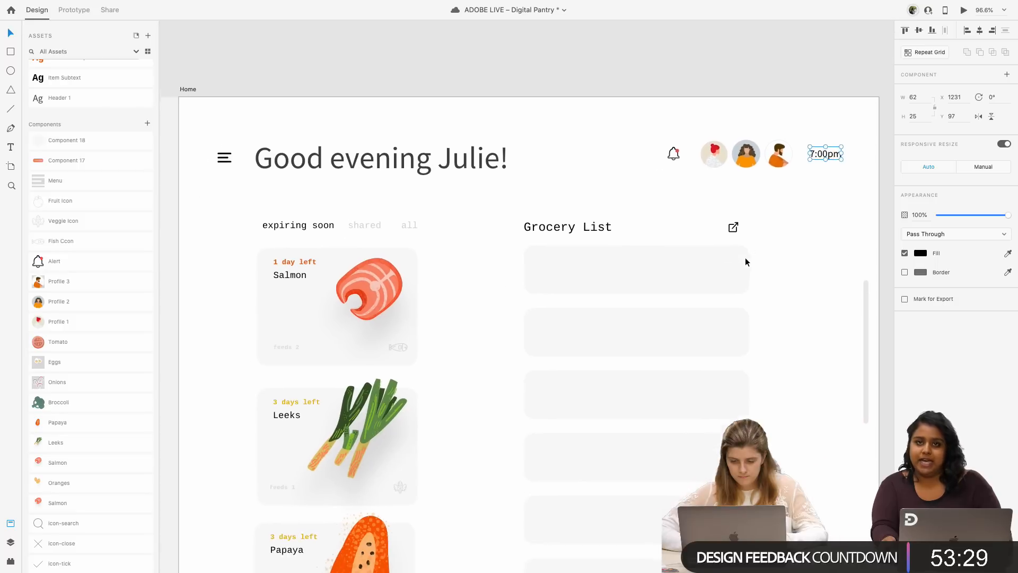
# - Nudge the large greeting heading slightly to the right, closer in line with the item cards below it
pyautogui.click(511, 152)
pyautogui.moveTo(510, 152); pyautogui.dragTo(517, 155)
pyautogui.click(524, 197)
pyautogui.scroll(-3, 526, 196)
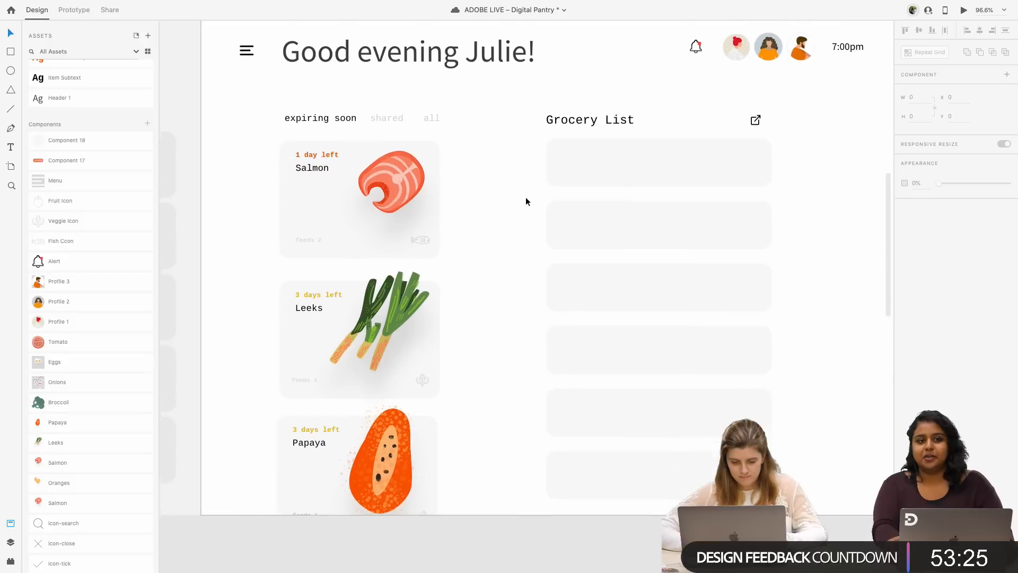
# - Examine the Leeks card and the text properties of the "expiring soon" label above the item cards
pyautogui.scroll(-1, 526, 196)
pyautogui.click(444, 265)
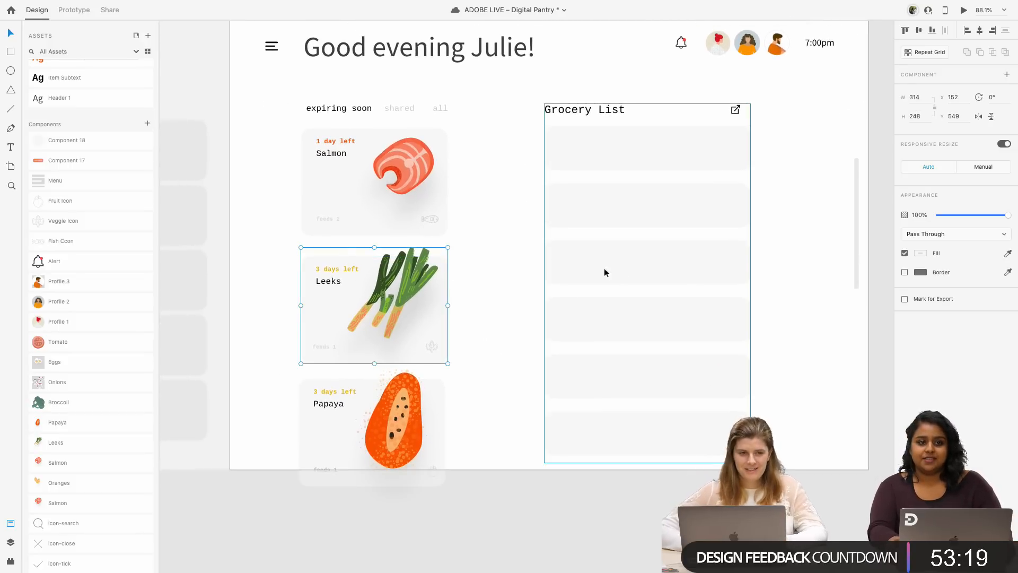
pyautogui.scroll(5, 579, 129)
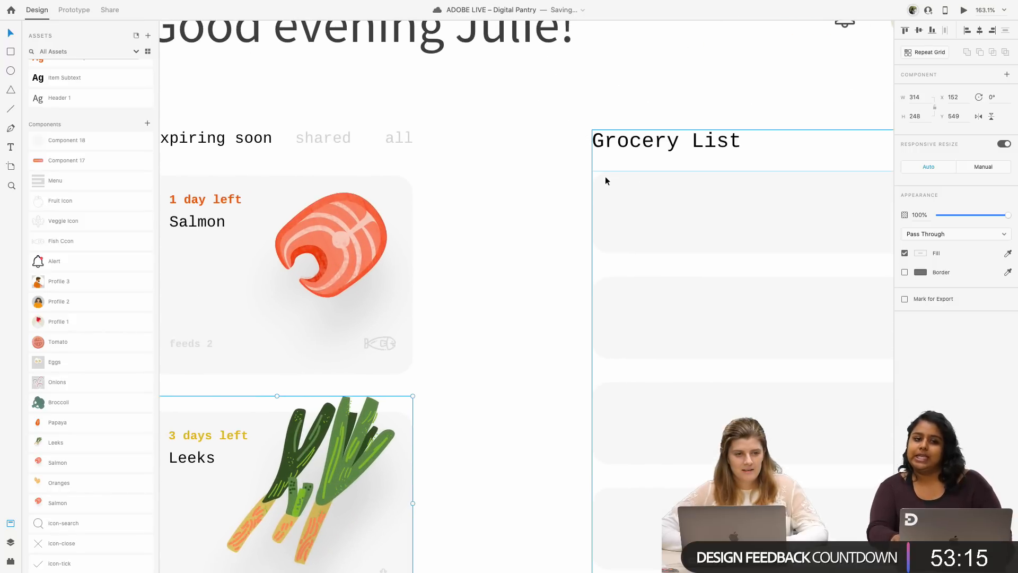
pyautogui.hscroll(-3, 605, 176)
pyautogui.scroll(2, 605, 176)
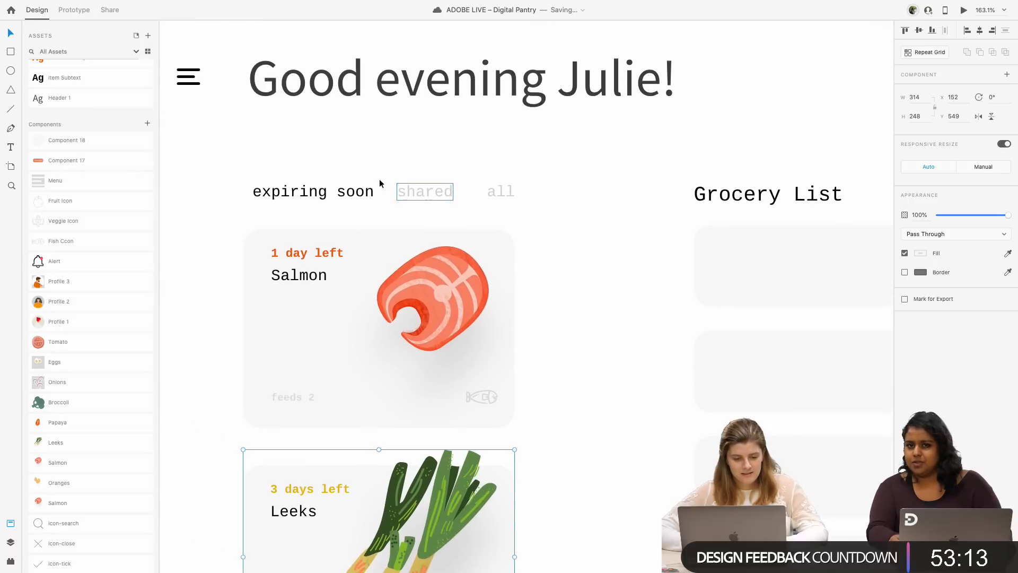
pyautogui.click(372, 191)
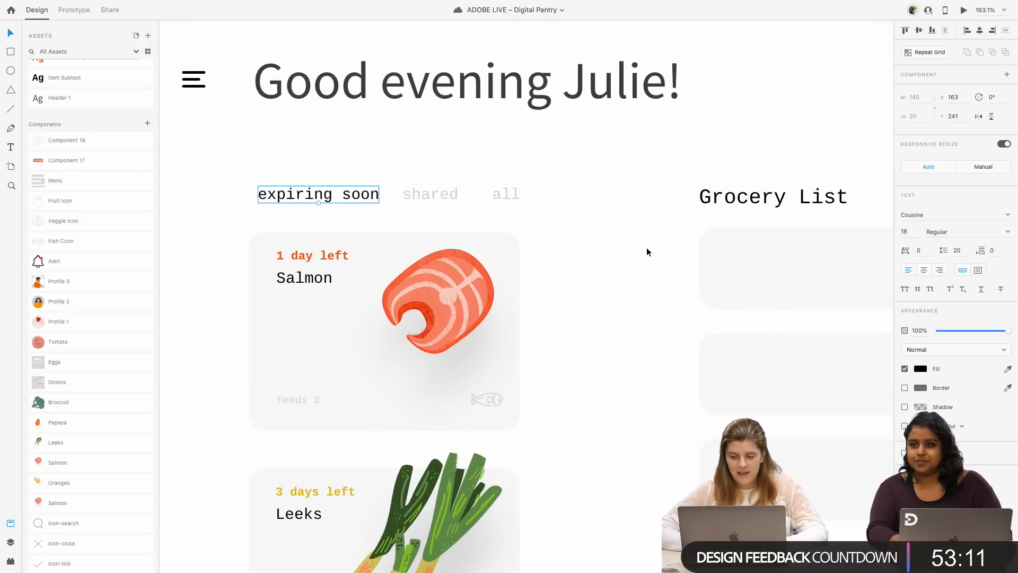
pyautogui.scroll(-2, 567, 259)
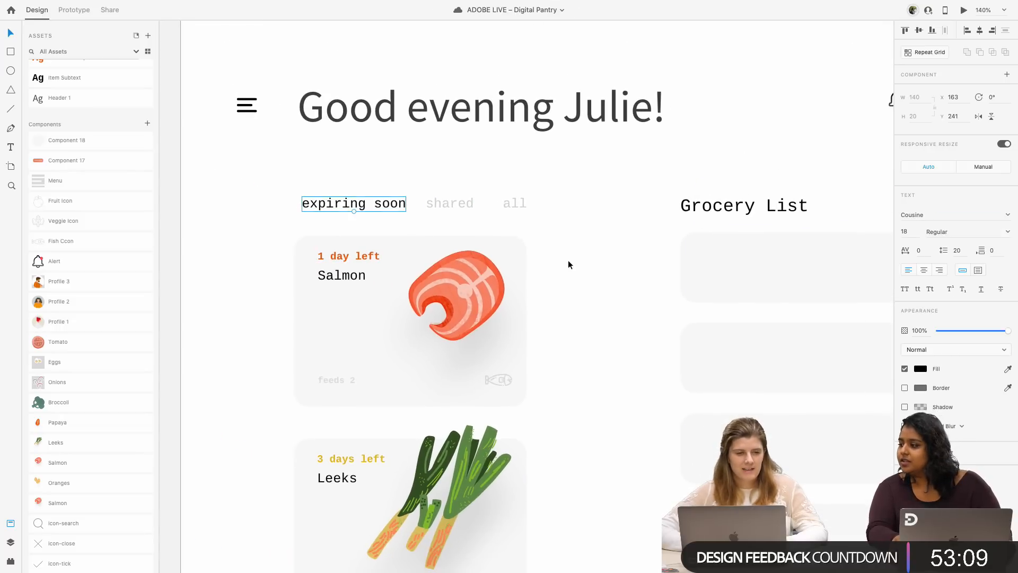
pyautogui.scroll(3, 381, 175)
# - Try the Source Sans Pro font on the "expiring soon", "shared" and "all" labels together
pyautogui.click(465, 223)
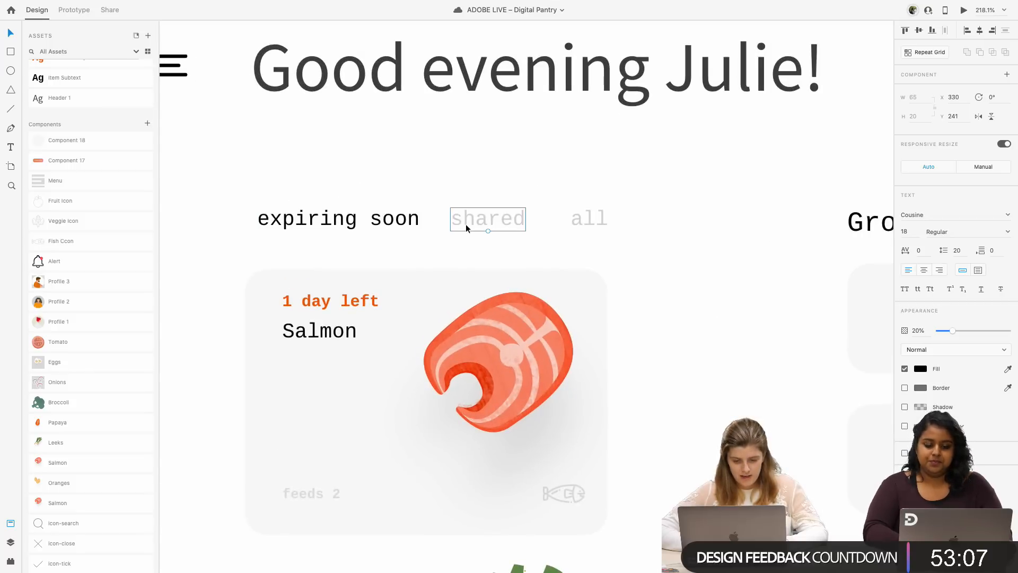
pyautogui.scroll(-3, 460, 224)
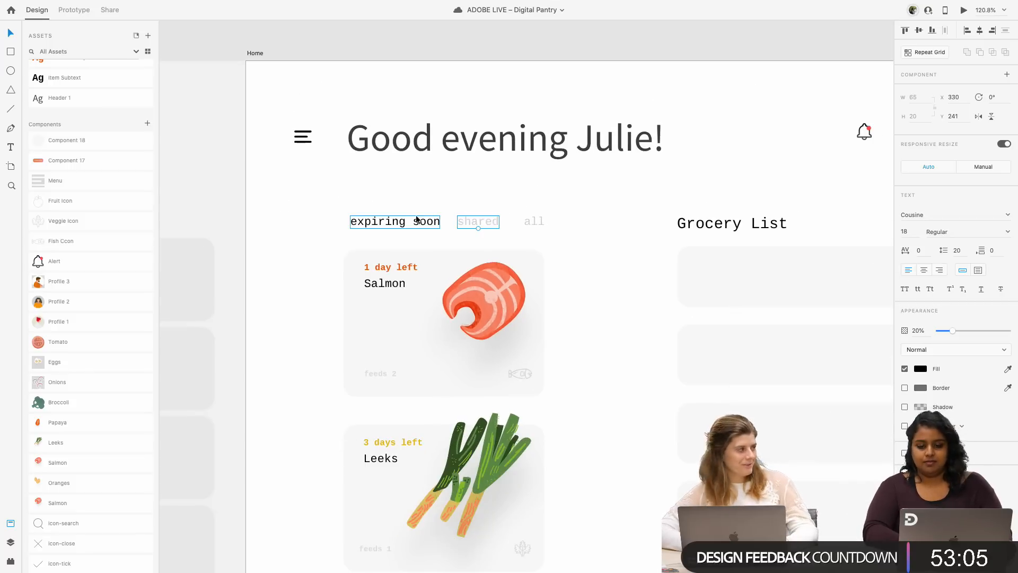
pyautogui.keyDown('shift'); pyautogui.click(439, 223); pyautogui.keyUp('shift')
pyautogui.keyDown('shift'); pyautogui.click(533, 222); pyautogui.keyUp('shift')
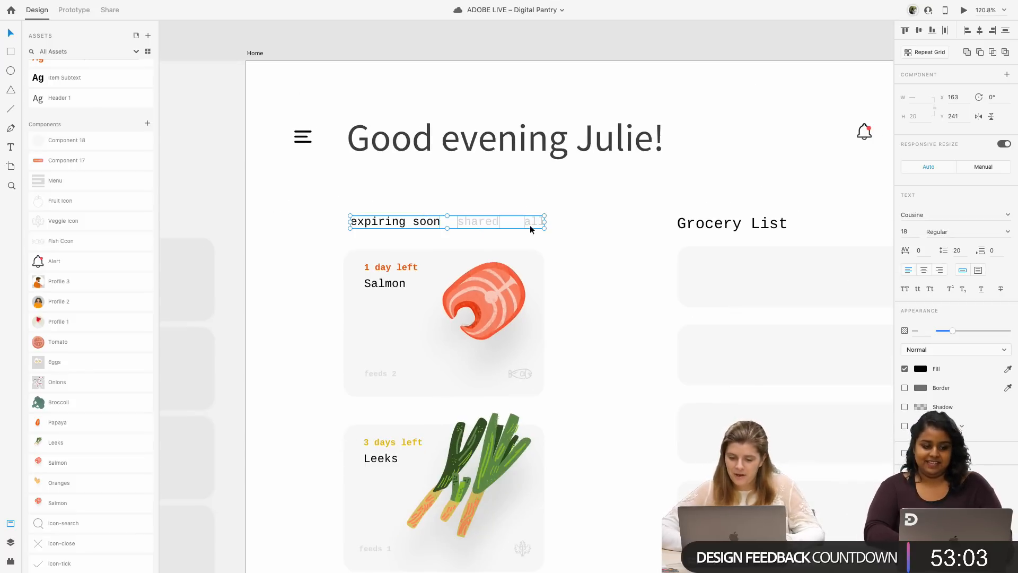
pyautogui.write('S')
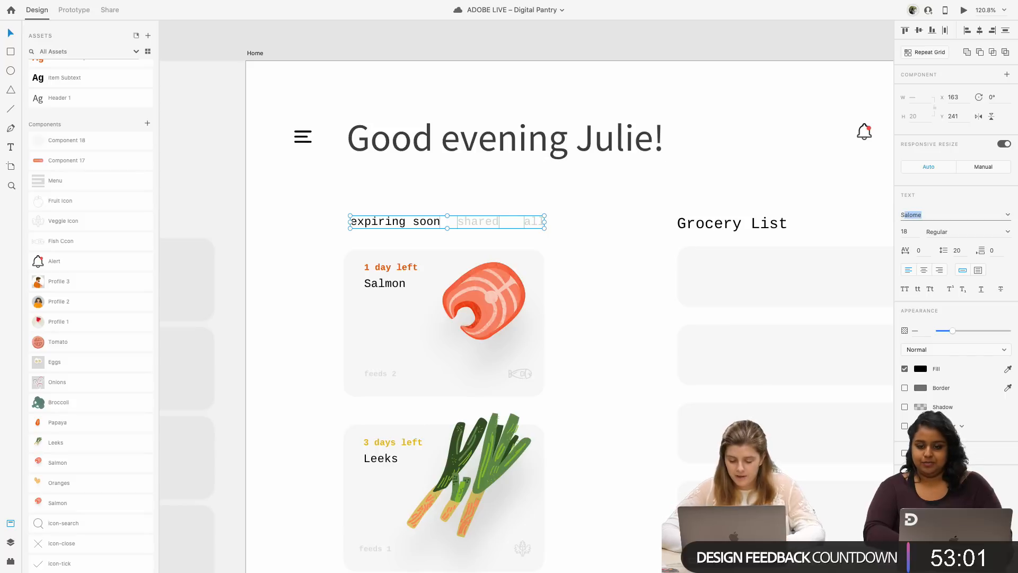
pyautogui.write('ource Sans Pro')
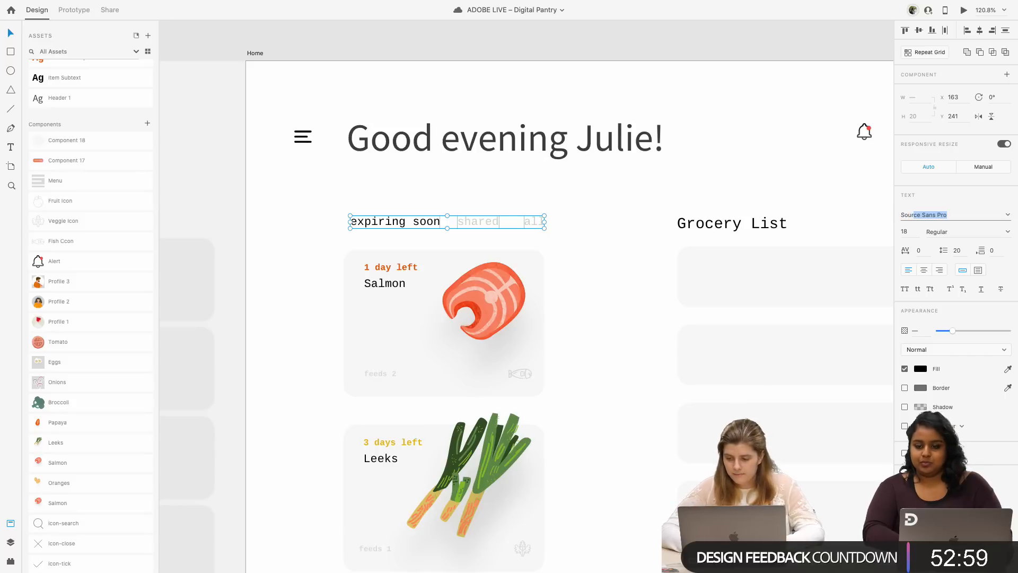
pyautogui.press('Return')
pyautogui.click(618, 238)
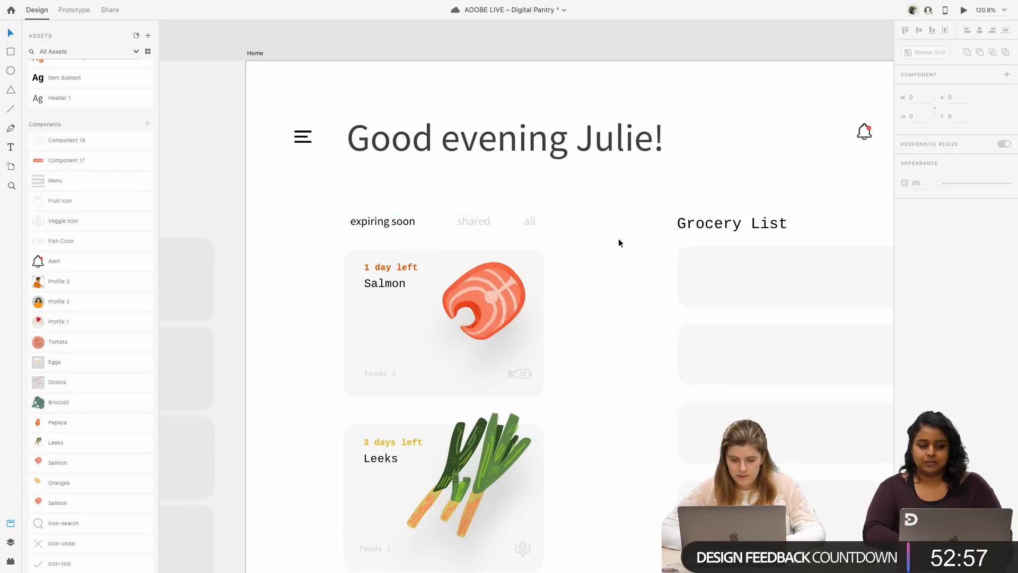
# - Check the Grocery List heading's font, and set the "expiring soon", "shared" and "all" labels back to Cousine
pyautogui.scroll(-5, 618, 238)
pyautogui.doubleClick(660, 228)
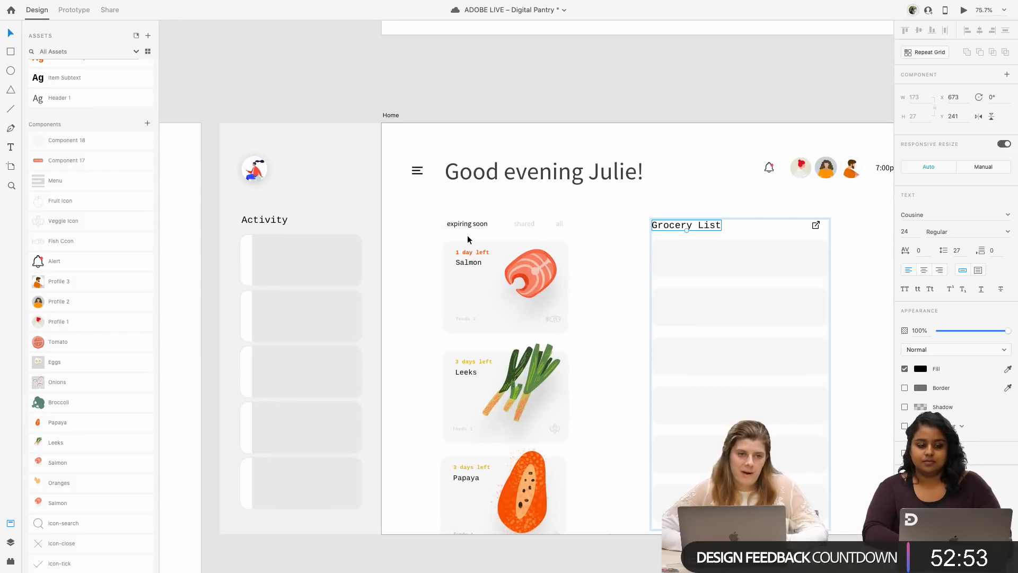
pyautogui.scroll(4, 467, 235)
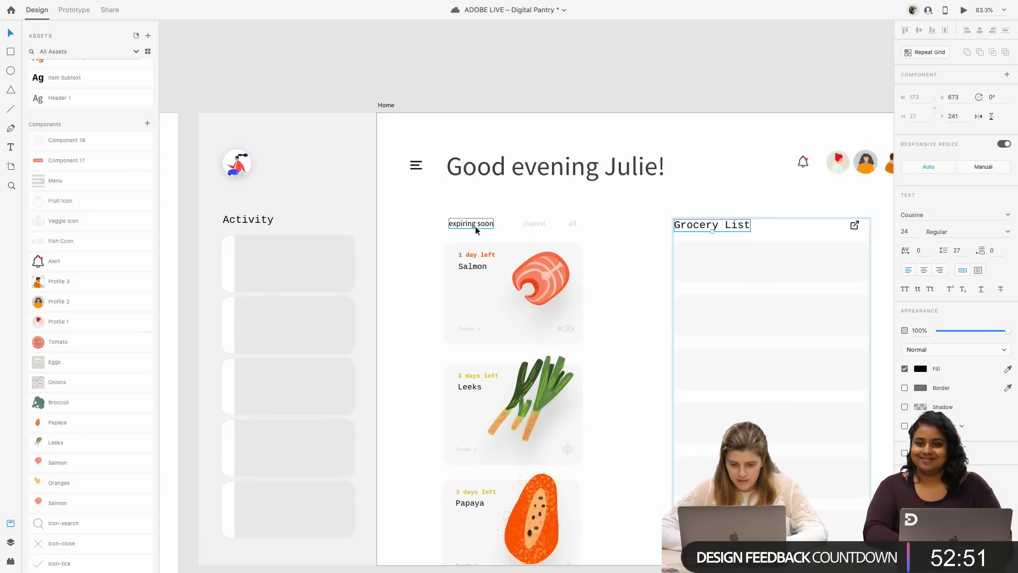
pyautogui.click(476, 227)
pyautogui.keyDown('shift'); pyautogui.click(556, 225); pyautogui.keyUp('shift')
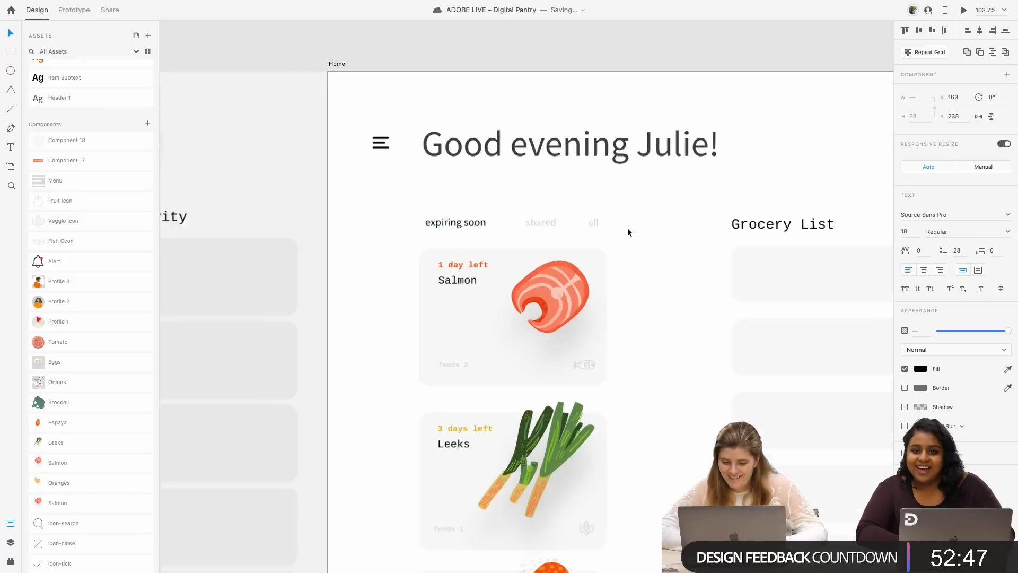
pyautogui.scroll(3, 627, 227)
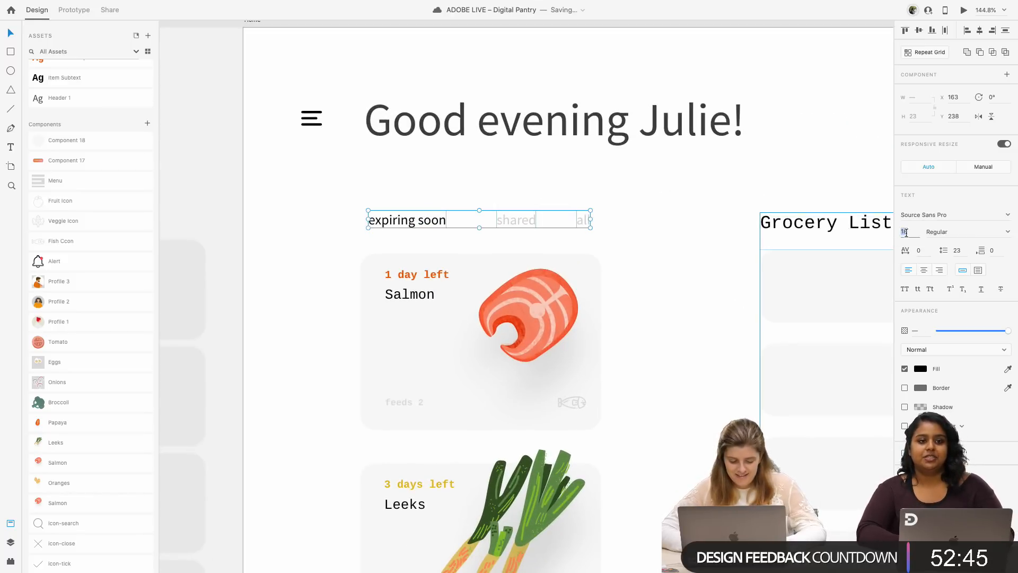
pyautogui.click(954, 215)
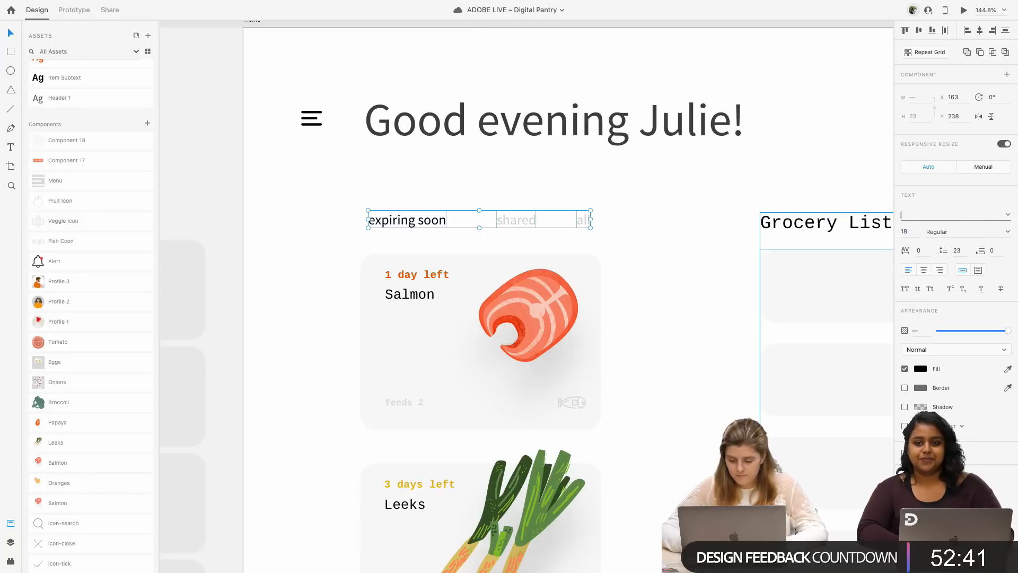
pyautogui.press('Return')
pyautogui.click(708, 280)
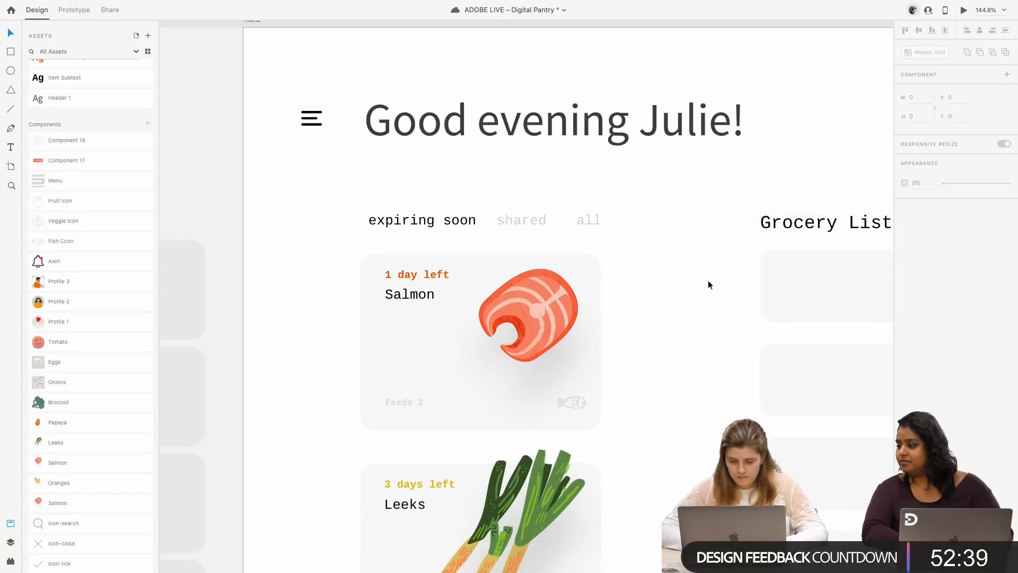
# - Examine the Home artboard's overall layout and the blurred fridge background of the List View – 1 artboard
pyautogui.scroll(-5, 708, 280)
pyautogui.hscroll(6, 708, 280)
pyautogui.scroll(-2, 685, 276)
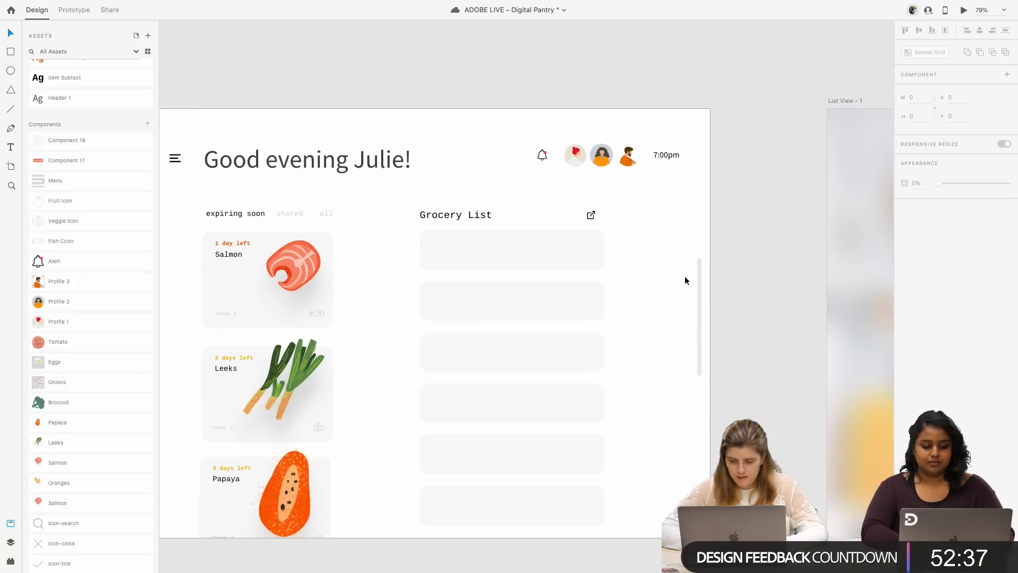
pyautogui.click(699, 277)
pyautogui.click(661, 302)
pyautogui.scroll(-2, 662, 302)
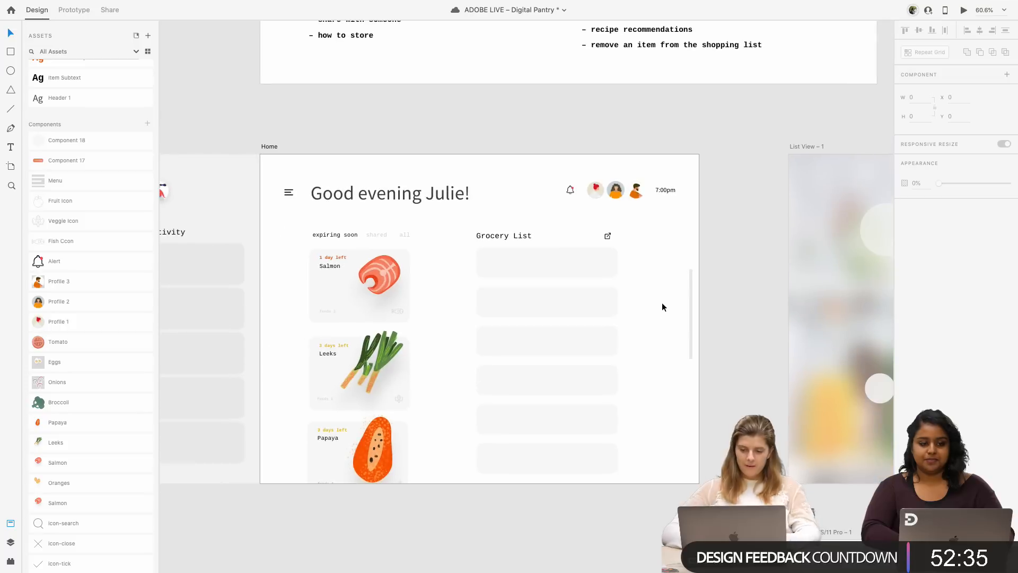
pyautogui.hscroll(3, 662, 302)
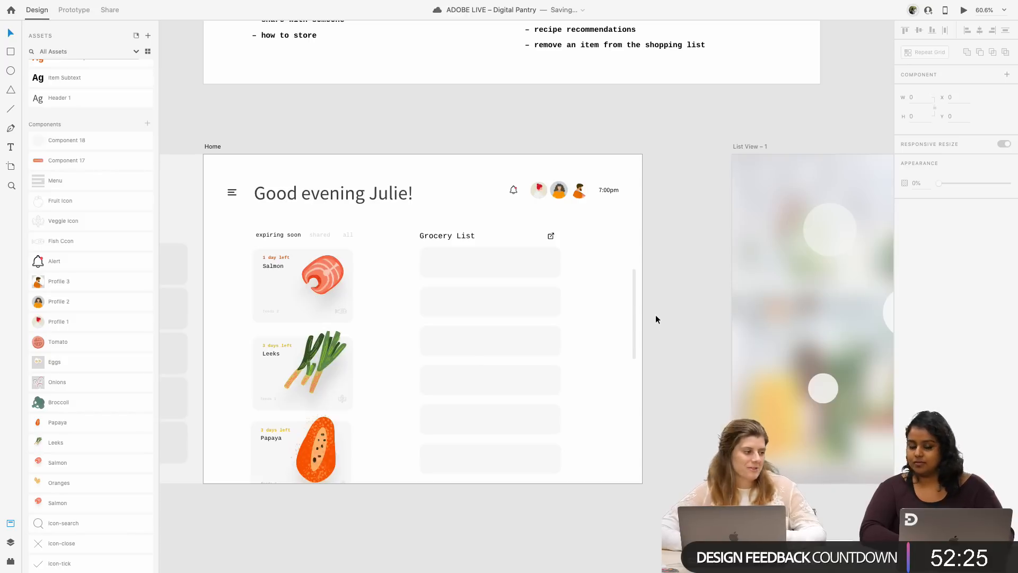
pyautogui.scroll(-3, 654, 327)
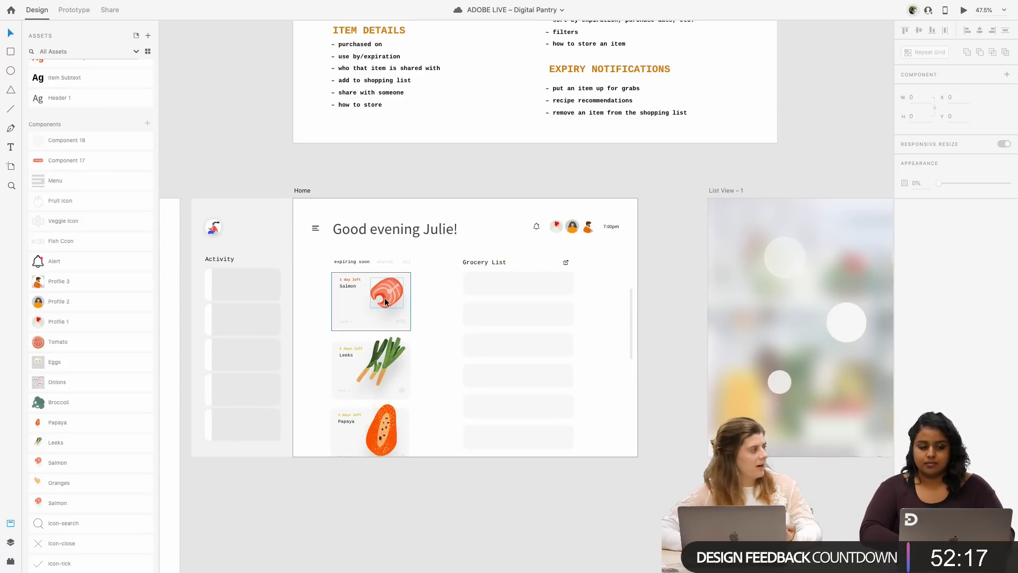
pyautogui.hscroll(10, 788, 253)
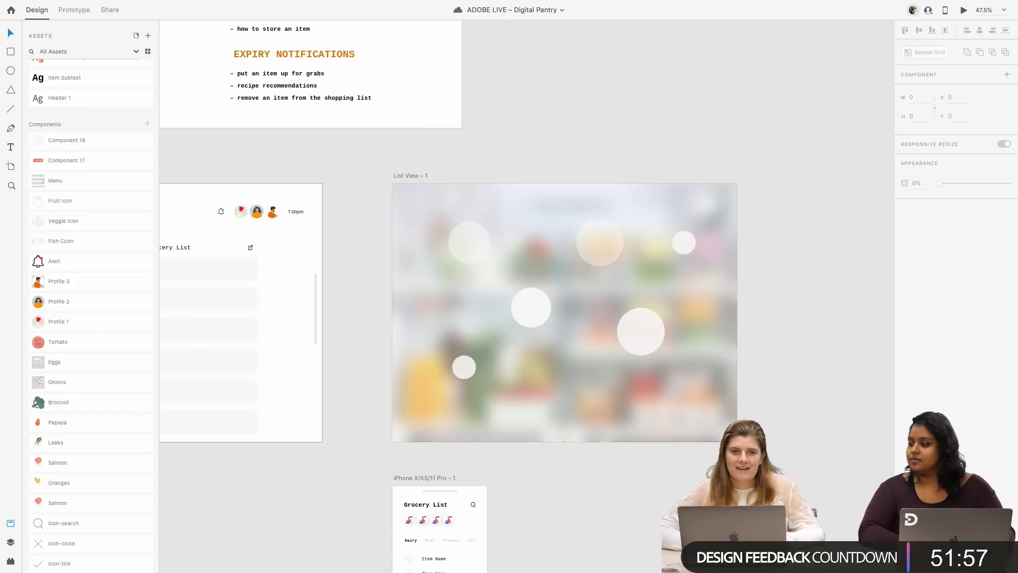
pyautogui.click(705, 434)
pyautogui.click(799, 435)
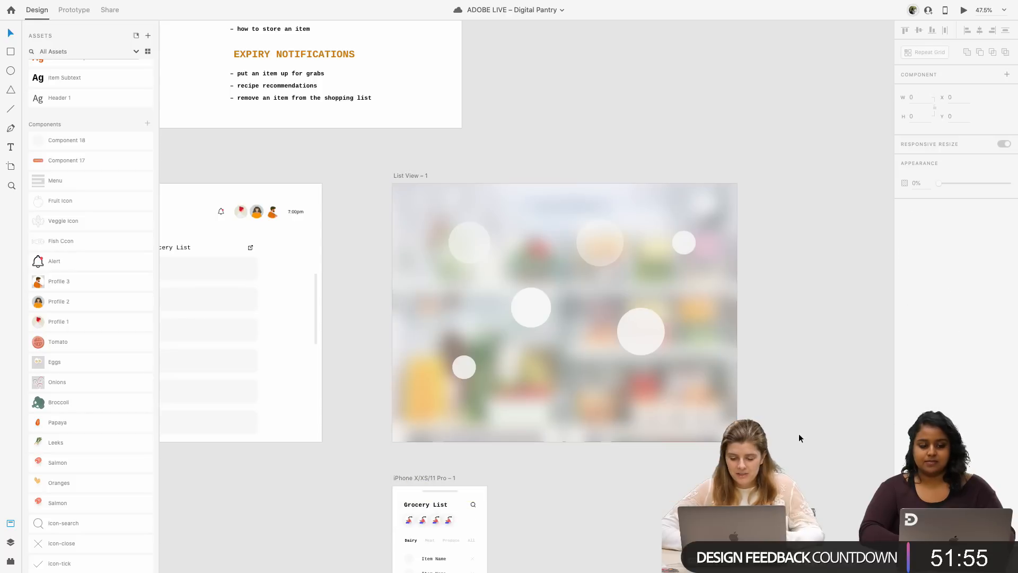
pyautogui.scroll(-2, 740, 459)
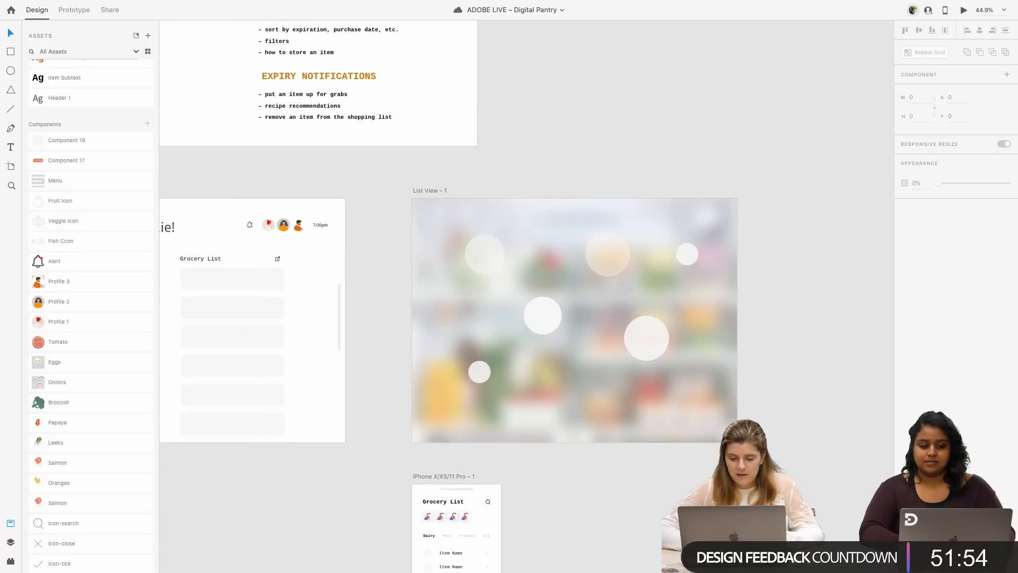
# - Set the List View – 1 overlay's background blur to amount 23, brightness -8 and opacity 30%
pyautogui.click(726, 430)
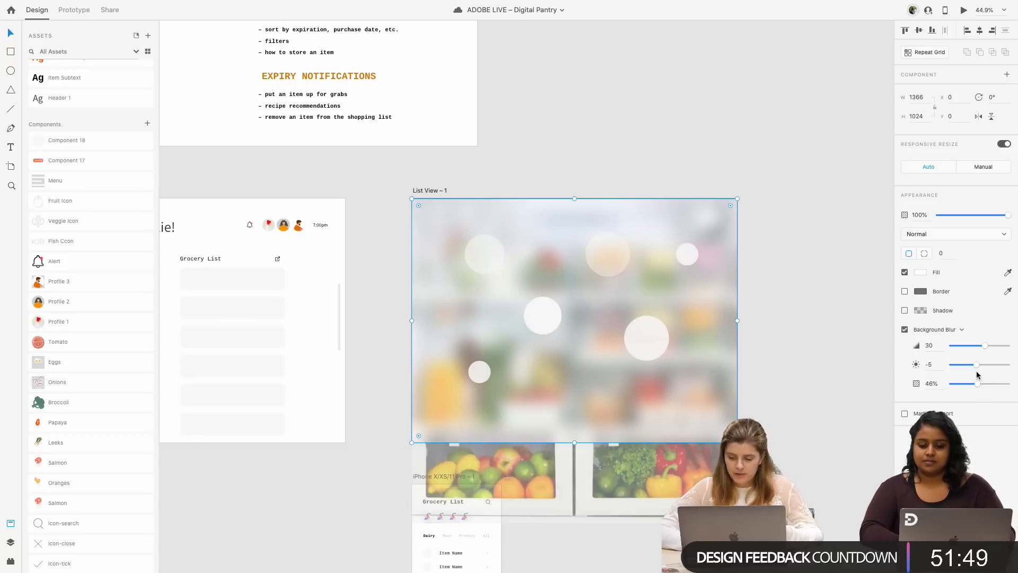
pyautogui.moveTo(973, 382)
pyautogui.mouseDown()
pyautogui.moveTo(951, 386)
pyautogui.moveTo(968, 393)
pyautogui.mouseUp()
pyautogui.moveTo(984, 345); pyautogui.dragTo(974, 366)
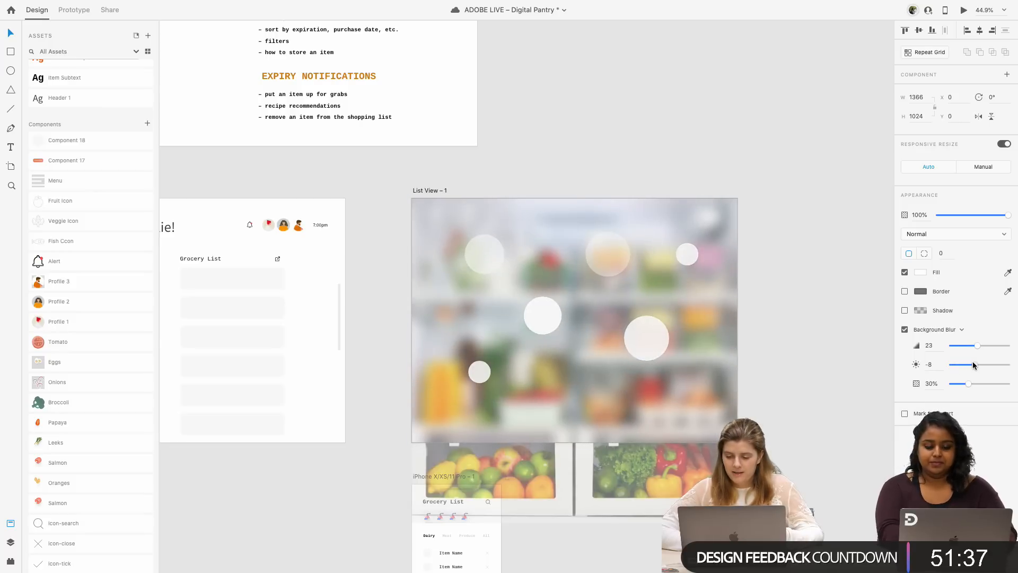
pyautogui.click(783, 357)
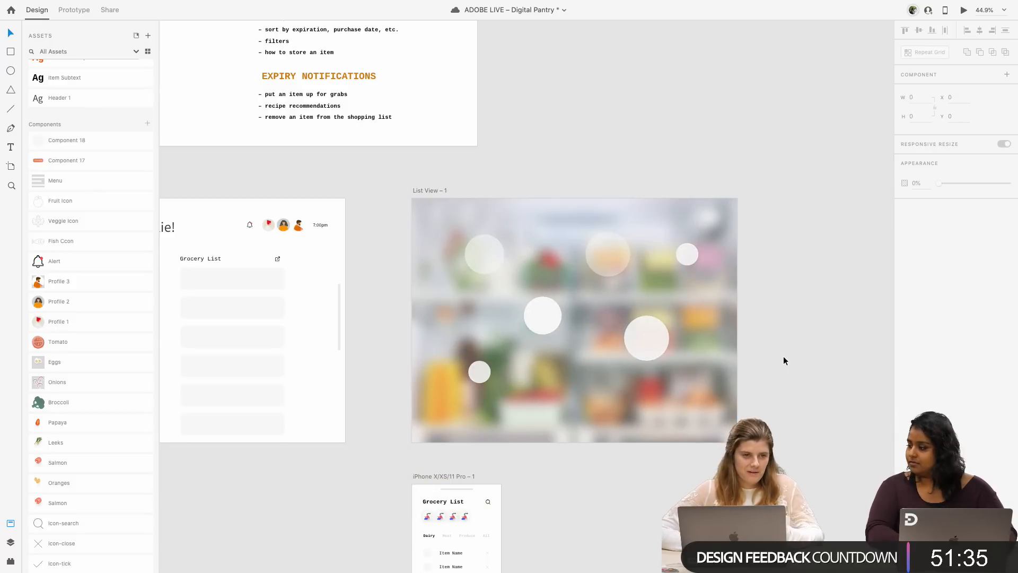
# - Set the fridge overlay's background blur amount to 25 and its blur opacity to 16%
pyautogui.scroll(-2, 783, 360)
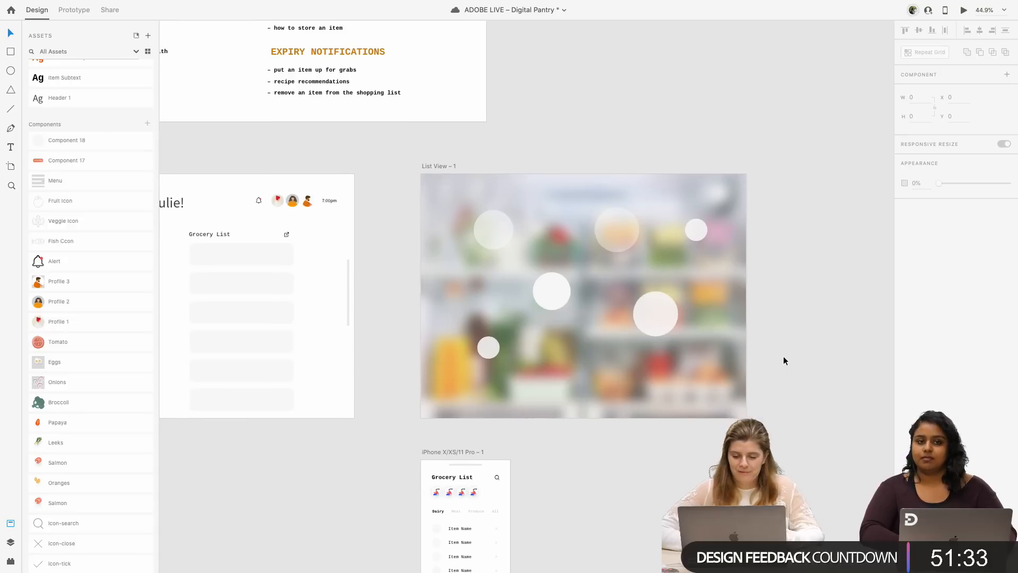
pyautogui.hscroll(-2, 784, 355)
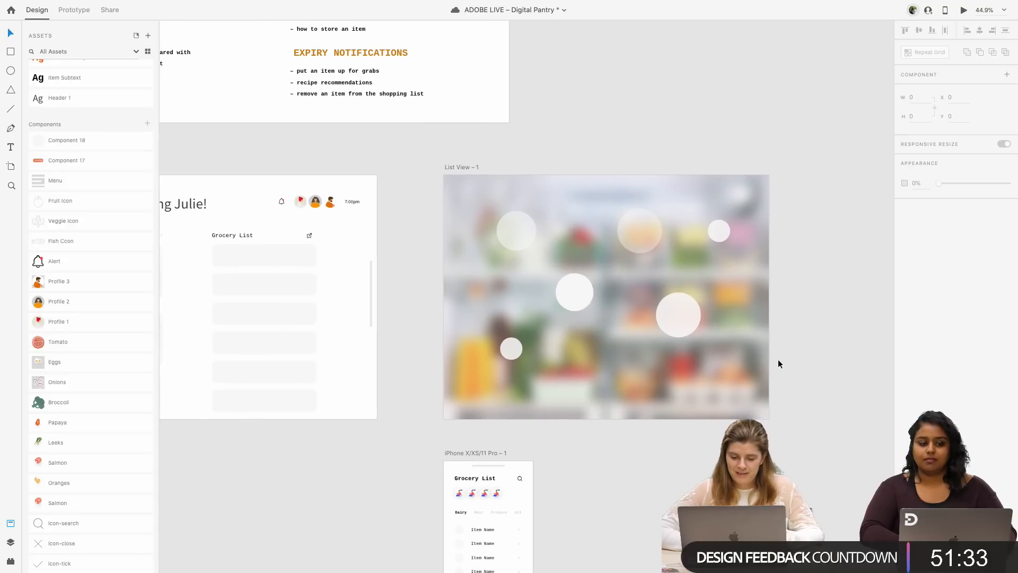
pyautogui.click(743, 347)
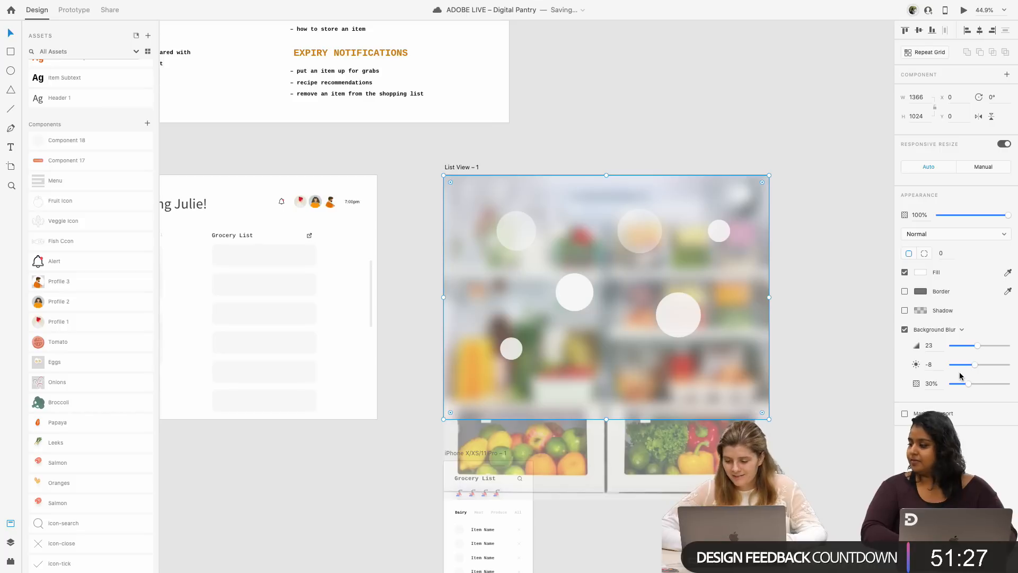
pyautogui.moveTo(968, 384); pyautogui.dragTo(961, 383)
pyautogui.moveTo(977, 345)
pyautogui.mouseDown()
pyautogui.moveTo(944, 347)
pyautogui.moveTo(979, 345)
pyautogui.mouseUp()
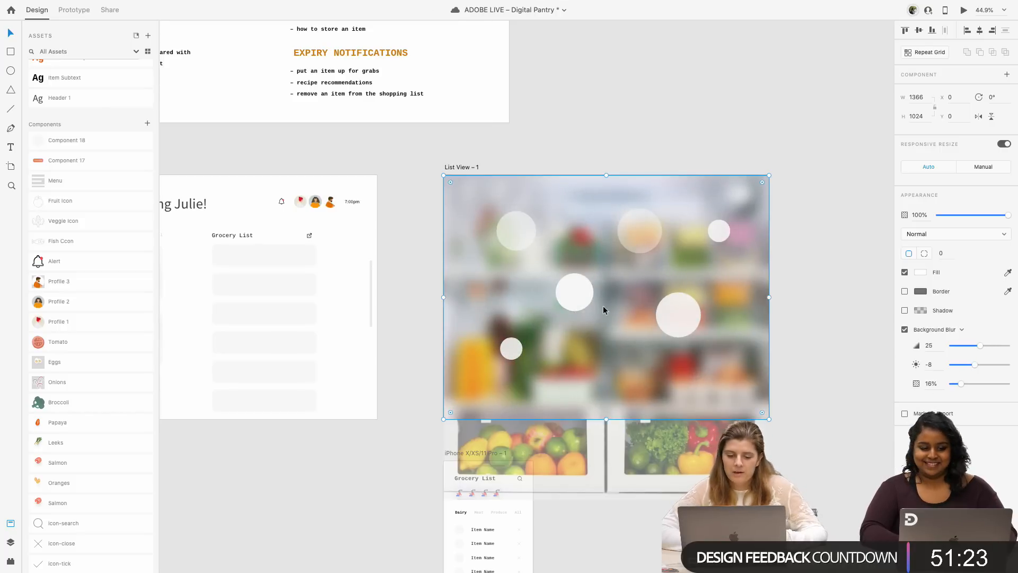
pyautogui.click(803, 326)
# - Nudge the whole Grocery List group on the Home artboard slightly left to X 653
pyautogui.scroll(-3, 801, 324)
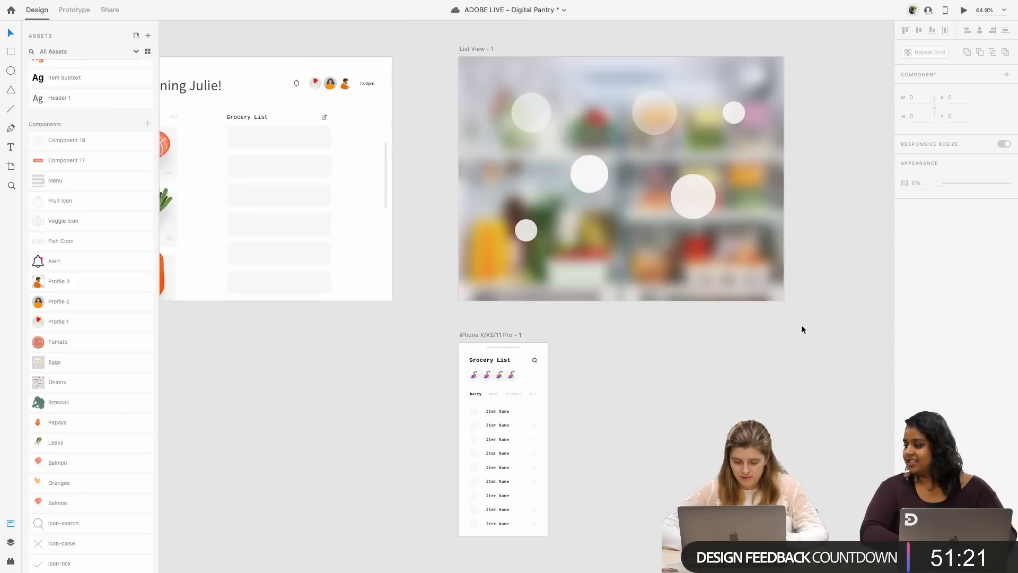
pyautogui.scroll(-3, 800, 324)
pyautogui.moveTo(572, 323); pyautogui.dragTo(573, 401)
pyautogui.hscroll(-2, 444, 355)
pyautogui.scroll(1, 444, 355)
pyautogui.scroll(3, 445, 358)
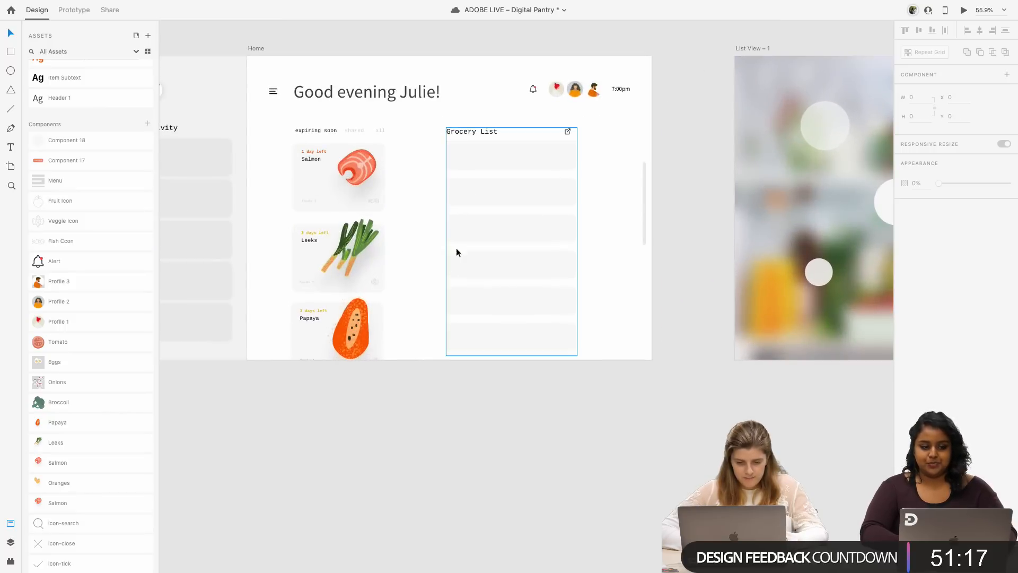
pyautogui.scroll(3, 467, 217)
pyautogui.moveTo(495, 134); pyautogui.dragTo(486, 136)
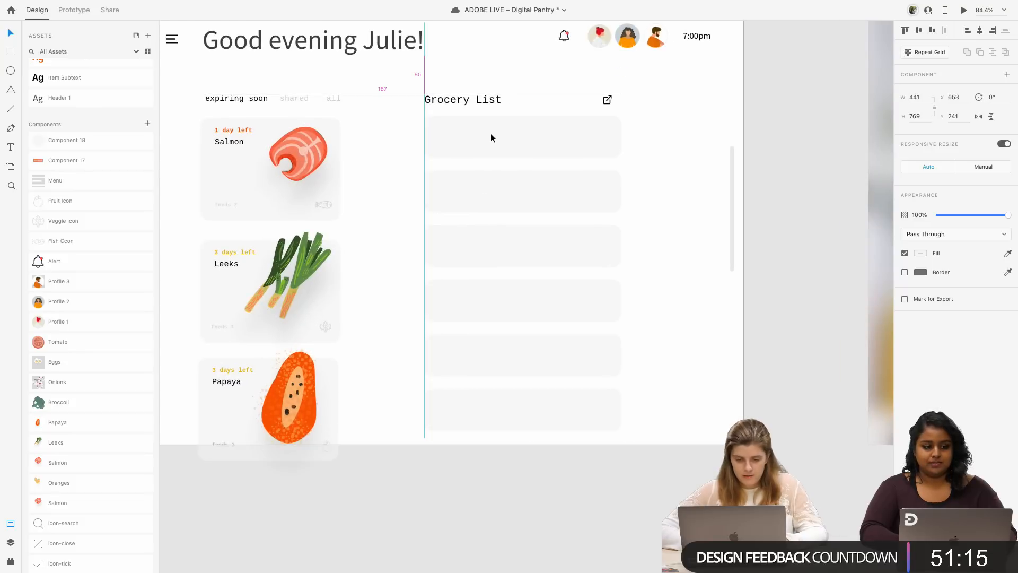
pyautogui.click(641, 196)
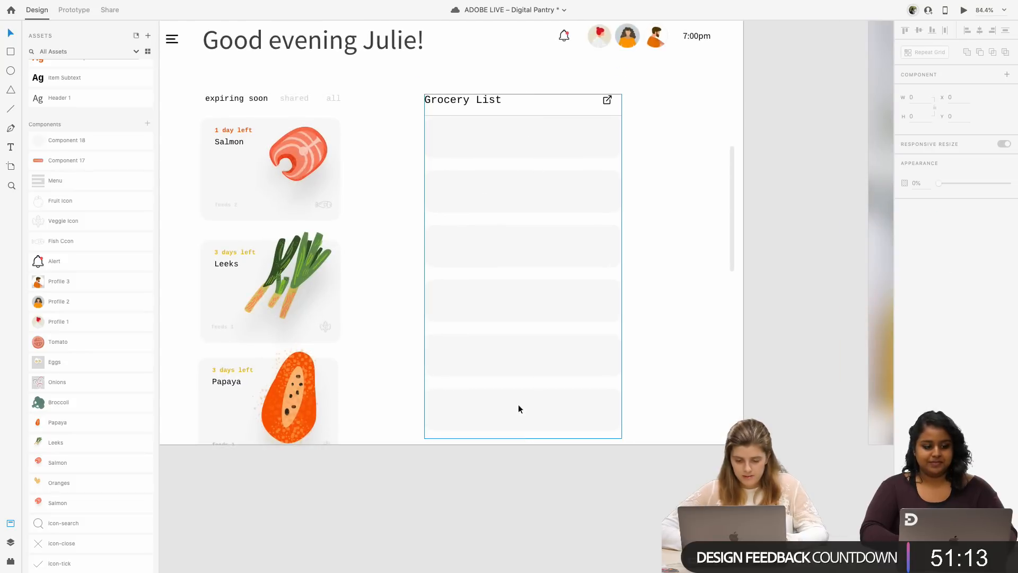
# - Place the icon-close component below the last Grocery List row and rotate it 45° so it forms a plus
pyautogui.click(486, 416)
pyautogui.scroll(2, 436, 417)
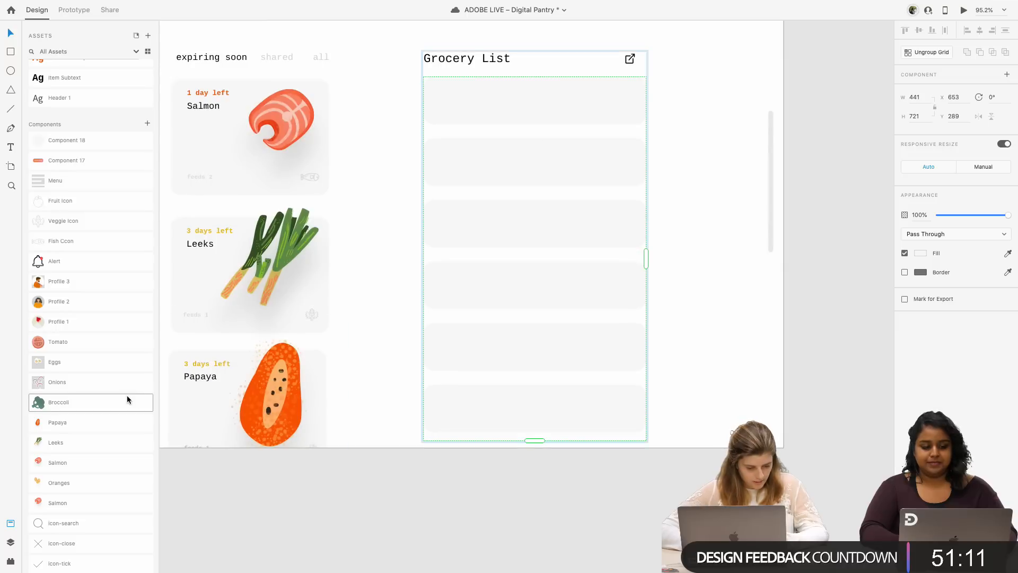
pyautogui.scroll(2, 127, 403)
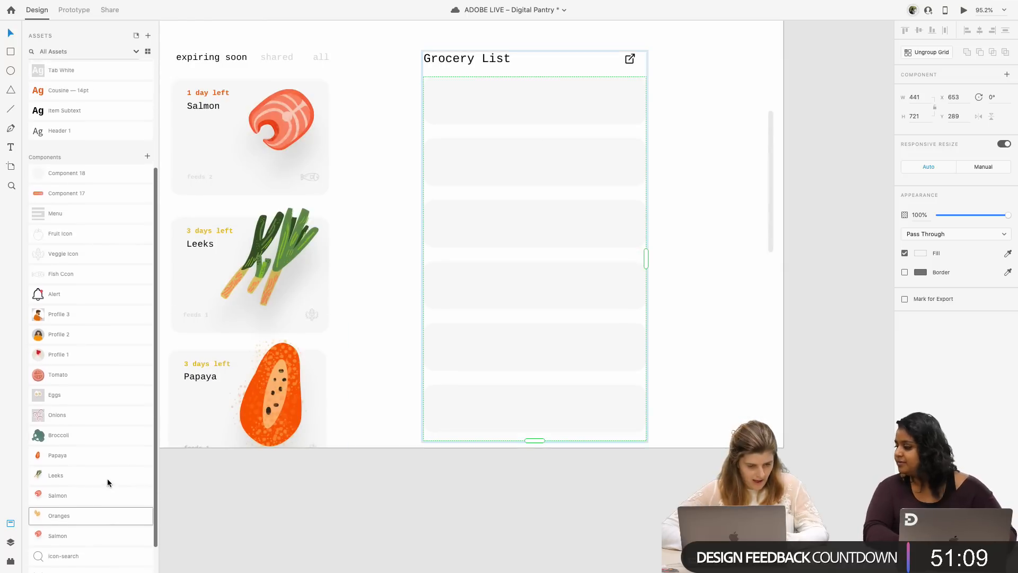
pyautogui.scroll(-2, 107, 480)
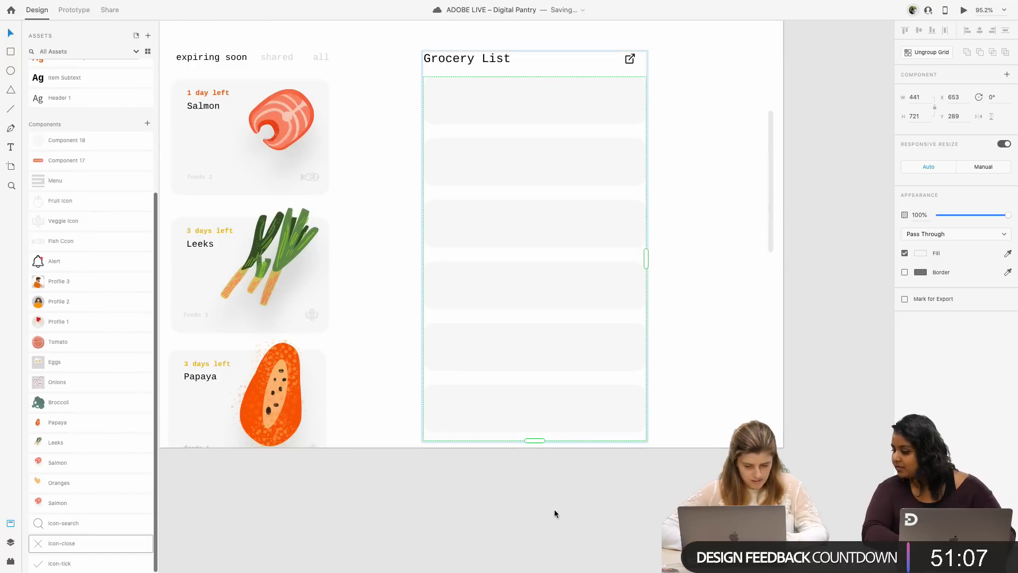
pyautogui.moveTo(554, 513); pyautogui.dragTo(578, 494)
pyautogui.scroll(5, 587, 488)
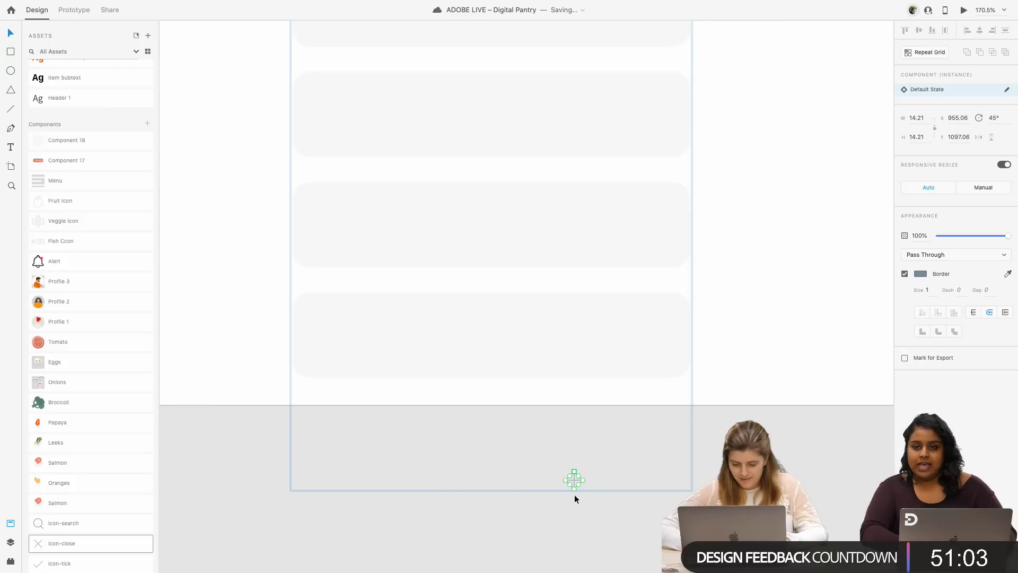
# - Give the plus icon a black border of size 3 and move it onto the last Grocery List row
pyautogui.click(927, 290)
pyautogui.write('3')
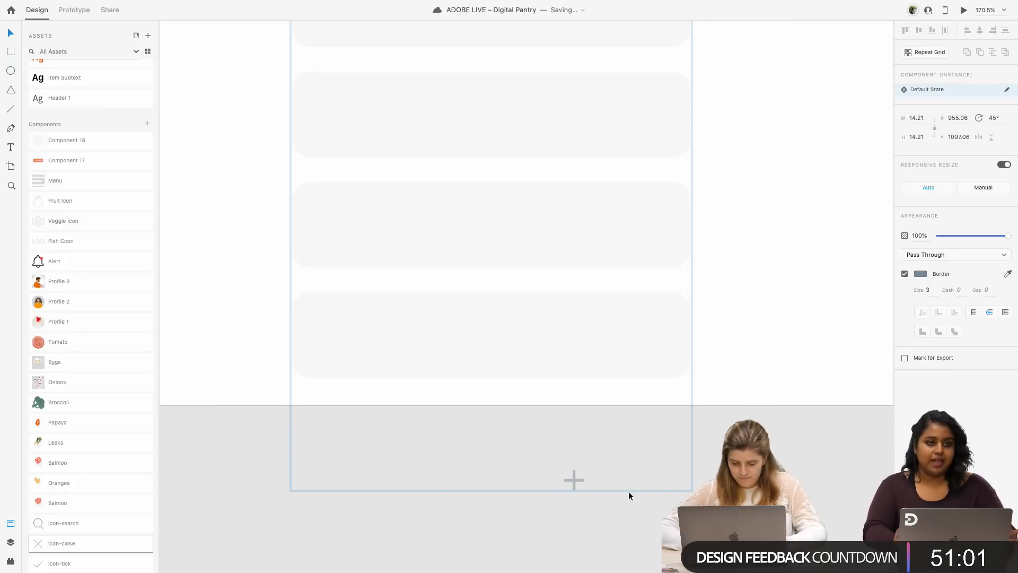
pyautogui.moveTo(574, 484); pyautogui.dragTo(657, 339)
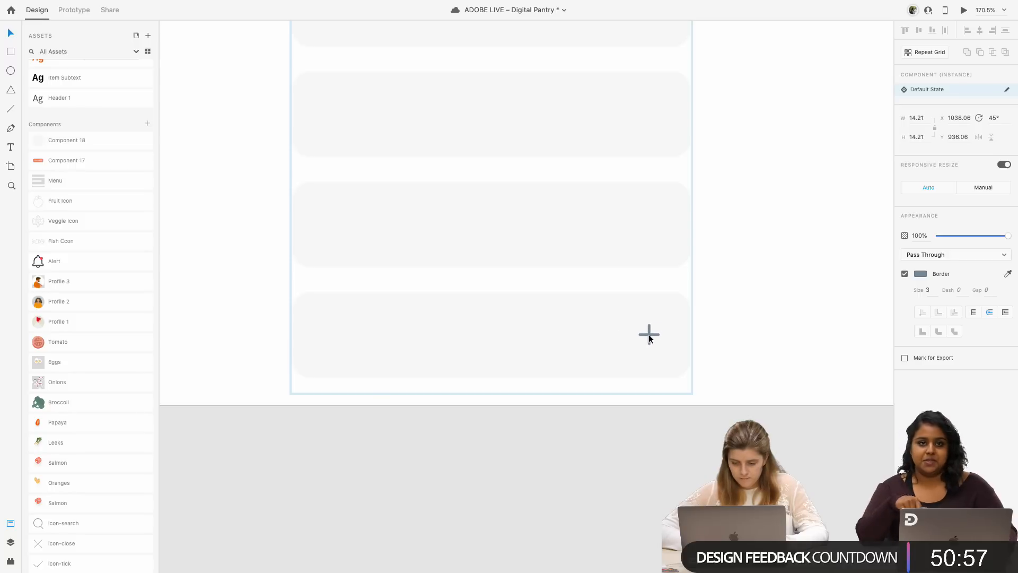
pyautogui.click(920, 274)
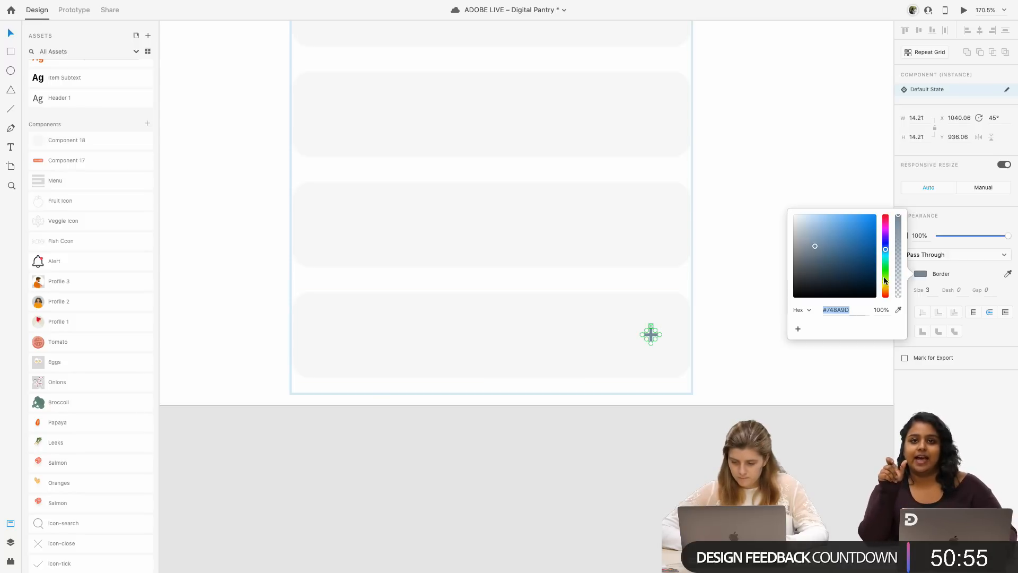
pyautogui.click(745, 362)
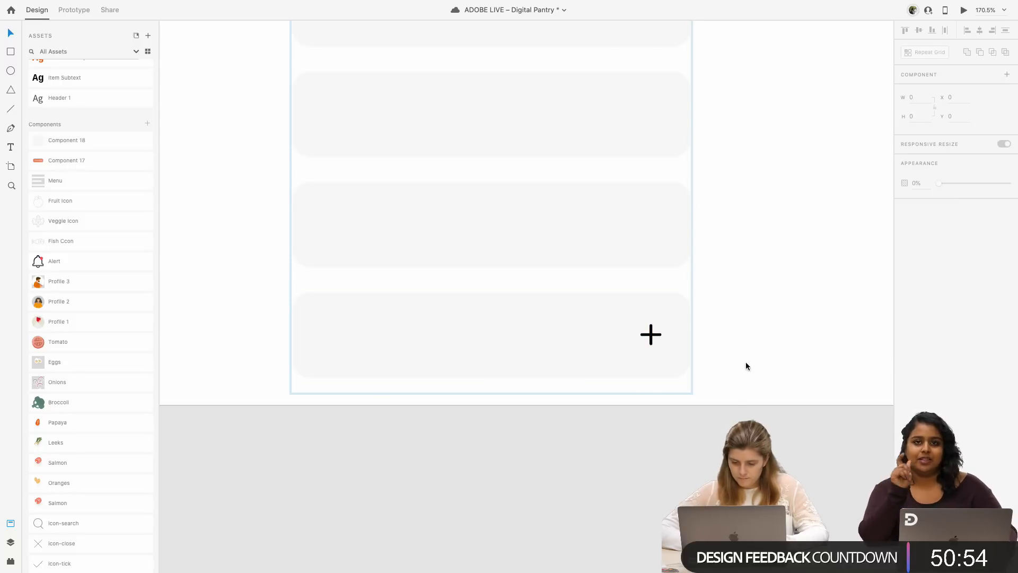
# - Move the plus icon to the left end of the last Grocery List row, at X 683.06
pyautogui.click(648, 332)
pyautogui.scroll(-3, 648, 331)
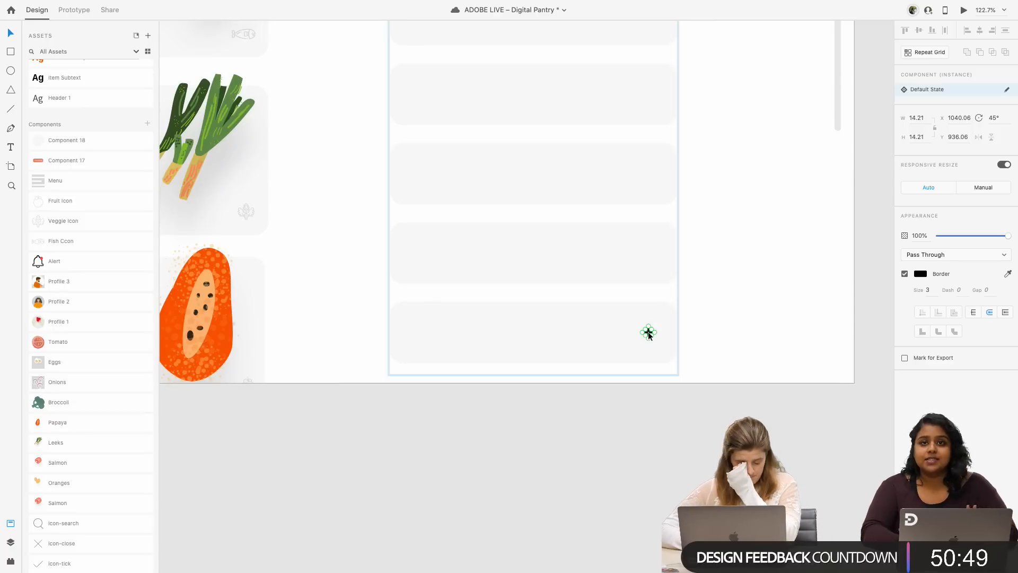
pyautogui.moveTo(649, 335); pyautogui.dragTo(608, 336)
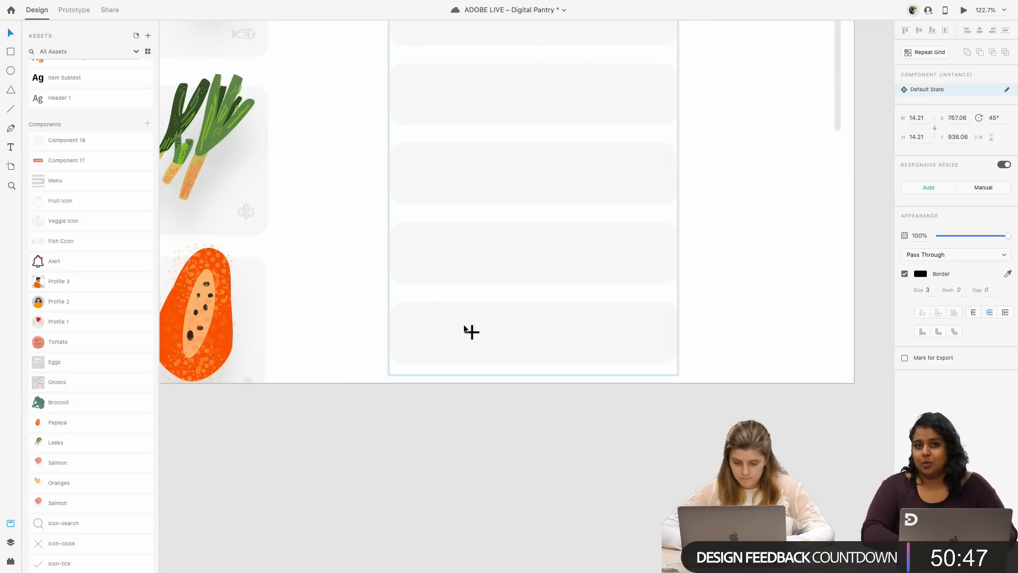
pyautogui.moveTo(464, 326); pyautogui.dragTo(409, 324)
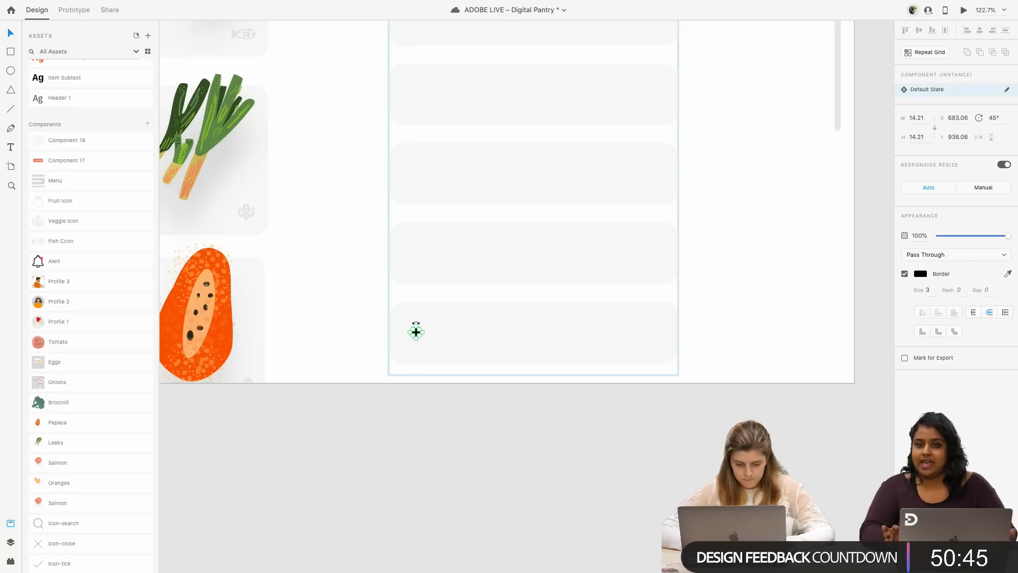
# - Draw a white circle about 39 by 39 without a border at the left end of the first Grocery List row
pyautogui.scroll(2, 417, 323)
pyautogui.scroll(5, 450, 346)
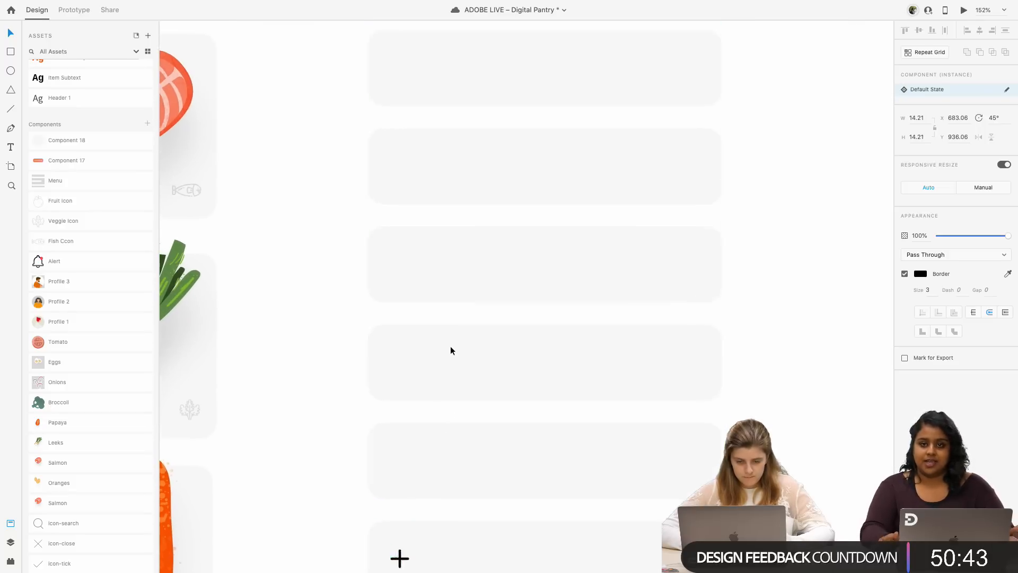
pyautogui.scroll(-3, 450, 346)
pyautogui.scroll(1, 450, 347)
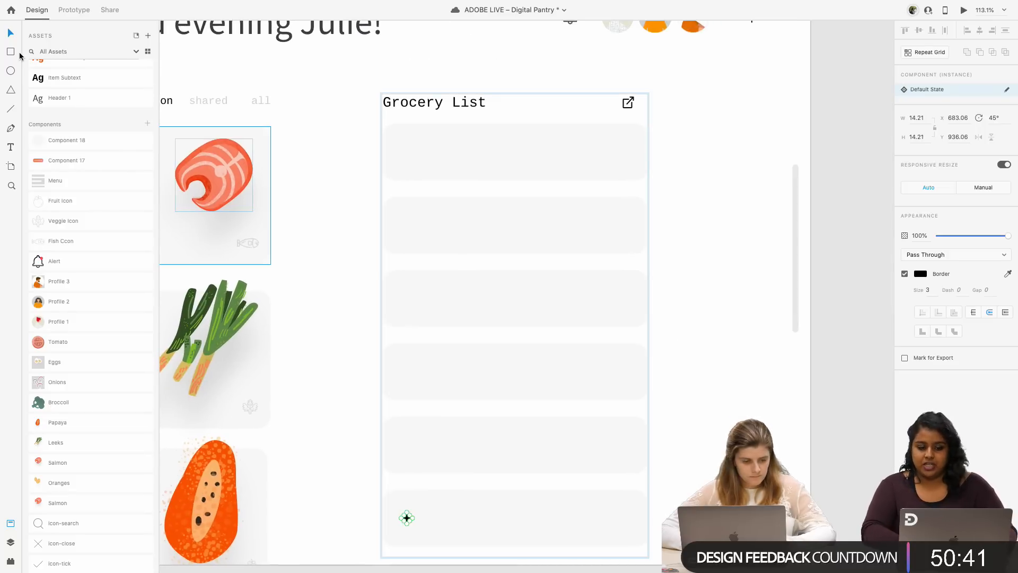
pyautogui.click(11, 72)
pyautogui.moveTo(398, 140); pyautogui.dragTo(404, 145)
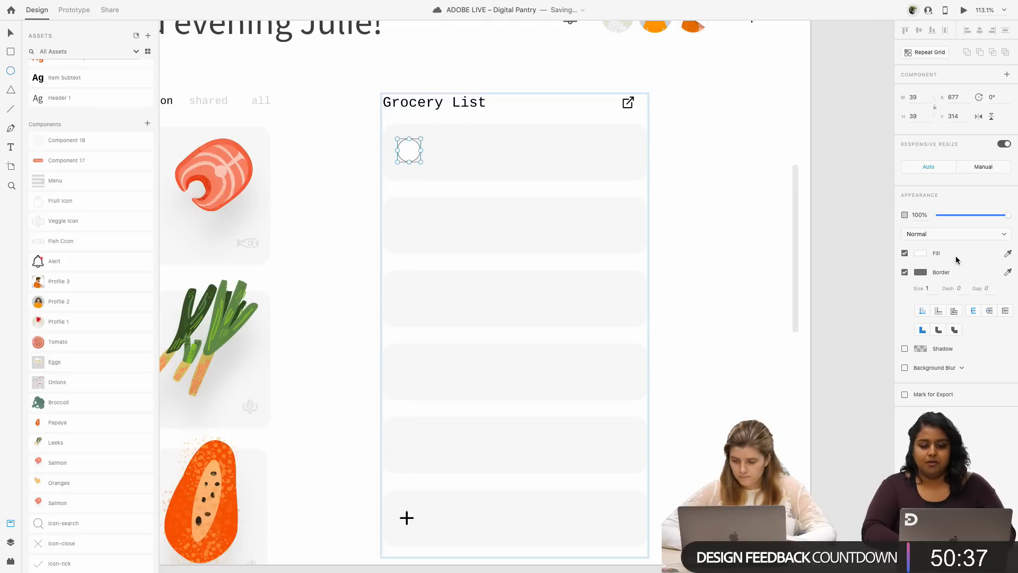
pyautogui.click(905, 272)
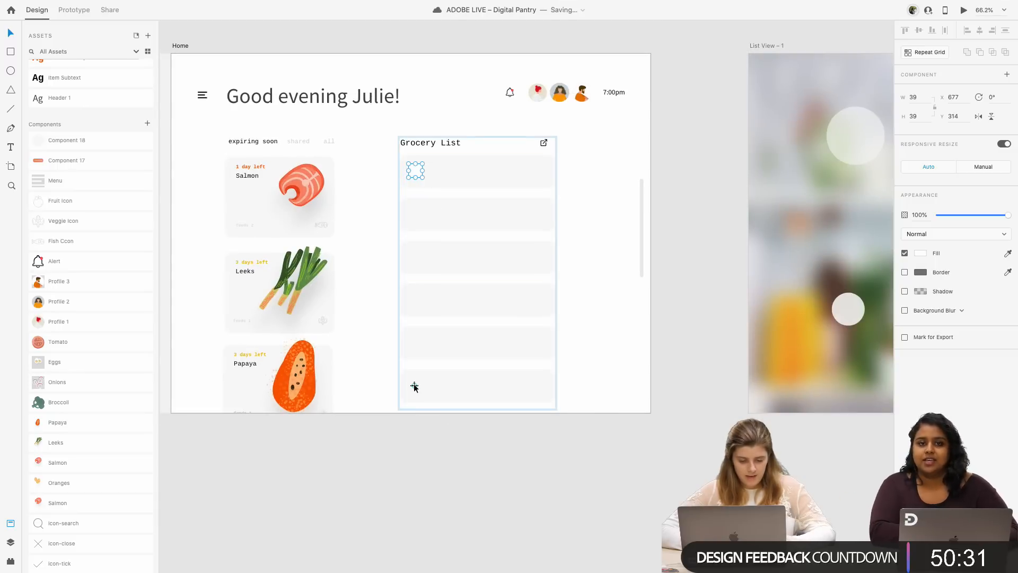
# - Open the master component of the leeks illustration used on the Home screen's Leeks card
pyautogui.click(414, 385)
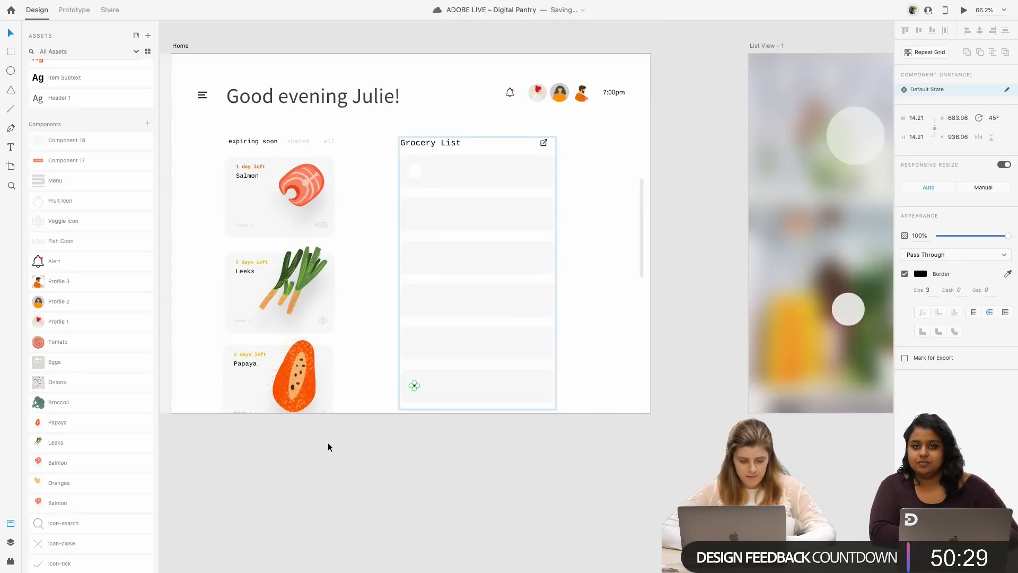
pyautogui.scroll(3, 388, 380)
pyautogui.scroll(3, 445, 412)
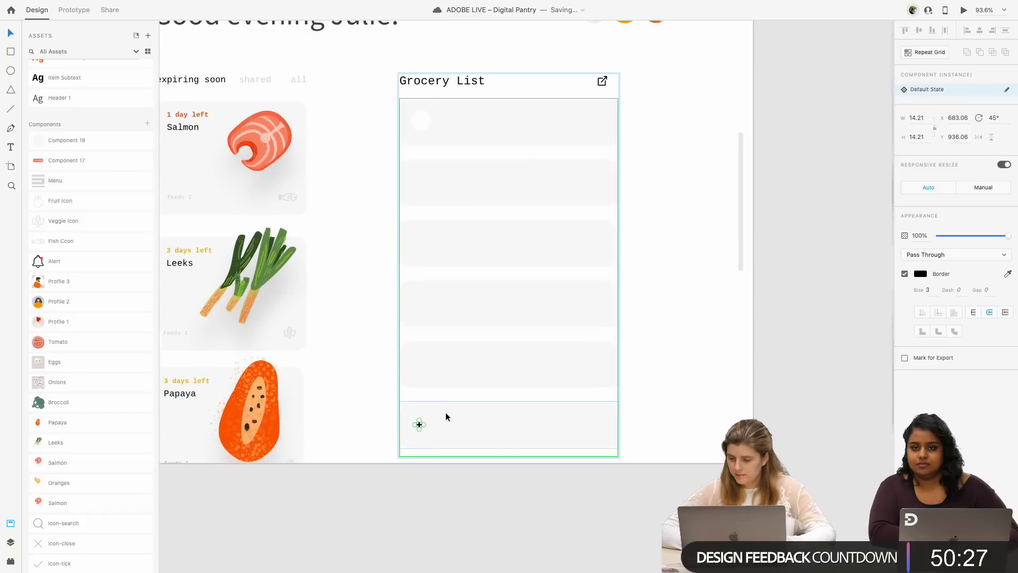
pyautogui.scroll(-2, 445, 416)
pyautogui.hscroll(-3, 445, 417)
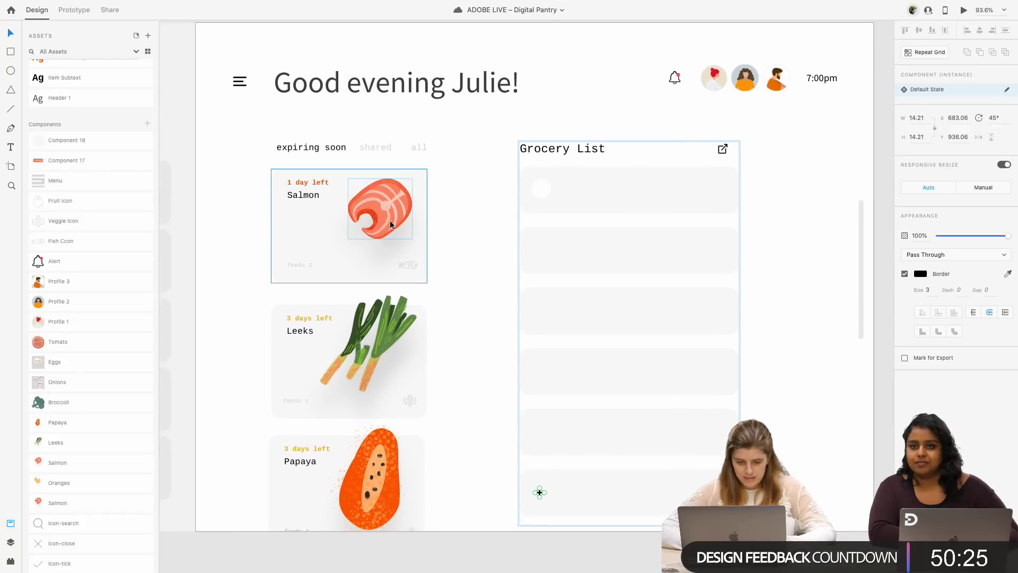
pyautogui.doubleClick(387, 344)
pyautogui.rightClick(388, 340)
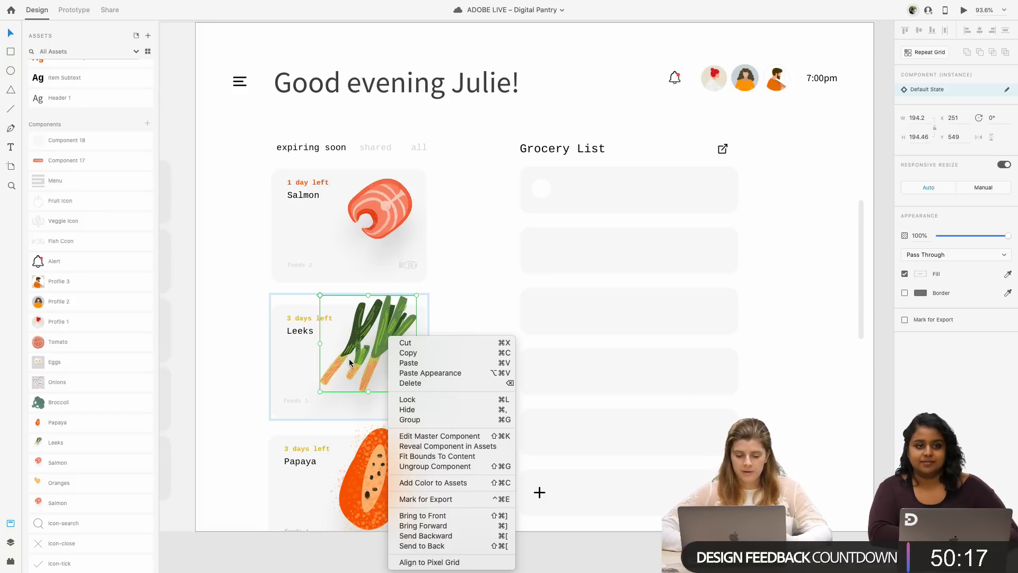
pyautogui.scroll(5, 403, 337)
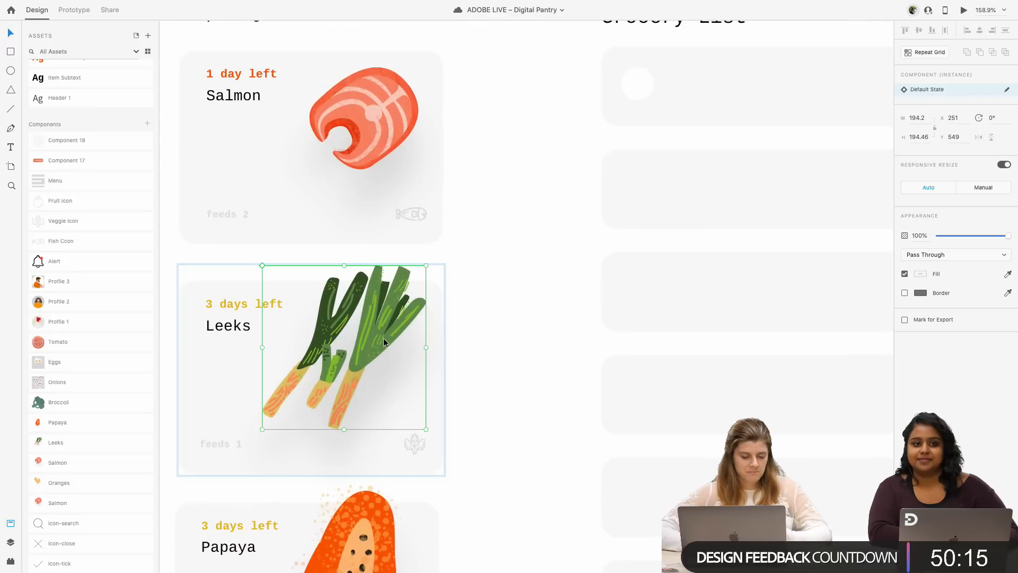
pyautogui.rightClick(373, 347)
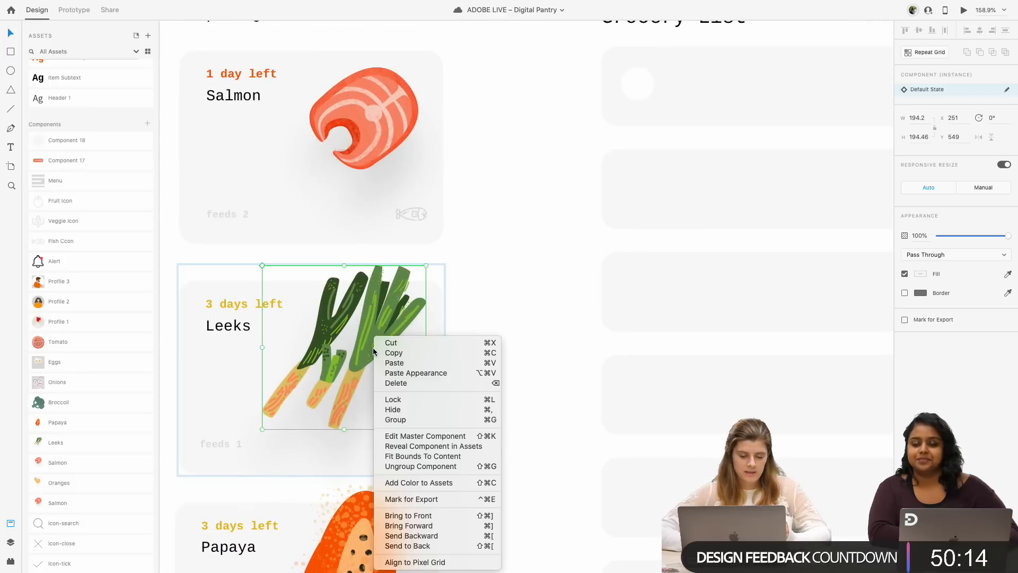
pyautogui.click(405, 436)
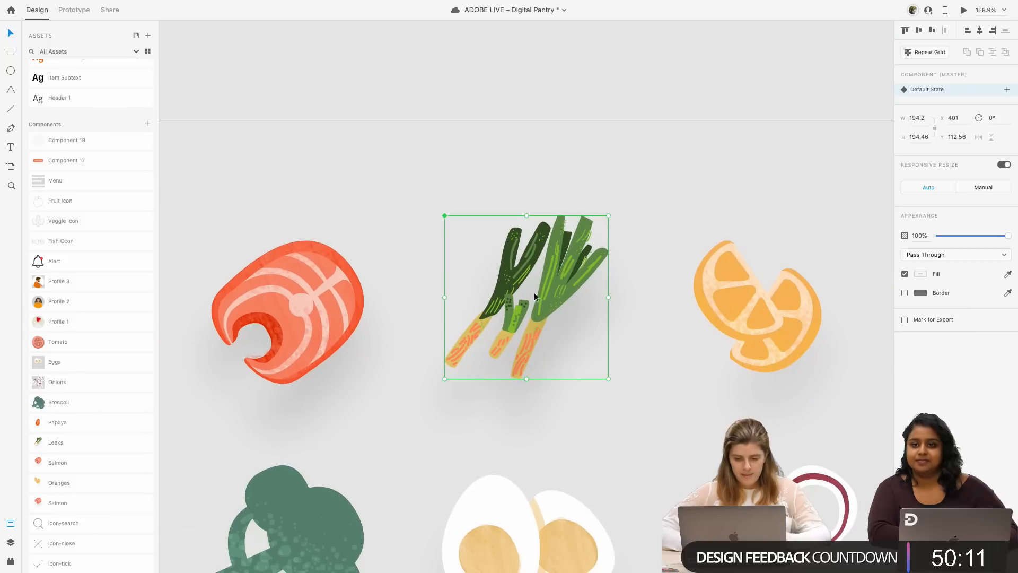
# - Recolor the large light green leaf shape in the leeks master component to blue, #0029B2
pyautogui.doubleClick(548, 265)
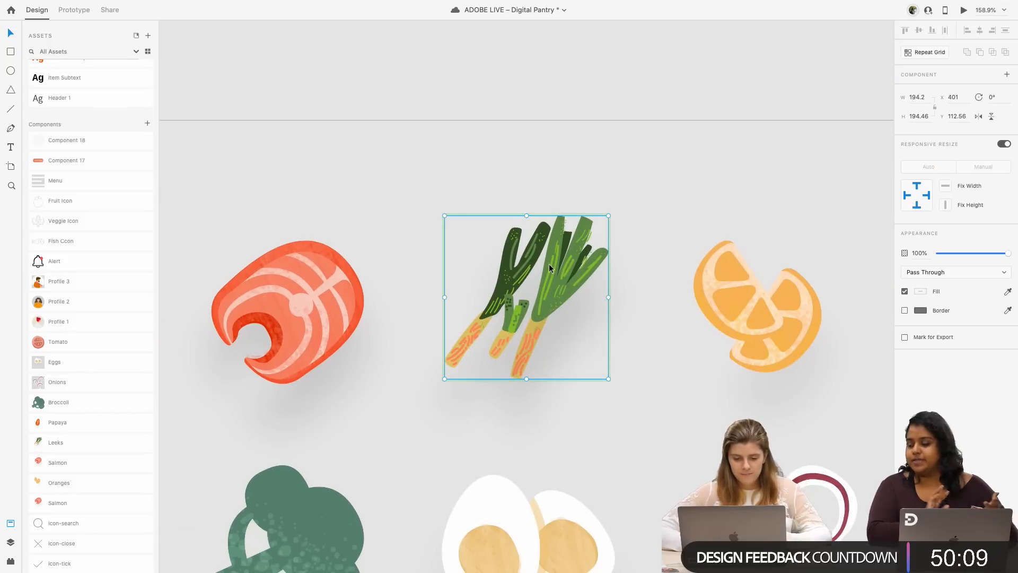
pyautogui.click(549, 265)
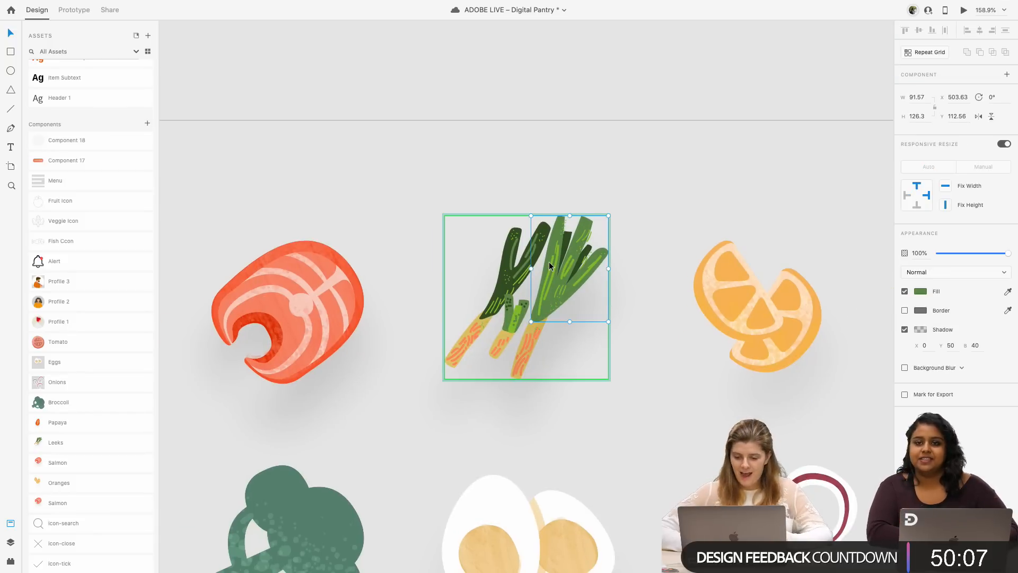
pyautogui.scroll(-5, 549, 265)
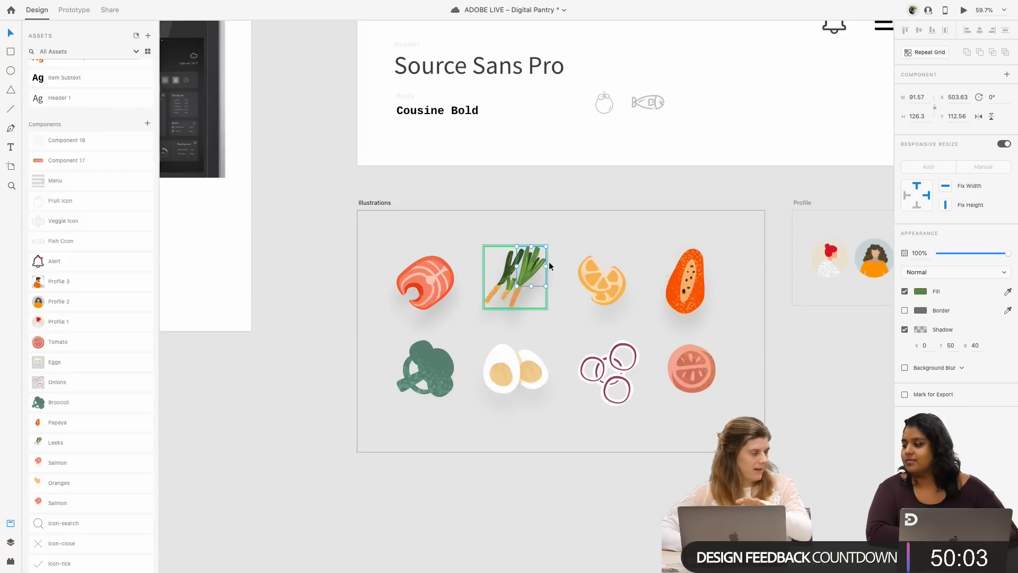
pyautogui.scroll(3, 540, 260)
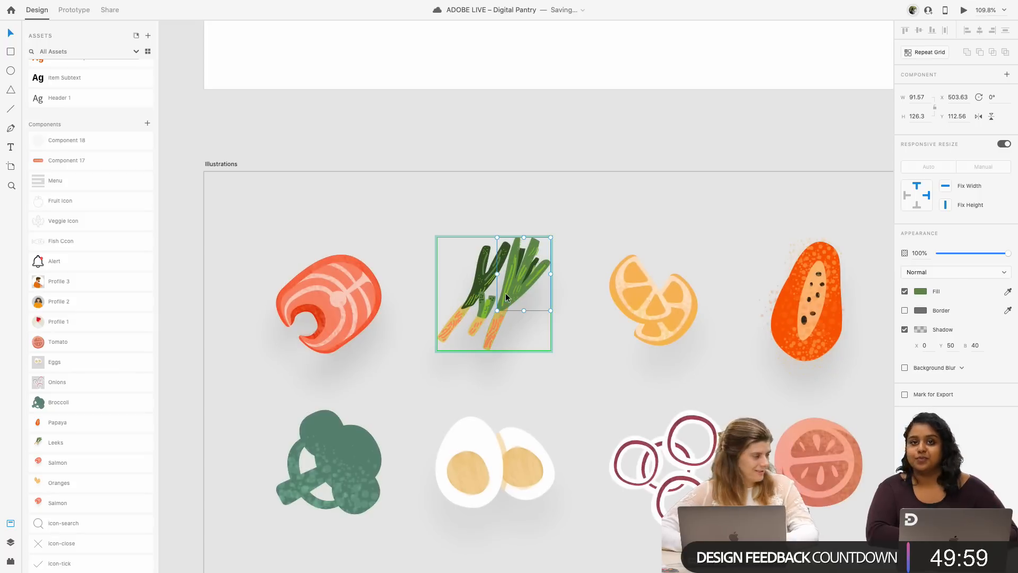
pyautogui.scroll(5, 505, 293)
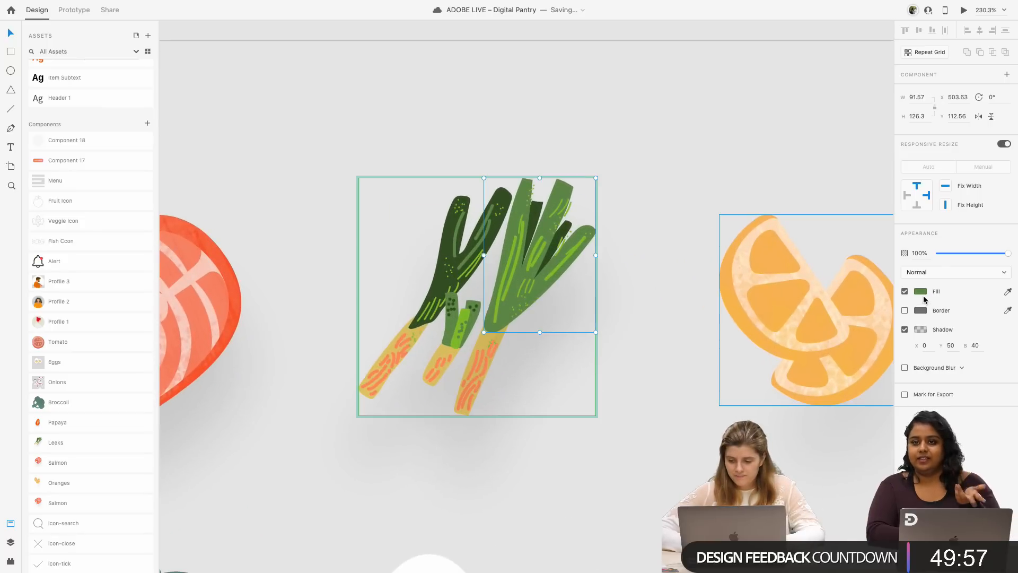
pyautogui.click(921, 291)
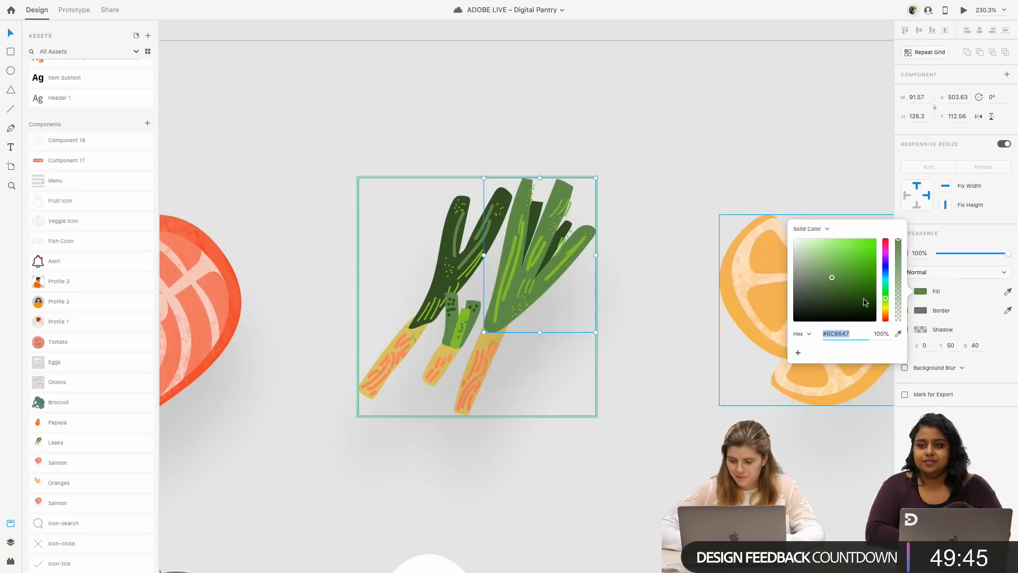
pyautogui.moveTo(864, 303); pyautogui.dragTo(875, 263)
pyautogui.click(887, 280)
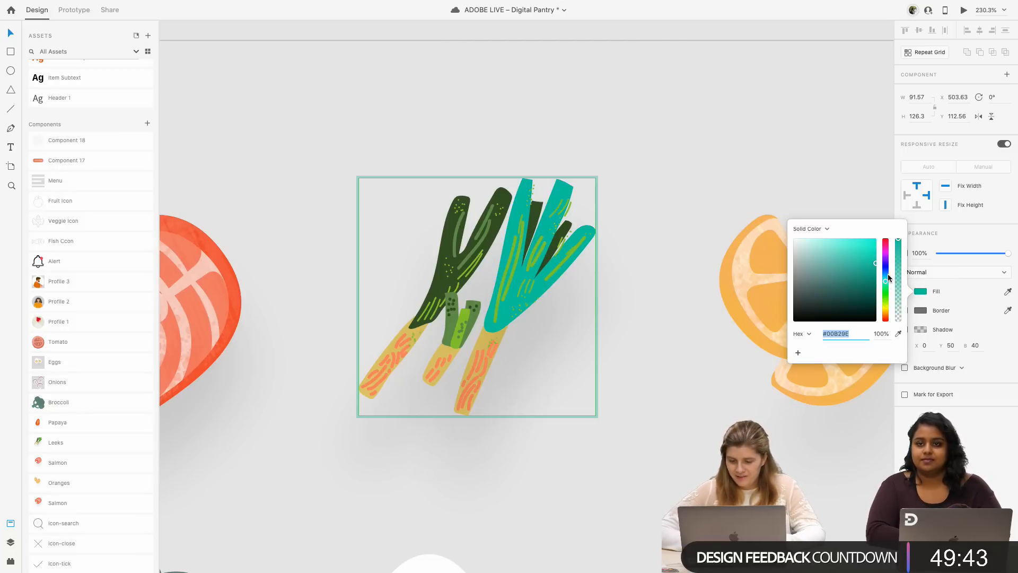
pyautogui.click(887, 275)
pyautogui.click(712, 366)
# - Fill the blue leaf shape in the Home screen's Leeks card with #679150, sampled from the small leek's green stalk
pyautogui.scroll(-5, 705, 376)
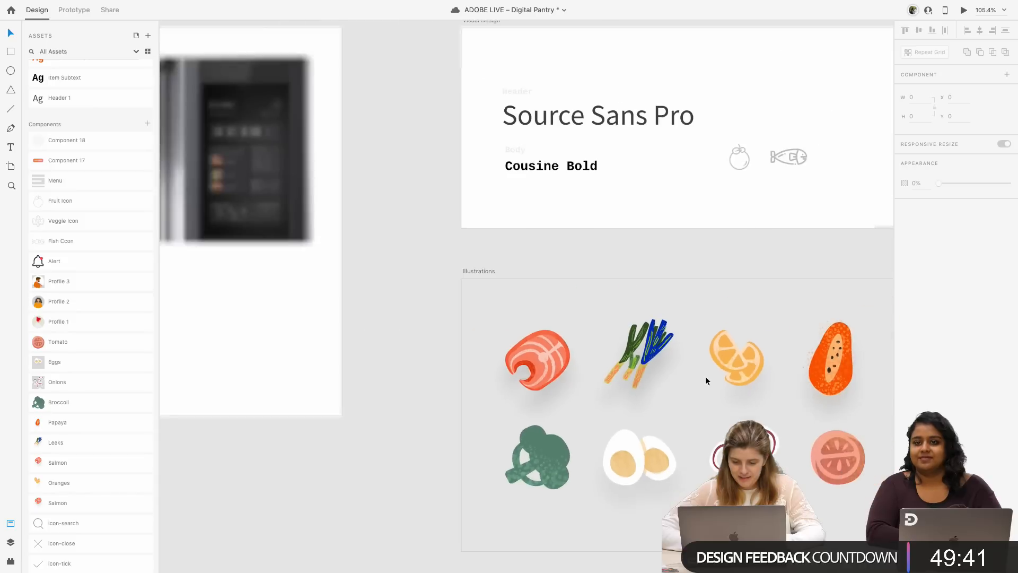
pyautogui.scroll(-10, 705, 376)
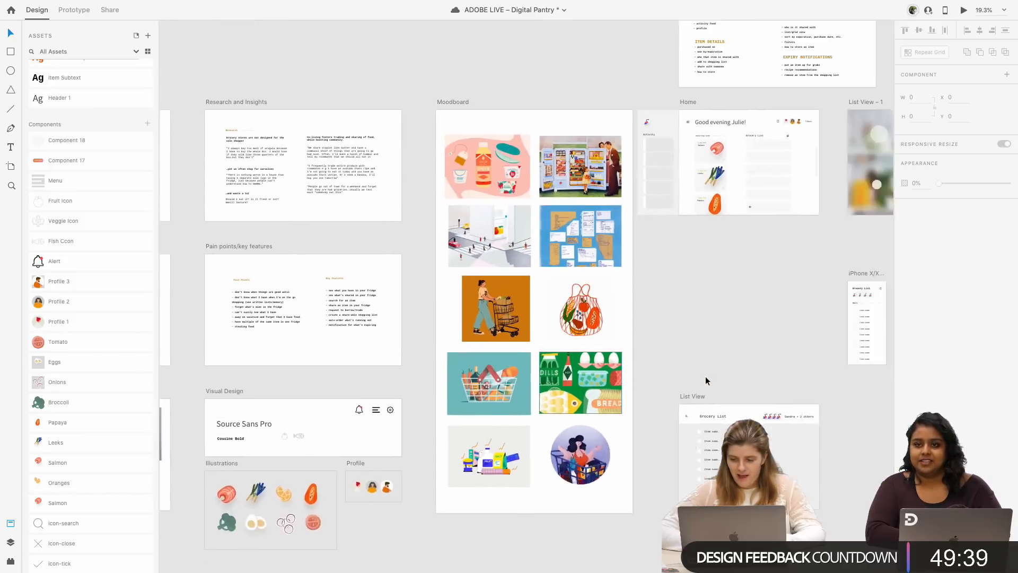
pyautogui.scroll(10, 706, 380)
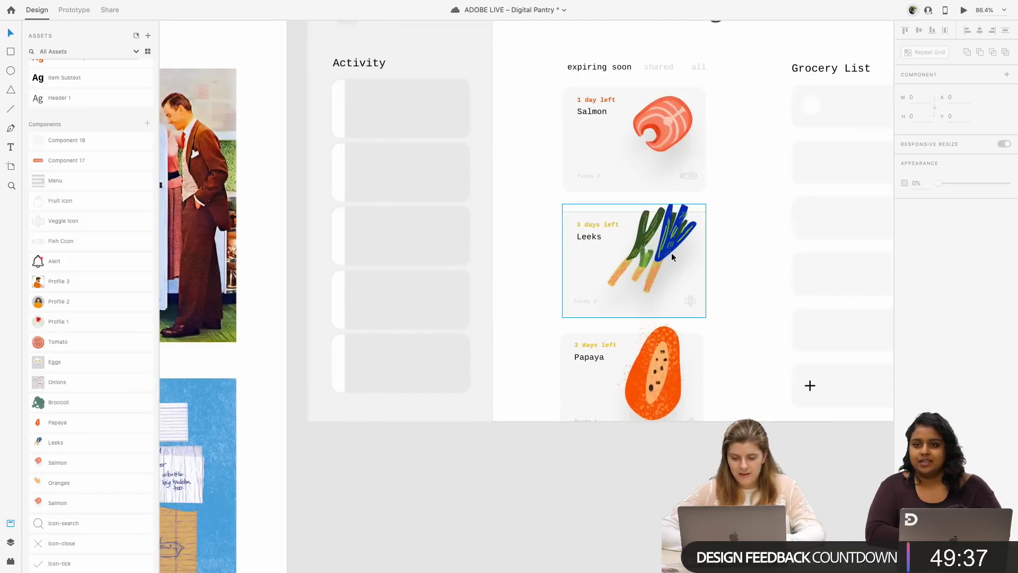
pyautogui.scroll(2, 672, 257)
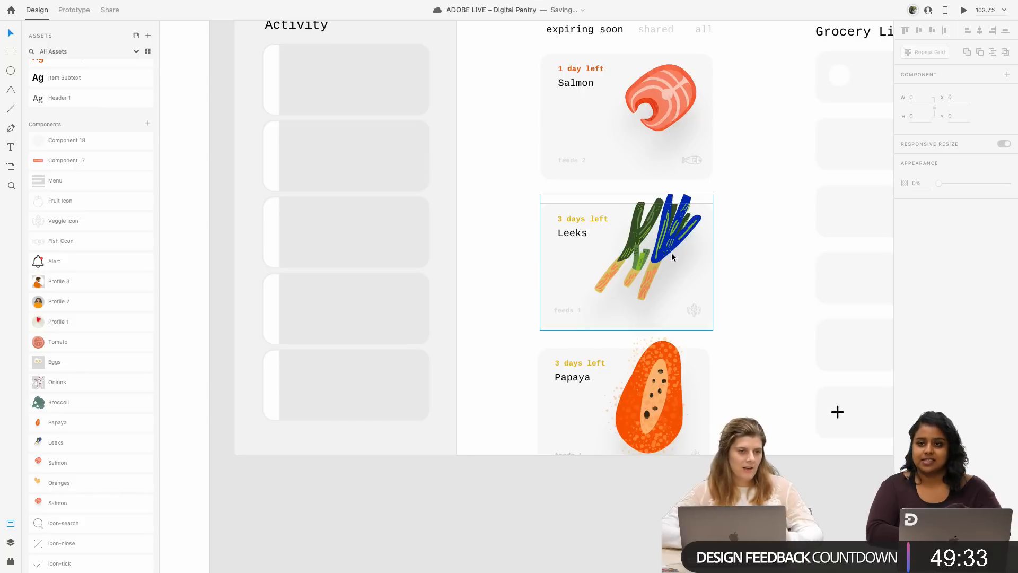
pyautogui.click(671, 253)
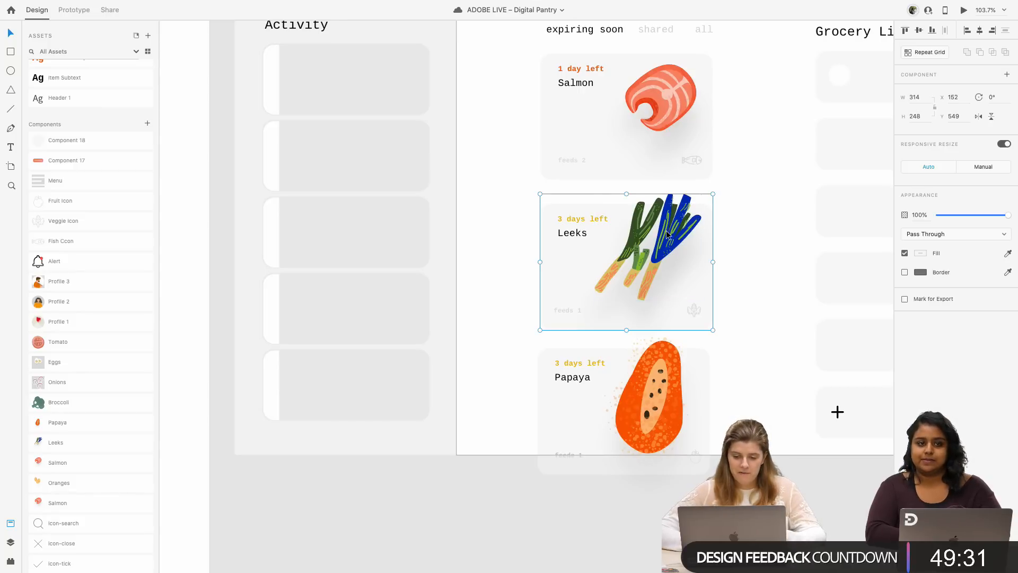
pyautogui.doubleClick(667, 247)
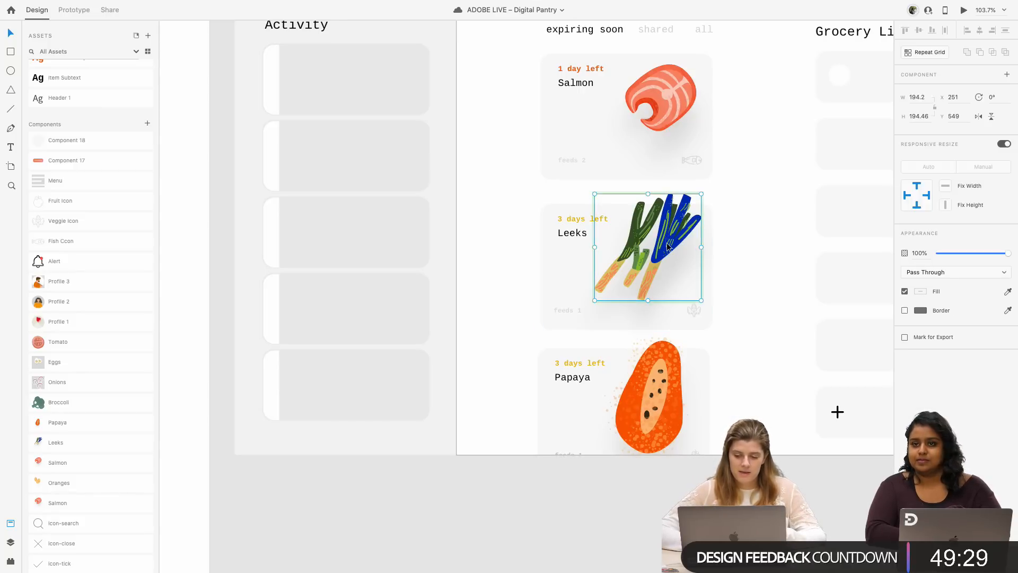
pyautogui.scroll(5, 667, 247)
pyautogui.doubleClick(663, 242)
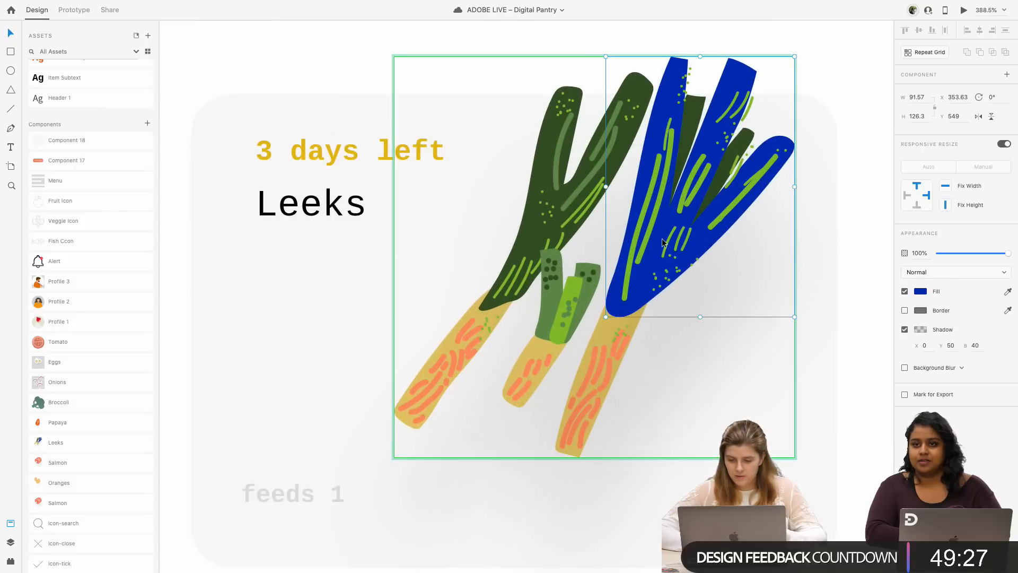
pyautogui.click(921, 292)
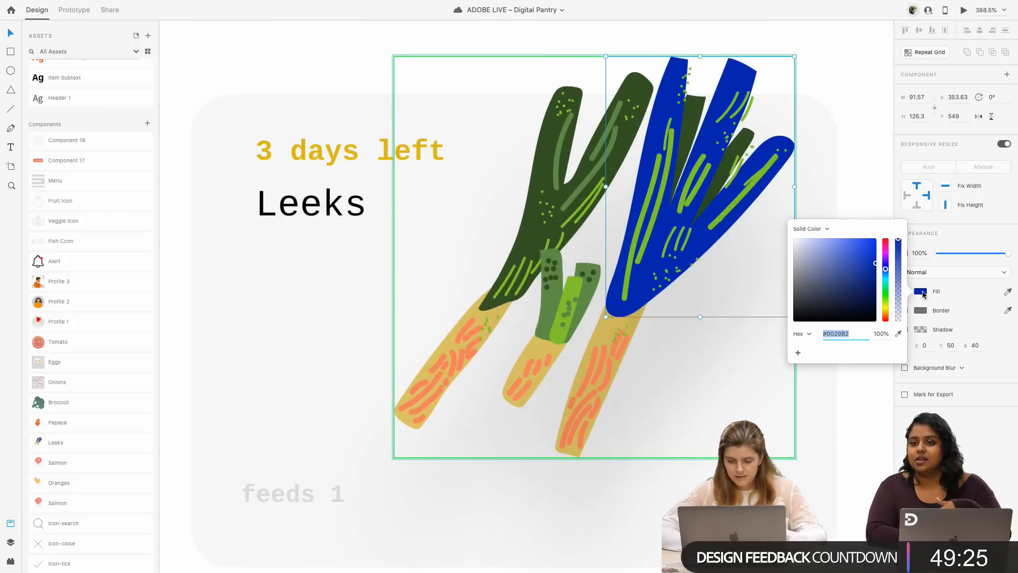
pyautogui.click(898, 333)
pyautogui.click(554, 296)
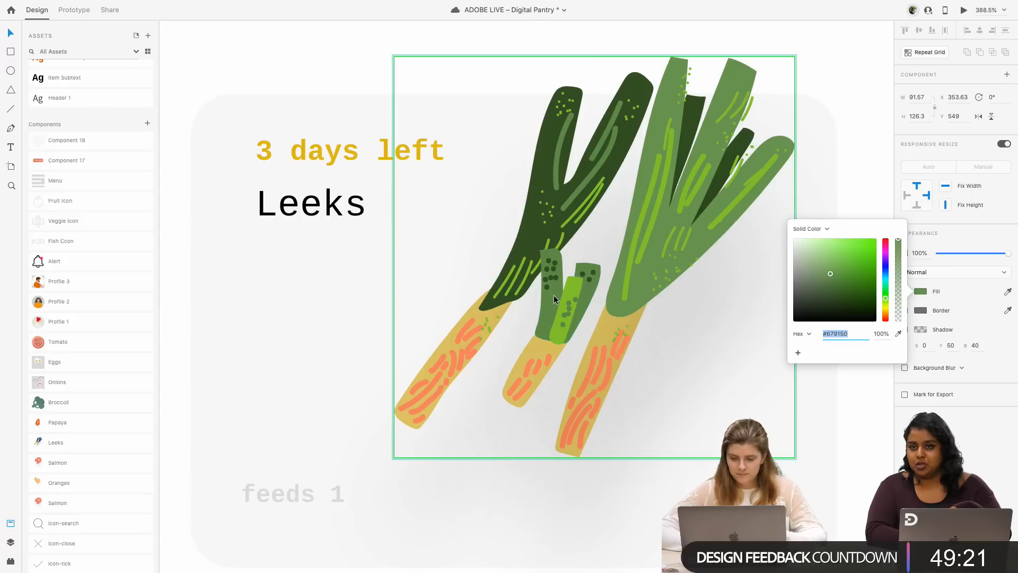
pyautogui.click(822, 425)
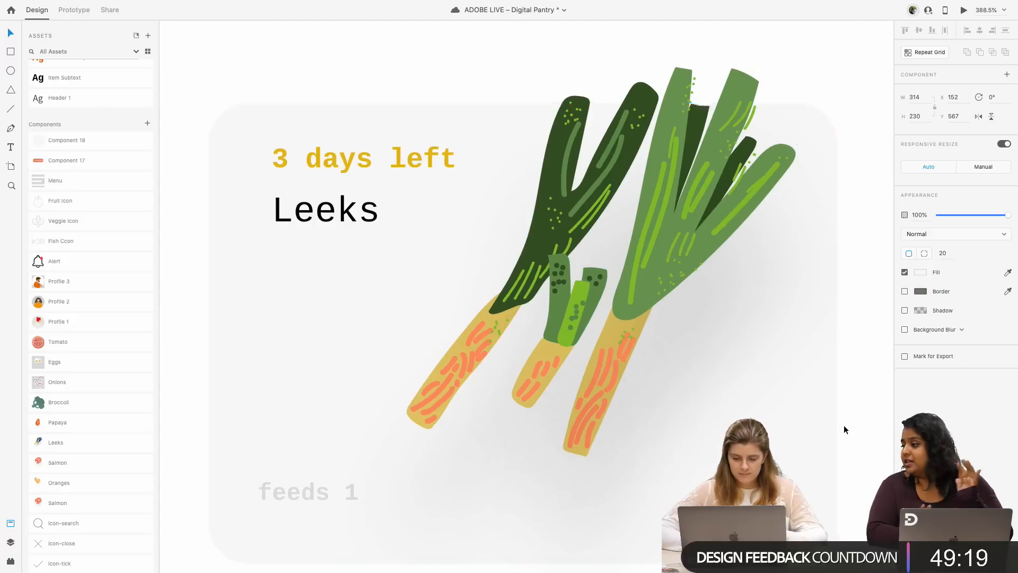
pyautogui.scroll(-2, 845, 425)
pyautogui.scroll(-5, 677, 295)
pyautogui.hscroll(2, 677, 294)
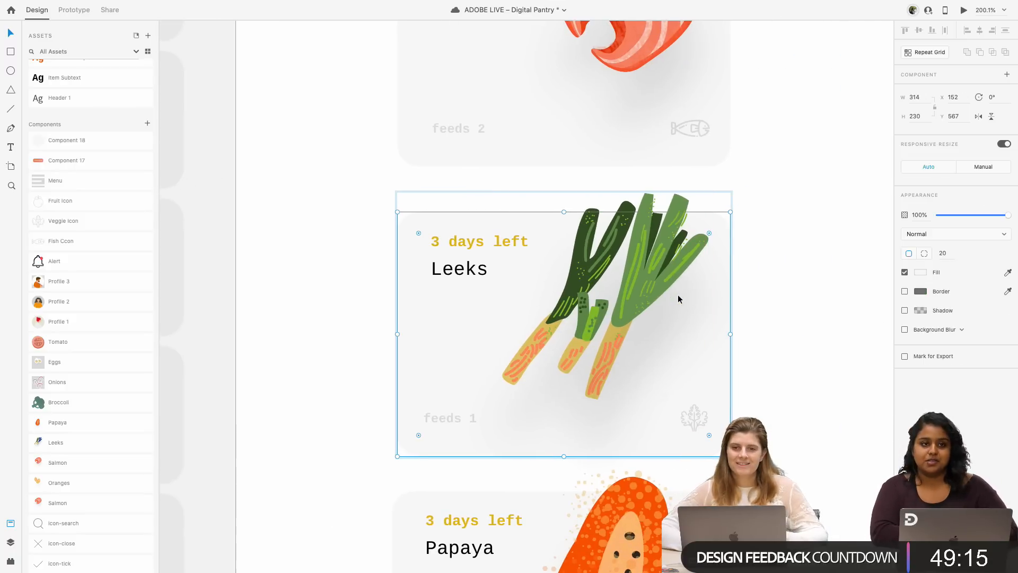
pyautogui.doubleClick(631, 305)
pyautogui.rightClick(631, 305)
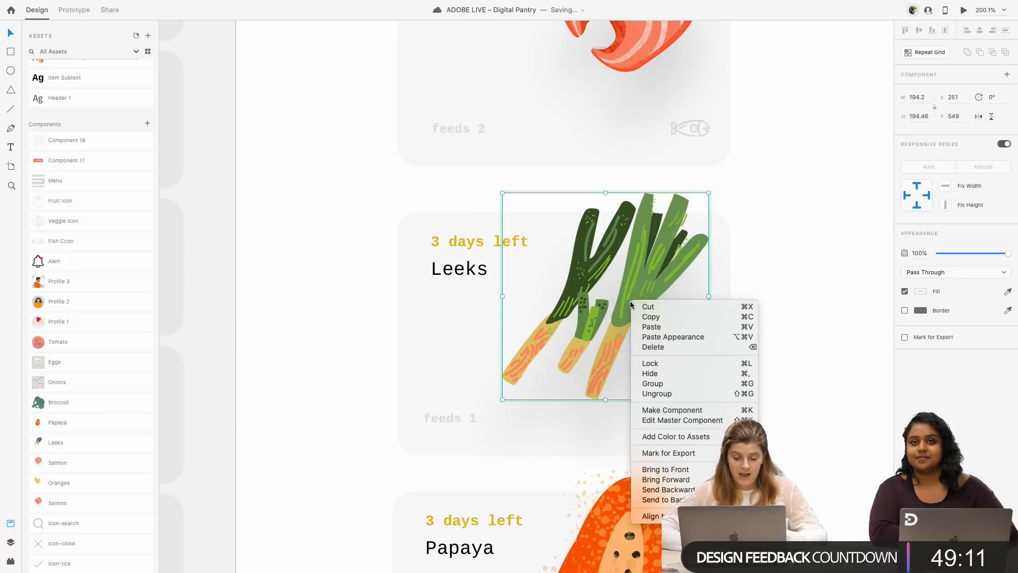
pyautogui.click(610, 331)
pyautogui.click(771, 324)
# - Examine the Grocery List rows and their layout beside the food cards on the Home screen
pyautogui.scroll(-5, 771, 324)
pyautogui.hscroll(2, 771, 324)
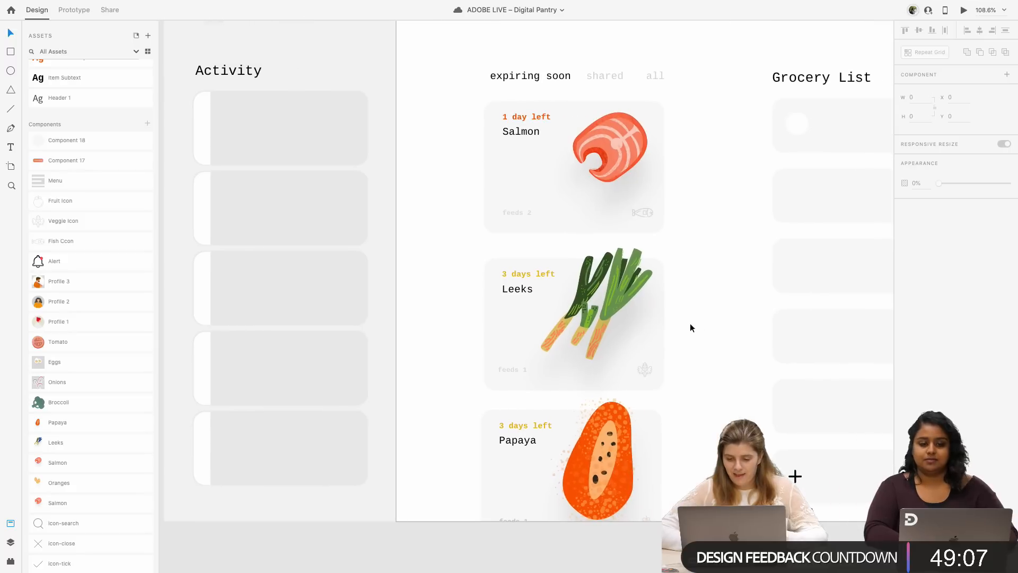
pyautogui.hscroll(5, 690, 327)
pyautogui.scroll(1, 691, 328)
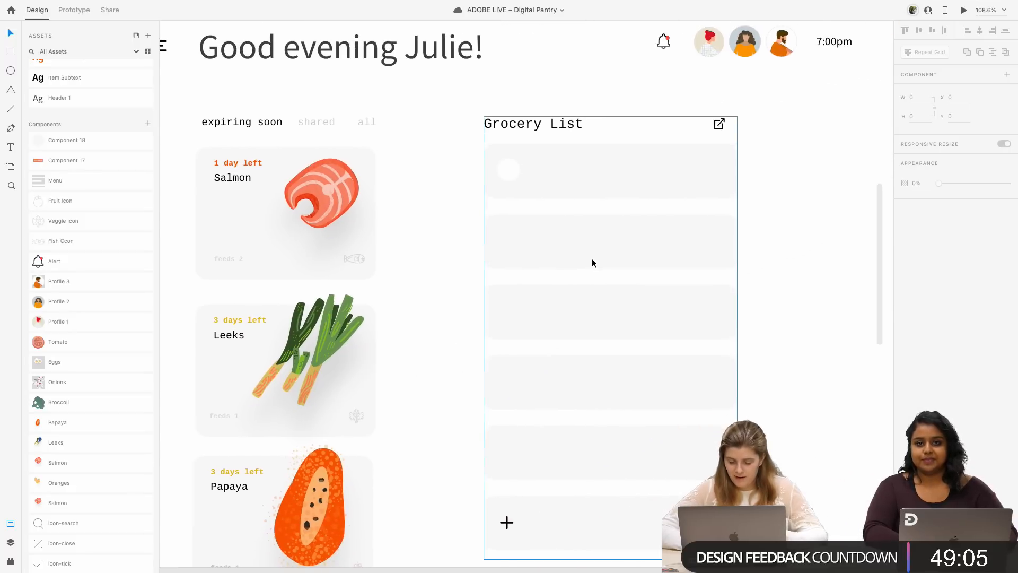
pyautogui.scroll(-1, 592, 260)
pyautogui.hscroll(1, 592, 260)
pyautogui.scroll(1, 553, 162)
pyautogui.scroll(2, 513, 173)
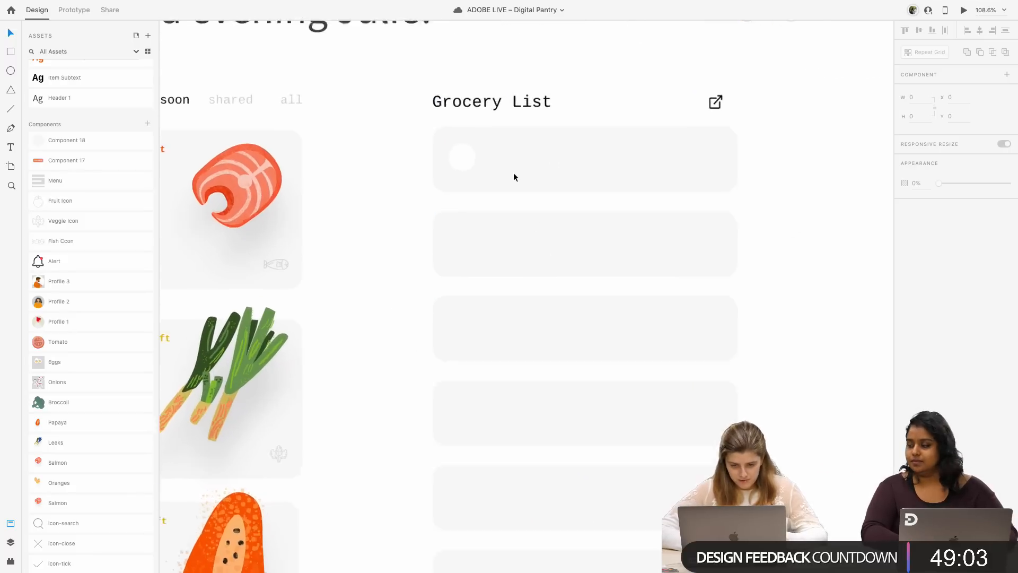
pyautogui.scroll(2, 513, 173)
pyautogui.scroll(-3, 513, 172)
pyautogui.scroll(1, 513, 173)
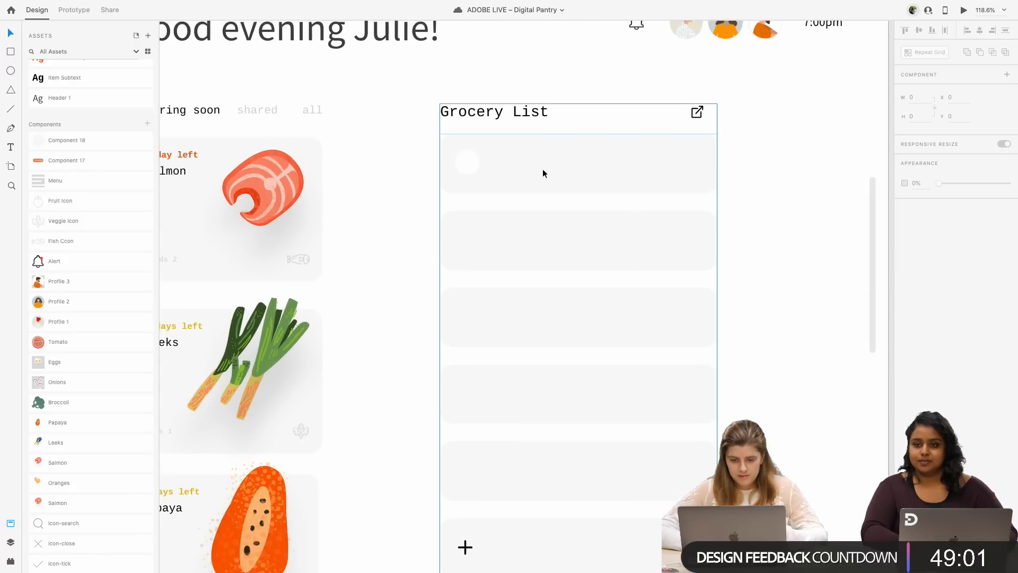
pyautogui.scroll(1, 543, 173)
pyautogui.scroll(1, 619, 168)
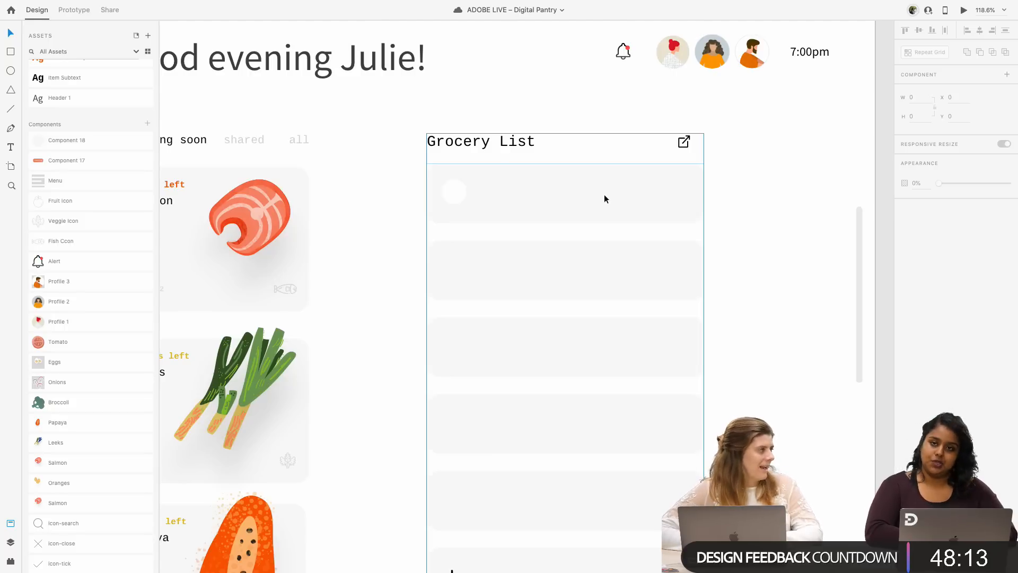
pyautogui.scroll(3, 523, 189)
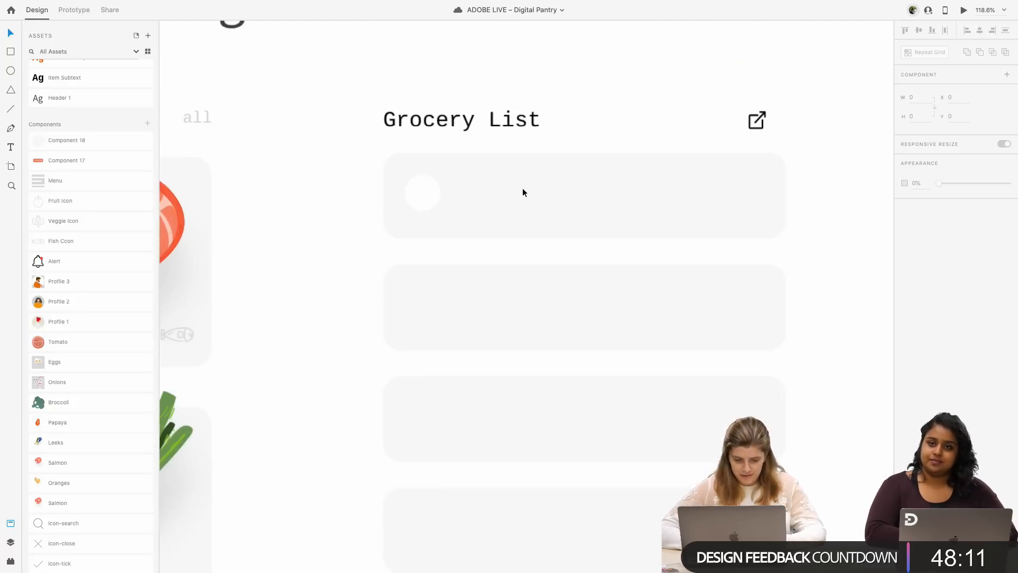
# - Copy the "expiring soon" label into the Grocery List's repeating row so that each item row holds the text
pyautogui.hscroll(-6, 272, 113)
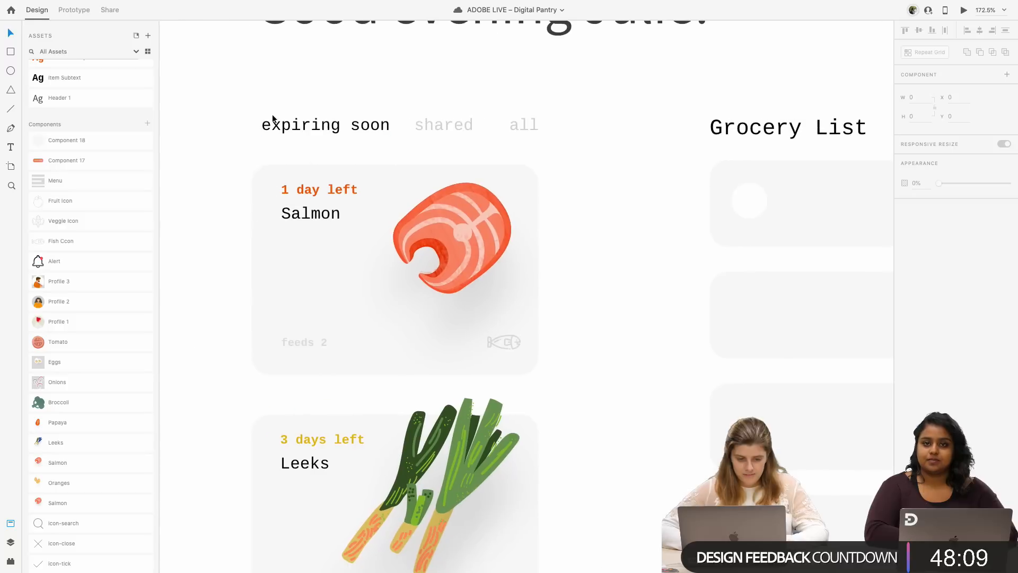
pyautogui.click(265, 125)
pyautogui.hscroll(2, 429, 193)
pyautogui.hscroll(5, 429, 193)
pyautogui.click(526, 204)
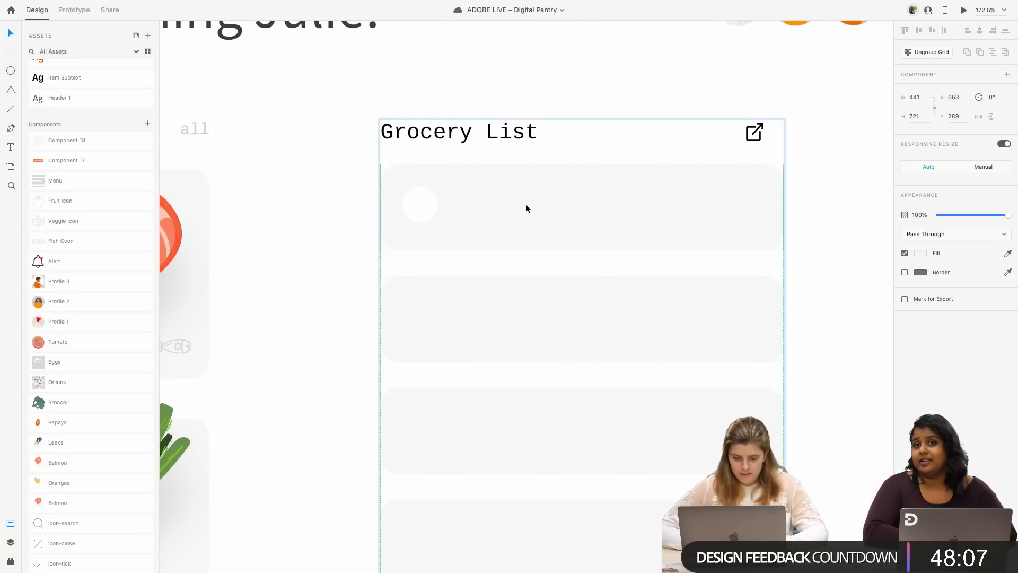
pyautogui.doubleClick(526, 205)
pyautogui.scroll(2, 526, 204)
pyautogui.click(526, 206)
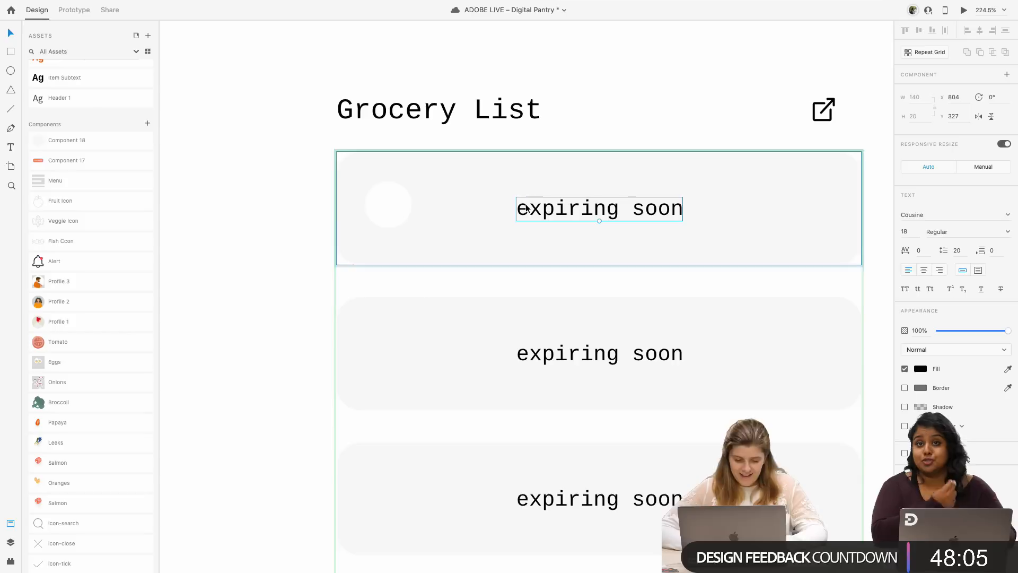
# - Remove the "expiring soon" label from the Grocery List's repeating row
pyautogui.moveTo(488, 211); pyautogui.dragTo(463, 210)
pyautogui.doubleClick(464, 210)
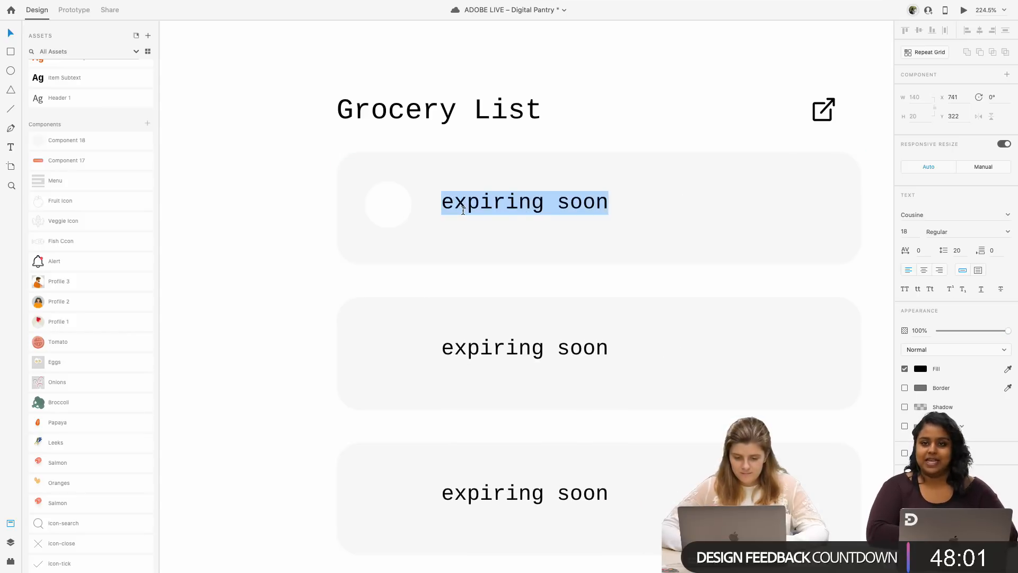
pyautogui.write('h')
pyautogui.press('BackSpace')
pyautogui.press('Escape')
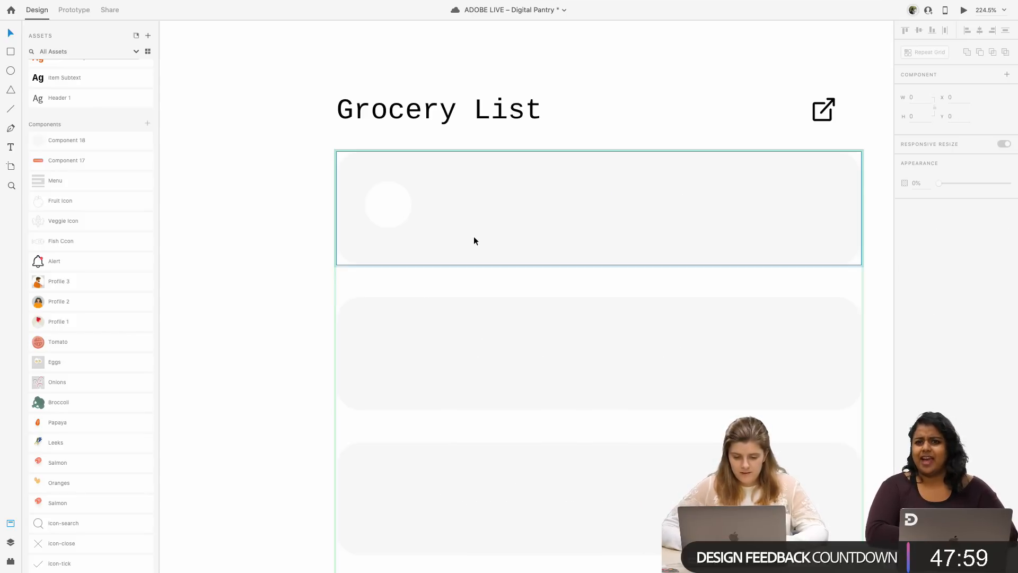
# - Add the text "Salmon" beside the circle in the Grocery List's first row and center it vertically in the row
pyautogui.click(11, 147)
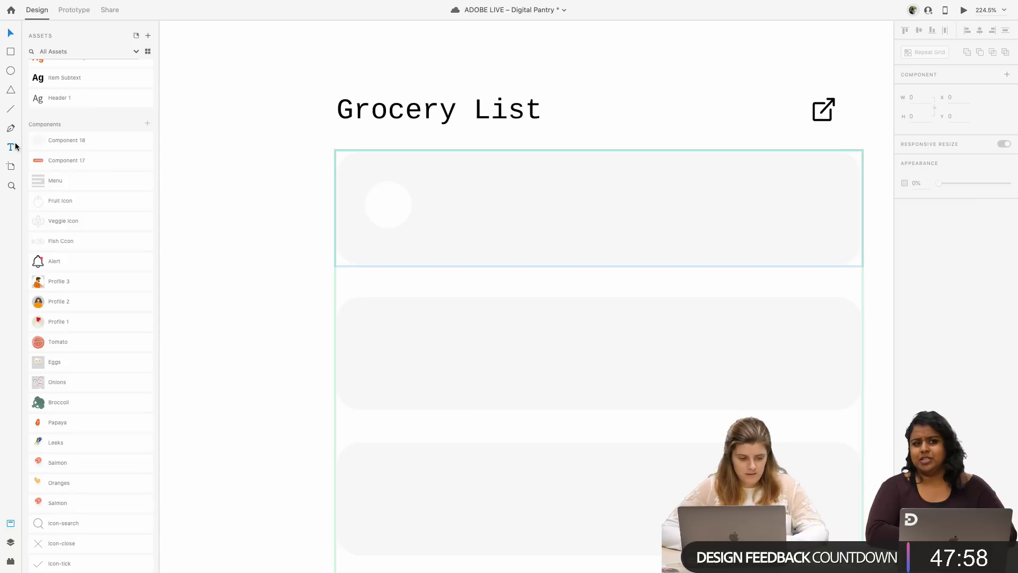
pyautogui.click(450, 202)
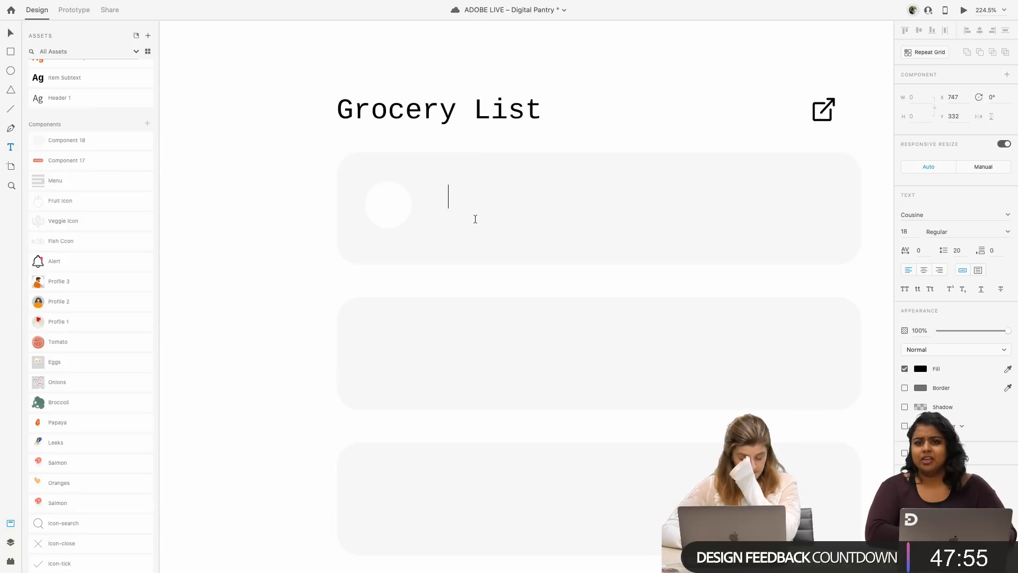
pyautogui.write('Salmon')
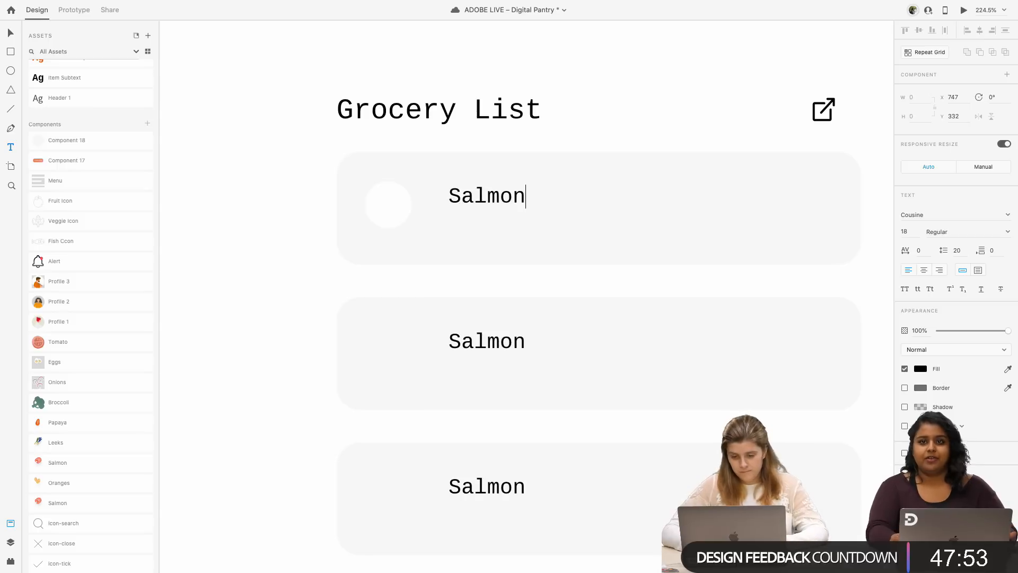
pyautogui.press('Escape')
pyautogui.doubleClick(487, 212)
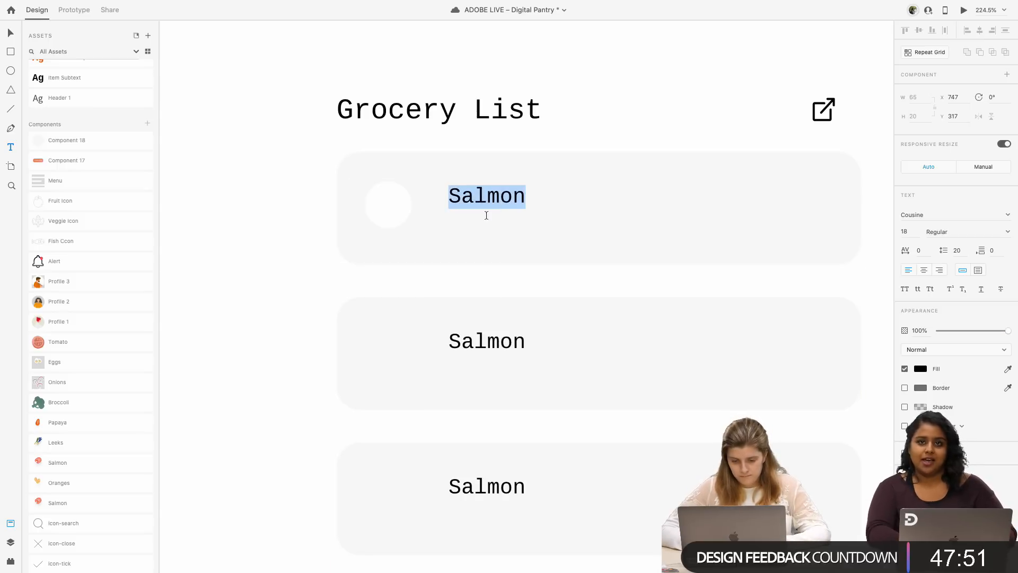
pyautogui.click(9, 33)
pyautogui.moveTo(476, 198); pyautogui.dragTo(477, 210)
# - Move the white circle into the Grocery List's repeating row, in front of "Salmon", so that every row holds one
pyautogui.click(386, 208)
pyautogui.click(406, 387)
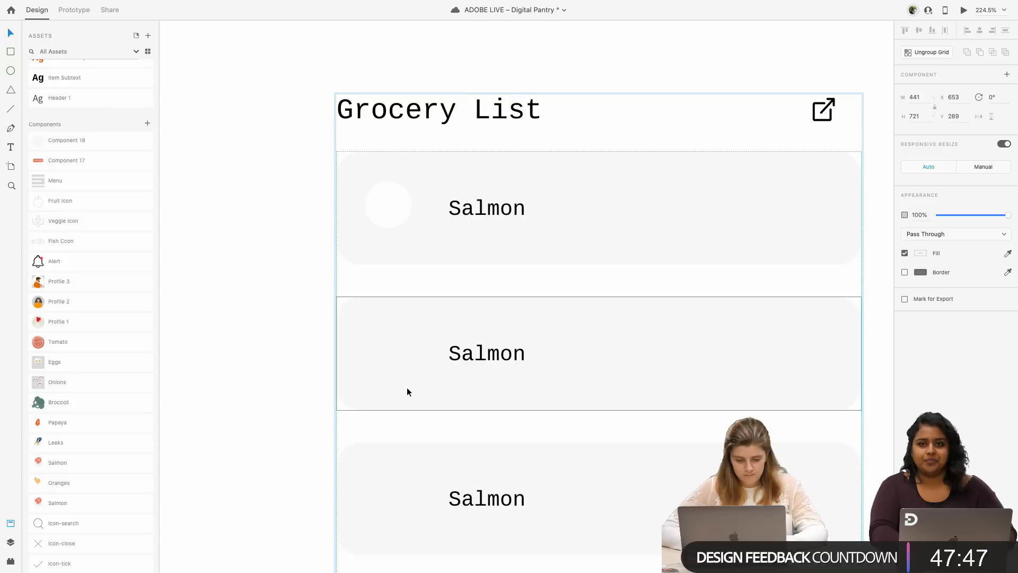
pyautogui.press('super+z')
pyautogui.press('super+z')
pyautogui.click(402, 210)
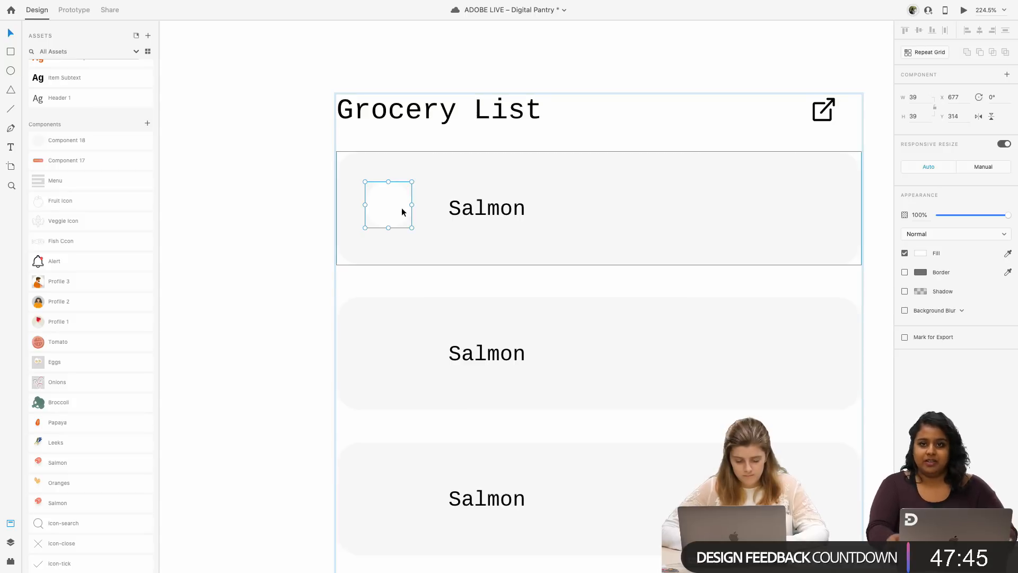
pyautogui.press('super+x')
pyautogui.doubleClick(401, 210)
pyautogui.press('super+v')
pyautogui.moveTo(584, 227); pyautogui.dragTo(400, 204)
pyautogui.scroll(-5, 404, 194)
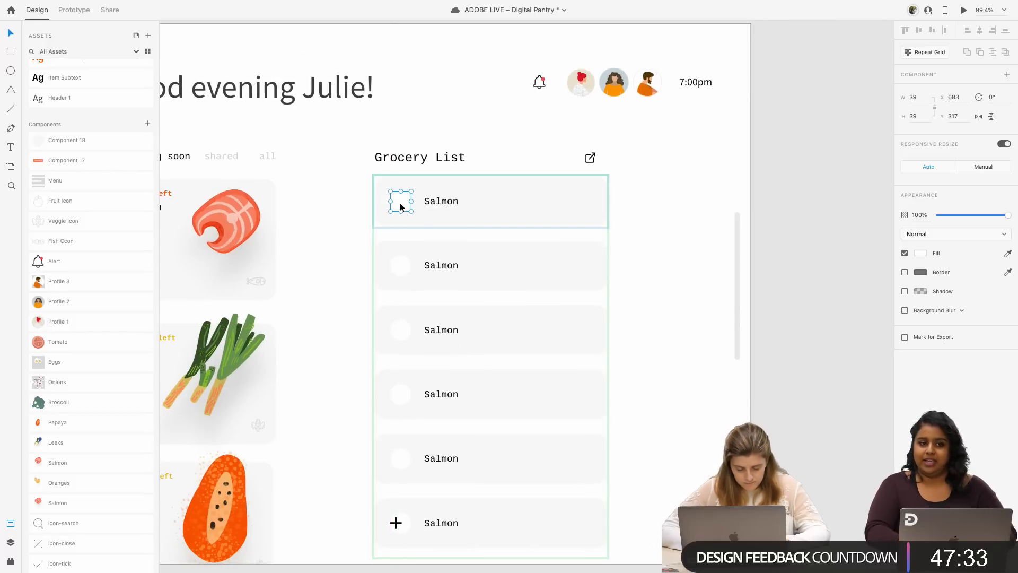
pyautogui.click(420, 257)
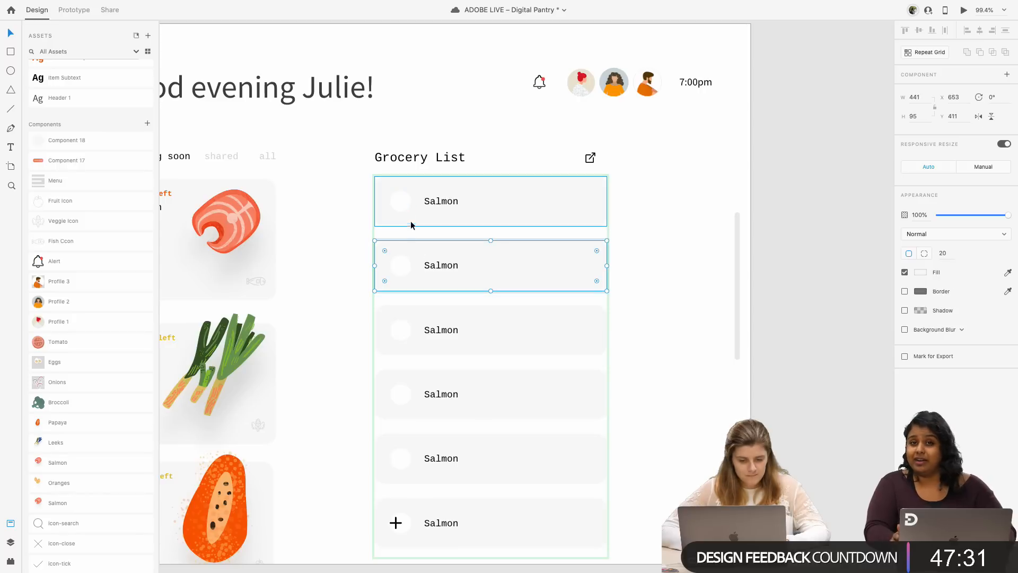
pyautogui.click(401, 207)
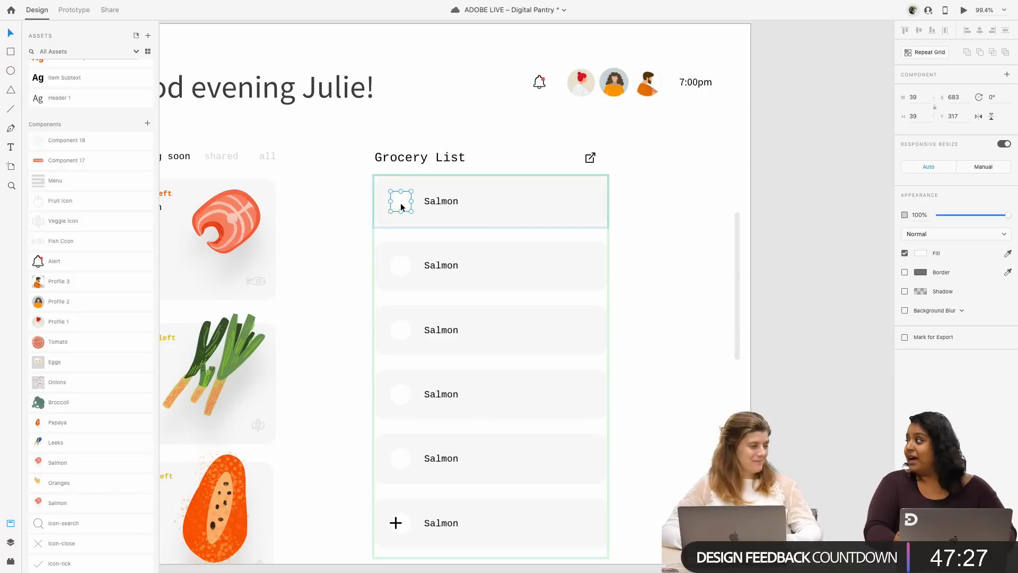
pyautogui.scroll(5, 401, 206)
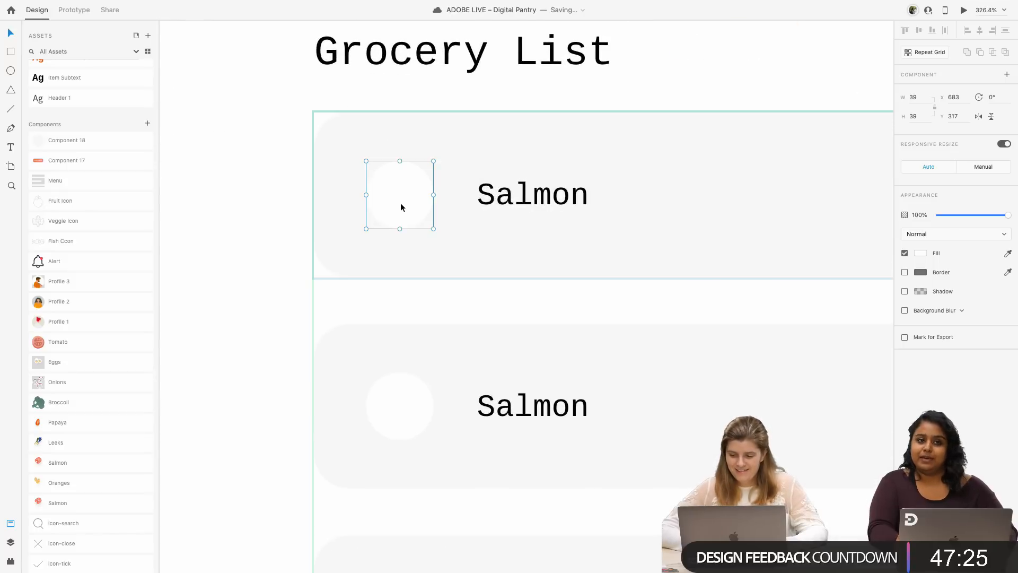
pyautogui.hscroll(1, 402, 207)
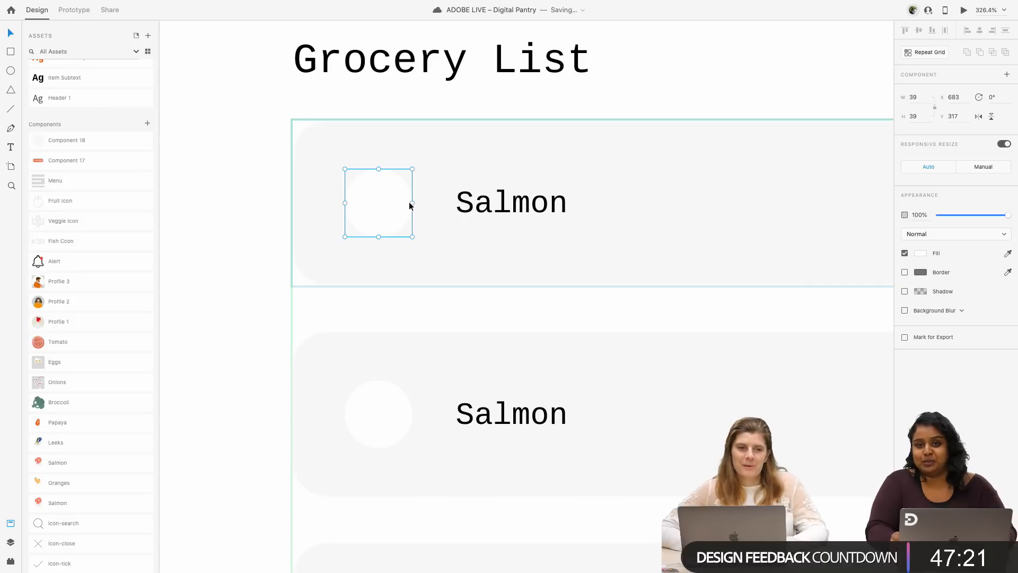
pyautogui.click(483, 213)
pyautogui.click(405, 209)
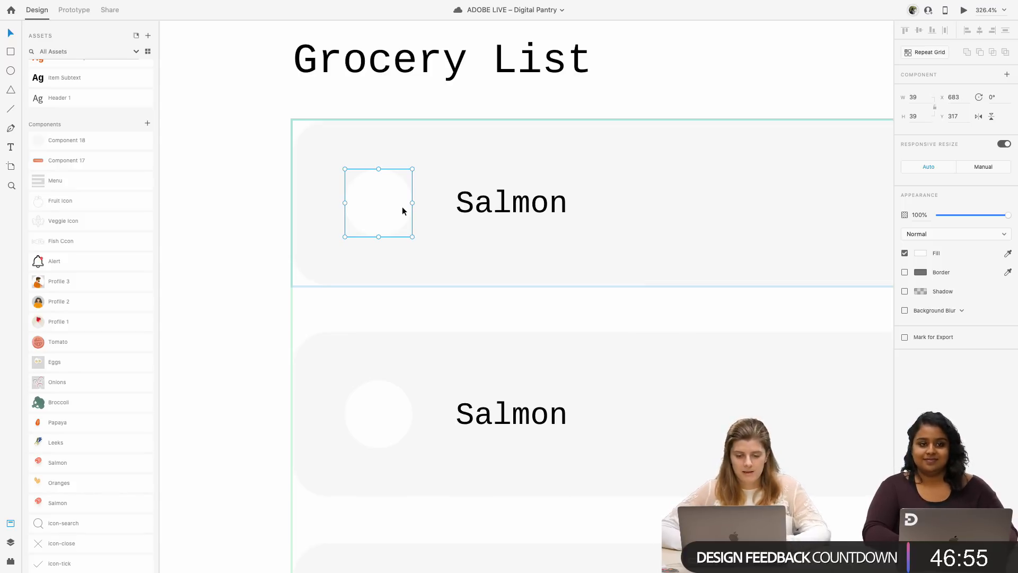
# - Turn the white circle in the Grocery List's first row into a component and save the document
pyautogui.doubleClick(402, 207)
pyautogui.click(434, 215)
pyautogui.click(385, 197)
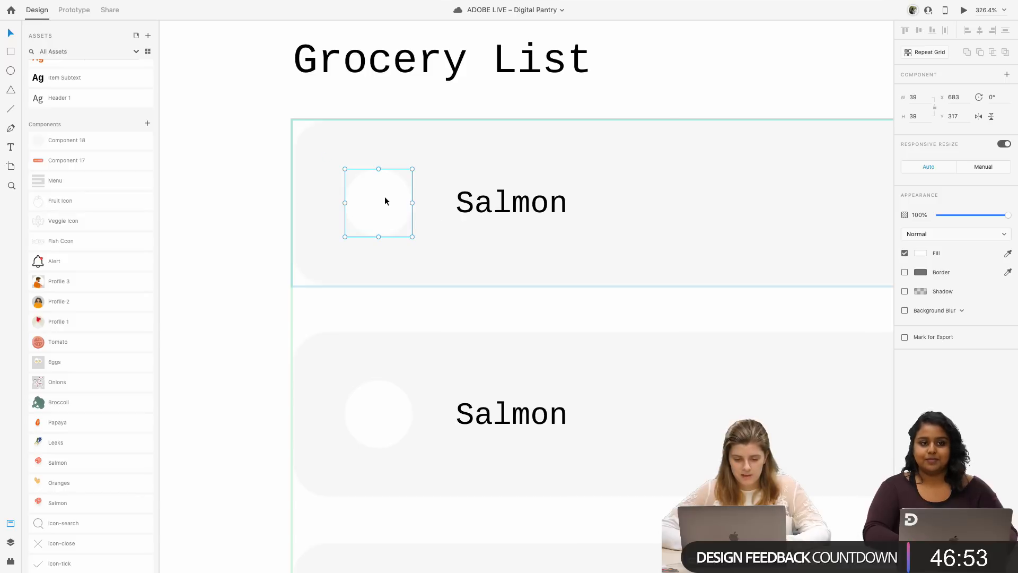
pyautogui.rightClick(385, 197)
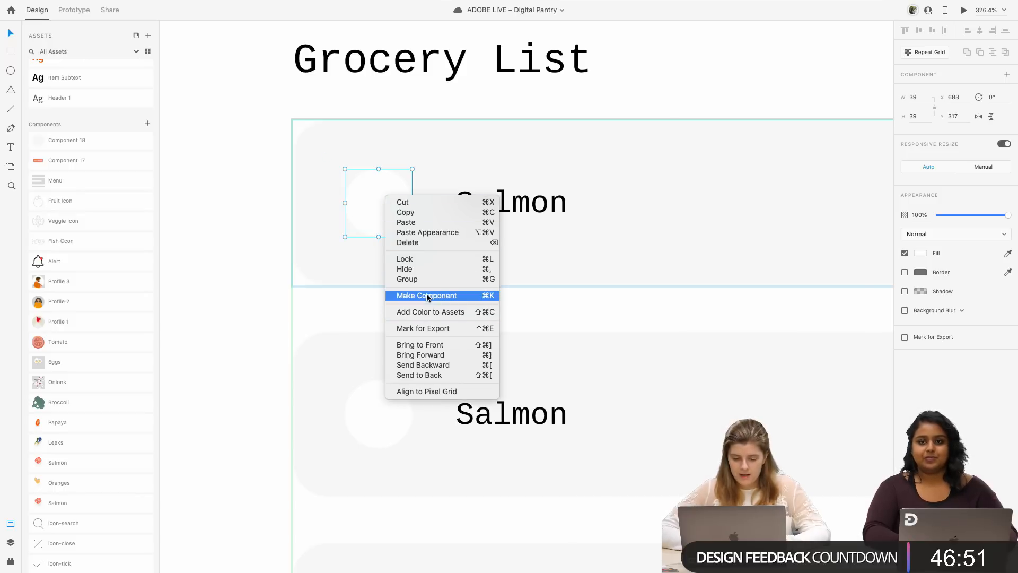
pyautogui.click(427, 297)
pyautogui.click(386, 401)
pyautogui.click(396, 215)
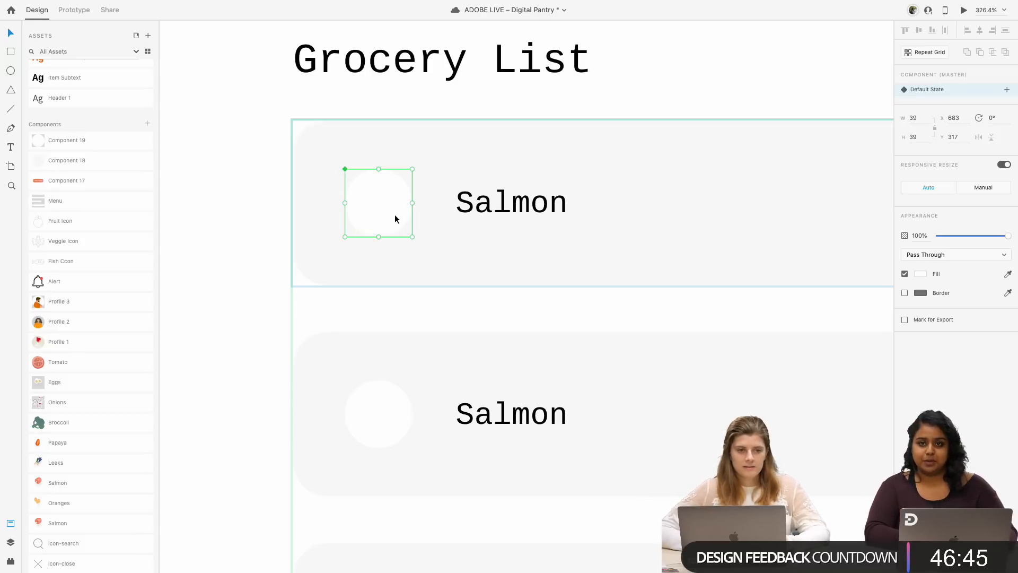
pyautogui.hotkey('ctrl', 's')
# - Add a new state named "Checked" to the white circle component
pyautogui.scroll(3, 396, 215)
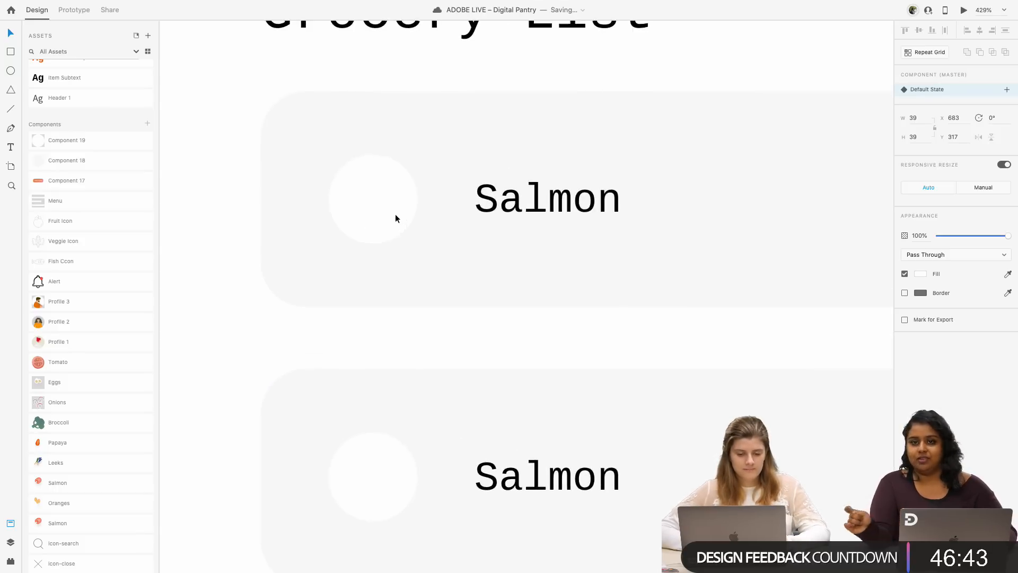
pyautogui.scroll(2, 396, 215)
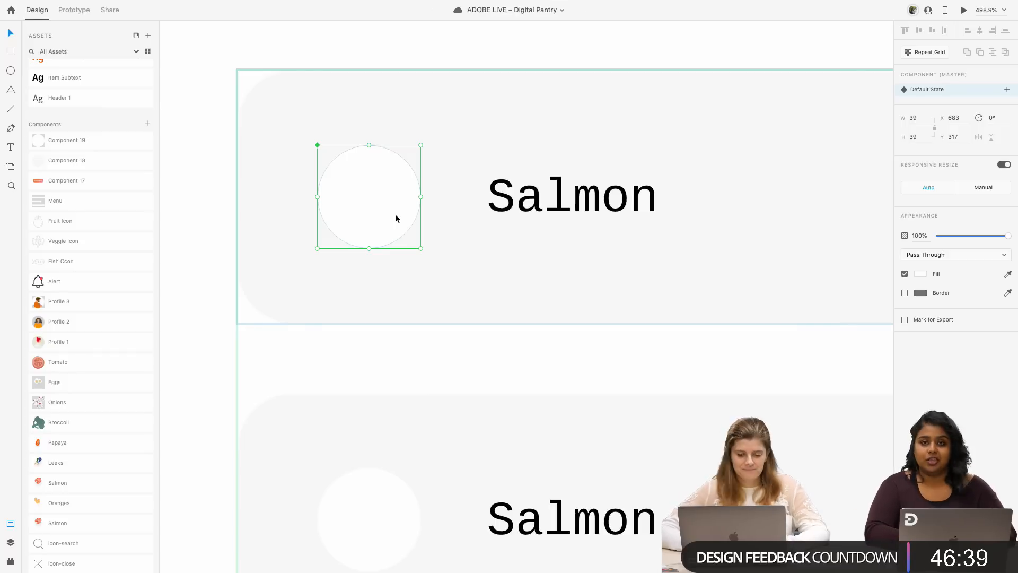
pyautogui.scroll(3, 391, 212)
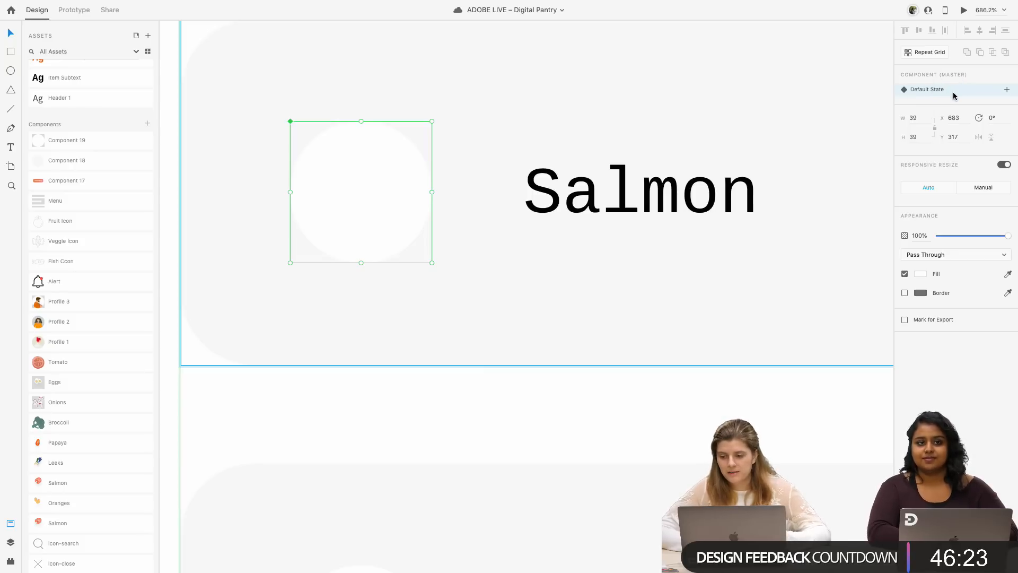
pyautogui.click(1006, 91)
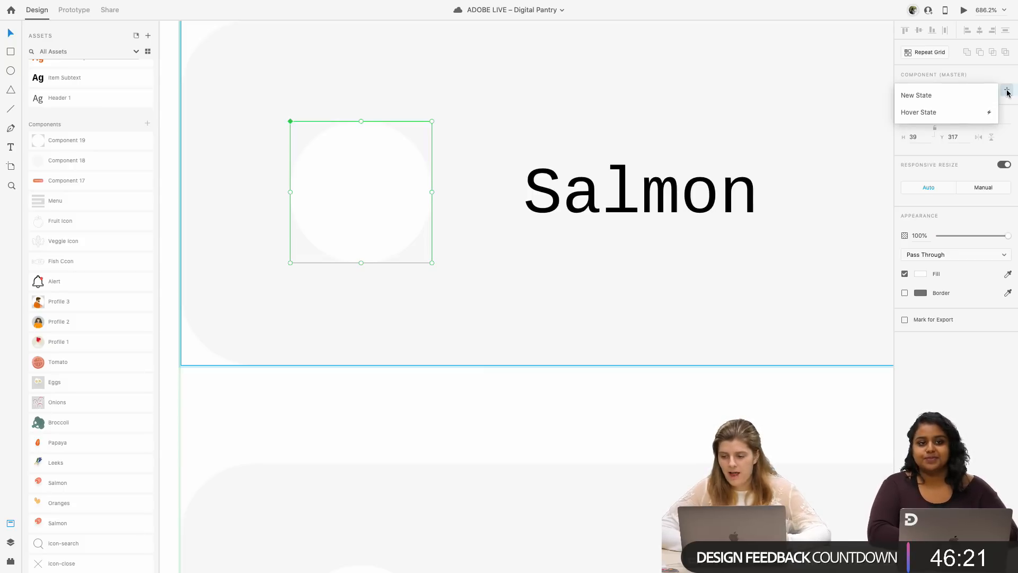
pyautogui.click(954, 101)
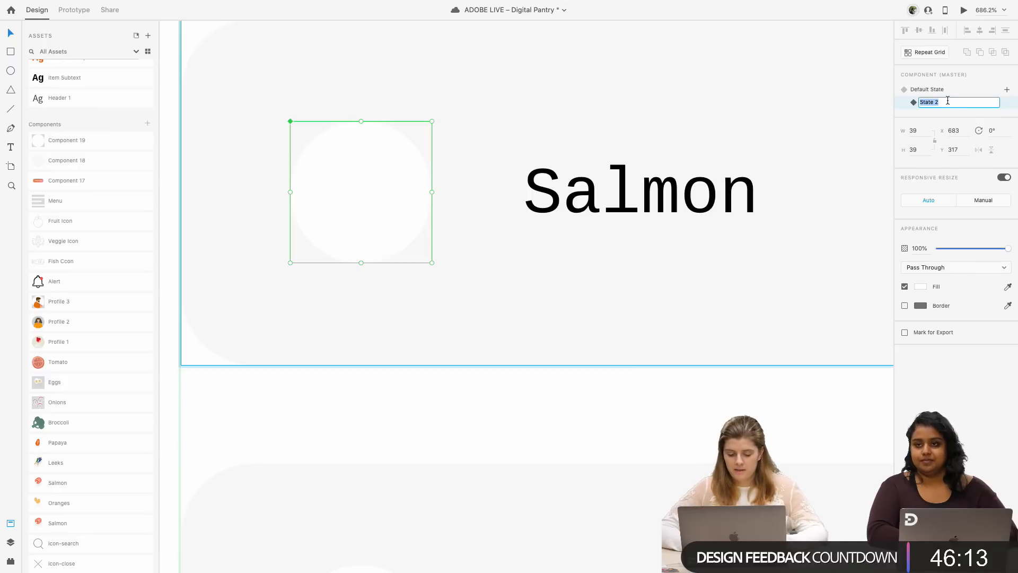
pyautogui.write('Checked')
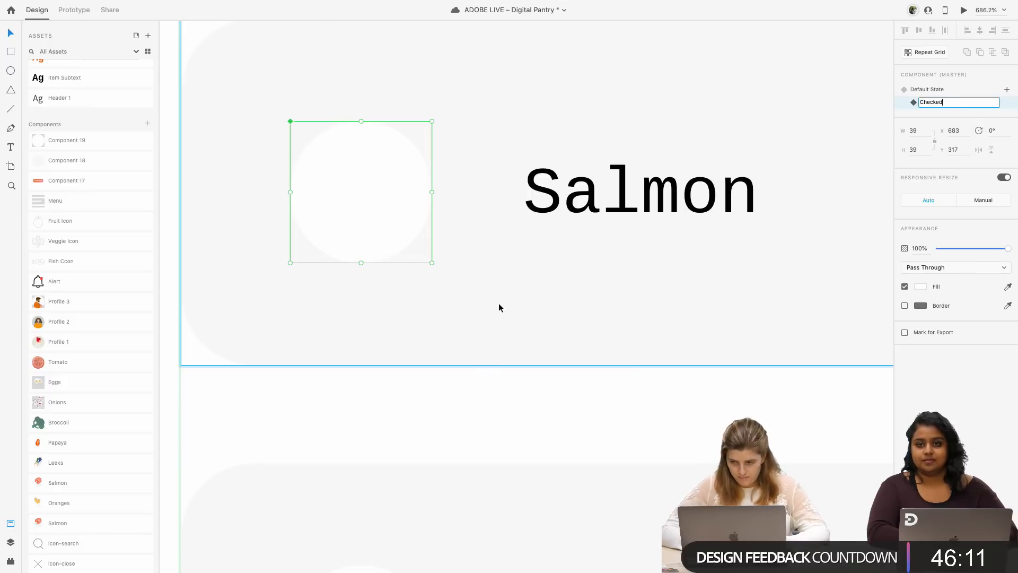
pyautogui.click(499, 303)
# - Try to place the icon-tick component in the first Grocery List row for the circle's Checked state
pyautogui.doubleClick(422, 206)
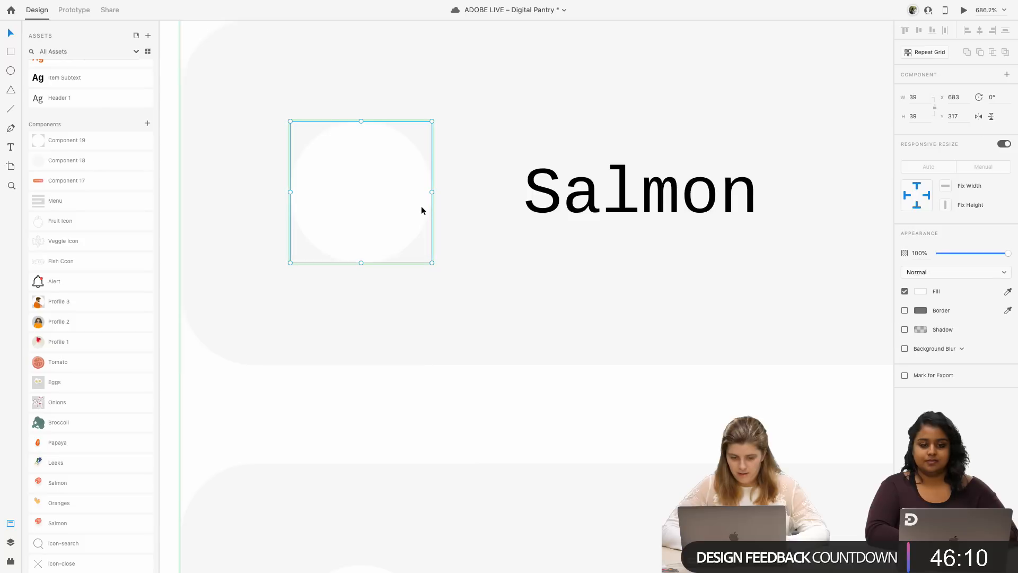
pyautogui.click(432, 173)
pyautogui.click(402, 180)
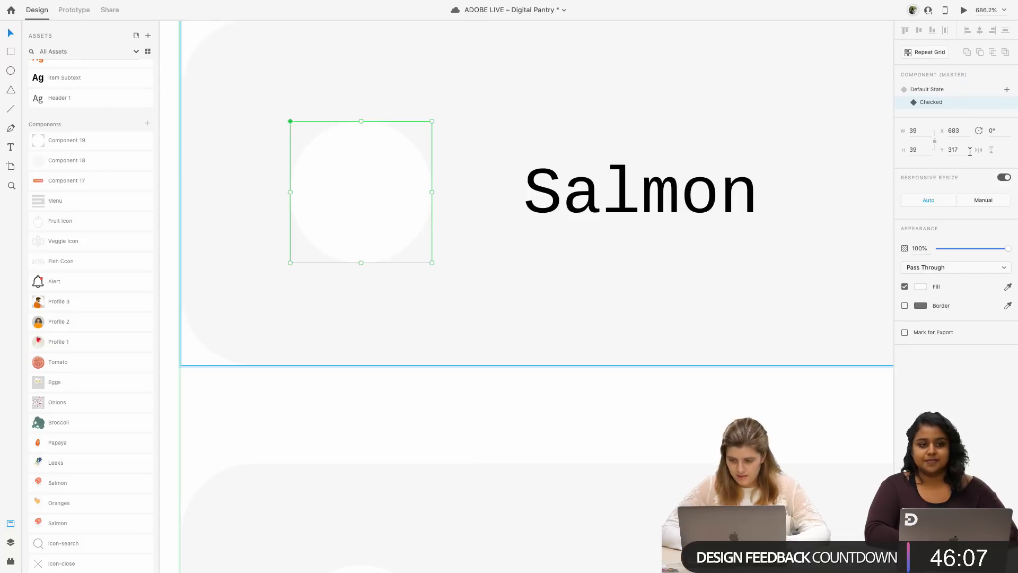
pyautogui.scroll(-2, 125, 382)
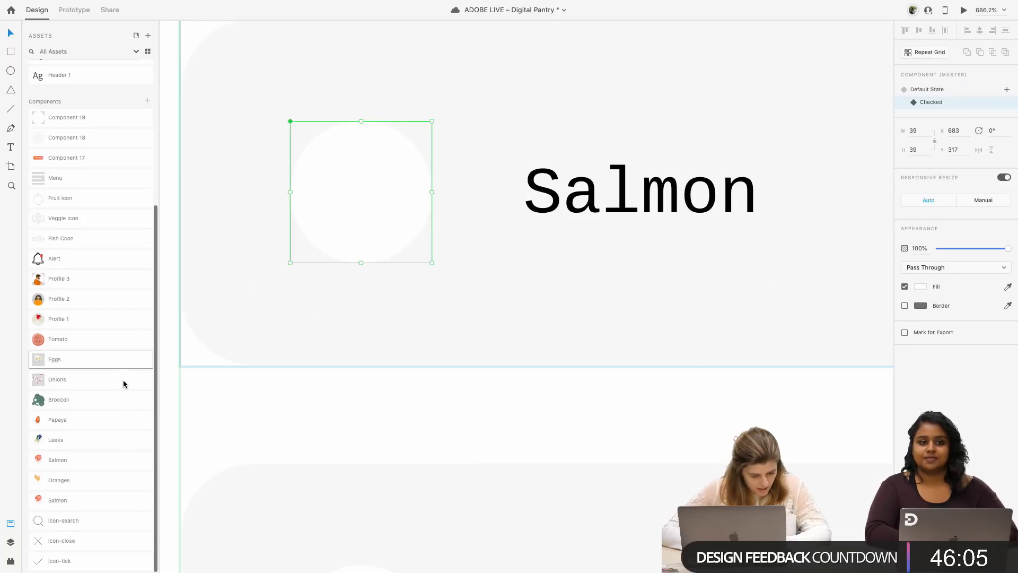
pyautogui.moveTo(80, 563); pyautogui.dragTo(499, 348)
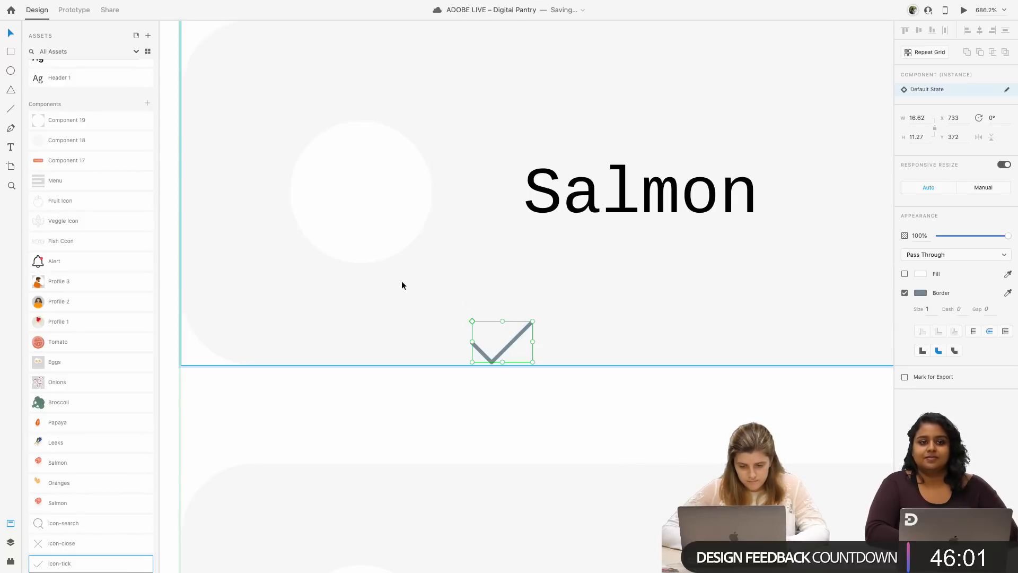
pyautogui.hotkey('ctrl', 'z')
pyautogui.press('super+z')
pyautogui.press('super+z')
pyautogui.press('super+z')
pyautogui.press('super+z')
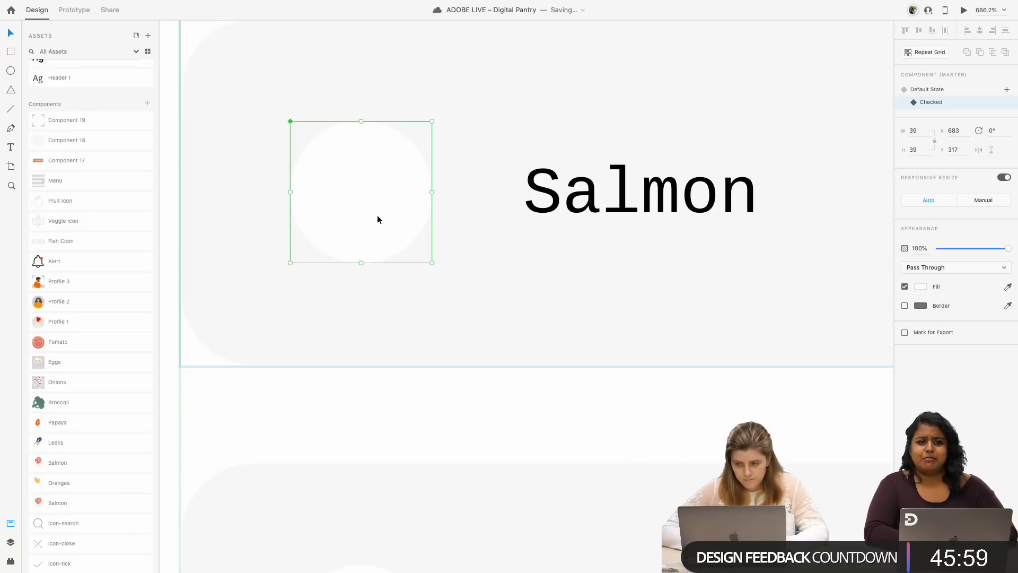
# - Place the icon-tick component in the middle of the first row's white circle
pyautogui.scroll(-3, 418, 278)
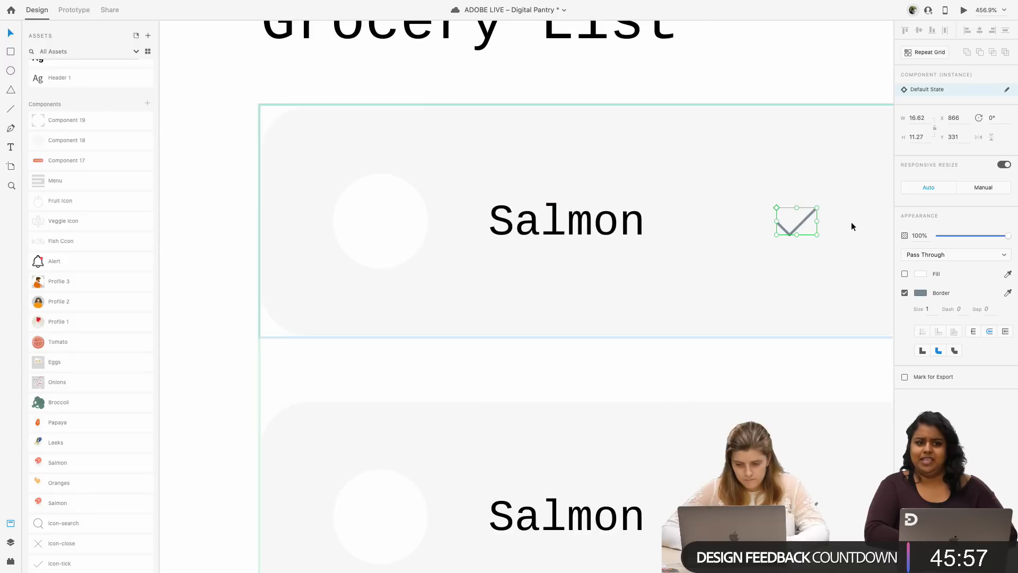
pyautogui.moveTo(803, 224); pyautogui.dragTo(387, 221)
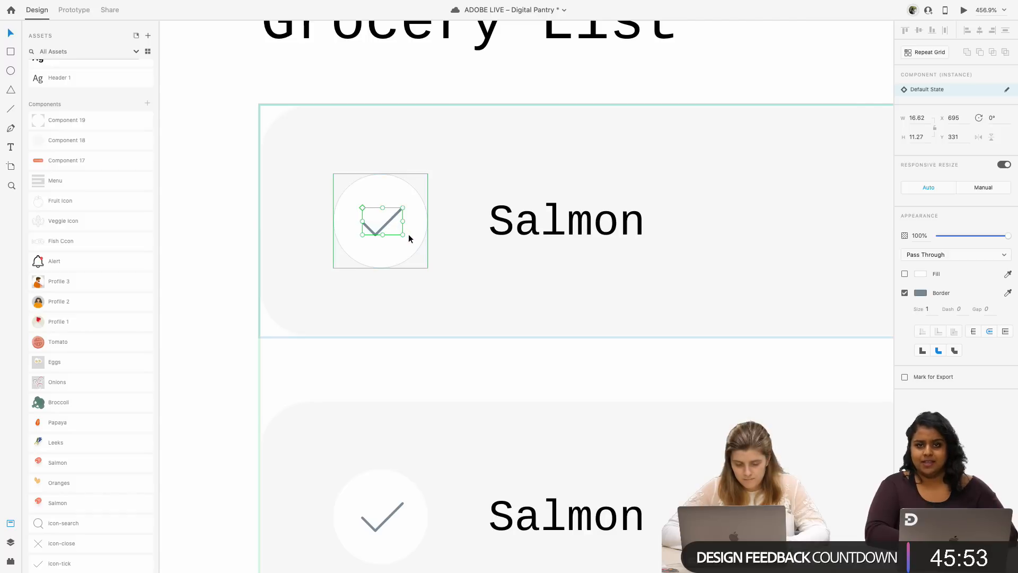
pyautogui.press('Escape')
# - Move the tick icon from the row into the white circle component at the same position
pyautogui.click(918, 92)
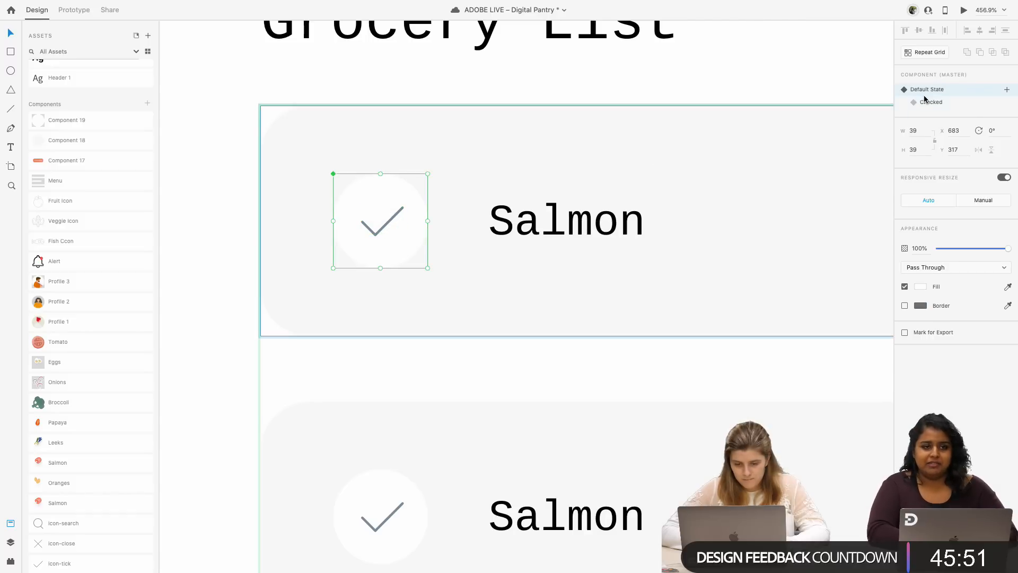
pyautogui.doubleClick(380, 232)
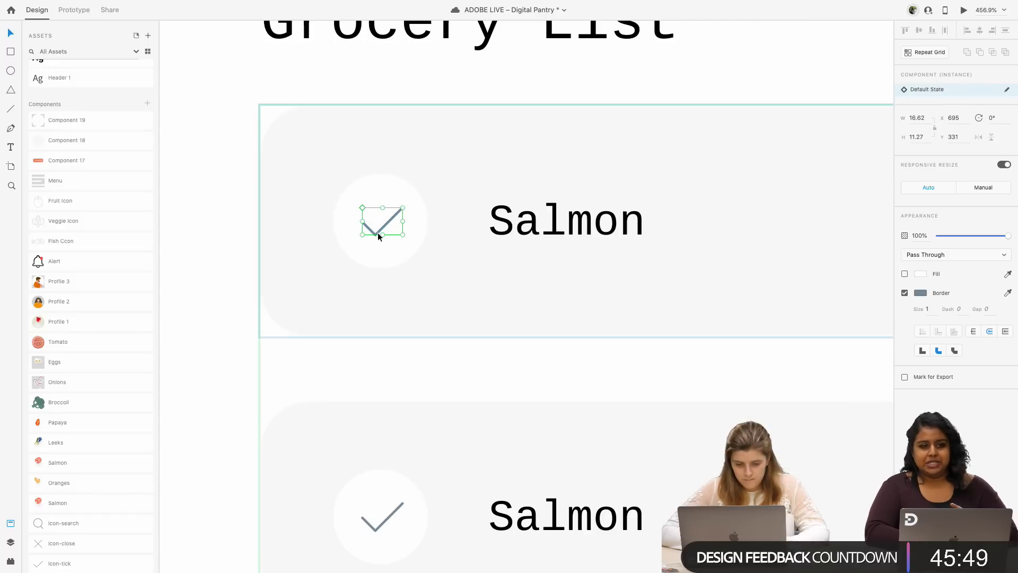
pyautogui.press('Delete')
pyautogui.hotkey('ctrl', 'z')
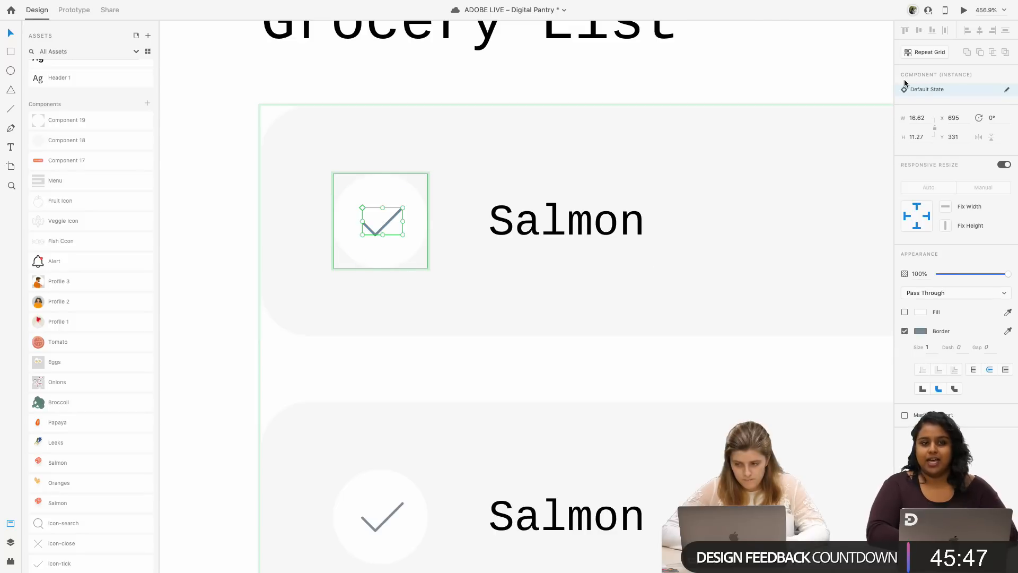
pyautogui.scroll(5, 393, 234)
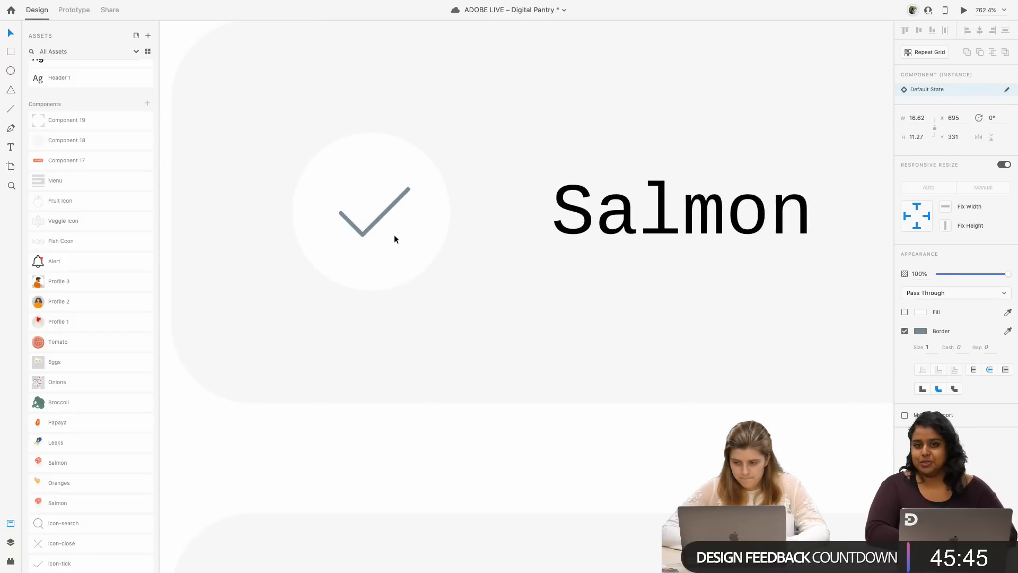
pyautogui.click(385, 263)
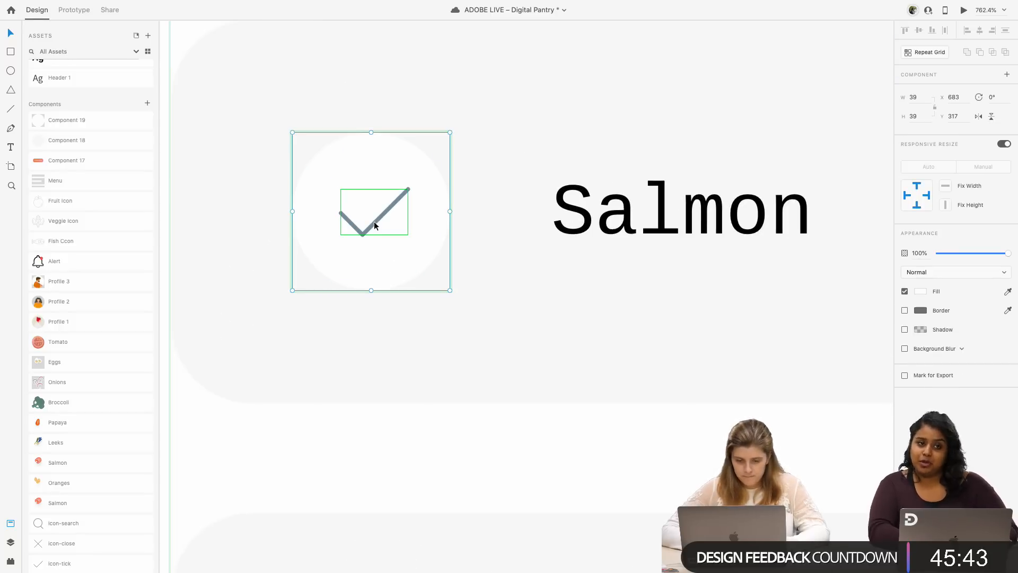
# - Fill the circle component's Checked state with the orange D-1 asset color
pyautogui.click(374, 222)
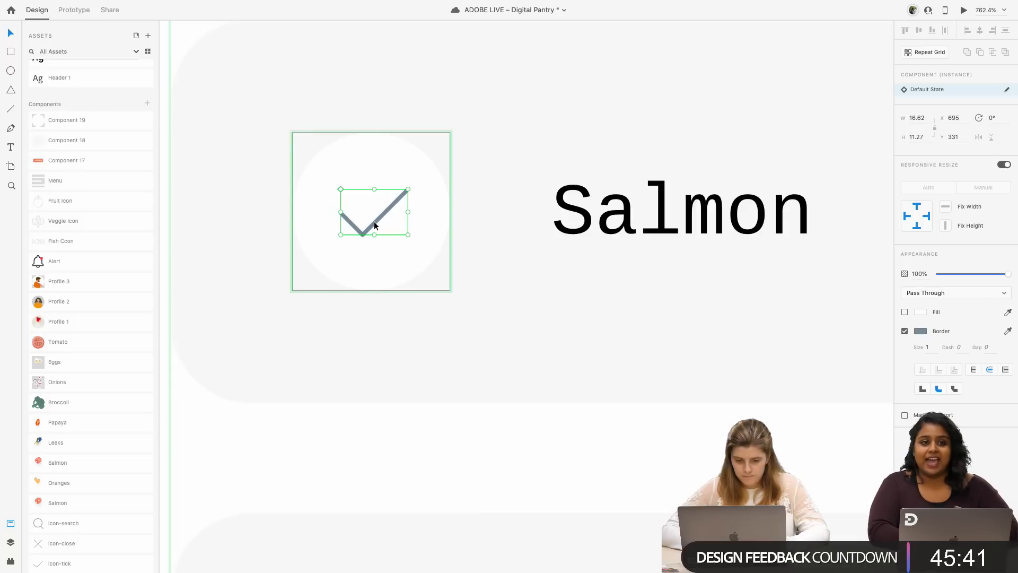
pyautogui.click(386, 254)
pyautogui.click(469, 268)
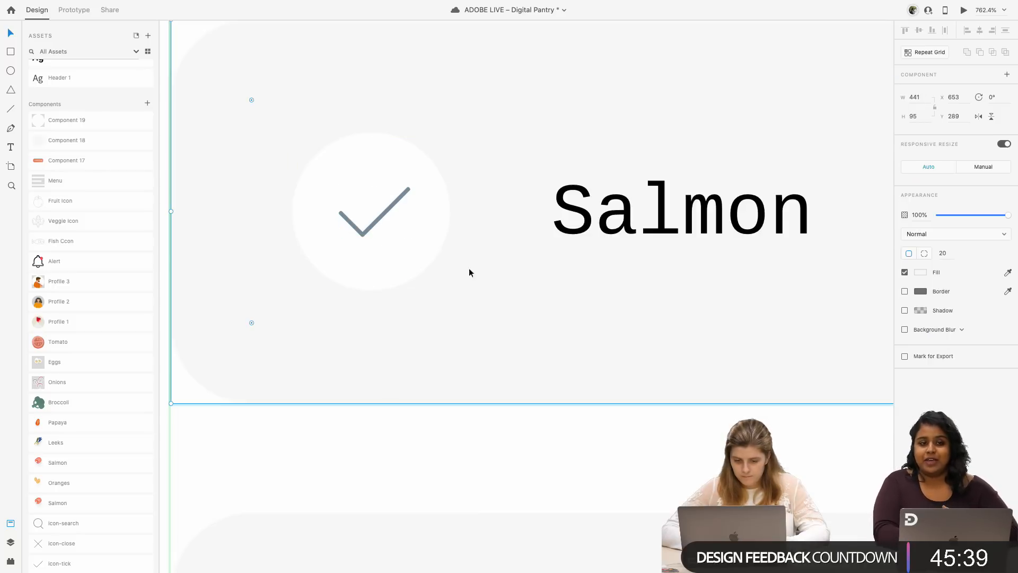
pyautogui.click(398, 251)
pyautogui.click(965, 90)
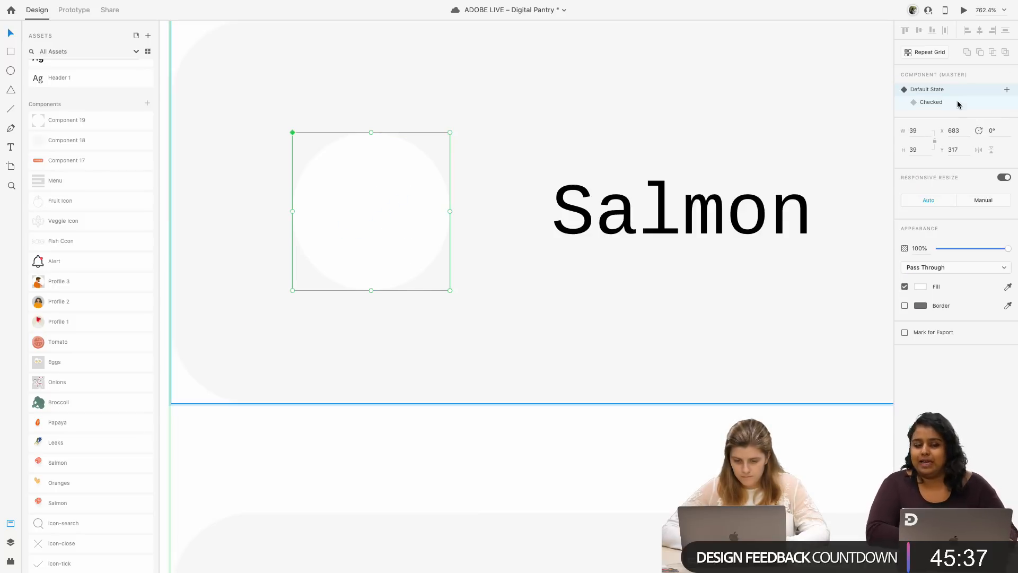
pyautogui.click(958, 103)
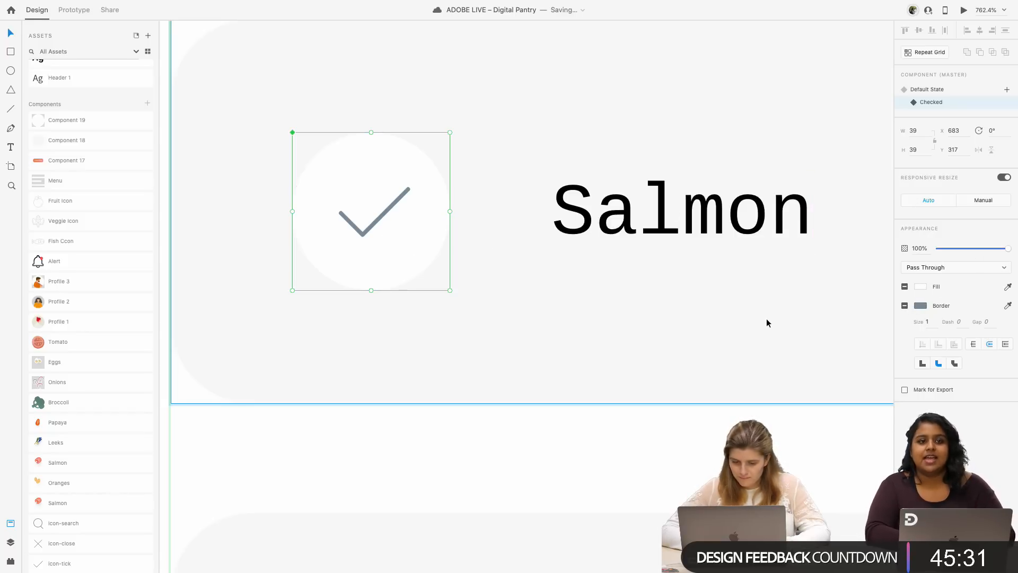
pyautogui.scroll(-5, 766, 323)
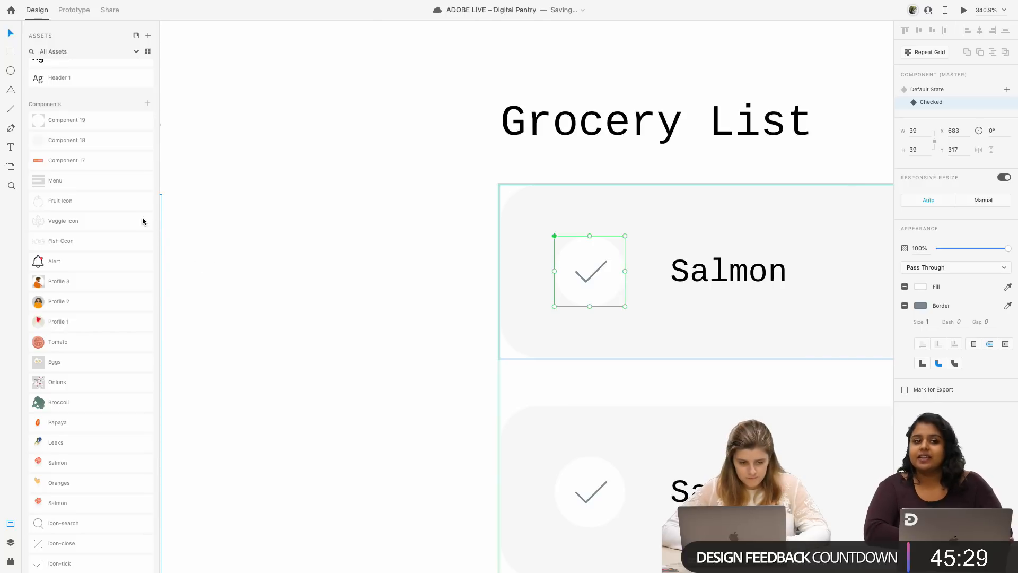
pyautogui.scroll(6, 116, 215)
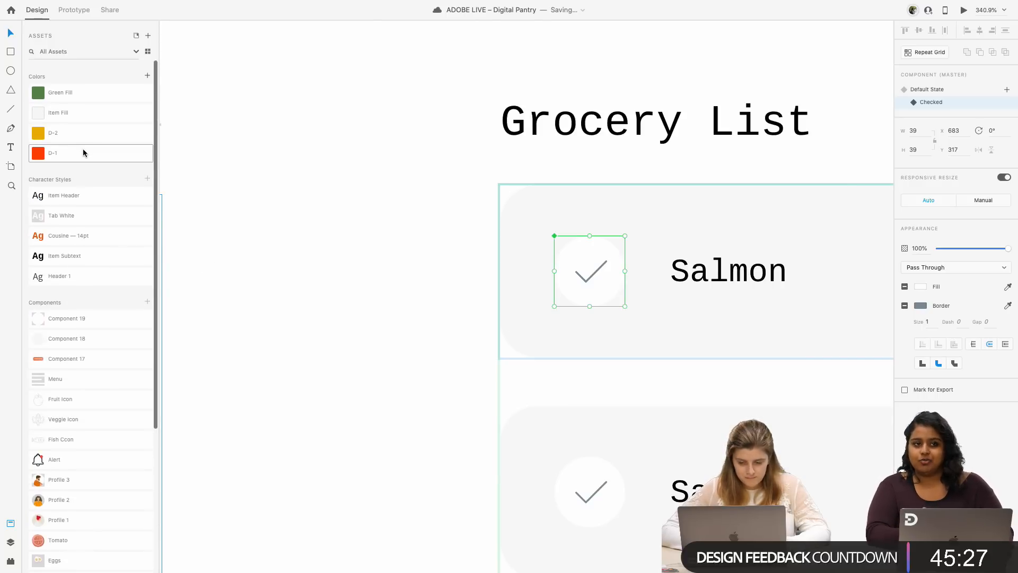
pyautogui.click(82, 153)
pyautogui.hscroll(3, 609, 278)
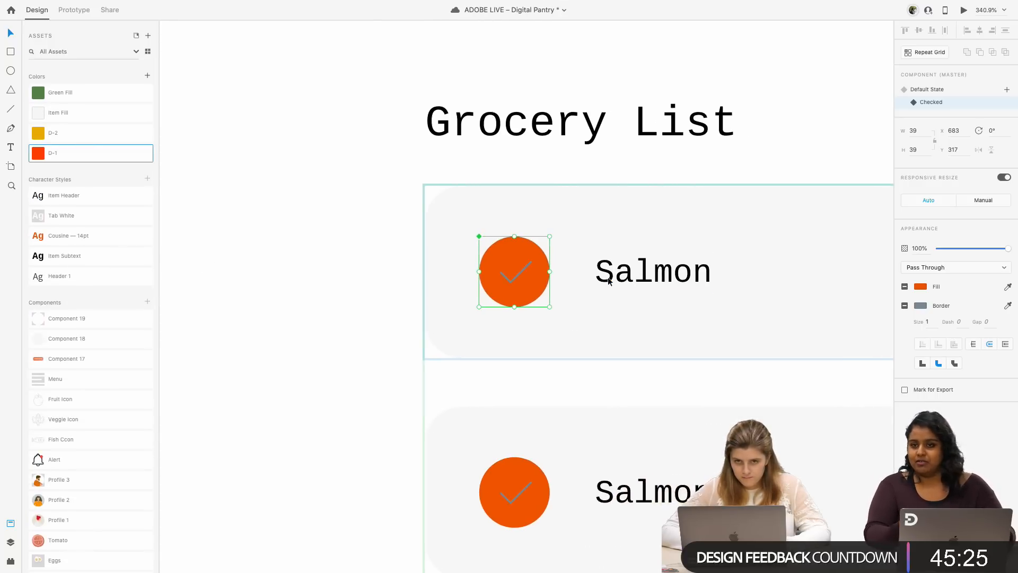
# - Change the Checked circle's fill to a linear gradient from orange #F05400 to a lighter orange
pyautogui.scroll(5, 535, 271)
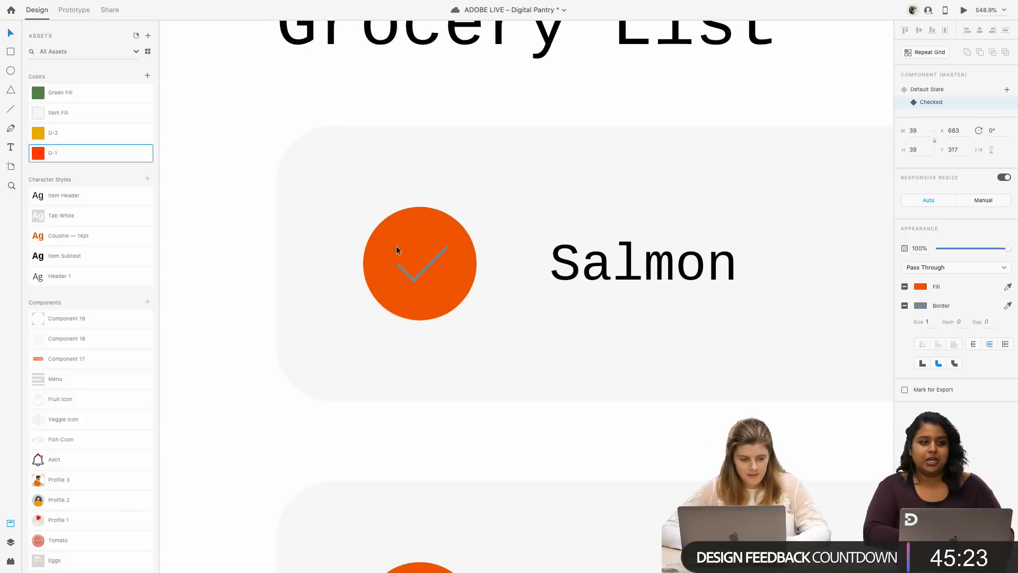
pyautogui.click(397, 250)
pyautogui.click(920, 287)
pyautogui.click(811, 224)
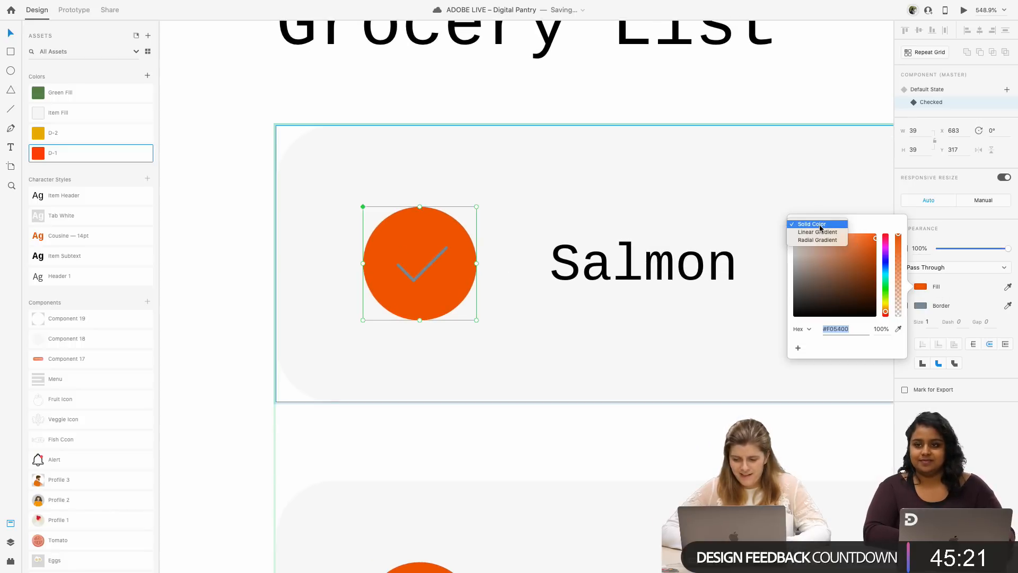
pyautogui.click(817, 231)
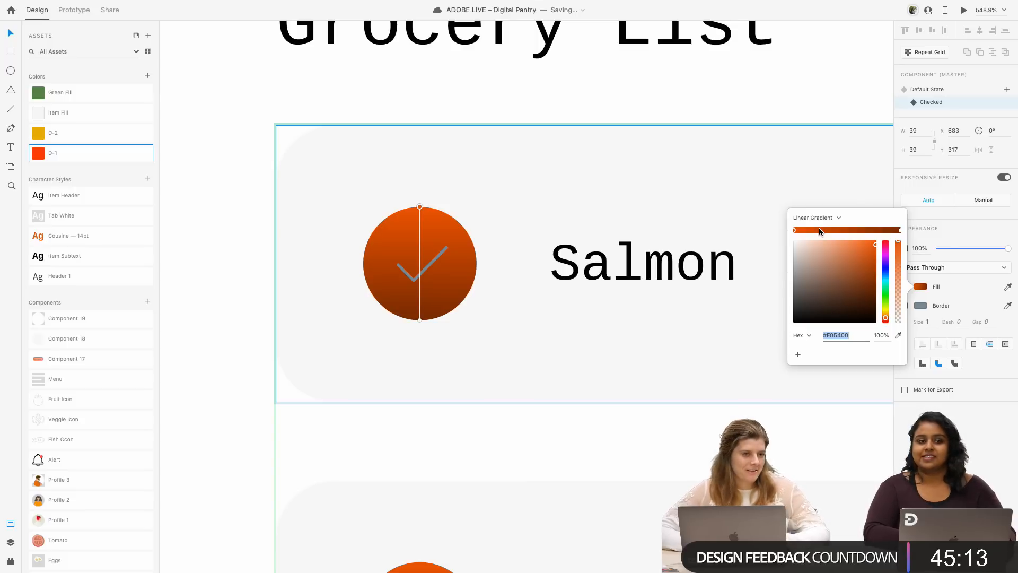
pyautogui.click(900, 230)
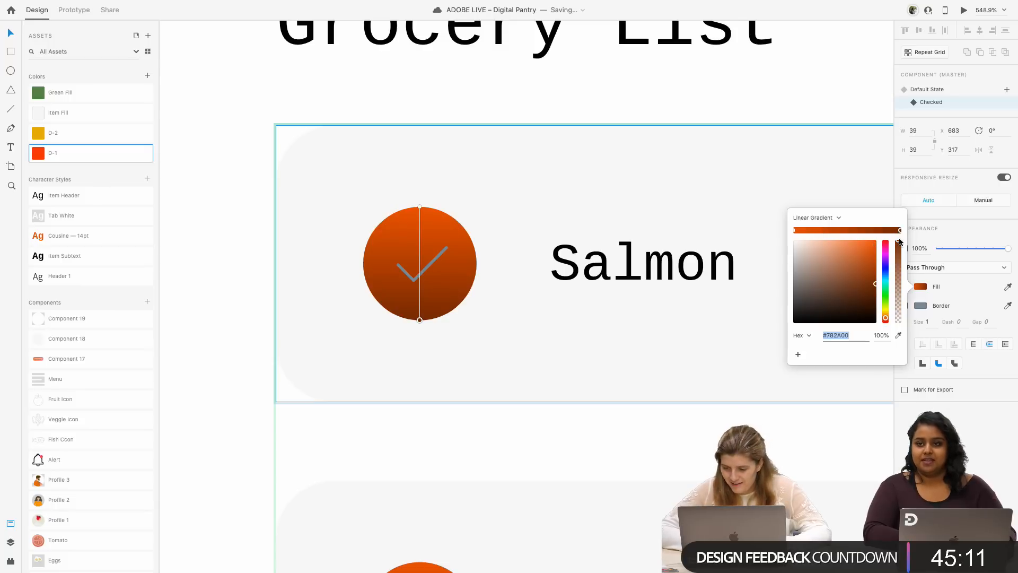
pyautogui.moveTo(874, 284); pyautogui.dragTo(854, 244)
# - Give the tick icon inside the Checked circle a white #FFFFFF border with a size of 2
pyautogui.click(434, 258)
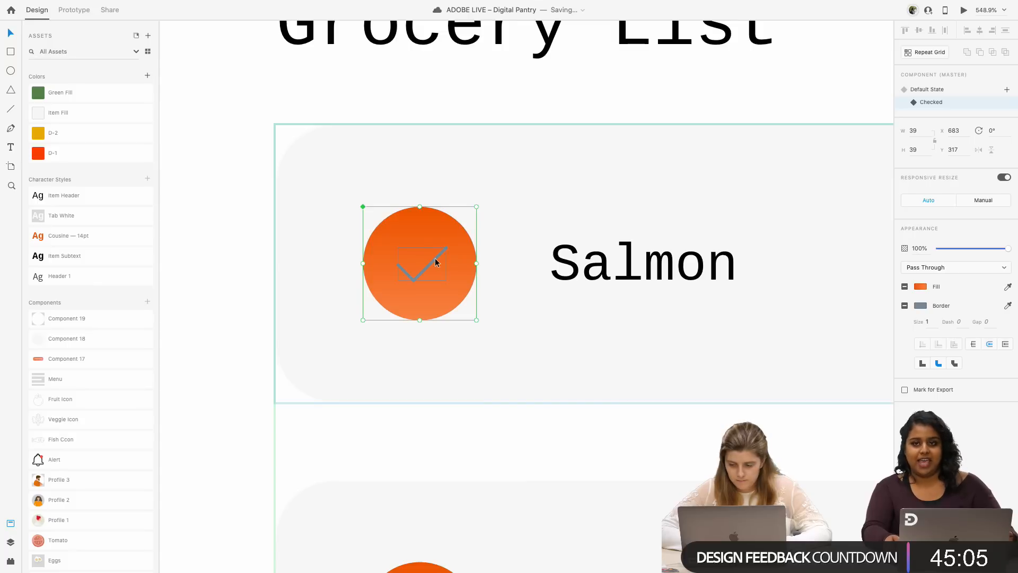
pyautogui.doubleClick(435, 257)
pyautogui.click(921, 334)
pyautogui.moveTo(831, 313); pyautogui.dragTo(752, 219)
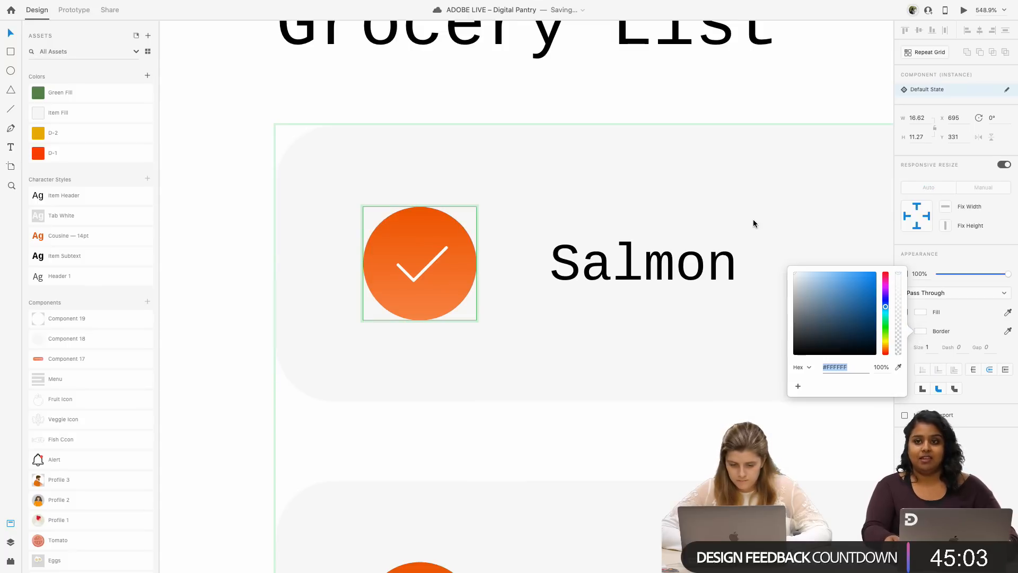
pyautogui.click(927, 347)
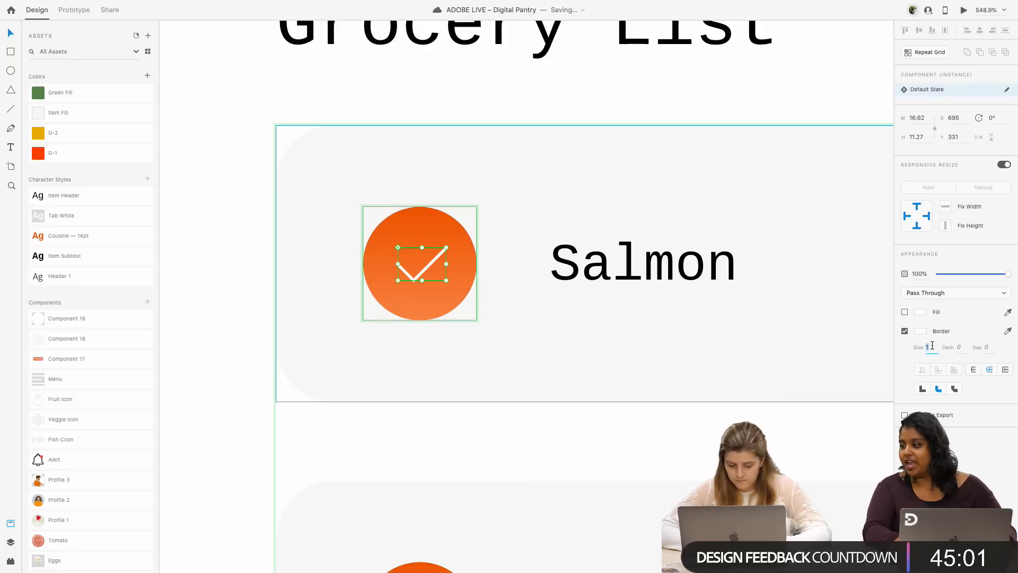
pyautogui.write('2')
pyautogui.press('Return')
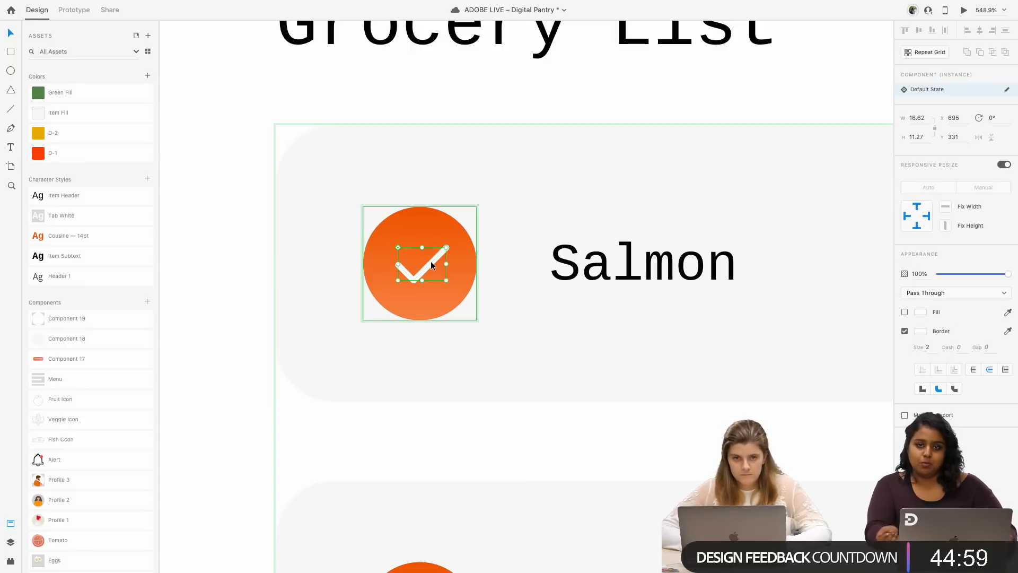
pyautogui.press('Escape')
# - Compare the circle component's Default State with its Checked state, finishing on the Default State
pyautogui.click(927, 89)
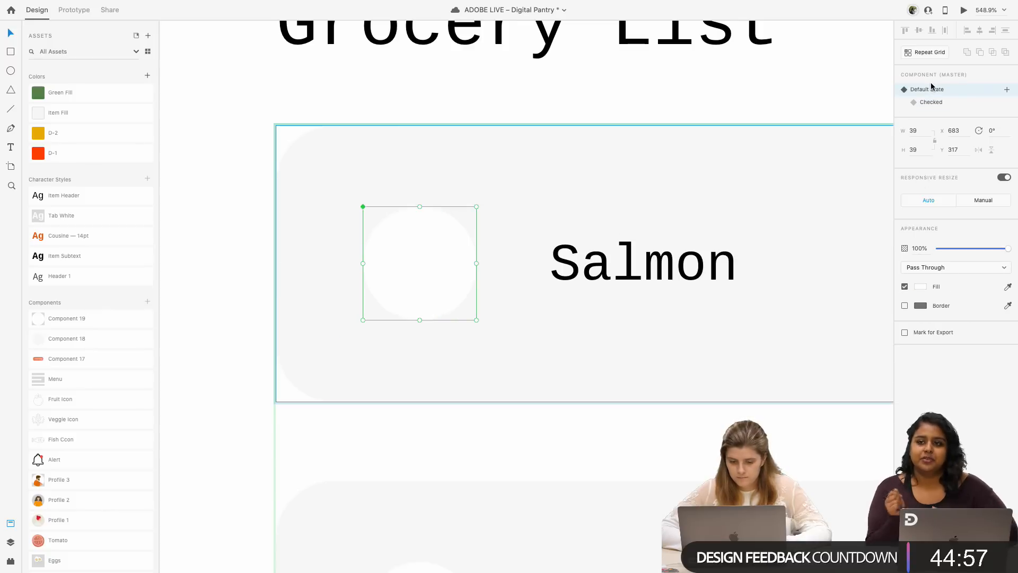
pyautogui.click(932, 103)
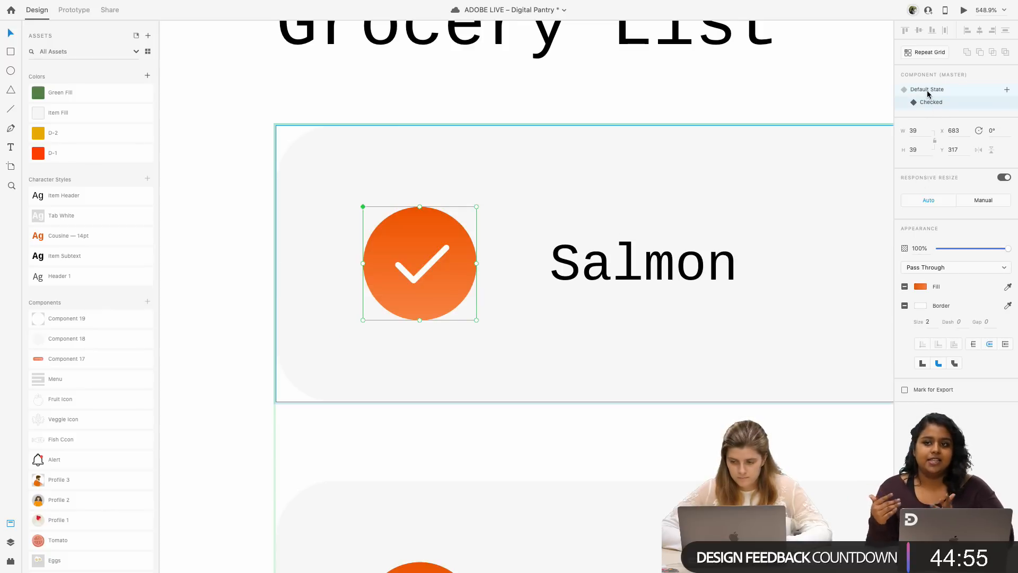
pyautogui.click(926, 90)
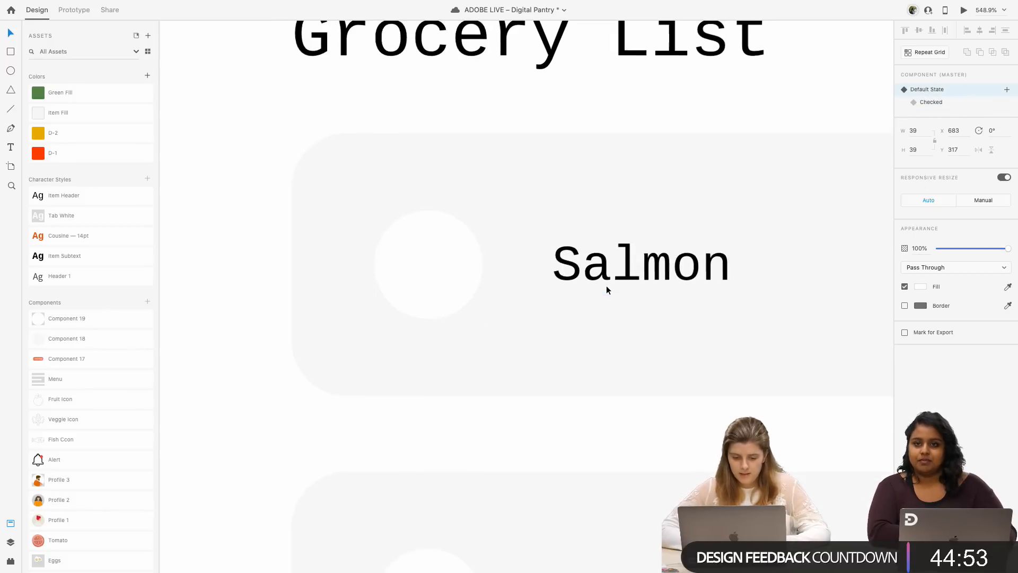
pyautogui.hscroll(1, 606, 287)
pyautogui.scroll(3, 470, 293)
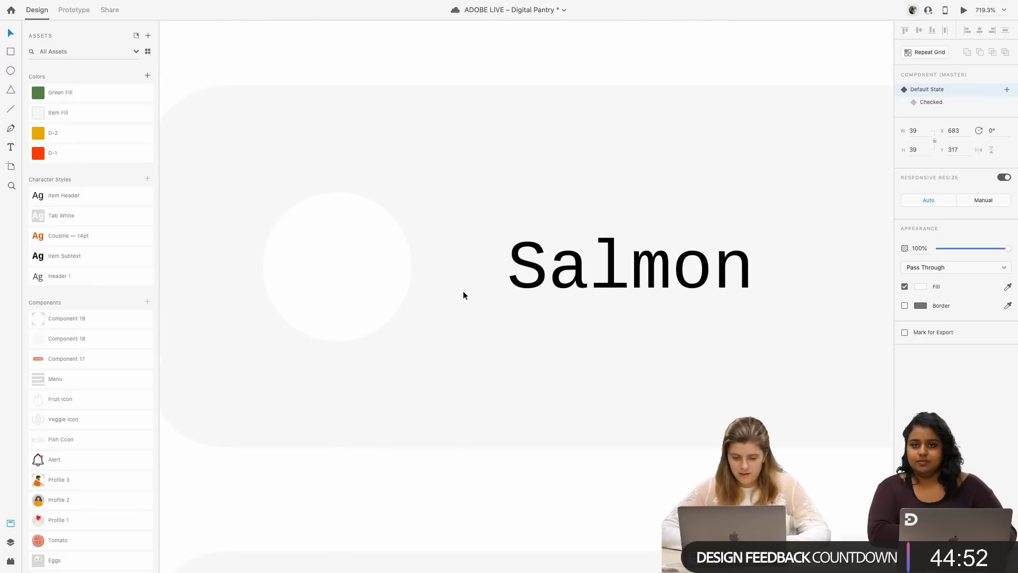
pyautogui.click(940, 102)
pyautogui.click(939, 89)
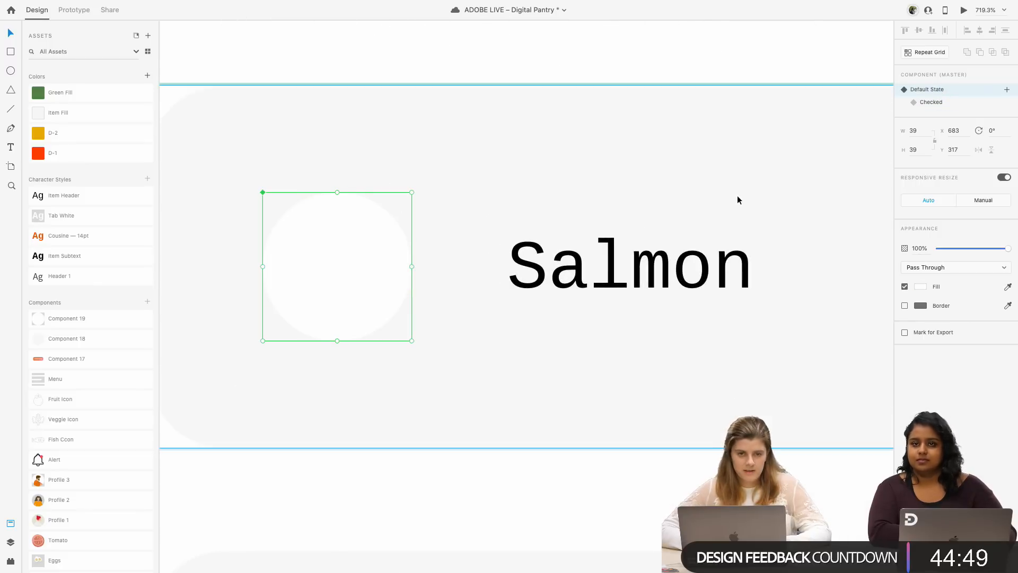
pyautogui.scroll(-3, 737, 200)
pyautogui.hscroll(1, 737, 200)
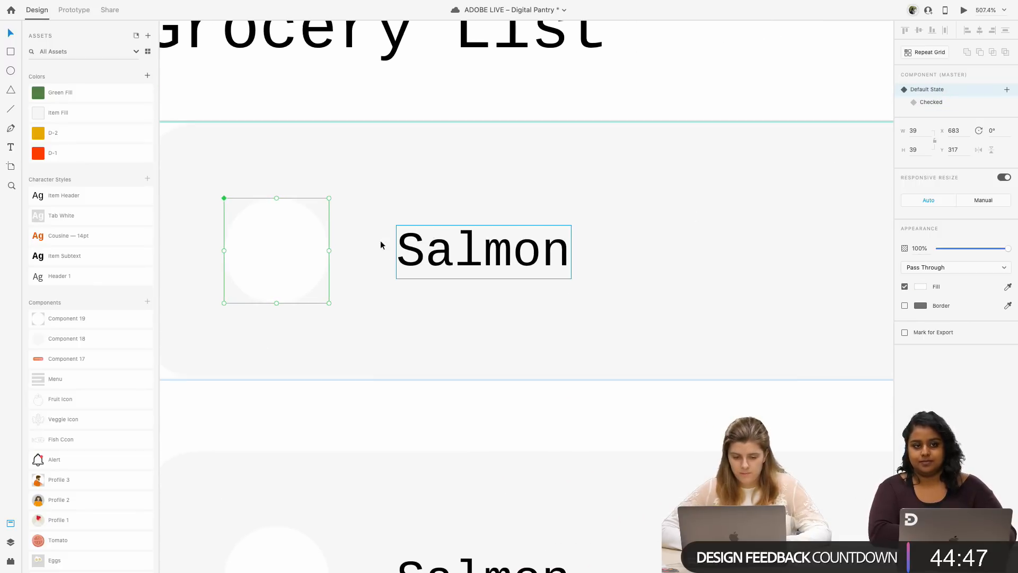
# - Add a Tap interaction to the circle's Default State that auto-animates to the Checked state
pyautogui.click(75, 12)
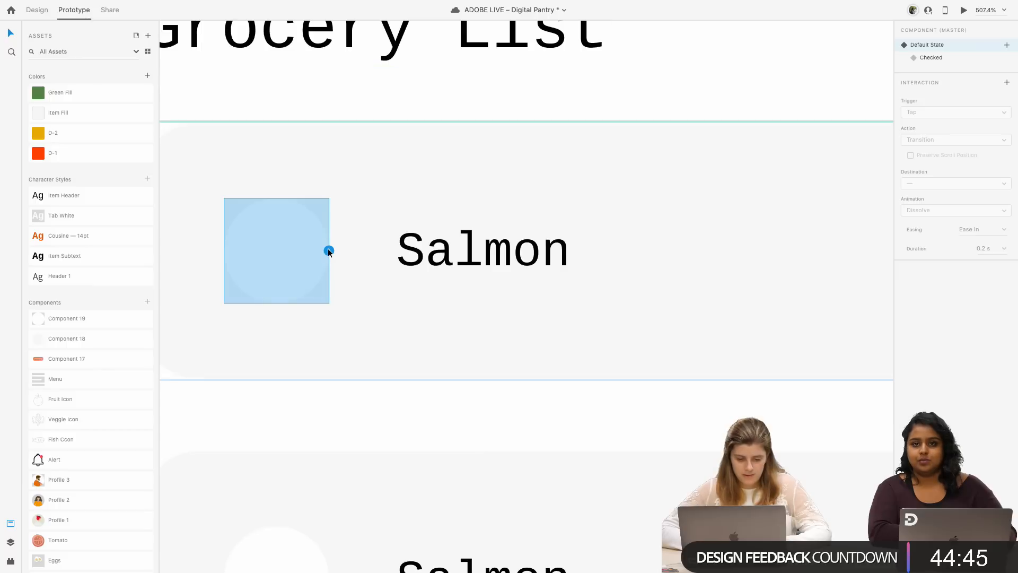
pyautogui.click(328, 248)
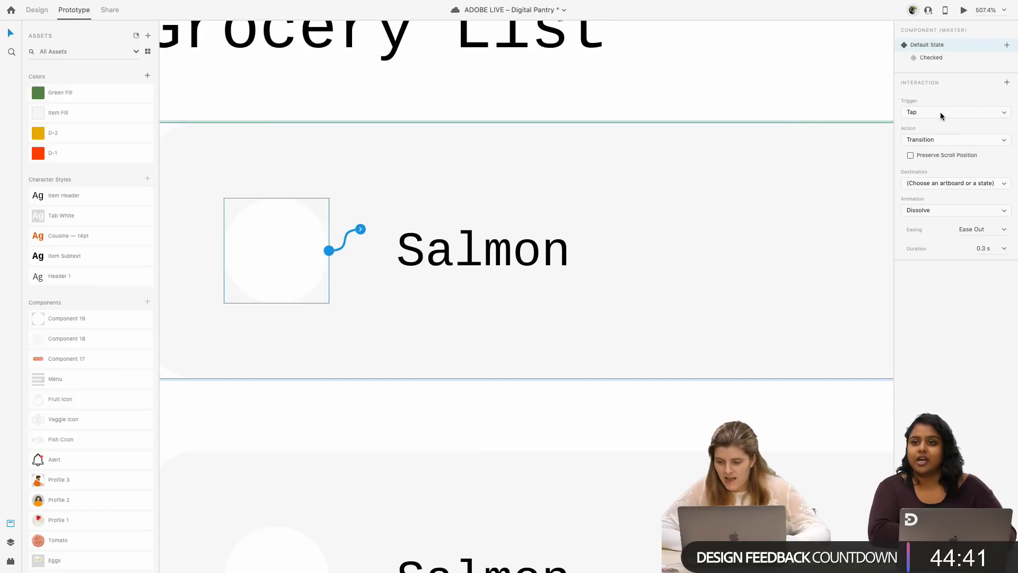
pyautogui.click(943, 138)
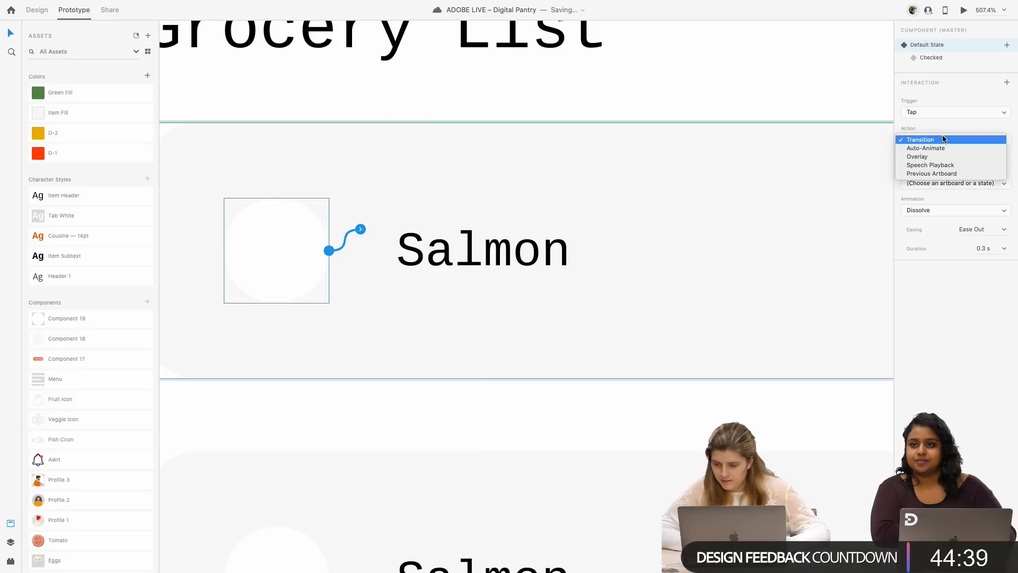
pyautogui.click(933, 148)
pyautogui.click(941, 177)
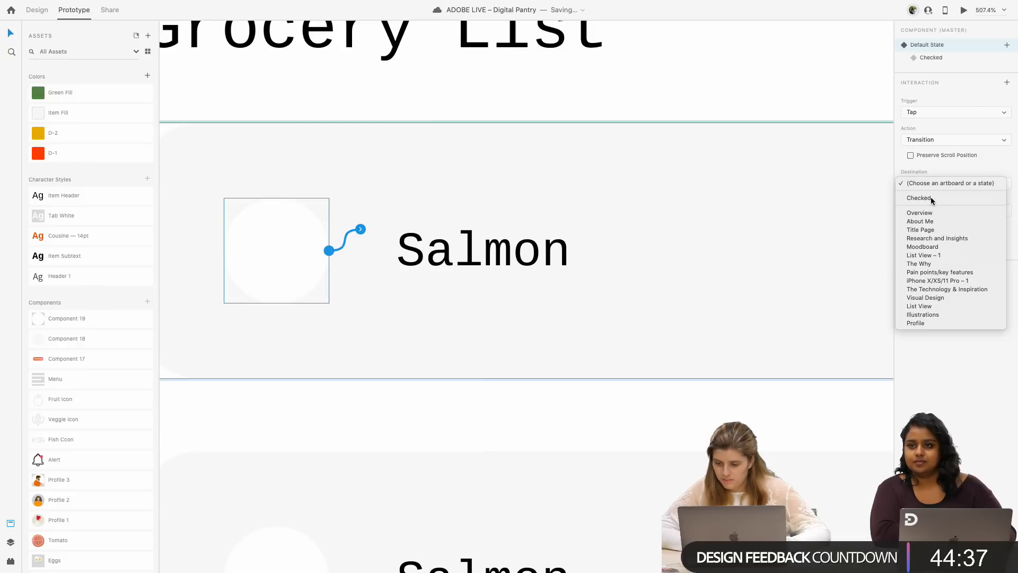
pyautogui.click(930, 196)
pyautogui.scroll(-3, 623, 278)
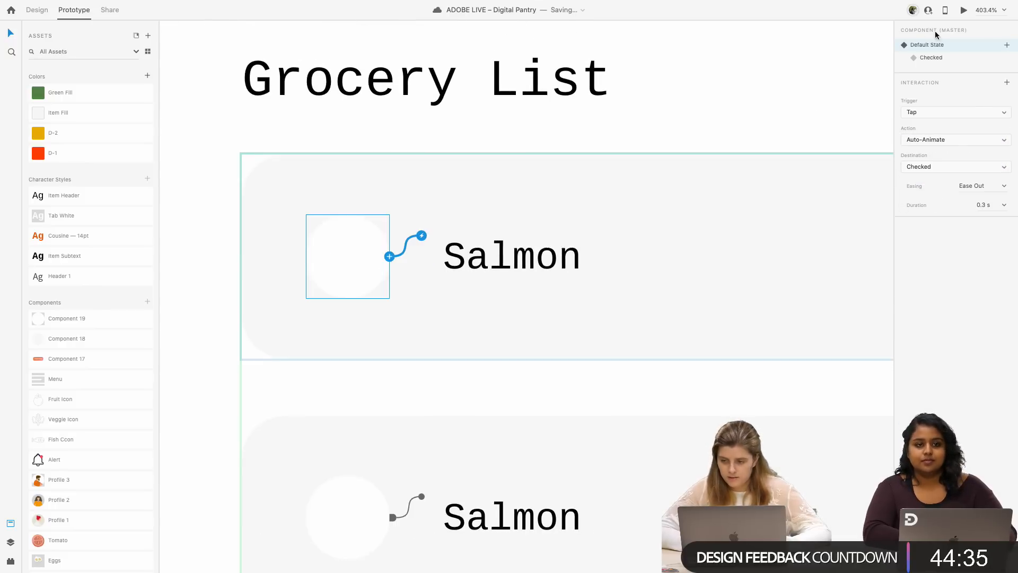
# - Preview the prototype, test tapping the first Grocery List row's circle, and leave the preview
pyautogui.click(963, 10)
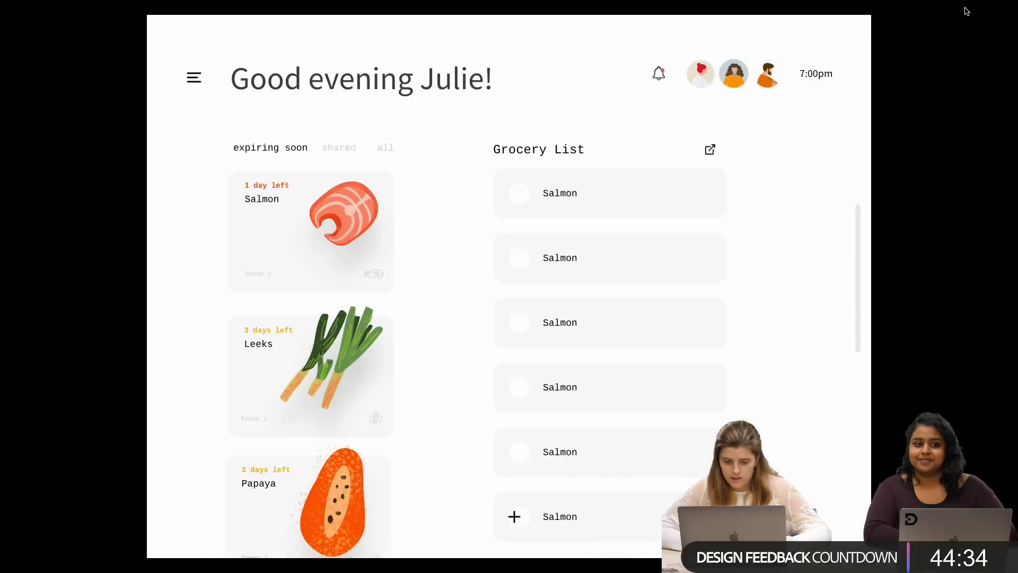
pyautogui.click(520, 193)
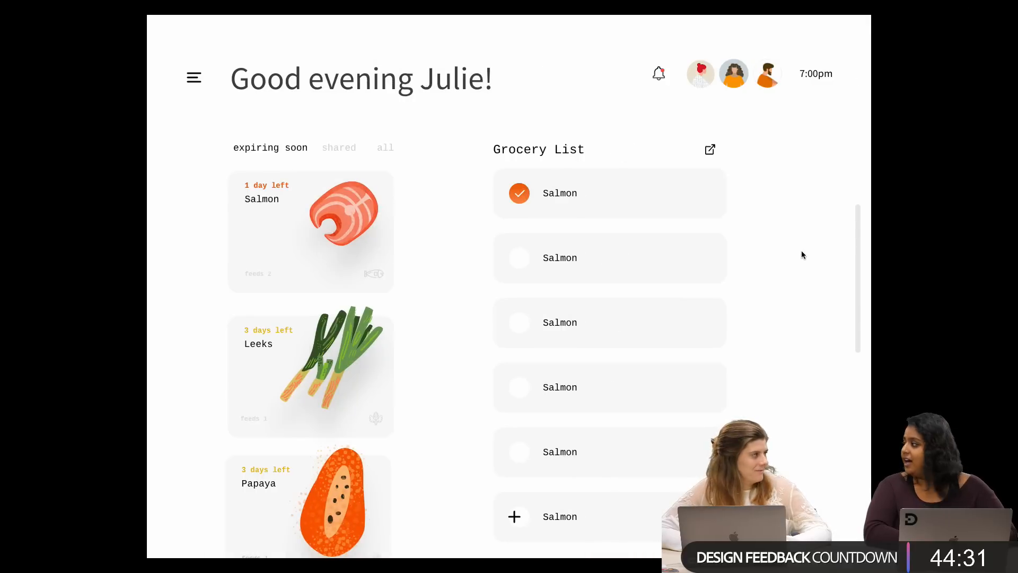
pyautogui.press('Escape')
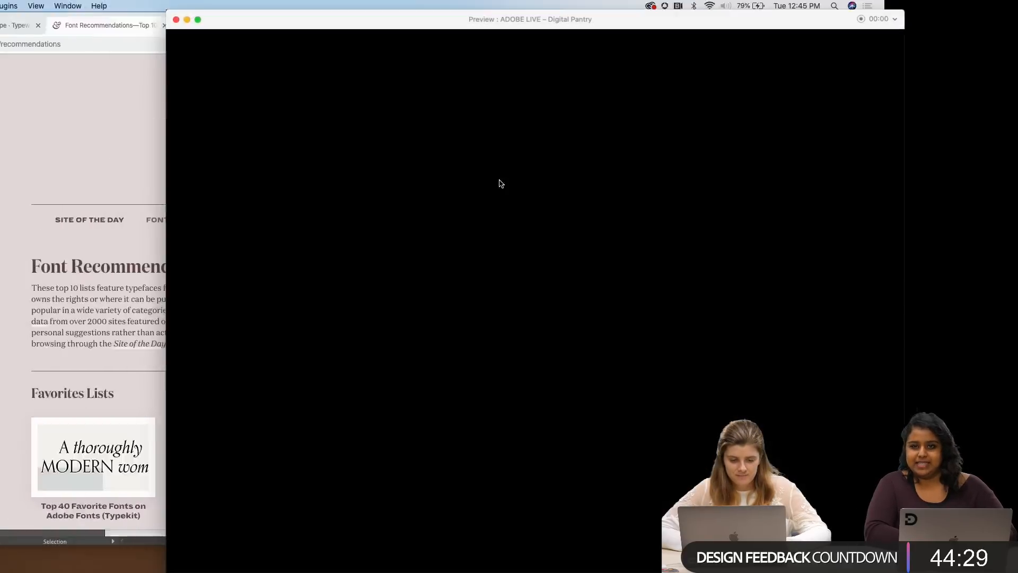
pyautogui.click(185, 23)
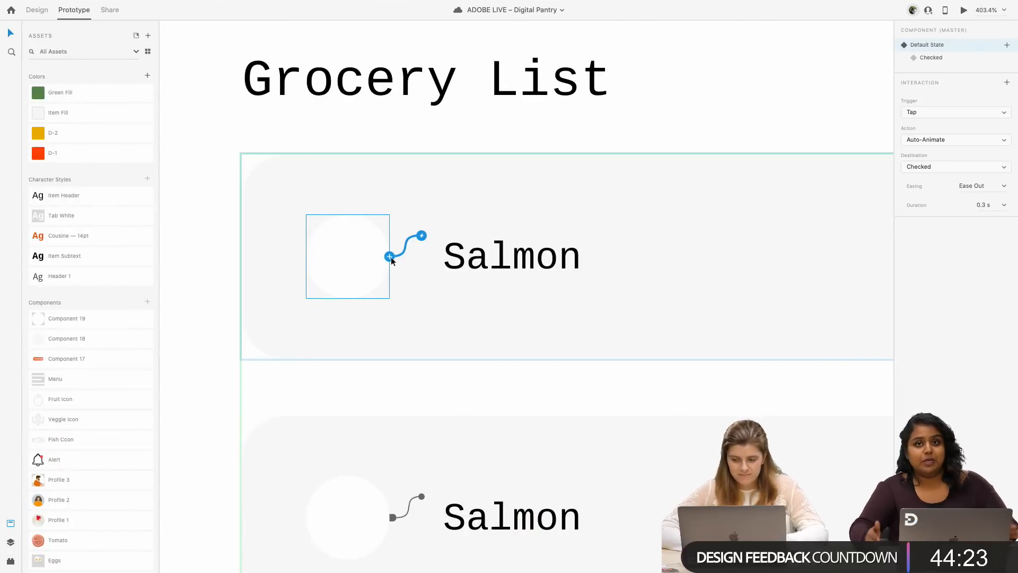
# - Add a Tap interaction to the first row circle's Checked state that auto-animates back to the Default State
pyautogui.scroll(-5, 392, 261)
pyautogui.click(421, 332)
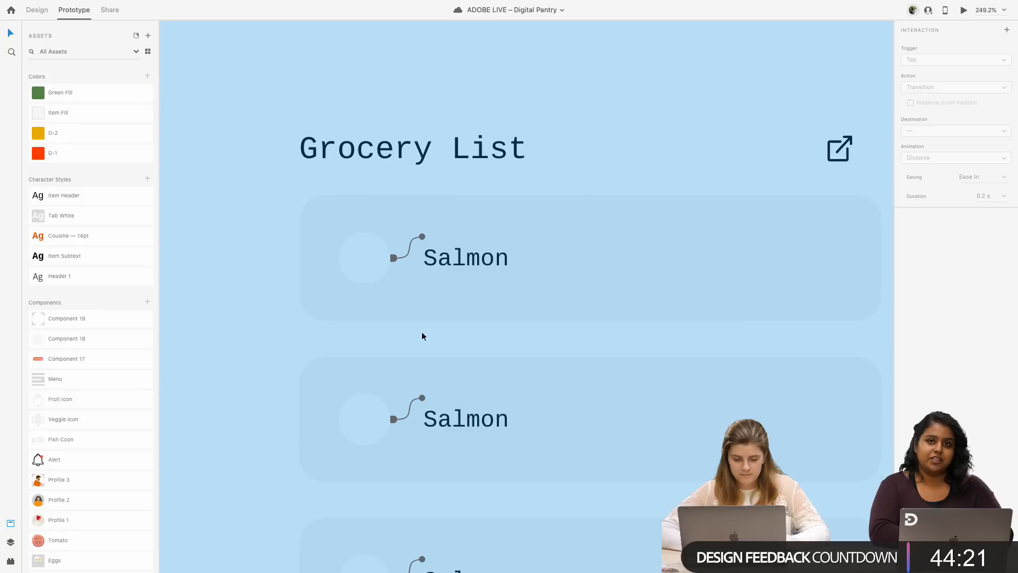
pyautogui.doubleClick(364, 258)
pyautogui.doubleClick(364, 259)
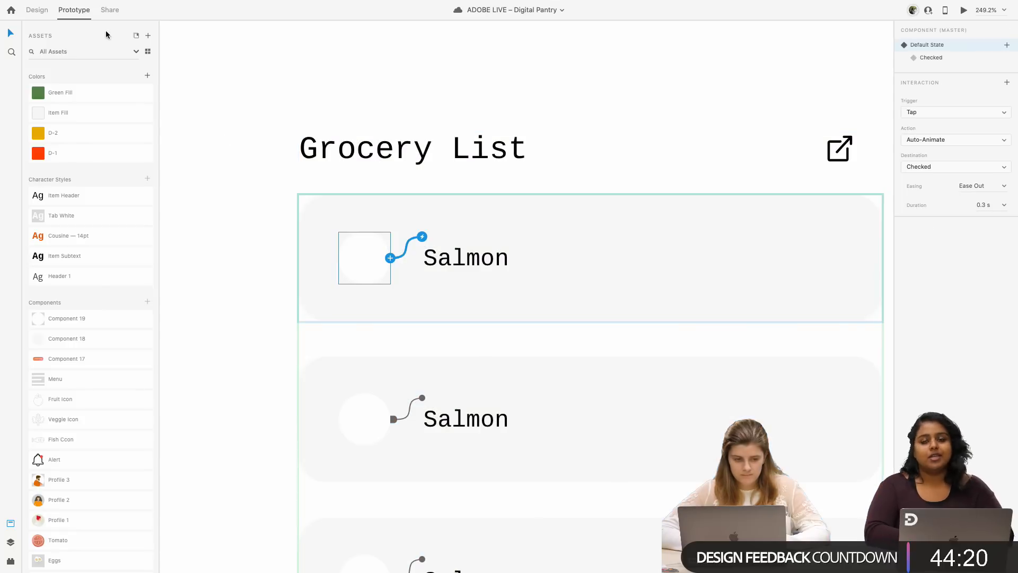
pyautogui.click(37, 10)
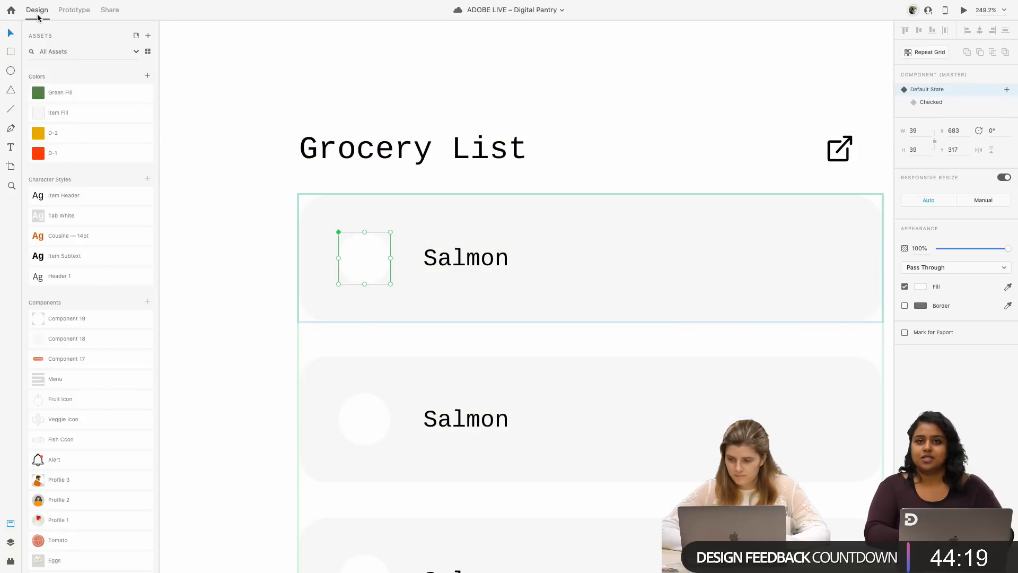
pyautogui.click(85, 10)
pyautogui.click(932, 56)
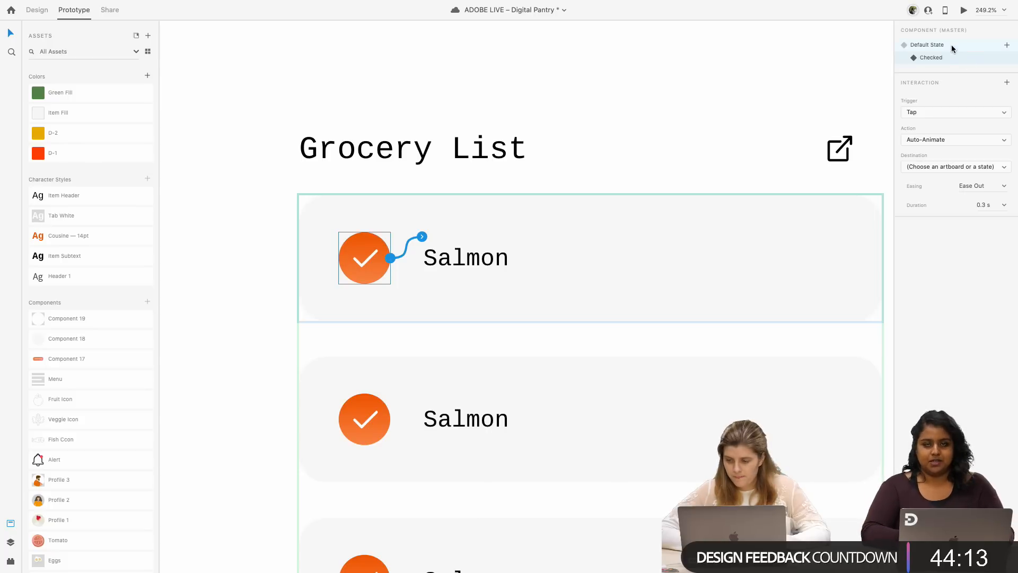
pyautogui.click(981, 137)
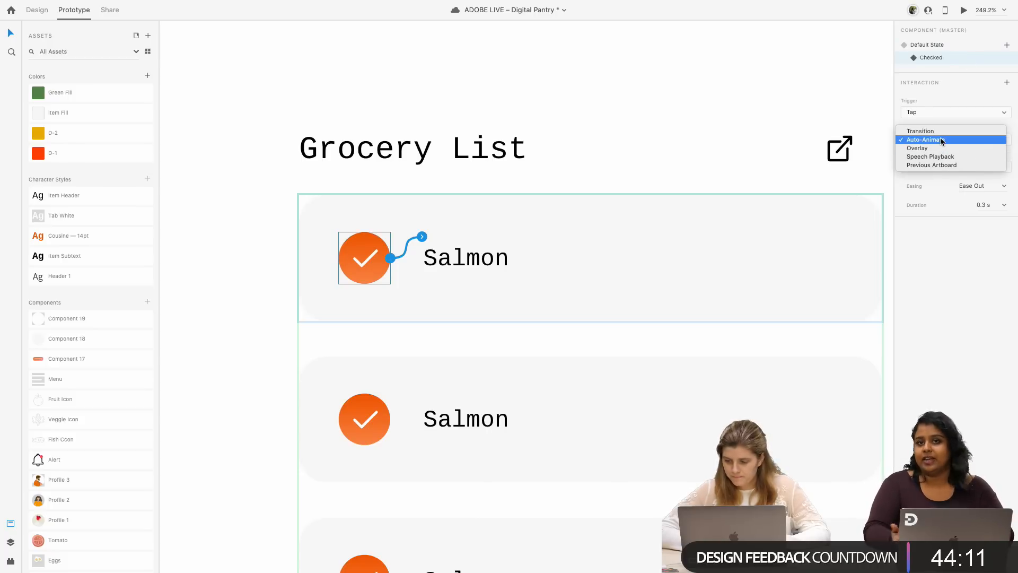
pyautogui.click(933, 137)
pyautogui.click(952, 167)
pyautogui.click(940, 182)
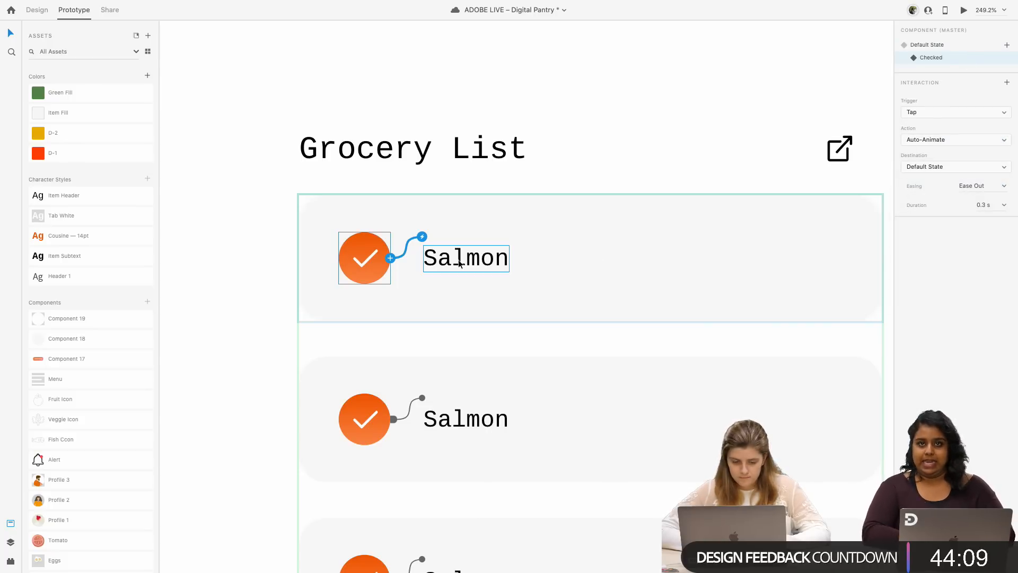
# - Preview the prototype, test tapping the first Grocery List row's circle repeatedly, and leave the preview
pyautogui.click(964, 11)
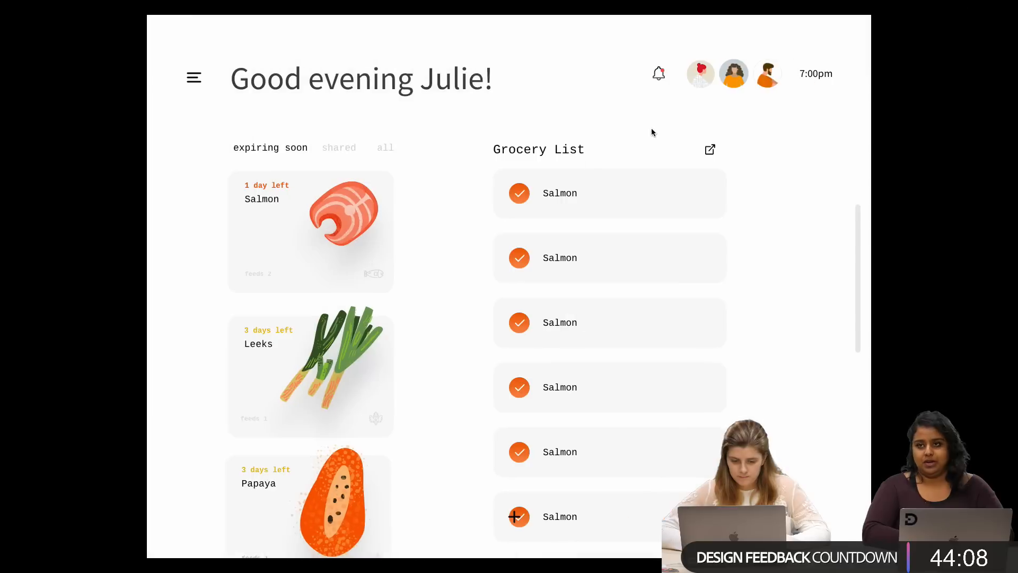
pyautogui.click(520, 199)
pyautogui.click(520, 195)
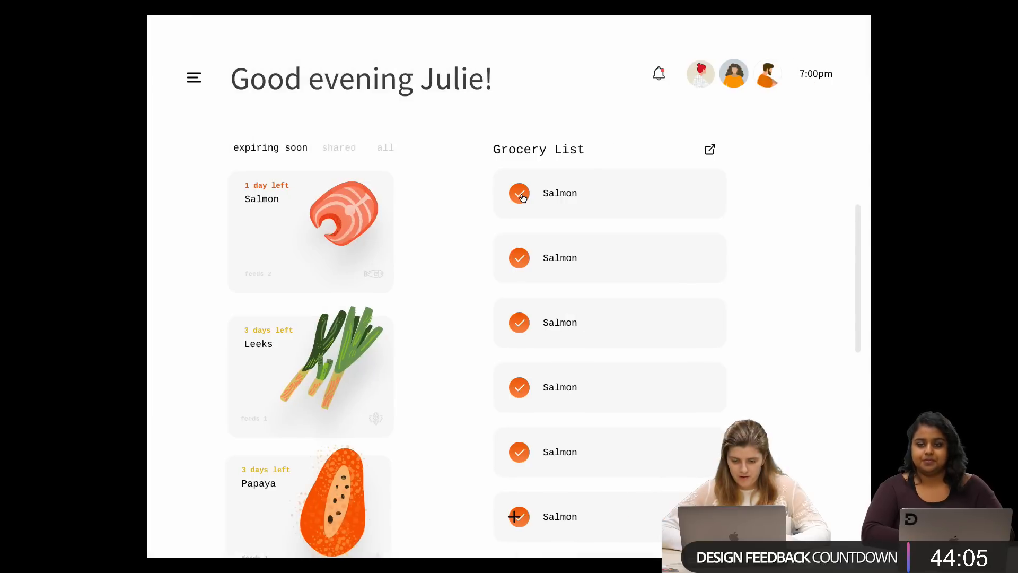
pyautogui.click(520, 195)
pyautogui.click(520, 195)
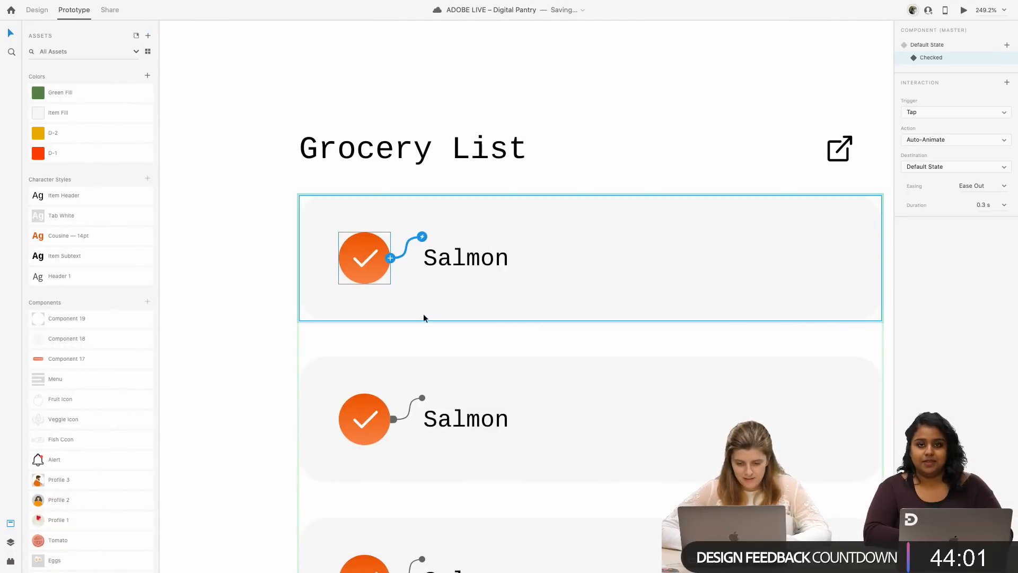
# - Switch the Grocery List circle component back to its Default State and clear the selection
pyautogui.scroll(-5, 398, 392)
pyautogui.scroll(-3, 399, 392)
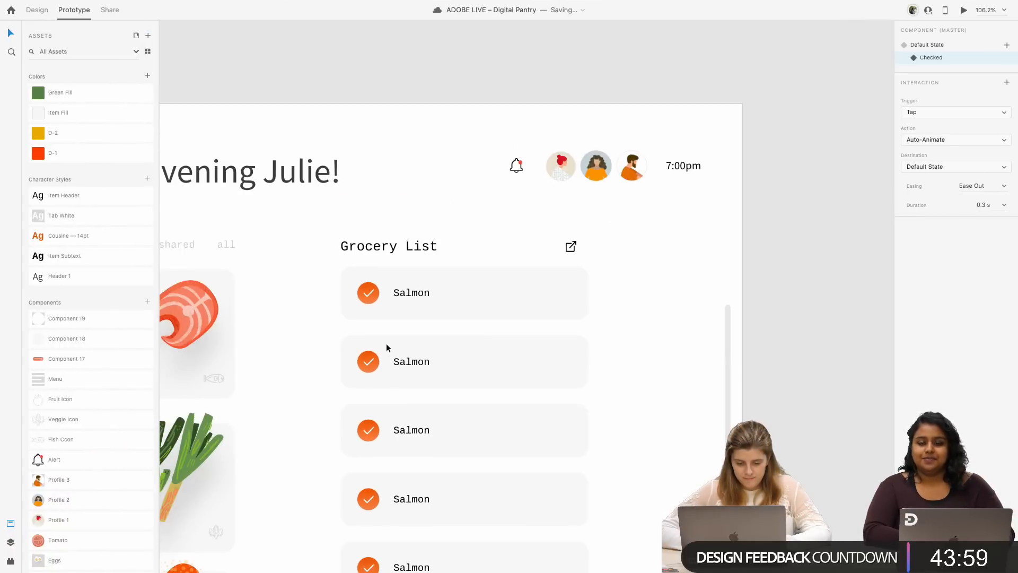
pyautogui.click(945, 46)
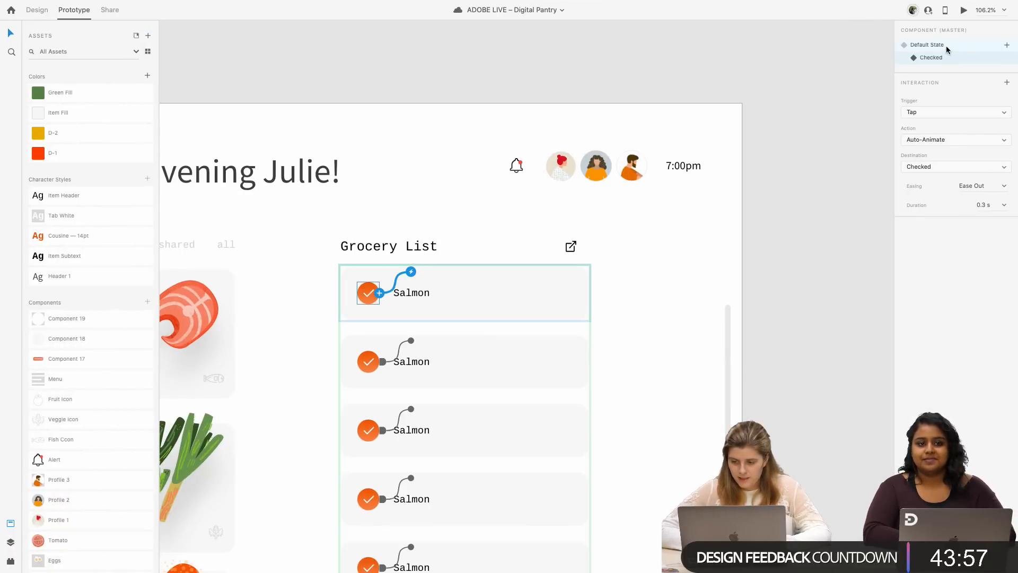
pyautogui.scroll(-4, 610, 466)
pyautogui.click(657, 434)
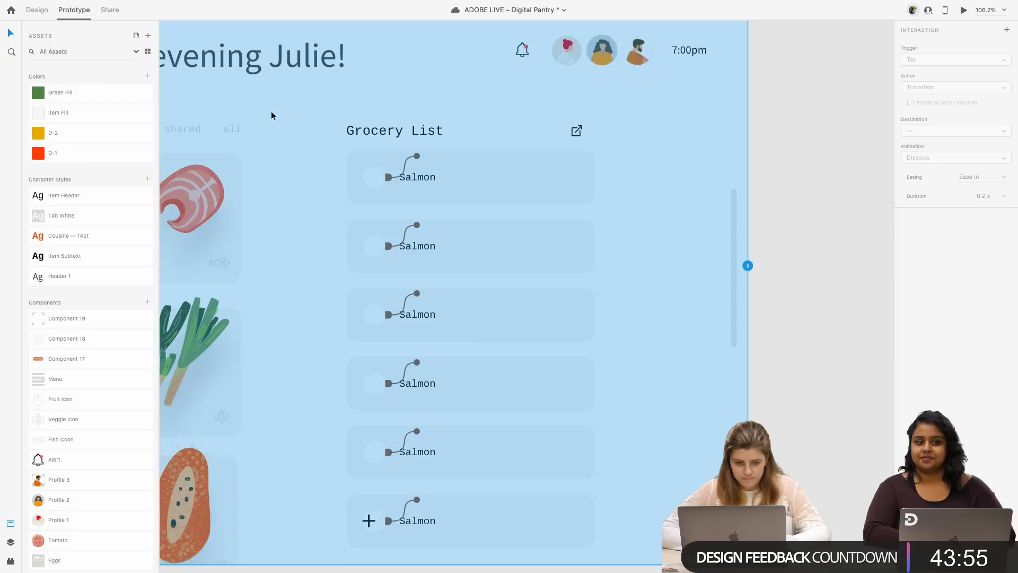
pyautogui.click(781, 213)
# - Return to design mode and move the plus icon to the right end of the last Grocery List row
pyautogui.click(36, 10)
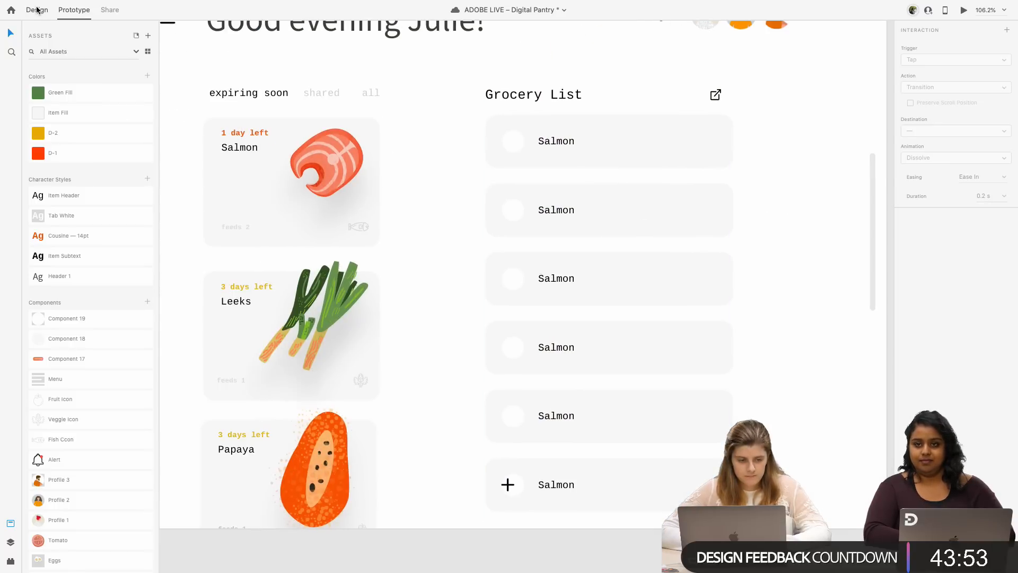
pyautogui.click(507, 484)
pyautogui.doubleClick(508, 484)
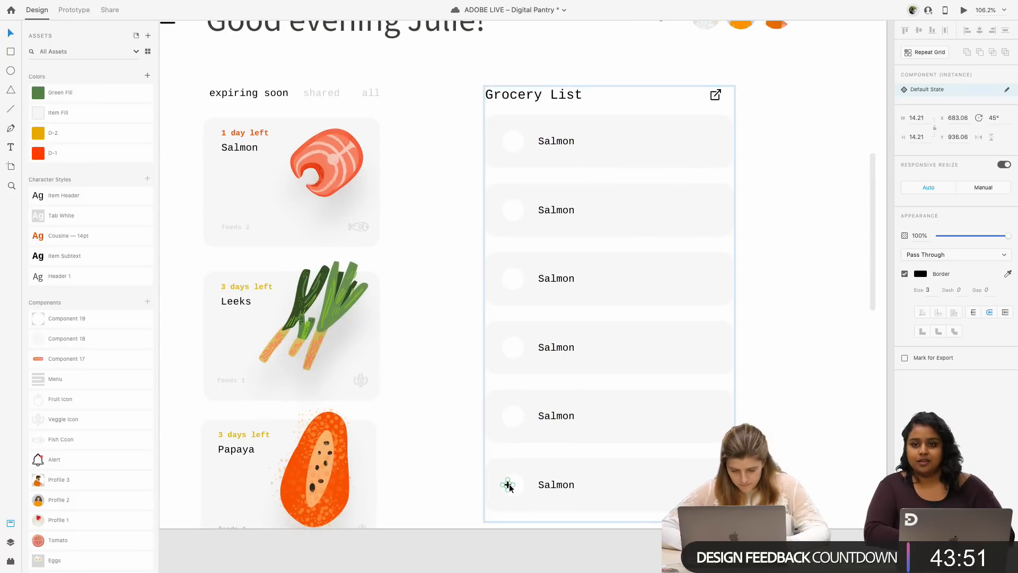
pyautogui.moveTo(507, 484); pyautogui.dragTo(709, 484)
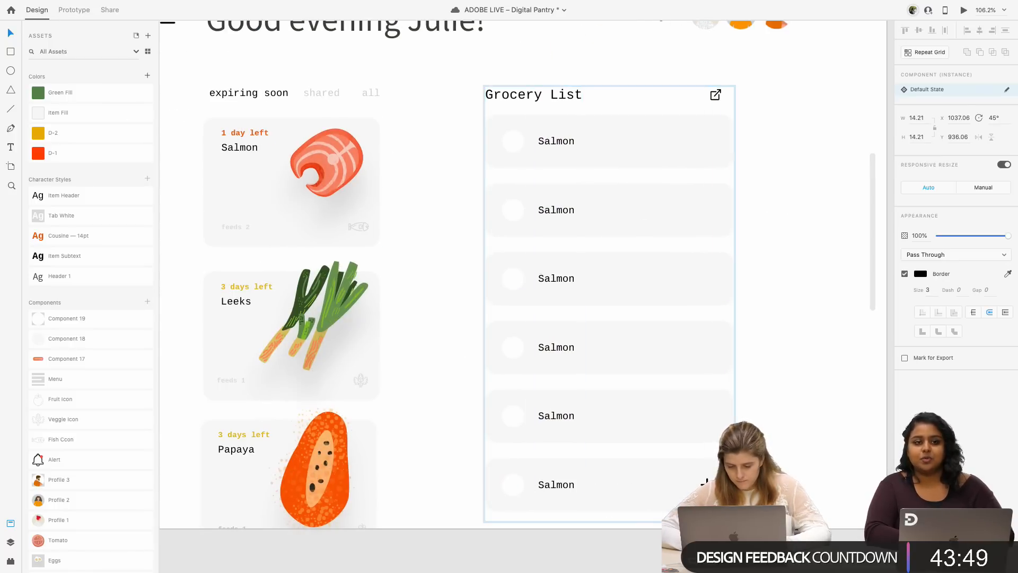
# - Try to delete the circle from the last Grocery List row
pyautogui.click(536, 485)
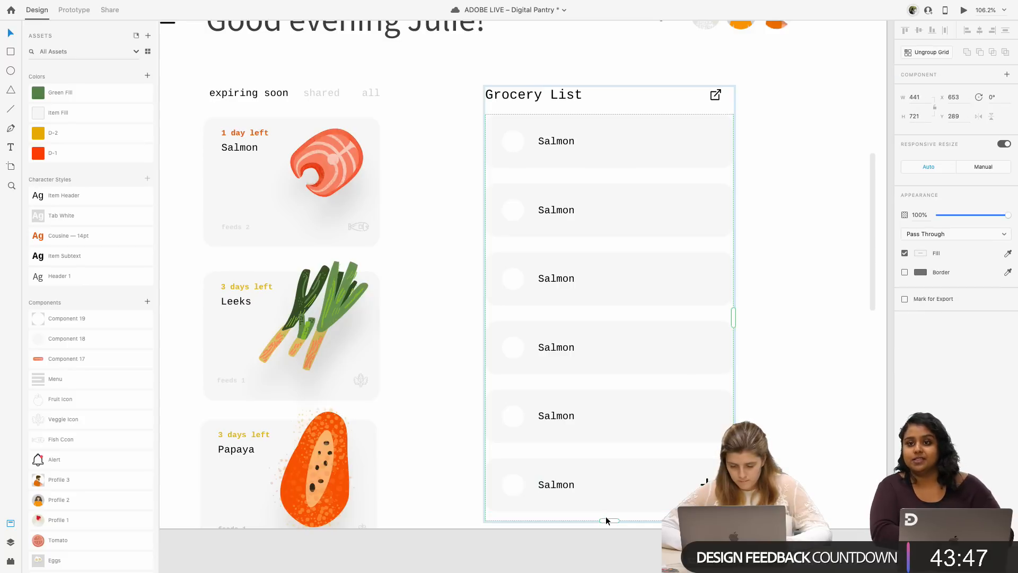
pyautogui.doubleClick(515, 484)
pyautogui.press('Delete')
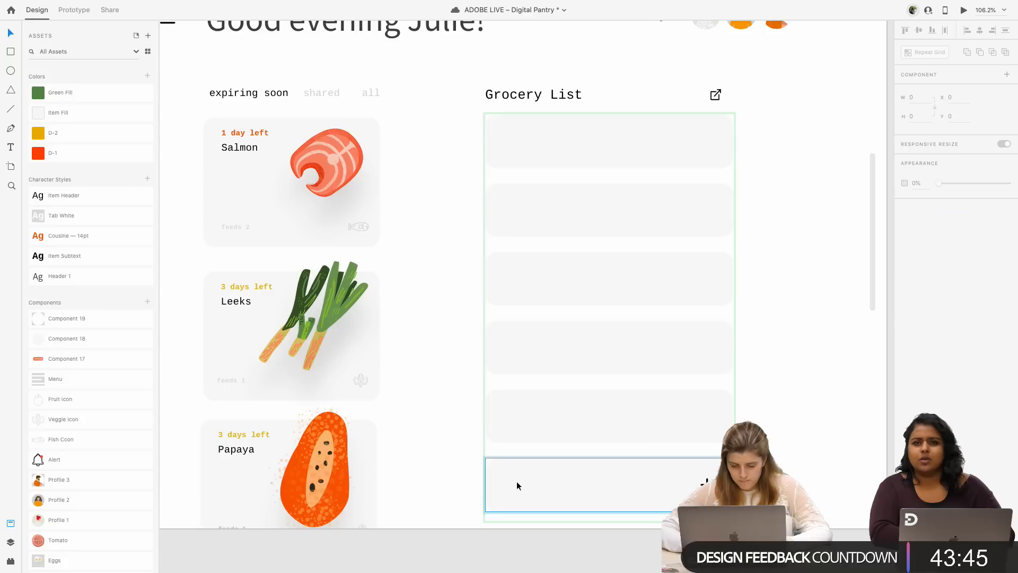
pyautogui.hotkey('ctrl', 'z')
pyautogui.press('Escape')
# - Shorten the Grocery List repeat grid to five rows and place a copy of the row background below it
pyautogui.click(661, 493)
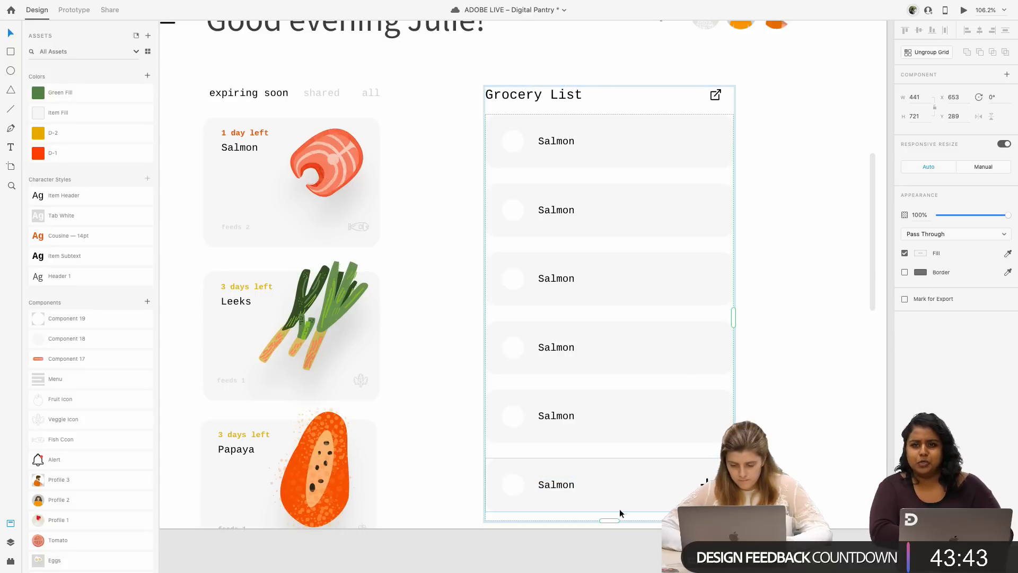
pyautogui.moveTo(610, 523); pyautogui.dragTo(610, 455)
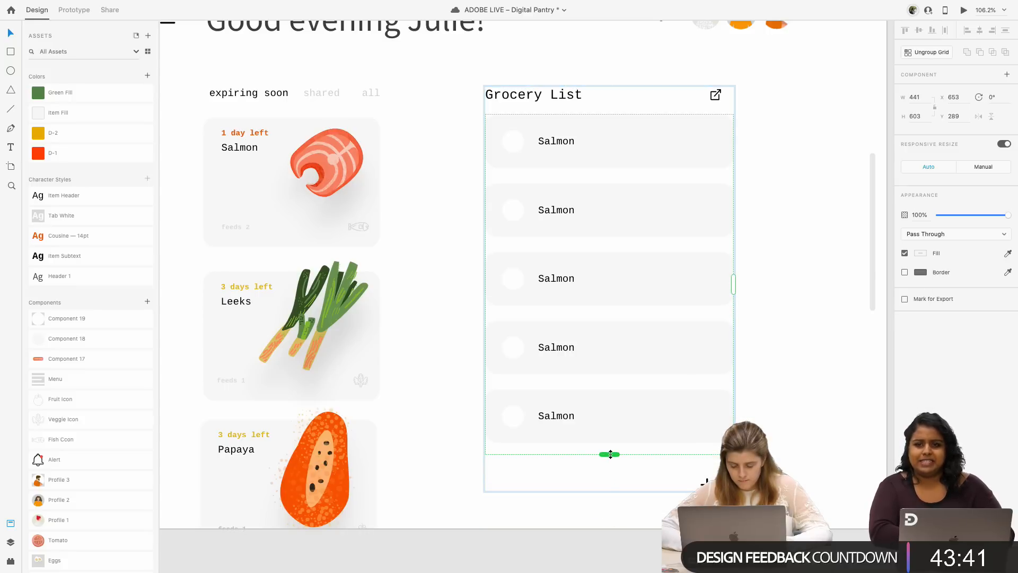
pyautogui.doubleClick(615, 429)
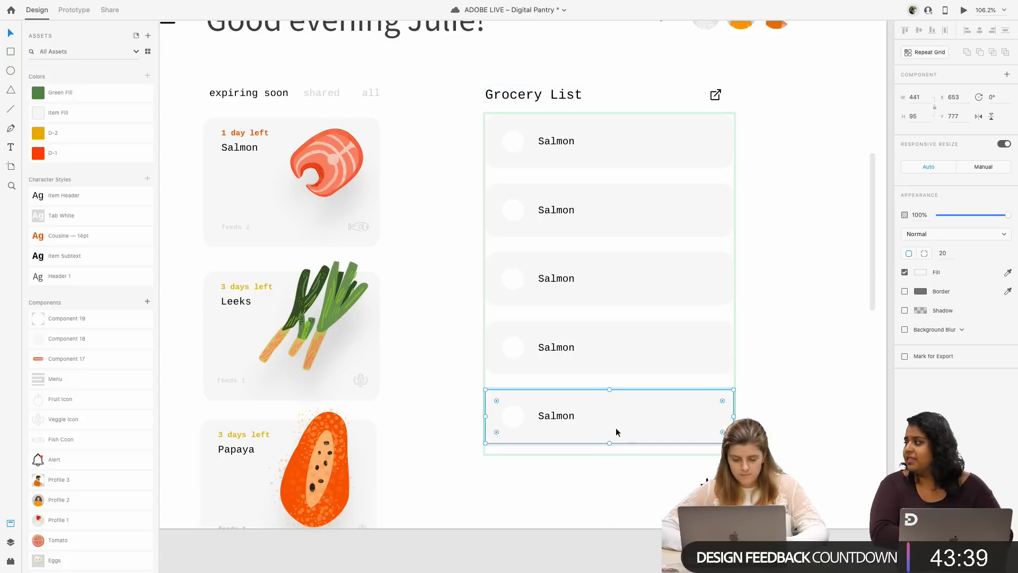
pyautogui.click(609, 479)
pyautogui.moveTo(609, 418); pyautogui.dragTo(609, 472)
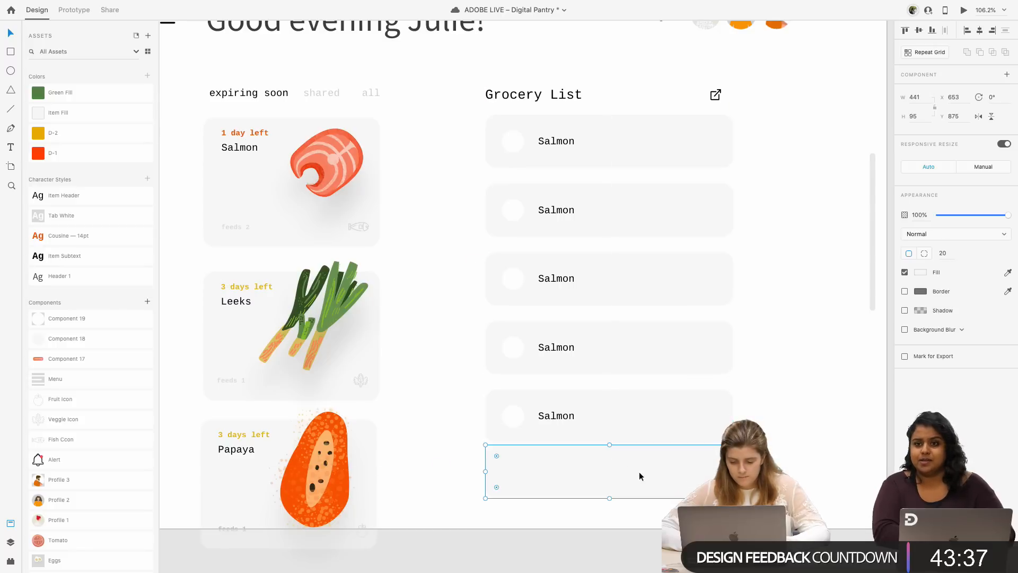
# - Align the copied row background with the list rows and place the plus icon at its left end
pyautogui.moveTo(726, 480); pyautogui.dragTo(693, 481)
pyautogui.doubleClick(705, 481)
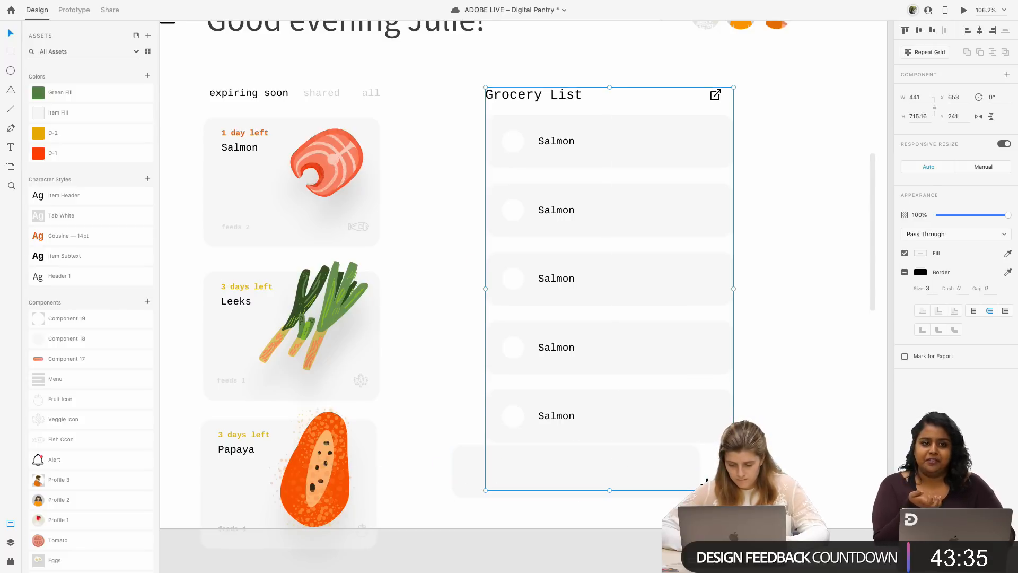
pyautogui.click(653, 477)
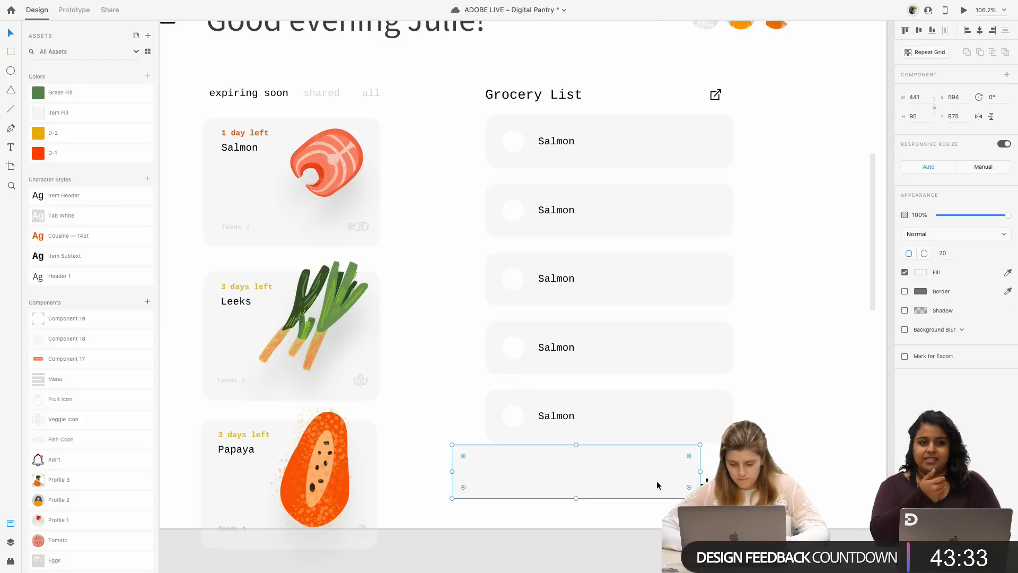
pyautogui.moveTo(657, 484); pyautogui.dragTo(510, 479)
# - Copy the fifth row's Salmon label into the new row beside the plus icon, keeping it at X 747
pyautogui.click(550, 417)
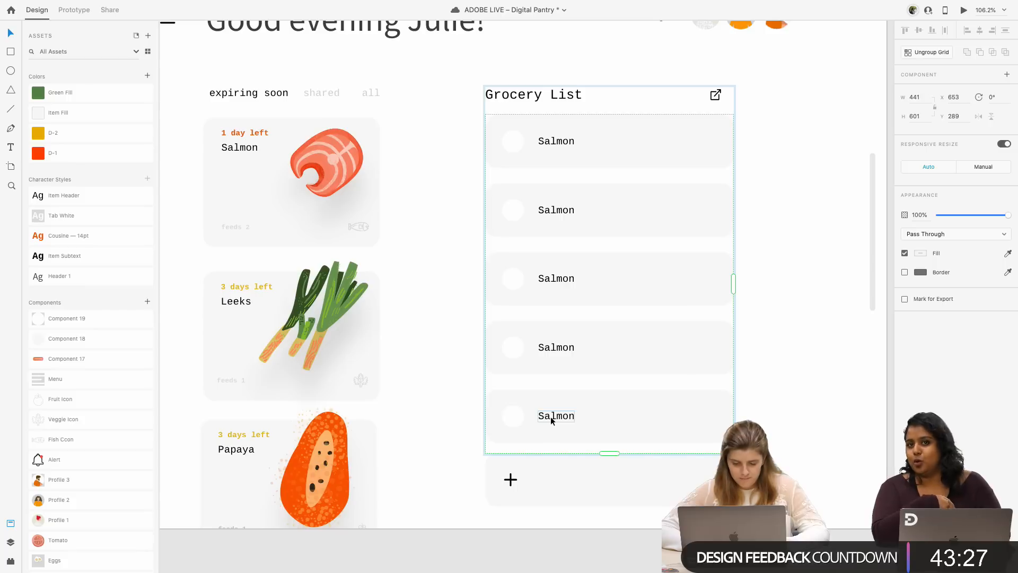
pyautogui.click(550, 416)
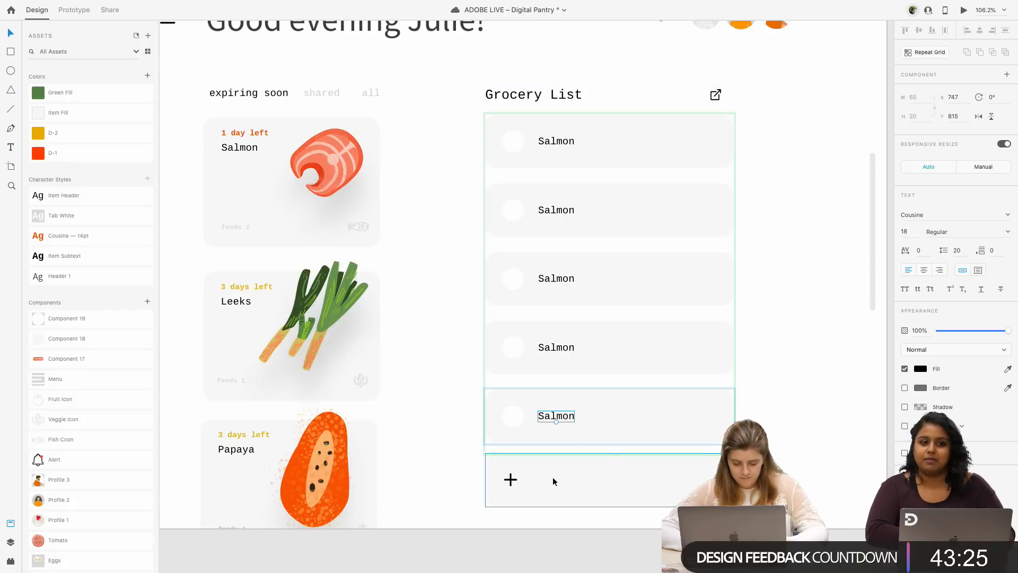
pyautogui.moveTo(557, 417); pyautogui.dragTo(560, 482)
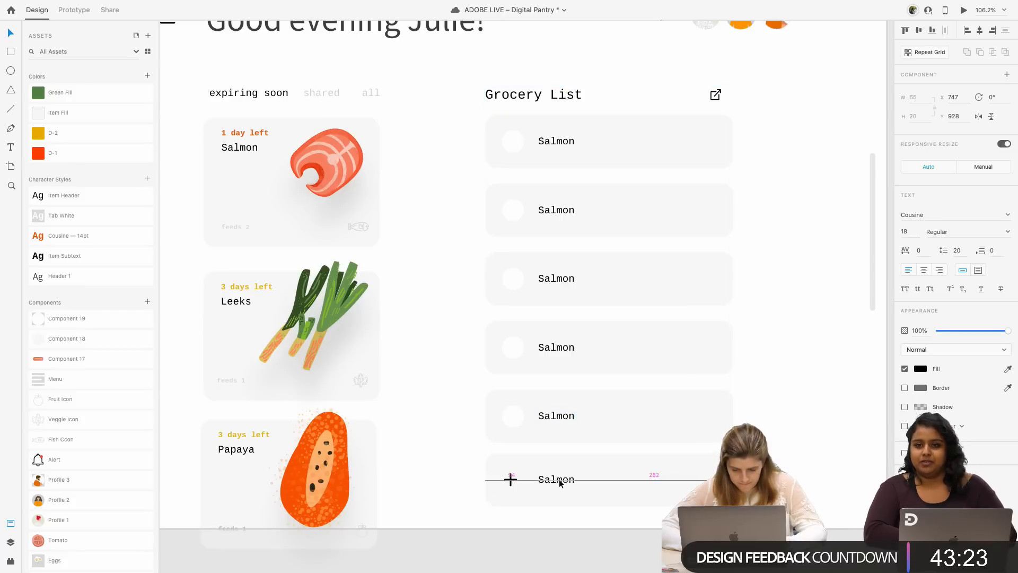
# - Change the copied label beside the plus icon to "Add to list"
pyautogui.doubleClick(559, 481)
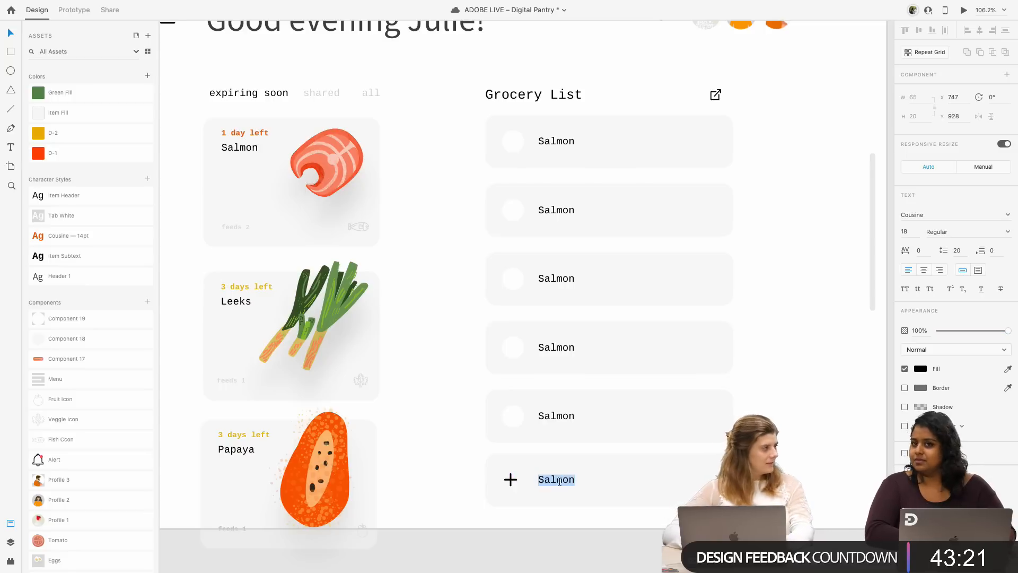
pyautogui.press('Escape')
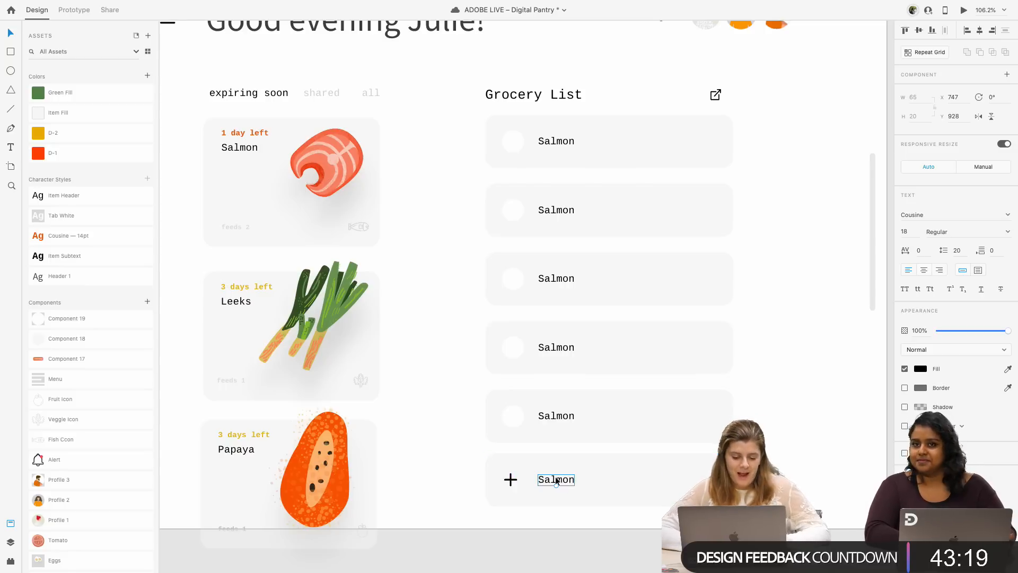
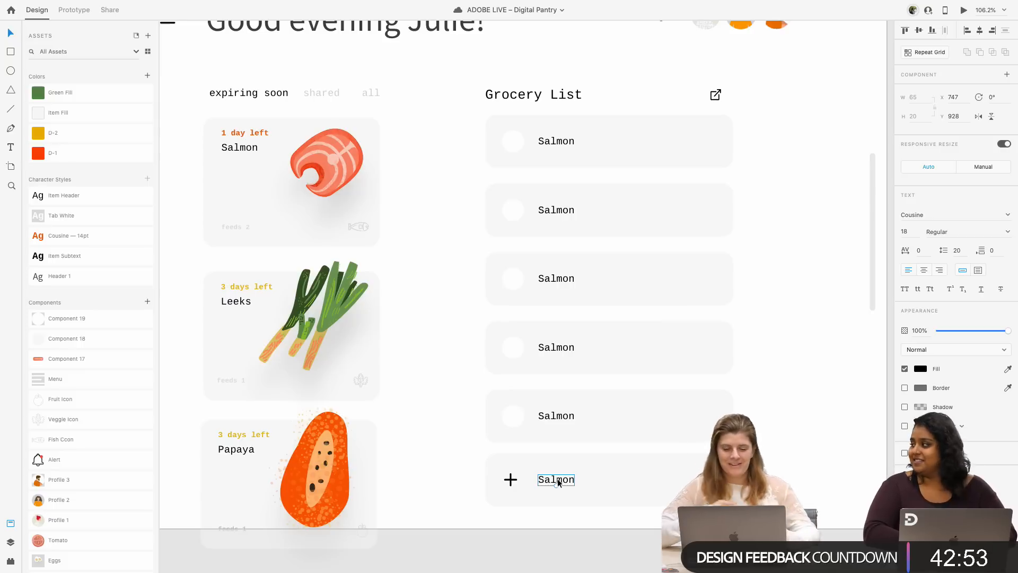
pyautogui.doubleClick(561, 483)
pyautogui.write('Add')
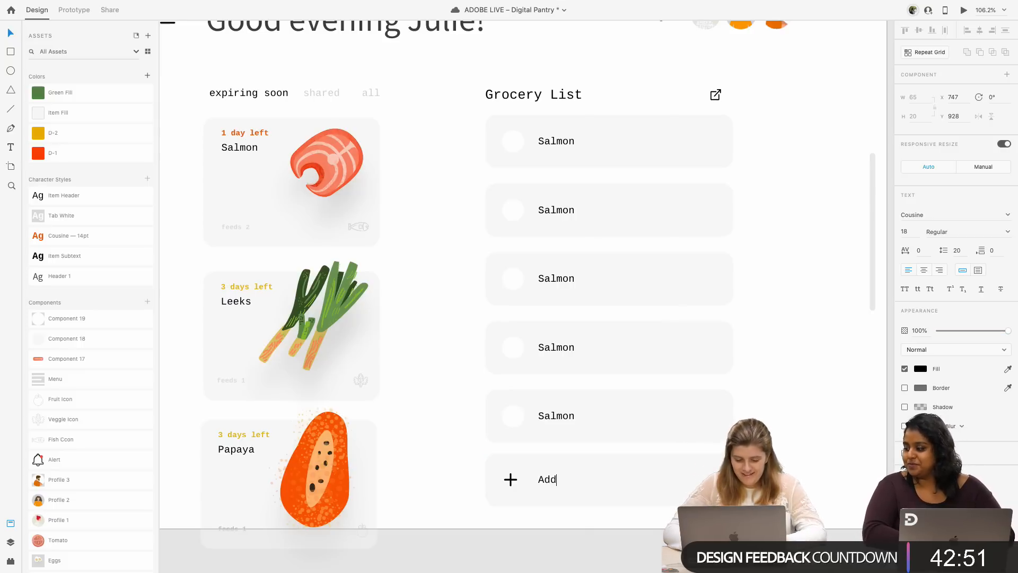
pyautogui.write(' to list')
pyautogui.press('Escape')
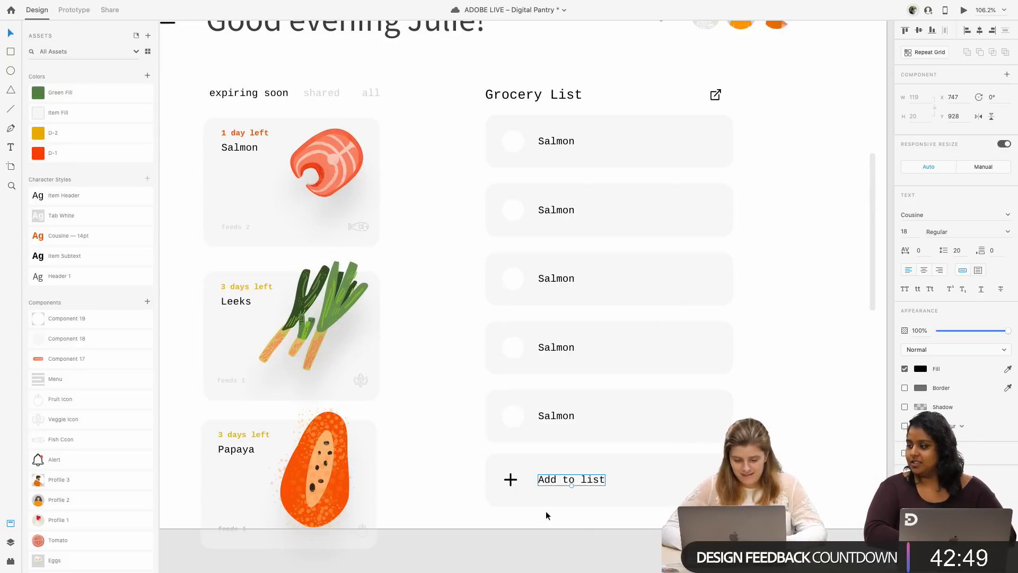
# - Move the plus icon in the Add to list row right to X 698.06, closer to its label
pyautogui.click(510, 479)
pyautogui.doubleClick(510, 481)
pyautogui.scroll(5, 511, 481)
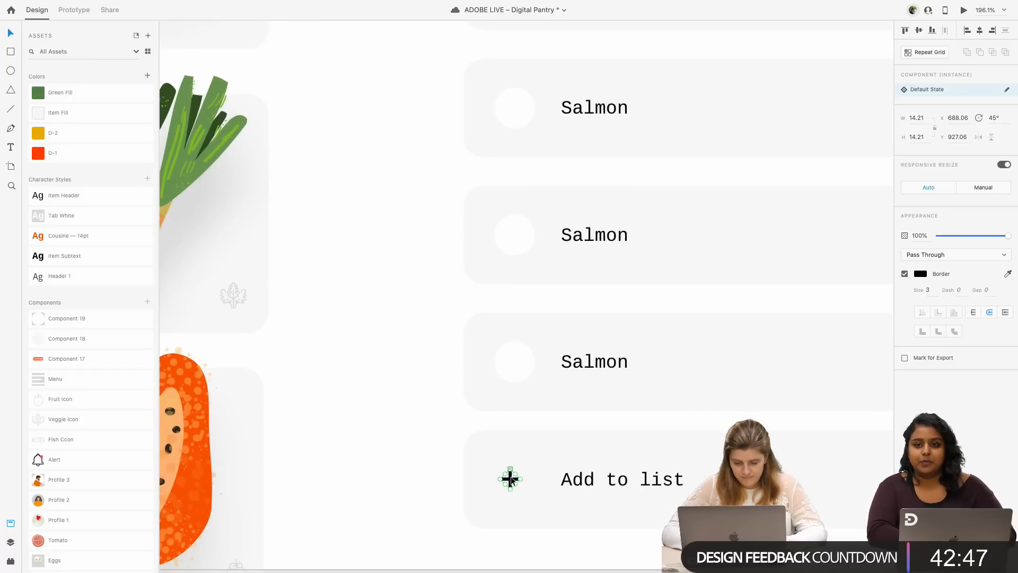
pyautogui.moveTo(511, 481); pyautogui.dragTo(521, 480)
# - Rename the second Grocery List item to "Wheat Flour"
pyautogui.scroll(-6, 521, 480)
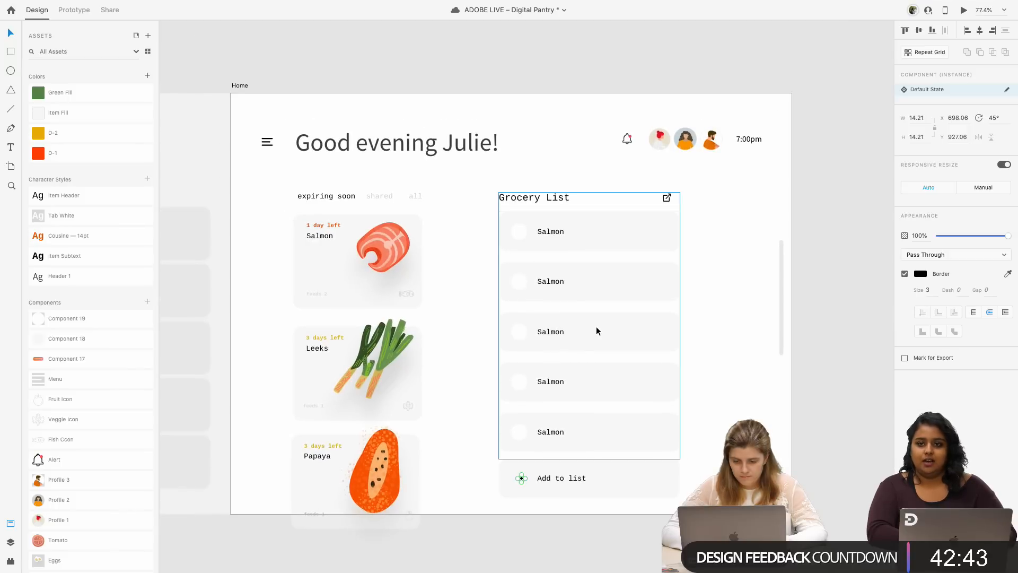
pyautogui.doubleClick(547, 280)
pyautogui.doubleClick(547, 280)
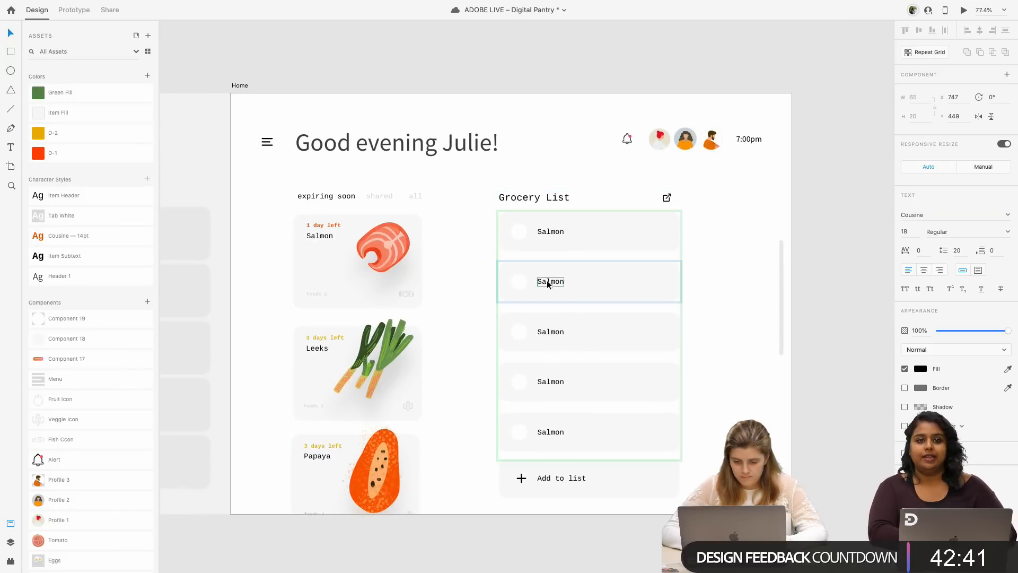
pyautogui.doubleClick(549, 282)
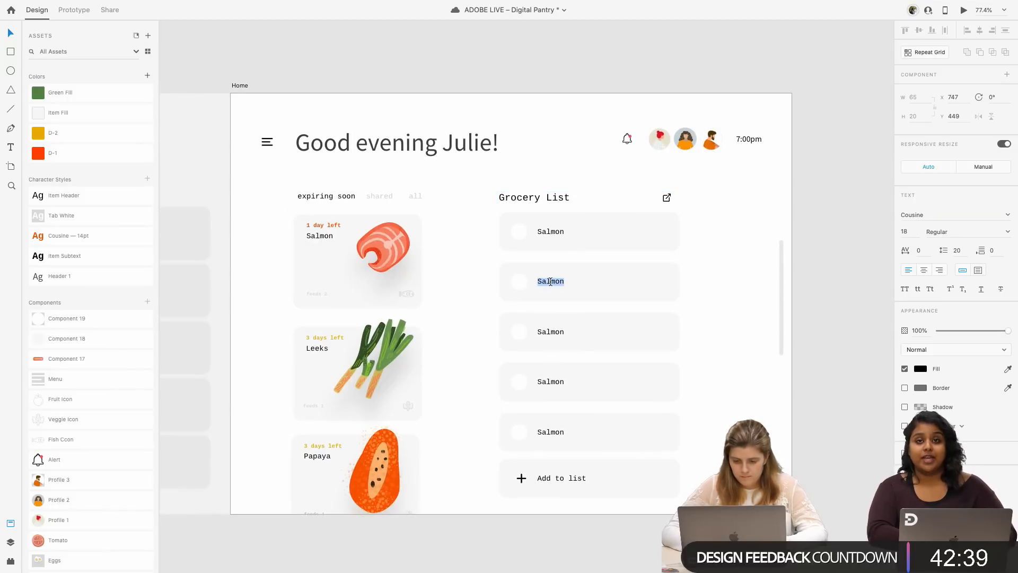
pyautogui.press('BackSpace')
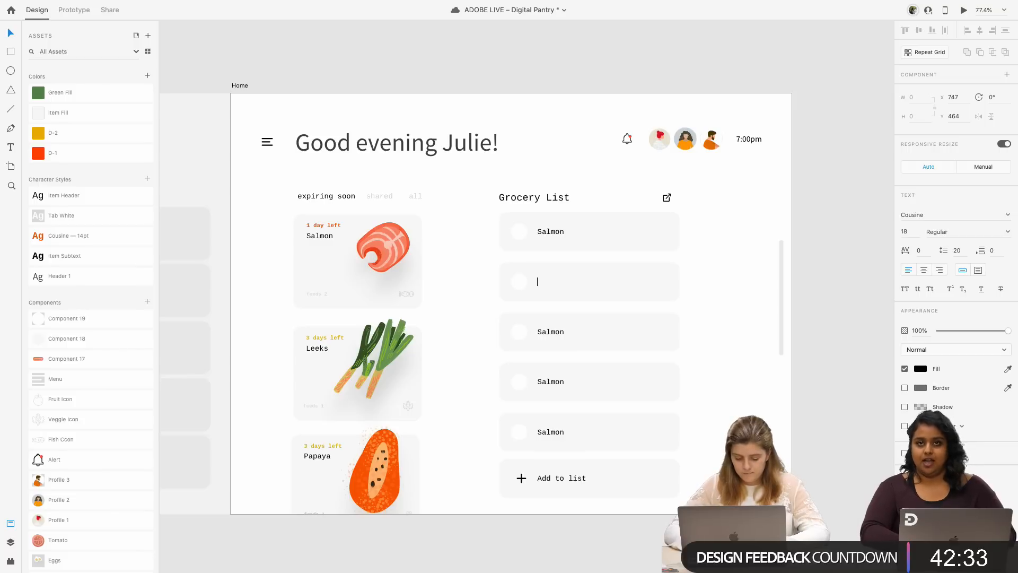
pyautogui.write('Wheat Flour')
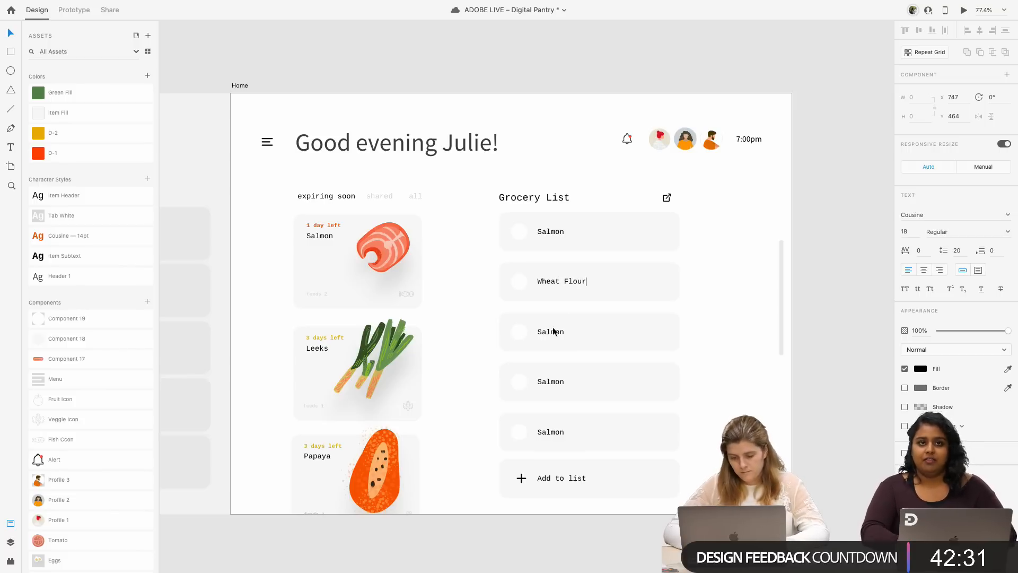
# - Change the third Grocery List item's label to "Pork Chop"
pyautogui.click(554, 332)
pyautogui.doubleClick(554, 333)
pyautogui.press('BackSpace')
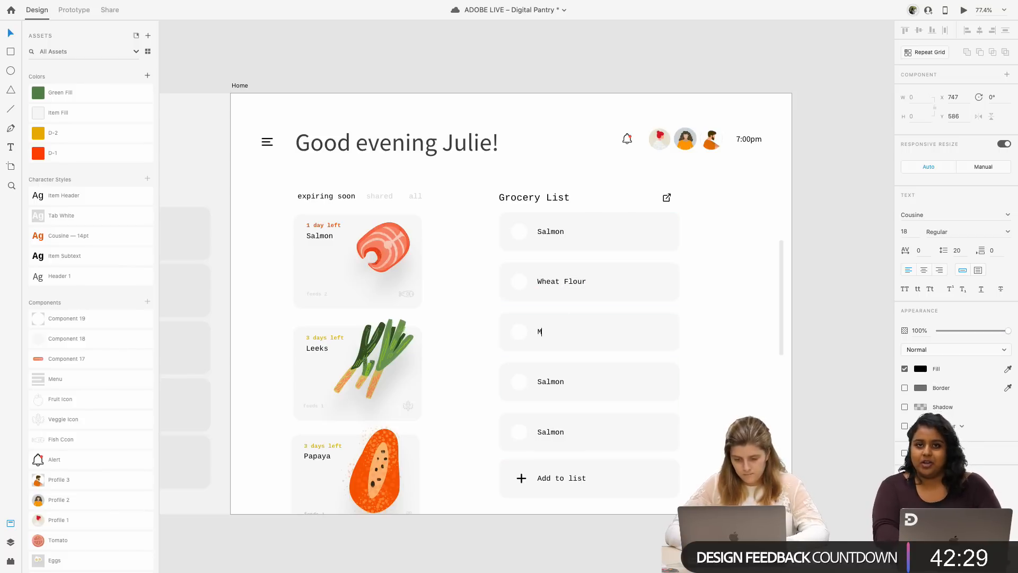
pyautogui.write('Pork')
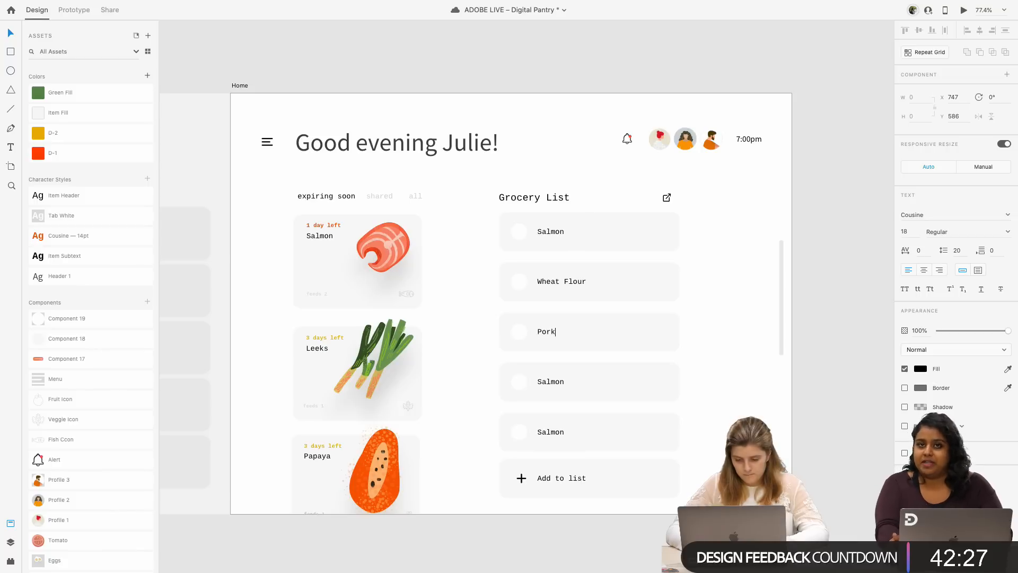
pyautogui.write(' Chop')
pyautogui.click(549, 381)
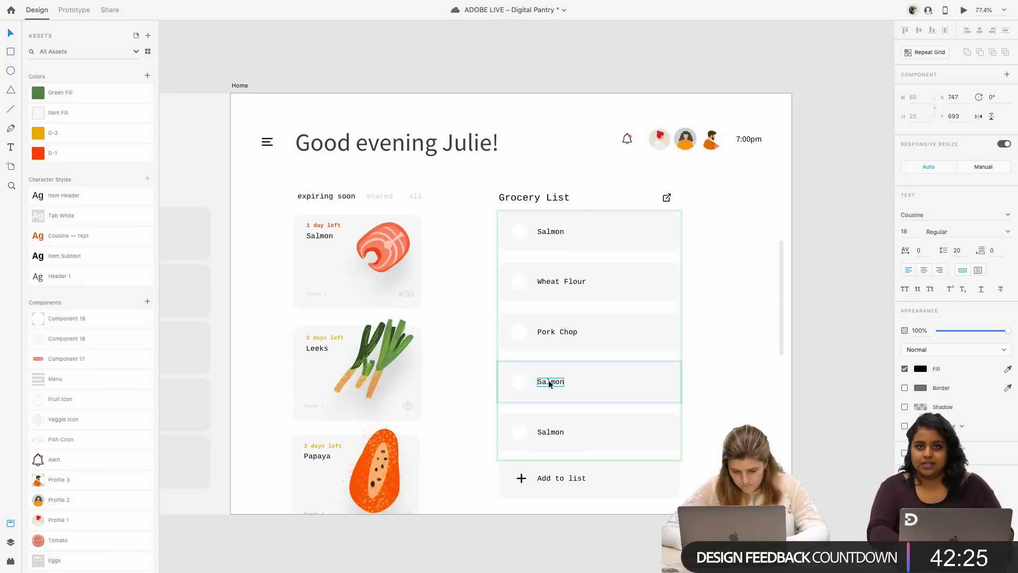
pyautogui.doubleClick(549, 381)
pyautogui.press('Escape')
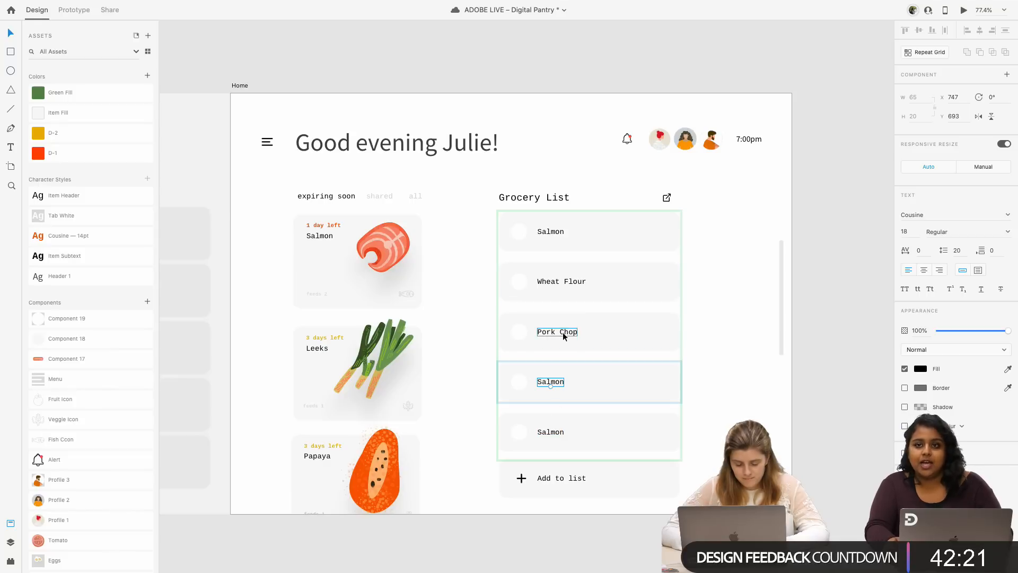
pyautogui.click(557, 434)
# - Append an ellipsis to the "Add to list" label and lower the label's opacity to 25%
pyautogui.click(511, 489)
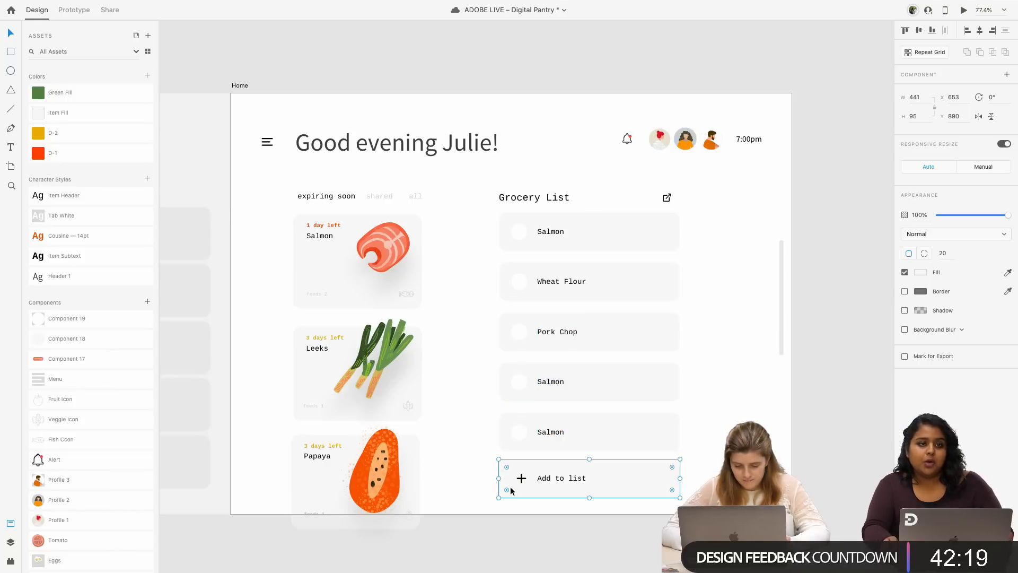
pyautogui.doubleClick(521, 481)
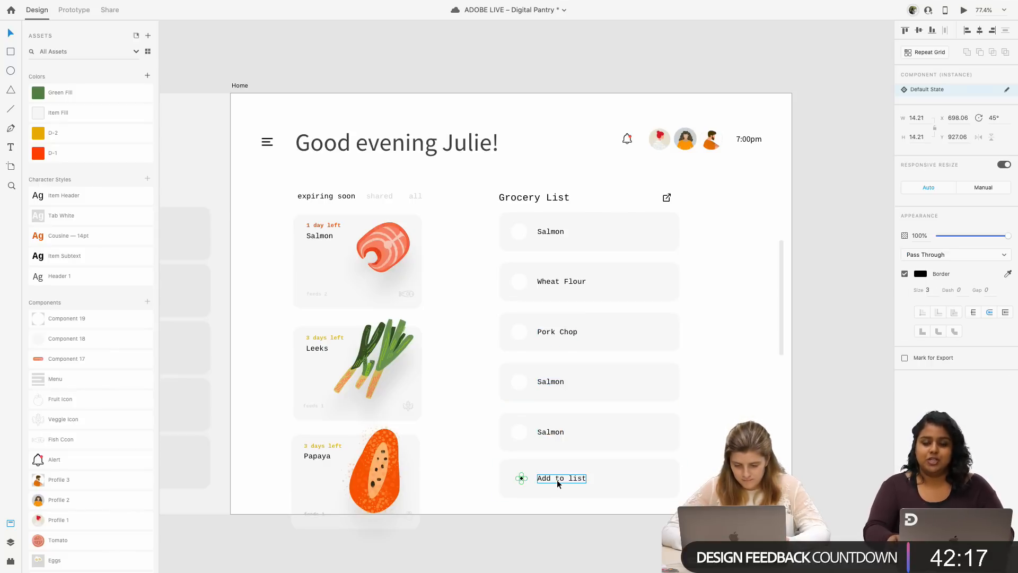
pyautogui.scroll(3, 557, 480)
pyautogui.scroll(2, 557, 480)
pyautogui.scroll(1, 557, 480)
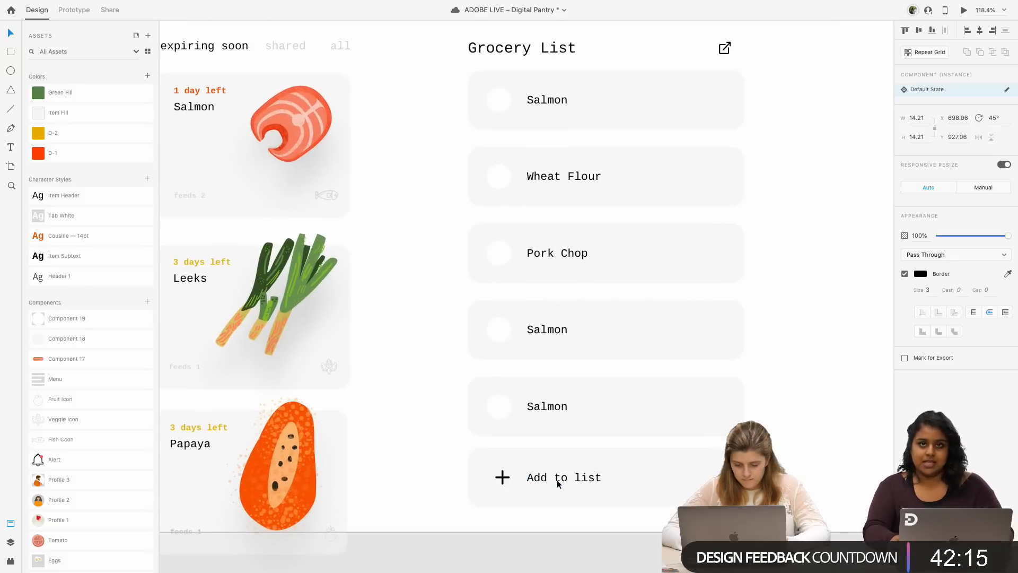
pyautogui.doubleClick(553, 476)
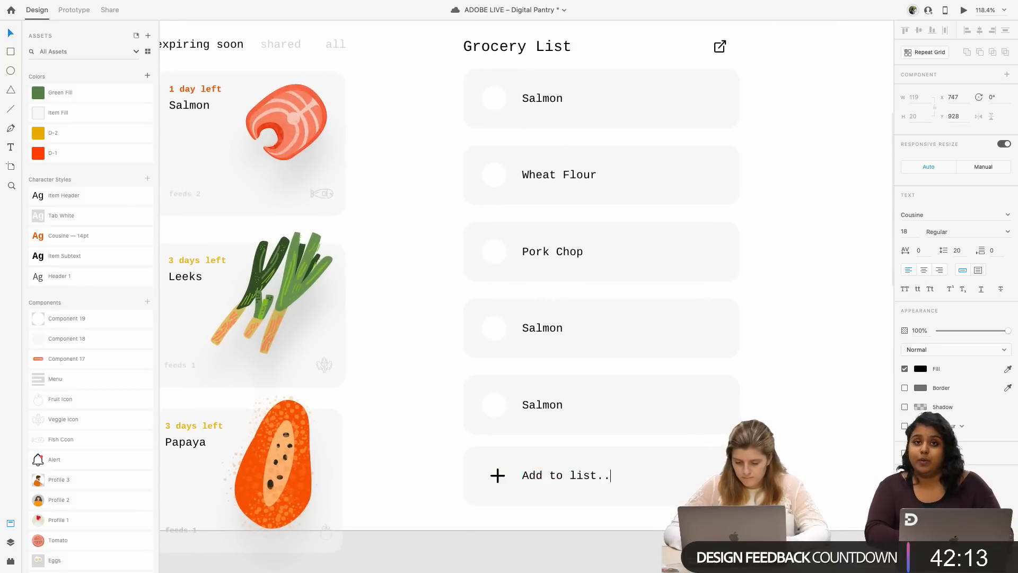
pyautogui.write('.')
pyautogui.press('Escape')
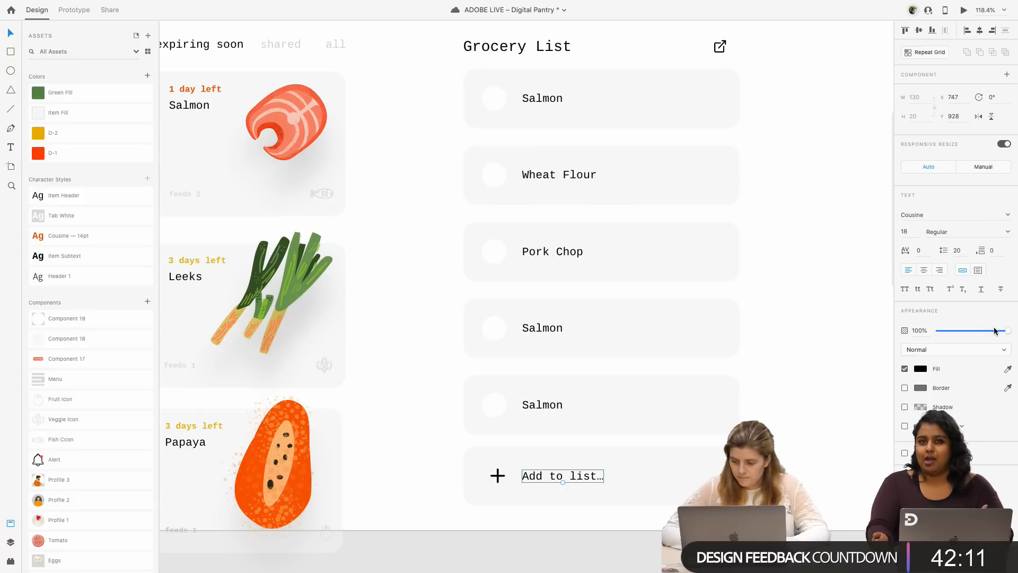
pyautogui.moveTo(1006, 331); pyautogui.dragTo(955, 333)
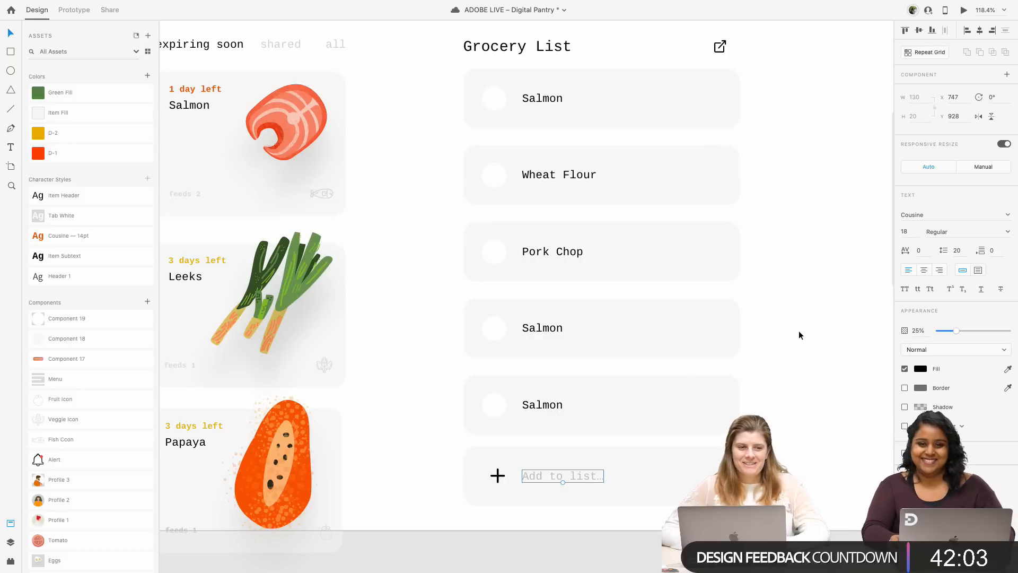
pyautogui.click(733, 440)
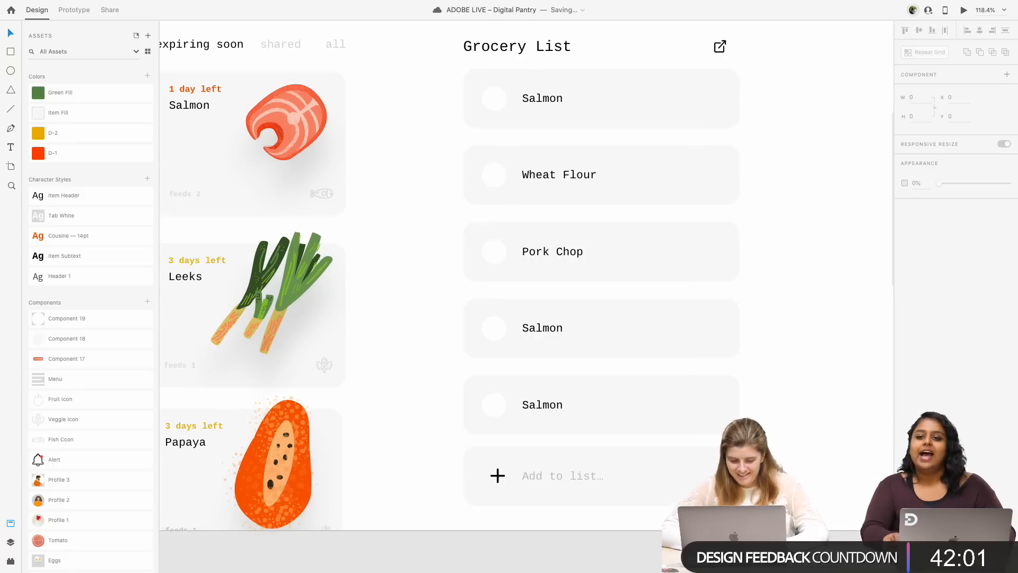
# - Change the fourth Grocery List item's label to "Garlic"
pyautogui.scroll(-5, 732, 440)
pyautogui.hscroll(1, 731, 440)
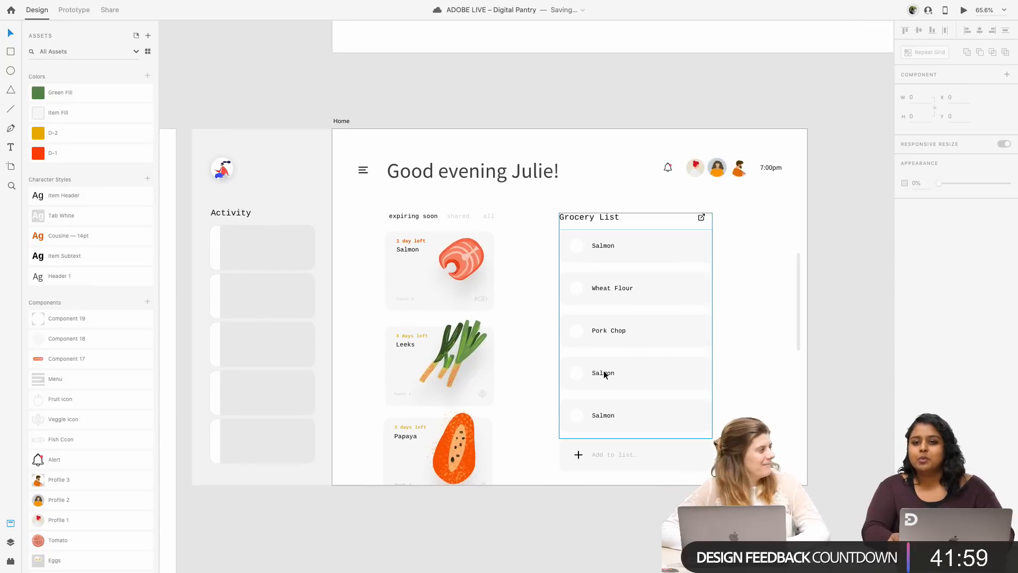
pyautogui.scroll(5, 603, 371)
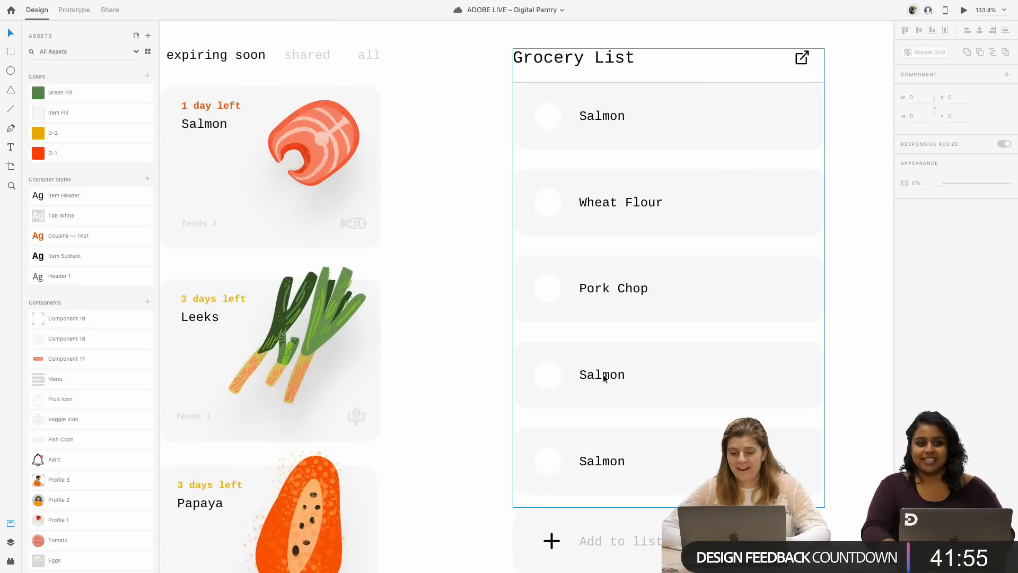
pyautogui.scroll(4, 606, 385)
pyautogui.doubleClick(606, 378)
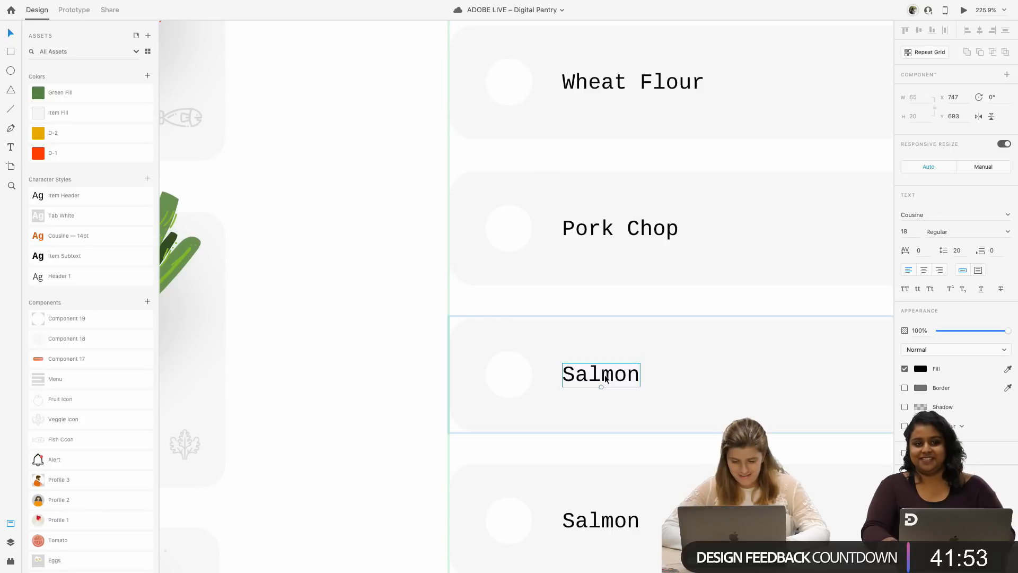
pyautogui.doubleClick(606, 378)
pyautogui.write('Garlic')
pyautogui.press('Escape')
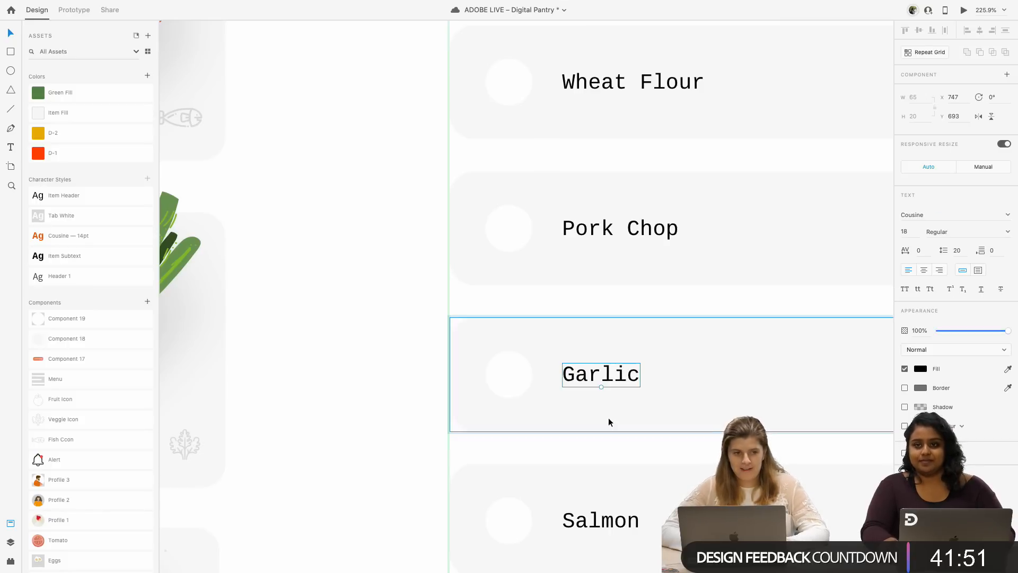
pyautogui.scroll(-4, 608, 418)
pyautogui.press('Escape')
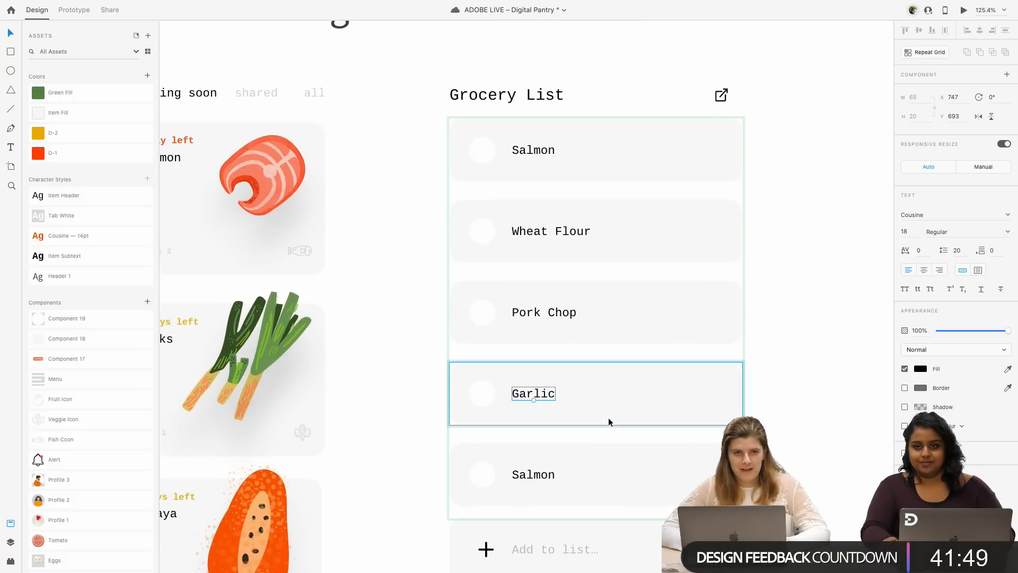
# - Replace the Salmon label in the fifth Grocery List row with "Ginger"
pyautogui.scroll(-3, 622, 419)
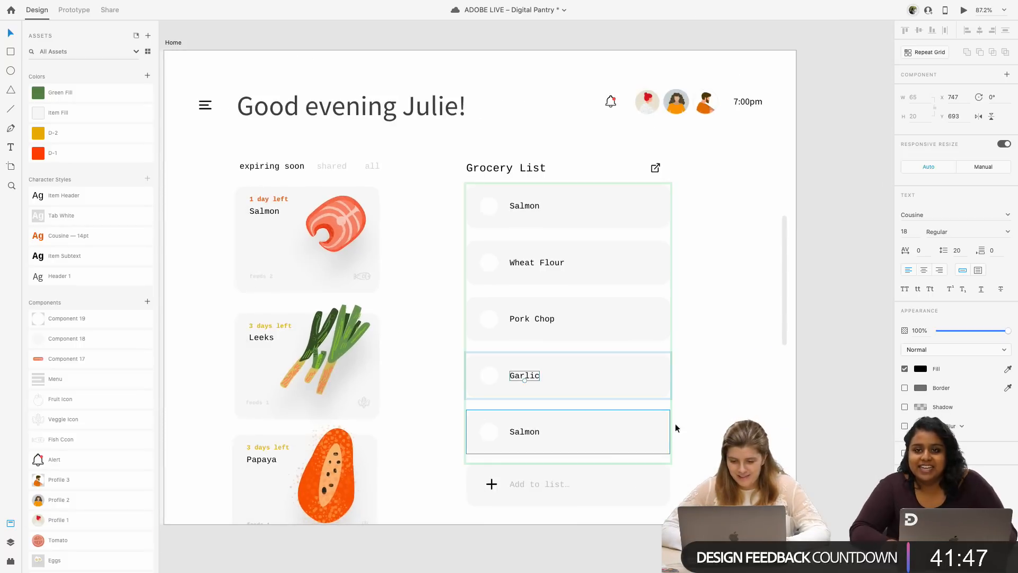
pyautogui.press('Escape')
pyautogui.click(517, 436)
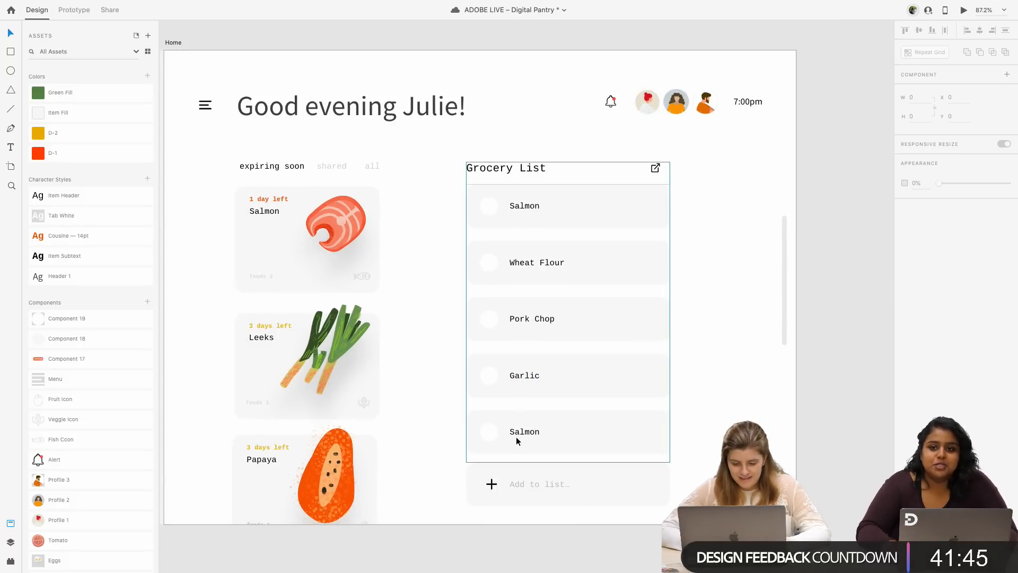
pyautogui.scroll(-2, 530, 435)
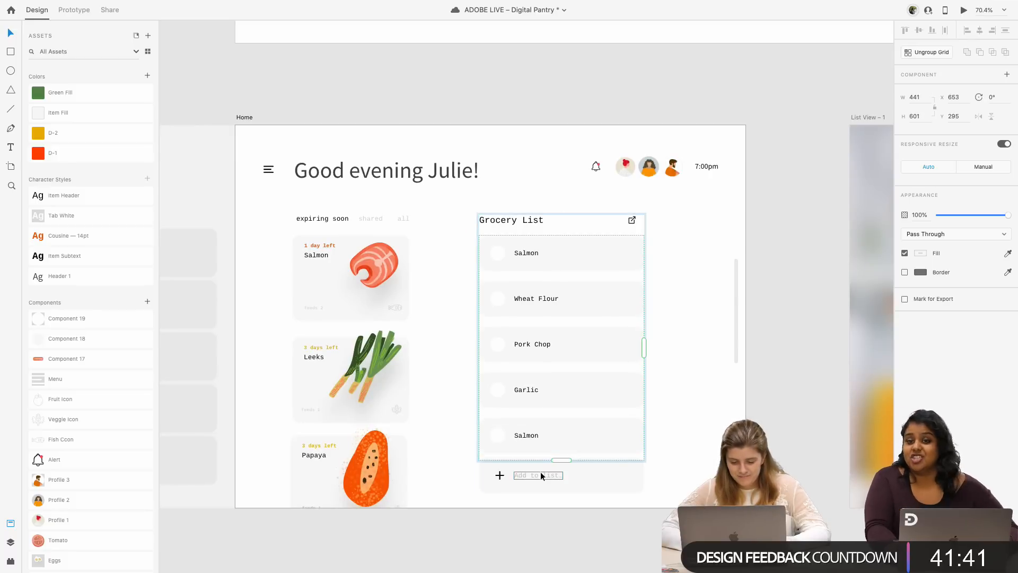
pyautogui.doubleClick(526, 433)
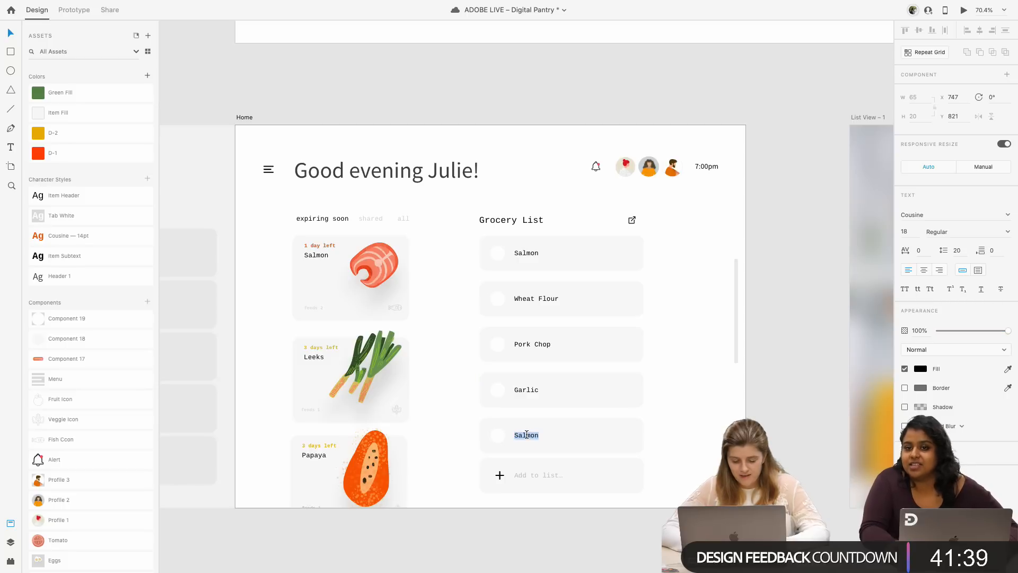
pyautogui.write('Ginger')
pyautogui.press('Escape')
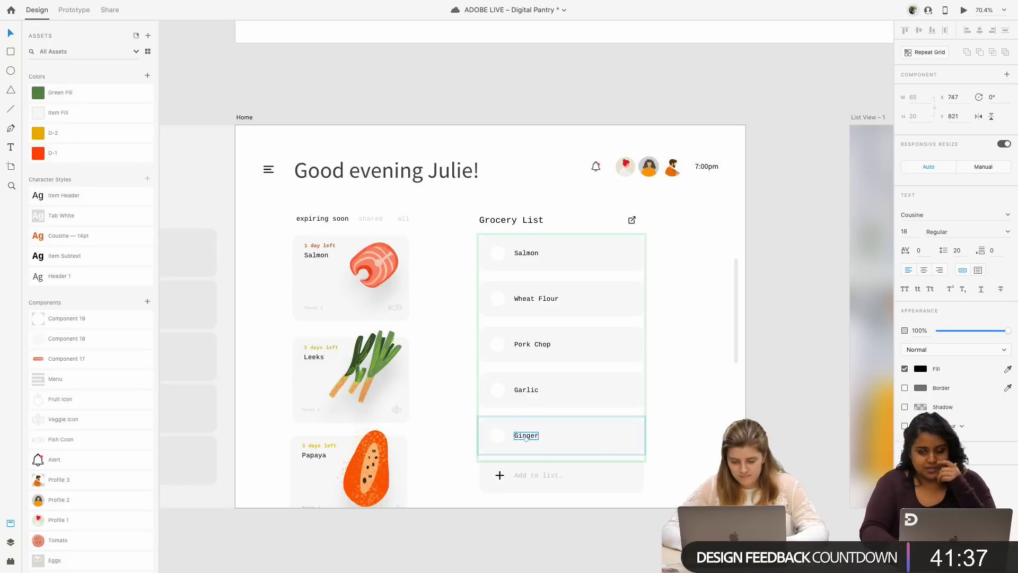
pyautogui.press('Escape')
# - Group the "Add to list…" row's background, label and plus icon, and move the group slightly down from the Ginger row
pyautogui.click(544, 471)
pyautogui.keyDown('shift'); pyautogui.click(540, 474); pyautogui.keyUp('shift')
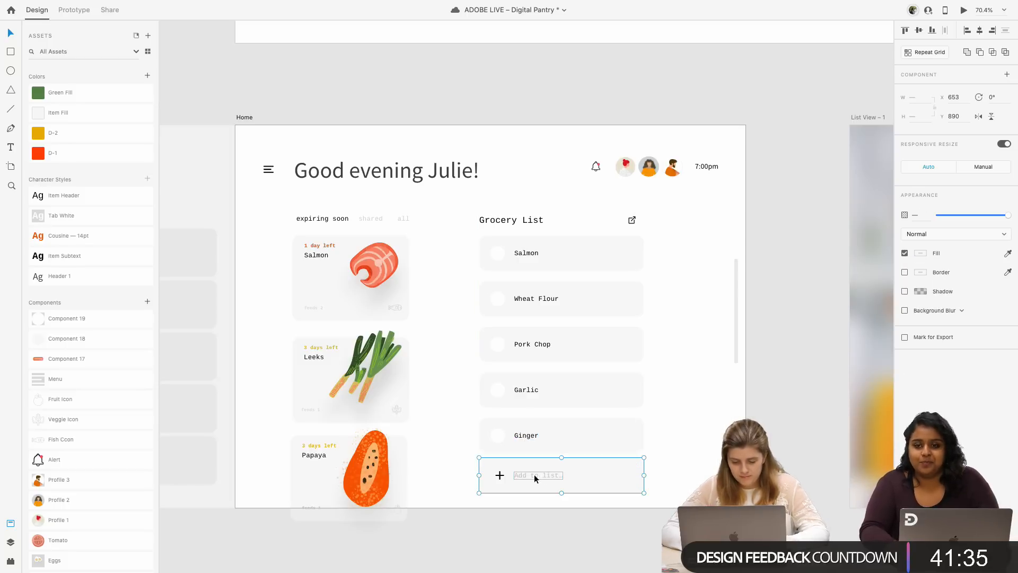
pyautogui.keyDown('shift'); pyautogui.click(499, 476); pyautogui.keyUp('shift')
pyautogui.press('super+g')
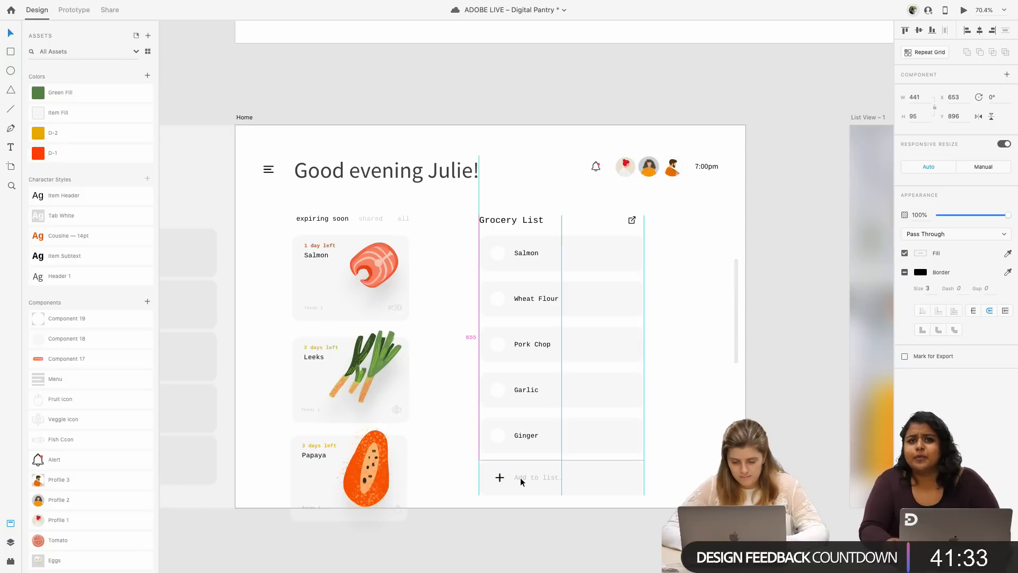
pyautogui.moveTo(520, 477); pyautogui.dragTo(576, 471)
pyautogui.click(608, 418)
pyautogui.keyDown('shift'); pyautogui.click(576, 469); pyautogui.keyUp('shift')
pyautogui.click(718, 461)
pyautogui.scroll(-3, 718, 461)
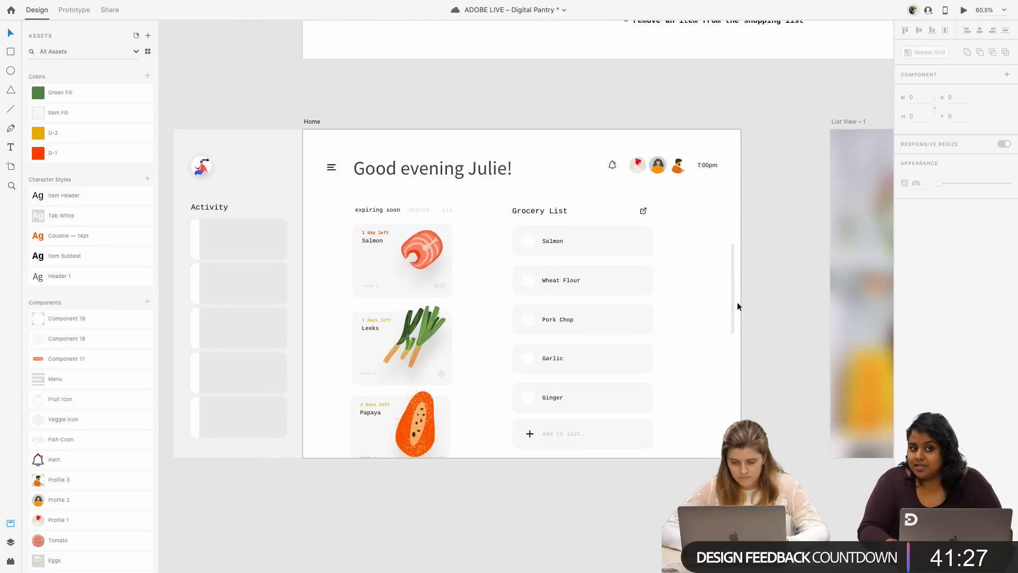
# - Move the thin grey scroll bar beside the Grocery List down to Y 409, keeping it at X 1341
pyautogui.moveTo(733, 298); pyautogui.dragTo(731, 334)
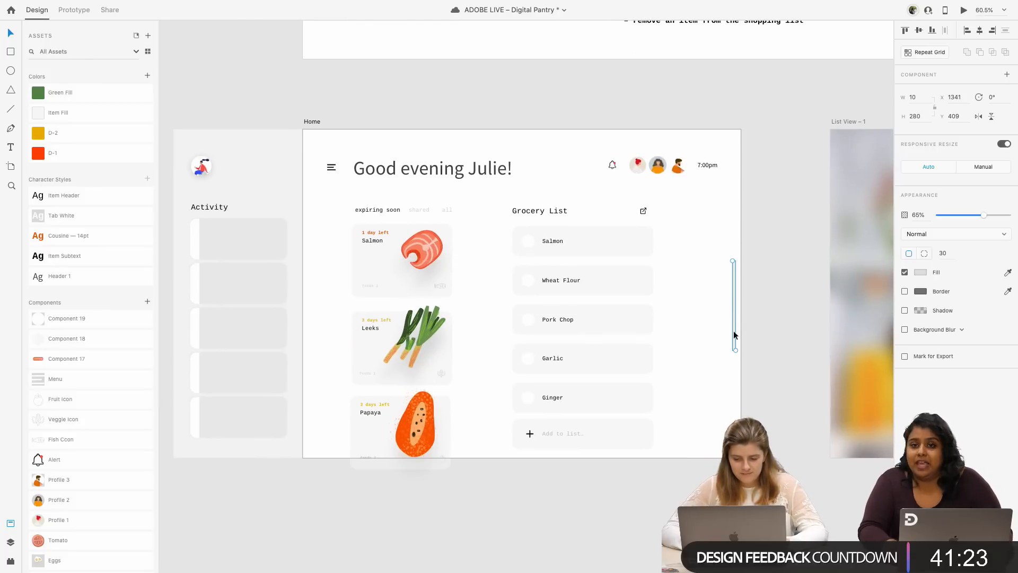
pyautogui.click(730, 339)
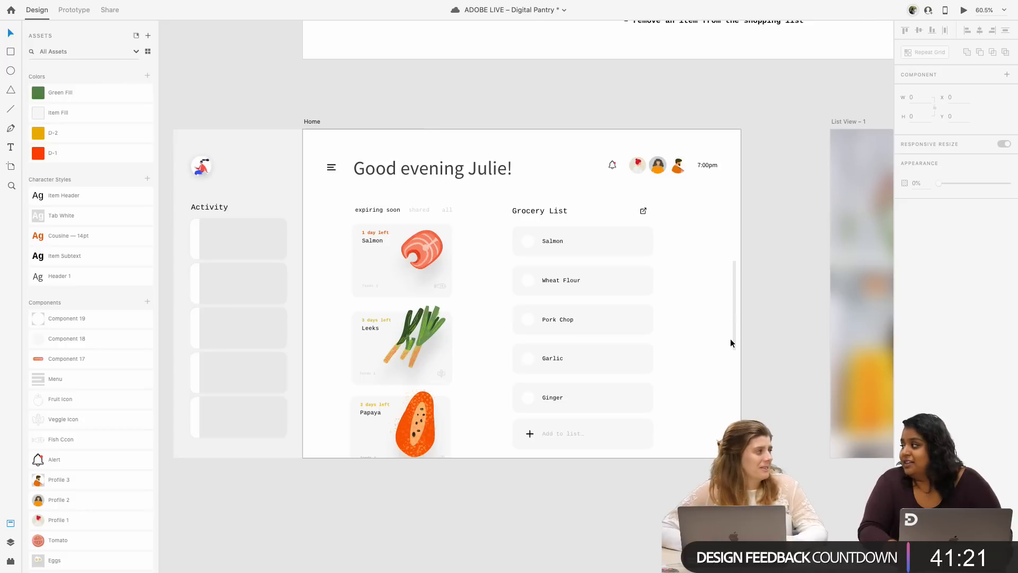
pyautogui.click(734, 307)
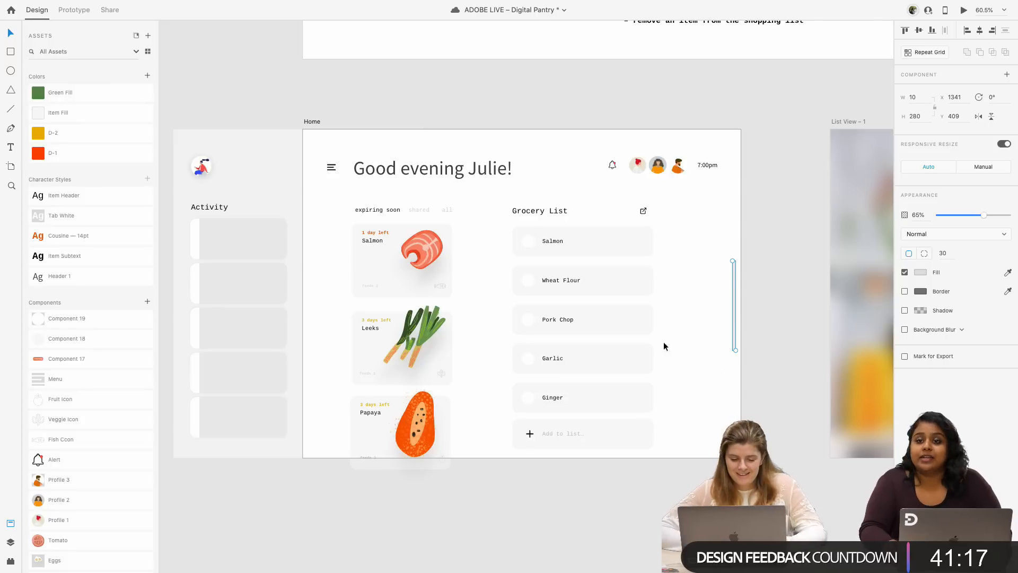
pyautogui.click(527, 495)
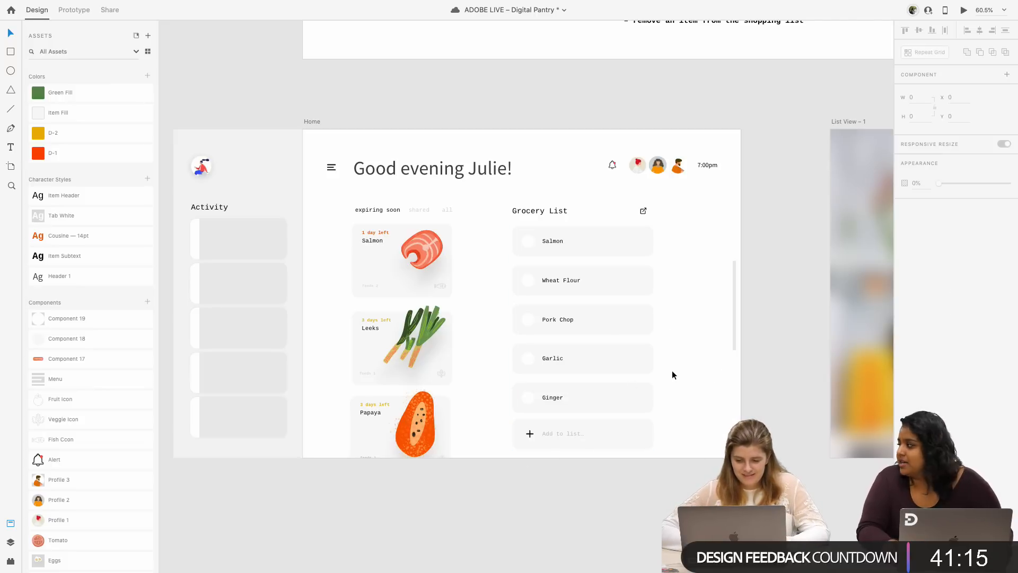
pyautogui.scroll(-3, 634, 372)
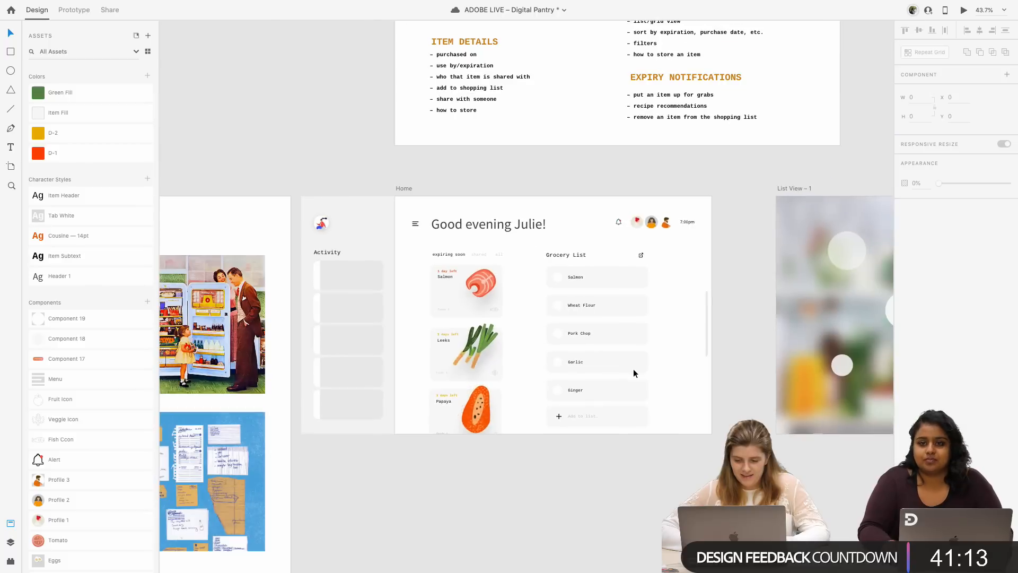
pyautogui.hscroll(3, 633, 372)
pyautogui.scroll(2, 606, 351)
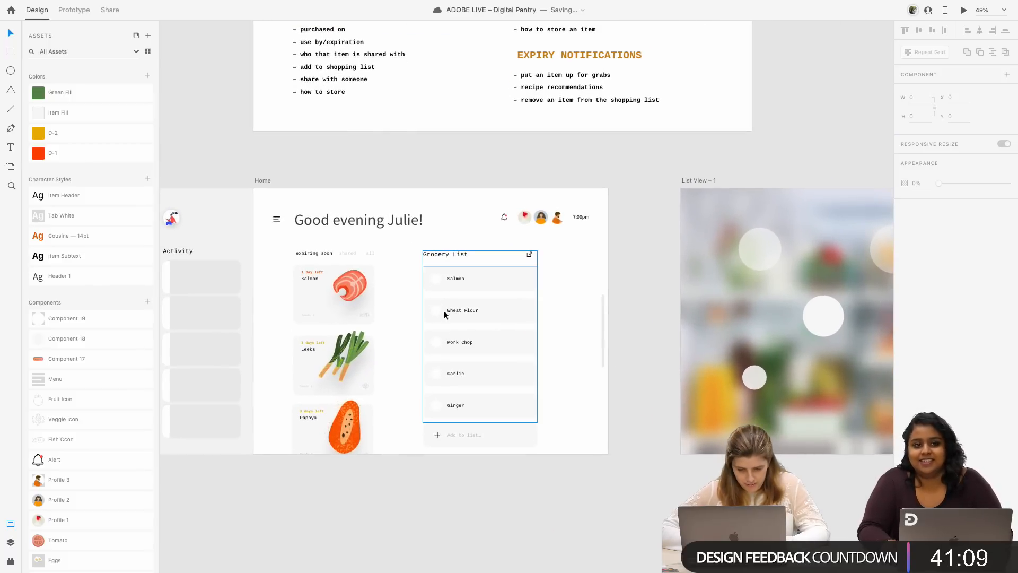
# - Preview the Home screen and toggle the Salmon and Wheat Flour checkboxes on and off to test them
pyautogui.click(440, 276)
pyautogui.click(963, 10)
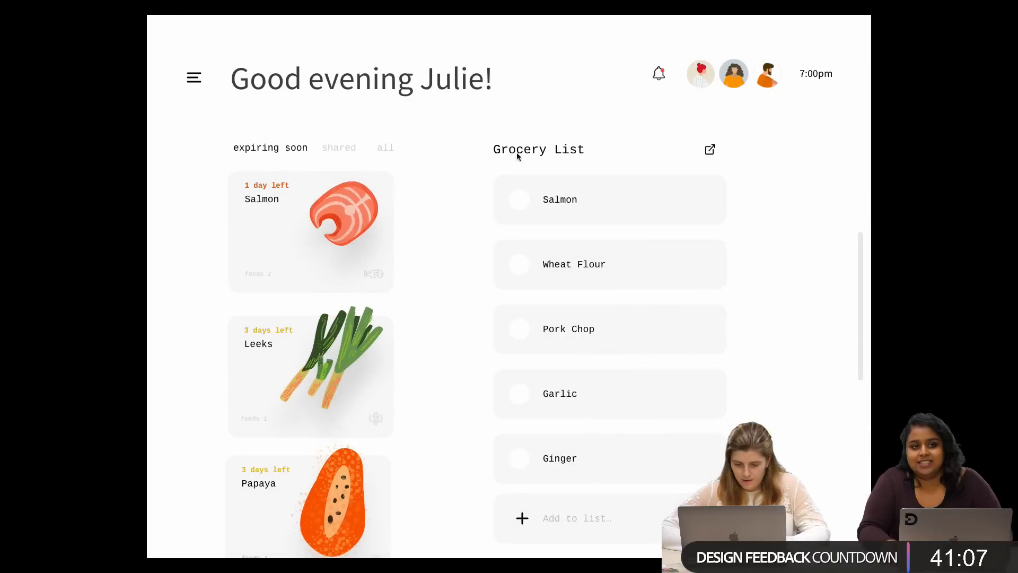
pyautogui.click(518, 200)
pyautogui.click(522, 267)
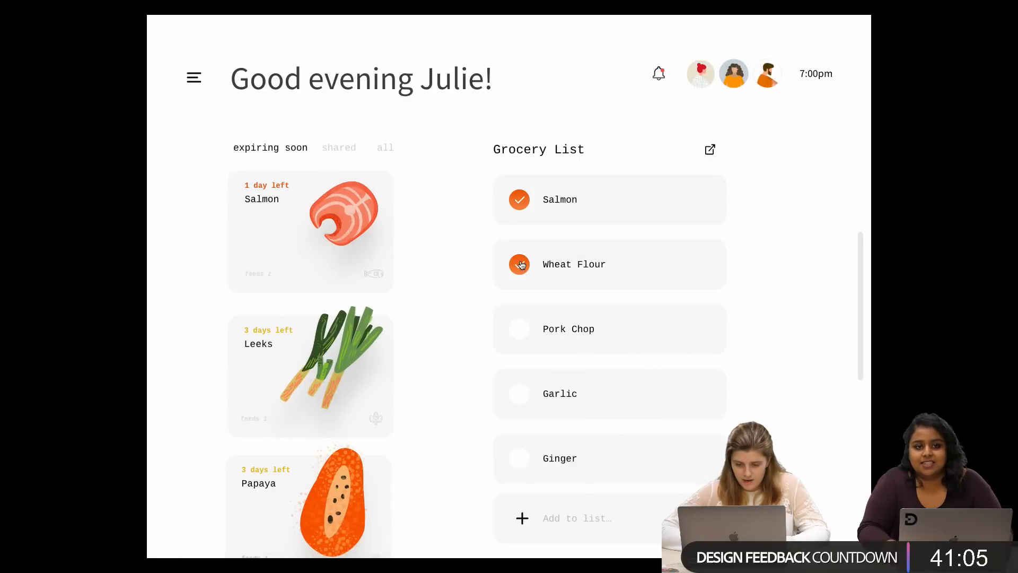
pyautogui.click(522, 268)
pyautogui.click(520, 199)
pyautogui.moveTo(249, 4)
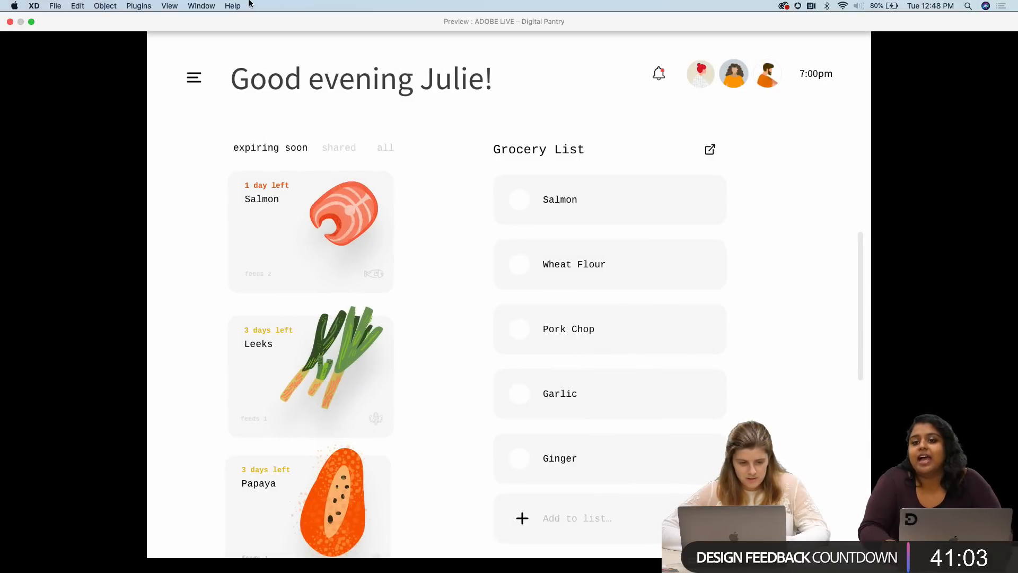
pyautogui.click(10, 23)
# - Draw a rectangle about 130 by 148 over the Home screen's menu icon and give it a corner radius of 30
pyautogui.scroll(5, 431, 366)
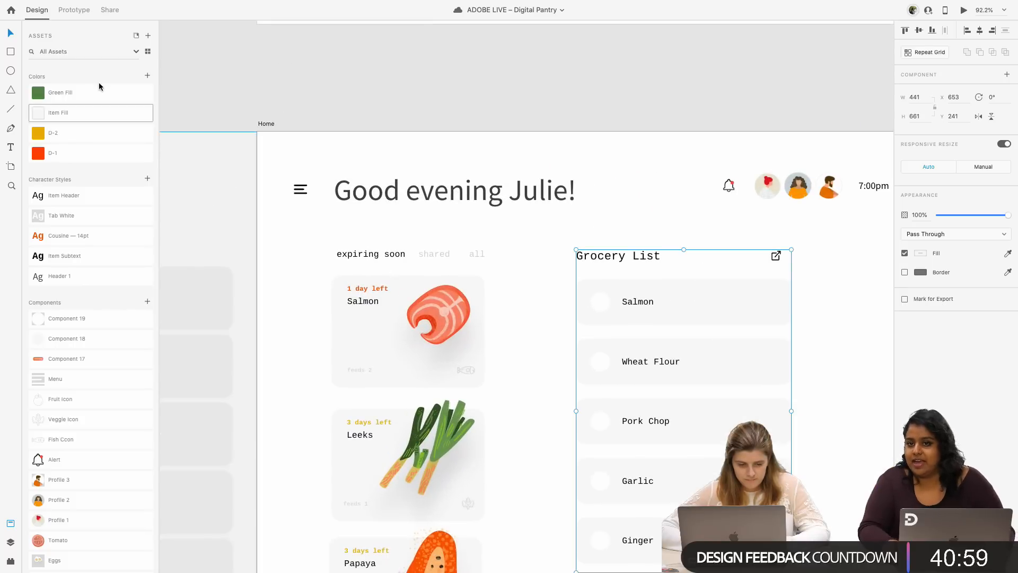
pyautogui.click(10, 51)
pyautogui.moveTo(265, 159); pyautogui.dragTo(329, 231)
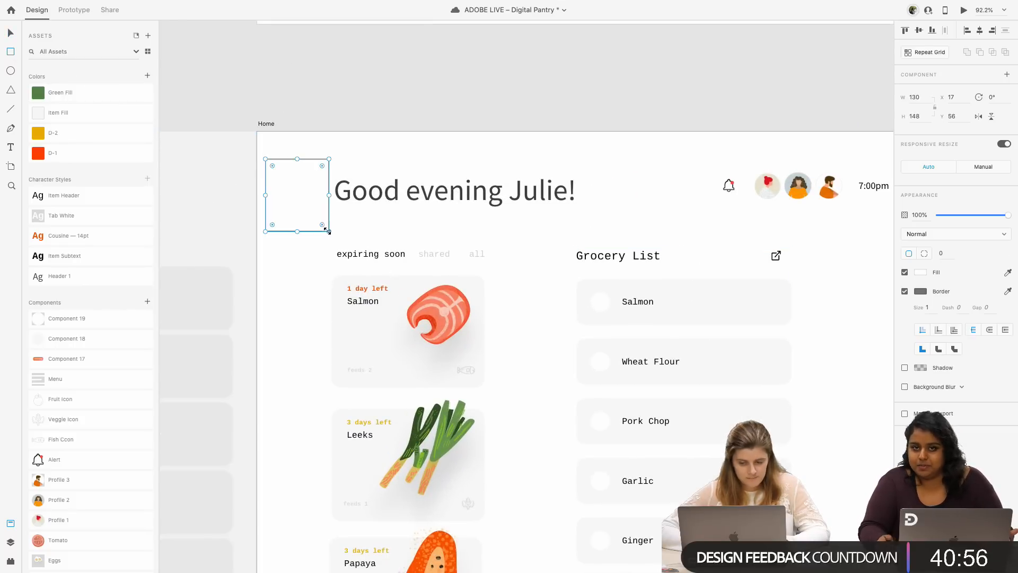
pyautogui.click(946, 254)
pyautogui.write('30')
pyautogui.press('Return')
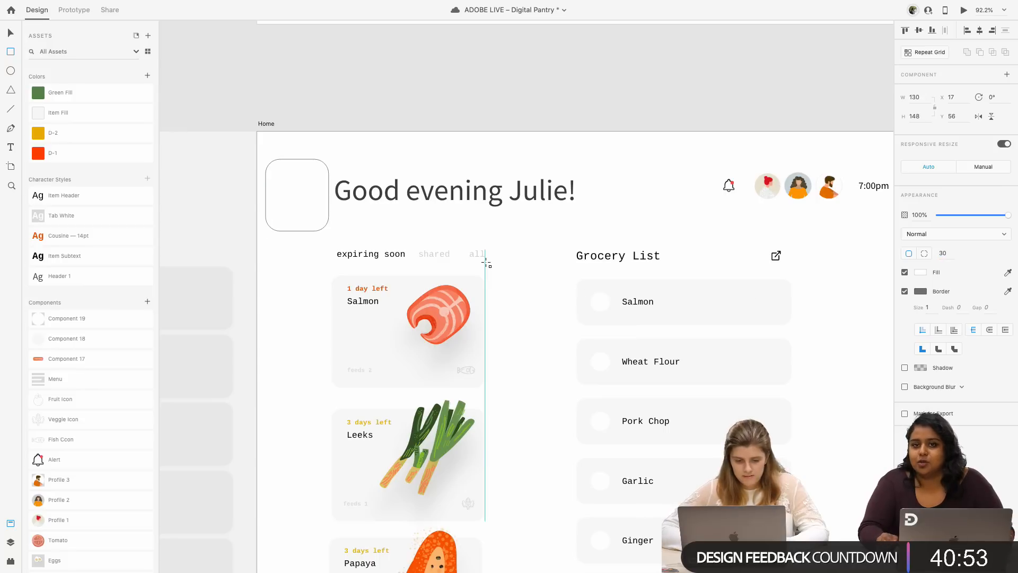
# - Move the rounded rectangle below the menu icon to about X 12, Y 167 and remove its border
pyautogui.click(10, 33)
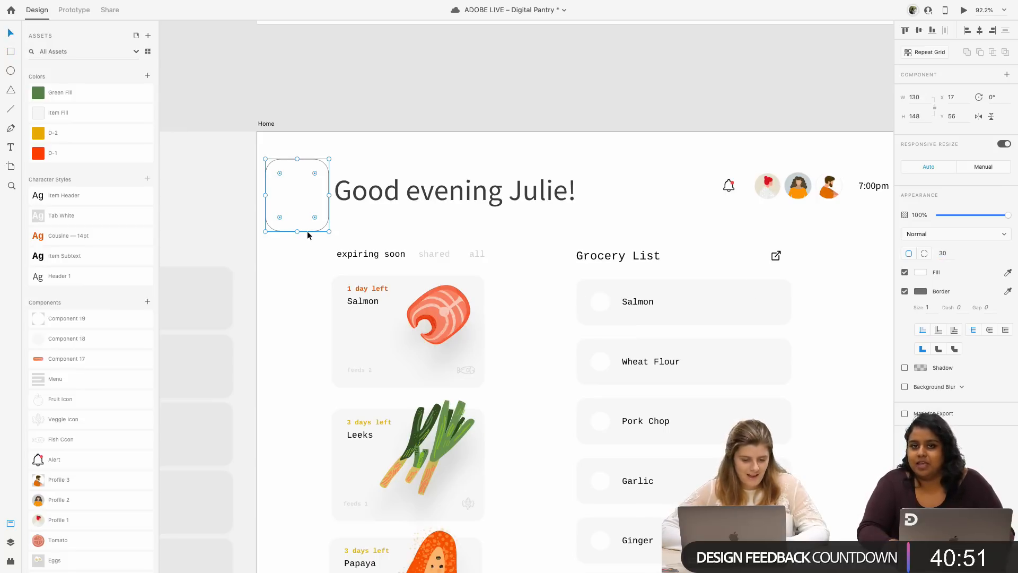
pyautogui.moveTo(307, 235); pyautogui.dragTo(306, 288)
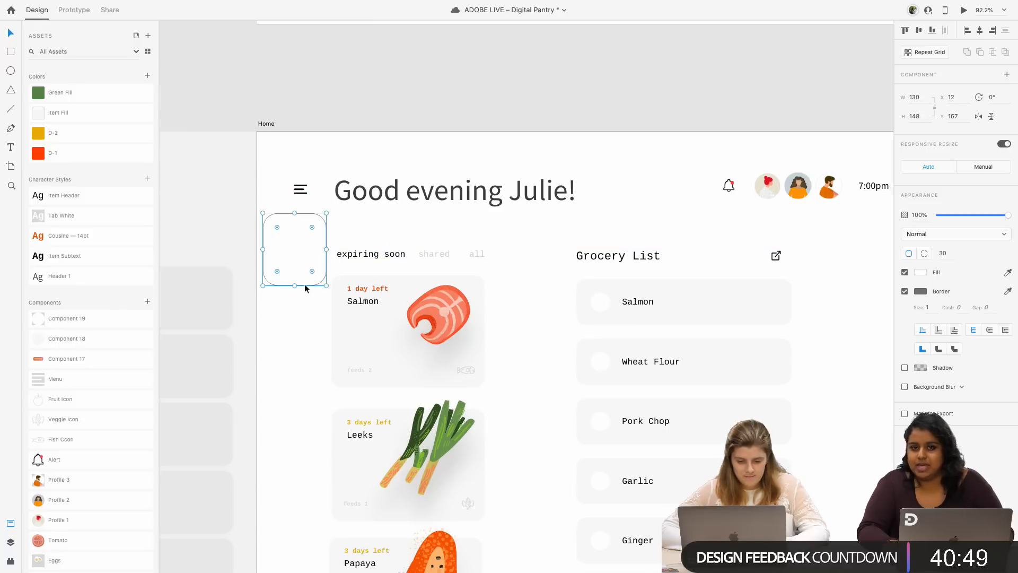
pyautogui.click(904, 291)
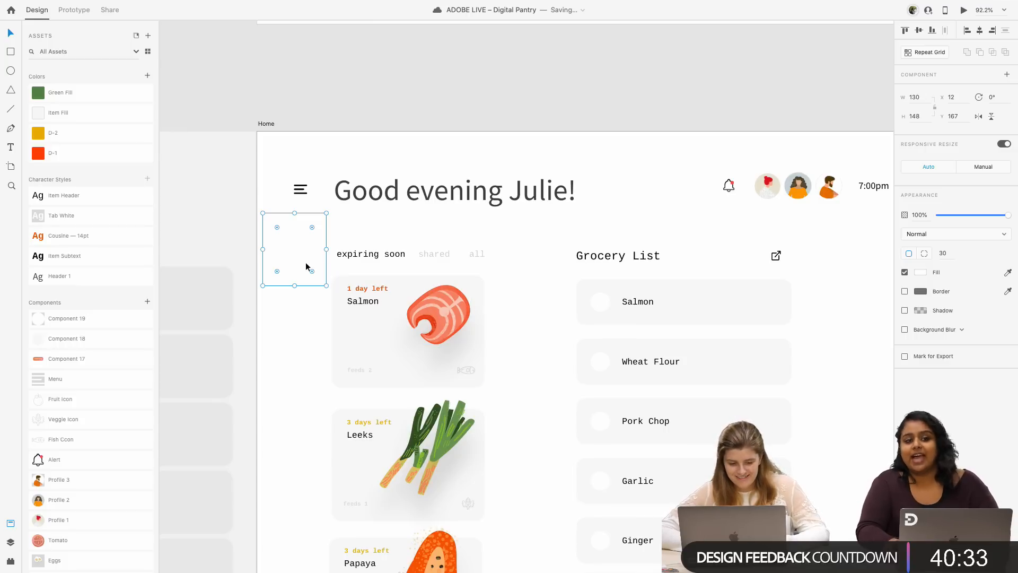
# - Fill the rounded rectangle with the D-1 orange and change that fill to a linear gradient
pyautogui.scroll(5, 306, 262)
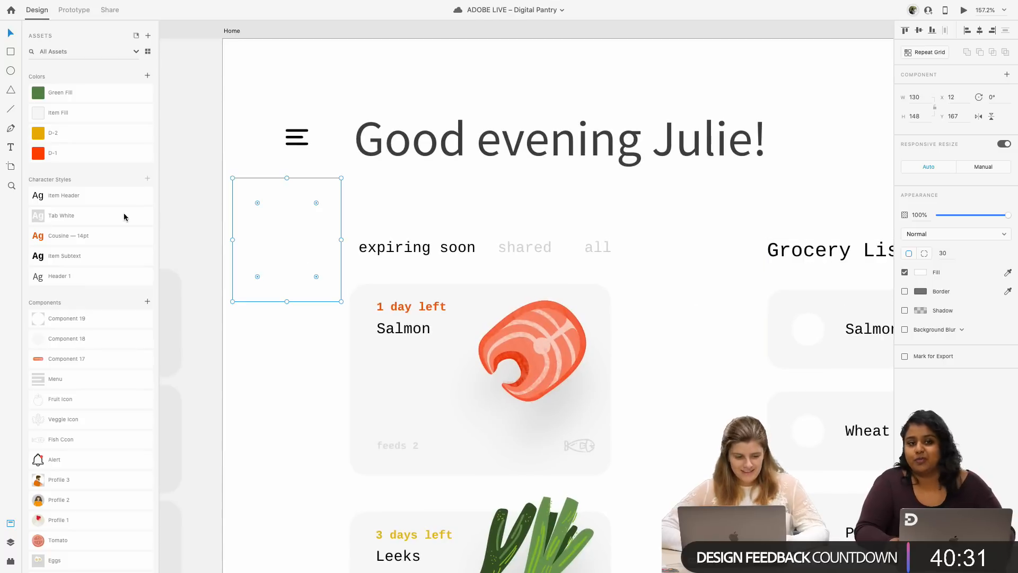
pyautogui.click(90, 154)
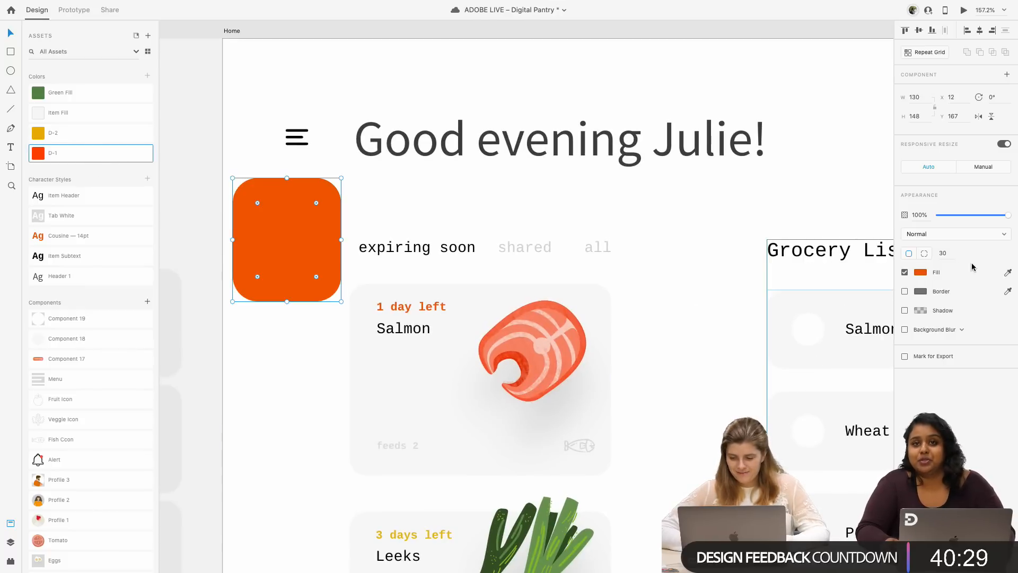
pyautogui.click(925, 274)
pyautogui.click(829, 209)
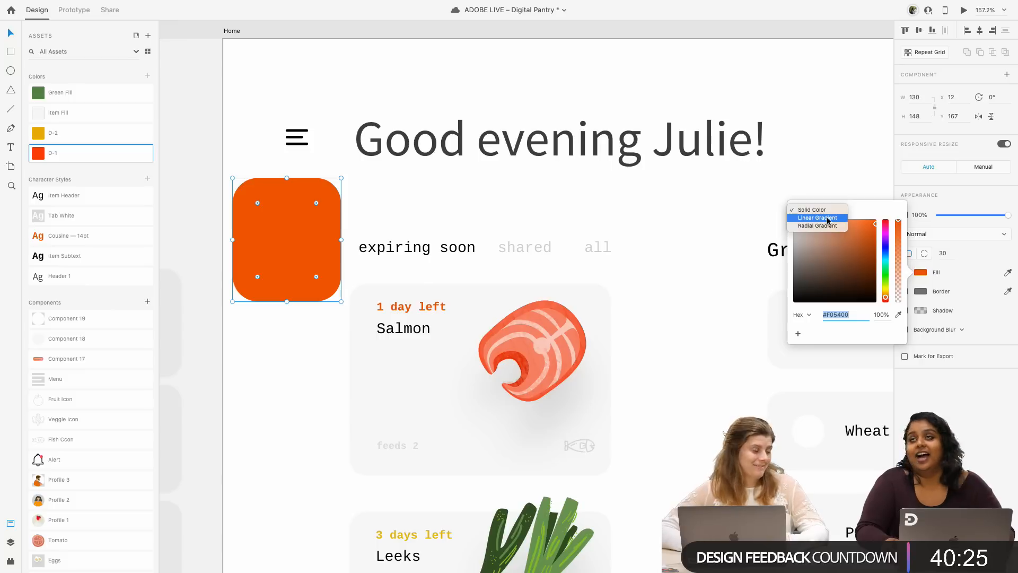
pyautogui.click(822, 221)
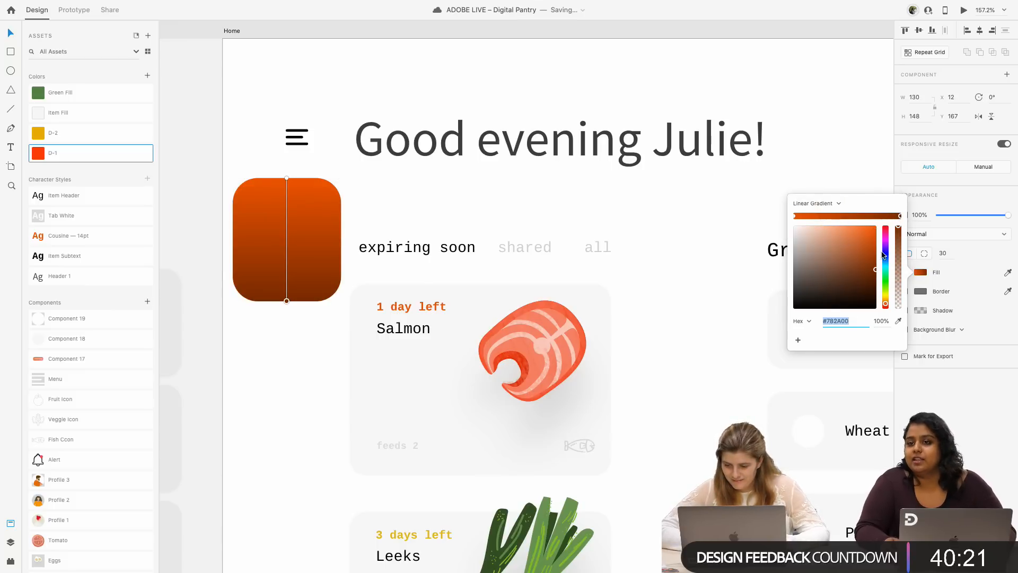
# - Set the gradient's lower stop to #F96D43, sampled from the salmon illustration, and its upper stop to #EF854C
pyautogui.moveTo(875, 271); pyautogui.dragTo(855, 225)
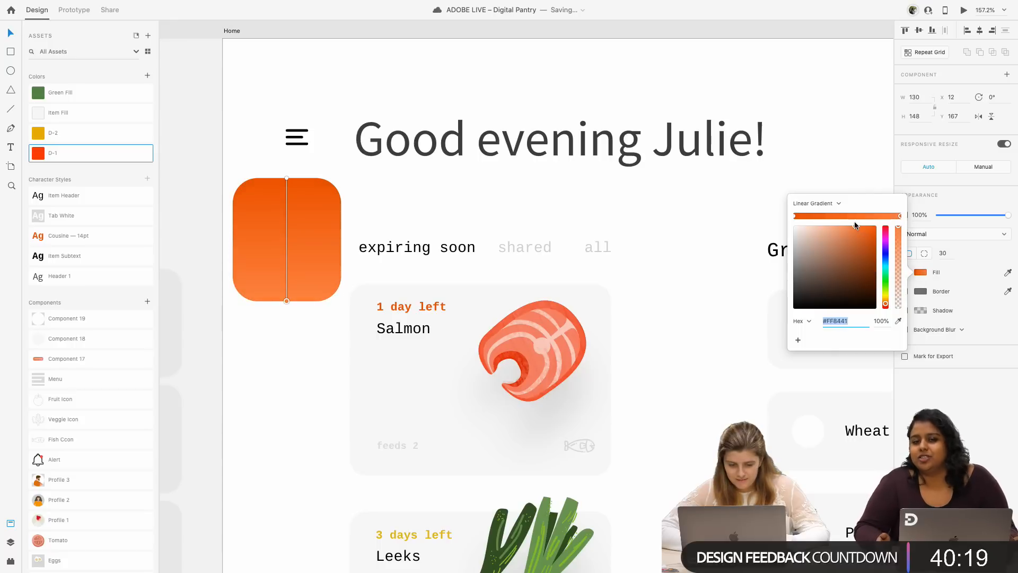
pyautogui.click(898, 321)
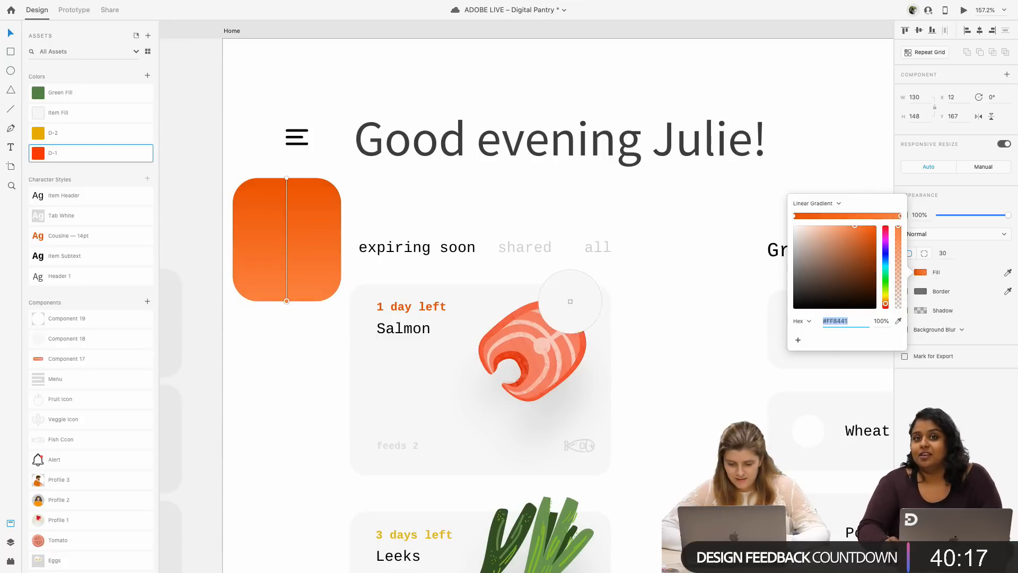
pyautogui.click(576, 325)
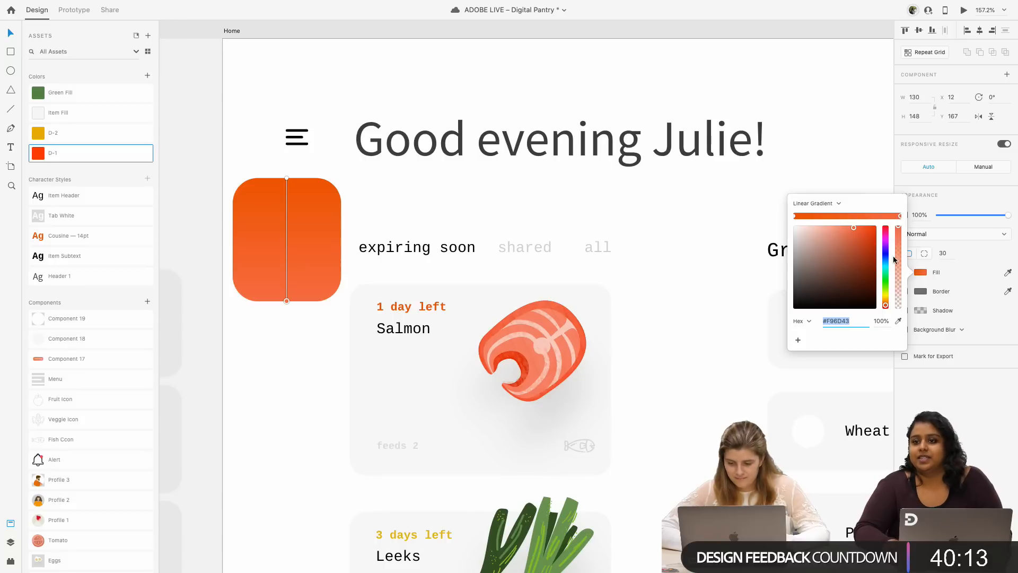
pyautogui.click(795, 216)
pyautogui.click(859, 229)
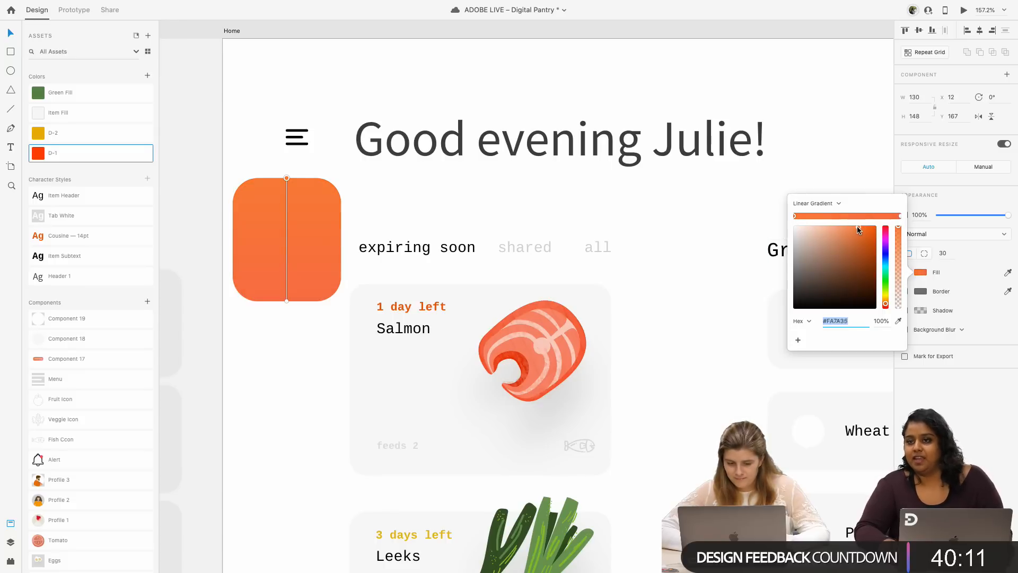
pyautogui.click(848, 231)
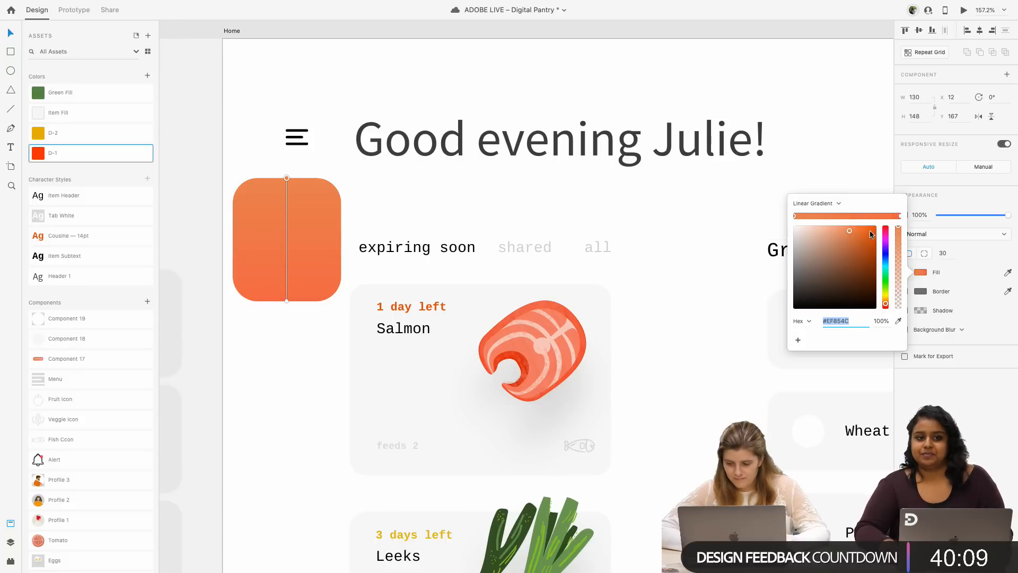
# - Move the orange tile up behind the menu icon at about X 7, Y 52, with the icon at X 63
pyautogui.click(291, 237)
pyautogui.moveTo(292, 238)
pyautogui.mouseDown()
pyautogui.moveTo(287, 224)
pyautogui.moveTo(288, 232)
pyautogui.mouseUp()
pyautogui.press('Escape')
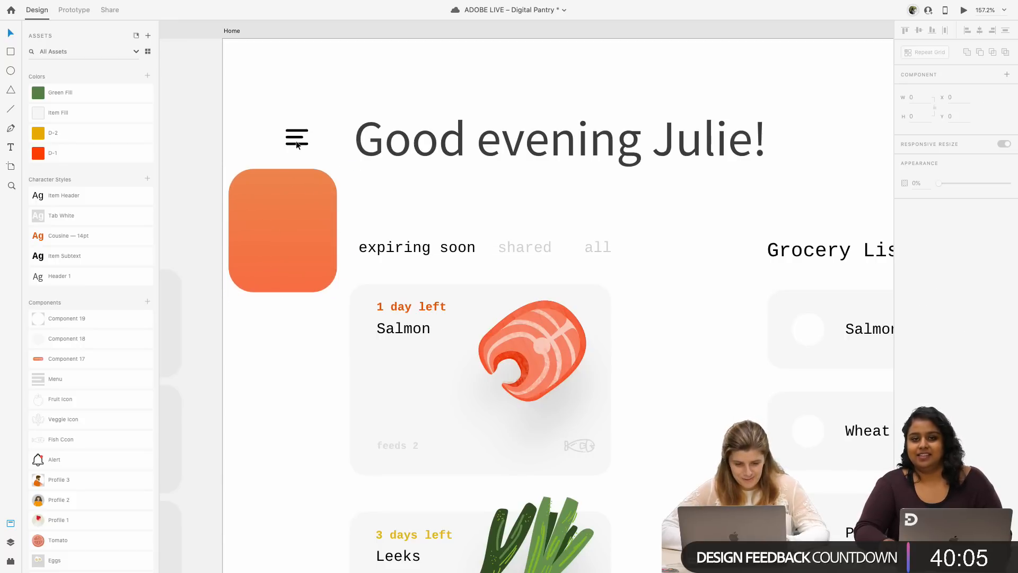
pyautogui.click(300, 143)
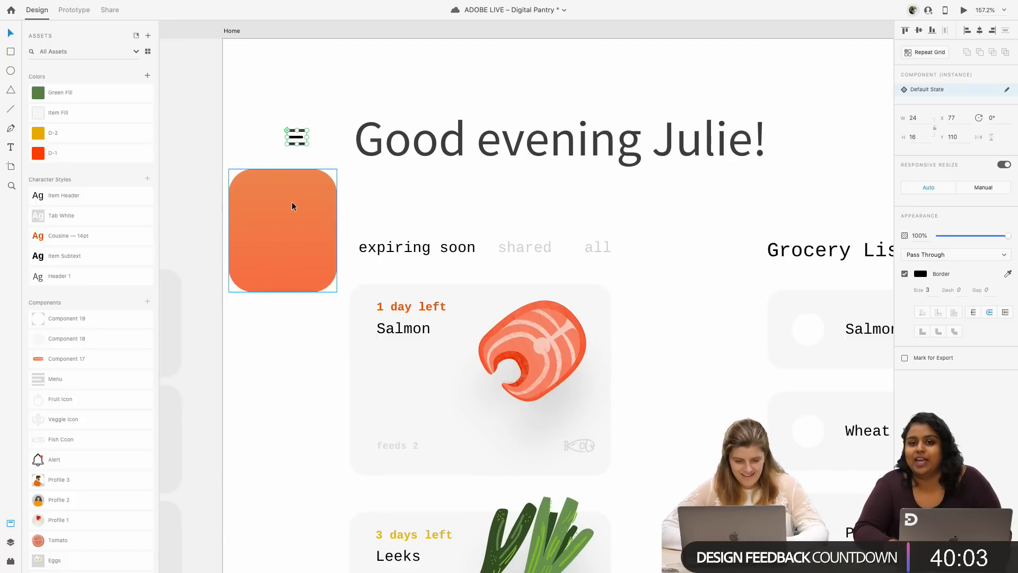
pyautogui.moveTo(294, 209); pyautogui.dragTo(286, 146)
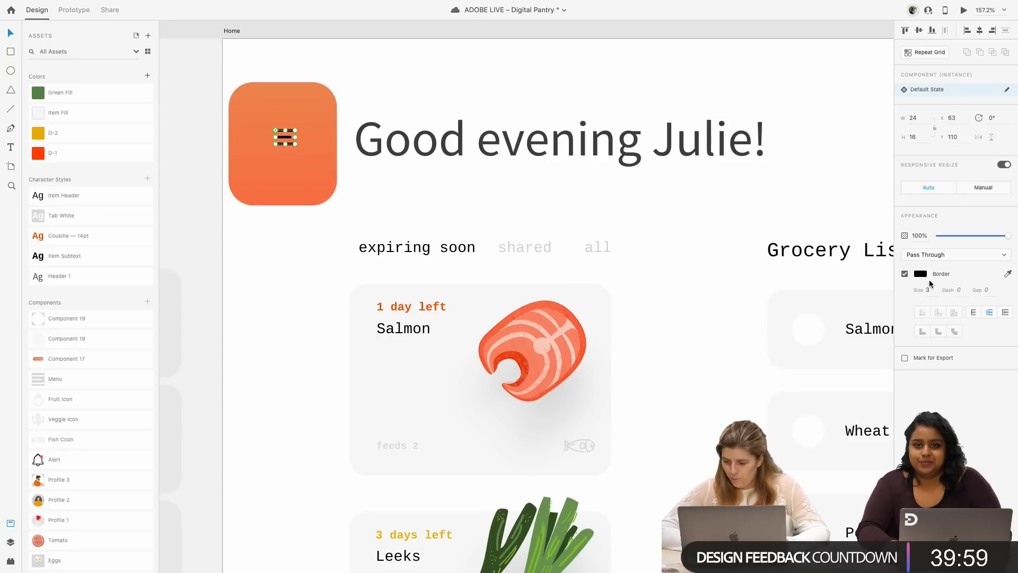
# - Change the menu icon's border colour to white
pyautogui.click(921, 274)
pyautogui.moveTo(854, 269); pyautogui.dragTo(708, 179)
pyautogui.click(332, 203)
# - Scale the orange tile behind the menu icon down to about 111 by 127
pyautogui.click(320, 188)
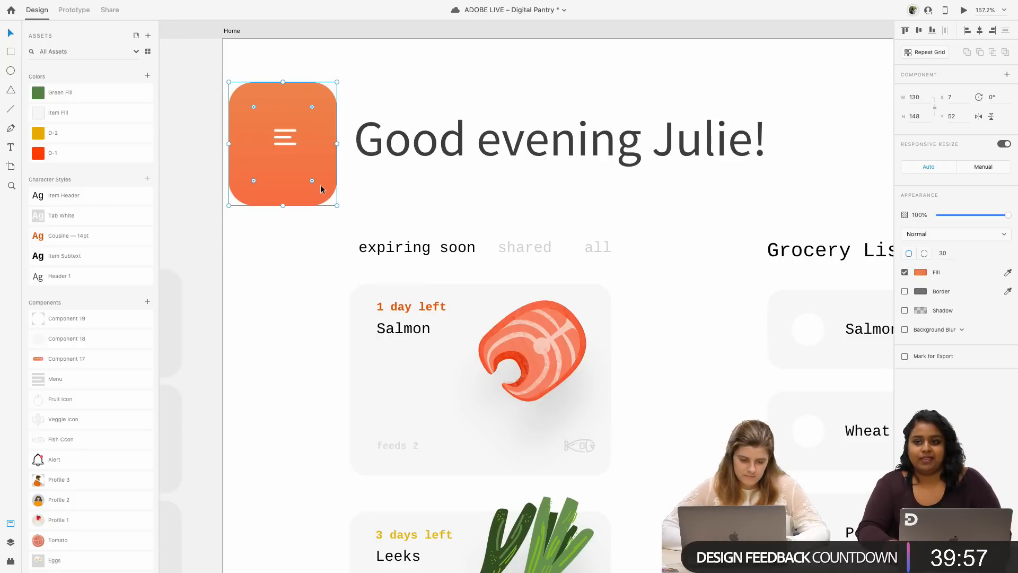
pyautogui.moveTo(337, 205); pyautogui.dragTo(321, 188)
pyautogui.hscroll(-7, 341, 193)
pyautogui.scroll(2, 341, 193)
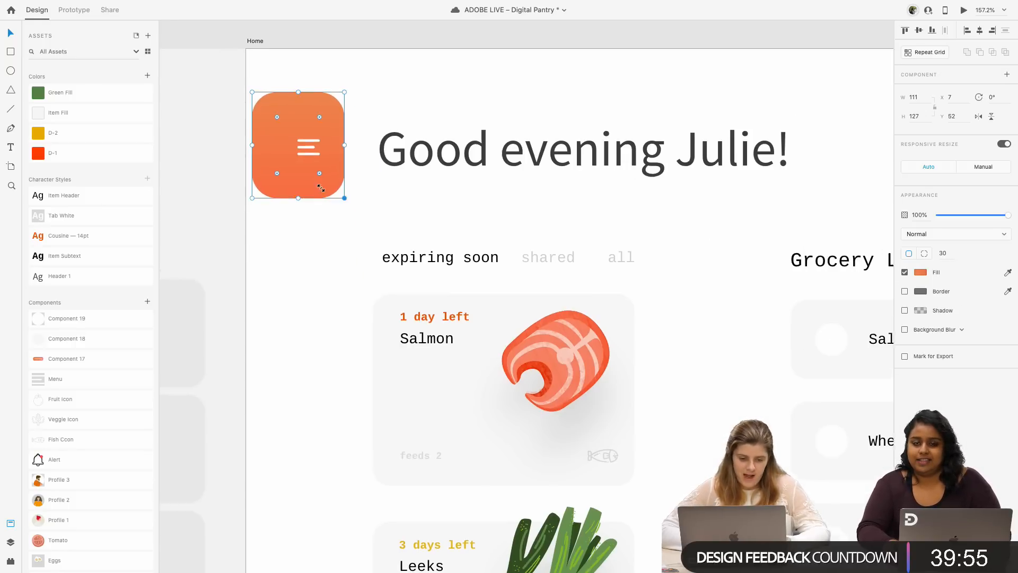
# - Center the menu icon on the orange tile and move both into the Home artboard's upper-left corner at X 0, Y 0
pyautogui.click(470, 200)
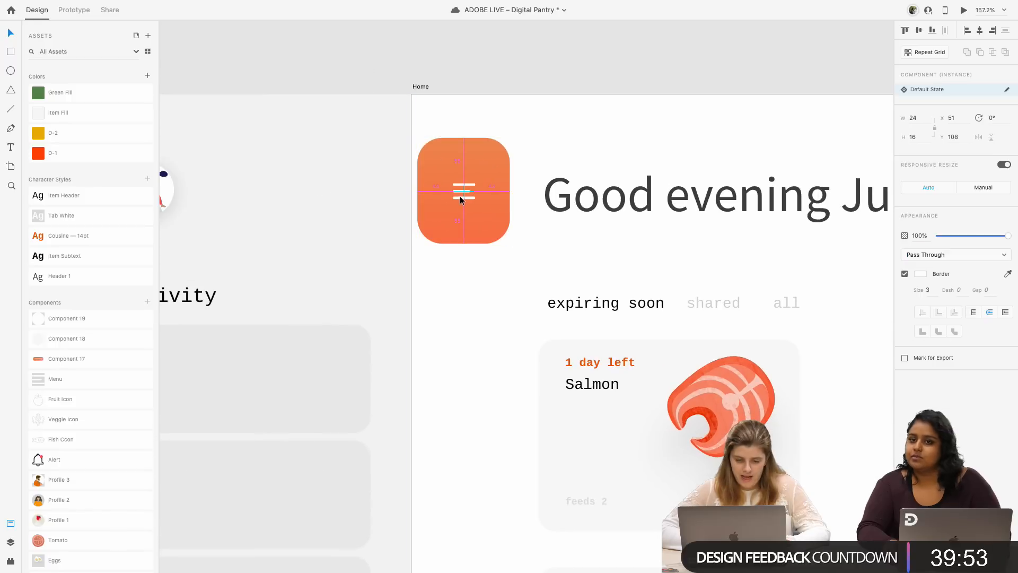
pyautogui.moveTo(470, 197); pyautogui.dragTo(437, 174)
pyautogui.keyDown('shift'); pyautogui.click(445, 213); pyautogui.keyUp('shift')
pyautogui.click(536, 136)
# - Set only the orange tile's upper-left corner radius to 0, keeping the other three corners at 30
pyautogui.click(461, 170)
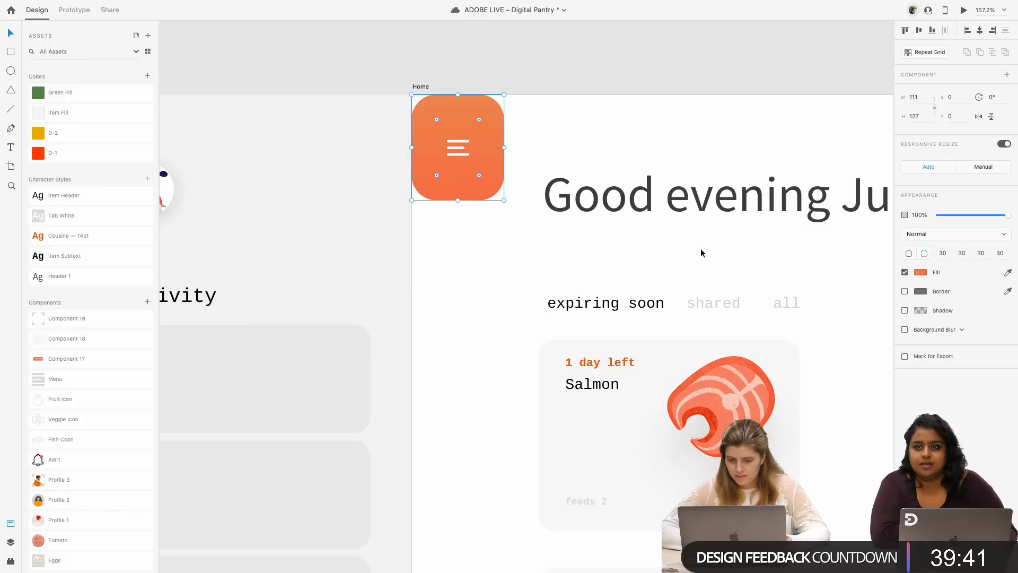
pyautogui.click(908, 254)
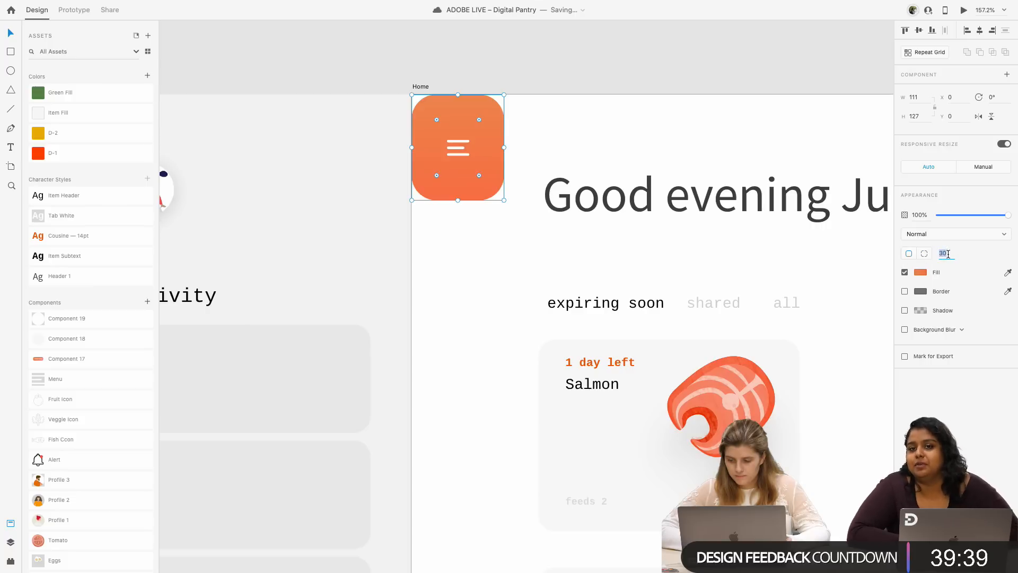
pyautogui.write('0')
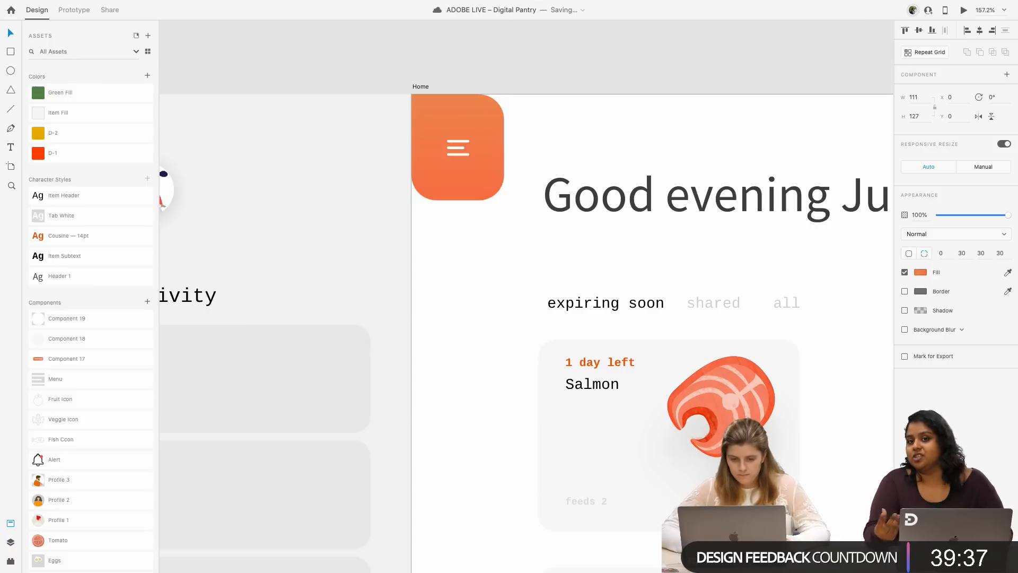
pyautogui.click(549, 390)
# - Examine the orange menu button's placement and size against the rest of the Home artboard
pyautogui.scroll(-5, 549, 389)
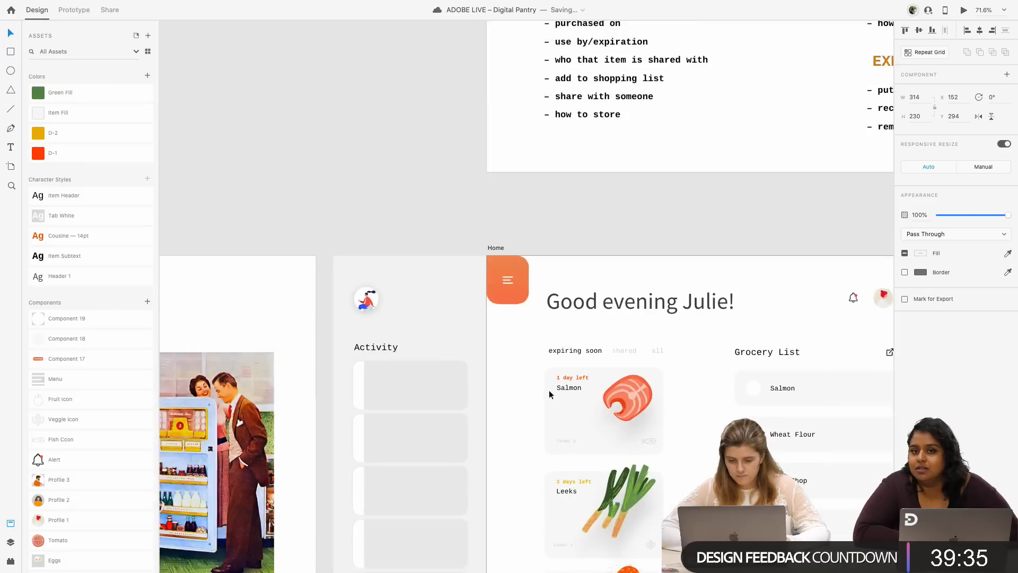
pyautogui.scroll(-3, 549, 390)
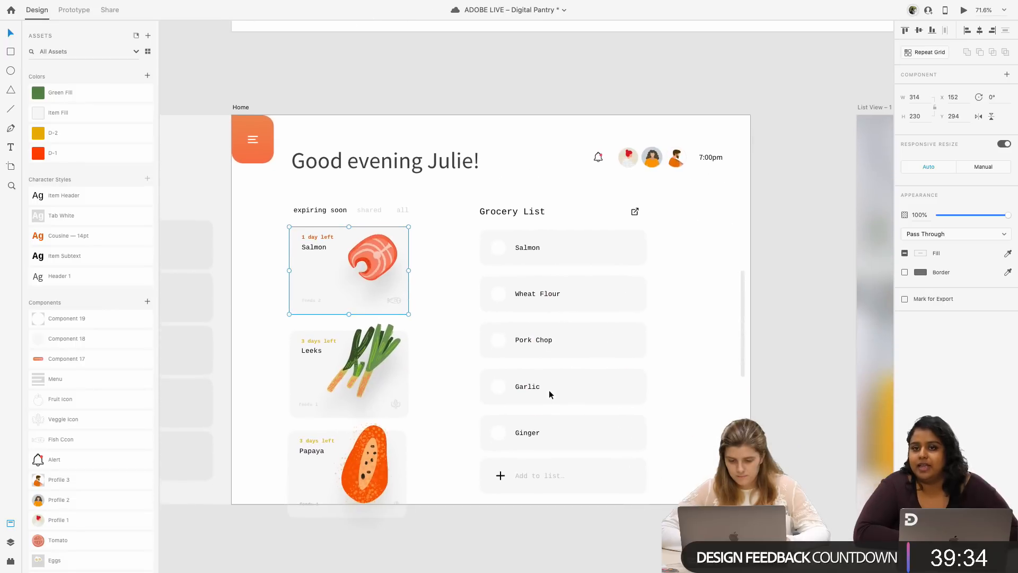
pyautogui.click(277, 183)
pyautogui.scroll(4, 253, 129)
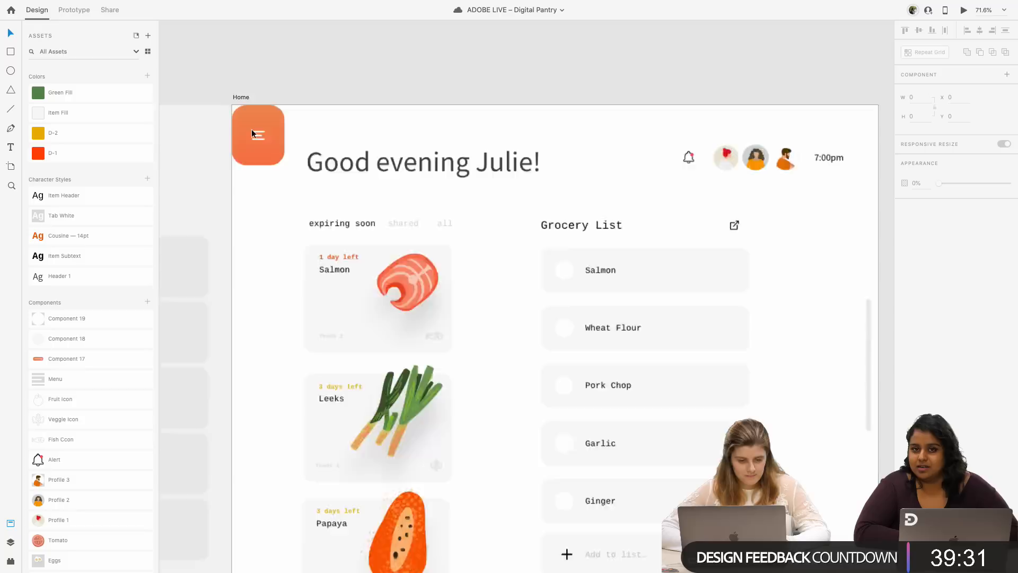
pyautogui.click(262, 132)
pyautogui.hotkey('shift', 'Down')
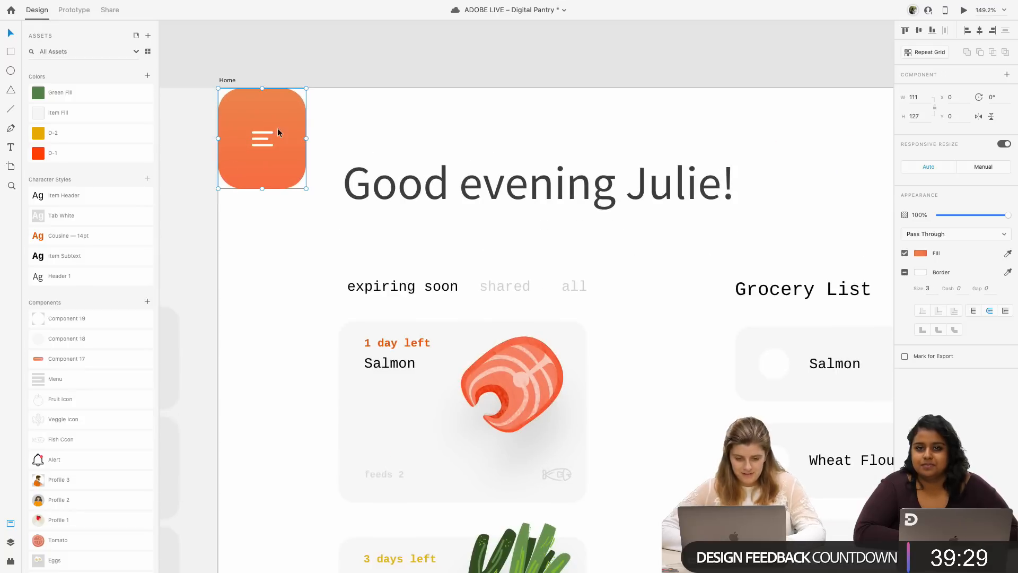
pyautogui.click(410, 130)
pyautogui.scroll(-5, 411, 131)
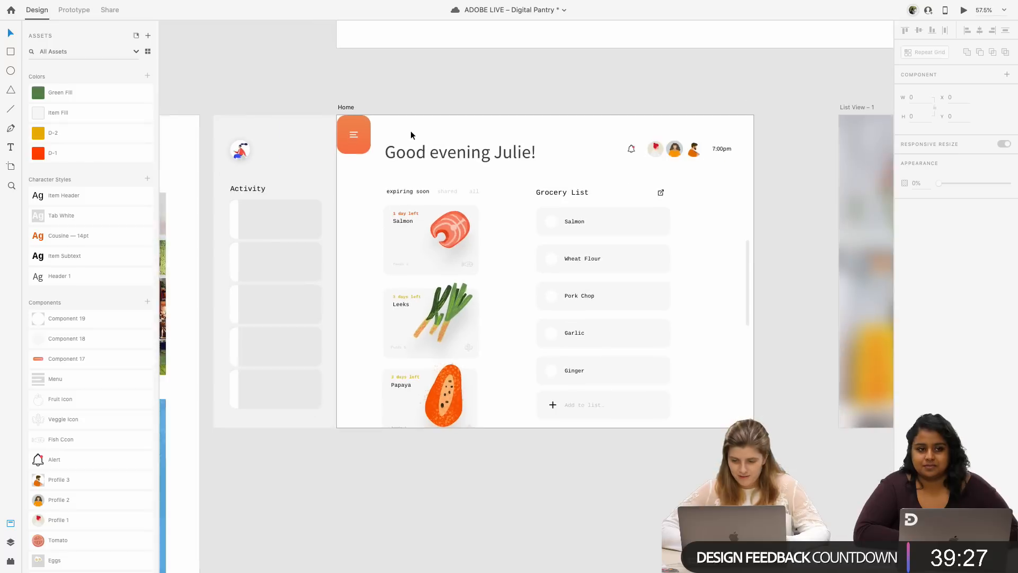
pyautogui.scroll(-2, 543, 237)
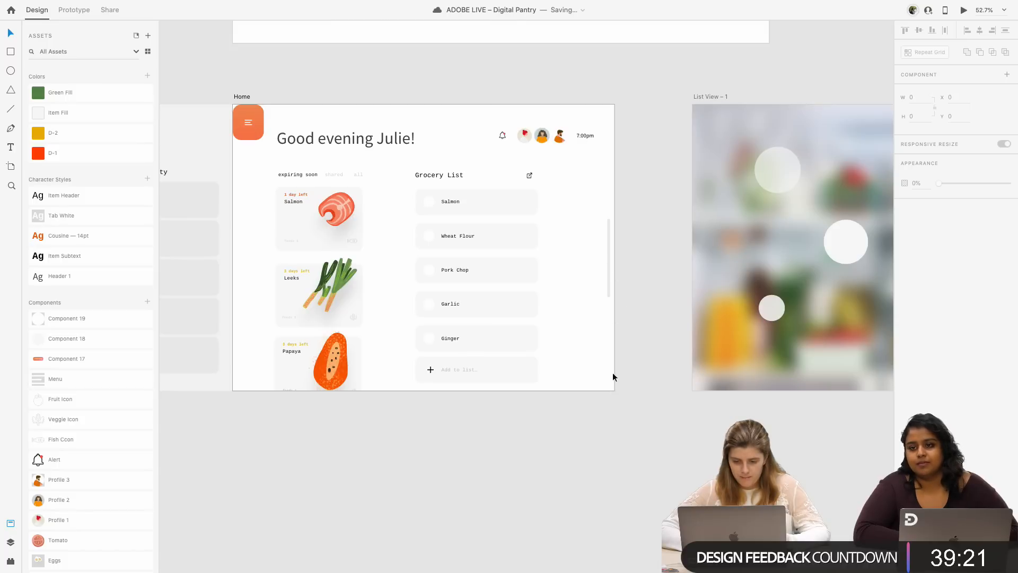
# - Move the thin grey scroll bar beside the Grocery List up to Y 381, keeping it at X 1341
pyautogui.scroll(-2, 628, 387)
pyautogui.scroll(5, 586, 174)
pyautogui.click(612, 236)
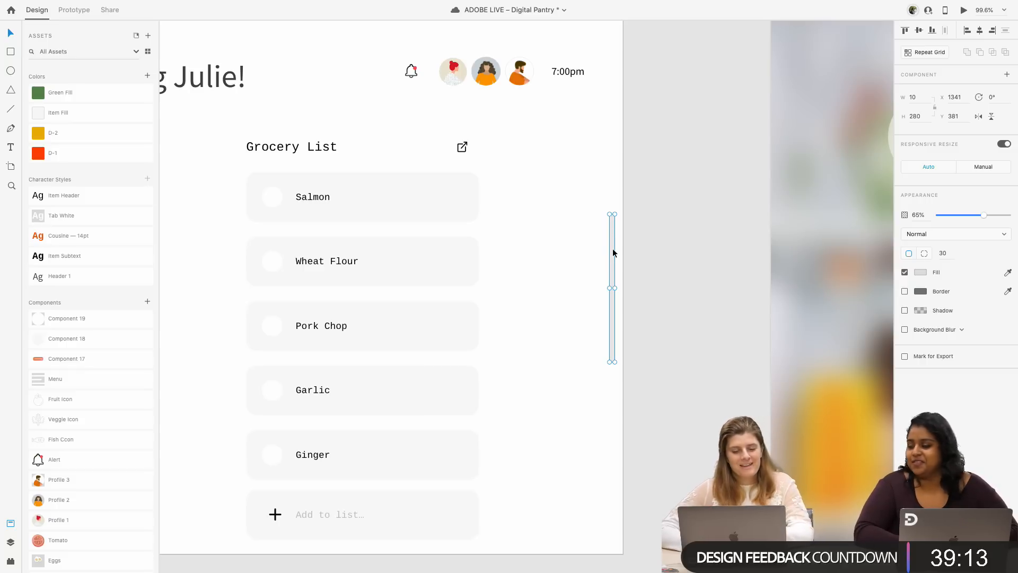
pyautogui.scroll(-4, 614, 253)
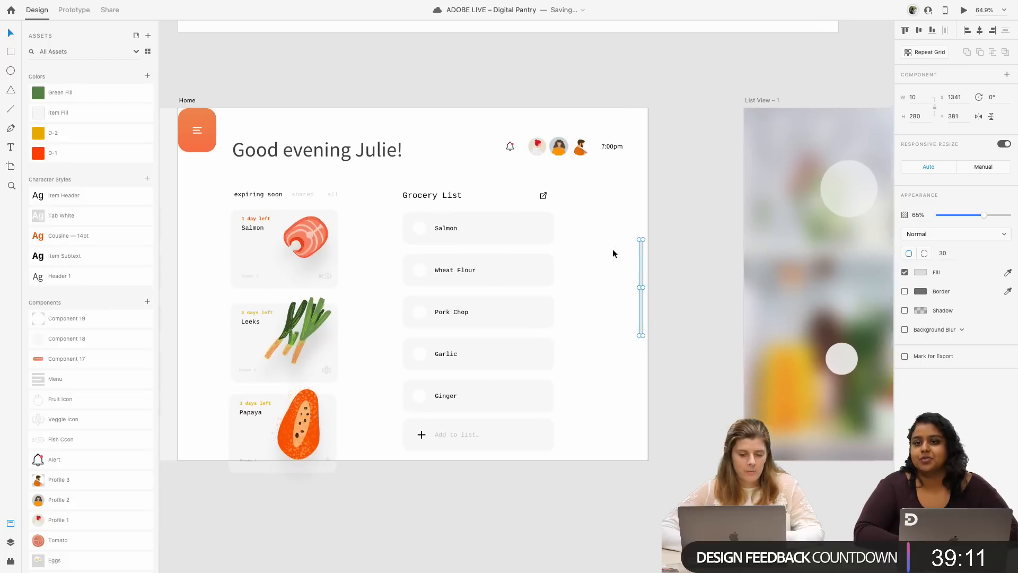
# - Narrow the background blur overlay on List View – 1 to 1233 wide to expose the fridge photo, and restore its width to 1366
pyautogui.hscroll(-1, 613, 253)
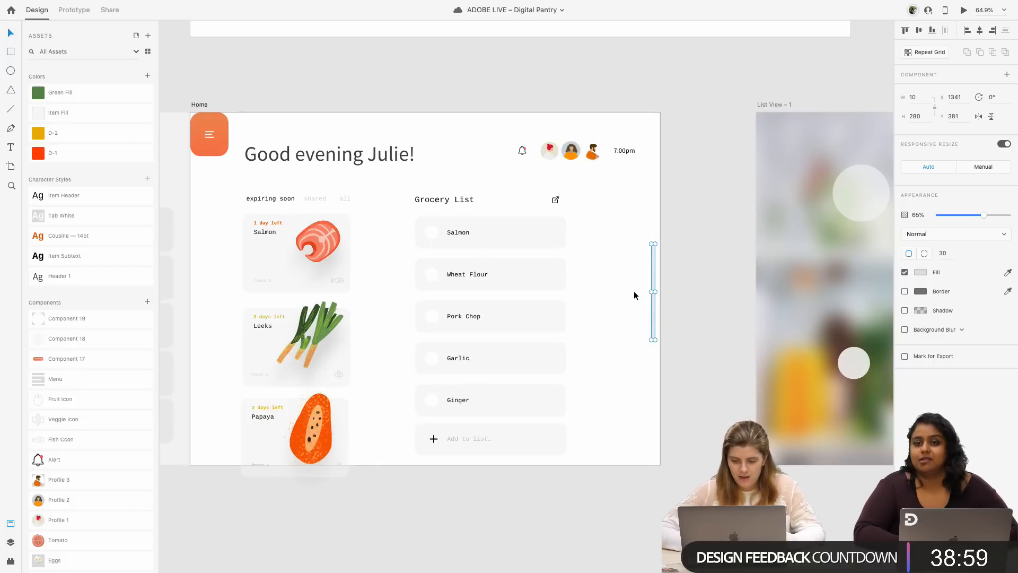
pyautogui.hscroll(10, 634, 290)
pyautogui.click(770, 284)
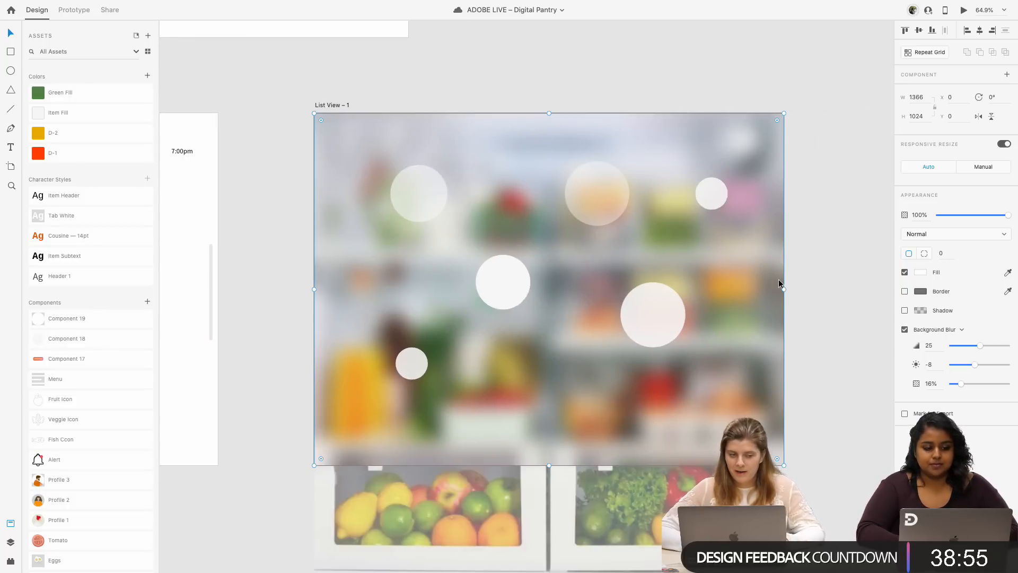
pyautogui.moveTo(783, 289); pyautogui.dragTo(737, 284)
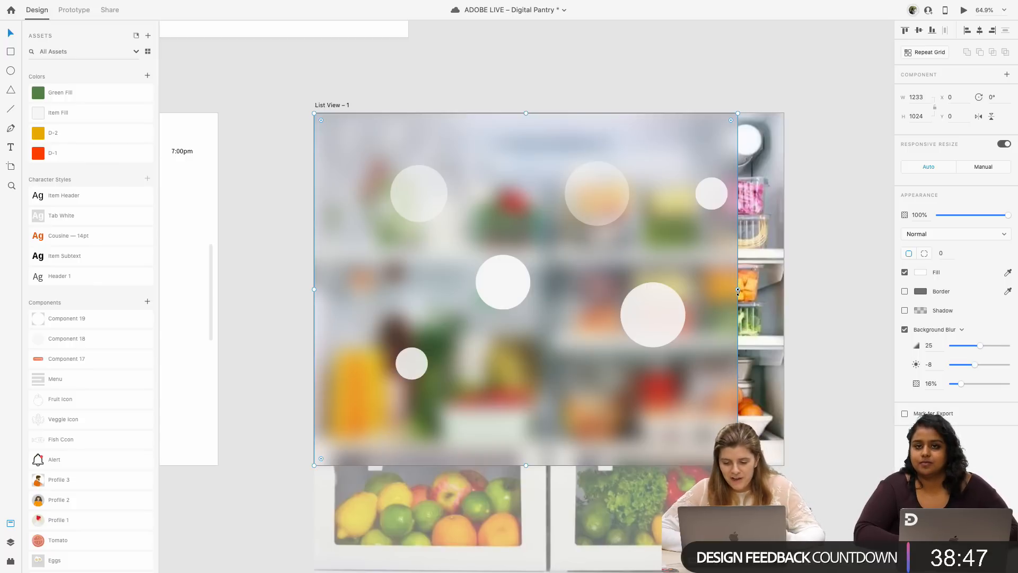
pyautogui.moveTo(738, 291); pyautogui.dragTo(783, 284)
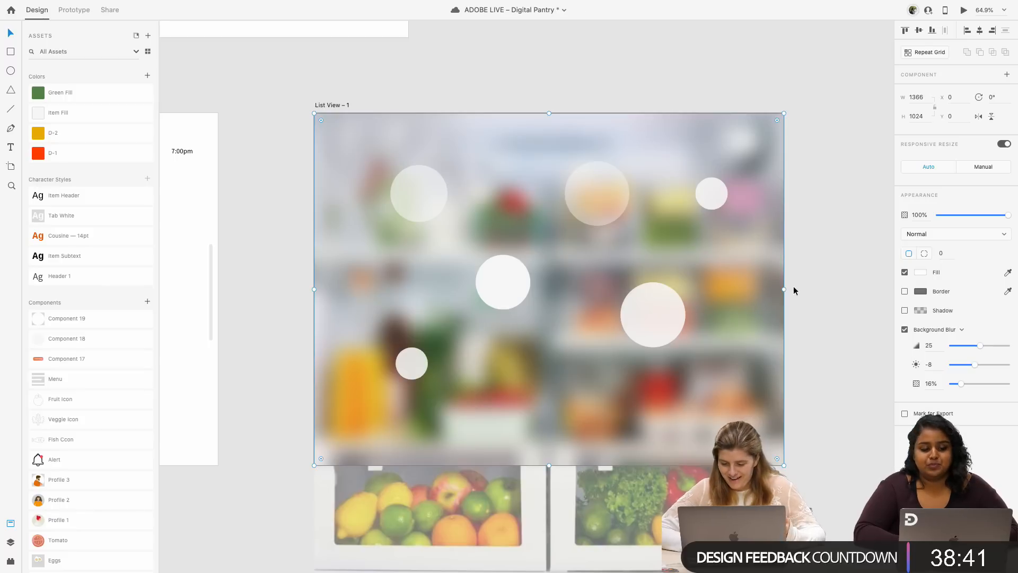
pyautogui.scroll(-3, 777, 294)
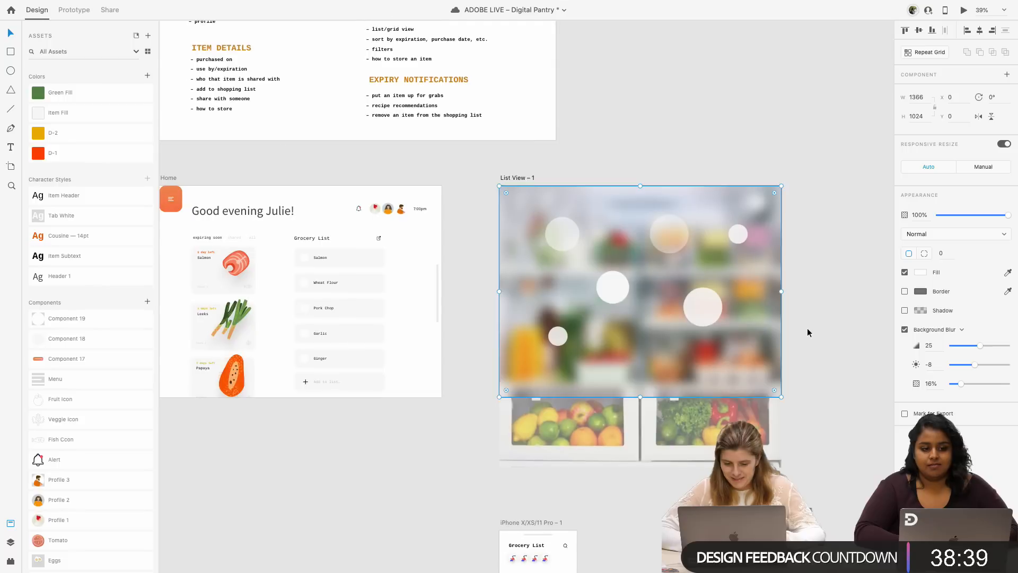
pyautogui.click(807, 333)
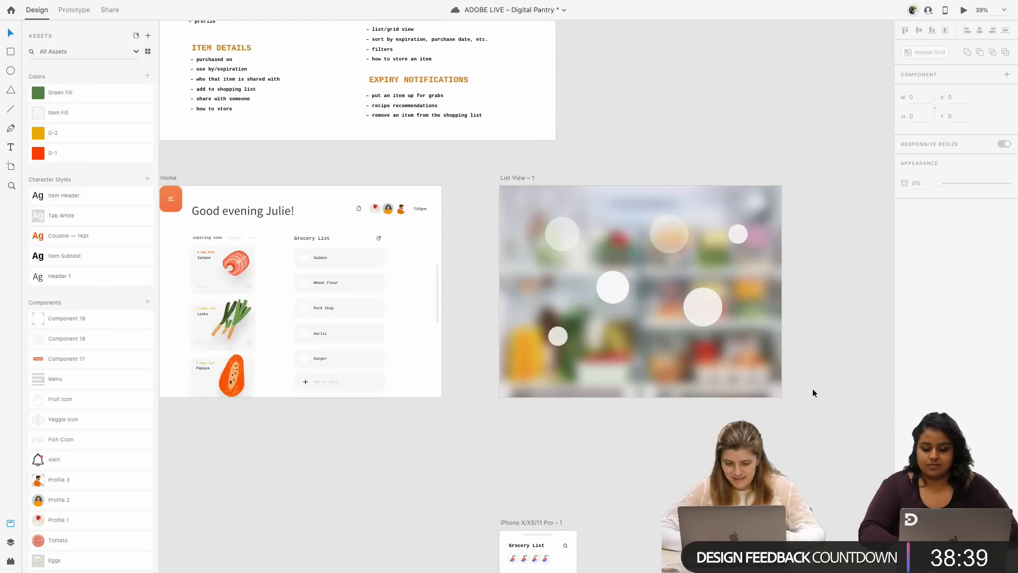
# - Select the upper-left translucent circle within the circle group on List View – 1 and examine its appearance settings and the artboard beside Home
pyautogui.click(704, 311)
pyautogui.scroll(4, 685, 301)
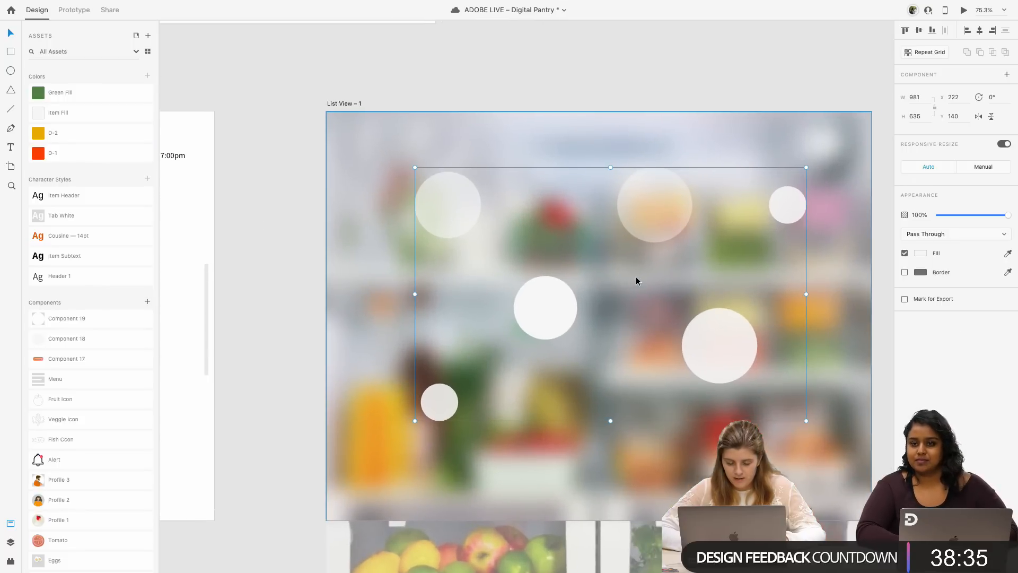
pyautogui.doubleClick(423, 200)
pyautogui.scroll(-2, 423, 201)
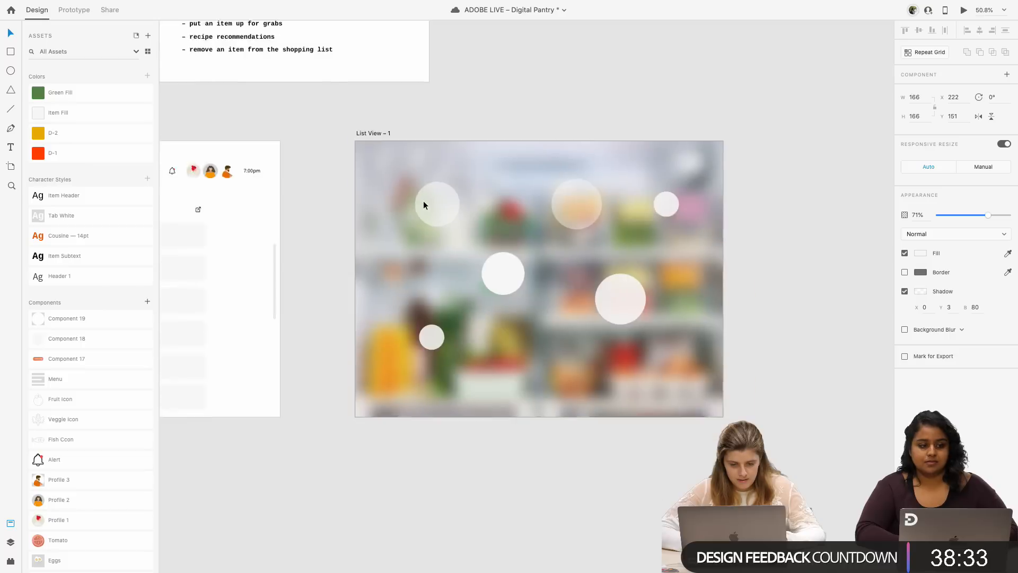
pyautogui.scroll(-2, 424, 200)
pyautogui.hscroll(-3, 404, 209)
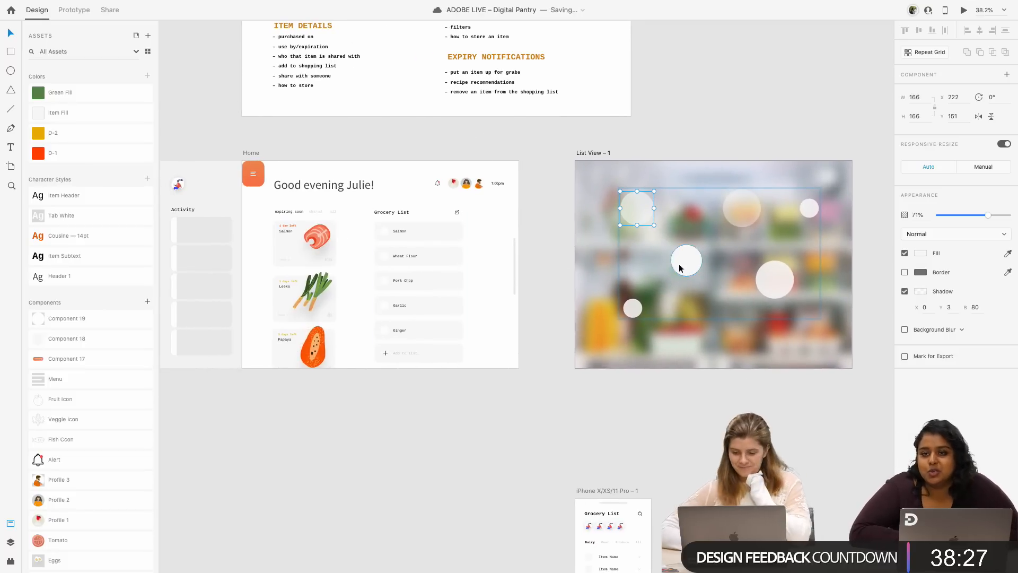
# - Set the background blur amount of the overlay covering the List View – 1 artboard to 30
pyautogui.click(777, 350)
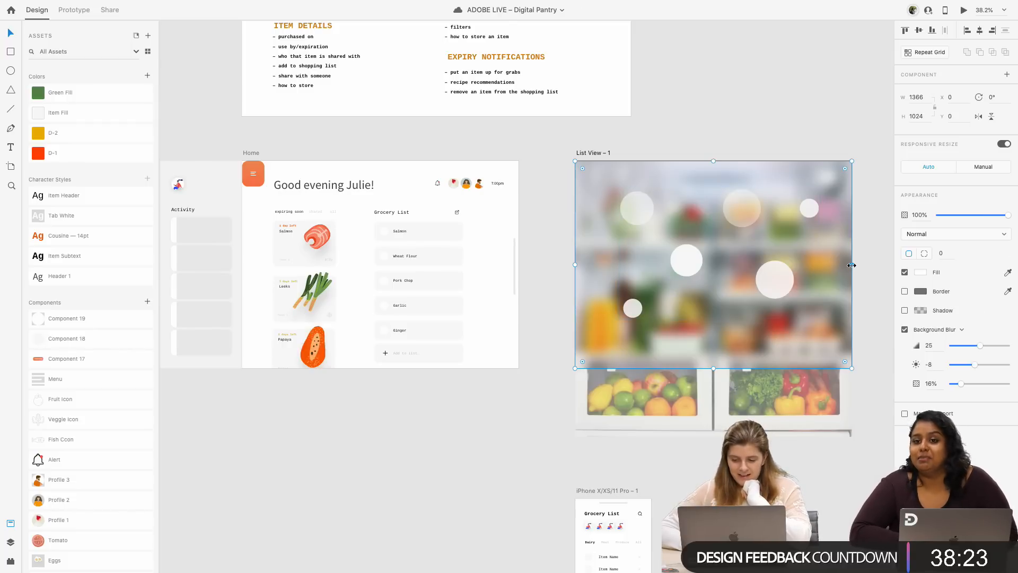
pyautogui.moveTo(851, 265); pyautogui.dragTo(853, 300)
pyautogui.click(863, 302)
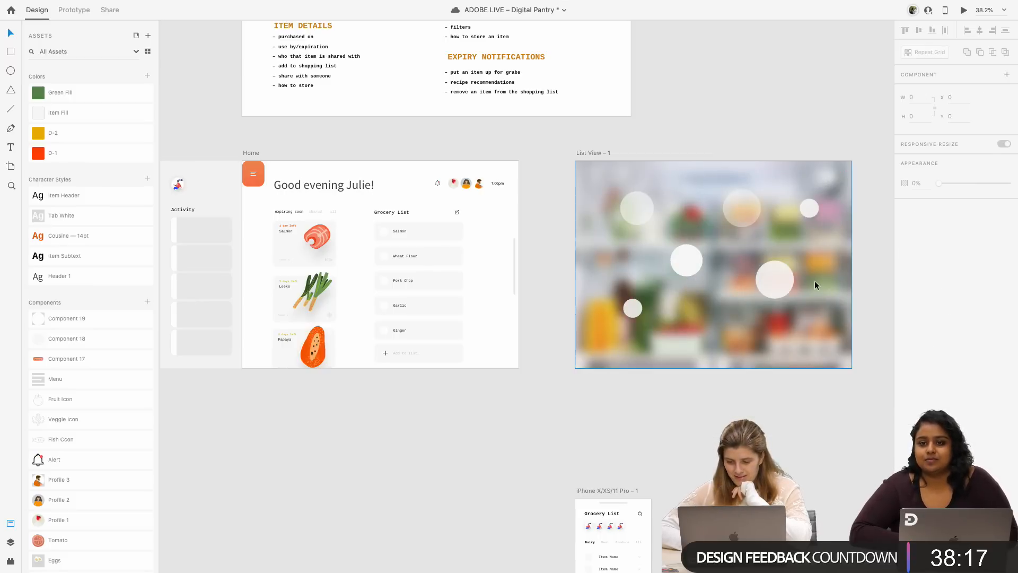
pyautogui.click(815, 285)
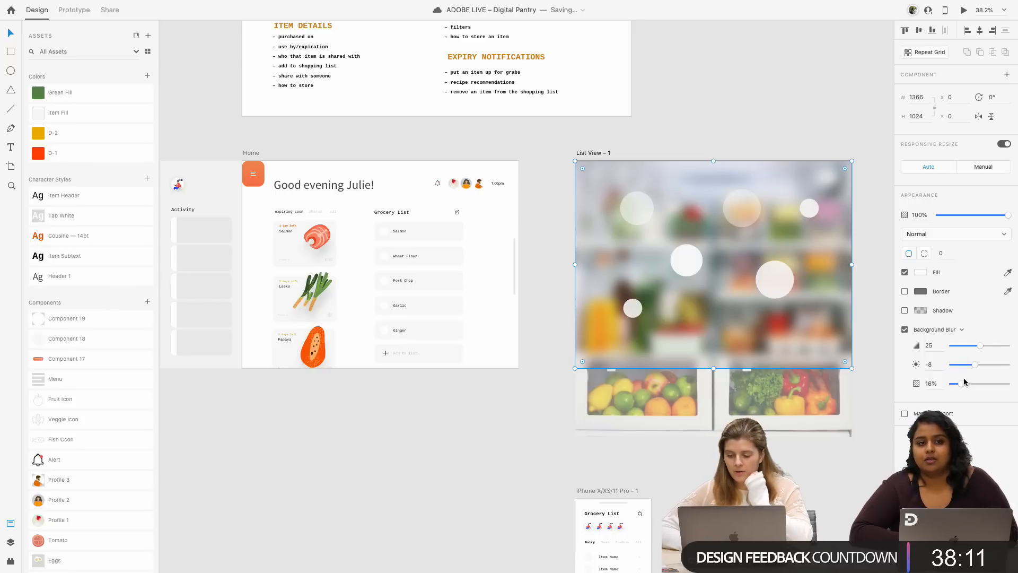
pyautogui.moveTo(980, 347)
pyautogui.mouseDown()
pyautogui.moveTo(949, 347)
pyautogui.moveTo(990, 349)
pyautogui.moveTo(968, 356)
pyautogui.moveTo(981, 347)
pyautogui.mouseUp()
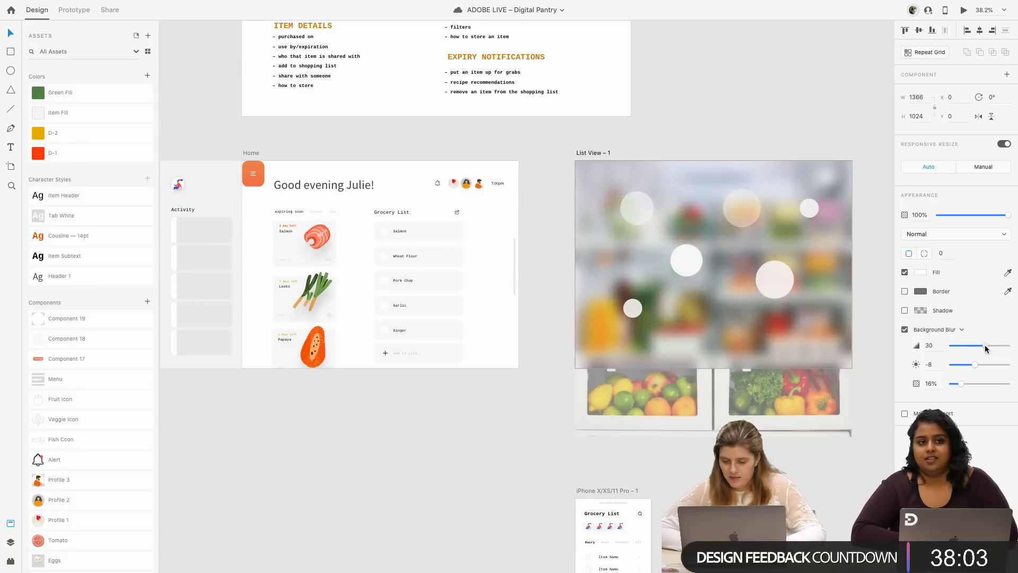
pyautogui.click(520, 402)
# - Fill the 166-wide circle on List View – 1 with a colour sampled from the salmon illustration and set its opacity to 100%
pyautogui.hscroll(-5, 520, 412)
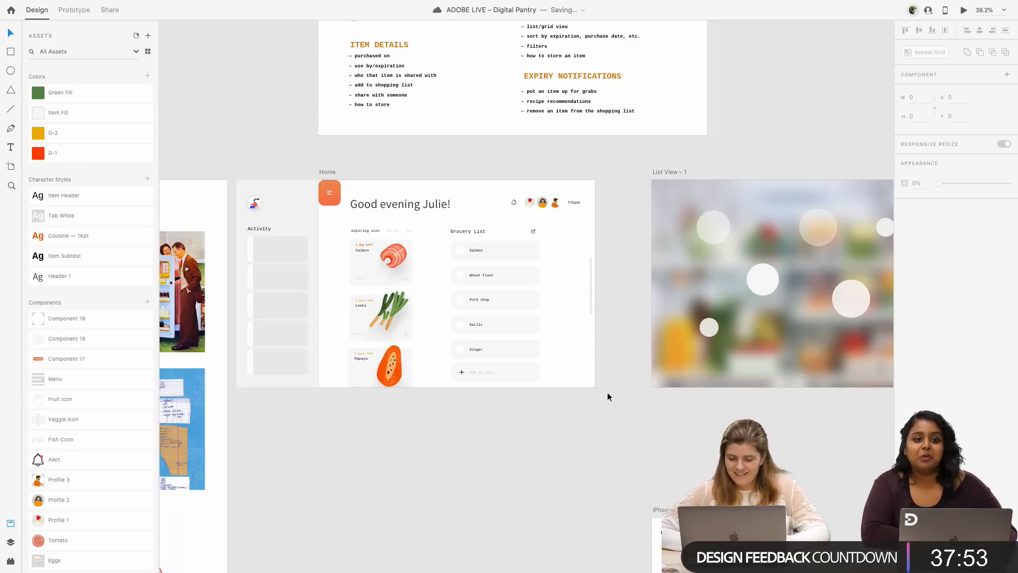
pyautogui.hscroll(2, 624, 393)
pyautogui.hscroll(3, 625, 394)
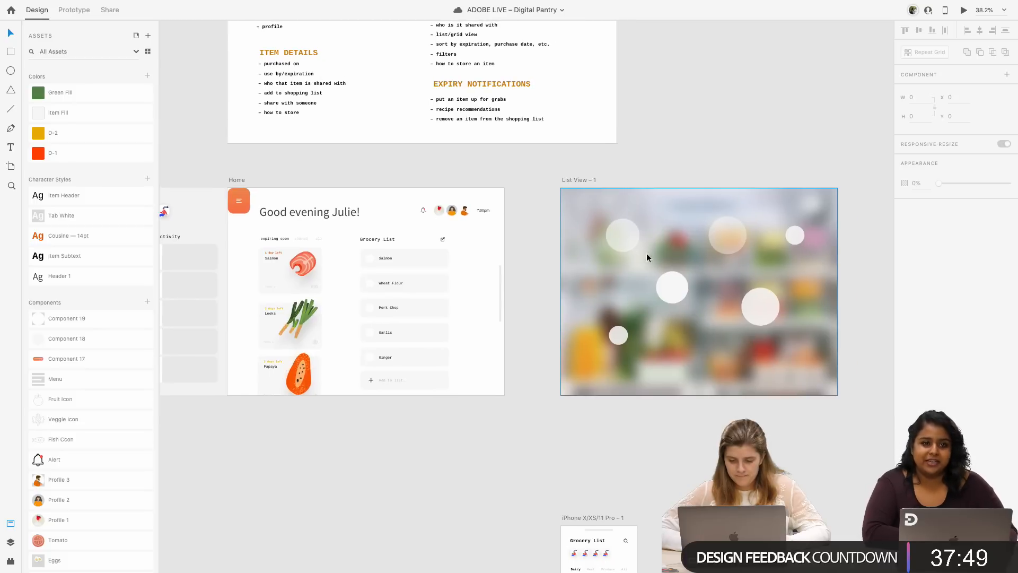
pyautogui.doubleClick(628, 244)
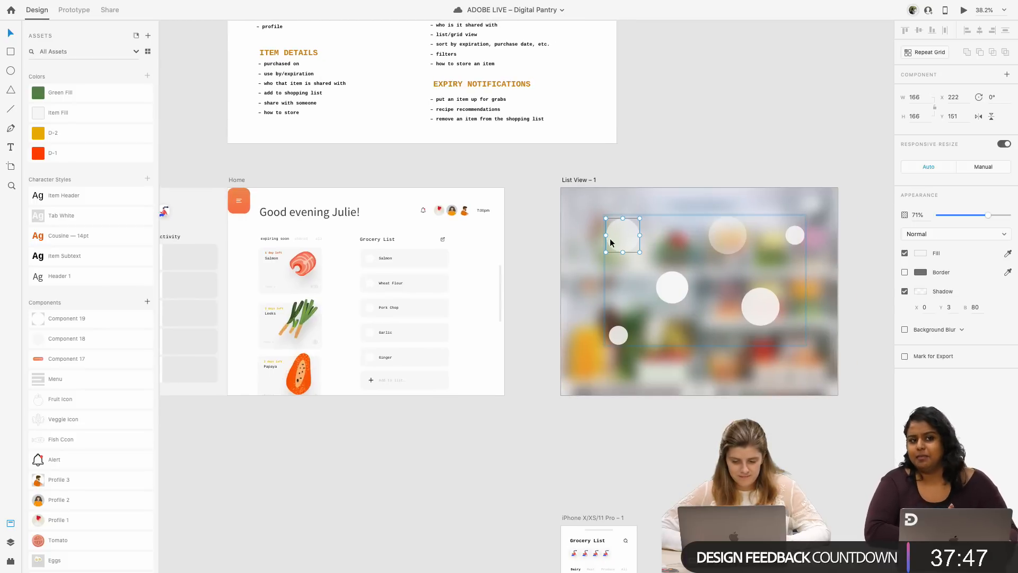
pyautogui.scroll(4, 628, 245)
pyautogui.scroll(5, 610, 240)
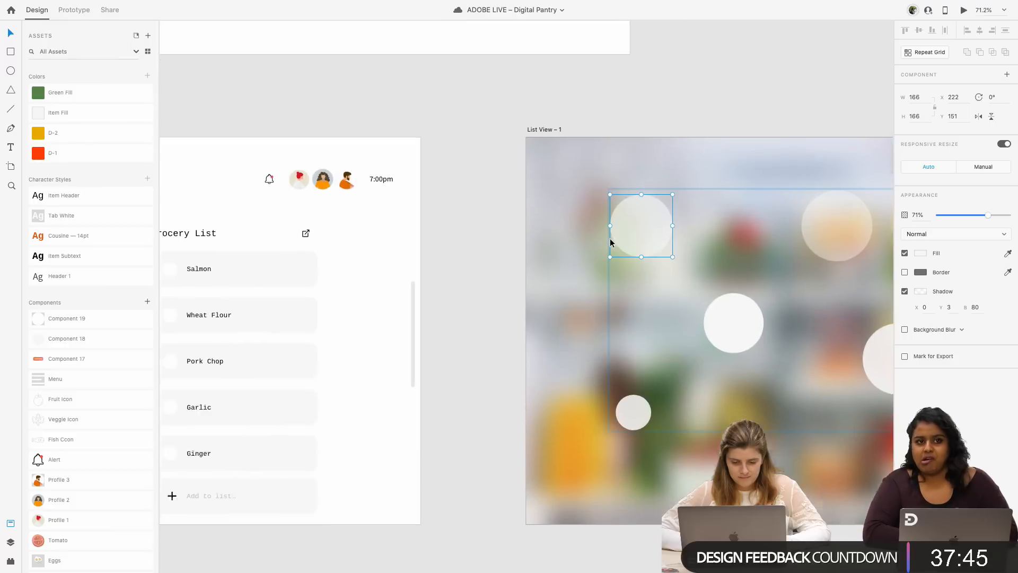
pyautogui.hscroll(-4, 609, 240)
pyautogui.scroll(-1, 609, 240)
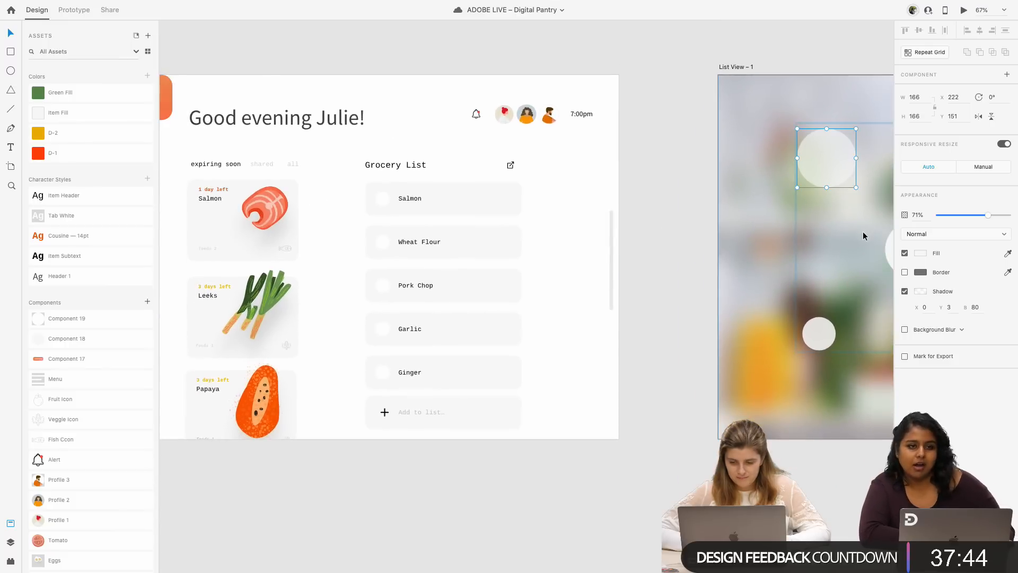
pyautogui.click(1007, 254)
pyautogui.click(263, 206)
pyautogui.hscroll(2, 688, 296)
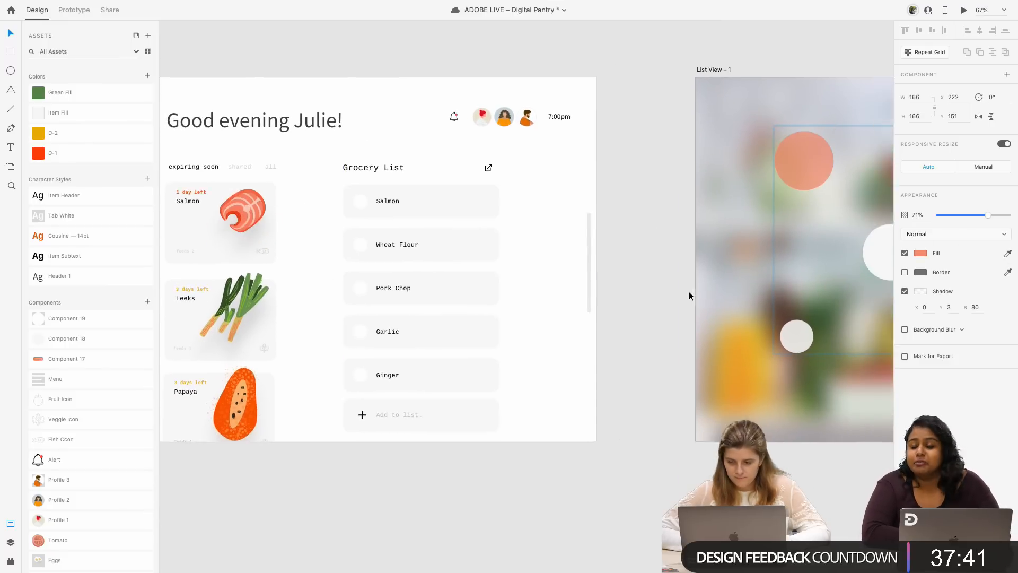
pyautogui.hscroll(5, 689, 296)
pyautogui.moveTo(987, 215); pyautogui.dragTo(1010, 216)
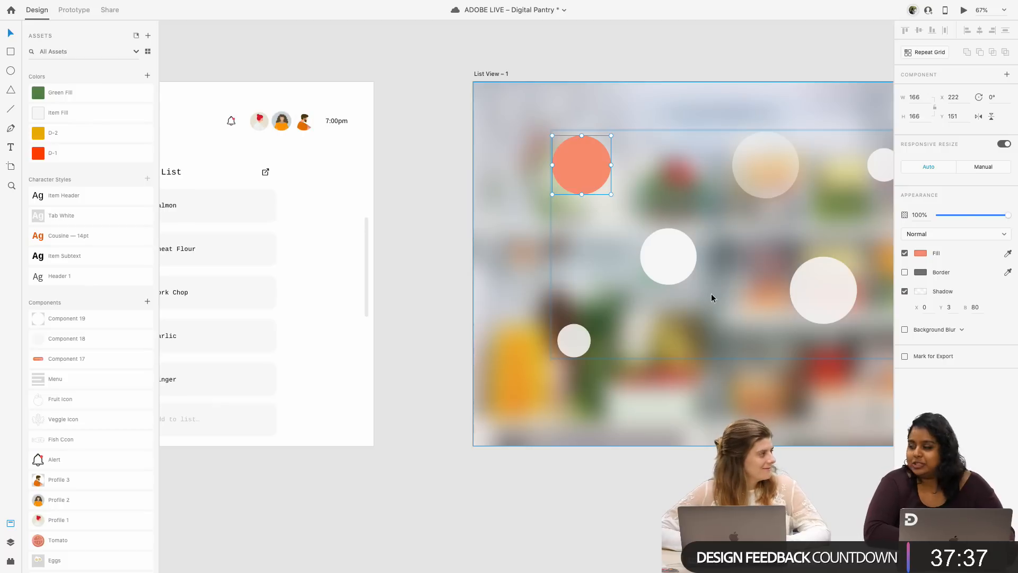
# - Apply the saved D-1 colour to the circle's fill and shift its hue to reach #F04A00
pyautogui.scroll(-3, 711, 295)
pyautogui.hscroll(-2, 667, 332)
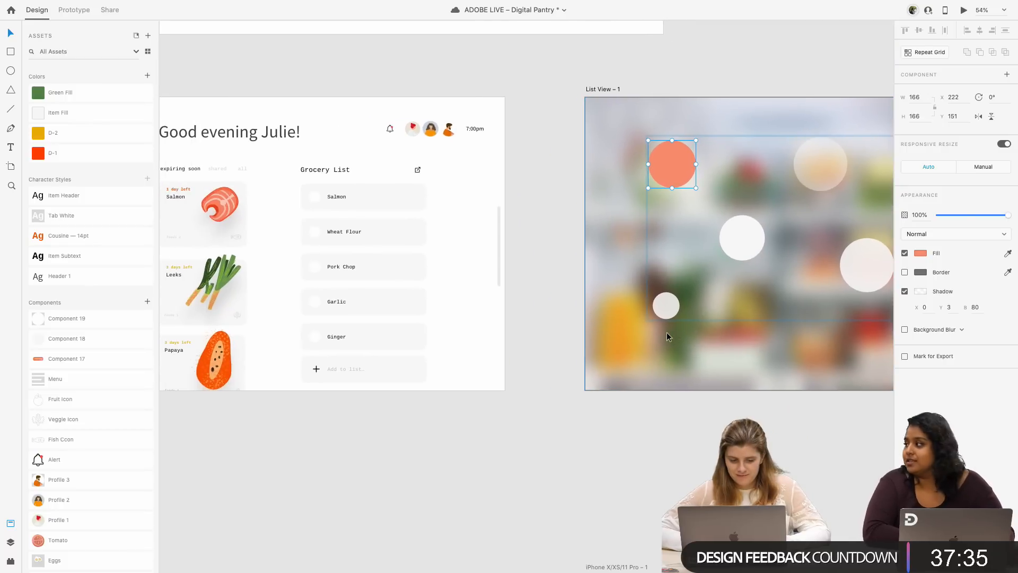
pyautogui.click(97, 153)
pyautogui.hscroll(3, 598, 231)
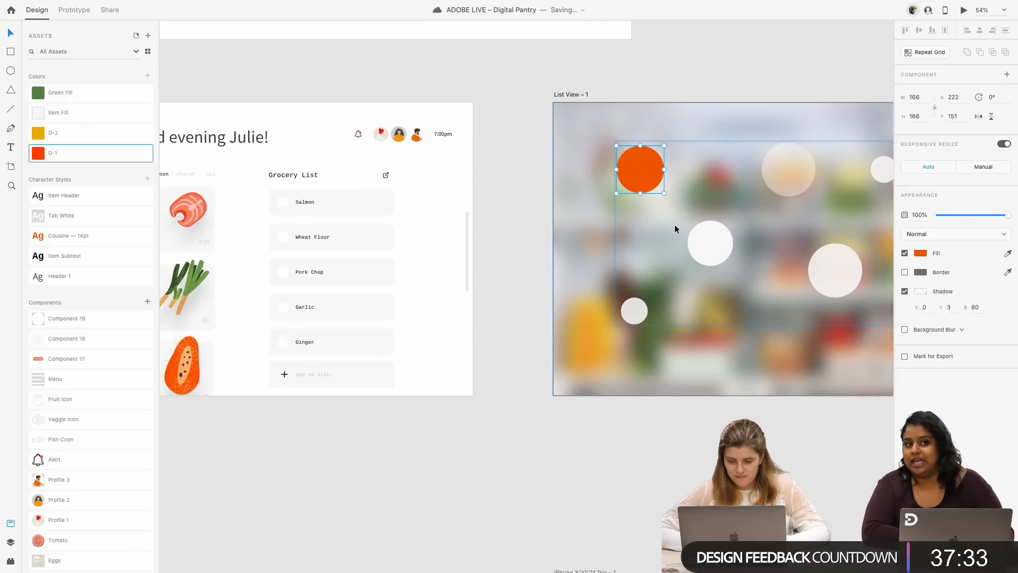
pyautogui.click(920, 254)
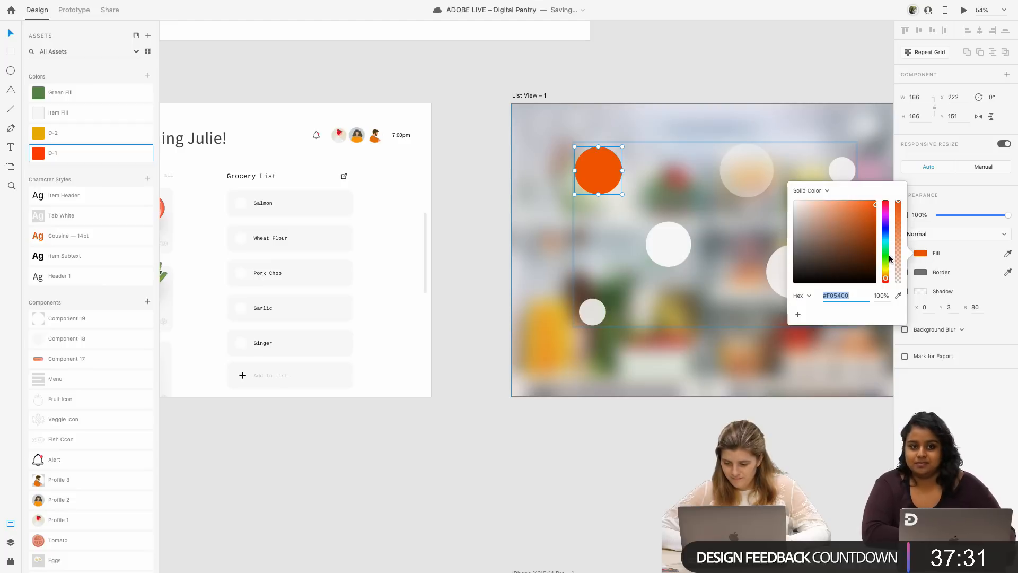
pyautogui.moveTo(885, 281); pyautogui.dragTo(885, 281)
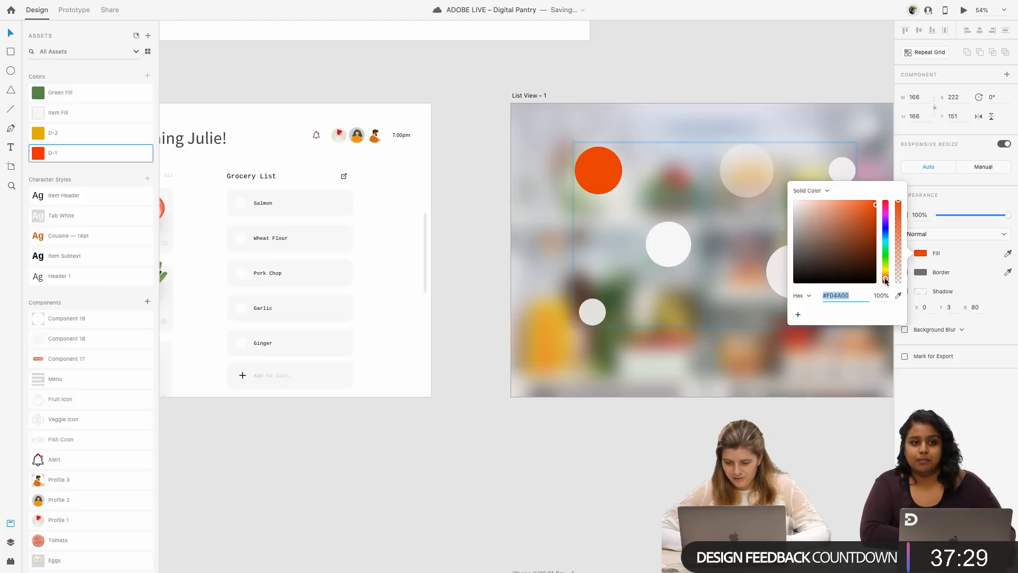
# - Fill the white circle near the middle of List View – 1 with the saved D-2 yellow
pyautogui.click(664, 244)
pyautogui.hscroll(1, 664, 244)
pyautogui.scroll(-2, 664, 244)
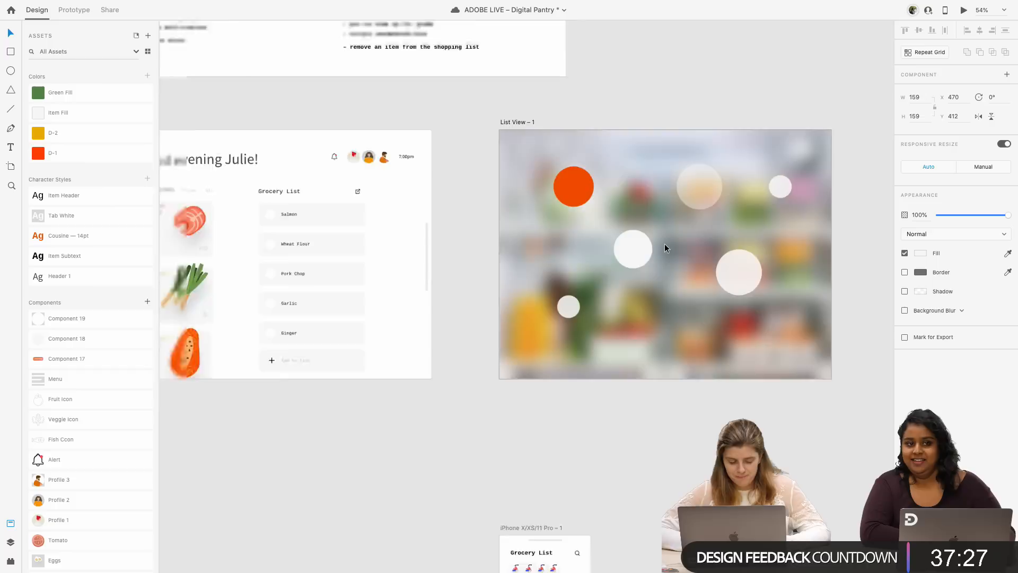
pyautogui.scroll(-3, 665, 245)
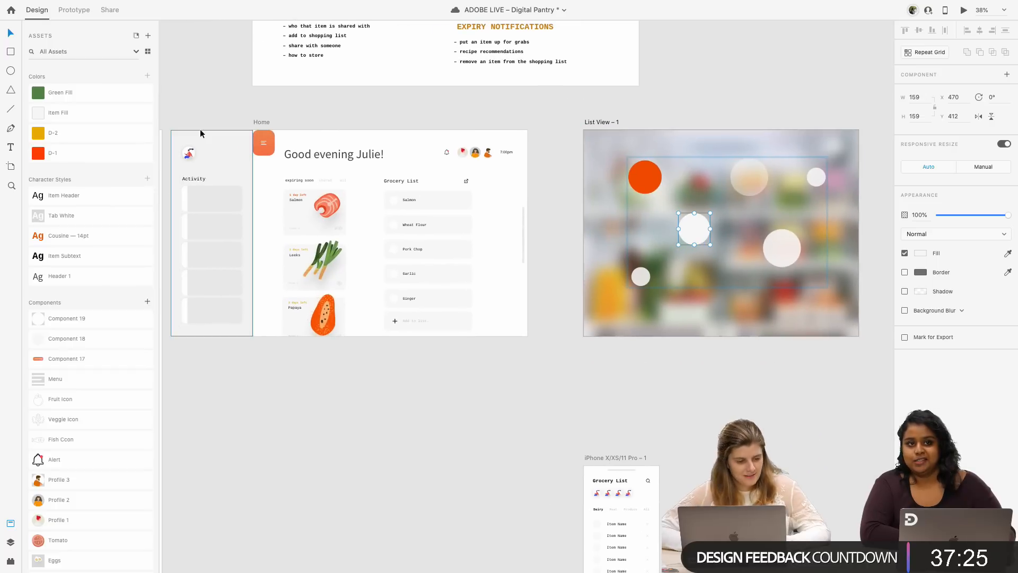
pyautogui.click(84, 129)
# - Fill the large translucent circle in the upper row with Green Fill and set its opacity to 65%
pyautogui.scroll(1, 688, 223)
pyautogui.click(753, 172)
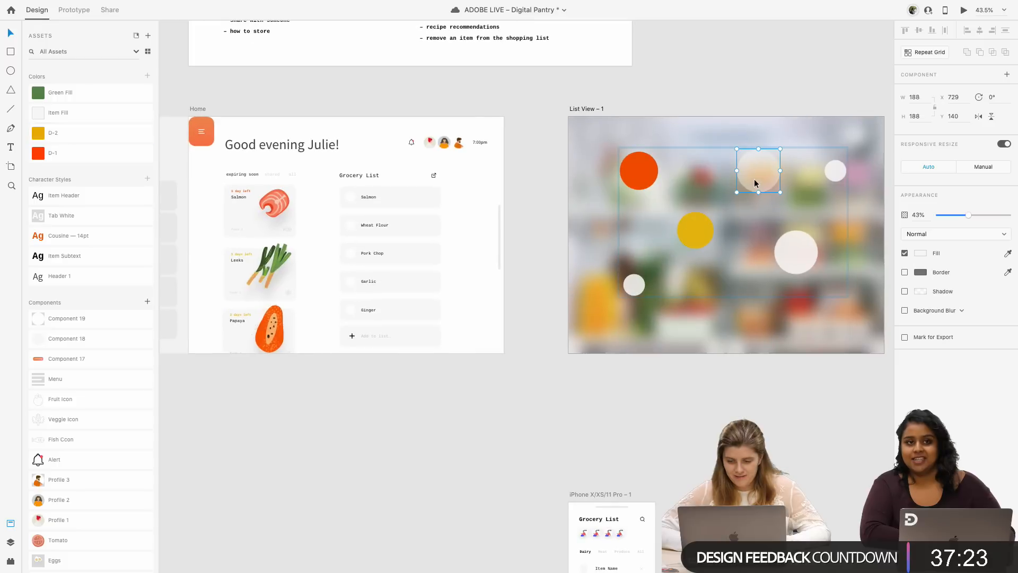
pyautogui.scroll(3, 711, 197)
pyautogui.hscroll(2, 712, 199)
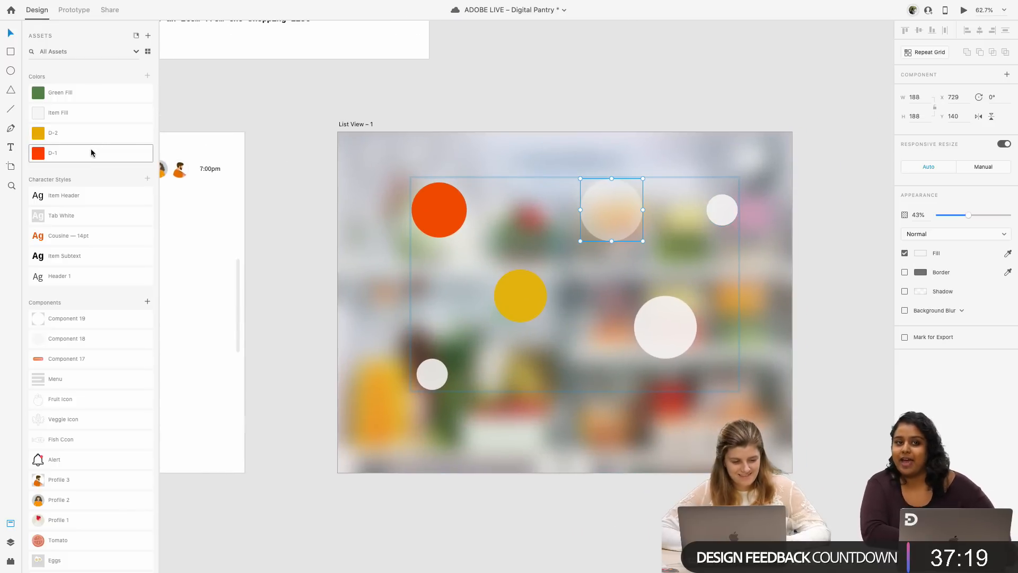
pyautogui.click(80, 100)
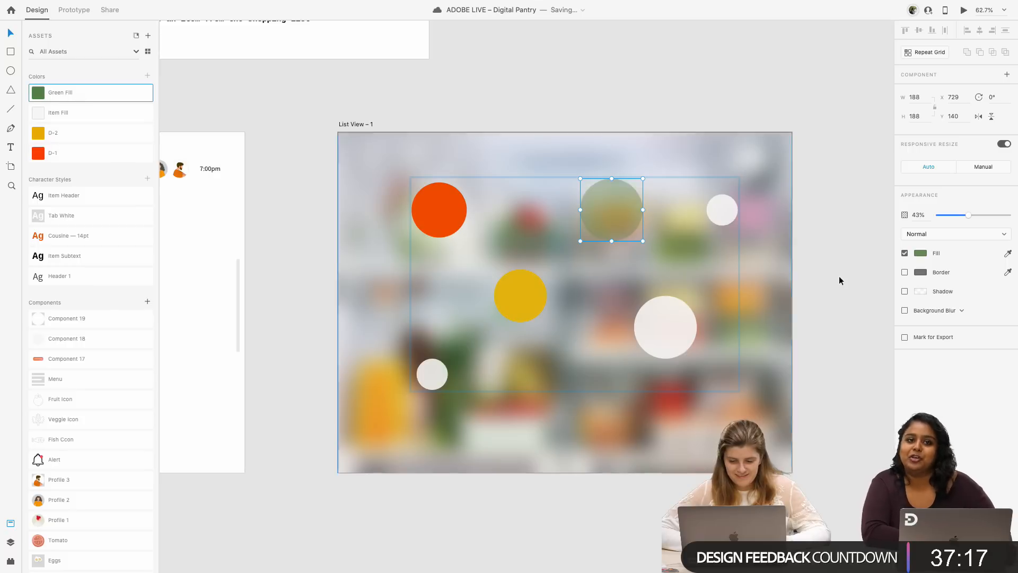
pyautogui.moveTo(970, 216); pyautogui.dragTo(996, 215)
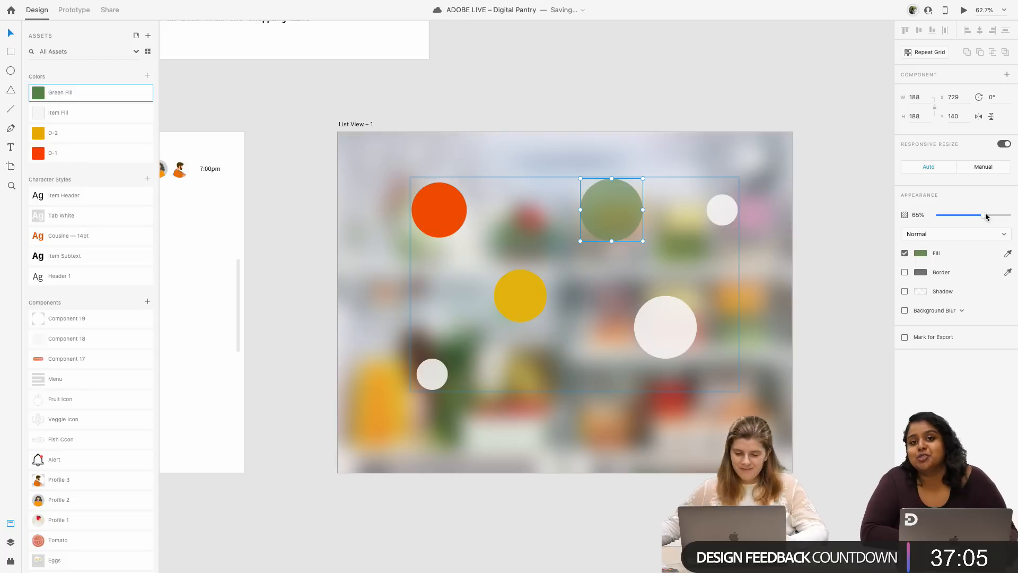
# - Set the orange circle's opacity to 78%
pyautogui.click(444, 219)
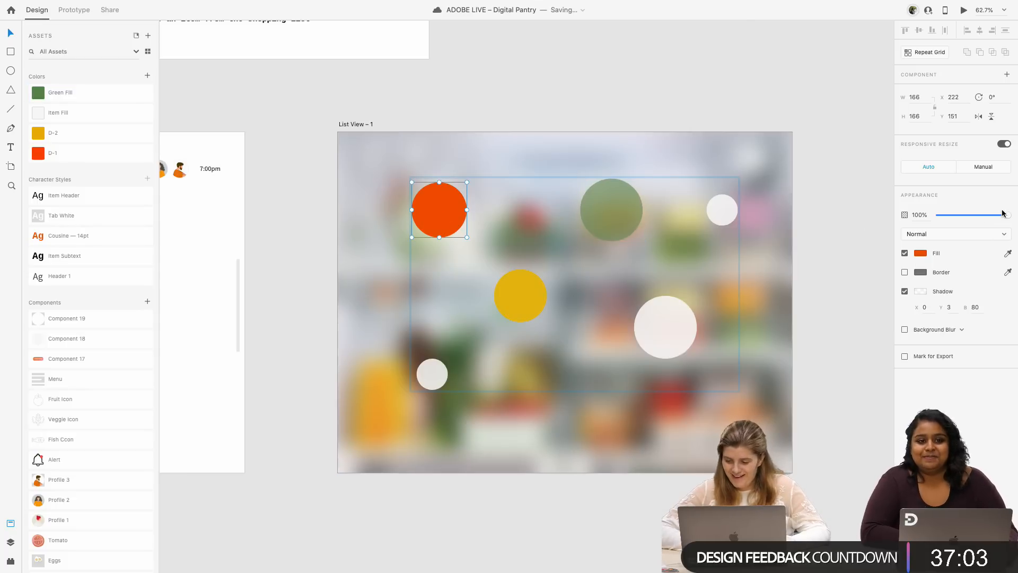
pyautogui.moveTo(1002, 213)
pyautogui.mouseDown()
pyautogui.moveTo(987, 215)
pyautogui.moveTo(997, 214)
pyautogui.mouseUp()
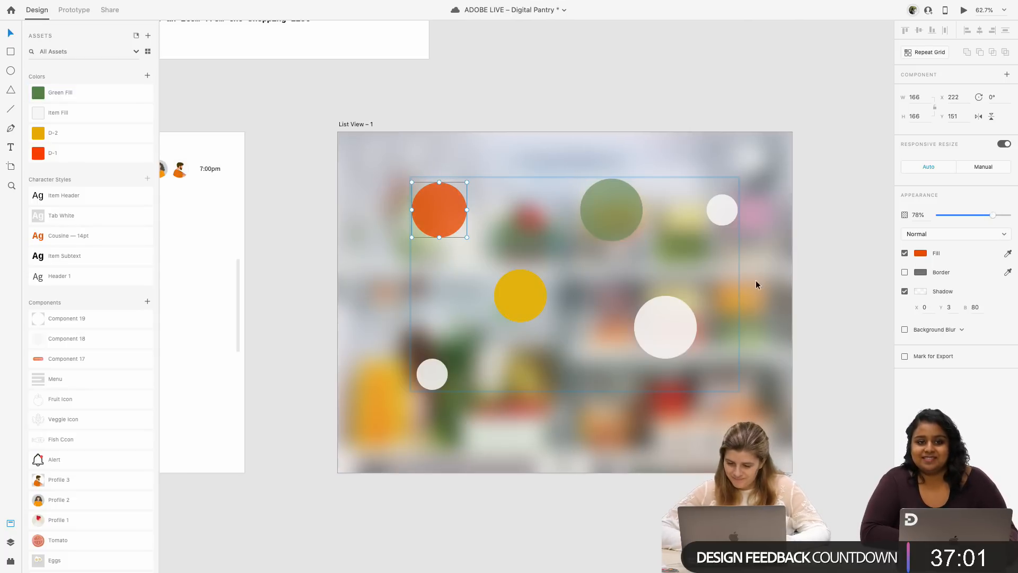
pyautogui.click(675, 329)
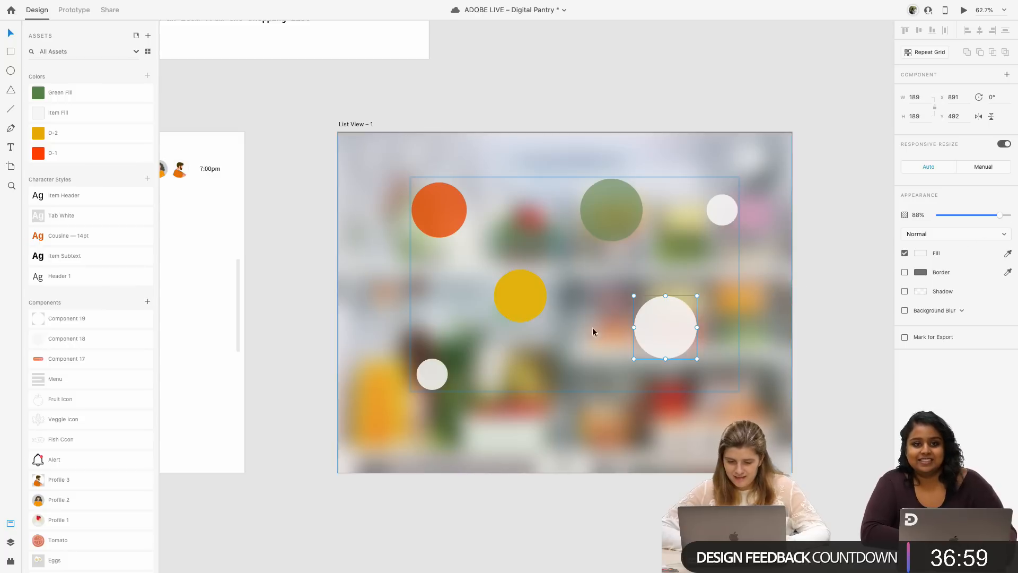
# - Change the Papaya card's expiry text on the Home artboard to "5 days left" and colour it with Green Fill
pyautogui.hscroll(-5, 422, 236)
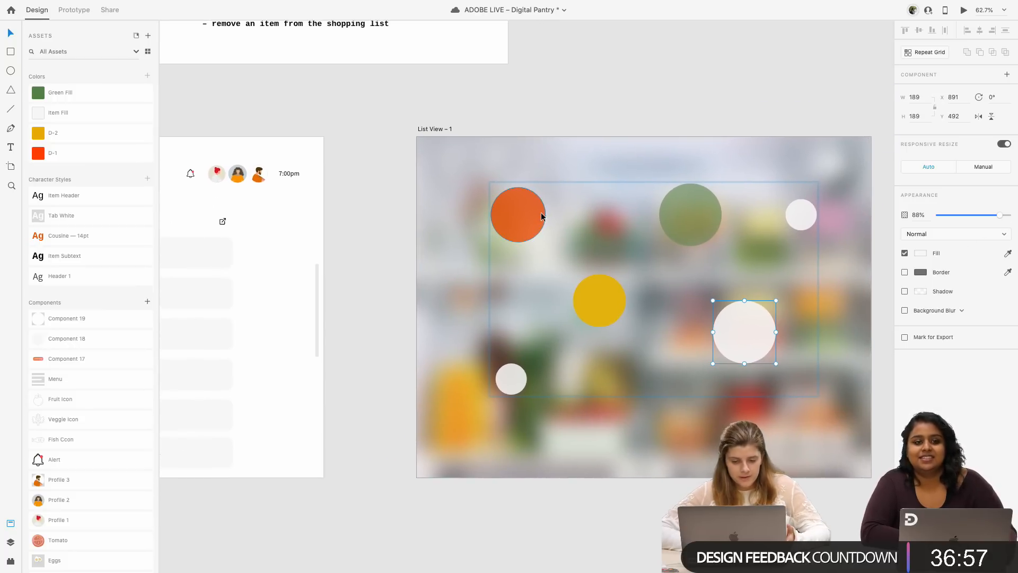
pyautogui.hscroll(-10, 541, 215)
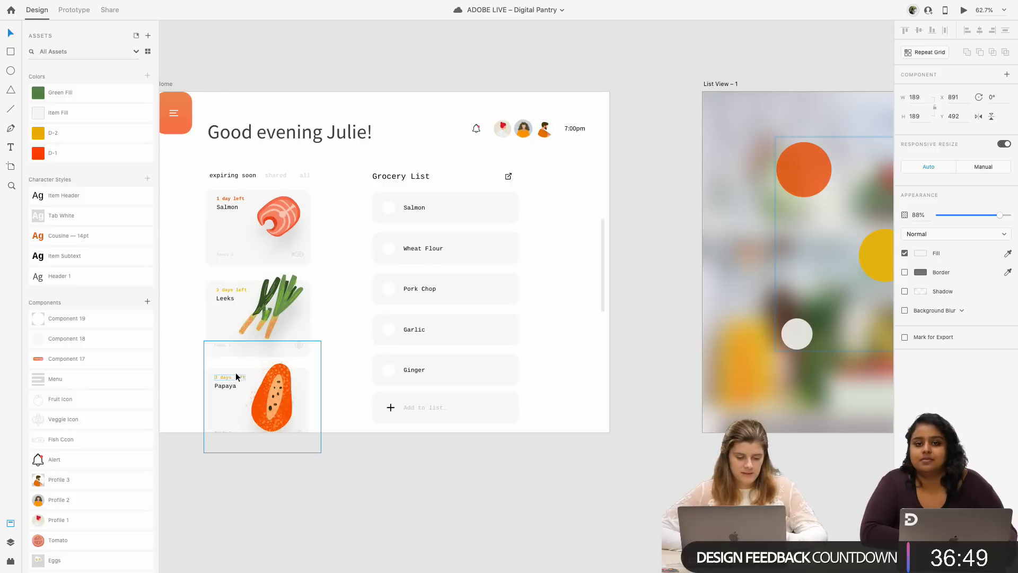
pyautogui.hscroll(5, 294, 383)
pyautogui.hscroll(-10, 294, 382)
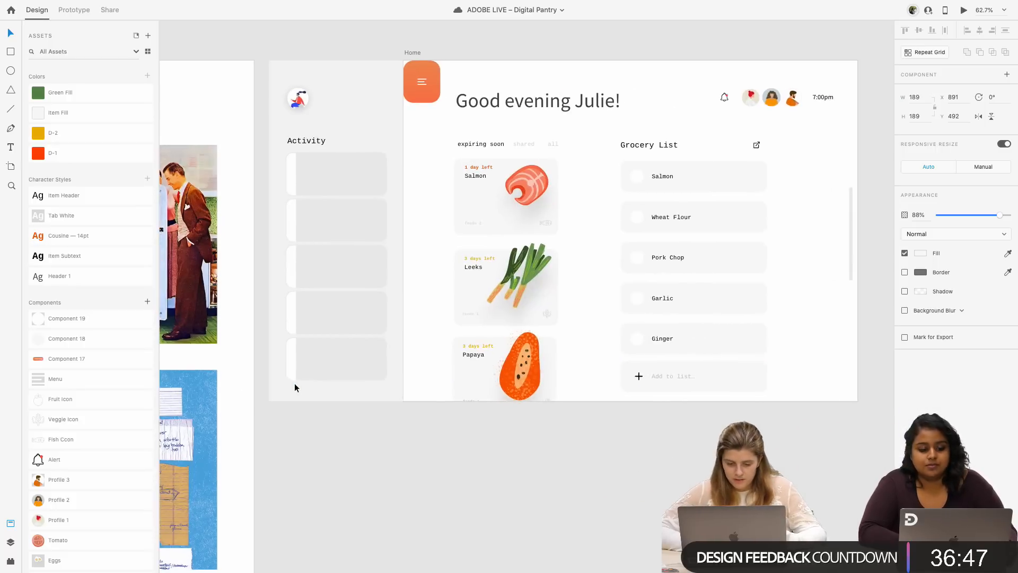
pyautogui.hscroll(1, 471, 336)
pyautogui.scroll(5, 460, 358)
pyautogui.click(428, 350)
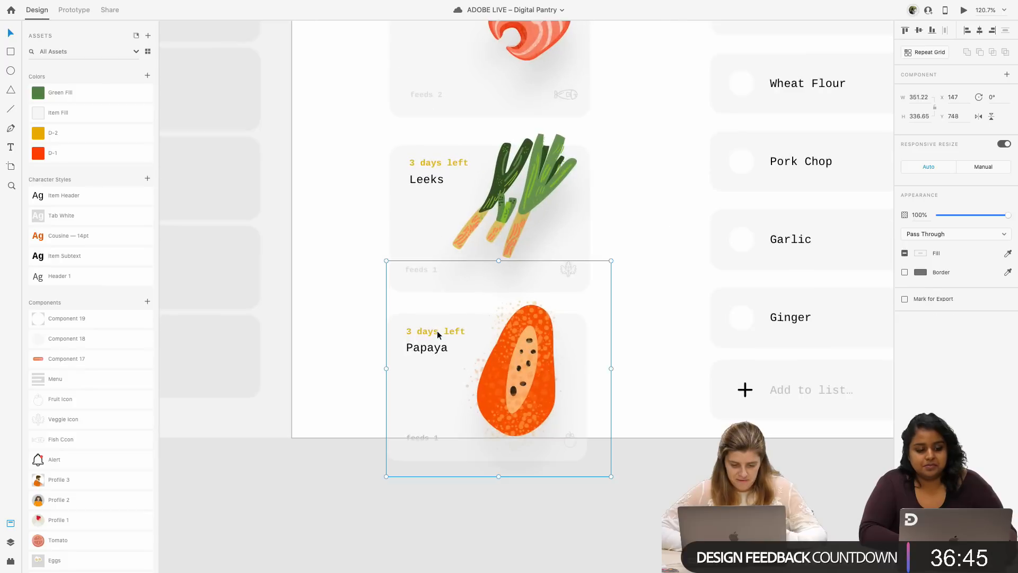
pyautogui.doubleClick(416, 333)
pyautogui.doubleClick(411, 330)
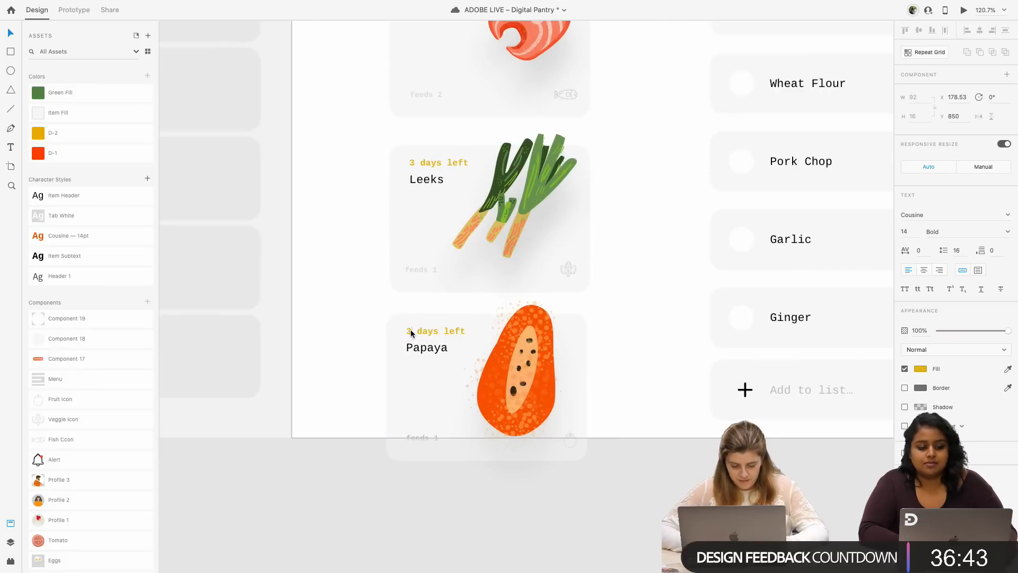
pyautogui.write('5')
pyautogui.press('Escape')
pyautogui.click(60, 93)
pyautogui.keyDown('shift'); pyautogui.click(427, 347); pyautogui.keyUp('shift')
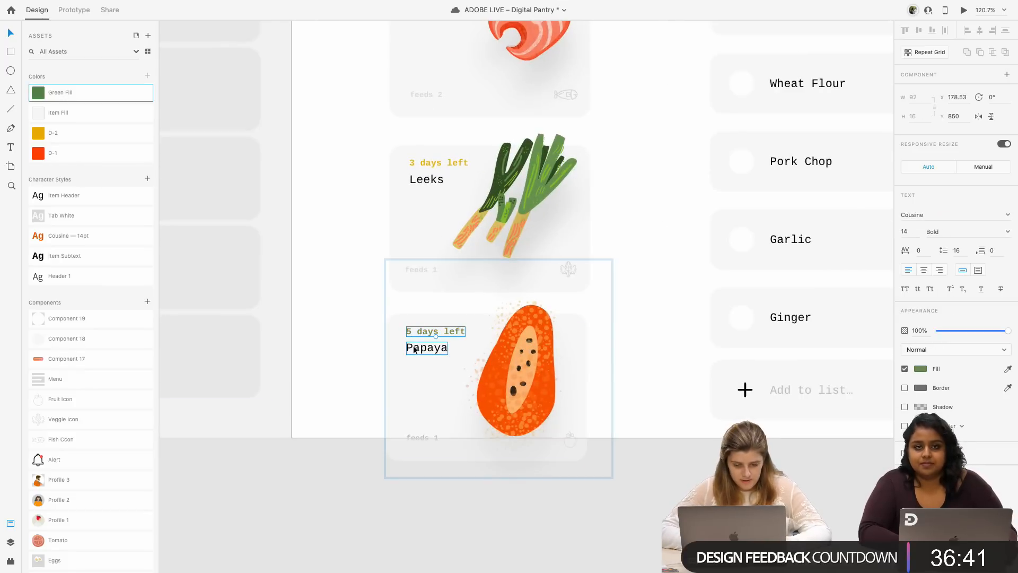
# - Compare the Home artboard's food item cards with the coloured circles on List View – 1
pyautogui.hscroll(3, 412, 345)
pyautogui.scroll(-3, 413, 345)
pyautogui.hscroll(10, 412, 345)
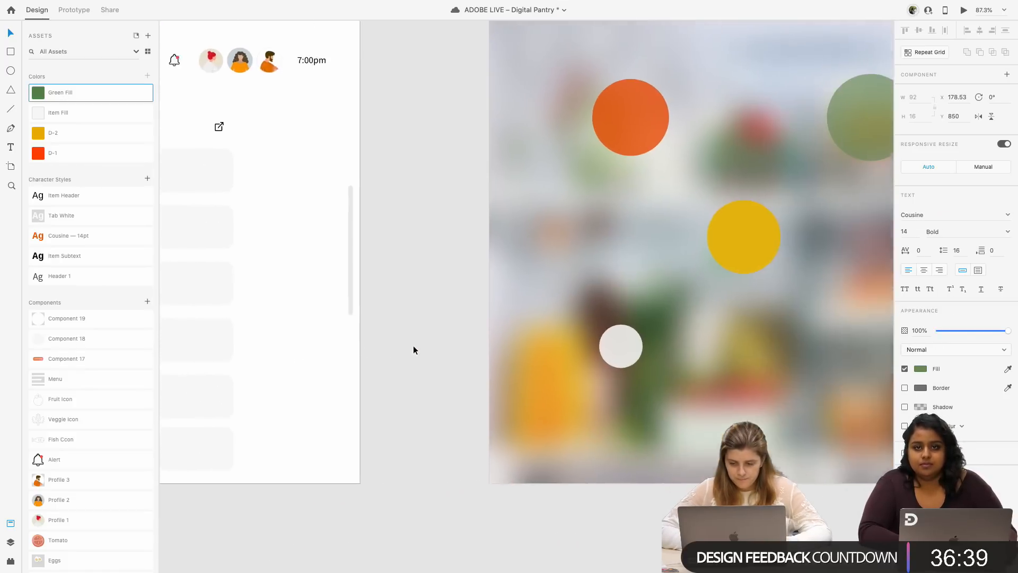
pyautogui.scroll(-3, 416, 344)
pyautogui.hscroll(-10, 415, 345)
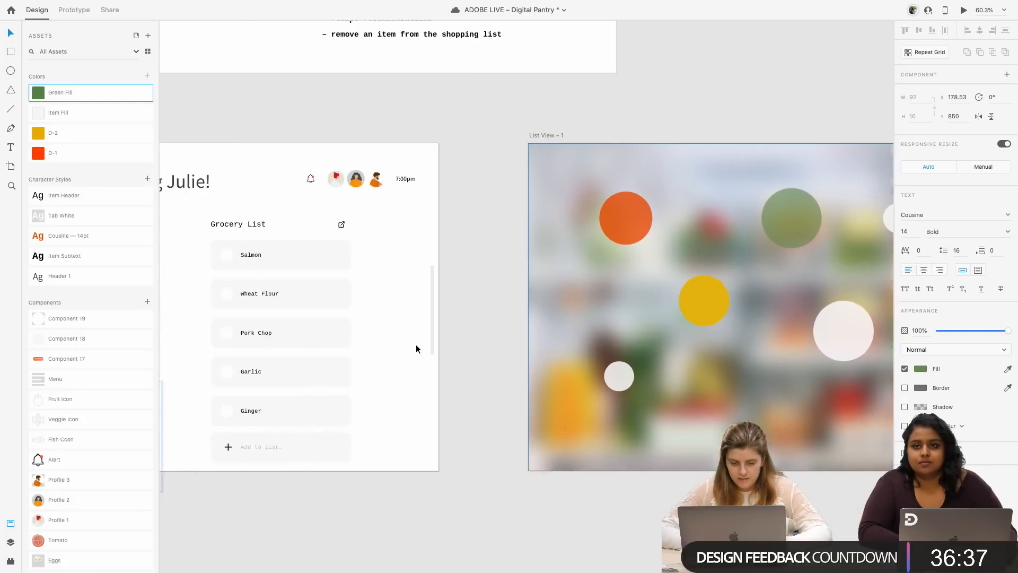
pyautogui.hscroll(-3, 371, 324)
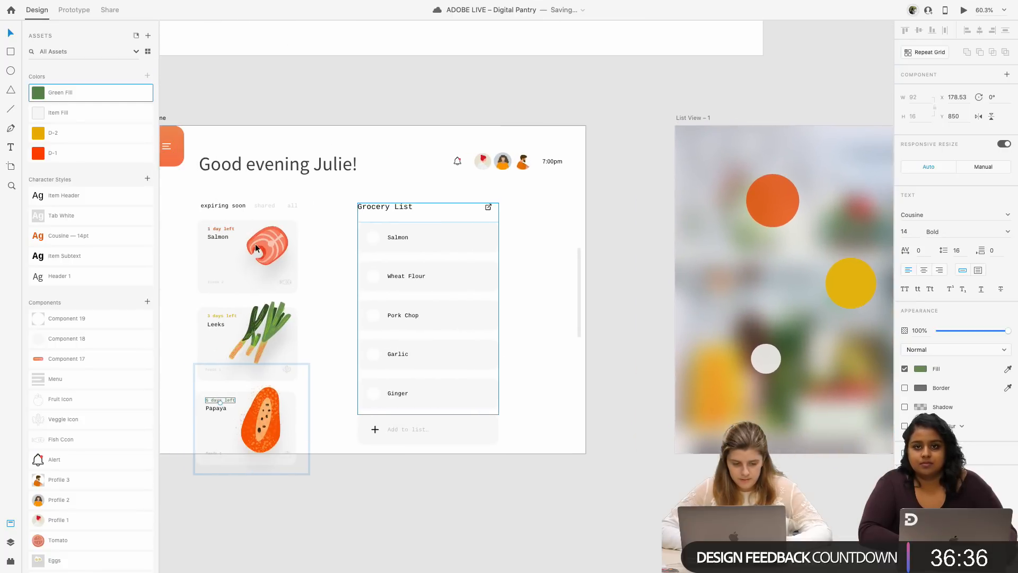
pyautogui.click(219, 239)
pyautogui.hscroll(-1, 466, 261)
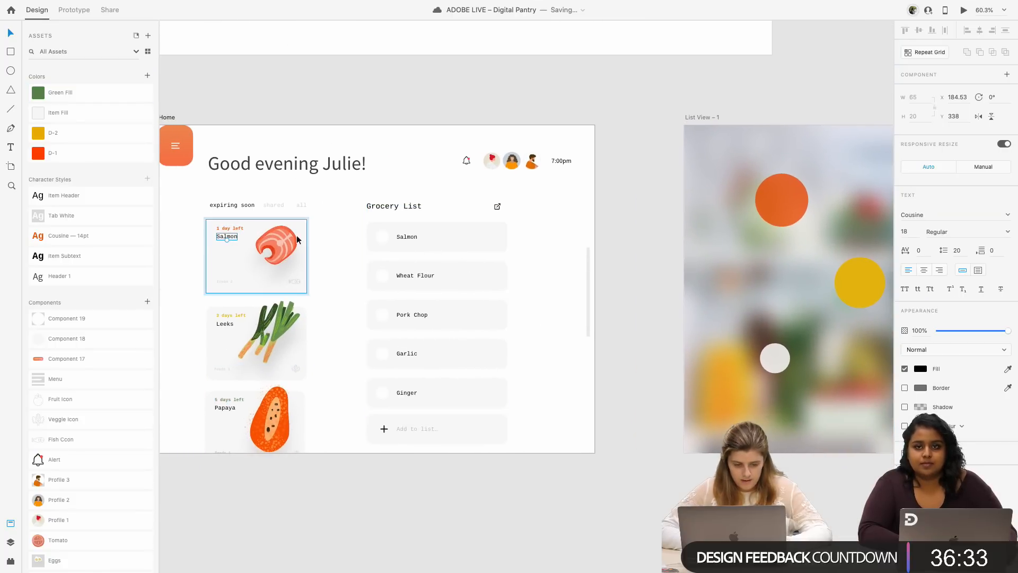
pyautogui.hscroll(11, 554, 245)
pyautogui.click(470, 209)
pyautogui.doubleClick(469, 209)
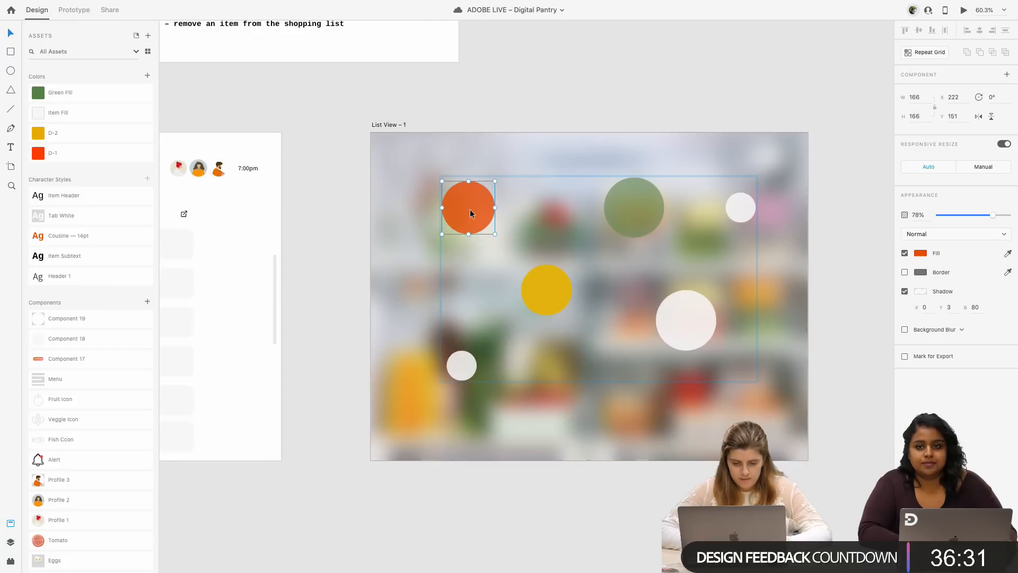
pyautogui.scroll(5, 470, 209)
pyautogui.press('super+v')
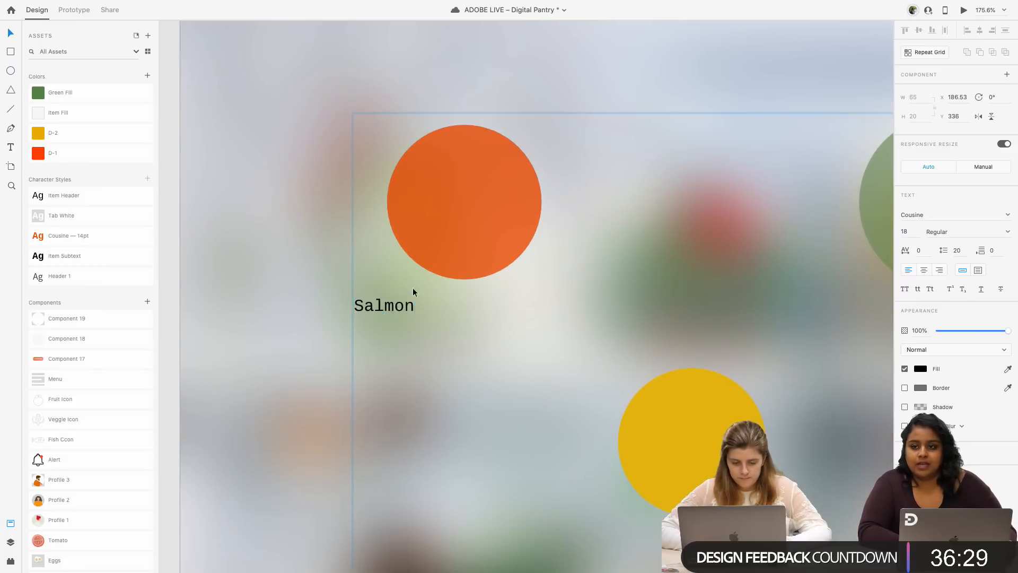
pyautogui.moveTo(413, 287); pyautogui.dragTo(475, 217)
pyautogui.scroll(-5, 475, 212)
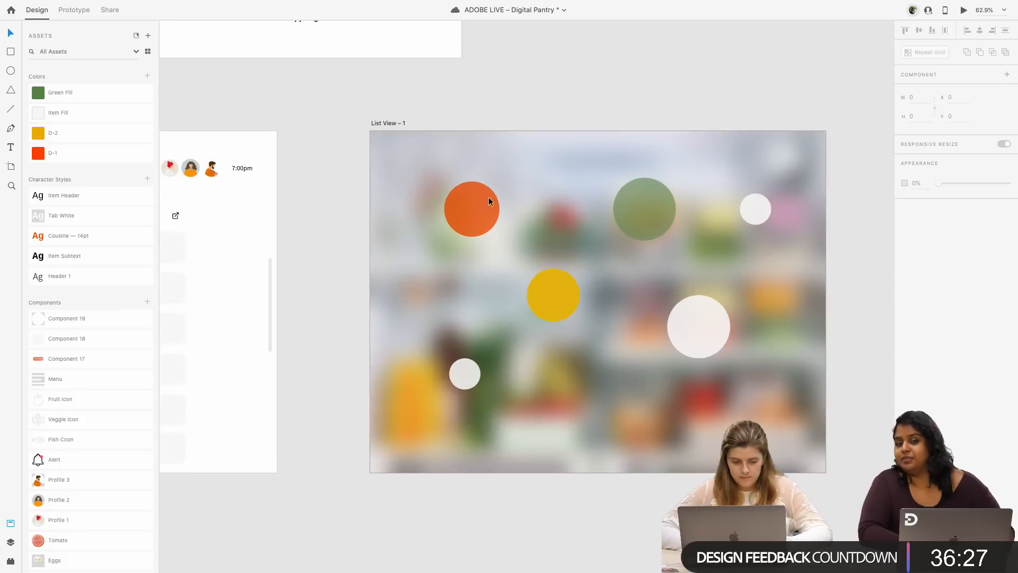
# - Copy the salmon illustration from the Home artboard's Salmon card onto the orange circle in List View – 1
pyautogui.hscroll(-12, 501, 196)
pyautogui.hscroll(-2, 500, 201)
pyautogui.doubleClick(334, 214)
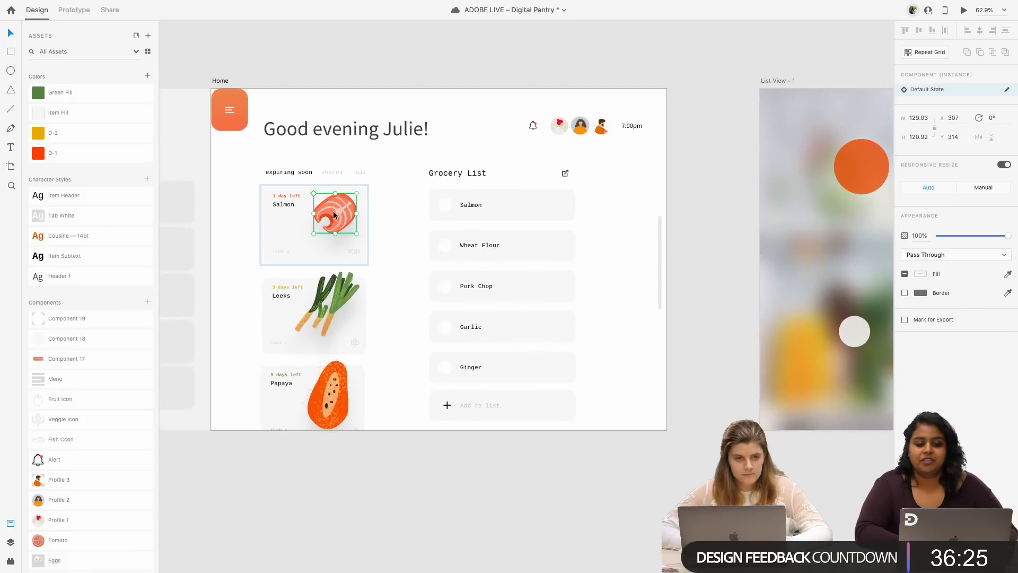
pyautogui.hscroll(3, 494, 257)
pyautogui.scroll(5, 540, 202)
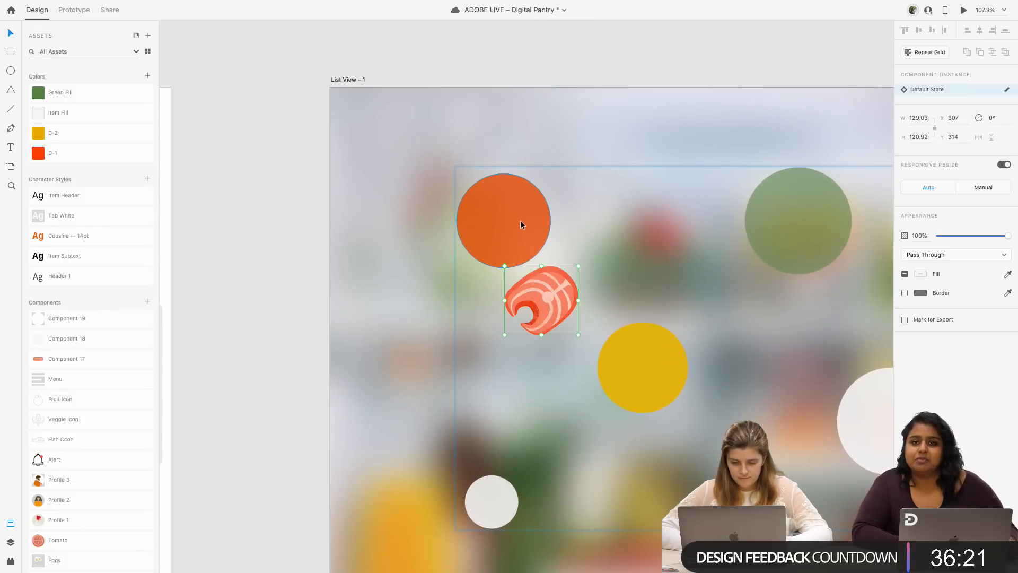
pyautogui.moveTo(558, 297); pyautogui.dragTo(520, 227)
# - Enlarge the orange circle around the salmon illustration and centre the illustration inside it
pyautogui.click(525, 259)
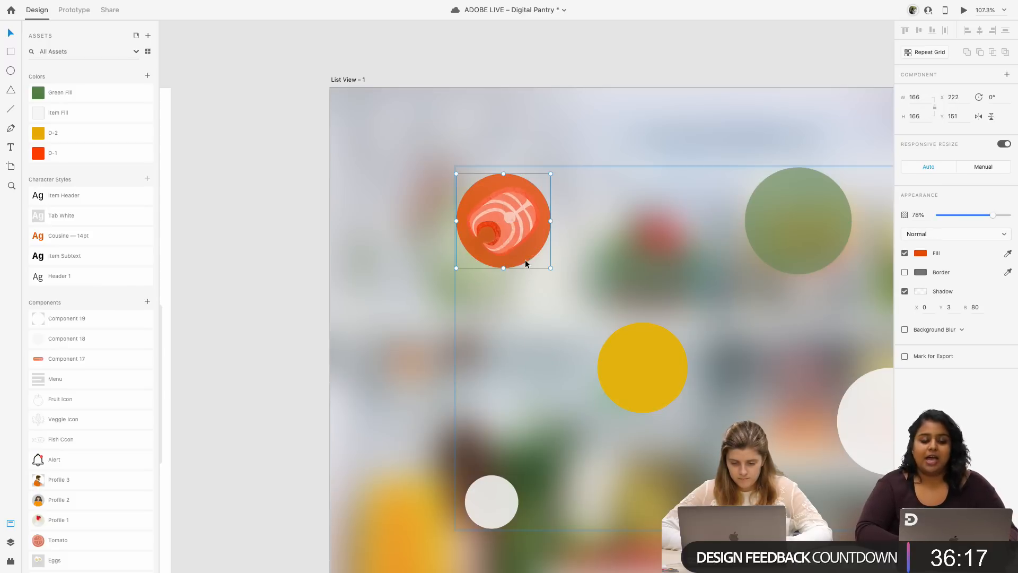
pyautogui.moveTo(550, 269); pyautogui.dragTo(575, 293)
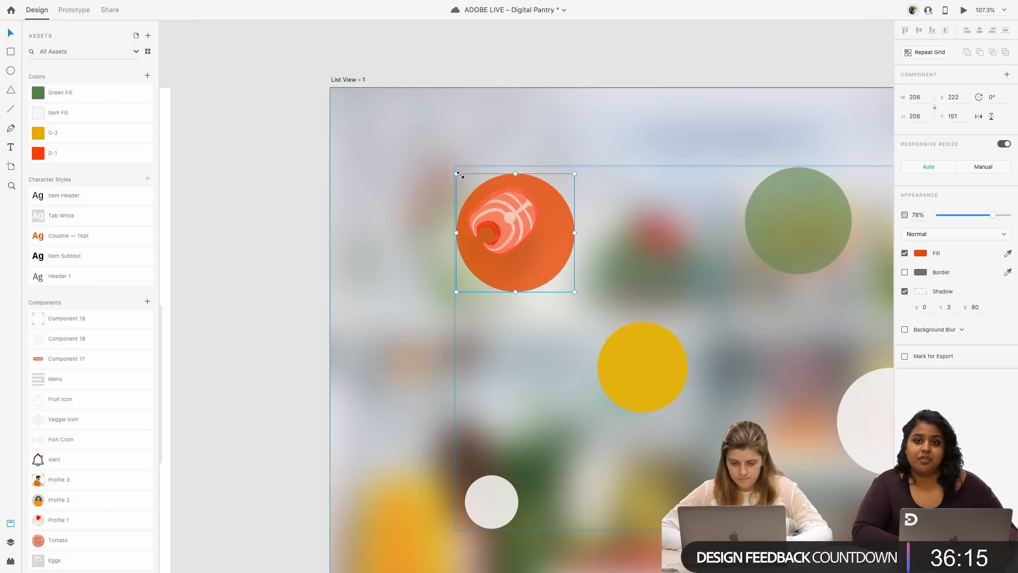
pyautogui.moveTo(460, 174); pyautogui.dragTo(436, 153)
pyautogui.click(507, 220)
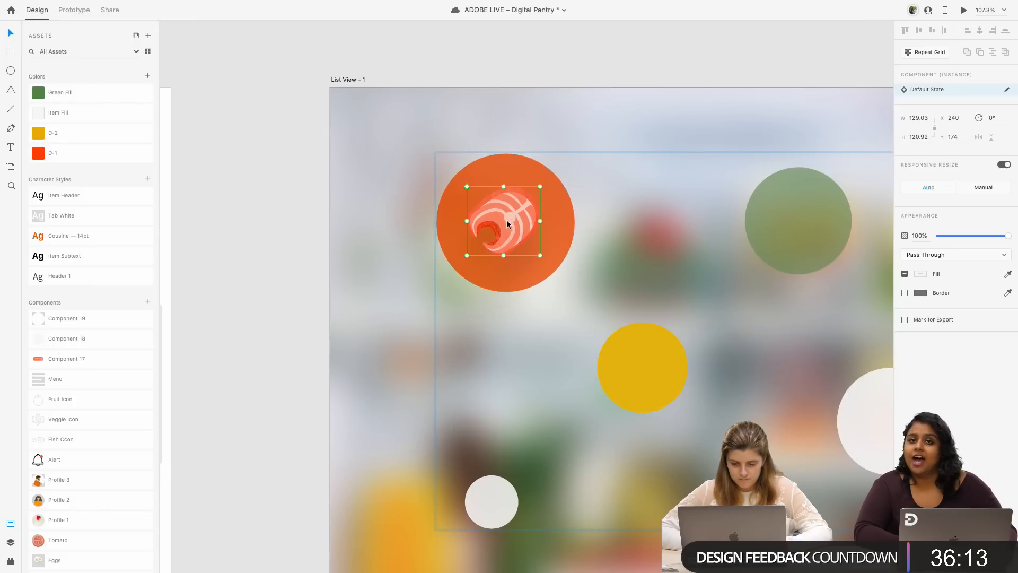
pyautogui.moveTo(507, 220); pyautogui.dragTo(509, 221)
# - Copy the leeks illustration from the Home artboard's Leeks card onto the green circle in List View – 1
pyautogui.scroll(-5, 510, 219)
pyautogui.scroll(-3, 509, 220)
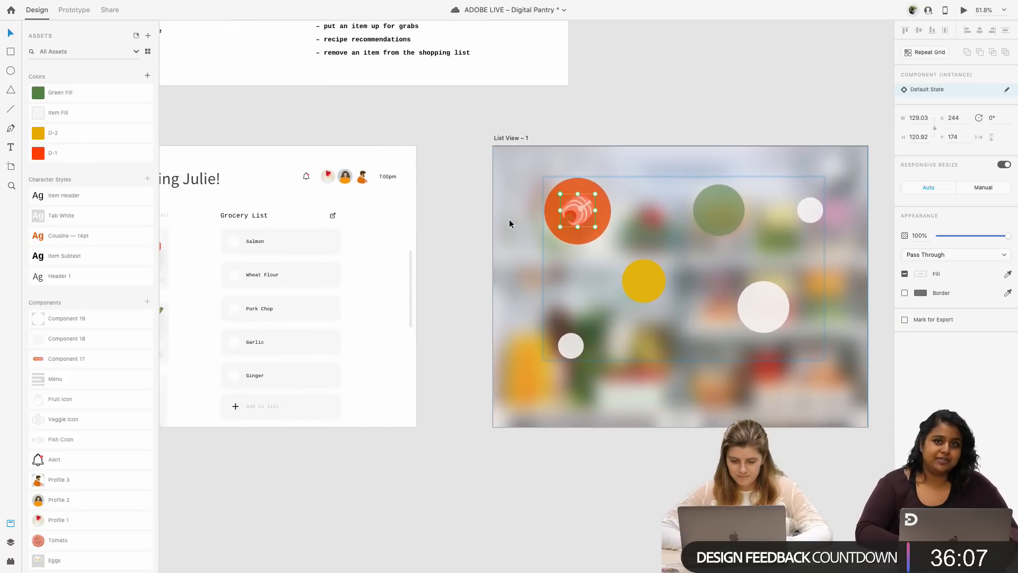
pyautogui.hscroll(-5, 509, 219)
pyautogui.click(336, 313)
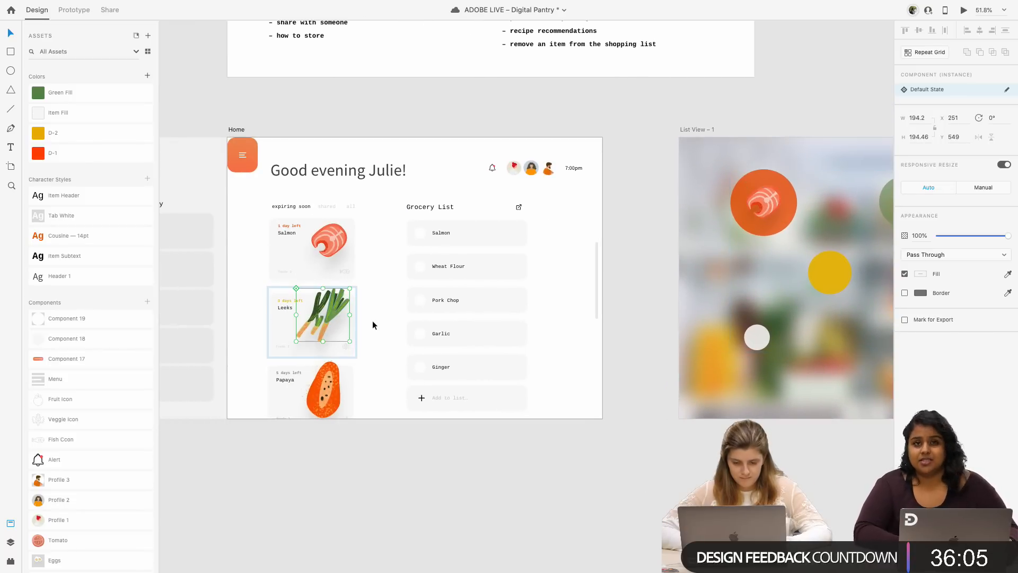
pyautogui.hscroll(10, 372, 325)
pyautogui.hscroll(-1, 409, 243)
pyautogui.click(418, 197)
pyautogui.scroll(5, 418, 199)
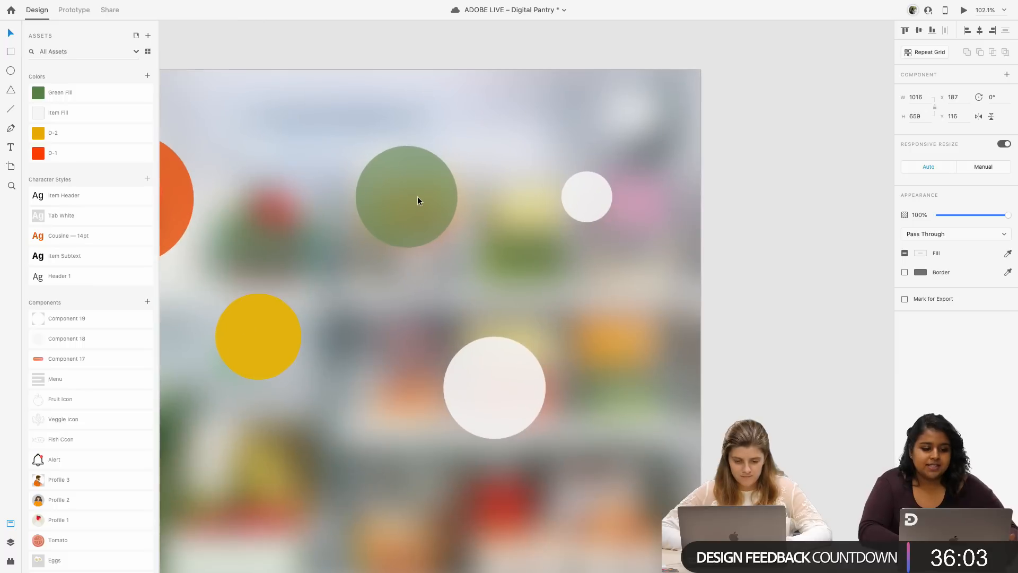
pyautogui.doubleClick(418, 197)
pyautogui.press('super+v')
pyautogui.moveTo(189, 399); pyautogui.dragTo(434, 178)
# - Copy the papaya illustration from the Papaya card on the Home artboard
pyautogui.scroll(-3, 434, 179)
pyautogui.hscroll(-2, 434, 178)
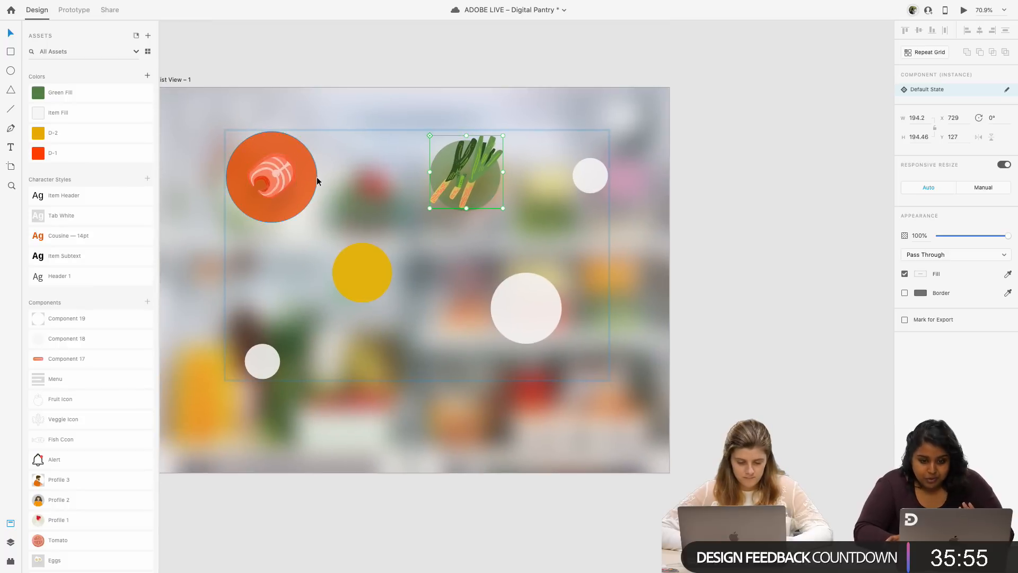
pyautogui.hscroll(-10, 316, 177)
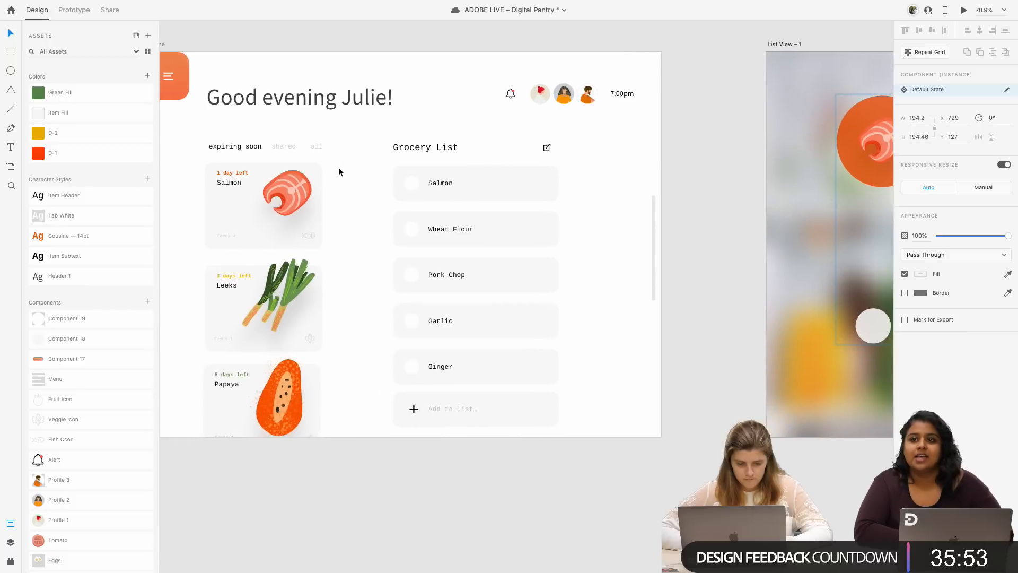
pyautogui.doubleClick(298, 391)
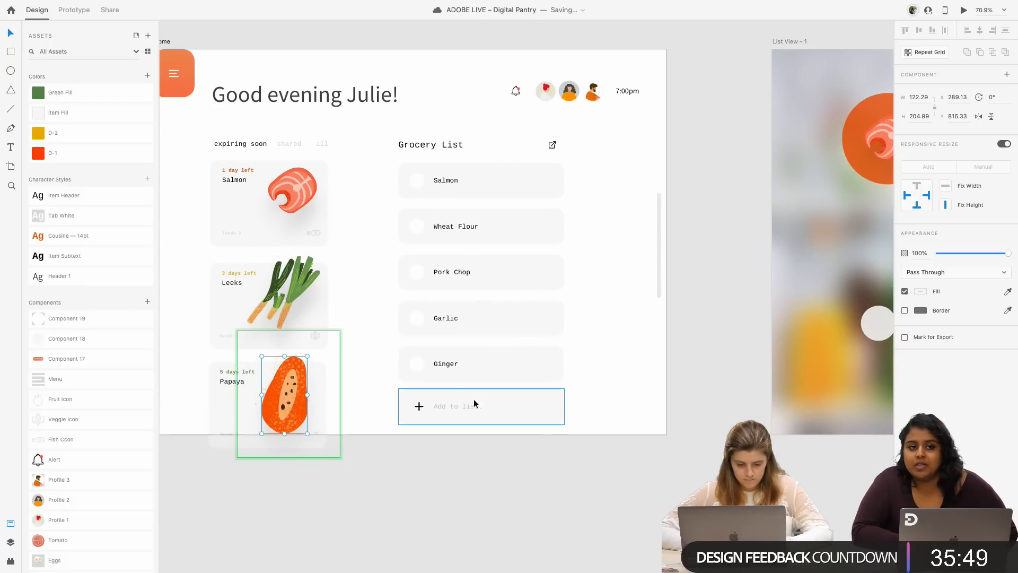
# - Move the leeks illustration from the green circle onto the yellow circle and enlarge the yellow circle around it
pyautogui.hscroll(10, 473, 399)
pyautogui.hscroll(-8, 536, 368)
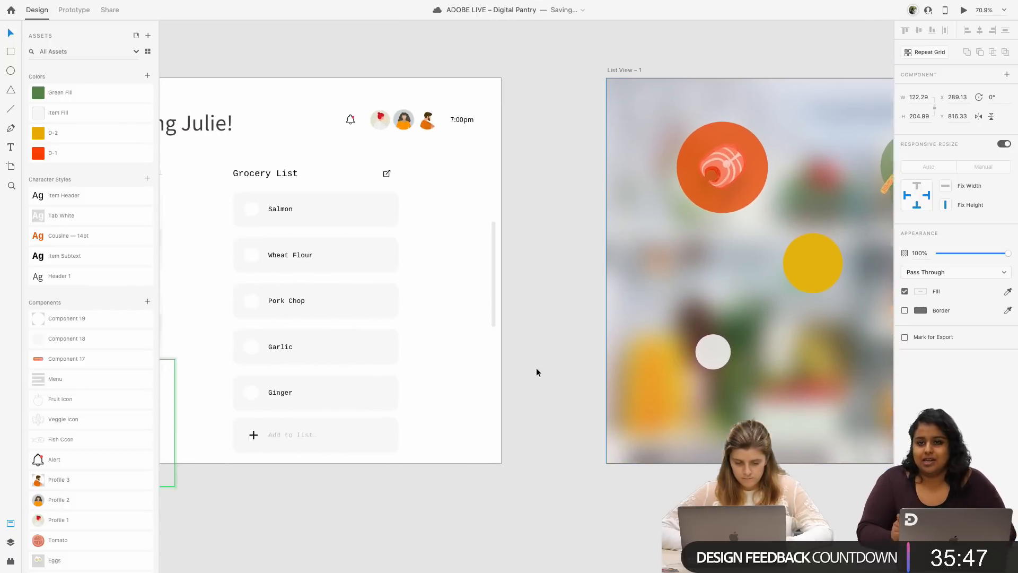
pyautogui.hscroll(6, 536, 367)
pyautogui.doubleClick(766, 169)
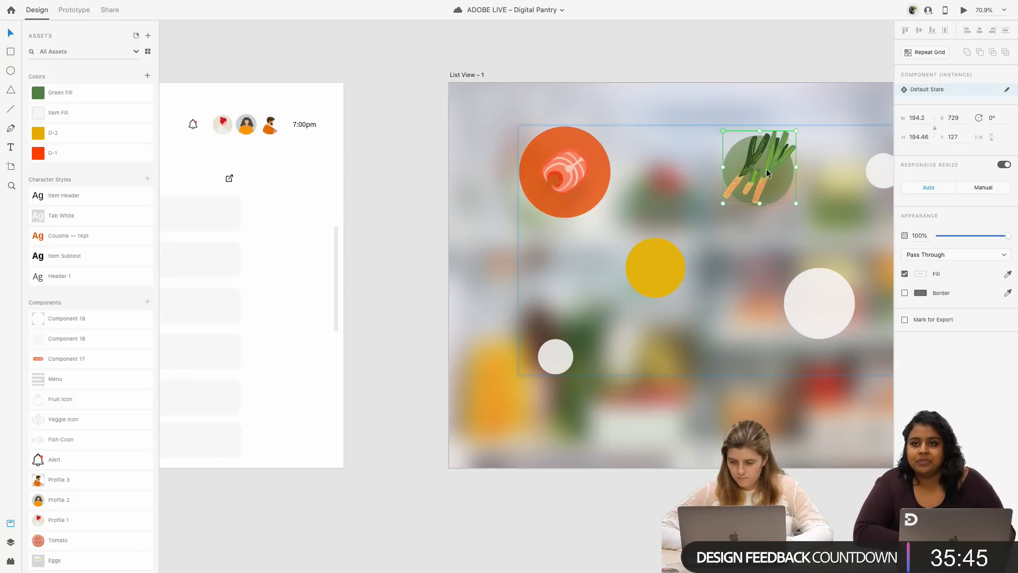
pyautogui.moveTo(766, 169); pyautogui.dragTo(664, 263)
pyautogui.click(680, 280)
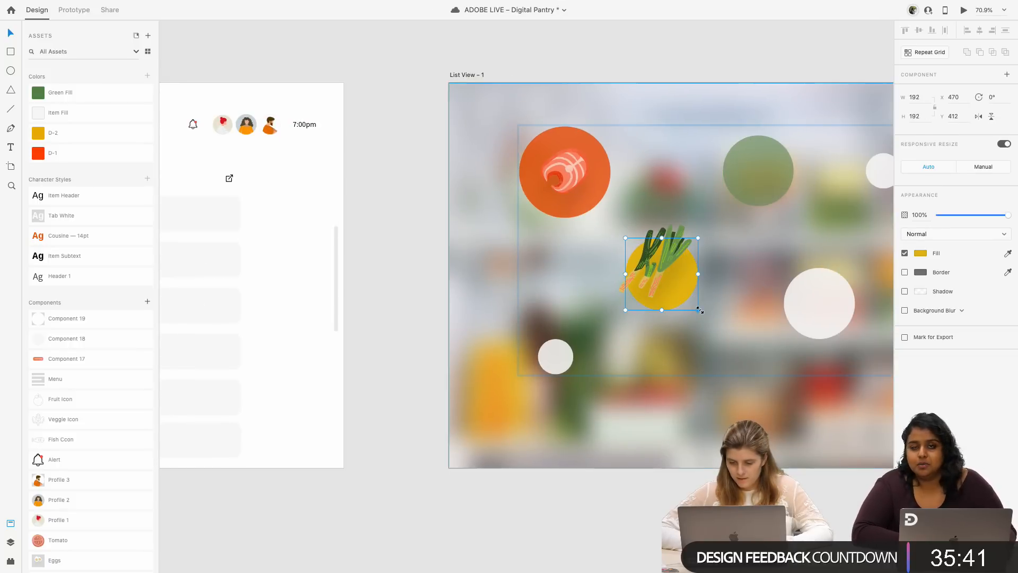
pyautogui.moveTo(625, 238); pyautogui.dragTo(603, 221)
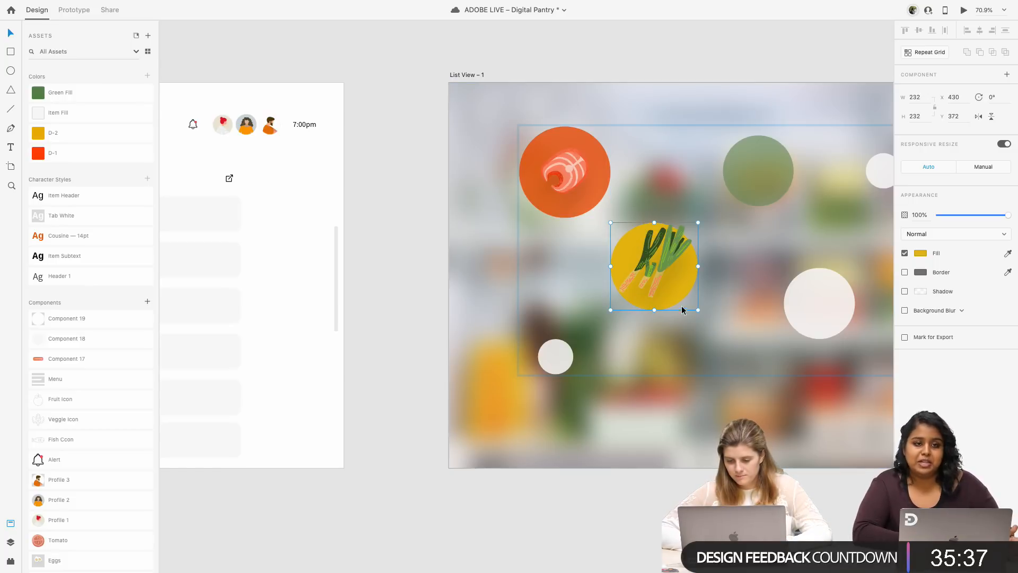
pyautogui.moveTo(697, 309); pyautogui.dragTo(687, 289)
# - Paste the copied papaya illustration onto the green circle and scale it down to fit inside
pyautogui.click(763, 162)
pyautogui.hscroll(2, 762, 162)
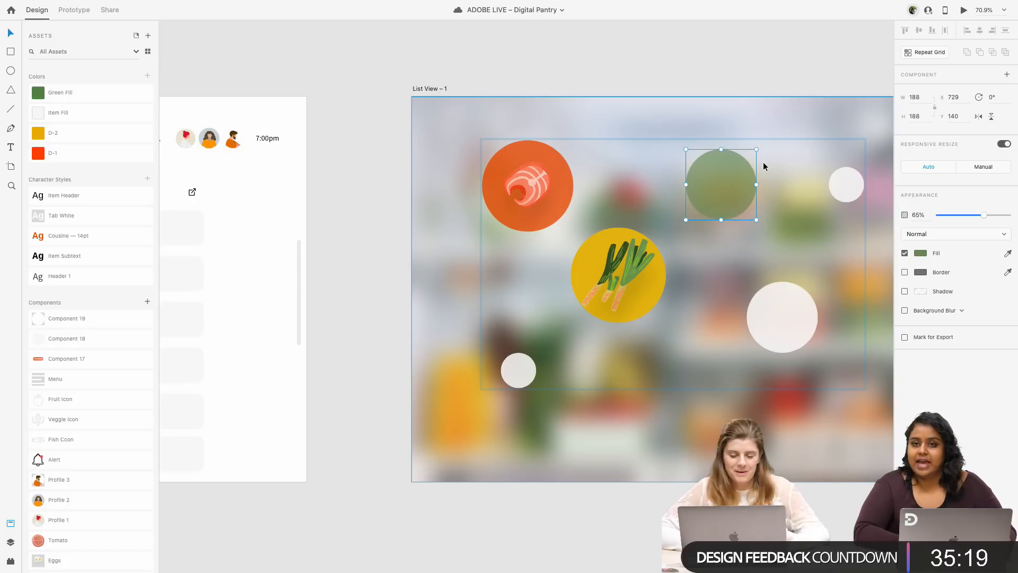
pyautogui.scroll(5, 780, 152)
pyautogui.hscroll(2, 701, 184)
pyautogui.press('super+v')
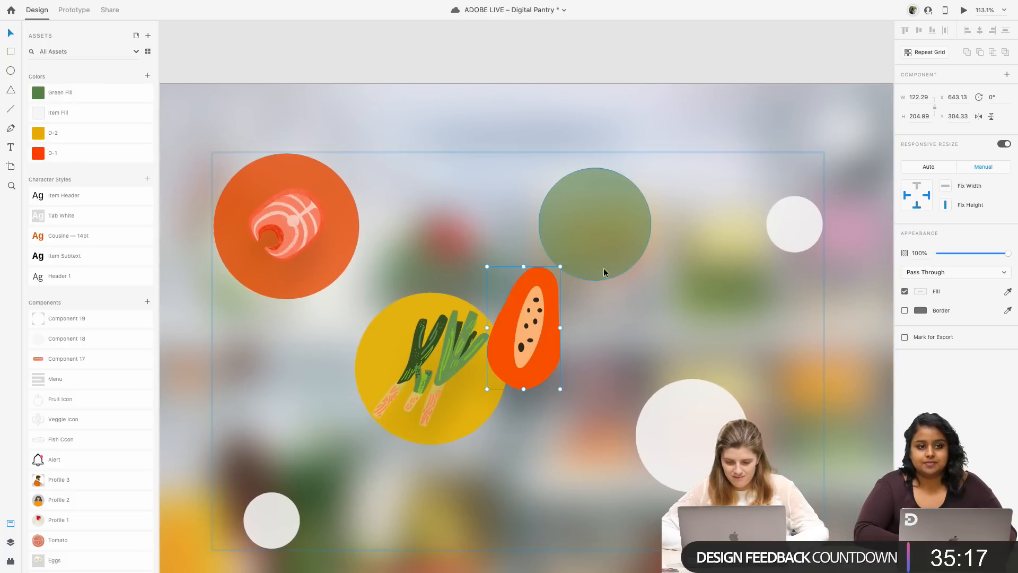
pyautogui.moveTo(546, 331); pyautogui.dragTo(612, 236)
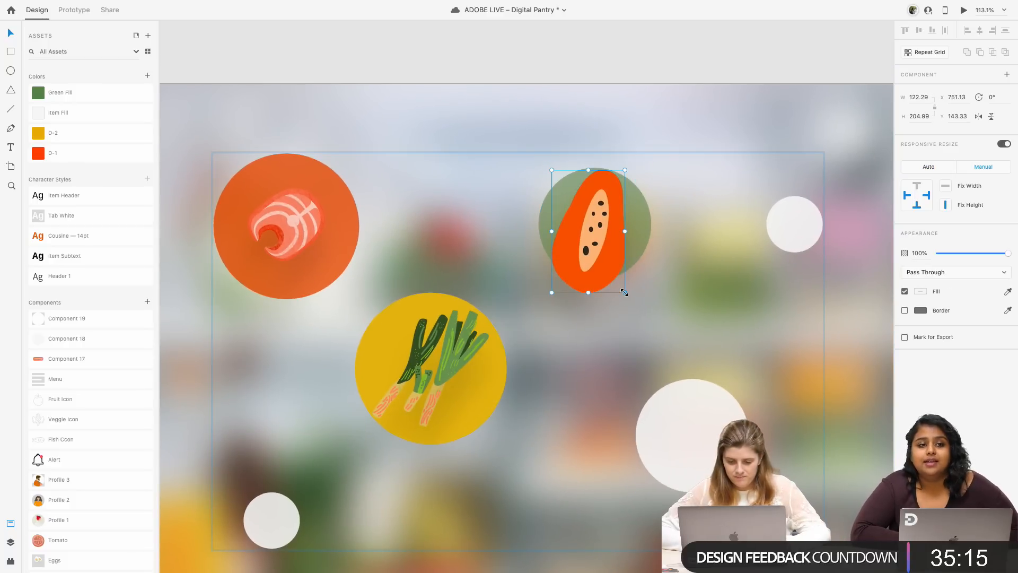
pyautogui.moveTo(622, 289); pyautogui.dragTo(596, 234)
# - Enlarge the green circle to about 229 × 229 and reposition it so the papaya sits in its centre
pyautogui.click(640, 229)
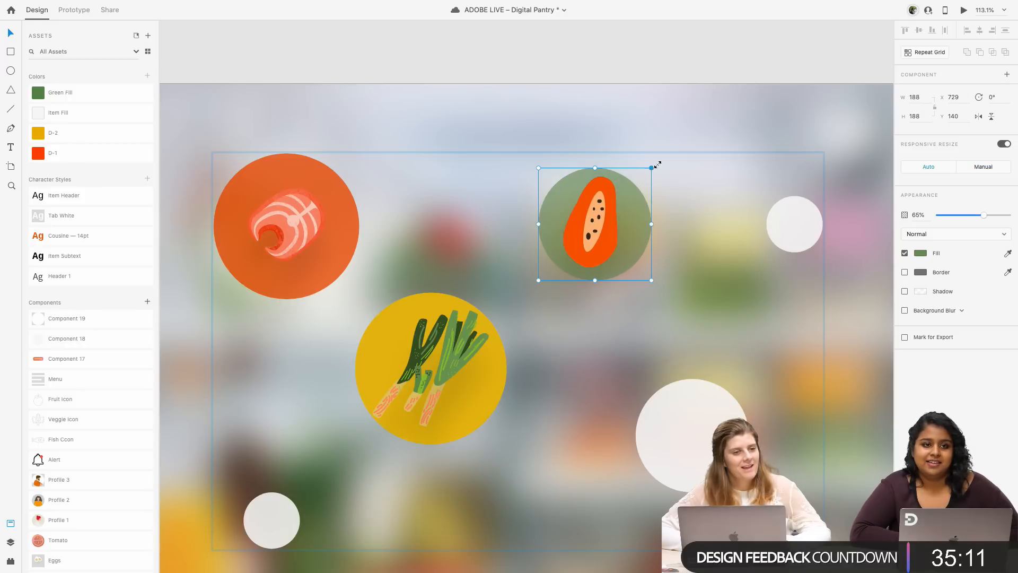
pyautogui.moveTo(653, 166); pyautogui.dragTo(676, 142)
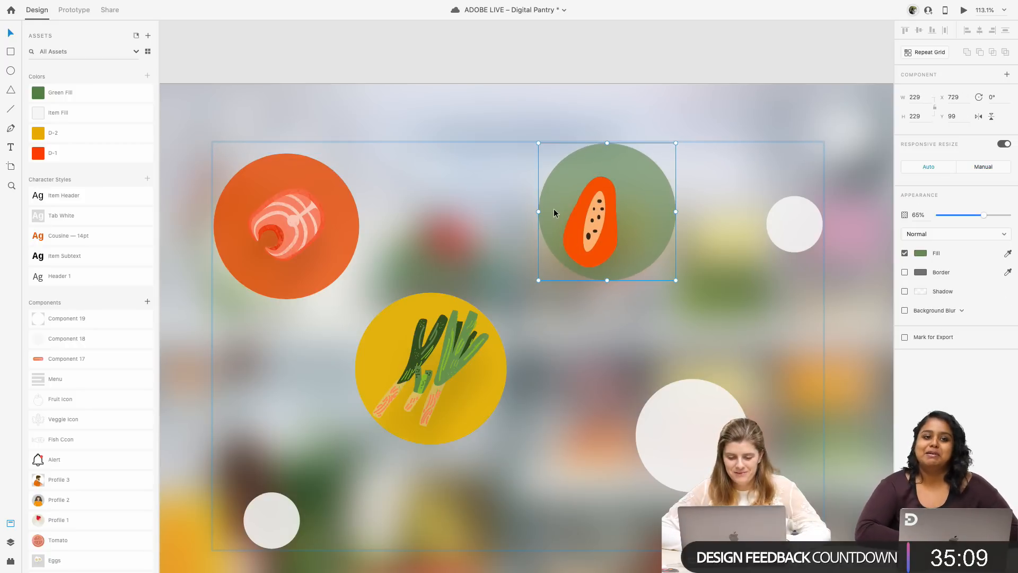
pyautogui.moveTo(550, 211); pyautogui.dragTo(541, 222)
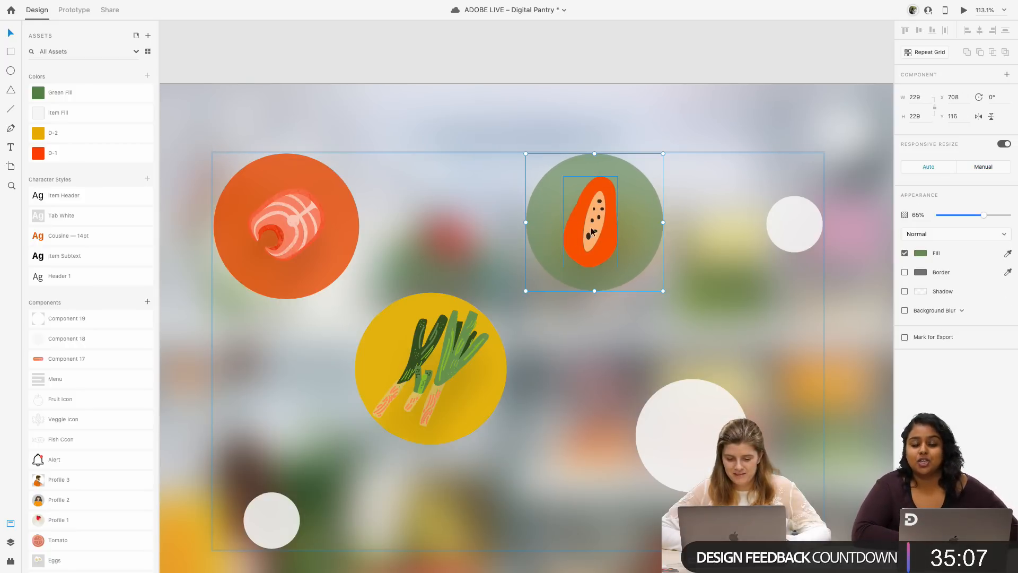
pyautogui.keyDown('shift'); pyautogui.click(591, 229); pyautogui.keyUp('shift')
# - Fill the small white circle in the lower part of List View – 1 with D-1
pyautogui.scroll(-10, 591, 228)
pyautogui.scroll(-1, 588, 316)
pyautogui.hscroll(-1, 562, 302)
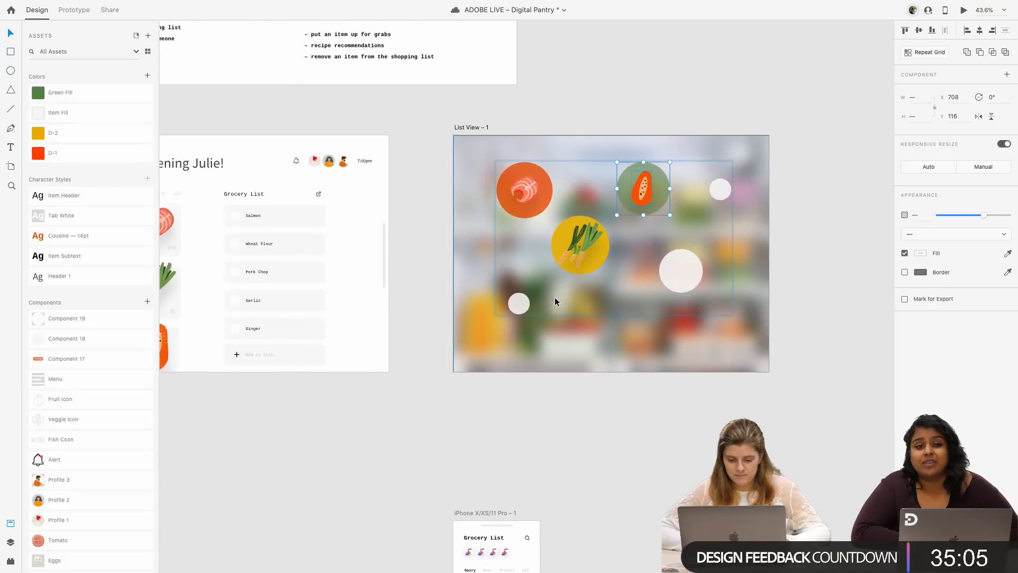
pyautogui.hscroll(-1, 555, 300)
pyautogui.scroll(-1, 546, 301)
pyautogui.click(532, 300)
pyautogui.hscroll(-1, 532, 300)
pyautogui.scroll(-1, 532, 300)
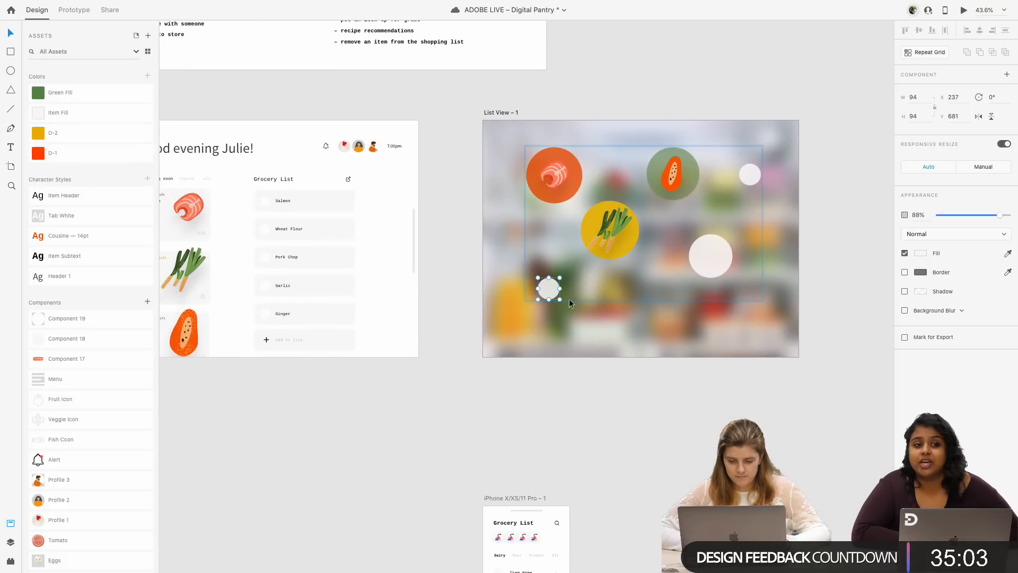
pyautogui.click(62, 155)
# - Fill the small lower circle in List View – 1 with Green Fill
pyautogui.click(713, 268)
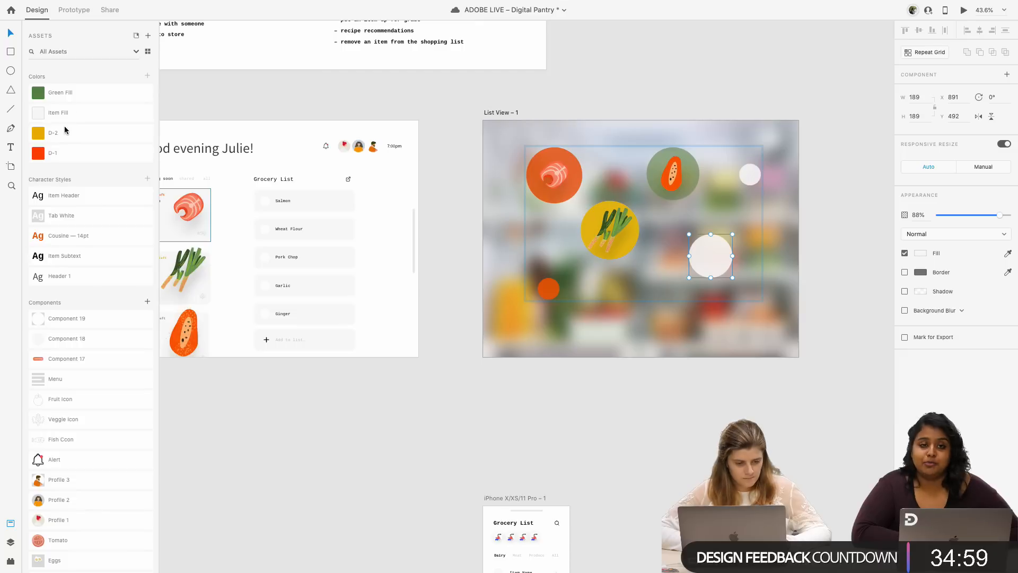
pyautogui.click(547, 297)
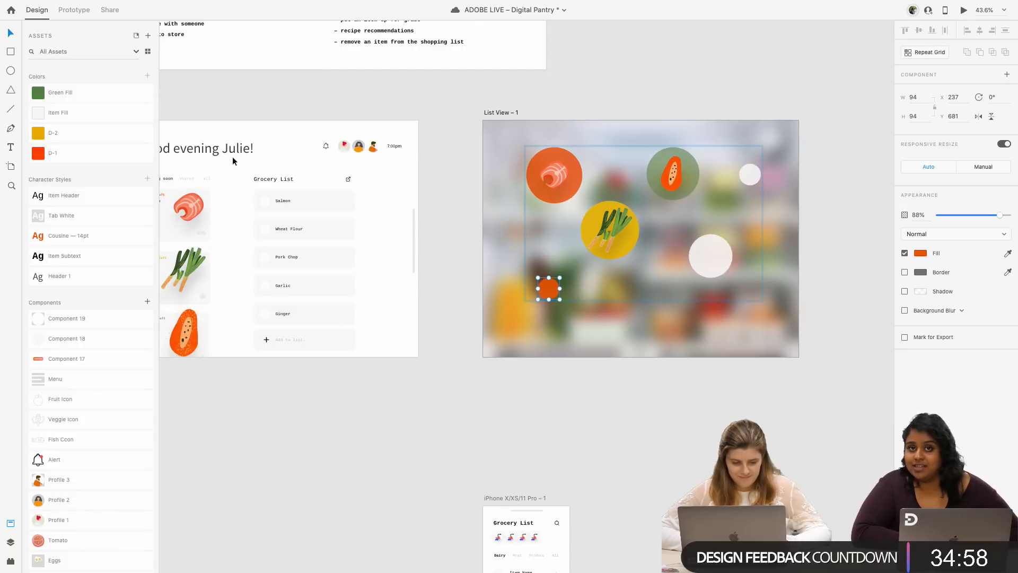
pyautogui.click(108, 91)
# - Fill the large white circle with D-1 and the small white circle in the upper row with D-2
pyautogui.click(708, 268)
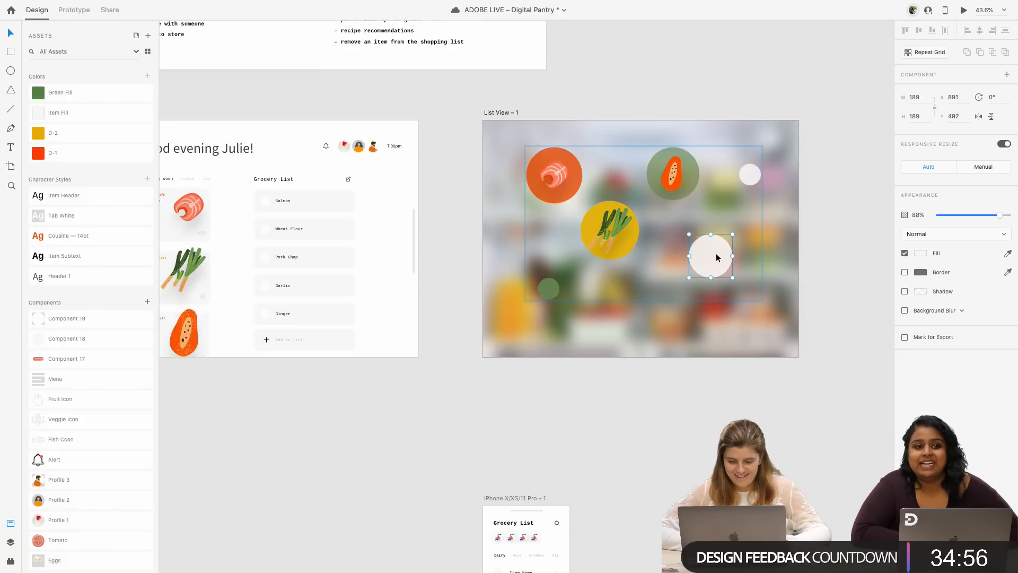
pyautogui.click(53, 151)
pyautogui.click(752, 176)
pyautogui.click(64, 133)
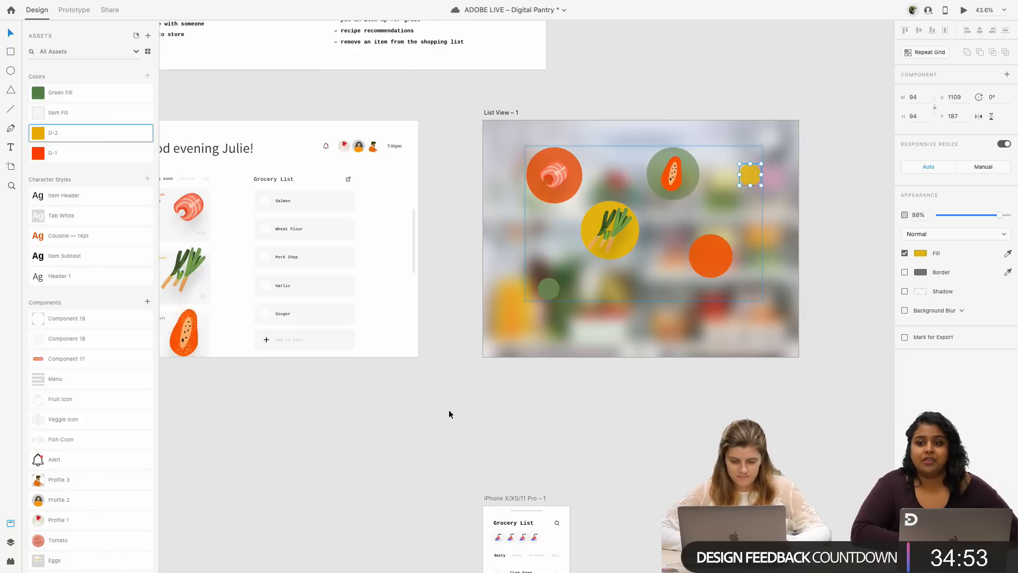
# - Enlarge the small lower green circle to about 185 × 185
pyautogui.hscroll(-3, 448, 410)
pyautogui.click(603, 276)
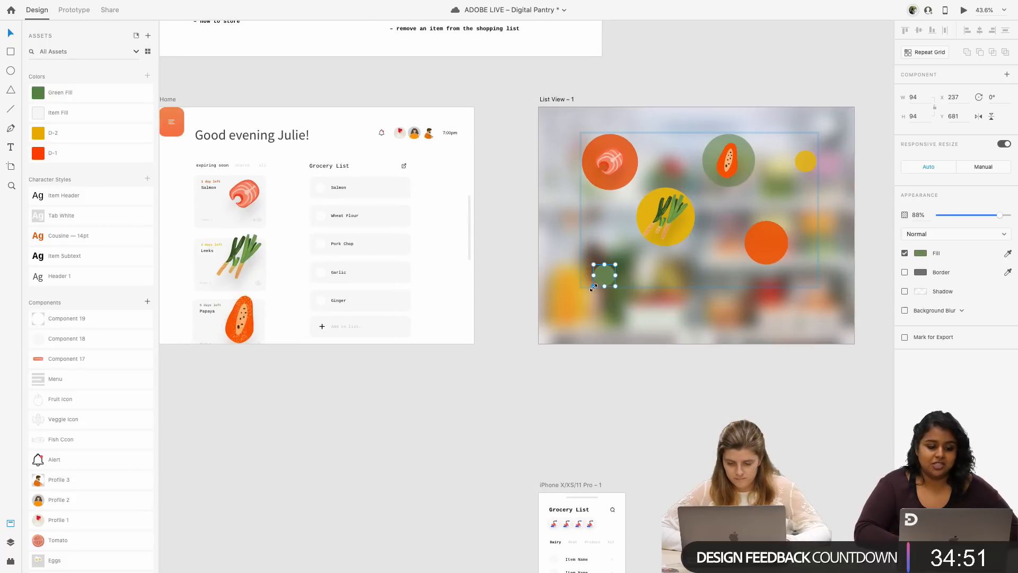
pyautogui.moveTo(593, 287)
pyautogui.mouseDown()
pyautogui.moveTo(573, 309)
pyautogui.moveTo(598, 284)
pyautogui.mouseUp()
pyautogui.scroll(-2, 598, 284)
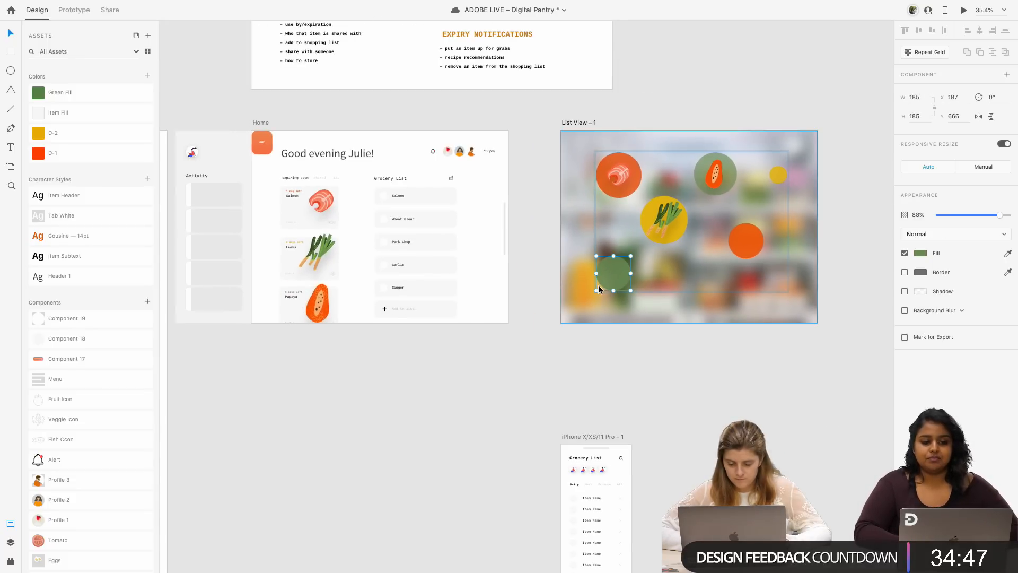
# - Review the feature notes on the Overview artboard alongside the Home and List View – 1 artboards
pyautogui.scroll(5, 621, 181)
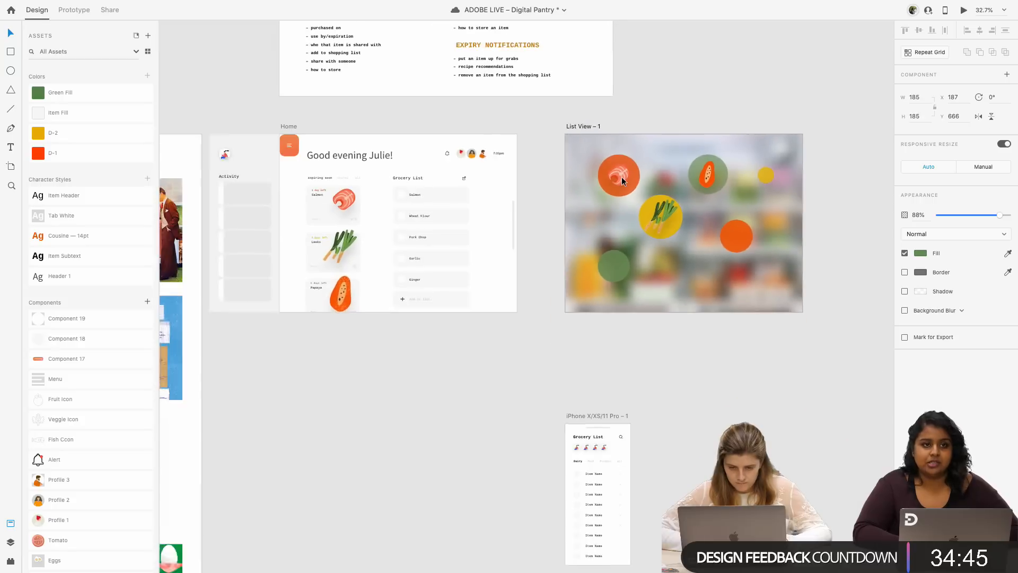
pyautogui.scroll(3, 621, 181)
pyautogui.scroll(1, 578, 168)
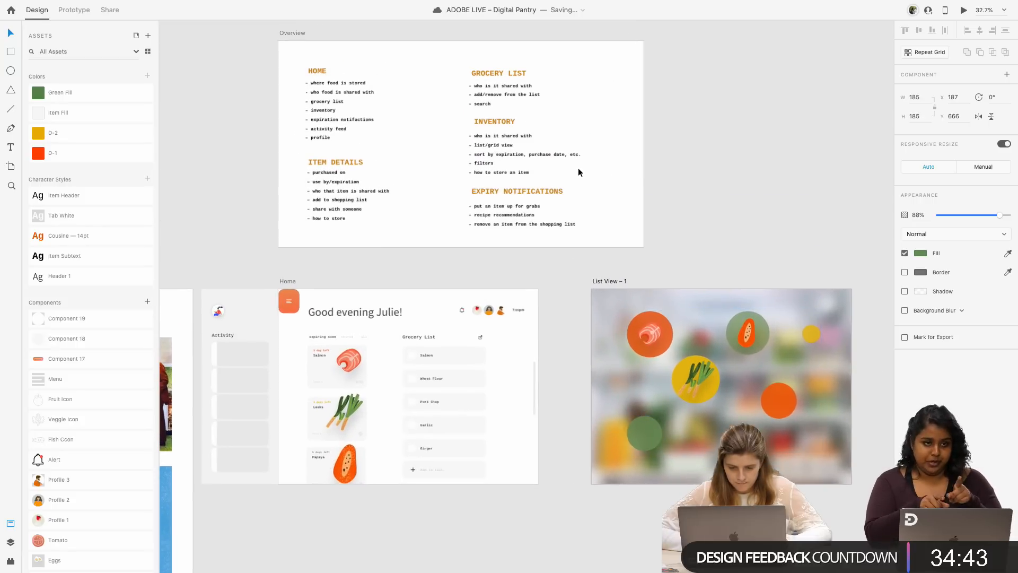
pyautogui.scroll(-1, 589, 183)
pyautogui.hscroll(1, 599, 193)
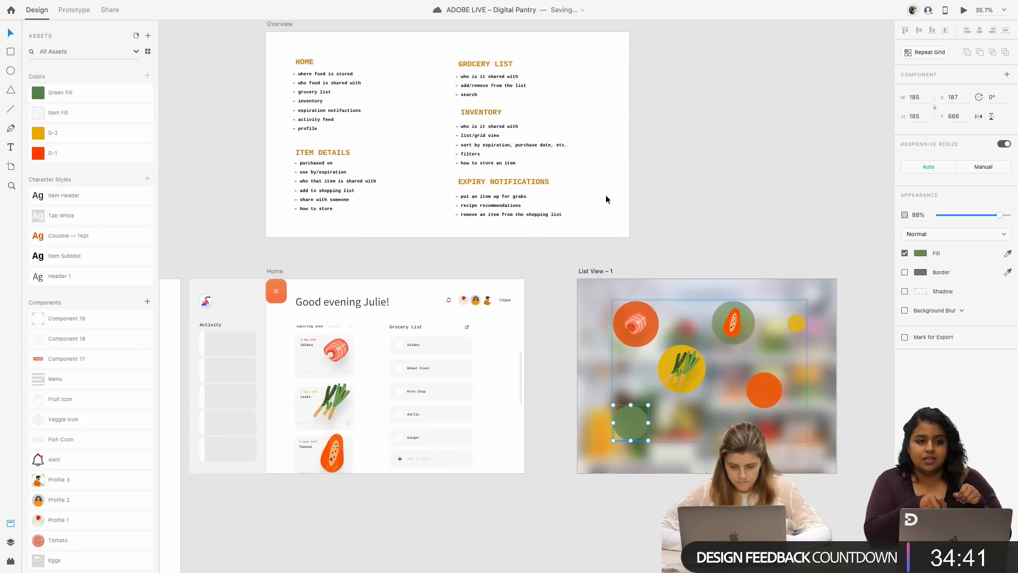
# - Fill the Activity sidebar background on the Home artboard with the orange sampled from the menu button
pyautogui.hscroll(-6, 564, 258)
pyautogui.scroll(-1, 563, 257)
pyautogui.scroll(3, 422, 264)
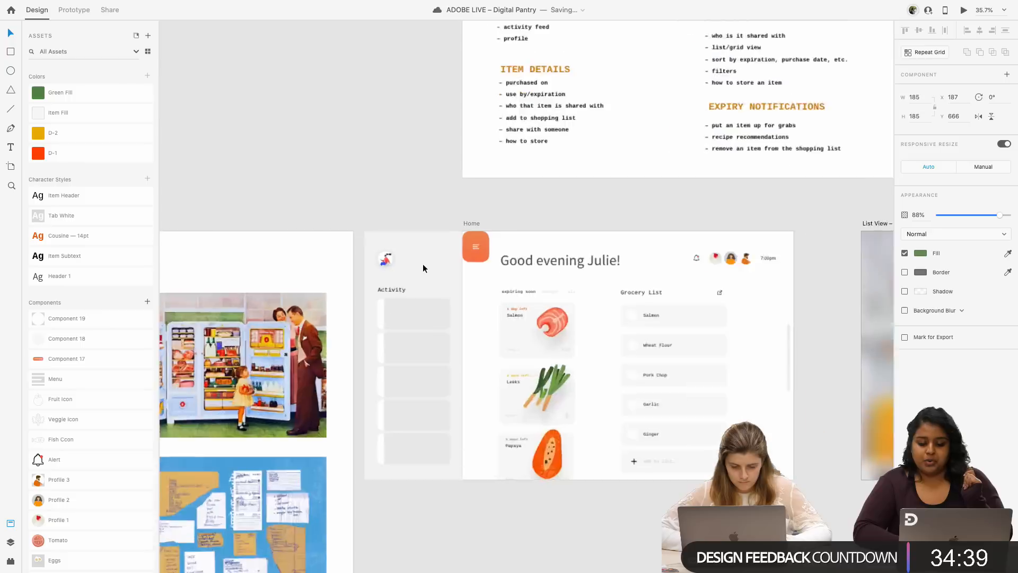
pyautogui.scroll(5, 422, 263)
pyautogui.click(440, 258)
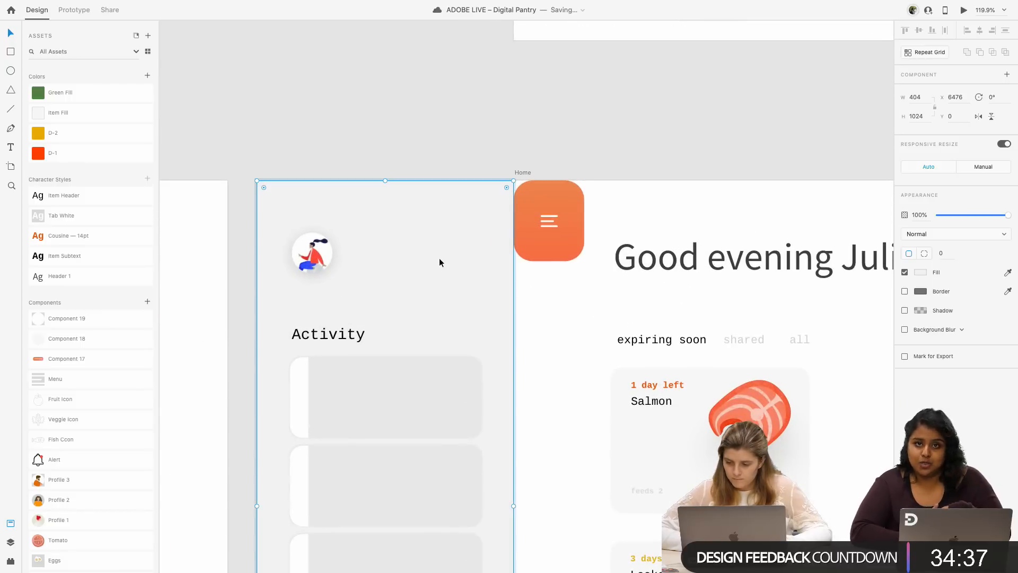
pyautogui.click(1008, 272)
pyautogui.click(545, 195)
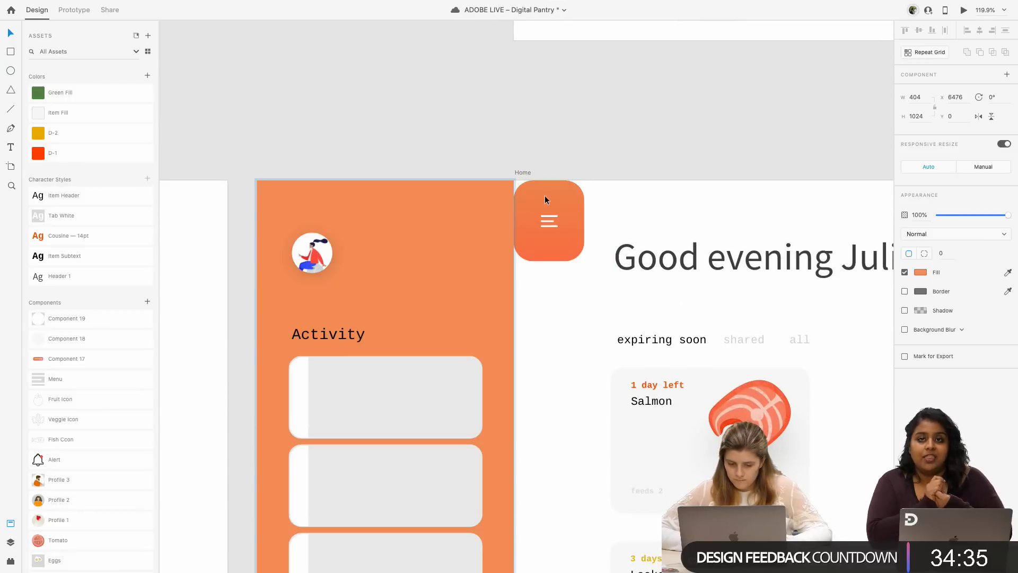
# - Change the Activity sidebar's fill to a linear gradient from #F38B54 to #F99272, sampling the end colour from the salmon illustration
pyautogui.click(921, 272)
pyautogui.click(812, 210)
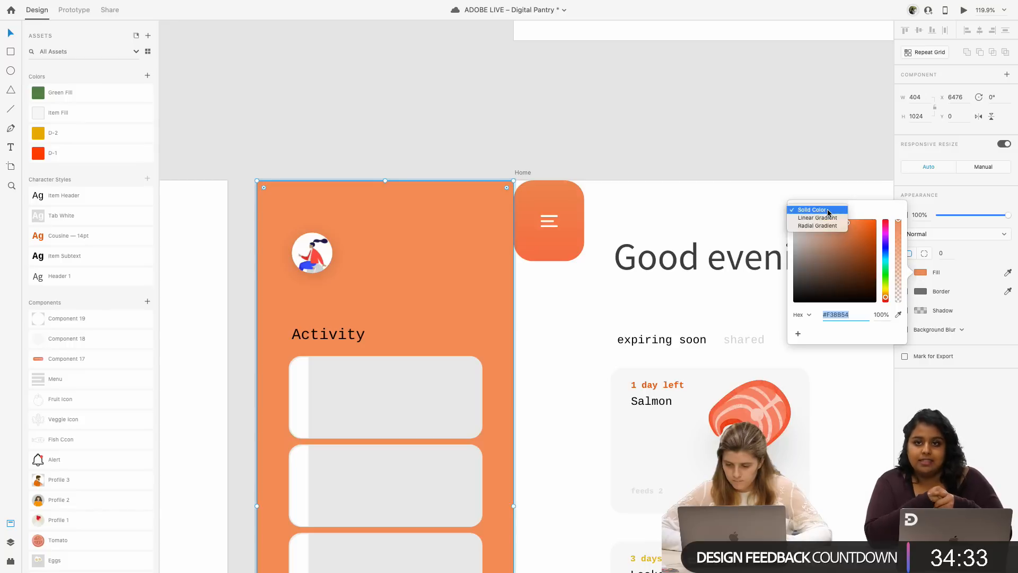
pyautogui.click(819, 218)
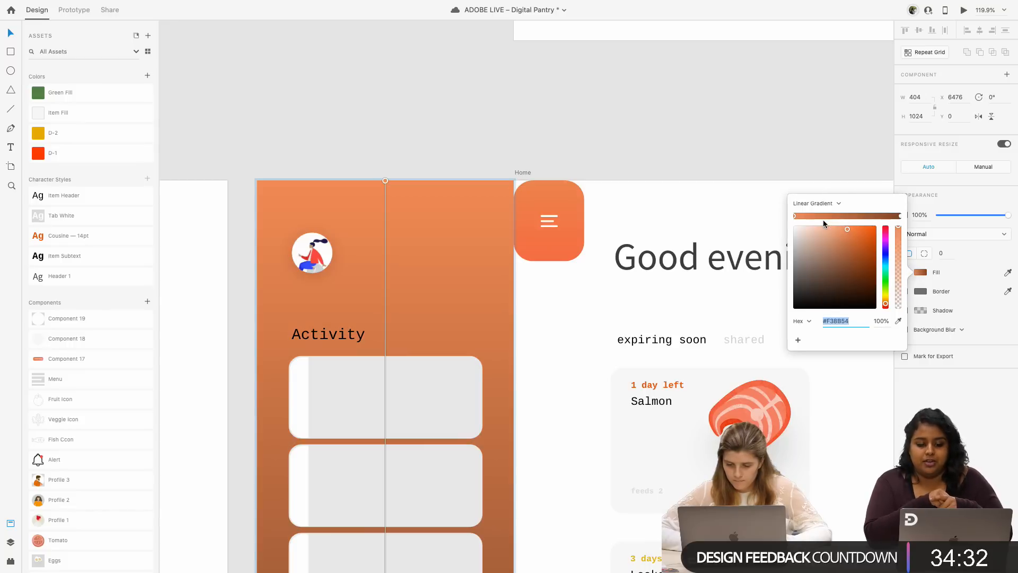
pyautogui.click(900, 216)
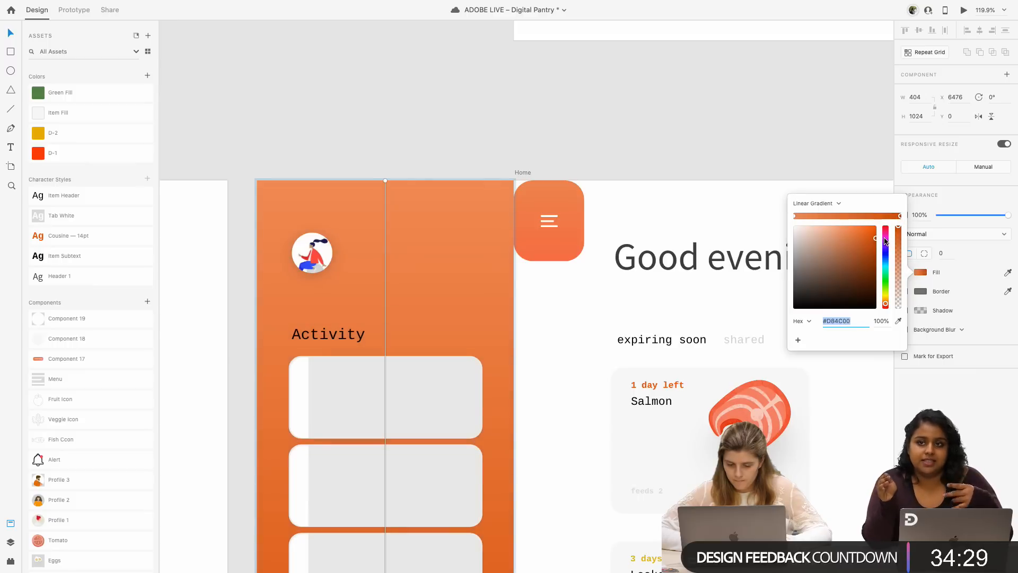
pyautogui.moveTo(881, 235); pyautogui.dragTo(888, 234)
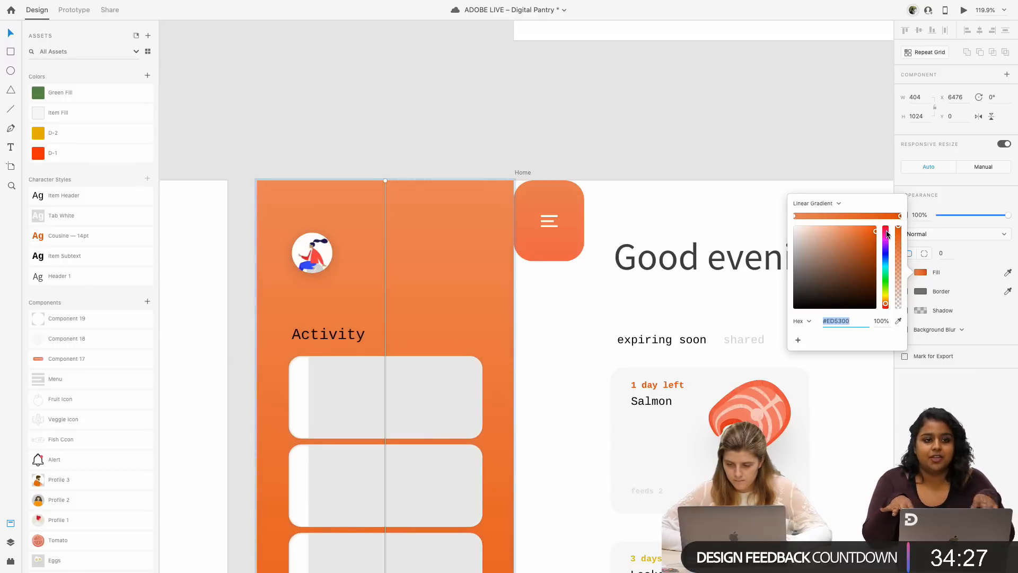
pyautogui.click(899, 321)
pyautogui.click(746, 411)
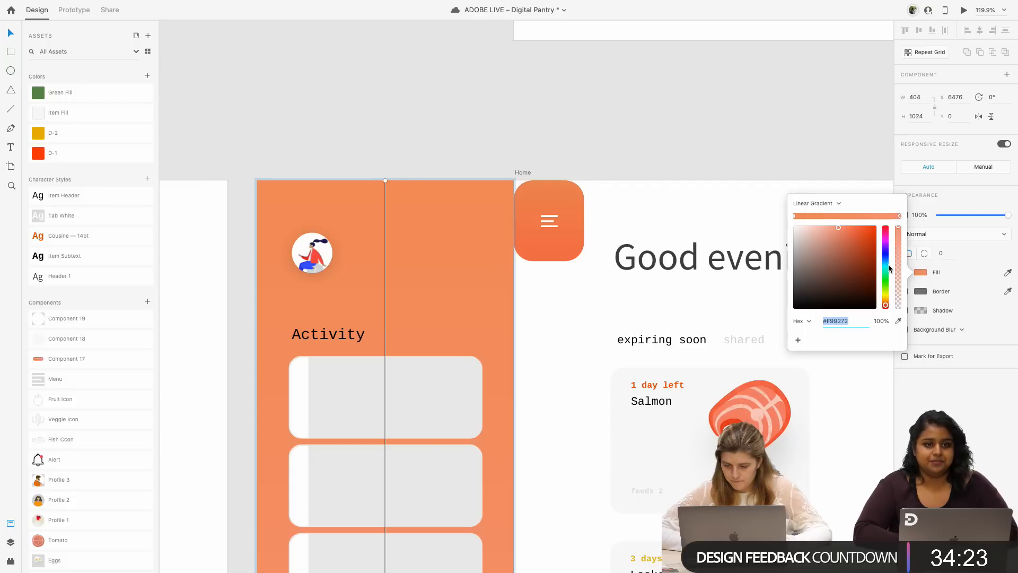
pyautogui.click(795, 216)
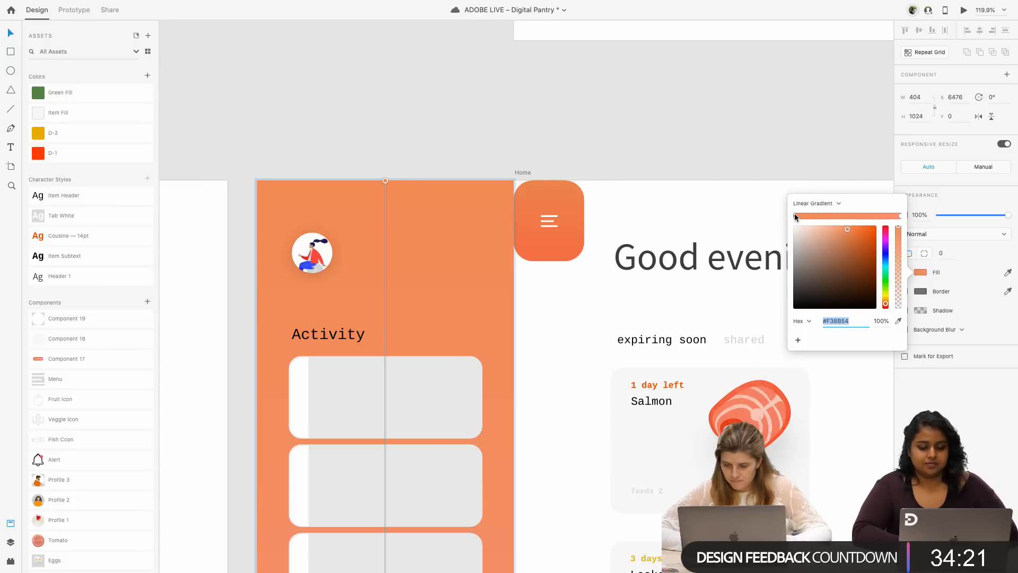
pyautogui.click(614, 327)
# - Review the List View – 1, research, technology inspiration, pickup app and moodboard artboards across the canvas
pyautogui.scroll(-5, 614, 327)
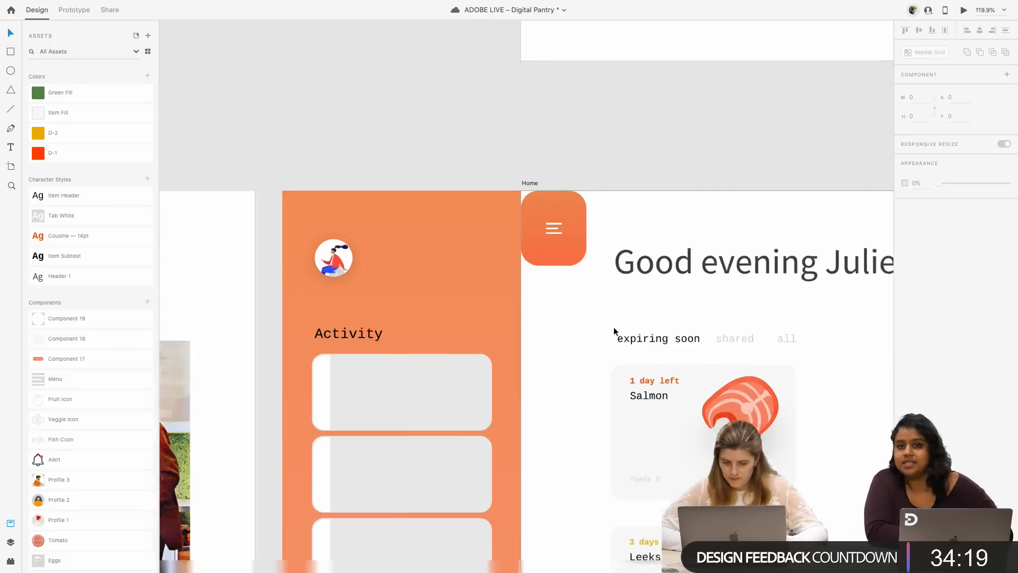
pyautogui.hscroll(3, 613, 327)
pyautogui.scroll(-3, 614, 327)
pyautogui.hscroll(10, 614, 328)
pyautogui.scroll(-3, 597, 336)
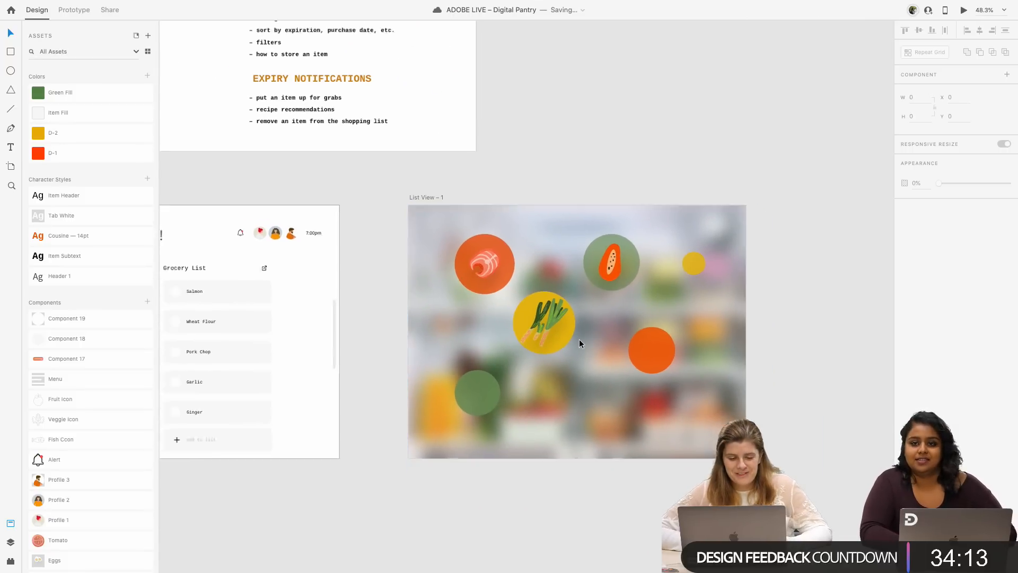
pyautogui.scroll(-3, 580, 340)
pyautogui.hscroll(-15, 579, 340)
pyautogui.scroll(-6, 579, 340)
pyautogui.scroll(-5, 579, 340)
pyautogui.hscroll(-10, 580, 340)
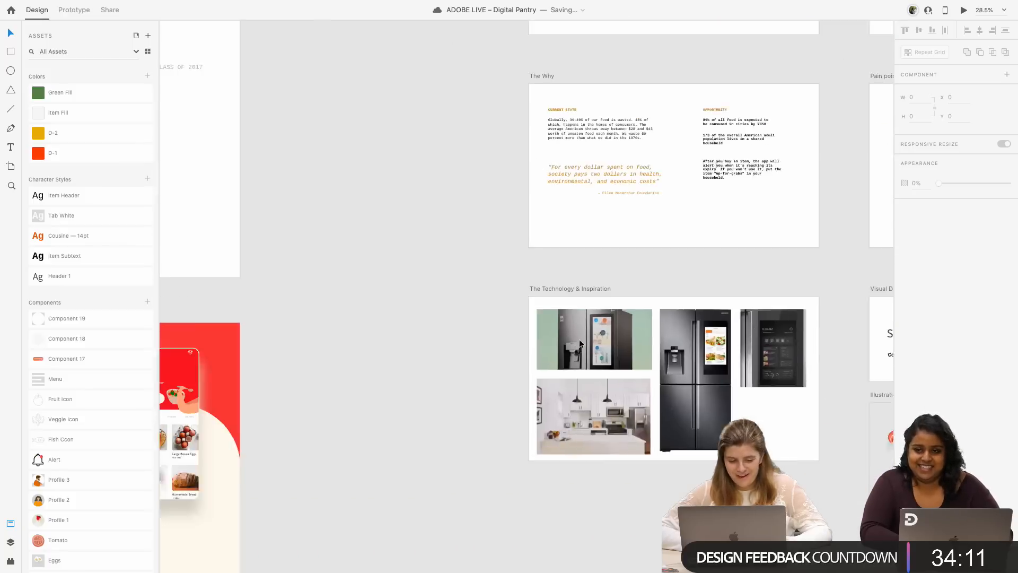
pyautogui.hscroll(-8, 580, 340)
pyautogui.scroll(-10, 579, 340)
pyautogui.scroll(5, 579, 340)
pyautogui.scroll(-4, 579, 340)
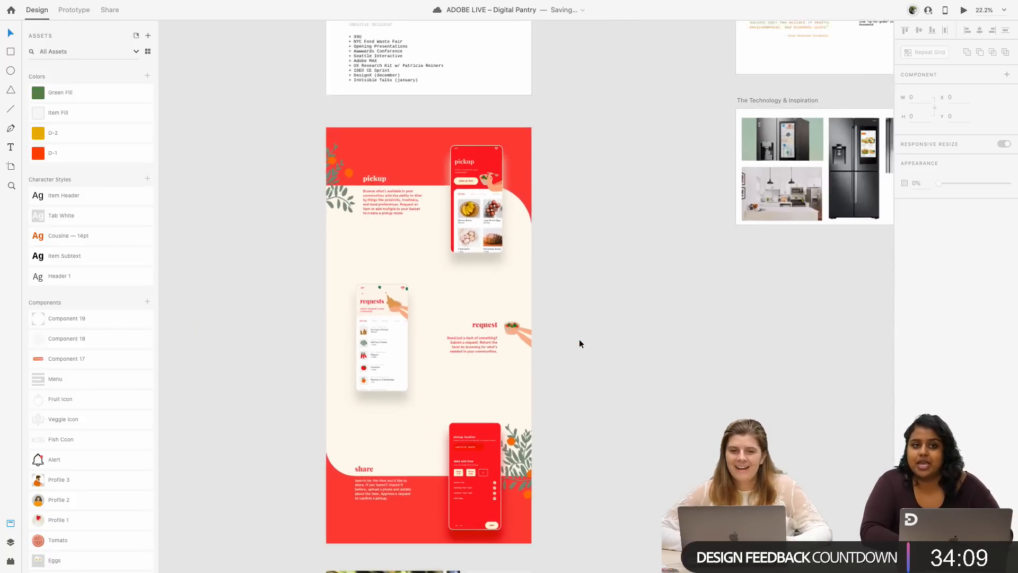
pyautogui.scroll(-4, 579, 340)
pyautogui.hscroll(-1, 580, 339)
pyautogui.hscroll(15, 580, 339)
pyautogui.scroll(3, 579, 340)
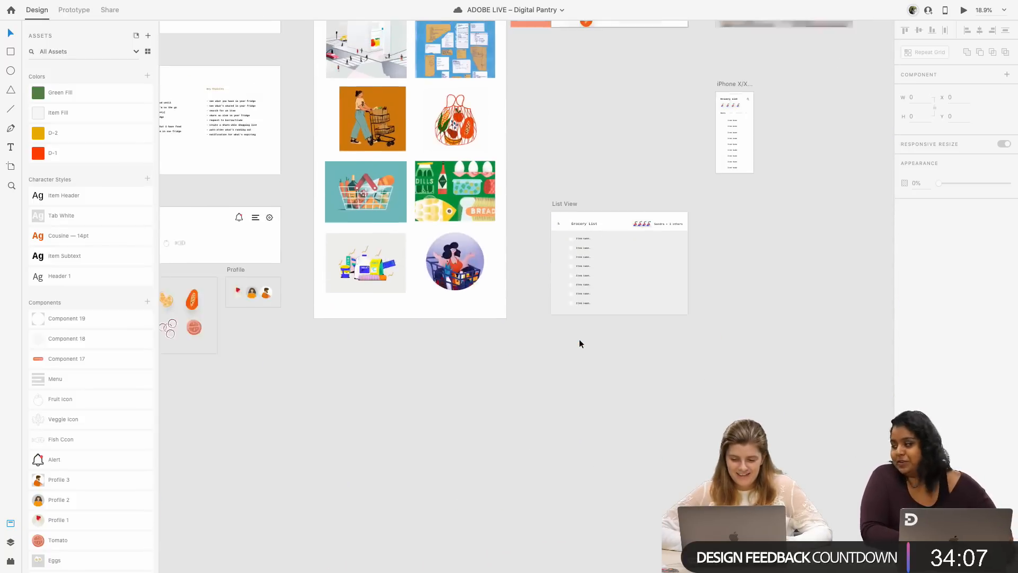
pyautogui.scroll(3, 579, 338)
pyautogui.hscroll(4, 579, 339)
pyautogui.scroll(3, 575, 337)
pyautogui.hscroll(3, 575, 337)
pyautogui.scroll(5, 440, 270)
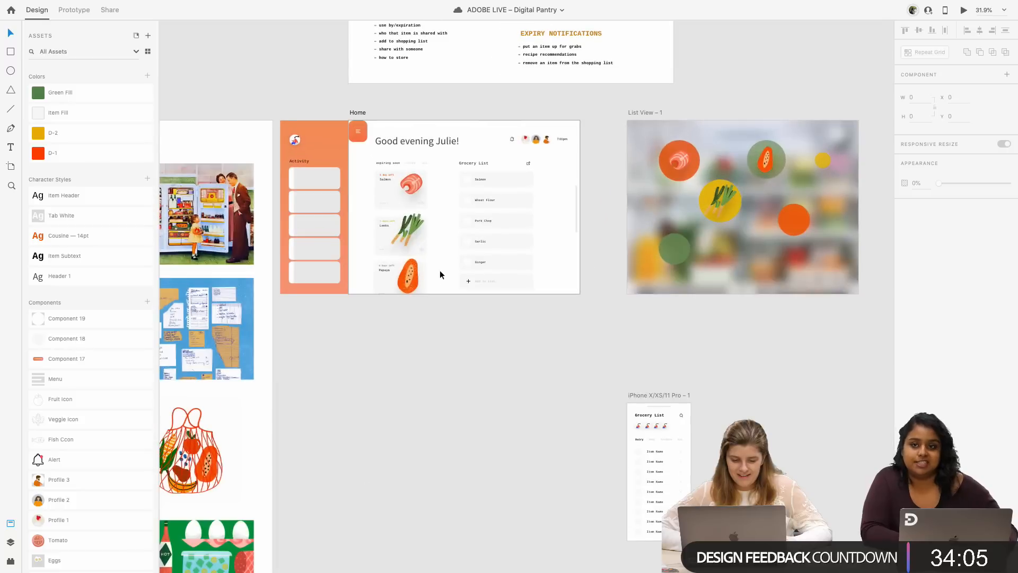
# - Set the starting colour of the Activity sidebar's gradient to #F87B56, adjusted from a tone sampled from the salmon illustration
pyautogui.click(329, 129)
pyautogui.scroll(5, 327, 131)
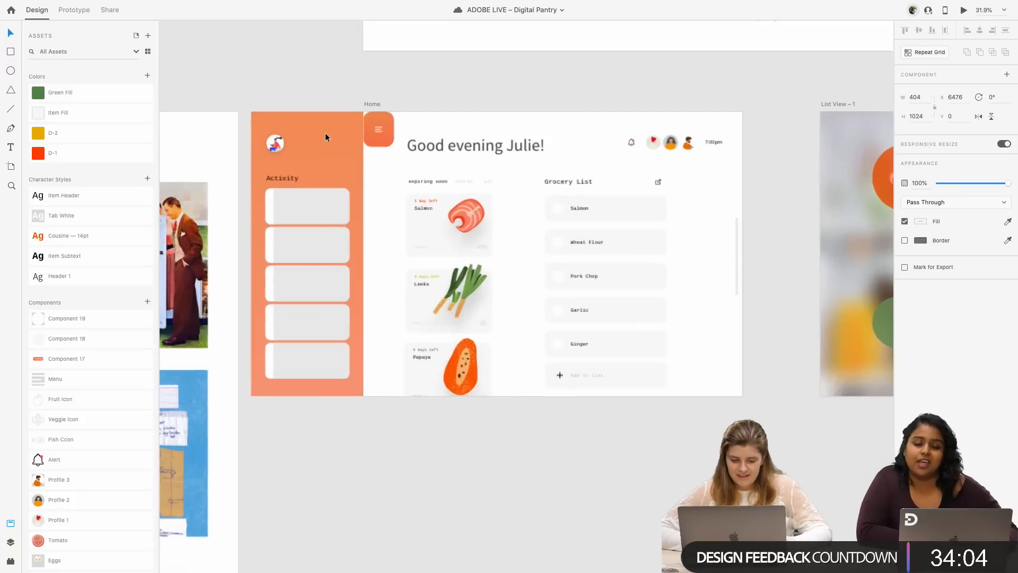
pyautogui.doubleClick(304, 152)
pyautogui.click(921, 272)
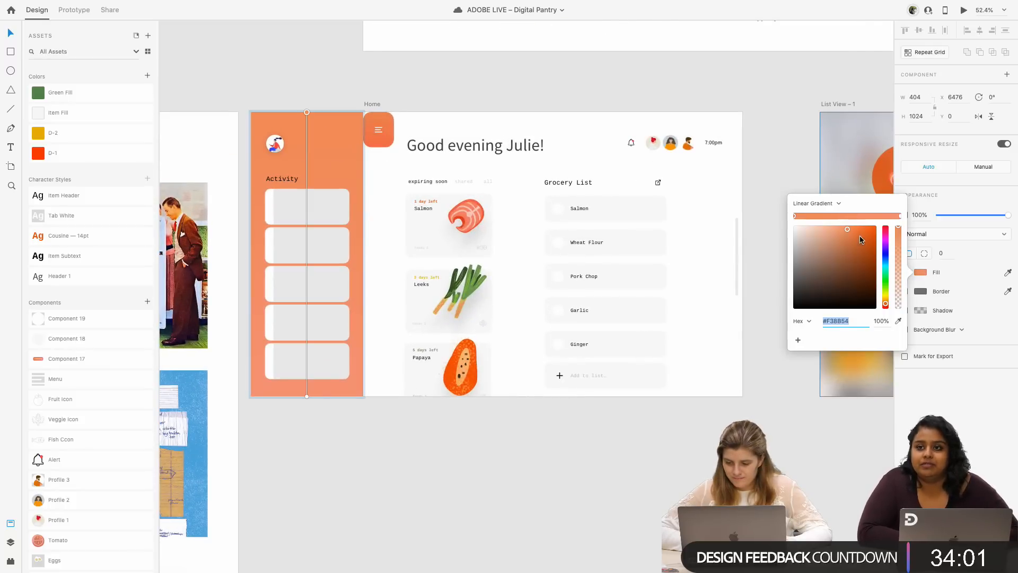
pyautogui.moveTo(848, 226); pyautogui.dragTo(867, 228)
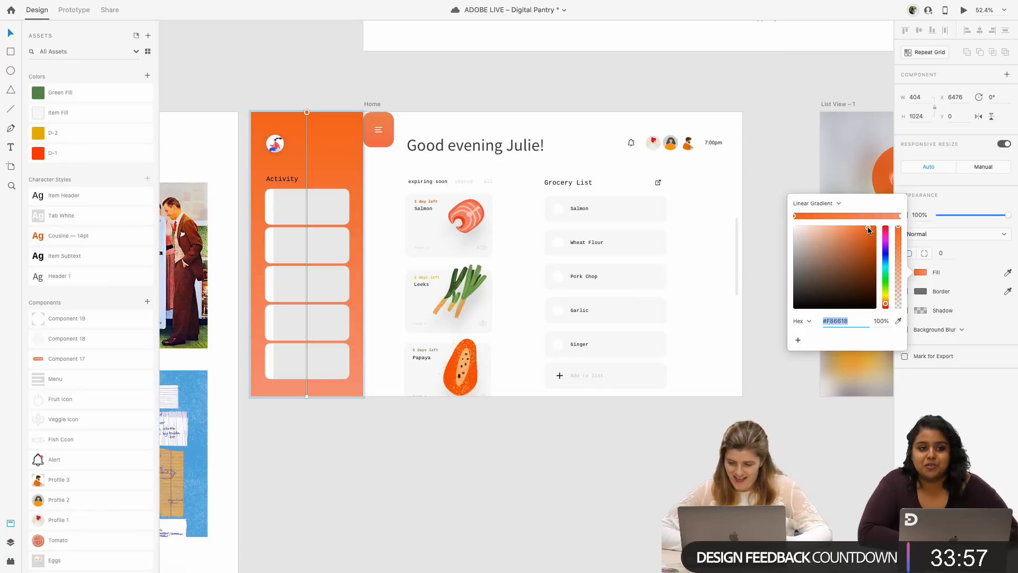
pyautogui.click(899, 320)
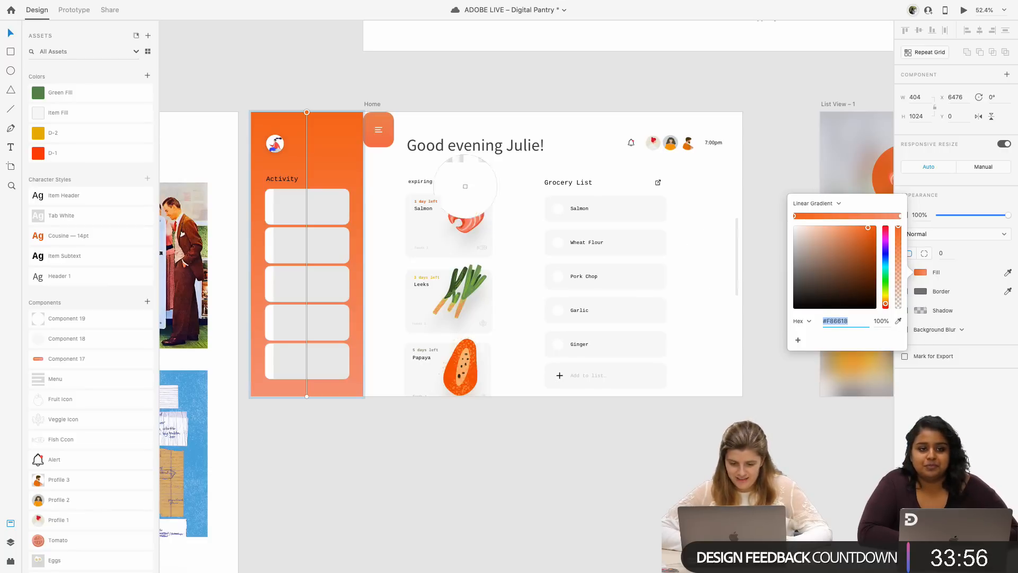
pyautogui.click(461, 214)
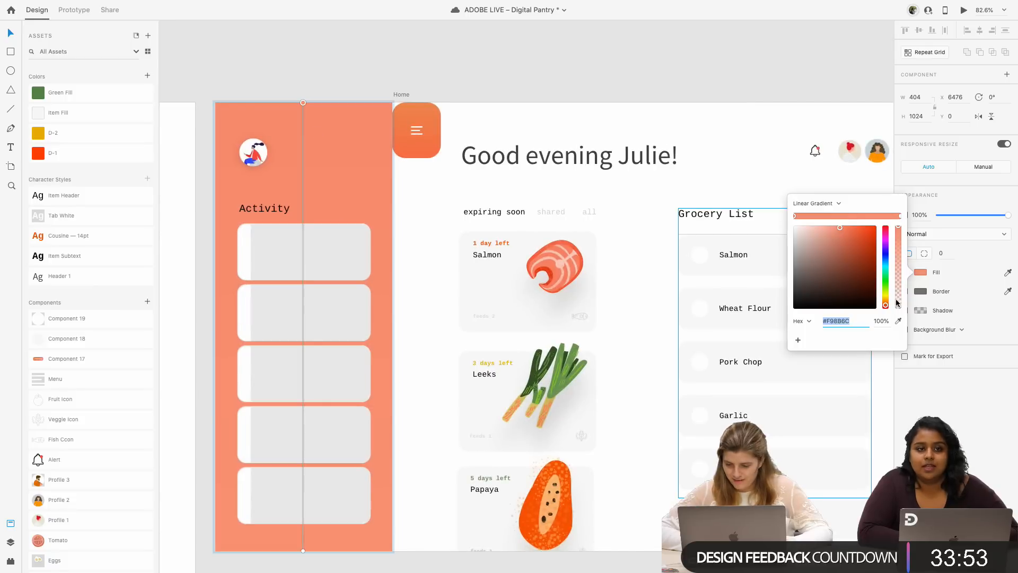
pyautogui.click(899, 322)
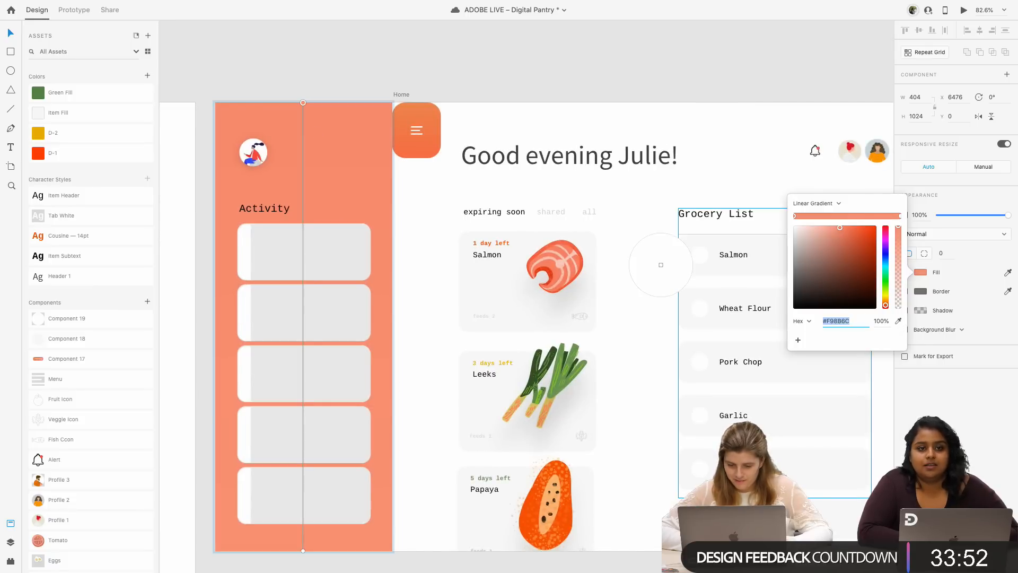
pyautogui.click(565, 258)
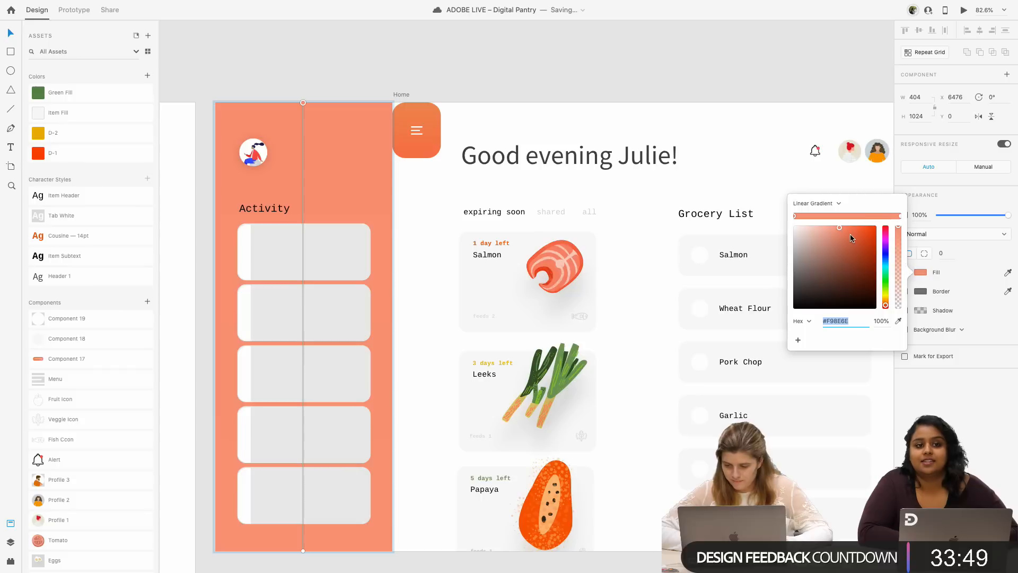
pyautogui.moveTo(842, 228); pyautogui.dragTo(849, 230)
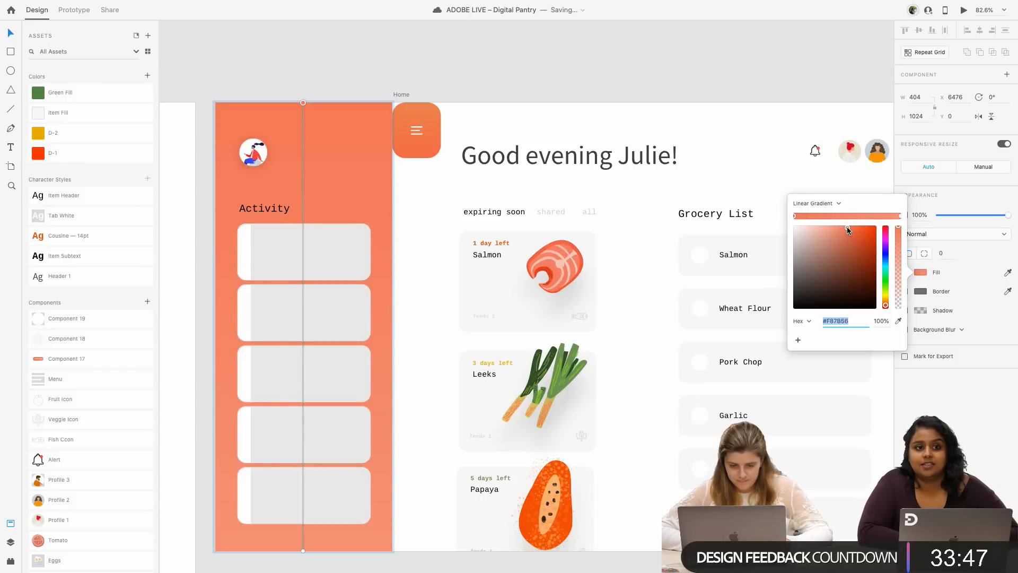
# - Square off the two left corners of the Home menu button's background by setting their radii to 0
pyautogui.click(429, 139)
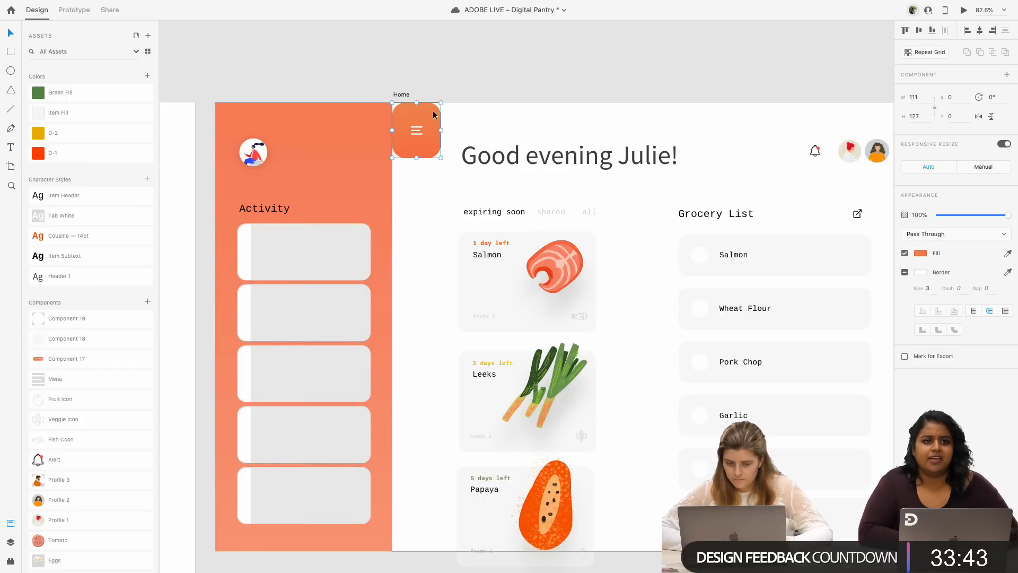
pyautogui.doubleClick(414, 112)
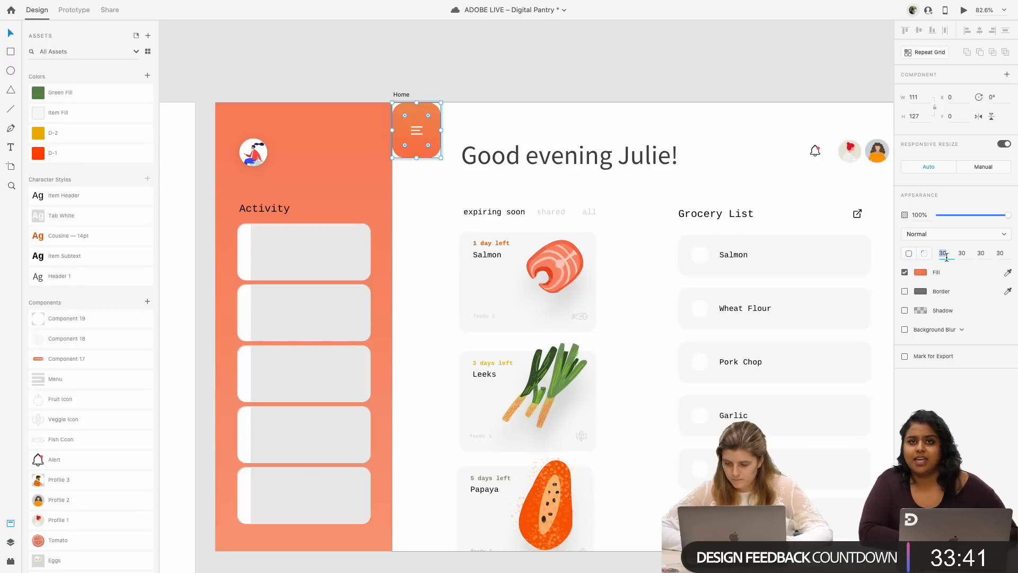
pyautogui.click(962, 253)
pyautogui.click(942, 253)
pyautogui.write('0')
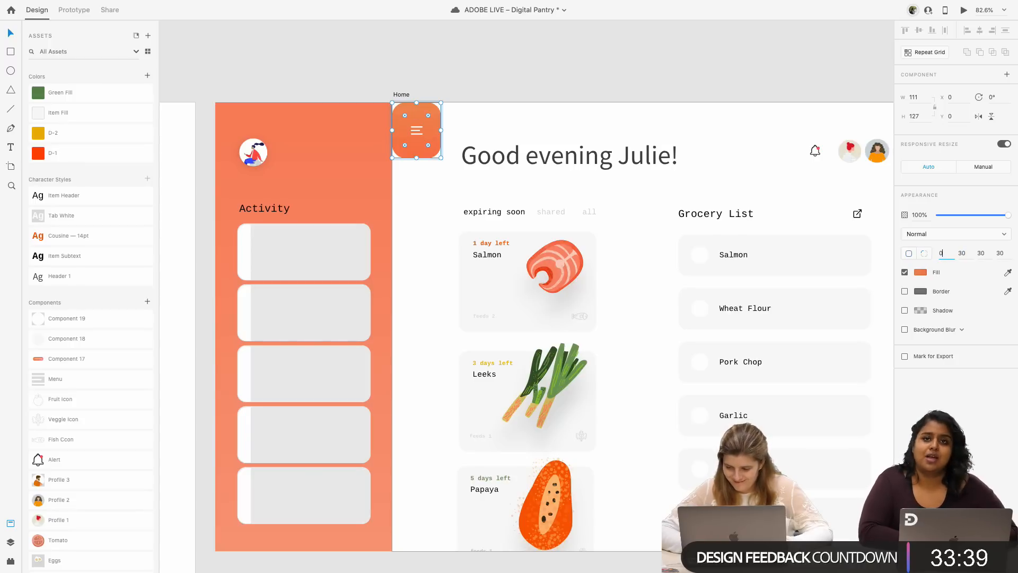
pyautogui.click(961, 254)
pyautogui.press('Tab')
pyautogui.press('Tab')
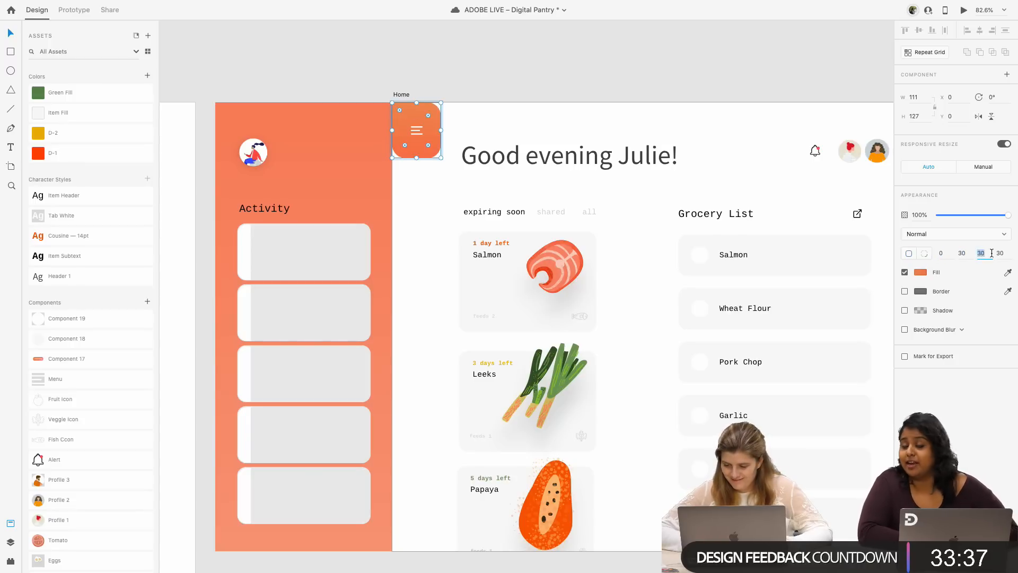
pyautogui.write('0')
pyautogui.press('Return')
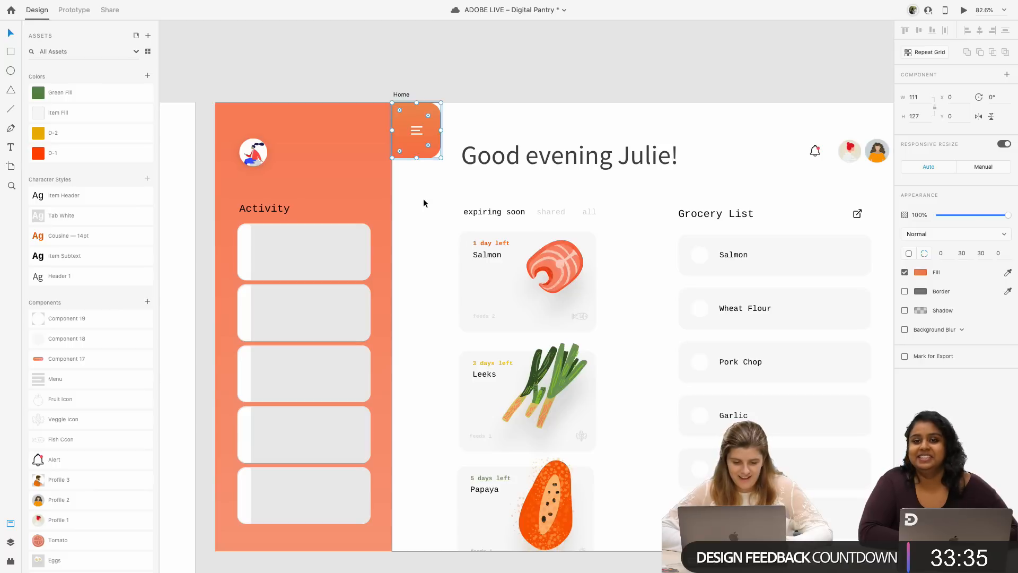
# - Turn on the border for the whole Home menu button group
pyautogui.scroll(3, 415, 166)
pyautogui.click(443, 148)
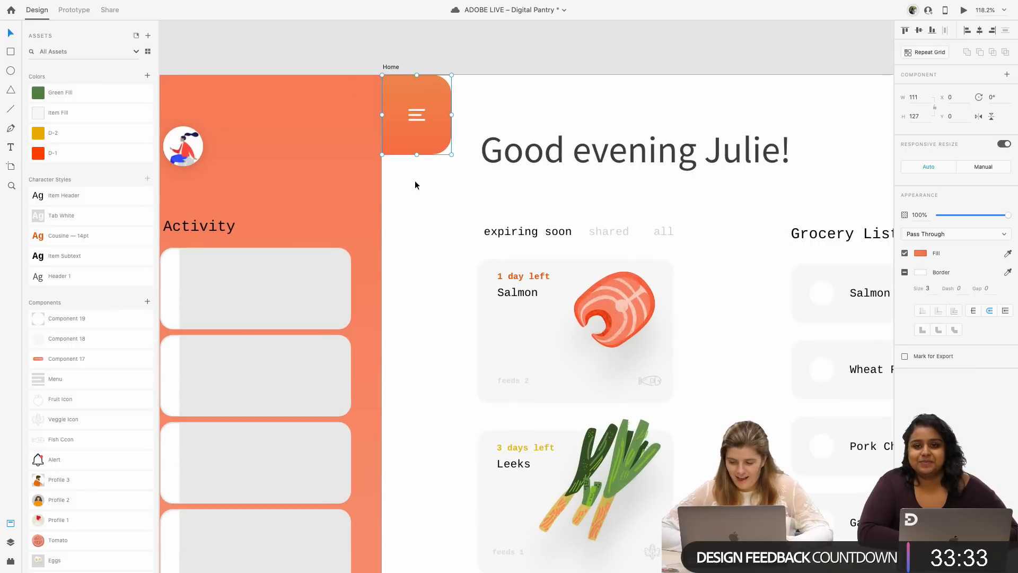
pyautogui.press('Escape')
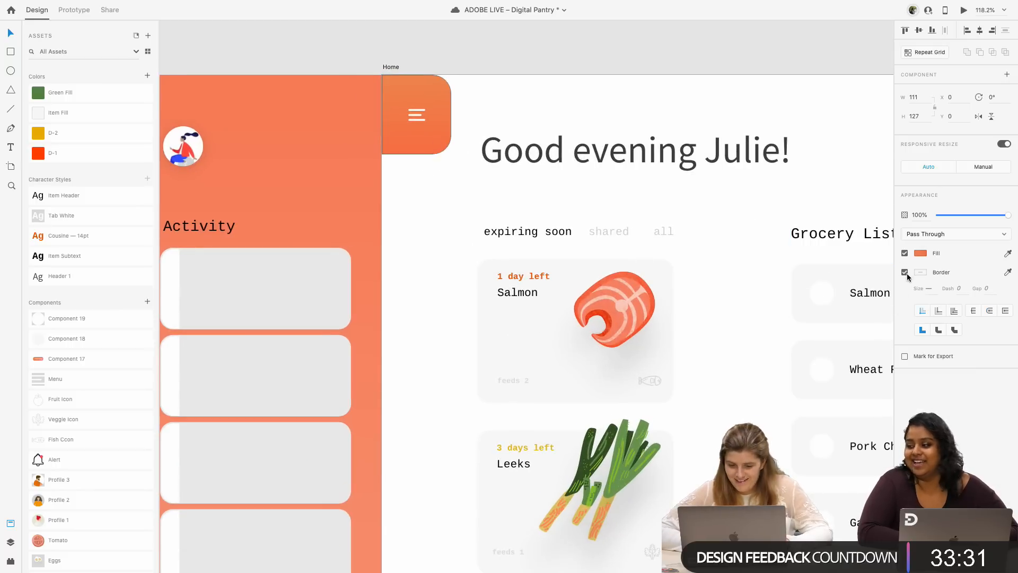
# - Lighten the fill of the repeated Activity cards in the Home sidebar to #FAF8F8
pyautogui.scroll(-5, 418, 169)
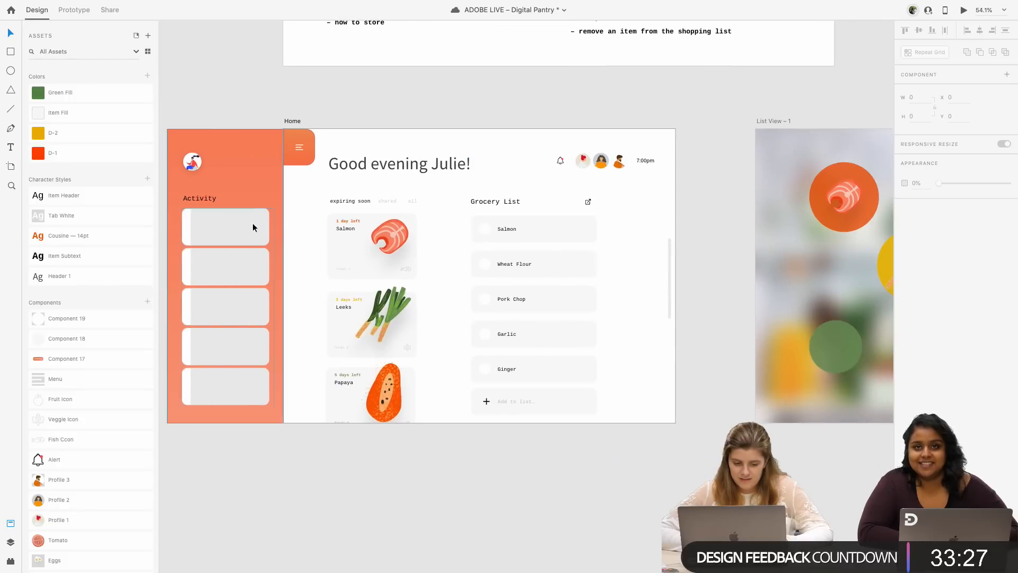
pyautogui.hscroll(-5, 368, 234)
pyautogui.scroll(5, 374, 221)
pyautogui.doubleClick(373, 222)
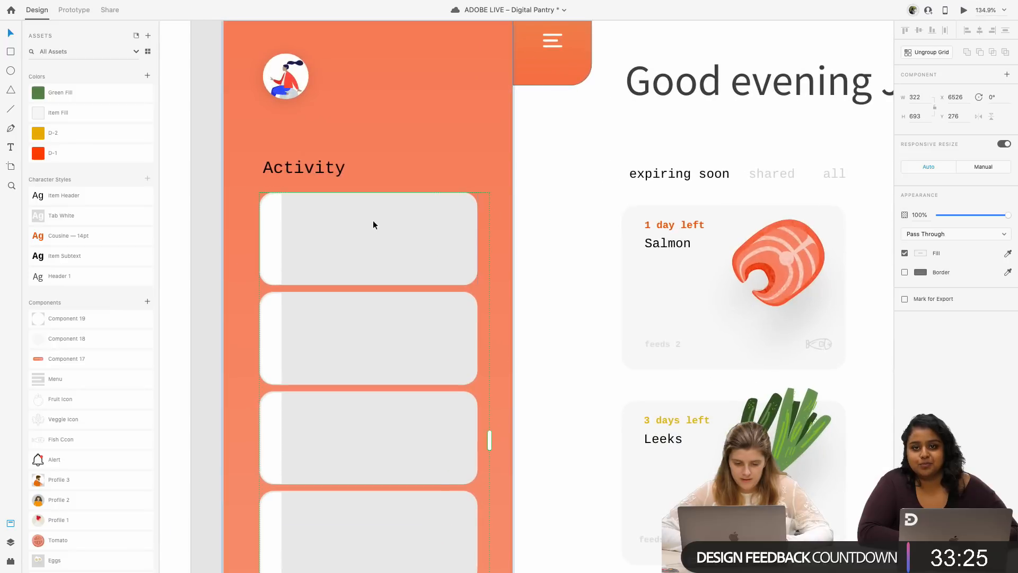
pyautogui.click(918, 273)
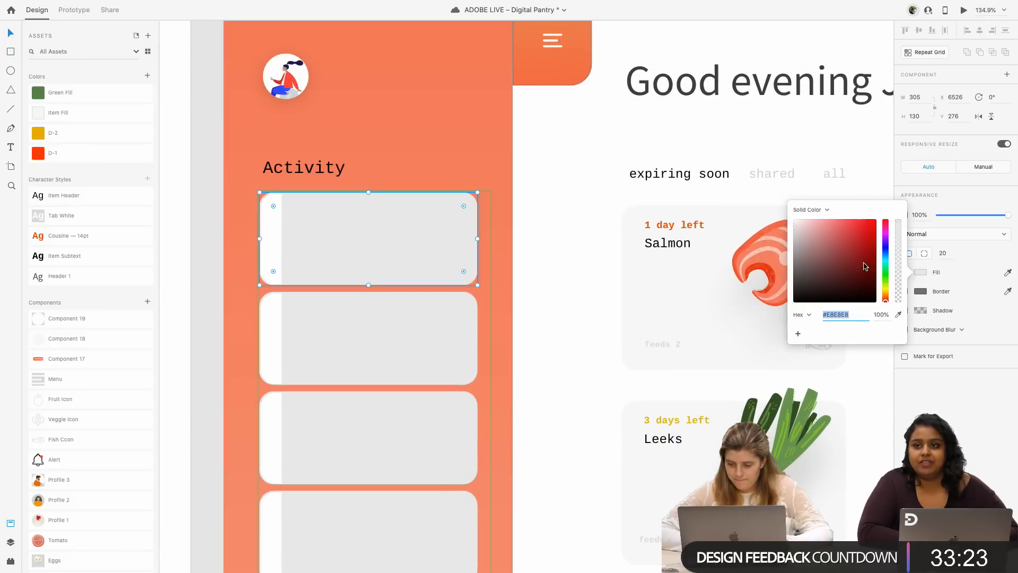
pyautogui.moveTo(855, 262); pyautogui.dragTo(794, 220)
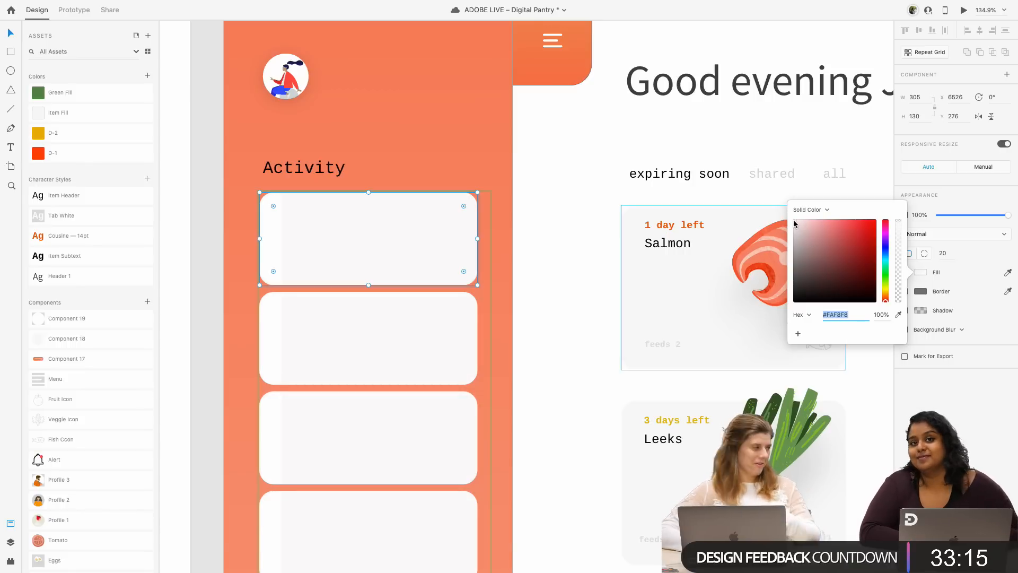
pyautogui.click(504, 310)
pyautogui.scroll(-3, 504, 310)
pyautogui.hscroll(2, 504, 310)
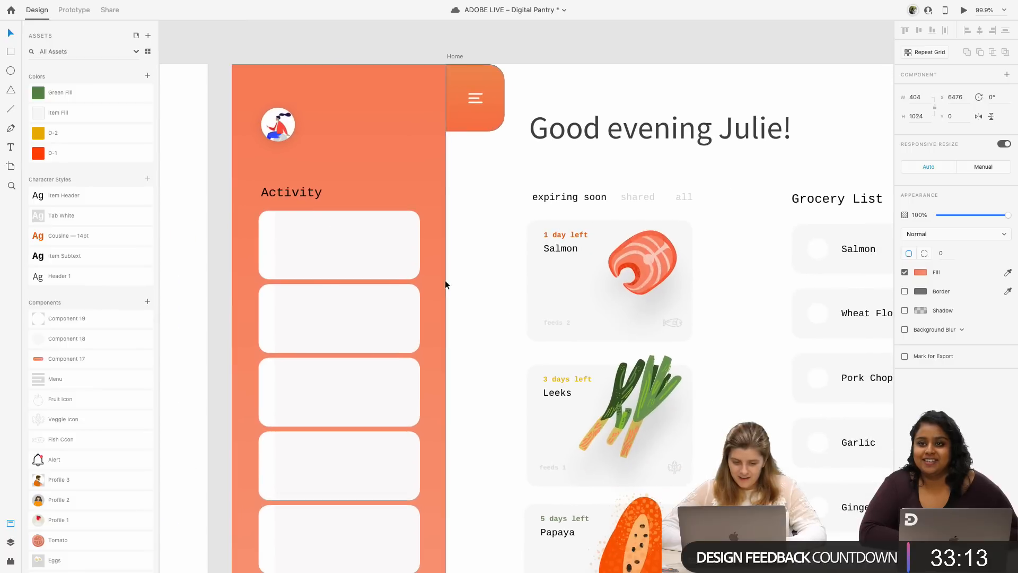
# - Make the Activity heading in the Home sidebar white at size 18 and nudge it slightly right
pyautogui.doubleClick(302, 192)
pyautogui.click(920, 367)
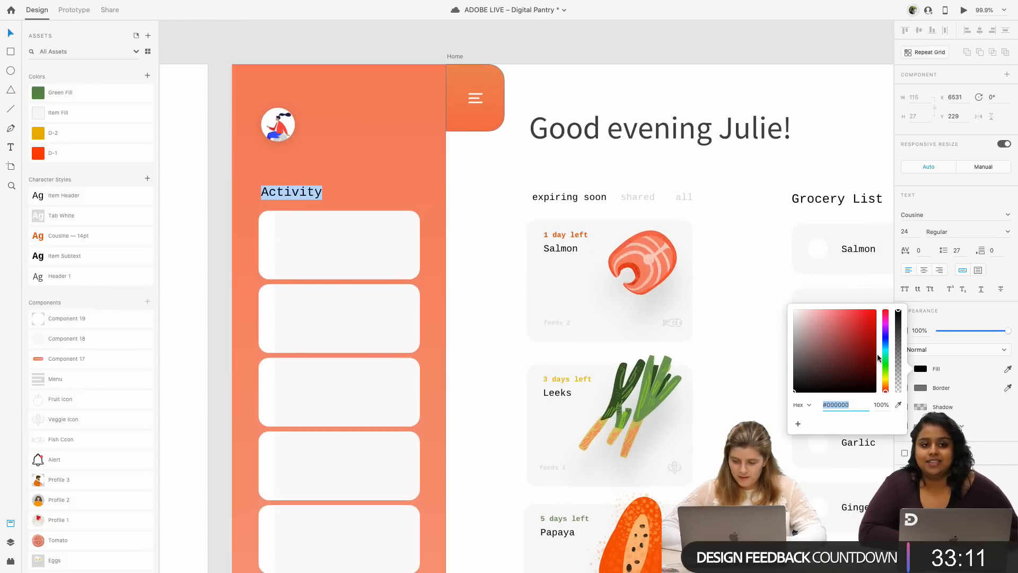
pyautogui.moveTo(836, 350); pyautogui.dragTo(717, 219)
pyautogui.click(905, 231)
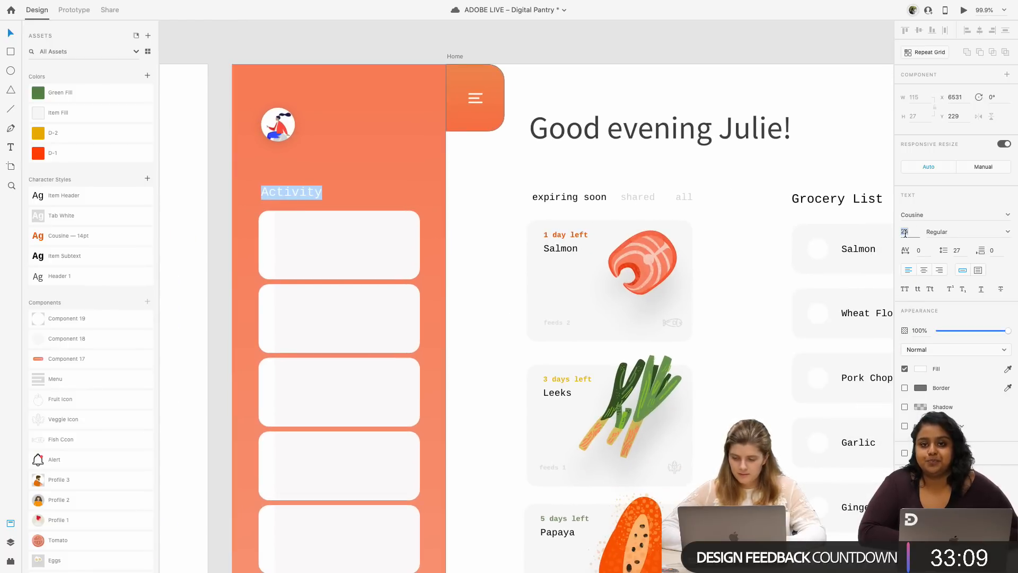
pyautogui.write('18')
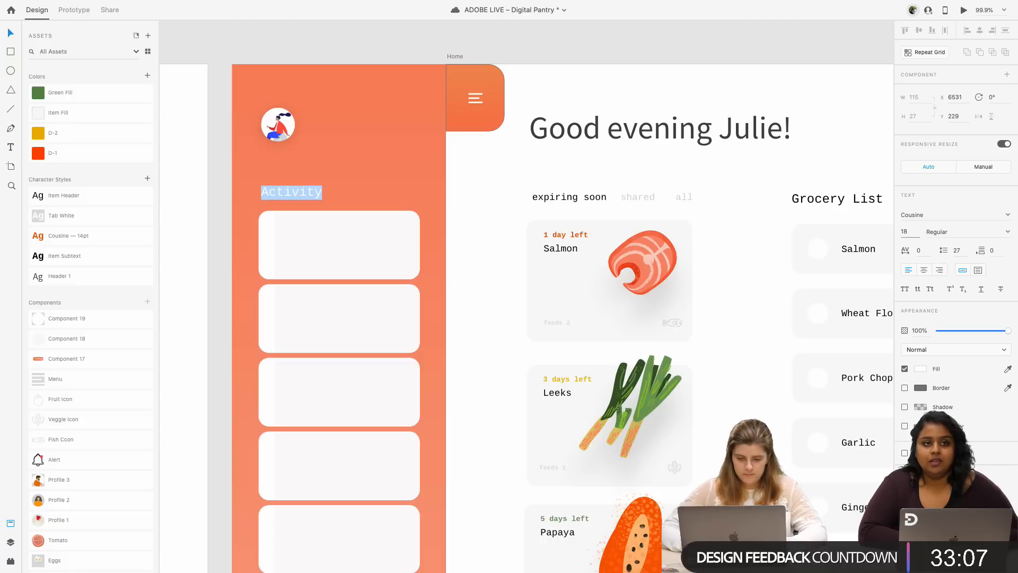
pyautogui.press('Return')
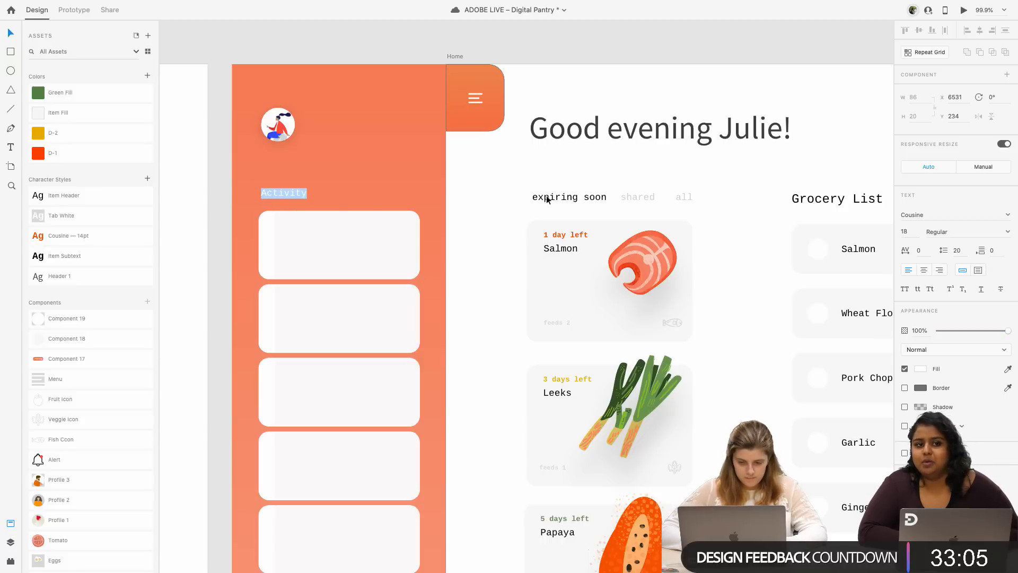
pyautogui.press('Escape')
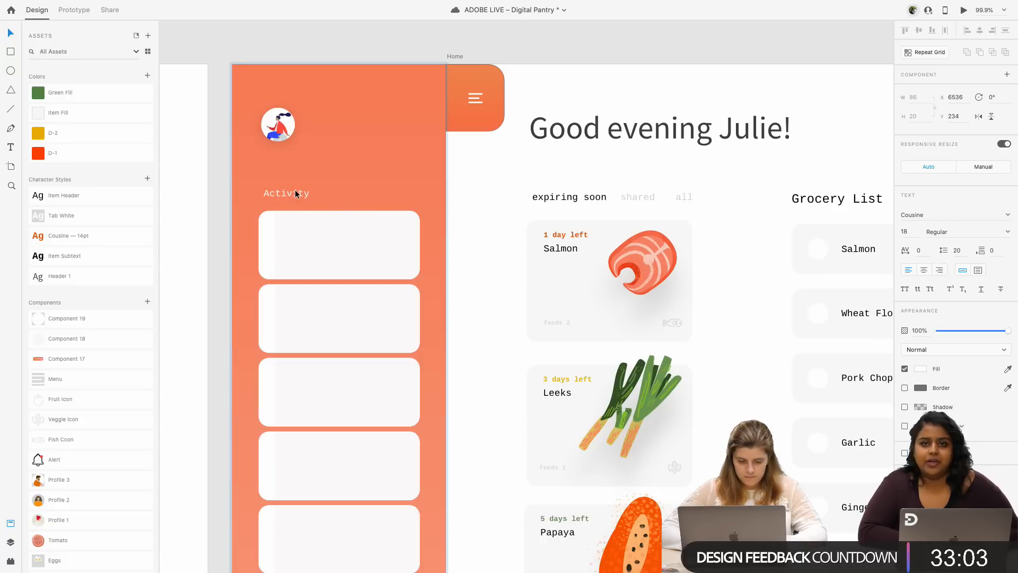
pyautogui.click(345, 354)
pyautogui.scroll(-2, 345, 354)
pyautogui.doubleClick(336, 376)
pyautogui.click(368, 518)
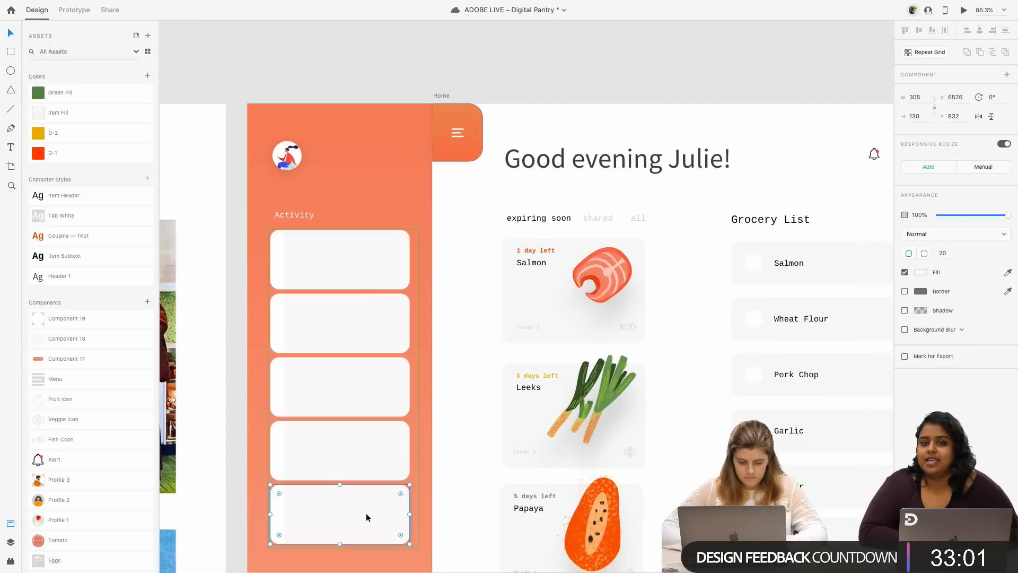
pyautogui.press('Escape')
pyautogui.doubleClick(345, 514)
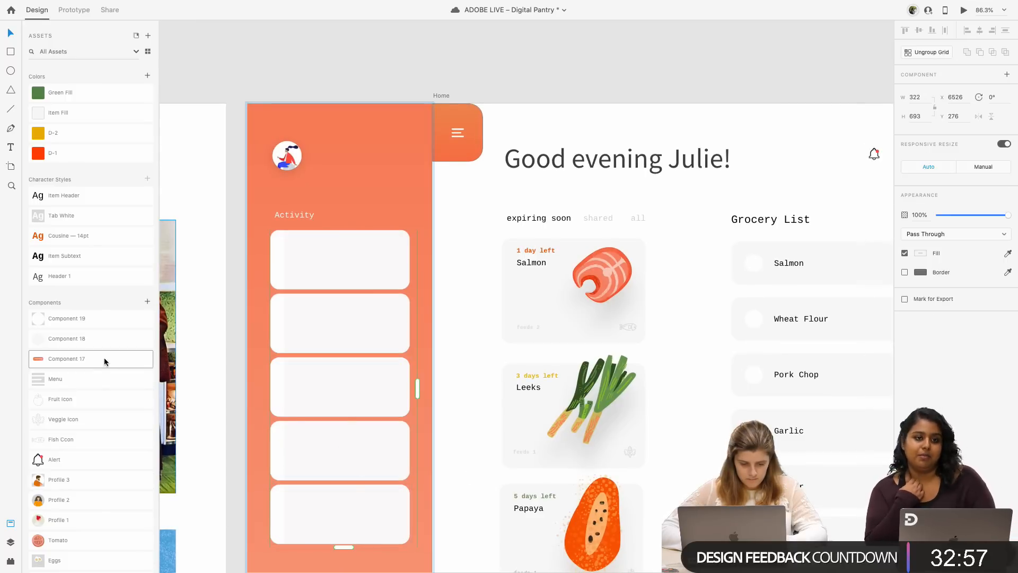
# - Review the Home and List View – 1 screens against the Grocery List requirements in the feature notes
pyautogui.hscroll(5, 547, 238)
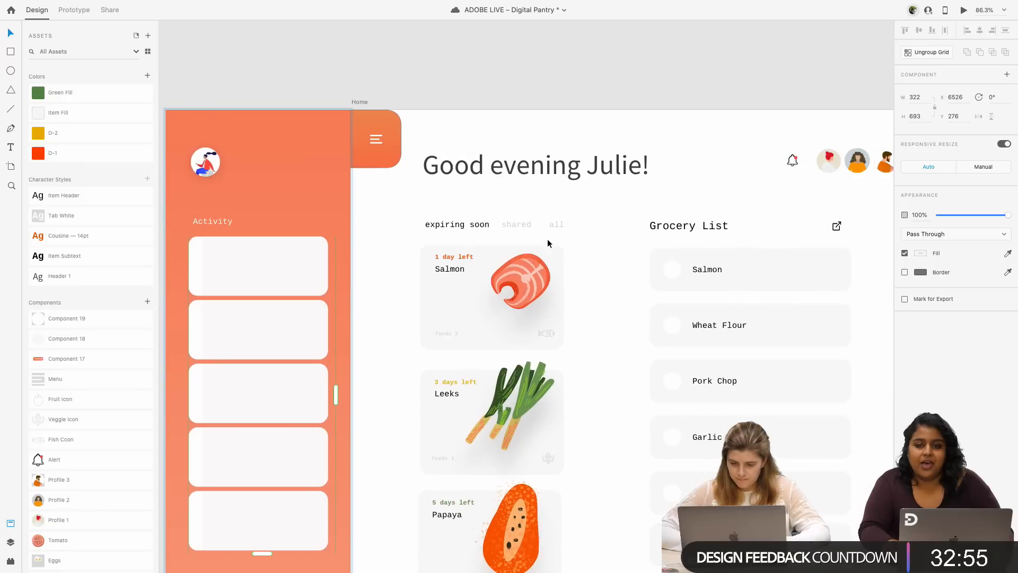
pyautogui.scroll(-2, 472, 193)
pyautogui.hscroll(2, 472, 193)
pyautogui.scroll(-1, 473, 193)
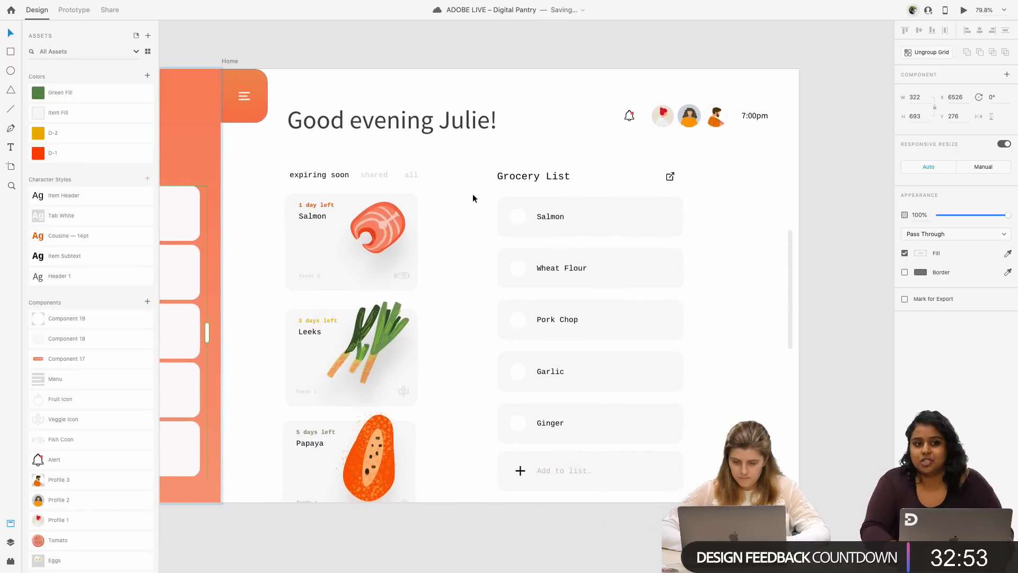
pyautogui.keyDown('ctrl'); pyautogui.scroll(-2, 615, 214); pyautogui.keyUp('ctrl')
pyautogui.hscroll(10, 615, 215)
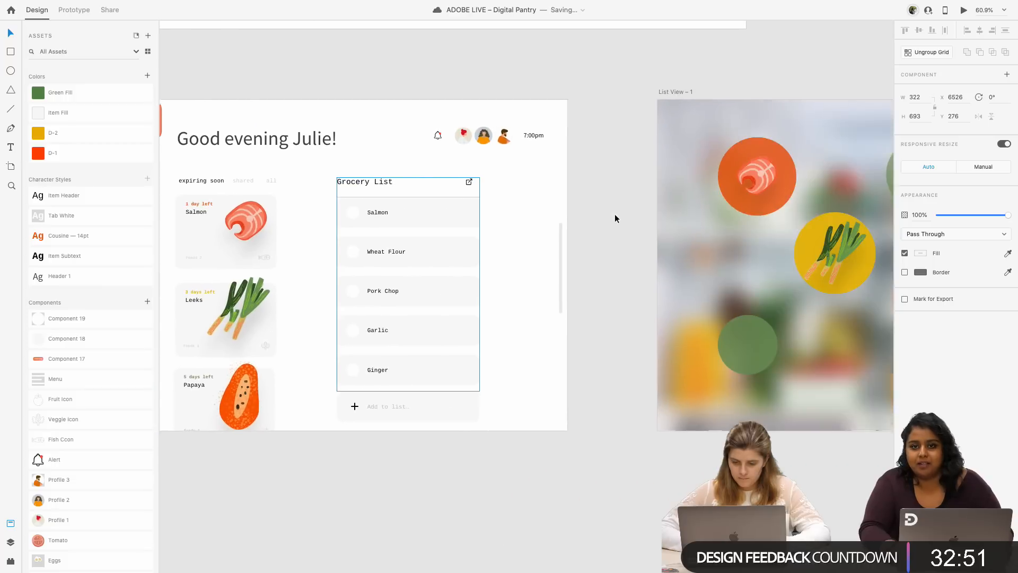
pyautogui.keyDown('ctrl'); pyautogui.scroll(-3, 561, 213); pyautogui.keyUp('ctrl')
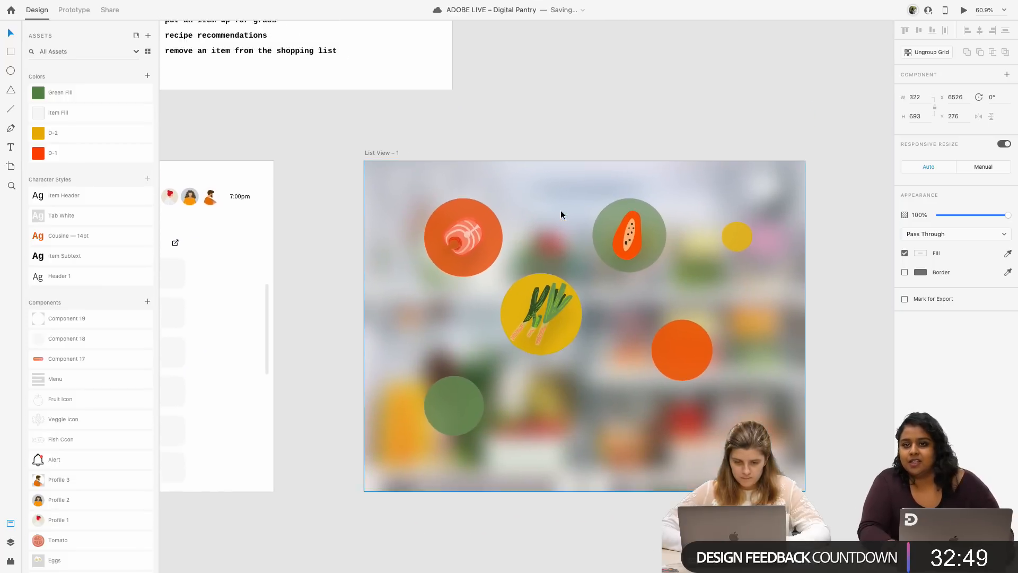
pyautogui.scroll(3, 561, 214)
pyautogui.hscroll(-2, 561, 214)
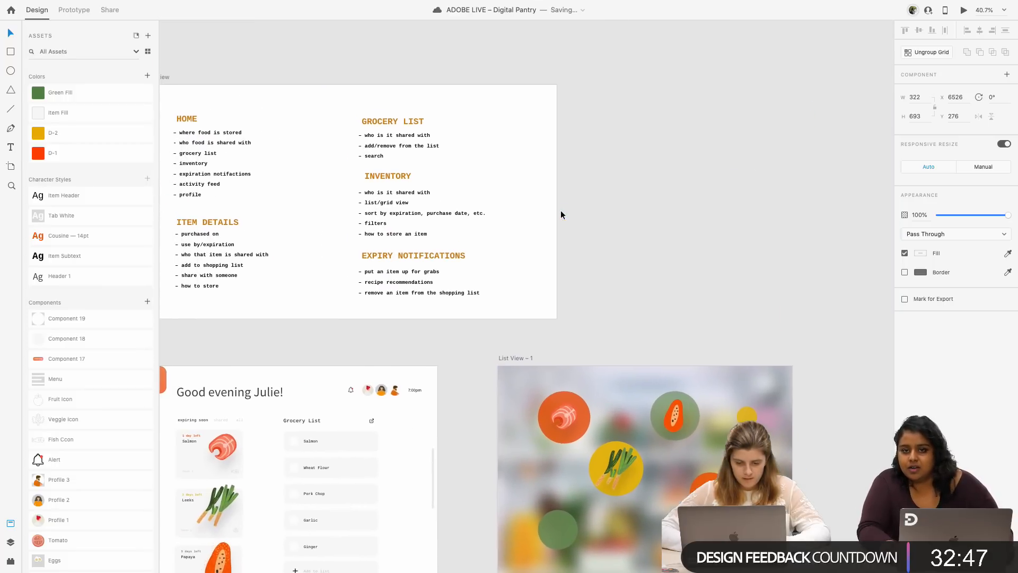
pyautogui.keyDown('ctrl'); pyautogui.scroll(3, 402, 191); pyautogui.keyUp('ctrl')
pyautogui.keyDown('ctrl'); pyautogui.scroll(2, 402, 189); pyautogui.keyUp('ctrl')
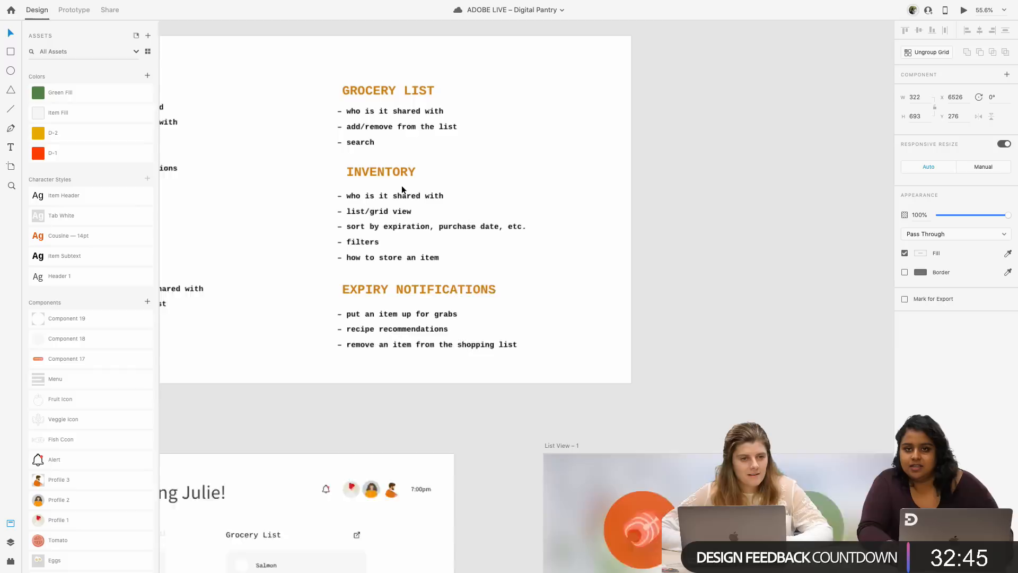
pyautogui.scroll(1, 402, 190)
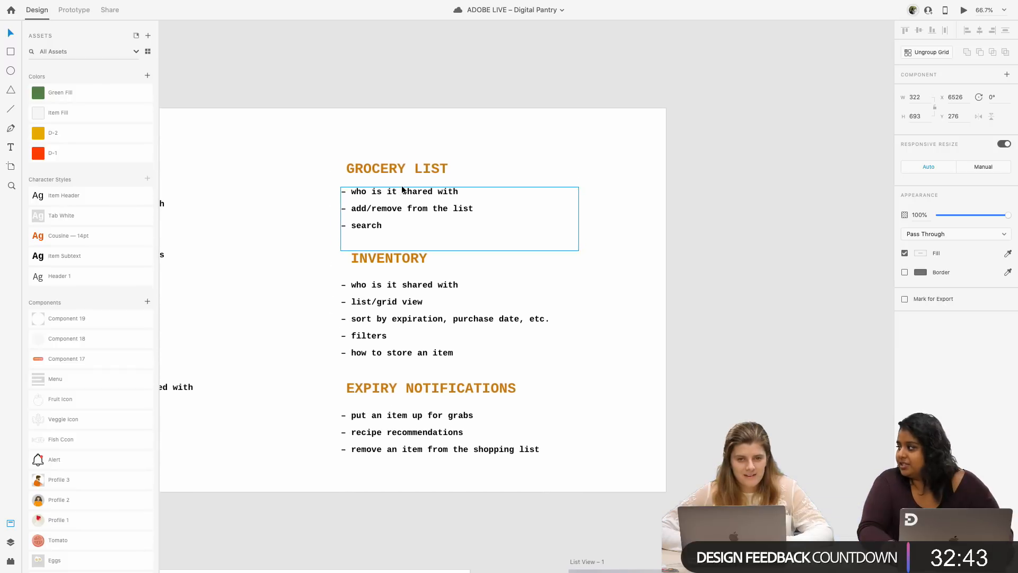
pyautogui.click(384, 210)
pyautogui.keyDown('ctrl'); pyautogui.scroll(-3, 392, 231); pyautogui.keyUp('ctrl')
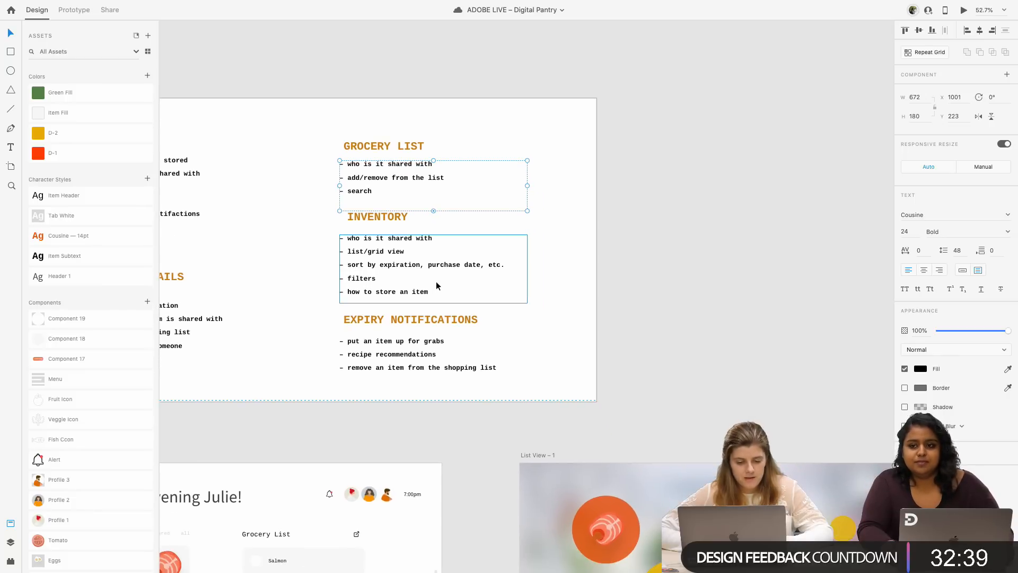
# - Compare the List View – 1 food circles with the Inventory requirements in the feature notes
pyautogui.scroll(-5, 484, 310)
pyautogui.hscroll(3, 485, 311)
pyautogui.keyDown('ctrl'); pyautogui.scroll(2, 577, 384); pyautogui.keyUp('ctrl')
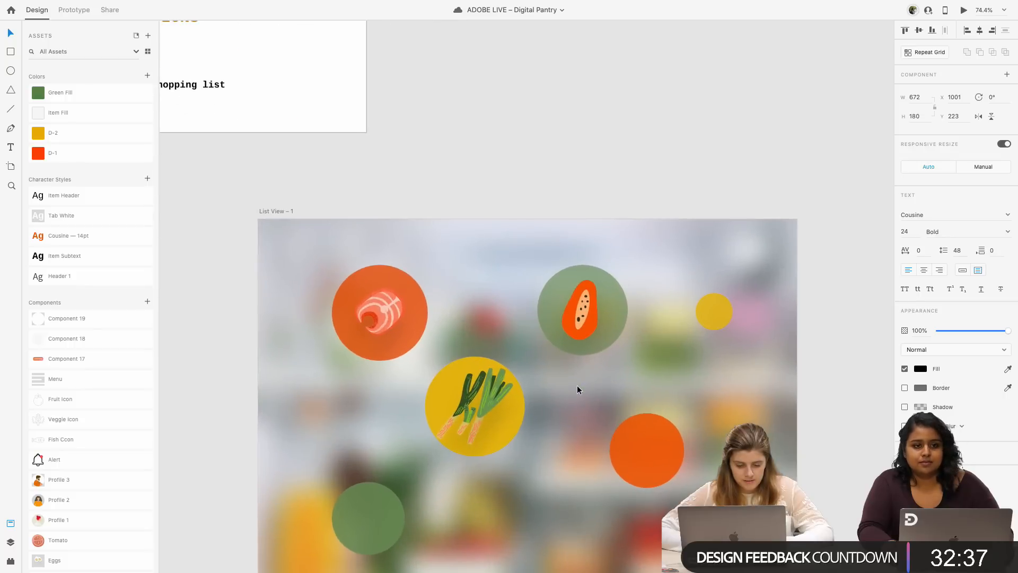
pyautogui.keyDown('ctrl'); pyautogui.scroll(-2, 577, 385); pyautogui.keyUp('ctrl')
pyautogui.scroll(5, 577, 385)
pyautogui.hscroll(-3, 577, 385)
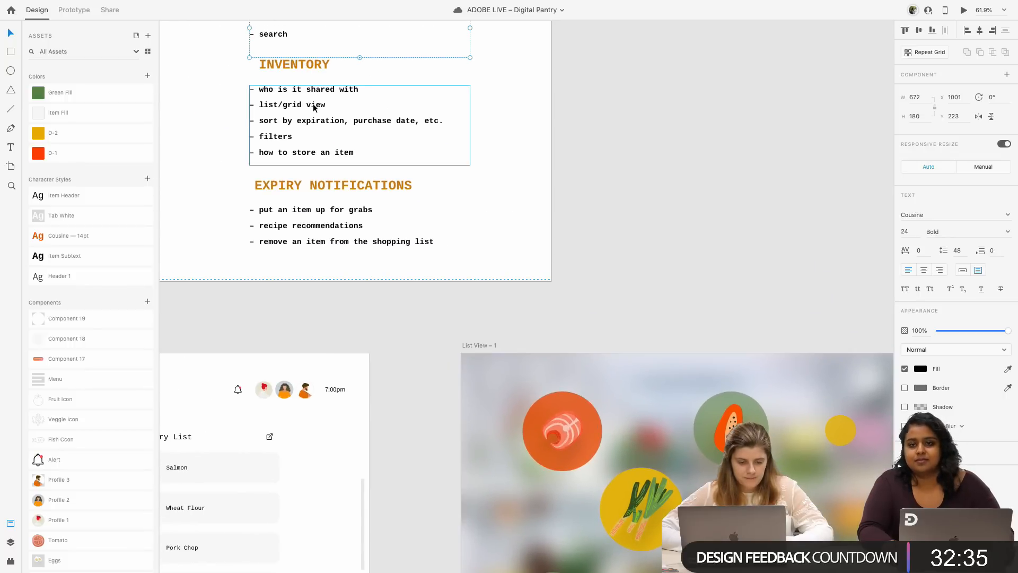
pyautogui.click(313, 108)
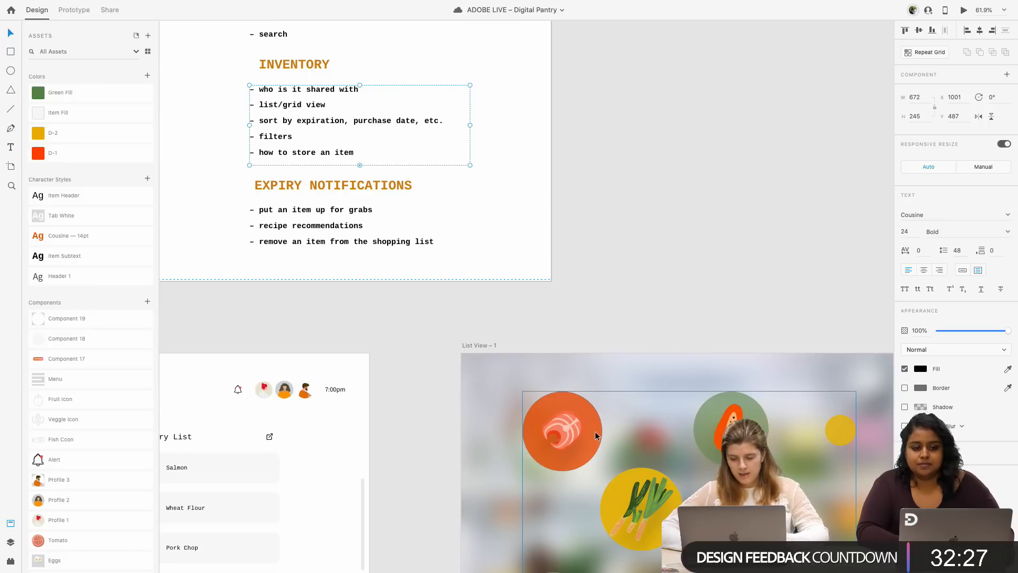
pyautogui.hscroll(3, 595, 431)
pyautogui.scroll(-2, 595, 431)
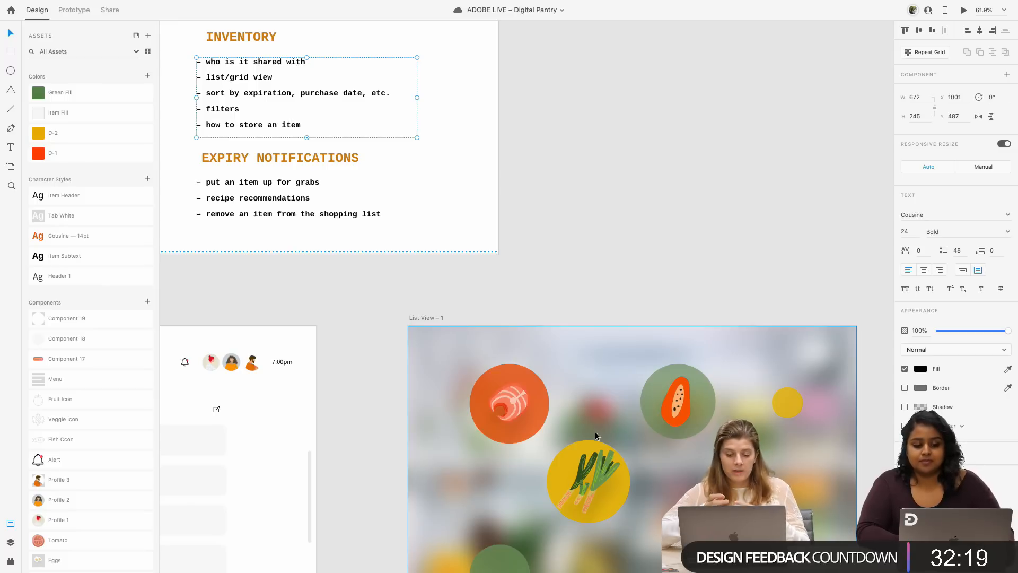
pyautogui.hscroll(4, 610, 455)
pyautogui.scroll(-4, 609, 455)
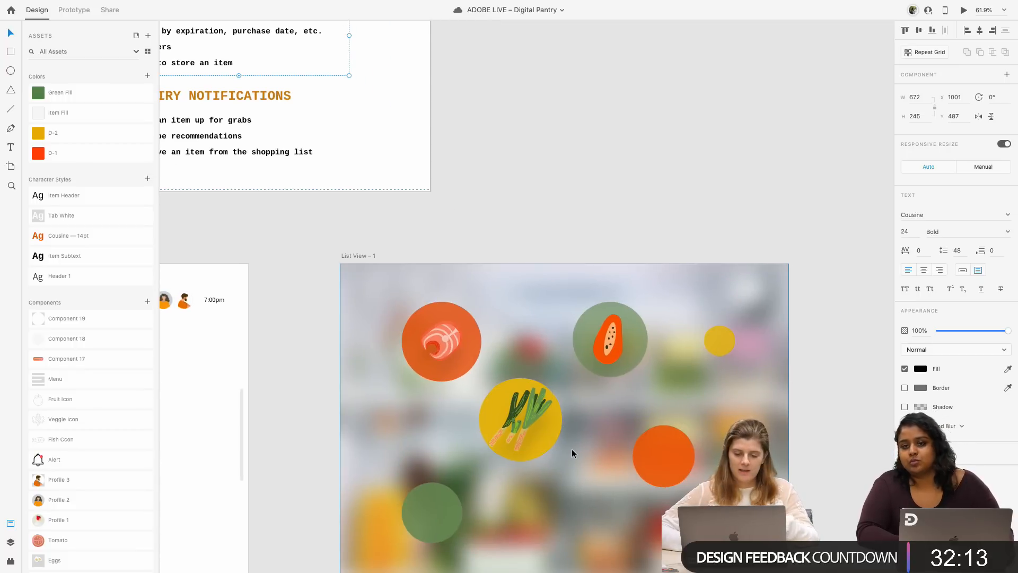
pyautogui.scroll(5, 572, 449)
pyautogui.hscroll(-4, 571, 448)
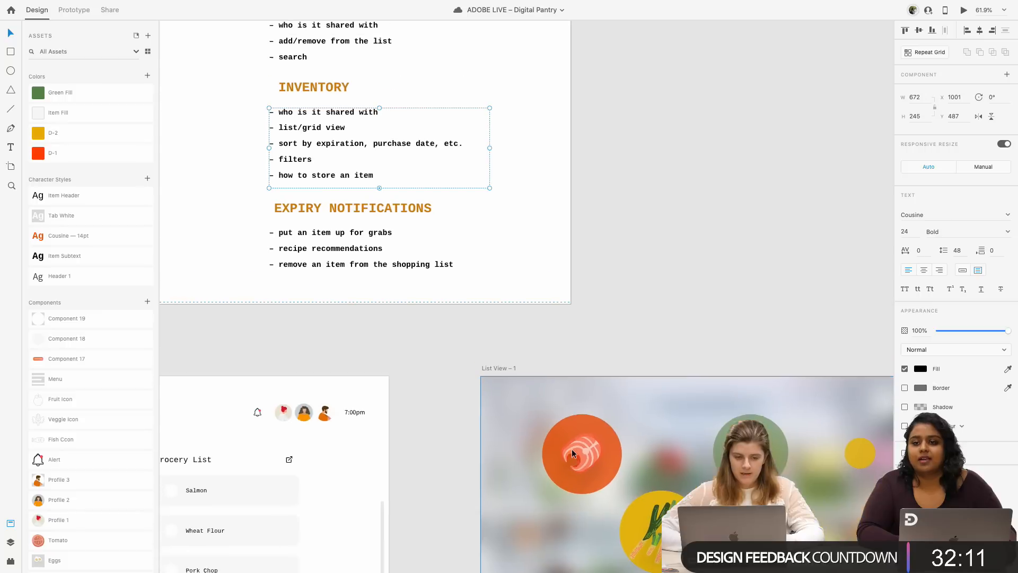
pyautogui.scroll(-6, 541, 419)
pyautogui.hscroll(7, 541, 419)
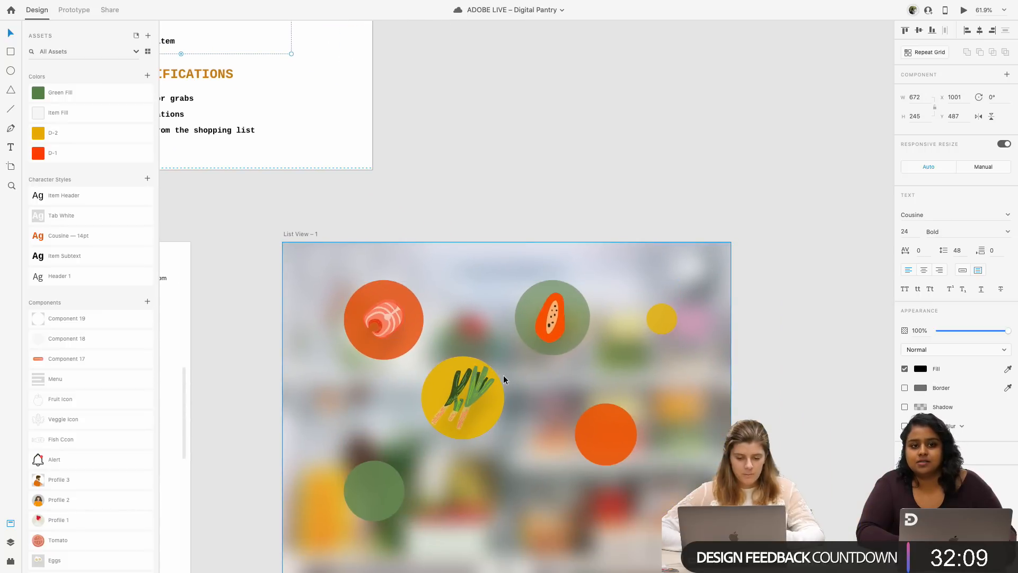
pyautogui.scroll(2, 425, 341)
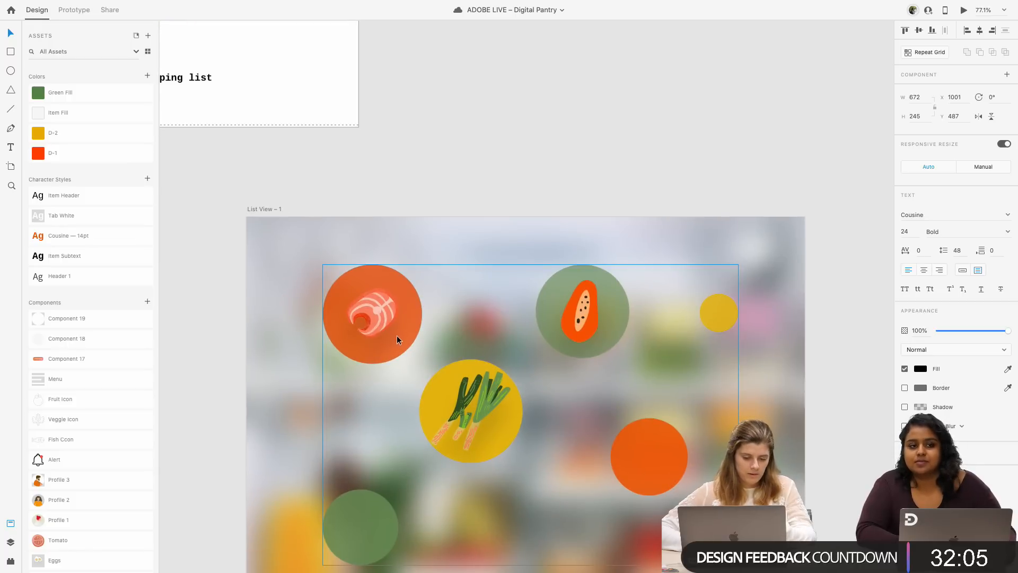
pyautogui.scroll(-2, 397, 335)
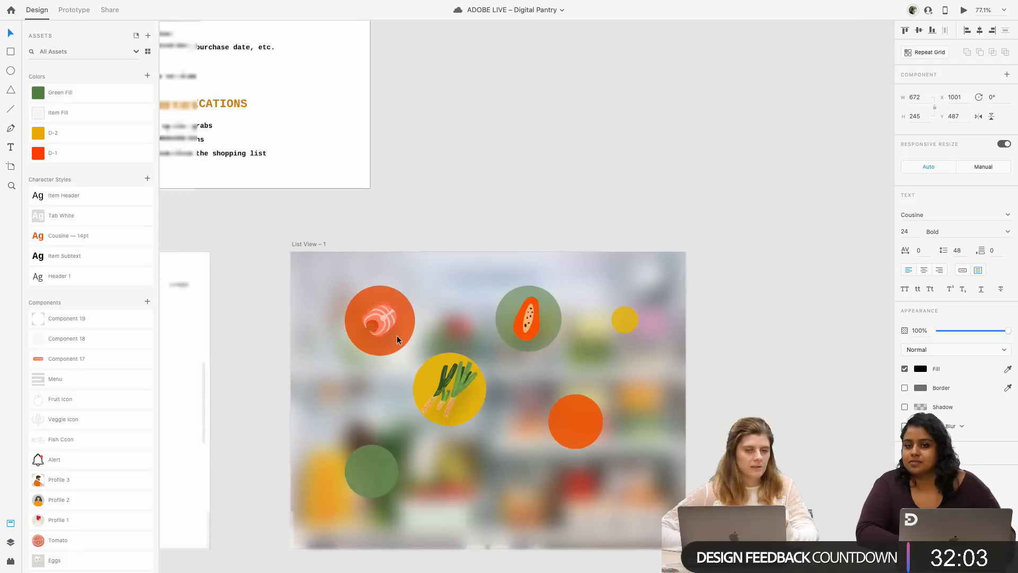
pyautogui.scroll(-3, 397, 335)
pyautogui.hscroll(3, 397, 336)
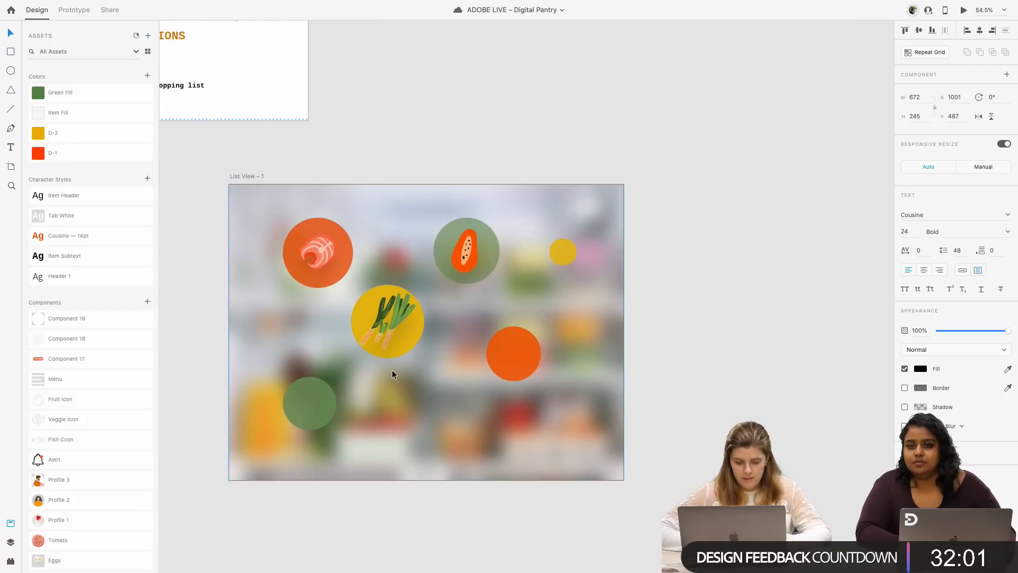
# - Place the Eggs component over the lower green circle in List View – 1, scaled to about 200 by 177
pyautogui.scroll(-3, 97, 481)
pyautogui.scroll(-1, 97, 481)
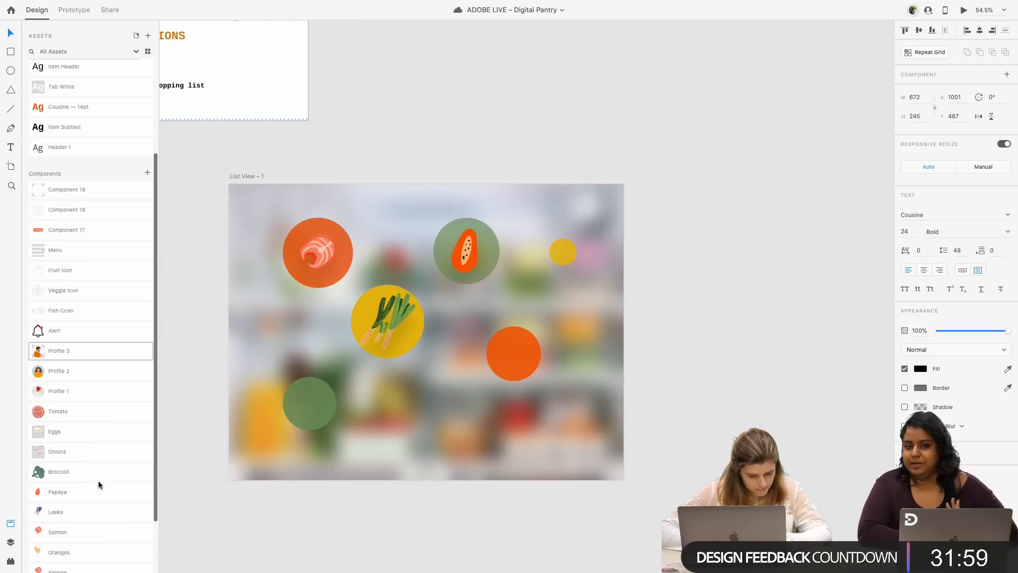
pyautogui.moveTo(62, 422); pyautogui.dragTo(343, 423)
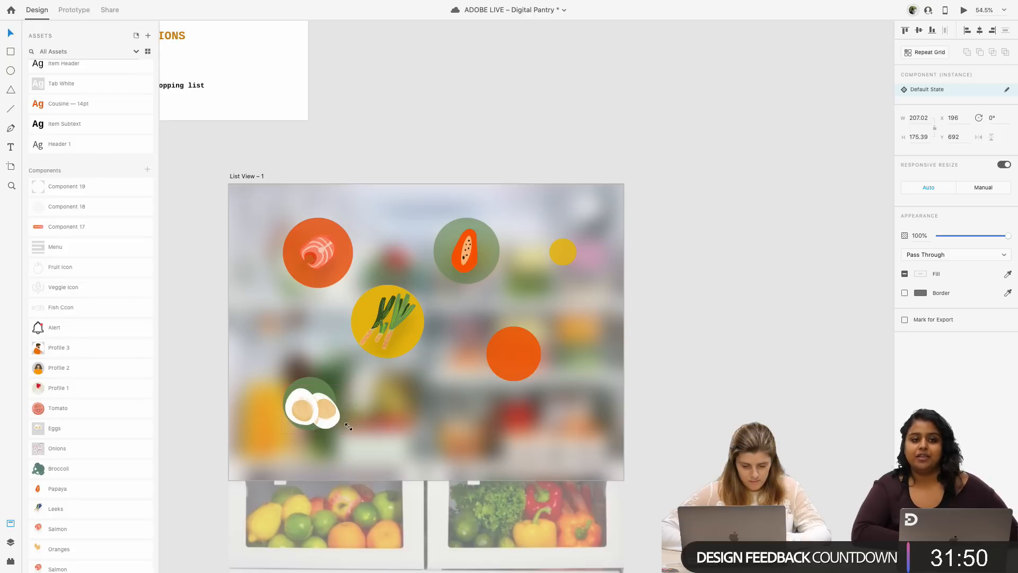
pyautogui.click(377, 430)
# - Enlarge the green circle behind the eggs to about 229 by 229 so that it surrounds them
pyautogui.doubleClick(316, 410)
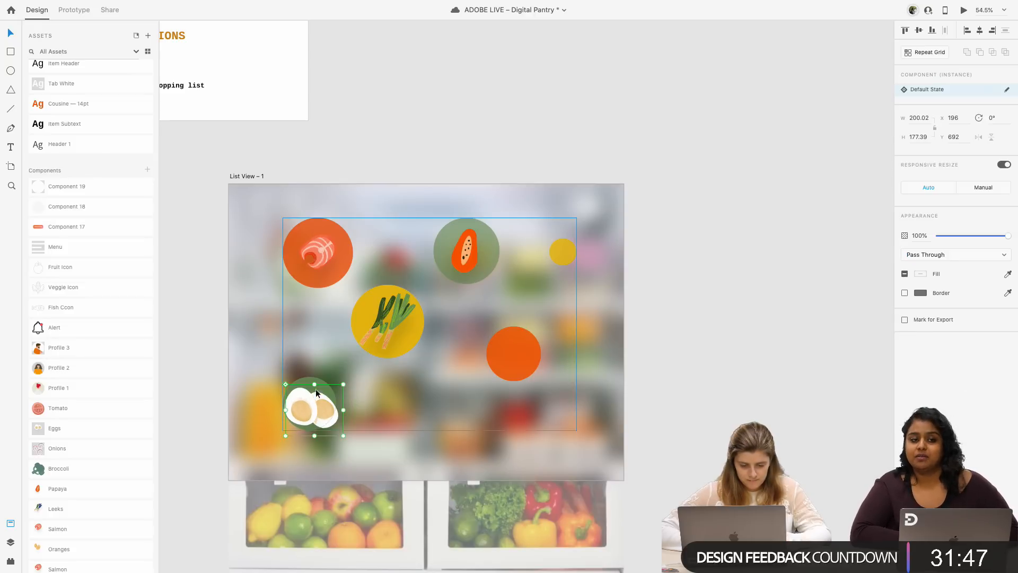
pyautogui.doubleClick(305, 379)
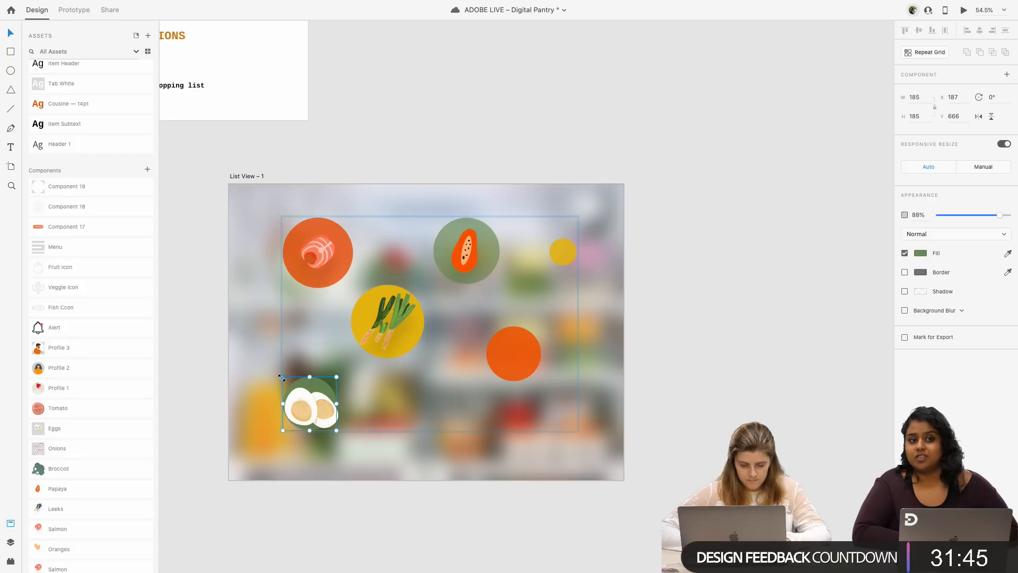
pyautogui.moveTo(281, 378); pyautogui.dragTo(278, 374)
pyautogui.moveTo(337, 430); pyautogui.dragTo(314, 438)
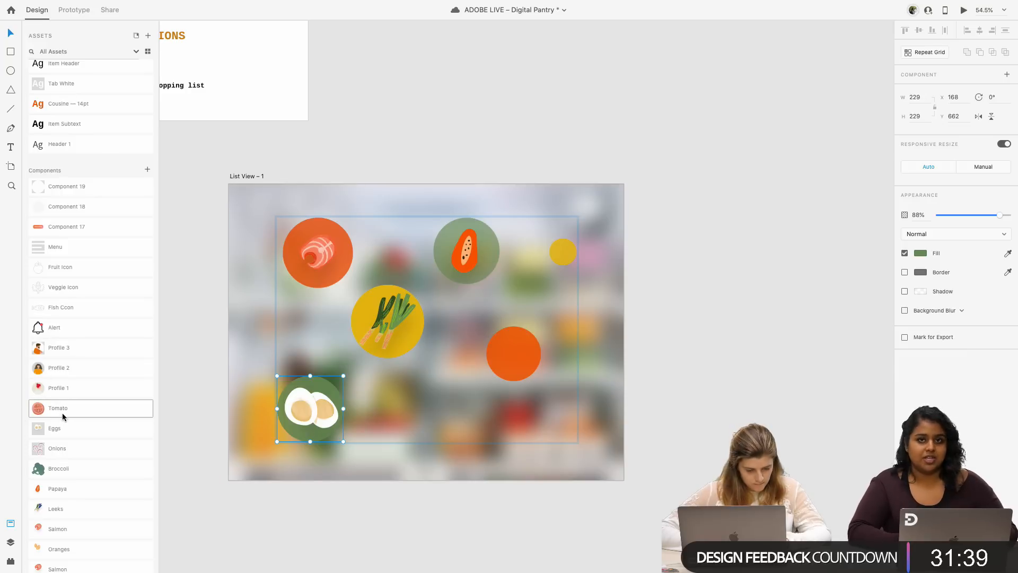
# - Add the Onions component to List View – 1, scale it to about 166 by 177, and position it over the orange circle
pyautogui.moveTo(61, 447); pyautogui.dragTo(525, 355)
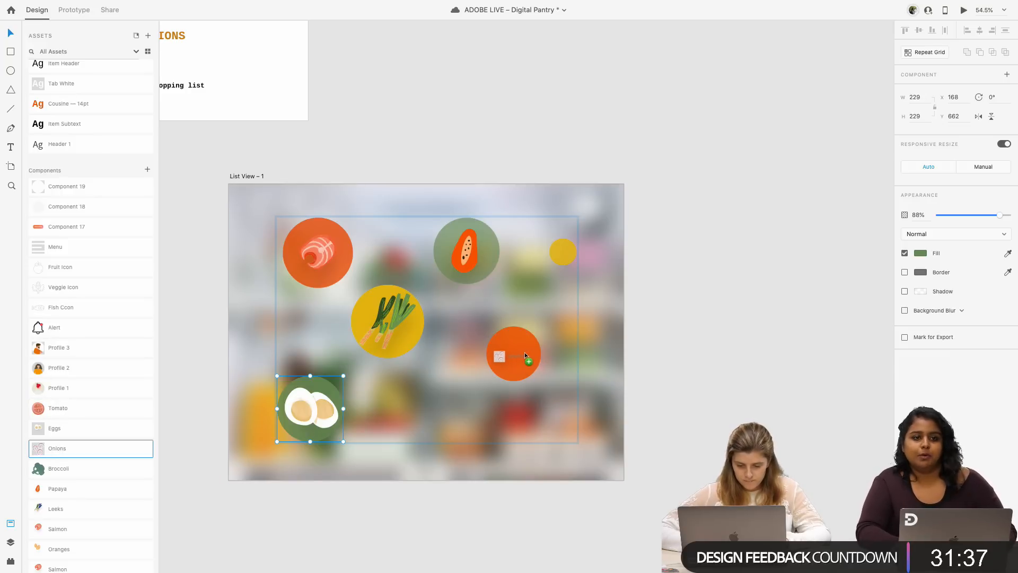
pyautogui.moveTo(571, 253); pyautogui.dragTo(571, 256)
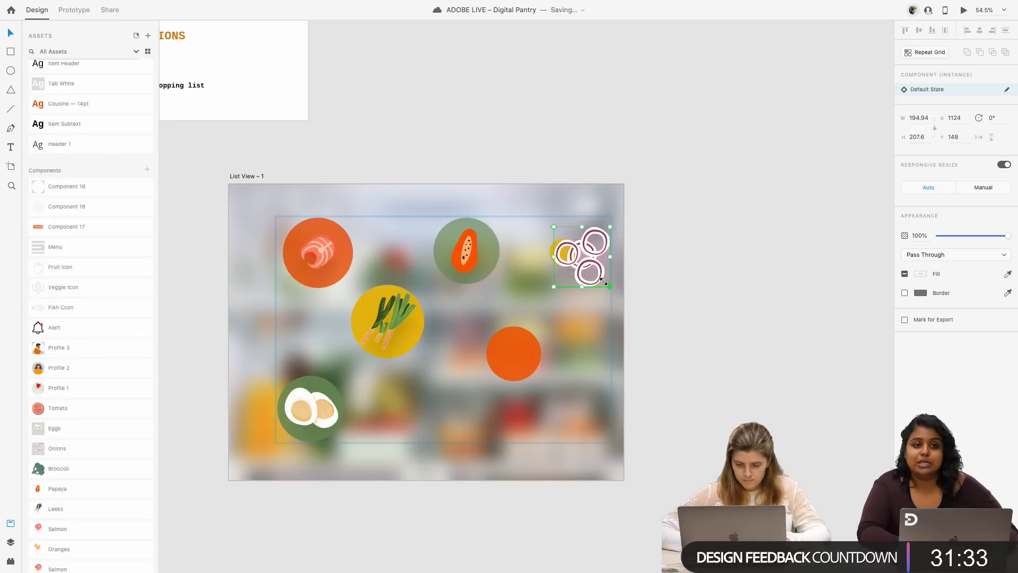
pyautogui.moveTo(611, 289); pyautogui.dragTo(603, 279)
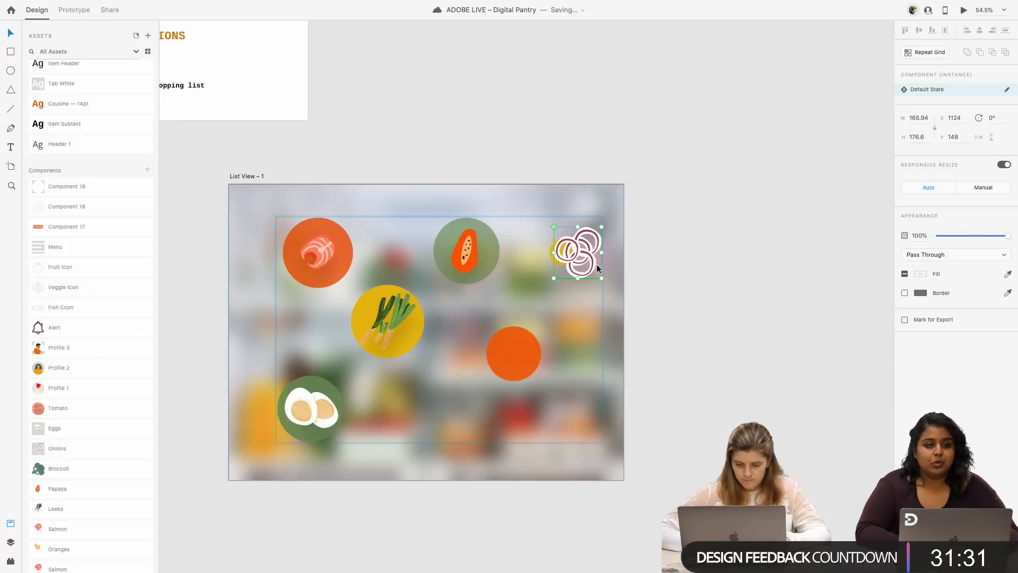
pyautogui.moveTo(576, 245); pyautogui.dragTo(522, 358)
# - Enlarge the plain orange circle so that it surrounds the onions, and select the circle and onions together
pyautogui.click(539, 358)
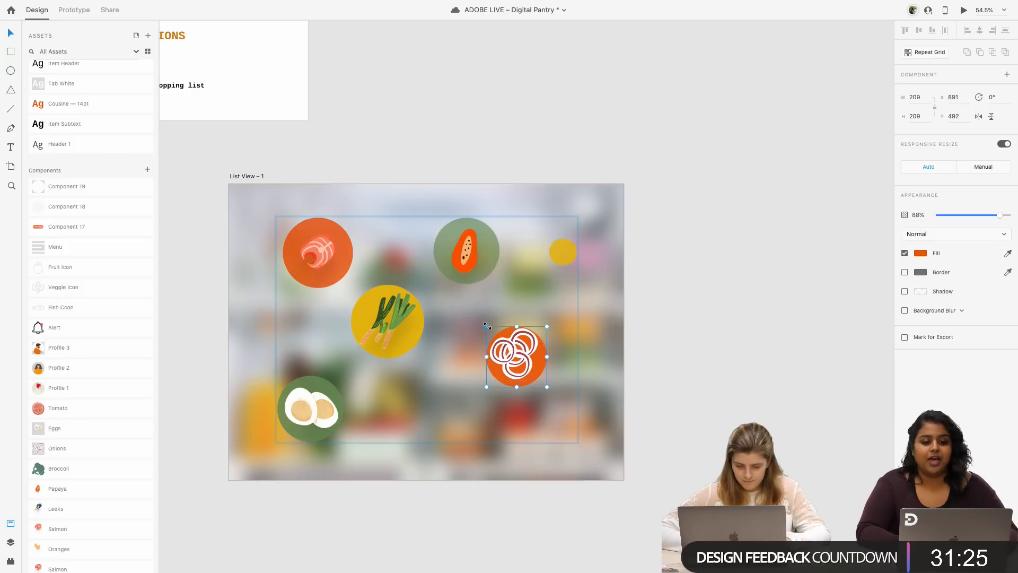
pyautogui.moveTo(490, 328); pyautogui.dragTo(516, 367)
pyautogui.keyDown('shift'); pyautogui.click(513, 356); pyautogui.keyUp('shift')
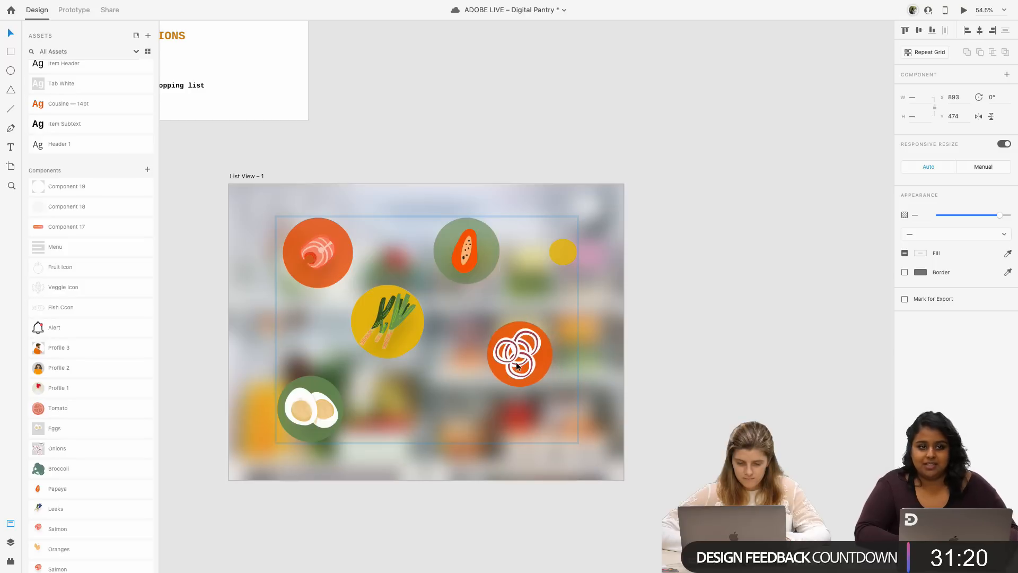
# - Move the leeks and their yellow circle together on List View – 1, down and slightly right to about X 455, Y 386
pyautogui.click(398, 352)
pyautogui.keyDown('shift'); pyautogui.click(394, 355); pyautogui.keyUp('shift')
pyautogui.moveTo(394, 356)
pyautogui.mouseDown()
pyautogui.moveTo(403, 357)
pyautogui.moveTo(402, 343)
pyautogui.mouseUp()
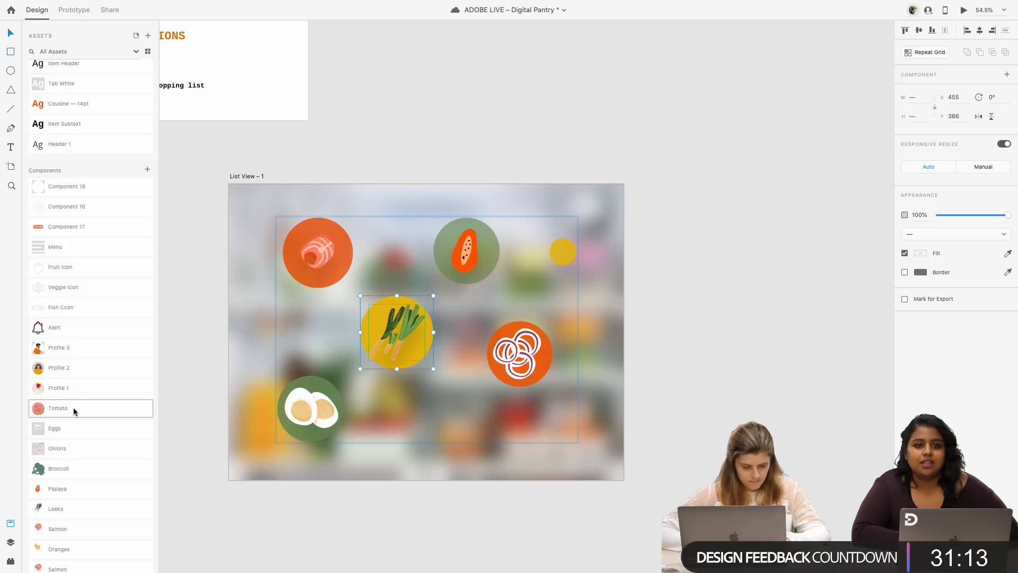
# - Add the Broccoli component to List View – 1, scale it to about 80 by 79, and centre it over the small yellow circle
pyautogui.moveTo(66, 469); pyautogui.dragTo(590, 256)
pyautogui.moveTo(626, 291); pyautogui.dragTo(592, 207)
pyautogui.scroll(5, 586, 252)
pyautogui.click(552, 246)
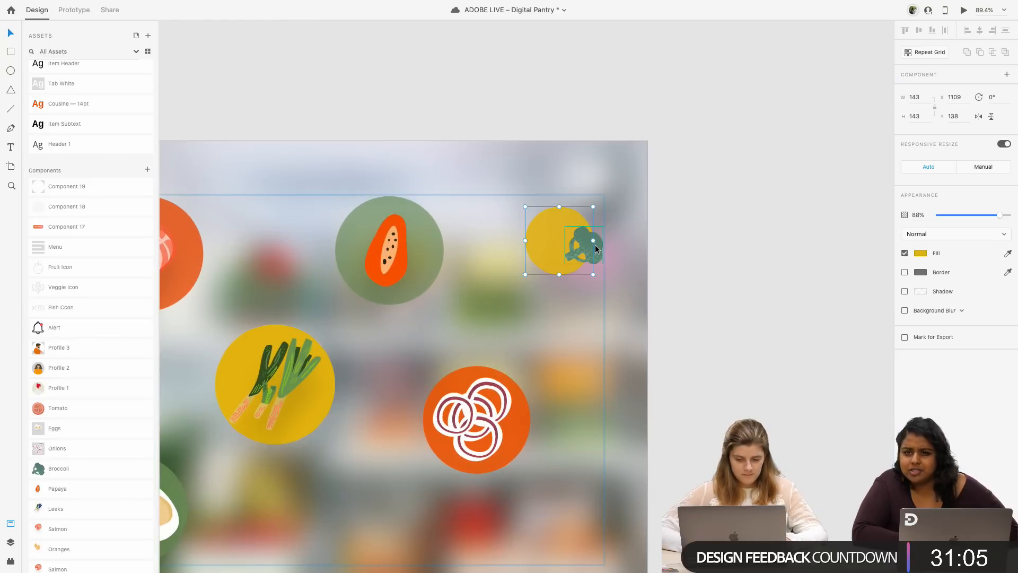
pyautogui.moveTo(596, 249); pyautogui.dragTo(574, 244)
pyautogui.scroll(-10, 572, 239)
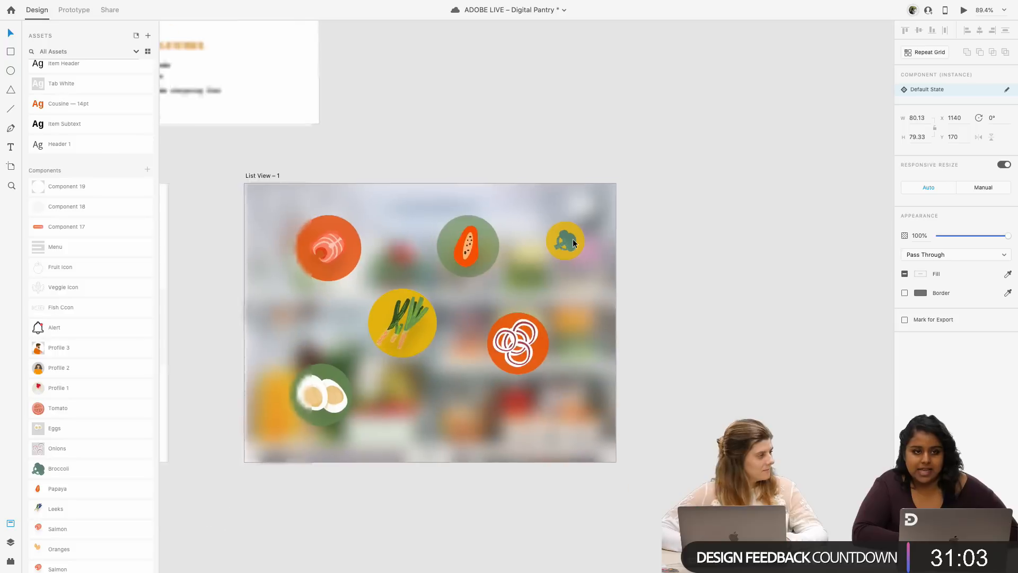
# - Group the onions with their orange circle and shift them slightly to the right
pyautogui.click(541, 349)
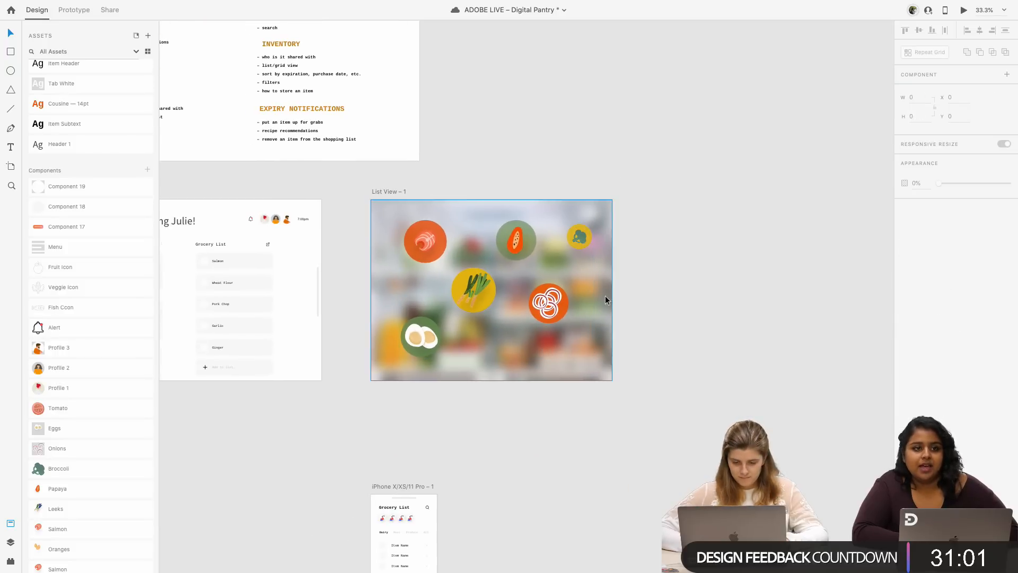
pyautogui.scroll(3, 605, 294)
pyautogui.click(526, 314)
pyautogui.doubleClick(526, 314)
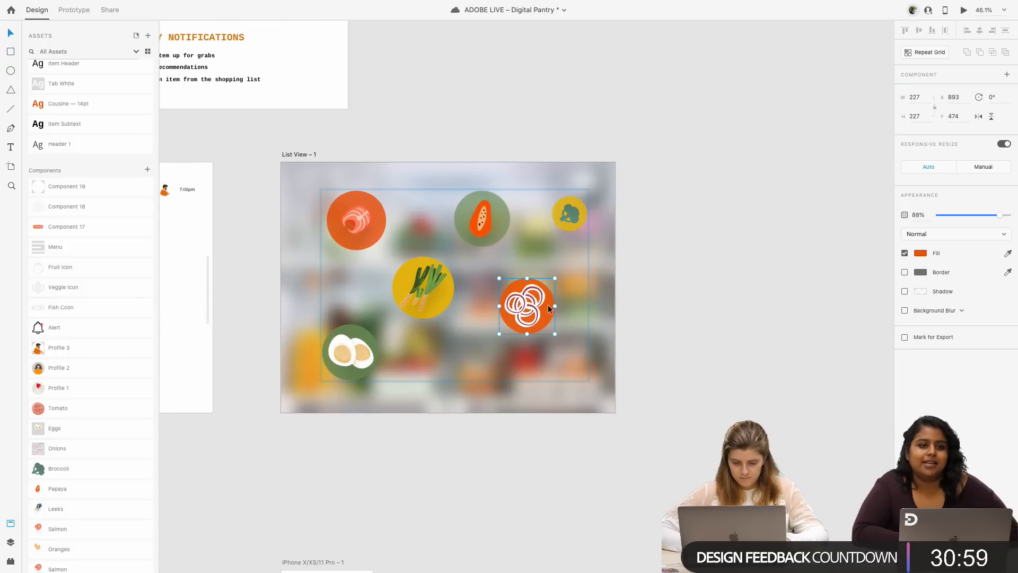
pyautogui.moveTo(531, 314); pyautogui.dragTo(526, 304)
pyautogui.press('super+z')
pyautogui.keyDown('shift'); pyautogui.click(521, 307); pyautogui.keyUp('shift')
pyautogui.press('super+g')
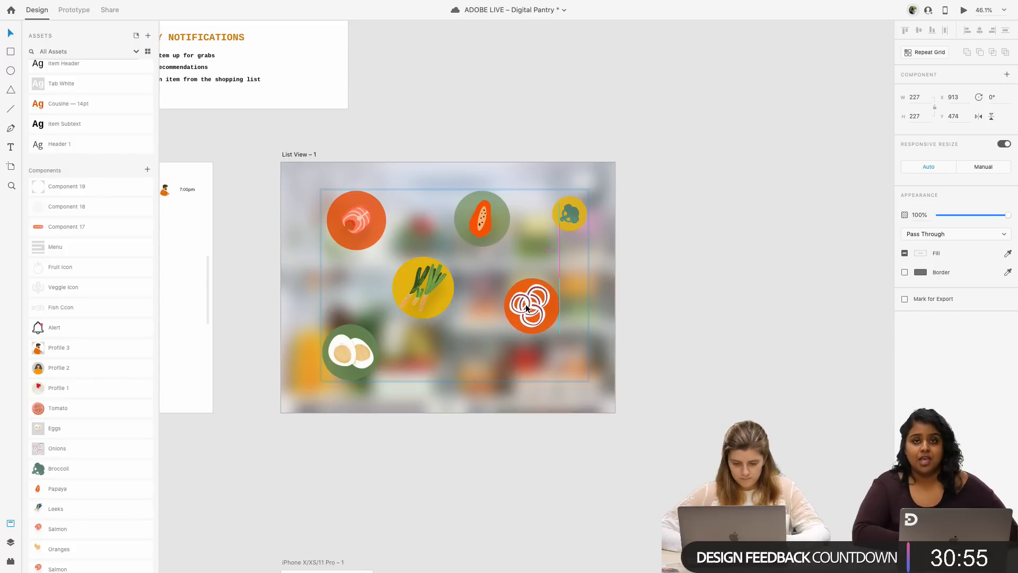
# - Group the leeks with their yellow circle and move the group right to about X 477, Y 386
pyautogui.click(430, 289)
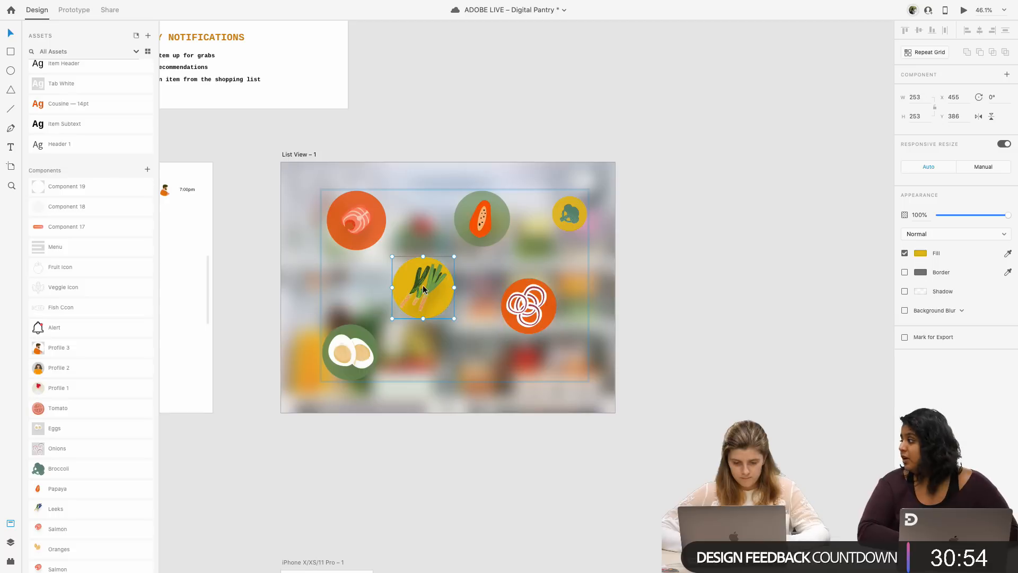
pyautogui.keyDown('shift'); pyautogui.click(452, 296); pyautogui.keyUp('shift')
pyautogui.press('super+g')
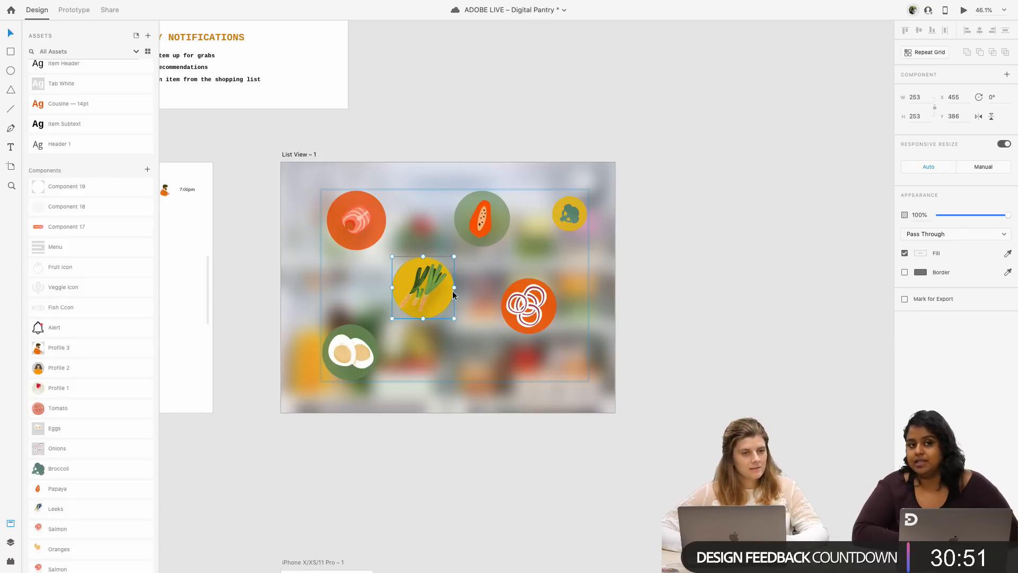
pyautogui.scroll(-2, 444, 288)
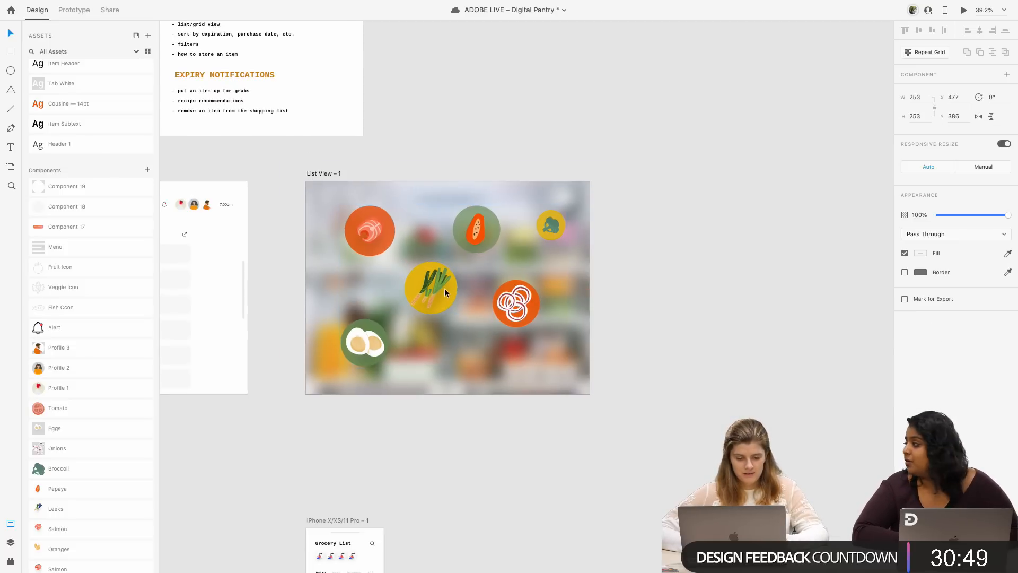
pyautogui.click(456, 440)
pyautogui.scroll(-4, 456, 440)
pyautogui.hscroll(-5, 456, 444)
pyautogui.scroll(-2, 456, 444)
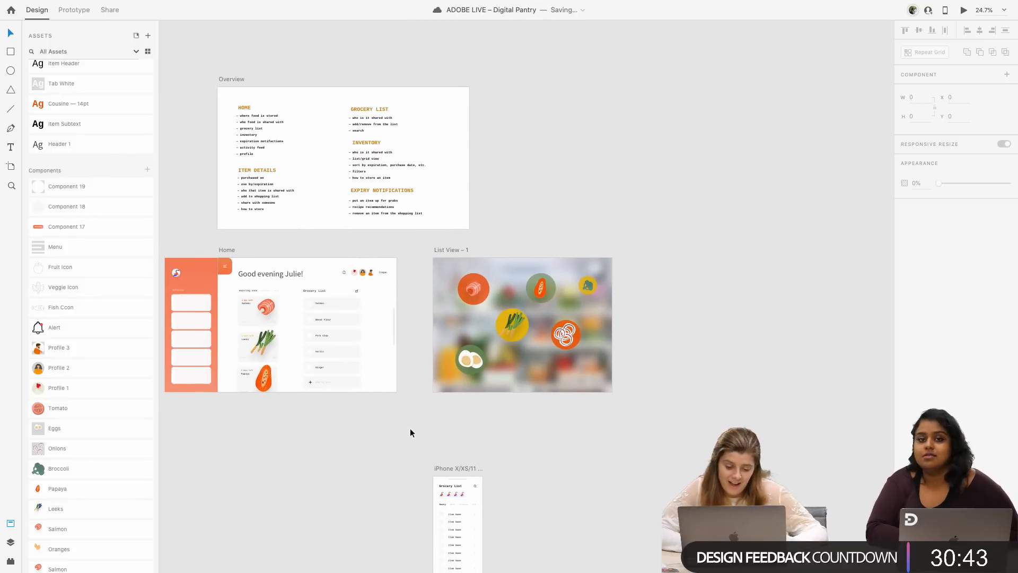
pyautogui.scroll(2, 514, 311)
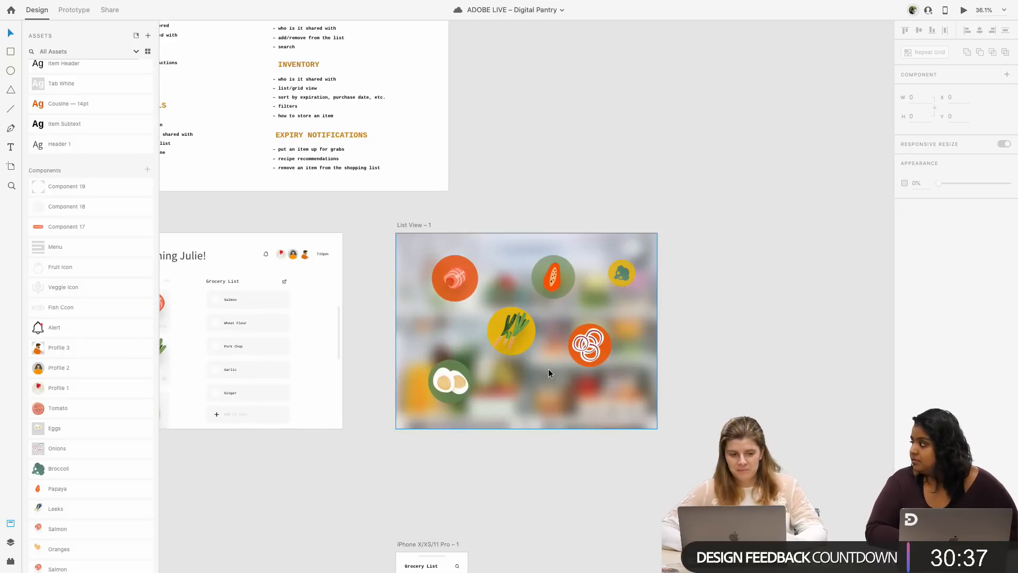
# - Open the recent document "Trying it again" and locate its Home artboards
pyautogui.click(53, 6)
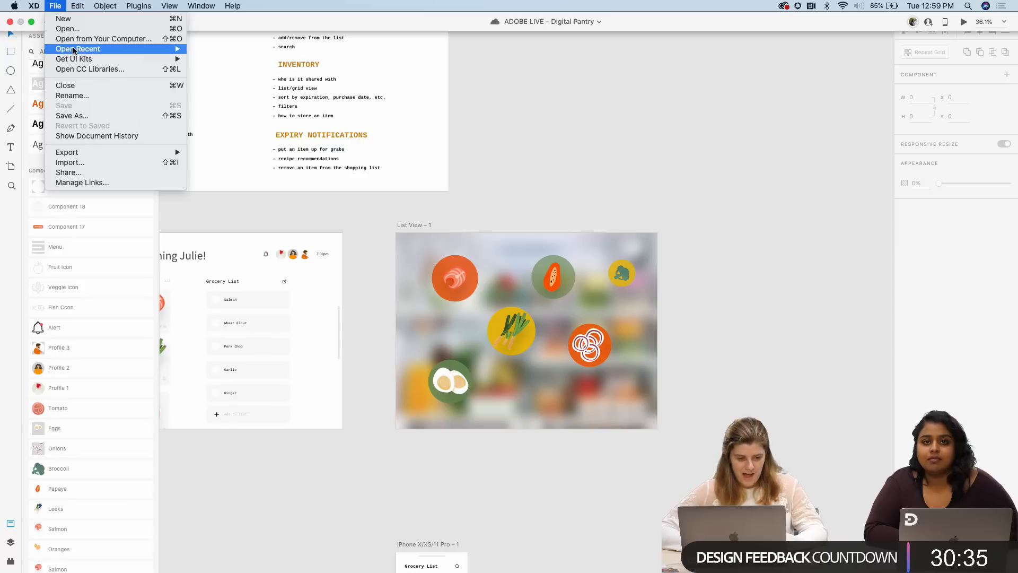
pyautogui.moveTo(80, 49)
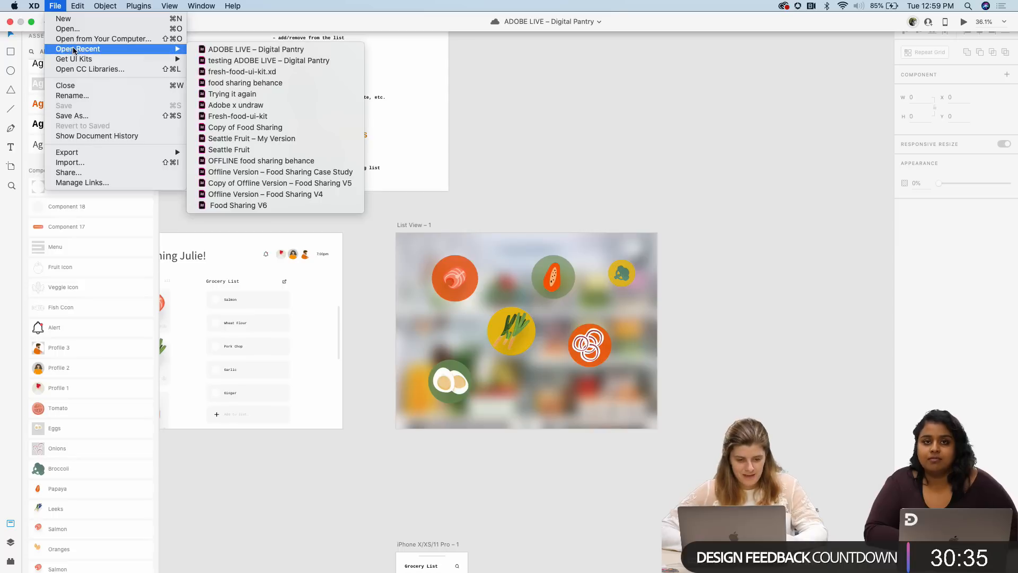
pyautogui.click(270, 94)
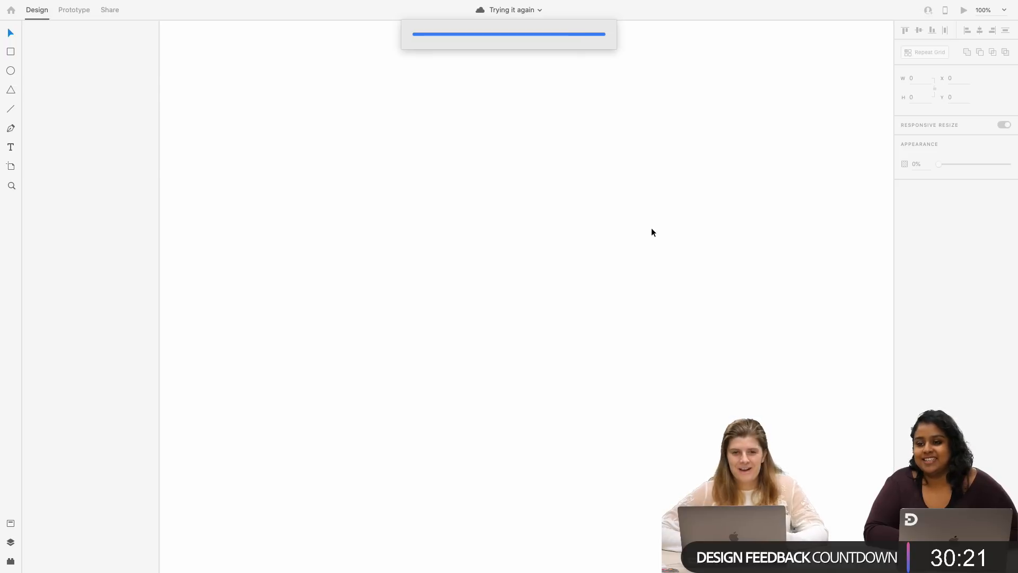
pyautogui.scroll(4, 453, 261)
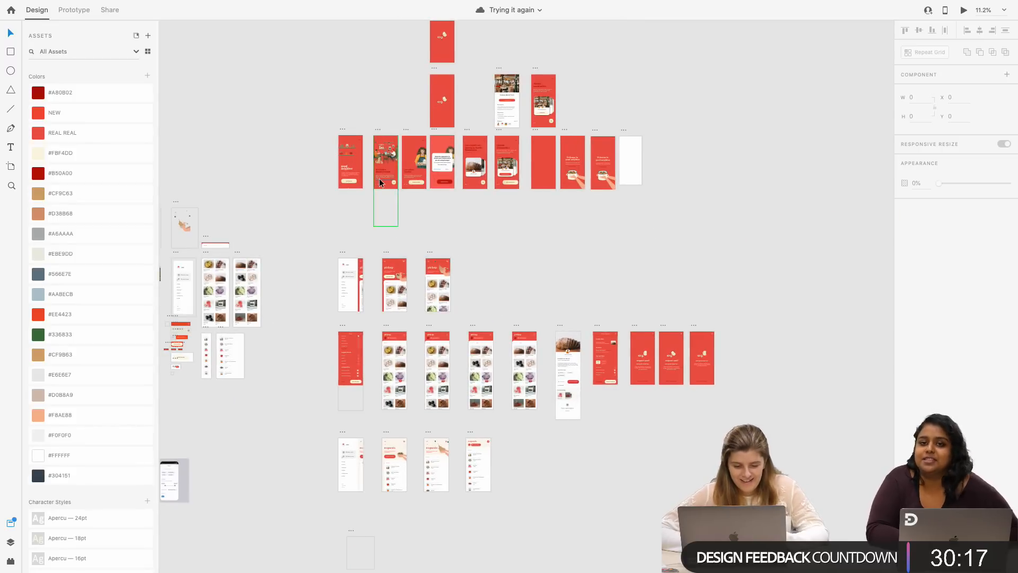
pyautogui.scroll(3, 416, 352)
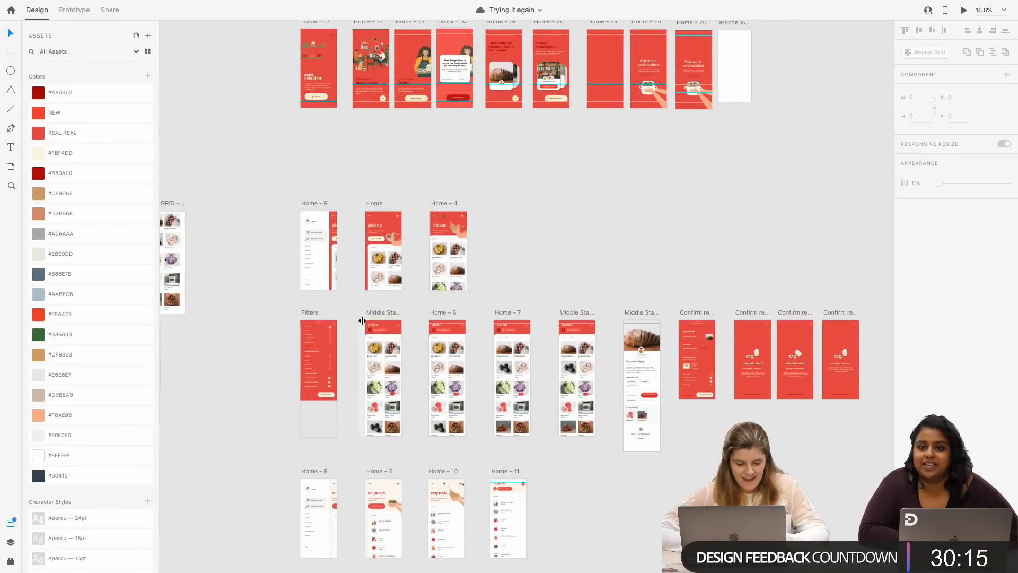
# - Preview the prototype of "Trying it again" starting from the Home artboard
pyautogui.click(376, 204)
pyautogui.scroll(5, 415, 221)
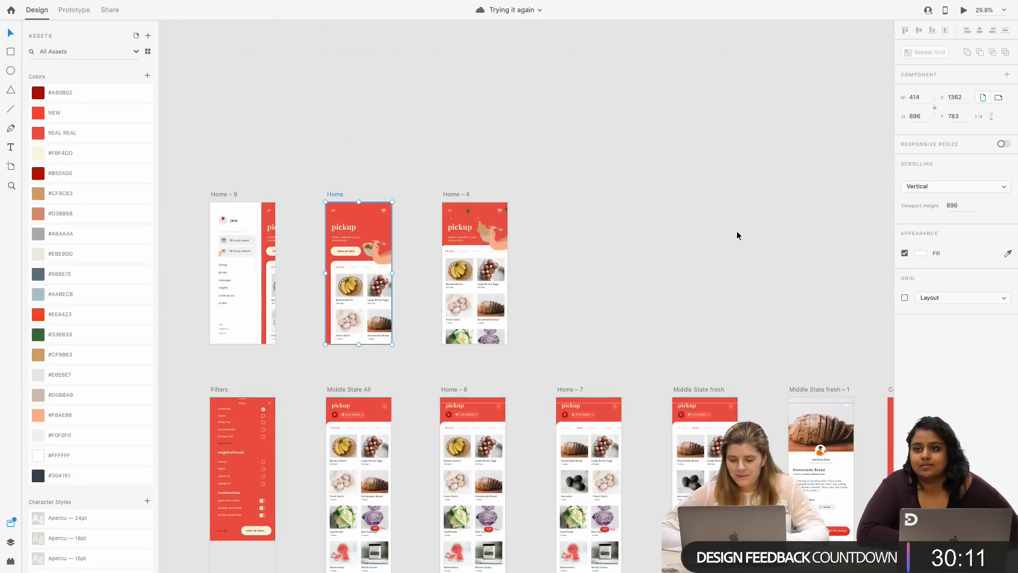
pyautogui.scroll(-5, 737, 235)
pyautogui.scroll(3, 737, 235)
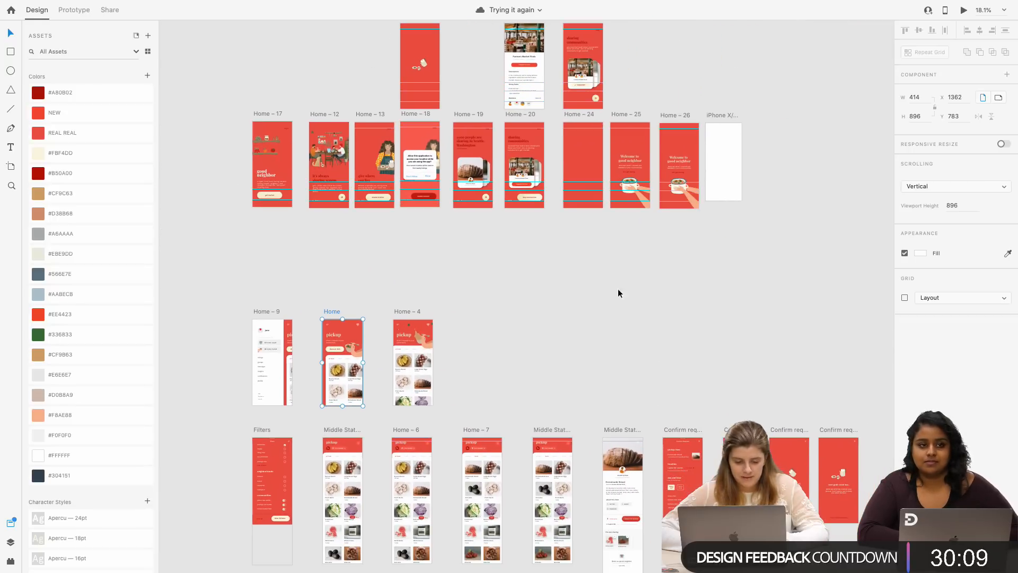
pyautogui.scroll(-3, 618, 292)
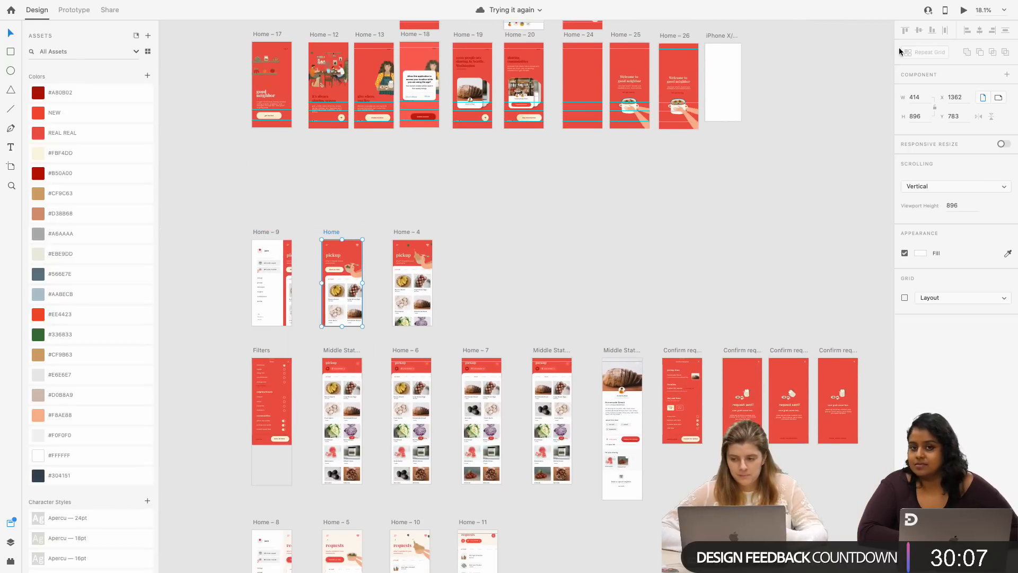
pyautogui.click(963, 13)
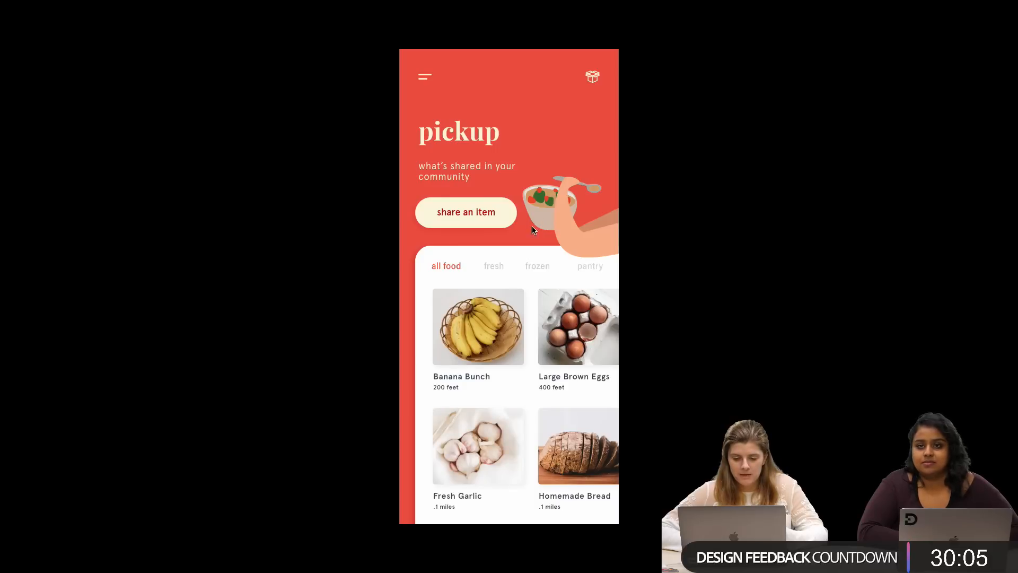
# - Switch between the pickup and requests screens in the preview, scroll through the pickup food list, and close the preview
pyautogui.click(577, 119)
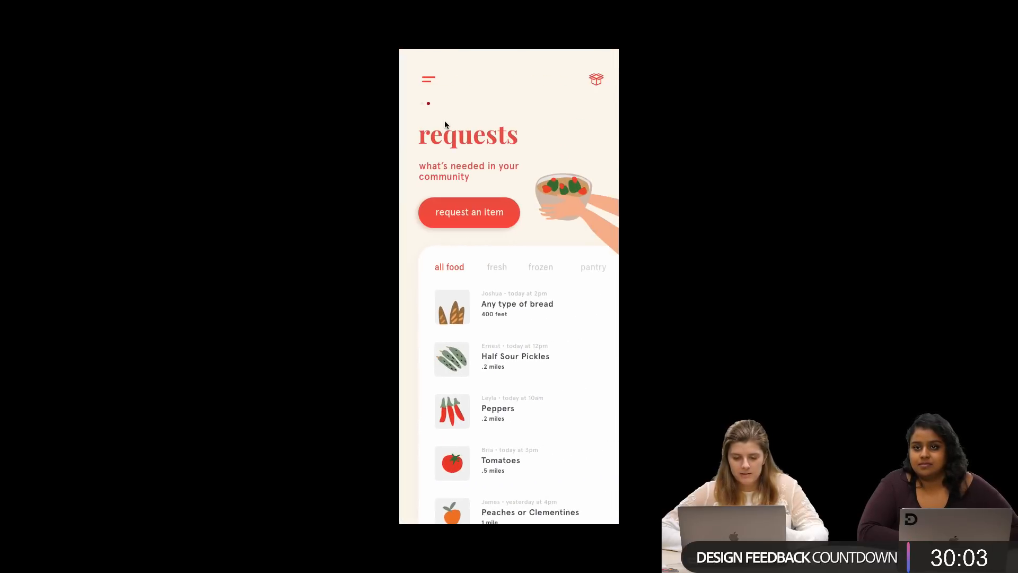
pyautogui.click(533, 117)
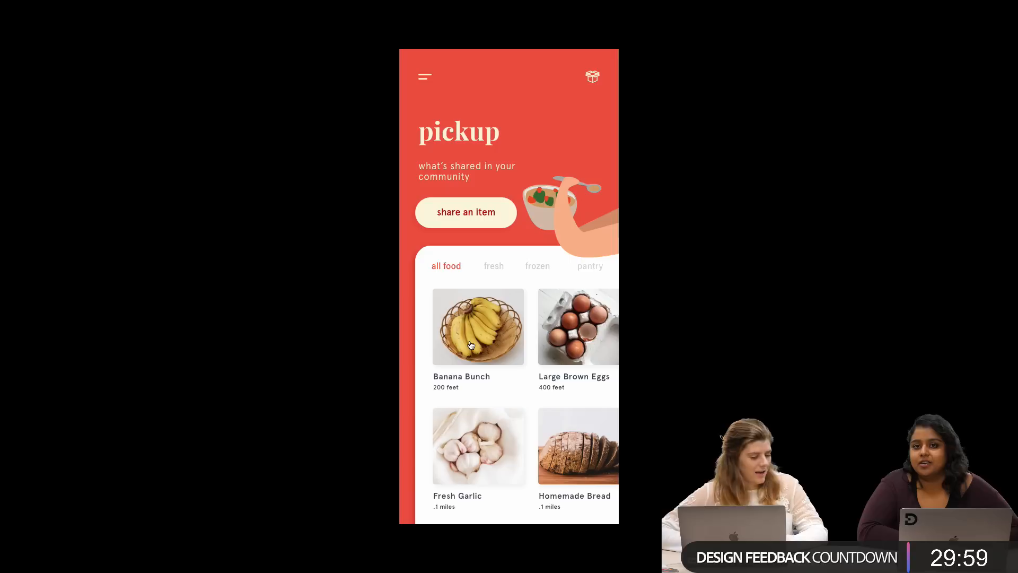
pyautogui.scroll(-3, 584, 451)
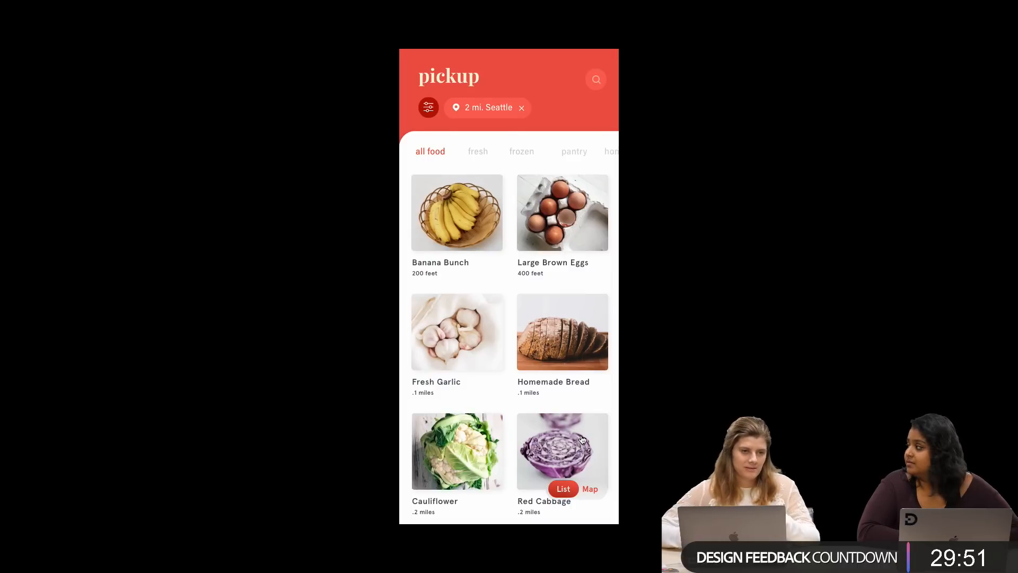
pyautogui.press('Escape')
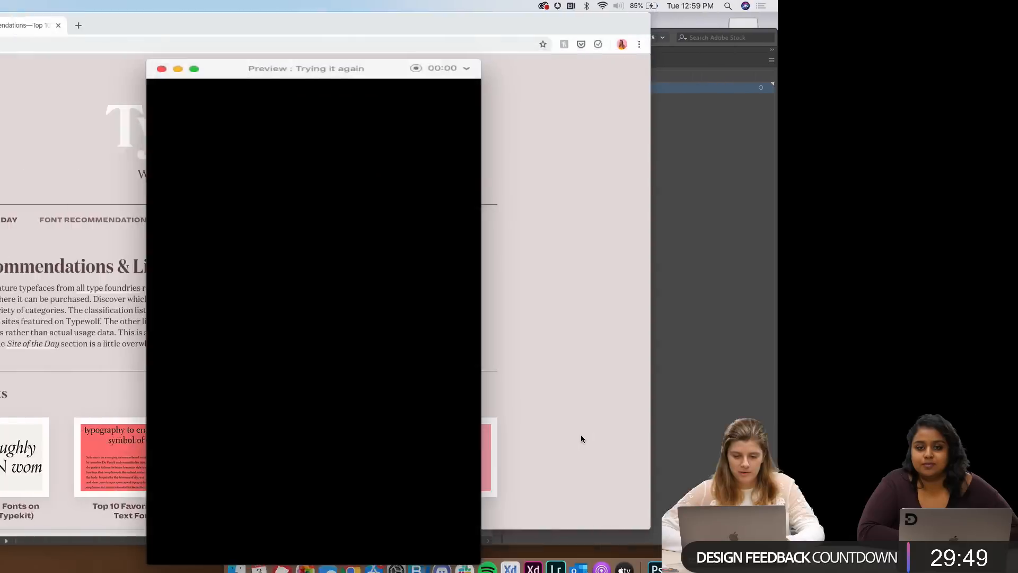
pyautogui.click(184, 78)
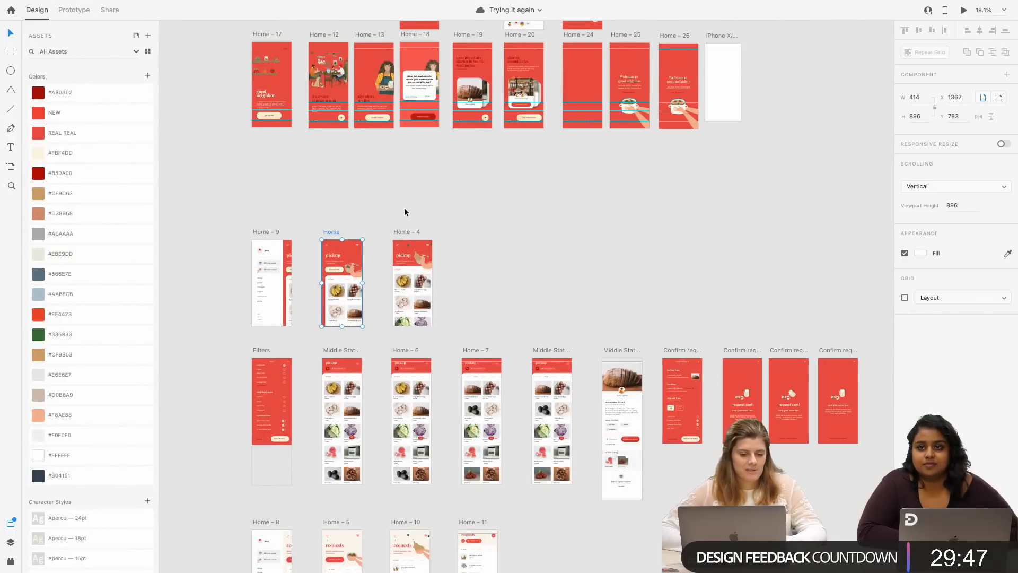
# - Preview the onboarding flow from the Home – 17 artboard, advance to the "give where you live" page, and close the preview
pyautogui.scroll(5, 404, 208)
pyautogui.click(315, 147)
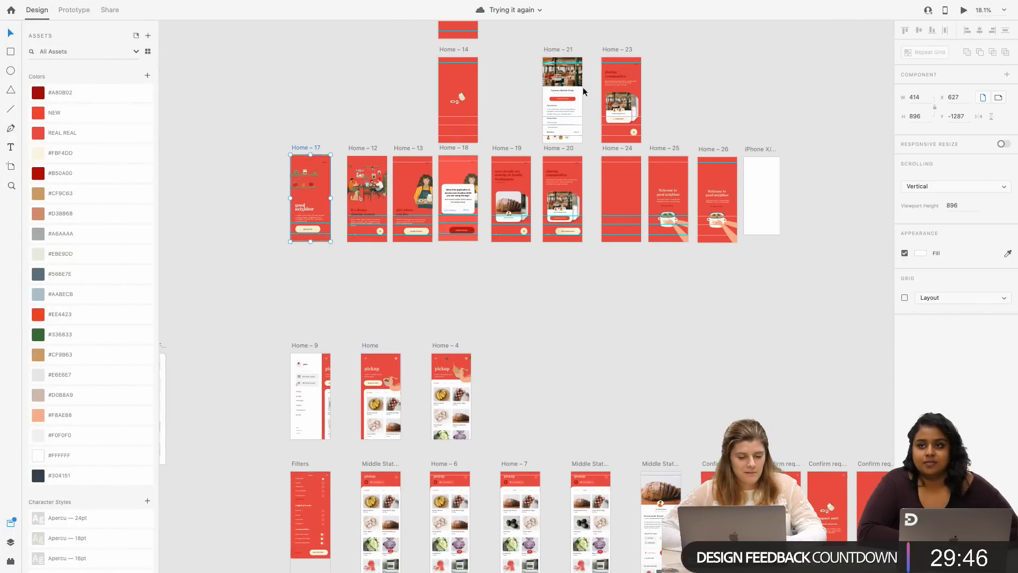
pyautogui.click(964, 10)
pyautogui.click(507, 458)
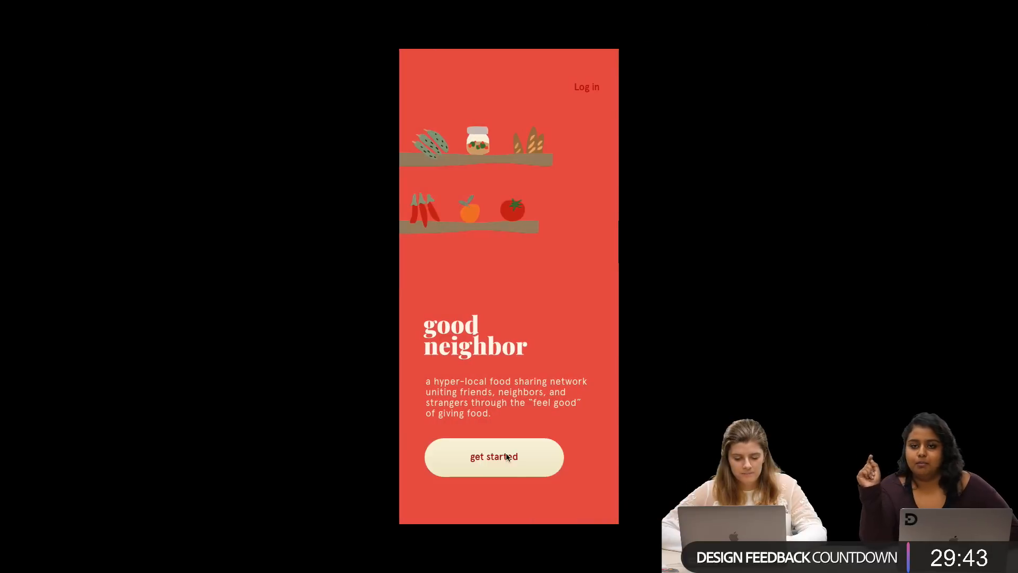
pyautogui.click(577, 466)
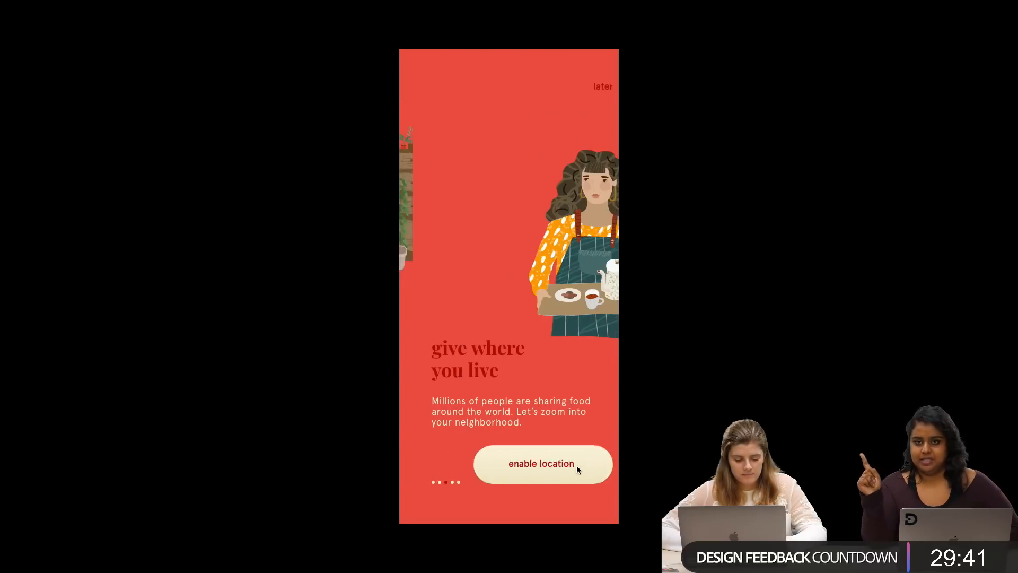
pyautogui.press('Escape')
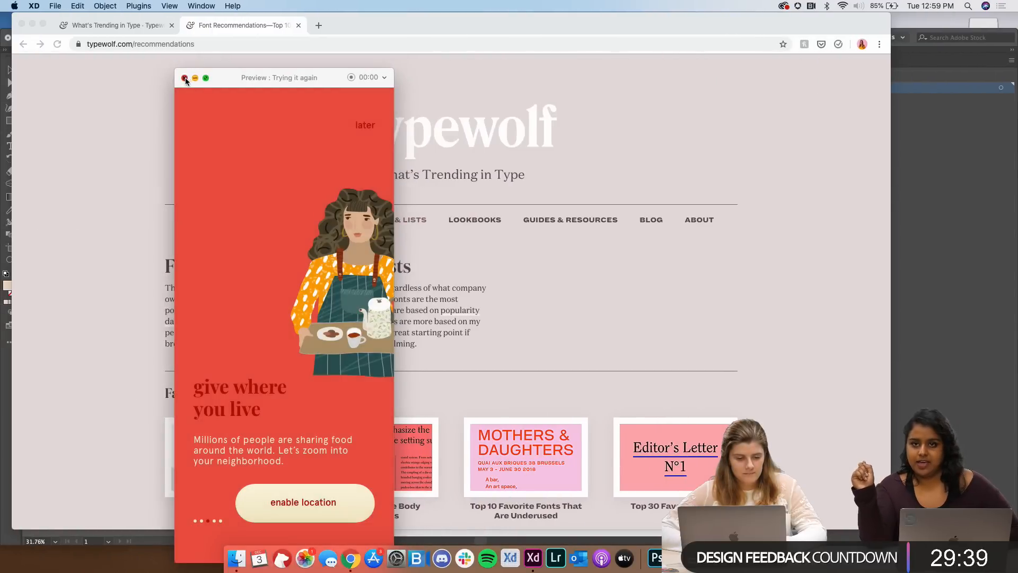
pyautogui.click(184, 78)
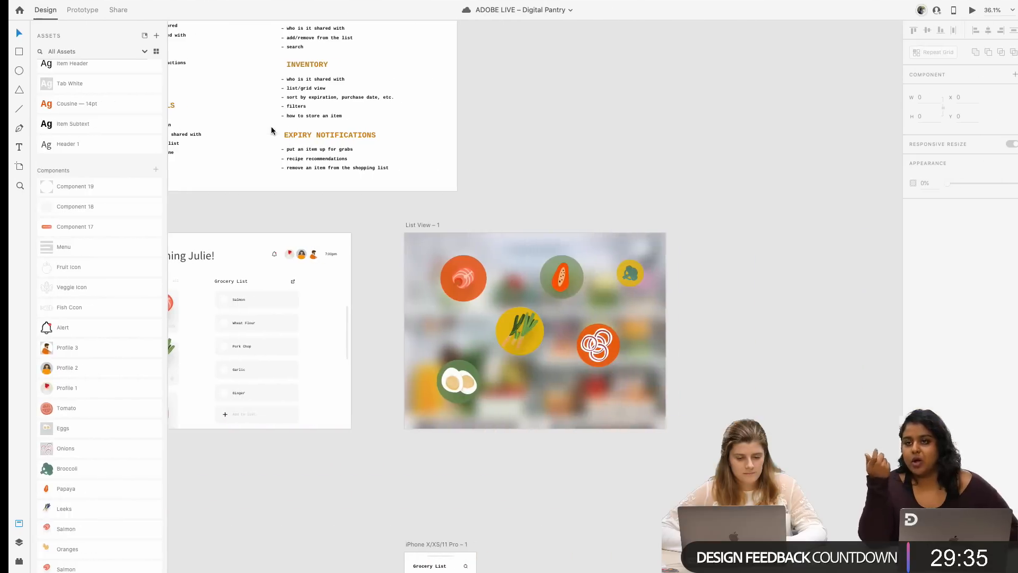
pyautogui.hscroll(-5, 523, 196)
pyautogui.hscroll(-4, 521, 206)
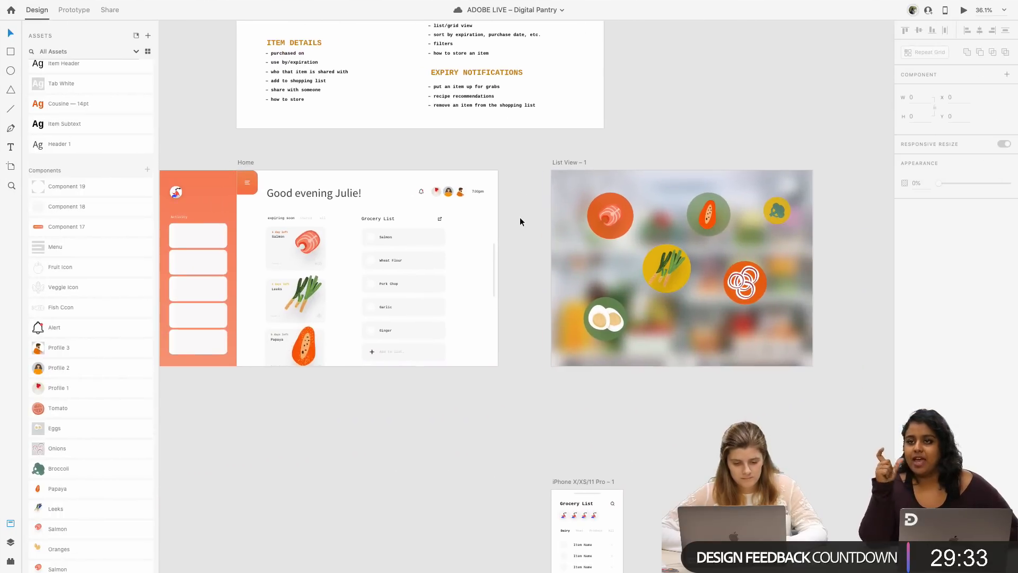
pyautogui.scroll(5, 260, 255)
pyautogui.scroll(2, 259, 259)
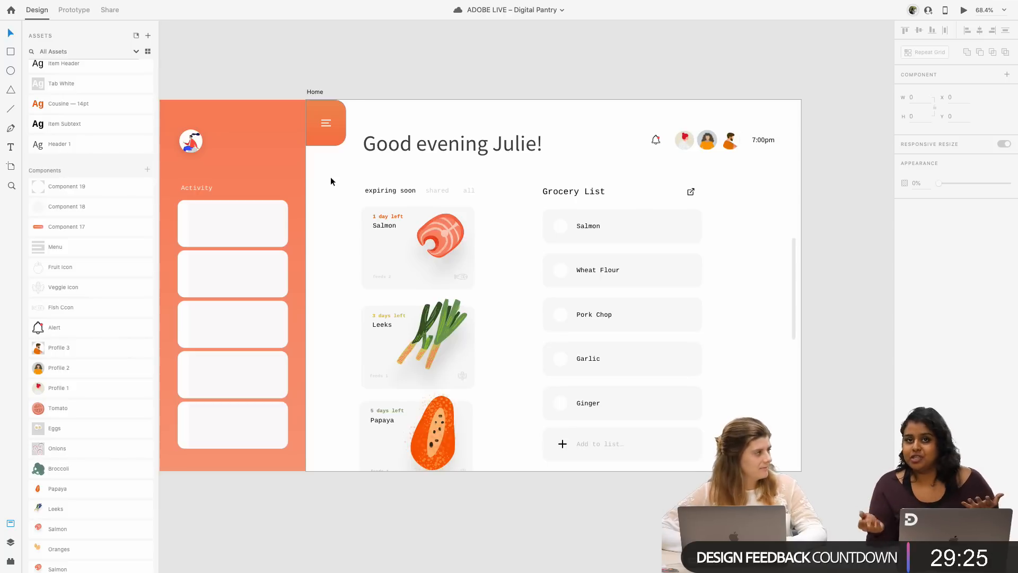
pyautogui.scroll(-2, 466, 227)
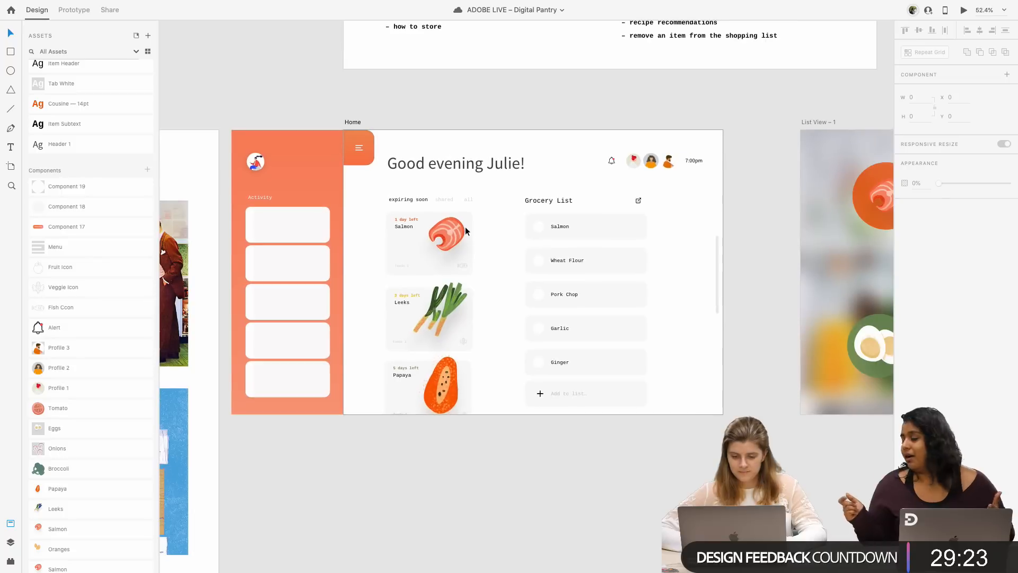
pyautogui.hscroll(4, 565, 445)
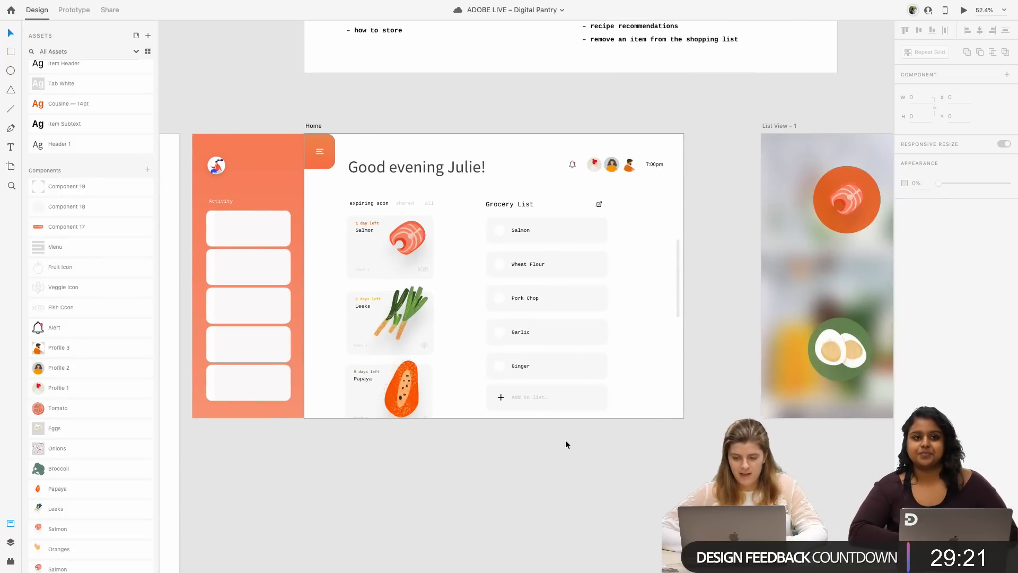
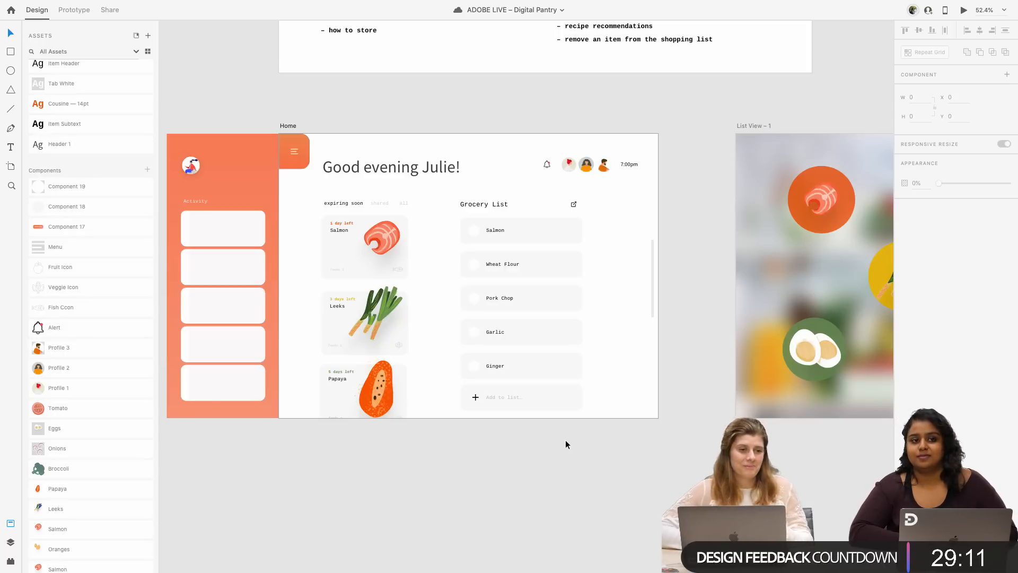
# - Examine the food circles on the List View – 1 artboard, starting with the salmon circle and its illustration
pyautogui.hscroll(10, 660, 486)
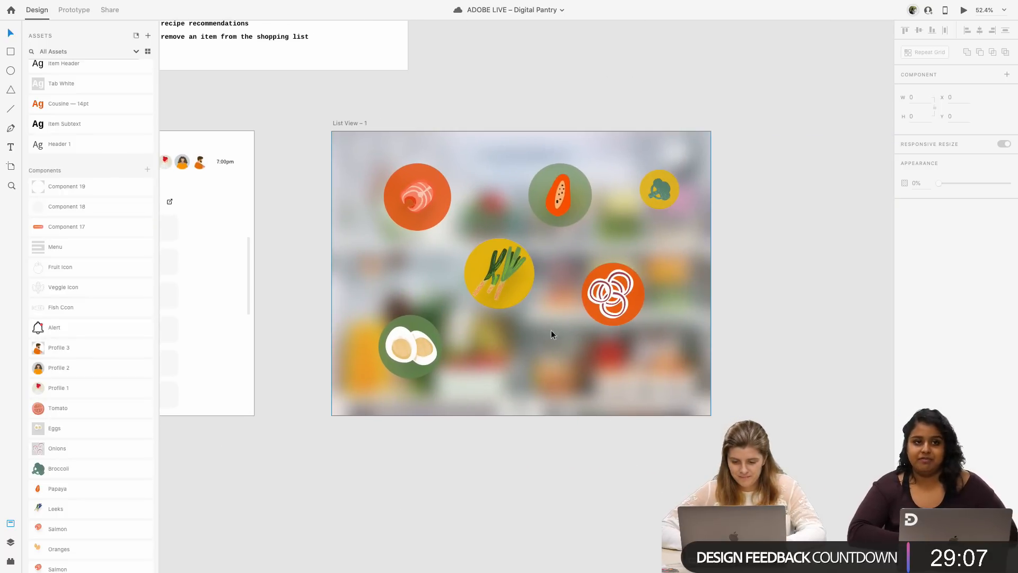
pyautogui.scroll(3, 530, 307)
pyautogui.hscroll(5, 530, 310)
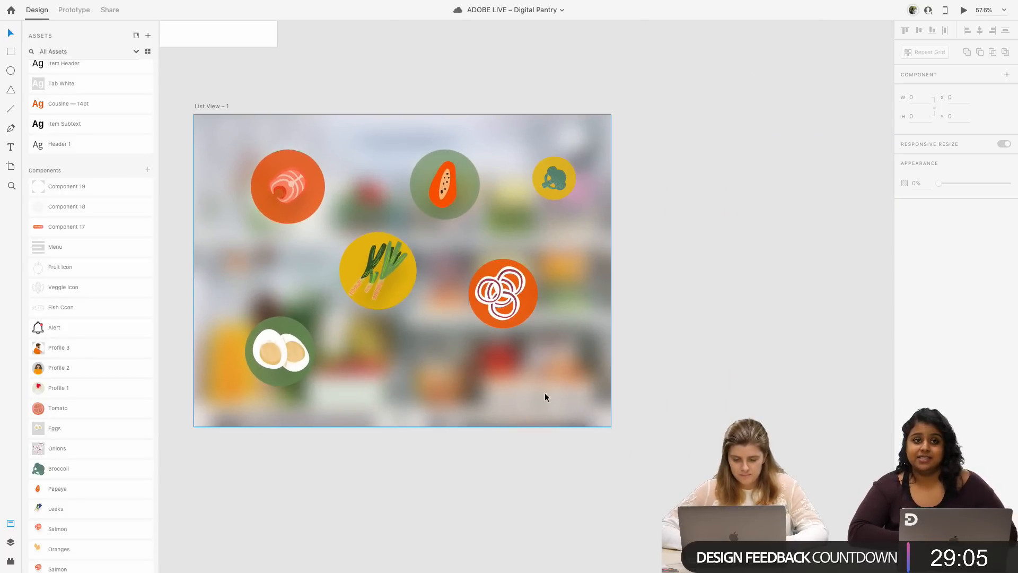
pyautogui.click(287, 185)
pyautogui.doubleClick(285, 215)
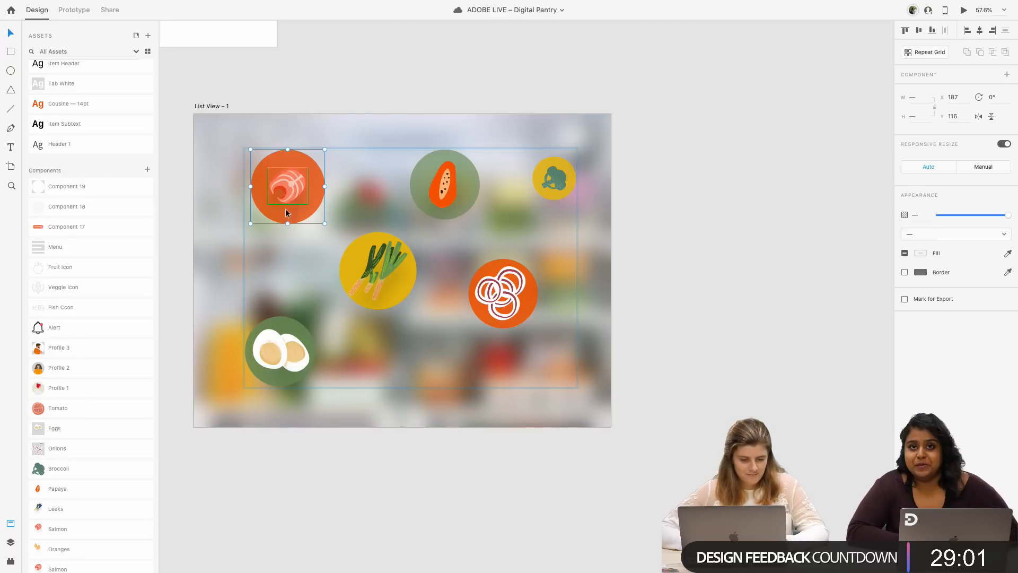
pyautogui.scroll(3, 282, 167)
pyautogui.scroll(4, 282, 168)
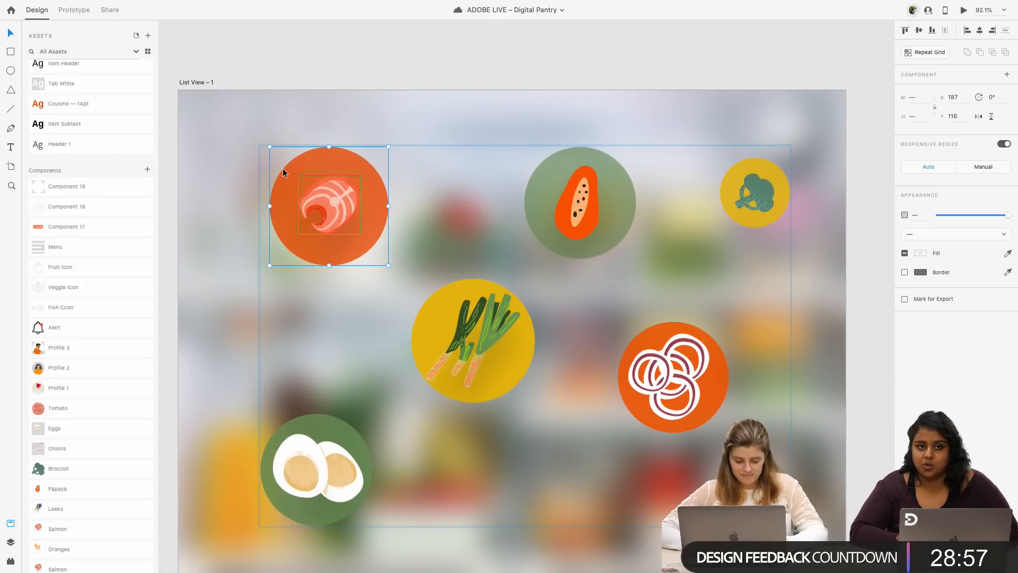
pyautogui.scroll(-2, 284, 172)
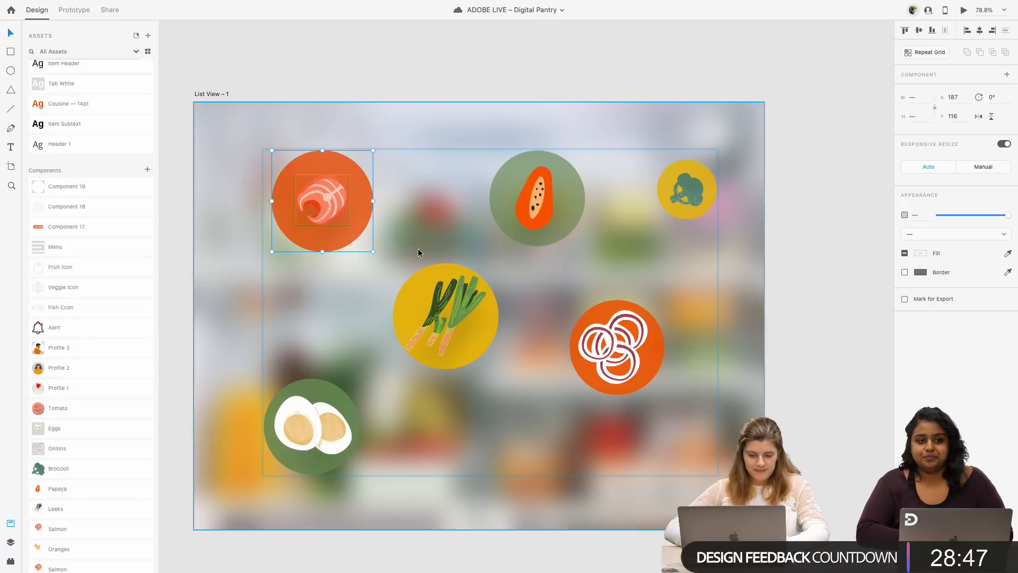
pyautogui.click(792, 419)
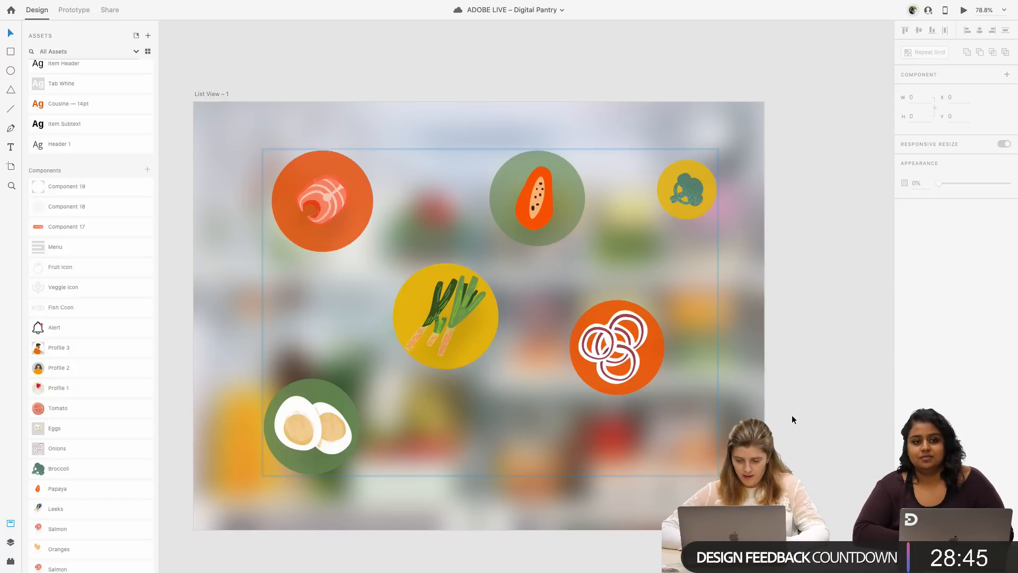
# - Group the salmon illustration with its orange circle, and the leeks illustration with its yellow circle
pyautogui.scroll(-5, 792, 419)
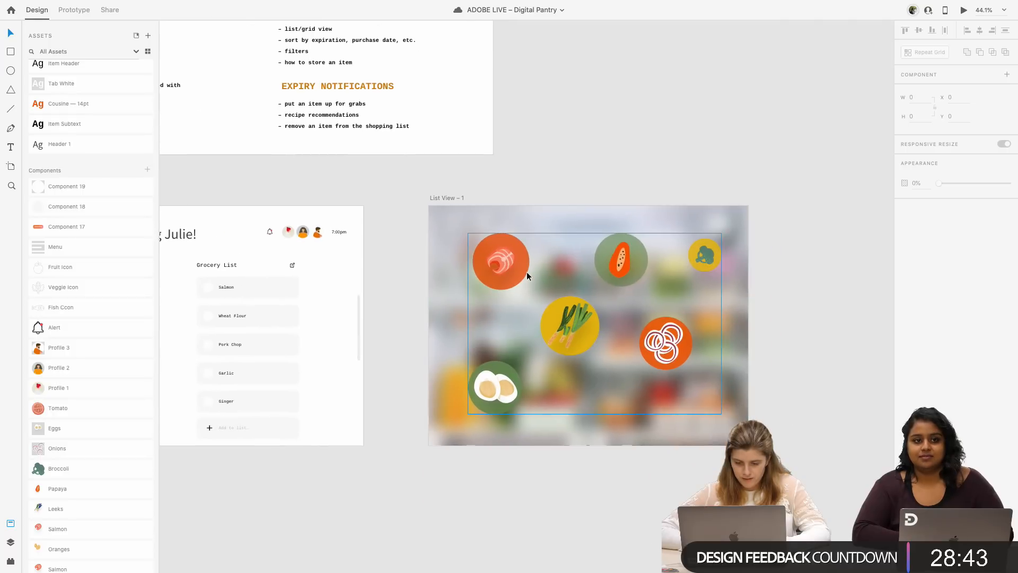
pyautogui.scroll(5, 526, 271)
pyautogui.click(501, 265)
pyautogui.doubleClick(493, 251)
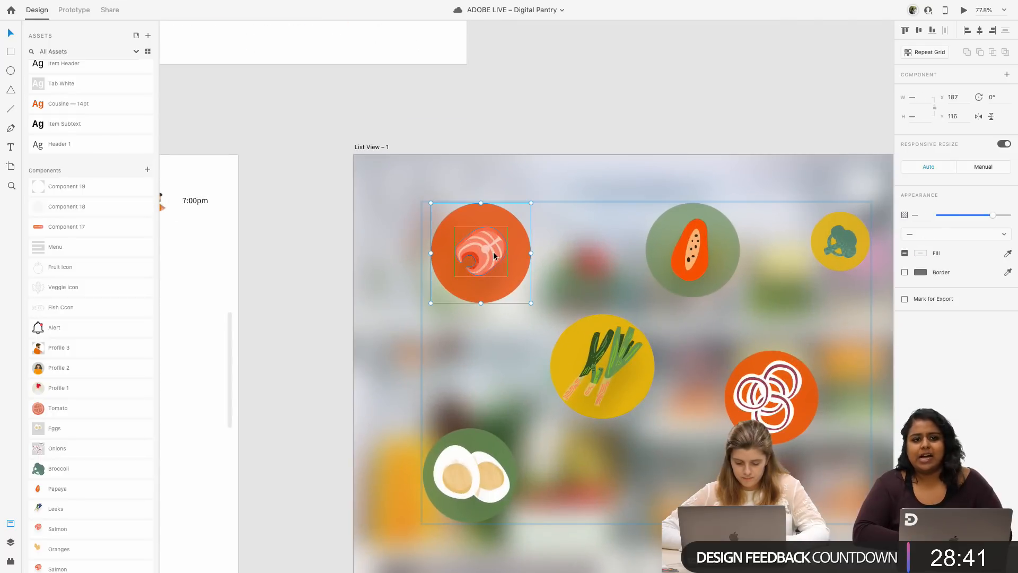
pyautogui.hscroll(2, 493, 251)
pyautogui.click(574, 360)
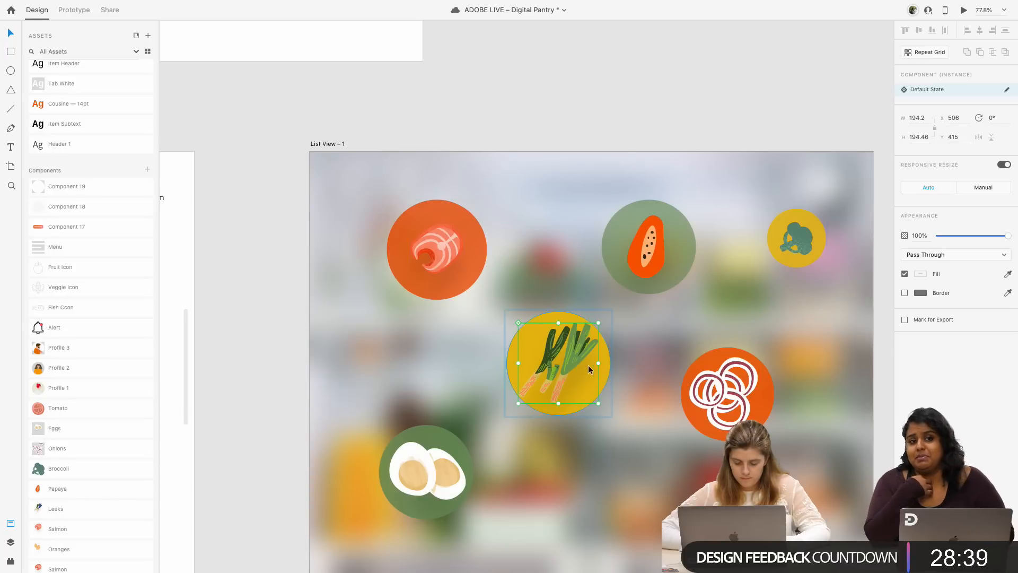
pyautogui.click(605, 368)
# - Group the papaya with its green circle, and the broccoli with its yellow circle
pyautogui.click(653, 244)
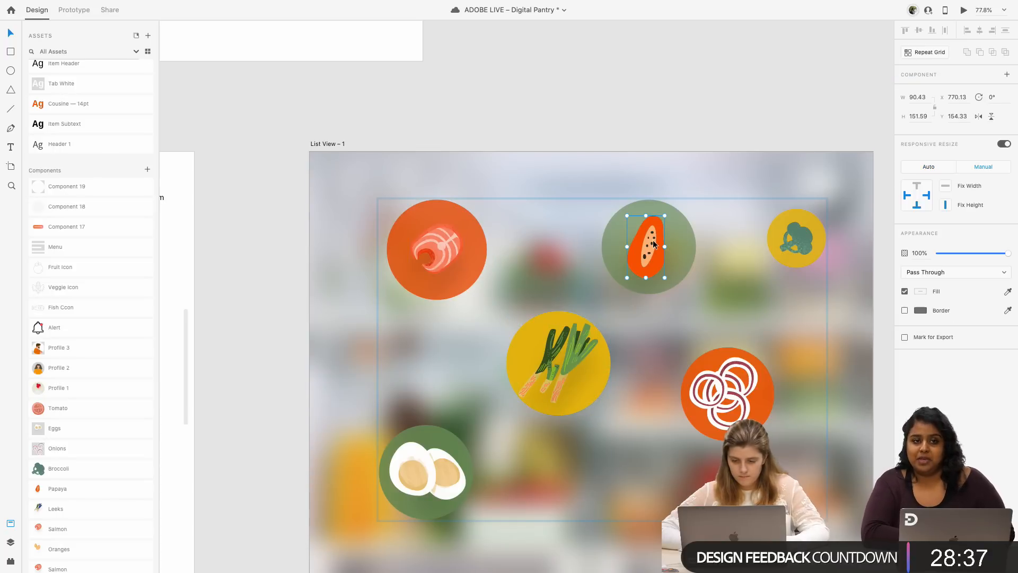
pyautogui.click(616, 246)
pyautogui.hscroll(3, 677, 269)
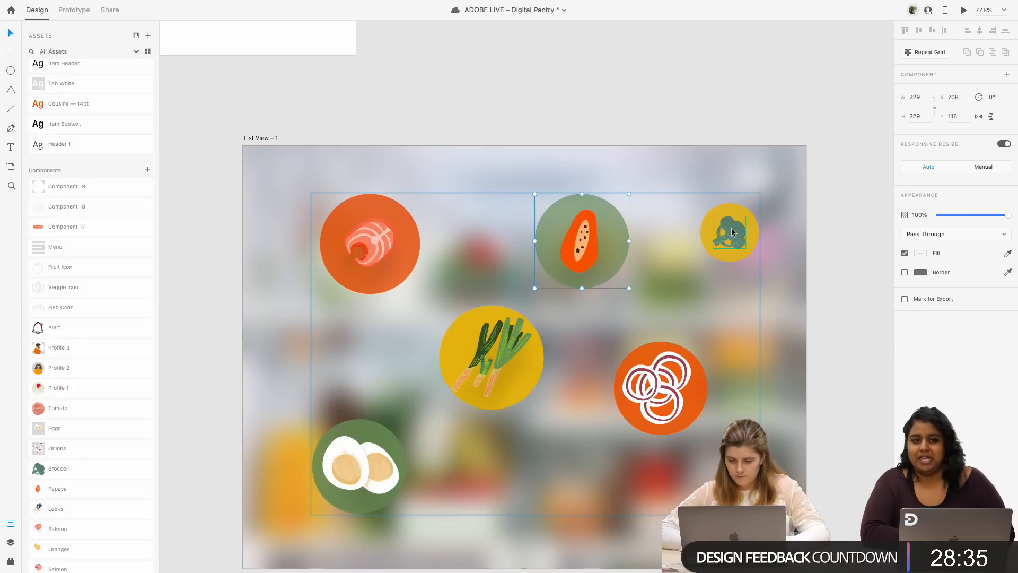
pyautogui.click(726, 233)
pyautogui.click(704, 234)
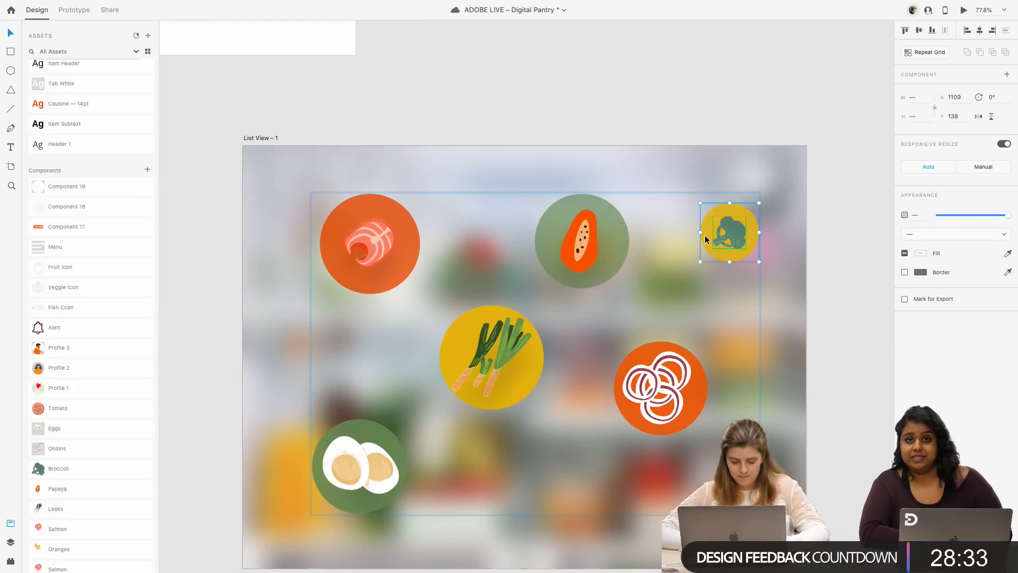
# - Reposition the onion rings within their orange circle and group the two together
pyautogui.click(676, 375)
pyautogui.doubleClick(664, 377)
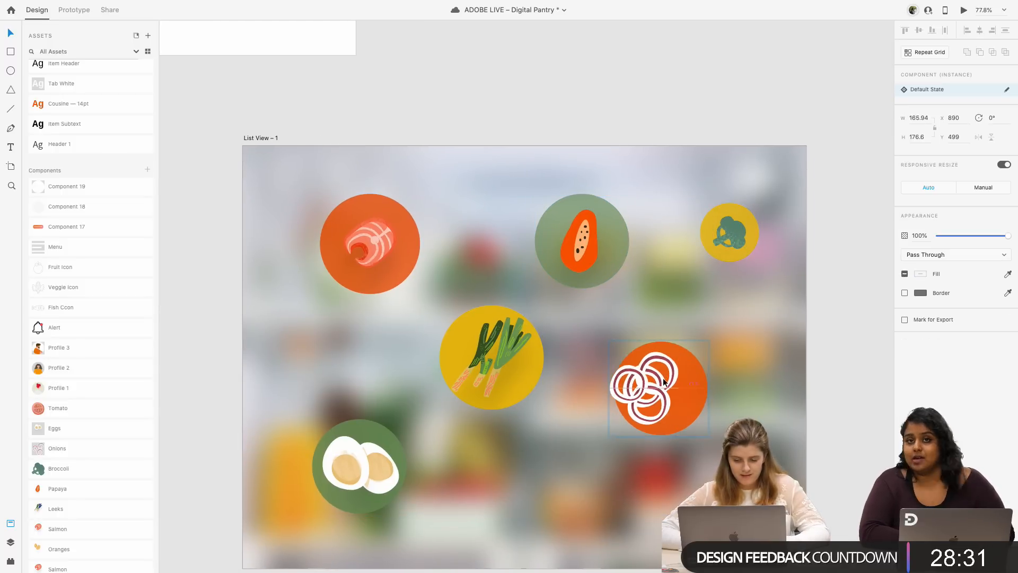
pyautogui.moveTo(663, 373); pyautogui.dragTo(675, 374)
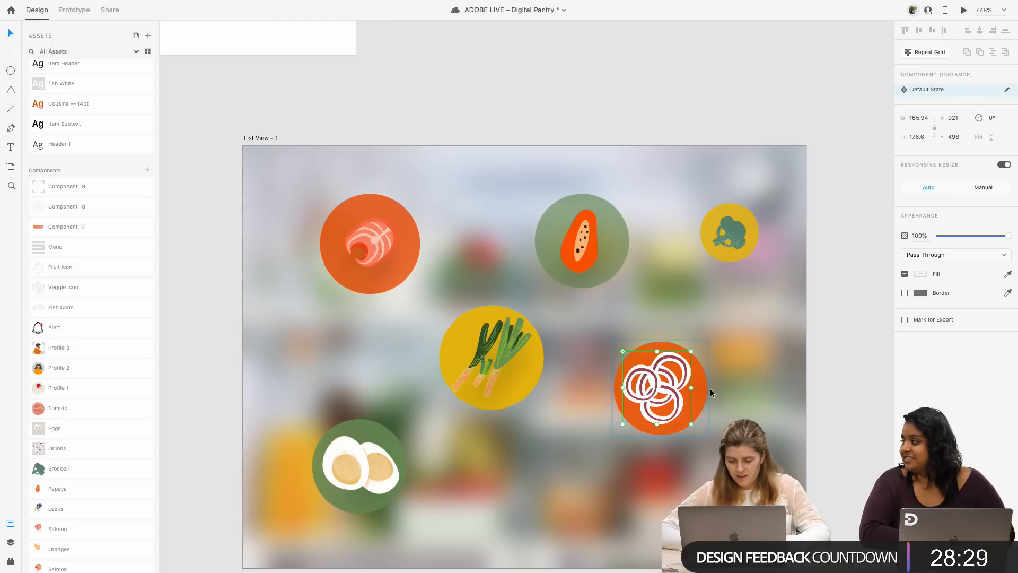
pyautogui.keyDown('shift'); pyautogui.click(706, 389); pyautogui.keyUp('shift')
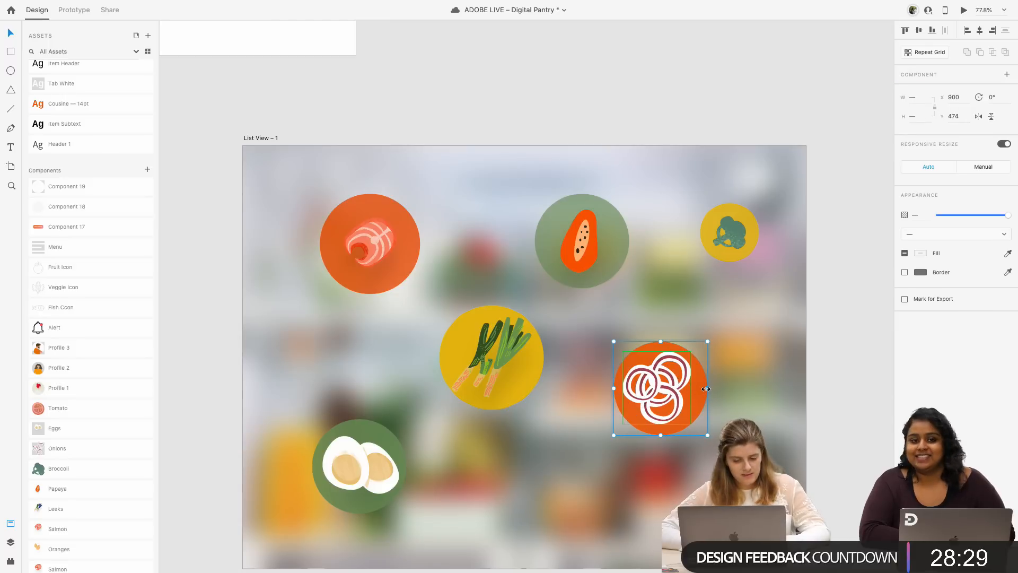
# - Group the egg halves with their green circle
pyautogui.doubleClick(362, 466)
pyautogui.click(348, 512)
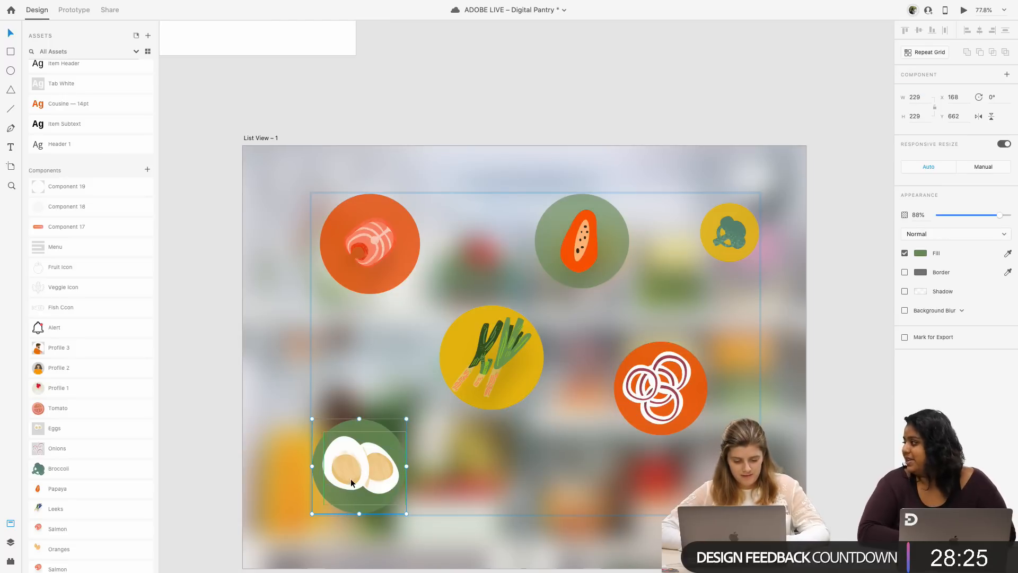
pyautogui.keyDown('shift'); pyautogui.click(351, 482); pyautogui.keyUp('shift')
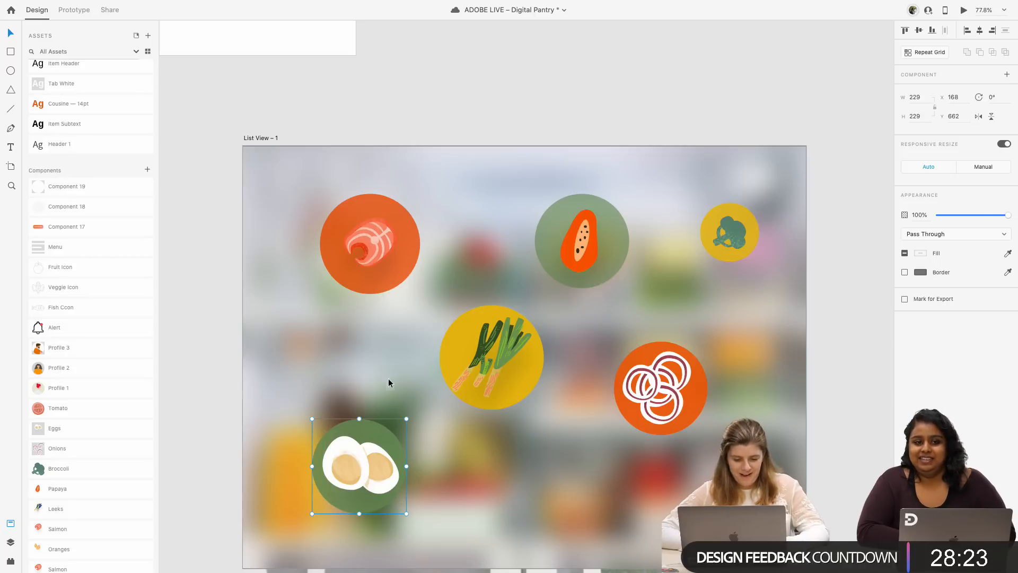
# - Ungroup the outer group that holds the salmon, papaya, broccoli, leeks and onion circles
pyautogui.click(390, 255)
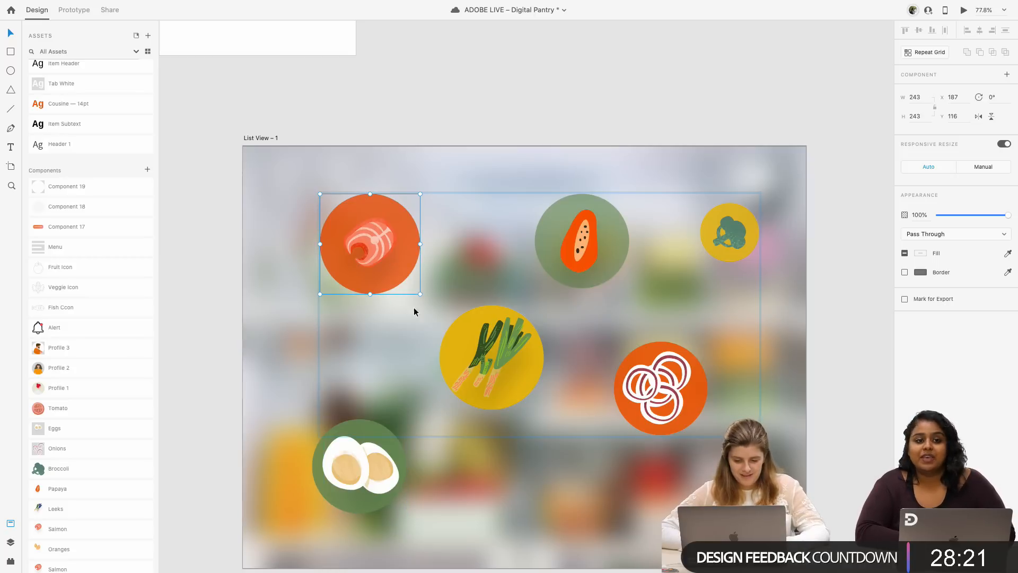
pyautogui.click(416, 343)
pyautogui.rightClick(492, 351)
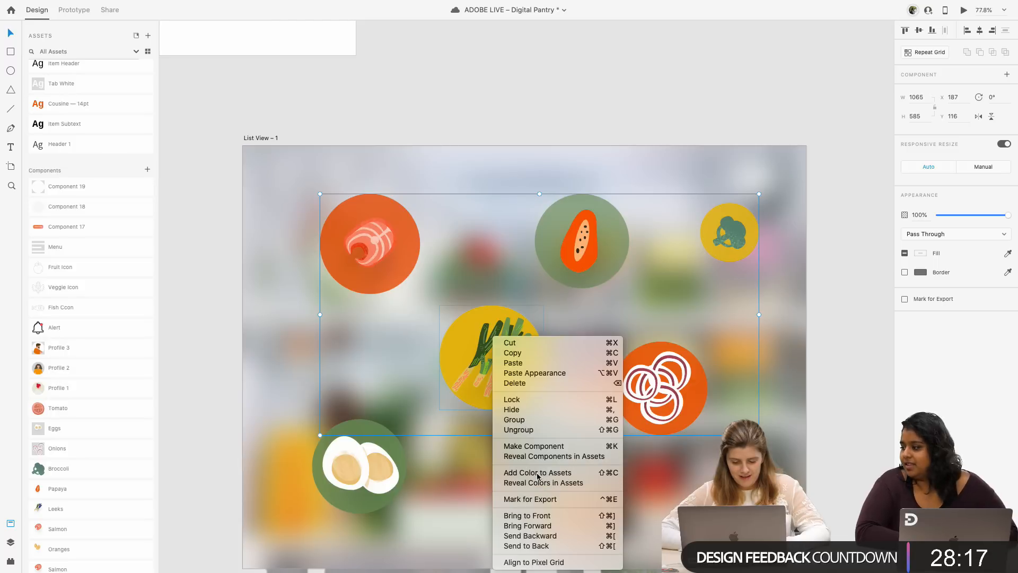
pyautogui.click(530, 430)
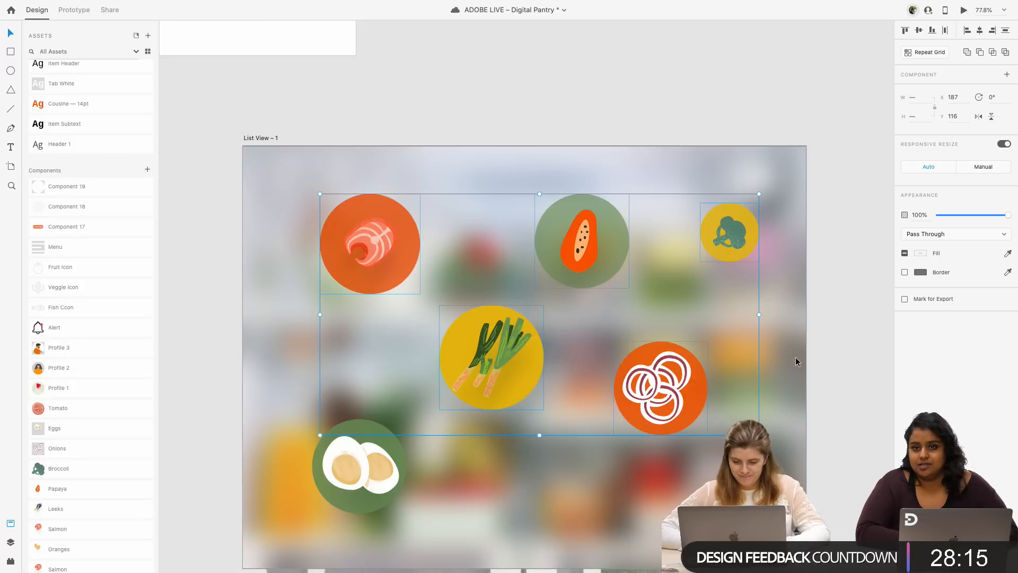
pyautogui.click(817, 342)
# - Turn the salmon circle group and the papaya circle group into separate components
pyautogui.click(399, 260)
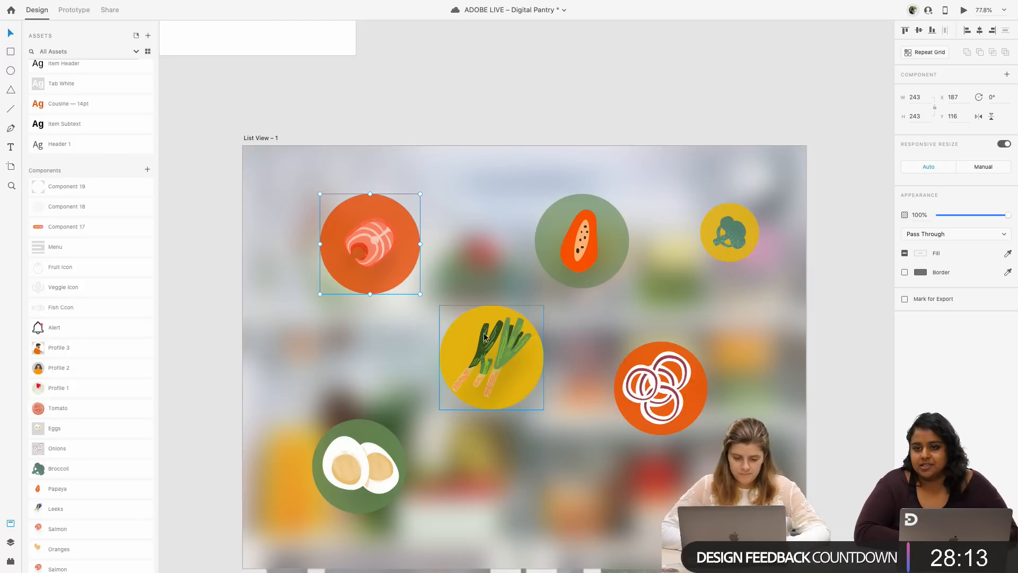
pyautogui.rightClick(386, 249)
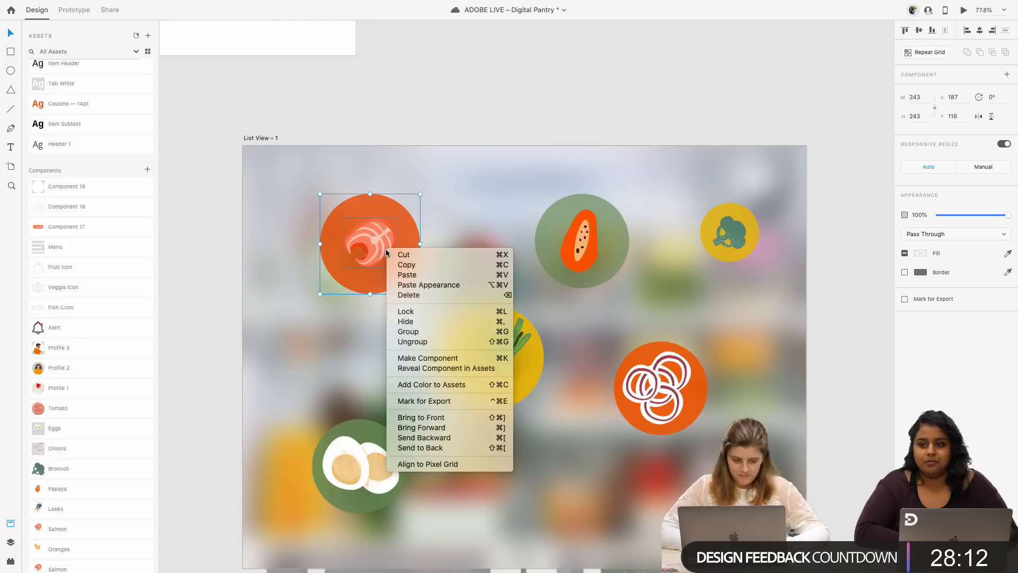
pyautogui.click(437, 357)
pyautogui.click(578, 223)
pyautogui.rightClick(578, 223)
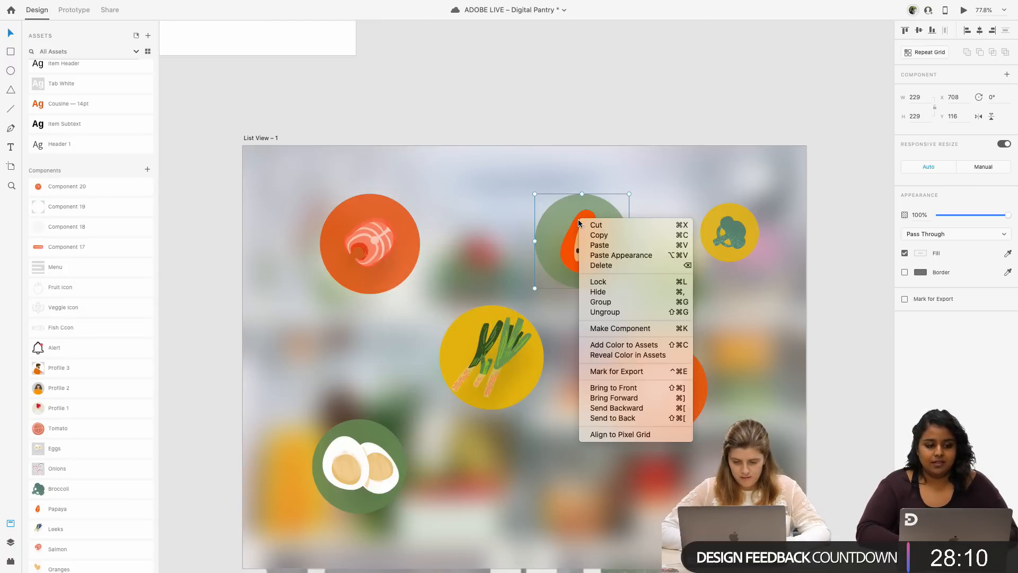
pyautogui.click(620, 328)
# - Make separate components from the broccoli circle group and the onion circle group
pyautogui.click(741, 231)
pyautogui.rightClick(741, 231)
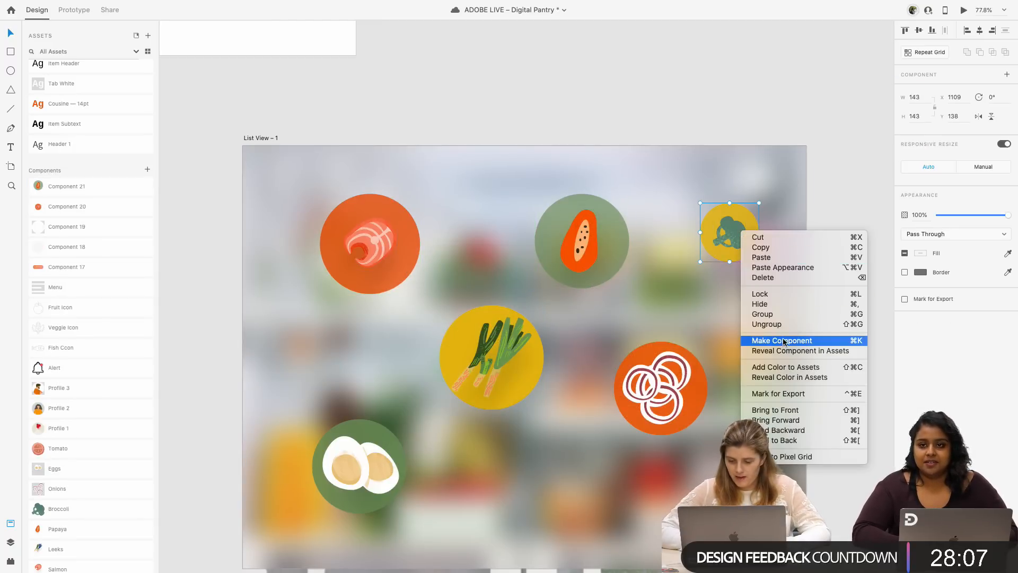
pyautogui.click(785, 345)
pyautogui.click(646, 344)
pyautogui.rightClick(646, 344)
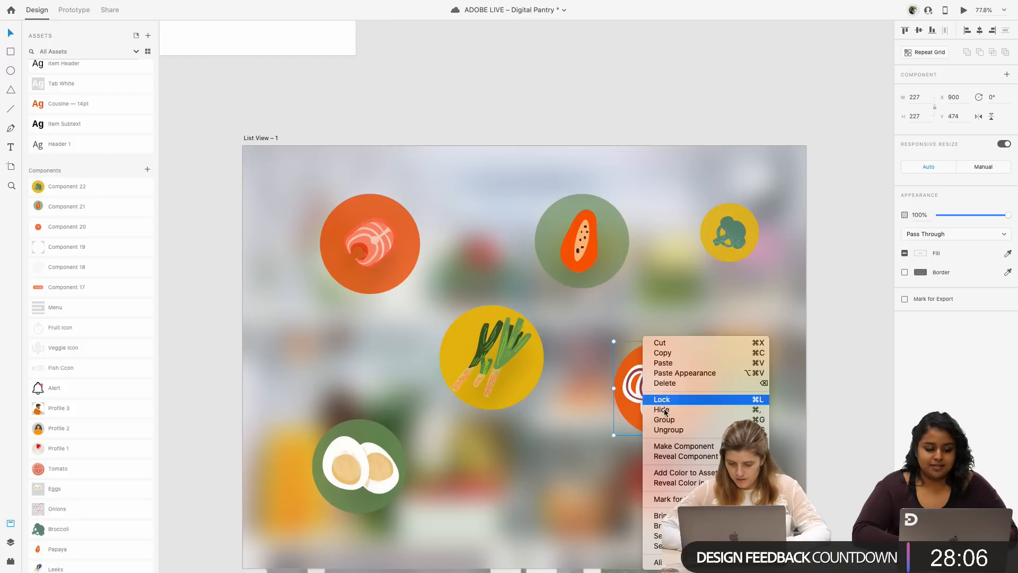
pyautogui.click(672, 445)
# - Convert the leeks circle group and the eggs circle group into separate components, leaving nothing selected
pyautogui.click(492, 334)
pyautogui.rightClick(492, 334)
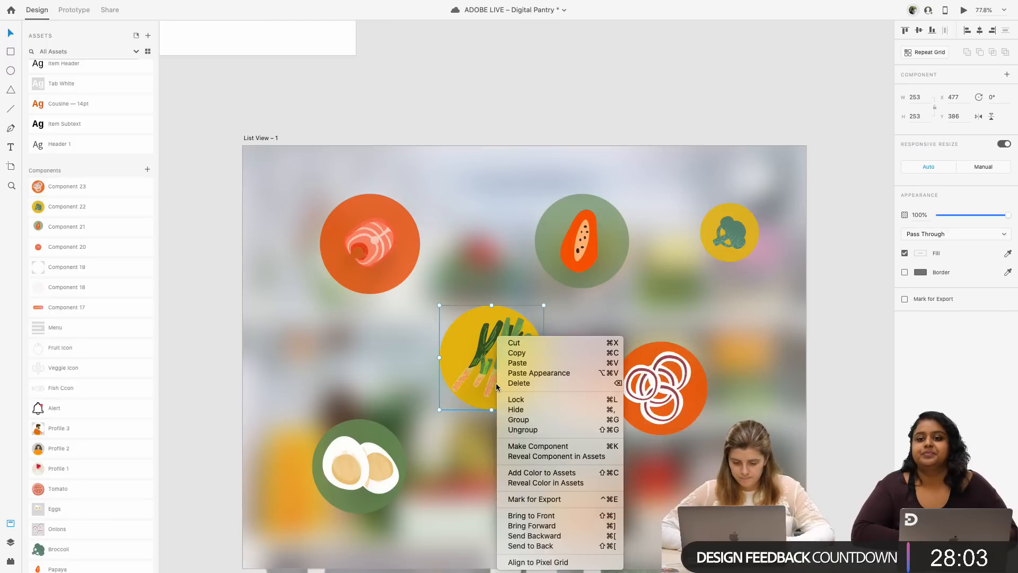
pyautogui.click(524, 444)
pyautogui.click(338, 461)
pyautogui.rightClick(337, 459)
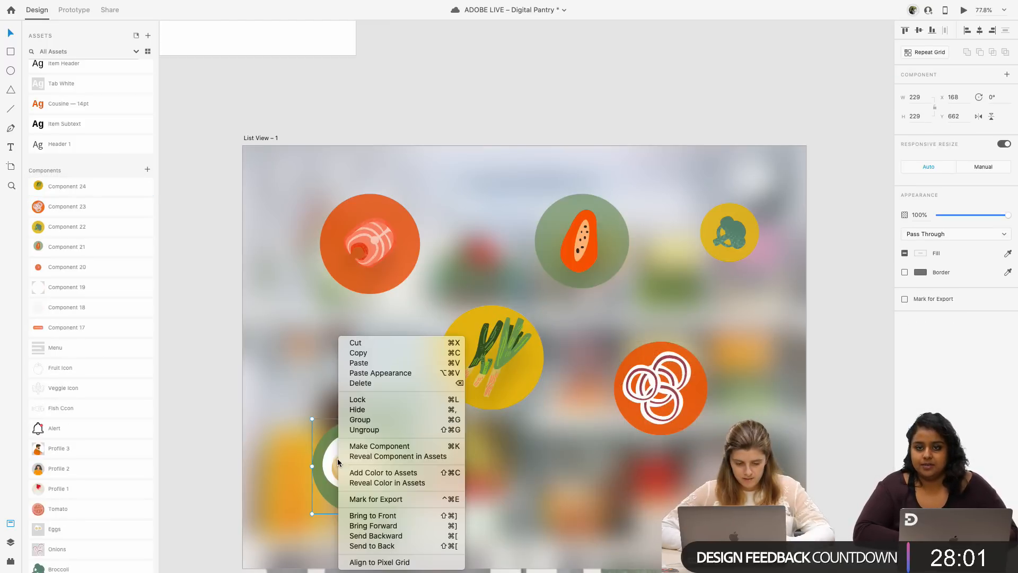
pyautogui.click(376, 446)
pyautogui.scroll(-5, 803, 364)
pyautogui.click(803, 364)
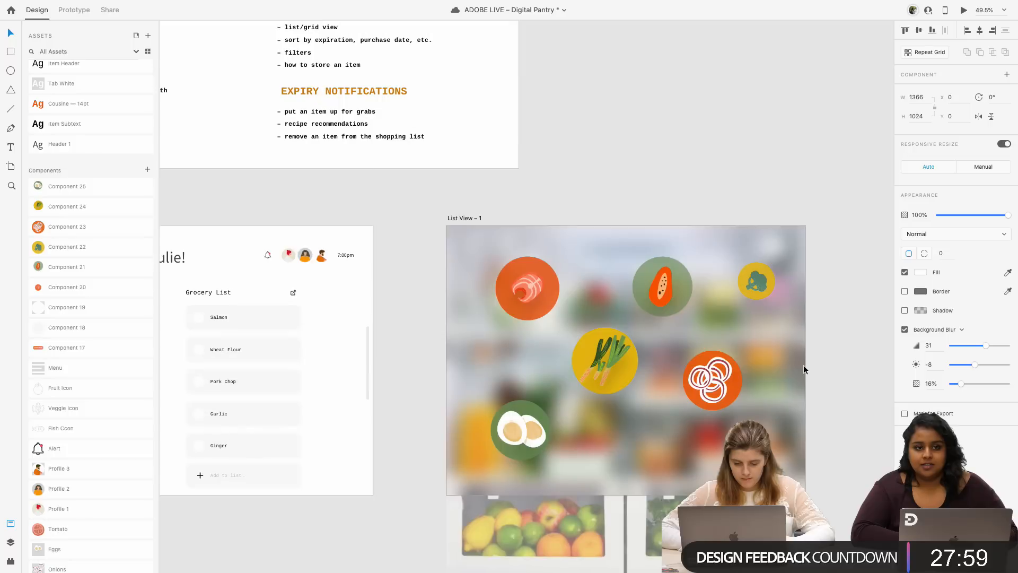
pyautogui.click(852, 398)
# - Add a new state to the salmon circle component and name it Clicked
pyautogui.hscroll(2, 851, 399)
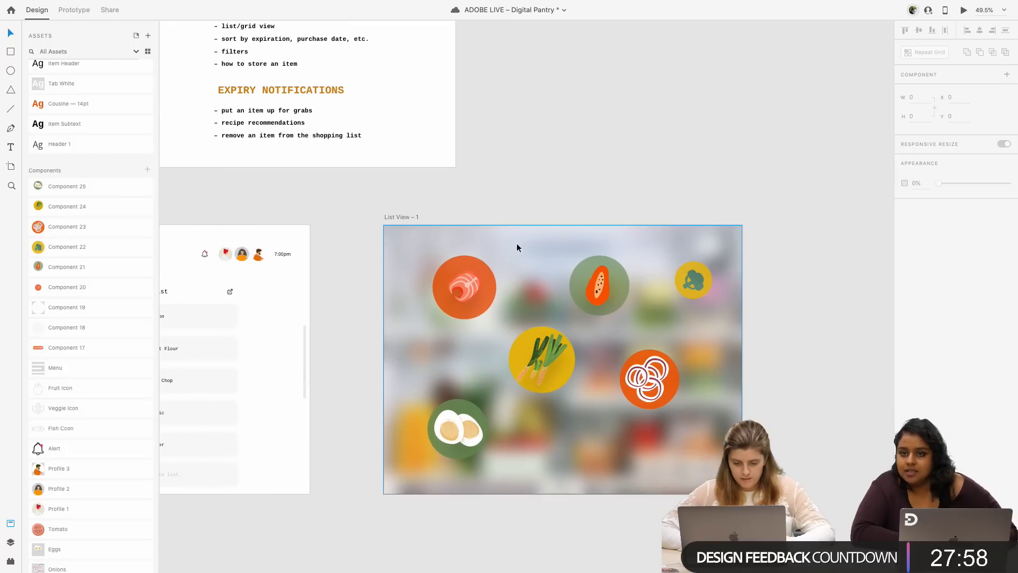
pyautogui.click(463, 278)
pyautogui.scroll(5, 469, 278)
pyautogui.hscroll(2, 469, 278)
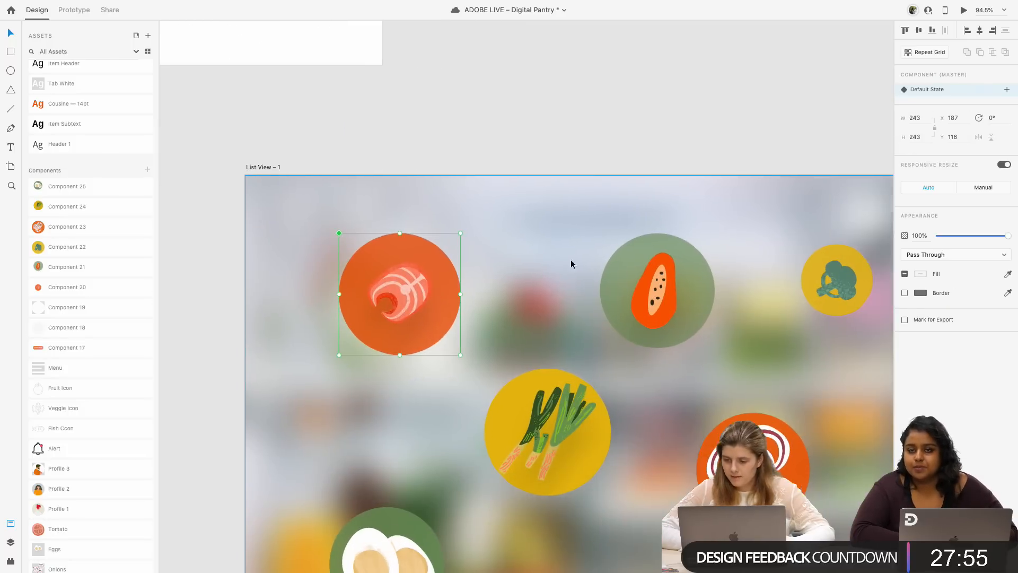
pyautogui.click(1007, 89)
pyautogui.click(928, 96)
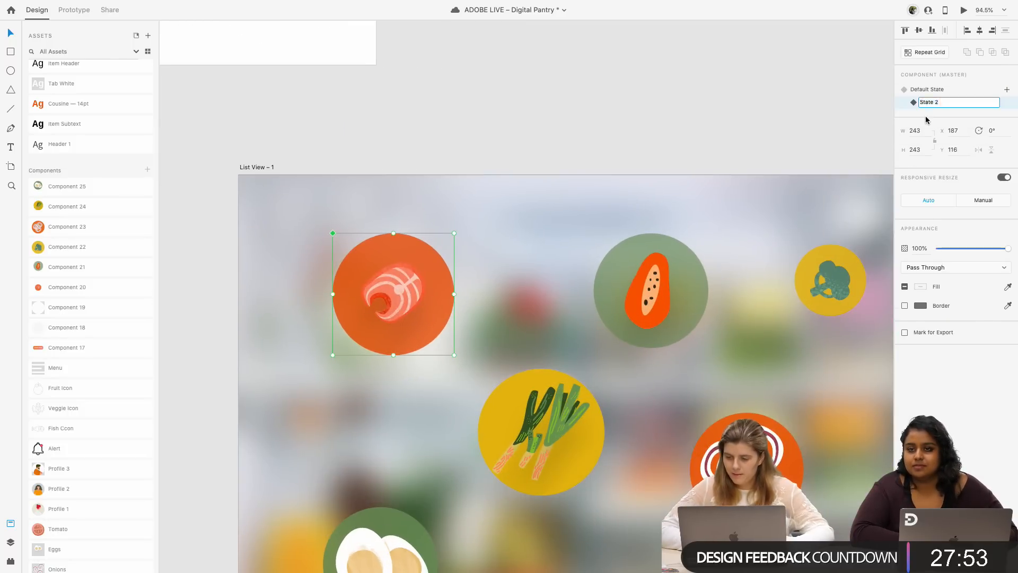
pyautogui.write('E')
pyautogui.press('BackSpace')
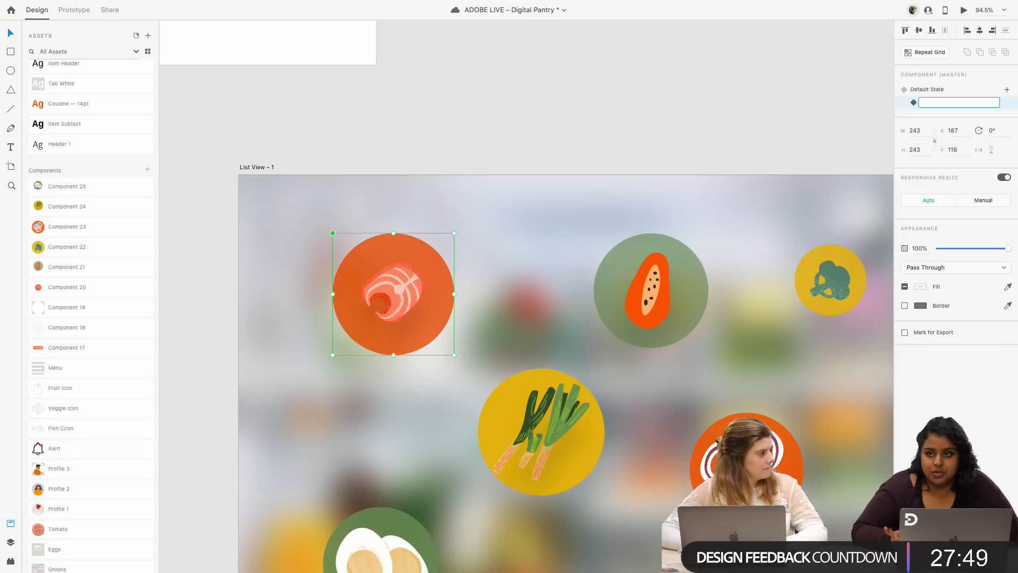
pyautogui.write('Click ')
pyautogui.write('Thru')
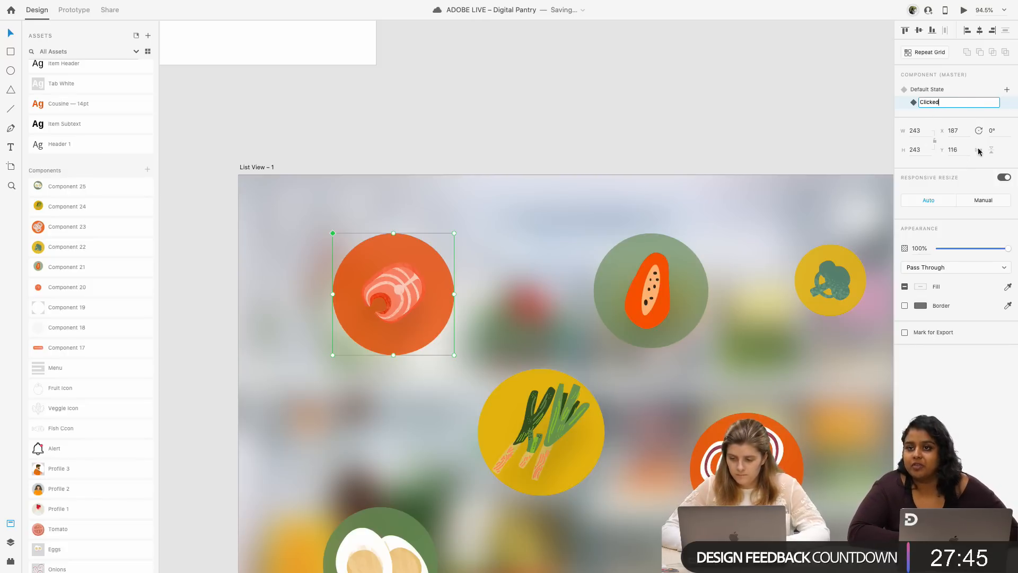
pyautogui.press('Return')
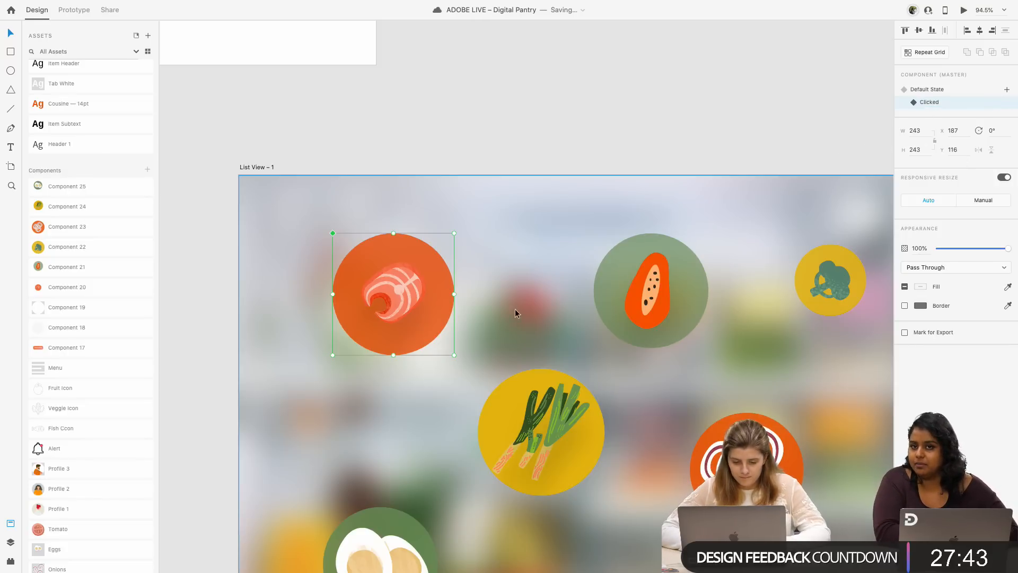
# - Enlarge the salmon component's circle to 396 × 396 in the Clicked state and centre the salmon illustration horizontally in its upper half
pyautogui.click(433, 329)
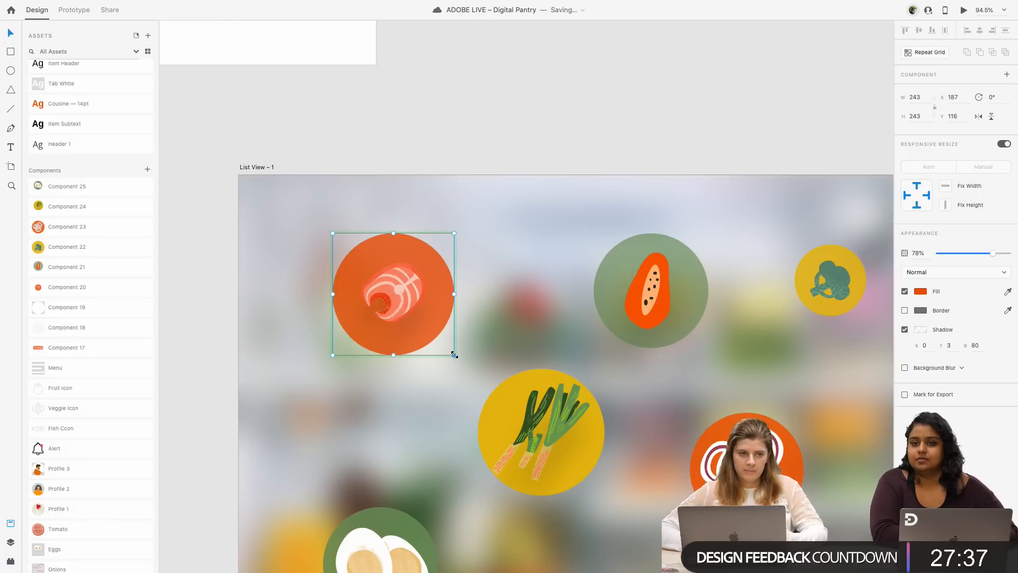
pyautogui.moveTo(454, 355); pyautogui.dragTo(530, 445)
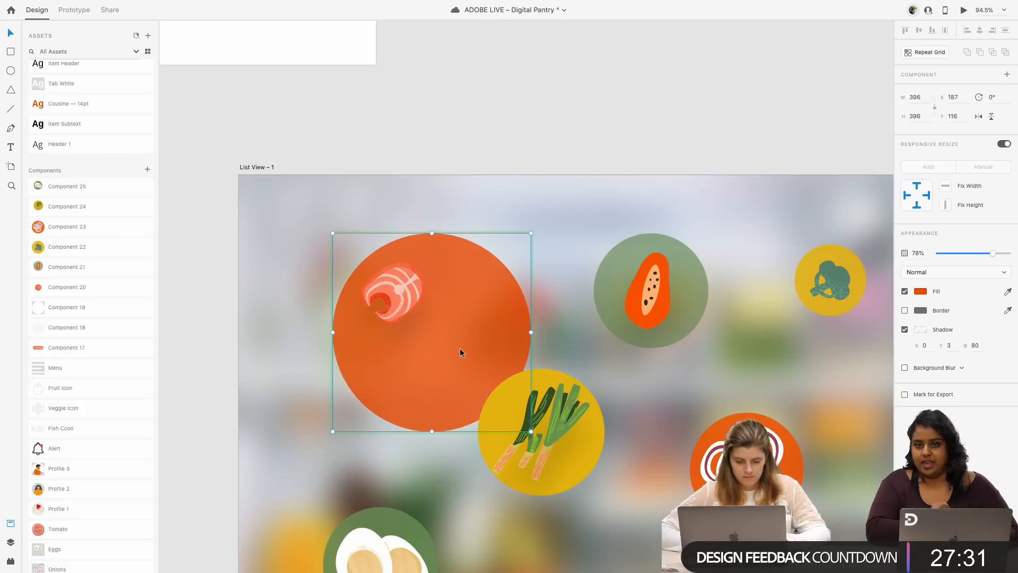
pyautogui.doubleClick(409, 299)
pyautogui.moveTo(415, 299); pyautogui.dragTo(447, 298)
pyautogui.moveTo(578, 443); pyautogui.dragTo(622, 495)
pyautogui.scroll(5, 425, 312)
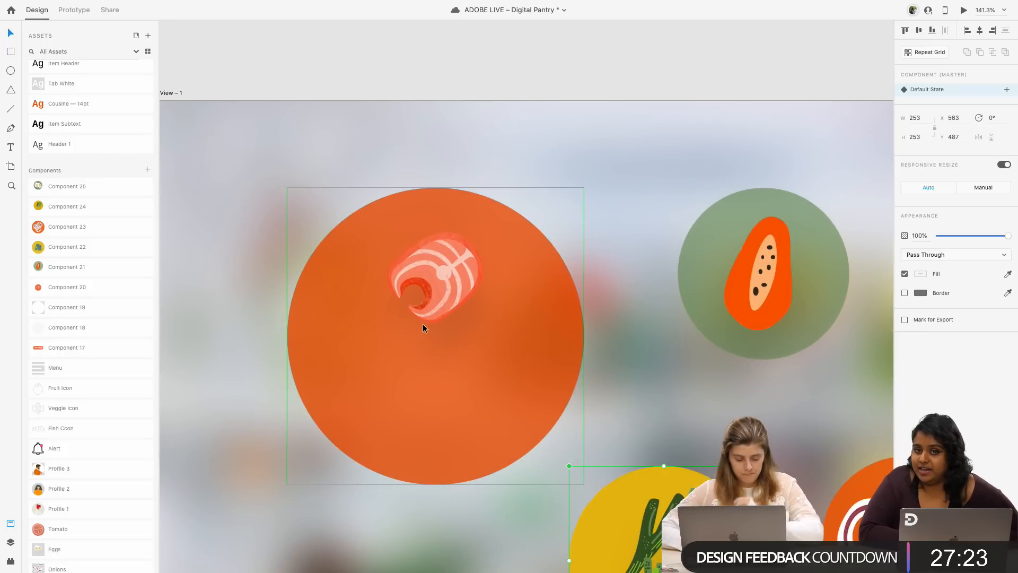
pyautogui.click(418, 339)
# - Copy the "1 day left" and "Salmon" texts from the Home artboard's salmon card into the middle of the enlarged salmon circle
pyautogui.scroll(2, 77, 178)
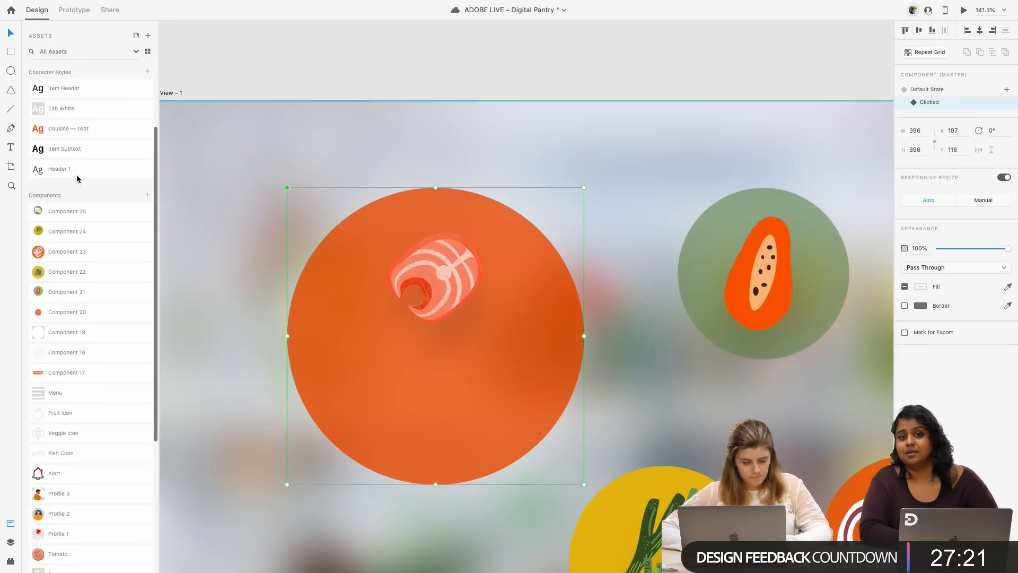
pyautogui.scroll(-5, 346, 268)
pyautogui.scroll(-3, 346, 265)
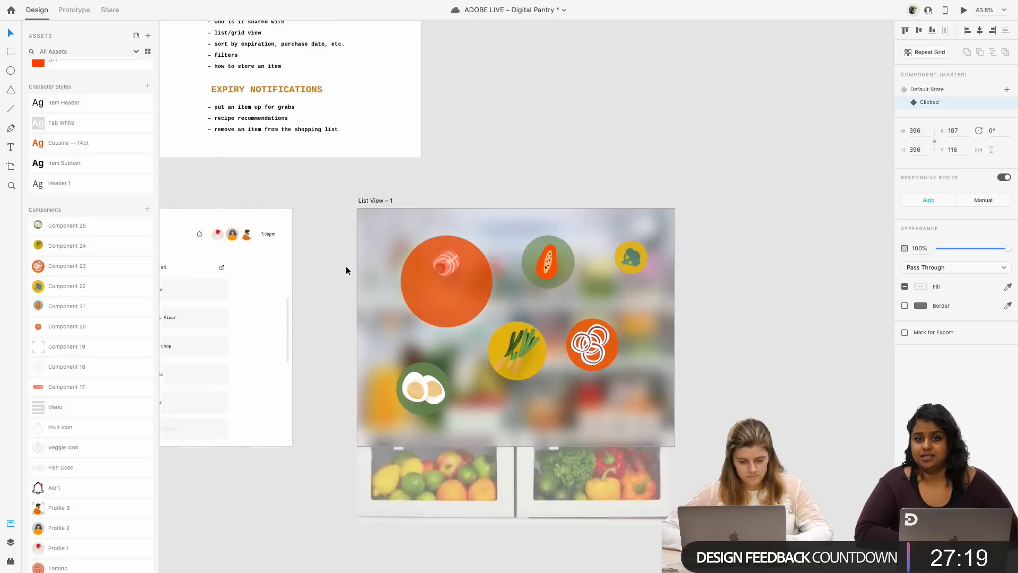
pyautogui.hscroll(-5, 345, 268)
pyautogui.scroll(3, 304, 275)
pyautogui.click(288, 261)
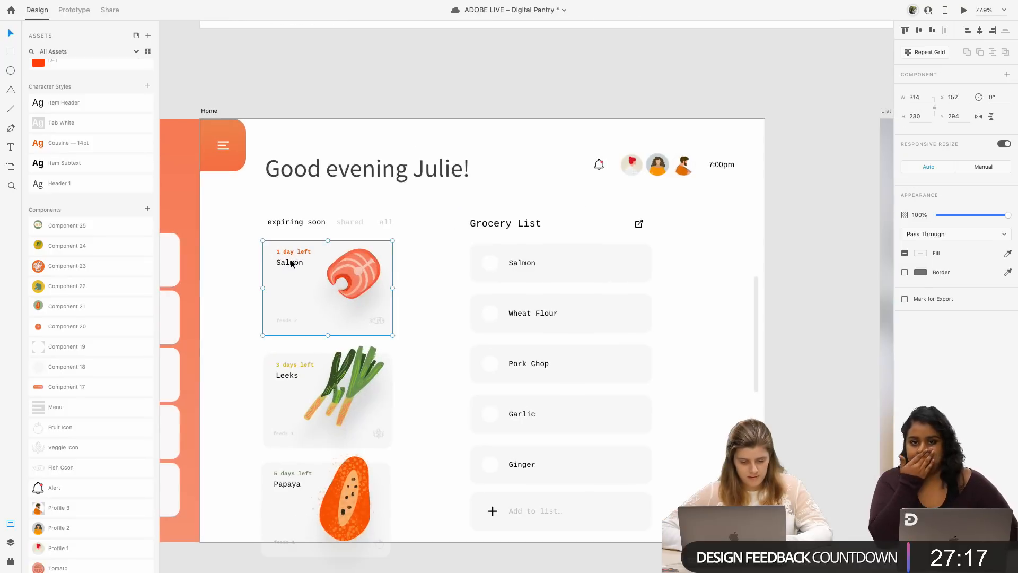
pyautogui.click(288, 262)
pyautogui.hscroll(1, 291, 258)
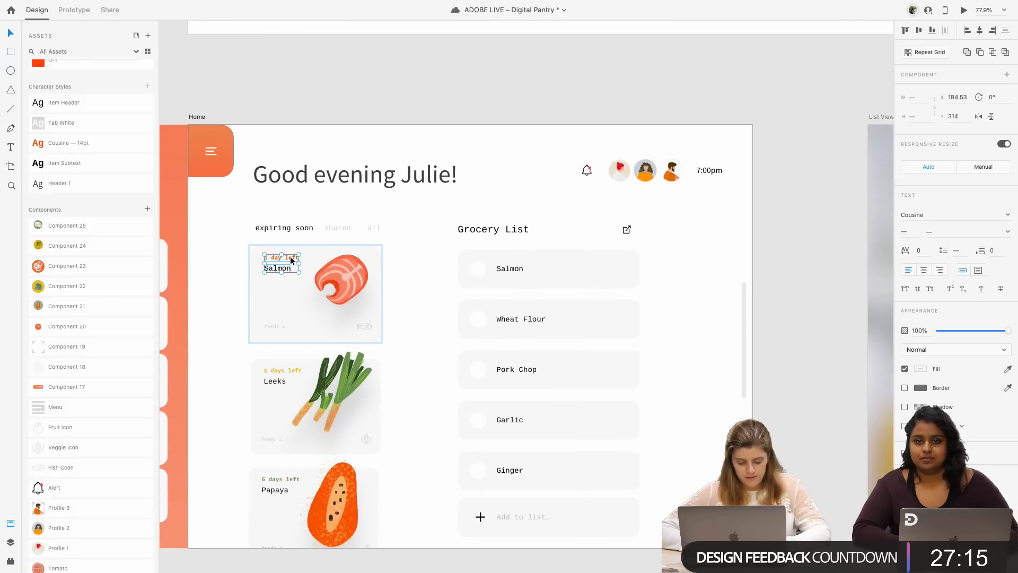
pyautogui.hscroll(10, 291, 256)
pyautogui.scroll(5, 405, 254)
pyautogui.press('super+v')
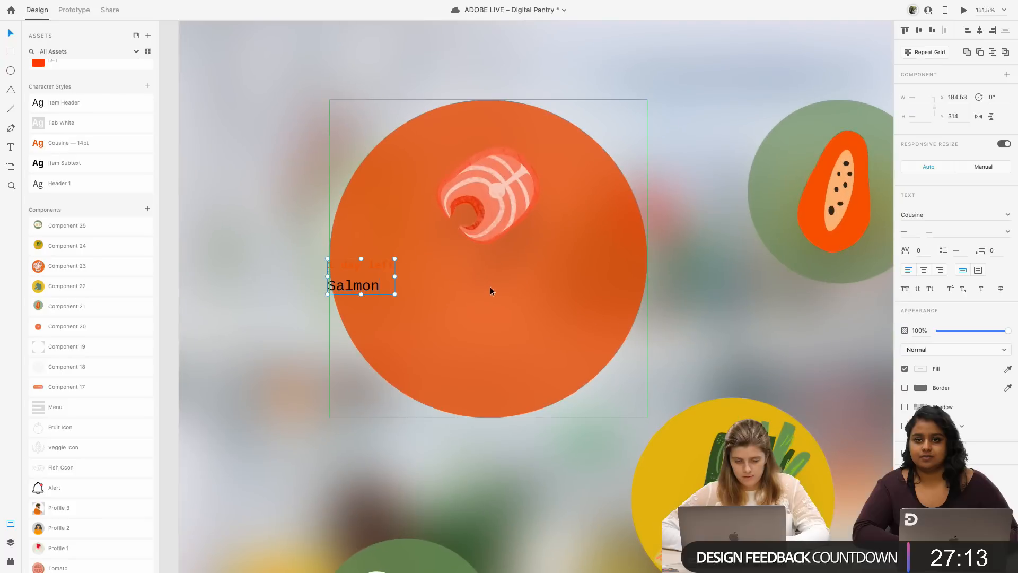
pyautogui.moveTo(369, 287); pyautogui.dragTo(496, 287)
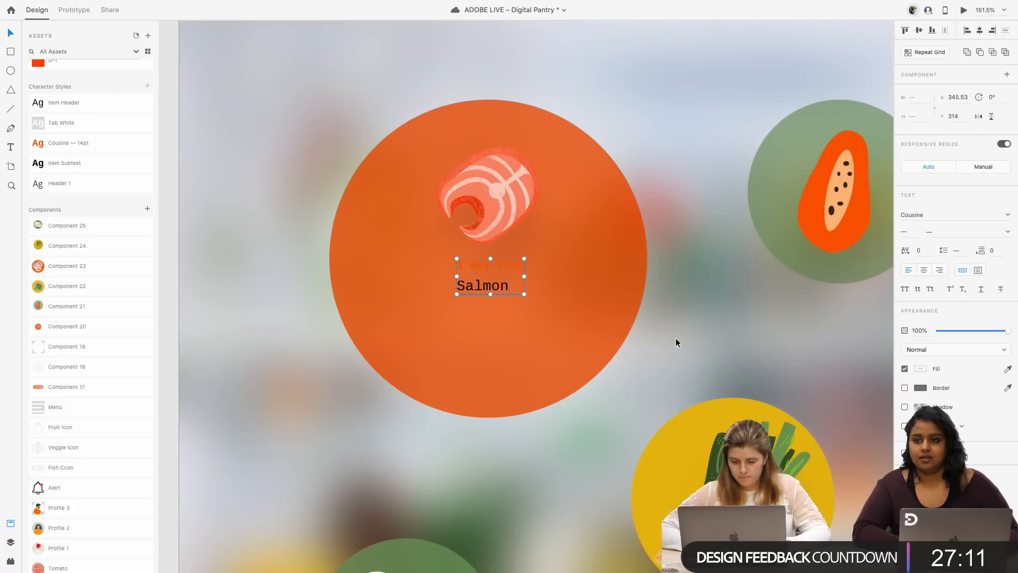
# - Recolour both pasted texts white and set the "Salmon" text size to 24
pyautogui.click(920, 368)
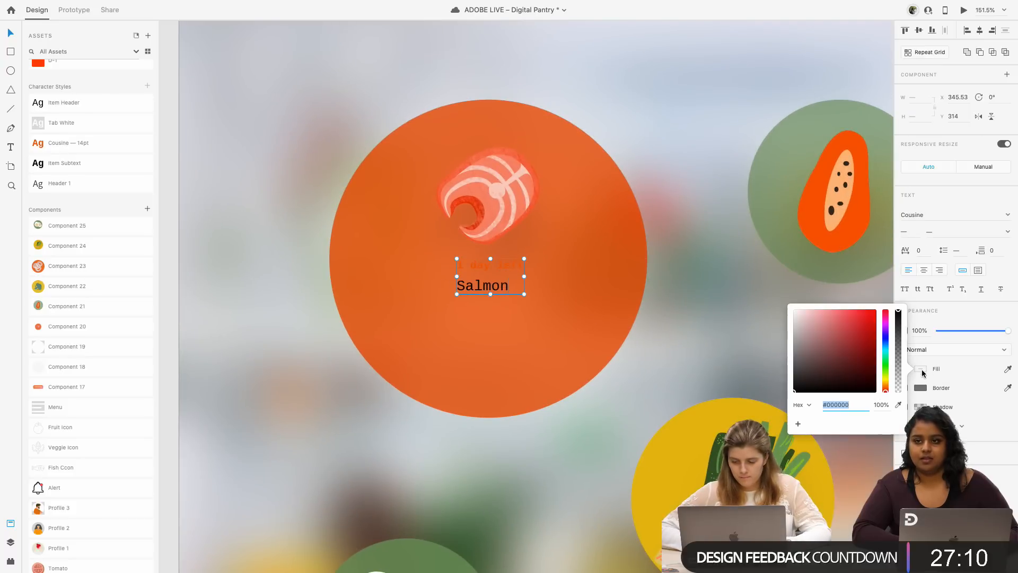
pyautogui.click(485, 292)
pyautogui.click(497, 287)
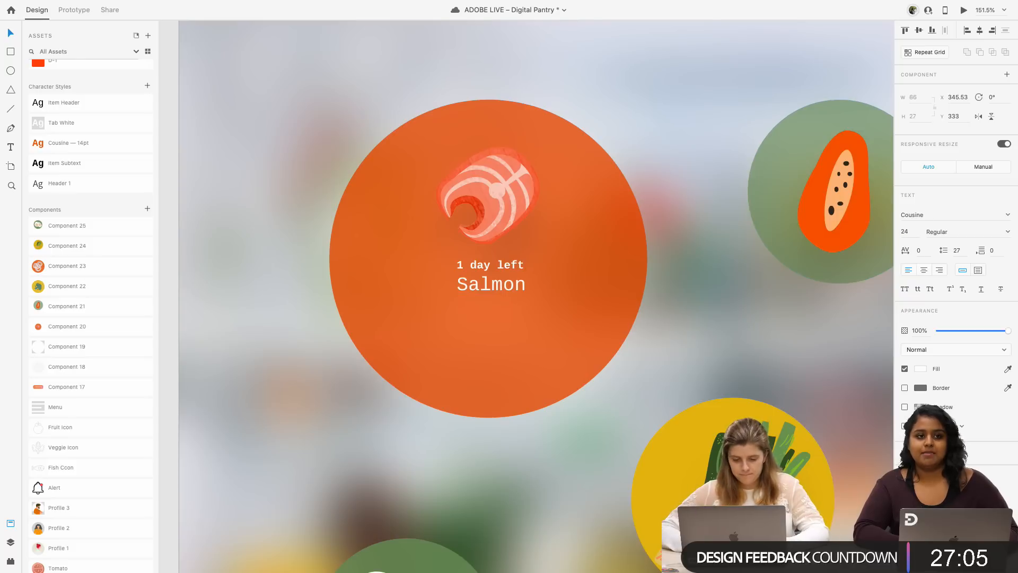
pyautogui.write('24')
pyautogui.press('Return')
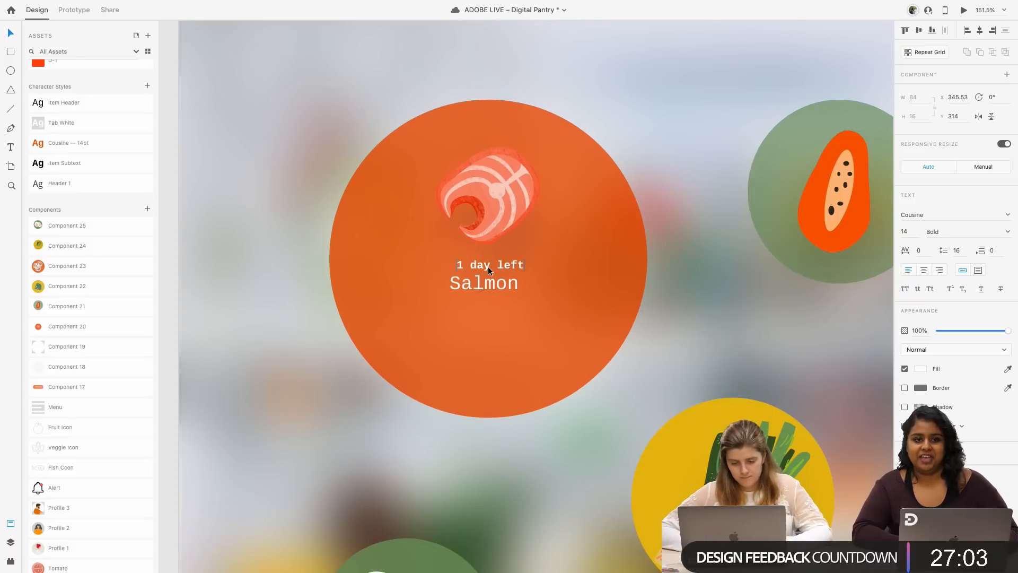
# - Centre "Salmon" under the illustration with "1 day left" directly beneath it, and reduce the "1 day left" text's opacity to 47%
pyautogui.moveTo(488, 270); pyautogui.dragTo(487, 359)
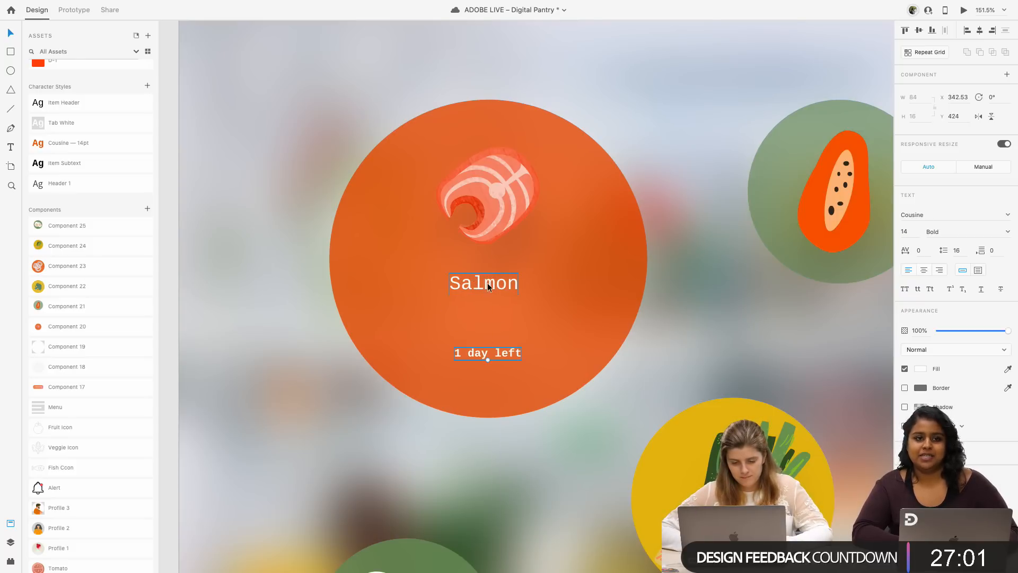
pyautogui.moveTo(489, 286); pyautogui.dragTo(491, 275)
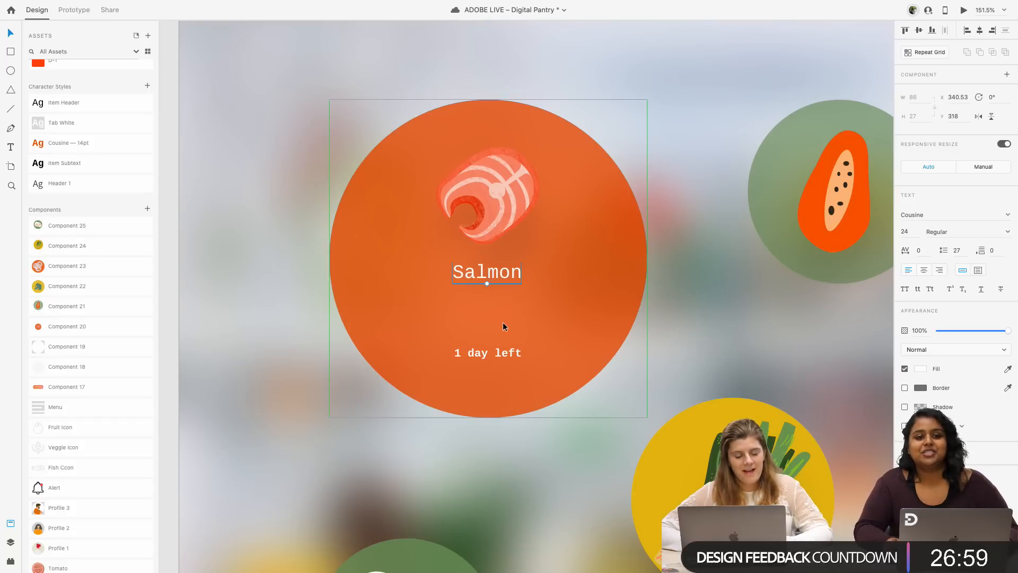
pyautogui.moveTo(505, 352); pyautogui.dragTo(499, 325)
pyautogui.click(964, 331)
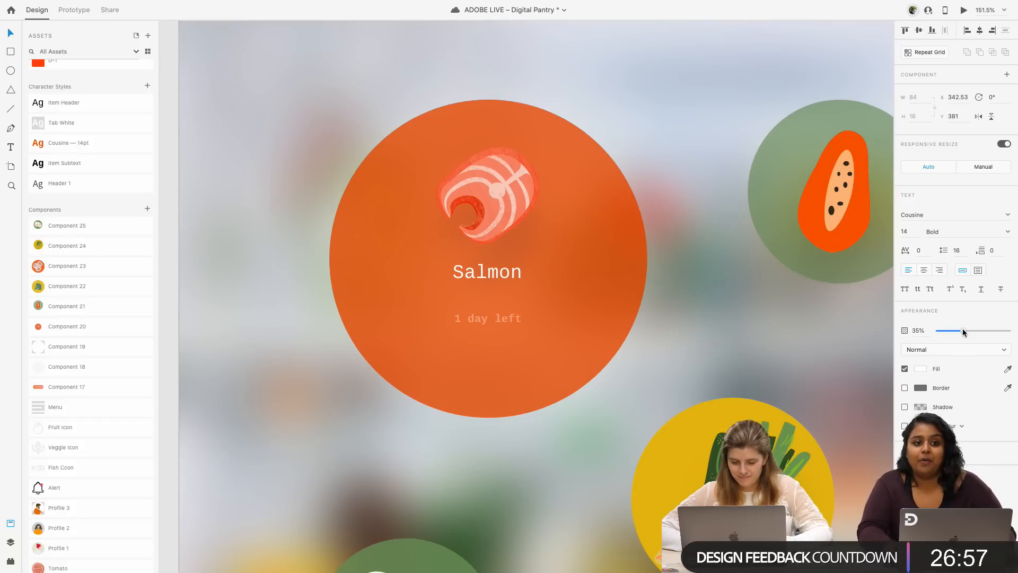
pyautogui.moveTo(489, 323); pyautogui.dragTo(495, 296)
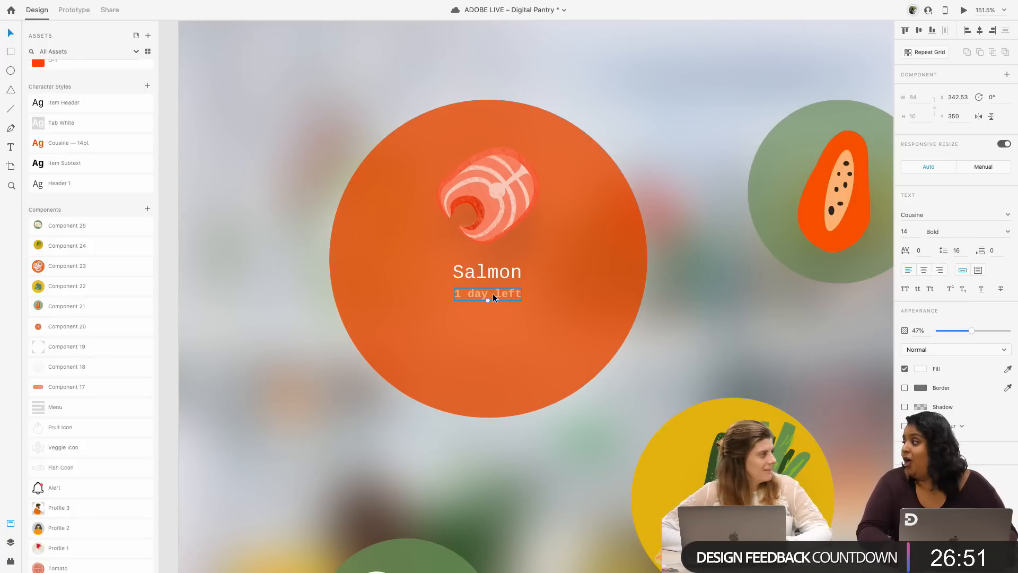
# - Duplicate the "1 day left" text a short distance below the original inside the salmon circle
pyautogui.scroll(-5, 493, 297)
pyautogui.scroll(2, 494, 296)
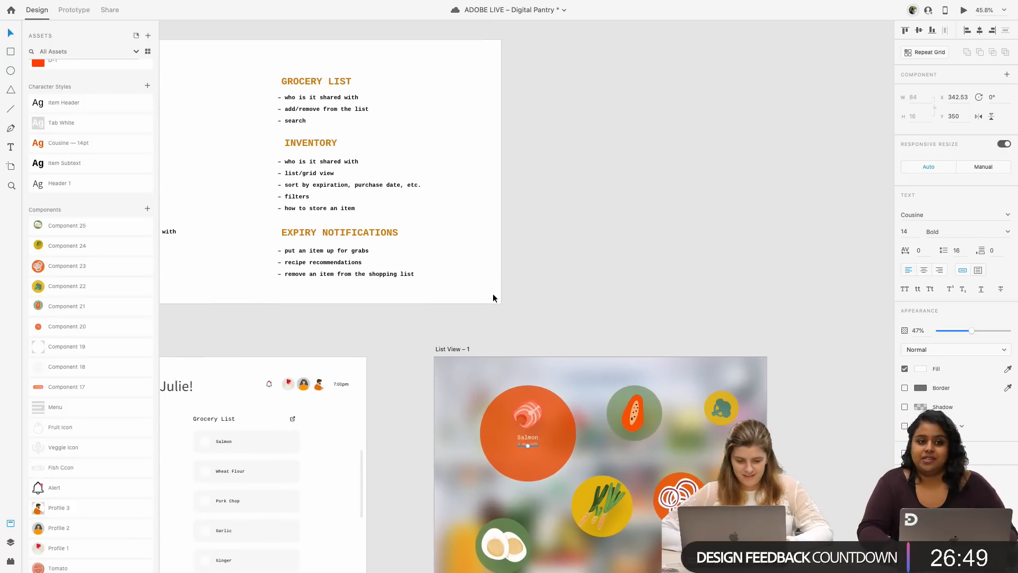
pyautogui.scroll(1, 525, 424)
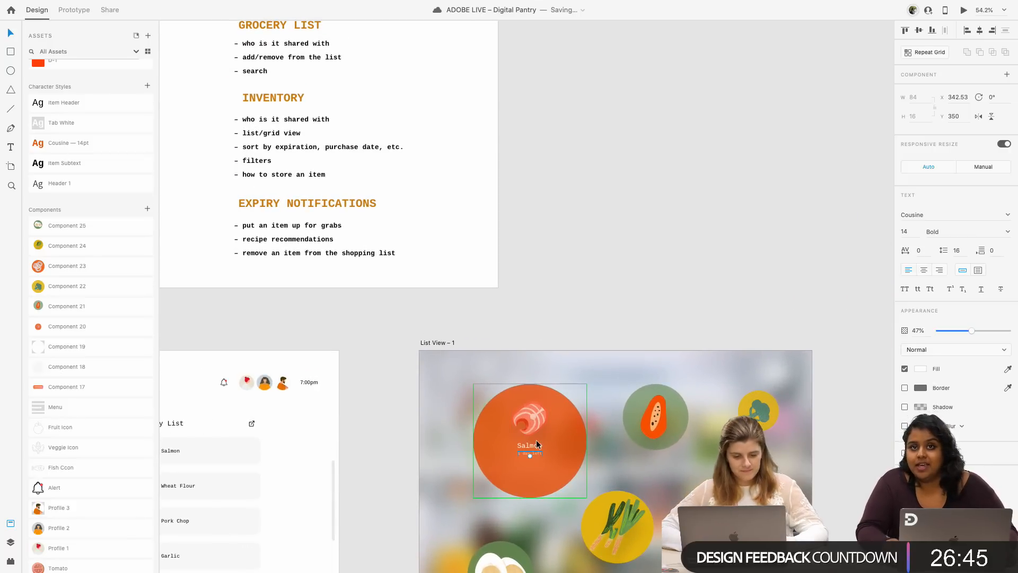
pyautogui.scroll(1, 537, 444)
pyautogui.scroll(-1, 546, 467)
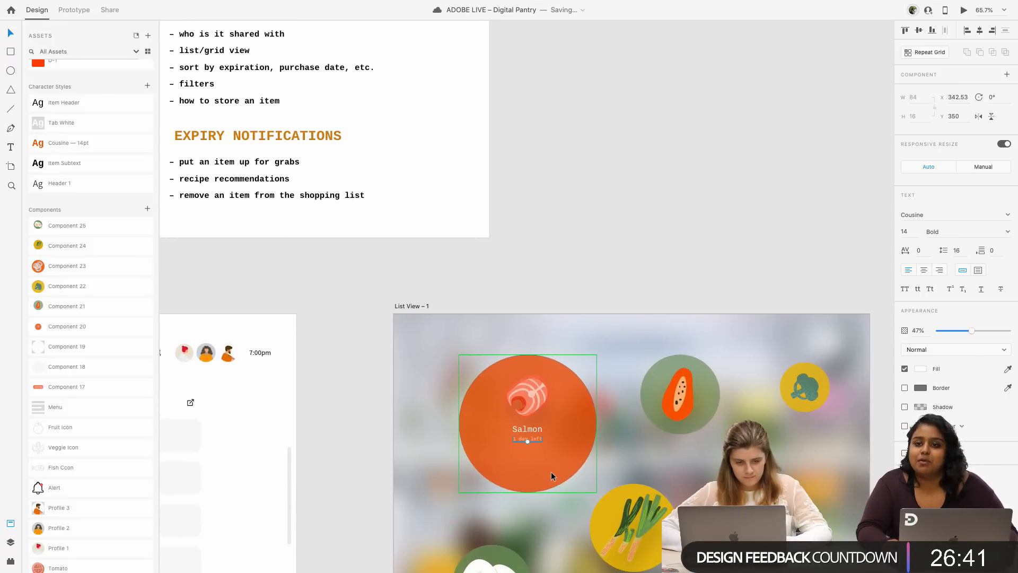
pyautogui.scroll(5, 529, 453)
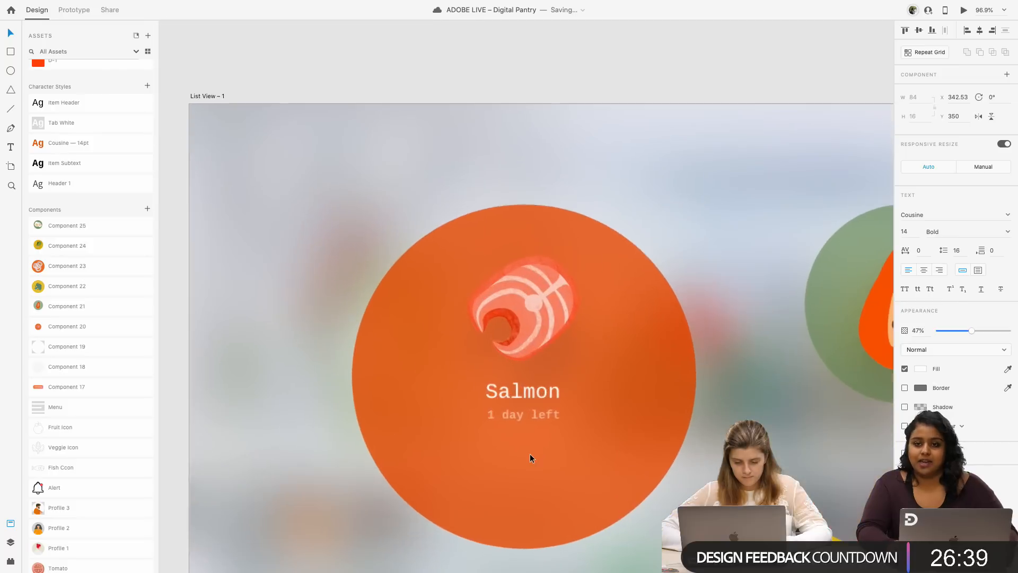
pyautogui.moveTo(544, 420); pyautogui.dragTo(543, 446)
# - Change the duplicated text to "purchased on Nov 28th" and centre it below "1 day left"
pyautogui.doubleClick(542, 439)
pyautogui.hotkey('ctrl', 'a')
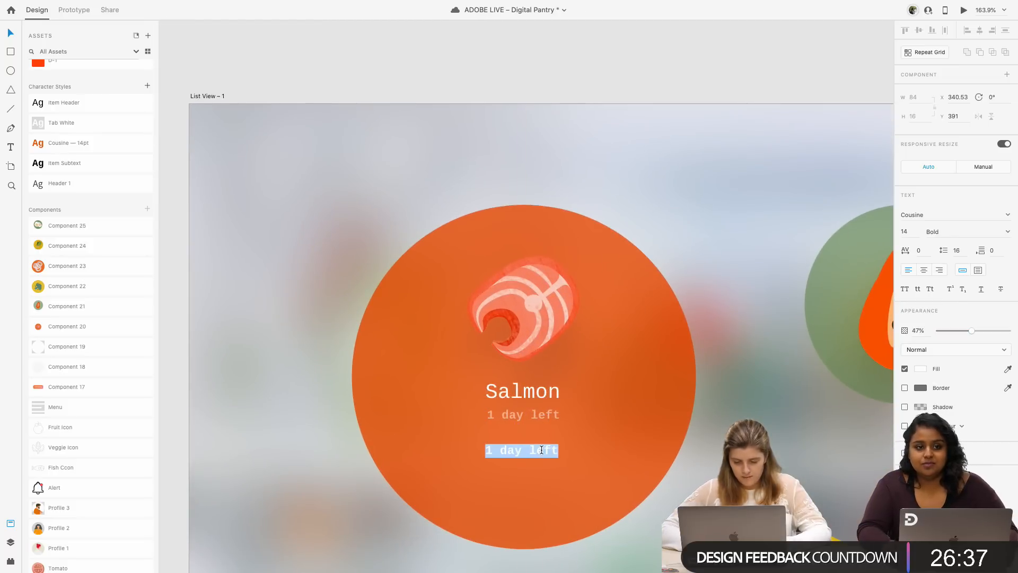
pyautogui.write('Po')
pyautogui.press('BackSpace')
pyautogui.press('BackSpace')
pyautogui.write('Purchased on')
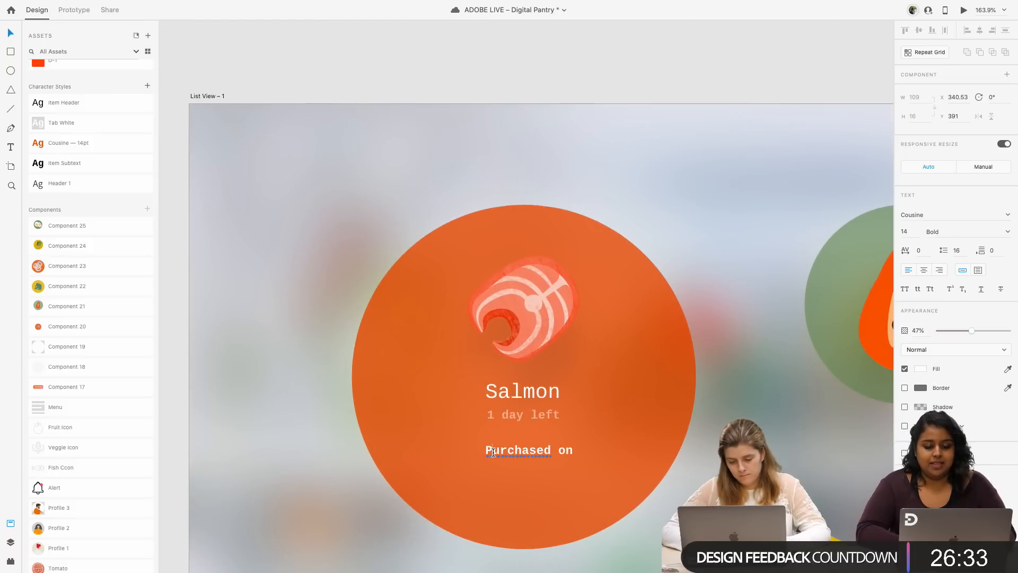
pyautogui.press('BackSpace')
pyautogui.write('p')
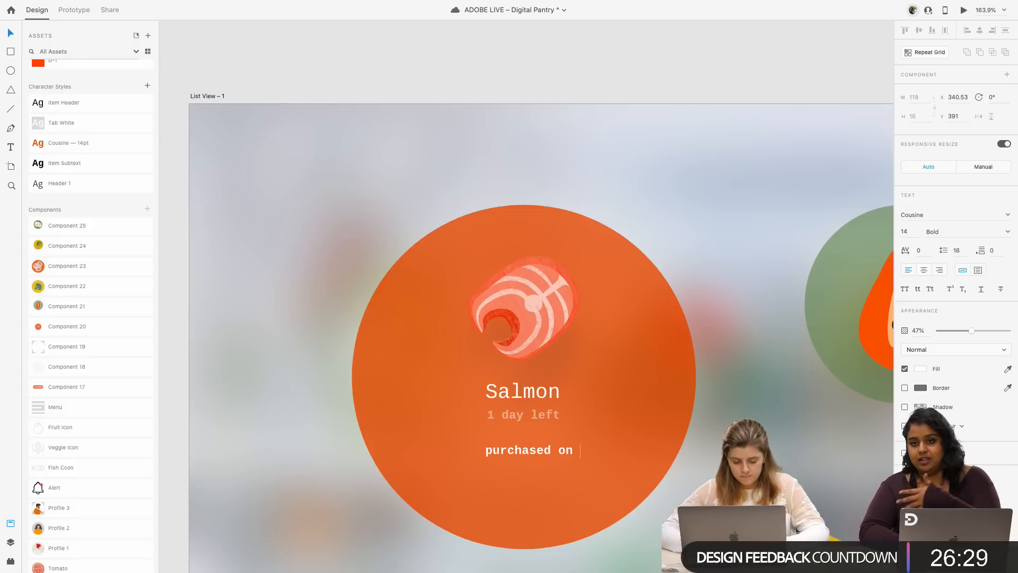
pyautogui.write(' Nov 28th')
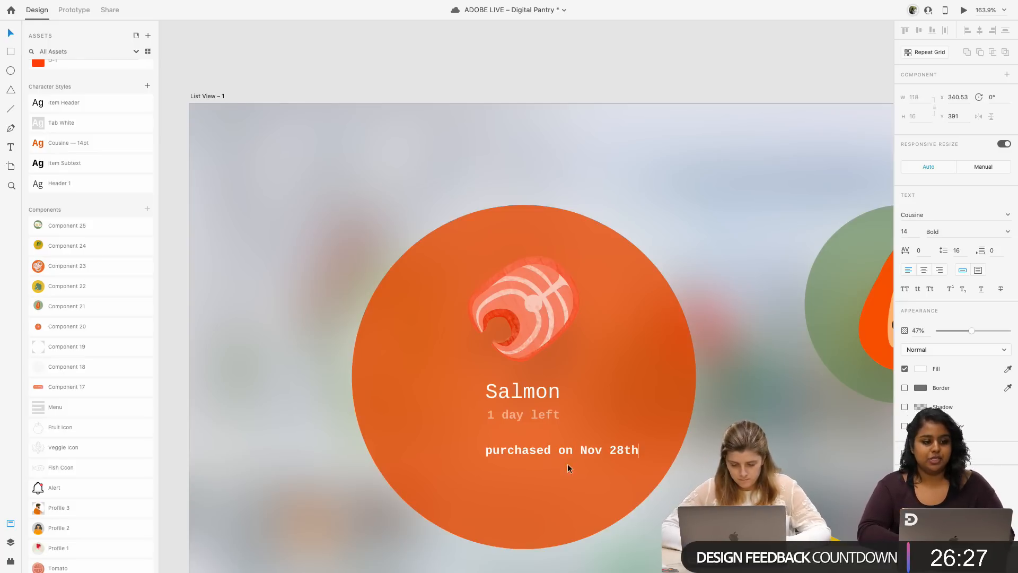
pyautogui.press('Escape')
pyautogui.moveTo(578, 454); pyautogui.dragTo(543, 439)
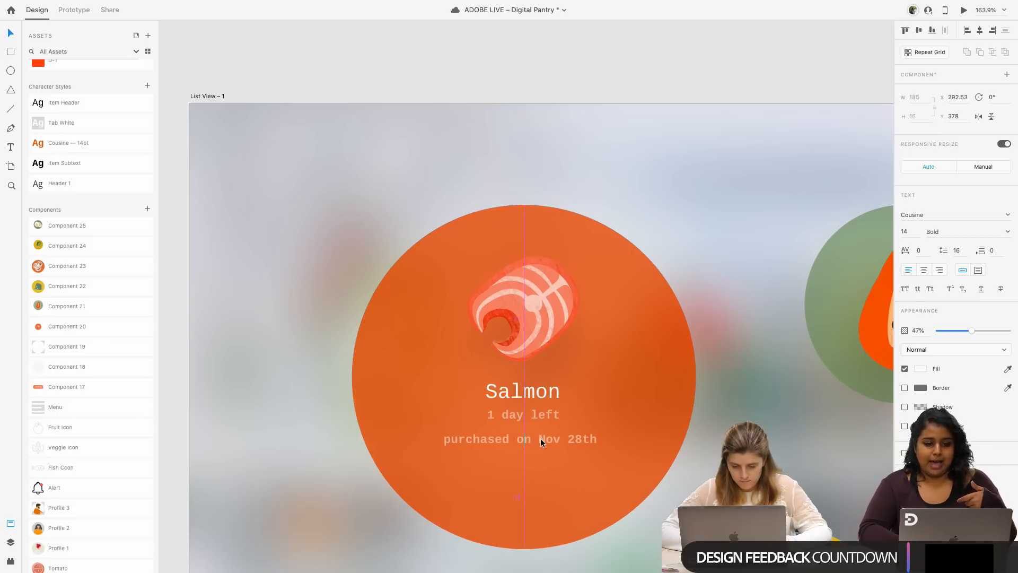
pyautogui.doubleClick(542, 440)
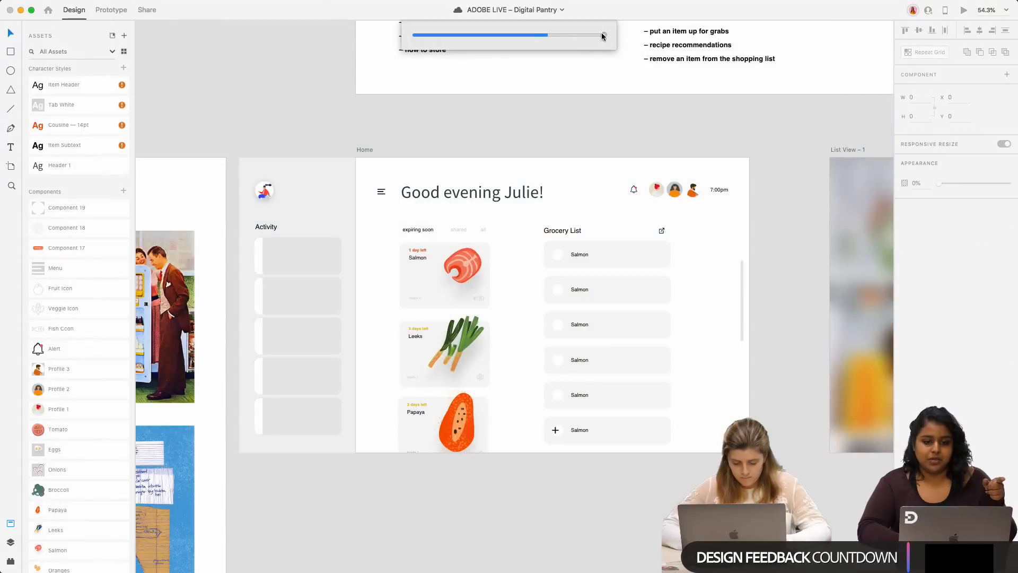
# - Leave the loading document and reopen ADOBE LIVE – Digital Pantry from the shared cloud documents
pyautogui.click(588, 73)
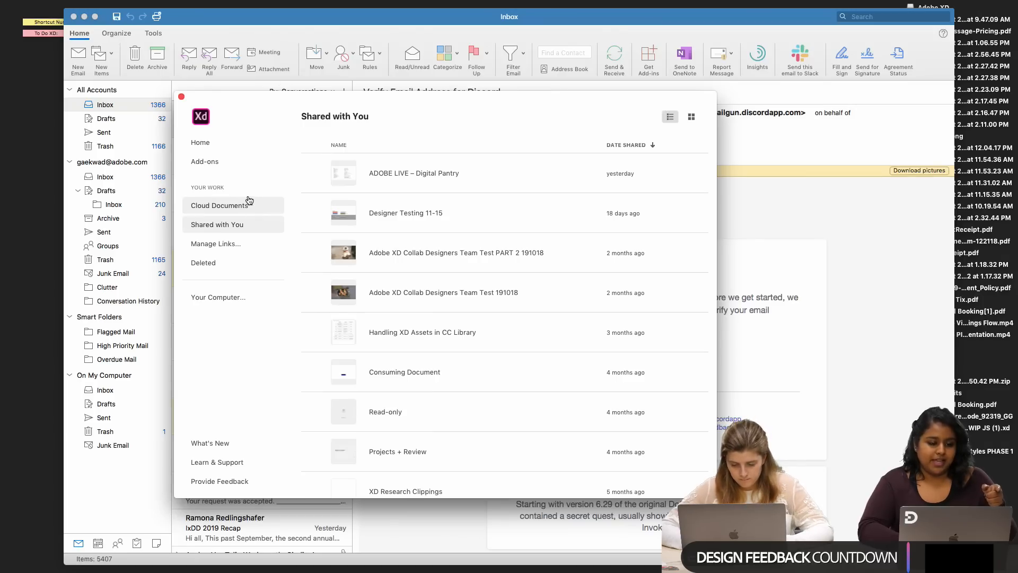
pyautogui.click(501, 175)
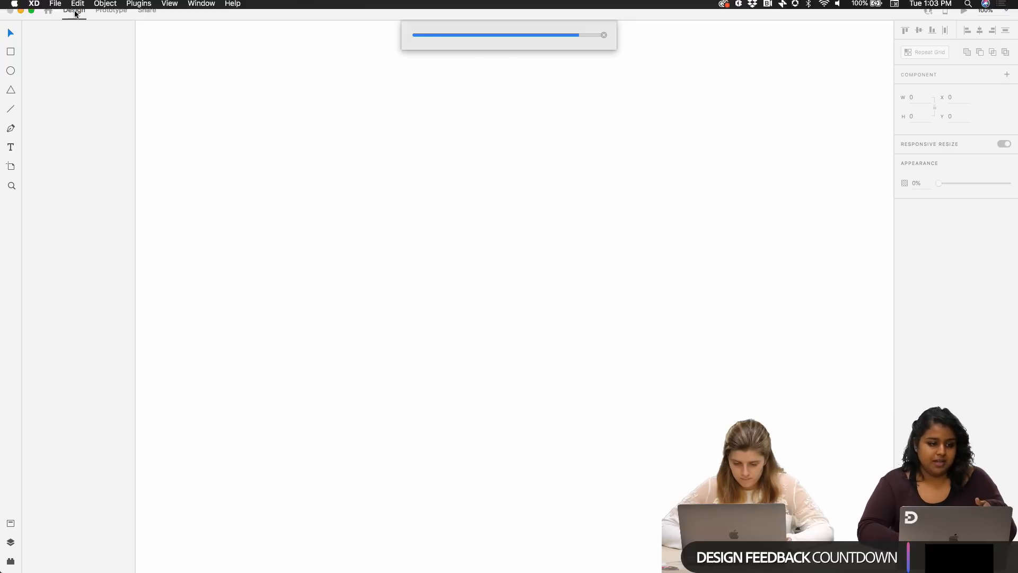
pyautogui.moveTo(584, 568)
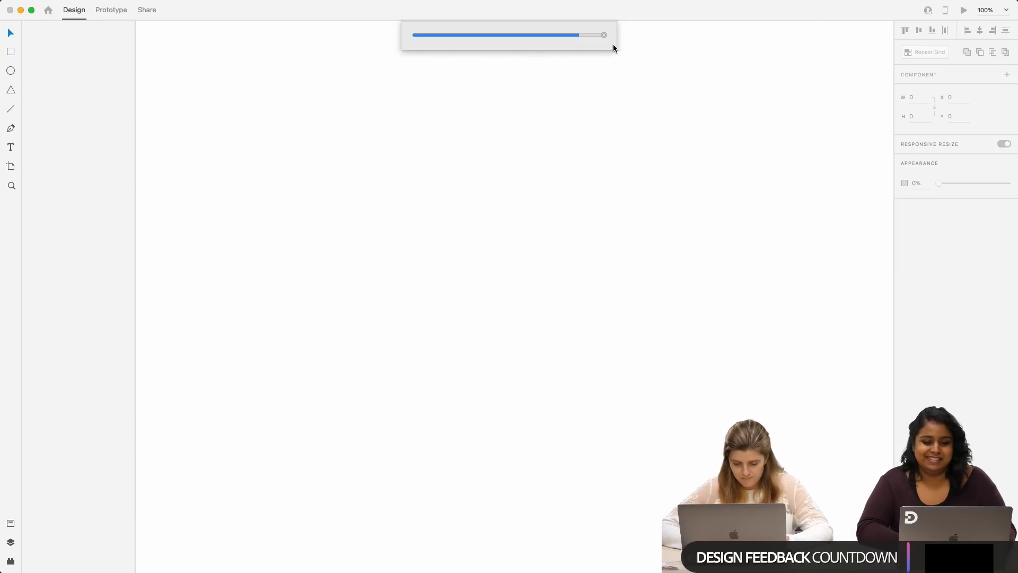
pyautogui.moveTo(615, 16); pyautogui.dragTo(633, 33)
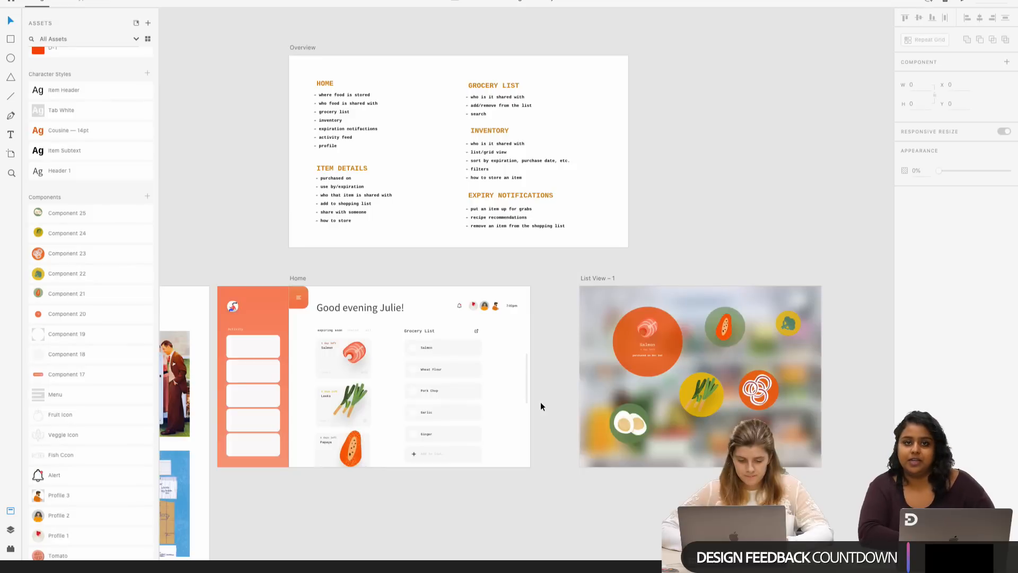
# - Open the CC Libraries window beside the Home artboard, enlarge it to show more My Library assets, and check its grouping options
pyautogui.hscroll(-2, 540, 401)
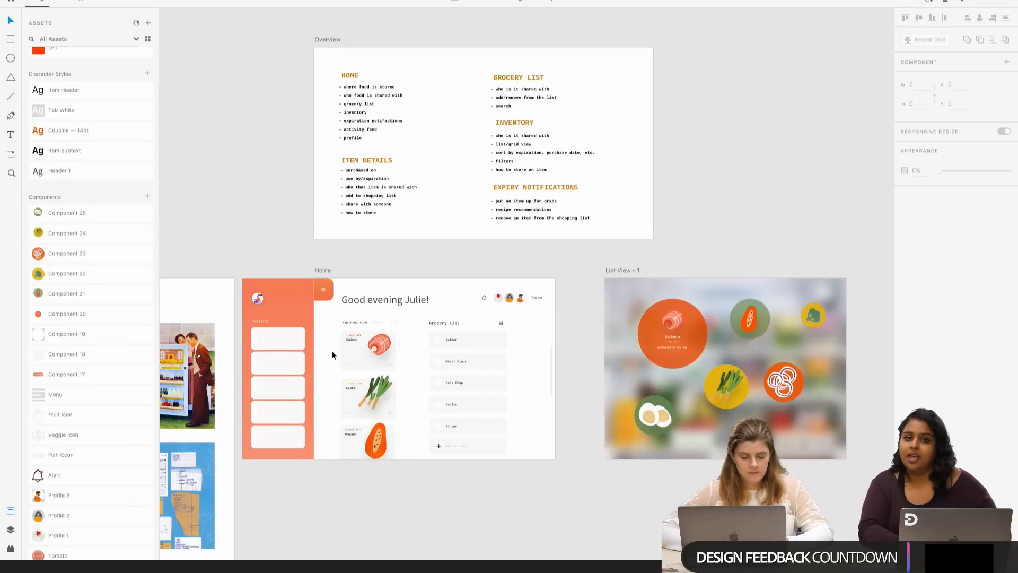
pyautogui.hscroll(-3, 330, 324)
pyautogui.hscroll(-2, 327, 302)
pyautogui.scroll(3, 326, 302)
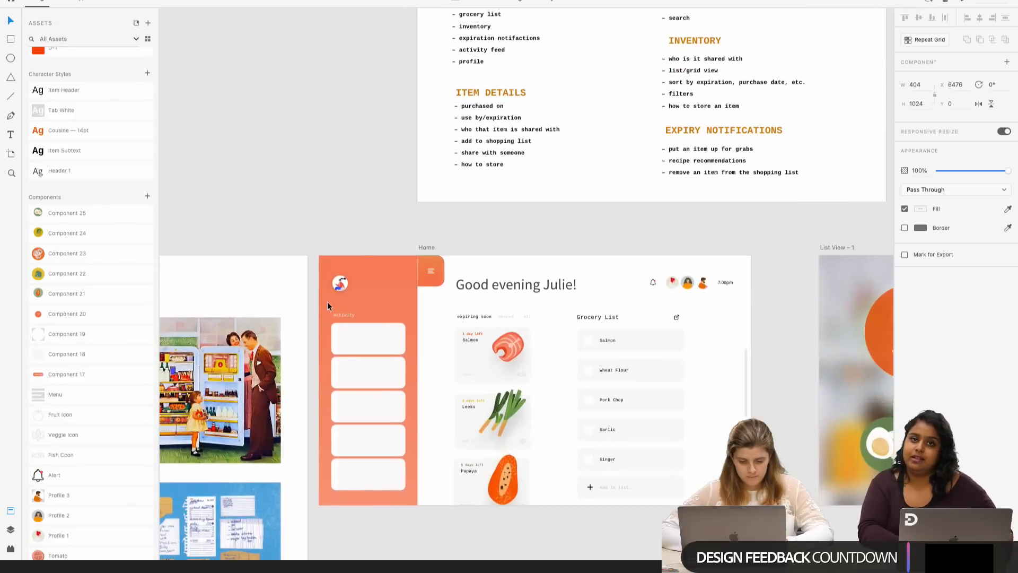
pyautogui.click(137, 24)
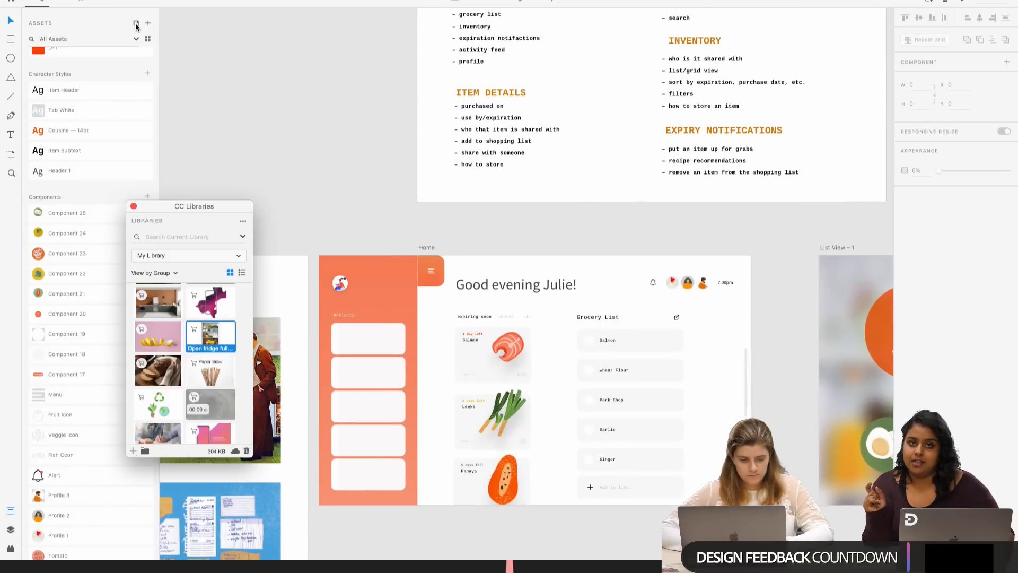
pyautogui.moveTo(252, 203); pyautogui.dragTo(262, 88)
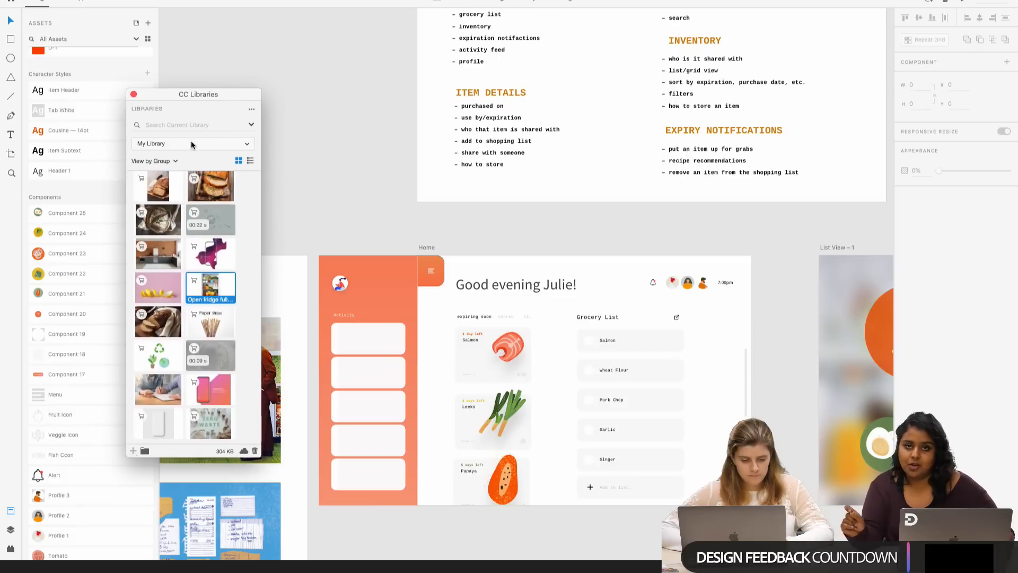
pyautogui.click(175, 160)
pyautogui.click(175, 161)
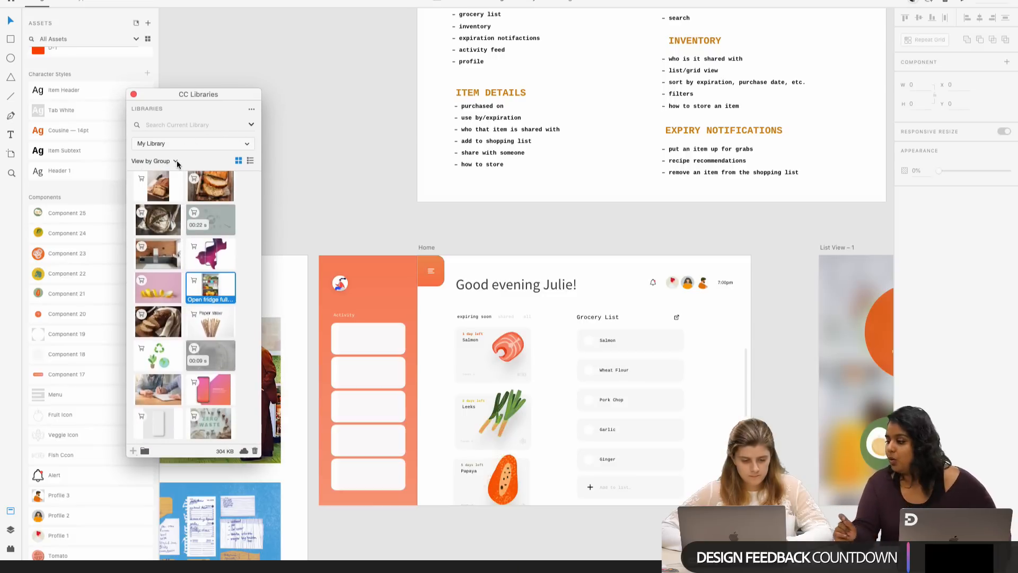
# - Switch the CC Libraries search scope to Adobe Stock and search for "food illustration"
pyautogui.click(175, 161)
pyautogui.click(251, 125)
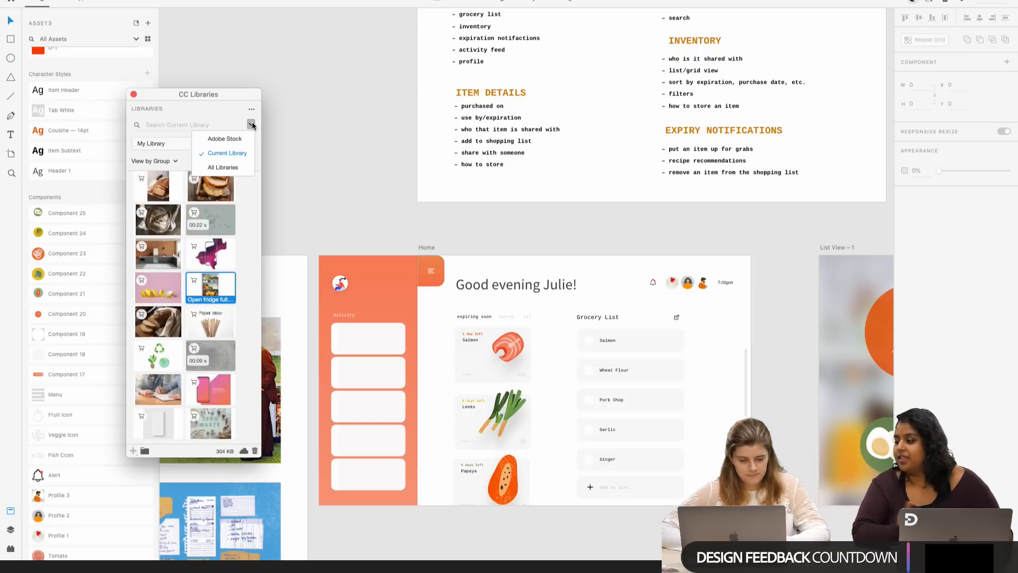
pyautogui.click(231, 167)
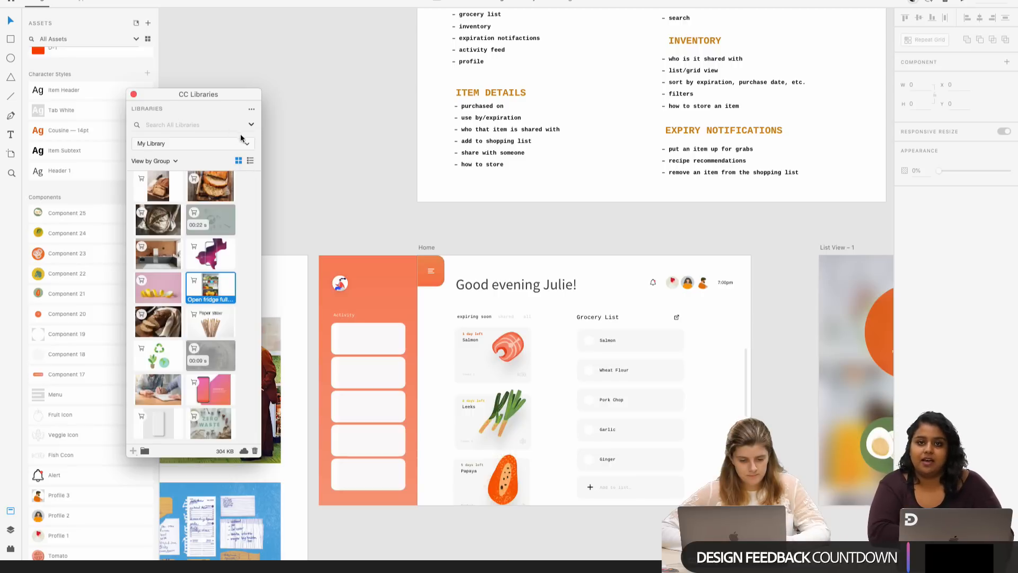
pyautogui.click(217, 125)
pyautogui.click(251, 125)
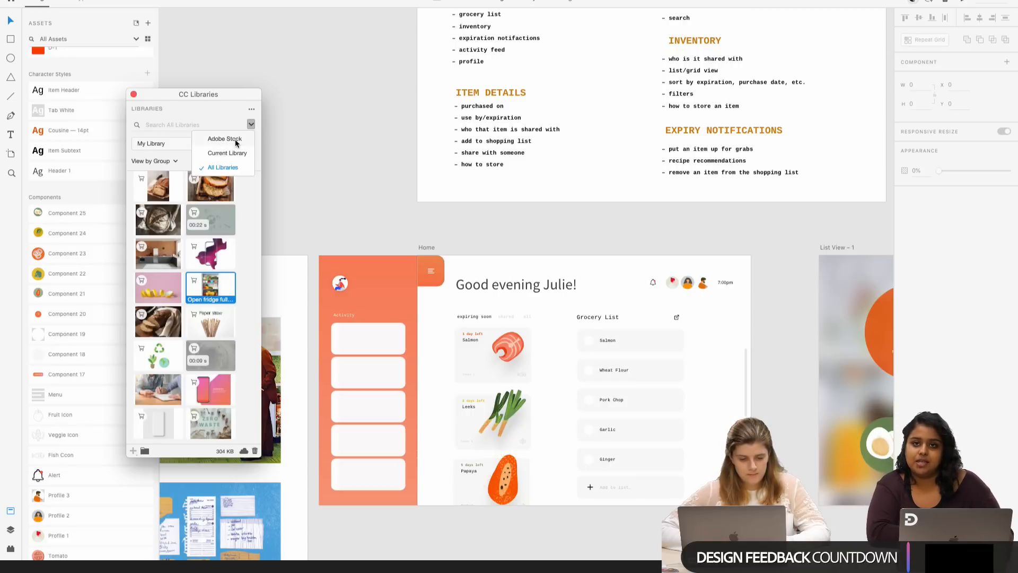
pyautogui.click(233, 141)
pyautogui.write('foo')
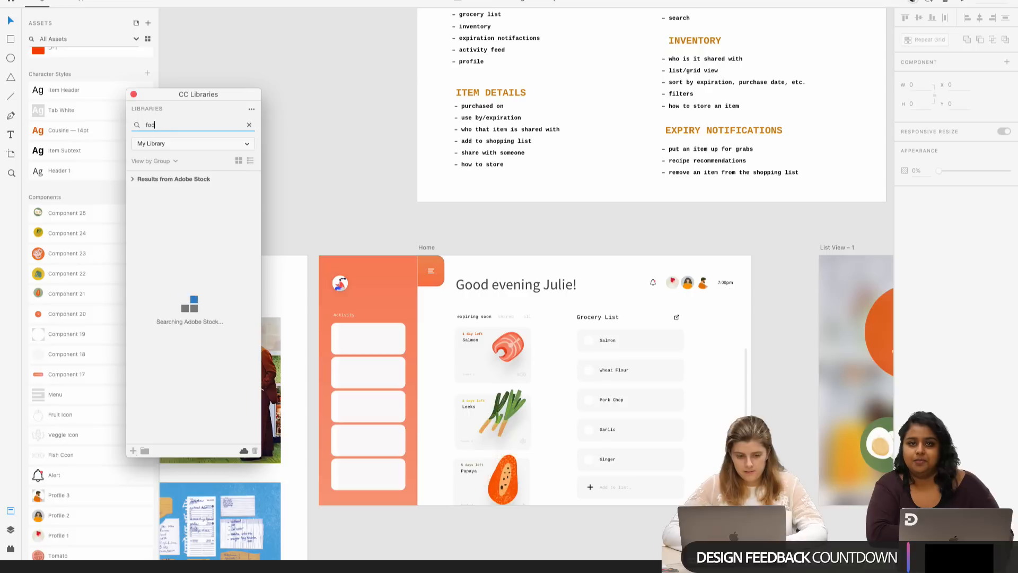
pyautogui.write('d illustr')
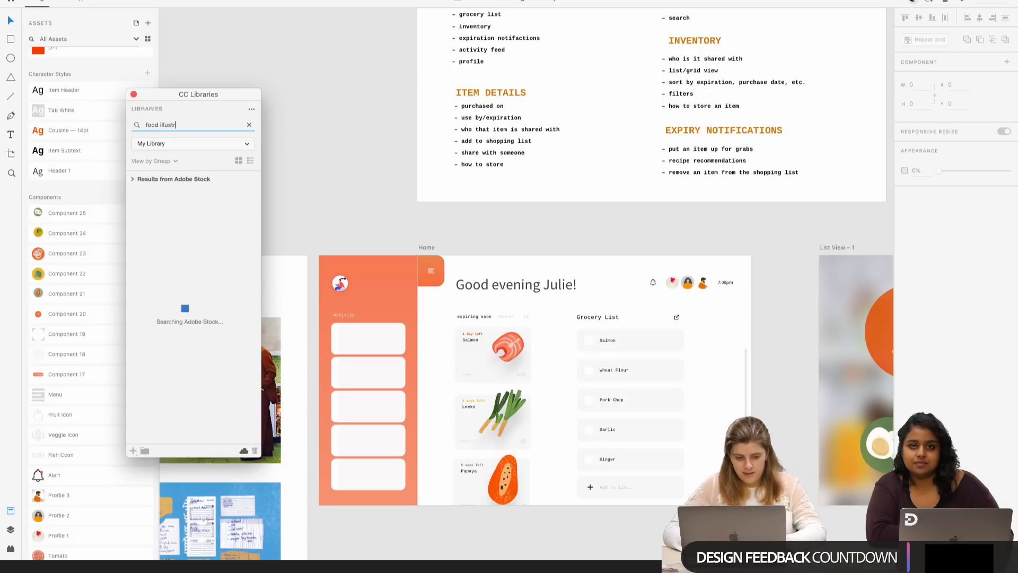
pyautogui.write('ation')
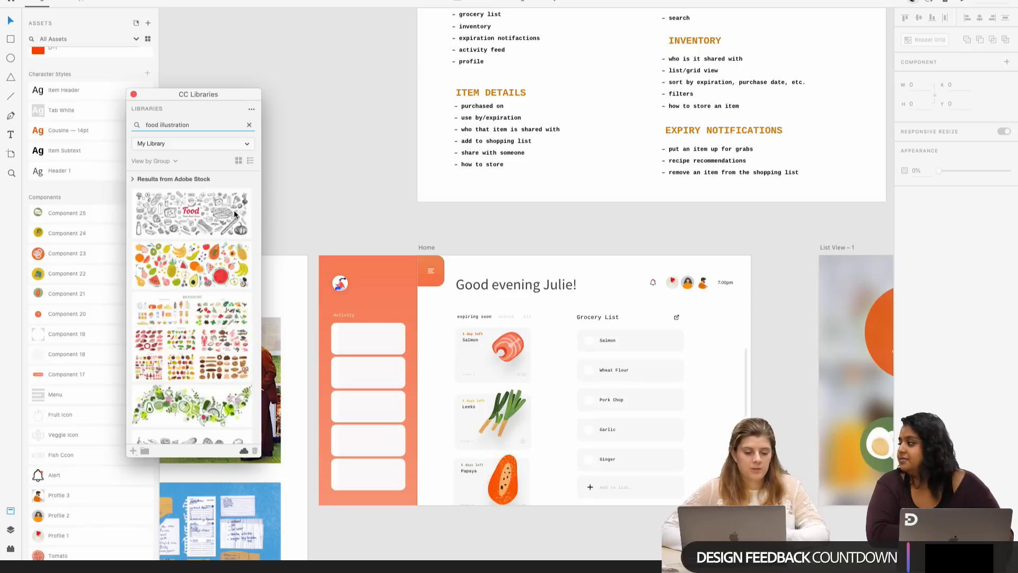
# - Look through the stock food illustrations, then clear the search and close the CC Libraries window
pyautogui.scroll(-2, 231, 317)
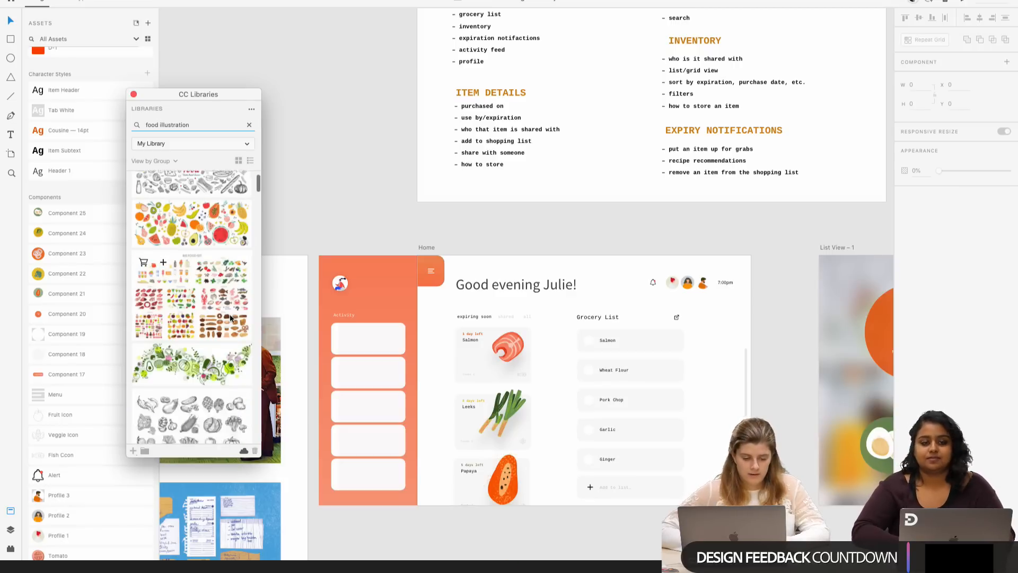
pyautogui.scroll(-8, 230, 317)
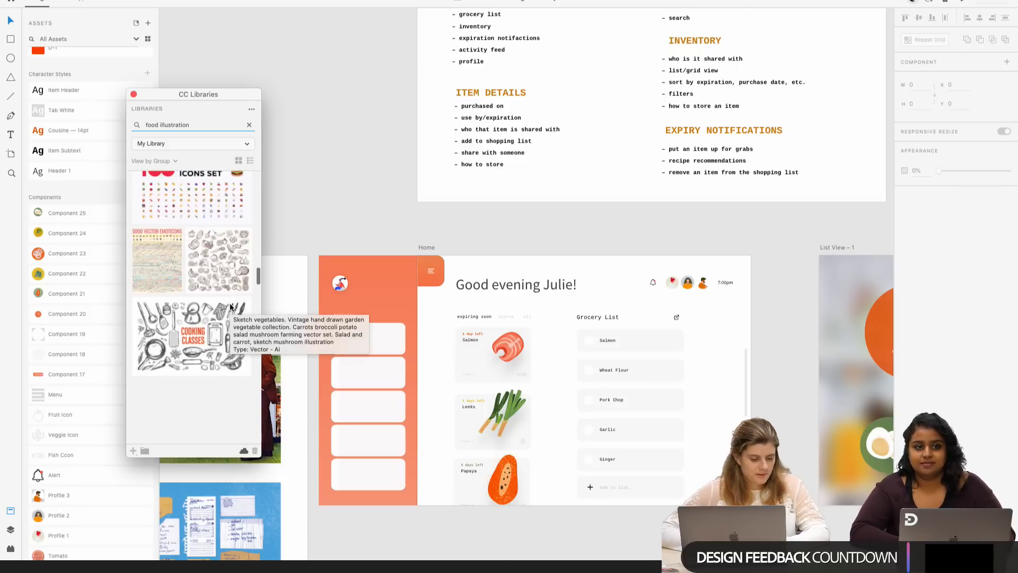
pyautogui.scroll(-5, 231, 306)
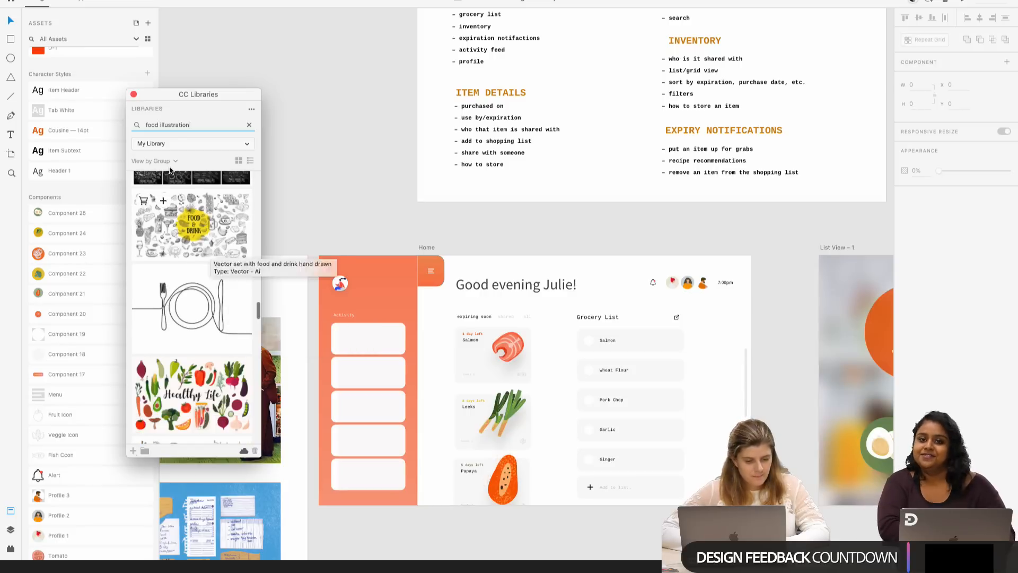
pyautogui.click(249, 125)
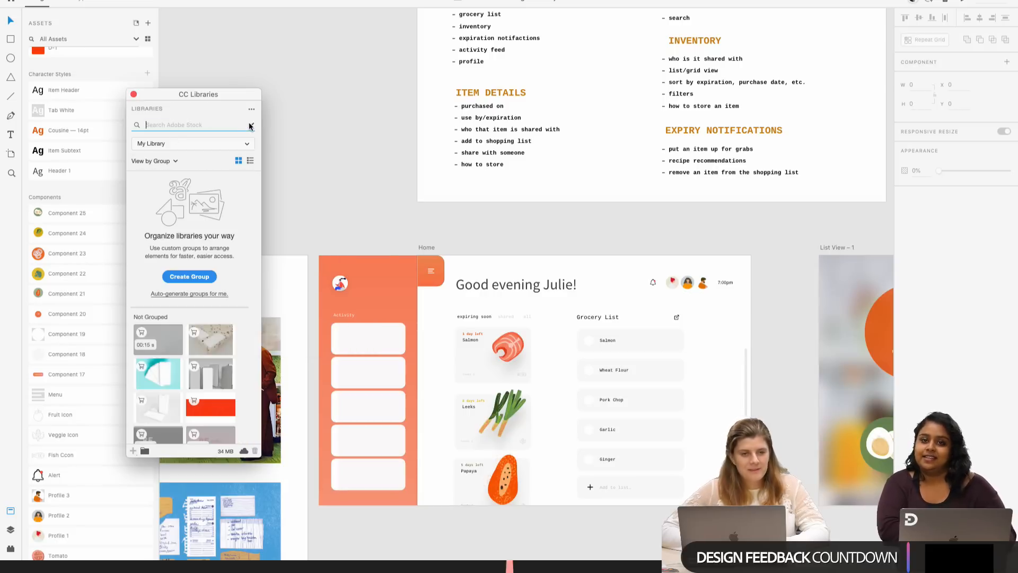
pyautogui.click(134, 95)
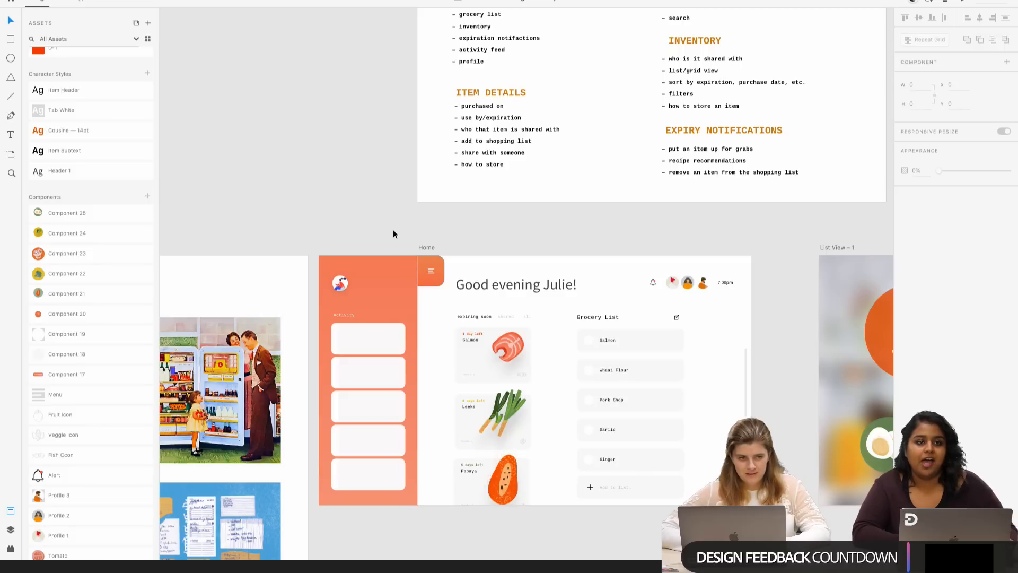
# - Examine the "purchased on Dec 2nd" text in the List View – 1 salmon circle alongside the feature notes above
pyautogui.hscroll(3, 393, 229)
pyautogui.scroll(-1, 393, 230)
pyautogui.hscroll(1, 392, 232)
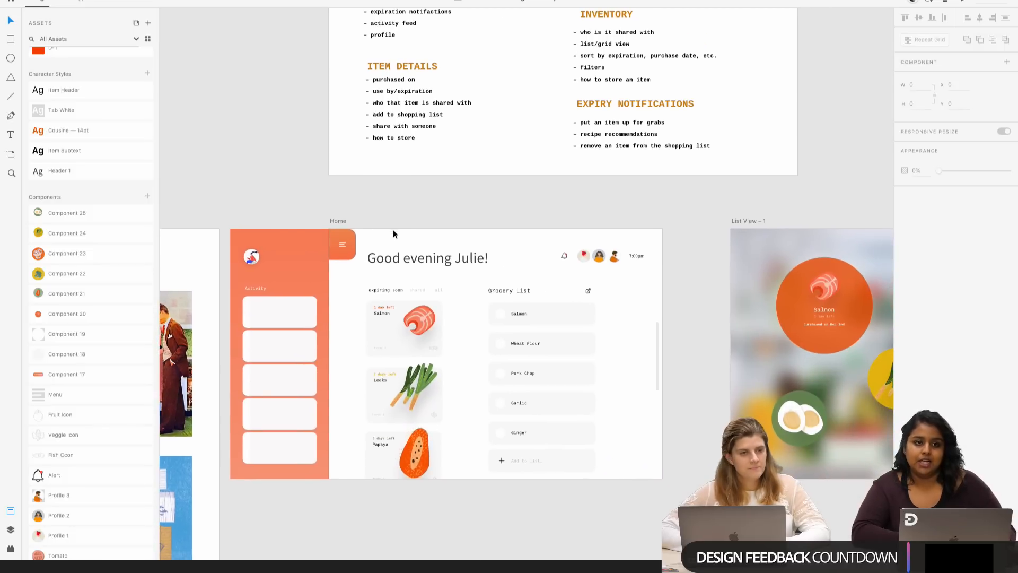
pyautogui.hscroll(1, 450, 257)
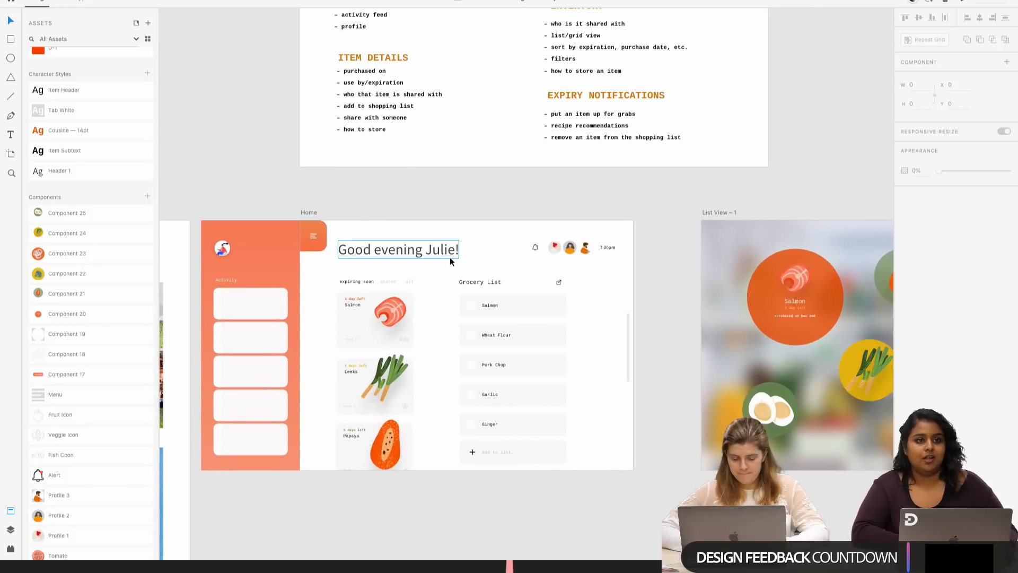
pyautogui.hscroll(5, 517, 332)
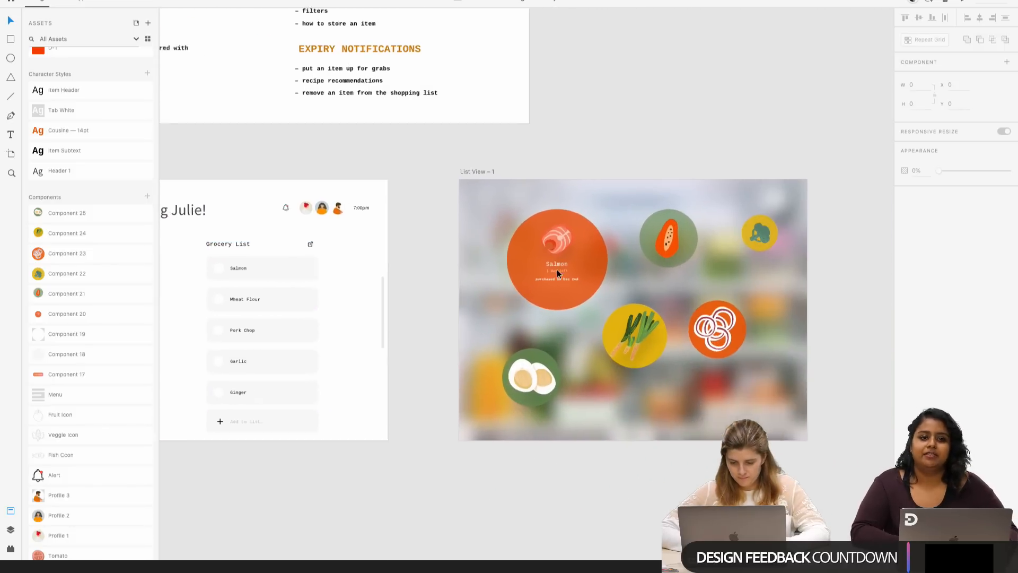
pyautogui.scroll(3, 567, 288)
pyautogui.click(568, 288)
pyautogui.scroll(3, 570, 283)
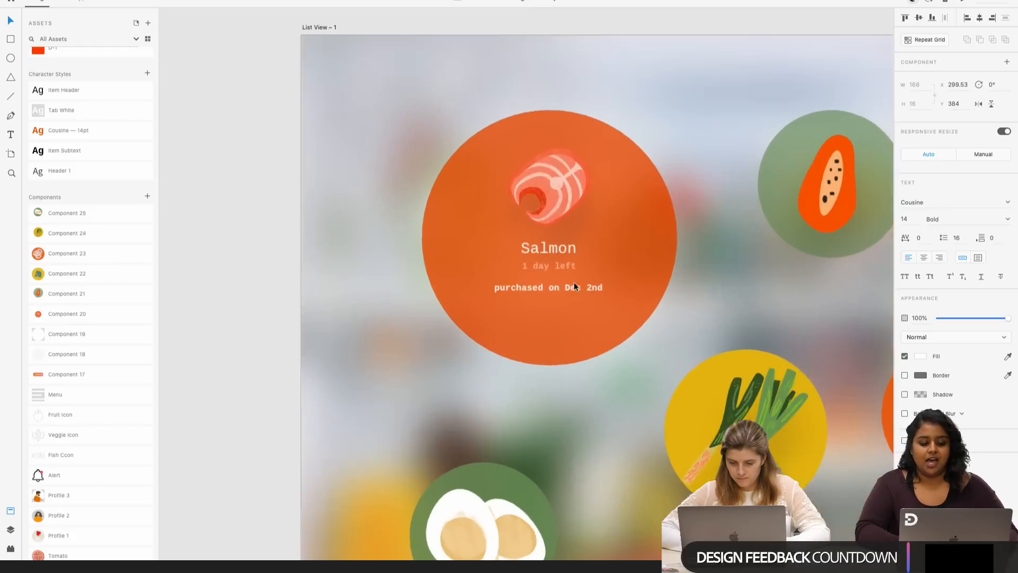
pyautogui.scroll(-5, 567, 289)
pyautogui.scroll(5, 567, 289)
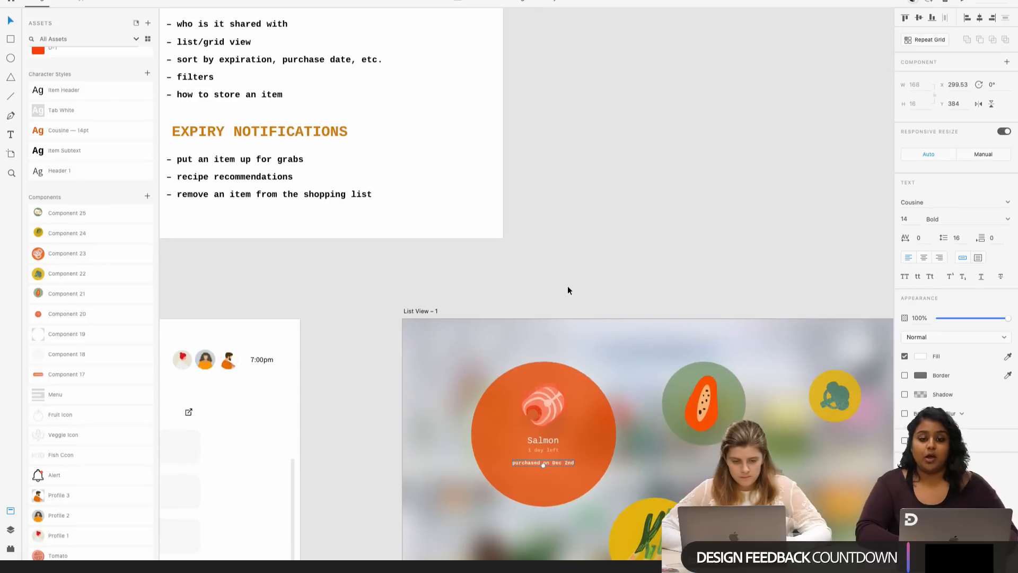
pyautogui.scroll(-3, 580, 403)
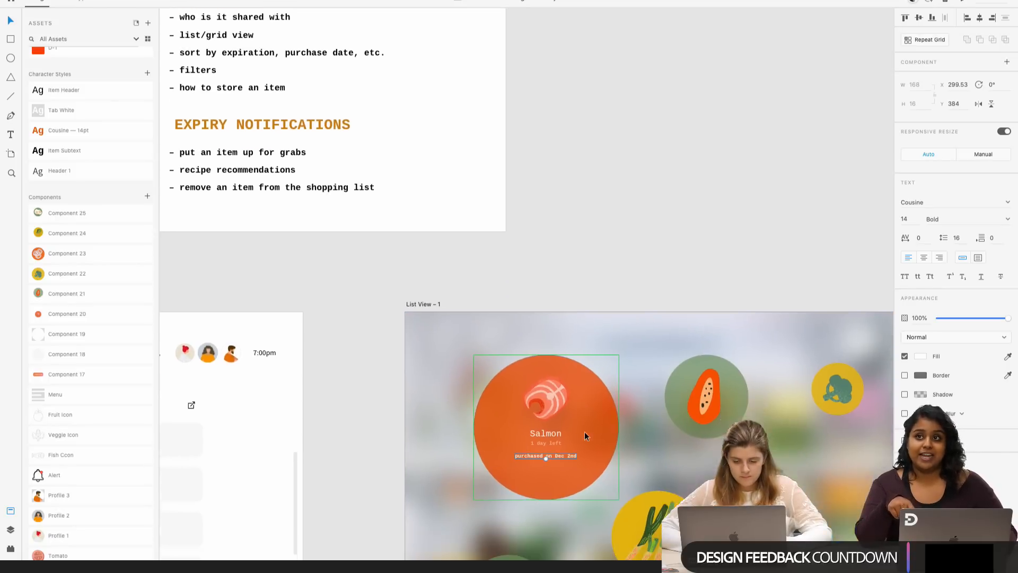
pyautogui.scroll(3, 584, 428)
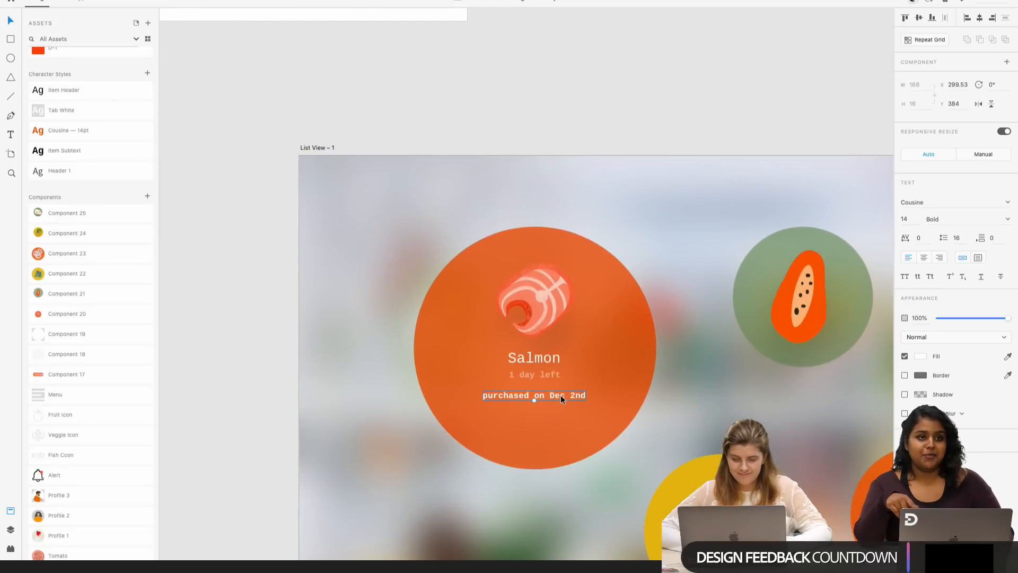
# - Try adding a "Stored" line in the salmon circle from a copy of the "purchased on Dec 2nd" text
pyautogui.moveTo(561, 394); pyautogui.dragTo(561, 405)
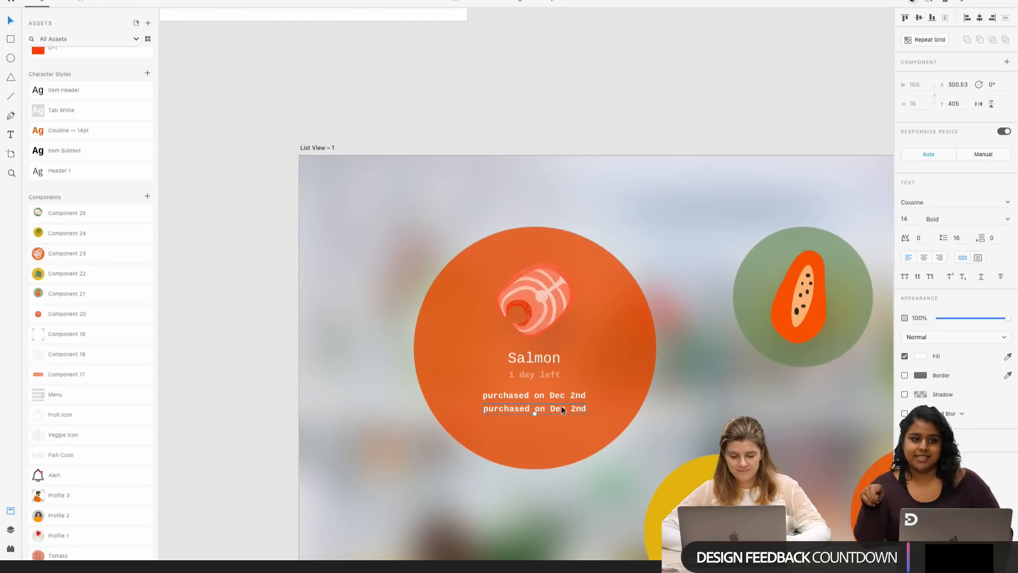
pyautogui.press('Return')
pyautogui.write('Stored')
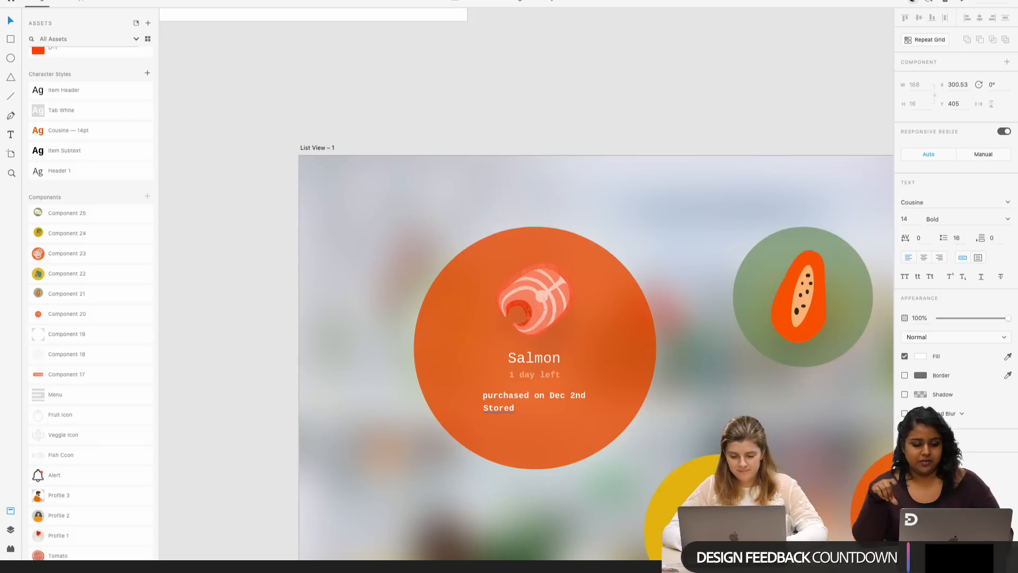
pyautogui.press('BackSpace')
pyautogui.press('BackSpace')
pyautogui.press('BackSpace')
pyautogui.press('BackSpace')
pyautogui.press('BackSpace')
pyautogui.click(556, 428)
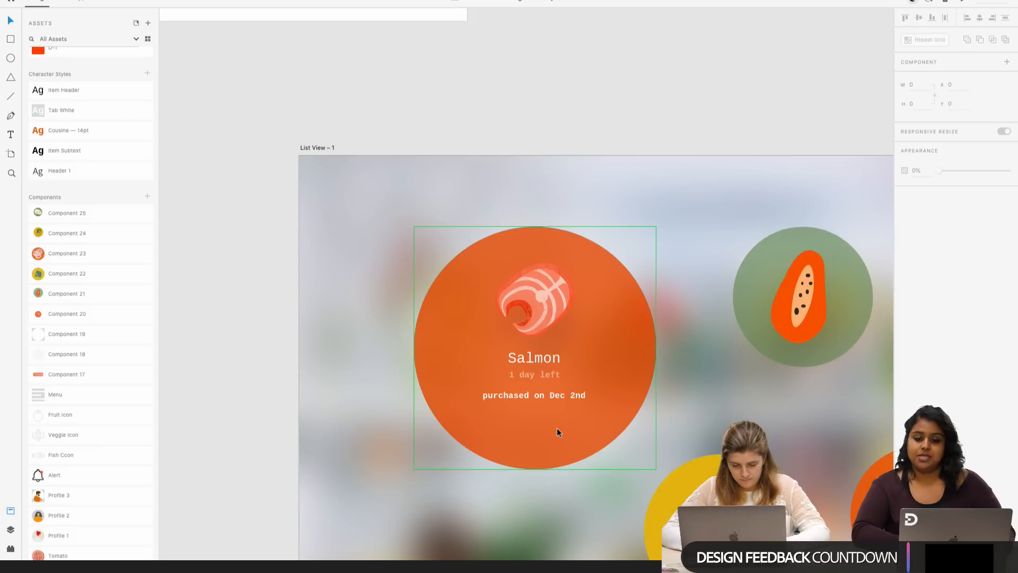
# - Review the inventory and expiry notes, and select the "purchased on Dec 2nd" text inside the salmon circle
pyautogui.scroll(-5, 556, 427)
pyautogui.scroll(2, 556, 427)
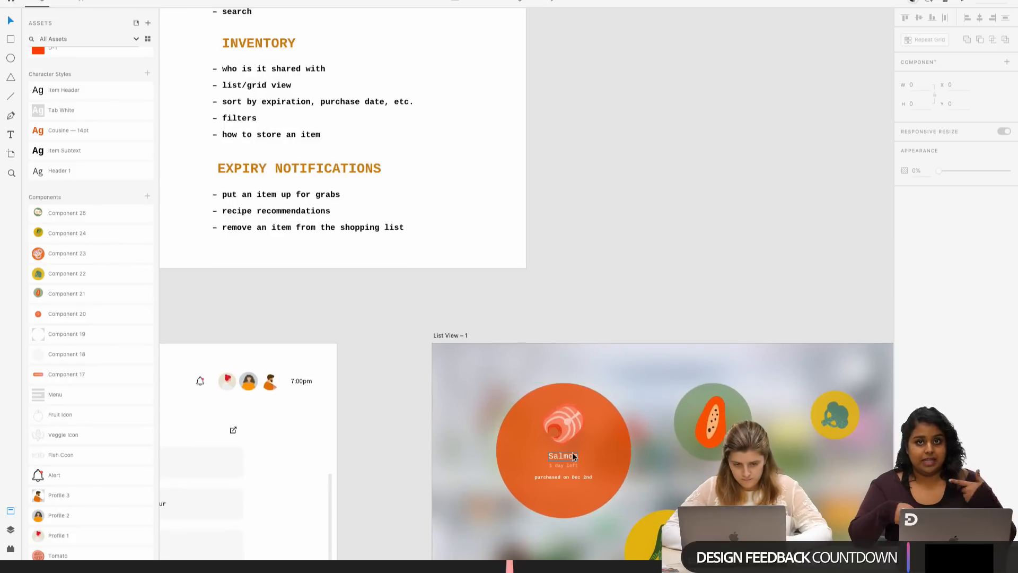
pyautogui.scroll(-1, 570, 455)
pyautogui.hscroll(2, 571, 455)
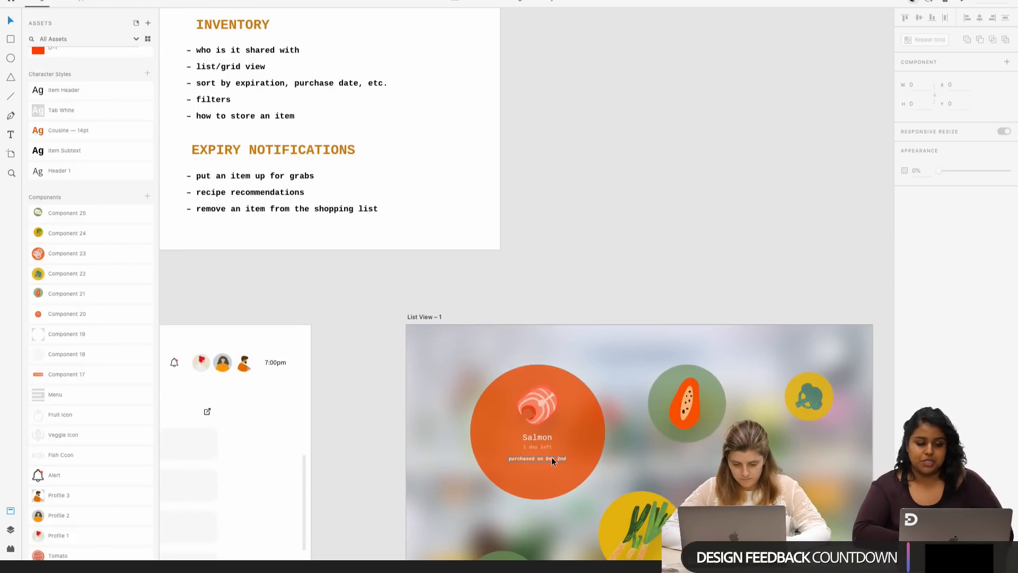
pyautogui.click(552, 458)
pyautogui.scroll(2, 551, 459)
pyautogui.scroll(2, 552, 458)
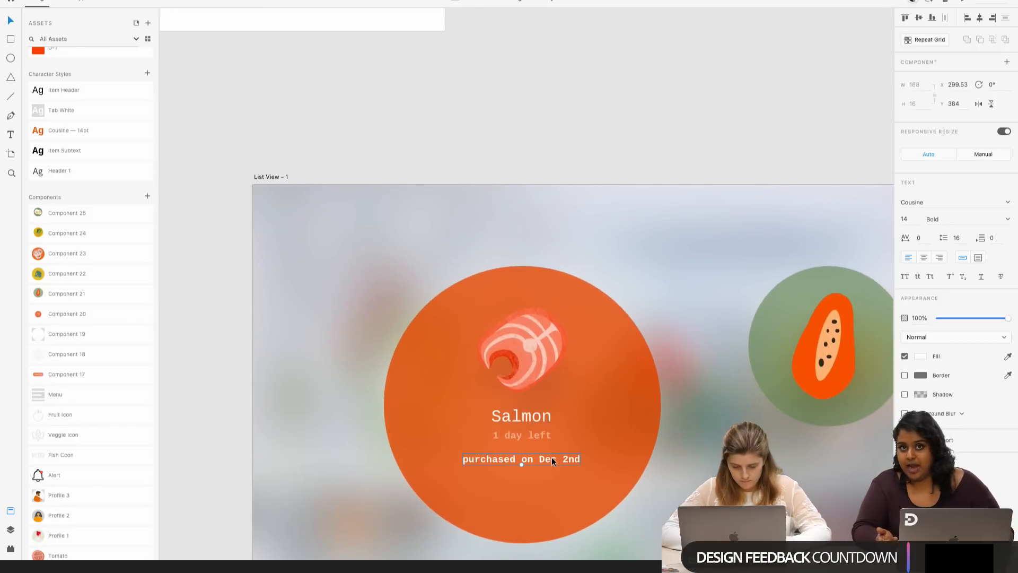
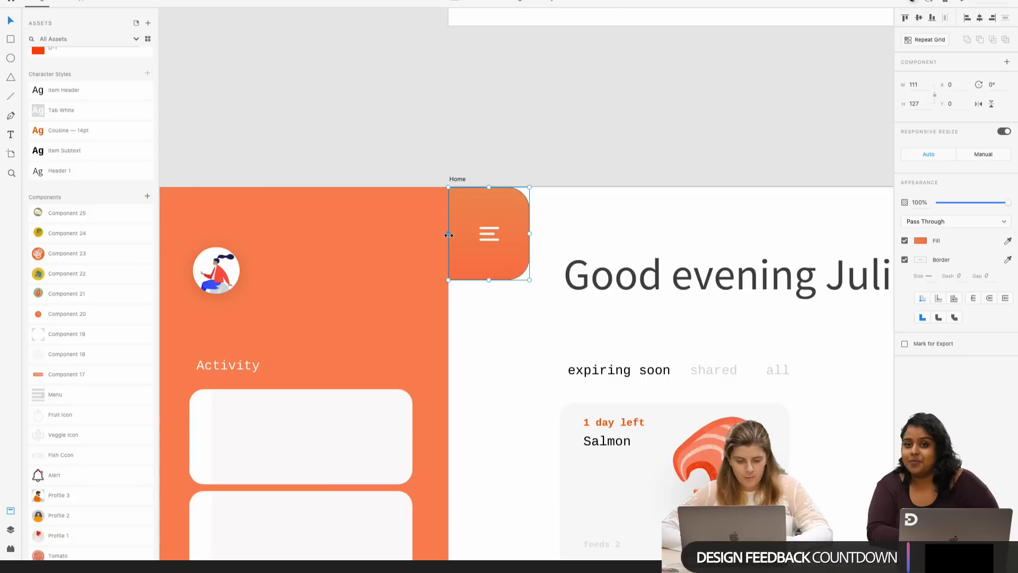
# - Widen the Home menu button to 115 by extending its left edge to X -4, over the sidebar's edge
pyautogui.click(496, 319)
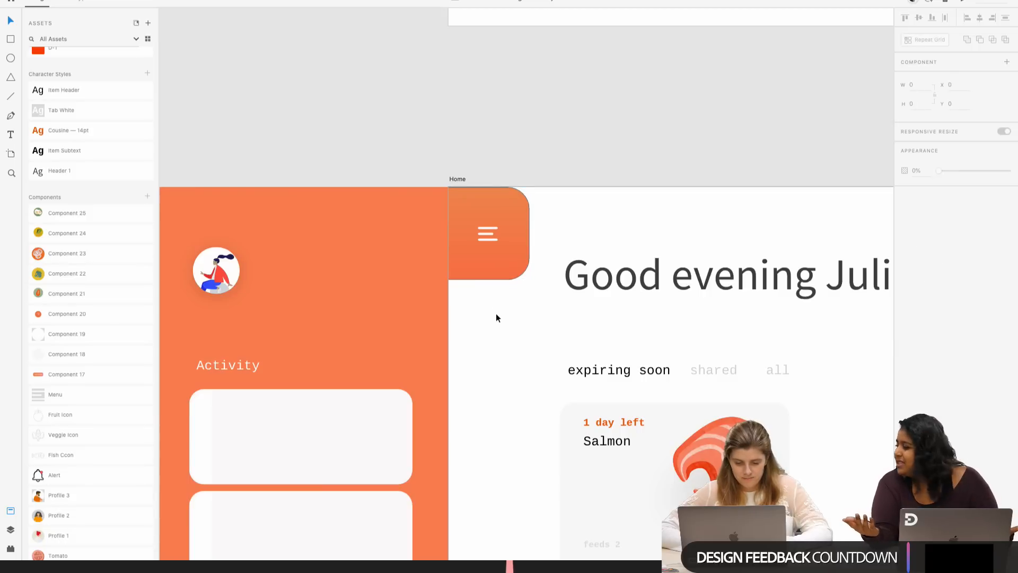
pyautogui.click(483, 266)
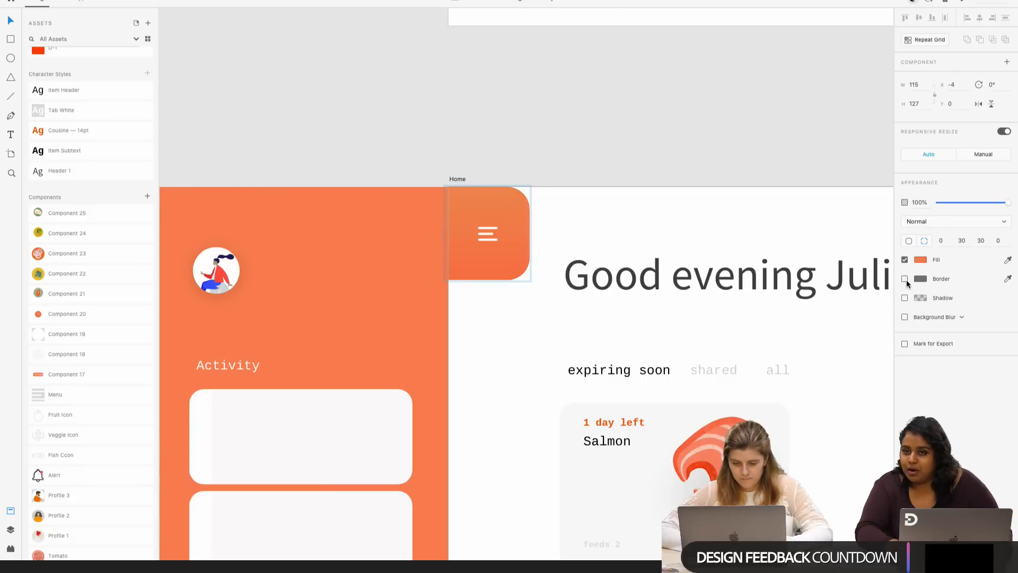
pyautogui.click(517, 374)
# - Inspect the join between the orange sidebar and the menu button by selecting each shape up close
pyautogui.scroll(-2, 518, 374)
pyautogui.click(450, 260)
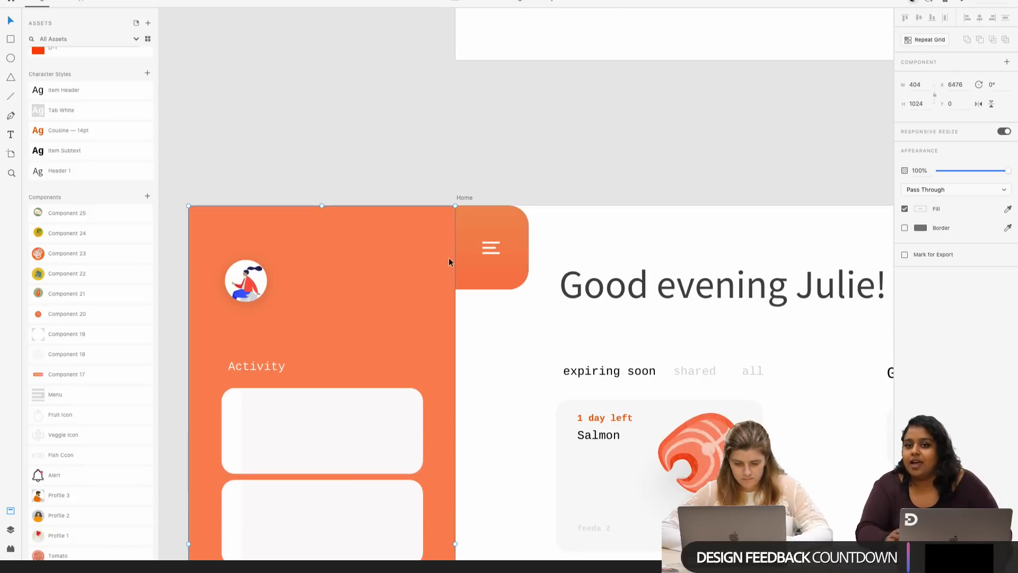
pyautogui.scroll(3, 456, 258)
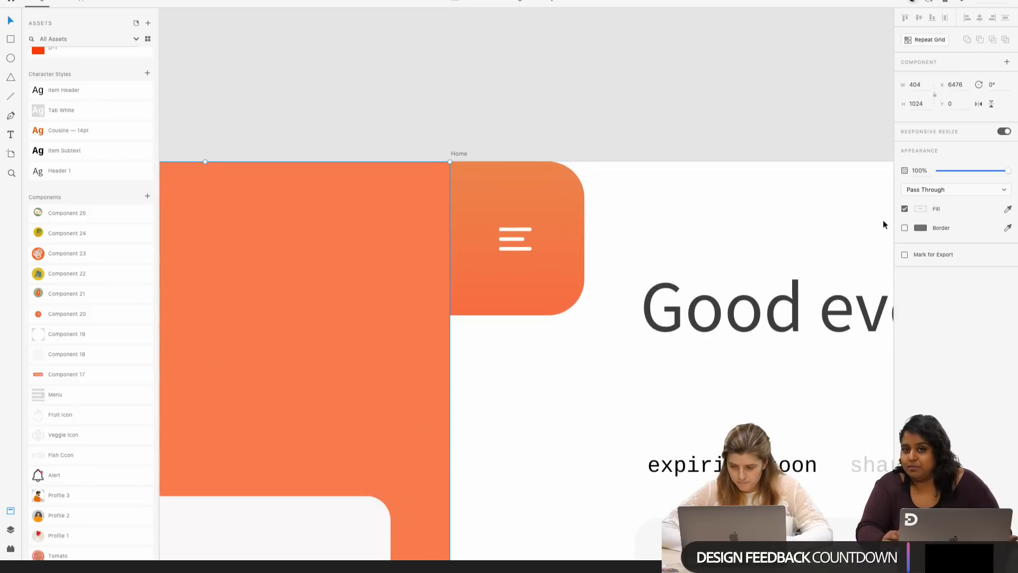
pyautogui.doubleClick(377, 335)
pyautogui.doubleClick(473, 296)
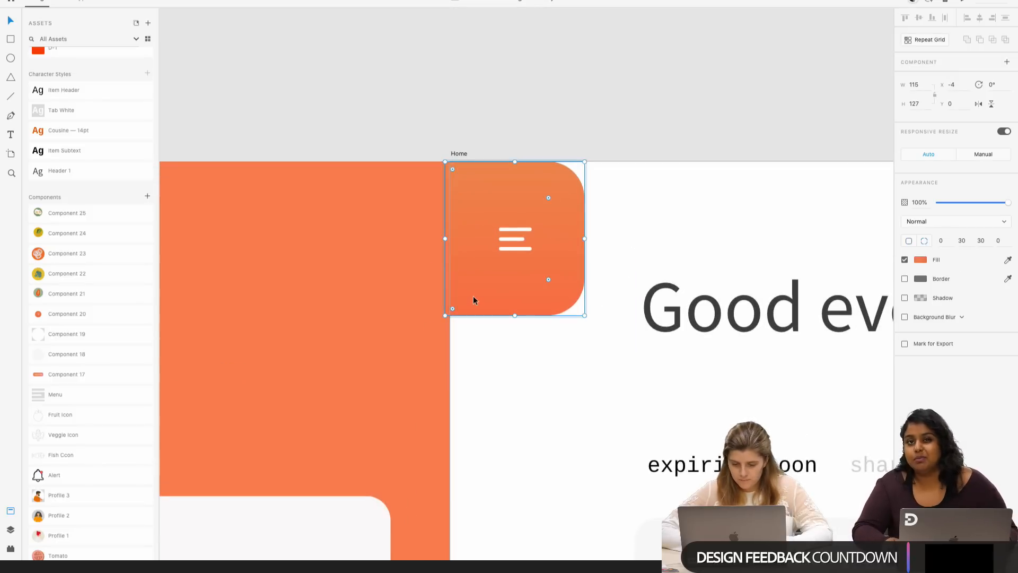
pyautogui.click(489, 327)
pyautogui.click(506, 298)
pyautogui.click(582, 337)
pyautogui.click(560, 295)
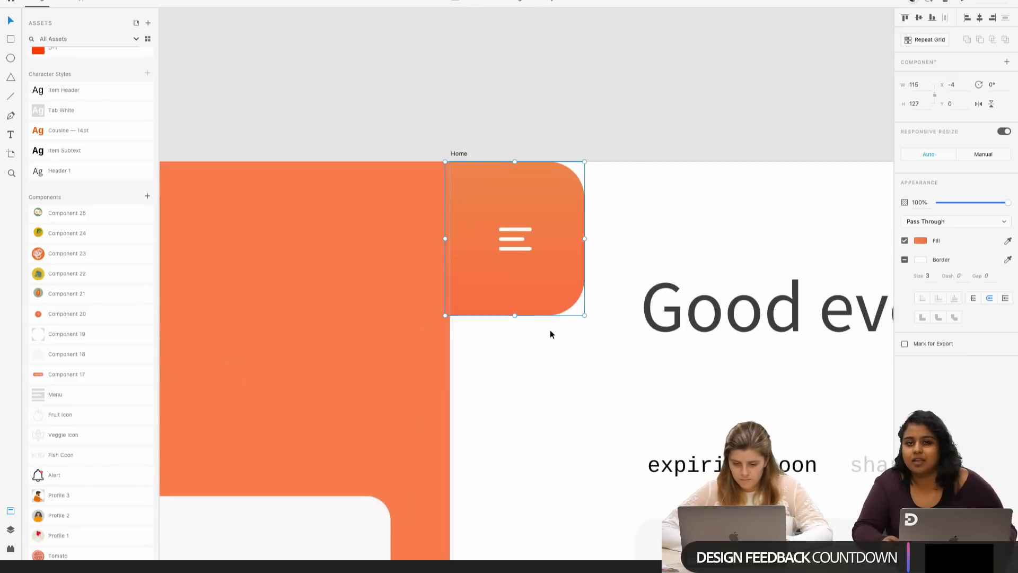
pyautogui.click(550, 332)
# - Look over the Home artboard and the feature notes above it, focusing on the Activity sidebar's empty cards
pyautogui.scroll(-3, 540, 333)
pyautogui.hscroll(5, 543, 330)
pyautogui.scroll(-2, 542, 330)
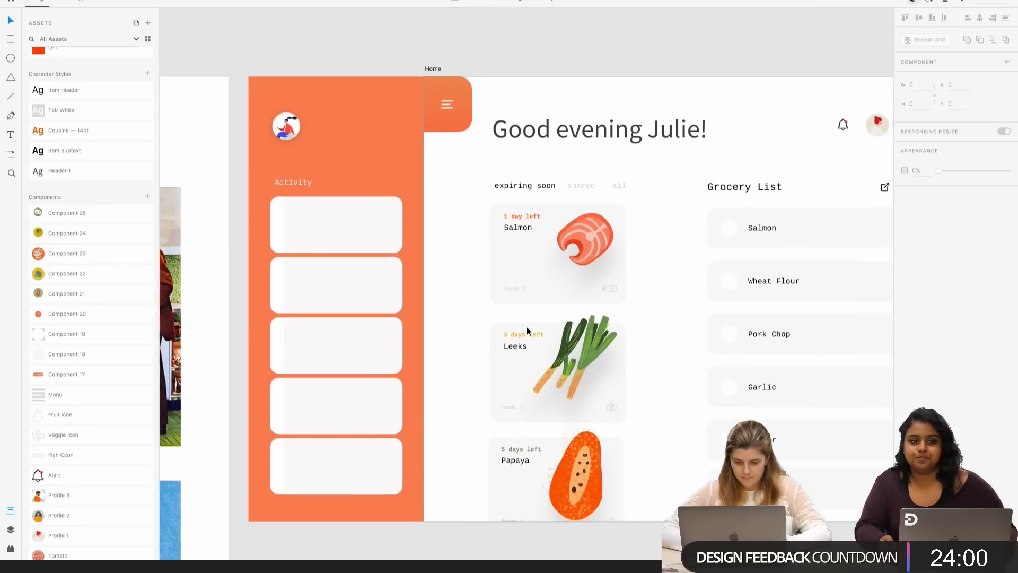
pyautogui.scroll(-5, 364, 318)
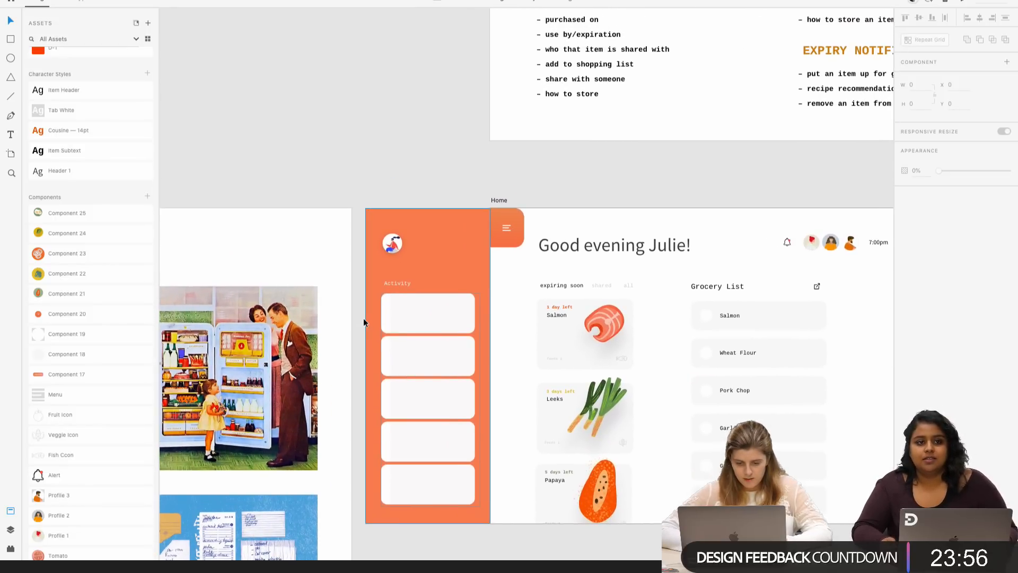
pyautogui.scroll(5, 364, 317)
pyautogui.hscroll(2, 363, 317)
pyautogui.scroll(-1, 392, 413)
pyautogui.scroll(-2, 399, 439)
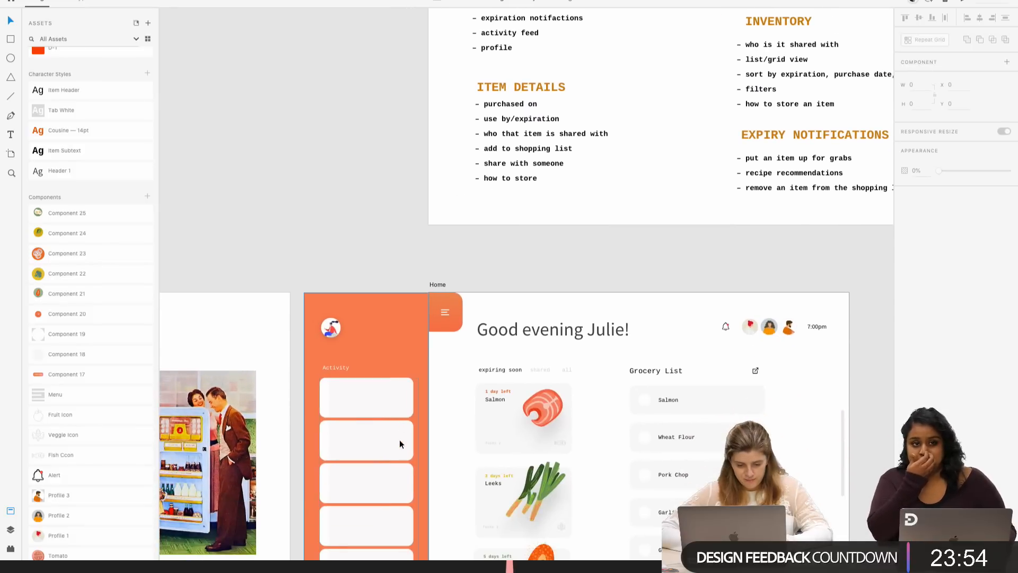
pyautogui.scroll(5, 316, 399)
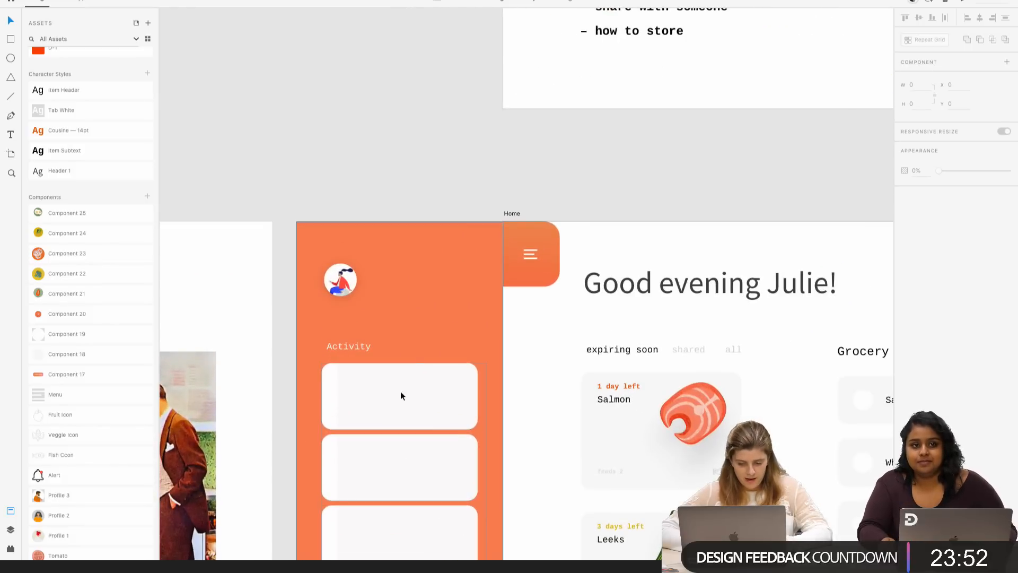
# - Copy the "expiring soon" text into the first Activity card's repeat-grid cell and move it to about X 6574, Y 295
pyautogui.click(596, 350)
pyautogui.scroll(3, 365, 384)
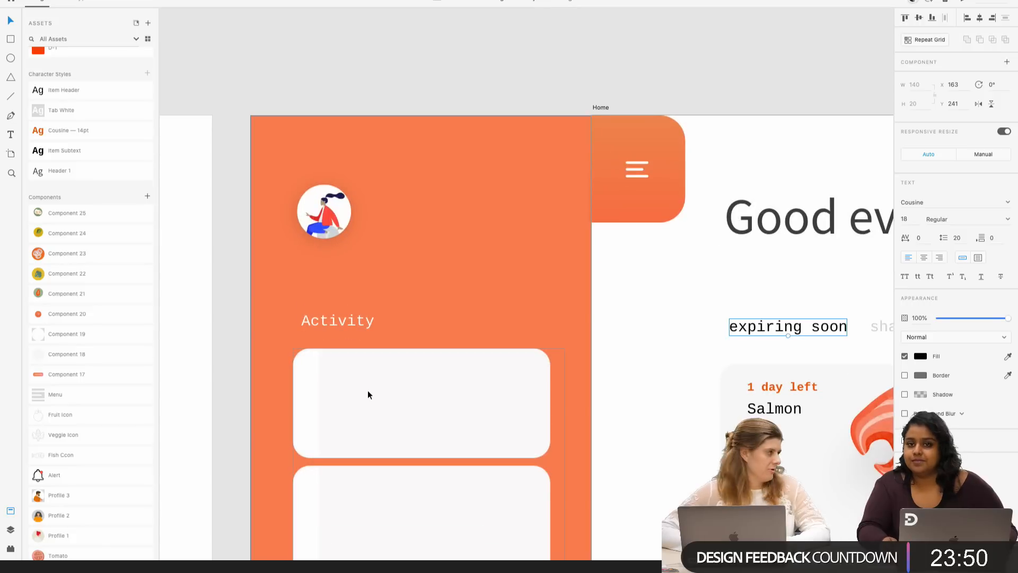
pyautogui.click(368, 390)
pyautogui.scroll(1, 368, 385)
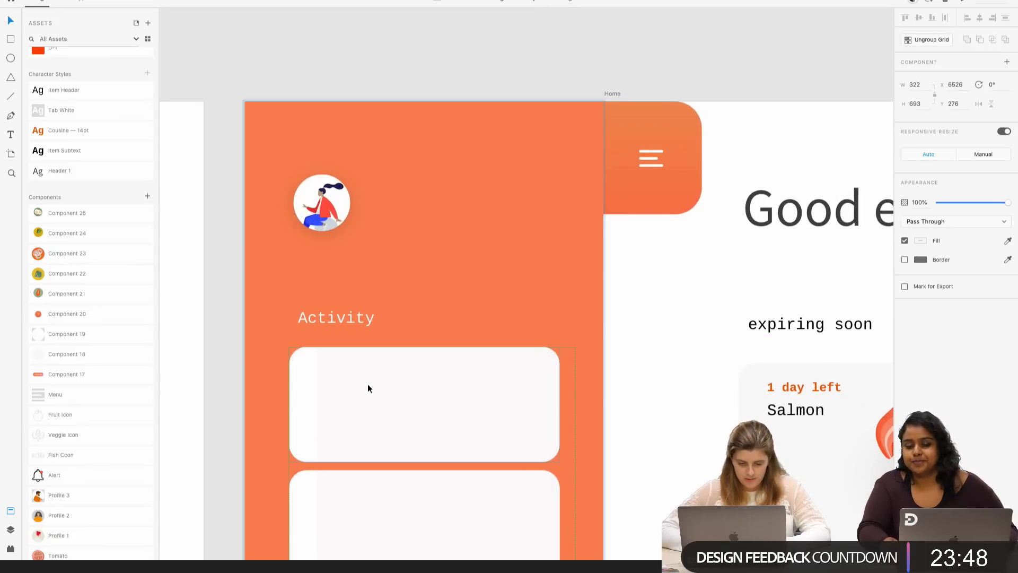
pyautogui.doubleClick(368, 384)
pyautogui.hotkey('ctrl', 'v')
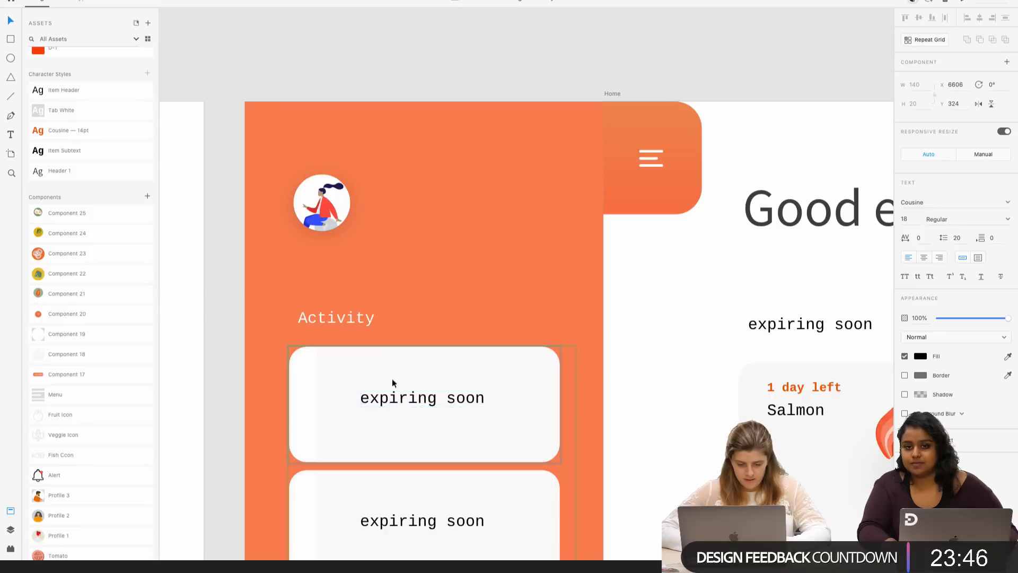
pyautogui.moveTo(392, 383); pyautogui.dragTo(364, 356)
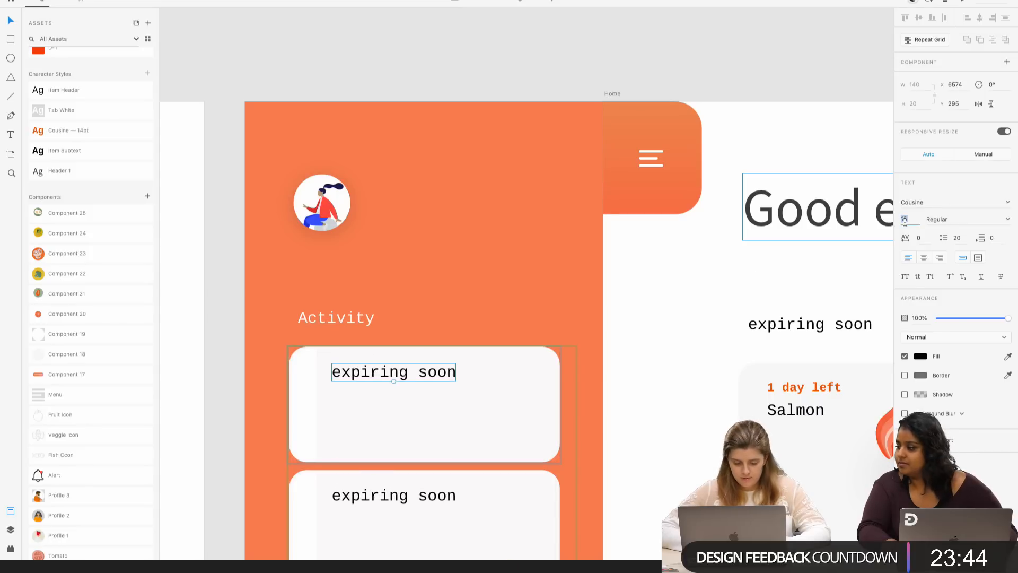
# - Set the Activity card text size to 14 and nudge the text to X 6574, Y 296
pyautogui.write('14')
pyautogui.press('Return')
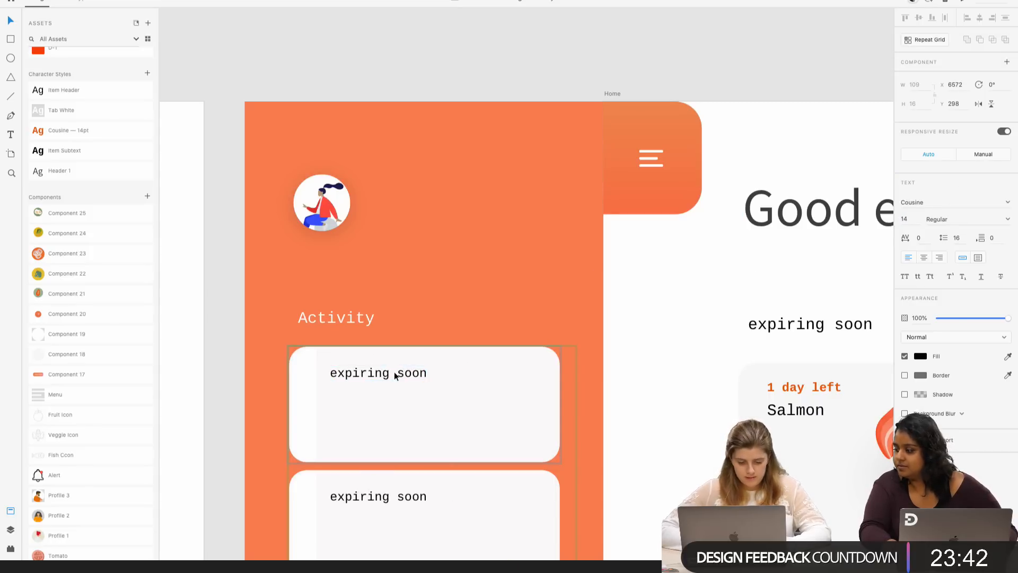
pyautogui.moveTo(393, 371); pyautogui.dragTo(396, 369)
pyautogui.click(418, 390)
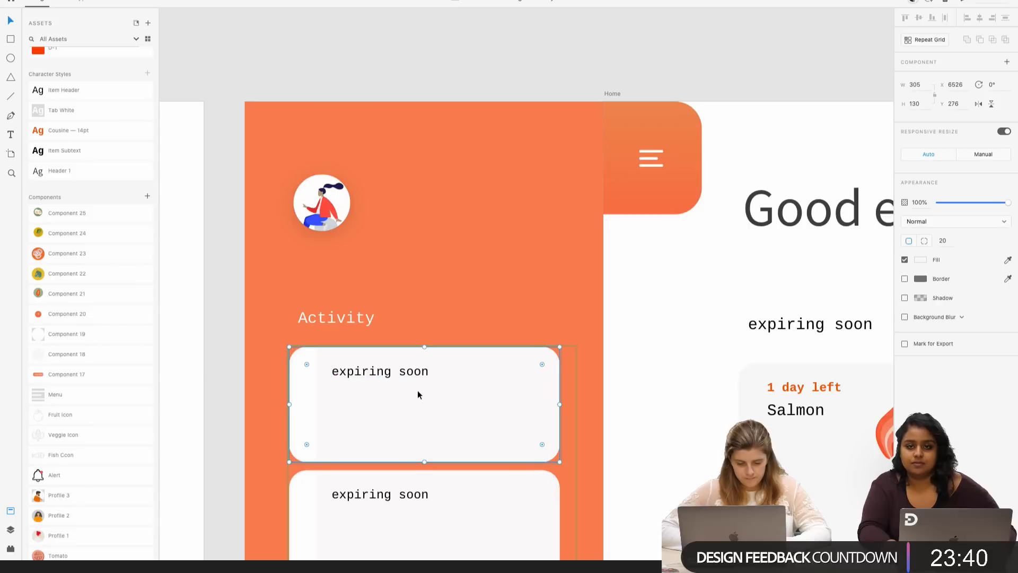
# - Replace the first Activity card's text with a household member's first name followed by "shared"
pyautogui.scroll(-2, 403, 365)
pyautogui.click(391, 345)
pyautogui.scroll(-2, 389, 346)
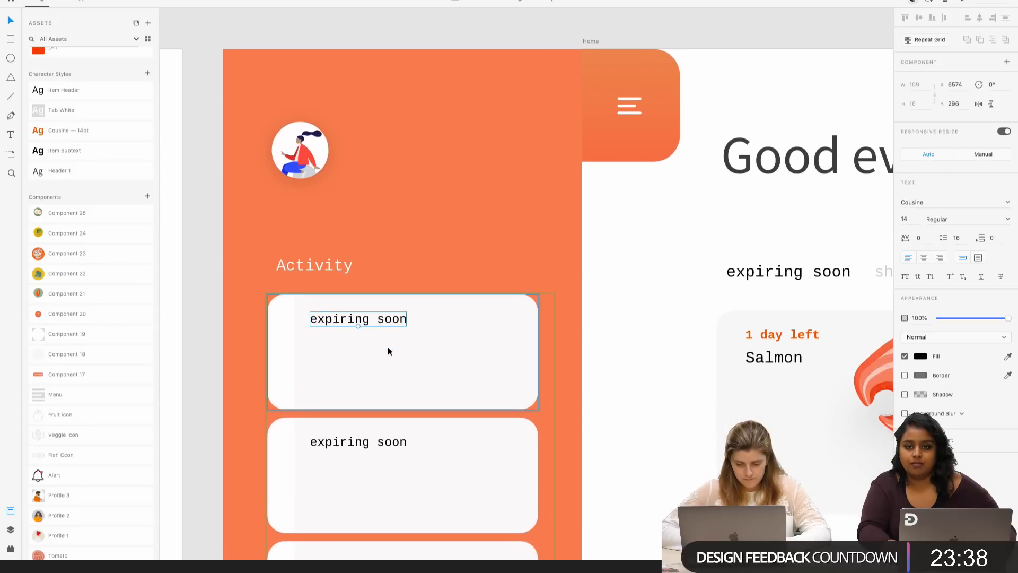
pyautogui.doubleClick(378, 317)
pyautogui.write('Share')
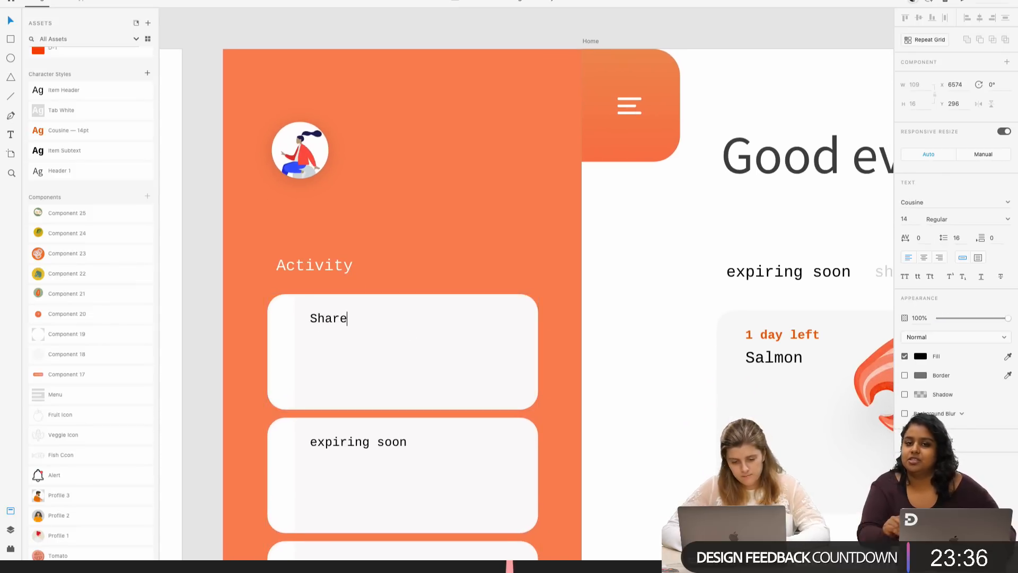
pyautogui.press('BackSpace')
pyautogui.press('BackSpace')
pyautogui.press('BackSpace')
pyautogui.press('BackSpace')
pyautogui.press('BackSpace')
pyautogui.write('Chris')
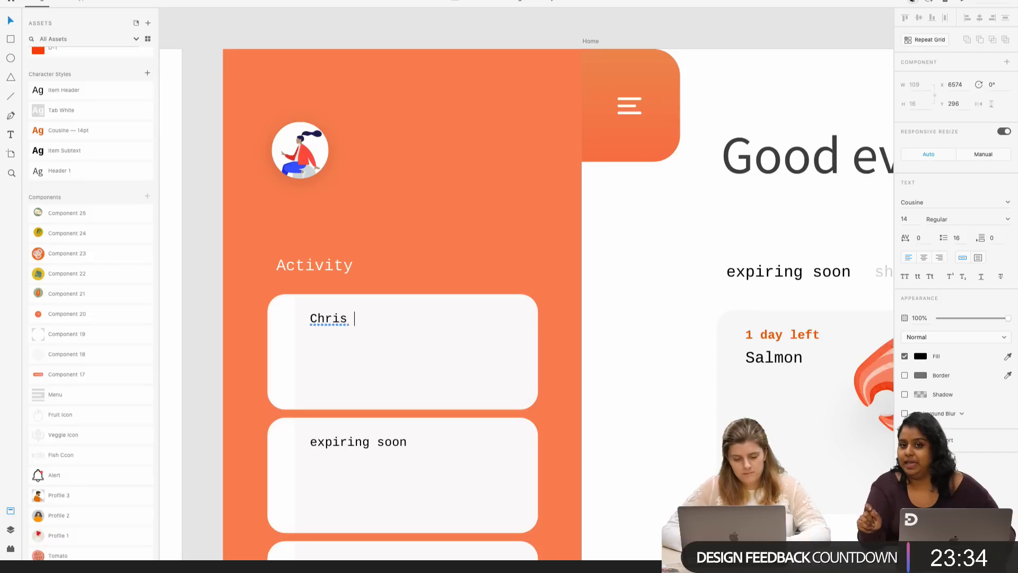
pyautogui.press('BackSpace')
pyautogui.press('BackSpace')
pyautogui.write('is shared')
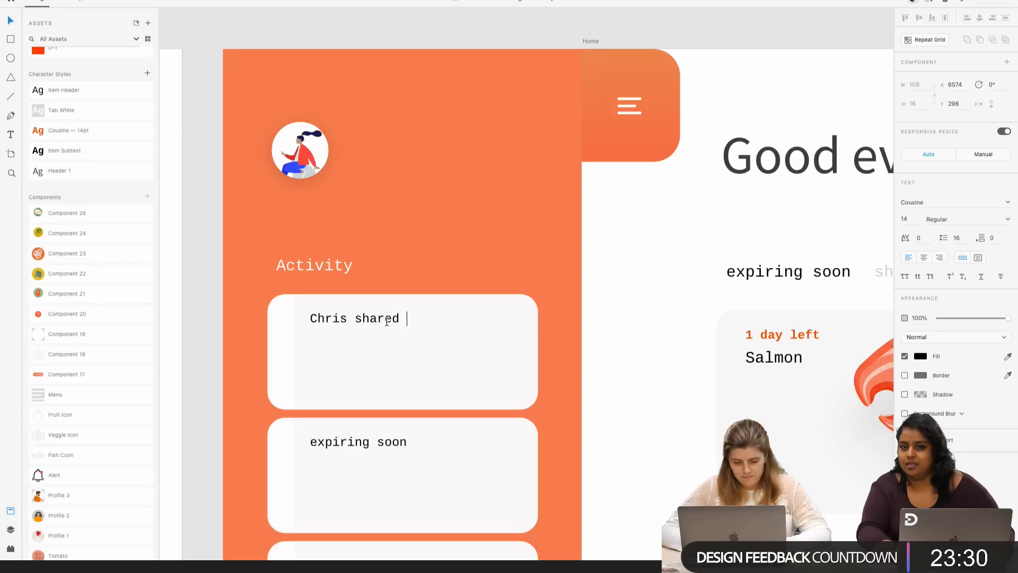
pyautogui.press('Escape')
# - Check the first Activity card's strip and text, and look over the Illustrations and Profile artboards for available foods and people
pyautogui.scroll(-2, 374, 323)
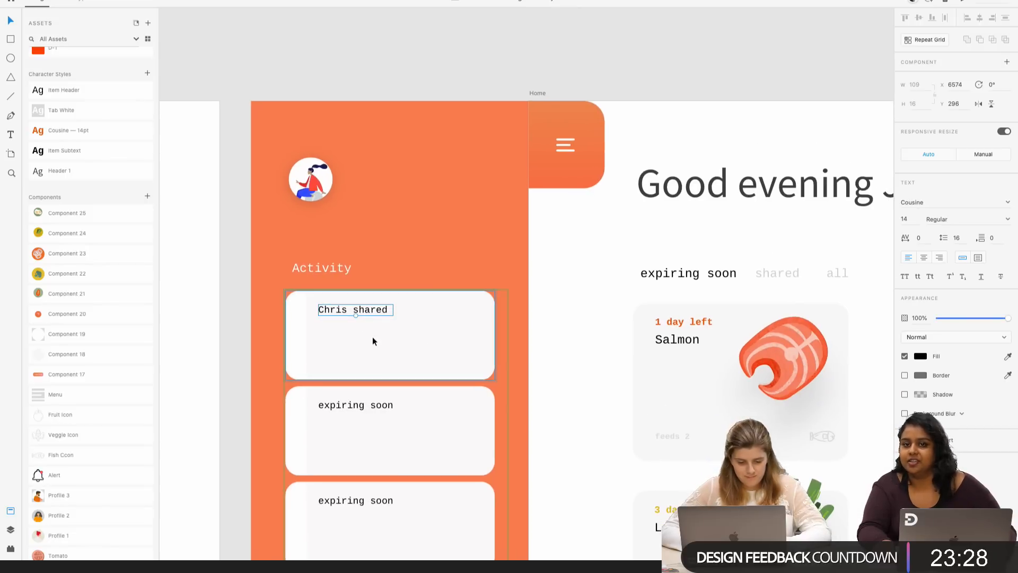
pyautogui.click(300, 317)
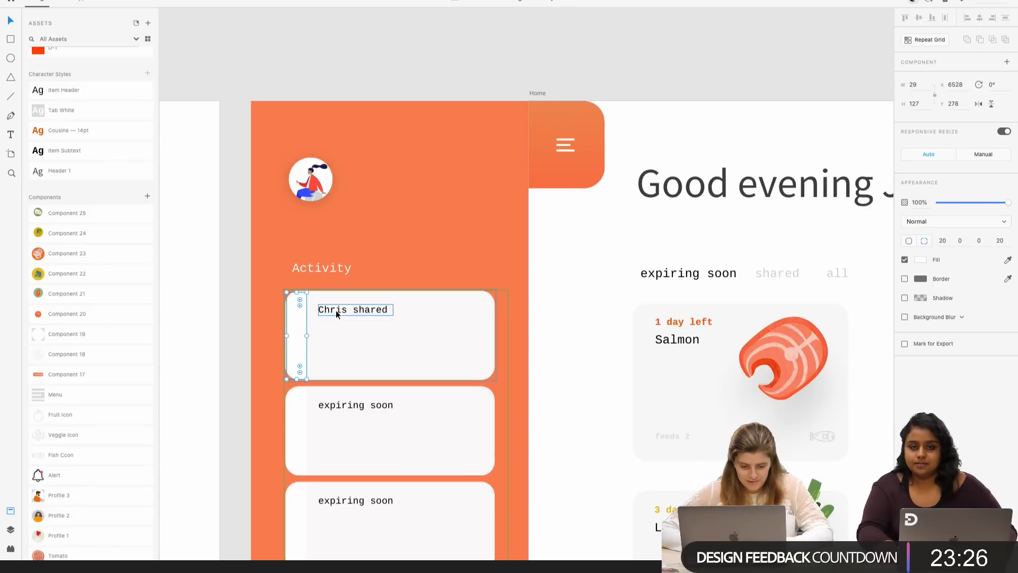
pyautogui.scroll(2, 336, 310)
pyautogui.doubleClick(352, 310)
pyautogui.press('Escape')
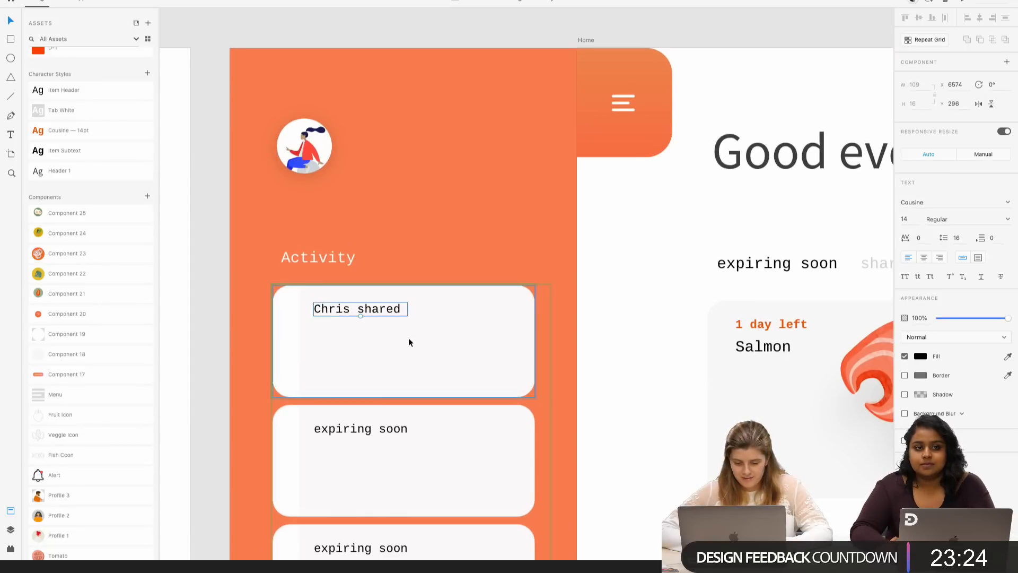
pyautogui.scroll(-6, 408, 337)
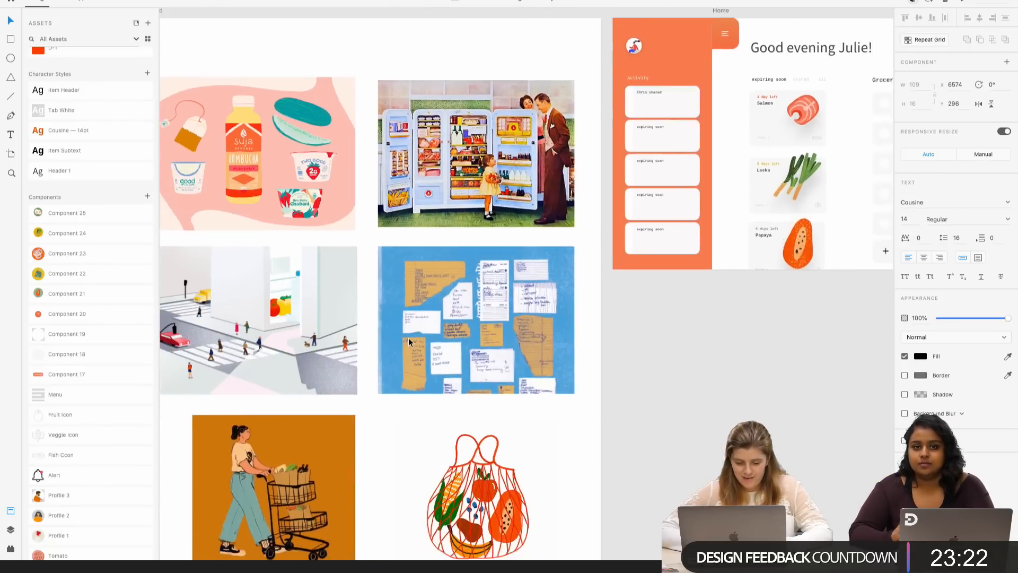
pyautogui.scroll(-3, 408, 337)
pyautogui.scroll(-10, 408, 337)
pyautogui.hscroll(-8, 409, 338)
pyautogui.scroll(2, 409, 337)
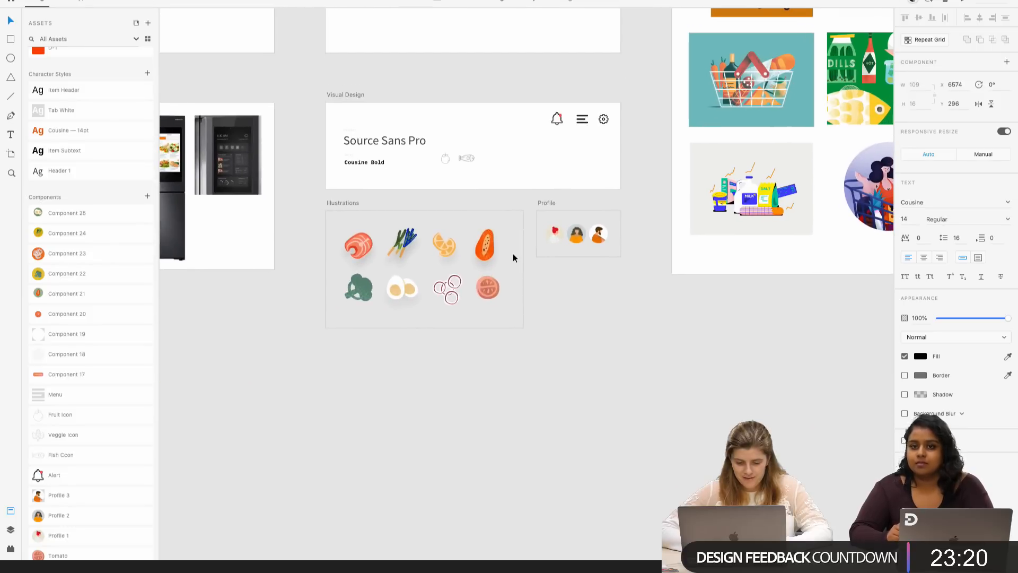
pyautogui.scroll(1, 513, 257)
pyautogui.hscroll(1, 513, 257)
pyautogui.scroll(3, 513, 256)
pyautogui.hscroll(4, 513, 257)
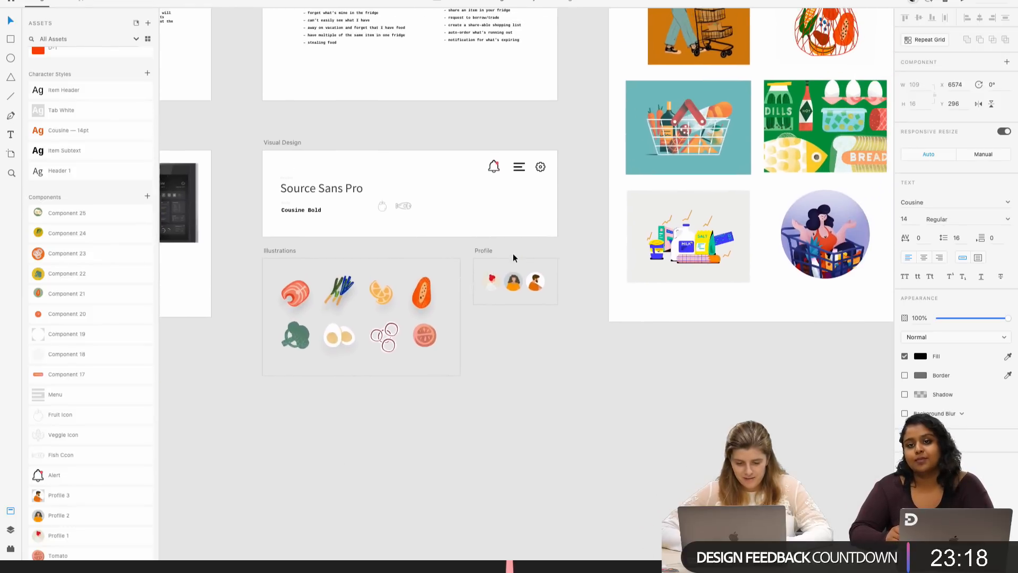
pyautogui.hscroll(10, 513, 258)
pyautogui.scroll(7, 513, 258)
pyautogui.scroll(1, 491, 275)
pyautogui.hscroll(-1, 491, 274)
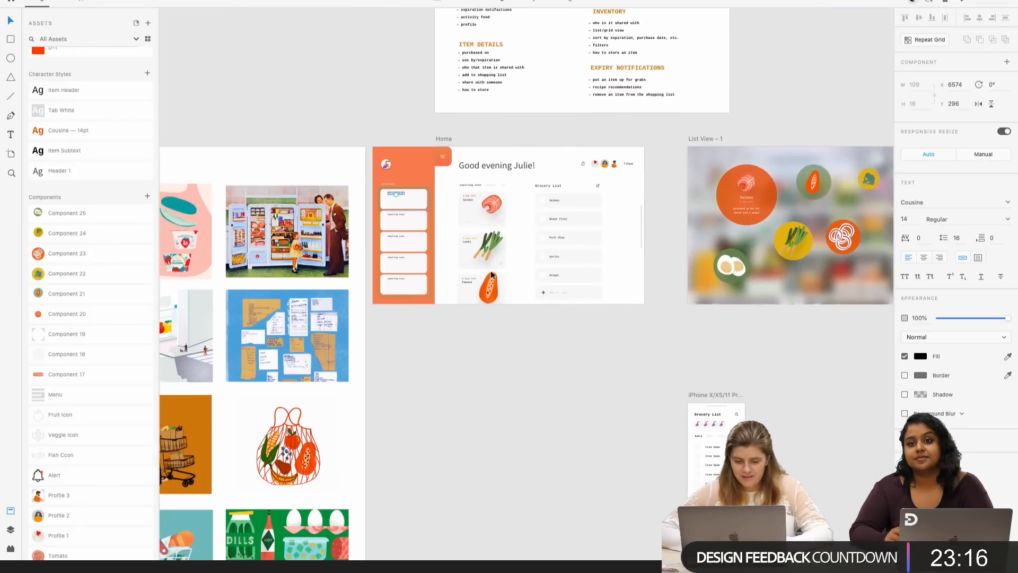
# - Add the item "Tomato" after "shared" in the first Activity card's text
pyautogui.scroll(5, 406, 219)
pyautogui.doubleClick(387, 121)
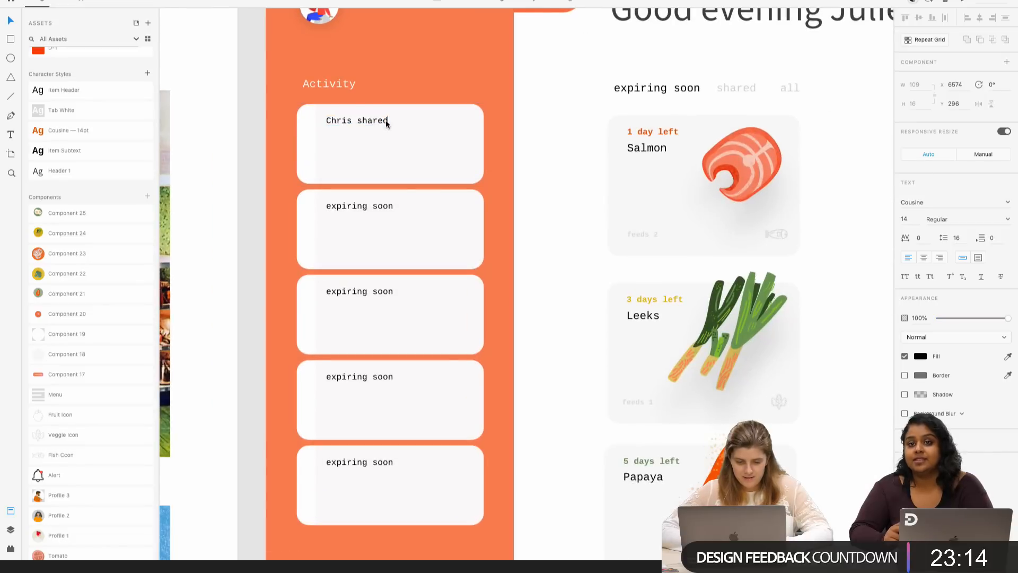
pyautogui.write('Tomato')
pyautogui.press('Escape')
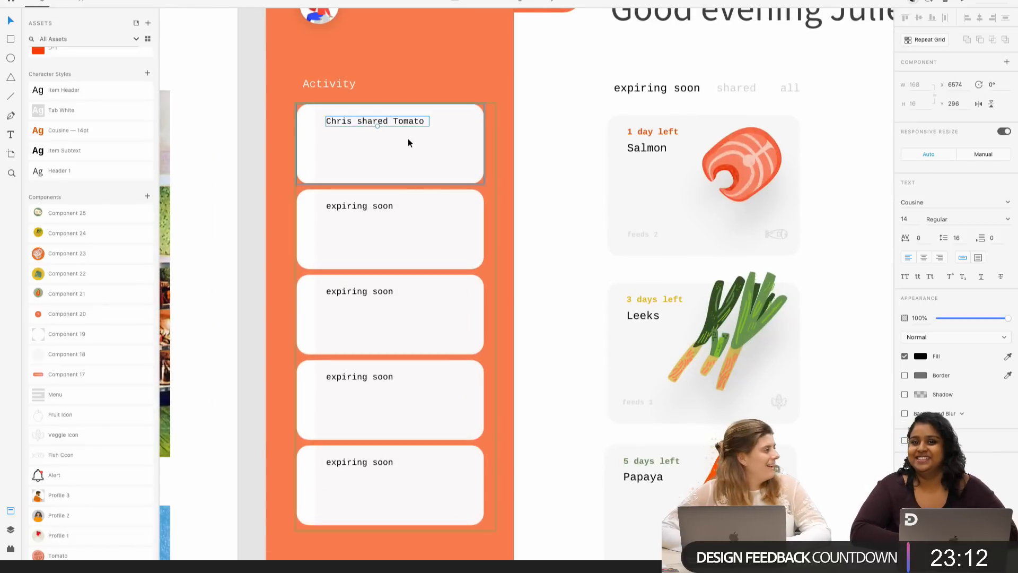
# - Make only the word "Tomato" bold in the first Activity card
pyautogui.scroll(3, 401, 123)
pyautogui.doubleClick(401, 121)
pyautogui.doubleClick(403, 121)
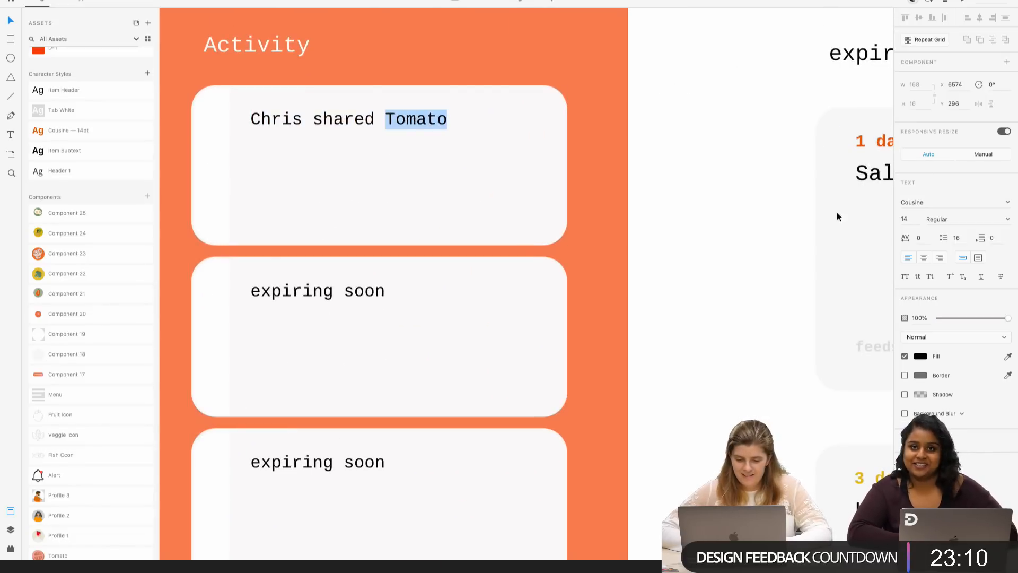
pyautogui.click(1007, 219)
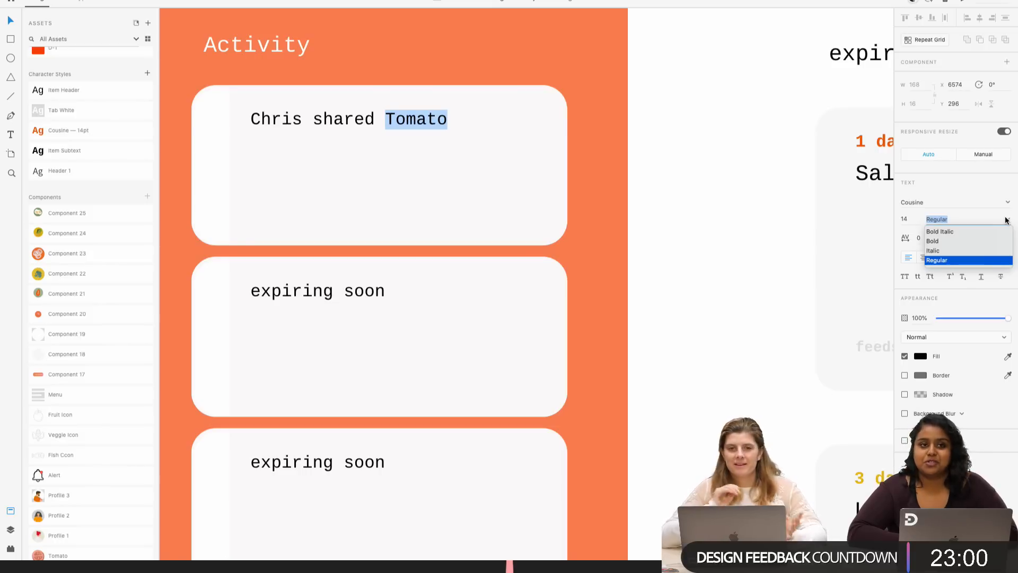
pyautogui.click(955, 242)
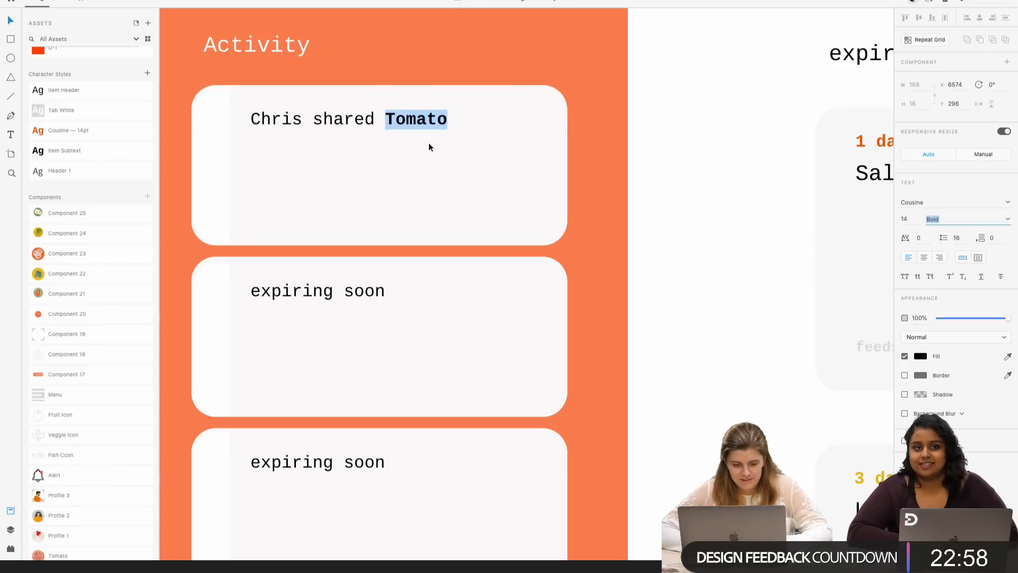
pyautogui.press('Escape')
pyautogui.scroll(-2, 411, 123)
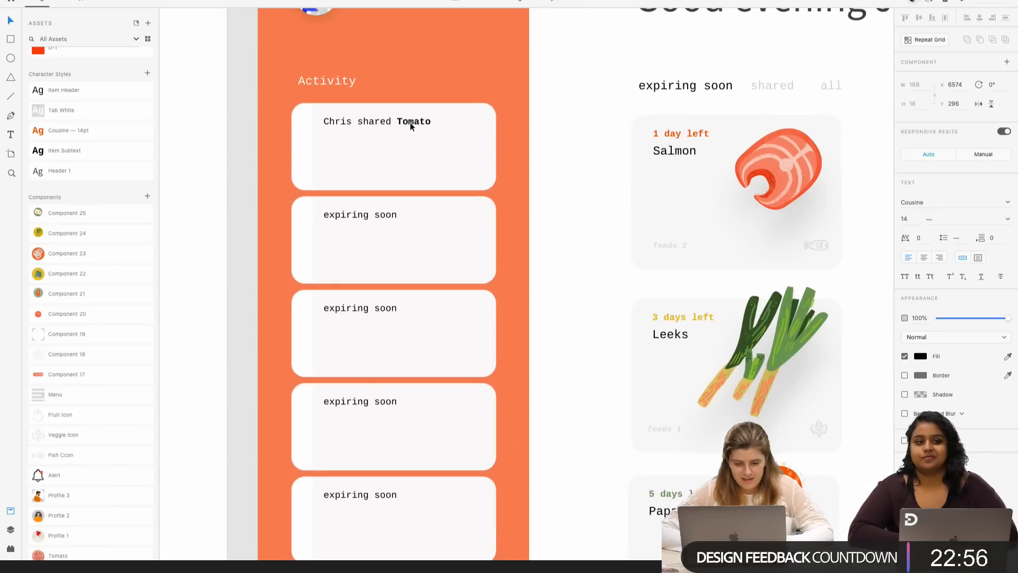
# - Shift the Activity card text horizontally to X 6583, keeping Y at 296
pyautogui.scroll(3, 409, 122)
pyautogui.click(373, 123)
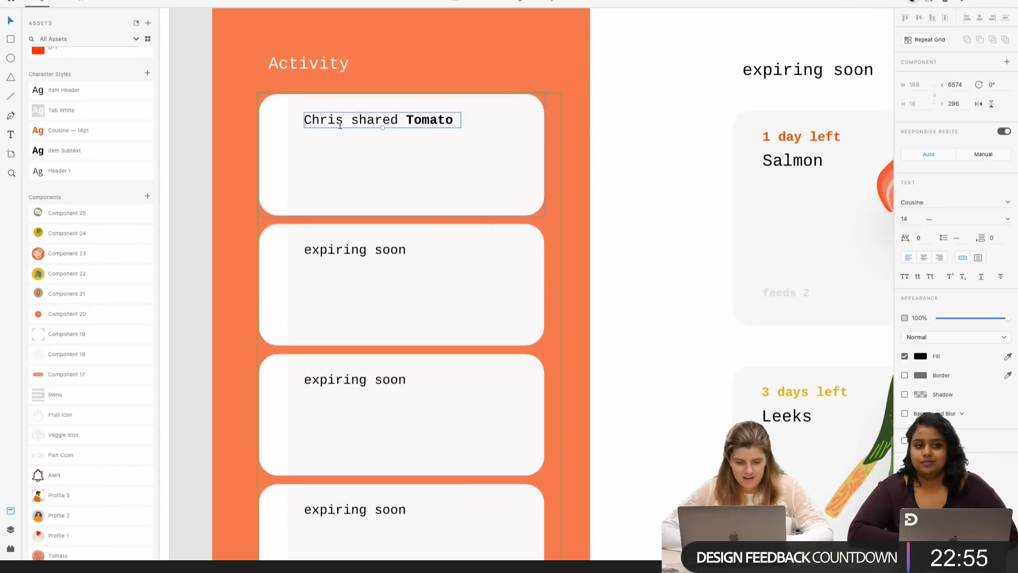
pyautogui.moveTo(362, 120); pyautogui.dragTo(370, 120)
pyautogui.doubleClick(370, 120)
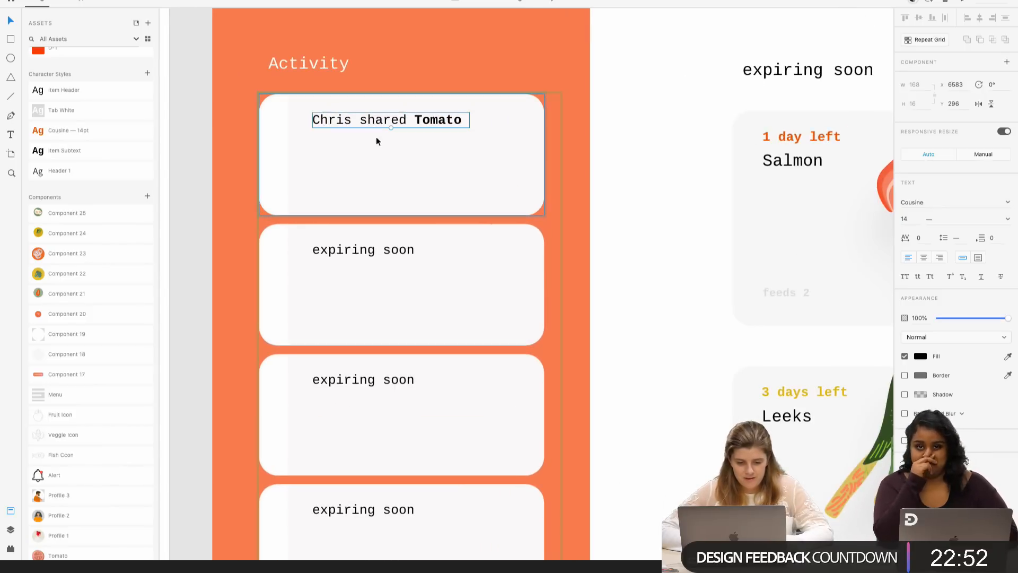
# - Copy the first Activity card's message into the second card and replace the person's name with another first name
pyautogui.hotkey('ctrl', 'a')
pyautogui.hotkey('ctrl', 'c')
pyautogui.doubleClick(355, 251)
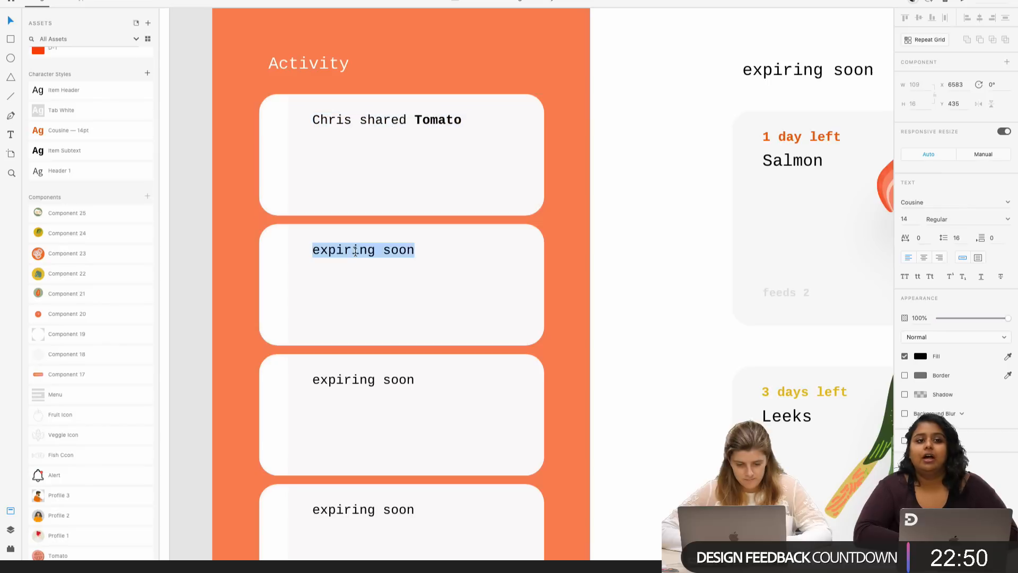
pyautogui.hotkey('ctrl', 'v')
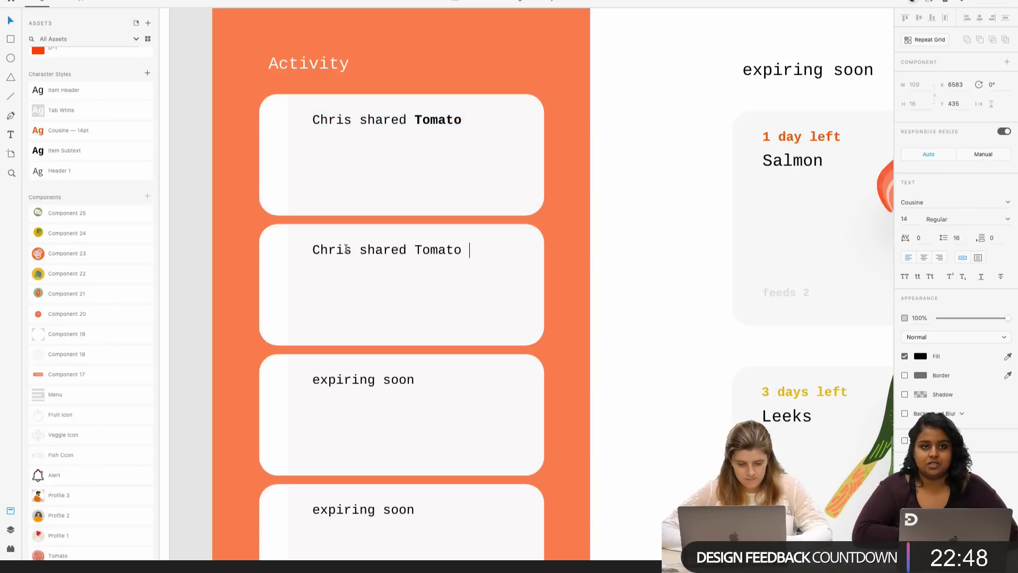
pyautogui.doubleClick(342, 250)
pyautogui.write('Gayatri')
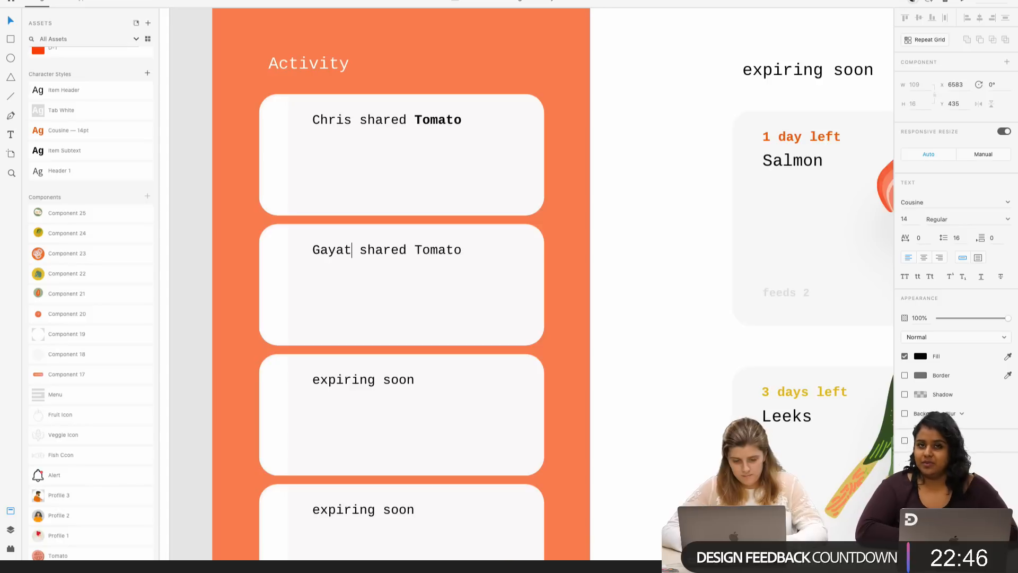
pyautogui.press('Escape')
# - Replace "Tomato" with "Leeks" in the second Activity card's message
pyautogui.scroll(-5, 427, 251)
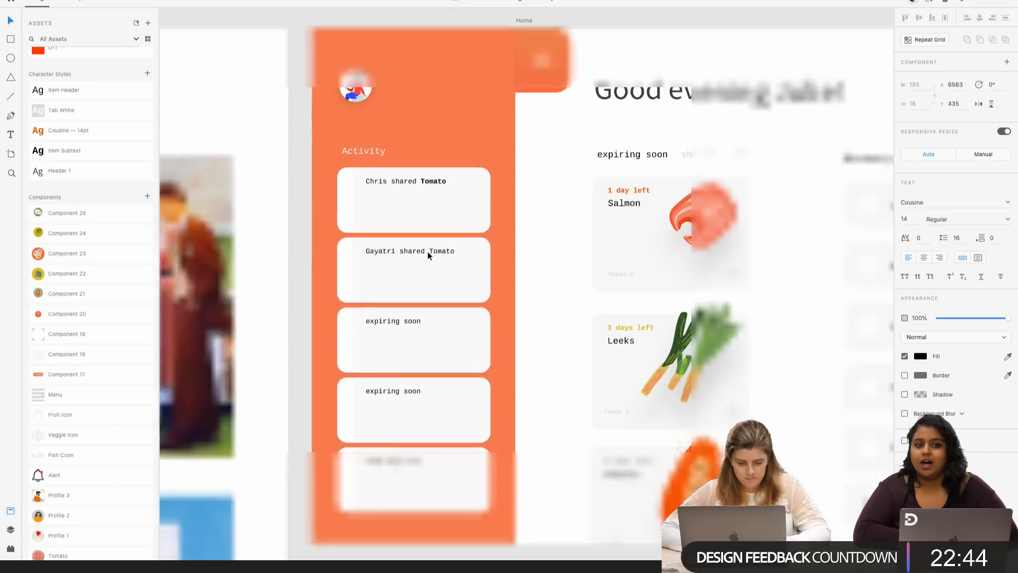
pyautogui.scroll(3, 441, 253)
pyautogui.doubleClick(433, 249)
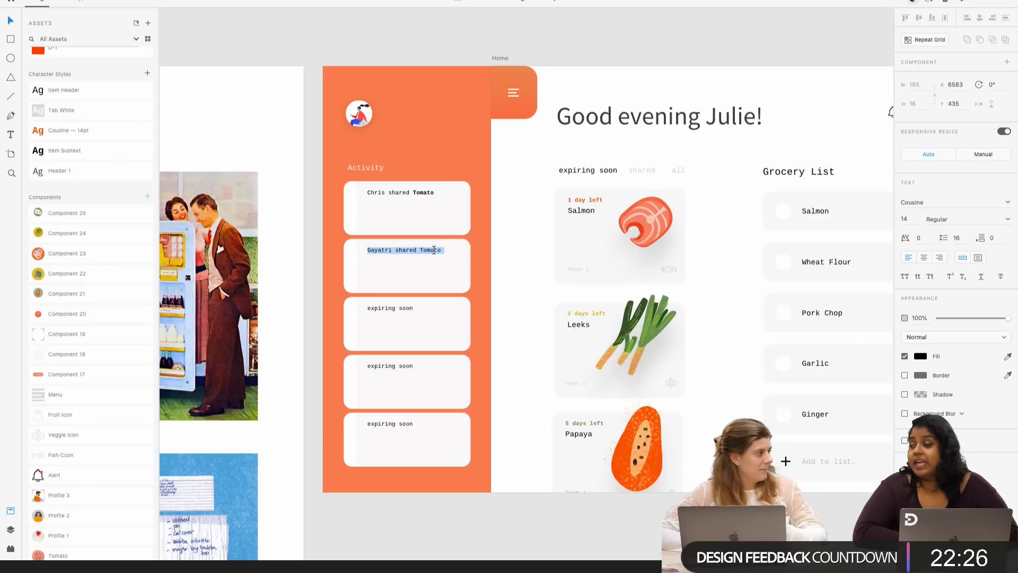
pyautogui.click(433, 250)
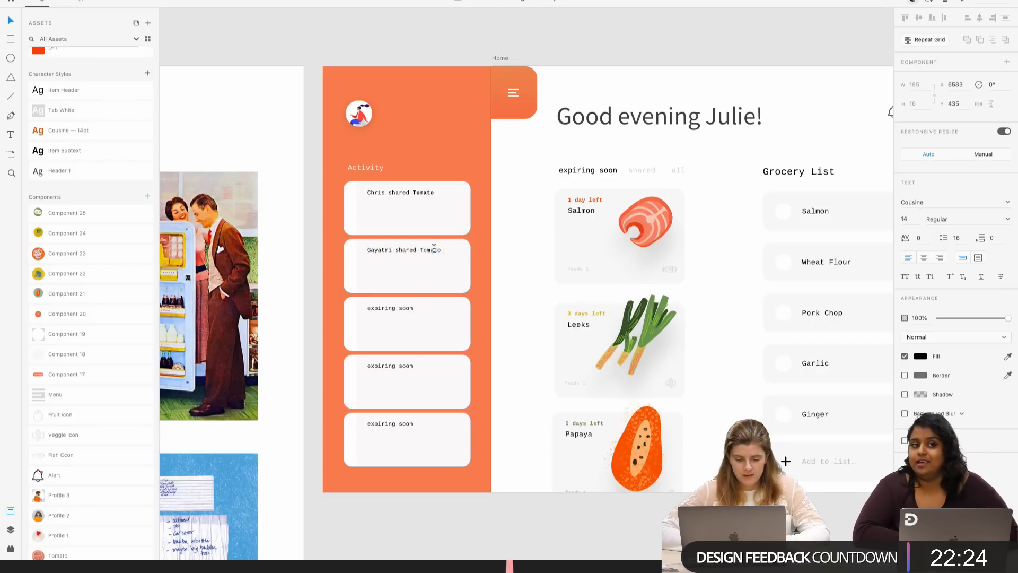
pyautogui.doubleClick(433, 250)
pyautogui.press('Escape')
pyautogui.scroll(1, 436, 253)
pyautogui.scroll(5, 436, 252)
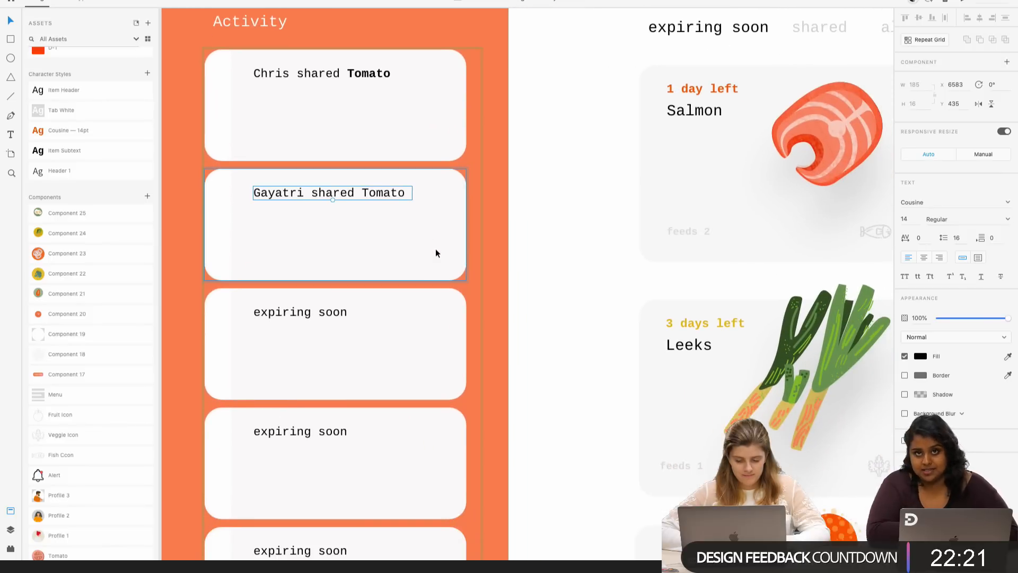
pyautogui.doubleClick(385, 193)
pyautogui.doubleClick(383, 193)
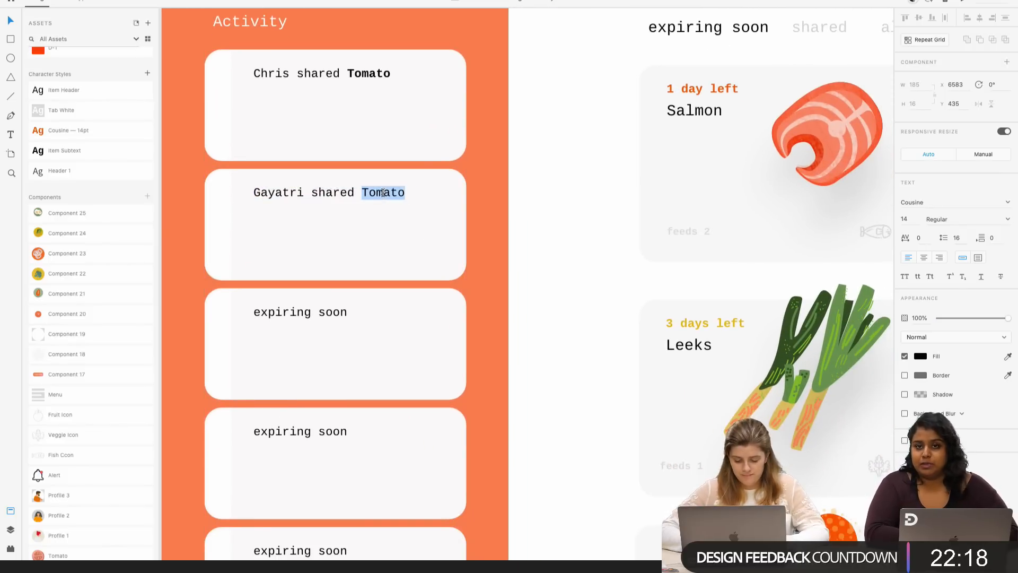
pyautogui.write('Leeks')
pyautogui.press('Escape')
# - Make only the word "Leeks" bold in the second Activity card's message
pyautogui.doubleClick(382, 193)
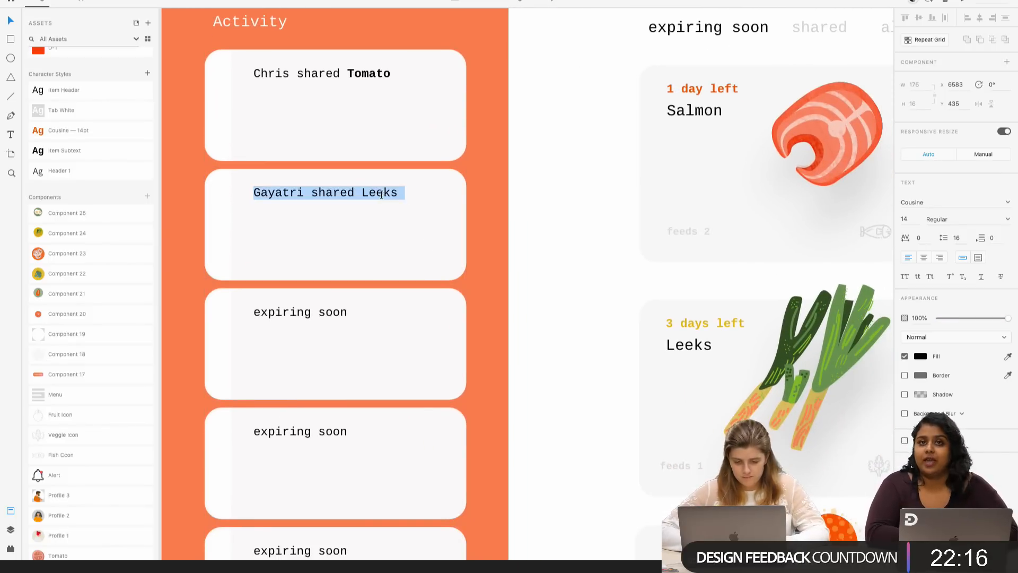
pyautogui.doubleClick(379, 192)
pyautogui.click(1007, 219)
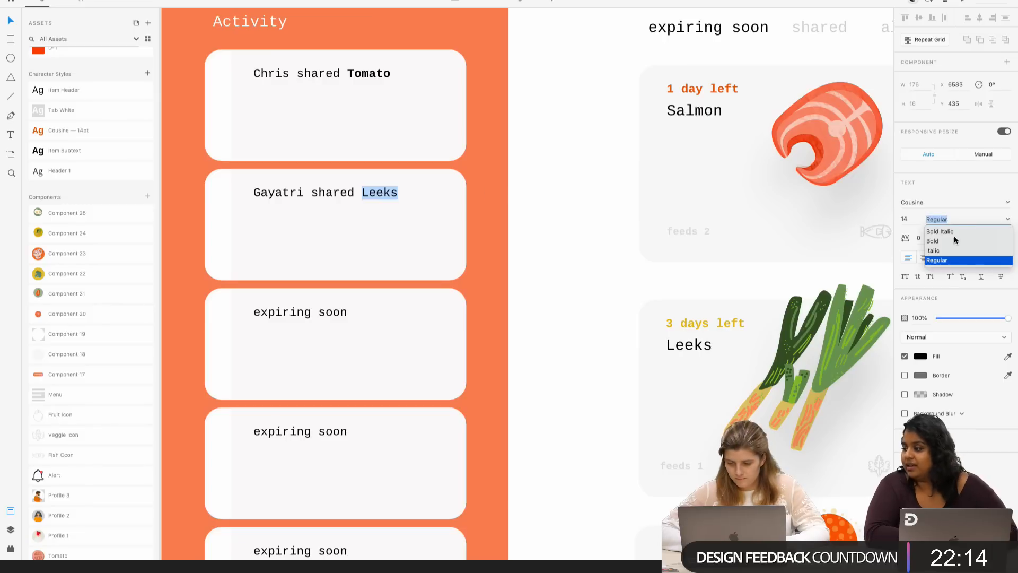
pyautogui.click(953, 239)
# - Replace the third Activity card's placeholder text with another person's first name followed by "shared"
pyautogui.click(302, 317)
pyautogui.doubleClick(302, 318)
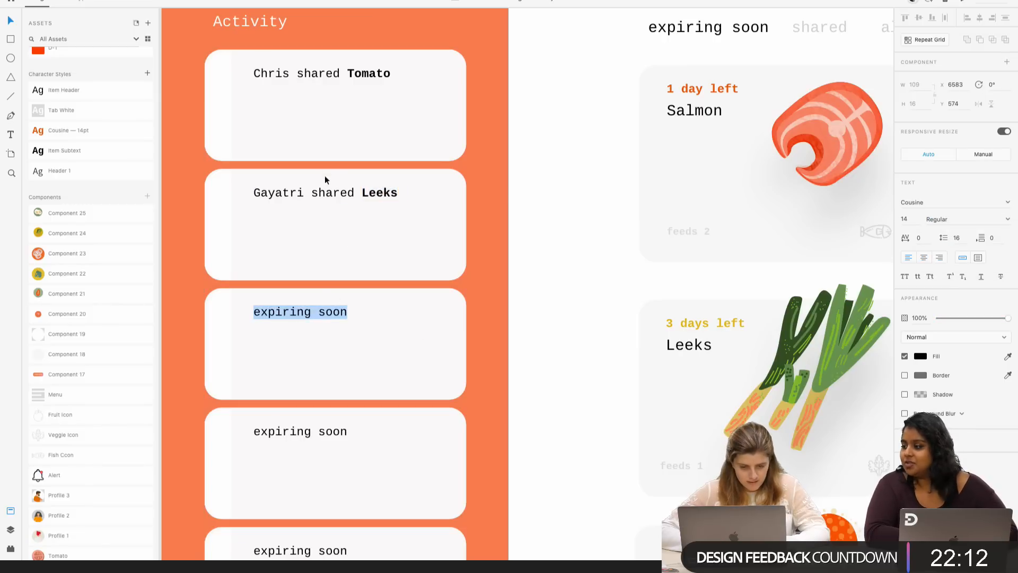
pyautogui.press('Escape')
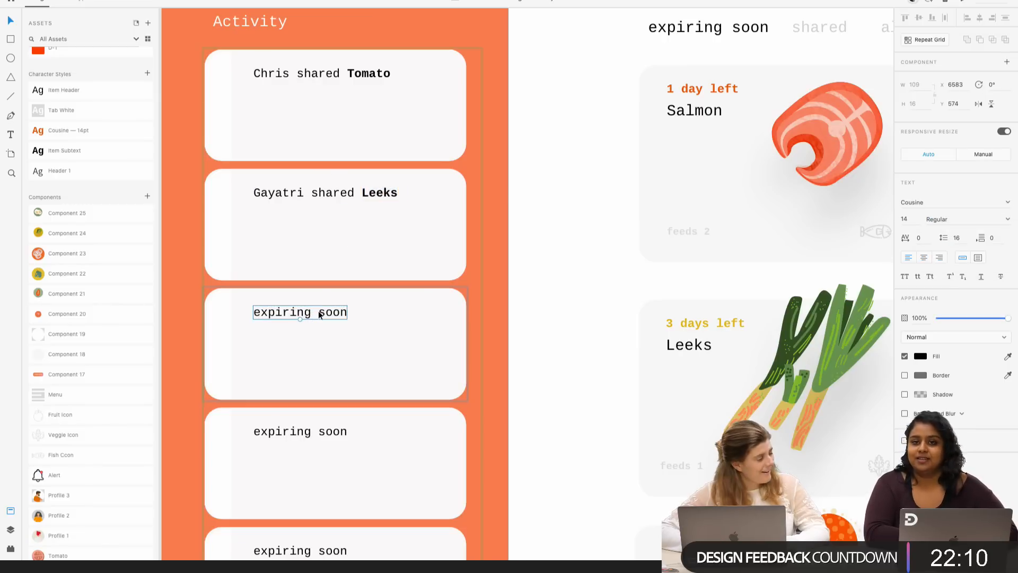
pyautogui.doubleClick(320, 314)
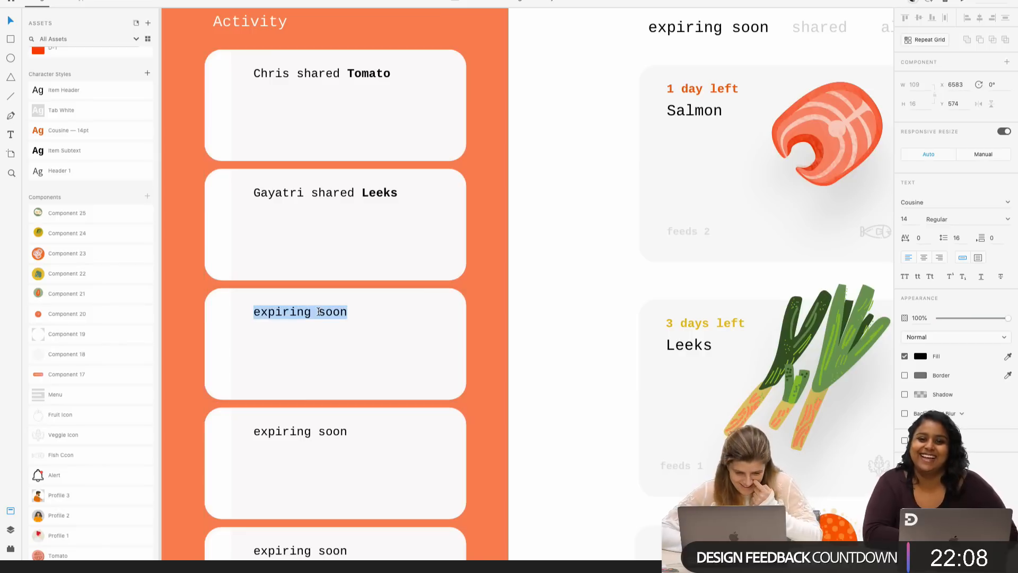
pyautogui.doubleClick(300, 313)
pyautogui.write('Paco')
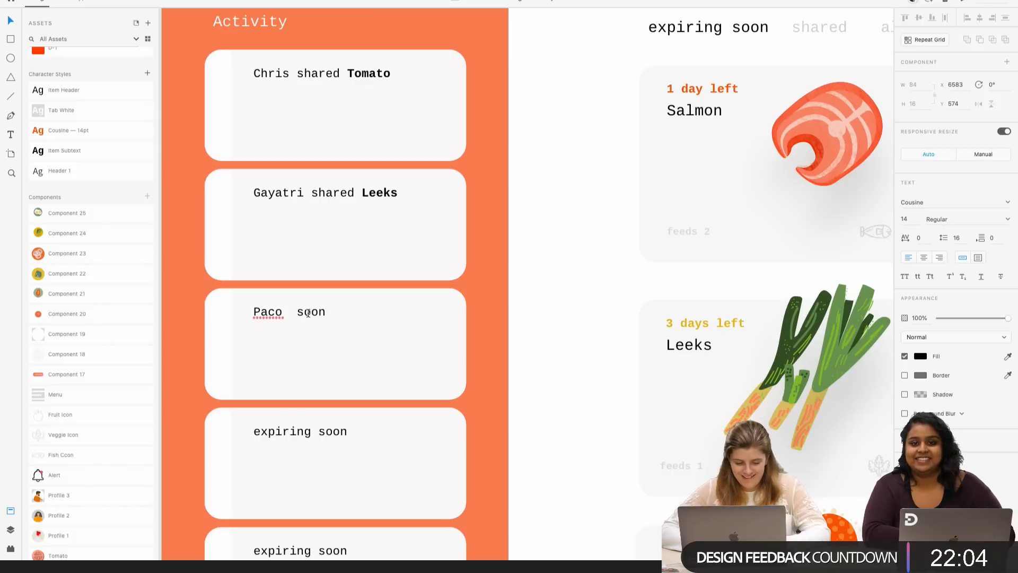
pyautogui.press('Delete')
pyautogui.press('Delete')
pyautogui.press('Delete')
pyautogui.press('Delete')
pyautogui.press('Delete')
pyautogui.write('shared')
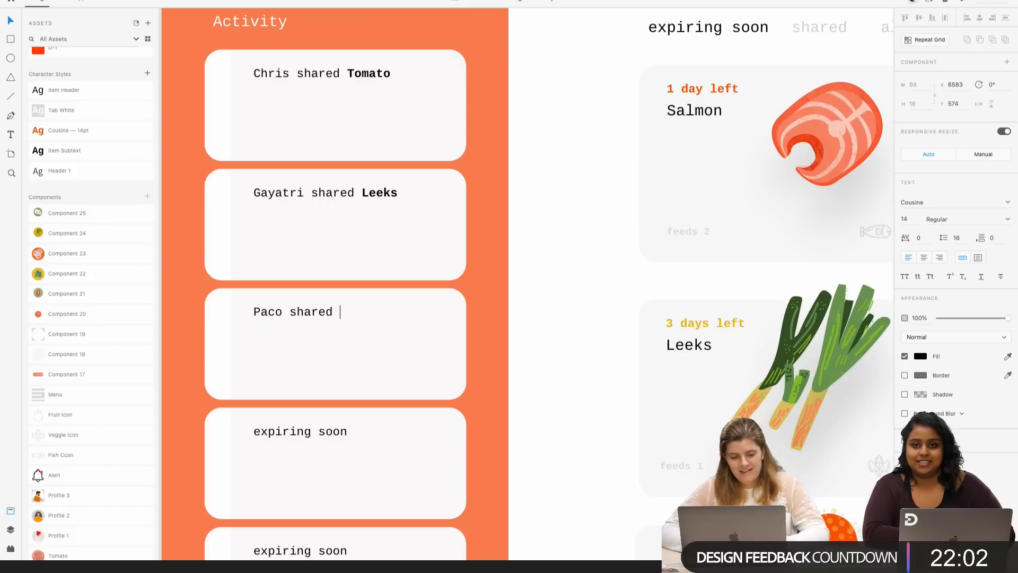
pyautogui.press('Escape')
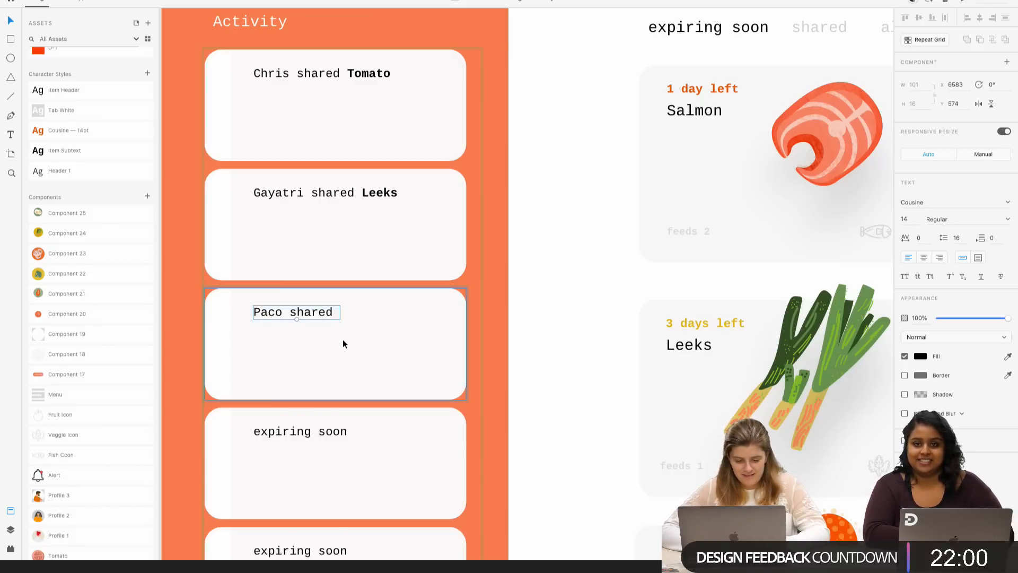
# - Add "Garlic" to the end of the third Activity card's message and make that word bold
pyautogui.scroll(-3, 343, 339)
pyautogui.doubleClick(337, 324)
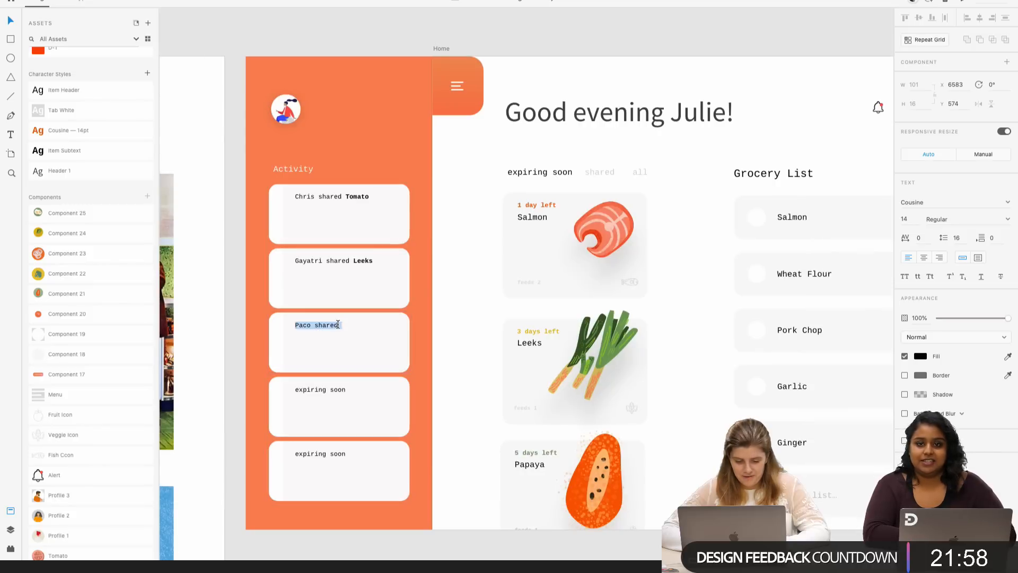
pyautogui.press('Right')
pyautogui.write('Ga')
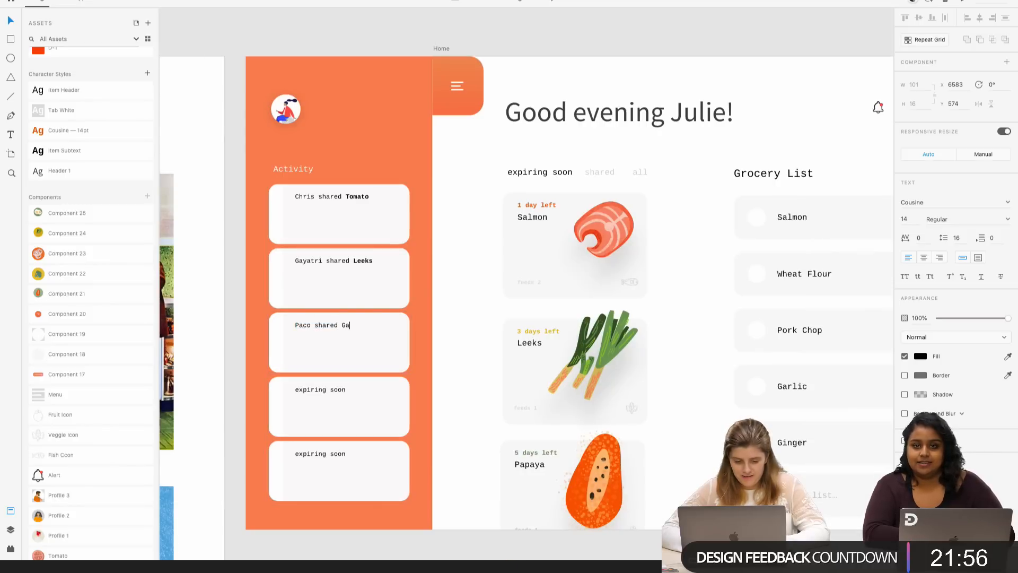
pyautogui.write('rlic')
pyautogui.doubleClick(350, 325)
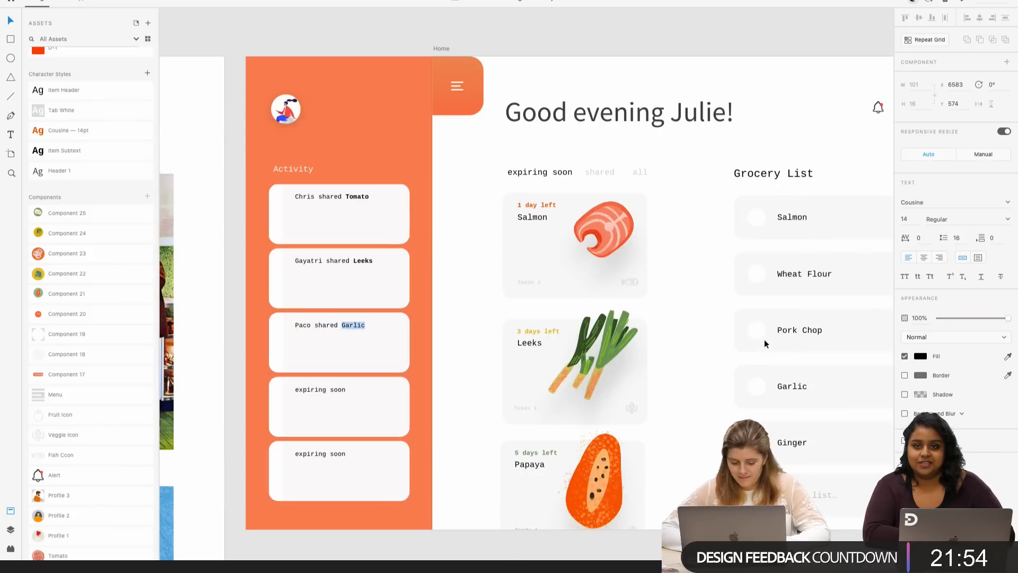
pyautogui.press('super+b')
pyautogui.press('Escape')
# - Replace the fourth Activity card's text with "Pork Chops expired" and make only "expired" bold
pyautogui.scroll(3, 319, 324)
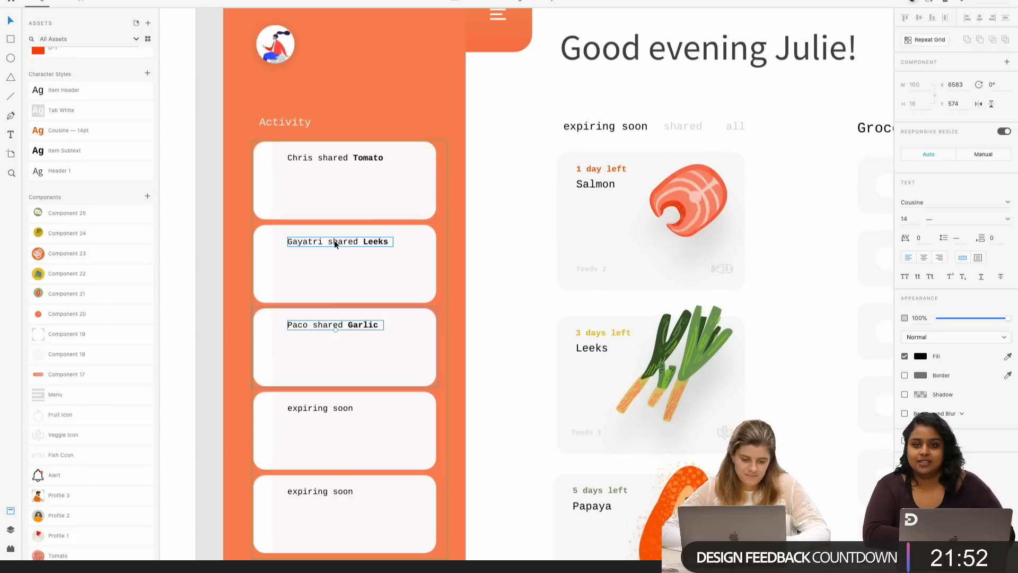
pyautogui.click(334, 240)
pyautogui.doubleClick(323, 406)
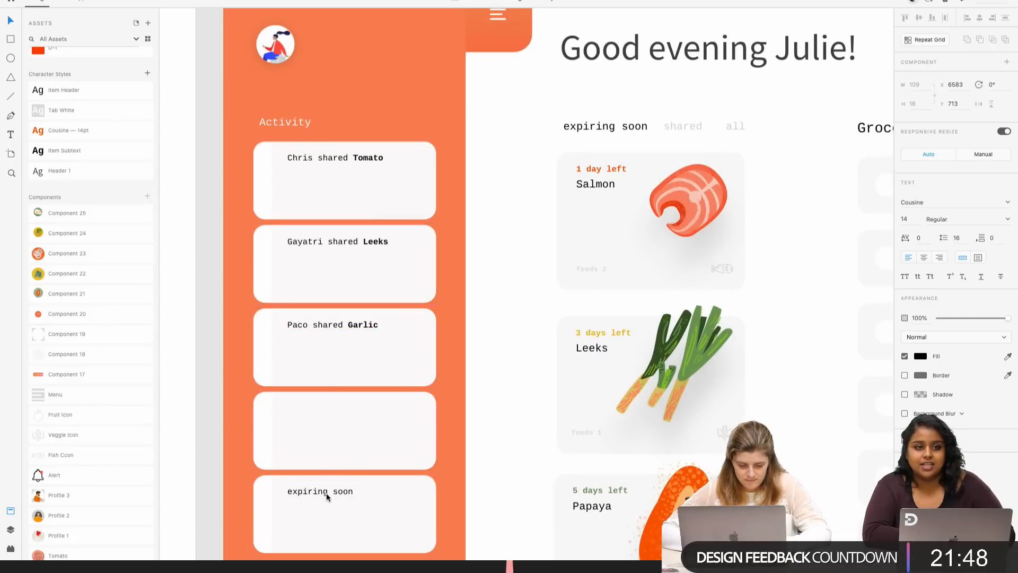
pyautogui.press('Escape')
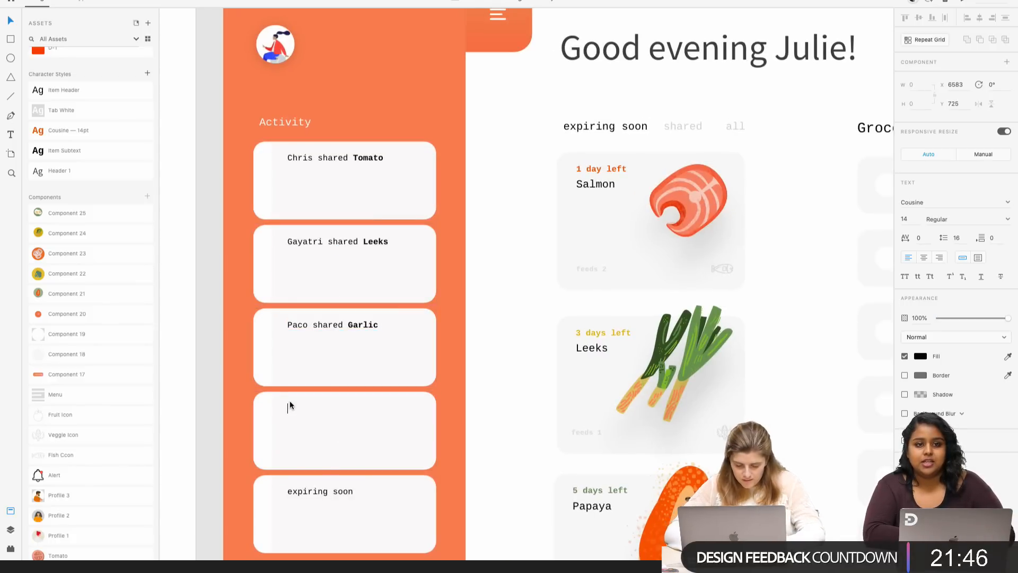
pyautogui.write('Por')
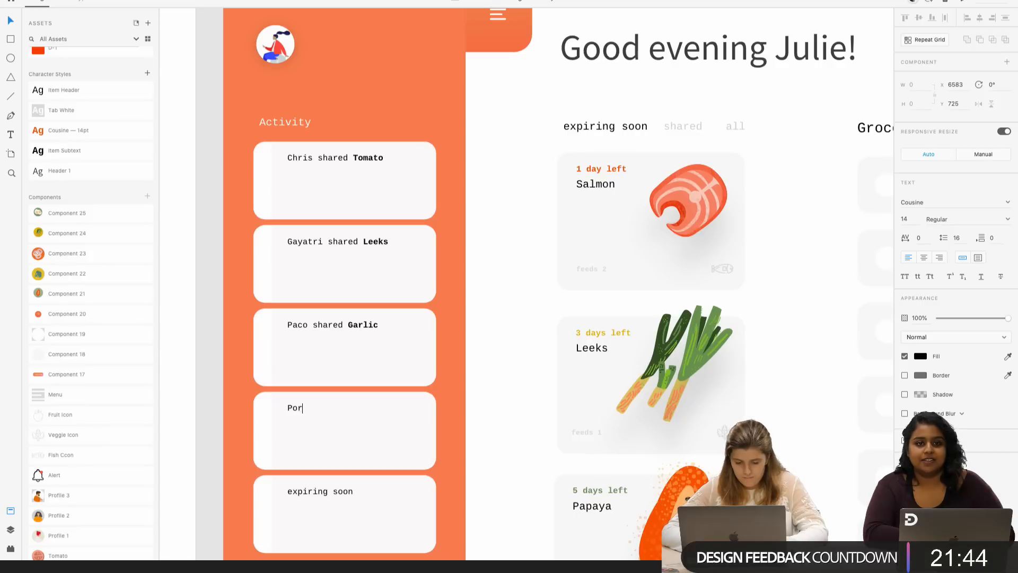
pyautogui.write('k Chops ')
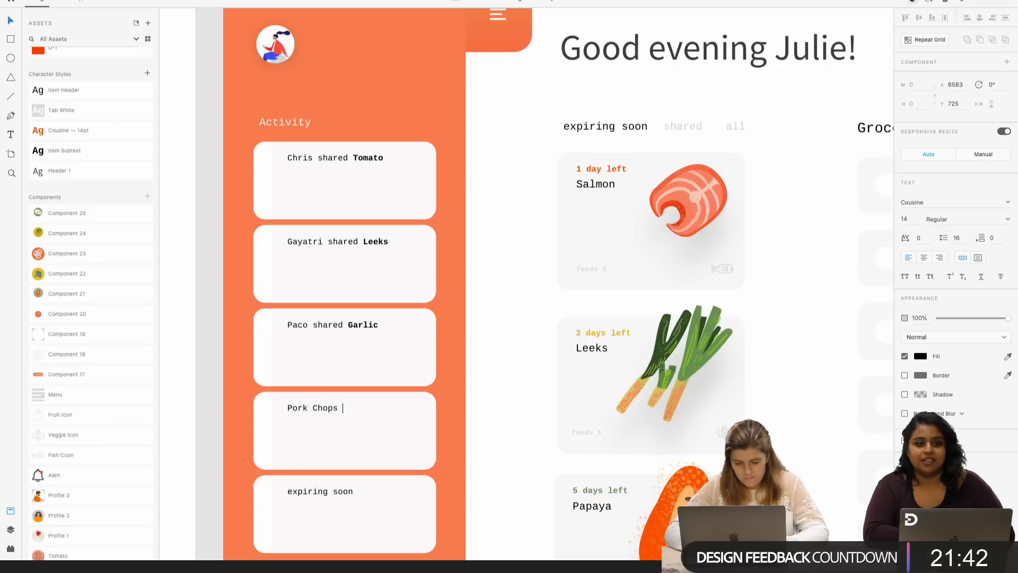
pyautogui.write('expired')
pyautogui.doubleClick(360, 409)
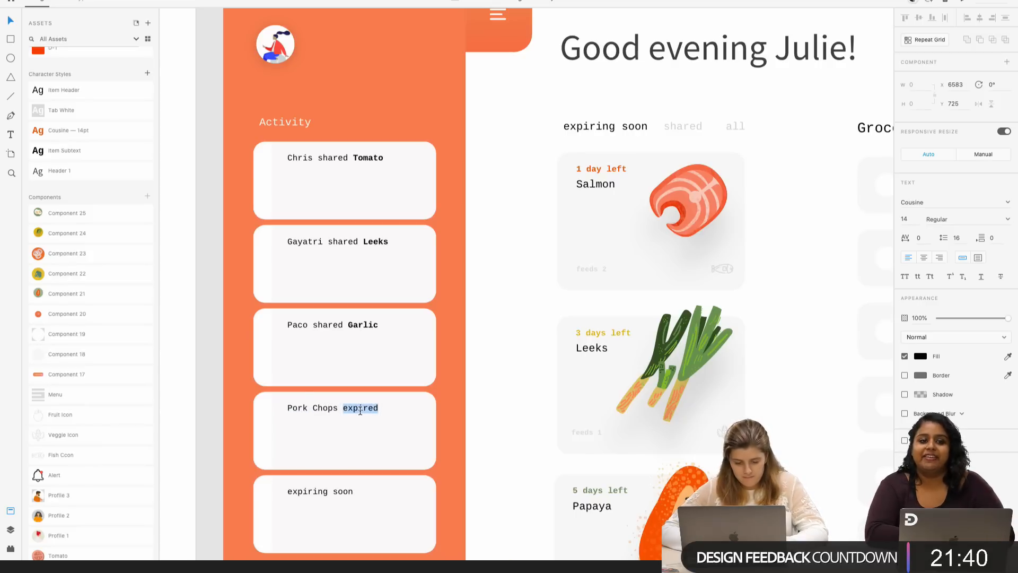
pyautogui.hotkey('ctrl', 'b')
pyautogui.press('Escape')
# - Replace the fifth Activity card's text with "Sourdough Bread expired" and make only "expired" bold
pyautogui.scroll(-1, 366, 422)
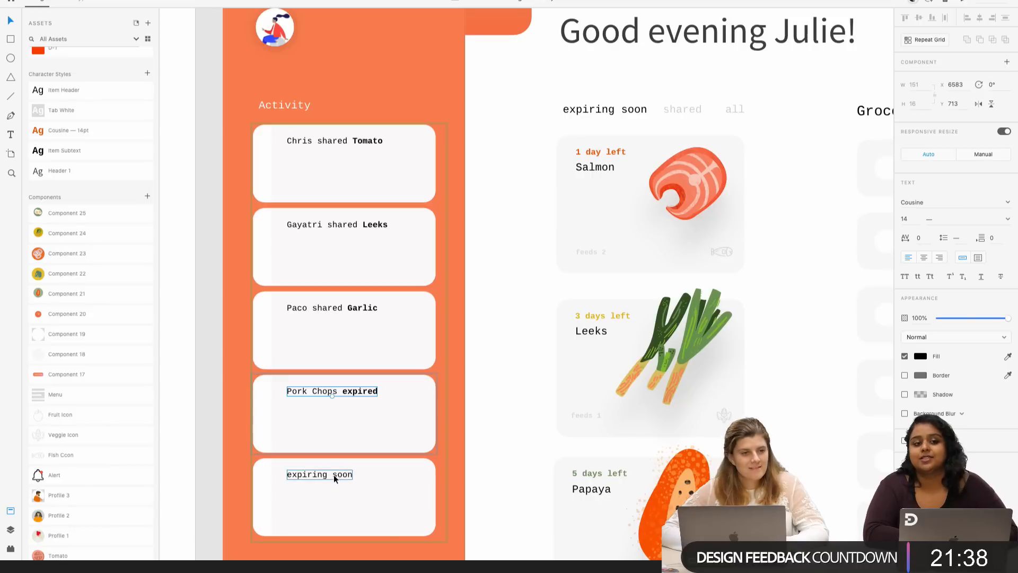
pyautogui.click(333, 474)
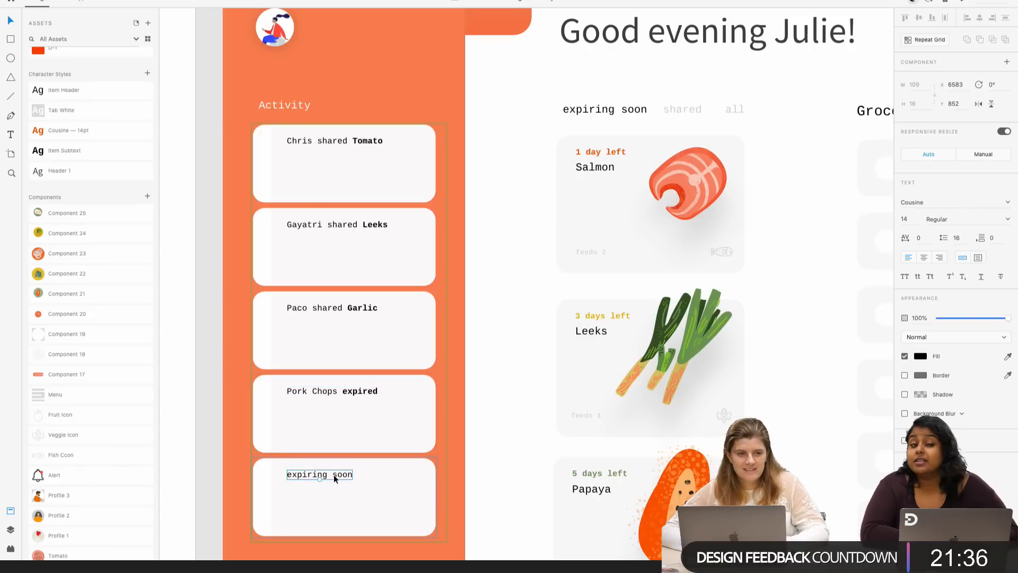
pyautogui.doubleClick(334, 474)
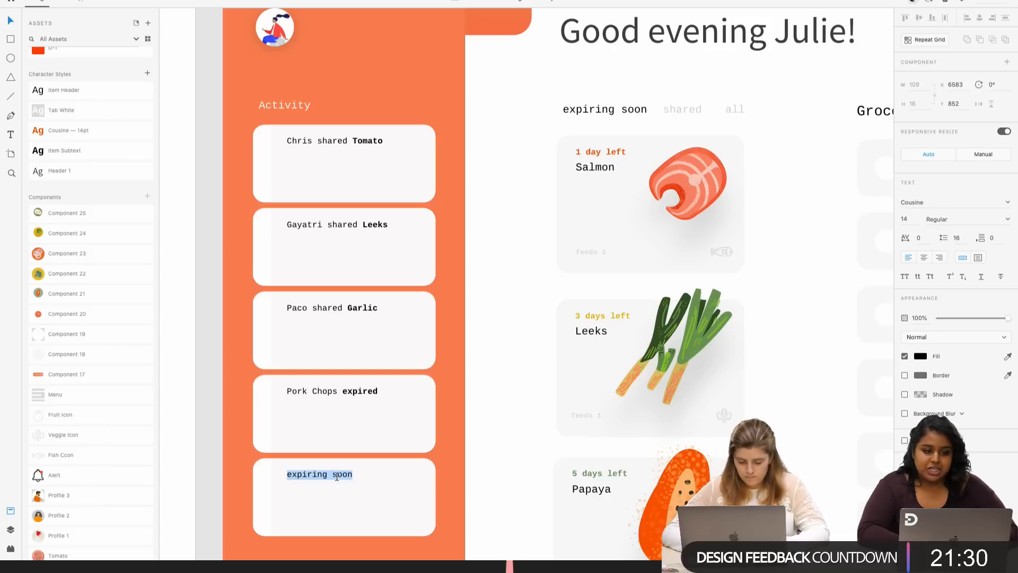
pyautogui.write('Brea')
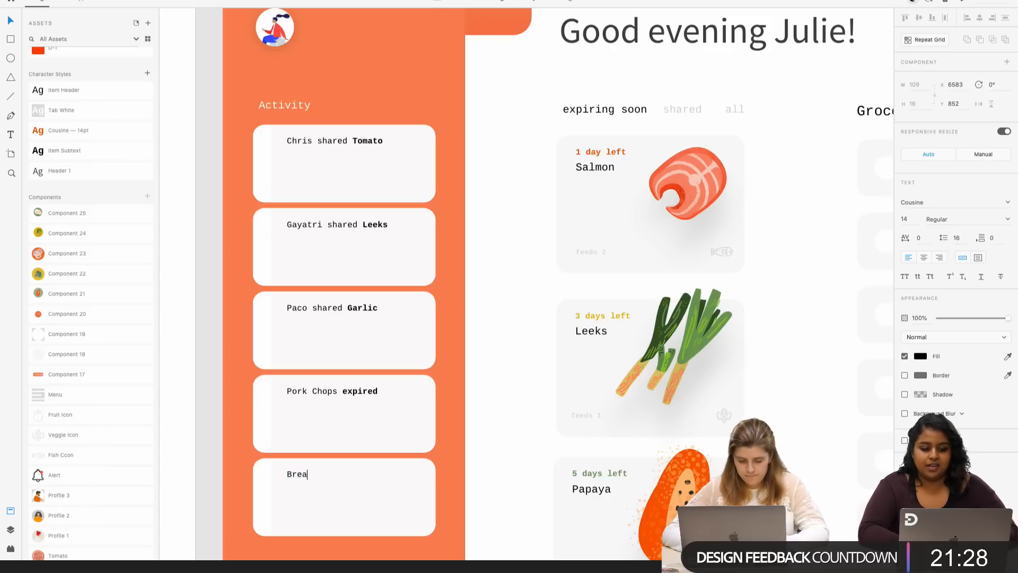
pyautogui.press('BackSpace')
pyautogui.press('BackSpace')
pyautogui.write('Sour')
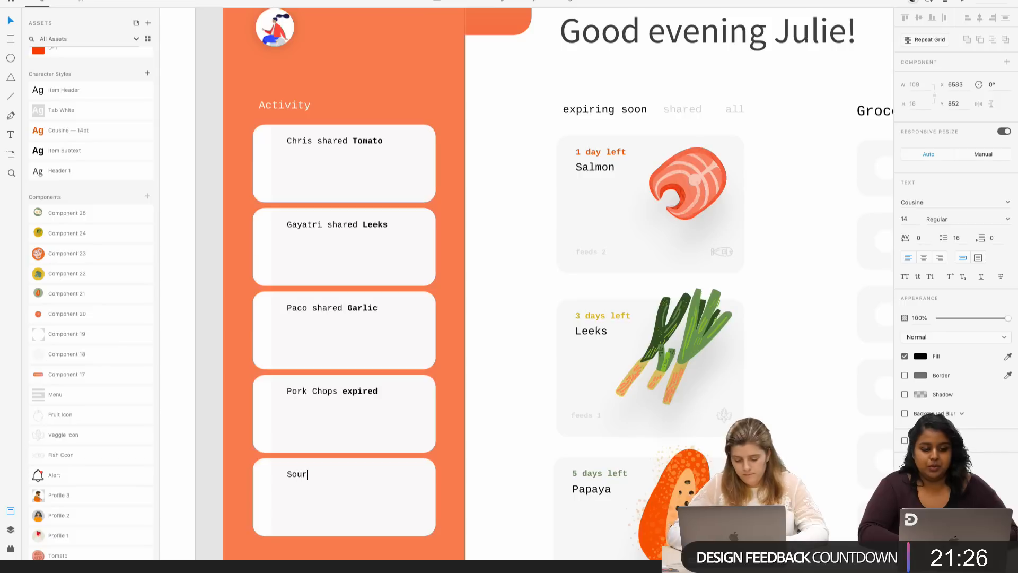
pyautogui.write('dough Bread expired')
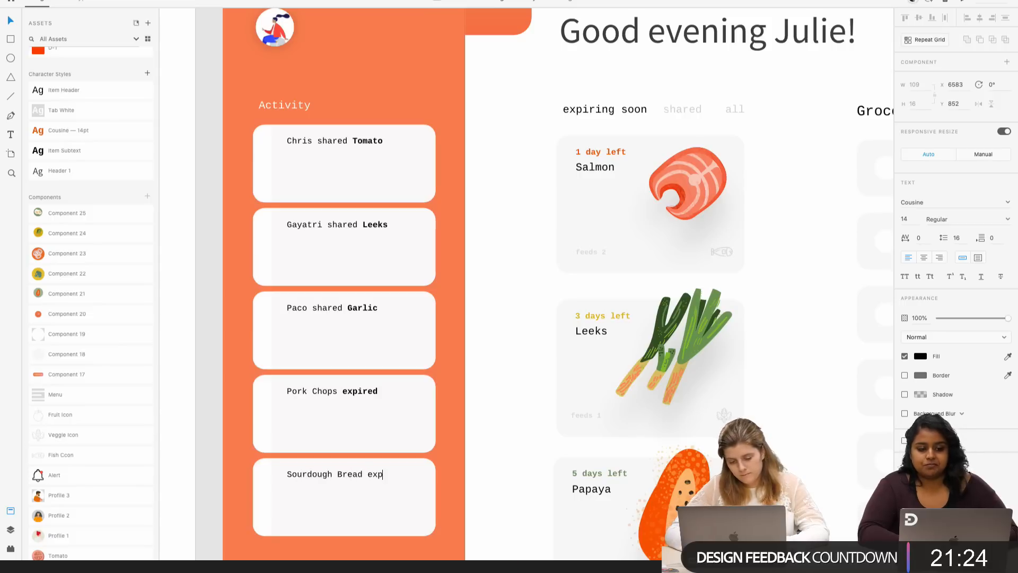
pyautogui.doubleClick(386, 474)
pyautogui.hotkey('ctrl', 'b')
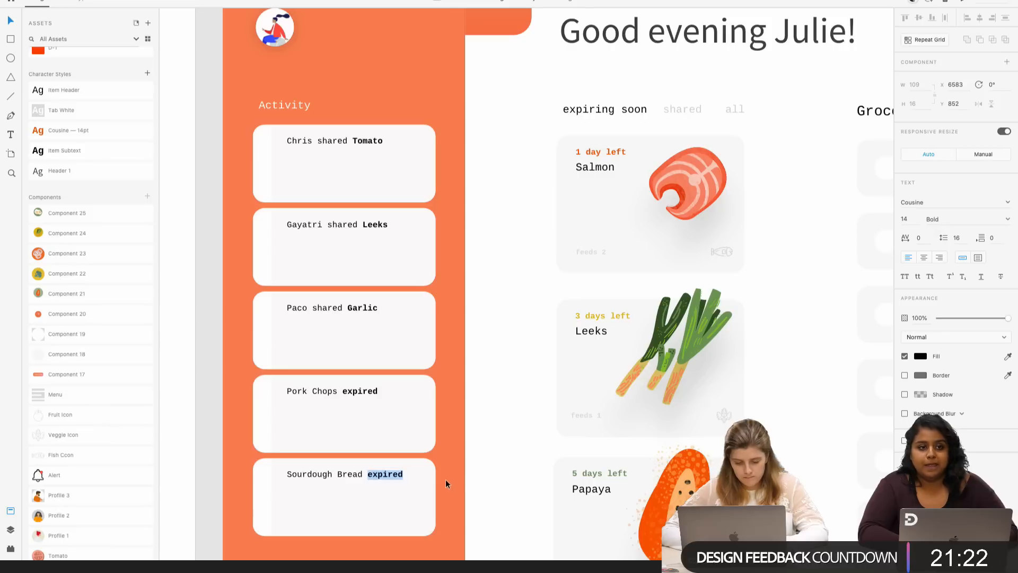
pyautogui.press('Escape')
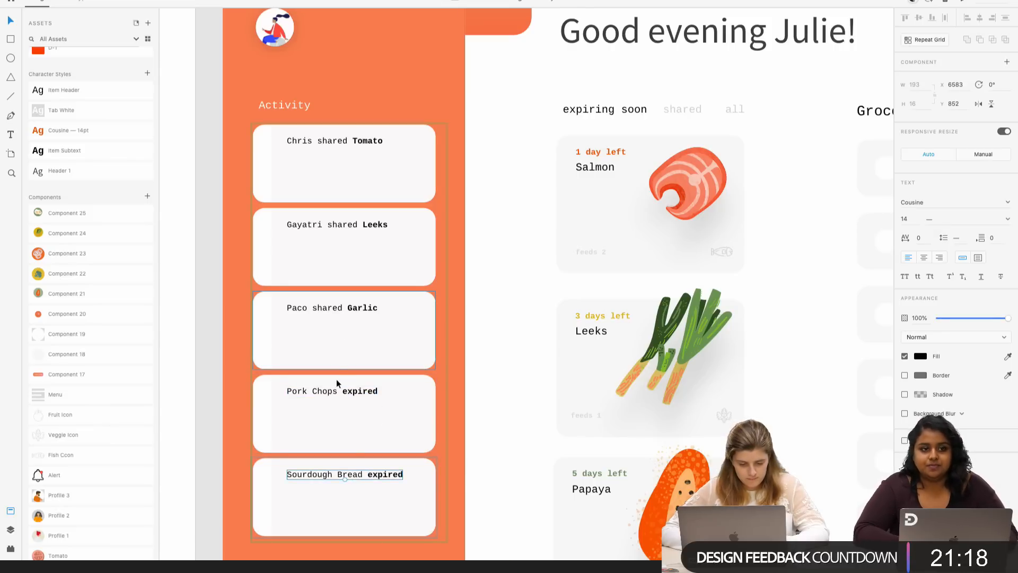
# - Move the repeated message text within the Activity cards to X 6577, Y 301, as measured on the first card
pyautogui.click(332, 393)
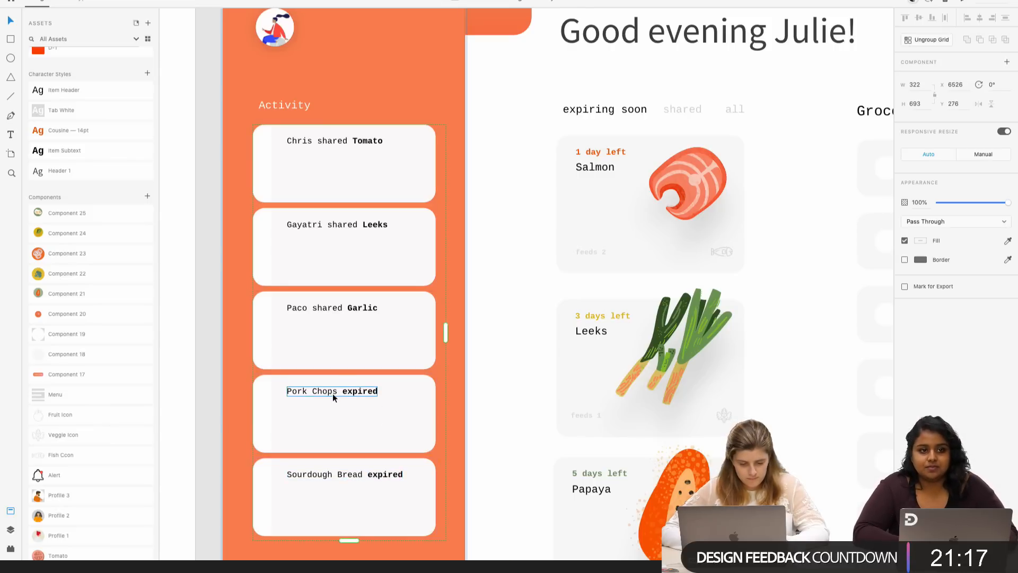
pyautogui.doubleClick(345, 141)
pyautogui.moveTo(344, 144); pyautogui.dragTo(342, 144)
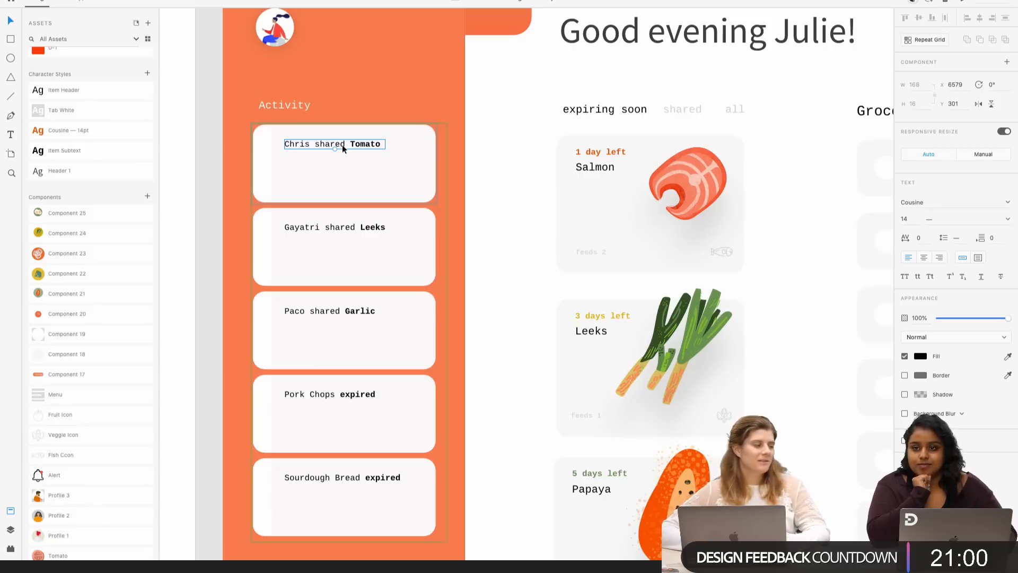
pyautogui.moveTo(337, 146); pyautogui.dragTo(337, 147)
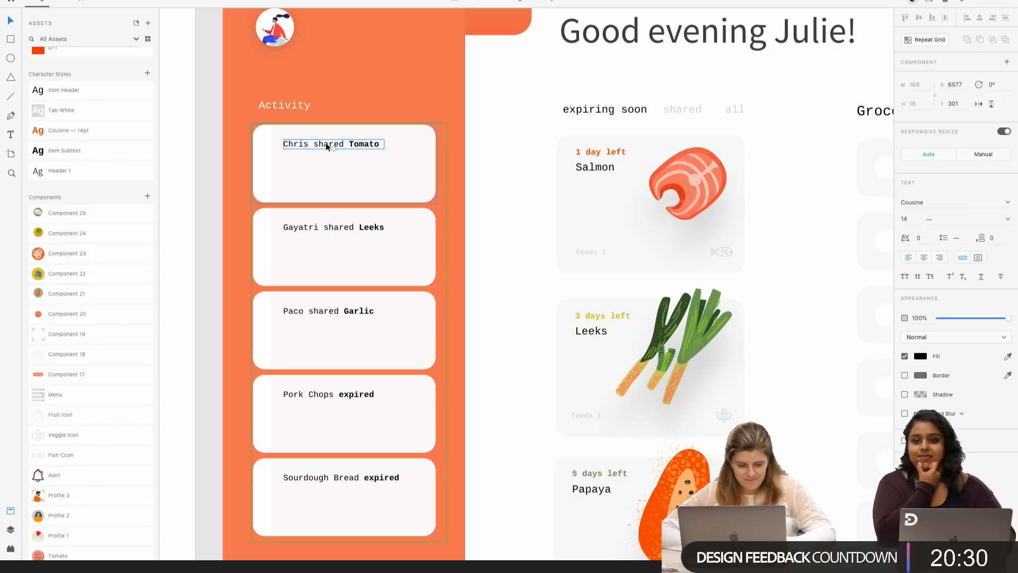
# - Widen the pale strip in the first Activity card on both sides, out to the card's edge, and give all its corners a uniform radius of 20
pyautogui.click(266, 165)
pyautogui.scroll(2, 266, 165)
pyautogui.scroll(3, 276, 150)
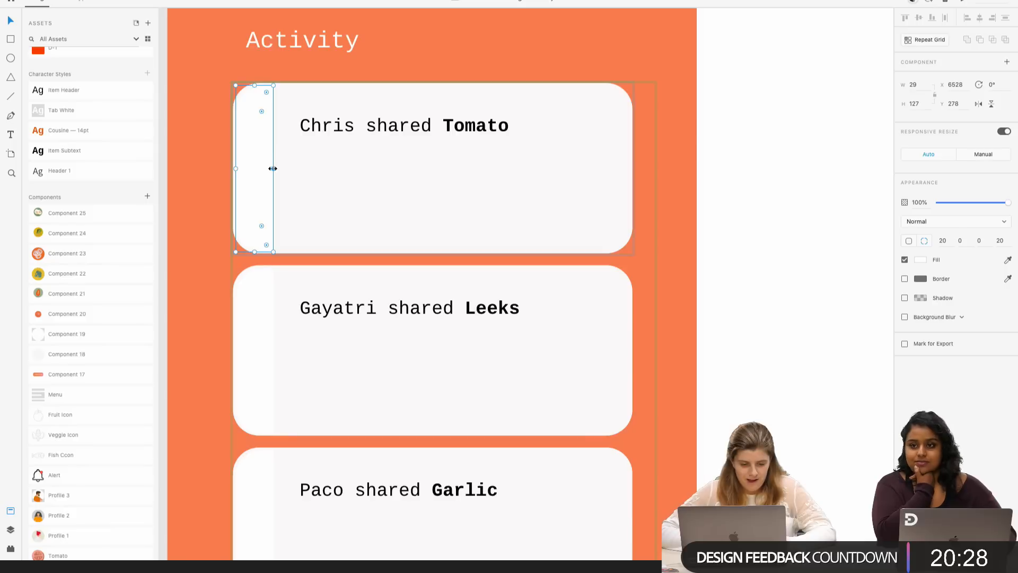
pyautogui.moveTo(273, 169); pyautogui.dragTo(276, 168)
pyautogui.scroll(2, 266, 159)
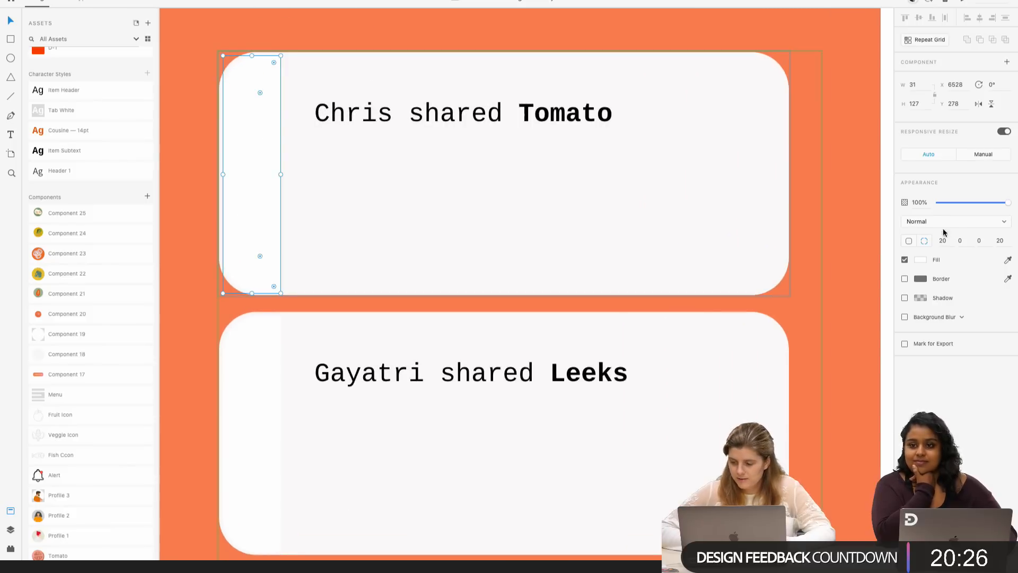
pyautogui.click(909, 242)
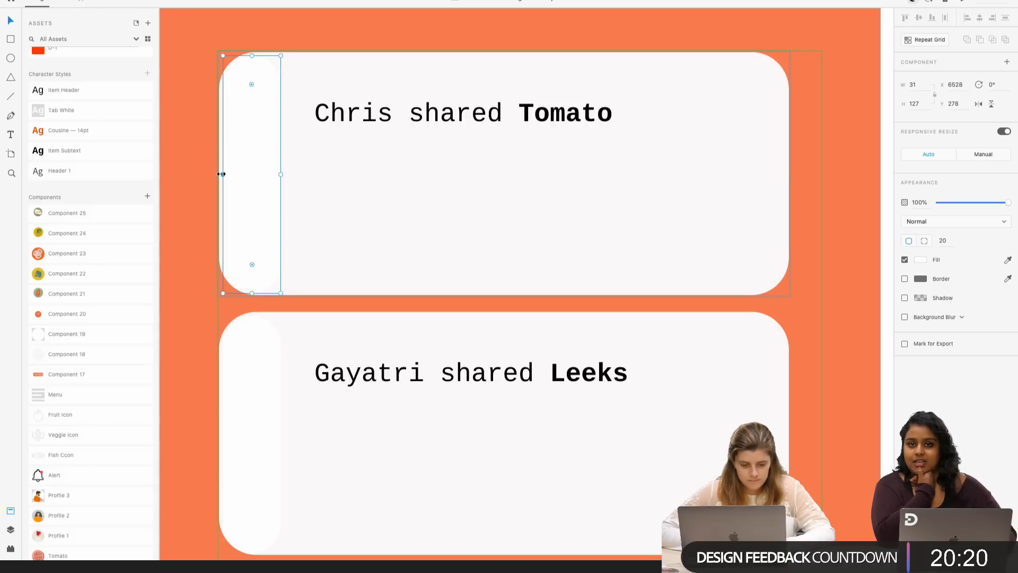
pyautogui.moveTo(223, 174); pyautogui.dragTo(220, 174)
# - Duplicate the first Activity card's message, place the copy at about X 6546, Y 331 overlapping the pale strip, and open it for editing
pyautogui.click(364, 117)
pyautogui.press('super+c')
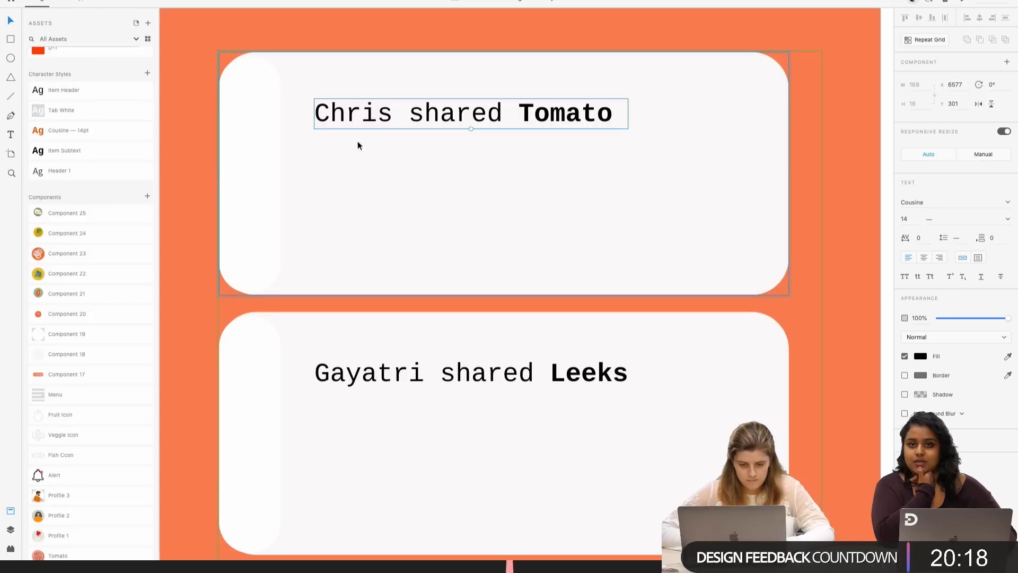
pyautogui.press('super+v')
pyautogui.moveTo(381, 174); pyautogui.dragTo(291, 172)
pyautogui.doubleClick(291, 172)
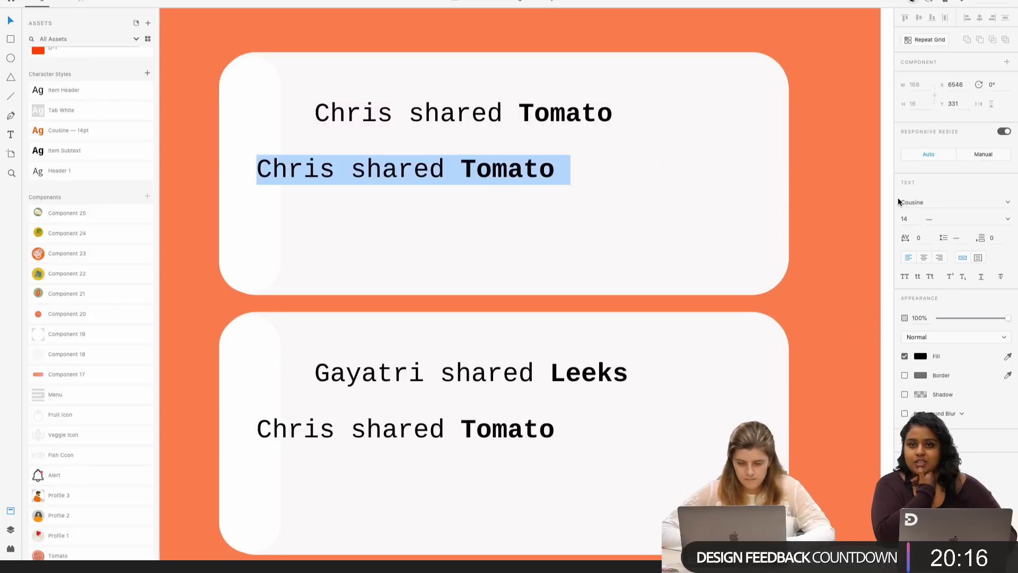
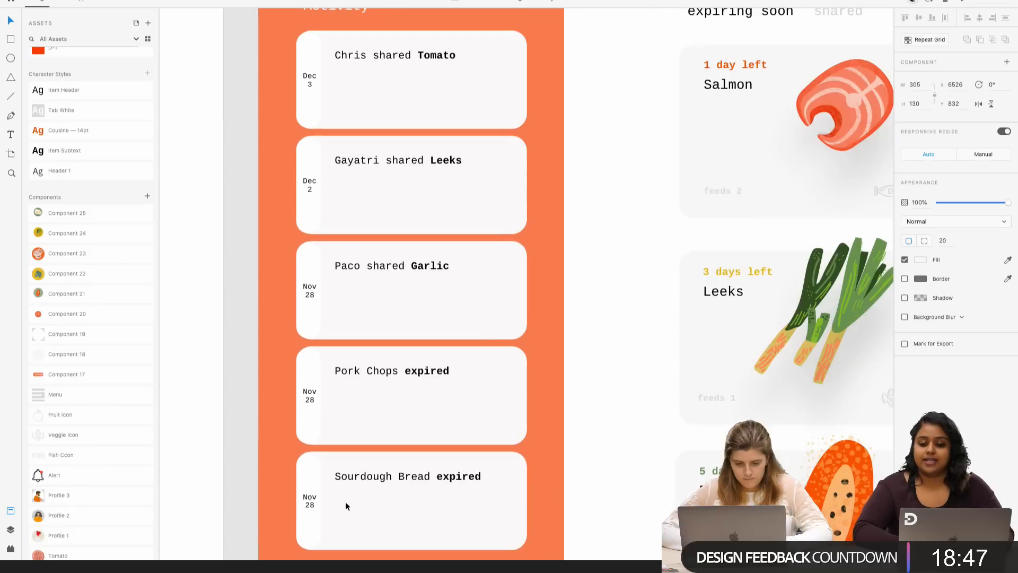
pyautogui.click(348, 501)
pyautogui.scroll(-2, 348, 502)
pyautogui.hscroll(3, 398, 487)
pyautogui.hscroll(3, 448, 475)
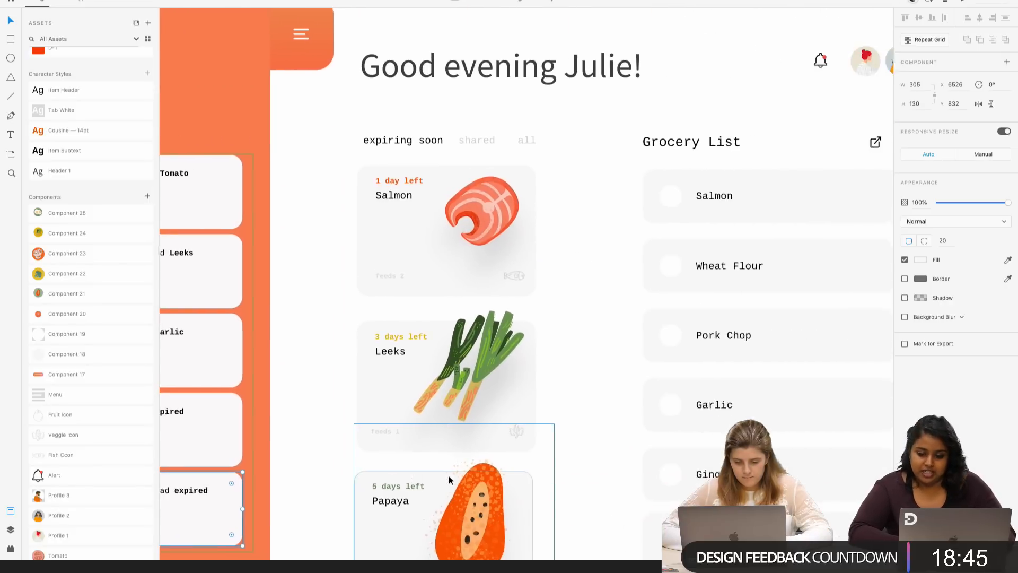
# - Group the orange Activity sidebar with the adjacent menu tab at the edge of the Home artboard
pyautogui.scroll(-2, 449, 475)
pyautogui.scroll(1, 424, 434)
pyautogui.scroll(-1, 399, 396)
pyautogui.scroll(-1, 399, 399)
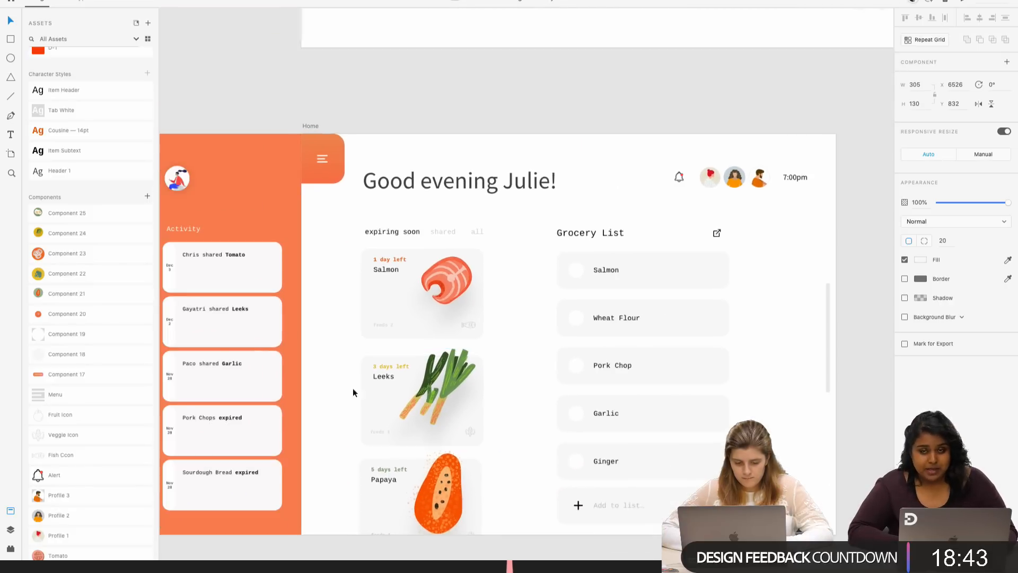
pyautogui.scroll(-2, 321, 399)
pyautogui.click(373, 472)
pyautogui.moveTo(374, 470); pyautogui.dragTo(253, 127)
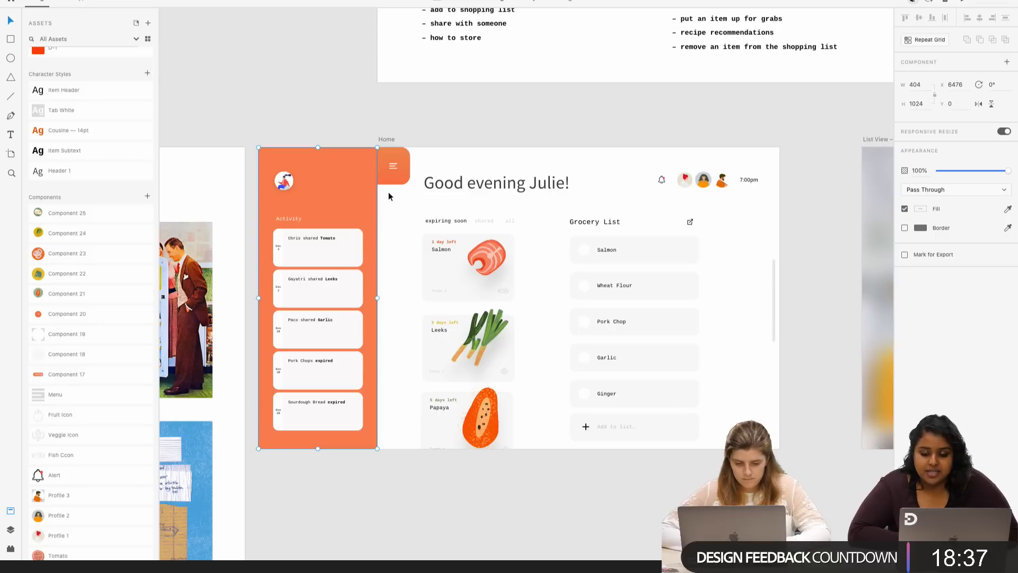
pyautogui.keyDown('shift'); pyautogui.click(405, 183); pyautogui.keyUp('shift')
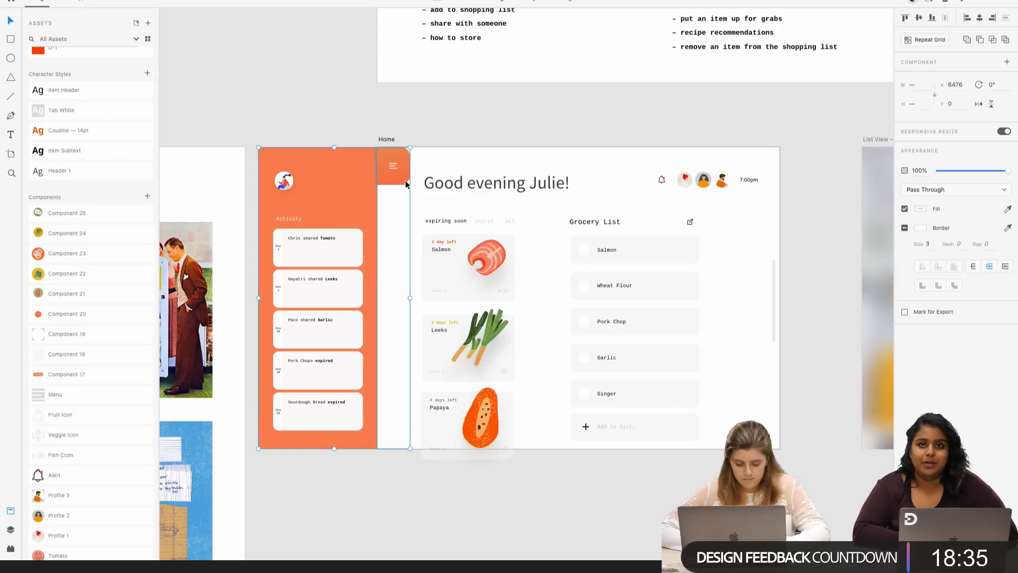
pyautogui.press('super+g')
pyautogui.click(653, 488)
# - Set the purchase and sharing text in the List View – 1 Salmon circle to size 16 and recenter it
pyautogui.hscroll(1, 653, 488)
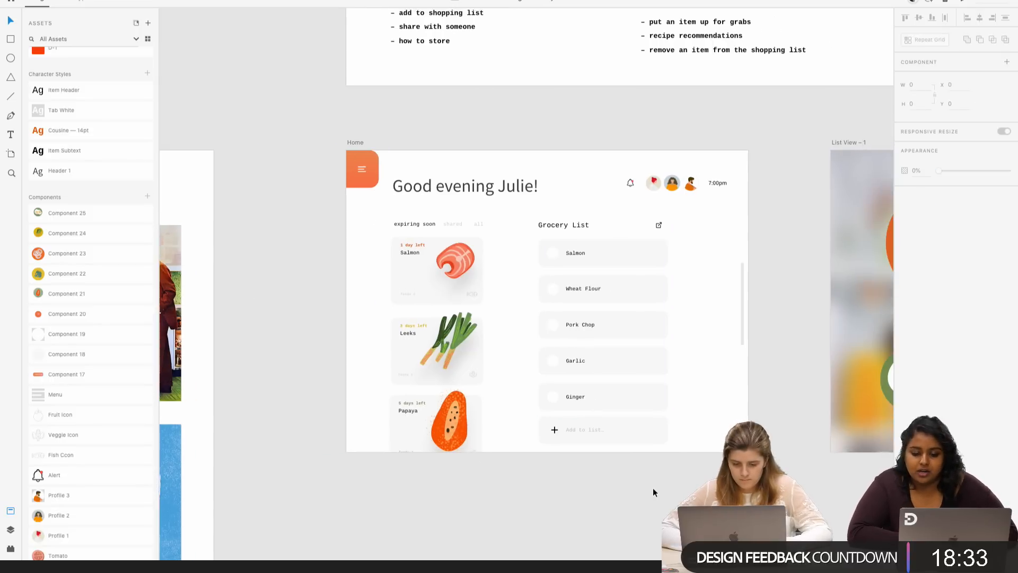
pyautogui.hscroll(3, 344, 148)
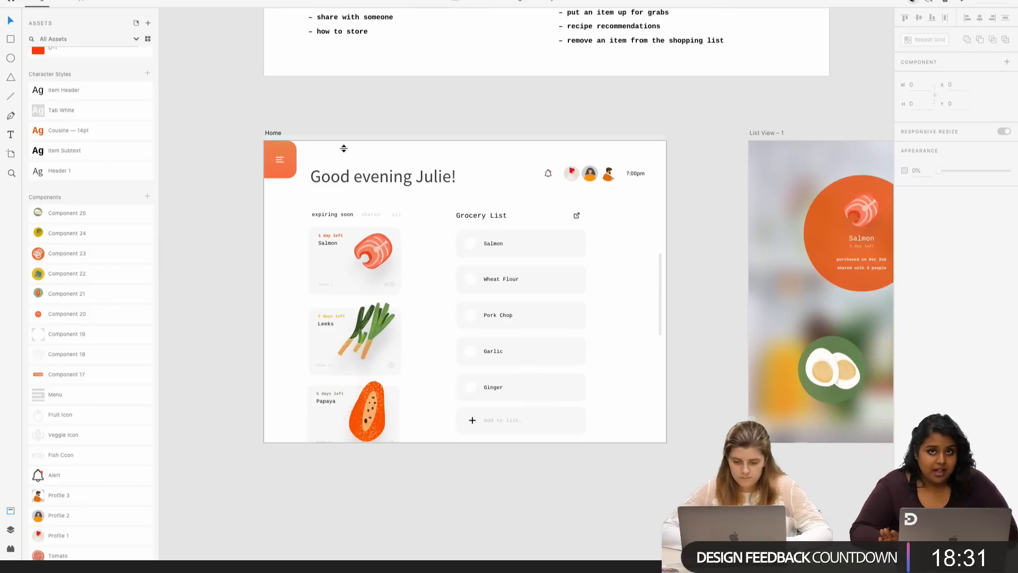
pyautogui.click(278, 134)
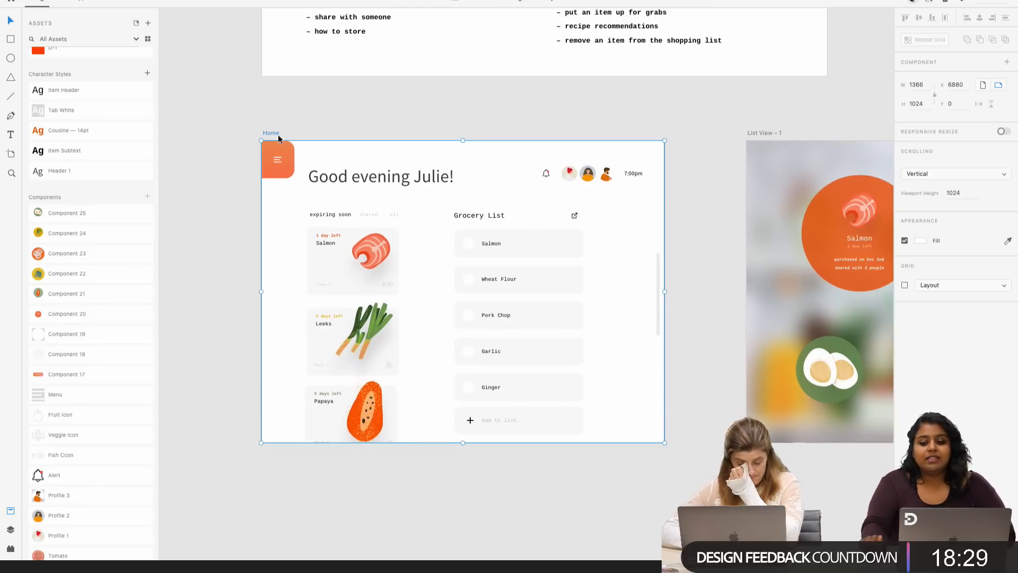
pyautogui.hscroll(10, 388, 203)
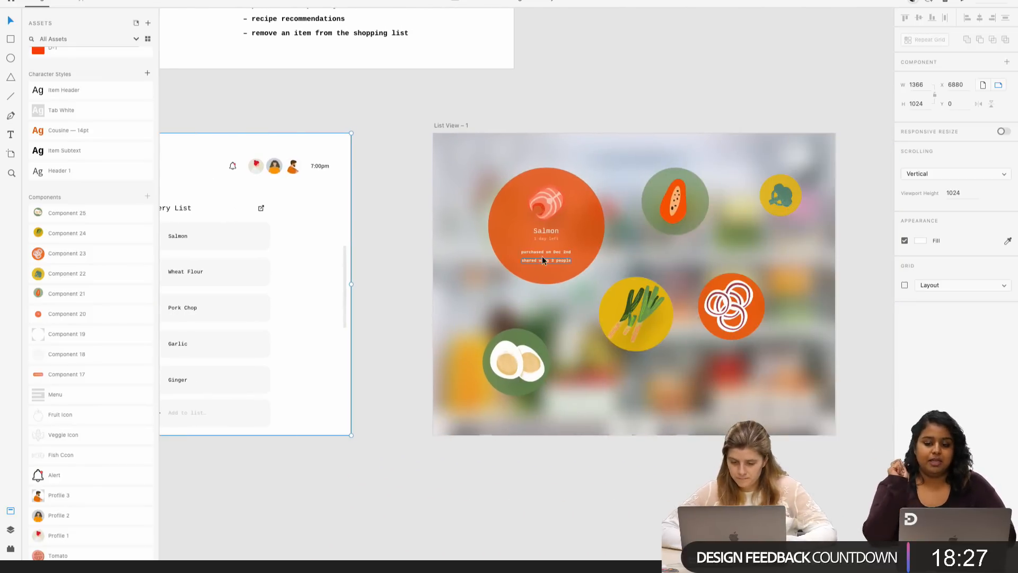
pyautogui.scroll(5, 542, 256)
pyautogui.click(545, 241)
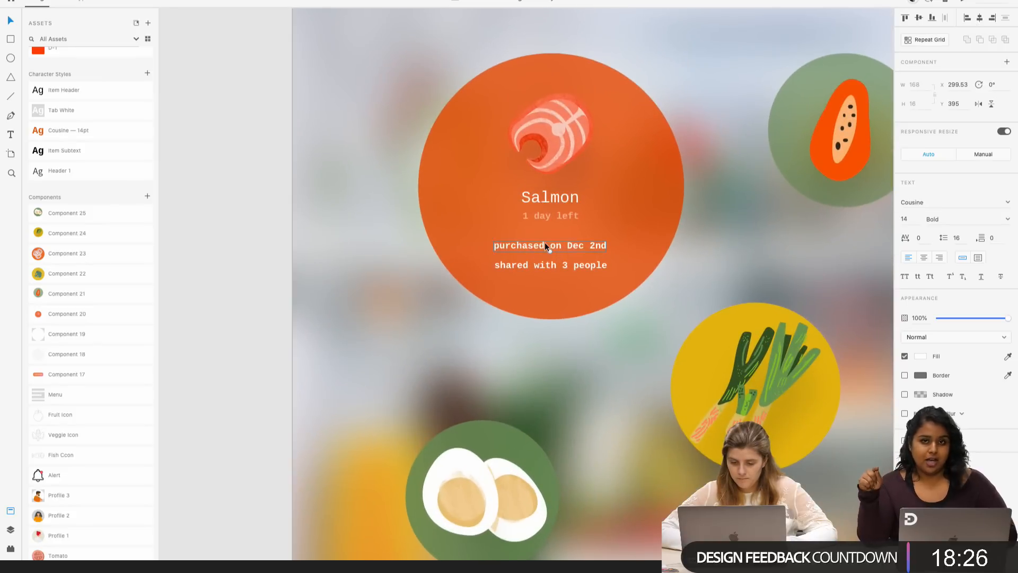
pyautogui.click(905, 223)
pyautogui.write('16')
pyautogui.press('Return')
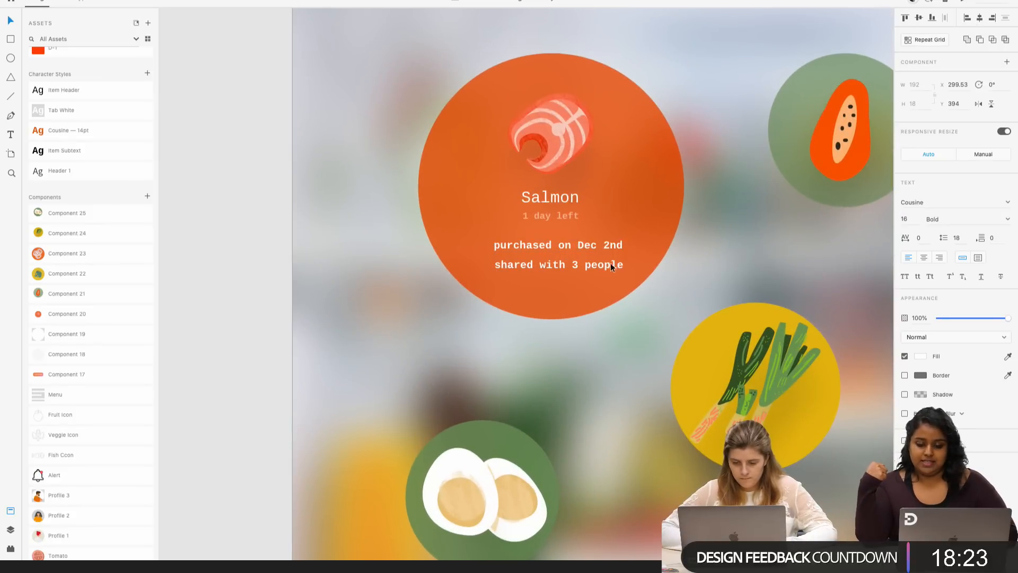
pyautogui.moveTo(610, 264); pyautogui.dragTo(600, 264)
pyautogui.scroll(-5, 599, 263)
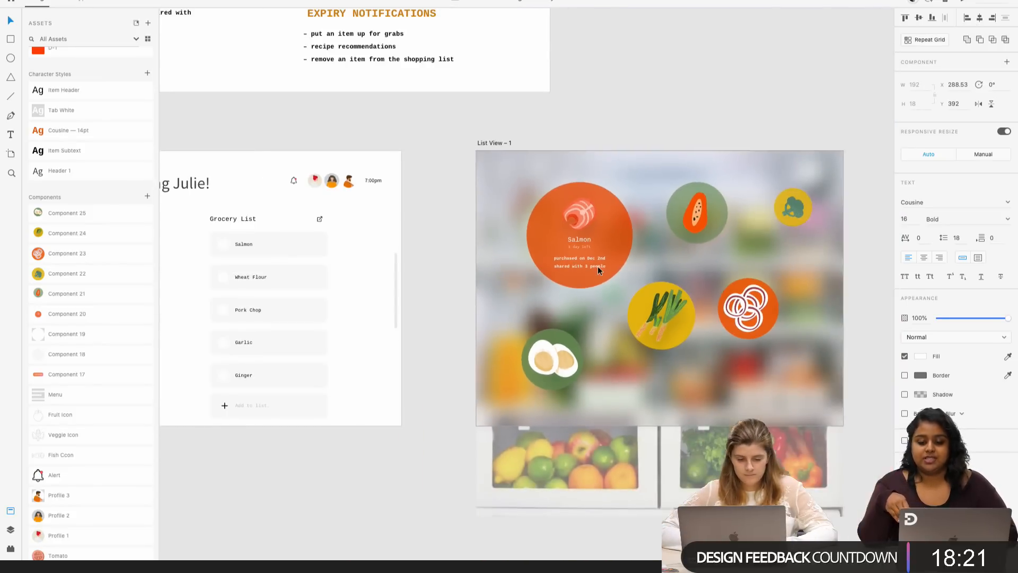
# - Move the iPhone X/XS/11 Pro – 1 artboard up to Y 1255, closer to the List View – 1 artboard
pyautogui.click(438, 402)
pyautogui.scroll(-3, 438, 402)
pyautogui.hscroll(-5, 438, 402)
pyautogui.scroll(-2, 438, 402)
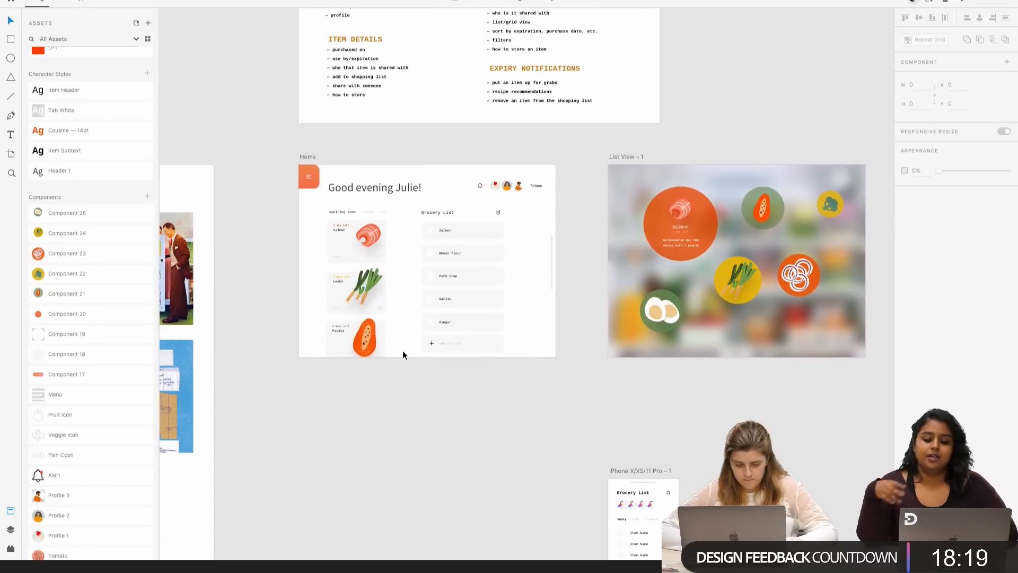
pyautogui.click(304, 183)
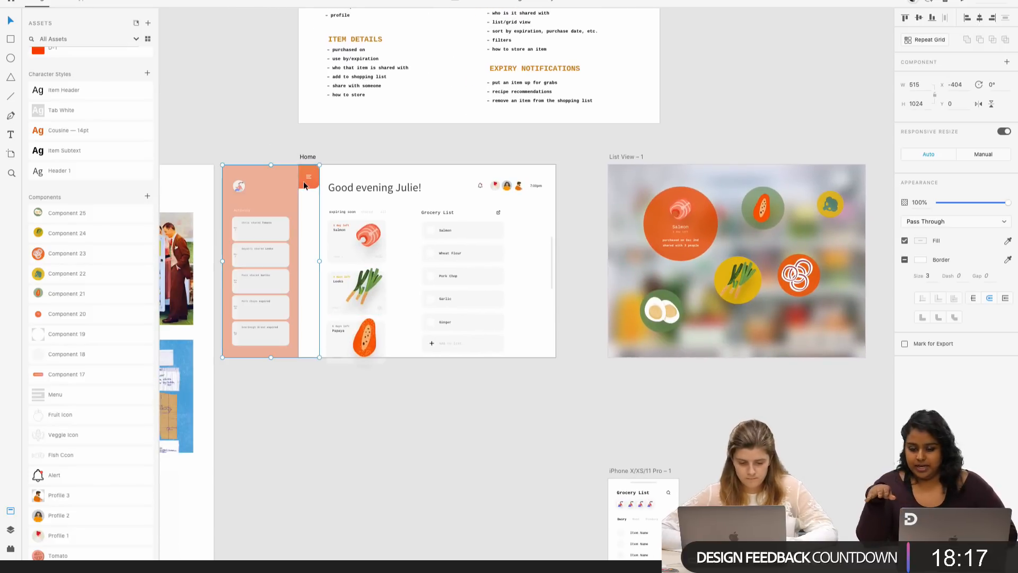
pyautogui.click(350, 389)
pyautogui.scroll(-5, 349, 388)
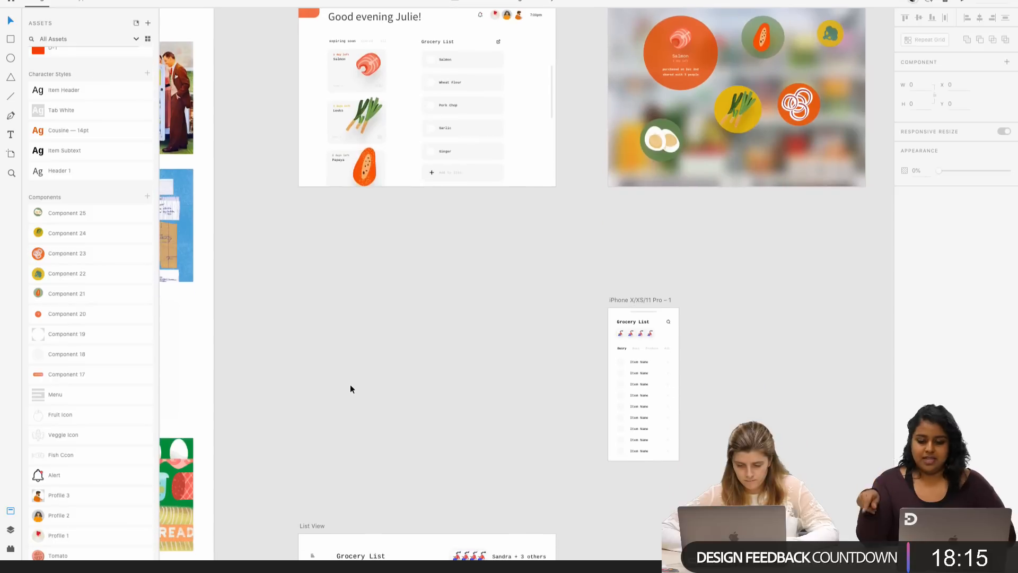
pyautogui.moveTo(609, 300); pyautogui.dragTo(621, 218)
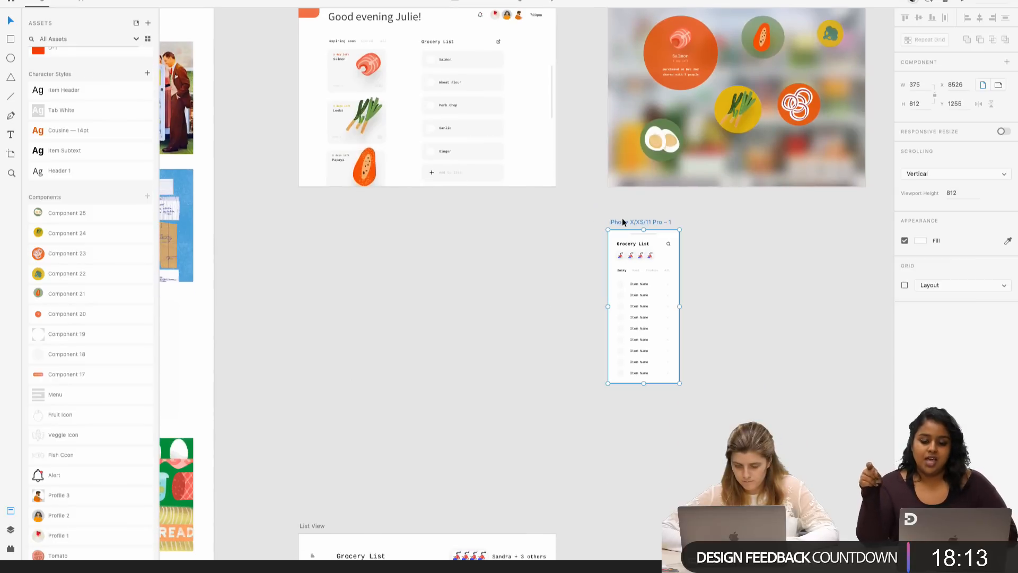
pyautogui.click(575, 294)
pyautogui.scroll(3, 575, 294)
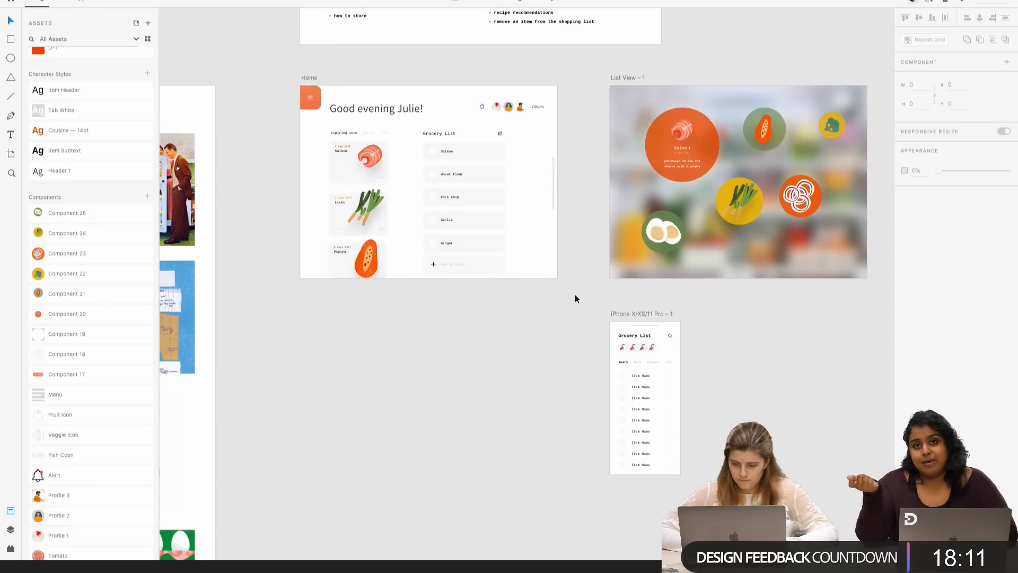
# - In the Salmon component's Clicked state, group the name, days-left, purchase and sharing text
pyautogui.click(629, 77)
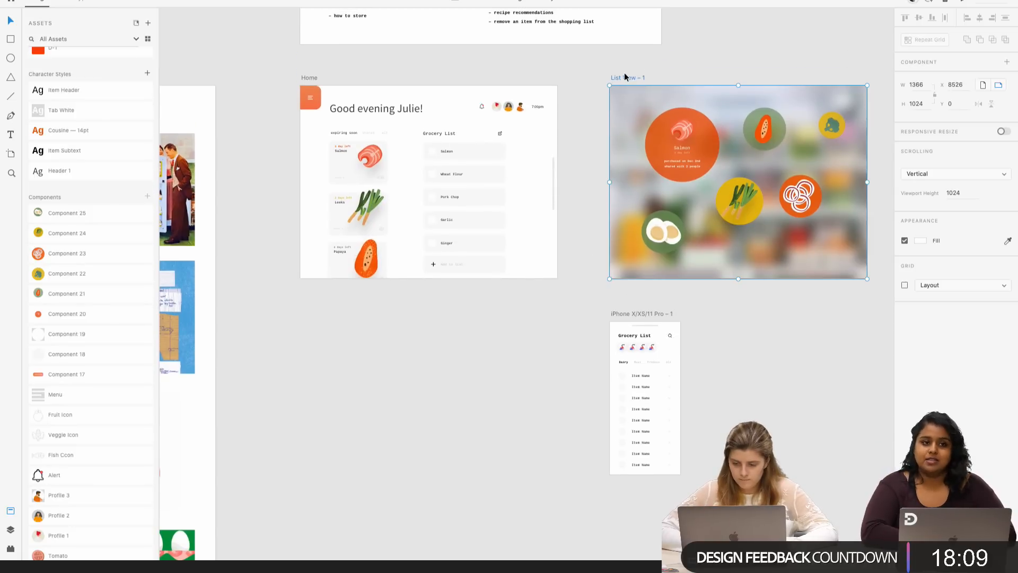
pyautogui.click(686, 175)
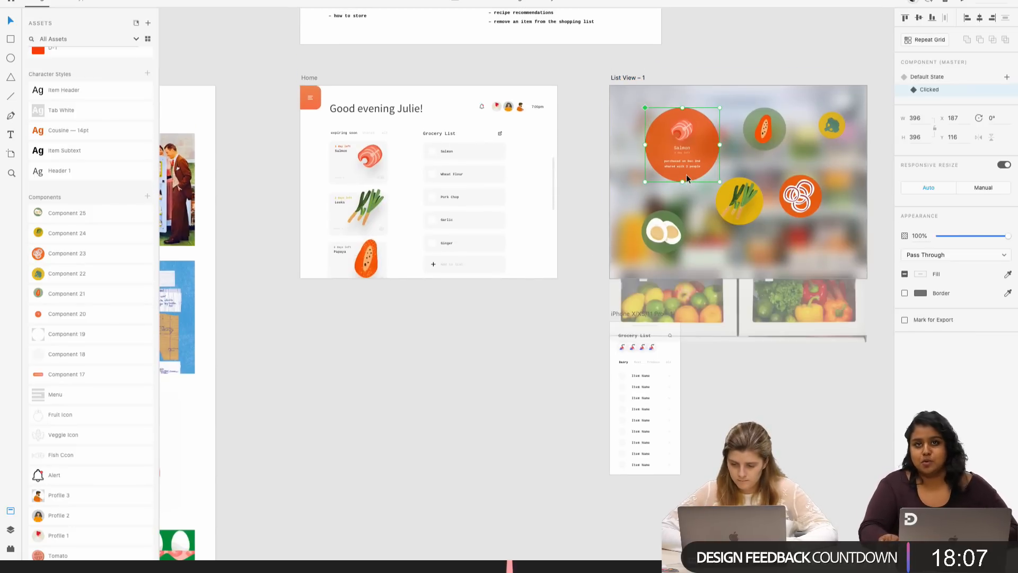
pyautogui.hscroll(2, 686, 174)
pyautogui.click(943, 77)
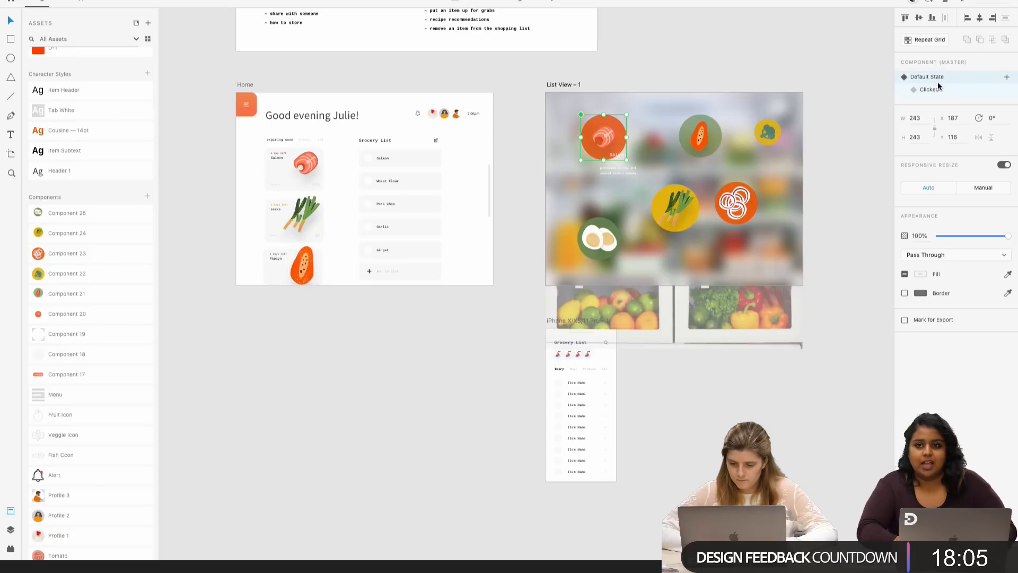
pyautogui.click(937, 88)
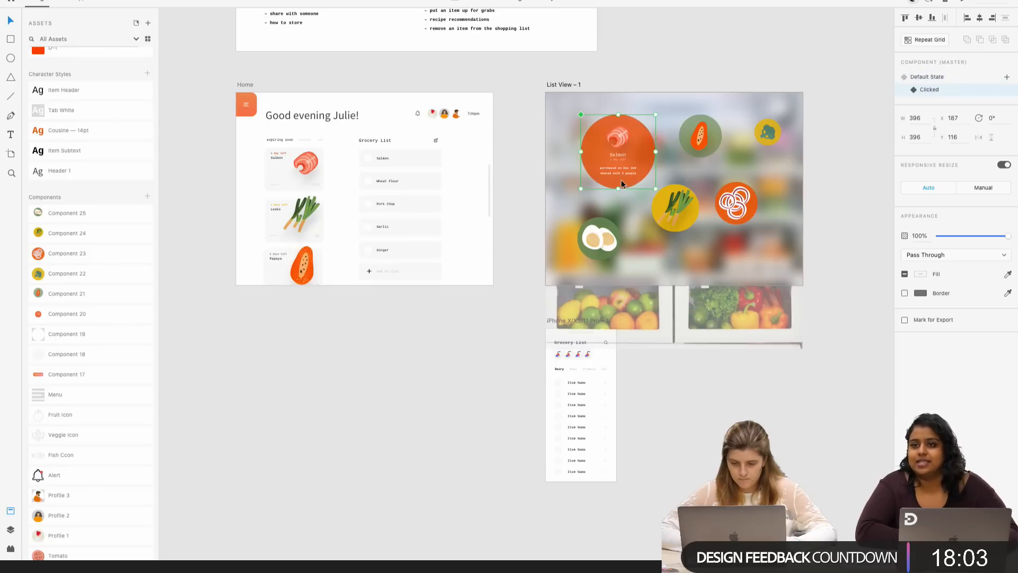
pyautogui.doubleClick(619, 169)
pyautogui.scroll(5, 619, 170)
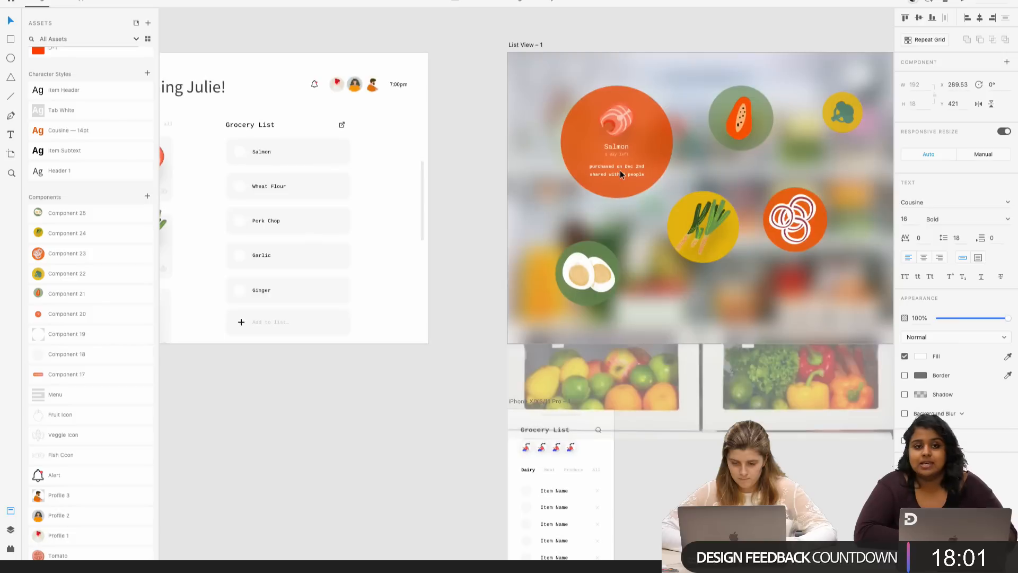
pyautogui.keyDown('shift'); pyautogui.click(619, 153); pyautogui.keyUp('shift')
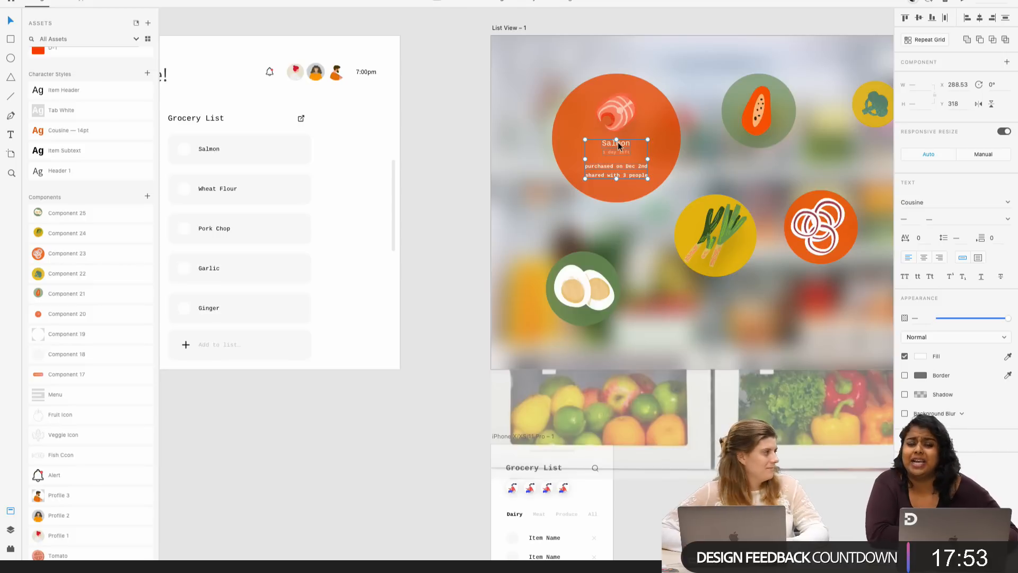
pyautogui.hotkey('ctrl', 'g')
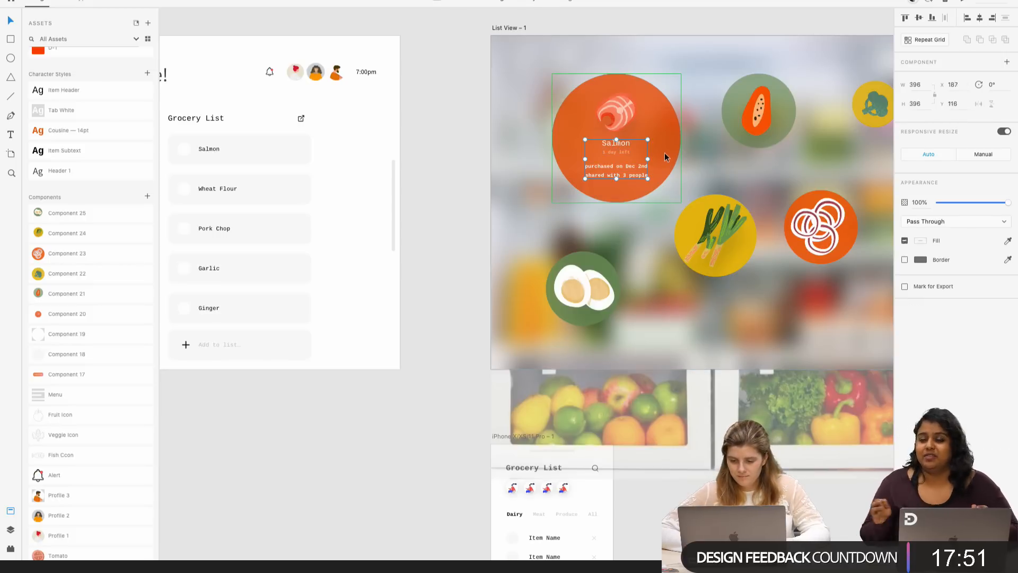
# - Try to hide the Salmon text group in the Default State by moving it over the fish circle and lowering its opacity
pyautogui.press('Escape')
pyautogui.click(625, 165)
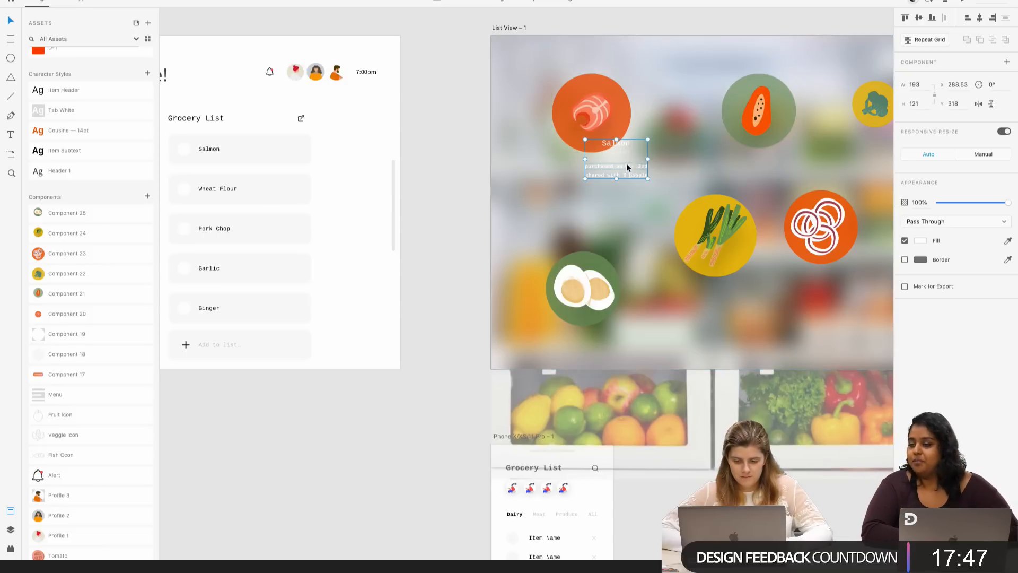
pyautogui.moveTo(625, 164); pyautogui.dragTo(605, 119)
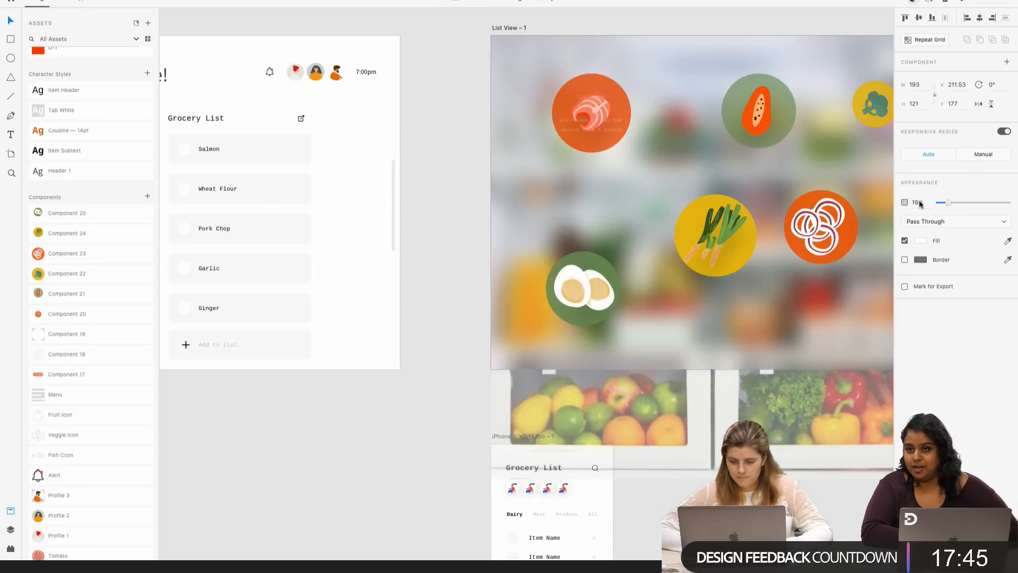
pyautogui.click(730, 210)
pyautogui.click(612, 133)
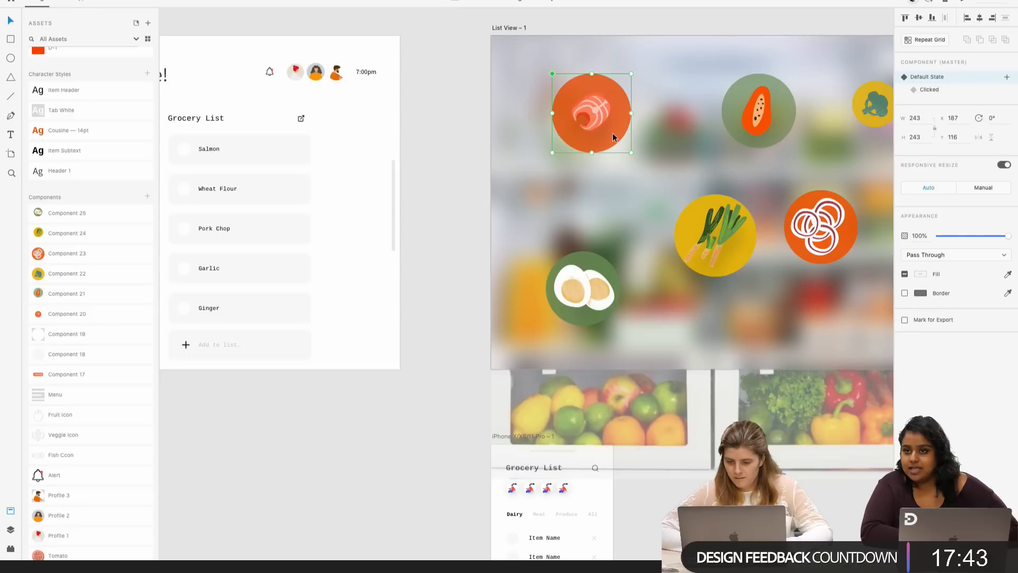
pyautogui.click(949, 90)
# - Undo the repositioning and fading of the Salmon component's text group
pyautogui.hotkey('ctrl', 'z')
pyautogui.hotkey('ctrl', 'z')
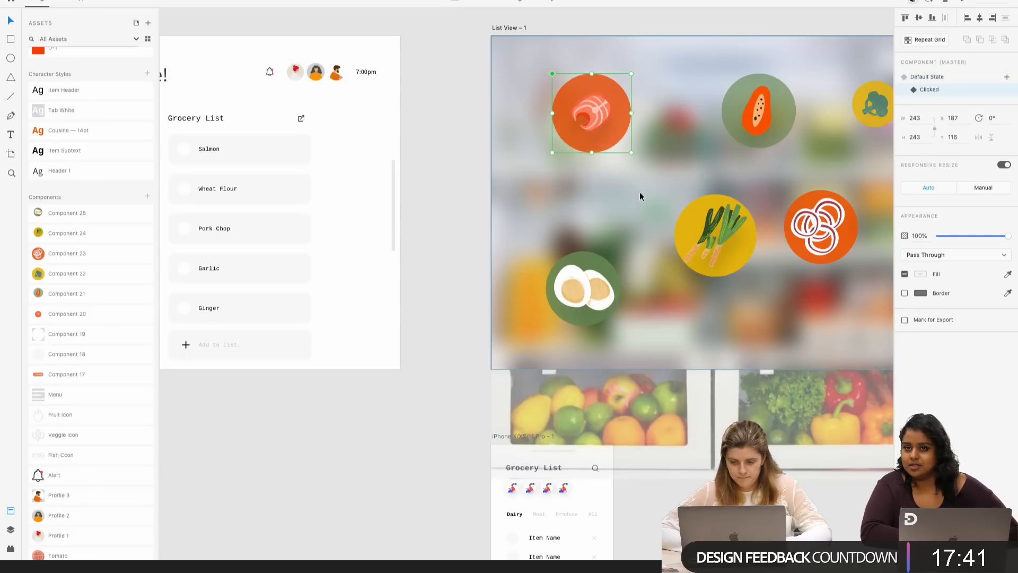
pyautogui.hotkey('ctrl', 'z')
pyautogui.hotkey('ctrl', 'z')
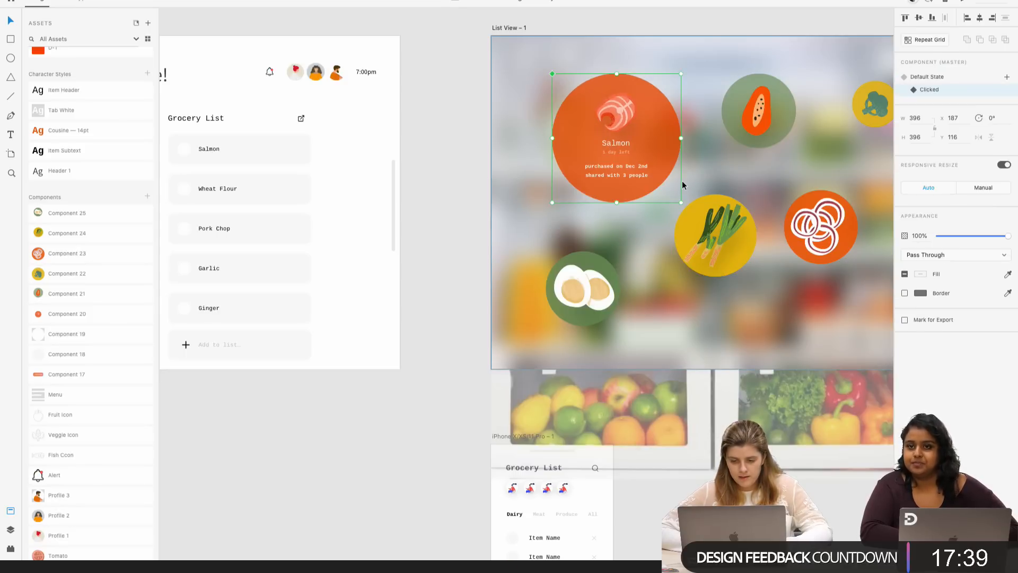
# - Move the iPhone X/XS/11 Pro – 1 artboard down to Y 1493, clear of the List View – 1 background photo
pyautogui.click(698, 182)
pyautogui.scroll(-5, 662, 180)
pyautogui.hscroll(5, 662, 183)
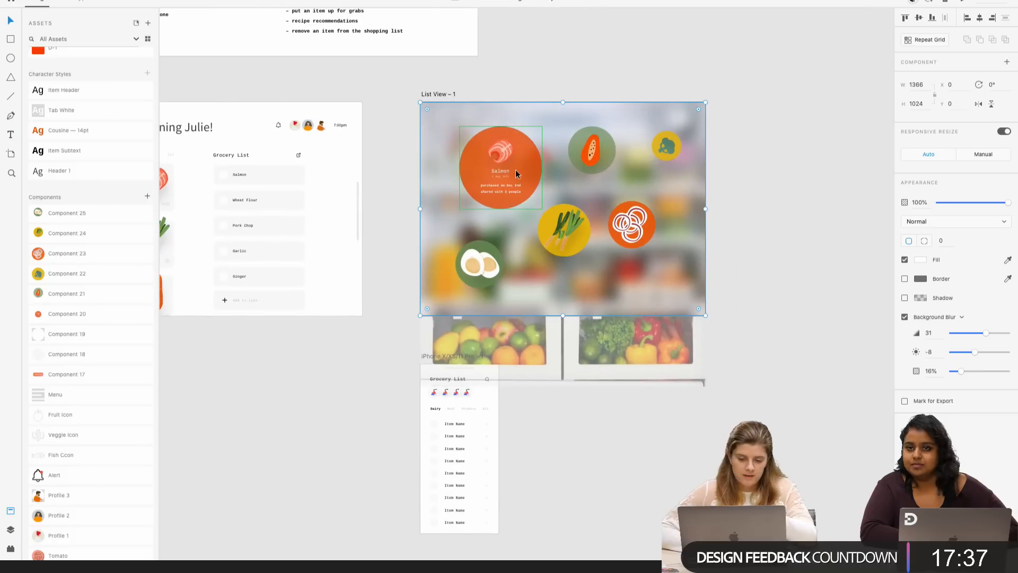
pyautogui.scroll(5, 597, 158)
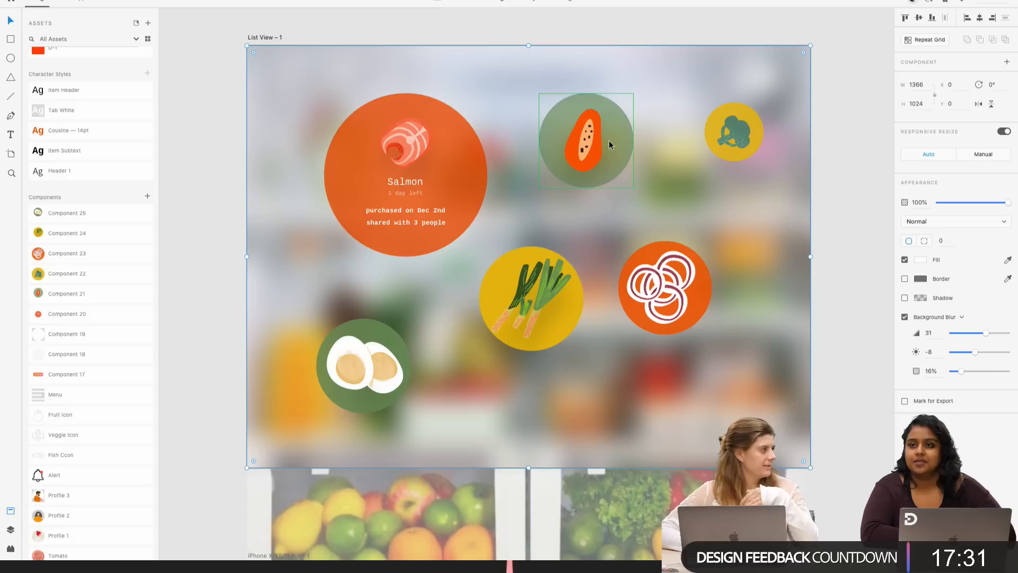
pyautogui.click(831, 221)
pyautogui.scroll(-5, 832, 220)
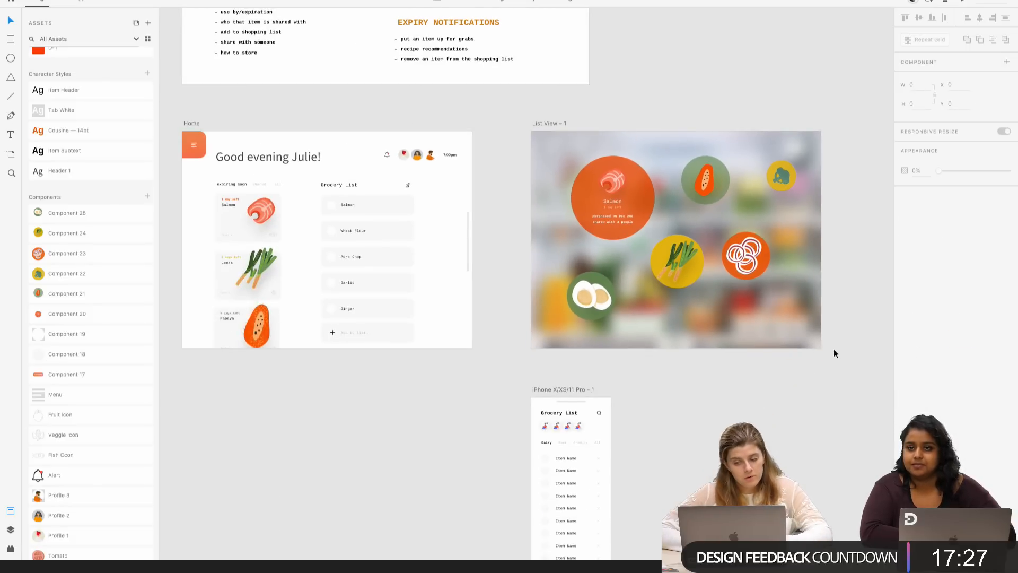
pyautogui.moveTo(847, 366); pyautogui.dragTo(523, 125)
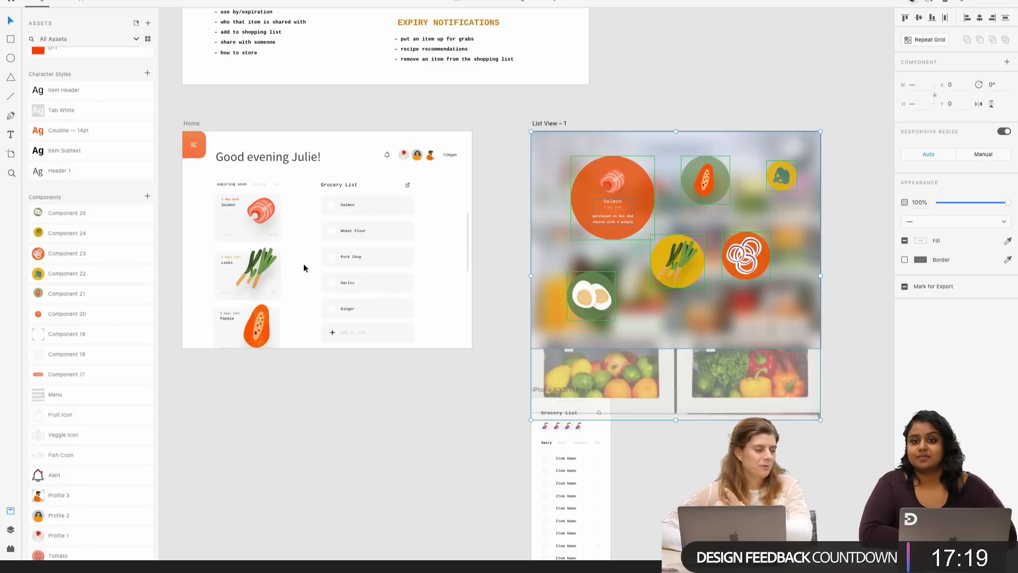
pyautogui.click(505, 277)
pyautogui.click(543, 390)
pyautogui.moveTo(543, 390); pyautogui.dragTo(543, 438)
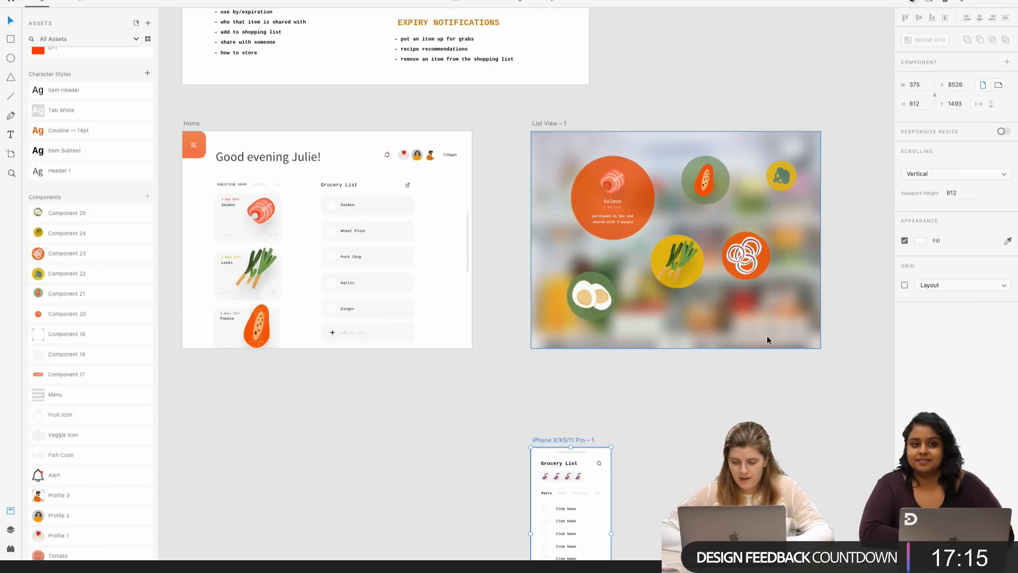
# - Group all food circles, the blur overlay and the fridge photo on the List View – 1 artboard
pyautogui.click(829, 386)
pyautogui.moveTo(846, 387); pyautogui.dragTo(523, 128)
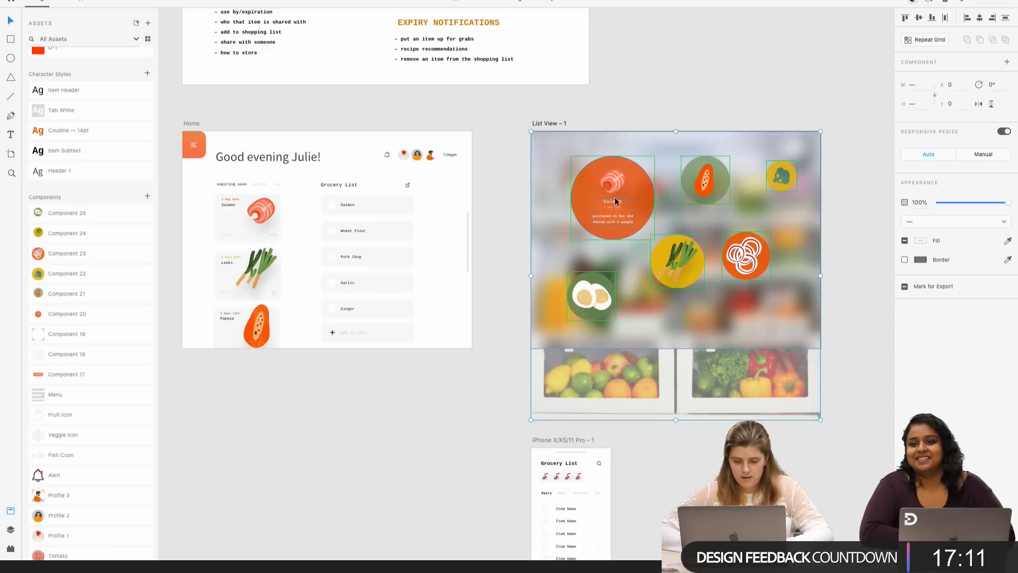
pyautogui.press('super+g')
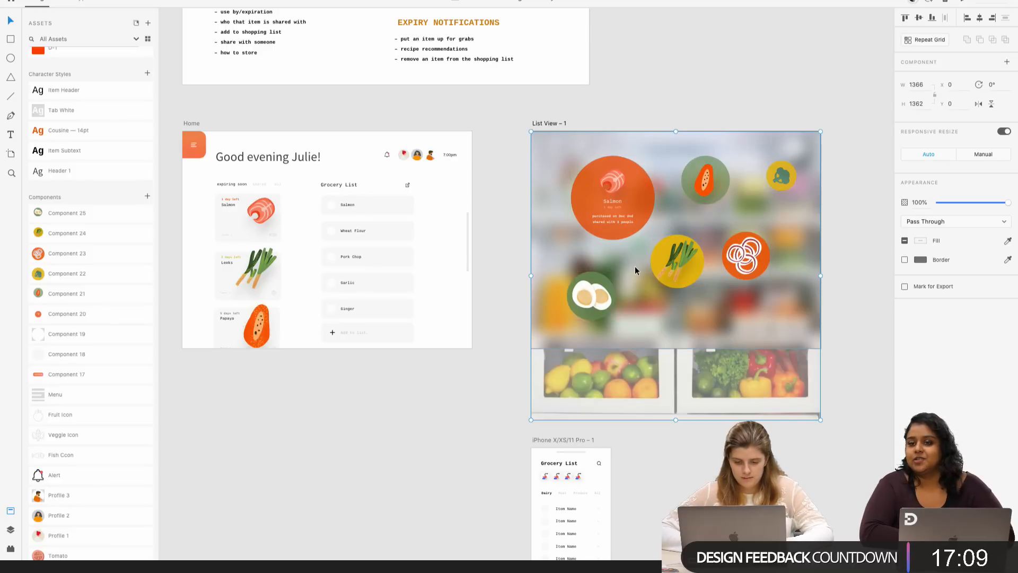
pyautogui.hscroll(-3, 610, 258)
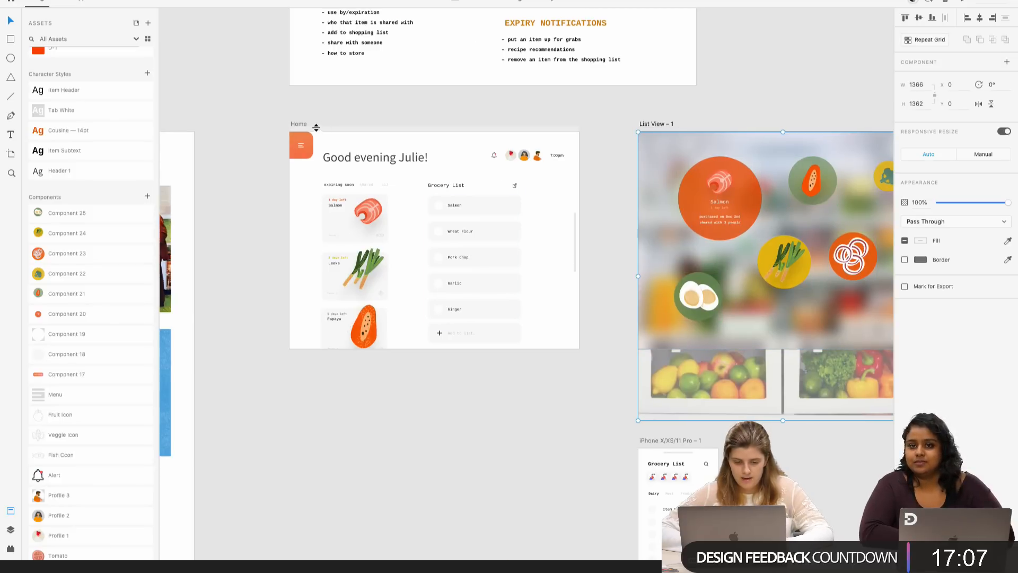
# - Paste the copied food-circle and fridge photo group onto the Home artboard and send it to the back
pyautogui.click(316, 127)
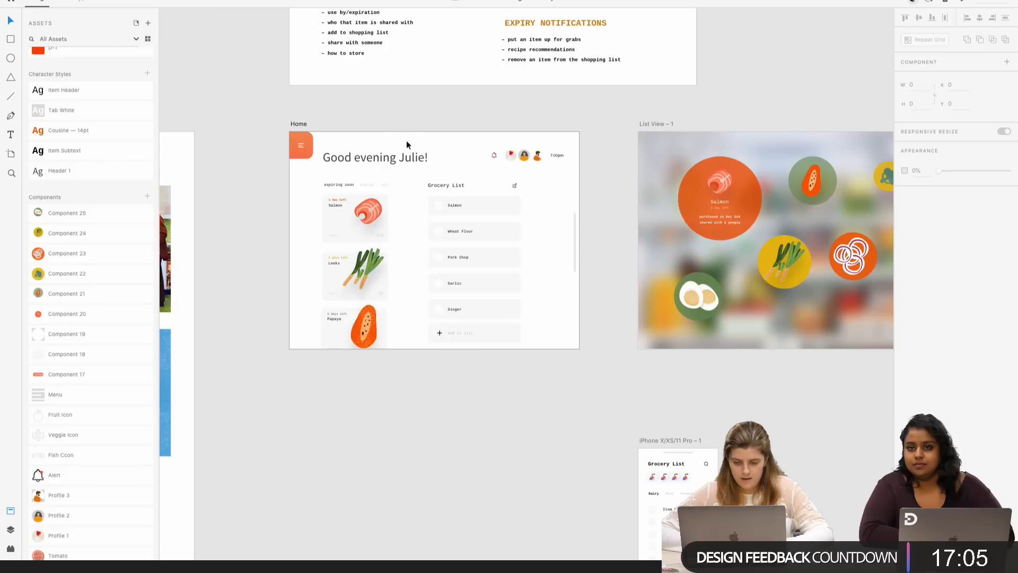
pyautogui.click(297, 124)
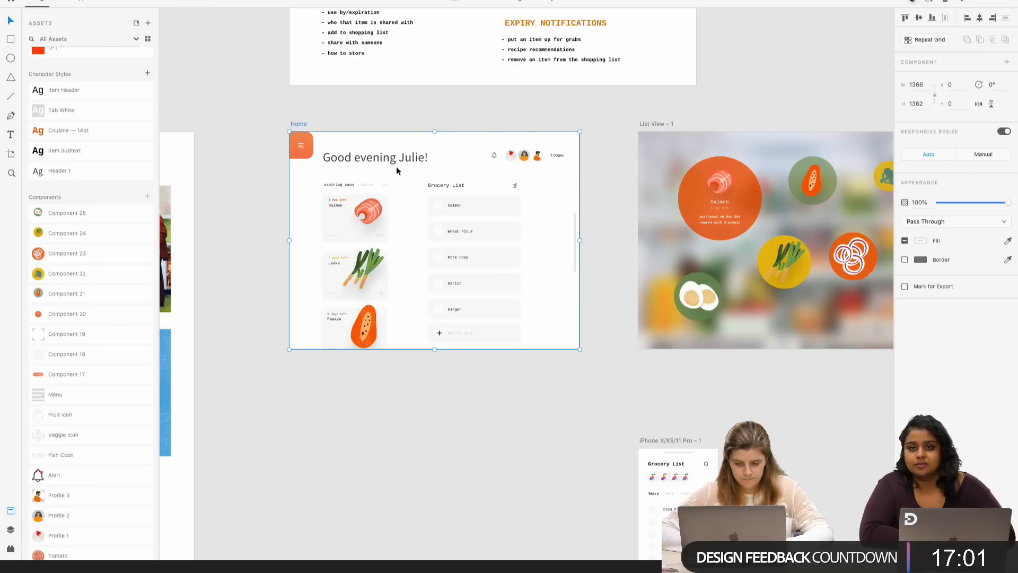
pyautogui.hotkey('ctrl', 'v')
pyautogui.rightClick(438, 201)
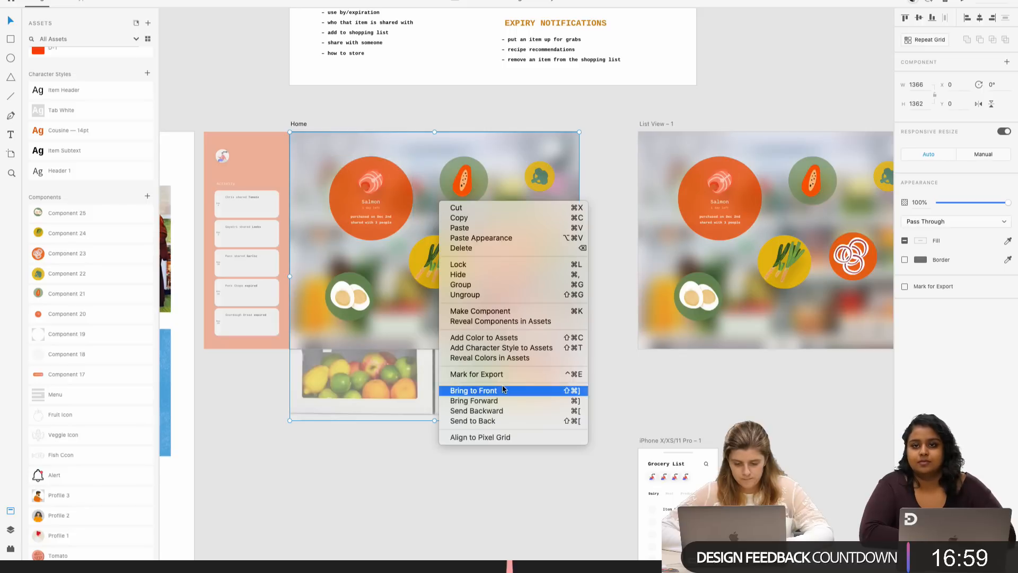
pyautogui.click(495, 419)
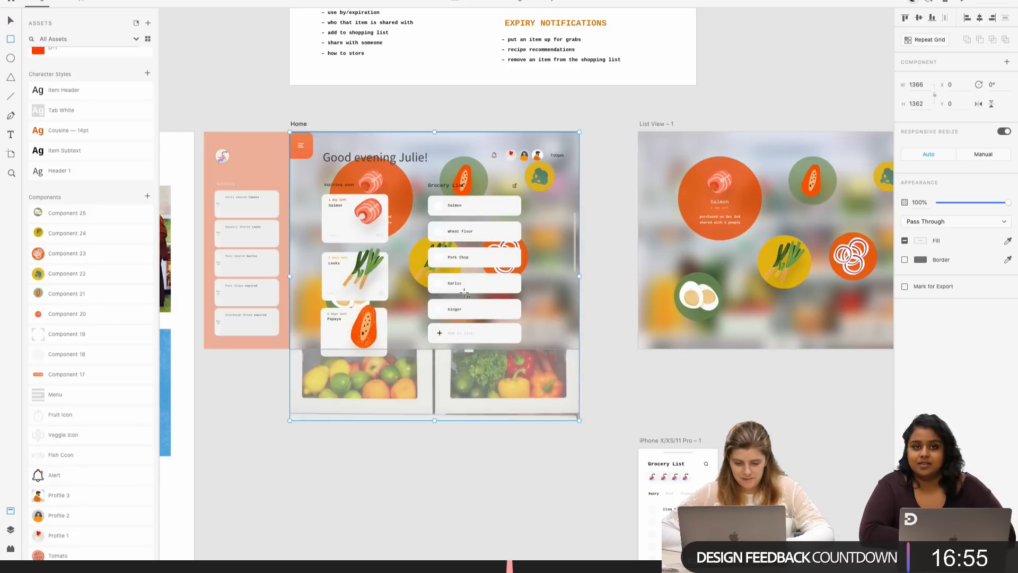
# - Cover the Home artboard with a borderless white 1366 × 1024 rectangle, layered directly above the pasted food-circle group
pyautogui.moveTo(579, 349); pyautogui.dragTo(289, 131)
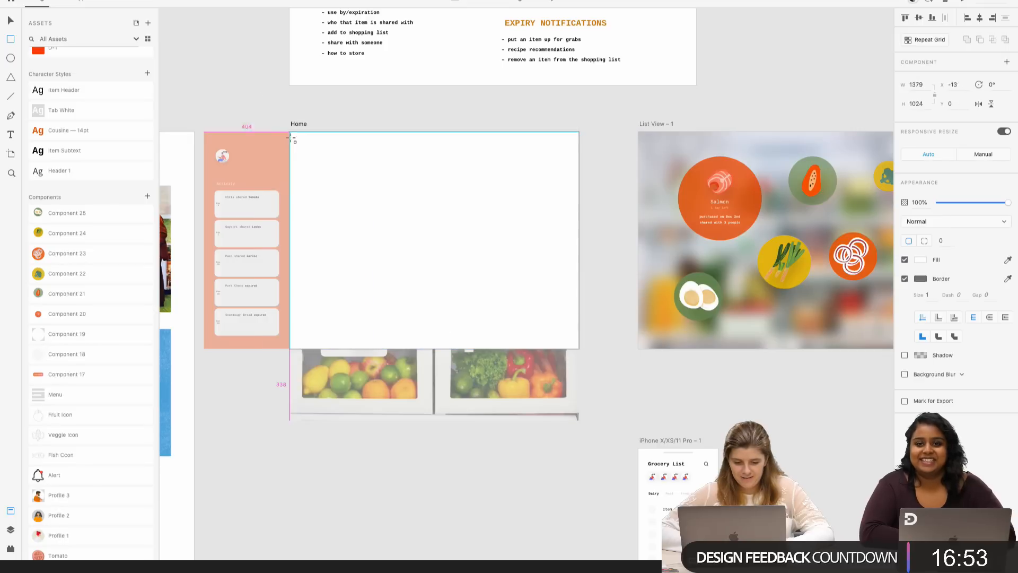
pyautogui.click(904, 279)
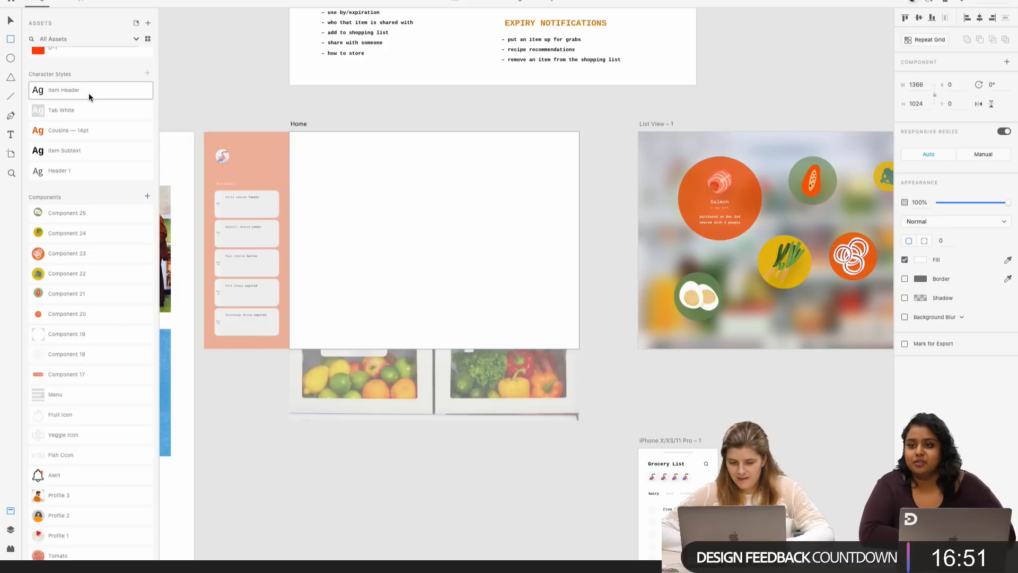
pyautogui.rightClick(465, 236)
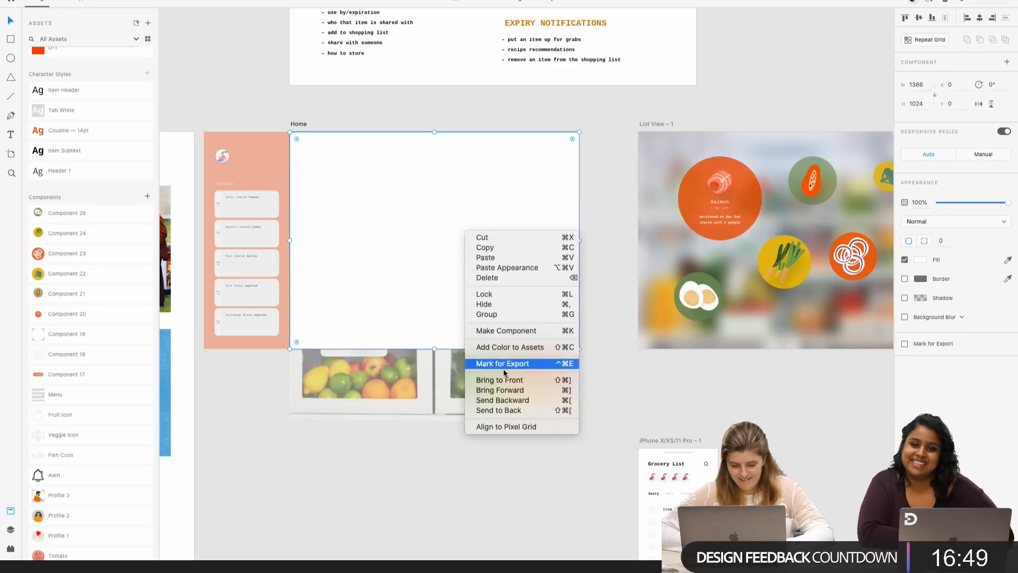
pyautogui.click(510, 407)
pyautogui.rightClick(551, 227)
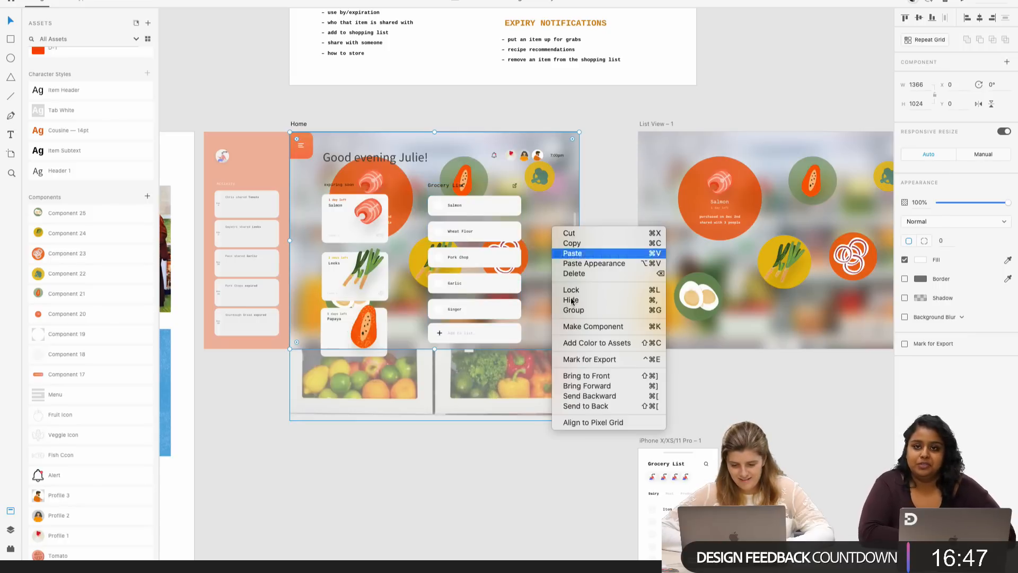
pyautogui.click(597, 386)
pyautogui.click(625, 269)
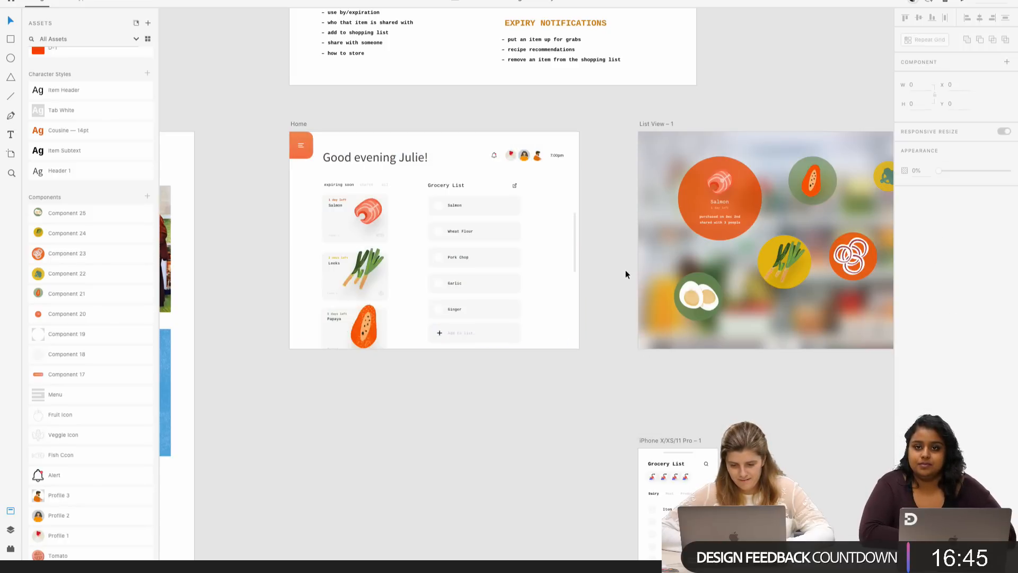
# - Copy Home's white background rectangle onto the List View – 1 artboard and set the copy's opacity to 0%
pyautogui.hscroll(2, 593, 281)
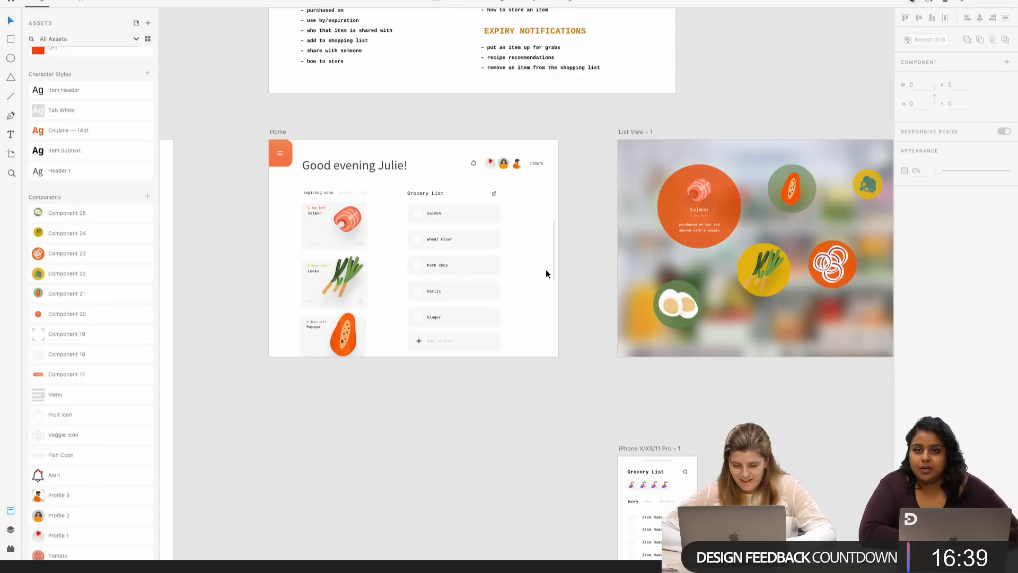
pyautogui.click(542, 297)
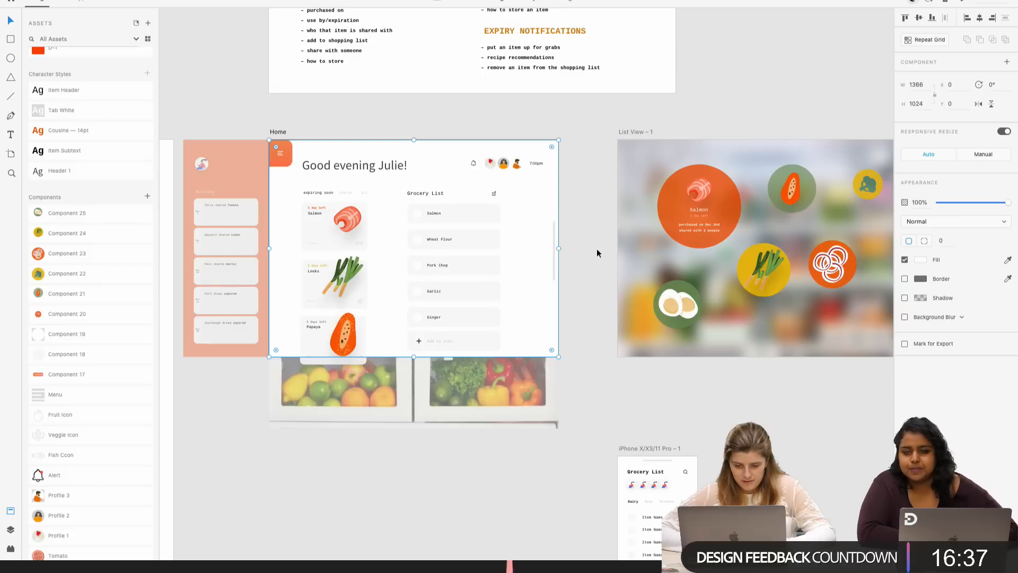
pyautogui.click(597, 273)
pyautogui.click(514, 275)
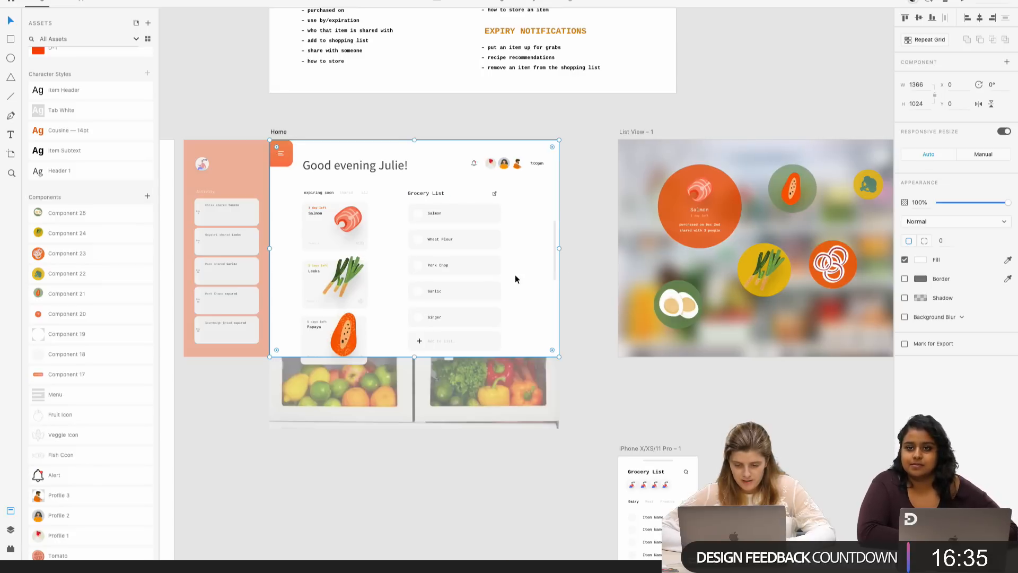
pyautogui.click(648, 130)
pyautogui.click(648, 133)
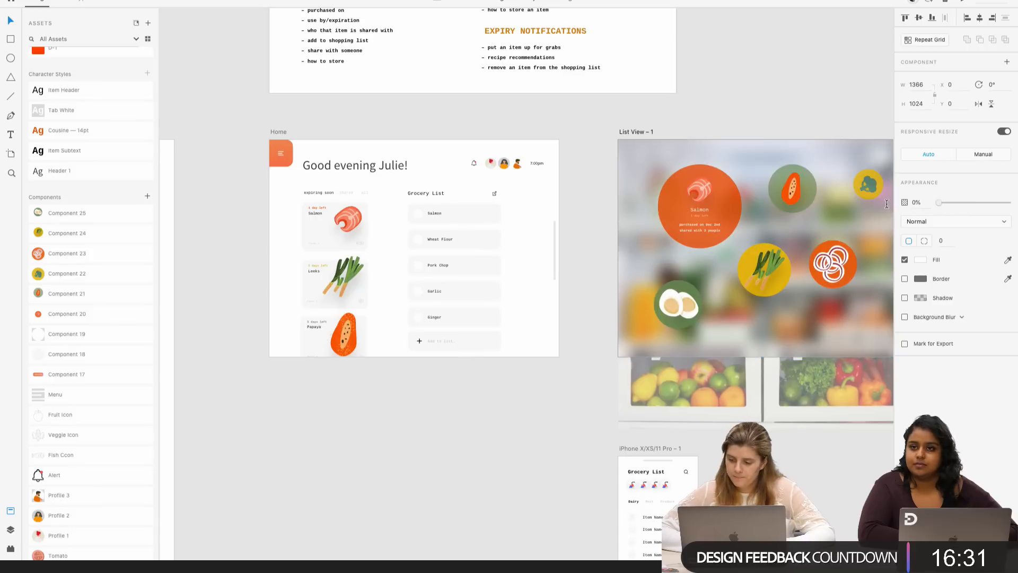
pyautogui.click(648, 365)
pyautogui.hscroll(5, 731, 379)
pyautogui.scroll(1, 732, 379)
pyautogui.click(609, 194)
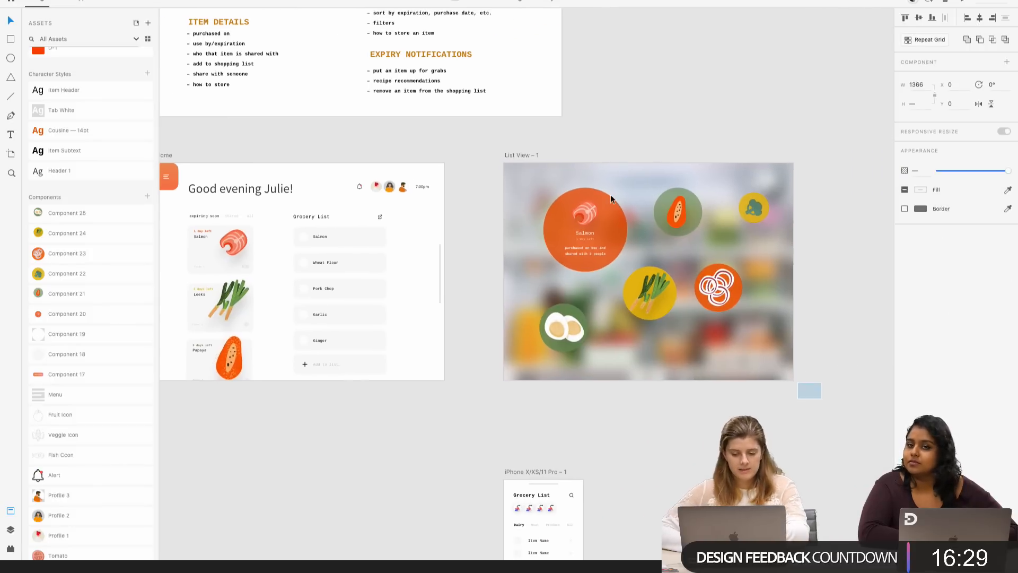
pyautogui.press('super+z')
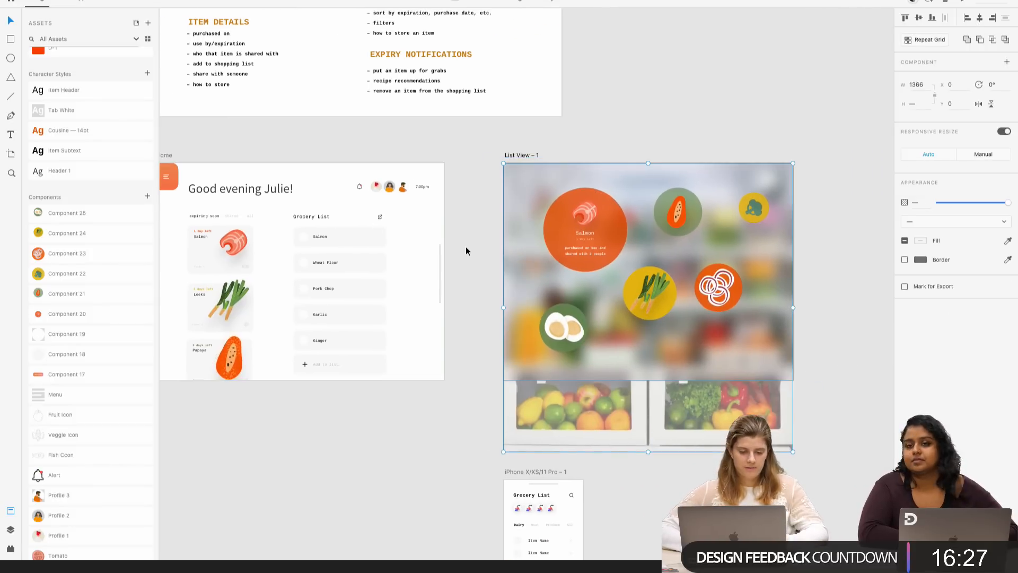
pyautogui.click(466, 246)
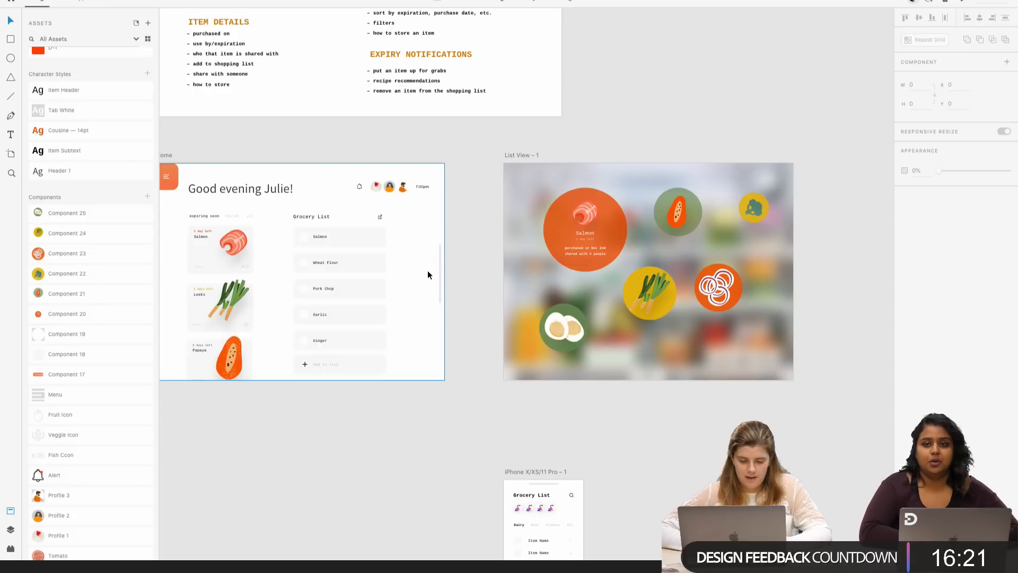
# - Try to group the white background rectangle with the scrollbar on the Home artboard, and undo the grouping
pyautogui.click(419, 275)
pyautogui.scroll(3, 430, 275)
pyautogui.scroll(5, 423, 265)
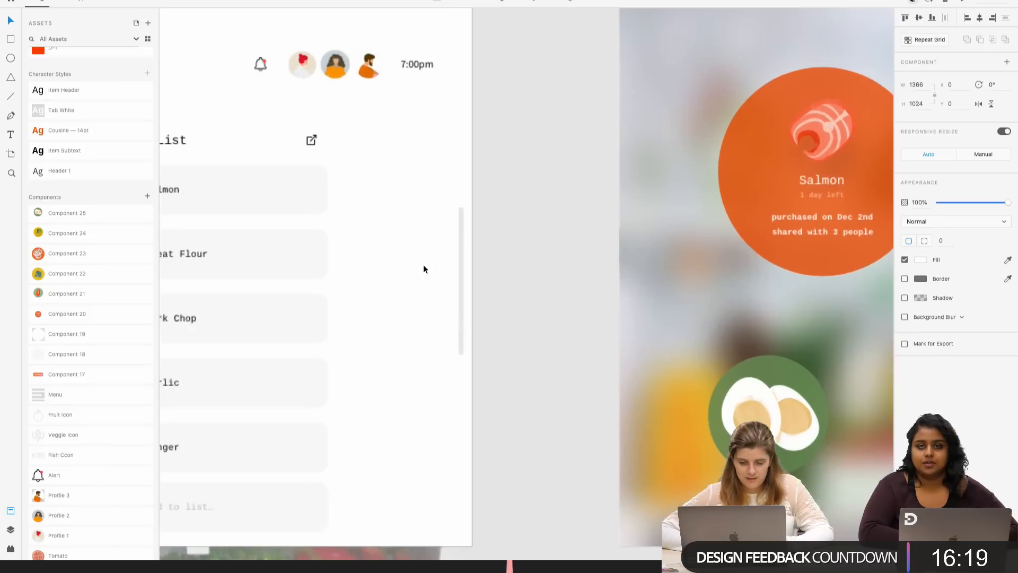
pyautogui.keyDown('shift'); pyautogui.click(461, 255); pyautogui.keyUp('shift')
pyautogui.press('super+g')
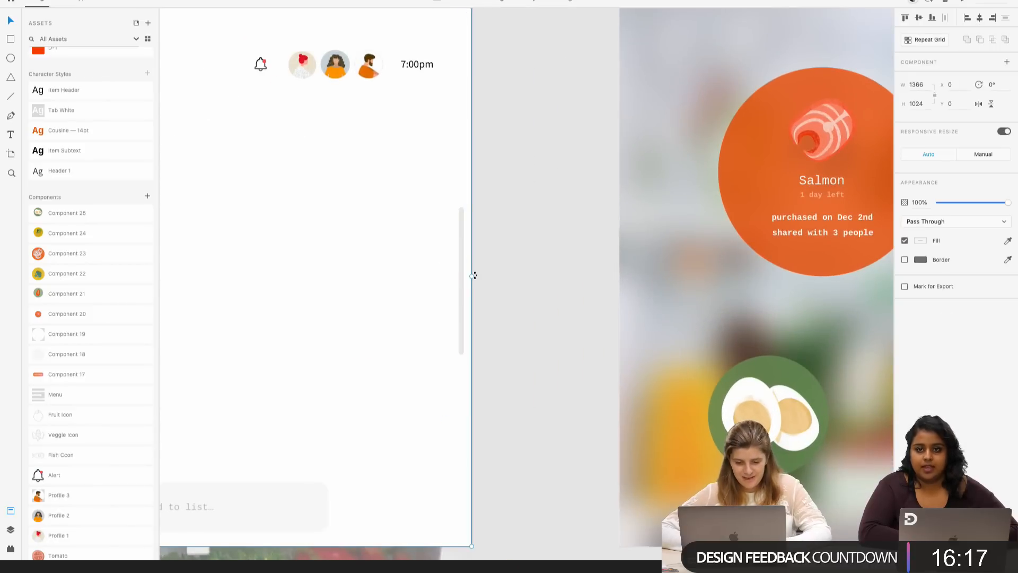
pyautogui.press('super+z')
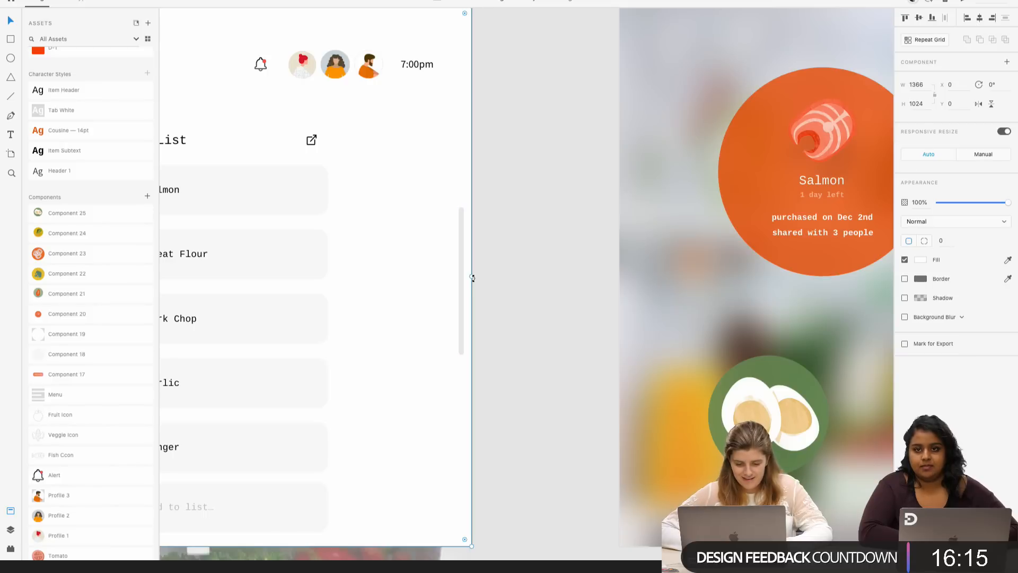
# - Try different widths for Home's white background rectangle, narrowing it to 1317 and widening it to 1377
pyautogui.moveTo(472, 277); pyautogui.dragTo(446, 296)
pyautogui.scroll(-4, 445, 295)
pyautogui.hscroll(-2, 445, 295)
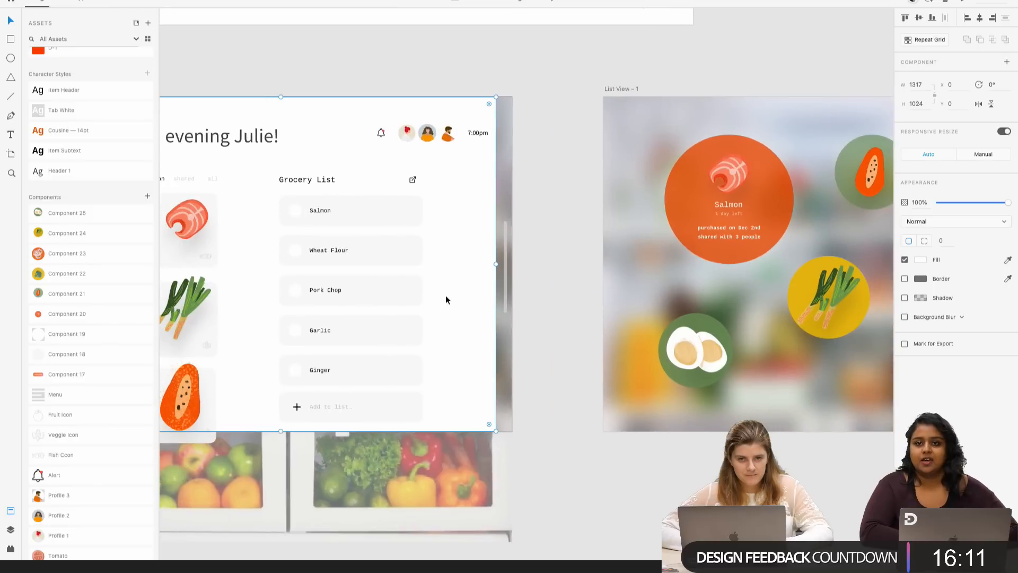
pyautogui.hscroll(-2, 446, 299)
pyautogui.moveTo(528, 262); pyautogui.dragTo(545, 263)
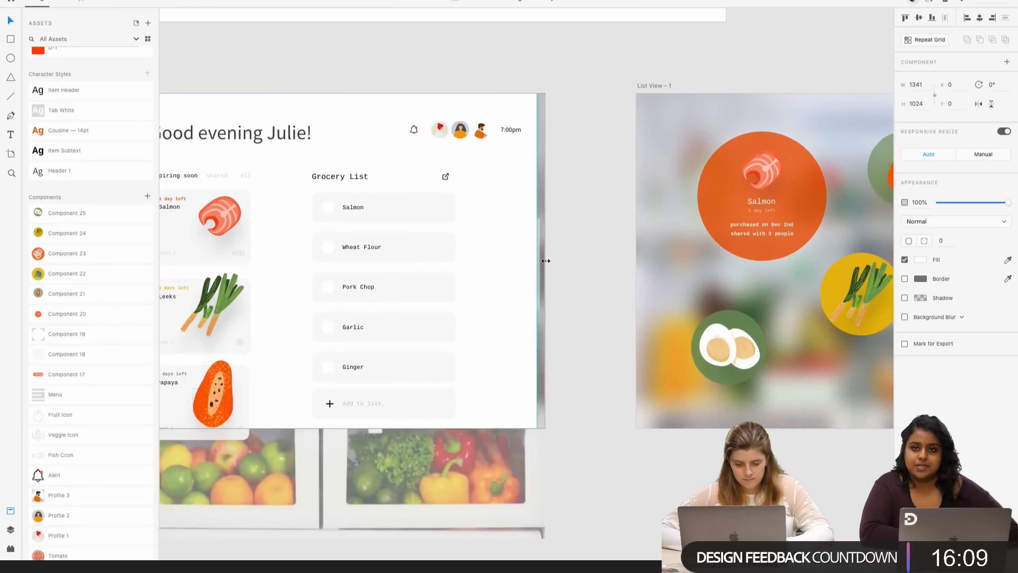
pyautogui.click(539, 260)
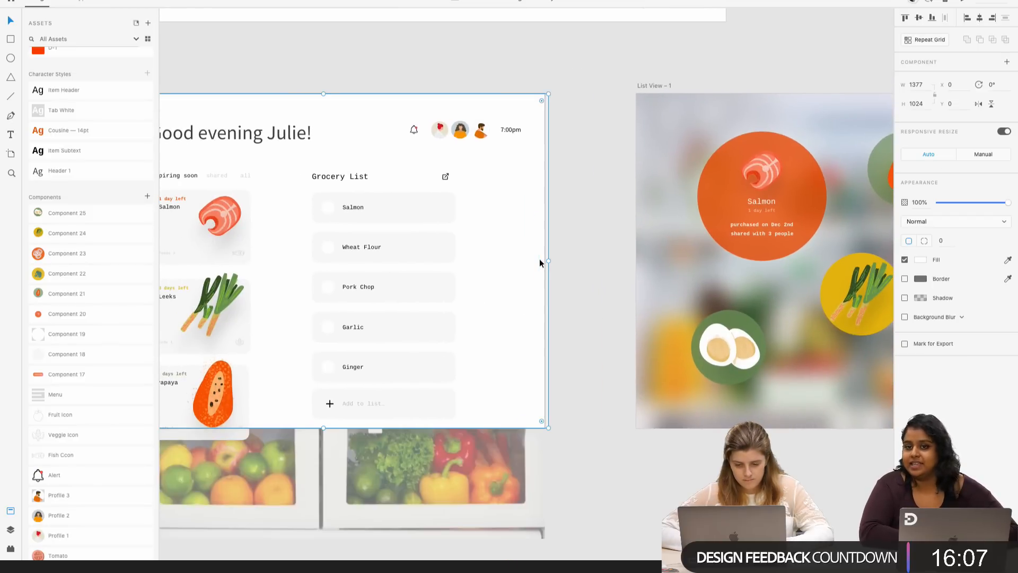
# - Group Home's white rectangle with the scrollbar directly above the pasted food-circle group, and stretch the new group to 1366 wide
pyautogui.click(546, 261)
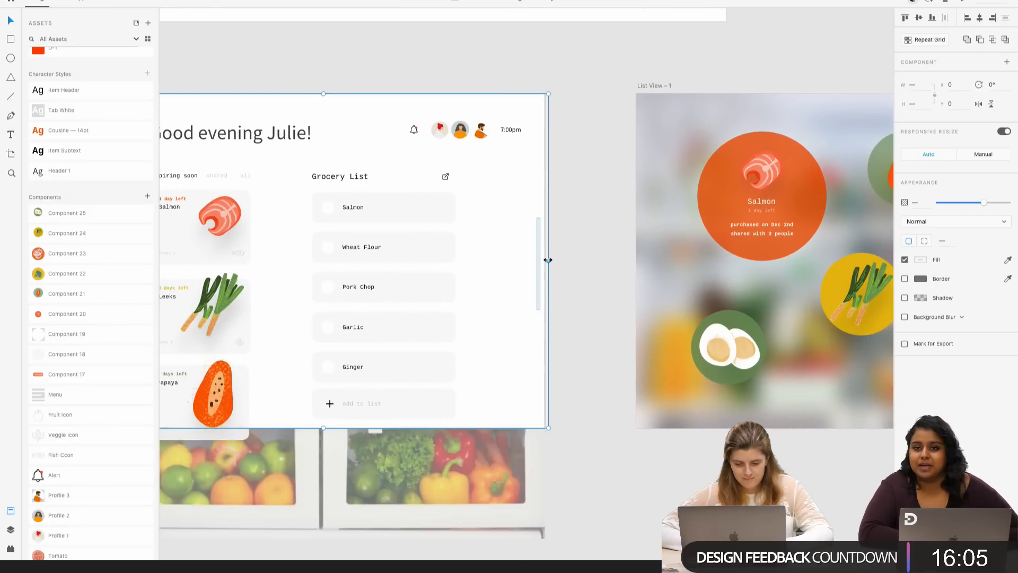
pyautogui.moveTo(548, 259); pyautogui.dragTo(538, 260)
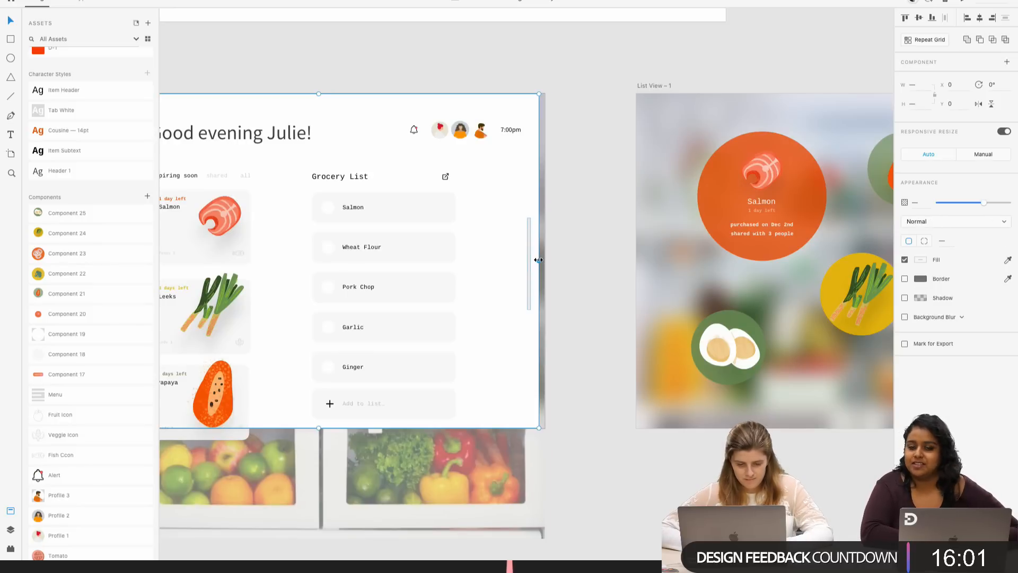
pyautogui.rightClick(515, 263)
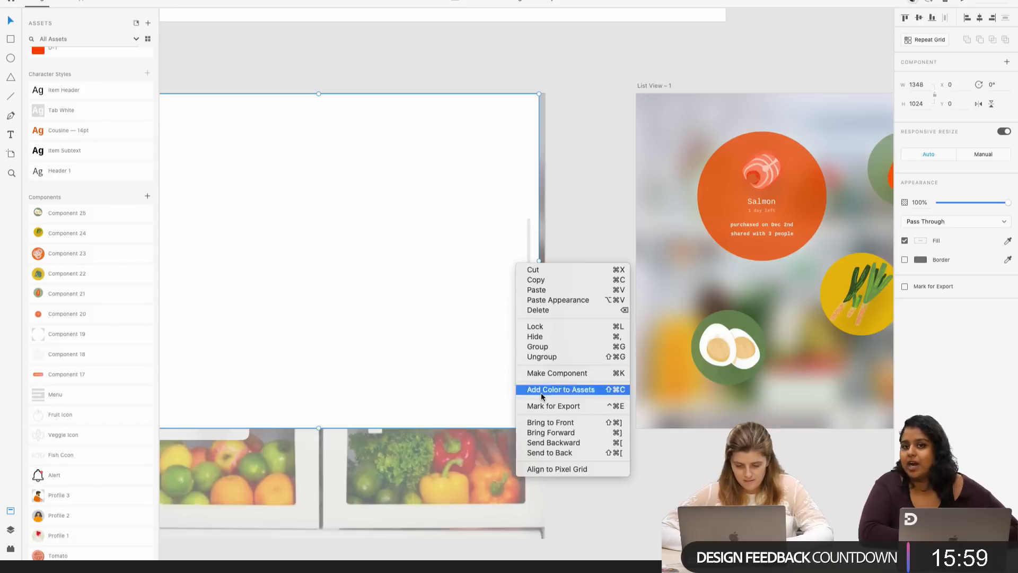
pyautogui.click(549, 450)
pyautogui.rightClick(491, 329)
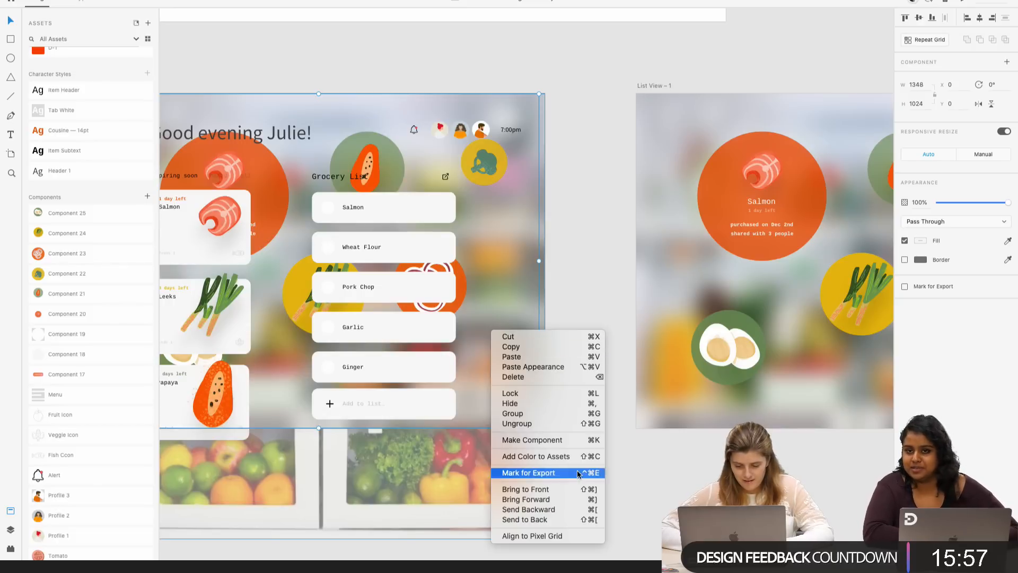
pyautogui.click(550, 508)
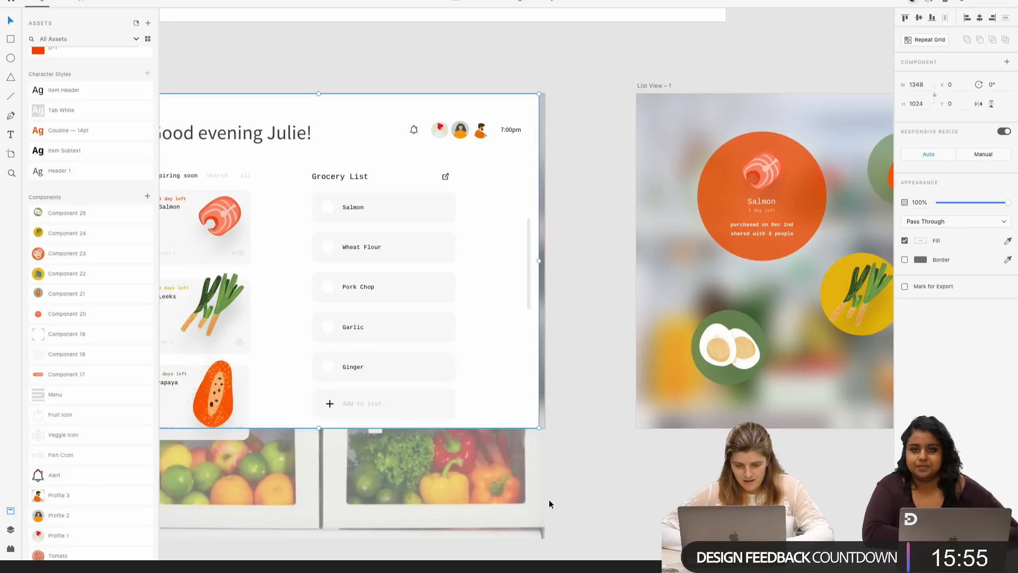
pyautogui.moveTo(539, 261); pyautogui.dragTo(544, 294)
pyautogui.click(571, 292)
# - Move the List View – 1 artboard directly below the Home artboard
pyautogui.scroll(-8, 571, 291)
pyautogui.scroll(-2, 572, 291)
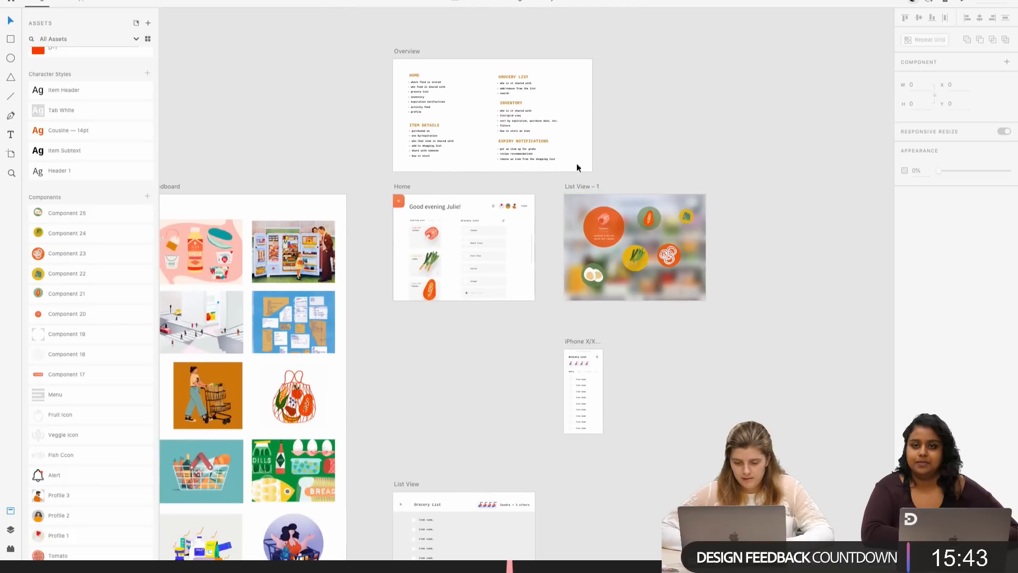
pyautogui.moveTo(578, 187); pyautogui.dragTo(410, 313)
# - Duplicate the Home artboard and place the copy farther along the same row, past the iPhone artboard
pyautogui.click(397, 186)
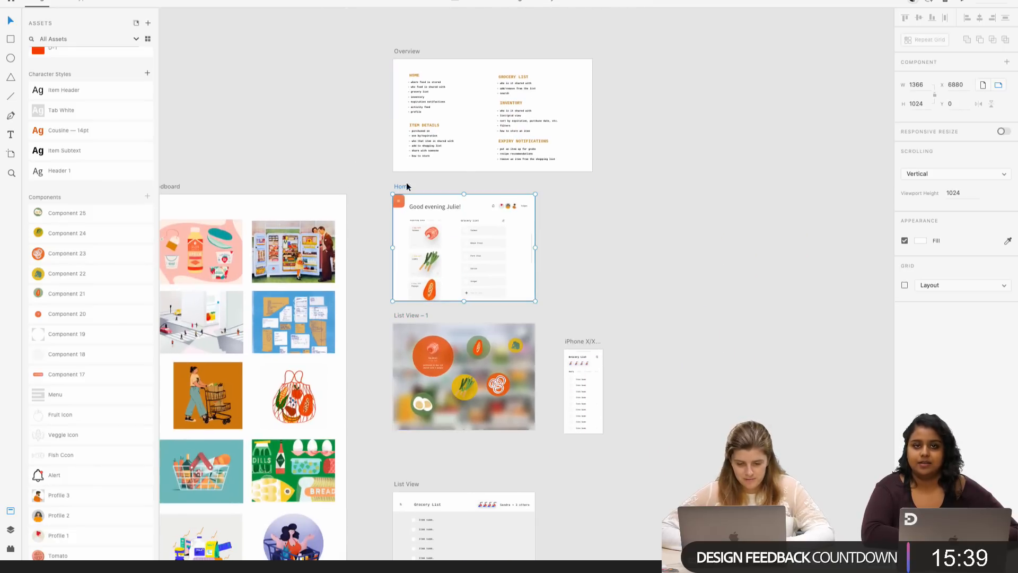
pyautogui.moveTo(547, 185); pyautogui.dragTo(714, 186)
pyautogui.click(740, 345)
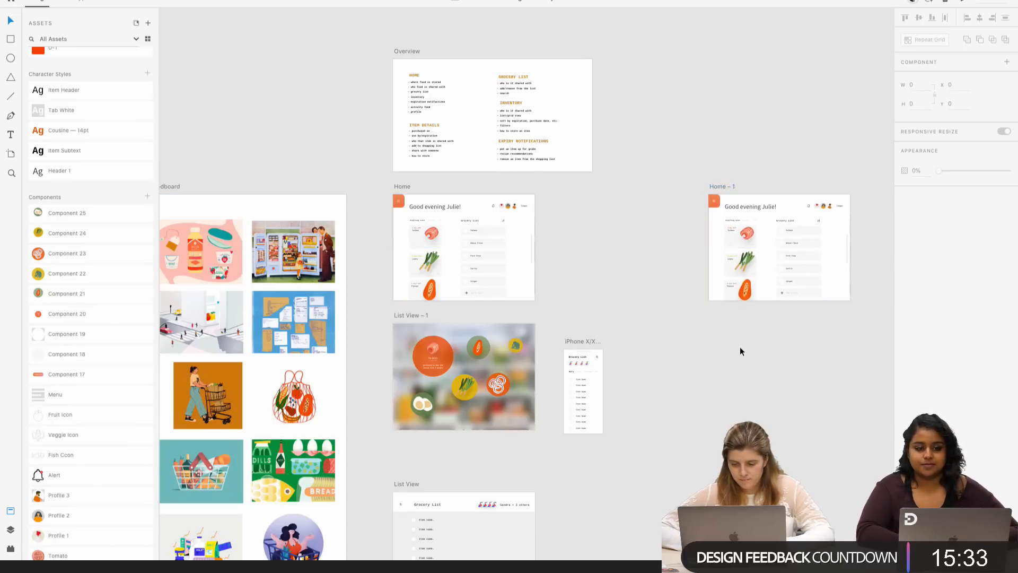
# - Narrow the white background group together with the greeting, header icons, food cards and grocery list on Home – 1 to about 1137 wide
pyautogui.hscroll(3, 769, 334)
pyautogui.scroll(2, 794, 318)
pyautogui.scroll(2, 771, 298)
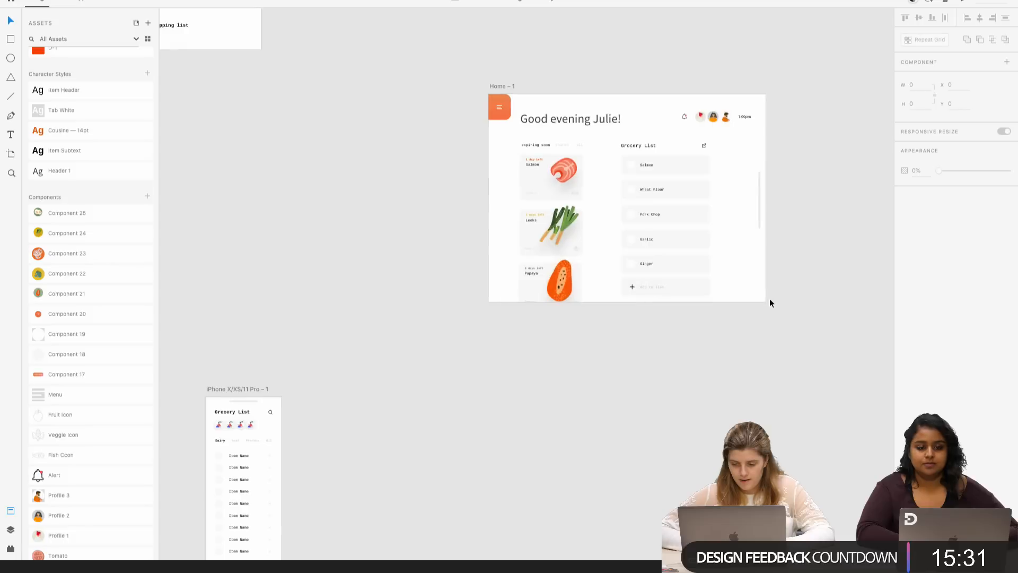
pyautogui.moveTo(767, 318); pyautogui.dragTo(479, 88)
pyautogui.click(773, 179)
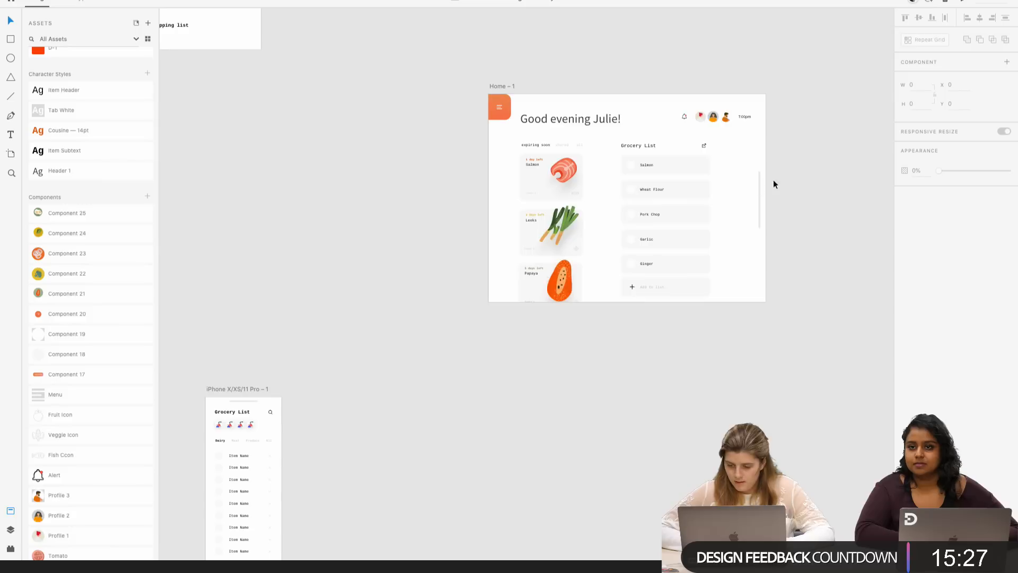
pyautogui.click(762, 186)
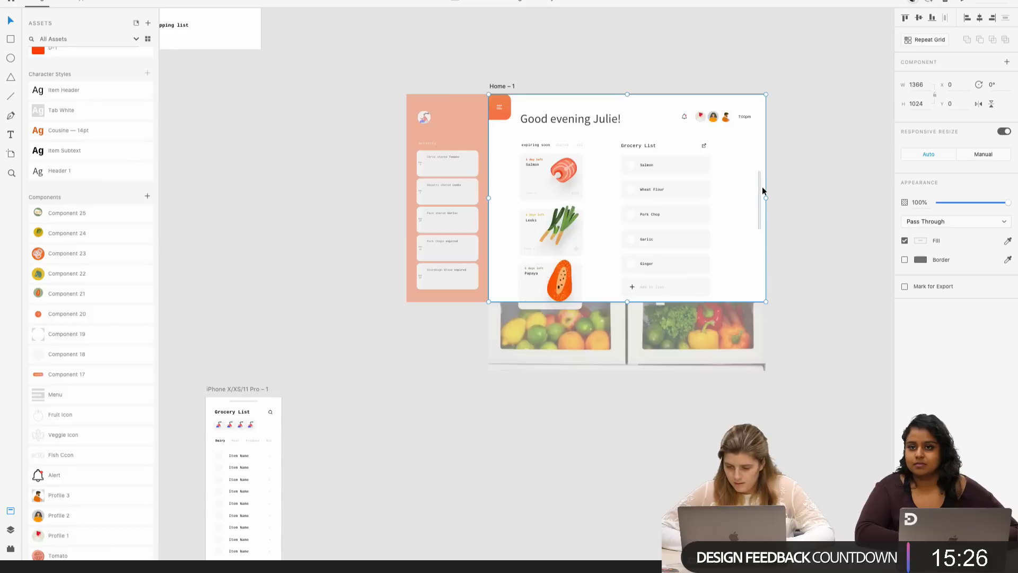
pyautogui.keyDown('shift'); pyautogui.click(720, 116); pyautogui.keyUp('shift')
pyautogui.keyDown('shift'); pyautogui.click(741, 116); pyautogui.keyUp('shift')
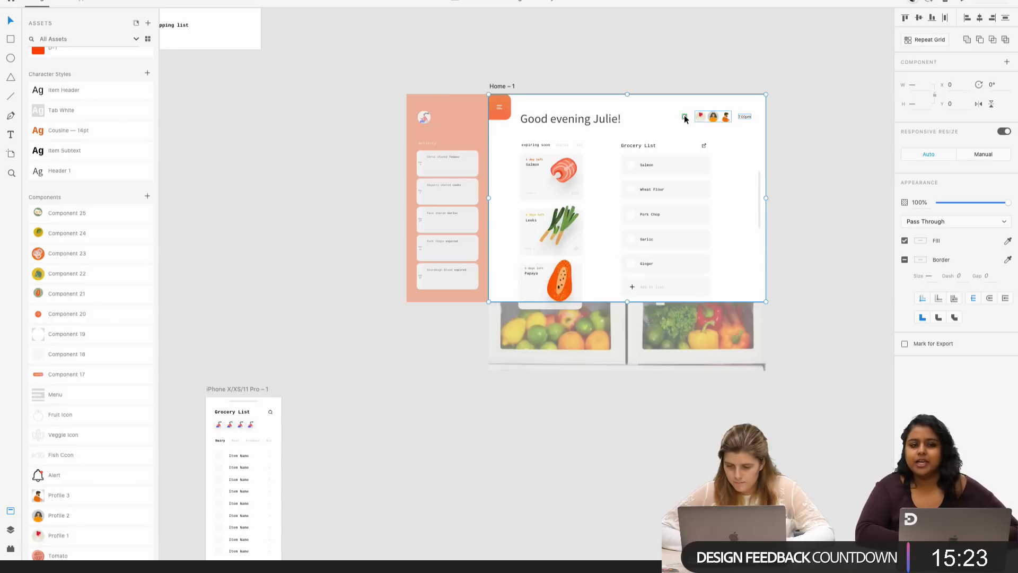
pyautogui.keyDown('shift'); pyautogui.click(703, 142); pyautogui.keyUp('shift')
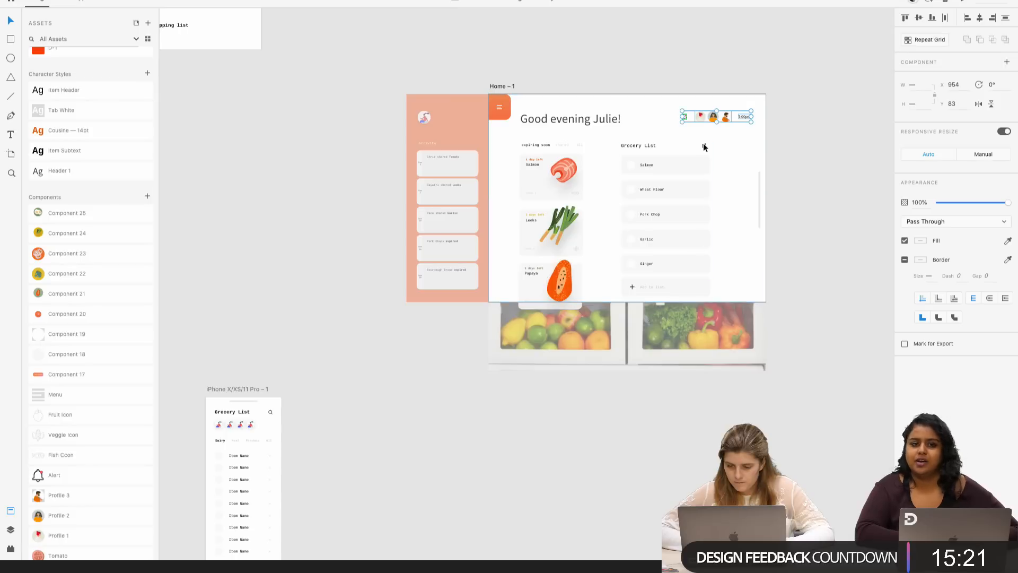
pyautogui.click(759, 185)
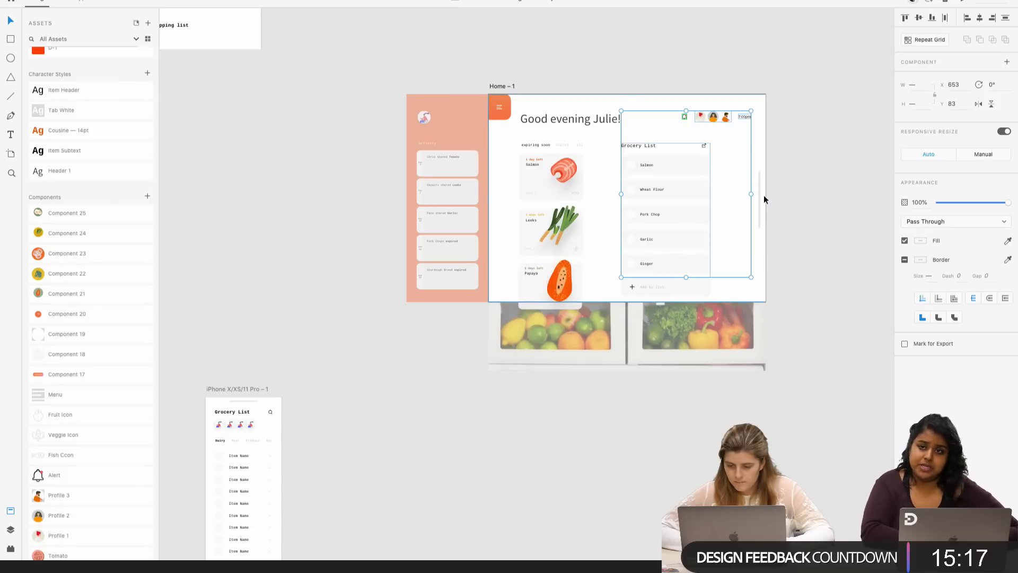
pyautogui.moveTo(766, 199)
pyautogui.mouseDown()
pyautogui.moveTo(646, 201)
pyautogui.moveTo(766, 196)
pyautogui.mouseUp()
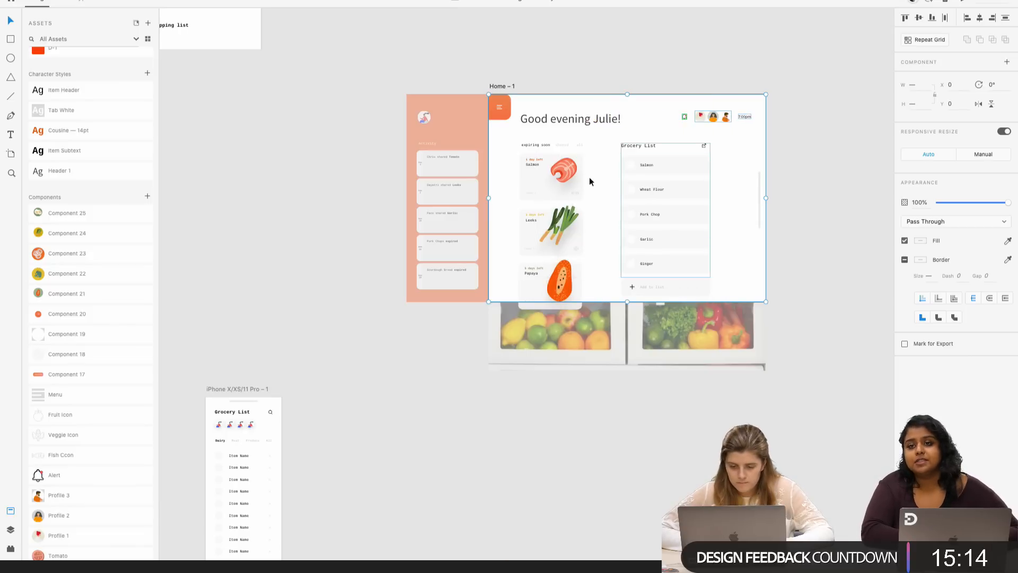
pyautogui.keyDown('shift'); pyautogui.click(565, 228); pyautogui.keyUp('shift')
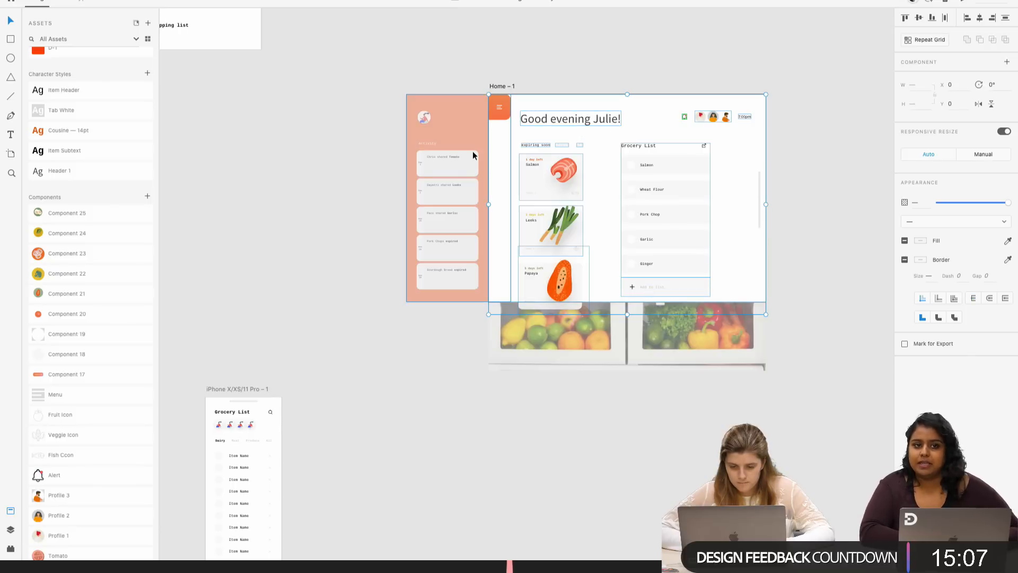
pyautogui.moveTo(765, 203); pyautogui.dragTo(718, 201)
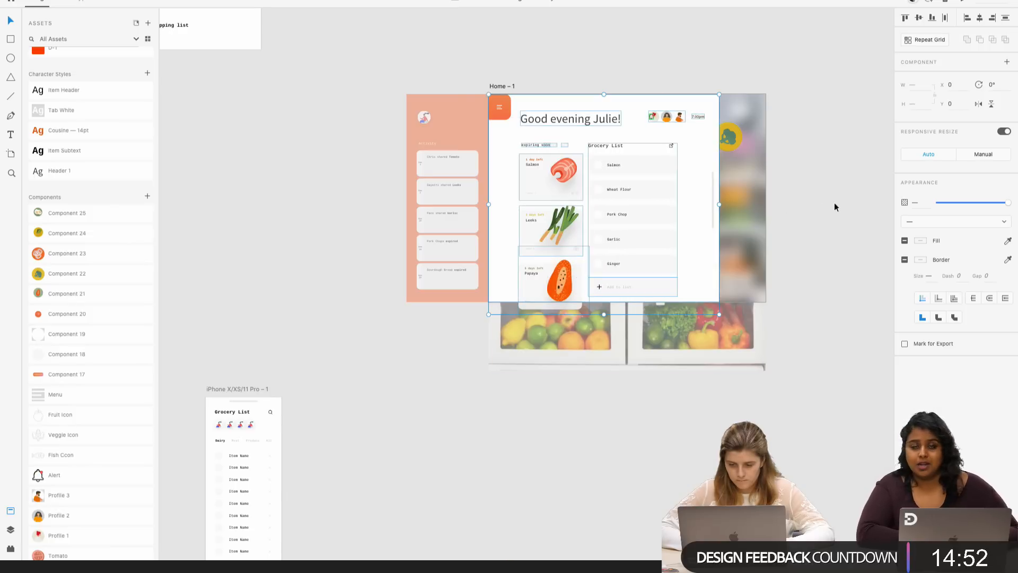
# - Set the opacity of the three food cards and the filter labels above them on Home – 1 to 0%
pyautogui.doubleClick(562, 177)
pyautogui.click(540, 178)
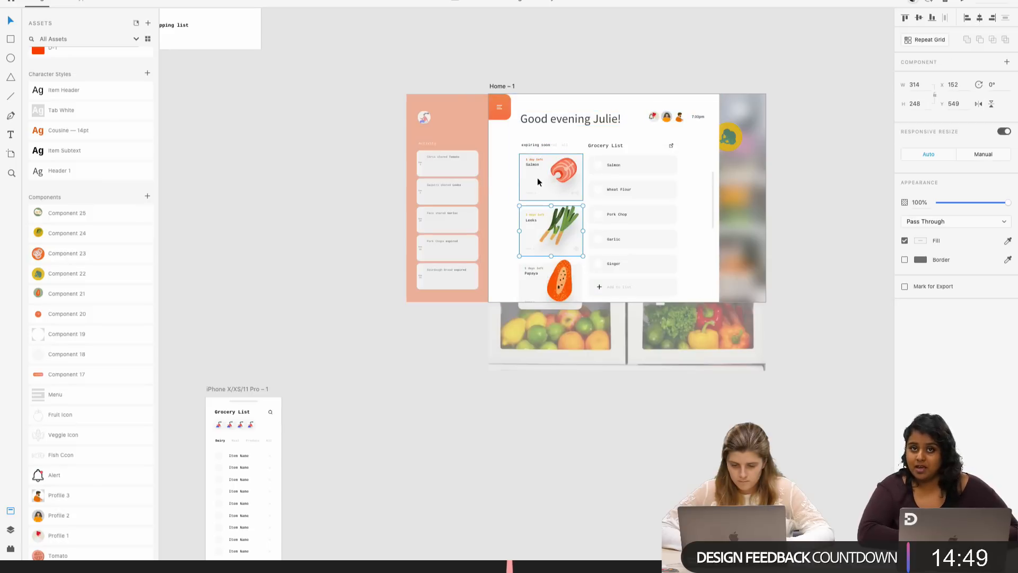
pyautogui.keyDown('shift'); pyautogui.click(538, 143); pyautogui.keyUp('shift')
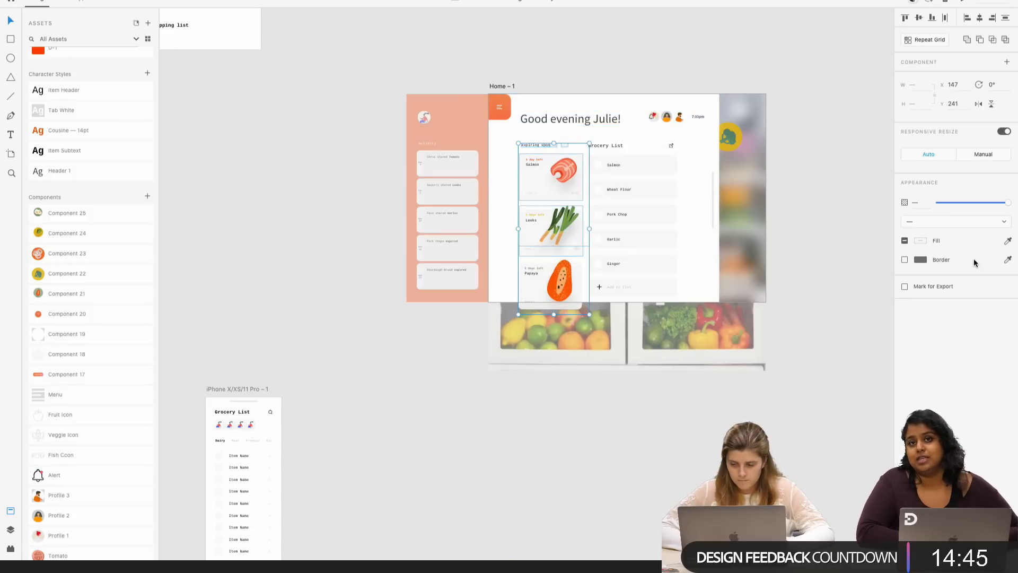
pyautogui.moveTo(989, 206); pyautogui.dragTo(919, 200)
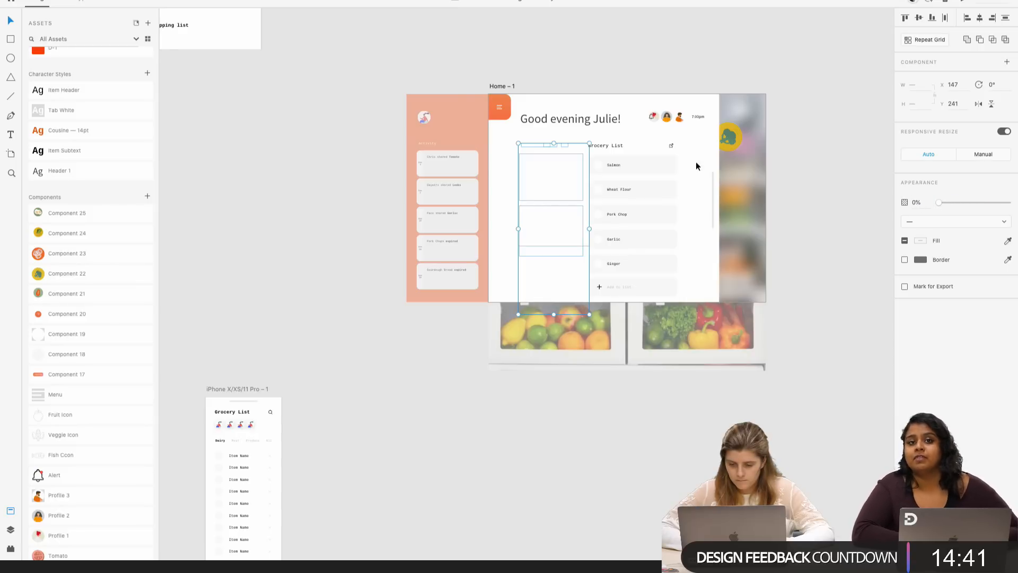
# - Set the opacity of the grocery list and of the greeting heading on Home – 1 to 0%
pyautogui.click(654, 168)
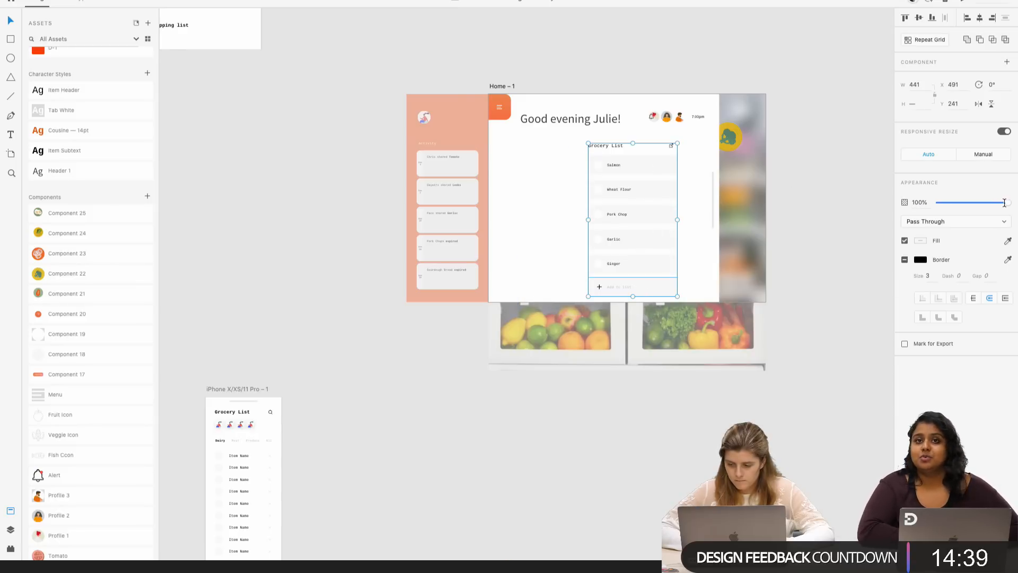
pyautogui.moveTo(999, 202); pyautogui.dragTo(924, 202)
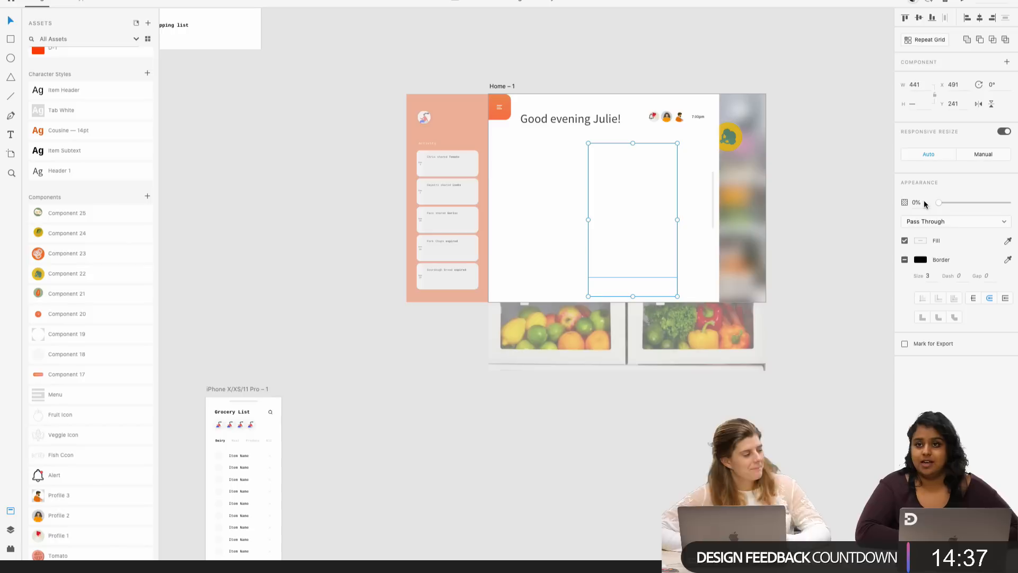
pyautogui.click(586, 122)
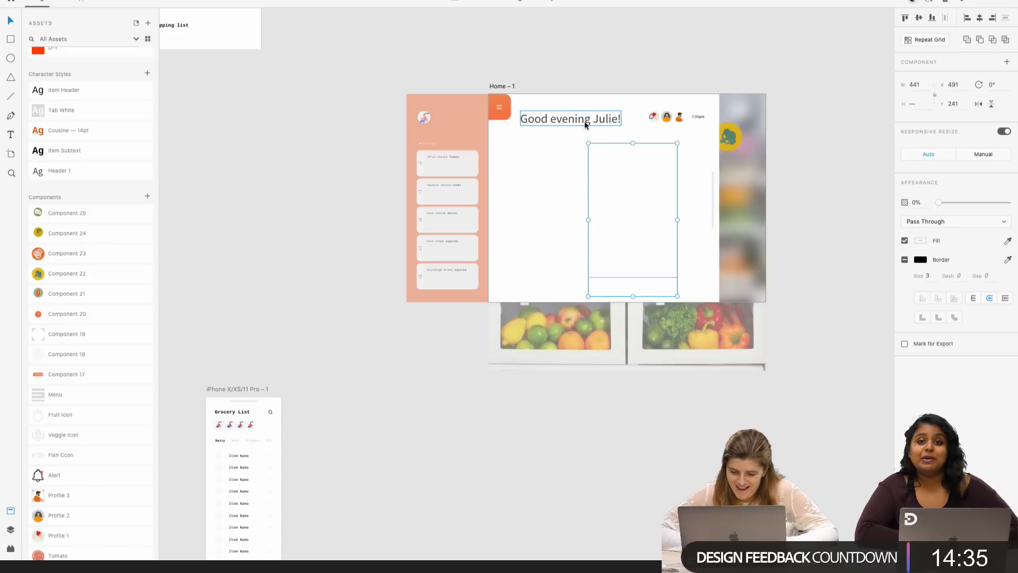
pyautogui.moveTo(1009, 318); pyautogui.dragTo(984, 319)
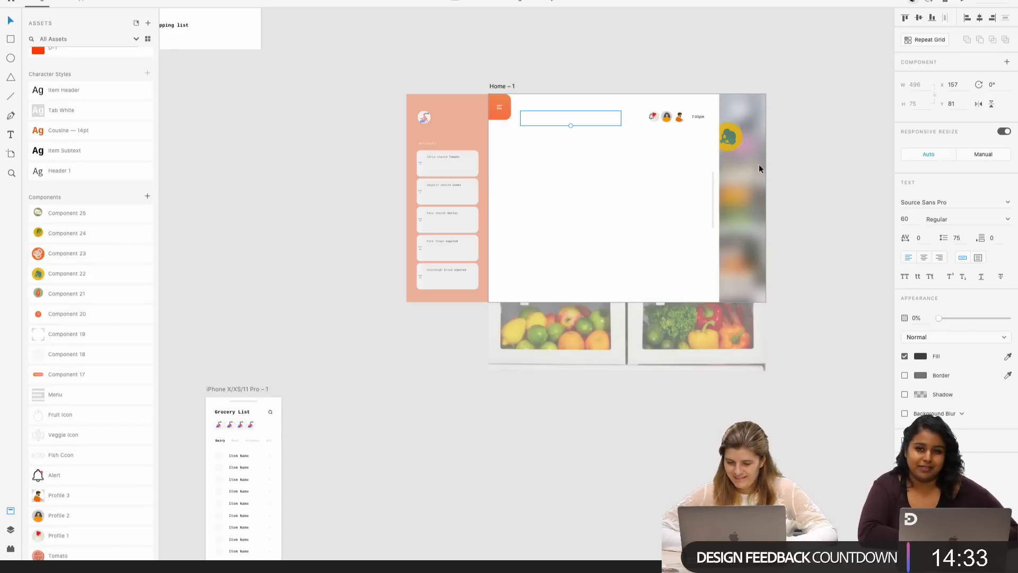
# - Set the opacity of the profile picture group in Home – 1's header to 0%
pyautogui.click(696, 117)
pyautogui.rightClick(695, 118)
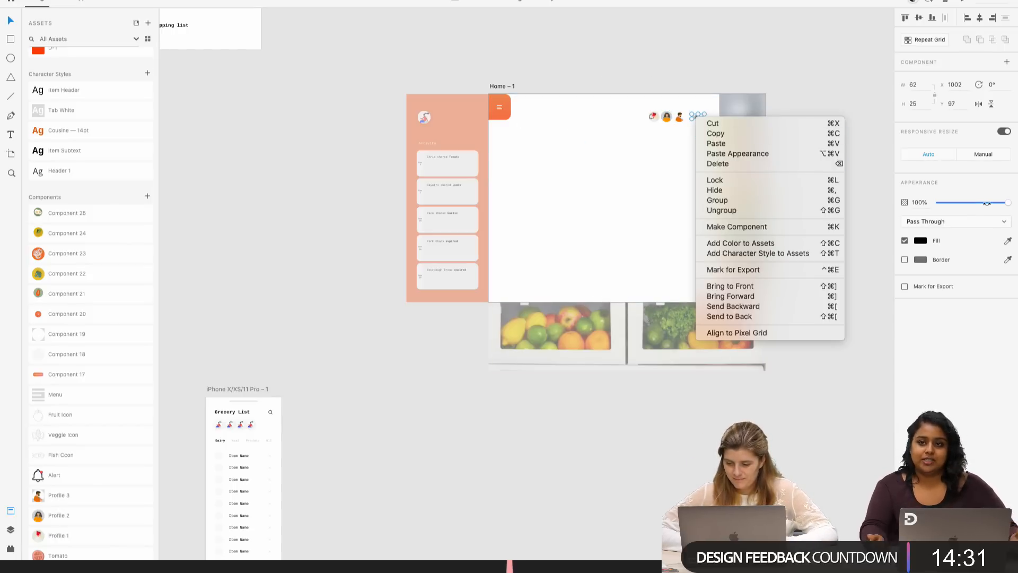
pyautogui.click(1002, 208)
pyautogui.rightClick(672, 116)
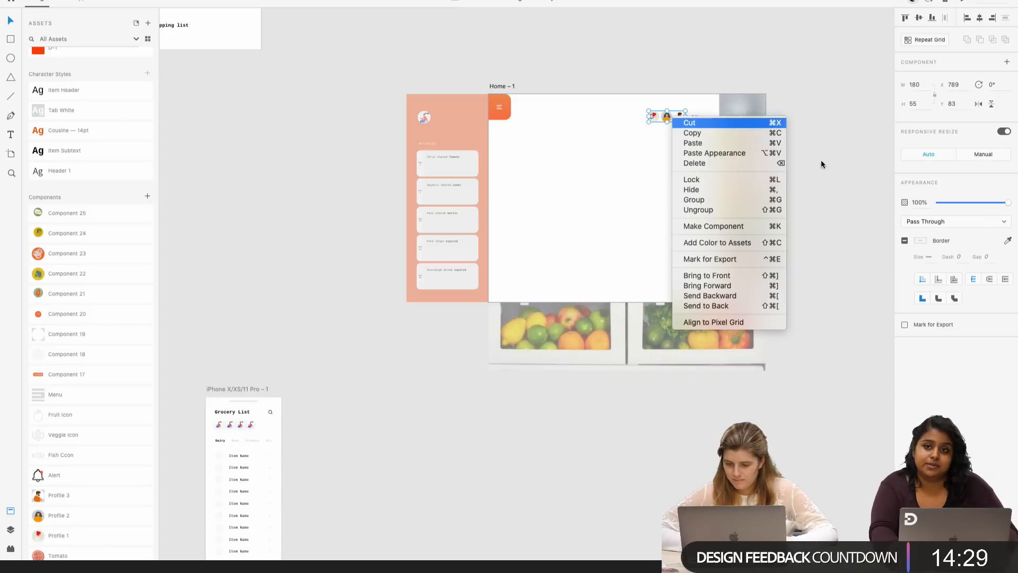
pyautogui.click(1009, 205)
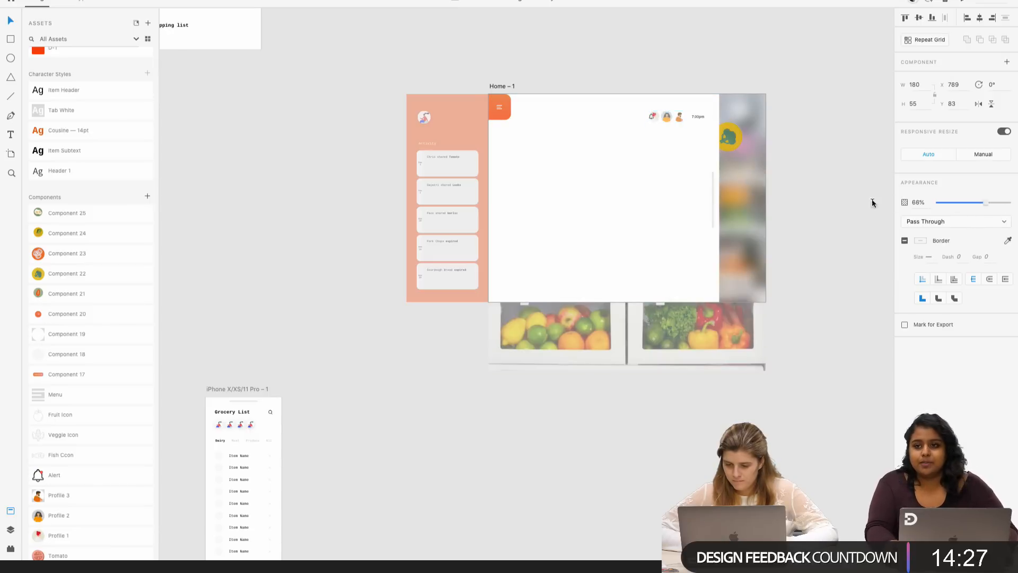
pyautogui.moveTo(872, 203); pyautogui.dragTo(869, 203)
# - Set the opacity of the alert bell and the 7:00pm label in Home – 1's header to 0%
pyautogui.scroll(3, 698, 112)
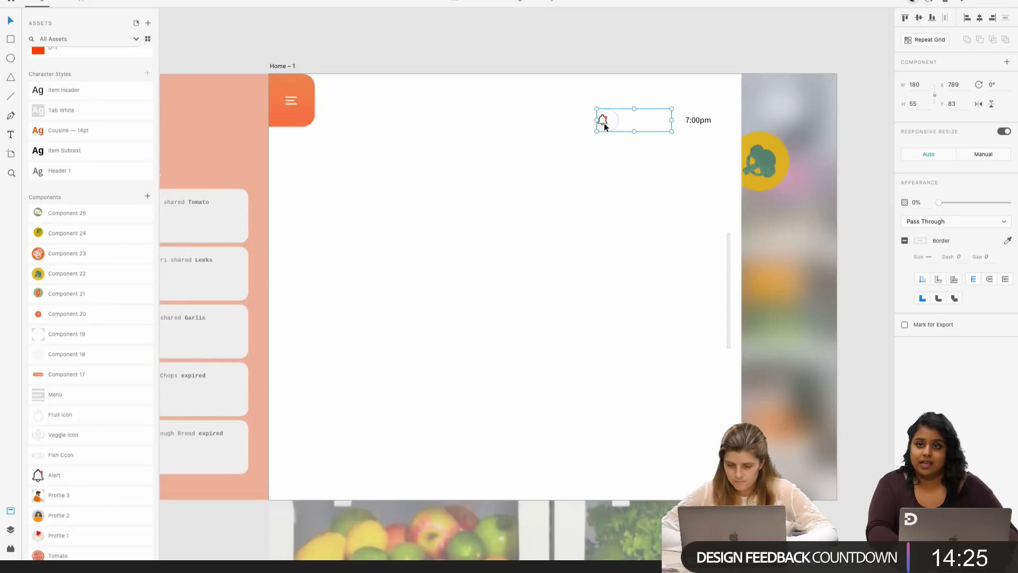
pyautogui.click(695, 121)
pyautogui.doubleClick(604, 119)
pyautogui.rightClick(603, 119)
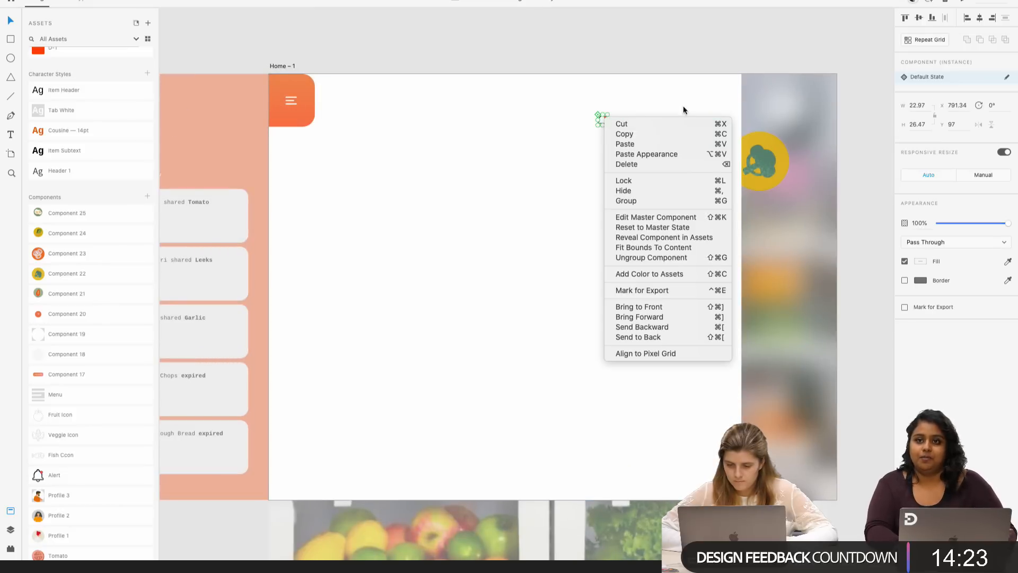
pyautogui.click(689, 107)
pyautogui.keyDown('shift'); pyautogui.click(699, 120); pyautogui.keyUp('shift')
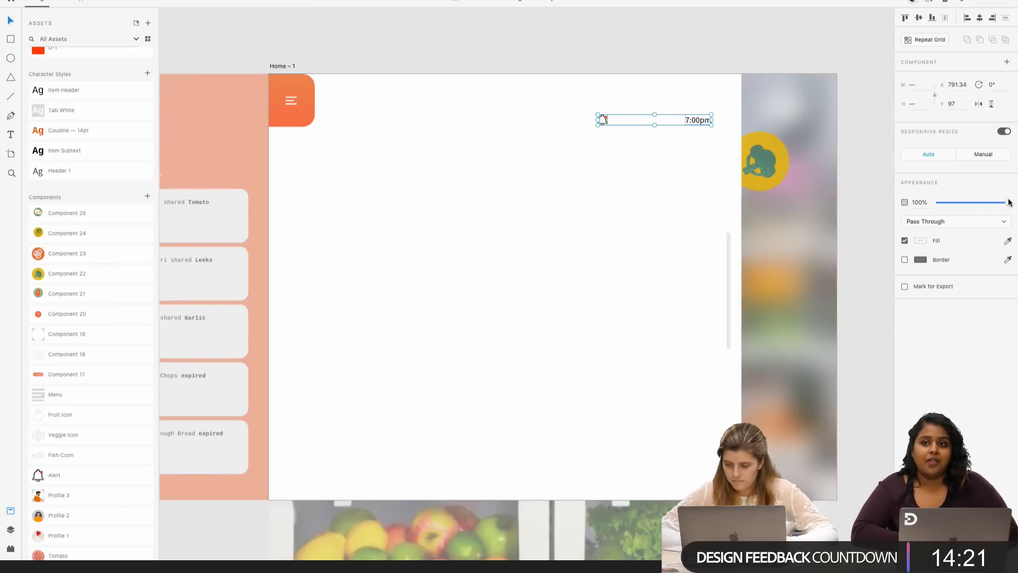
# - Collapse Home – 1's white background and scrollbar group against the artboard's left edge, uncovering the blurred fridge and food circles
pyautogui.click(737, 257)
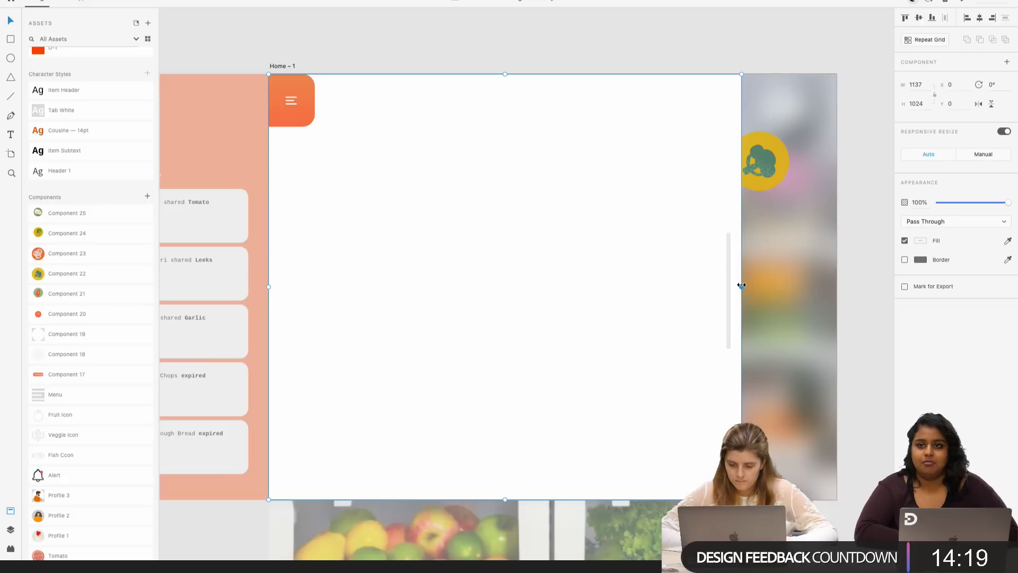
pyautogui.moveTo(741, 285); pyautogui.dragTo(269, 227)
pyautogui.click(403, 24)
pyautogui.scroll(-5, 403, 31)
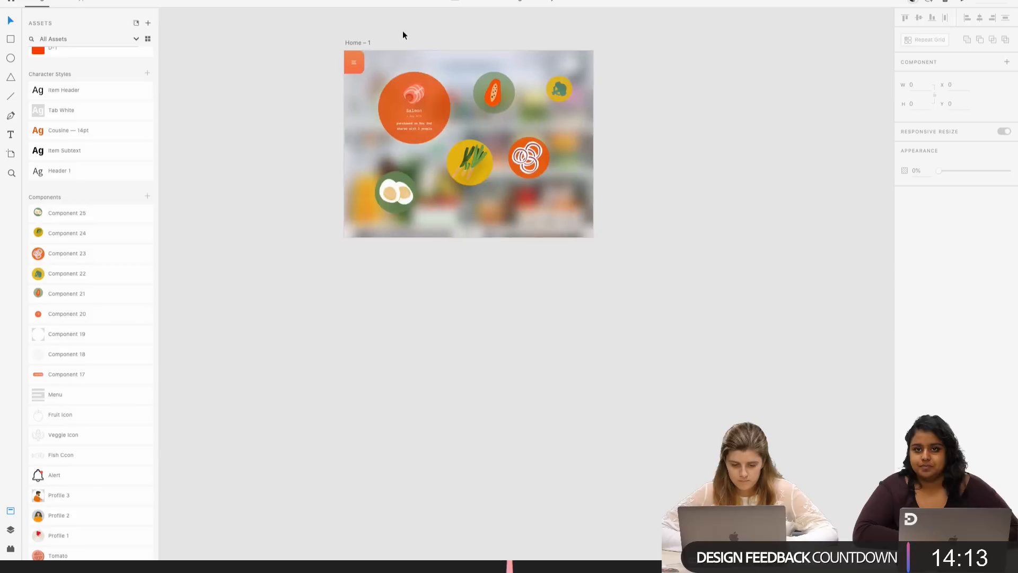
# - In Prototype mode, link the scrollbar on Home to the Home – 1 artboard with a Tap, Auto-Animate interaction
pyautogui.hscroll(-5, 403, 31)
pyautogui.scroll(2, 402, 30)
pyautogui.hscroll(-3, 228, 110)
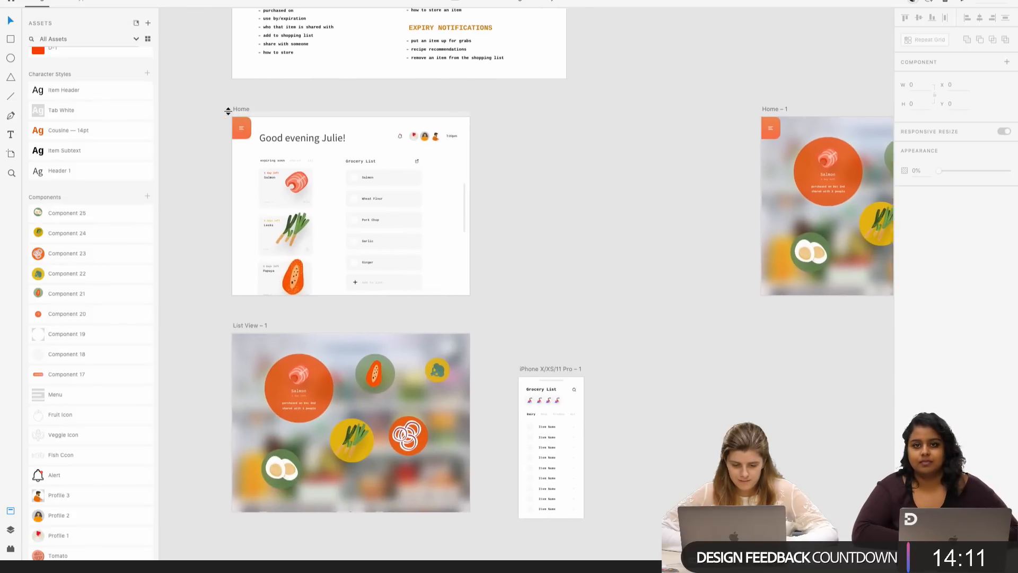
pyautogui.hscroll(-2, 227, 109)
pyautogui.click(494, 210)
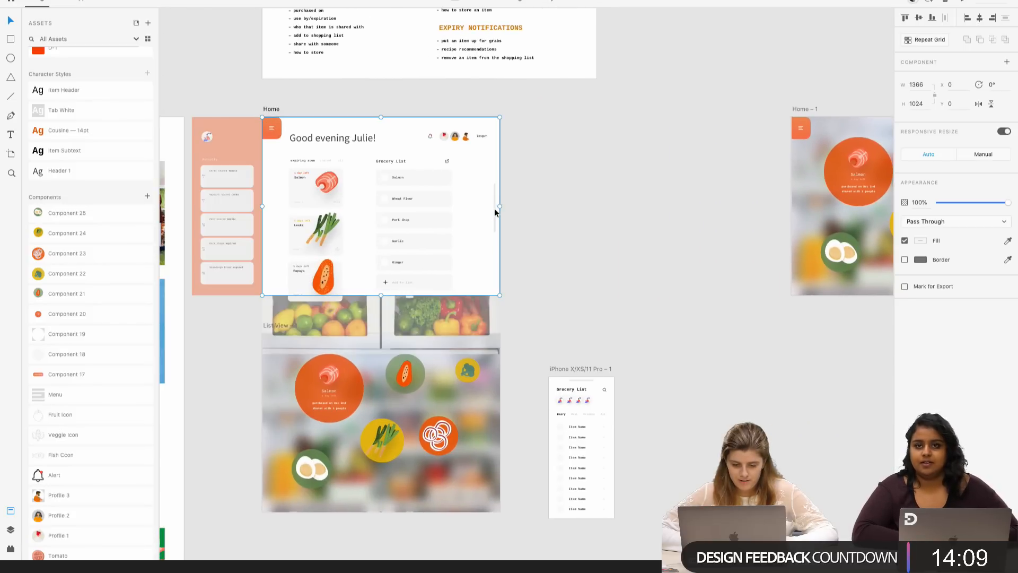
pyautogui.hotkey('ctrl', 'Tab')
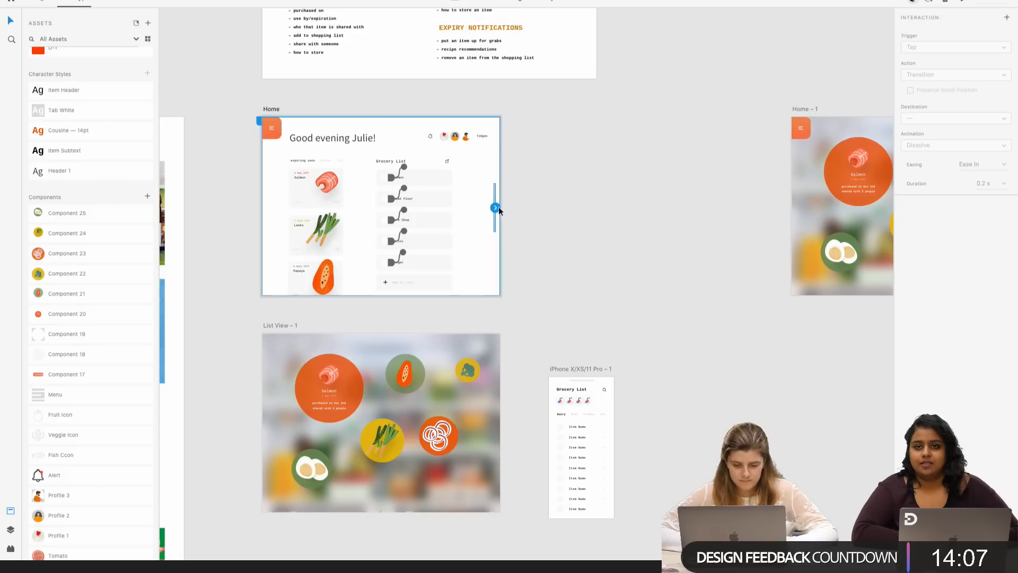
pyautogui.moveTo(495, 208); pyautogui.dragTo(800, 168)
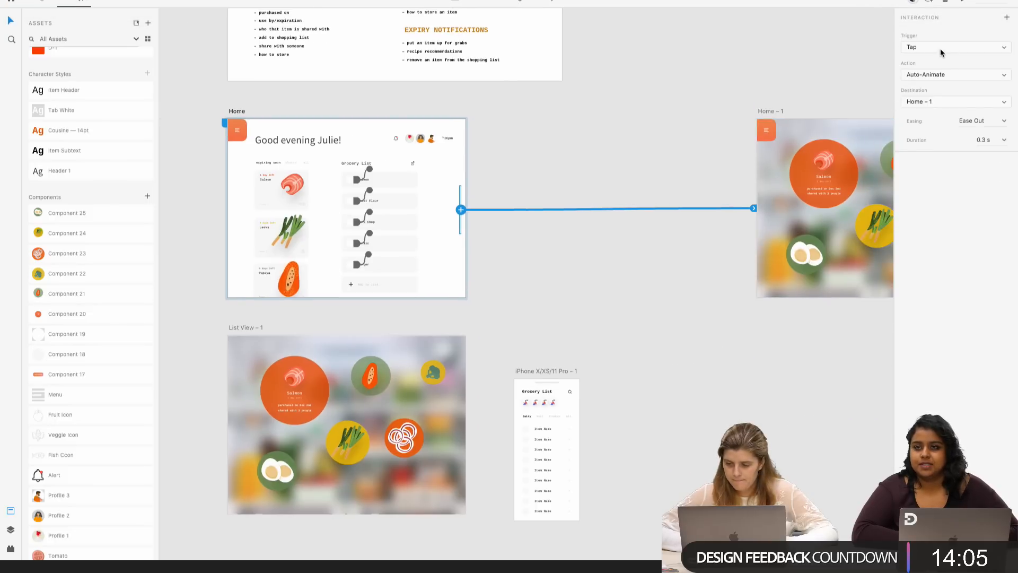
# - Preview the prototype and test the transition from Home's scrollbar, closing the preview when done
pyautogui.click(964, 4)
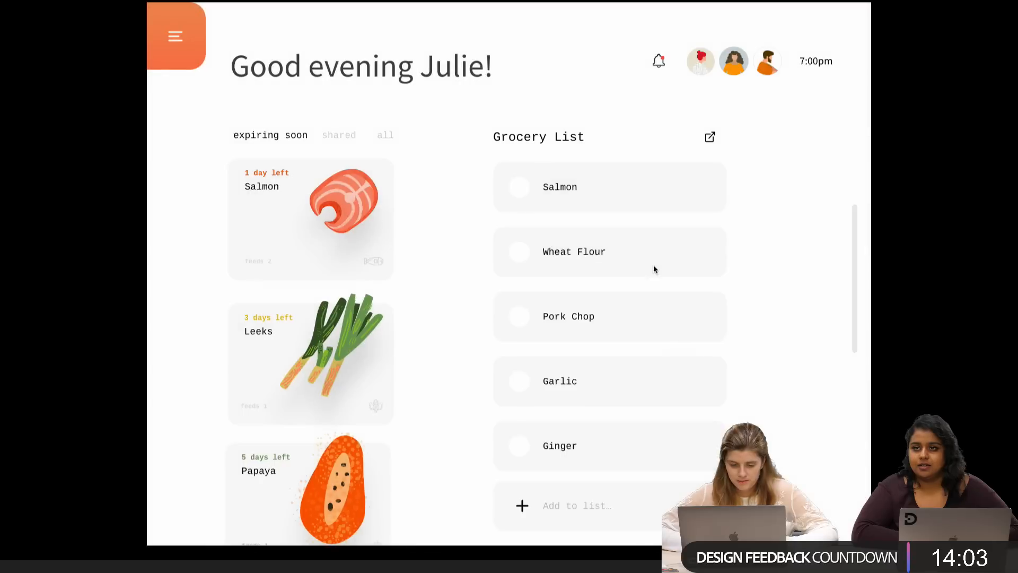
pyautogui.click(853, 256)
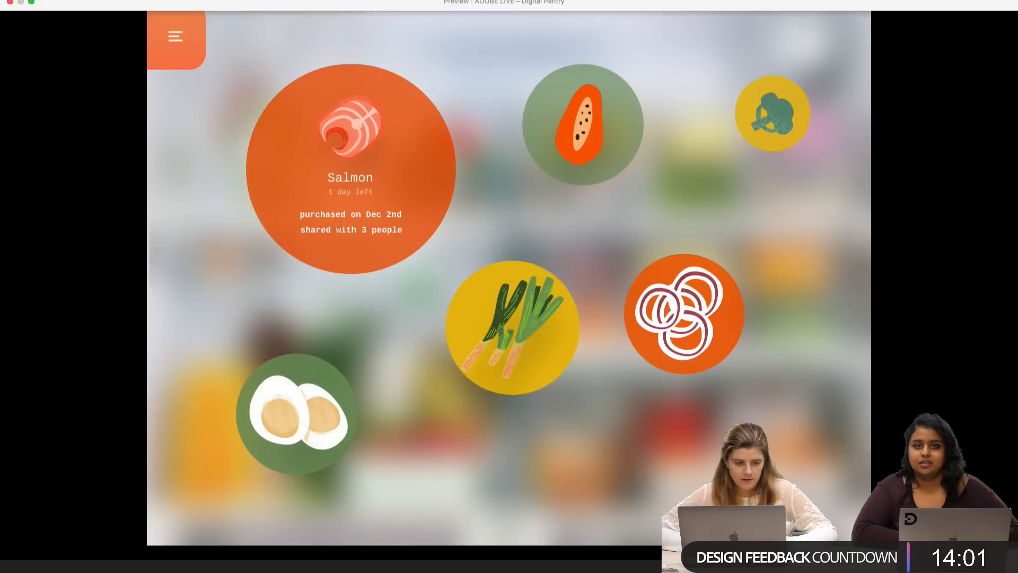
pyautogui.click(10, 9)
# - Set the duration of the Home to Home – 1 Auto-Animate transition to 1 s
pyautogui.click(1003, 140)
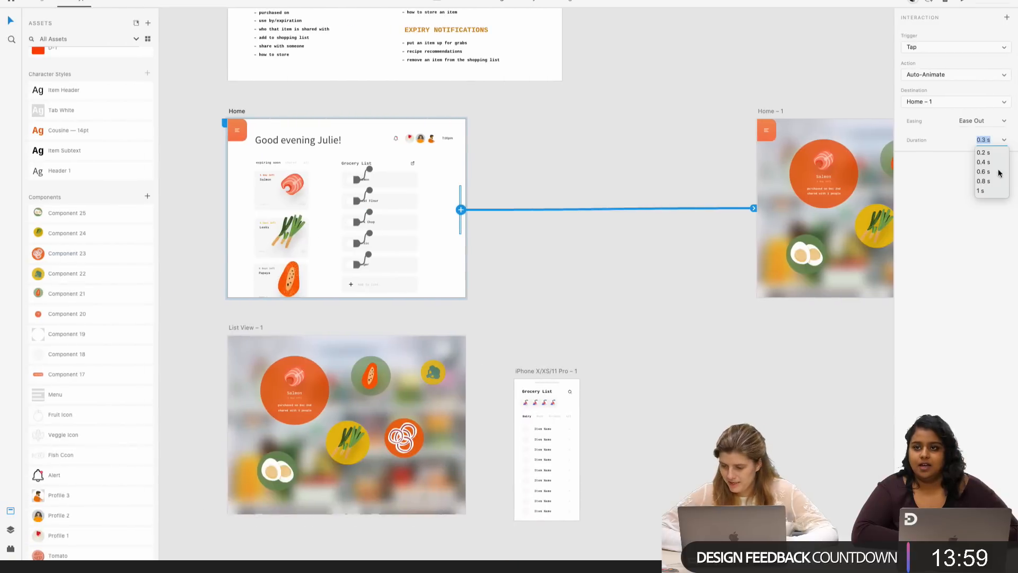
pyautogui.click(987, 193)
pyautogui.click(639, 264)
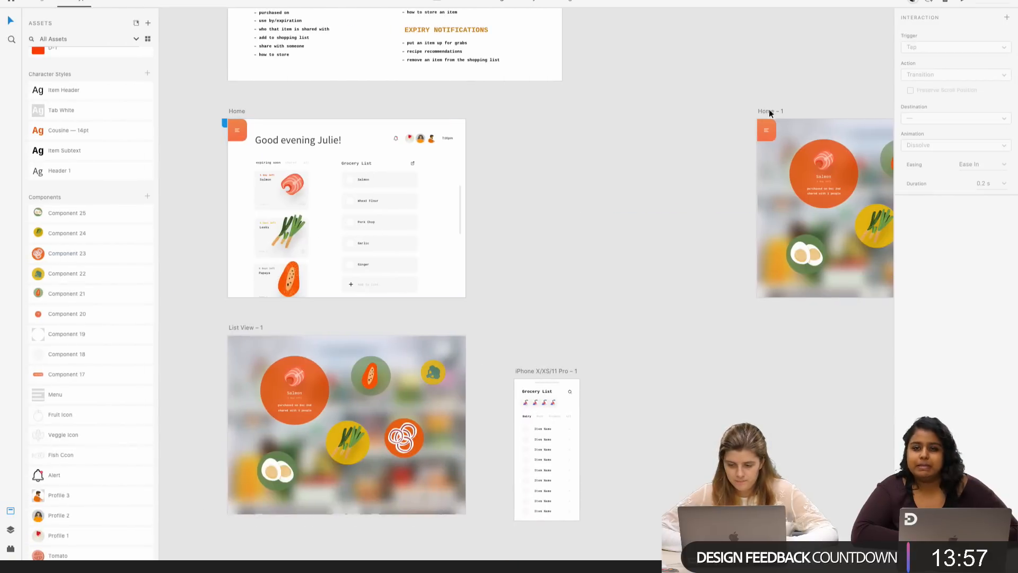
# - Change the trigger of the Home scrollbar's interaction to Drag
pyautogui.click(460, 203)
pyautogui.scroll(3, 460, 203)
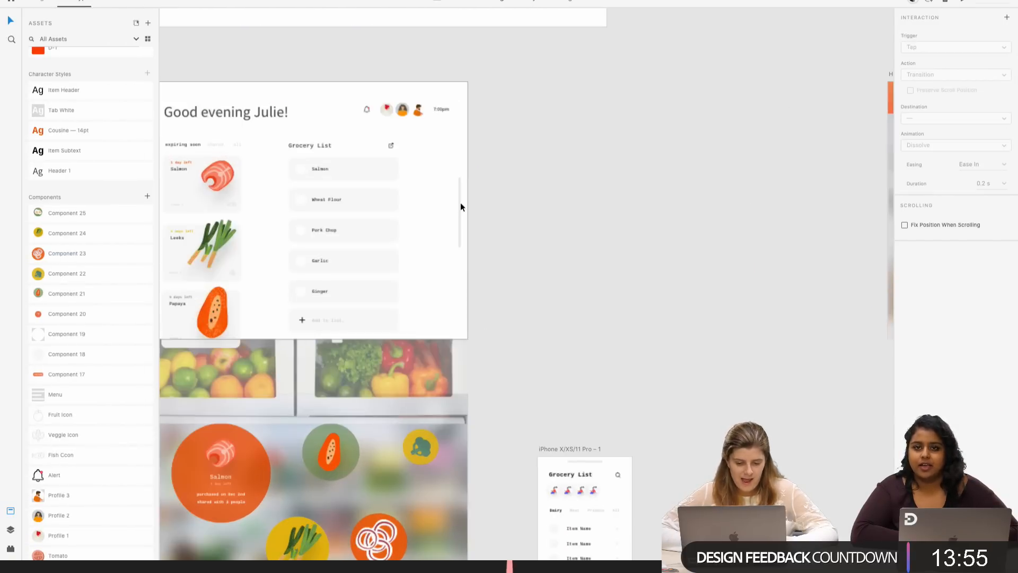
pyautogui.doubleClick(459, 202)
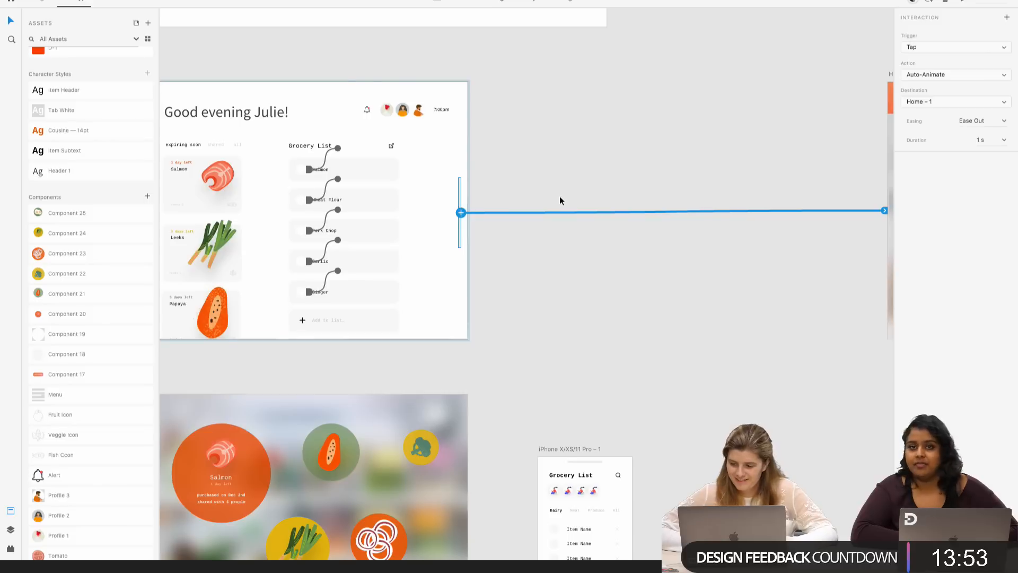
pyautogui.scroll(2, 559, 200)
pyautogui.click(955, 47)
pyautogui.click(914, 53)
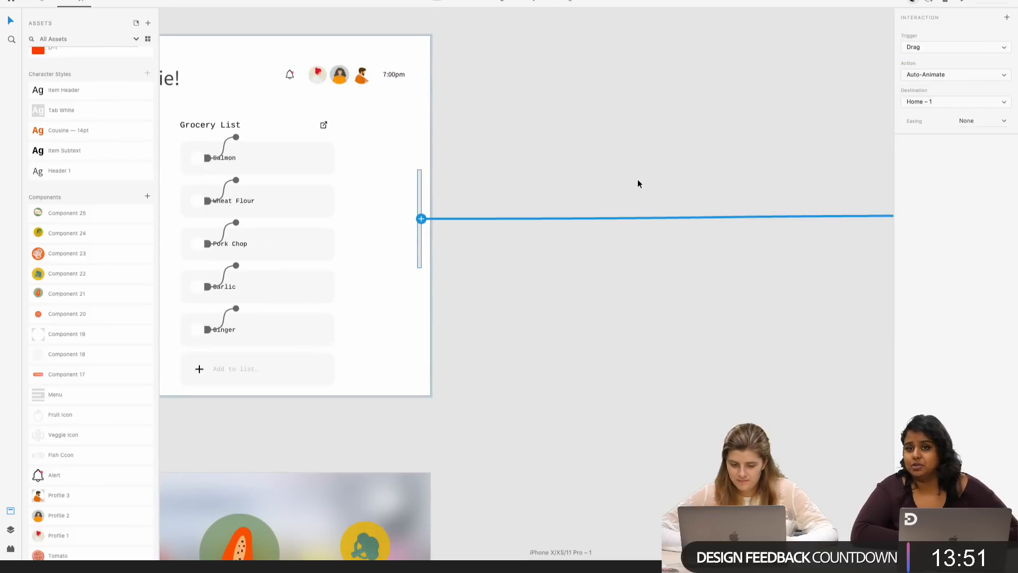
# - Move the Home – 1 artboard directly beside the Home artboard
pyautogui.scroll(-2, 637, 179)
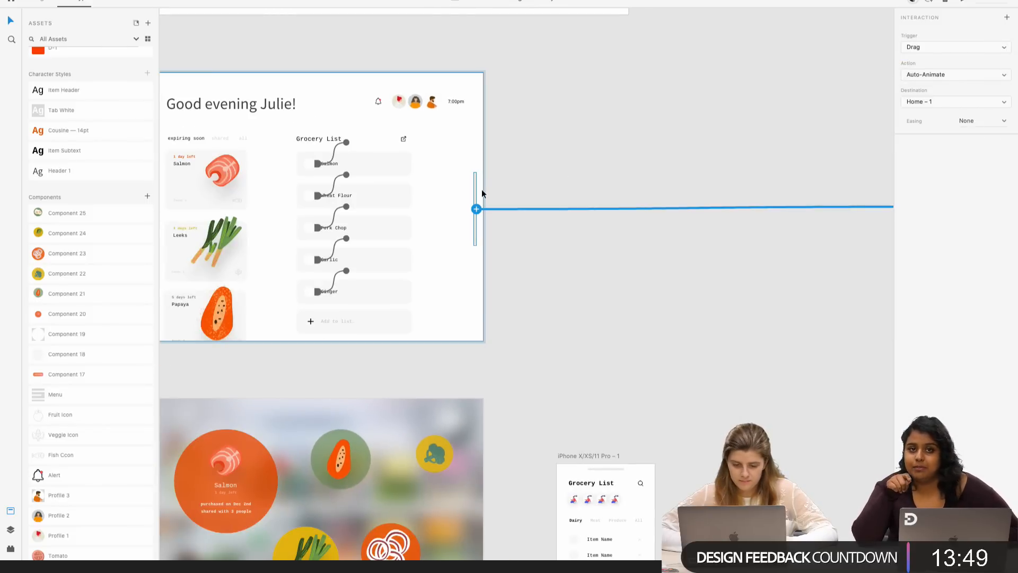
pyautogui.scroll(2, 462, 189)
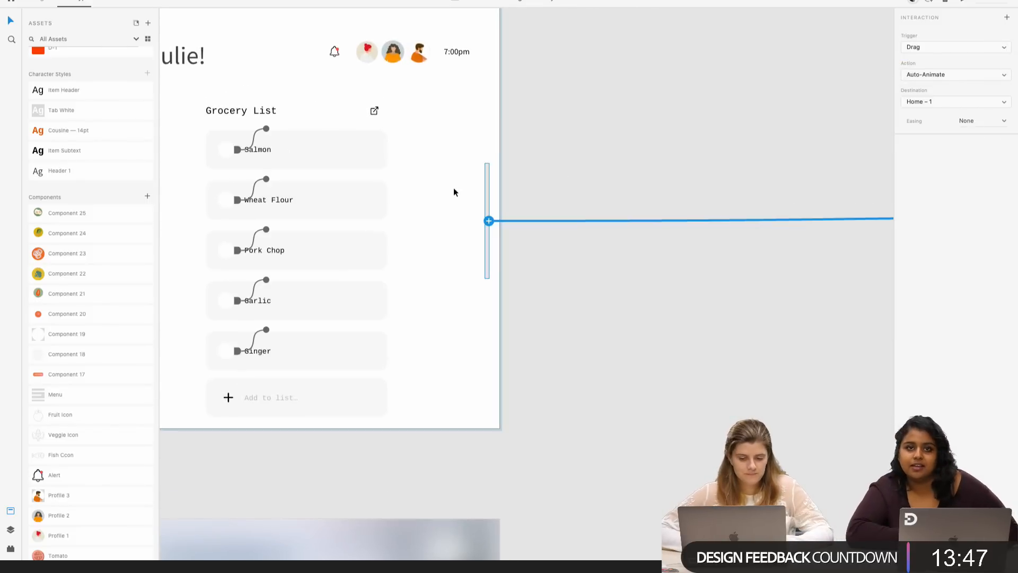
pyautogui.scroll(-2, 454, 192)
pyautogui.hscroll(-5, 463, 197)
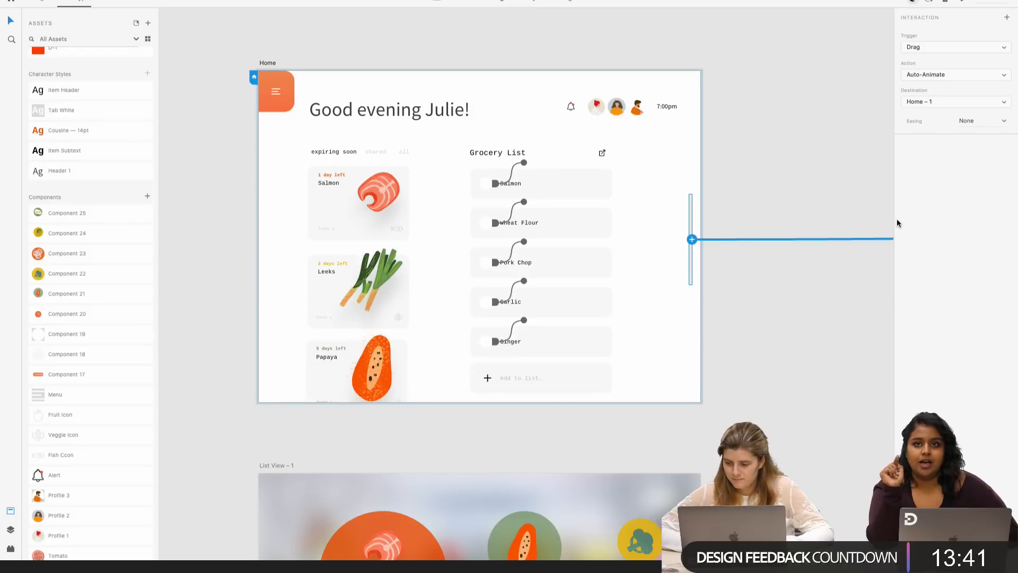
pyautogui.hscroll(3, 819, 231)
pyautogui.hscroll(12, 820, 231)
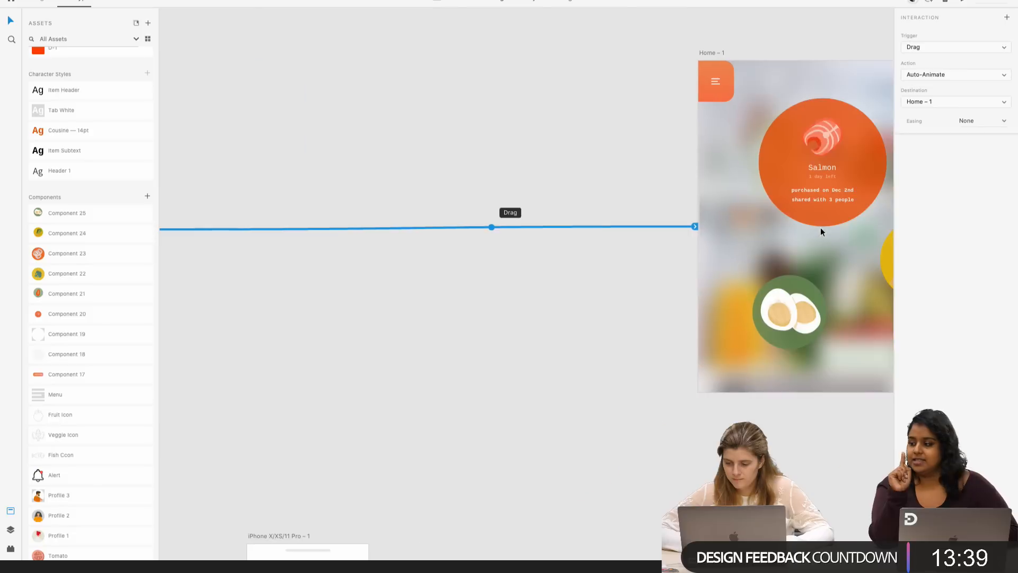
pyautogui.scroll(-3, 820, 226)
pyautogui.moveTo(759, 127); pyautogui.dragTo(514, 148)
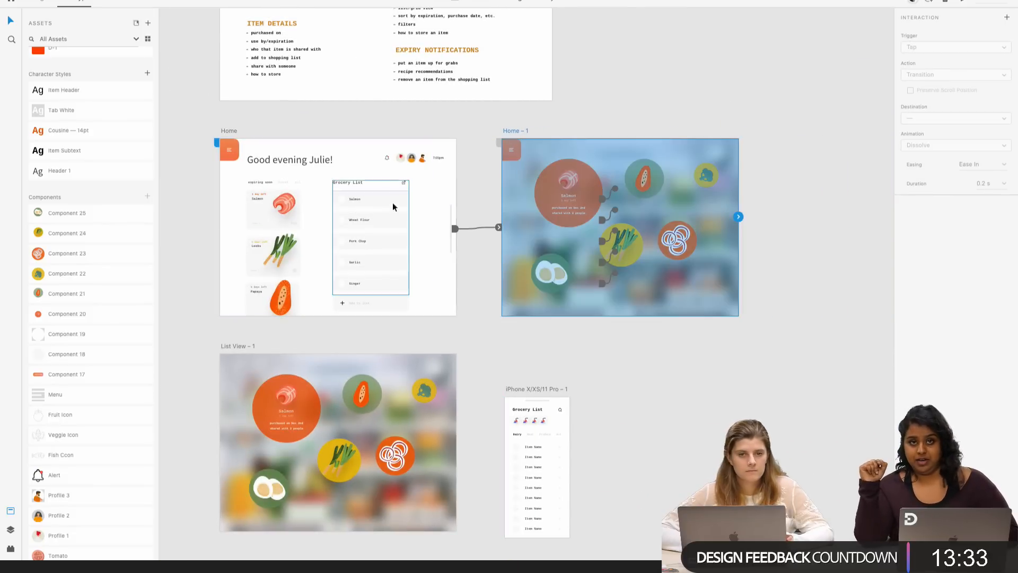
# - Set the easing of the Home scrollbar's Drag interaction to Ease In-Out
pyautogui.scroll(1, 411, 237)
pyautogui.click(412, 238)
pyautogui.scroll(4, 411, 237)
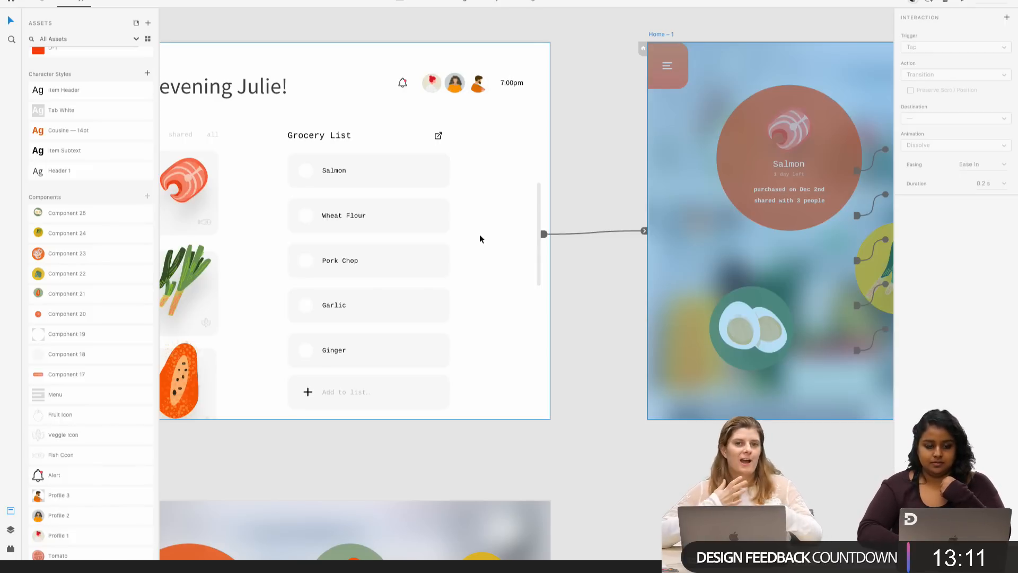
pyautogui.scroll(-5, 581, 216)
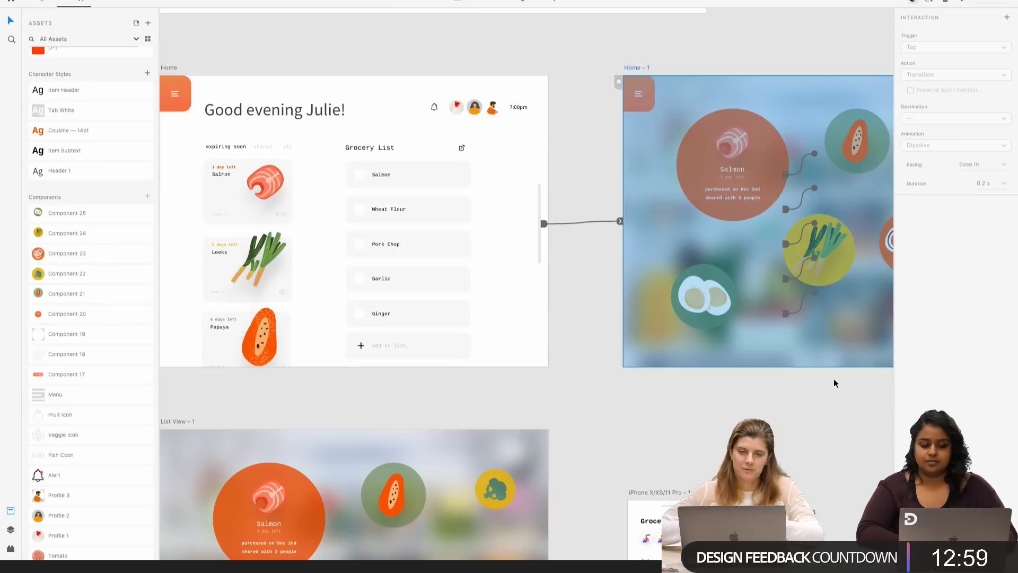
pyautogui.hscroll(5, 498, 243)
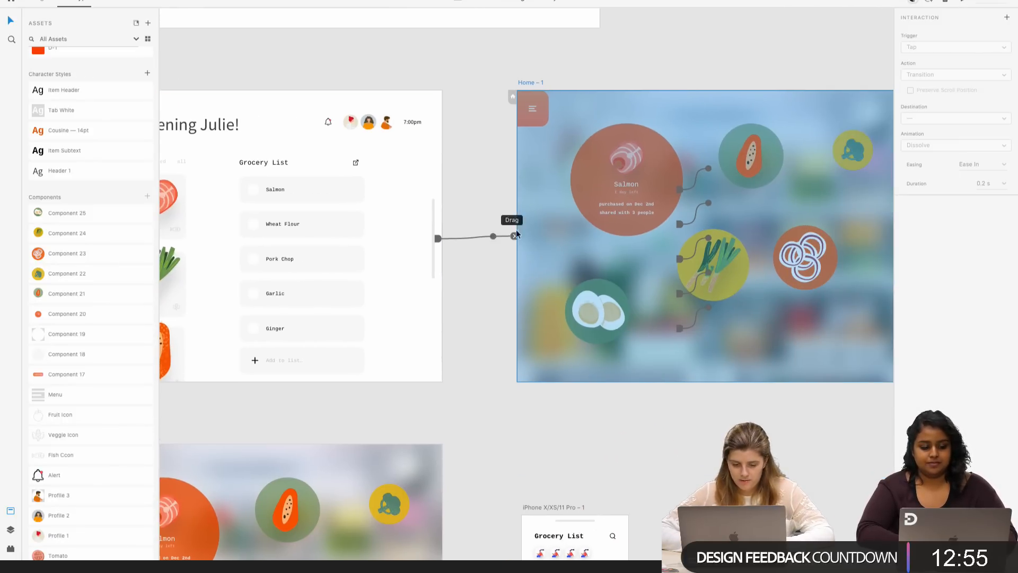
pyautogui.click(514, 236)
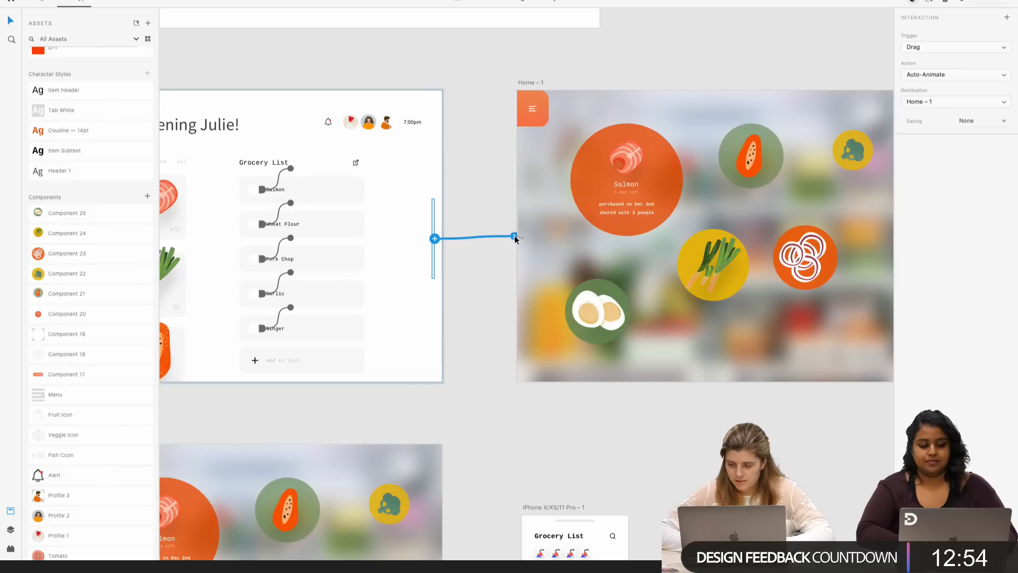
pyautogui.click(1009, 125)
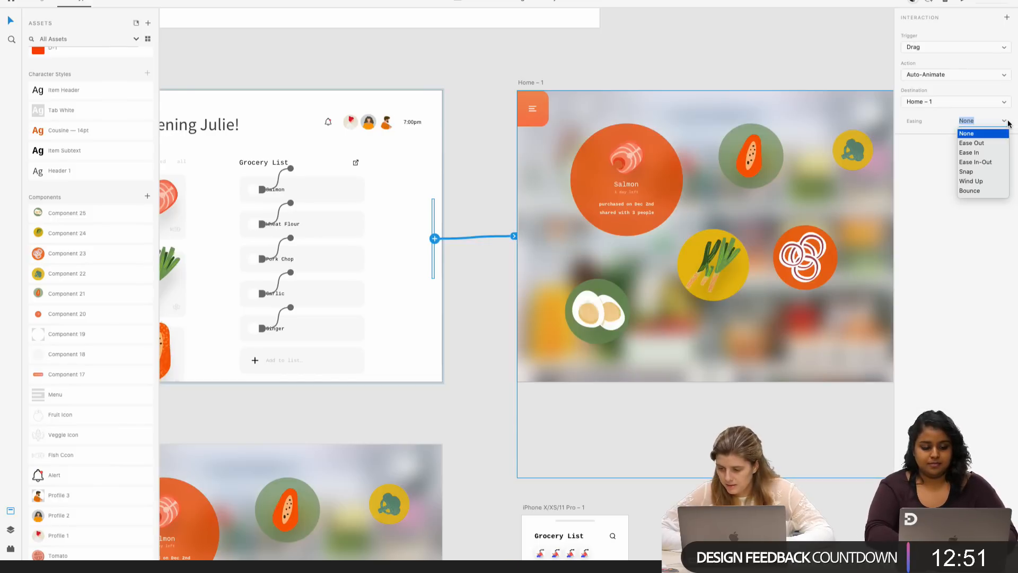
pyautogui.click(976, 161)
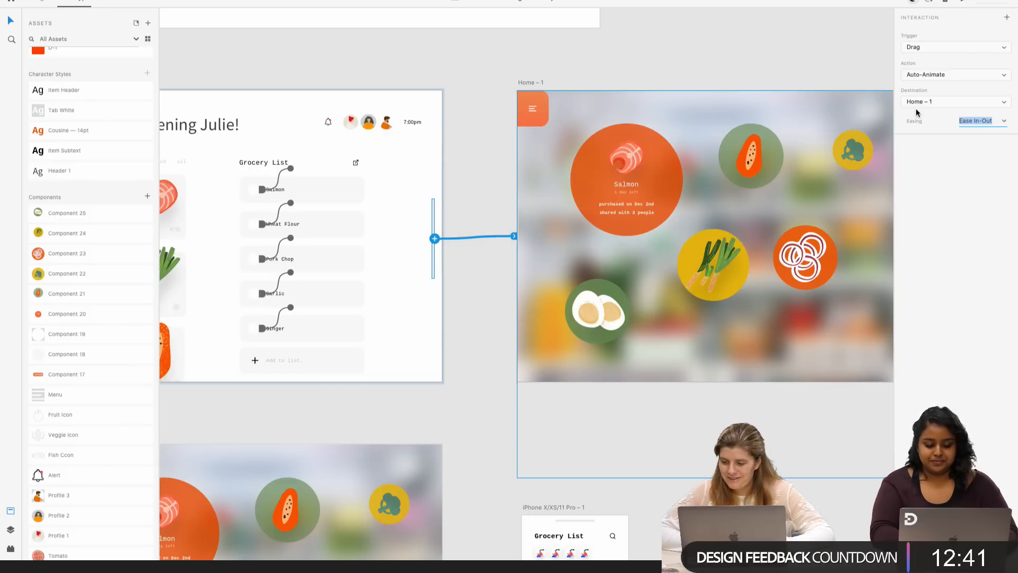
# - Preview the prototype, test dragging Home's scrollbar towards the fridge view, and close the preview
pyautogui.click(963, 2)
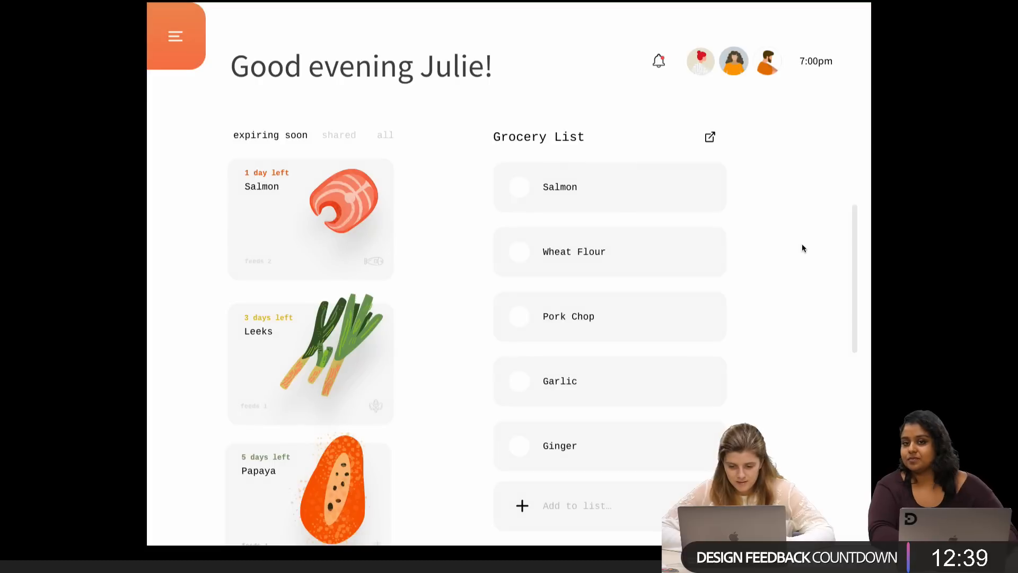
pyautogui.moveTo(838, 269); pyautogui.dragTo(695, 361)
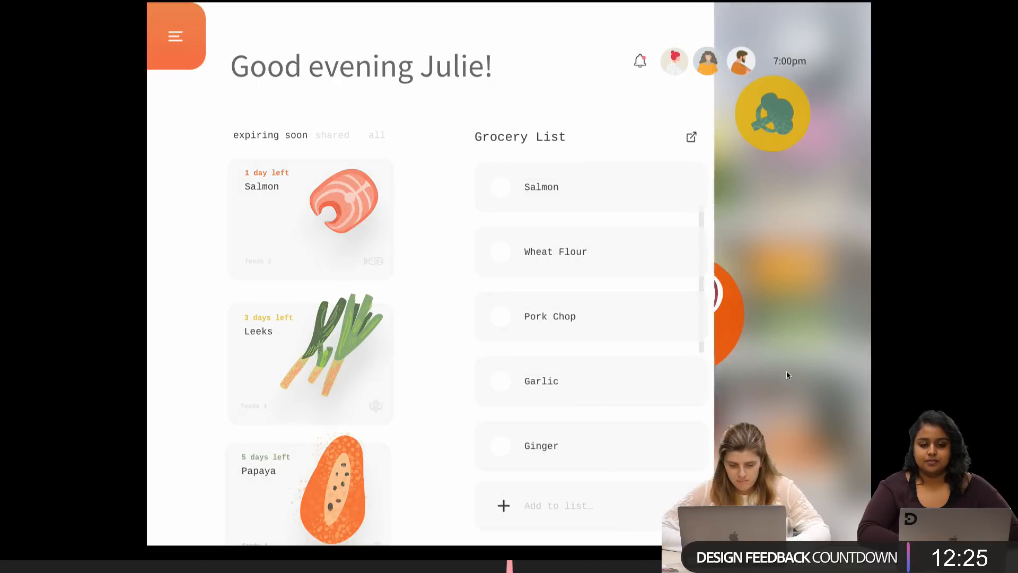
pyautogui.click(31, 9)
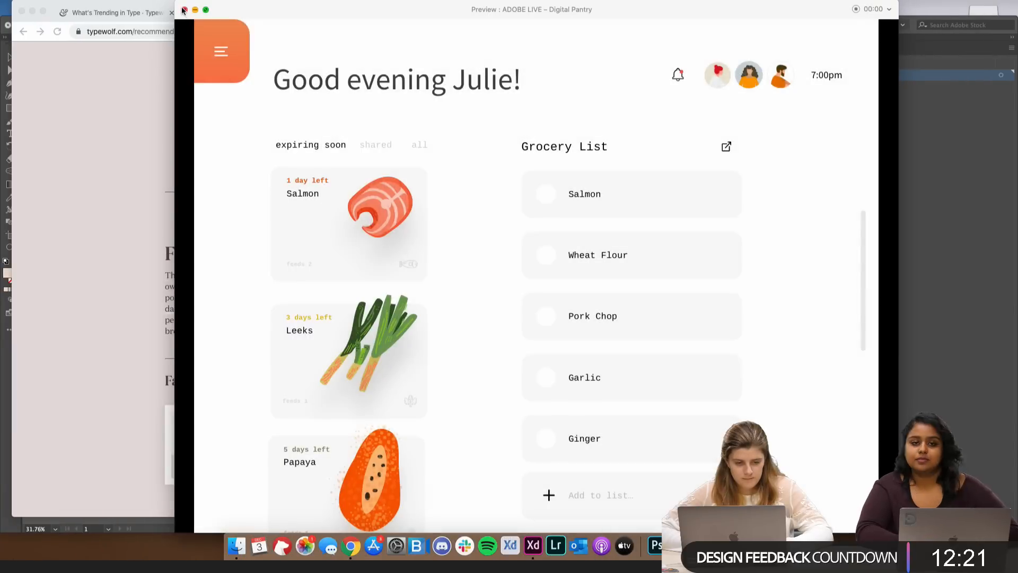
pyautogui.click(183, 9)
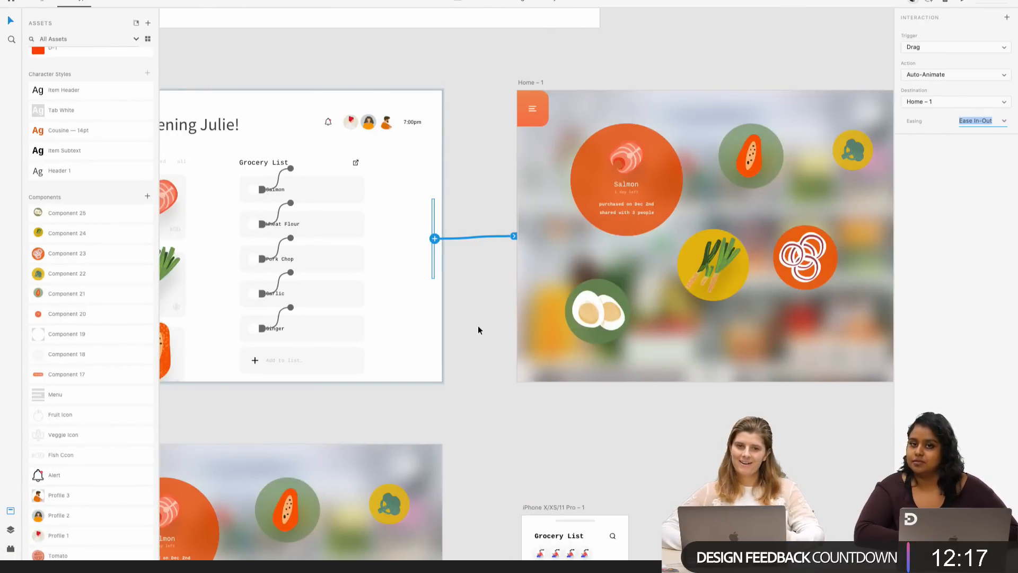
# - Shift Home – 1's hidden grocery list, greeting and profile icons past the artboard's left edge
pyautogui.hscroll(-3, 380, 272)
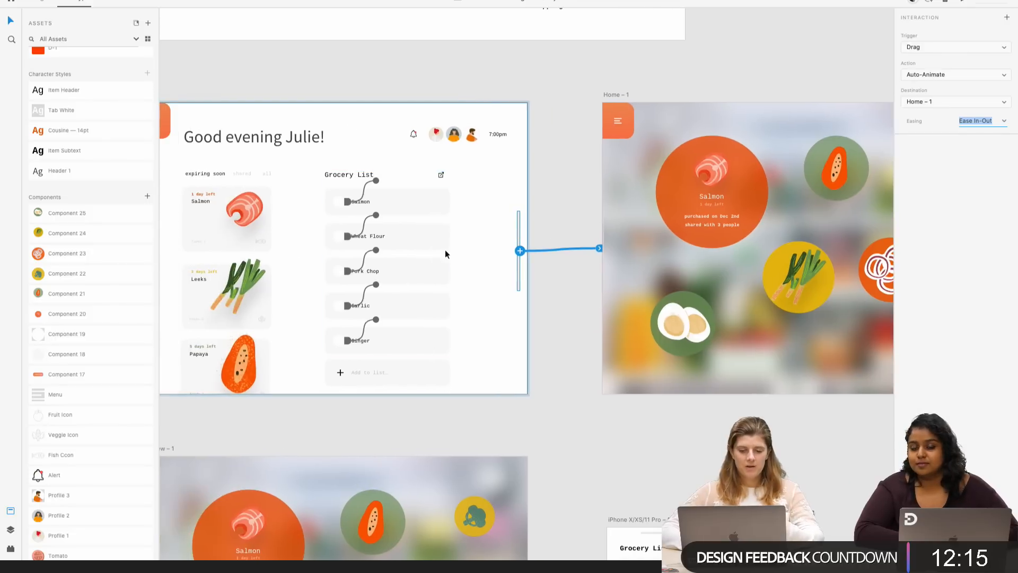
pyautogui.click(797, 263)
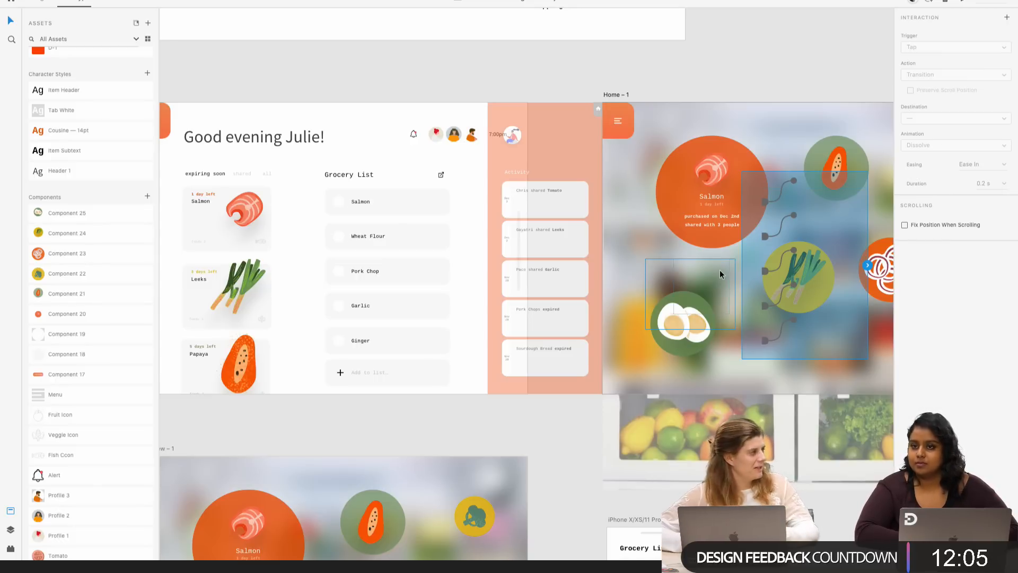
pyautogui.hscroll(4, 720, 269)
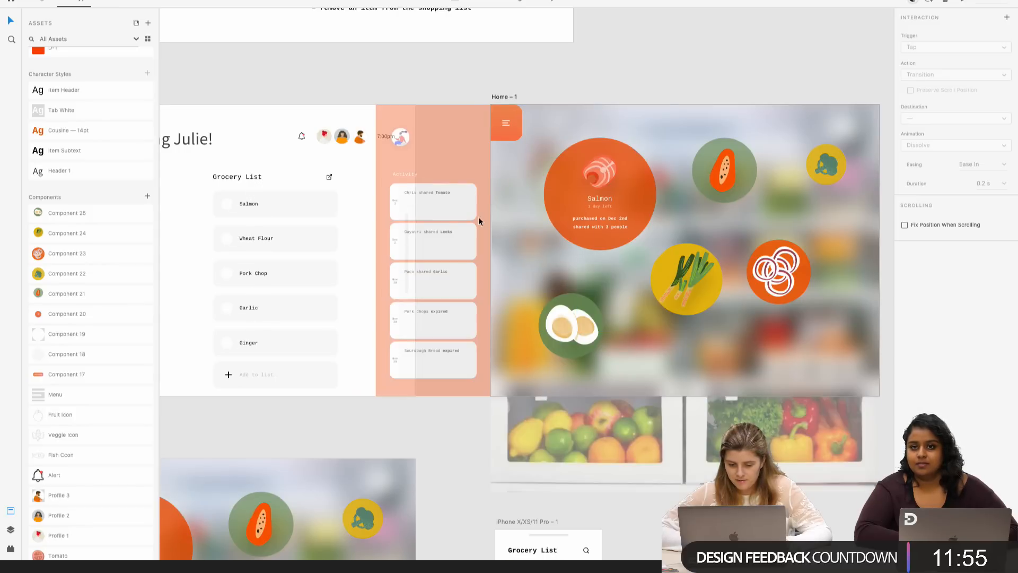
pyautogui.scroll(-5, 476, 109)
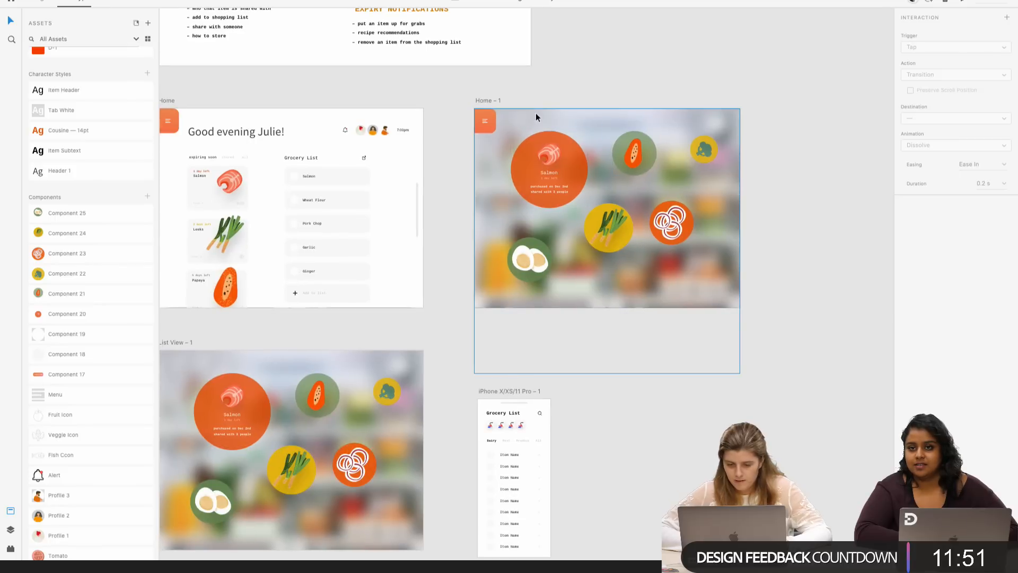
pyautogui.click(539, 136)
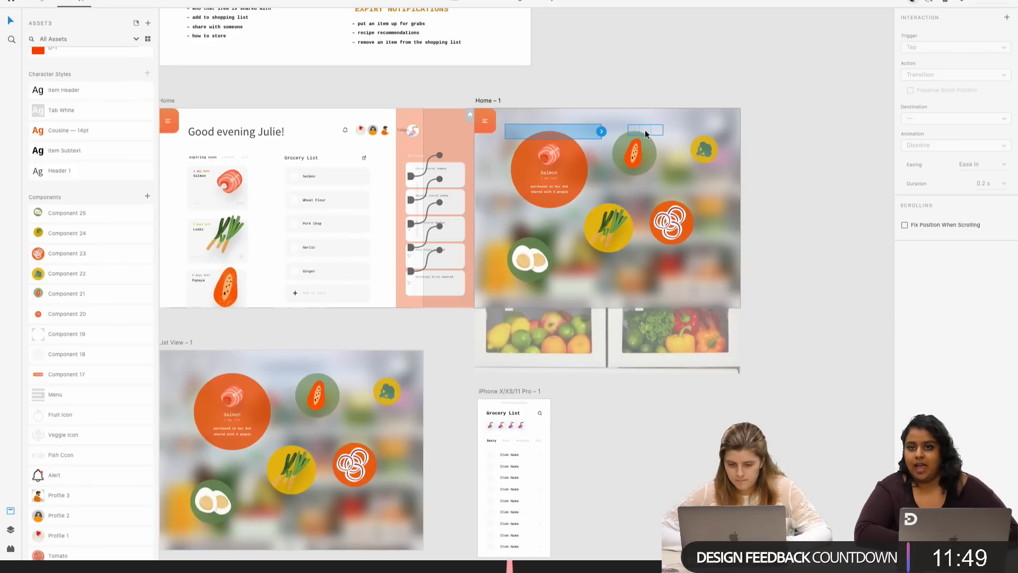
pyautogui.moveTo(646, 130); pyautogui.dragTo(462, 140)
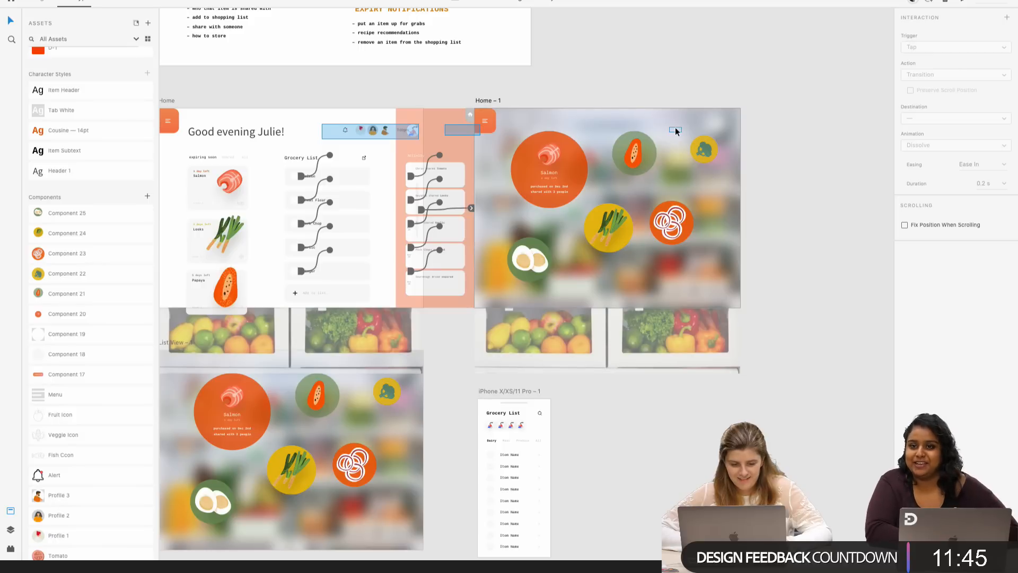
pyautogui.moveTo(675, 126); pyautogui.dragTo(675, 126)
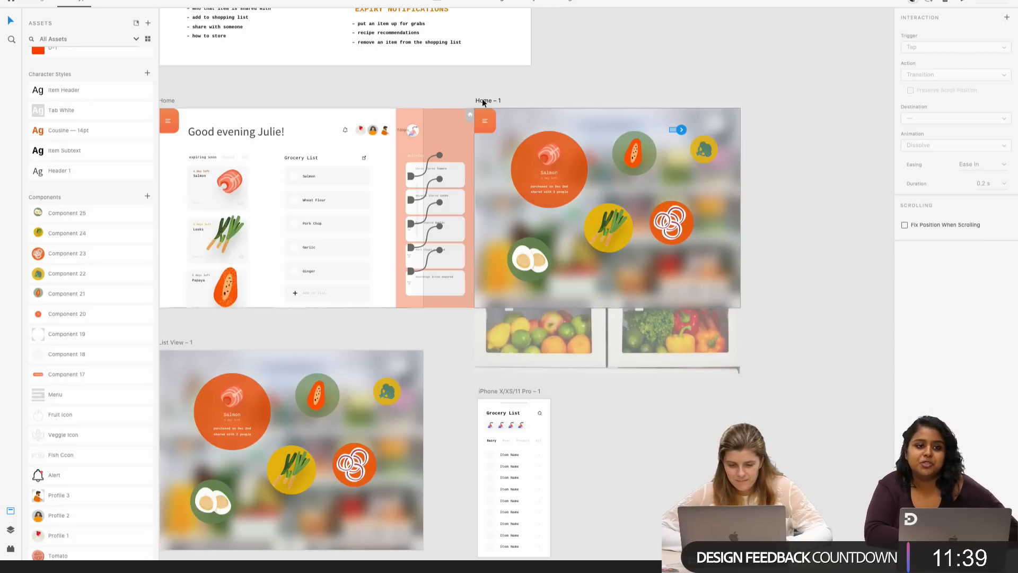
# - Preview the prototype from Home, test dragging the scrollbar across the screen and back, and close the preview
pyautogui.hscroll(-3, 476, 85)
pyautogui.click(305, 95)
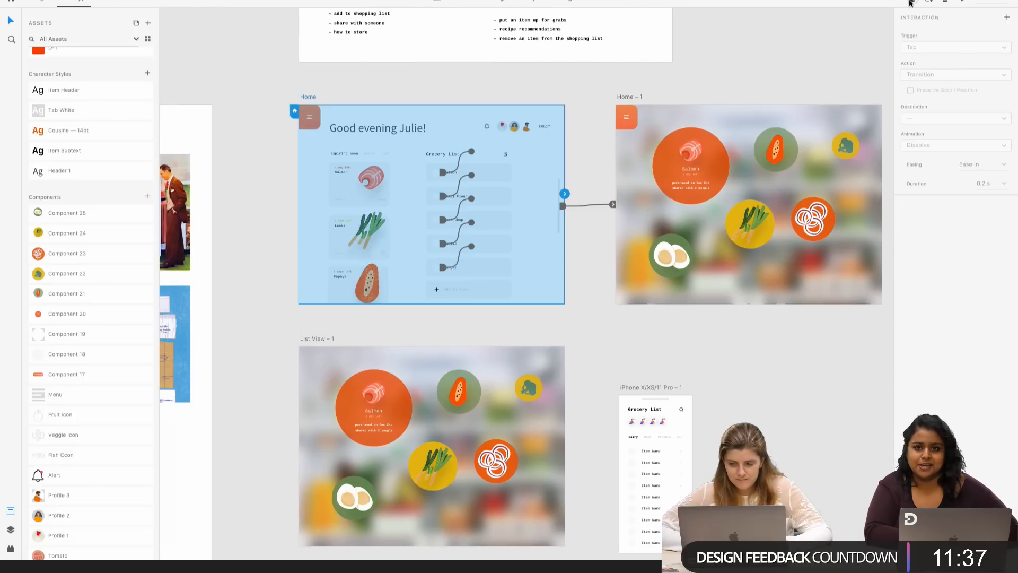
pyautogui.click(963, 2)
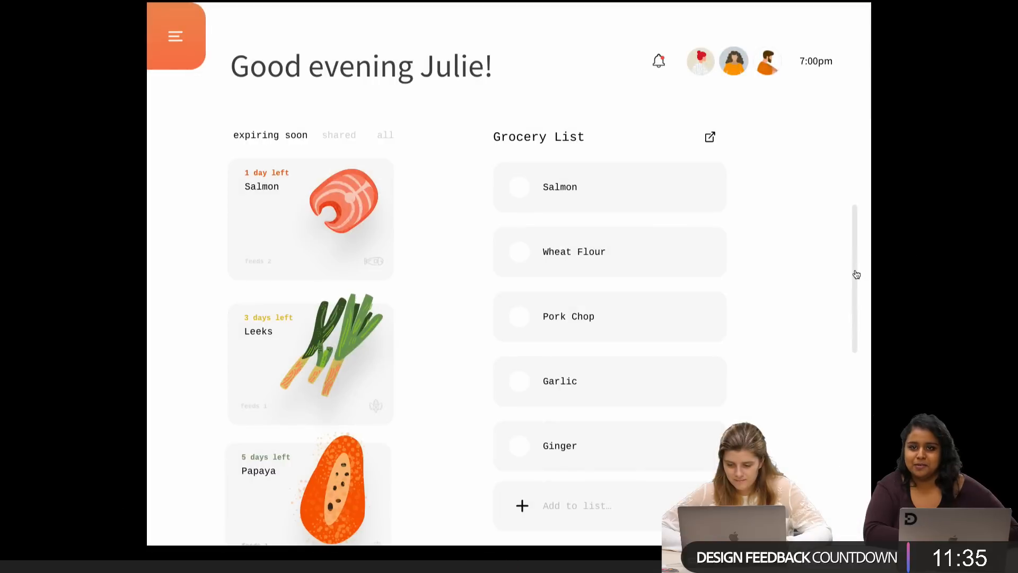
pyautogui.moveTo(856, 275); pyautogui.dragTo(308, 276)
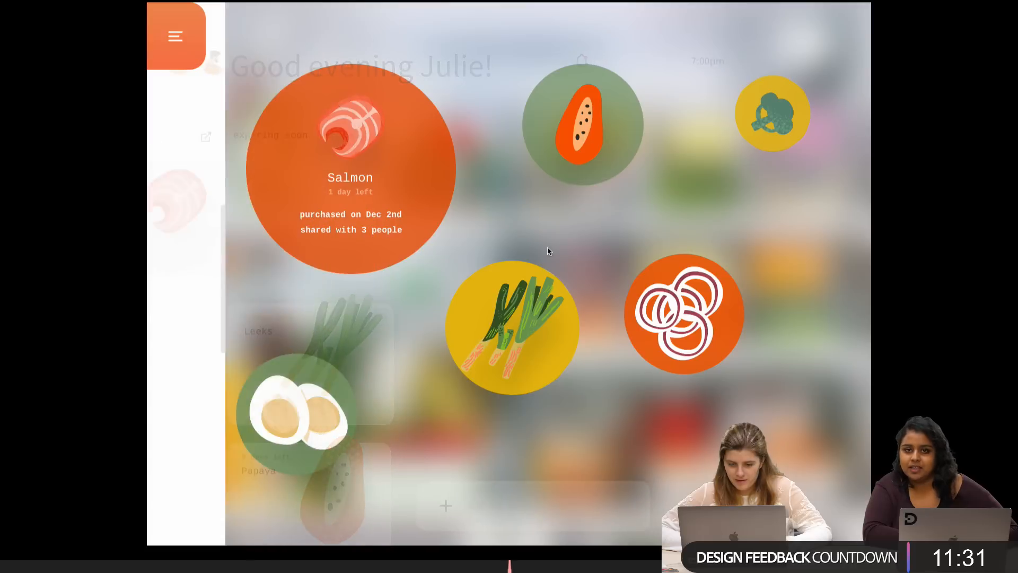
pyautogui.moveTo(547, 247); pyautogui.dragTo(848, 300)
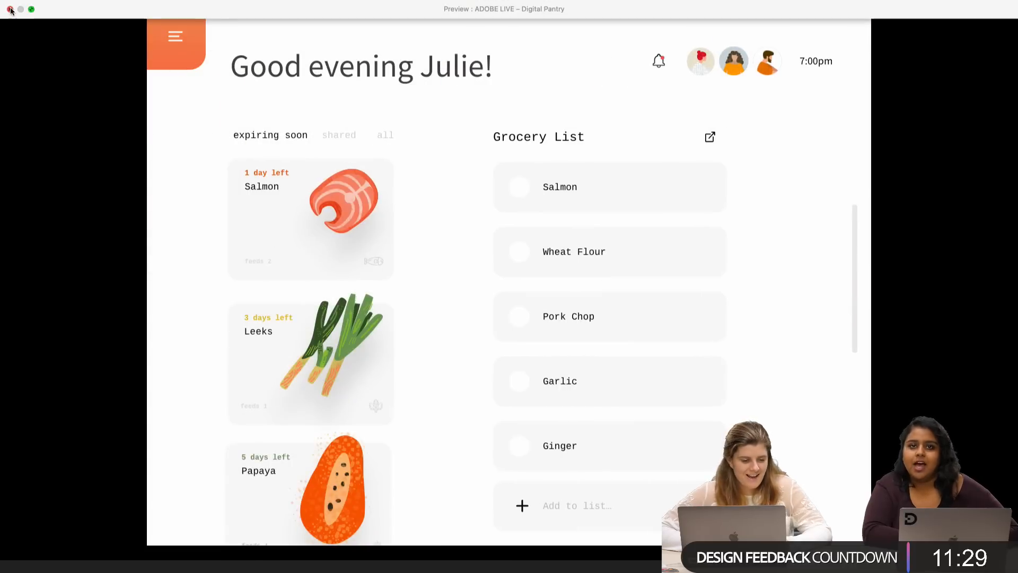
pyautogui.click(10, 9)
# - Move Home – 1's hidden Papaya card and time label left, out over the artboard's left edge
pyautogui.click(659, 284)
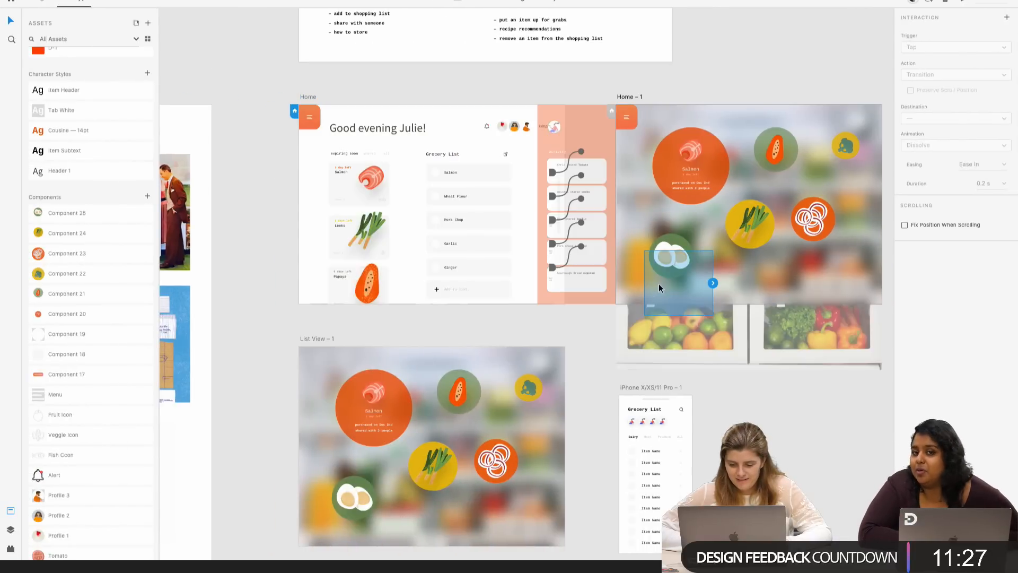
pyautogui.moveTo(659, 283); pyautogui.dragTo(578, 287)
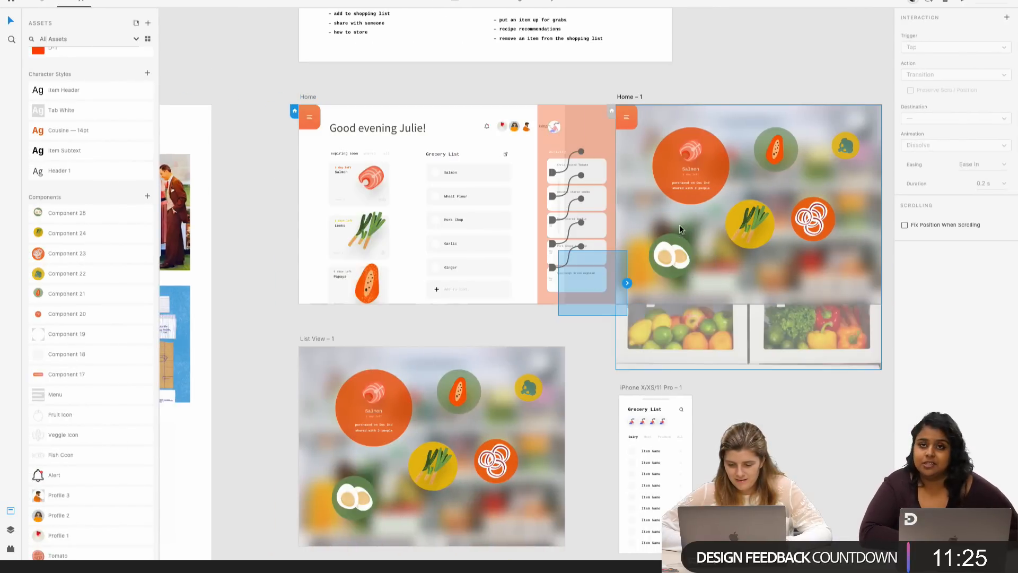
pyautogui.click(817, 123)
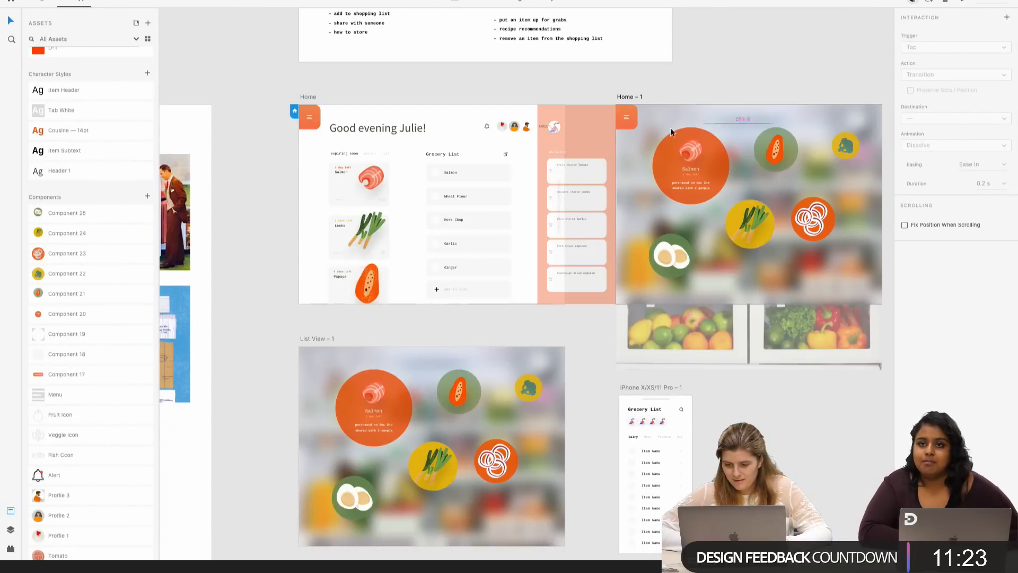
pyautogui.click(603, 131)
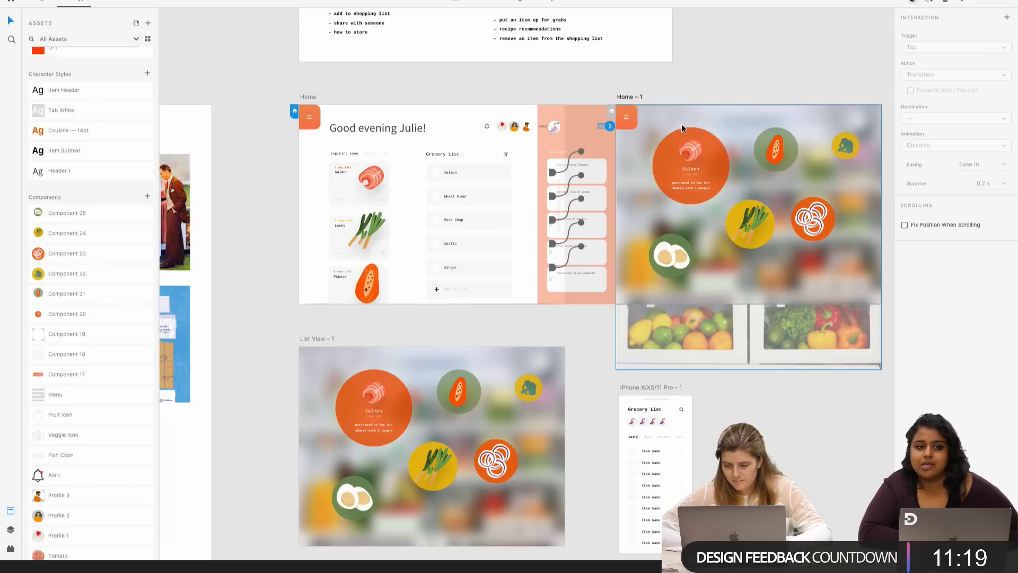
pyautogui.click(645, 91)
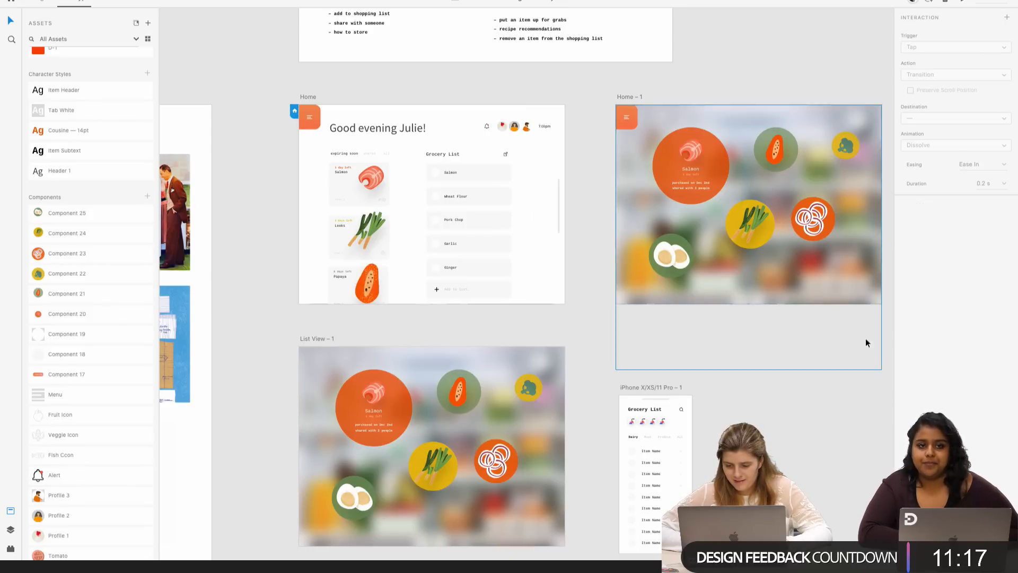
# - Set the blurred fridge view aside from Home – 1 and shift the remaining hidden elements past the artboard's left edge
pyautogui.hscroll(5, 882, 387)
pyautogui.click(693, 288)
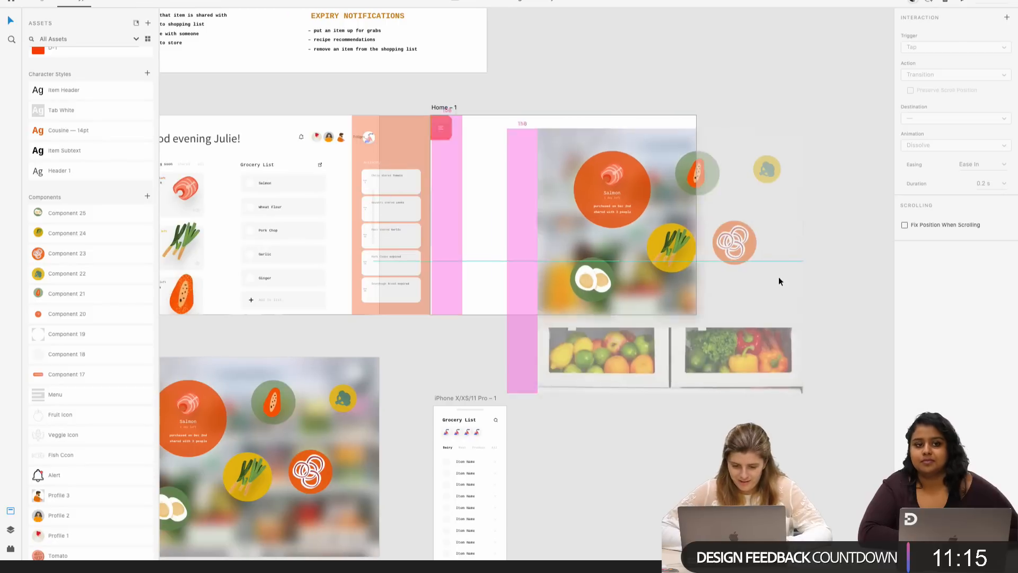
pyautogui.moveTo(757, 267); pyautogui.dragTo(748, 262)
pyautogui.moveTo(660, 225); pyautogui.dragTo(854, 319)
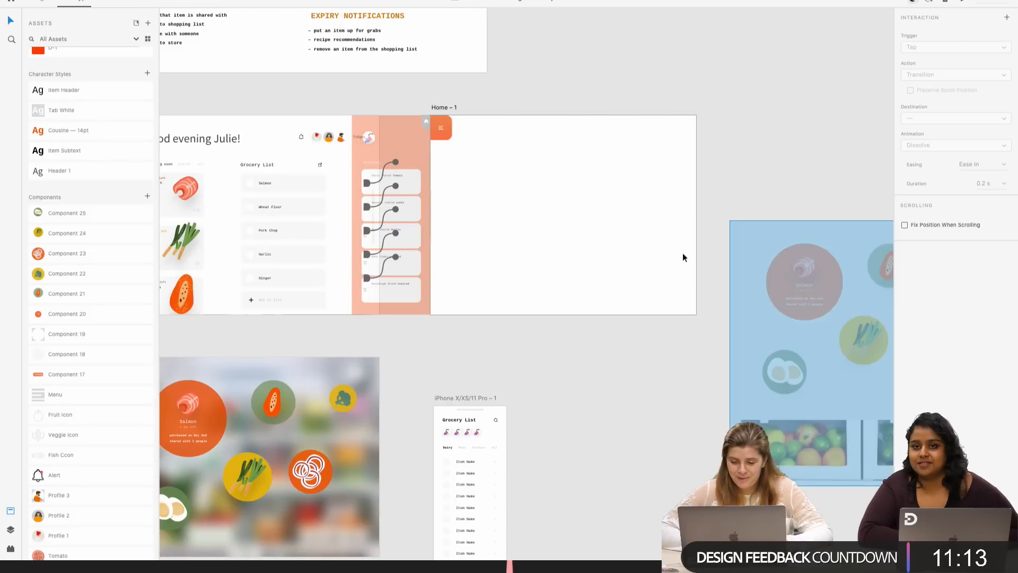
pyautogui.moveTo(717, 337); pyautogui.dragTo(461, 114)
pyautogui.moveTo(479, 161); pyautogui.dragTo(282, 161)
# - Place the blurred fridge view with its food circles back on Home – 1, aligned to the artboard's edges
pyautogui.moveTo(803, 421); pyautogui.dragTo(510, 318)
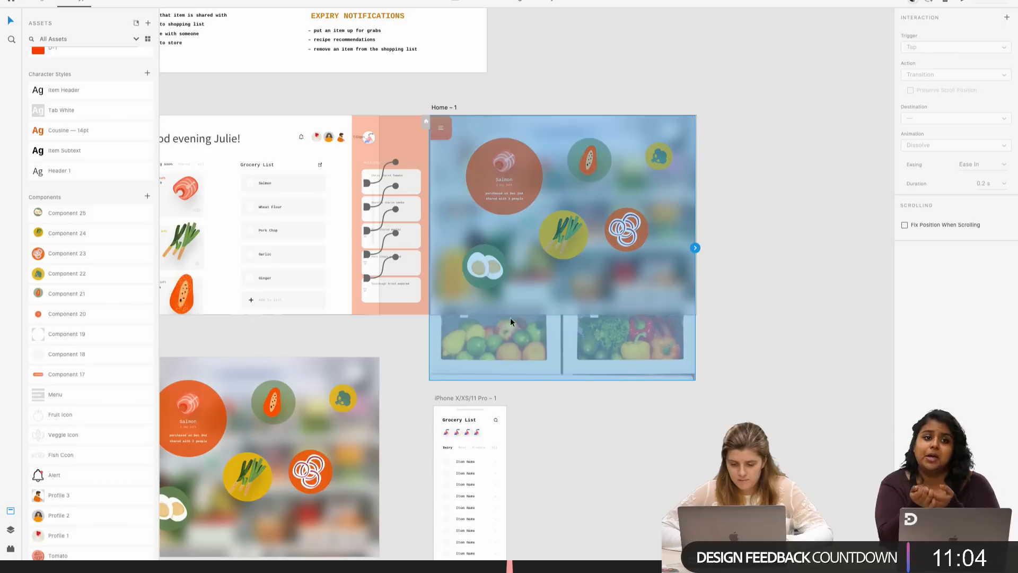
pyautogui.click(553, 295)
pyautogui.click(555, 300)
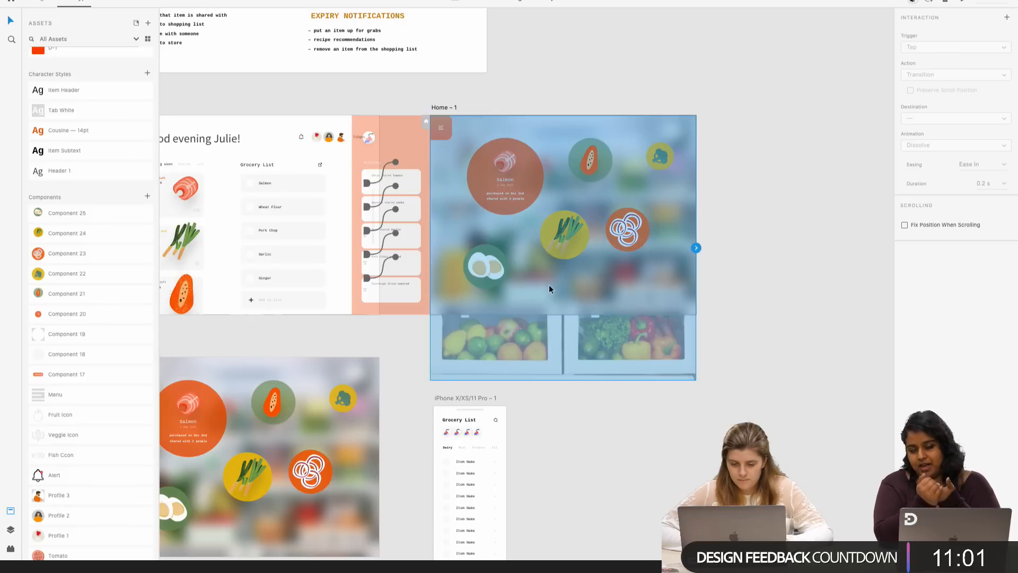
# - Preview the prototype from Home, test dragging its scrollbar, and close the preview
pyautogui.scroll(-3, 550, 285)
pyautogui.click(260, 163)
pyautogui.click(261, 158)
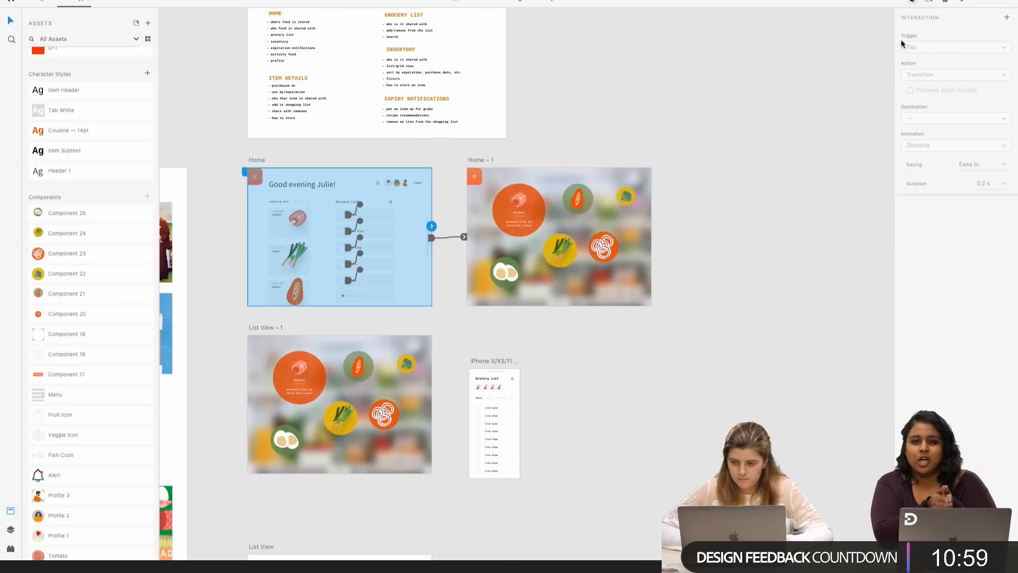
pyautogui.click(961, 2)
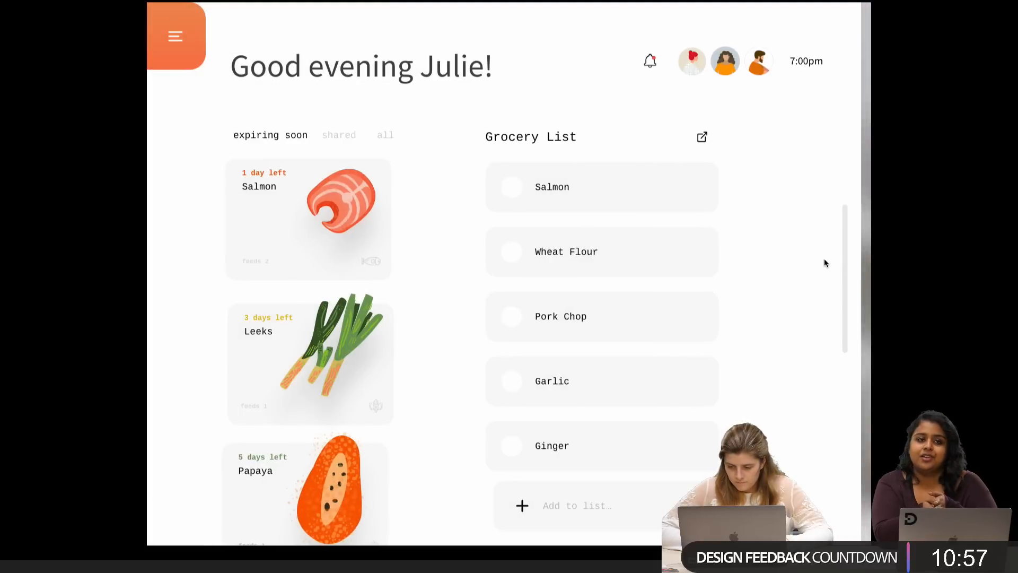
pyautogui.moveTo(774, 270); pyautogui.dragTo(880, 265)
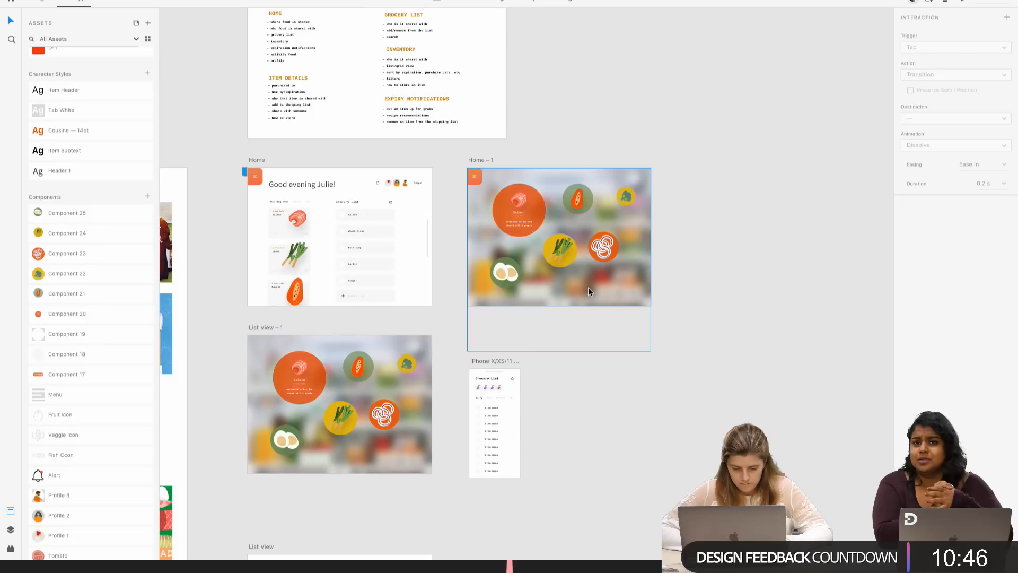
# - Try moving the blurred fridge view out to the right of Home – 1, and undo the move
pyautogui.moveTo(575, 286); pyautogui.dragTo(732, 266)
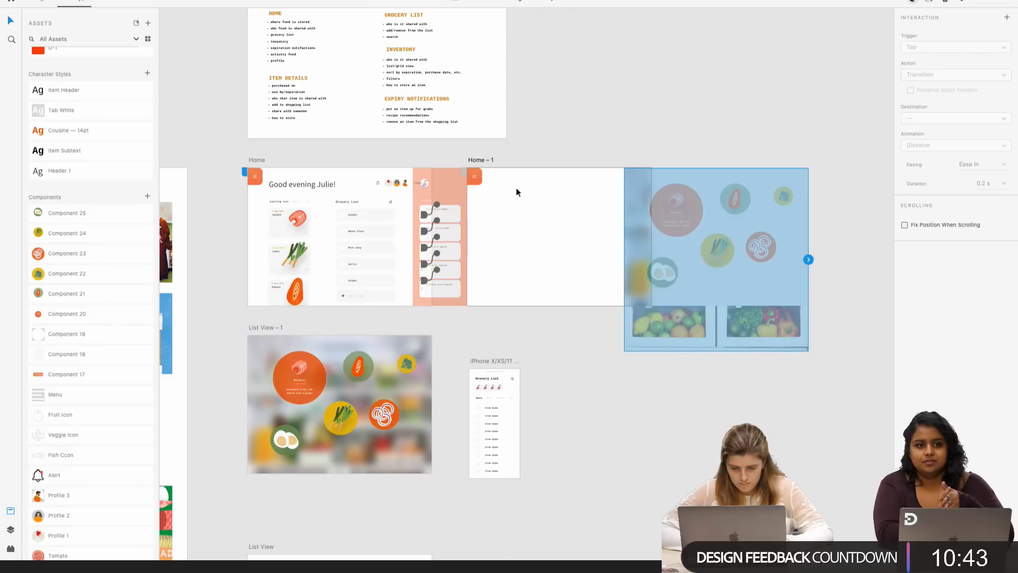
pyautogui.press('super+z')
pyautogui.click(662, 367)
pyautogui.hscroll(-3, 662, 366)
pyautogui.scroll(3, 396, 251)
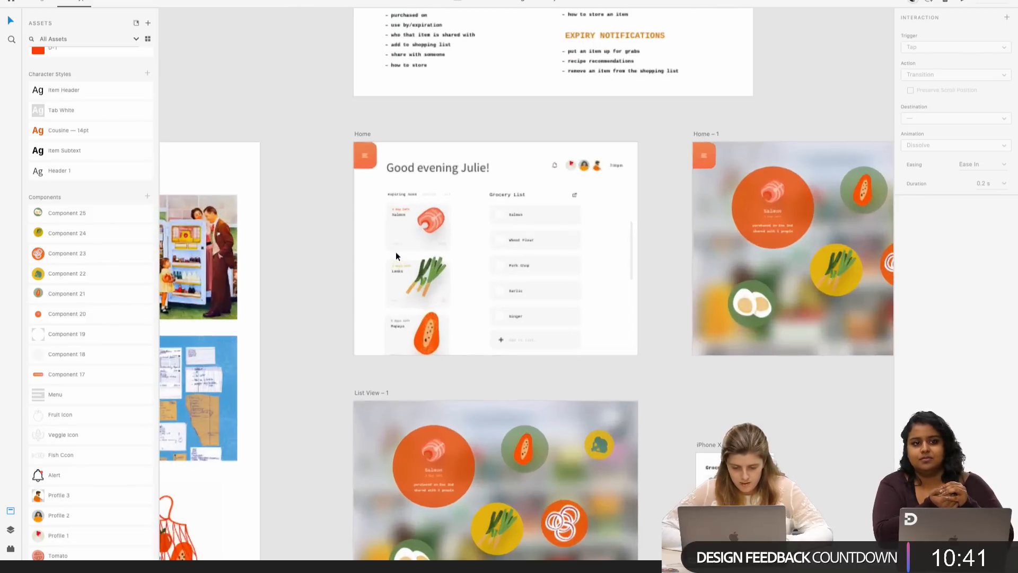
# - Examine the Home, Home – 1 and List View – 1 artboards and the interaction links on Home
pyautogui.scroll(-5, 504, 314)
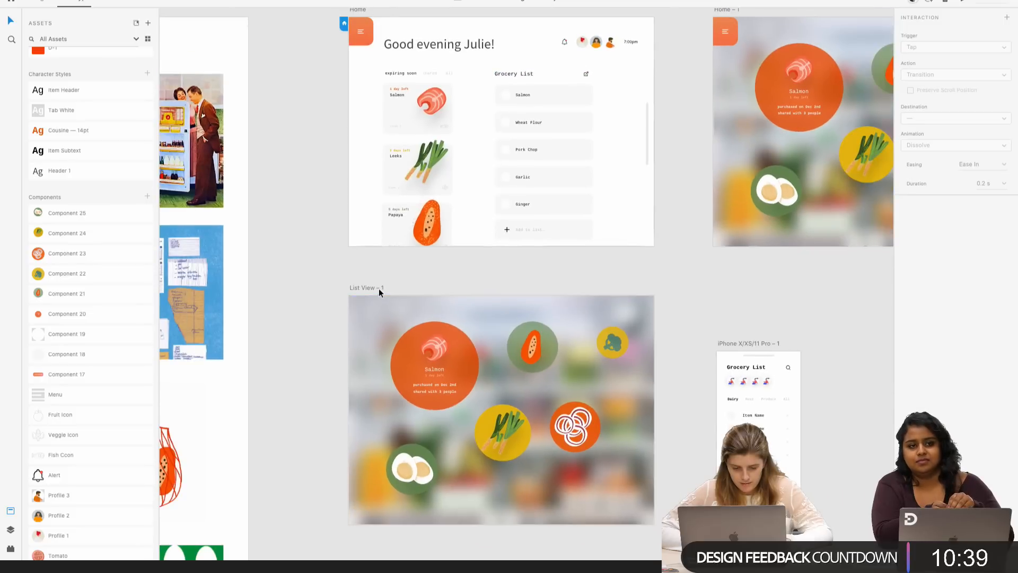
pyautogui.scroll(1, 380, 297)
pyautogui.scroll(-3, 378, 312)
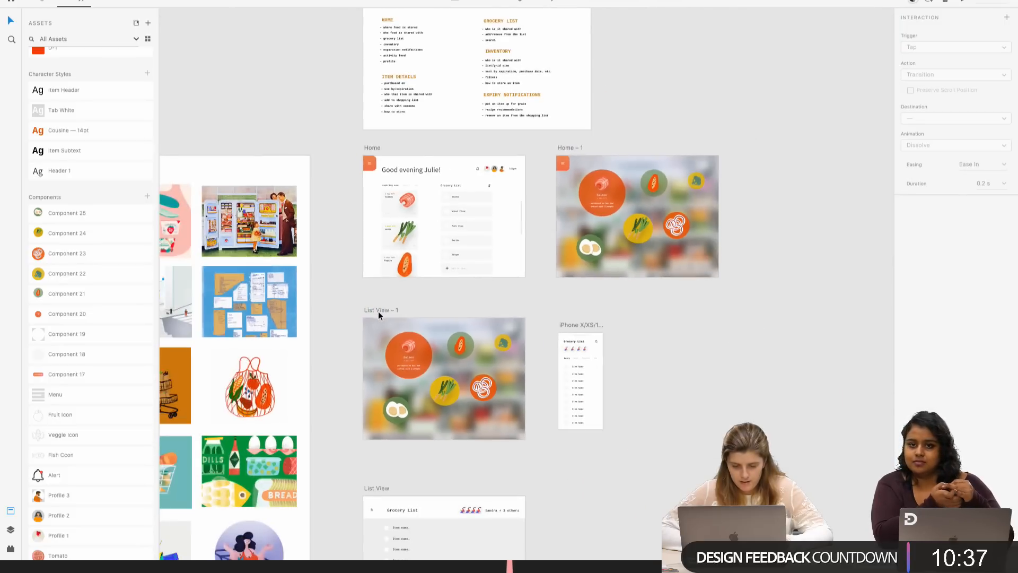
pyautogui.scroll(3, 418, 195)
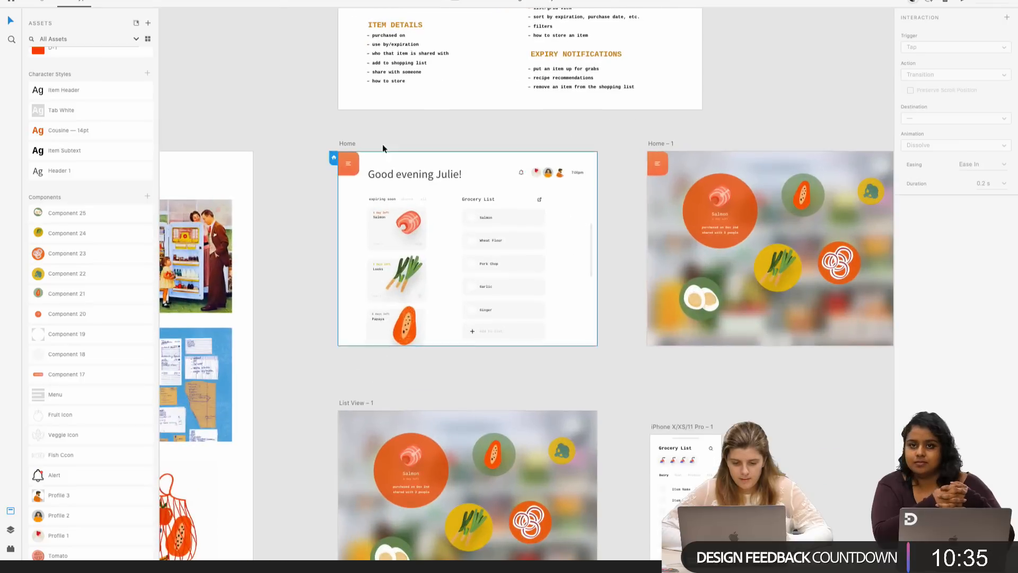
pyautogui.click(350, 143)
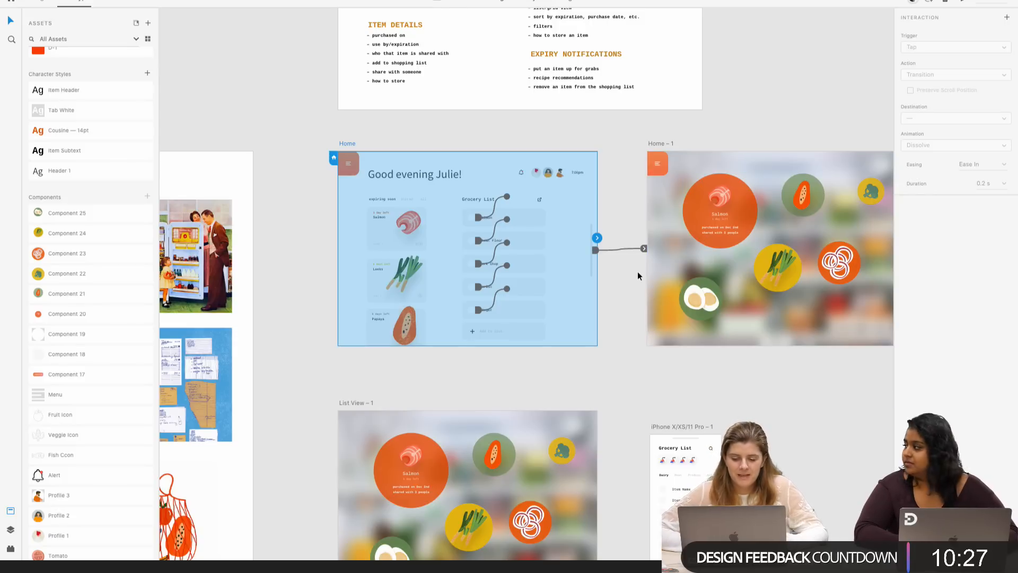
pyautogui.click(571, 329)
pyautogui.click(615, 367)
pyautogui.scroll(-3, 615, 367)
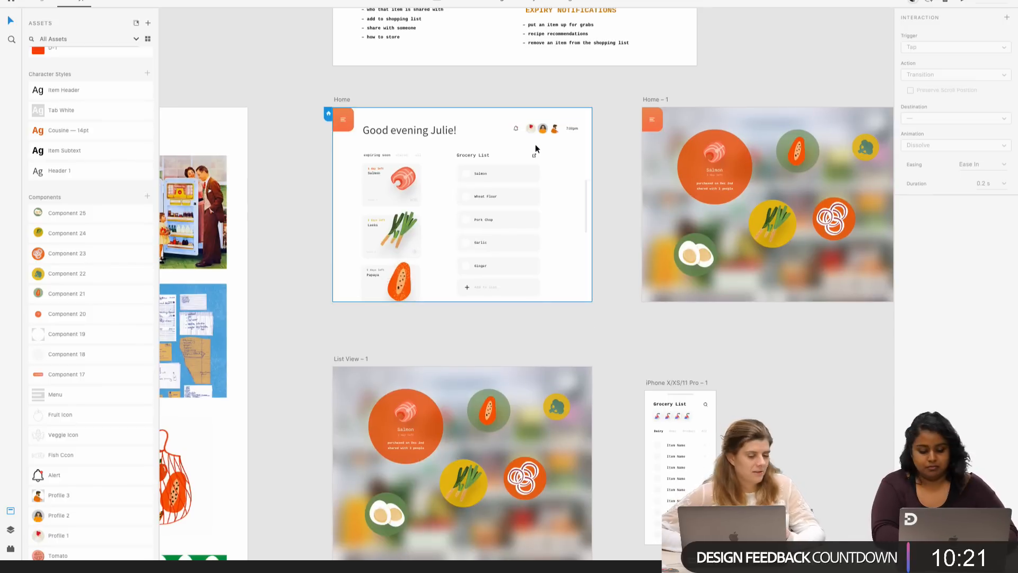
pyautogui.scroll(2, 508, 167)
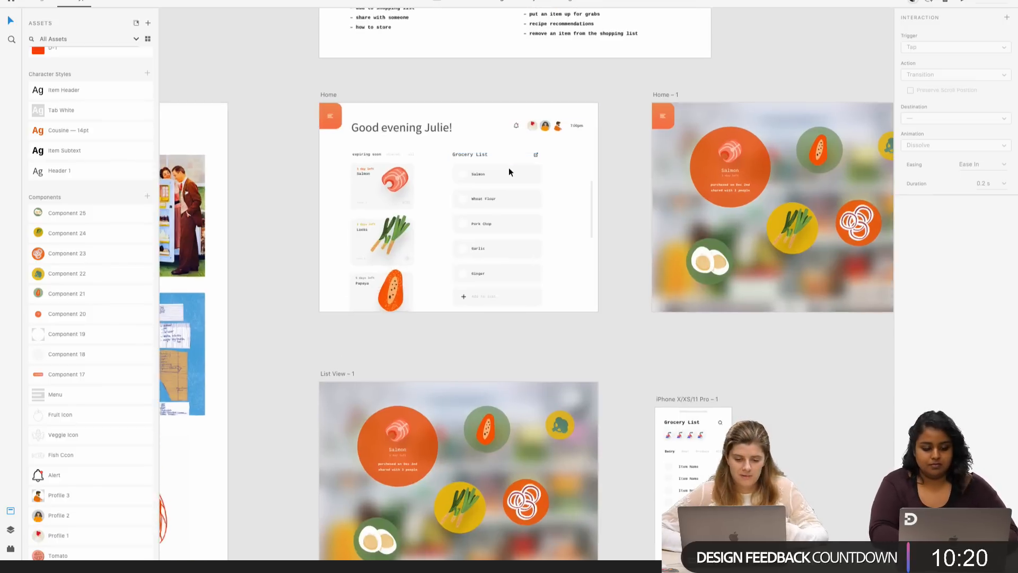
# - Move List View – 1 to the right of Home – 1, aligned in the same row, and place the iPhone X/XS/11 Pro – 1 artboard beneath Home
pyautogui.click(677, 399)
pyautogui.scroll(-7, 677, 400)
pyautogui.hscroll(2, 678, 400)
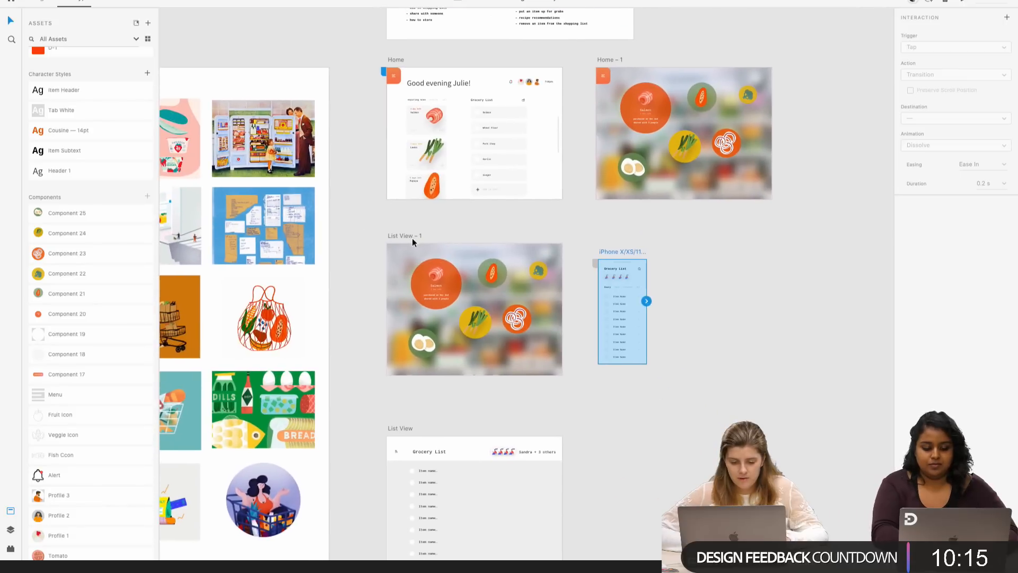
pyautogui.moveTo(412, 237); pyautogui.dragTo(810, 59)
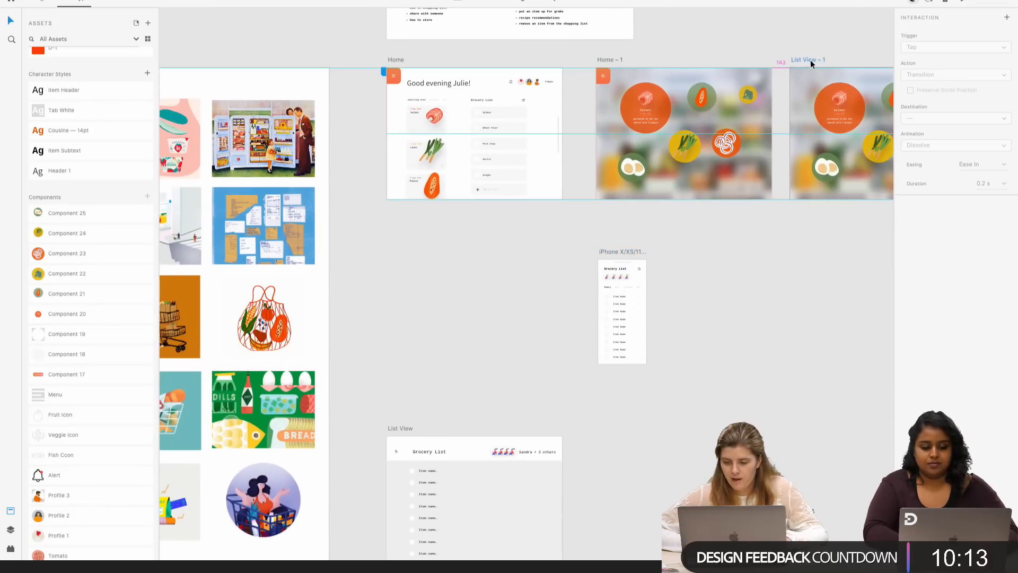
pyautogui.moveTo(632, 249); pyautogui.dragTo(419, 212)
# - Examine the phone's Grocery List artboard alongside Home's grocery list and its share icon
pyautogui.scroll(5, 410, 275)
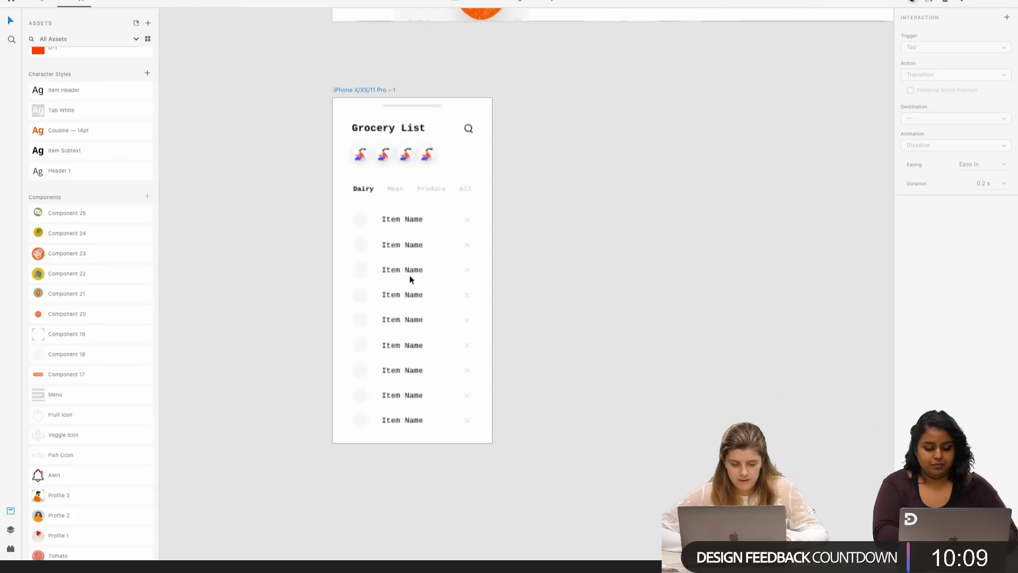
pyautogui.scroll(3, 409, 275)
pyautogui.scroll(-1, 564, 270)
pyautogui.scroll(4, 564, 270)
pyautogui.hscroll(2, 564, 269)
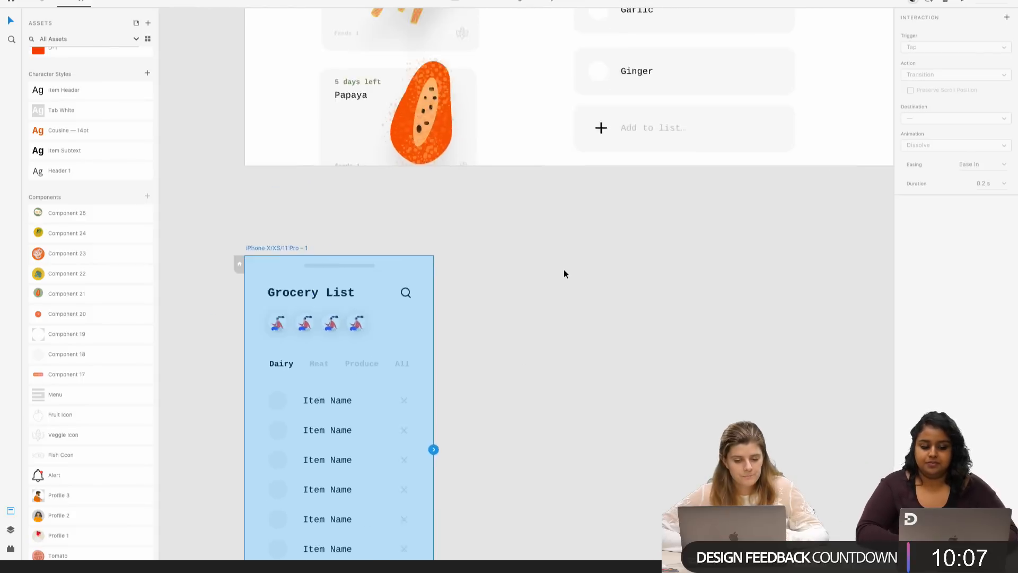
pyautogui.scroll(5, 564, 271)
pyautogui.scroll(-2, 564, 271)
pyautogui.scroll(1, 564, 270)
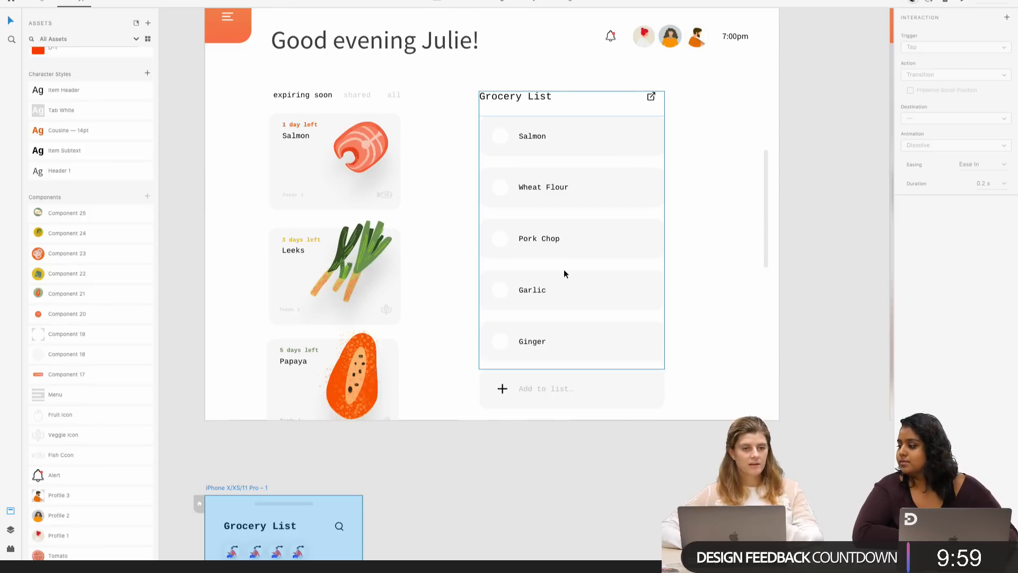
pyautogui.scroll(1, 564, 274)
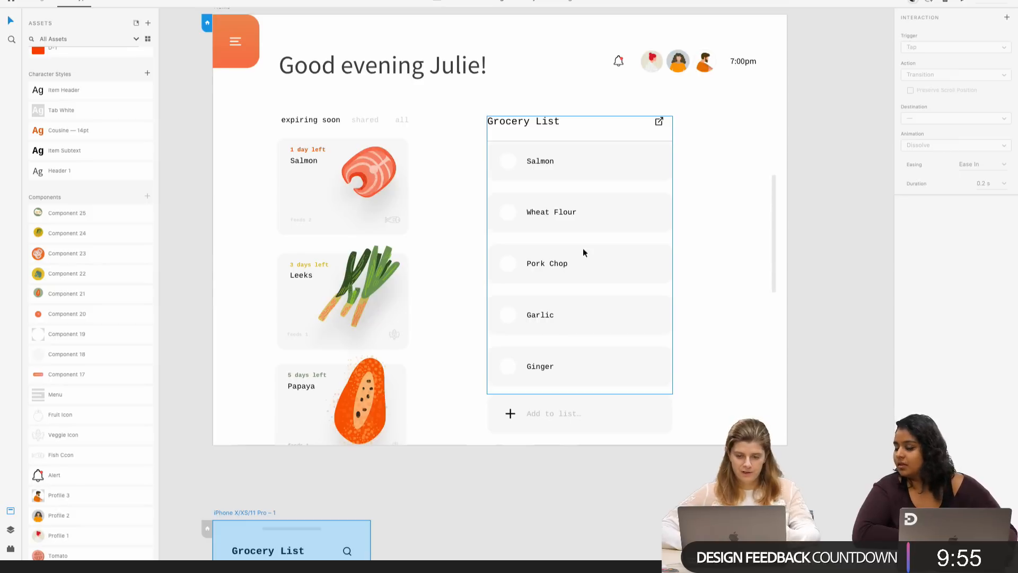
pyautogui.click(659, 123)
pyautogui.click(708, 233)
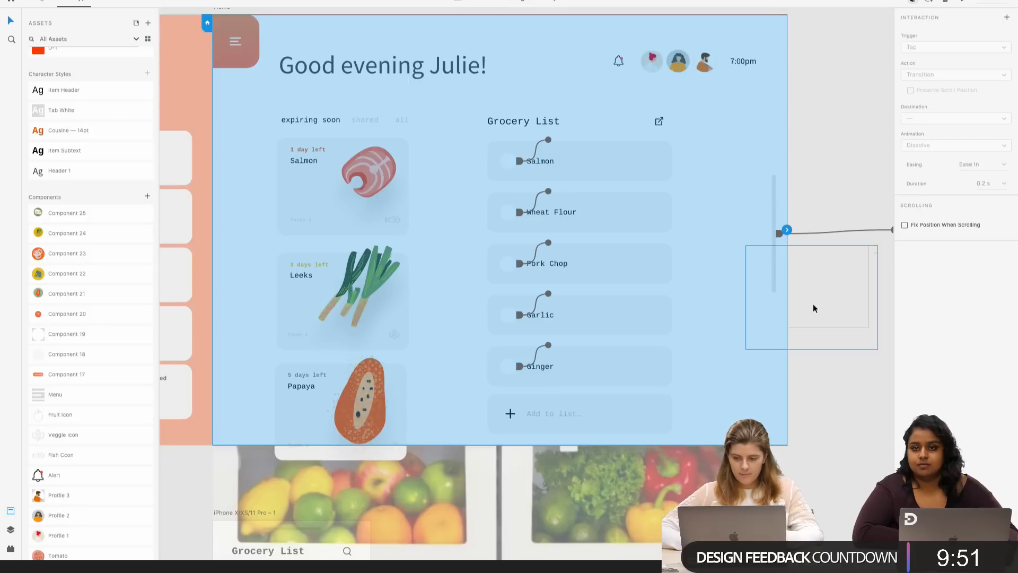
pyautogui.click(813, 304)
pyautogui.click(804, 478)
pyautogui.scroll(-5, 803, 480)
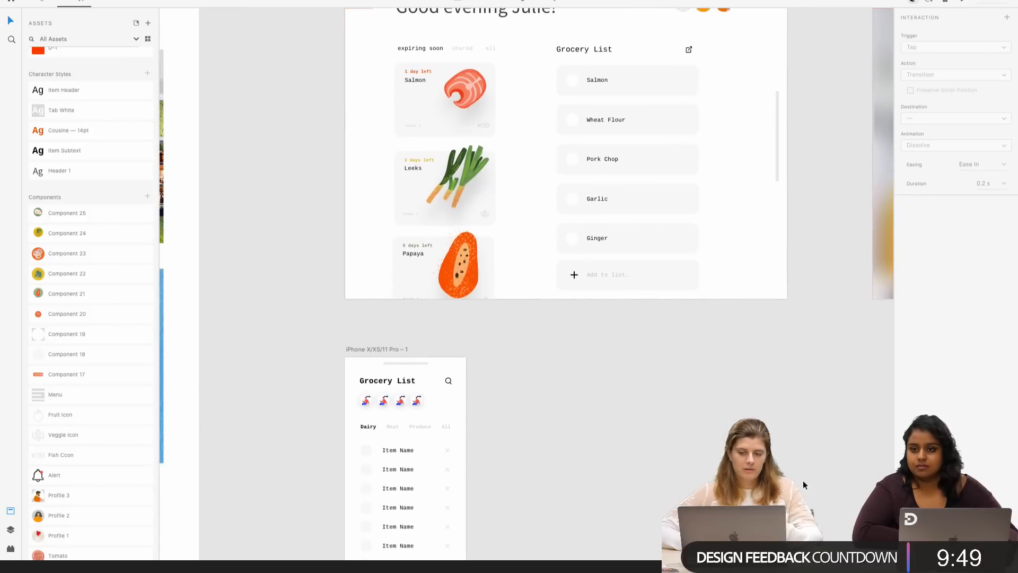
pyautogui.scroll(1, 803, 480)
pyautogui.scroll(-1, 508, 450)
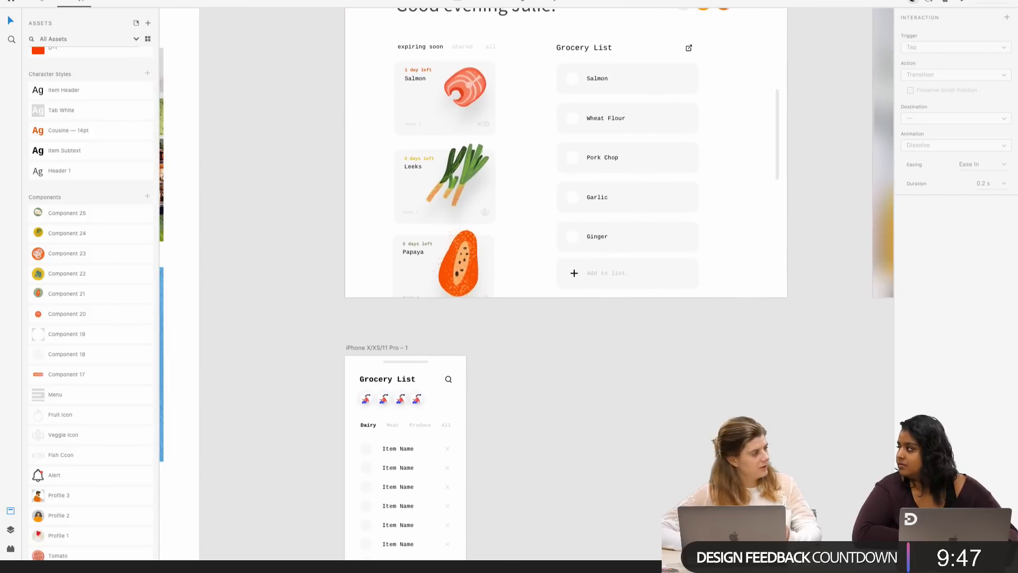
pyautogui.scroll(-3, 508, 450)
pyautogui.scroll(-2, 508, 454)
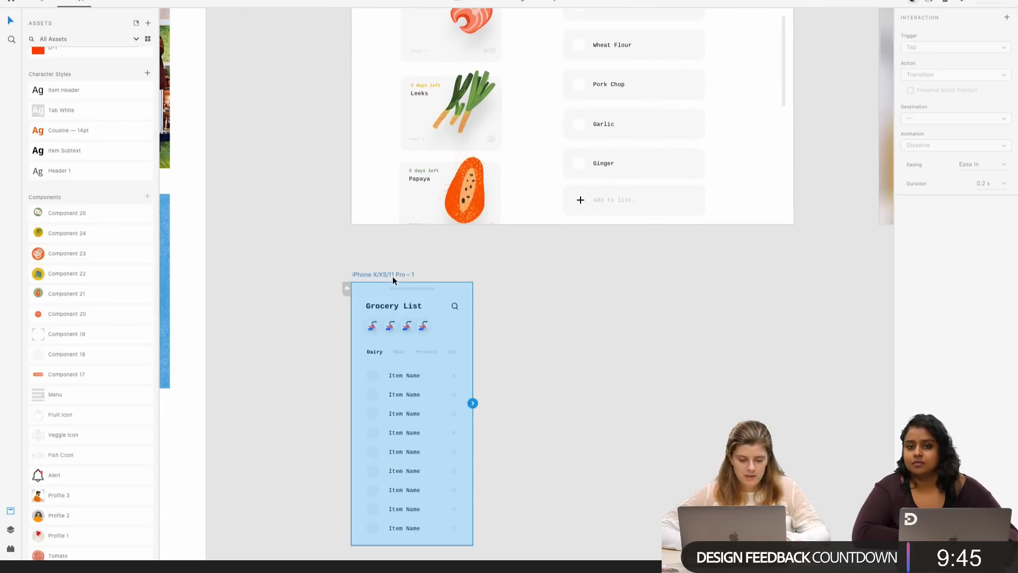
# - Copy Home's repeat grid of grocery items and select the placeholder item list on the phone artboard
pyautogui.scroll(-1, 392, 270)
pyautogui.click(393, 262)
pyautogui.scroll(3, 405, 366)
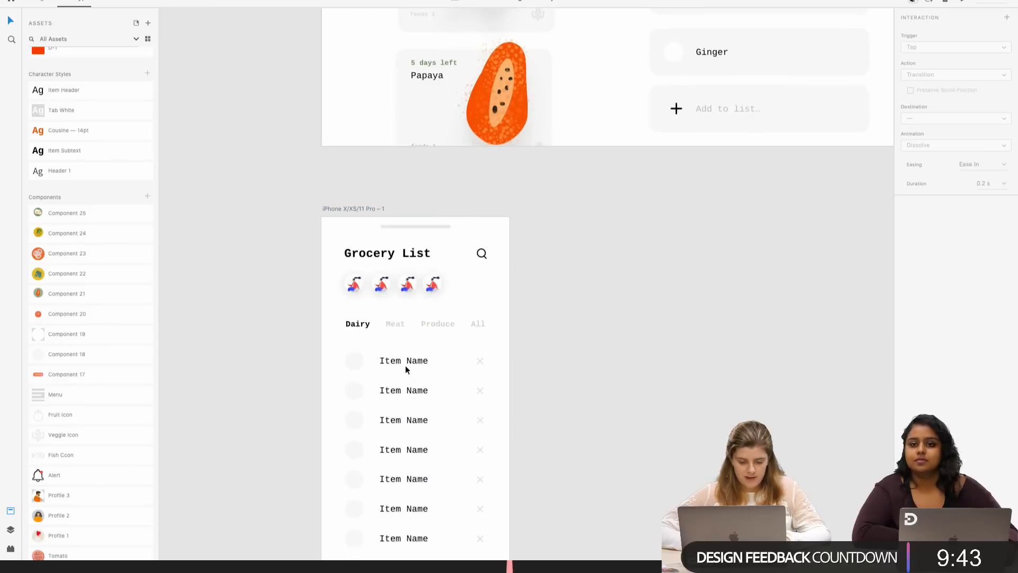
pyautogui.click(406, 362)
pyautogui.scroll(-3, 406, 362)
pyautogui.scroll(5, 406, 360)
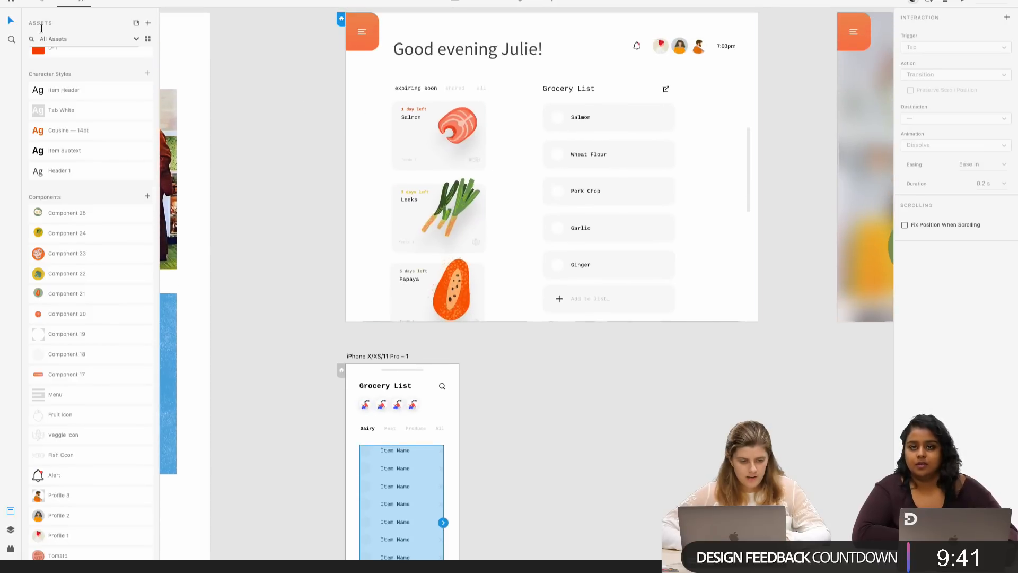
pyautogui.click(603, 123)
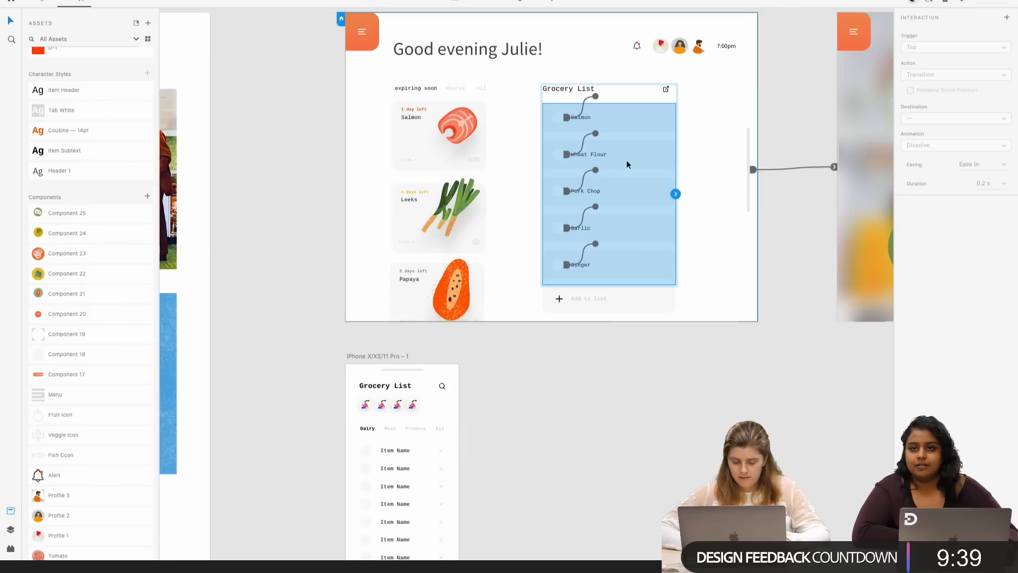
pyautogui.scroll(-6, 462, 323)
pyautogui.click(416, 326)
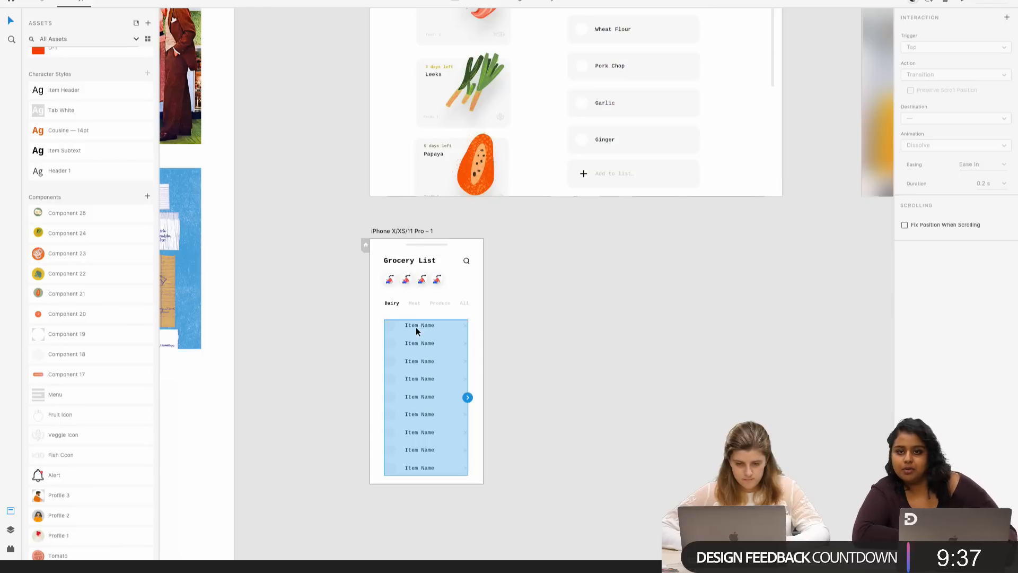
# - Switch to design mode and move the placeholder Item Name list off the phone artboard, well out to its right
pyautogui.hotkey('ctrl', 'Tab')
pyautogui.scroll(3, 439, 341)
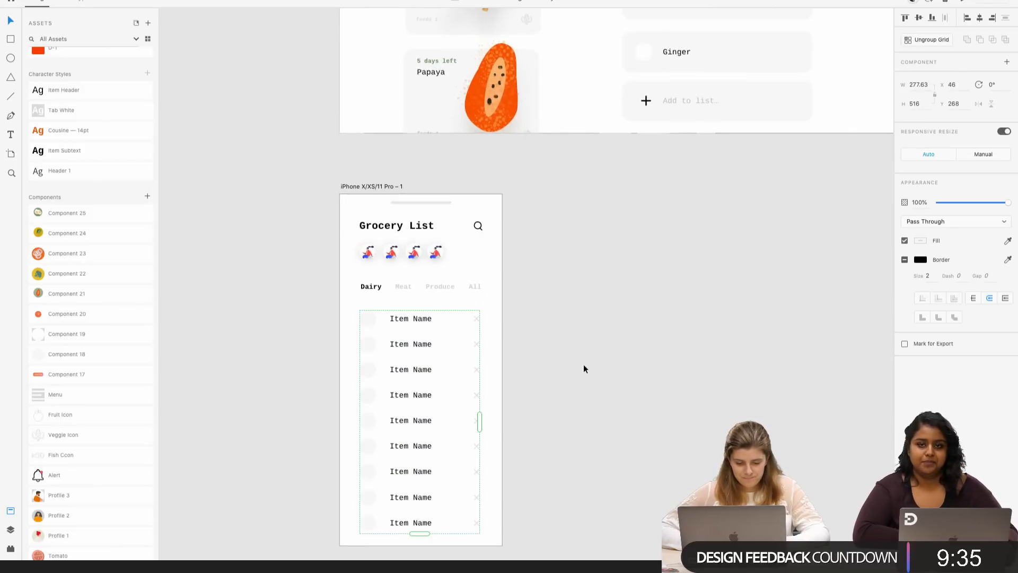
pyautogui.click(583, 365)
pyautogui.click(406, 343)
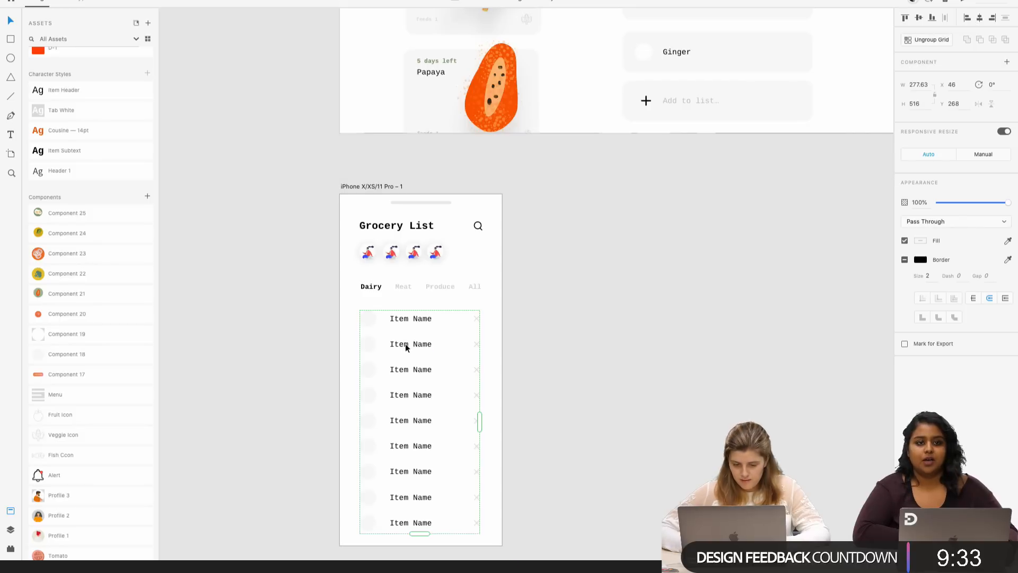
pyautogui.moveTo(405, 342); pyautogui.dragTo(562, 354)
pyautogui.click(391, 368)
pyautogui.scroll(2, 390, 367)
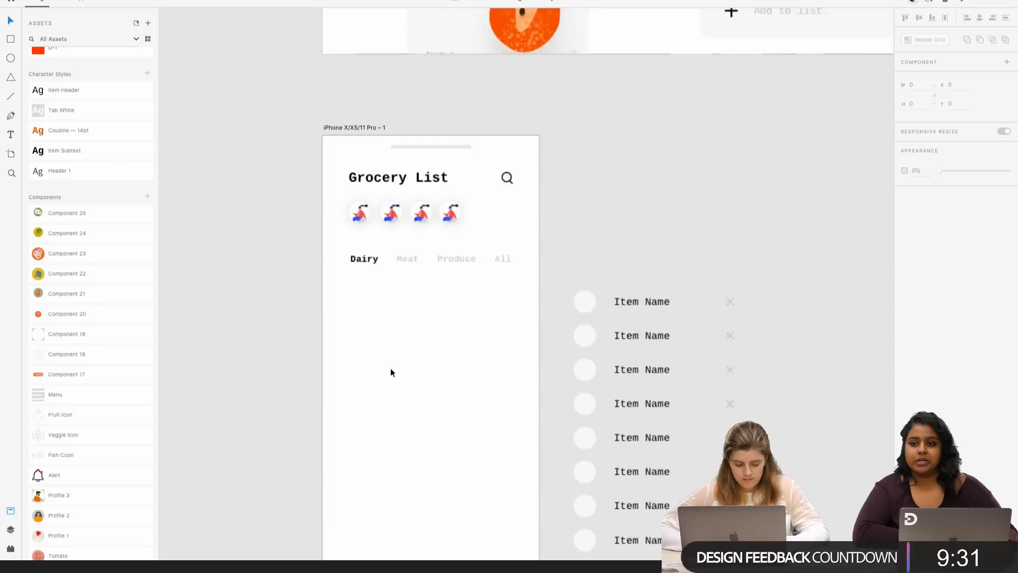
pyautogui.scroll(1, 390, 368)
pyautogui.scroll(-3, 509, 372)
pyautogui.click(600, 322)
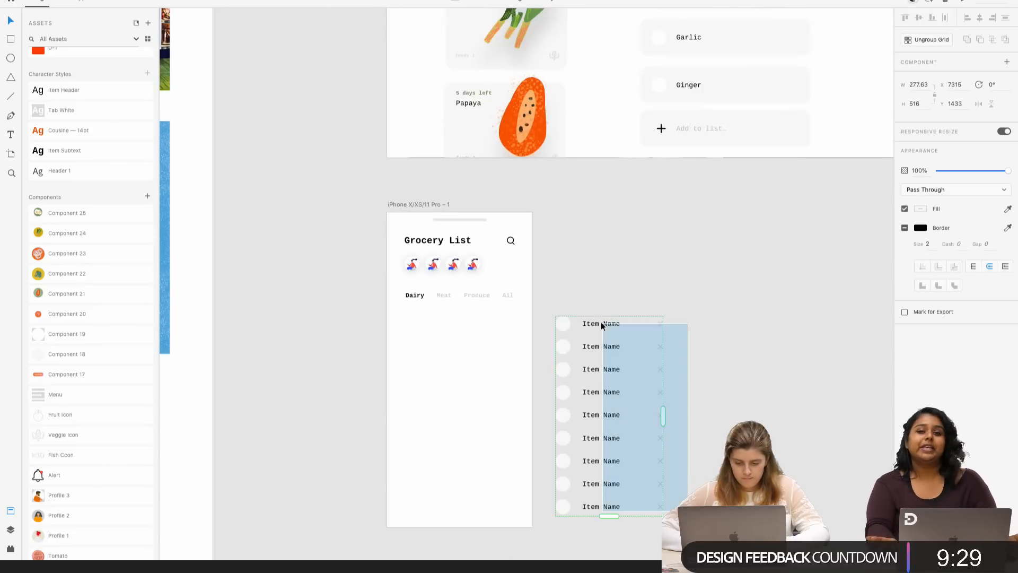
pyautogui.moveTo(605, 349); pyautogui.dragTo(849, 344)
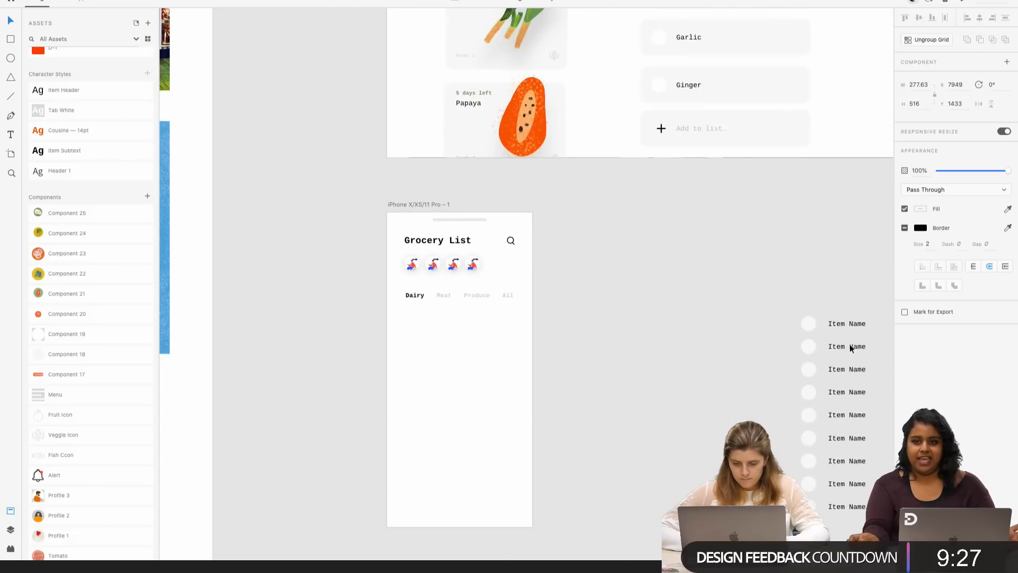
# - Paste the copied grocery item grid onto the iPhone X/XS/11 Pro – 1 artboard
pyautogui.click(403, 205)
pyautogui.hotkey('ctrl', 'v')
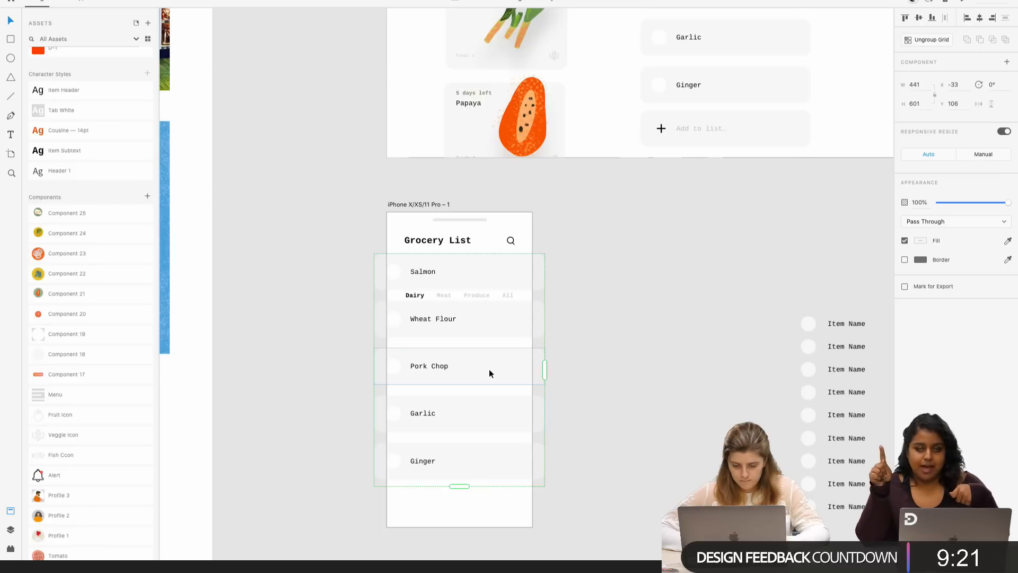
# - Try adjusting the Salmon row's background inside the pasted grid, undo it, and select the row's parts together
pyautogui.doubleClick(522, 279)
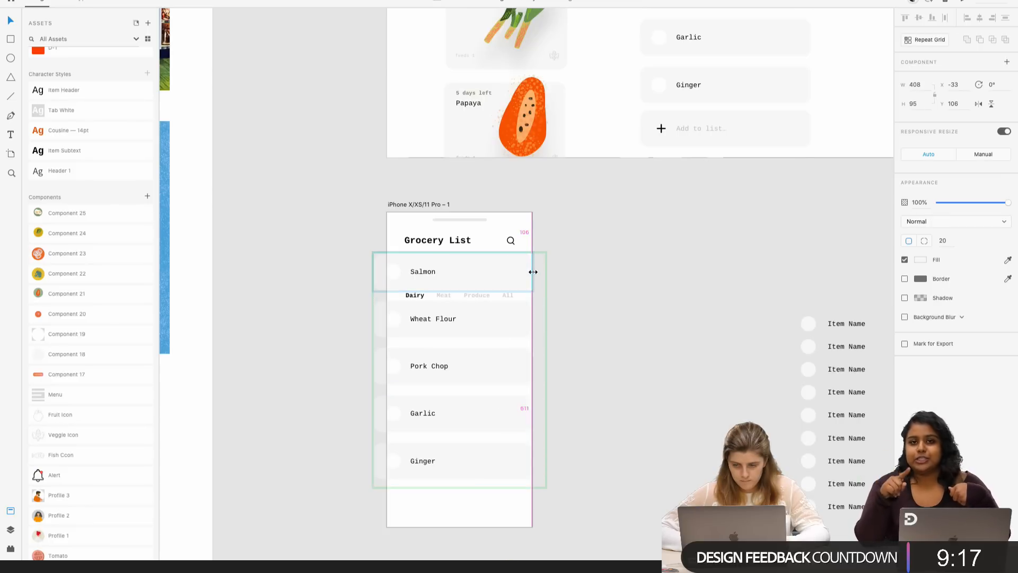
pyautogui.moveTo(524, 288); pyautogui.dragTo(476, 304)
pyautogui.press('super+z')
pyautogui.keyDown('shift'); pyautogui.click(414, 272); pyautogui.keyUp('shift')
pyautogui.keyDown('shift'); pyautogui.click(391, 273); pyautogui.keyUp('shift')
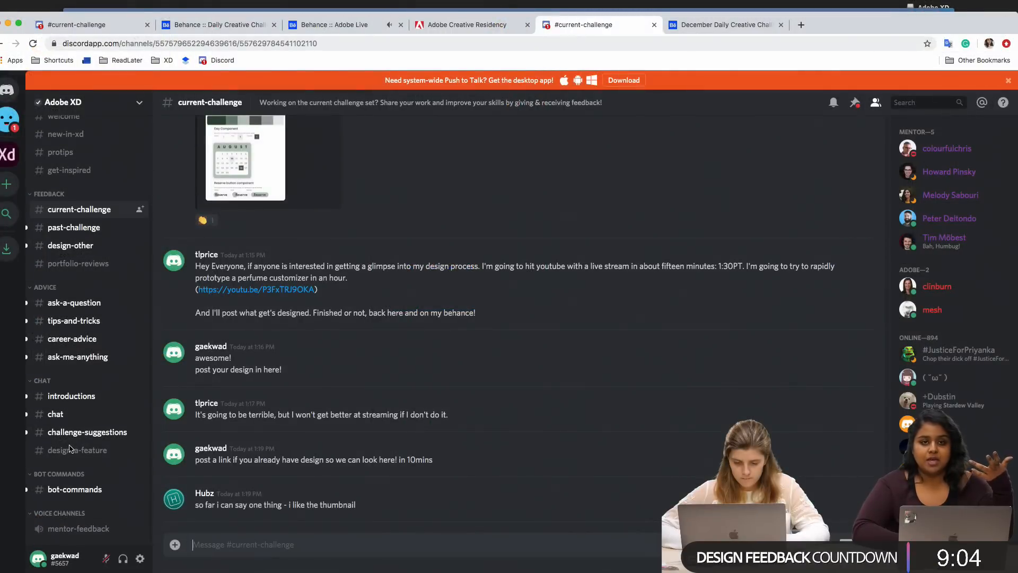
# - Switch to Discord's Adobe XD server in the browser and look through its channel list
pyautogui.scroll(1, 71, 448)
pyautogui.scroll(1, 70, 448)
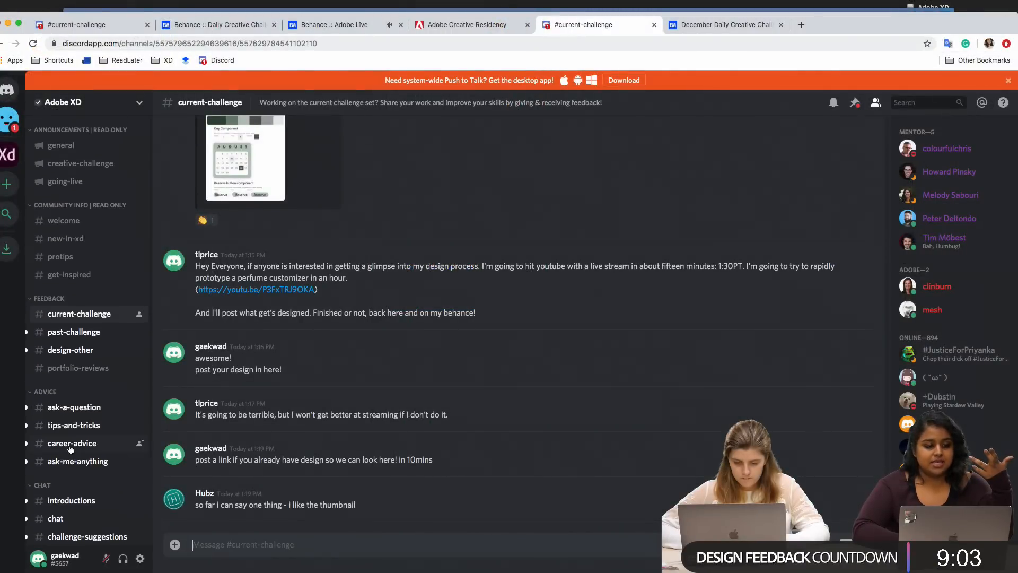
pyautogui.scroll(-5, 87, 378)
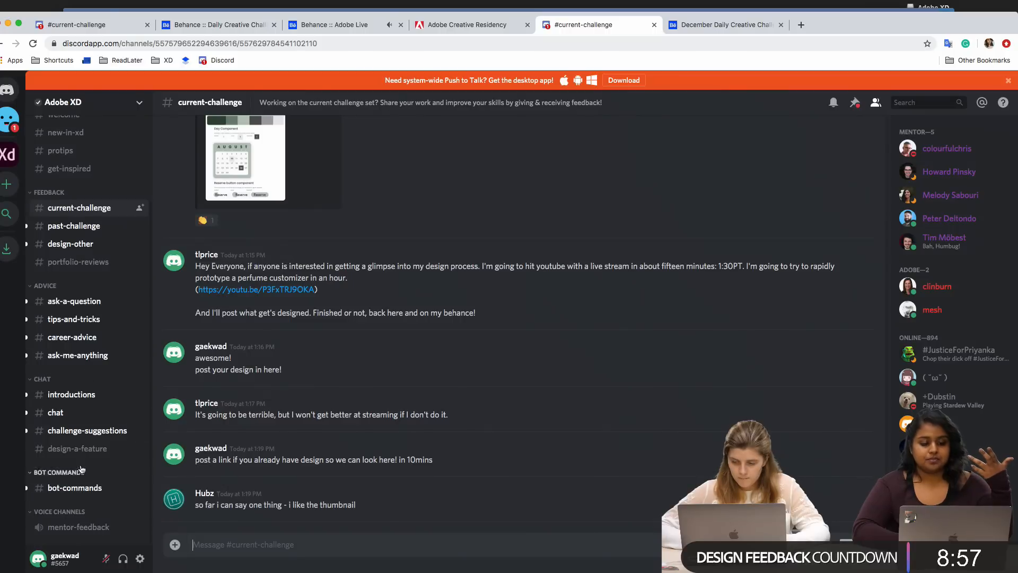
# - Look through the ask-me-anything and ask-a-question channels, reading back through older questions in ask-a-question
pyautogui.click(88, 359)
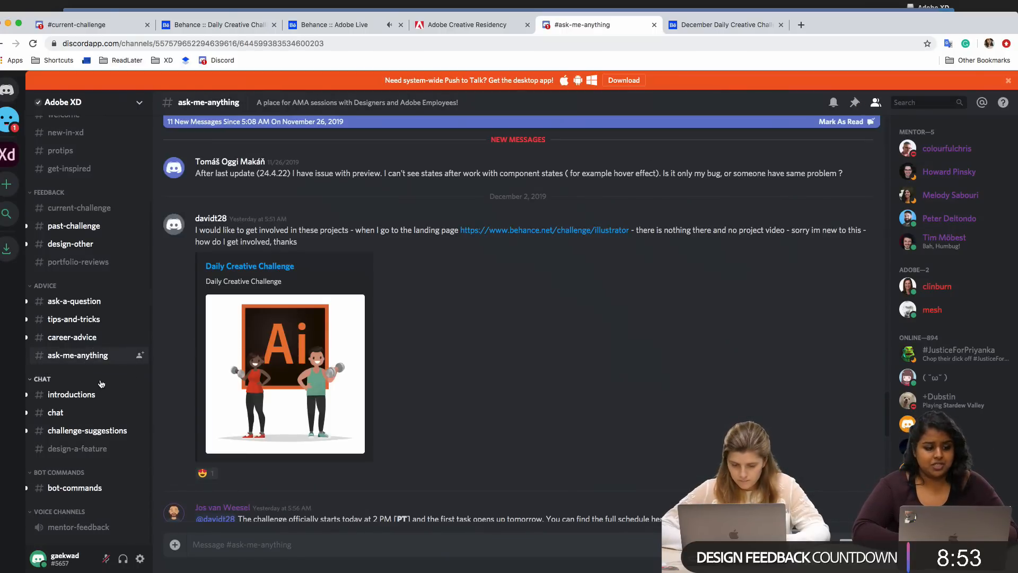
pyautogui.click(74, 301)
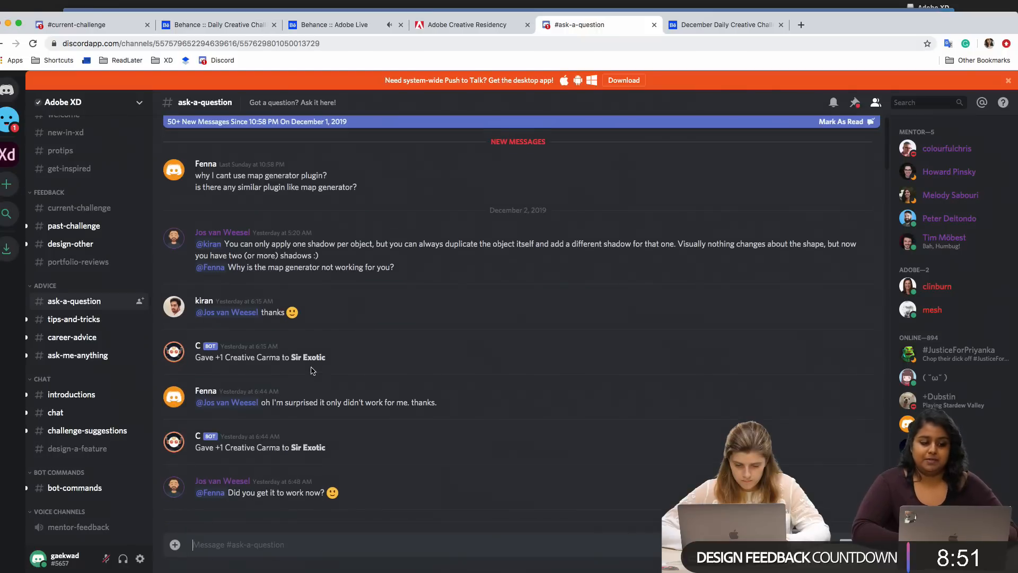
pyautogui.scroll(10, 312, 370)
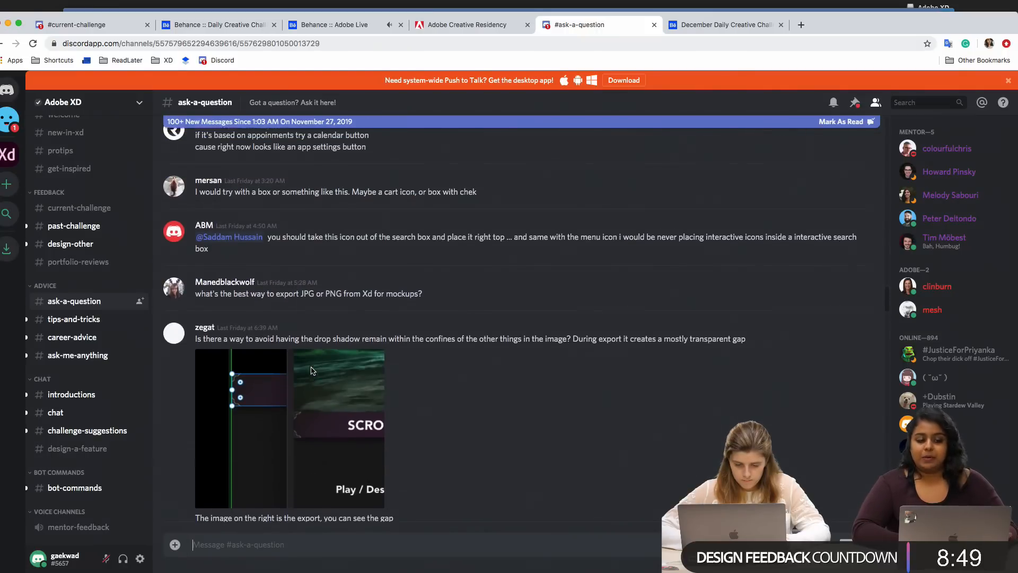
pyautogui.scroll(5, 311, 370)
pyautogui.scroll(10, 312, 368)
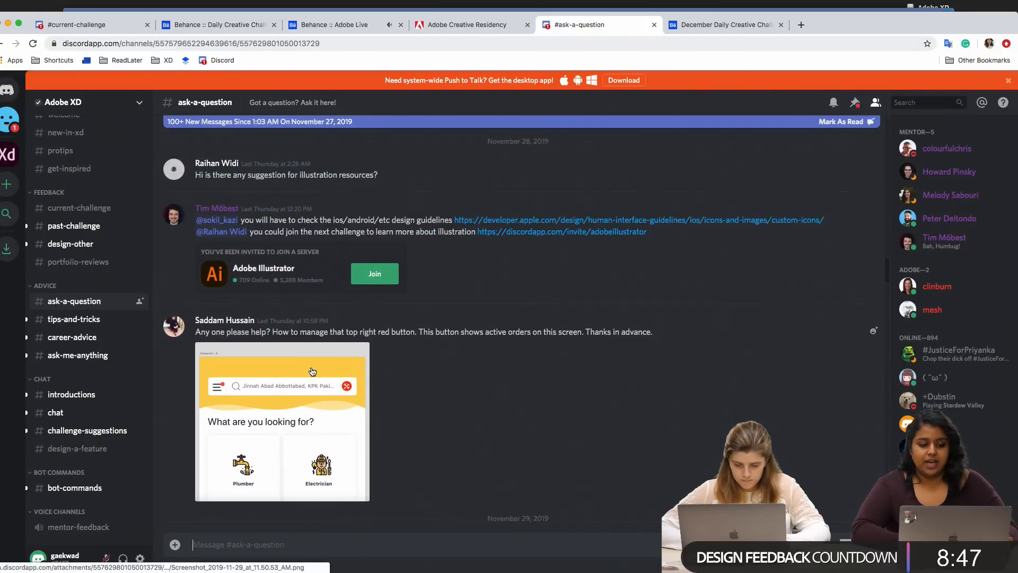
pyautogui.scroll(10, 312, 371)
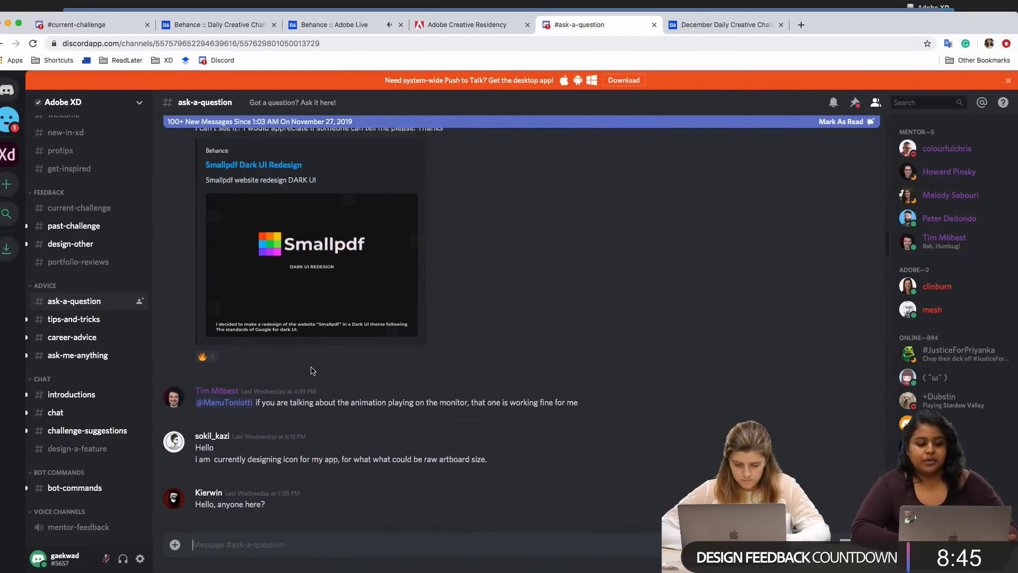
pyautogui.scroll(10, 312, 372)
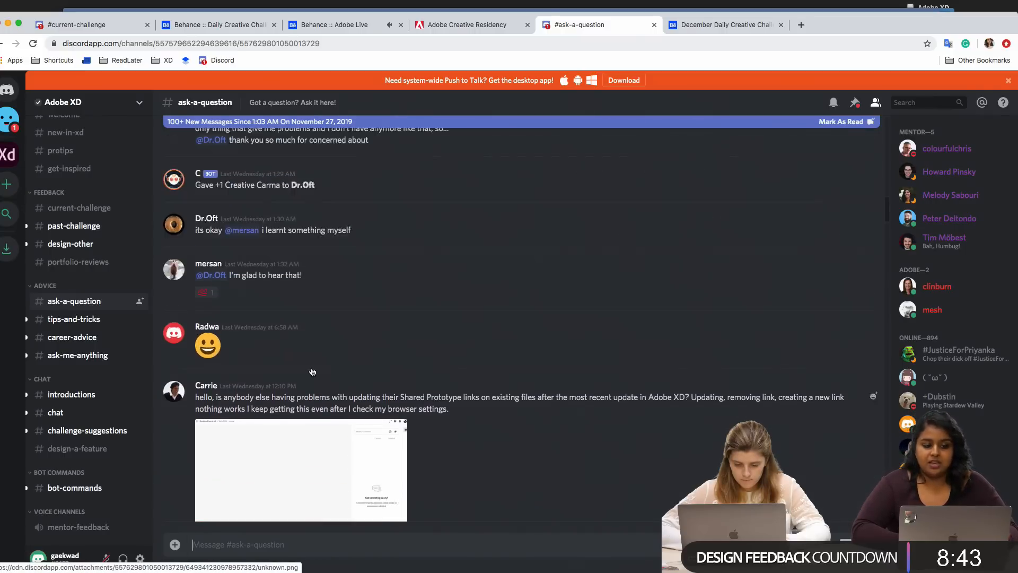
pyautogui.scroll(-15, 312, 367)
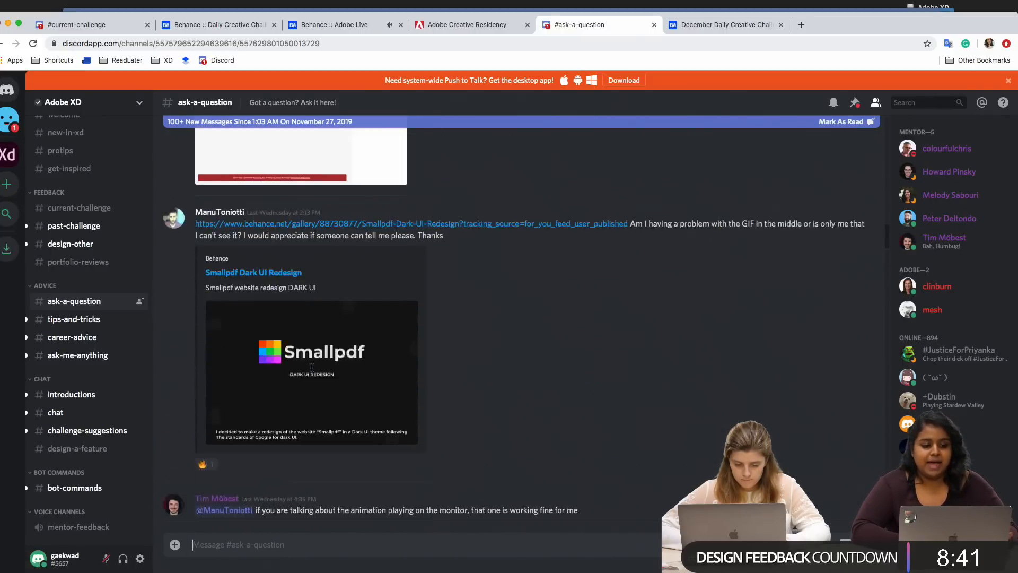
# - Read through the recent and older posts in the tips-and-tricks channel
pyautogui.click(84, 320)
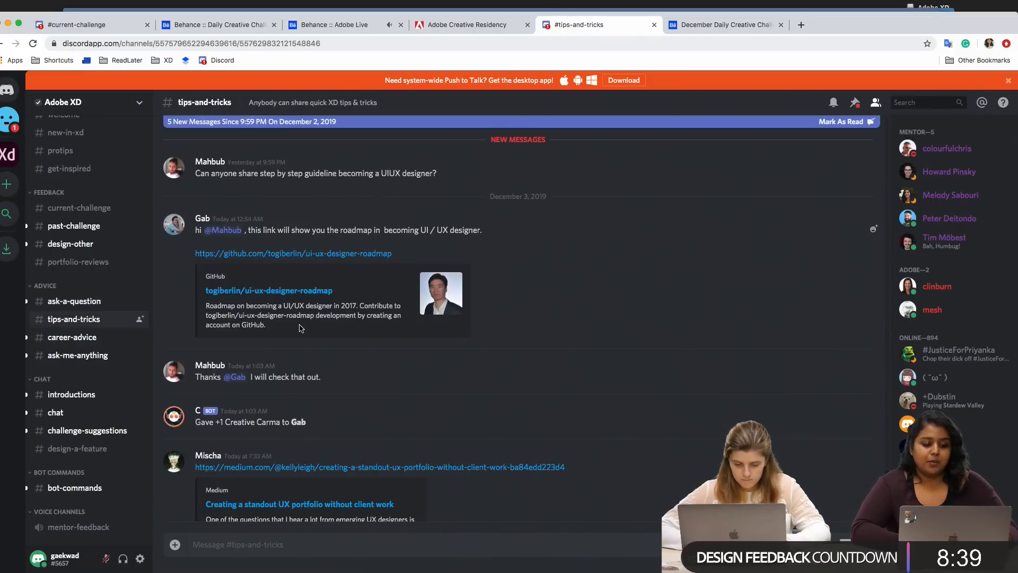
pyautogui.scroll(-3, 284, 417)
pyautogui.scroll(10, 284, 417)
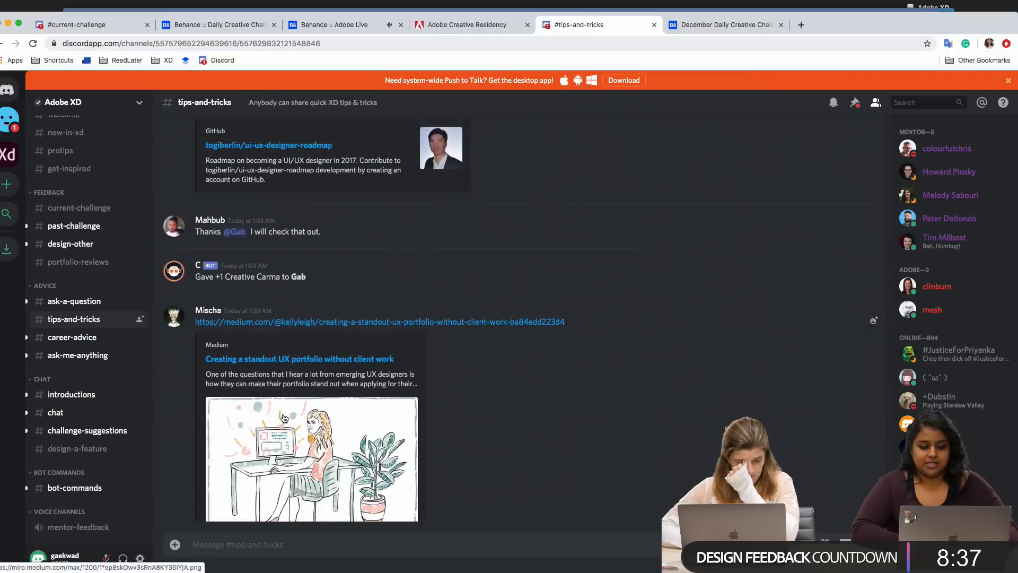
pyautogui.scroll(6, 284, 417)
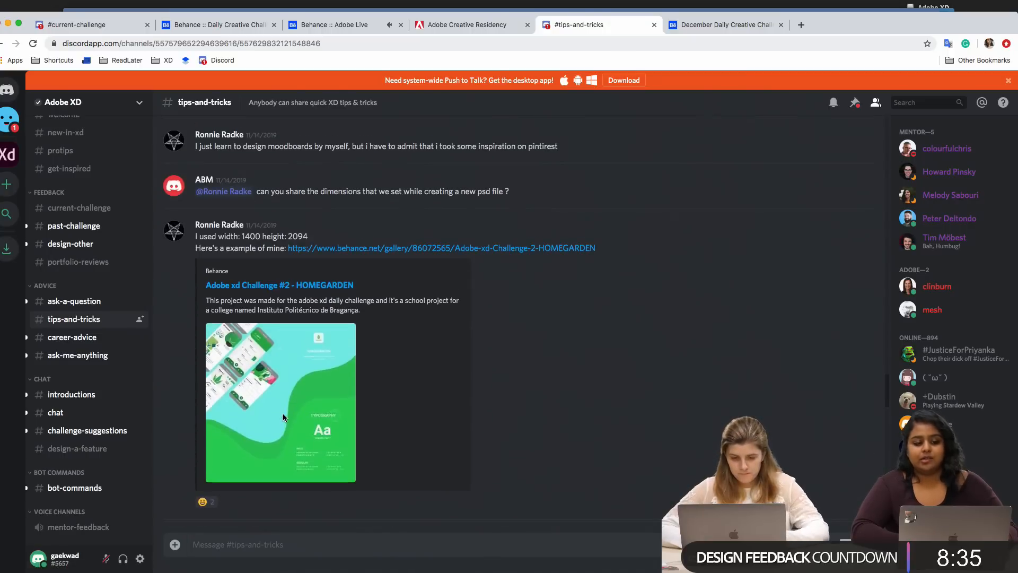
pyautogui.scroll(-5, 285, 419)
pyautogui.scroll(-10, 283, 419)
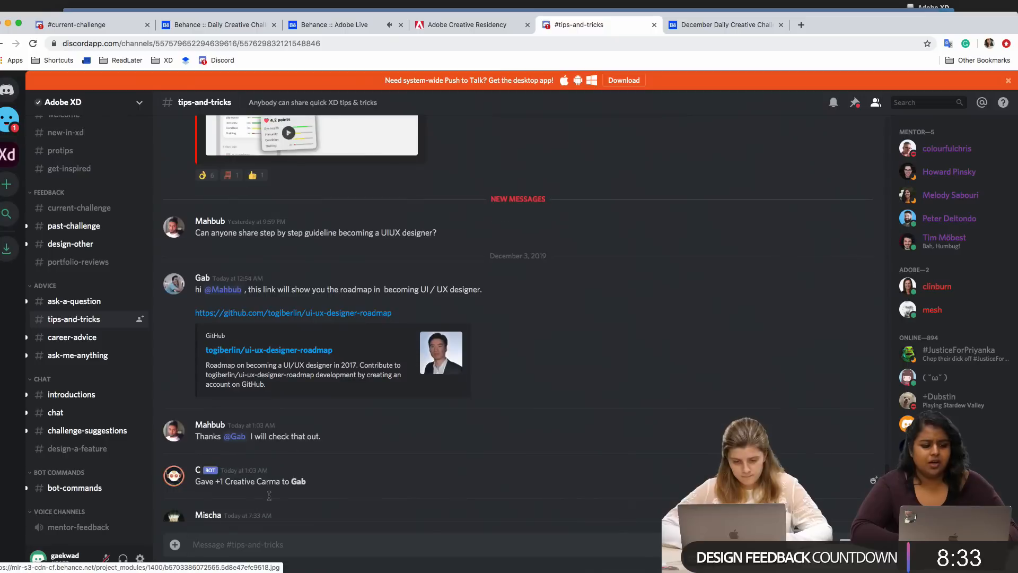
# - Browse the challenge-suggestions channel and the design feedback posts in design-other
pyautogui.click(93, 432)
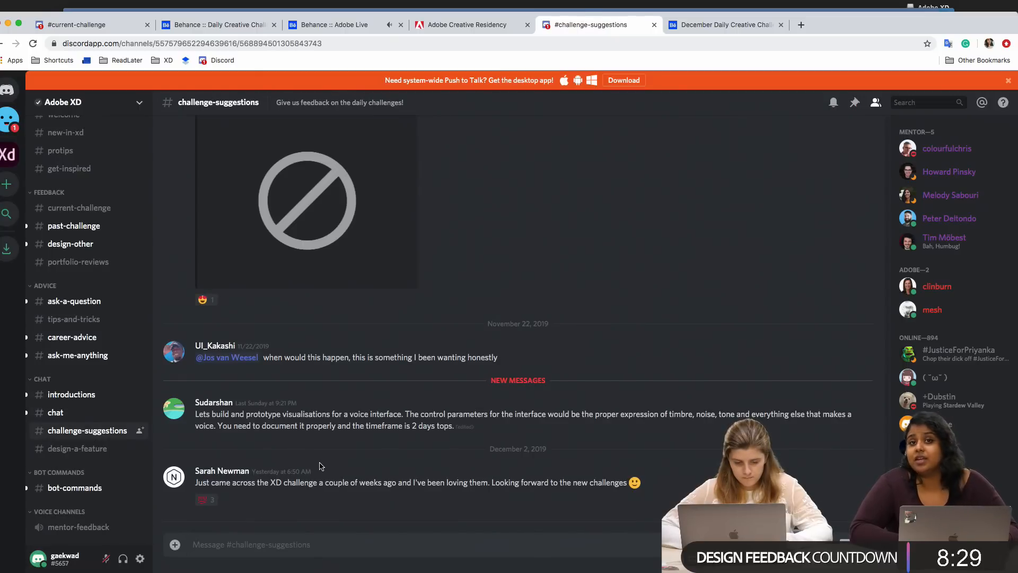
pyautogui.scroll(12, 321, 461)
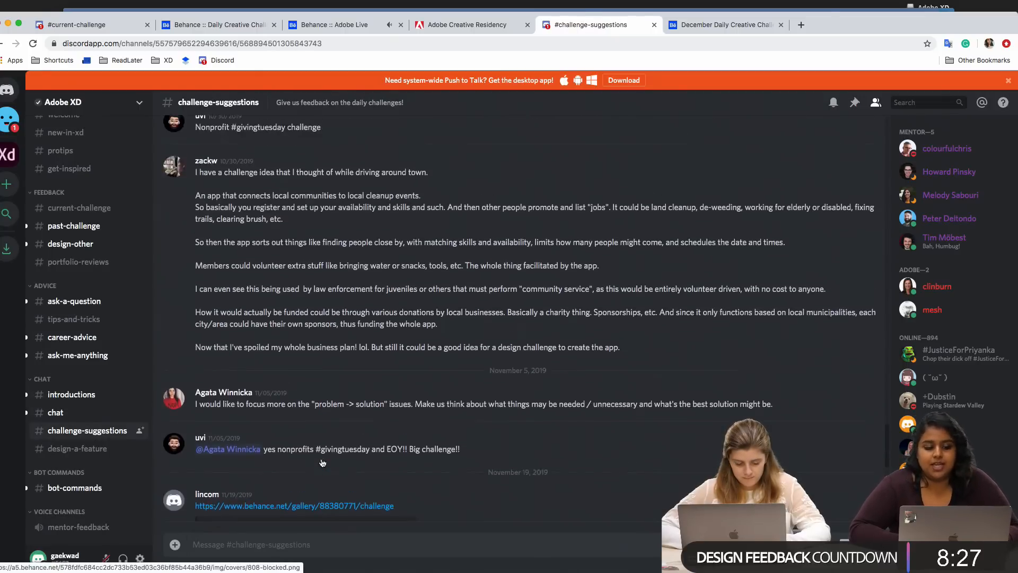
pyautogui.scroll(-12, 322, 461)
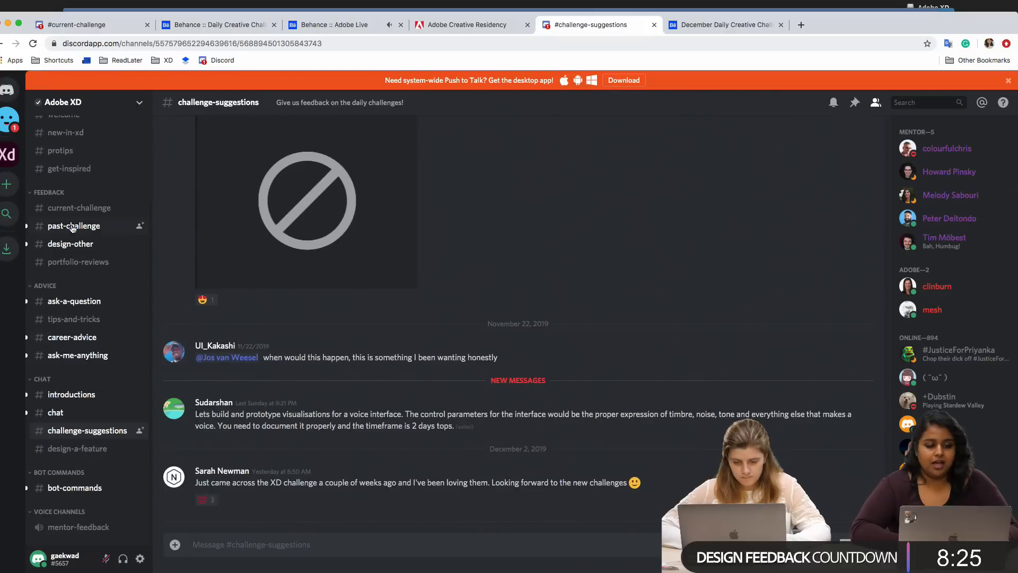
pyautogui.click(75, 245)
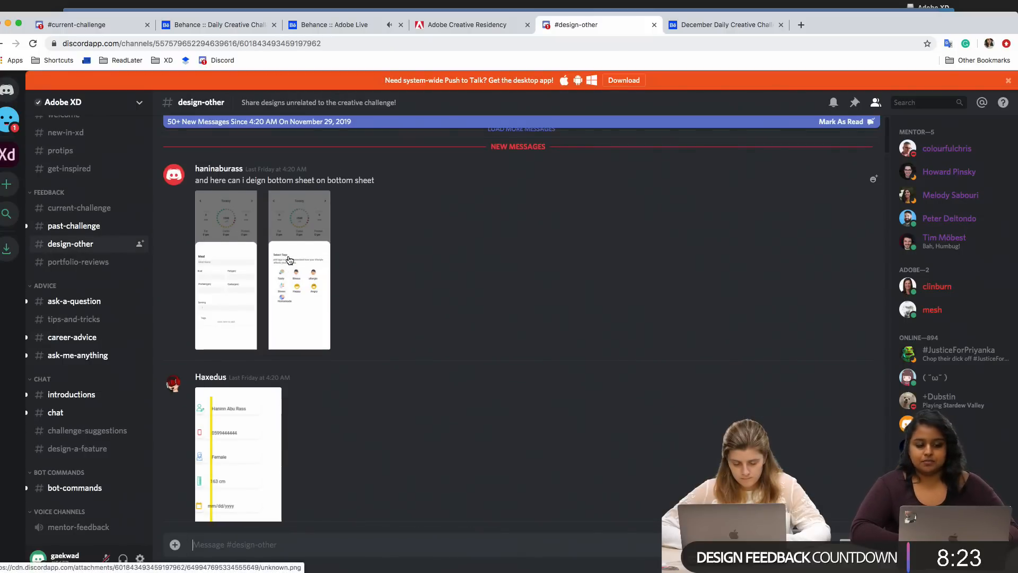
pyautogui.scroll(10, 281, 275)
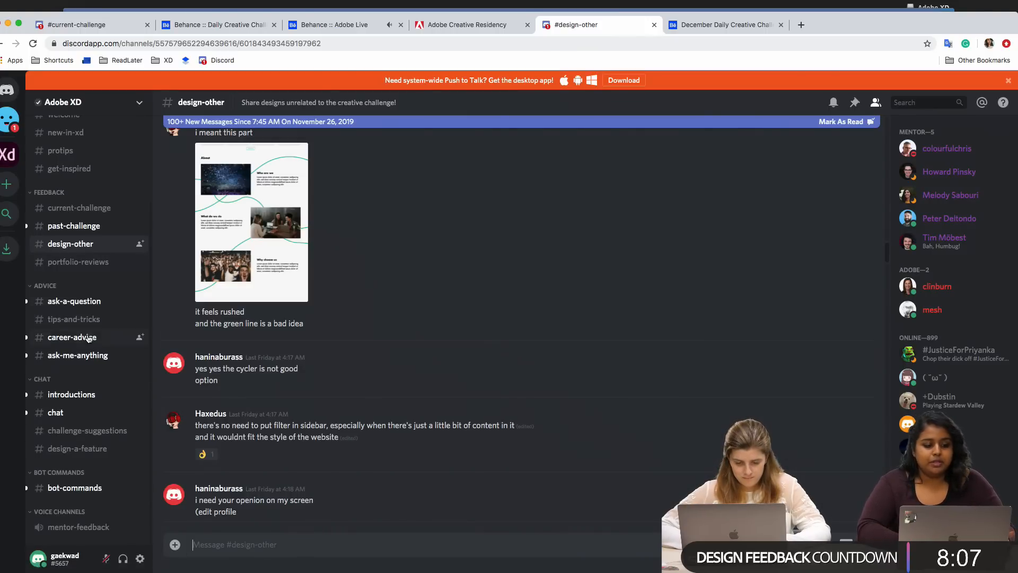
# - Return to the current-challenge channel and check its recent messages for shared designs
pyautogui.click(93, 209)
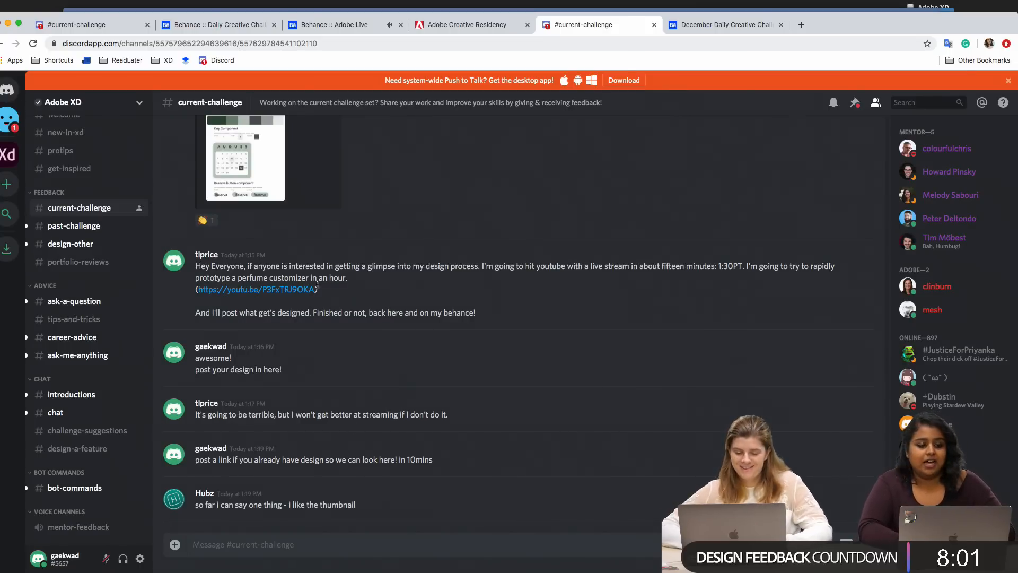
pyautogui.scroll(4, 317, 259)
pyautogui.scroll(4, 316, 258)
pyautogui.scroll(-8, 323, 318)
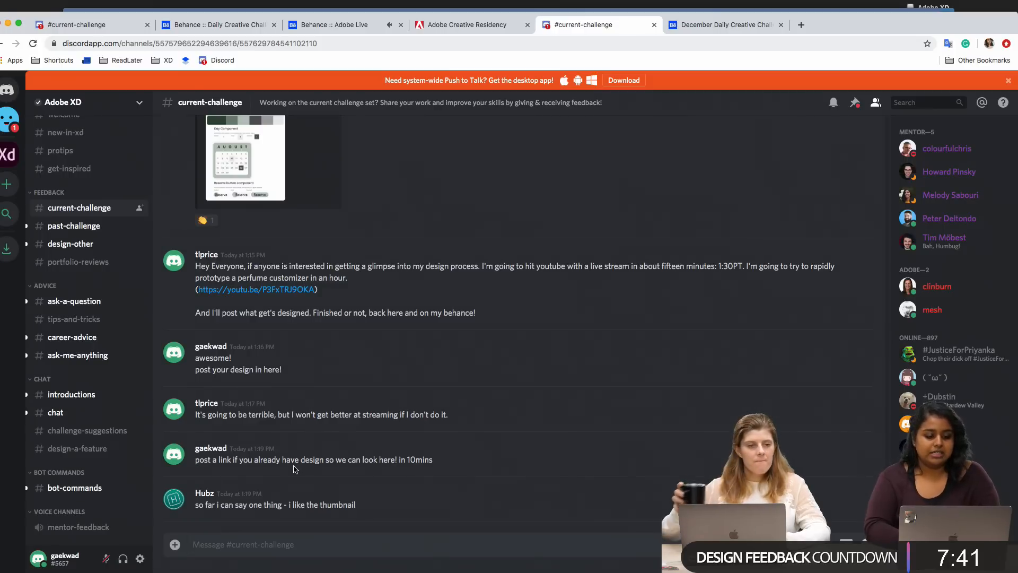
pyautogui.scroll(3, 330, 435)
pyautogui.scroll(2, 329, 435)
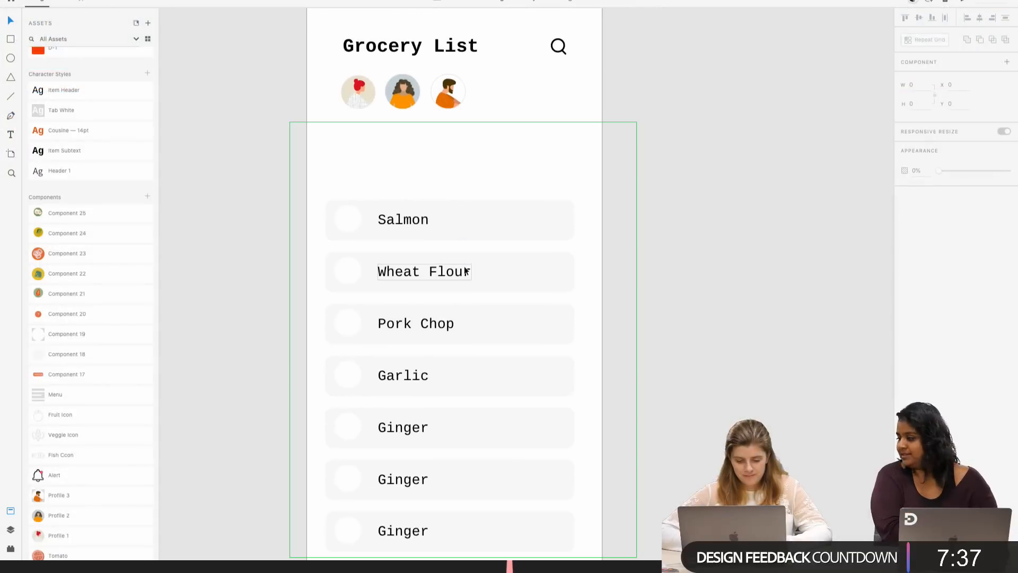
# - Back in Adobe XD, nudge the phone's grocery item grid to X -18, Y 161 and compare it with Home's grocery list
pyautogui.moveTo(473, 219); pyautogui.dragTo(476, 214)
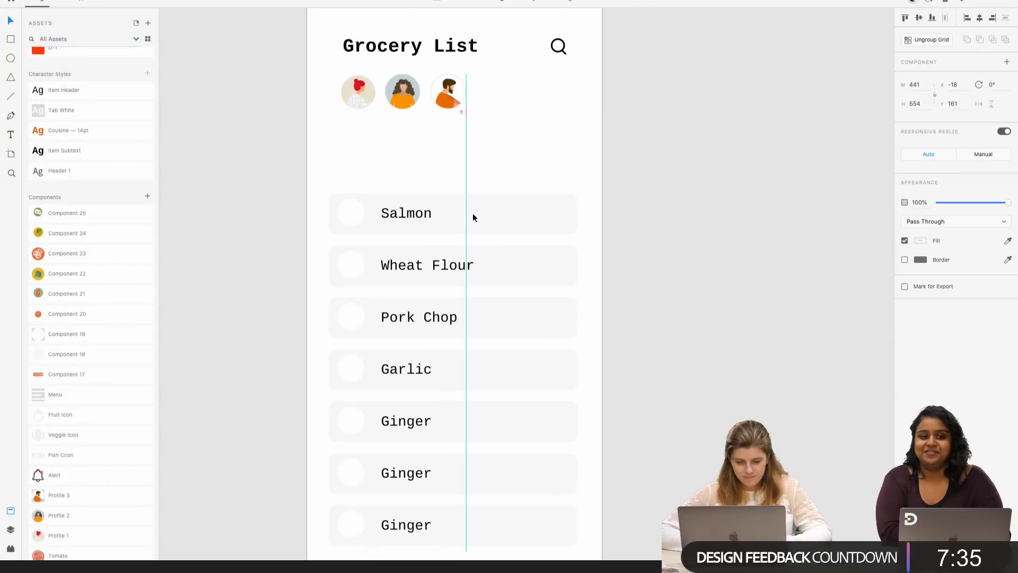
pyautogui.scroll(-2, 477, 214)
pyautogui.scroll(9, 476, 214)
pyautogui.hscroll(3, 477, 213)
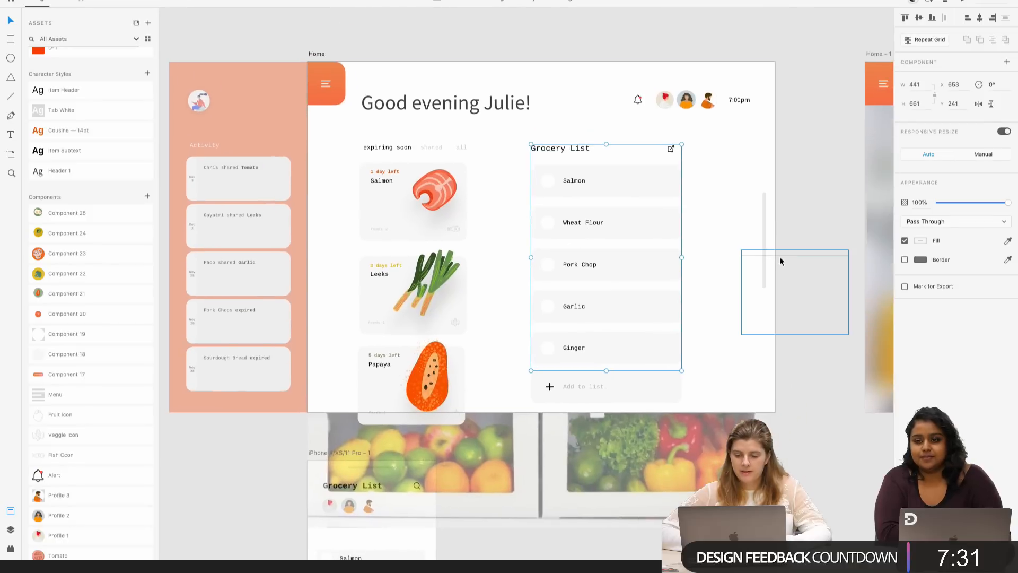
pyautogui.click(791, 274)
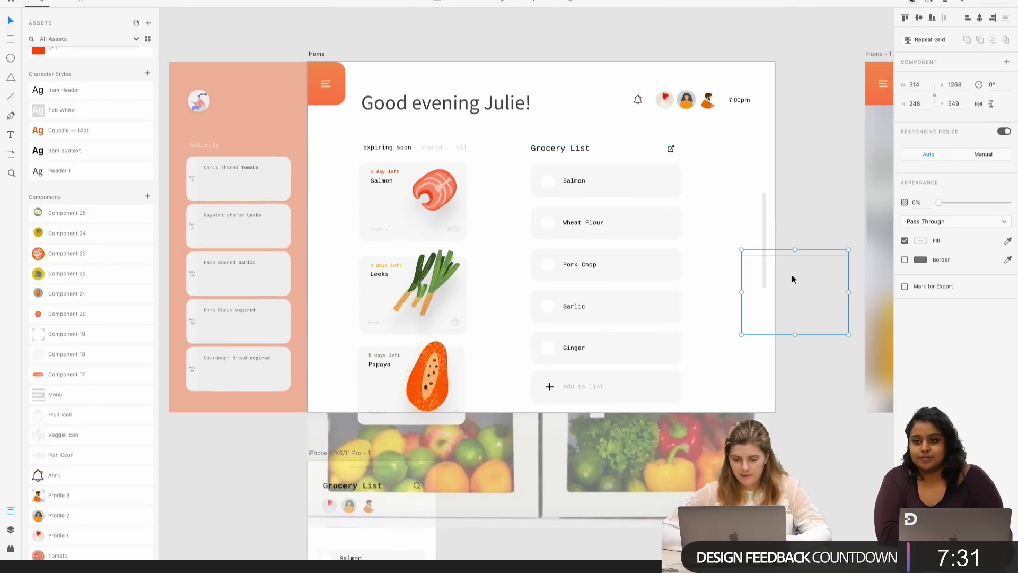
pyautogui.click(786, 389)
pyautogui.scroll(-2, 786, 389)
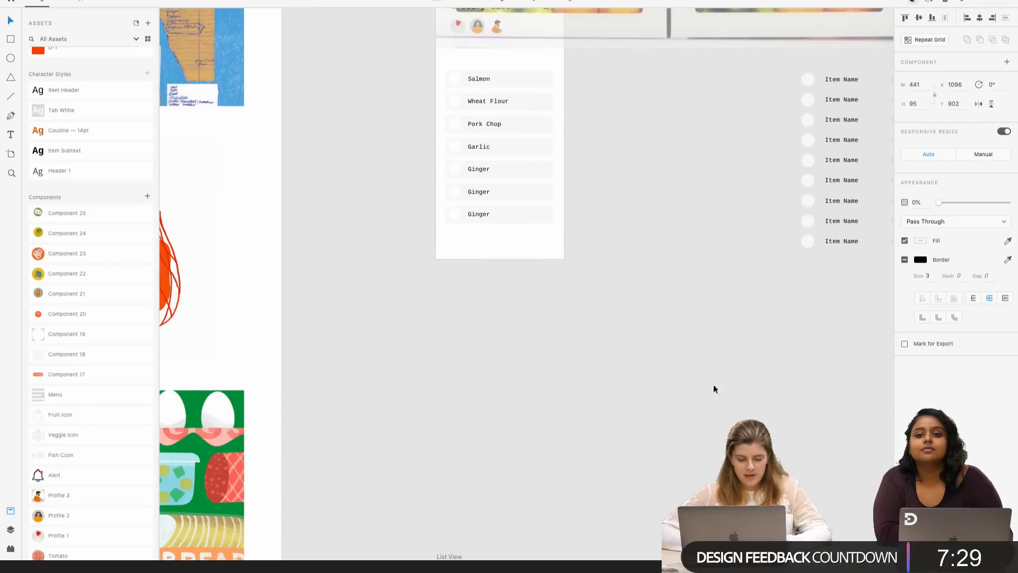
pyautogui.click(616, 397)
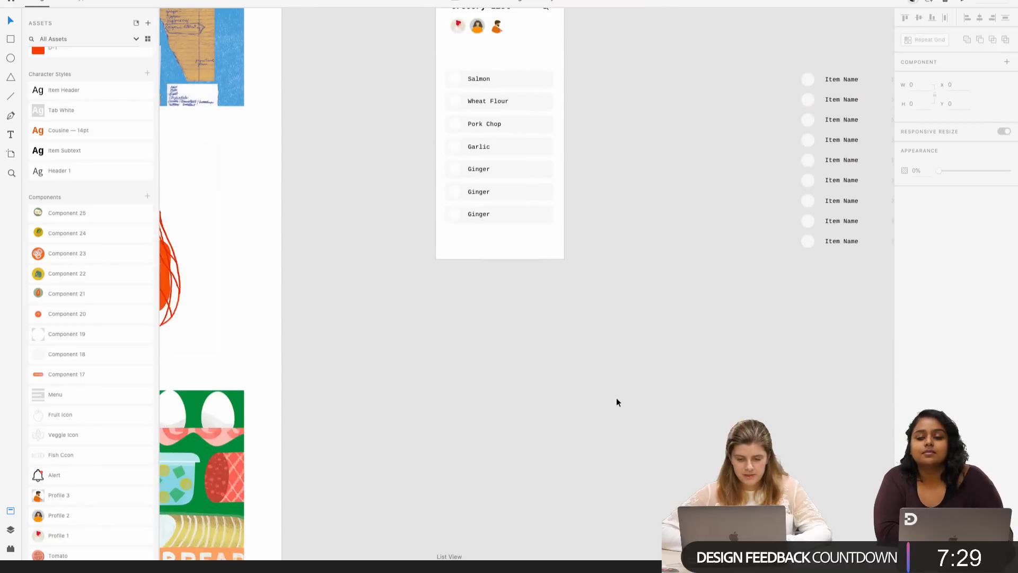
pyautogui.scroll(3, 582, 241)
pyautogui.scroll(4, 529, 234)
# - Narrow the row backgrounds inside the phone's grocery item grid and move the grid up under the profile avatars, to X -12, Y 83
pyautogui.click(526, 203)
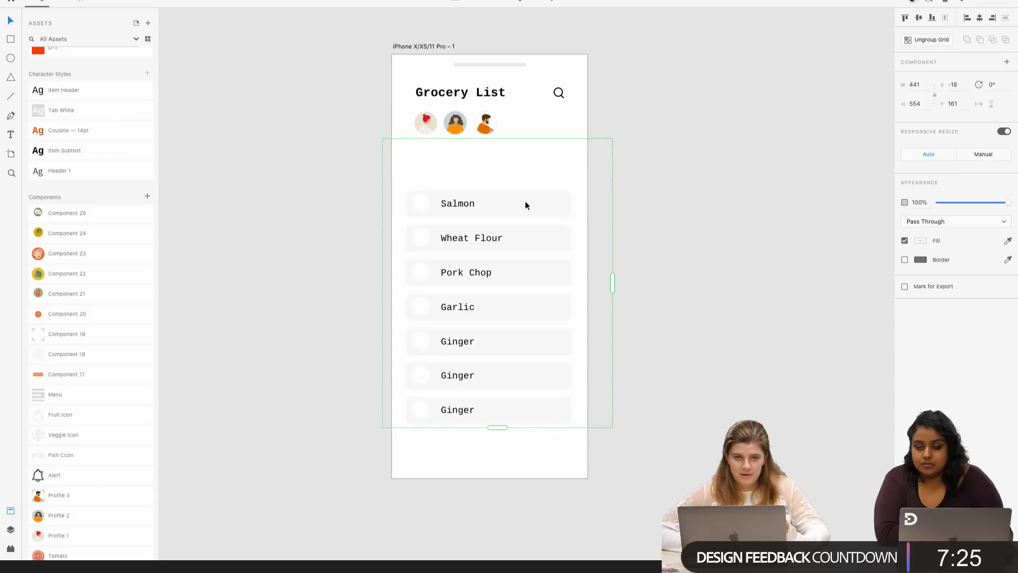
pyautogui.scroll(3, 509, 202)
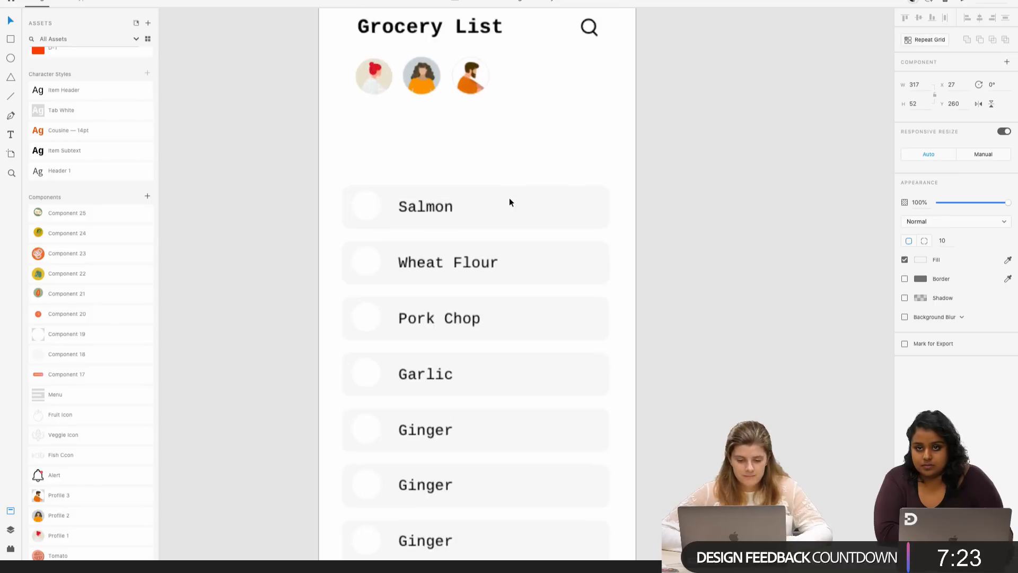
pyautogui.doubleClick(498, 222)
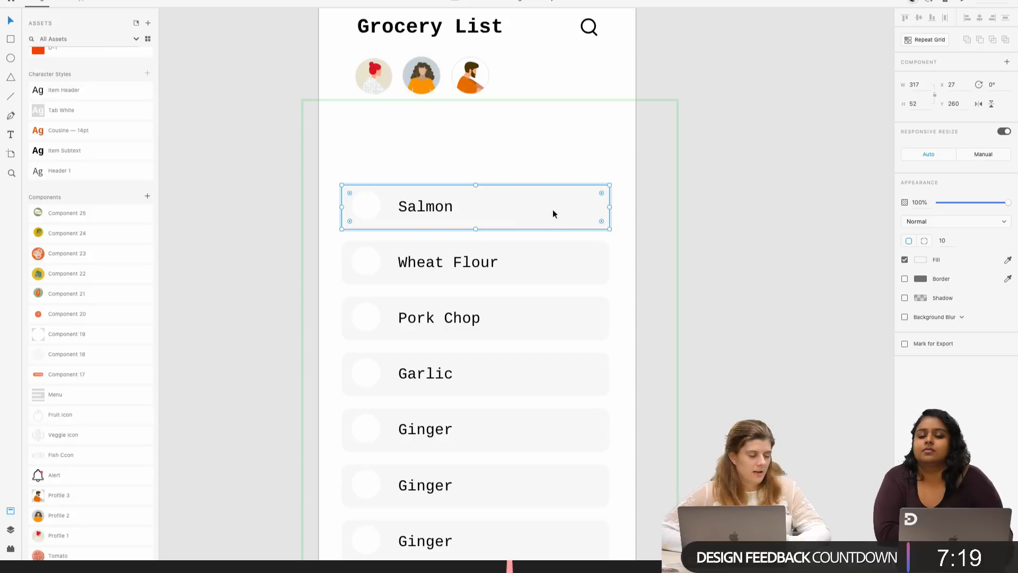
pyautogui.click(692, 203)
pyautogui.moveTo(561, 204); pyautogui.dragTo(598, 147)
pyautogui.doubleClick(596, 150)
pyautogui.click(711, 191)
pyautogui.moveTo(489, 144)
pyautogui.mouseDown()
pyautogui.moveTo(497, 148)
pyautogui.moveTo(494, 136)
pyautogui.mouseUp()
pyautogui.scroll(2, 470, 109)
pyautogui.scroll(2, 470, 110)
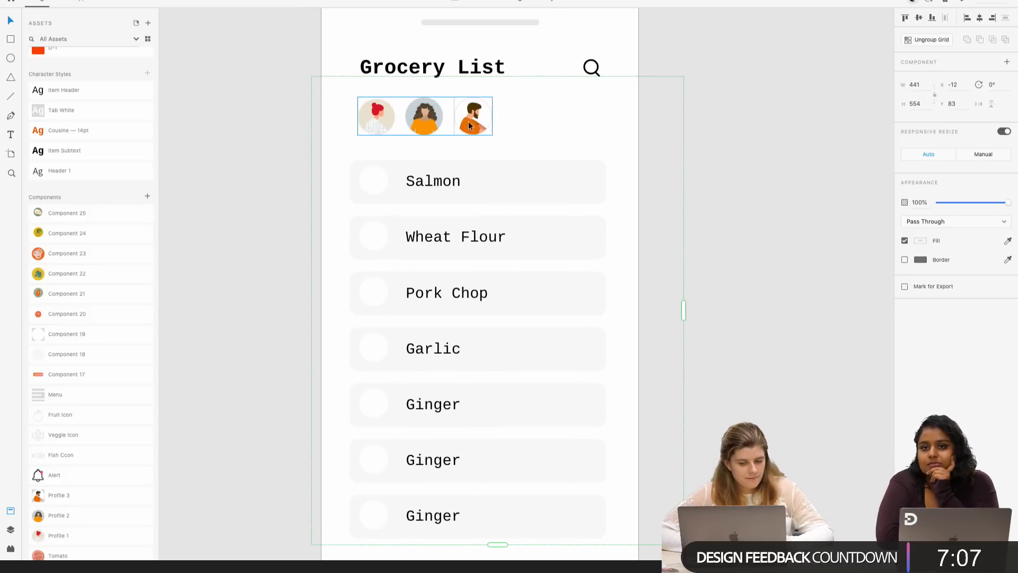
# - Select the profile avatar group under the phone's Grocery List heading and review the screen's layout and spacing
pyautogui.click(468, 125)
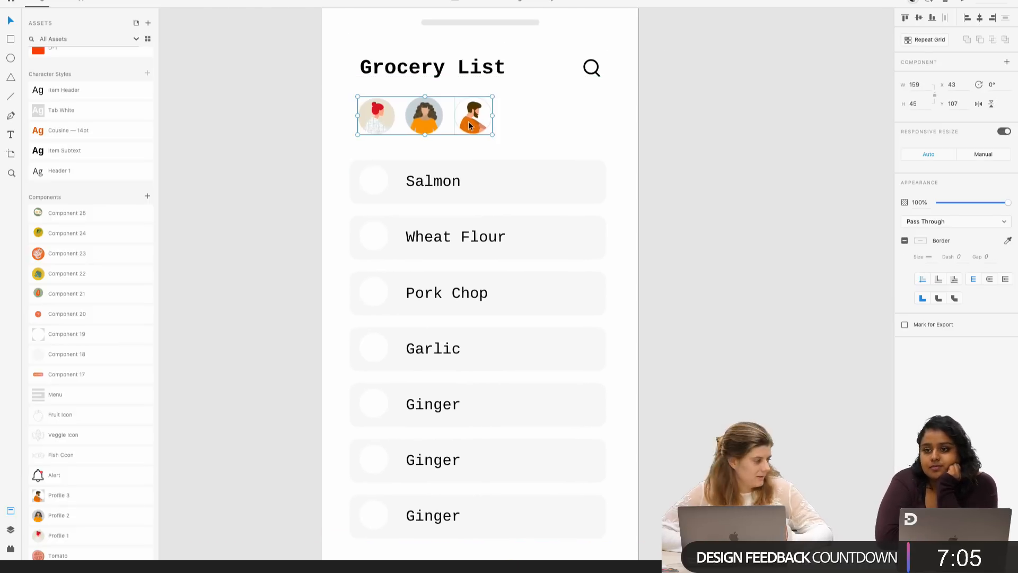
pyautogui.scroll(2, 469, 126)
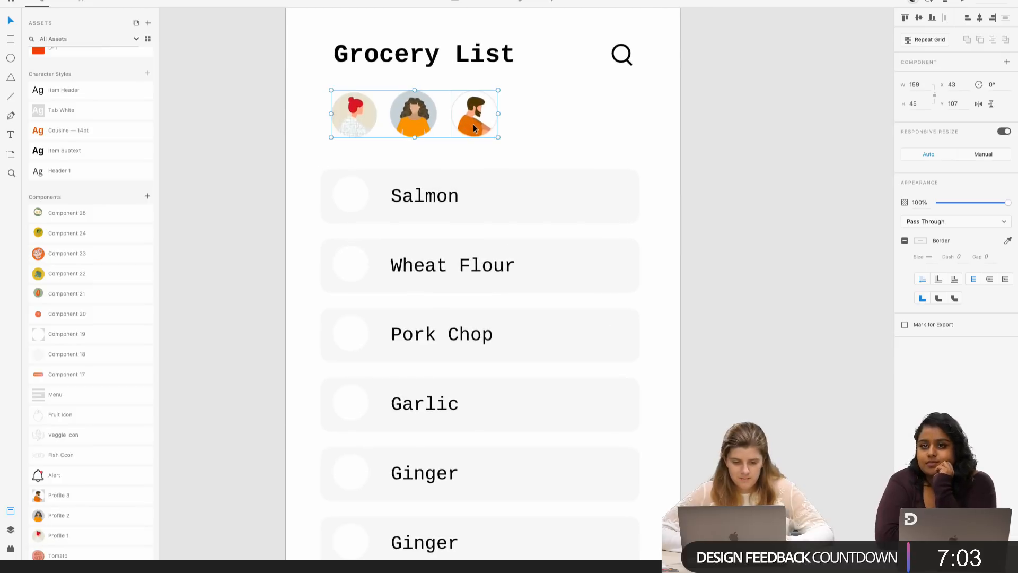
pyautogui.scroll(2, 591, 130)
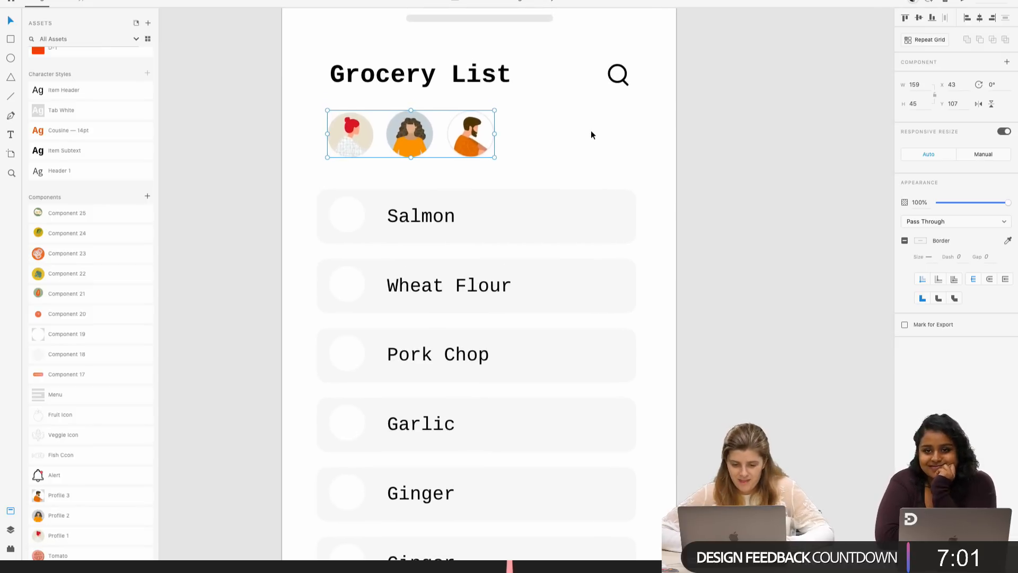
pyautogui.scroll(-1, 591, 131)
pyautogui.scroll(-2, 591, 132)
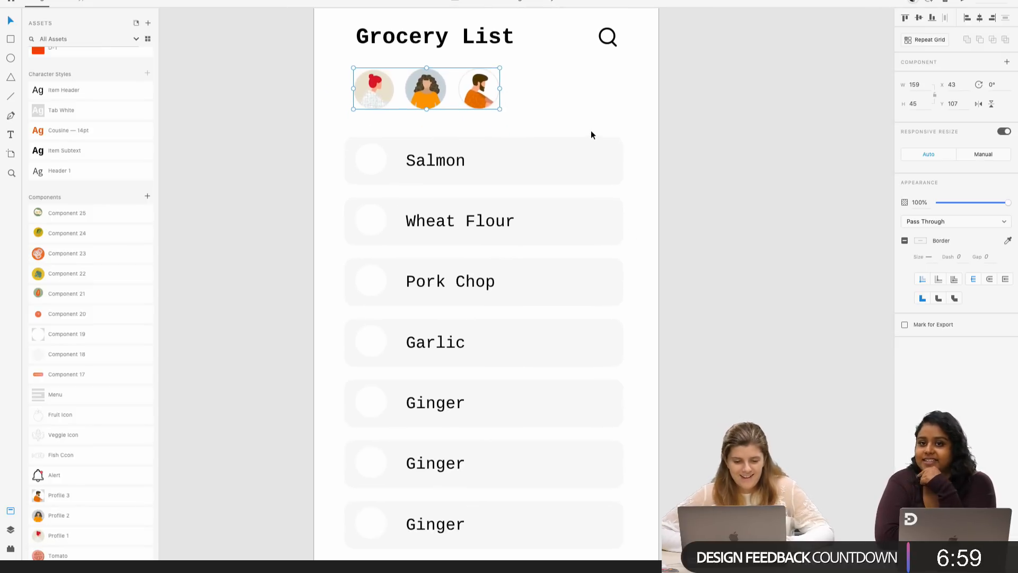
pyautogui.scroll(-2, 587, 249)
pyautogui.scroll(8, 587, 249)
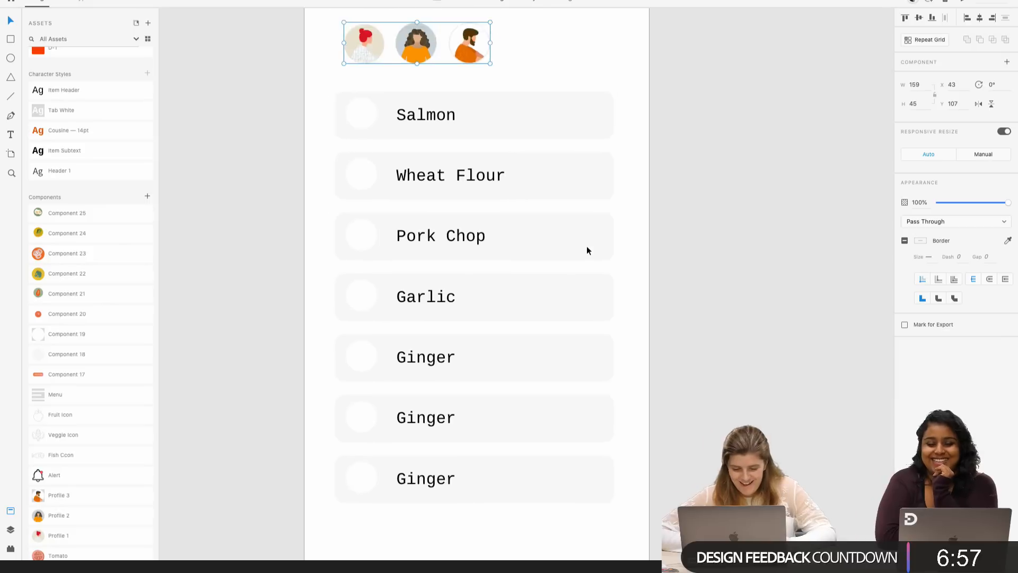
# - Compare the Home screen's activity menu, food cards and grocery list with the layout of the phone's grocery list
pyautogui.scroll(-2, 587, 249)
pyautogui.scroll(8, 586, 247)
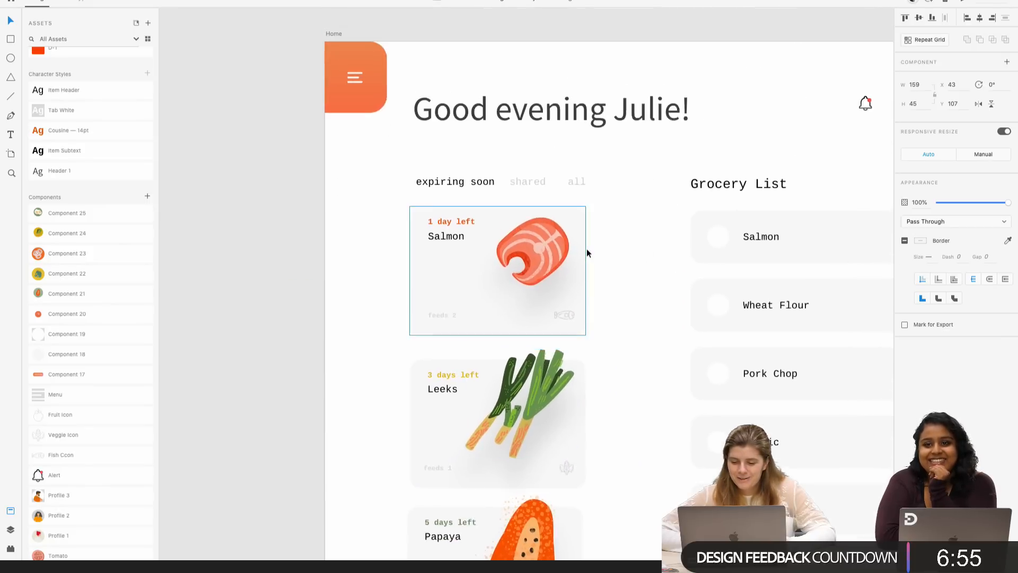
pyautogui.scroll(-1, 530, 212)
pyautogui.hscroll(-1, 530, 212)
pyautogui.click(385, 93)
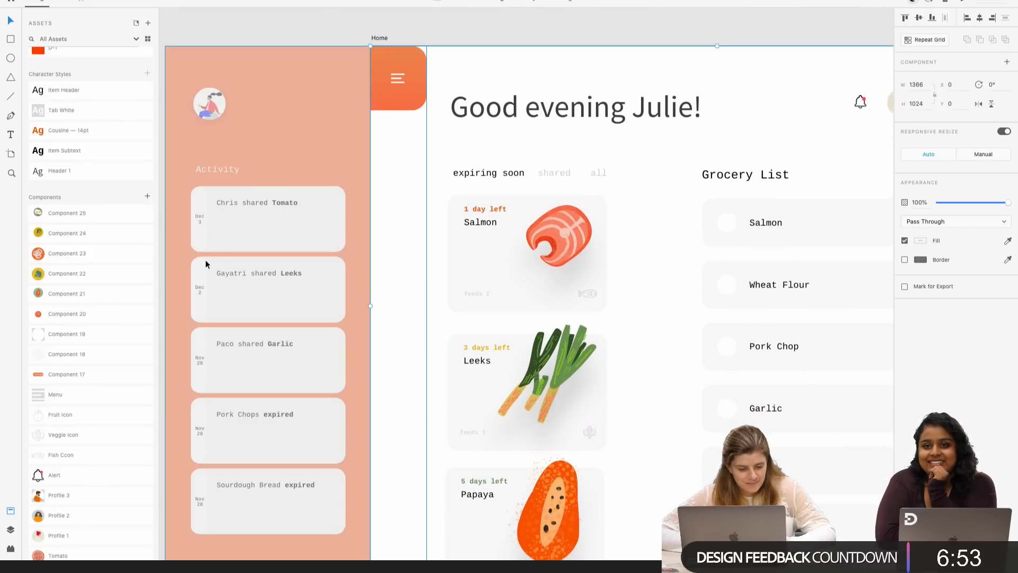
pyautogui.scroll(-10, 549, 285)
pyautogui.hscroll(3, 644, 263)
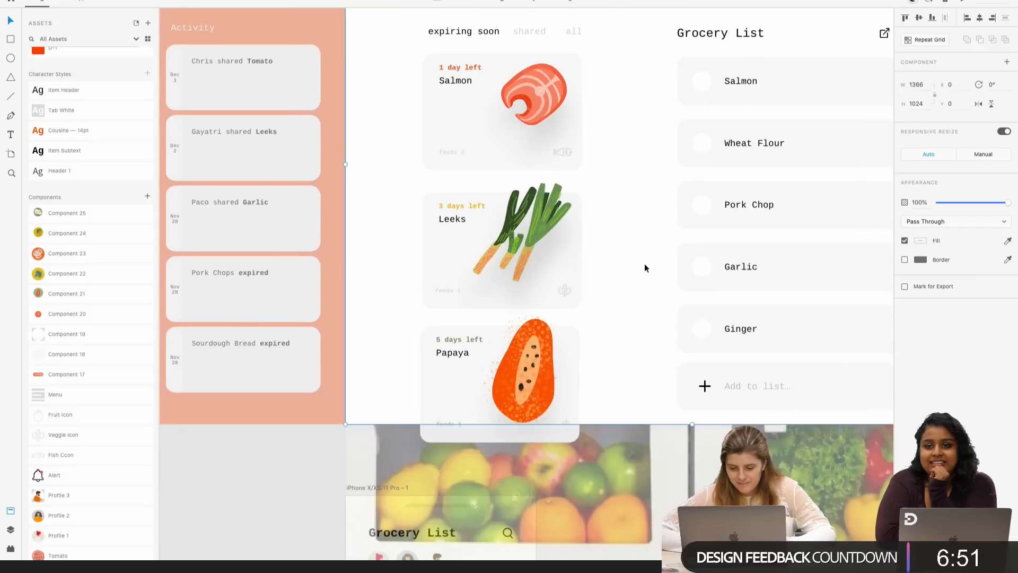
pyautogui.scroll(-2, 645, 263)
pyautogui.click(644, 263)
pyautogui.scroll(3, 644, 263)
pyautogui.scroll(4, 467, 216)
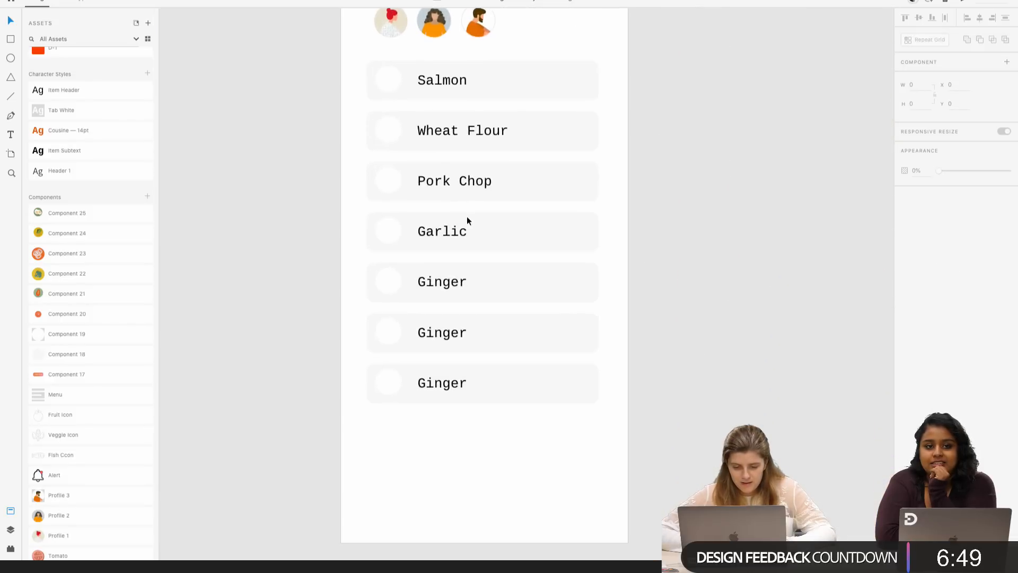
# - Select the Salmon row's checkbox on the phone screen and preview the artboard to test it
pyautogui.click(389, 79)
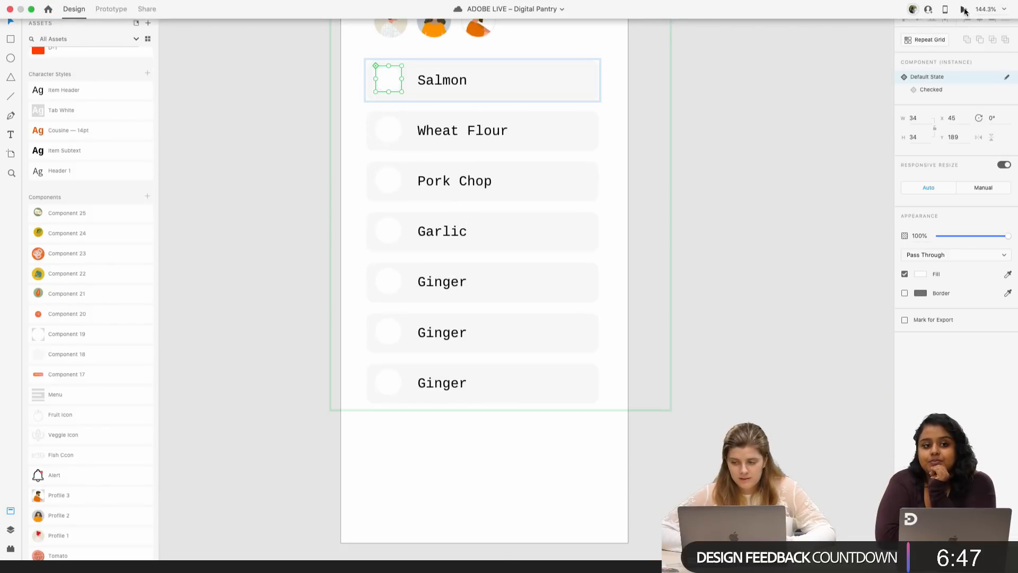
pyautogui.click(964, 12)
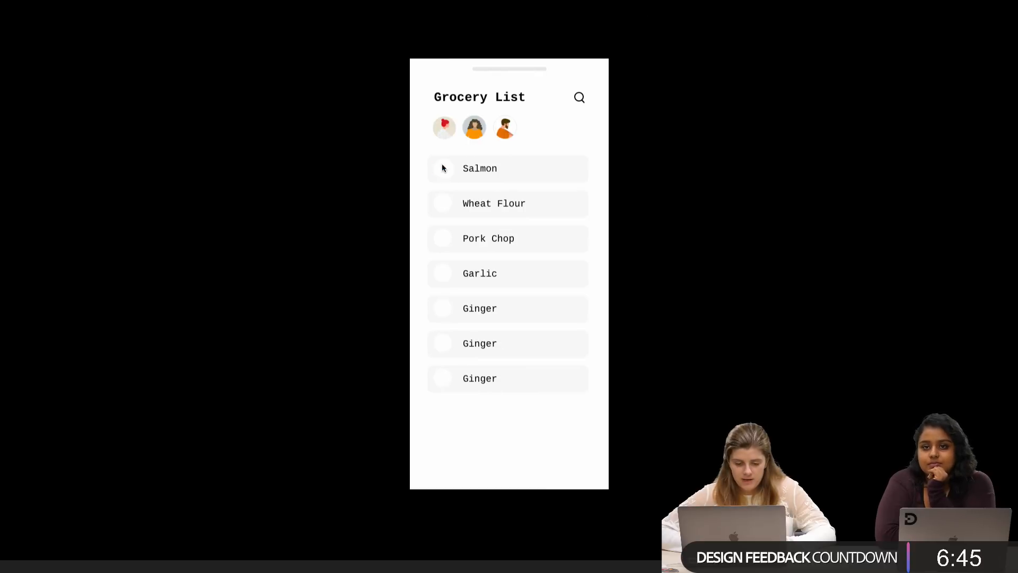
pyautogui.moveTo(25, 16)
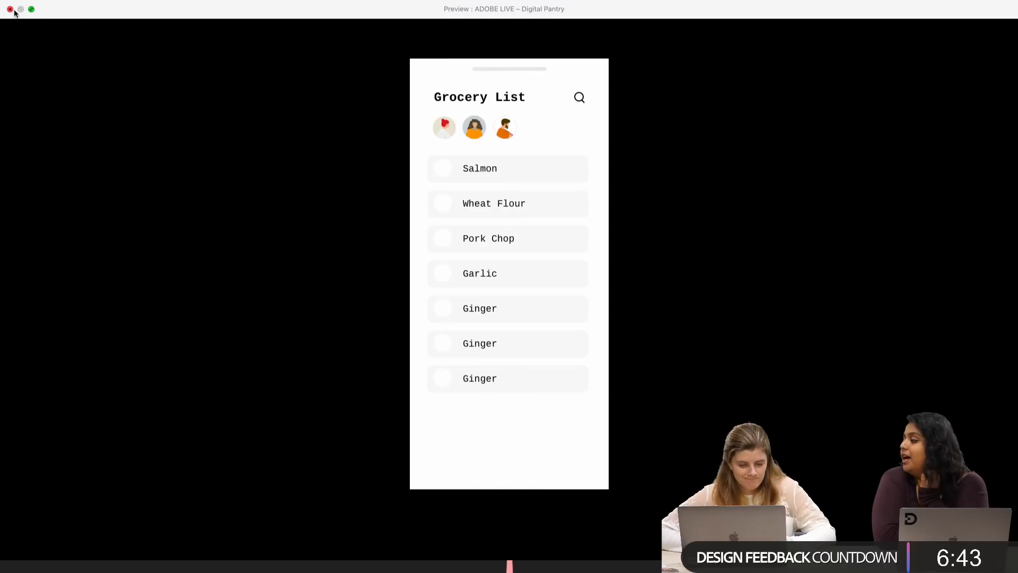
pyautogui.click(10, 9)
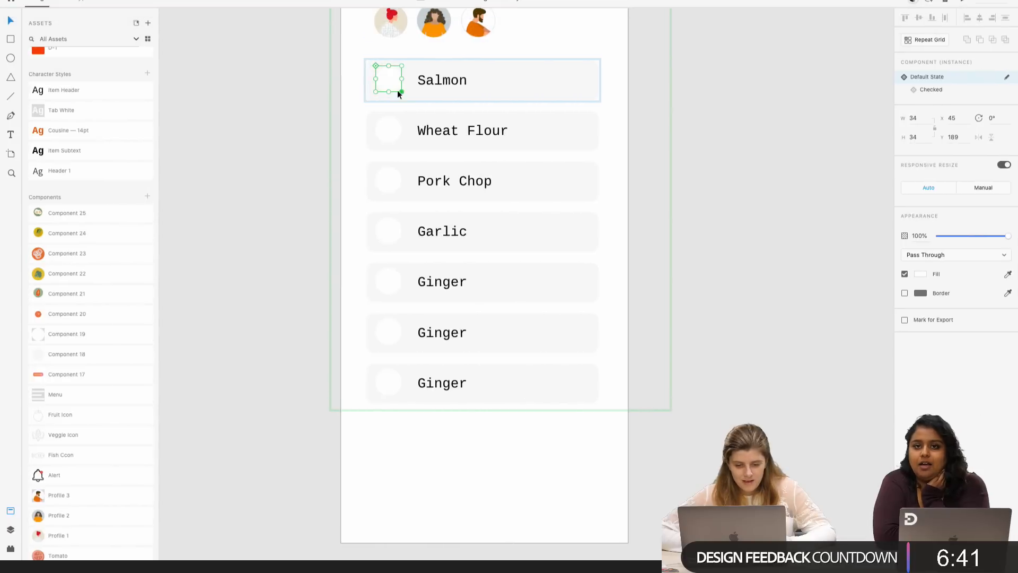
# - Resize the phone checkbox's Checked state to 34 × 34, compare it with the unchecked state, and restore Default State
pyautogui.click(939, 90)
pyautogui.scroll(2, 405, 65)
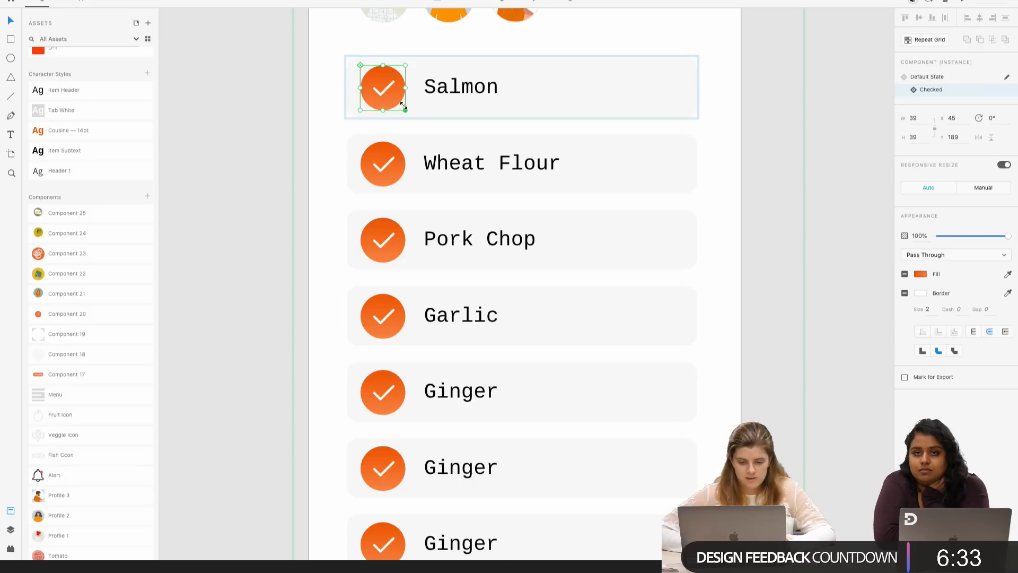
pyautogui.moveTo(403, 105); pyautogui.dragTo(400, 104)
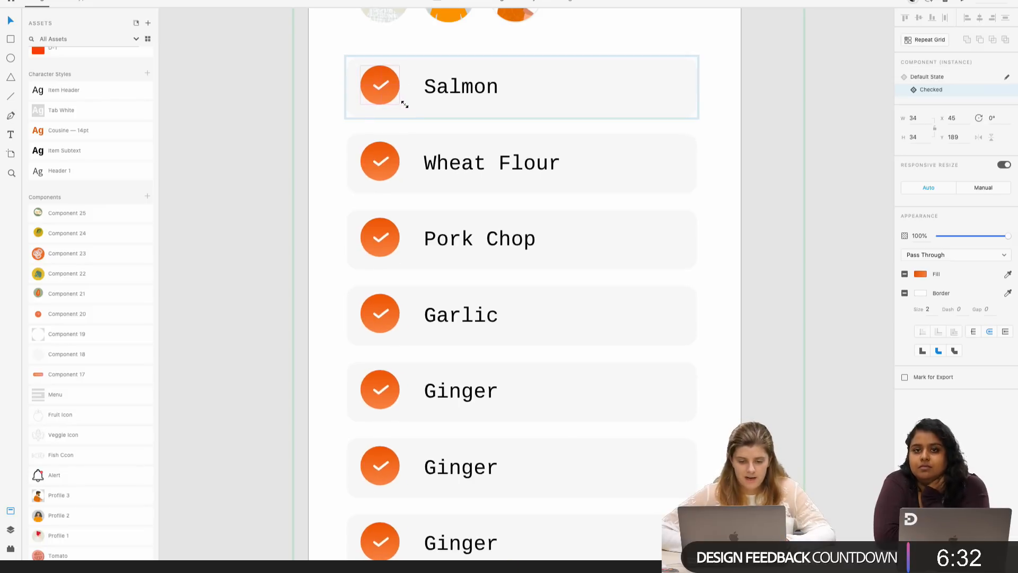
pyautogui.click(941, 76)
pyautogui.click(940, 89)
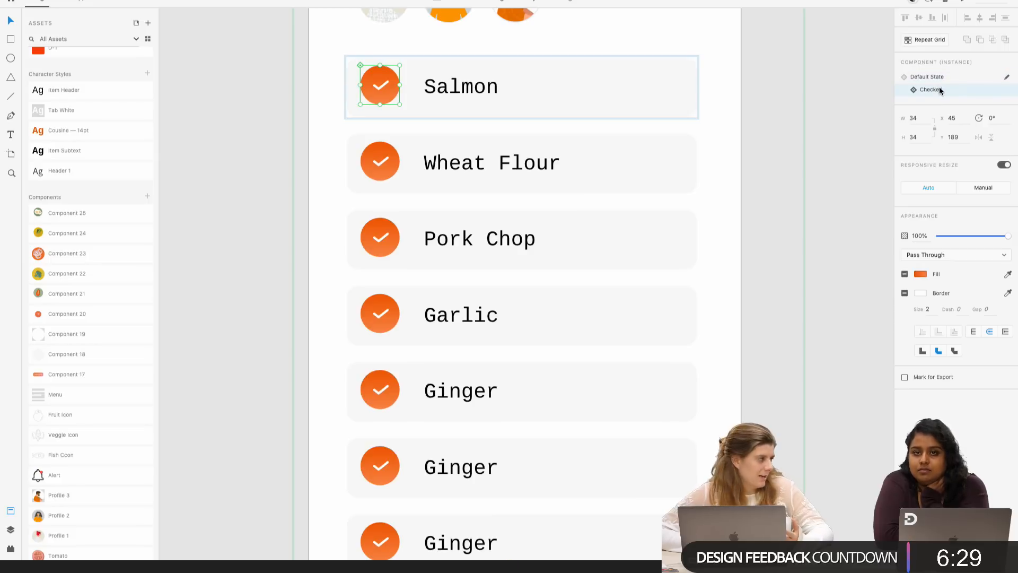
pyautogui.click(933, 76)
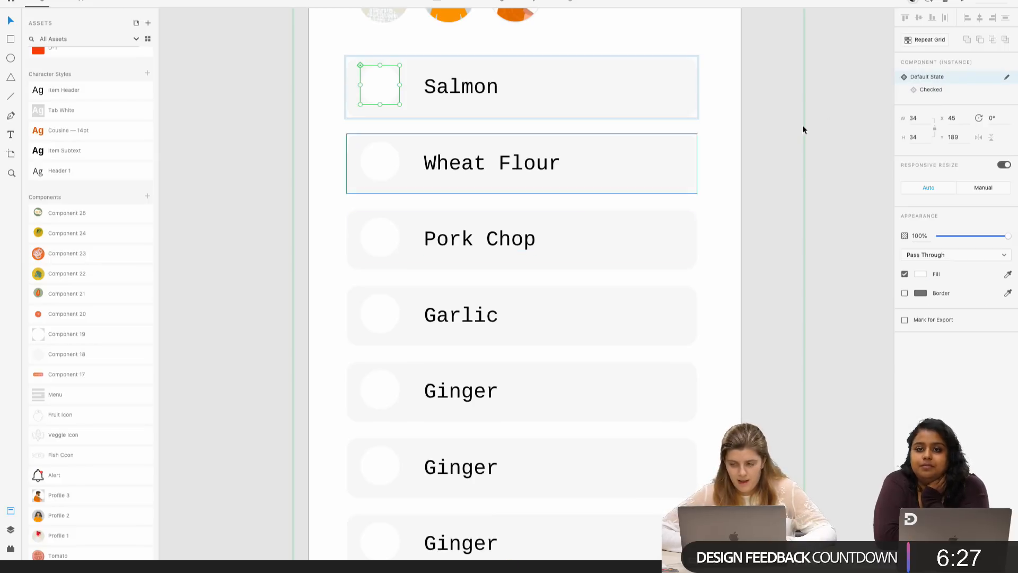
# - Rename the fifth item in the phone's grocery list, below Garlic, as Onion
pyautogui.click(543, 134)
pyautogui.scroll(-3, 543, 138)
pyautogui.scroll(2, 530, 159)
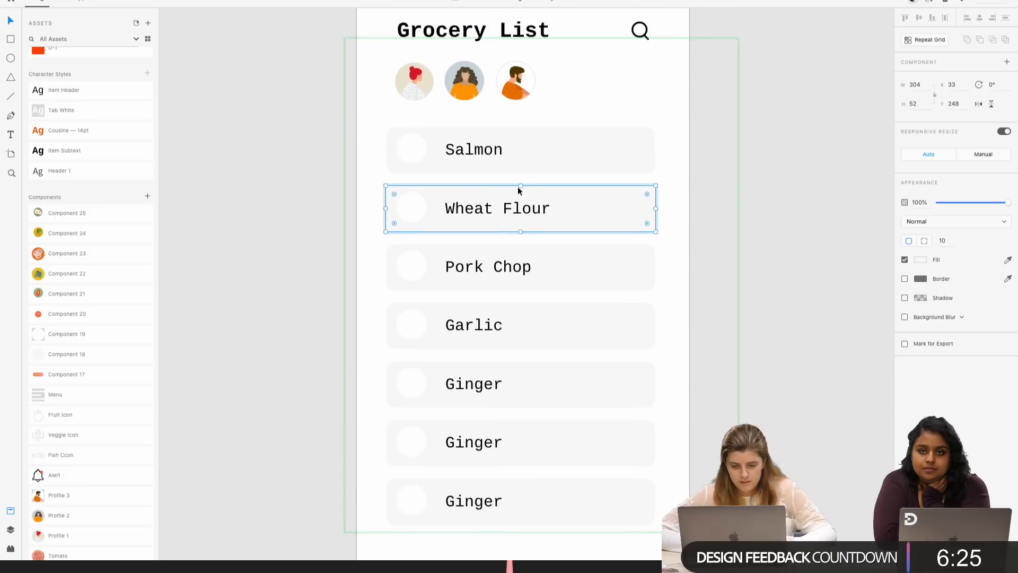
pyautogui.scroll(-4, 504, 212)
pyautogui.doubleClick(472, 300)
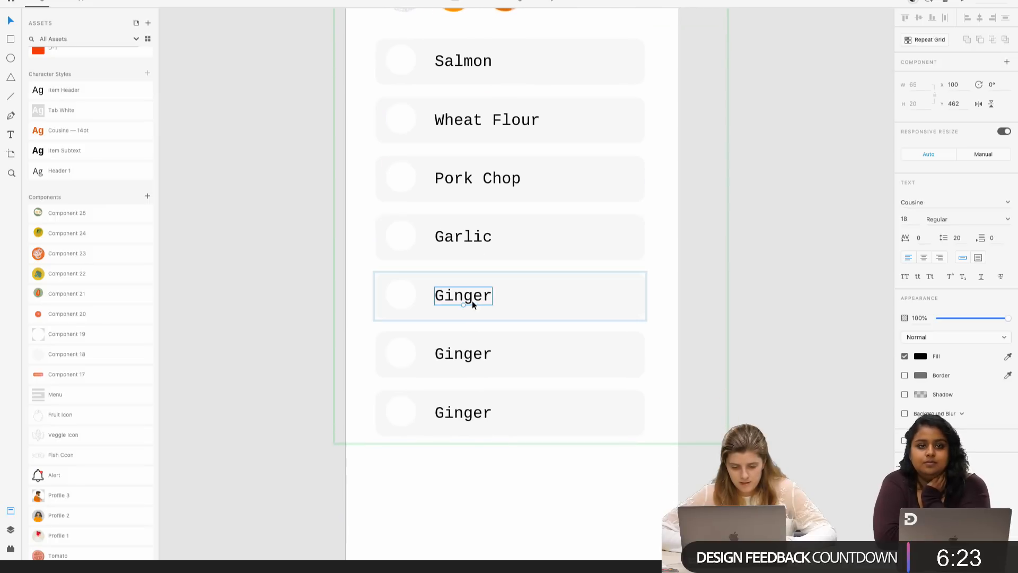
pyautogui.doubleClick(472, 300)
pyautogui.write('Onion')
# - Replace the text of the sixth item in the phone's grocery list with Chicken
pyautogui.doubleClick(485, 355)
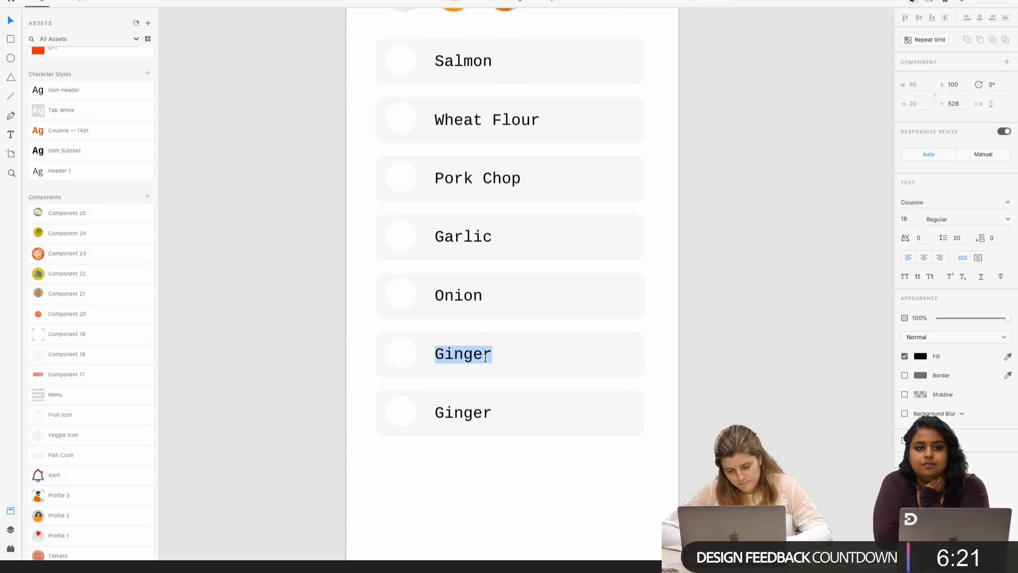
pyautogui.write('Pork')
pyautogui.press('BackSpace')
pyautogui.press('BackSpace')
pyautogui.press('BackSpace')
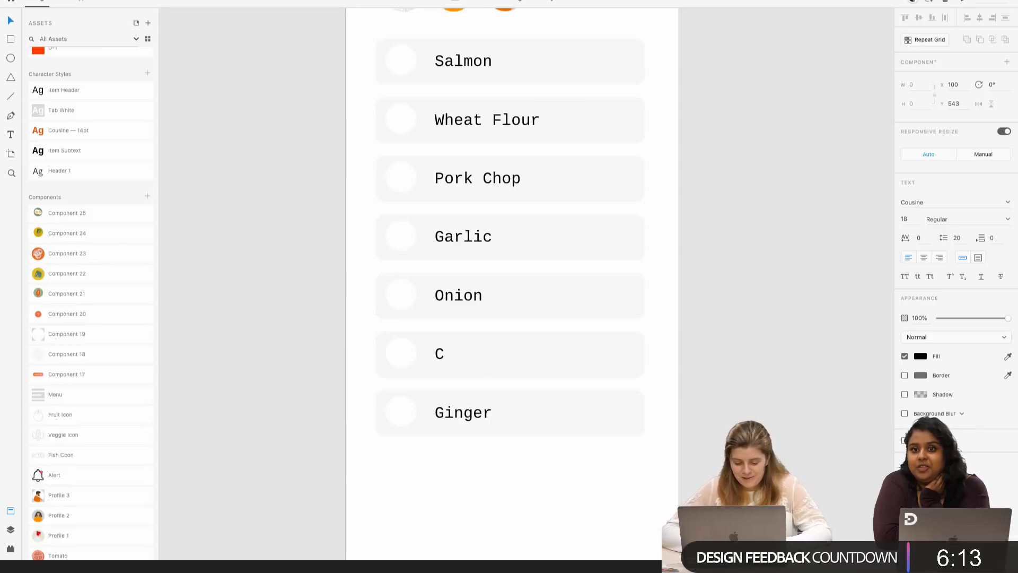
# - Rename the seventh item in the phone's grocery list as Turmeric
pyautogui.doubleClick(463, 412)
pyautogui.write('t')
pyautogui.press('BackSpace')
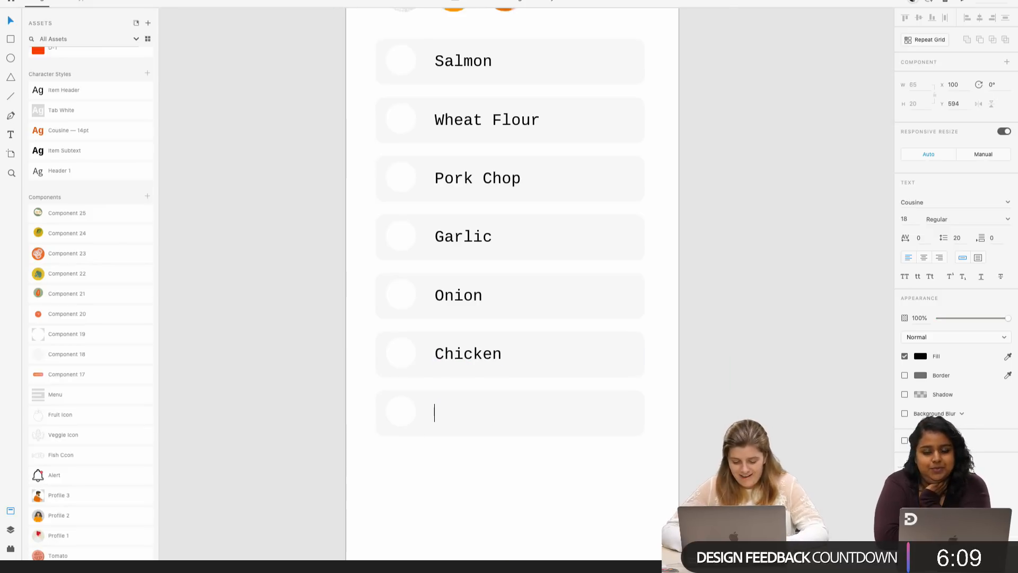
pyautogui.write('Turmeric')
pyautogui.press('Escape')
pyautogui.scroll(-3, 555, 423)
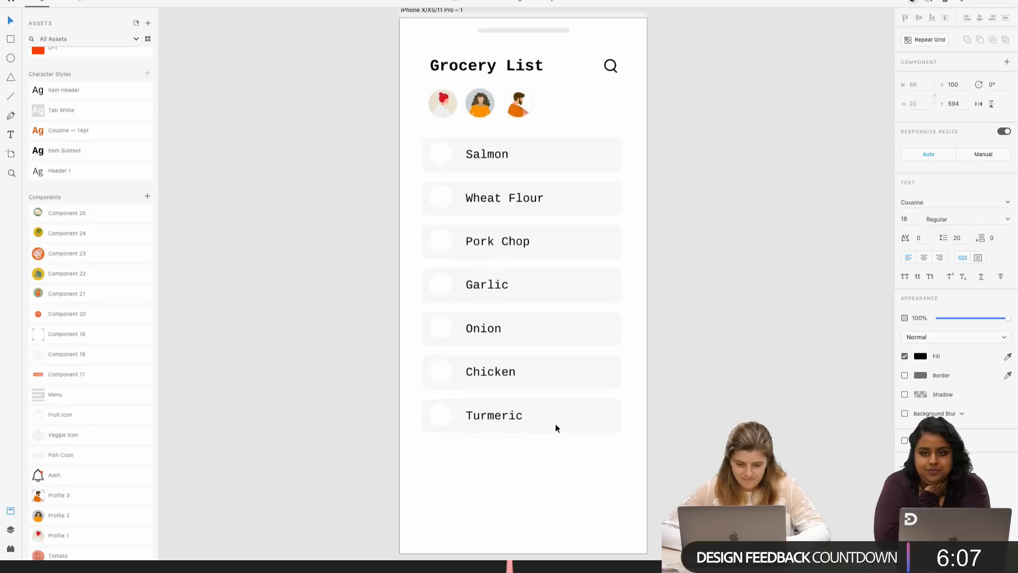
# - Move the phone's grocery item grid down to X -12, Y 94 for more space below the profile avatars
pyautogui.click(578, 449)
pyautogui.click(570, 430)
pyautogui.moveTo(545, 437)
pyautogui.mouseDown()
pyautogui.moveTo(546, 511)
pyautogui.moveTo(554, 441)
pyautogui.mouseUp()
pyautogui.click(577, 460)
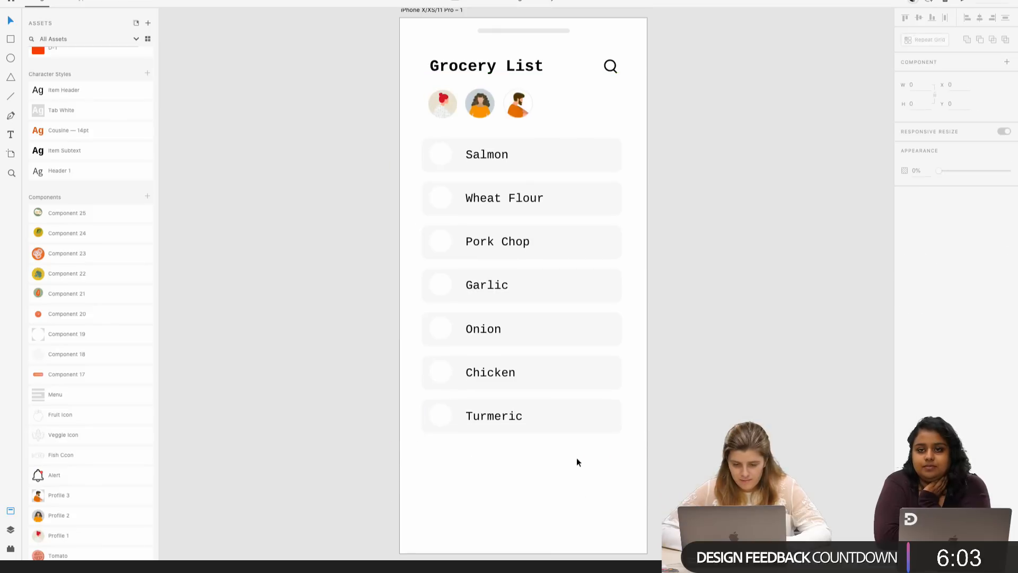
pyautogui.moveTo(545, 370)
pyautogui.mouseDown()
pyautogui.moveTo(546, 456)
pyautogui.moveTo(545, 379)
pyautogui.mouseUp()
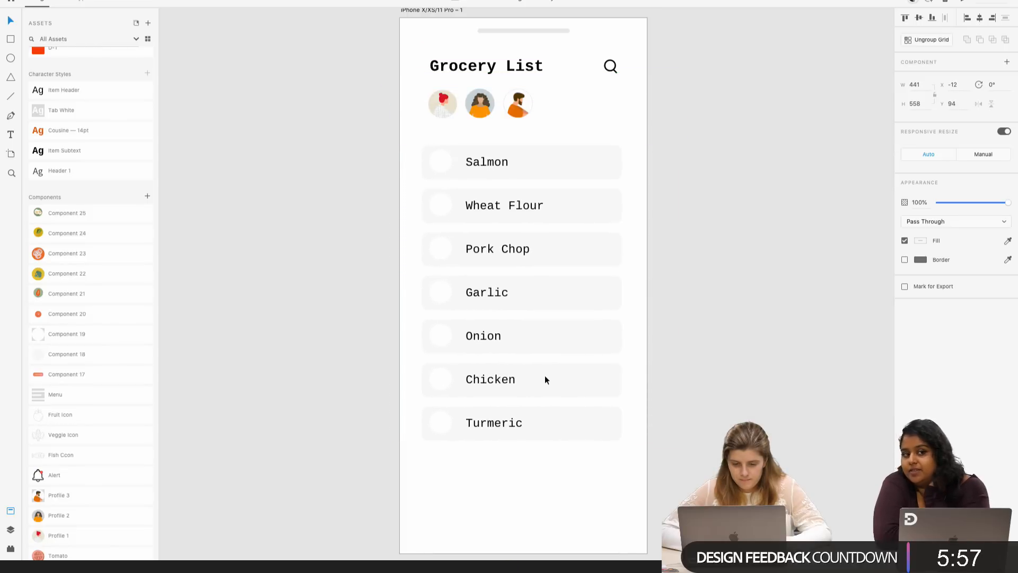
# - Examine Home's grocery list, food cards and activity menu against the phone's grocery screen
pyautogui.scroll(-5, 545, 377)
pyautogui.scroll(2, 545, 377)
pyautogui.hscroll(3, 576, 377)
pyautogui.scroll(2, 575, 376)
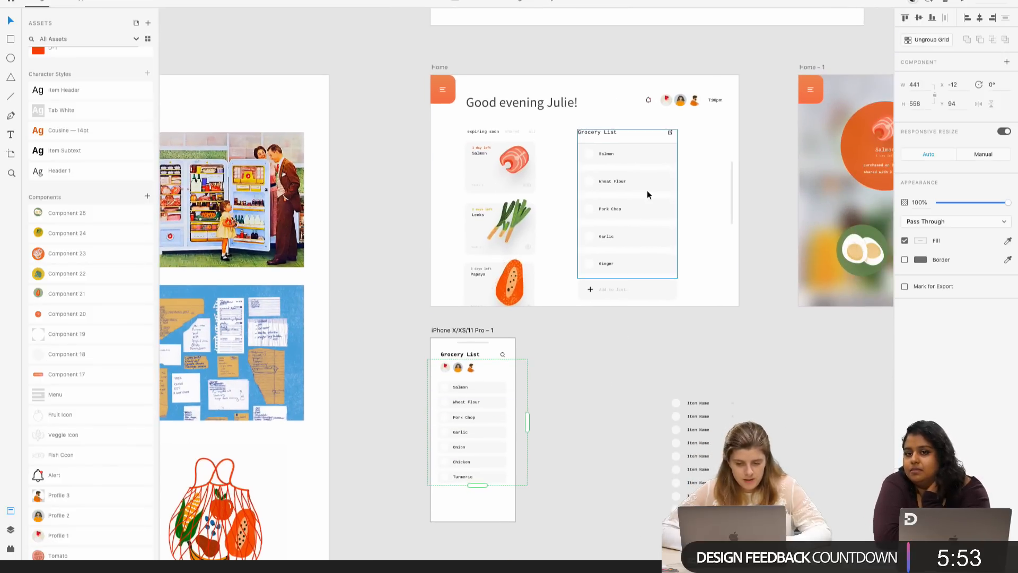
pyautogui.scroll(5, 646, 188)
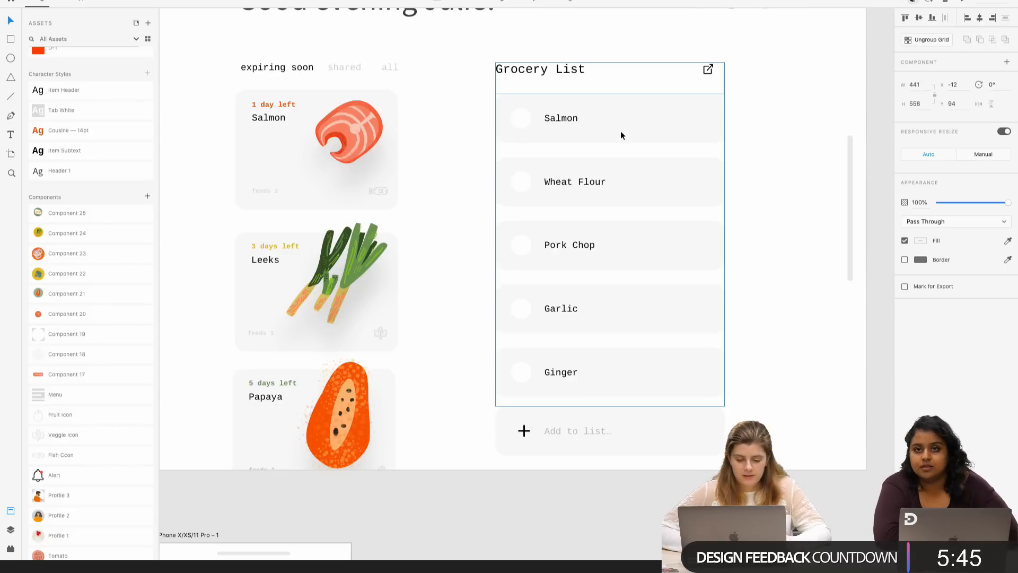
pyautogui.scroll(-3, 645, 281)
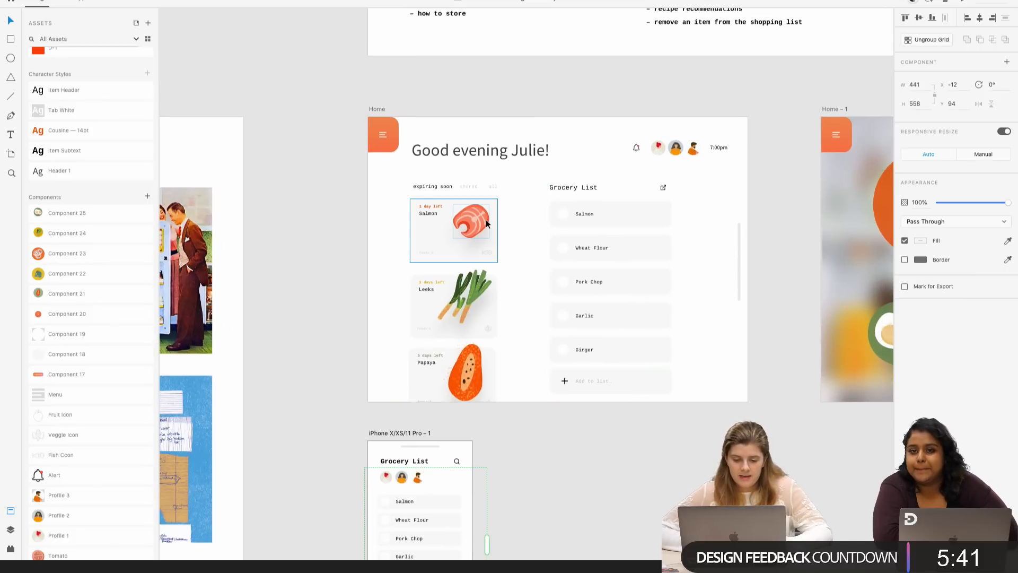
pyautogui.scroll(2, 486, 224)
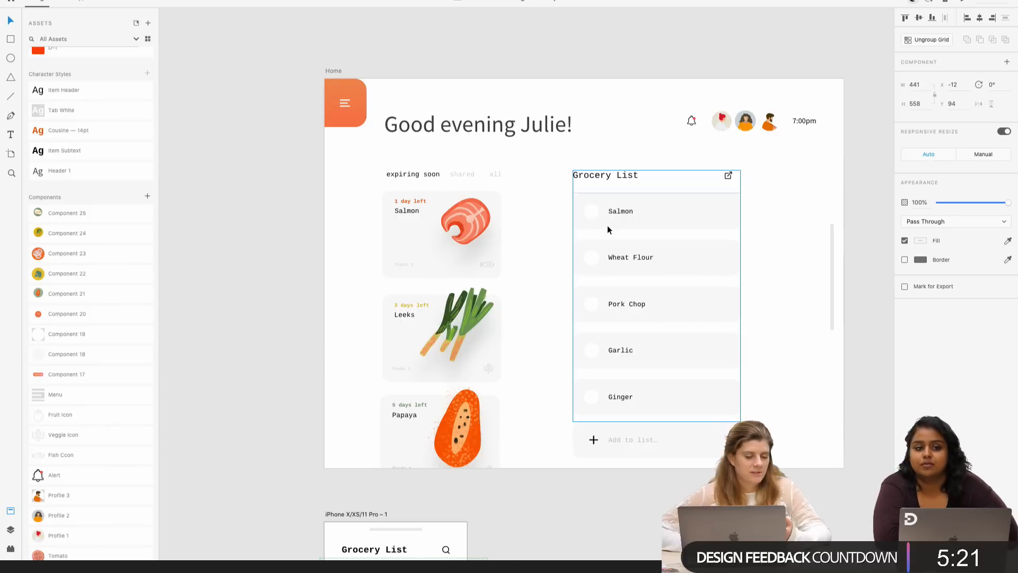
pyautogui.click(344, 109)
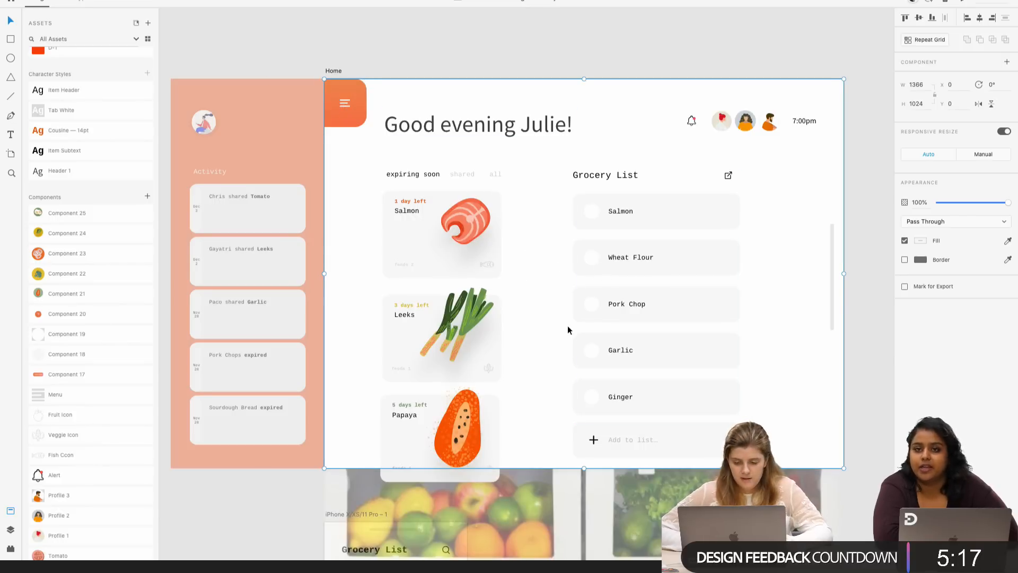
pyautogui.hscroll(3, 568, 325)
pyautogui.click(822, 385)
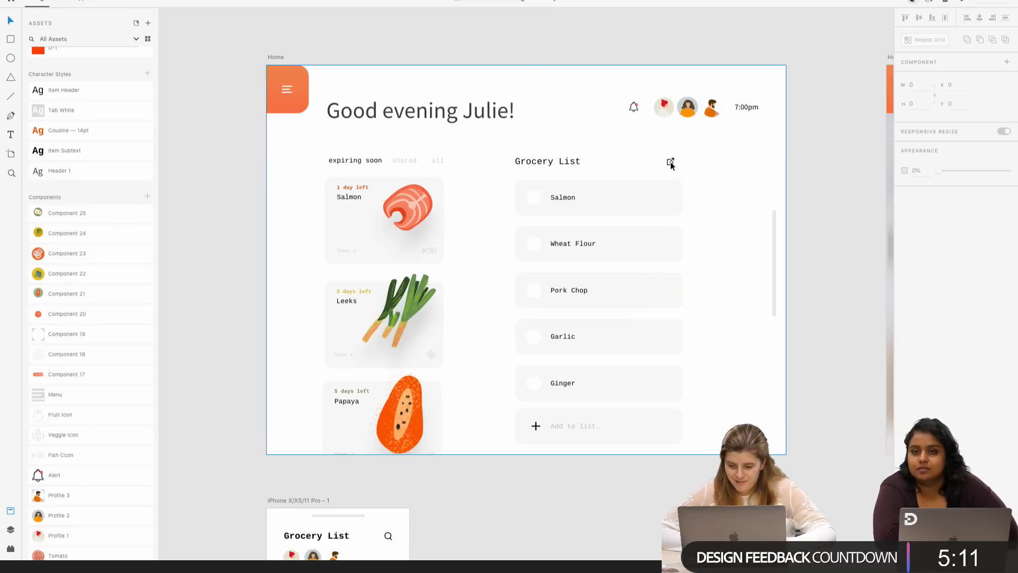
# - Move the phone's grocery item grid down to X -12, Y 152 so its frame starts below the avatars
pyautogui.scroll(-5, 670, 162)
pyautogui.scroll(-3, 658, 323)
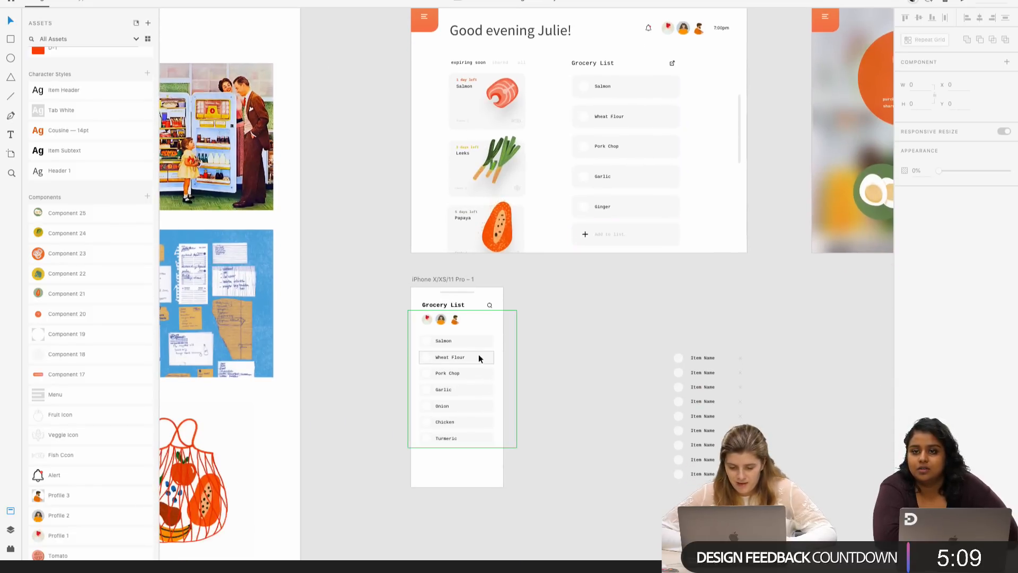
pyautogui.scroll(3, 469, 353)
pyautogui.scroll(3, 467, 392)
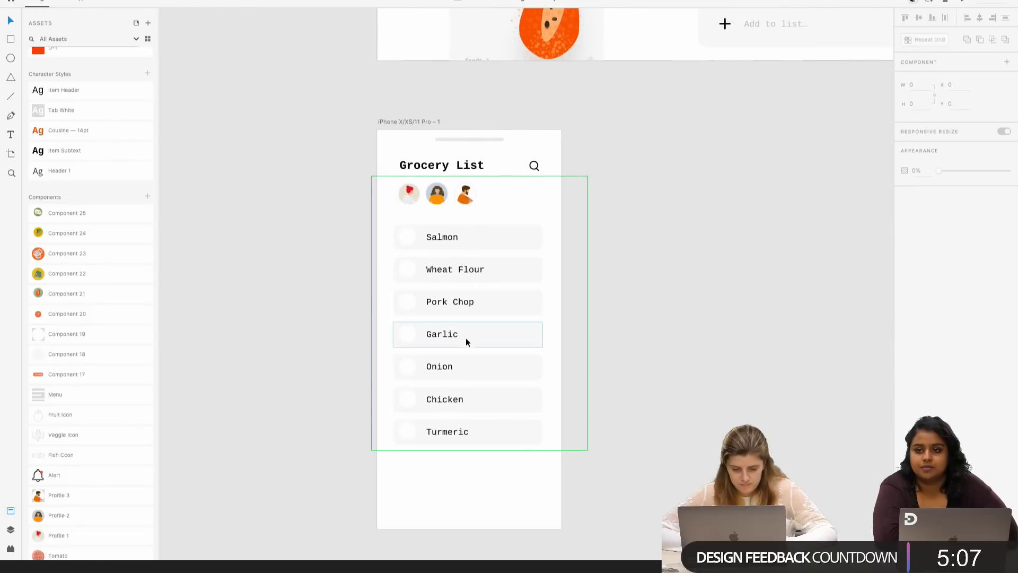
pyautogui.click(523, 310)
pyautogui.moveTo(501, 295); pyautogui.dragTo(503, 324)
pyautogui.scroll(3, 492, 280)
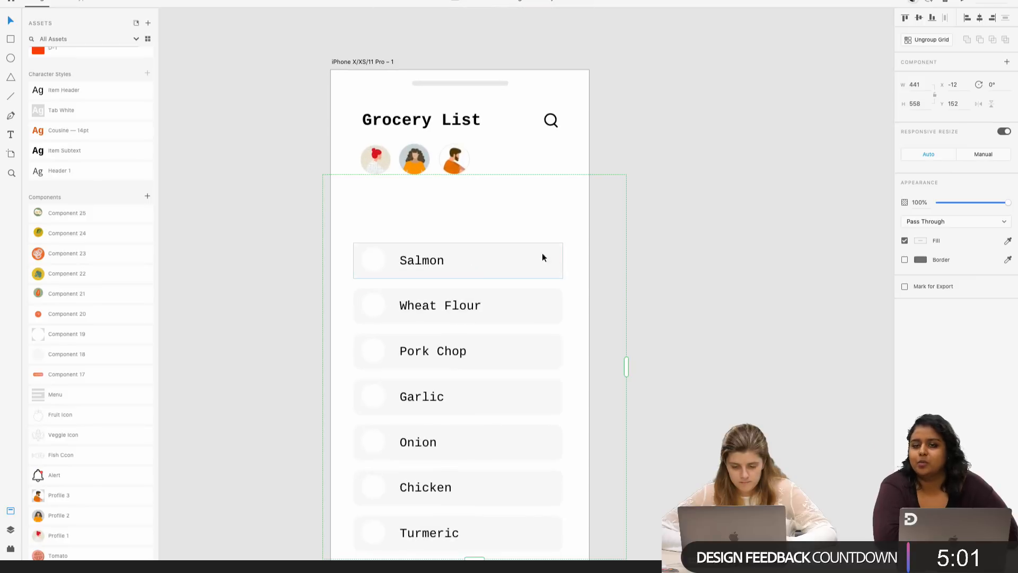
# - Shift the Salmon row's background, label and checkbox together to the grid's upper-left corner, at X 4, Y 165
pyautogui.doubleClick(469, 253)
pyautogui.moveTo(529, 251); pyautogui.dragTo(504, 247)
pyautogui.press('super+z')
pyautogui.keyDown('shift'); pyautogui.click(428, 260); pyautogui.keyUp('shift')
pyautogui.keyDown('shift'); pyautogui.click(379, 258); pyautogui.keyUp('shift')
pyautogui.moveTo(378, 257); pyautogui.dragTo(358, 199)
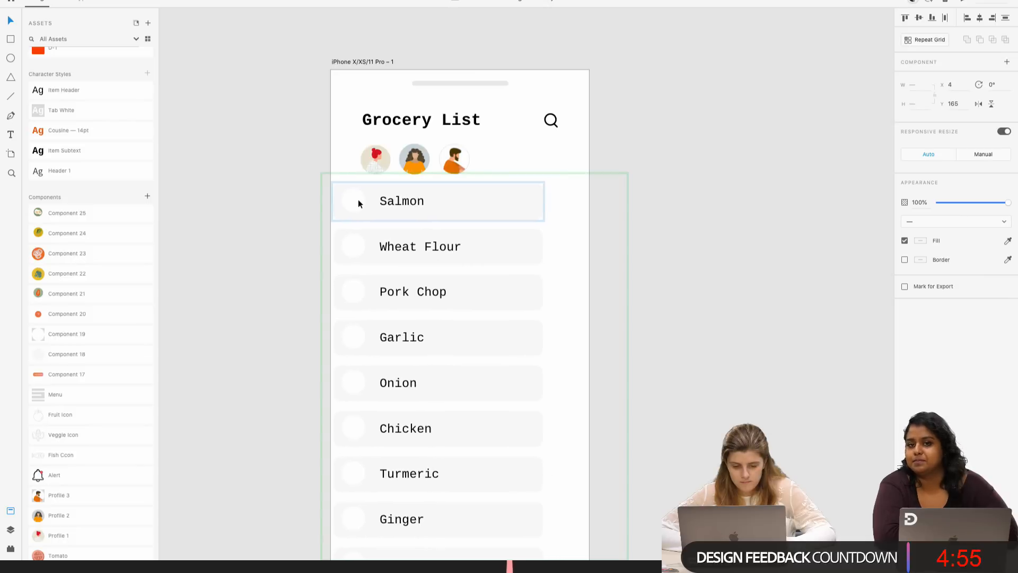
# - Reposition the whole grocery item grid at X 16, Y 176, matching the spacing between the heading and avatars
pyautogui.press('Escape')
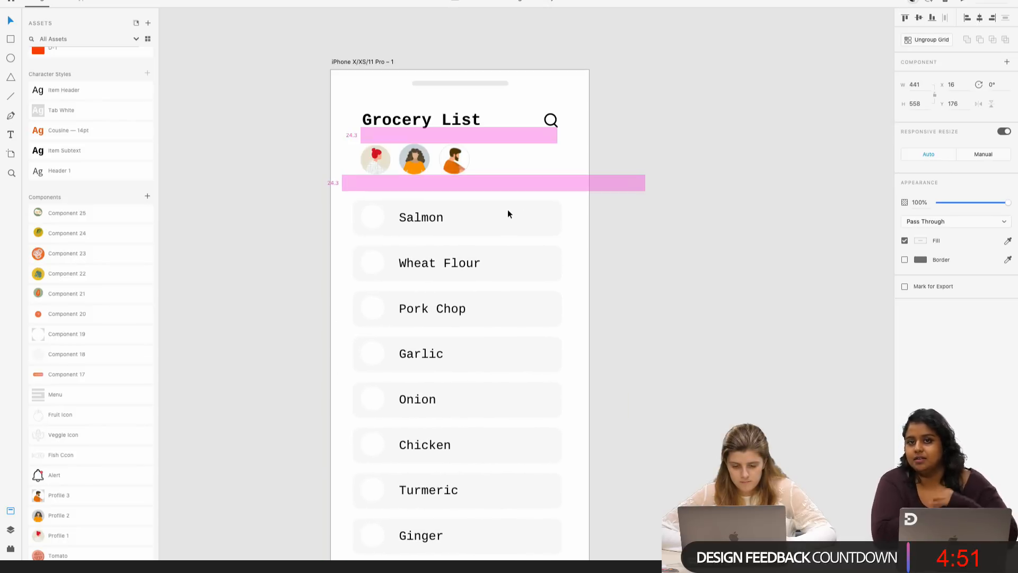
pyautogui.moveTo(507, 212); pyautogui.dragTo(508, 215)
pyautogui.click(634, 214)
pyautogui.scroll(-2, 574, 184)
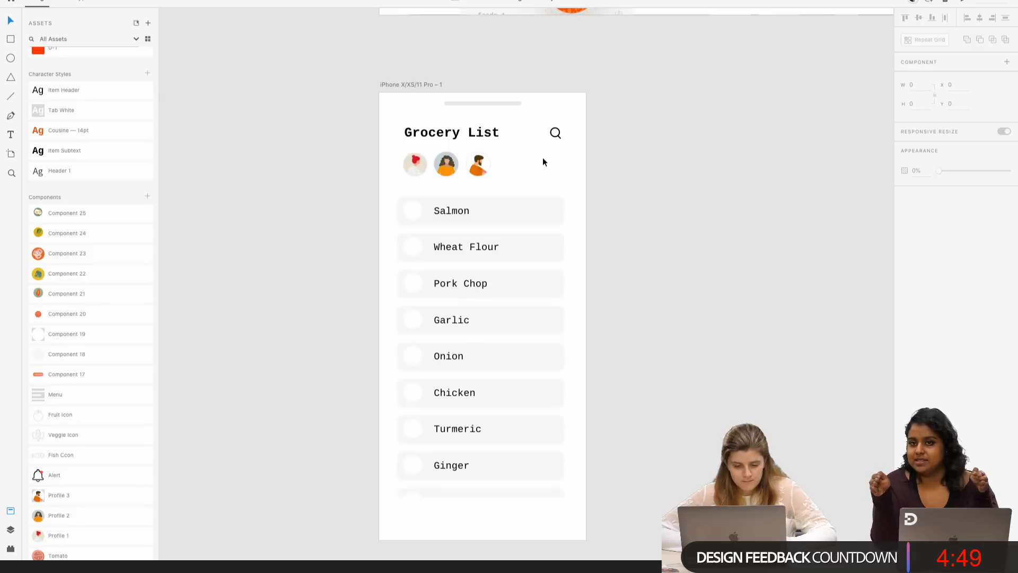
# - Extend the phone's grocery grid downward to fit a full ninth row and rename that item as Acai
pyautogui.click(523, 465)
pyautogui.moveTo(504, 498); pyautogui.dragTo(508, 518)
pyautogui.doubleClick(457, 504)
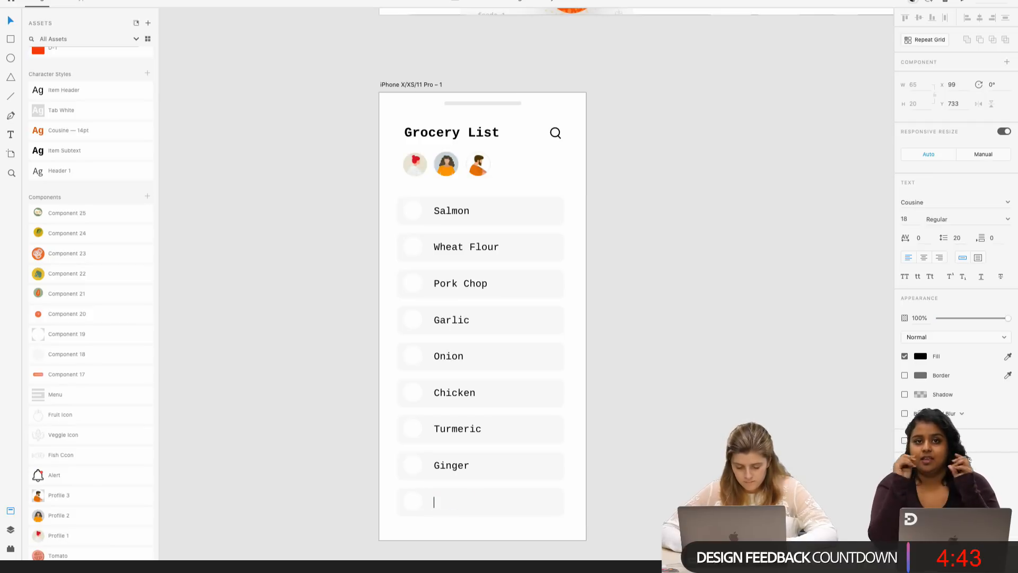
pyautogui.write('Acai')
pyautogui.click(629, 430)
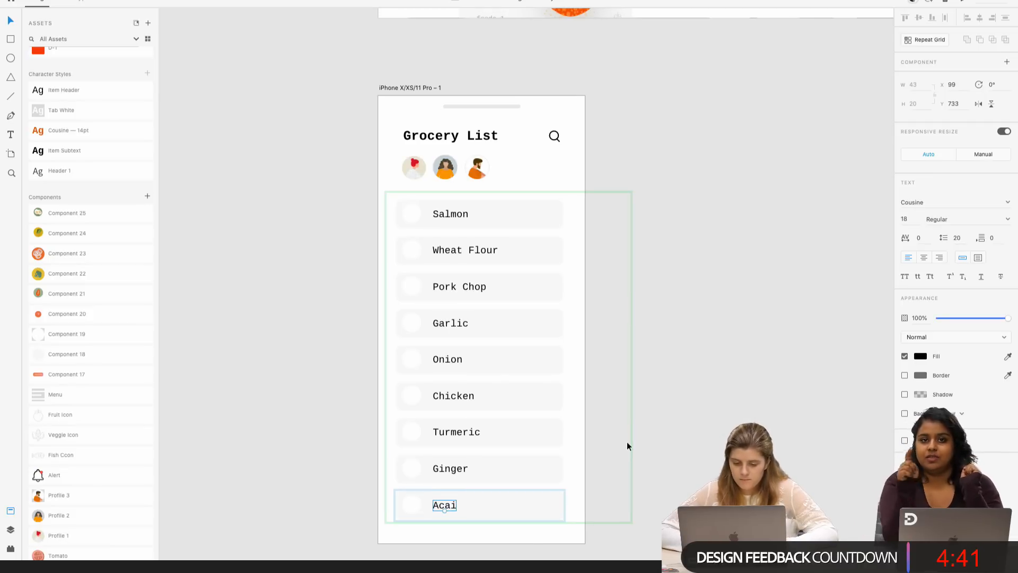
pyautogui.scroll(3, 727, 375)
pyautogui.scroll(-3, 727, 375)
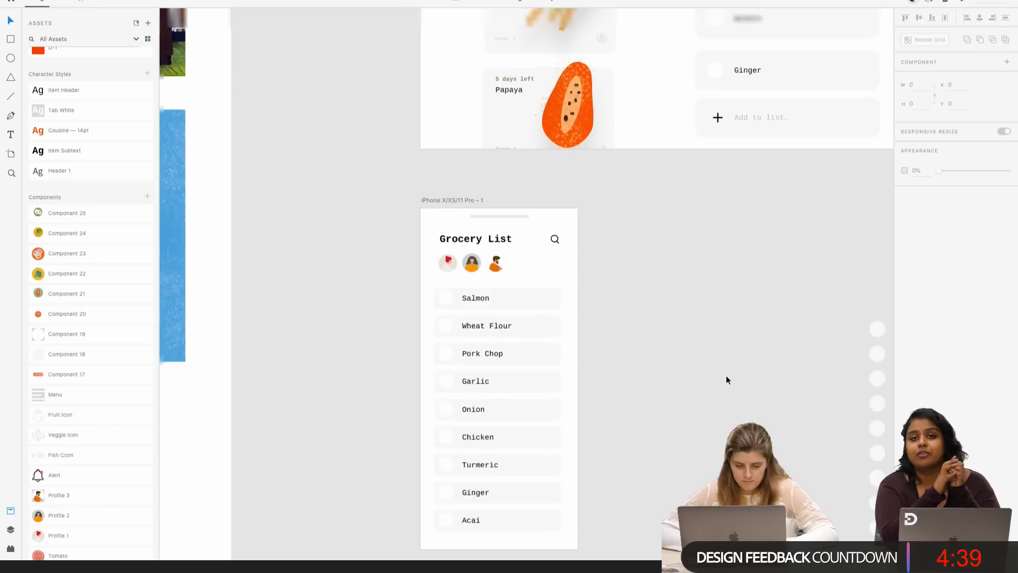
# - Tighten the row spacing of the Home artboard's grocery grid to about 20
pyautogui.hscroll(3, 726, 376)
pyautogui.hscroll(2, 726, 379)
pyautogui.scroll(5, 727, 380)
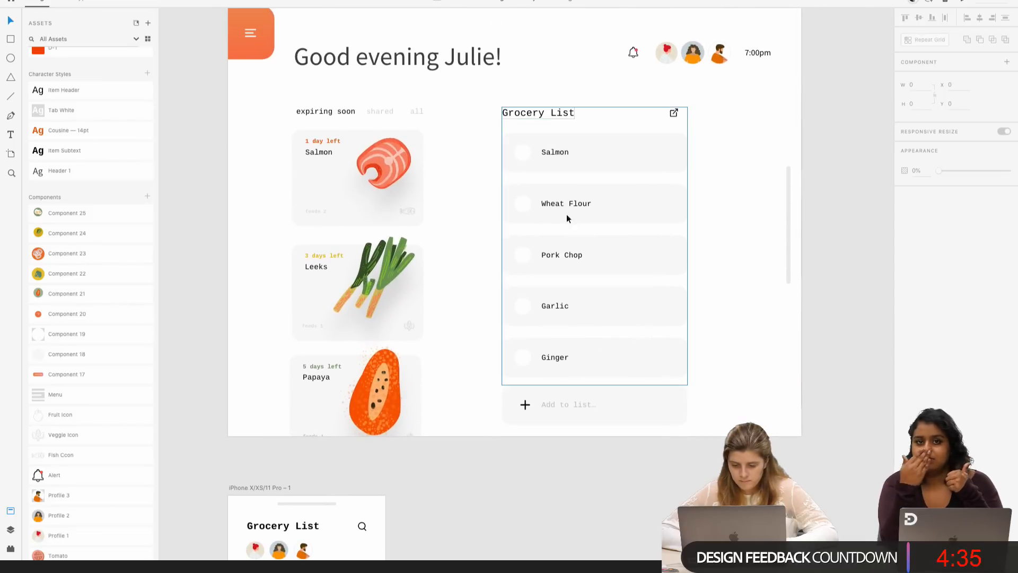
pyautogui.click(574, 184)
pyautogui.moveTo(574, 177); pyautogui.dragTo(574, 173)
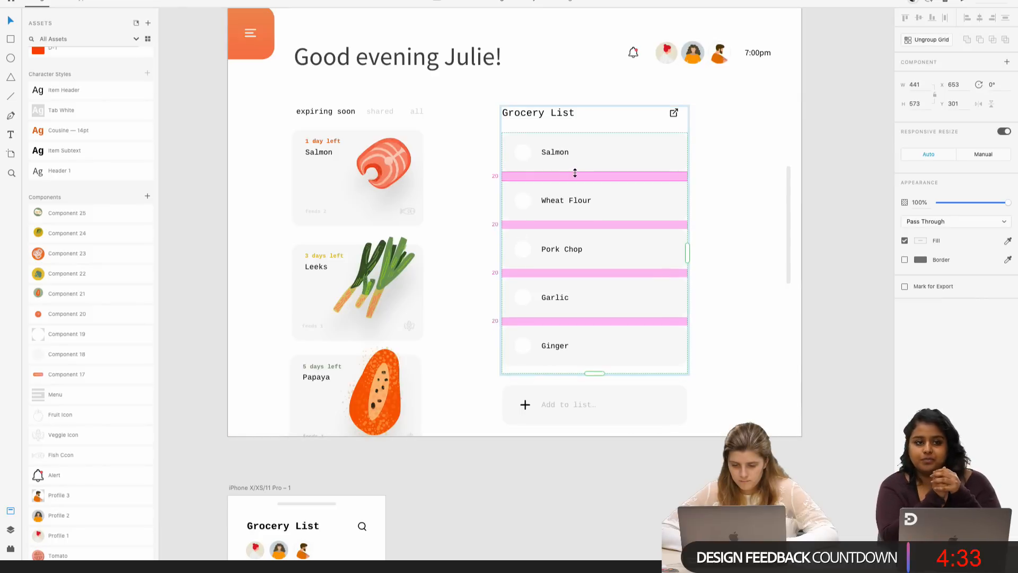
# - Try deleting the checkbox inside the Salmon row of Home's grocery grid
pyautogui.doubleClick(527, 151)
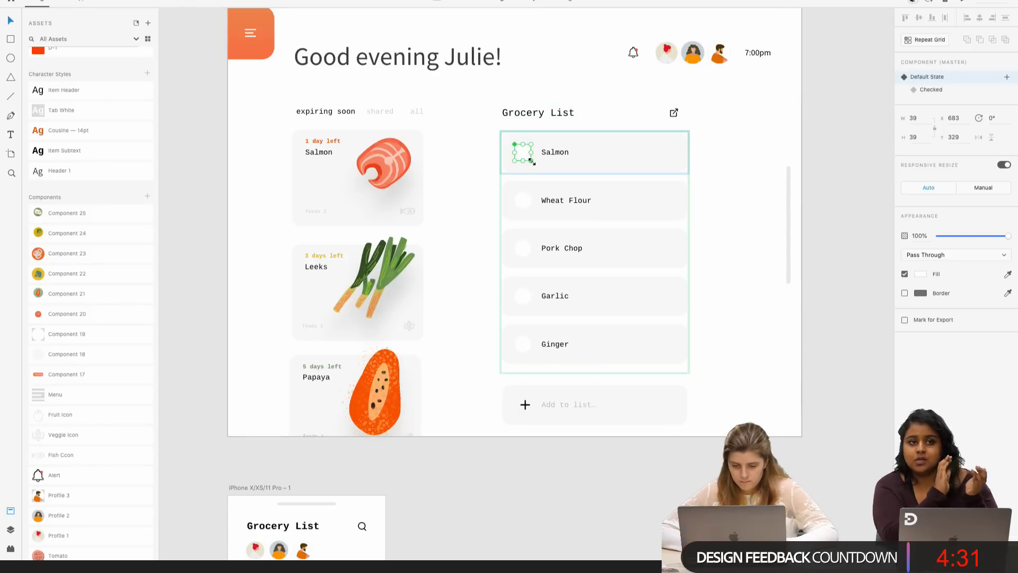
pyautogui.scroll(-2, 534, 164)
pyautogui.scroll(-2, 534, 164)
pyautogui.press('Delete')
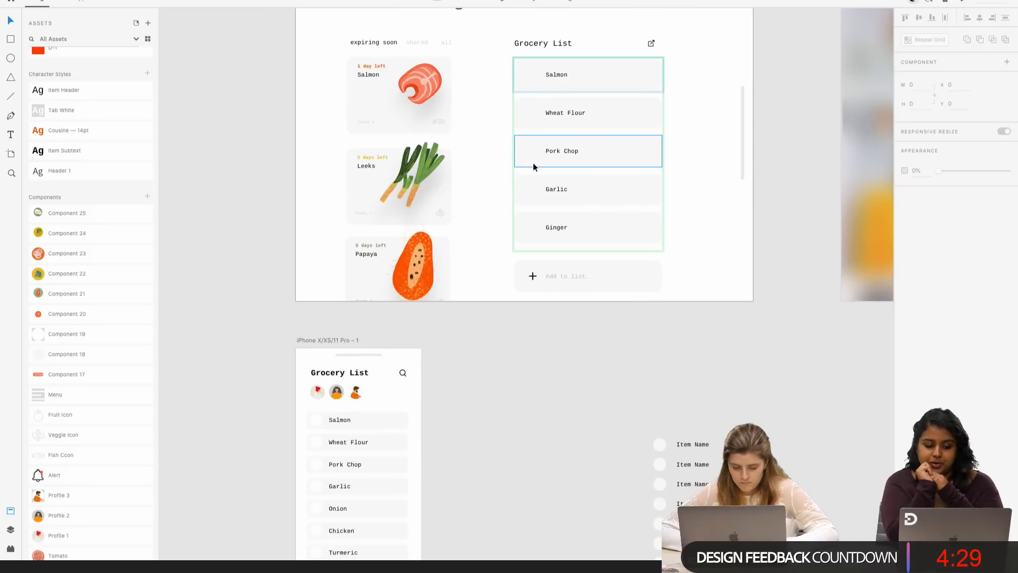
pyautogui.hotkey('ctrl', 'z')
# - Move Home's Add to list row up to Y 881, closer to the grocery grid
pyautogui.click(713, 159)
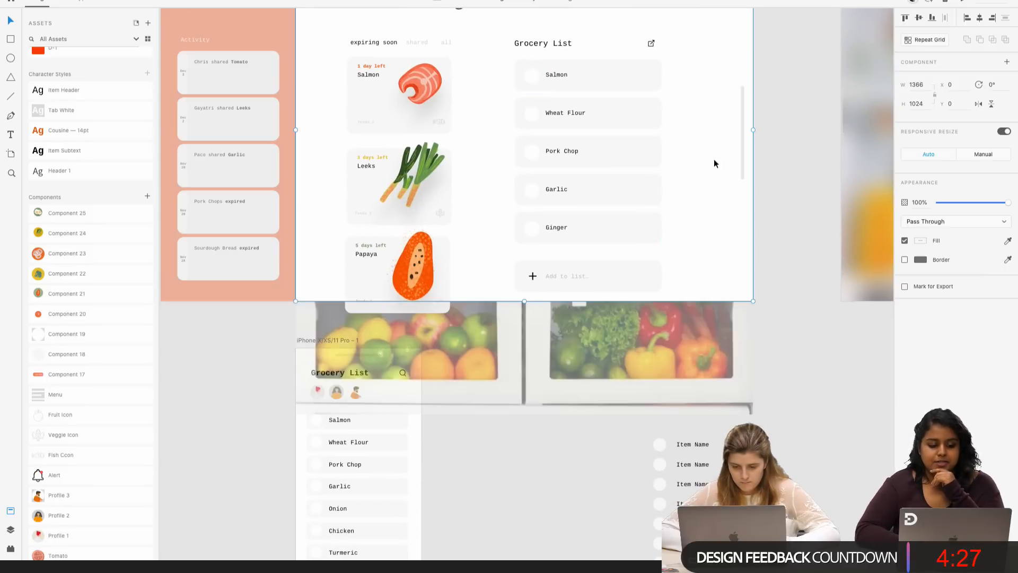
pyautogui.click(575, 272)
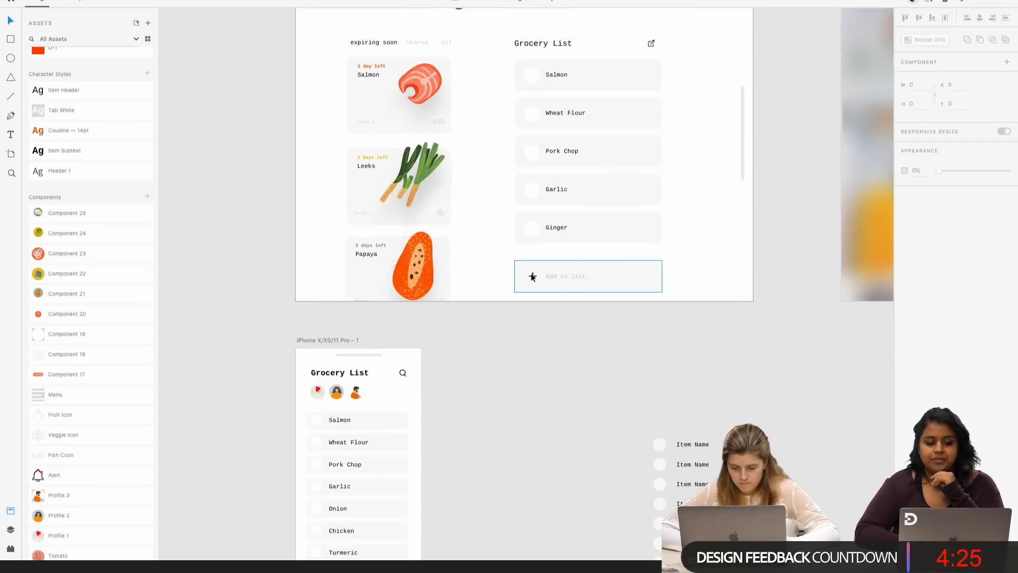
pyautogui.moveTo(532, 278); pyautogui.dragTo(532, 270)
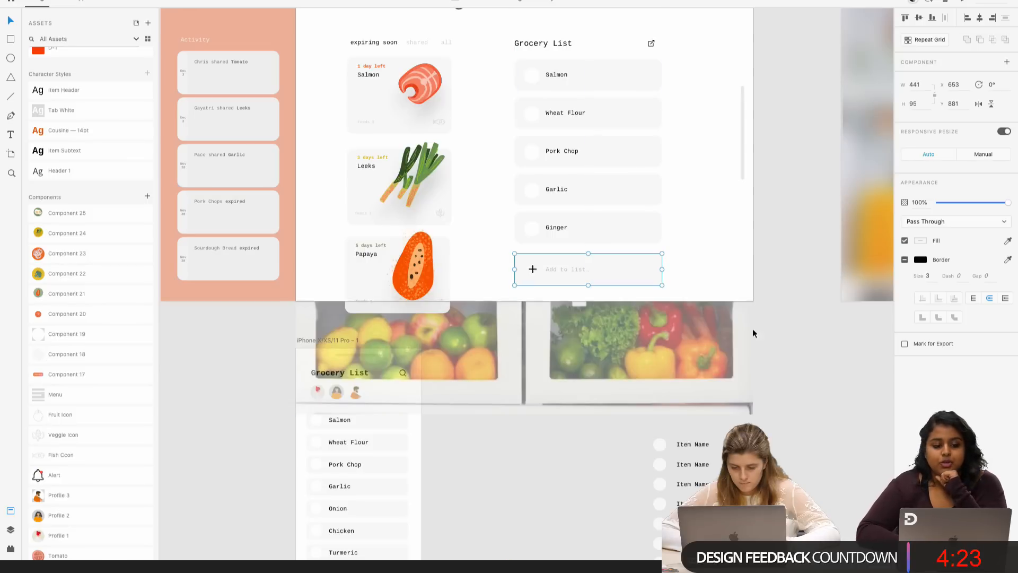
pyautogui.click(742, 332)
# - Delete the loose column of Item Name rows with circles from the empty canvas beside the phone artboard
pyautogui.hscroll(5, 704, 338)
pyautogui.scroll(-3, 701, 357)
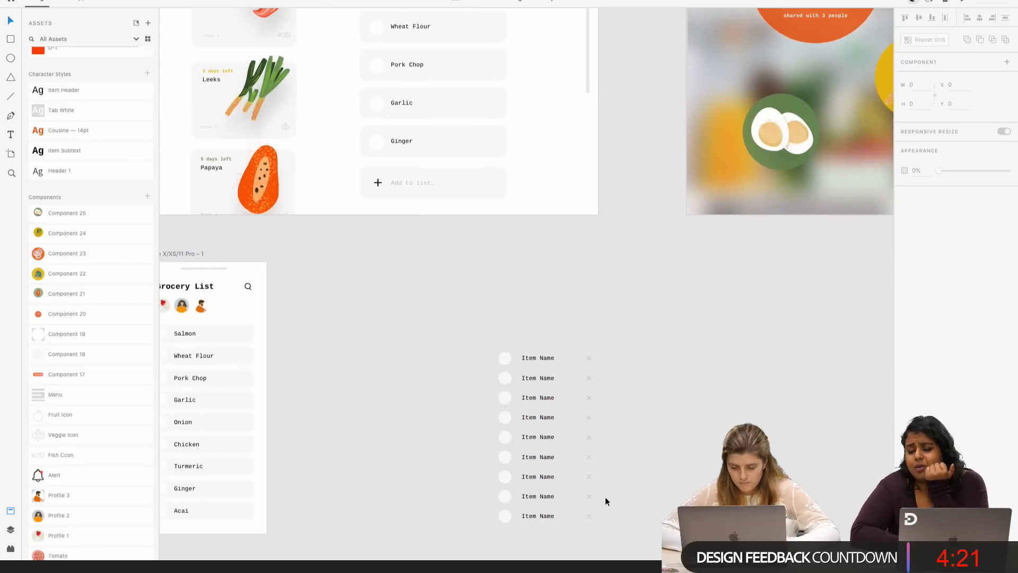
pyautogui.moveTo(605, 496); pyautogui.dragTo(488, 356)
pyautogui.press('Delete')
pyautogui.keyDown('ctrl'); pyautogui.scroll(-3, 480, 385); pyautogui.keyUp('ctrl')
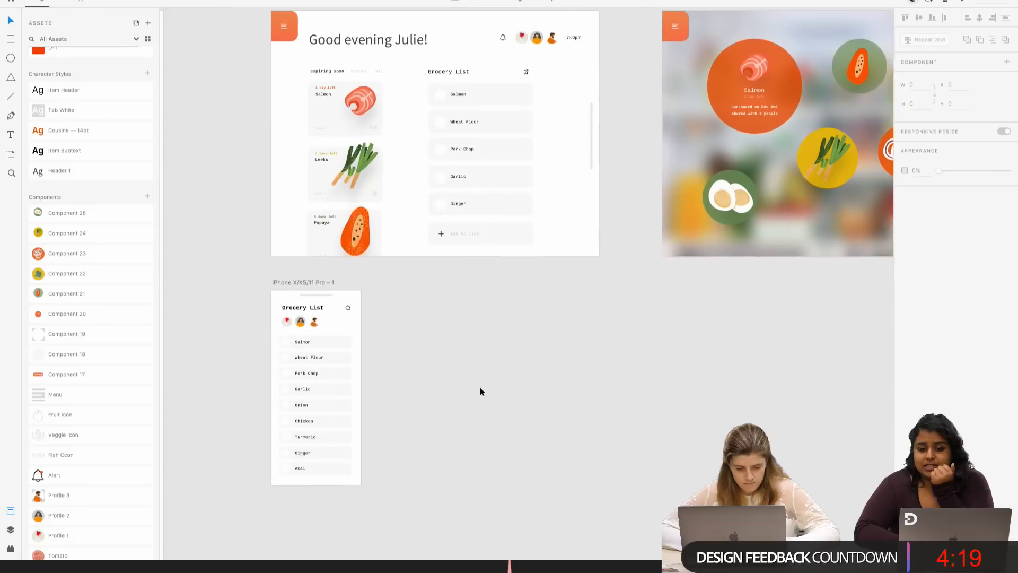
# - Move the phone artboard horizontally so its right edge lines up with the right edge of the Home artboard above
pyautogui.hscroll(-2, 480, 387)
pyautogui.moveTo(333, 271); pyautogui.dragTo(571, 270)
pyautogui.scroll(2, 572, 269)
pyautogui.click(674, 333)
pyautogui.hscroll(5, 673, 332)
pyautogui.scroll(2, 673, 332)
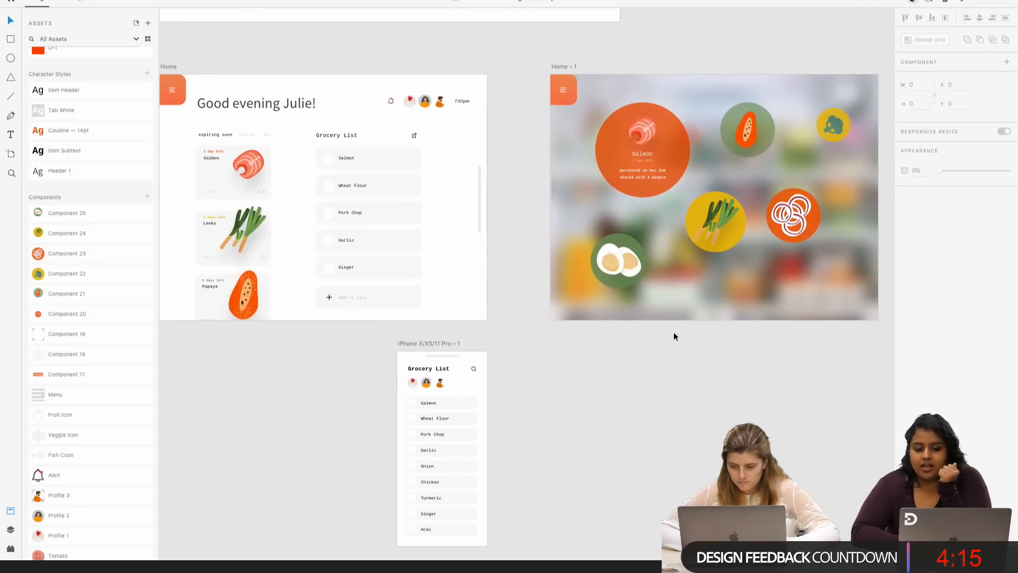
pyautogui.keyDown('ctrl'); pyautogui.scroll(3, 606, 134); pyautogui.keyUp('ctrl')
pyautogui.click(635, 197)
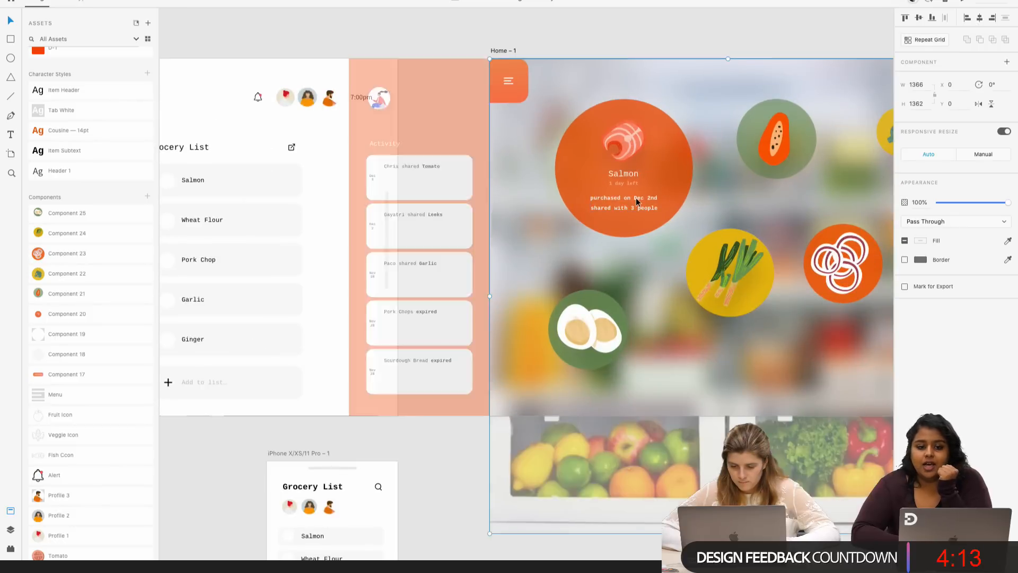
pyautogui.keyDown('ctrl'); pyautogui.scroll(-3, 635, 197); pyautogui.keyUp('ctrl')
pyautogui.scroll(6, 635, 197)
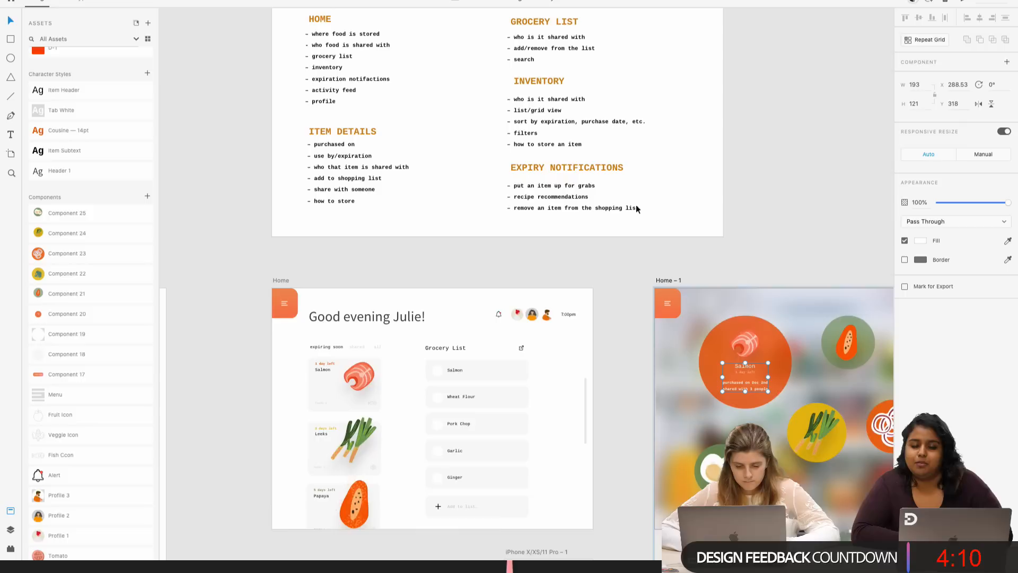
pyautogui.click(292, 307)
pyautogui.moveTo(294, 310)
pyautogui.mouseDown()
pyautogui.moveTo(385, 309)
pyautogui.moveTo(290, 309)
pyautogui.mouseUp()
pyautogui.scroll(-3, 290, 308)
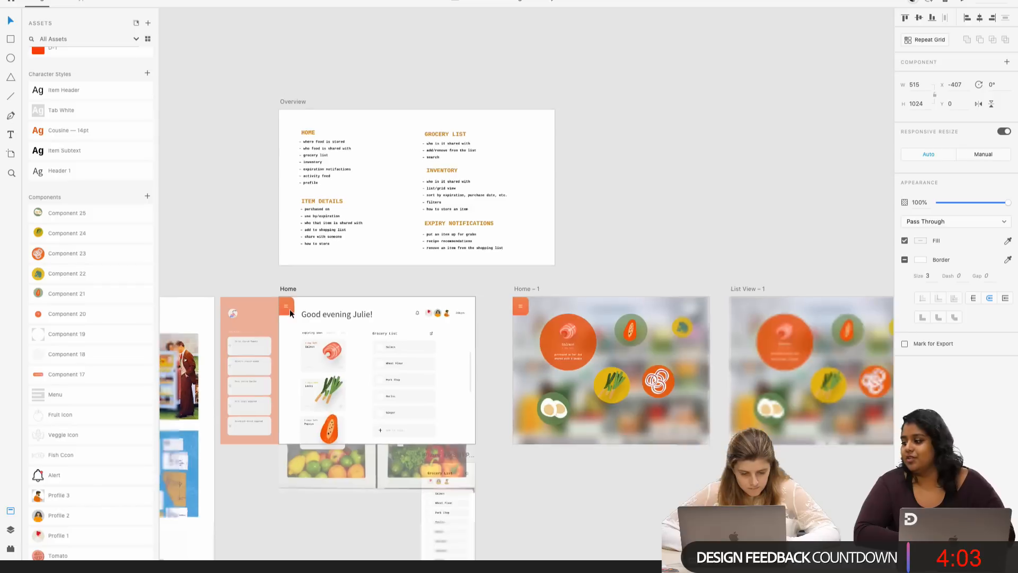
# - Move the phone artboard slightly down to X 7871, Y 1180, leaving more space below Home
pyautogui.scroll(-2, 289, 309)
pyautogui.hscroll(-2, 290, 309)
pyautogui.click(666, 400)
pyautogui.scroll(-3, 666, 401)
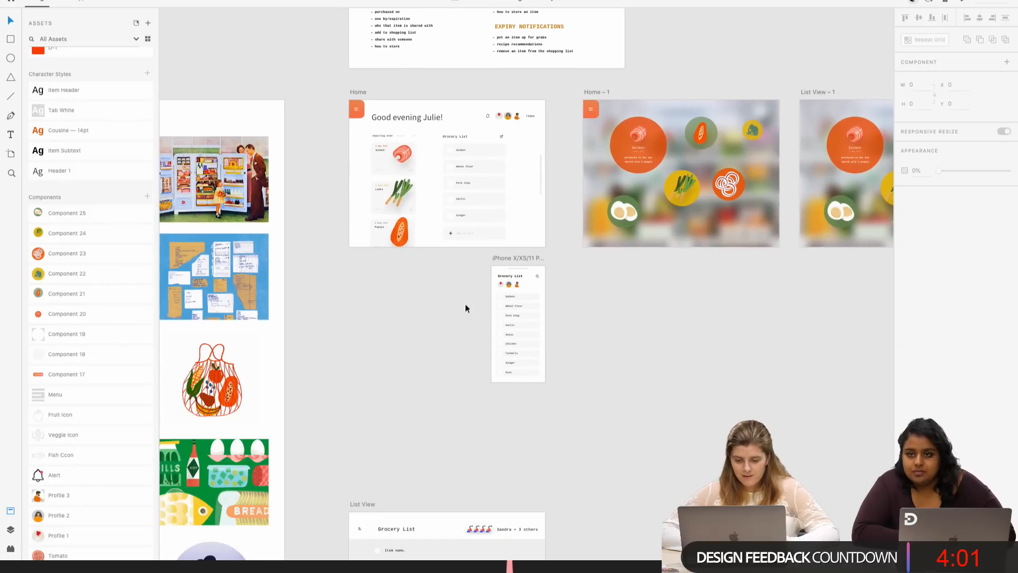
pyautogui.moveTo(520, 256)
pyautogui.mouseDown()
pyautogui.moveTo(455, 268)
pyautogui.moveTo(529, 258)
pyautogui.moveTo(521, 259)
pyautogui.mouseUp()
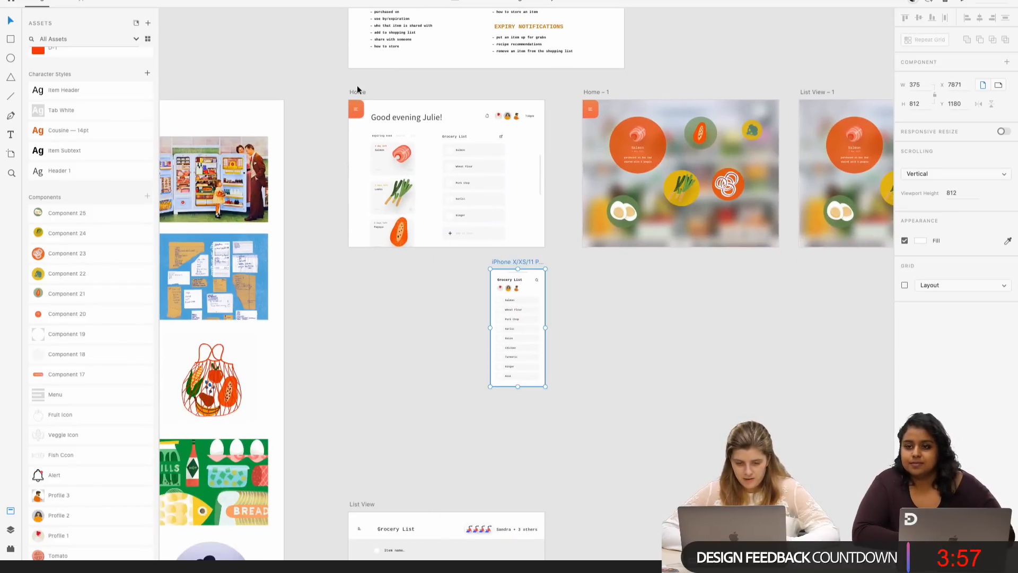
# - Duplicate the Home artboard and place the copy below List View – 1 at X 10019, Y 1180
pyautogui.moveTo(357, 90); pyautogui.dragTo(808, 262)
pyautogui.hscroll(3, 808, 263)
pyautogui.scroll(-1, 809, 263)
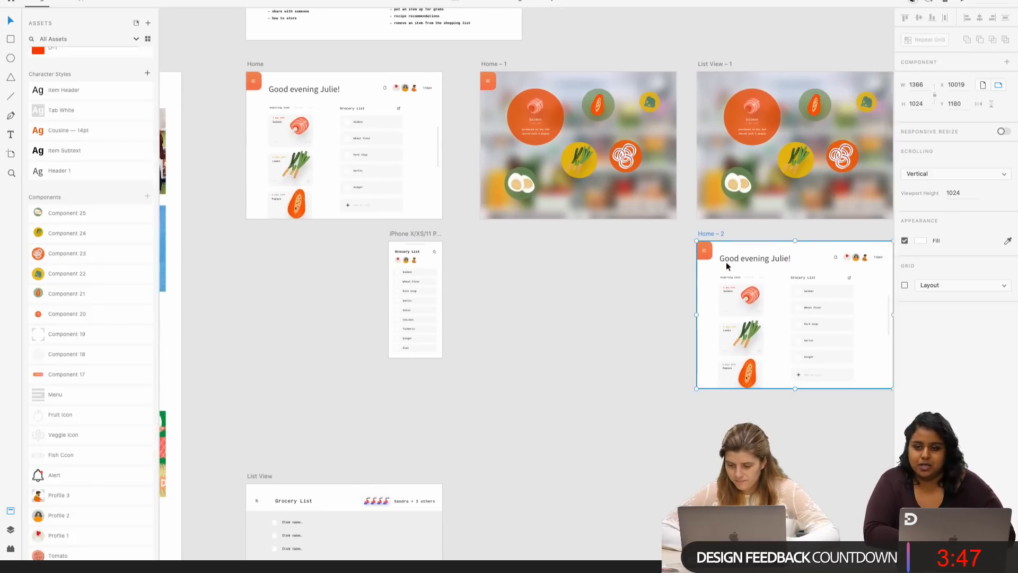
# - Shift the duplicated Home artboard's contents right so the orange activity menu is fully inside the artboard
pyautogui.hscroll(3, 727, 262)
pyautogui.moveTo(817, 411); pyautogui.dragTo(644, 250)
pyautogui.keyDown('shift'); pyautogui.click(587, 252); pyautogui.keyUp('shift')
pyautogui.click(549, 435)
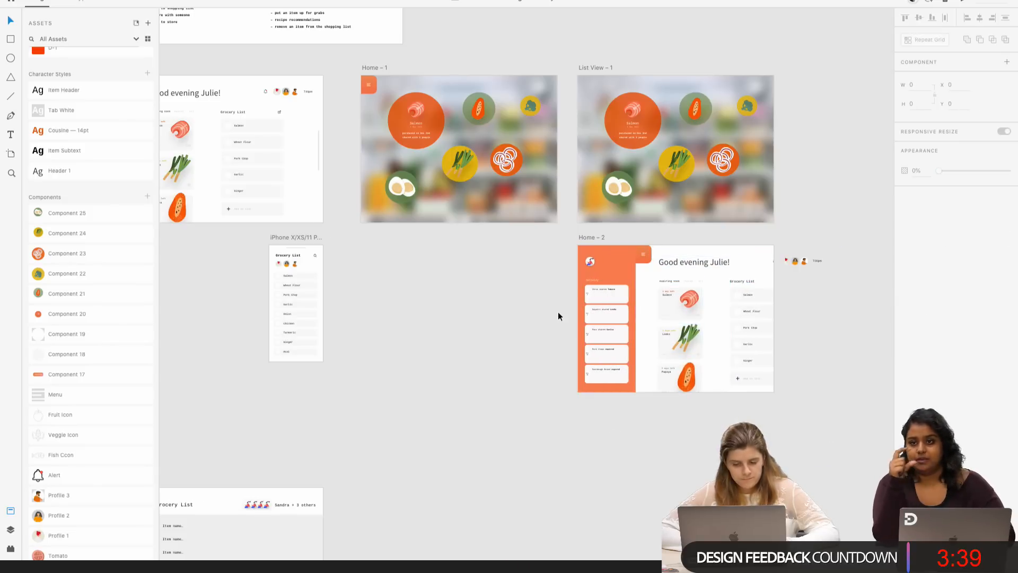
# - Delete the Home – 2 artboard containing the opened menu
pyautogui.hscroll(-4, 558, 313)
pyautogui.scroll(1, 558, 312)
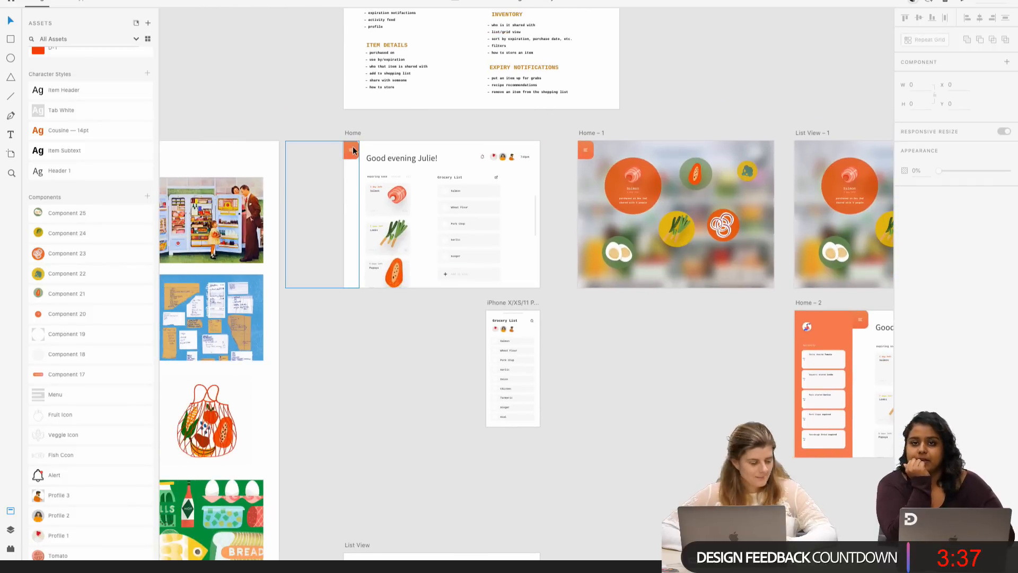
pyautogui.click(353, 150)
pyautogui.scroll(-2, 354, 147)
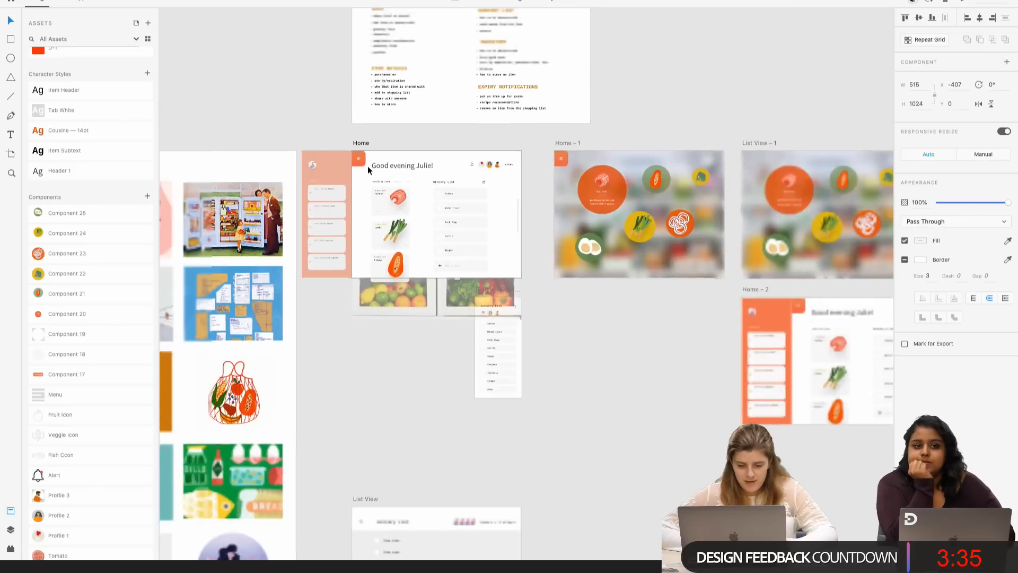
pyautogui.scroll(-3, 368, 166)
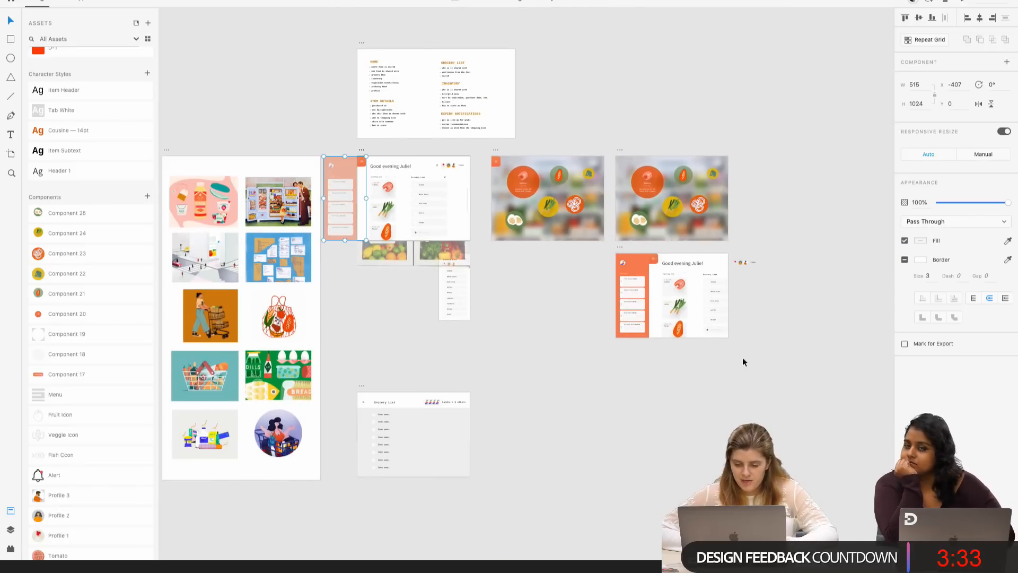
pyautogui.click(742, 359)
pyautogui.click(619, 245)
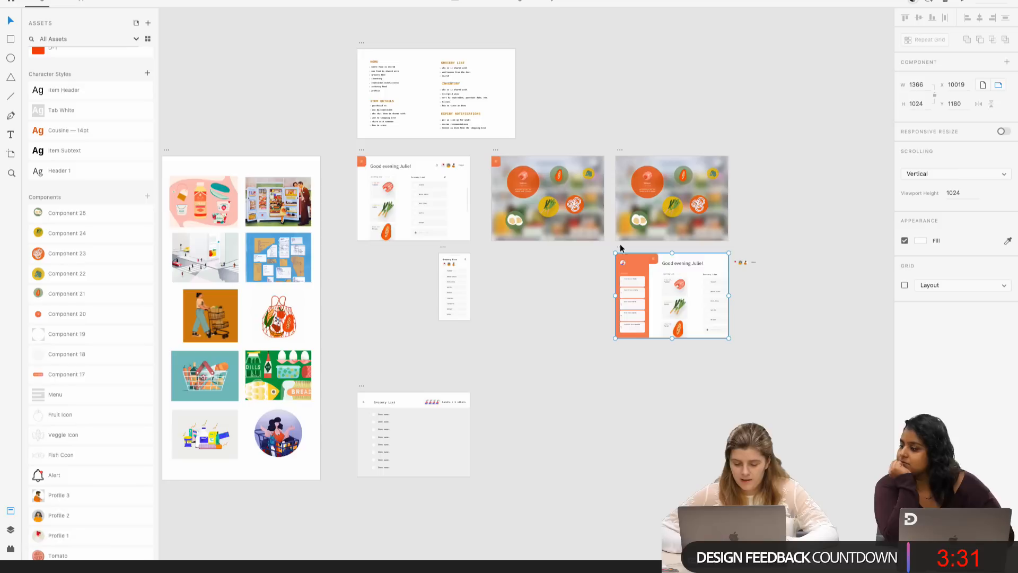
pyautogui.press('Delete')
# - Turn the orange activity menu at Home's left edge into a component
pyautogui.scroll(5, 339, 161)
pyautogui.click(388, 145)
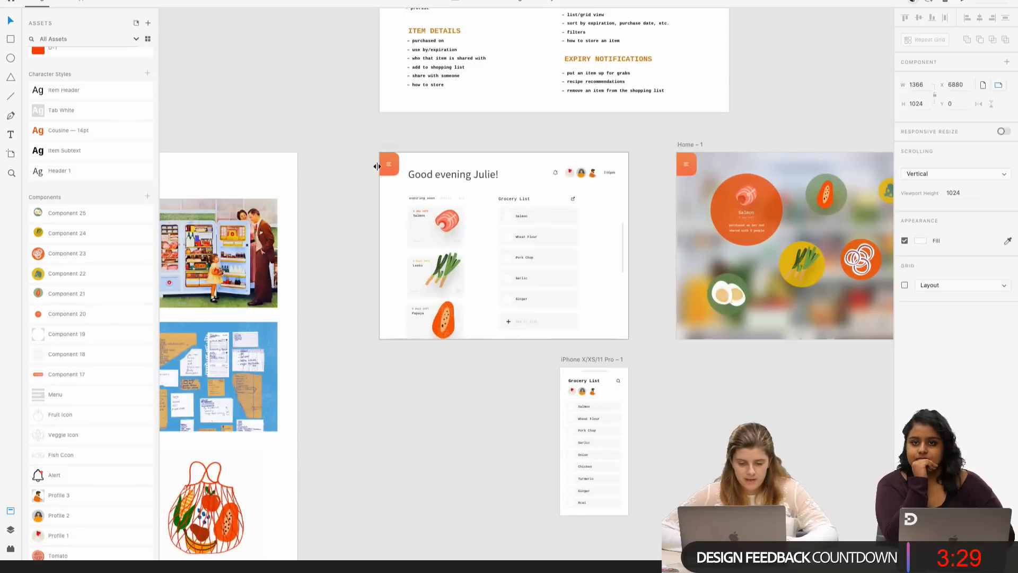
pyautogui.click(377, 166)
pyautogui.scroll(3, 359, 188)
pyautogui.rightClick(359, 191)
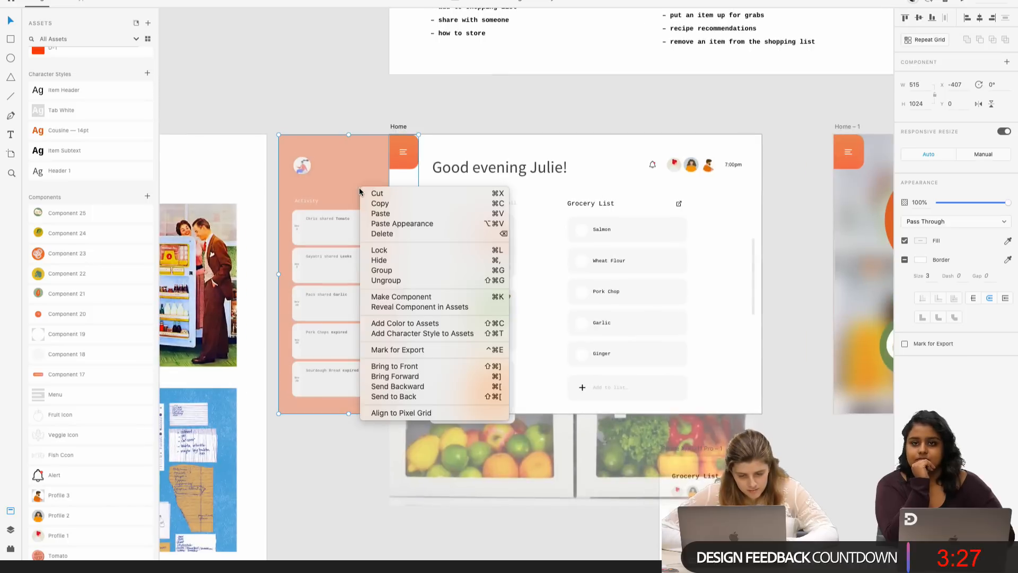
pyautogui.click(401, 296)
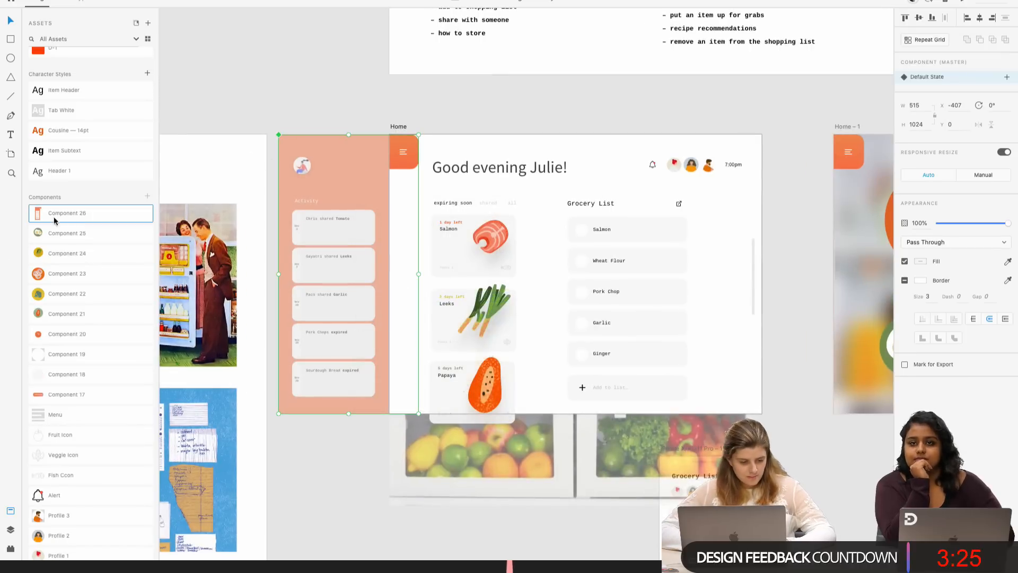
# - Rename the new menu component as Menu Tab and deselect it
pyautogui.doubleClick(71, 214)
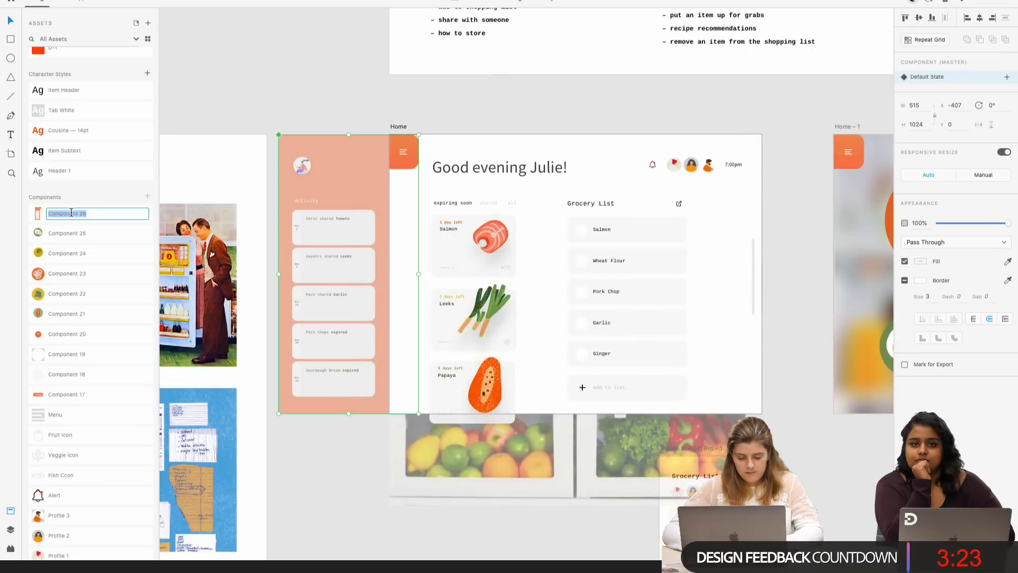
pyautogui.write('Menu Ta')
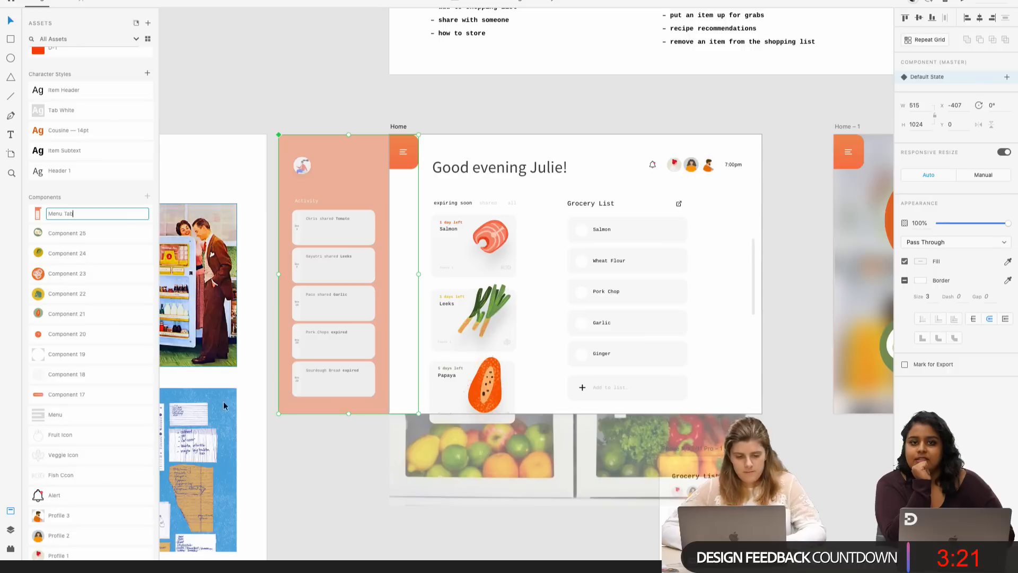
pyautogui.write('b')
pyautogui.press('Return')
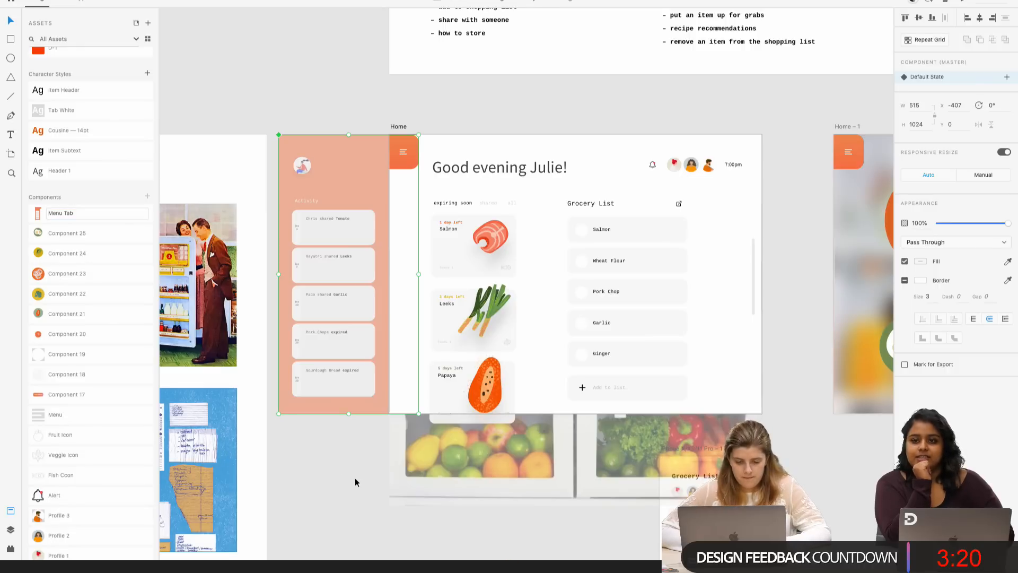
pyautogui.click(383, 438)
pyautogui.scroll(-5, 383, 438)
pyautogui.click(383, 438)
pyautogui.click(612, 479)
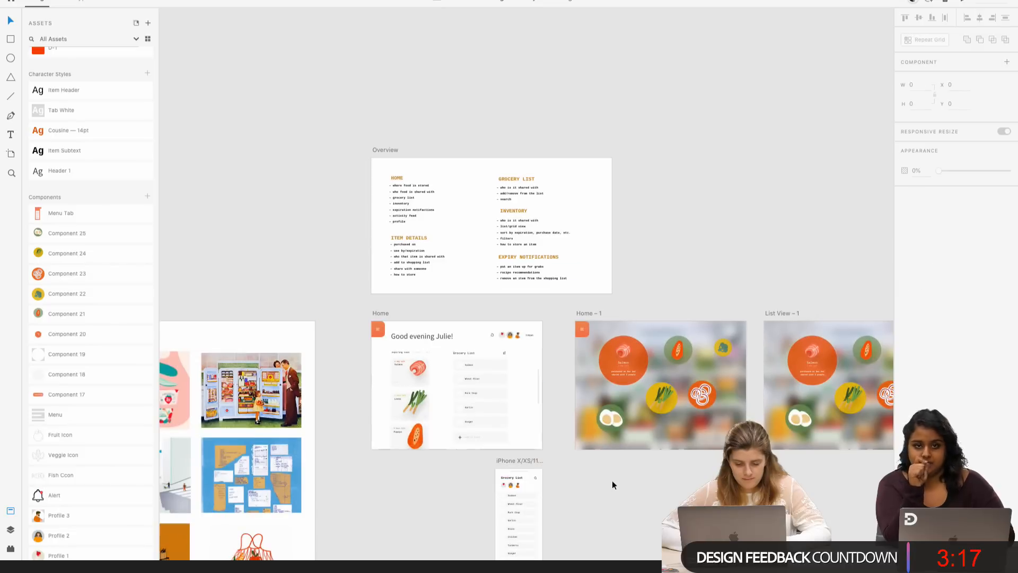
# - Select the whole Home artboard
pyautogui.scroll(-5, 612, 480)
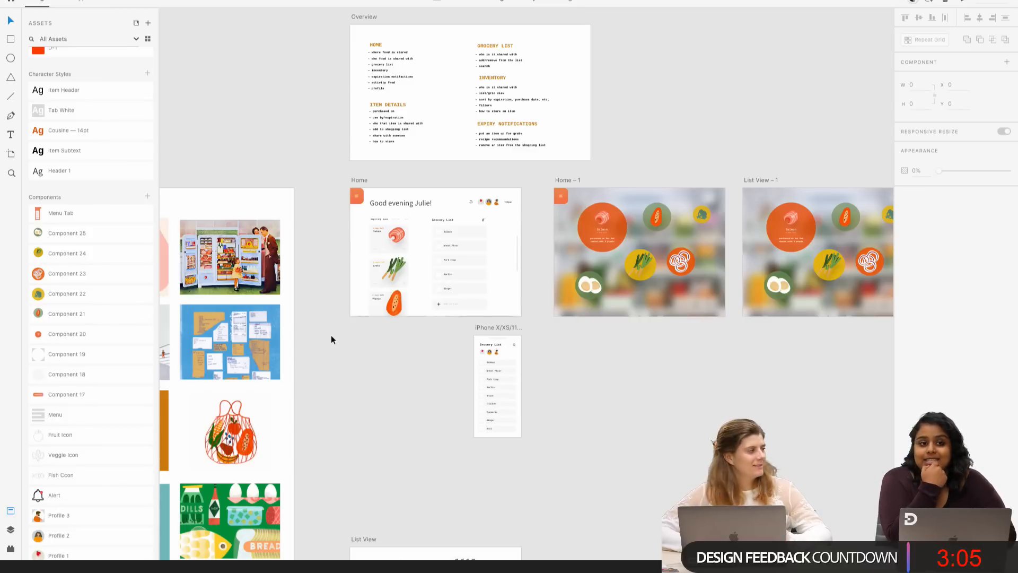
pyautogui.click(8, 530)
pyautogui.click(10, 511)
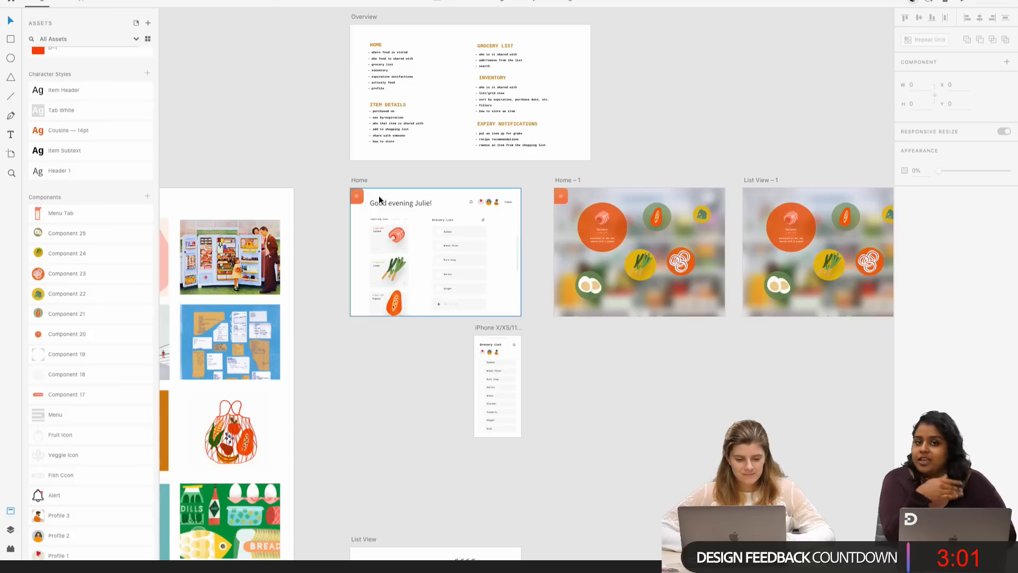
pyautogui.click(364, 181)
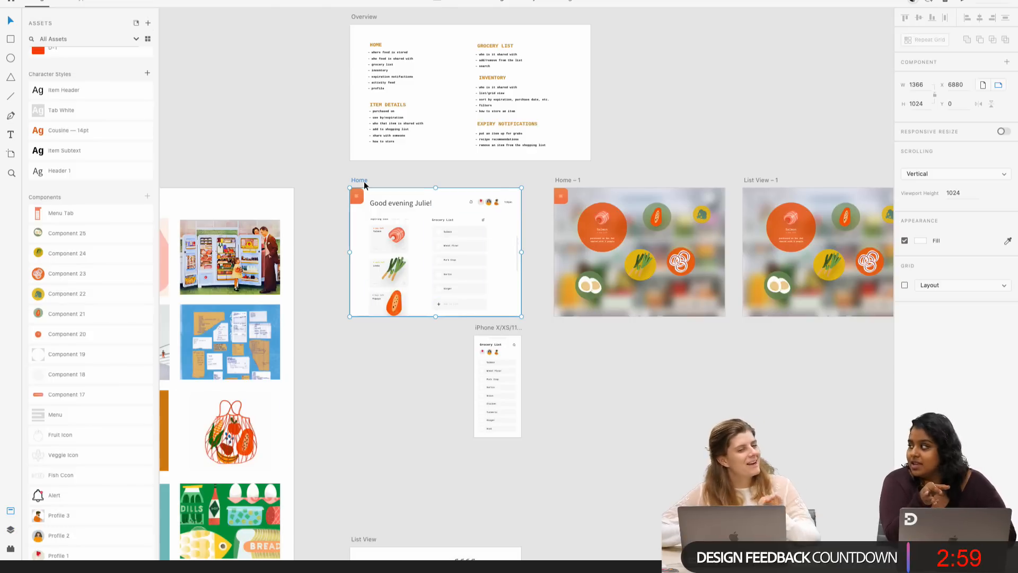
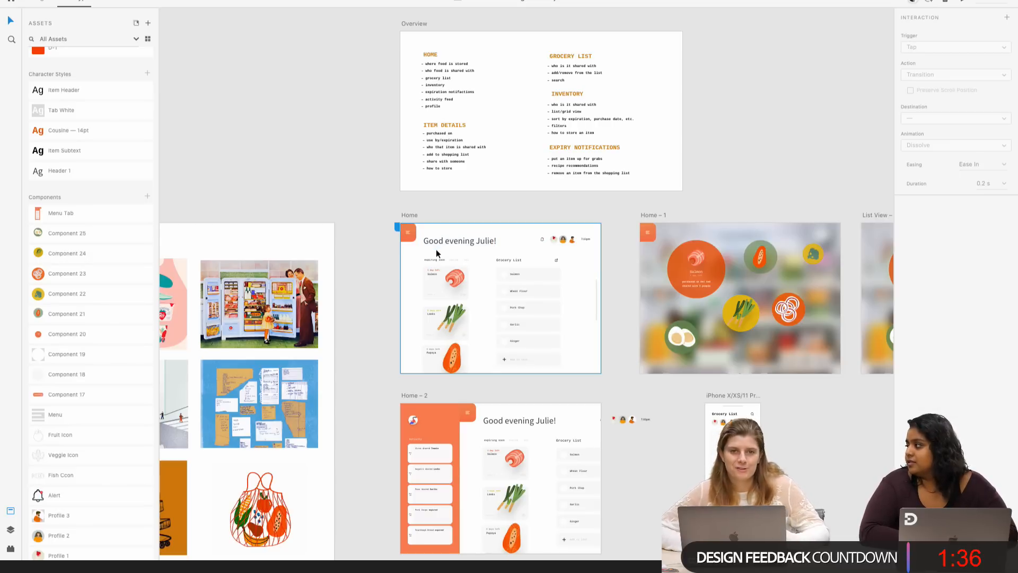
# - Check the menu tab's prototype link, preview the Home screen and open its activity menu to test the transition
pyautogui.click(406, 232)
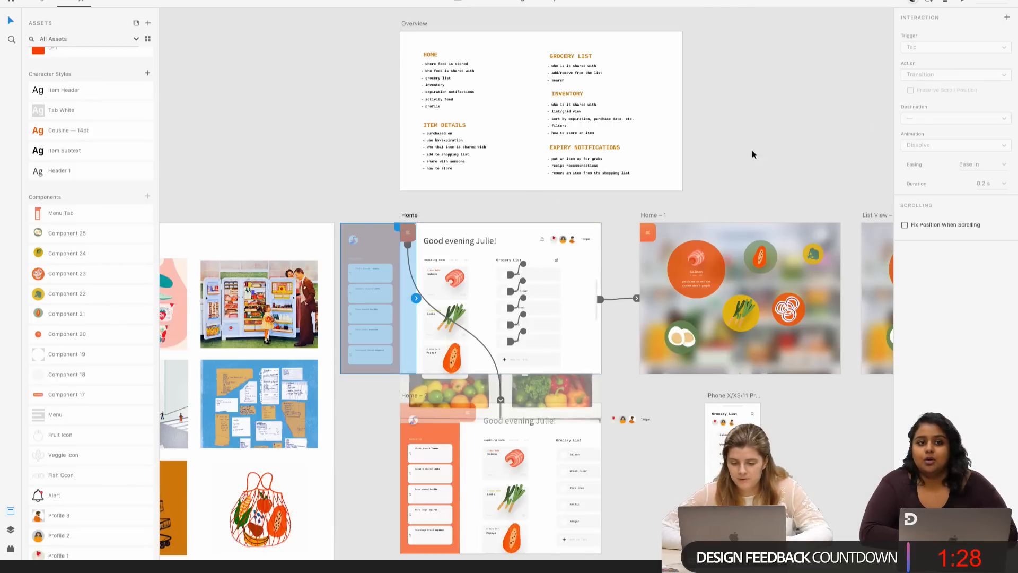
pyautogui.click(961, 1)
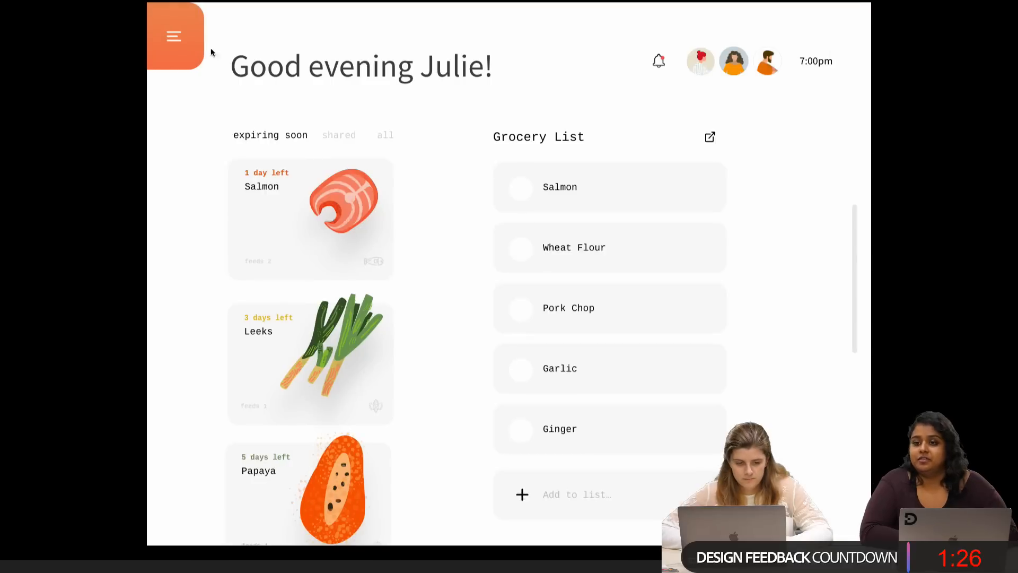
pyautogui.click(175, 37)
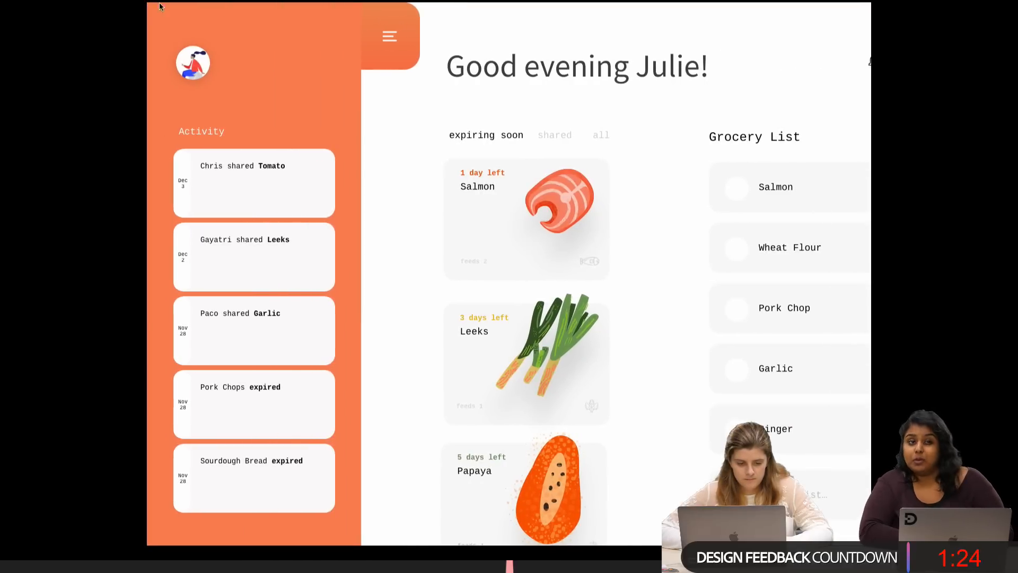
# - Set the easing of the menu tab's Auto-Animate link to Wind Up and preview the activity menu's transition
pyautogui.click(10, 9)
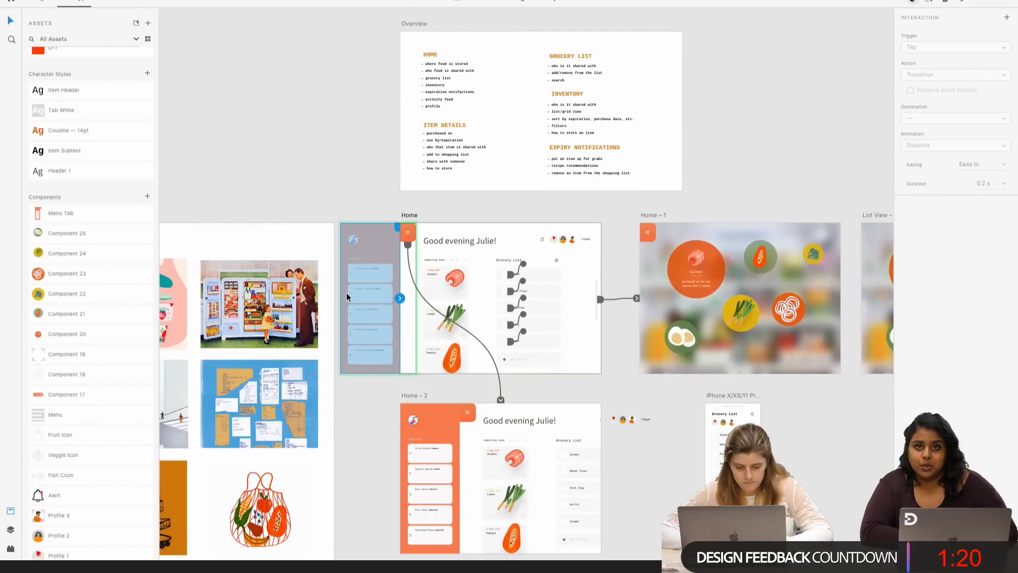
pyautogui.scroll(3, 345, 291)
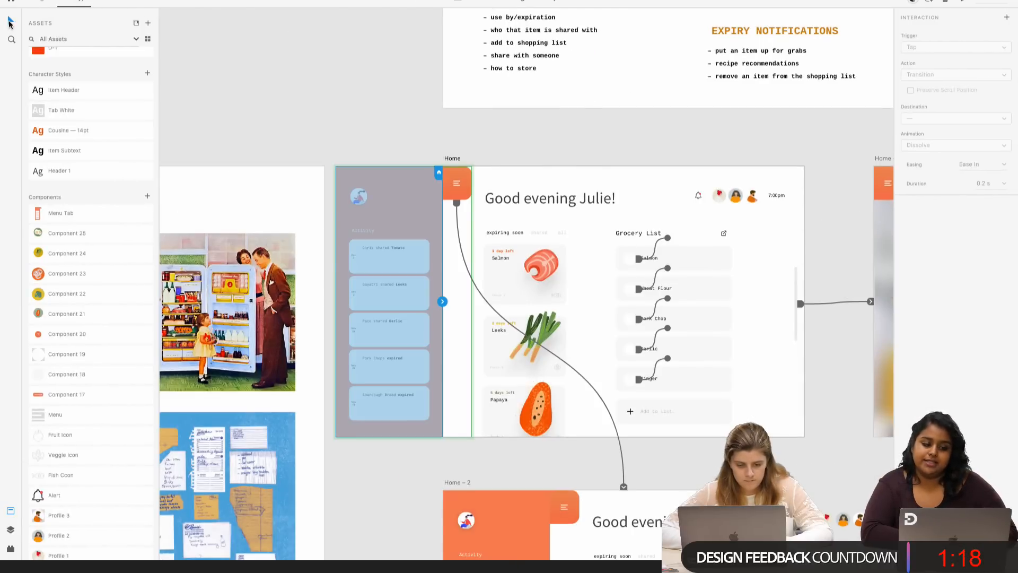
pyautogui.click(381, 129)
pyautogui.scroll(-3, 379, 110)
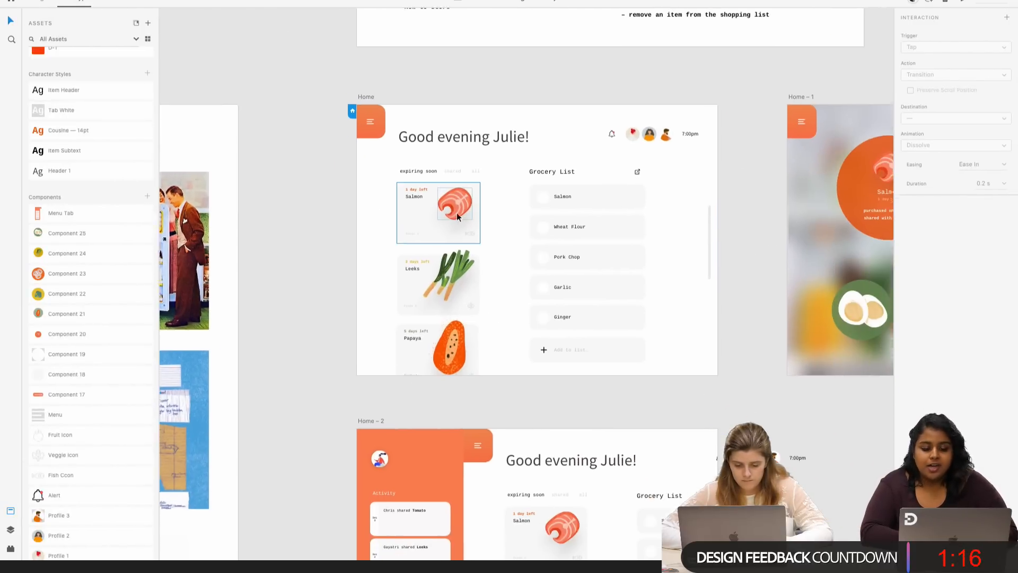
pyautogui.click(380, 115)
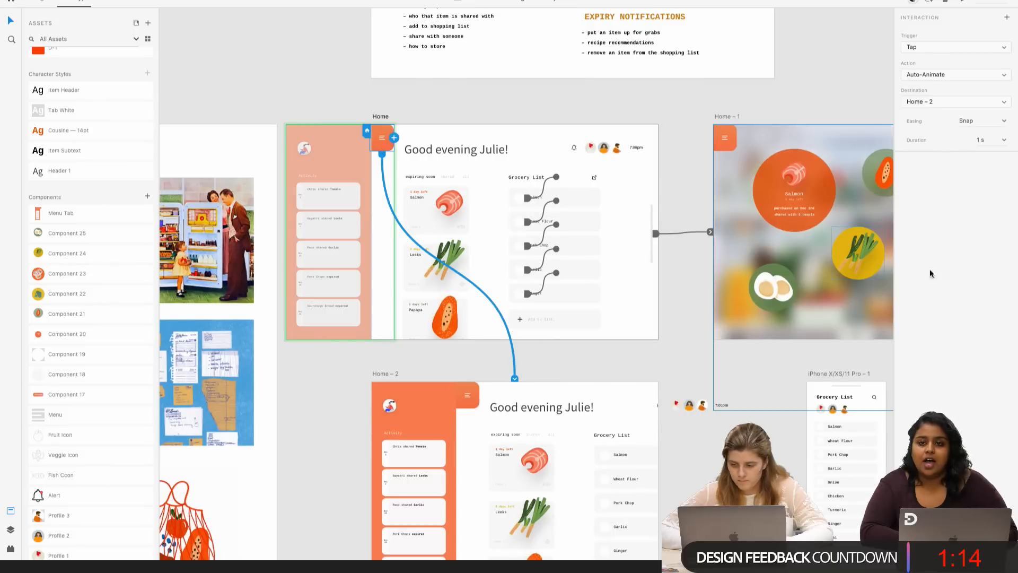
pyautogui.click(1004, 121)
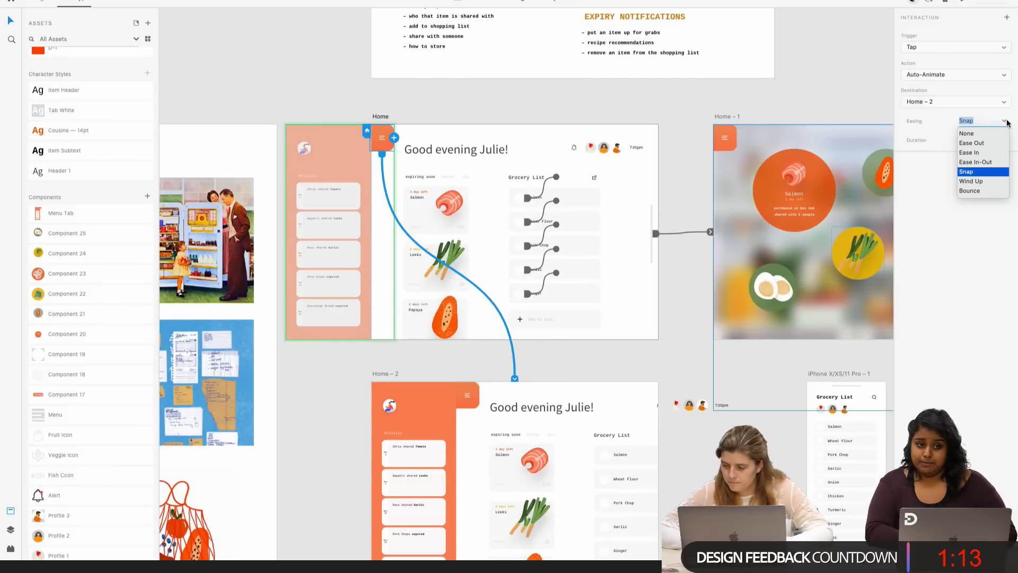
pyautogui.click(976, 172)
pyautogui.click(963, 3)
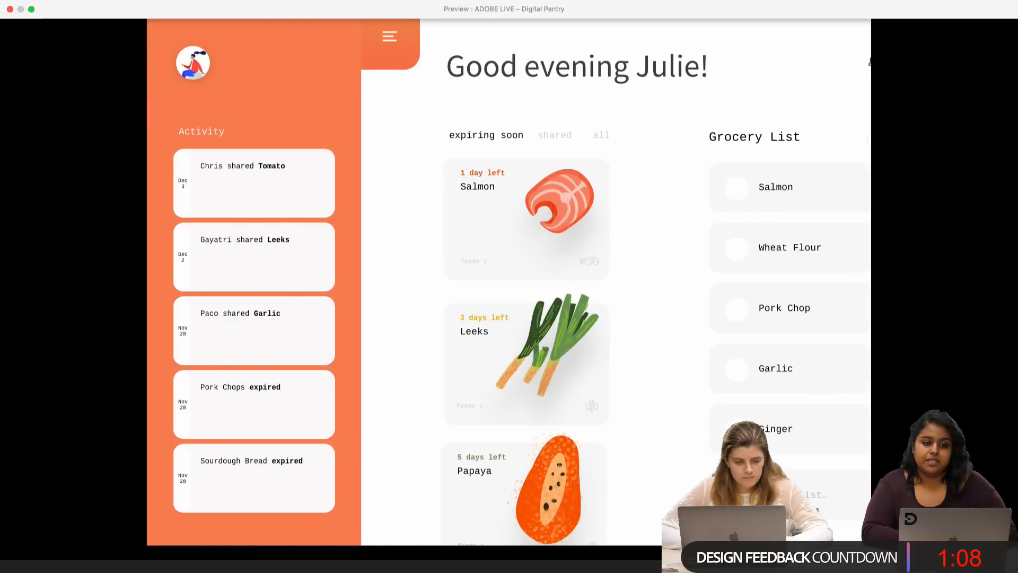
pyautogui.click(10, 9)
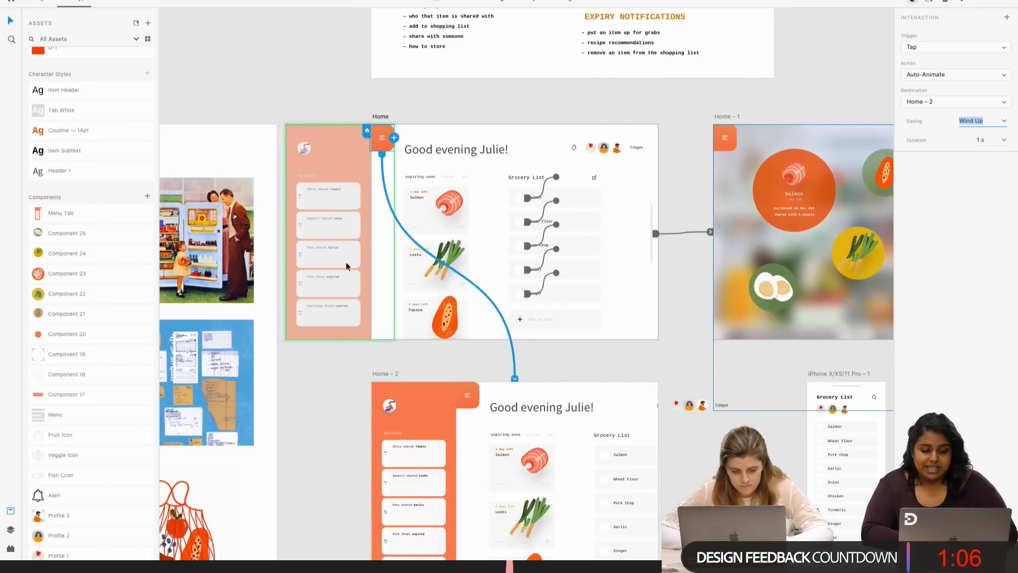
# - Return to design mode and narrow the orange panel inside Home's Menu Tab component to a width of 396
pyautogui.click(364, 227)
pyautogui.scroll(3, 364, 226)
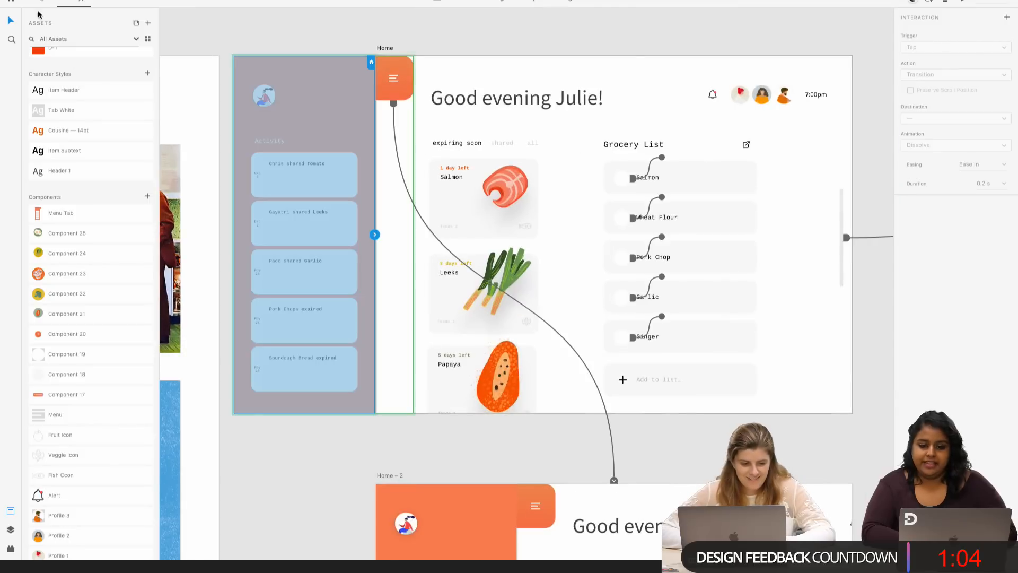
pyautogui.click(39, 3)
pyautogui.scroll(3, 391, 229)
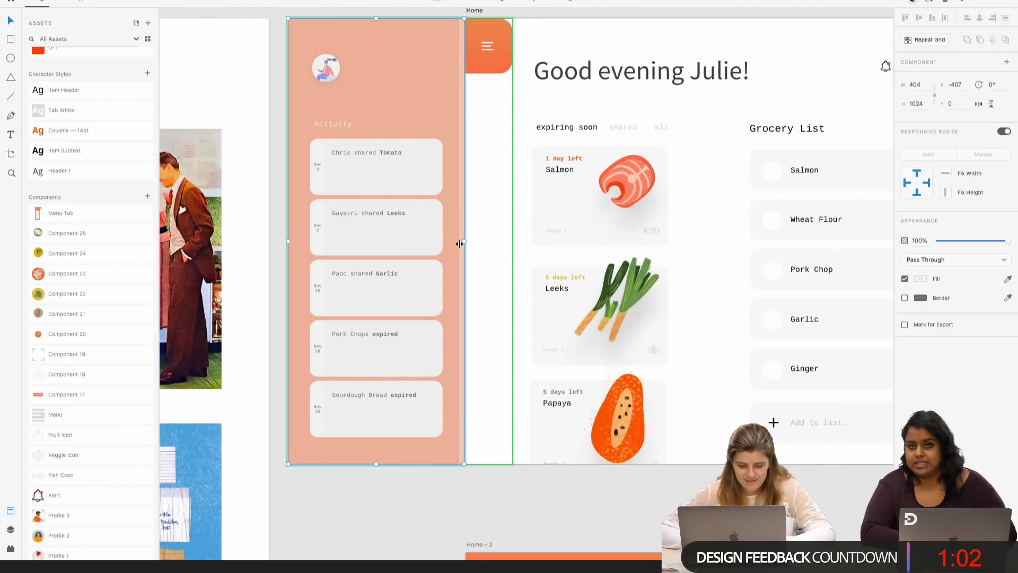
pyautogui.click(459, 244)
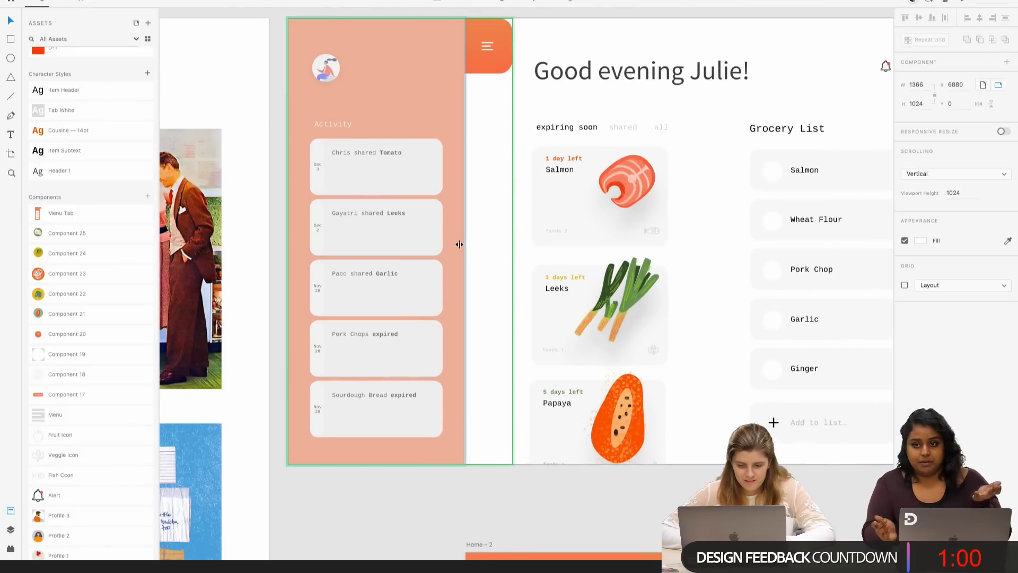
pyautogui.click(460, 241)
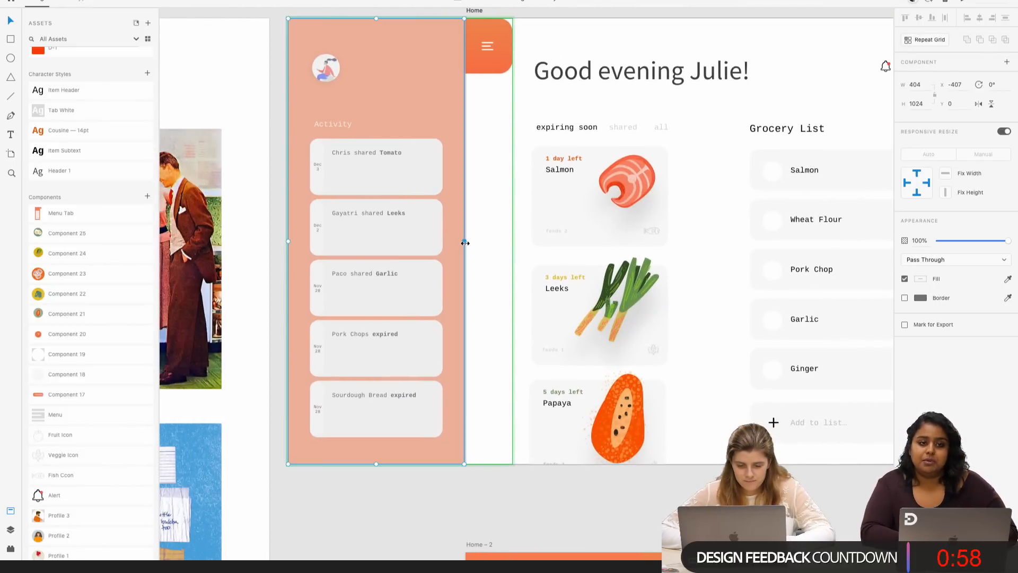
pyautogui.moveTo(465, 242); pyautogui.dragTo(460, 241)
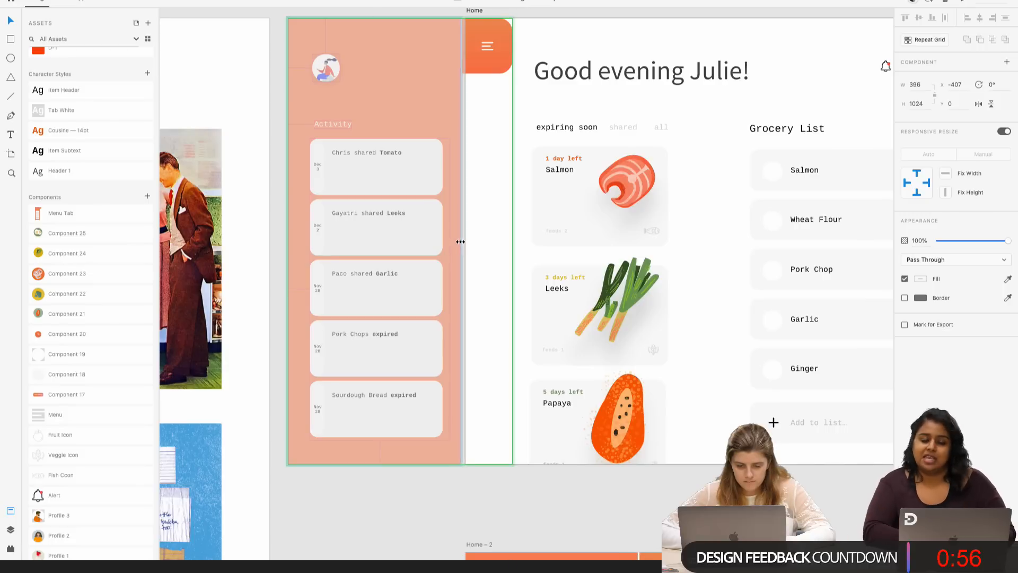
# - Shift the Activity heading and its cards slightly left, and place the orange panel flush against Home's edge at X -396
pyautogui.click(397, 190)
pyautogui.keyDown('shift'); pyautogui.click(341, 128); pyautogui.keyUp('shift')
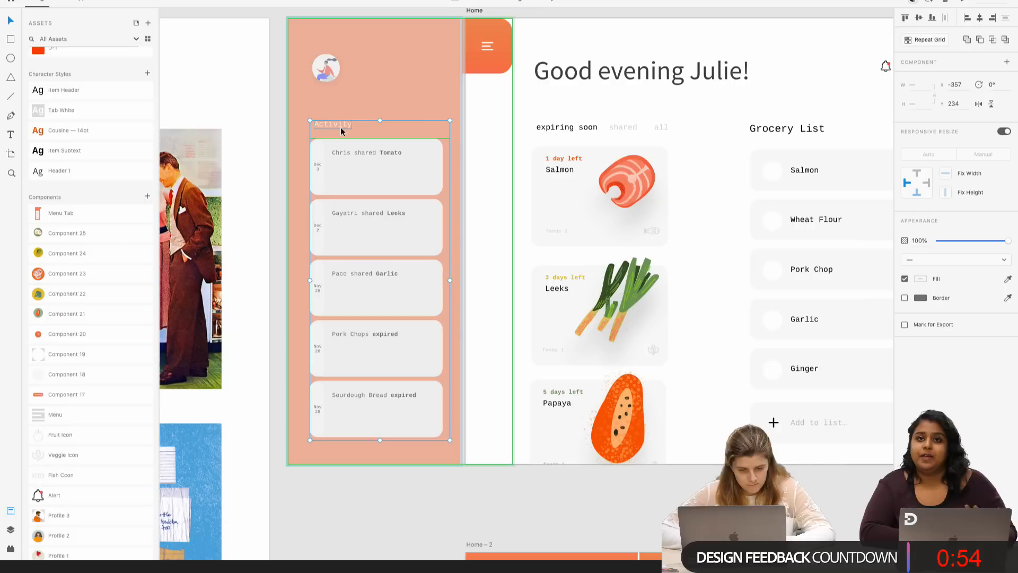
pyautogui.moveTo(341, 131); pyautogui.dragTo(338, 131)
pyautogui.click(390, 66)
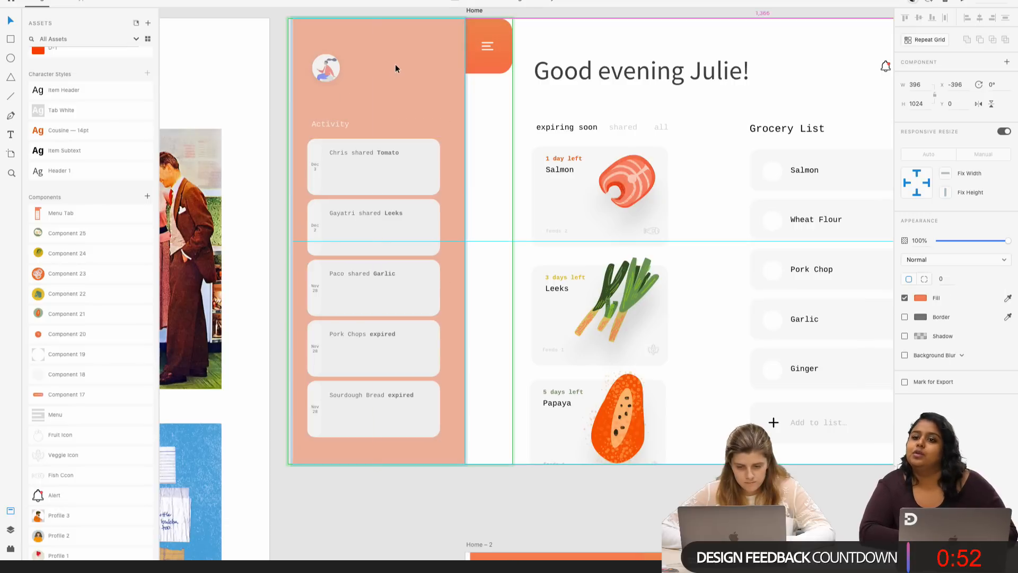
pyautogui.doubleClick(395, 74)
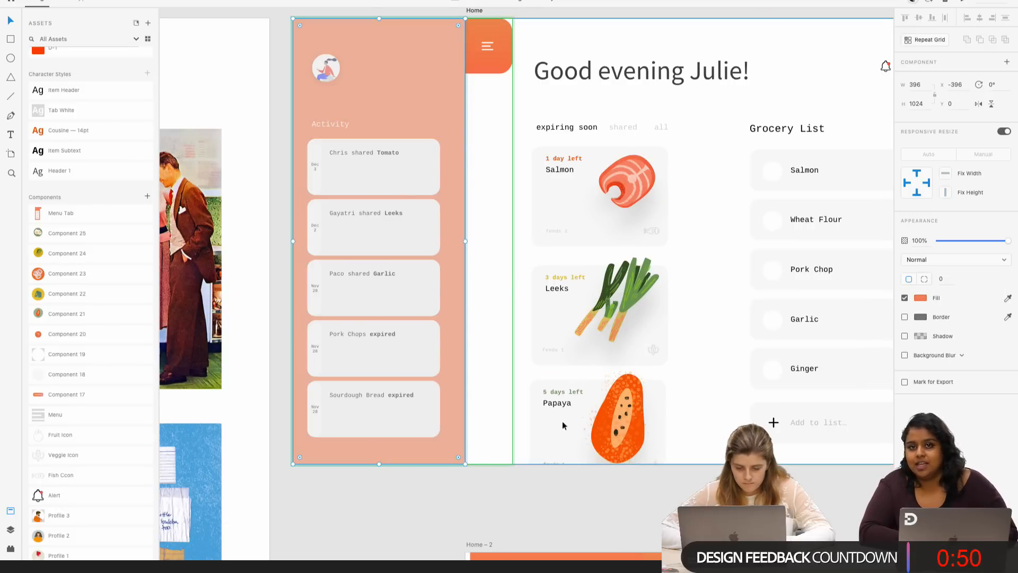
pyautogui.press('Delete')
pyautogui.press('super+z')
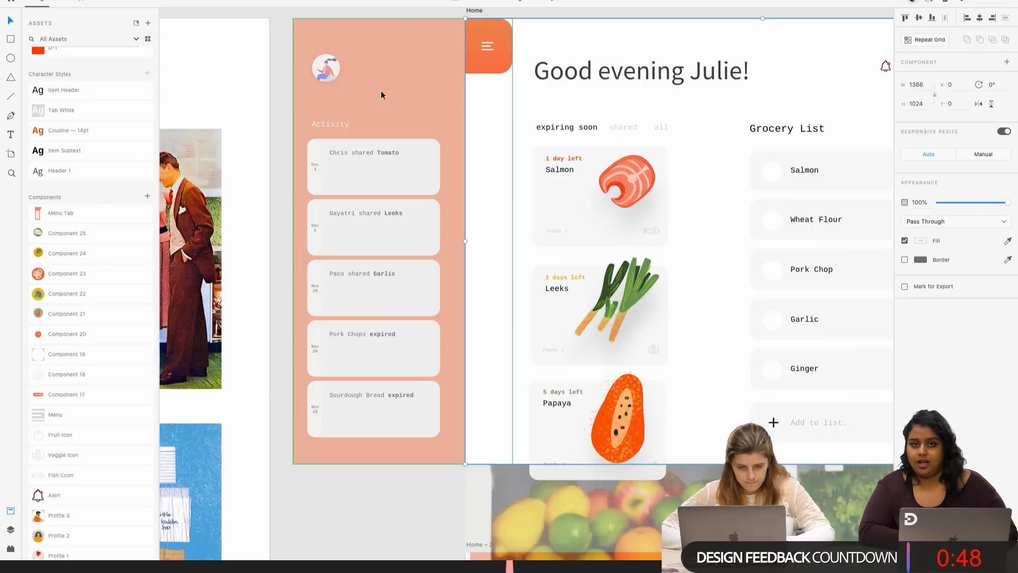
pyautogui.click(596, 78)
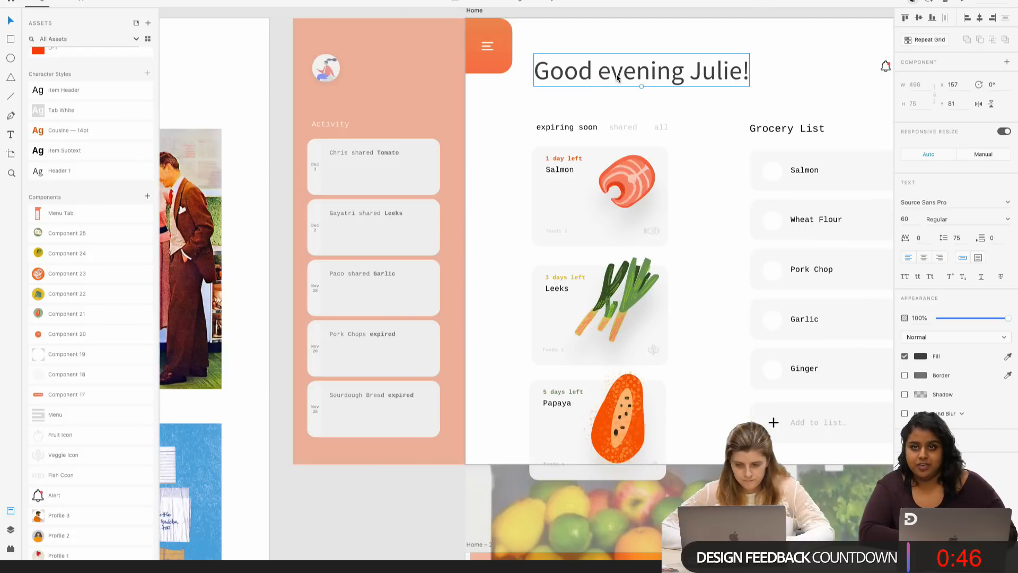
pyautogui.doubleClick(710, 75)
pyautogui.click(689, 73)
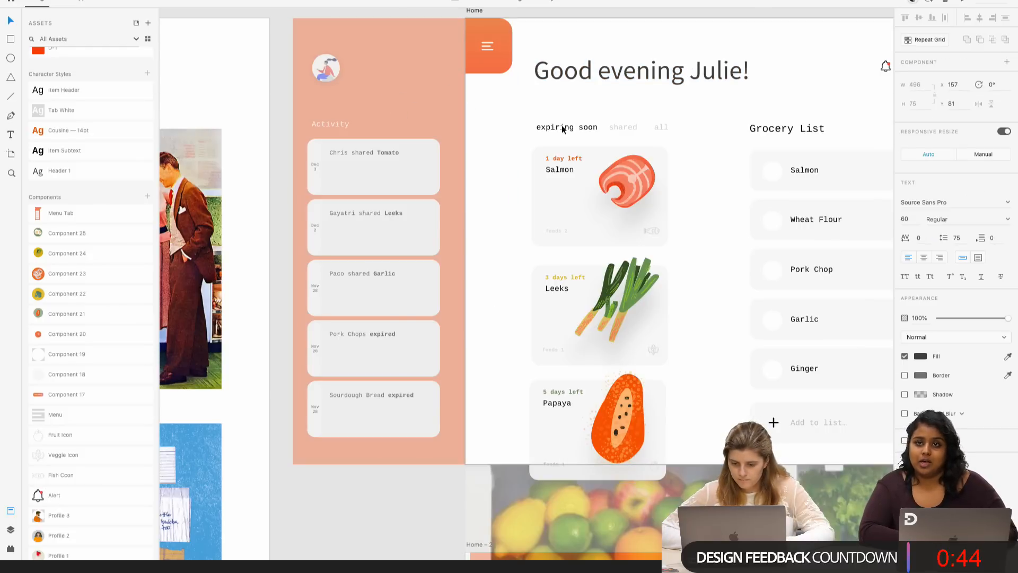
pyautogui.press('Escape')
# - Duplicate the Activity heading text inside the Menu Tab component
pyautogui.click(335, 123)
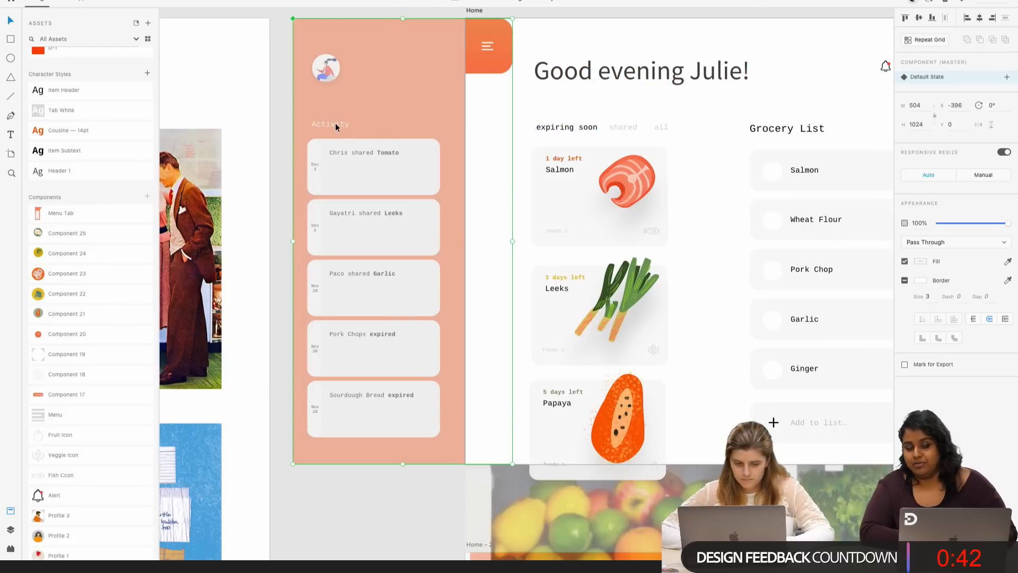
pyautogui.doubleClick(335, 123)
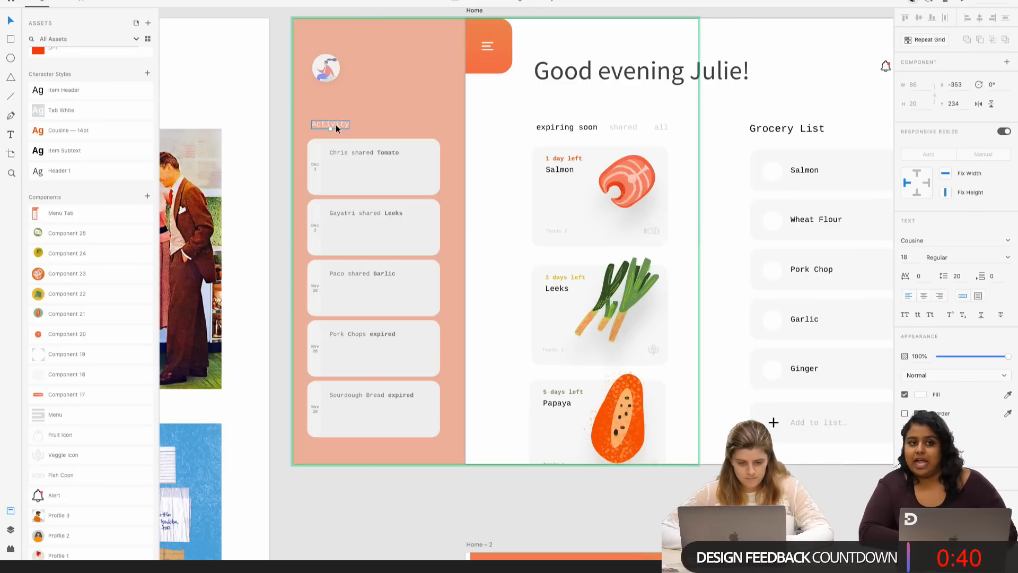
pyautogui.moveTo(335, 125); pyautogui.dragTo(390, 71)
pyautogui.press('super+z')
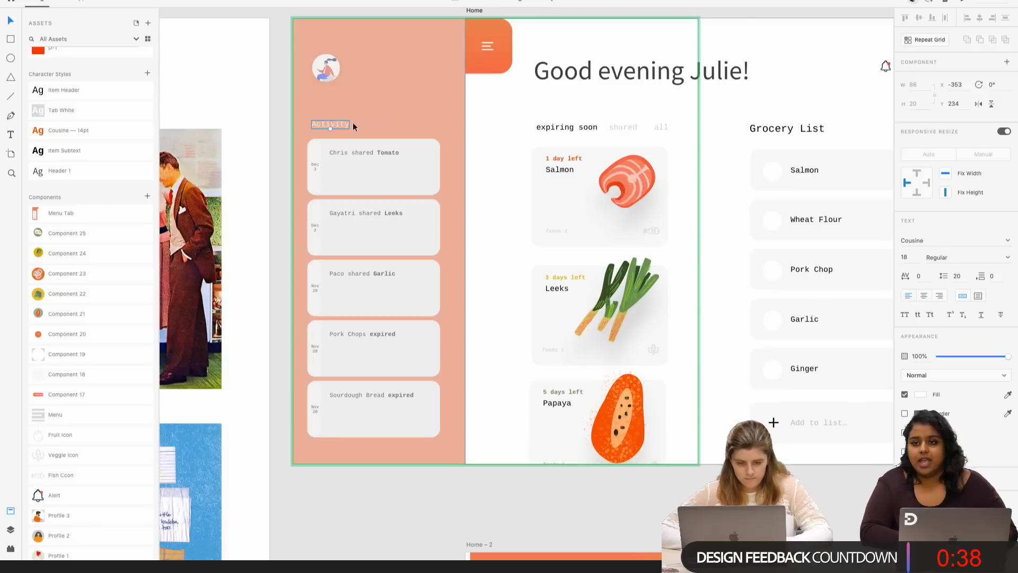
pyautogui.press('super+z')
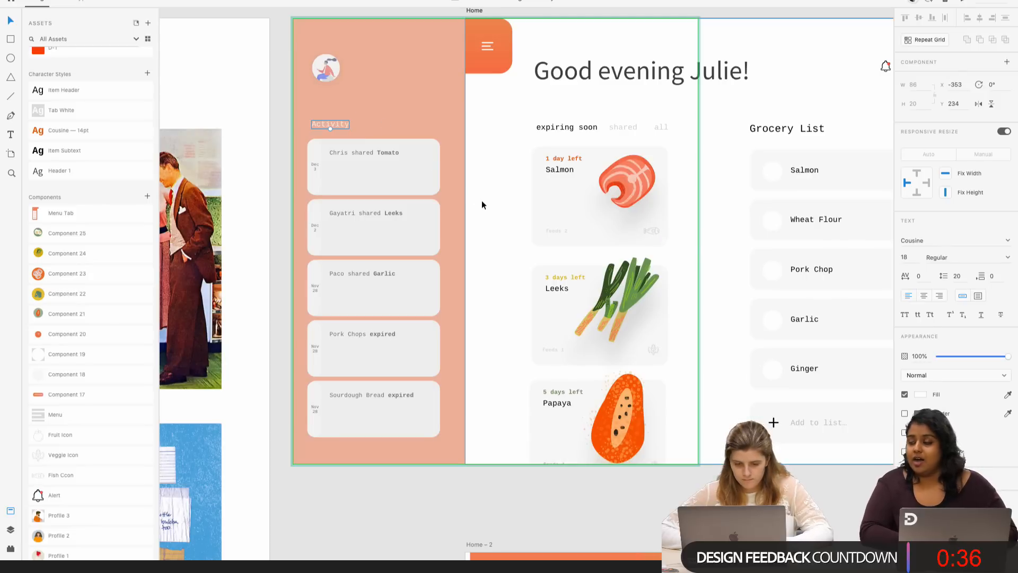
pyautogui.press('super+z')
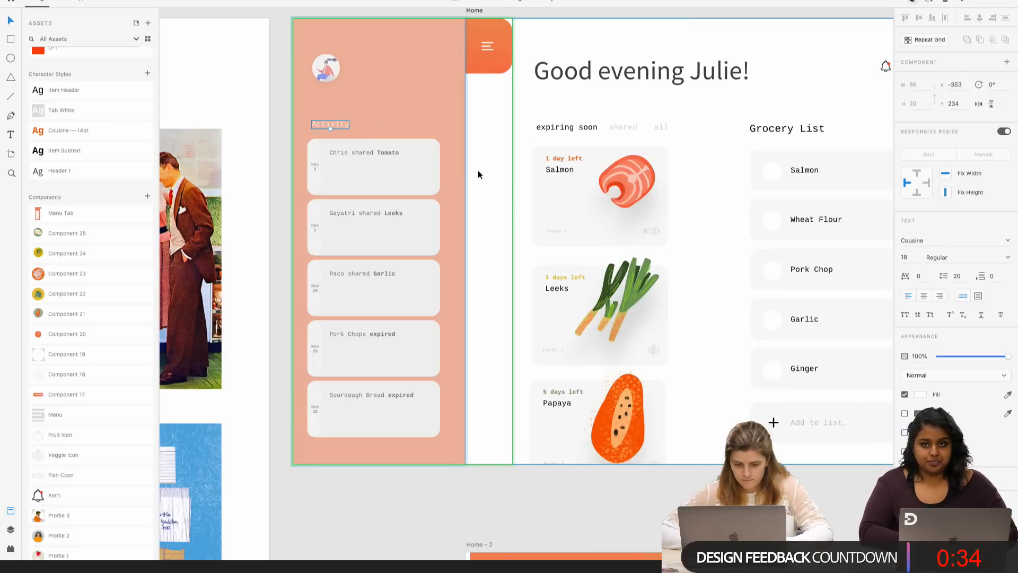
pyautogui.press('super+shift+z')
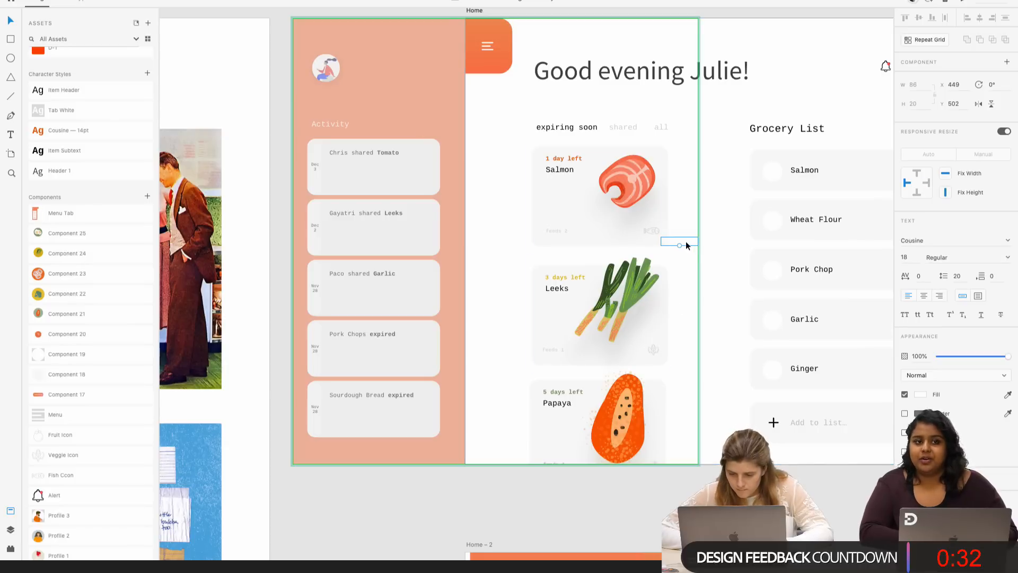
# - Place the duplicated heading beside the menu's profile picture and replace its text with the profile owner's first name
pyautogui.moveTo(686, 243); pyautogui.dragTo(378, 68)
pyautogui.doubleClick(377, 67)
pyautogui.write('Julie')
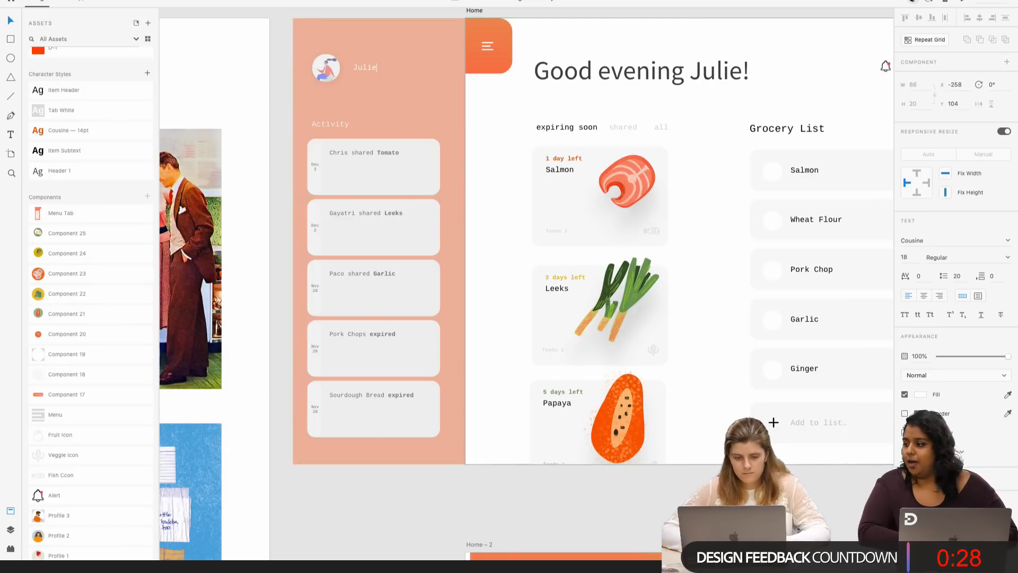
pyautogui.press('Escape')
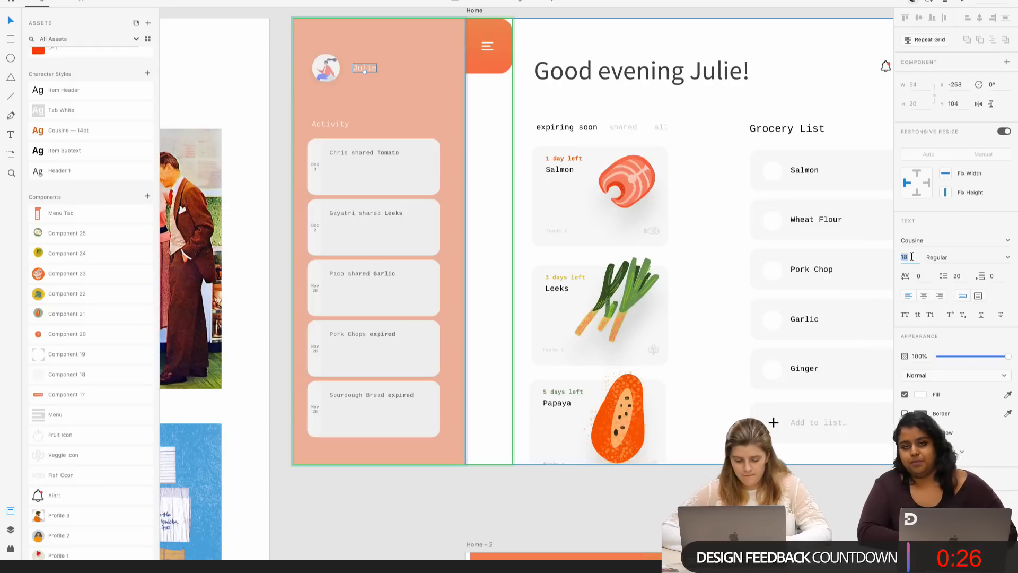
# - Set the profile name text to size 20 and Bold, and deselect it
pyautogui.write('20')
pyautogui.press('Return')
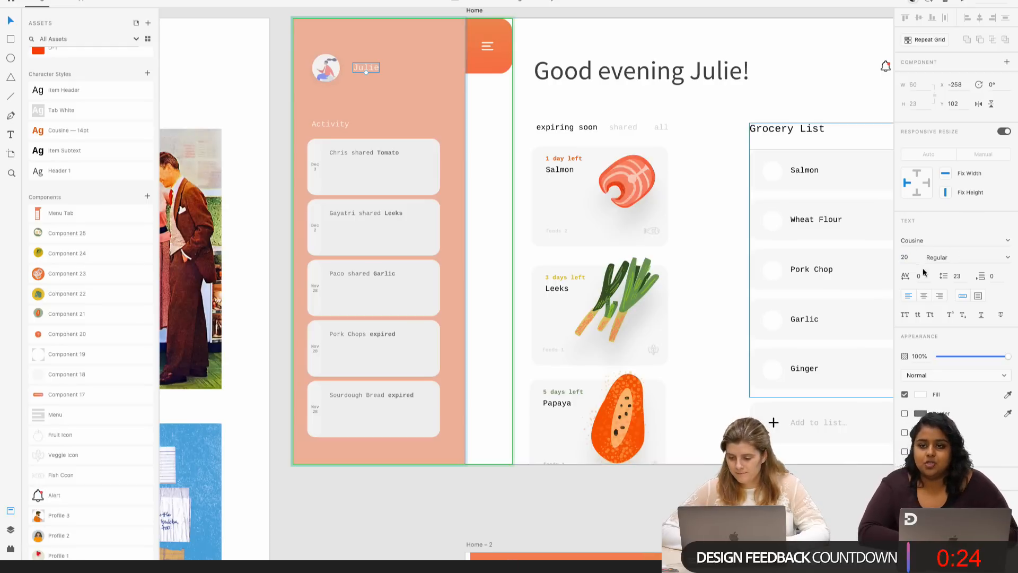
pyautogui.click(1009, 258)
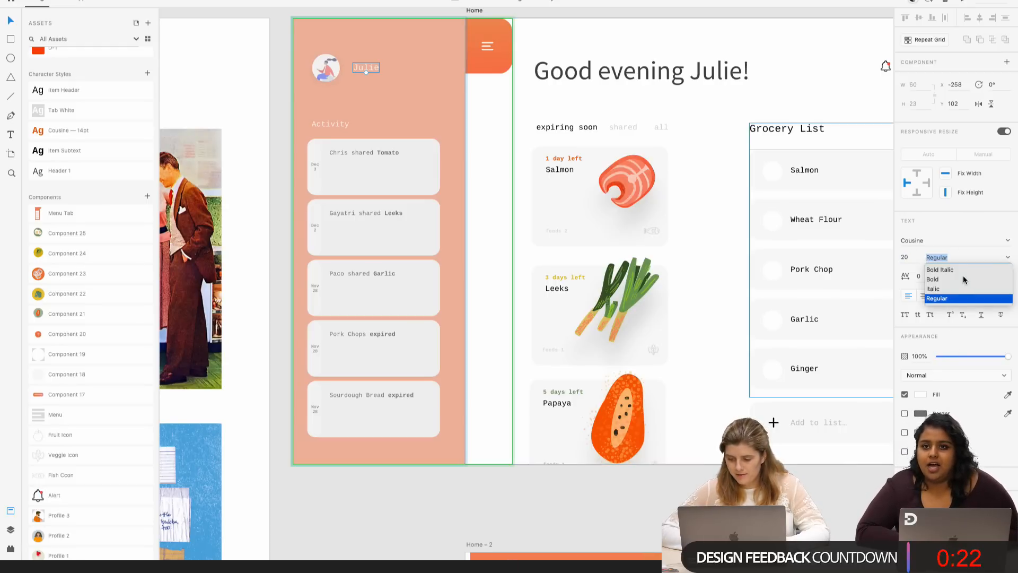
pyautogui.click(964, 279)
pyautogui.click(608, 381)
# - Preview the Home artboard and open its activity menu to check the updated panel, then return to the canvas
pyautogui.scroll(-5, 609, 380)
pyautogui.hscroll(3, 672, 351)
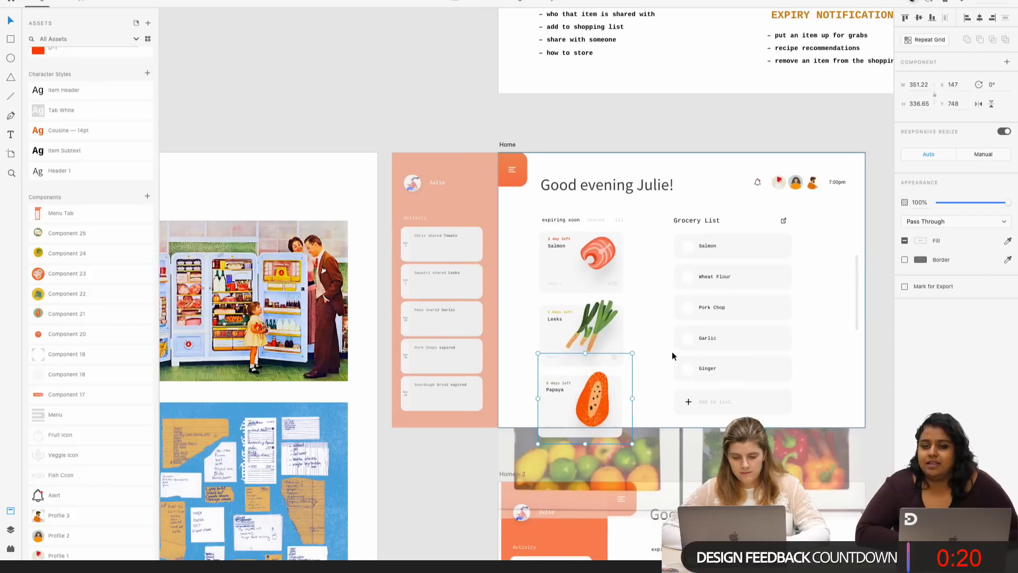
pyautogui.doubleClick(386, 181)
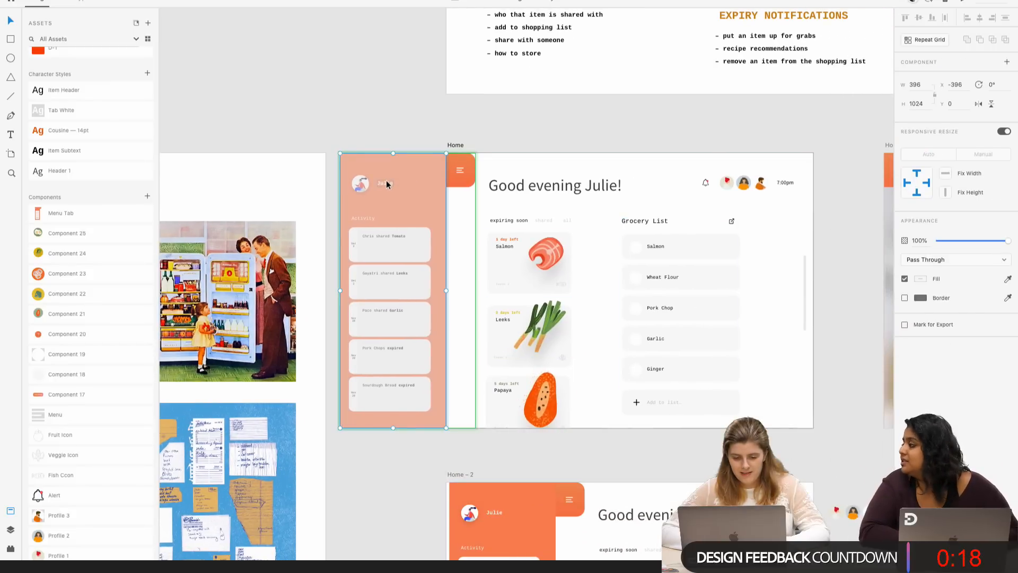
pyautogui.click(609, 171)
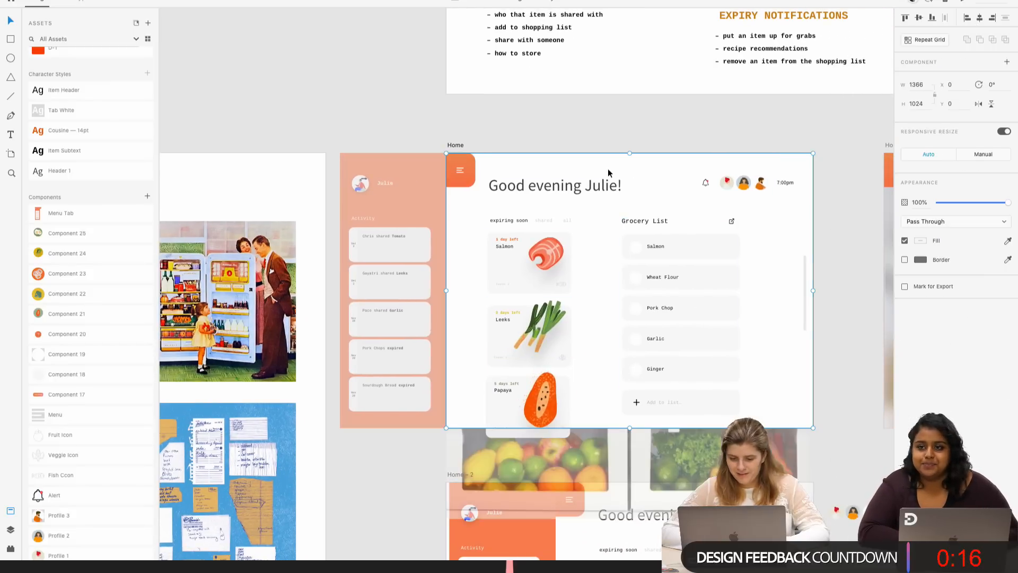
pyautogui.click(460, 144)
pyautogui.click(965, 2)
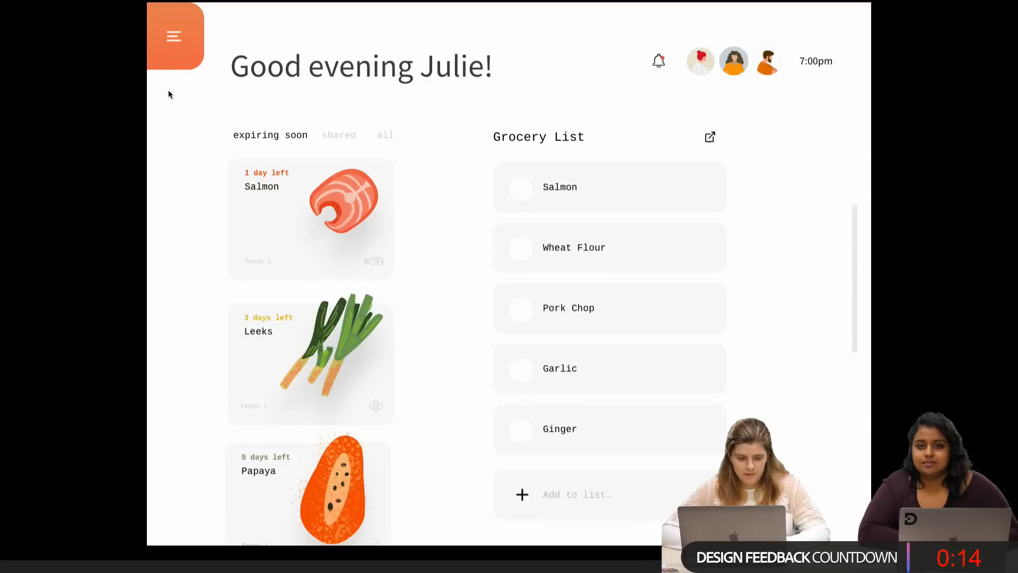
pyautogui.click(175, 32)
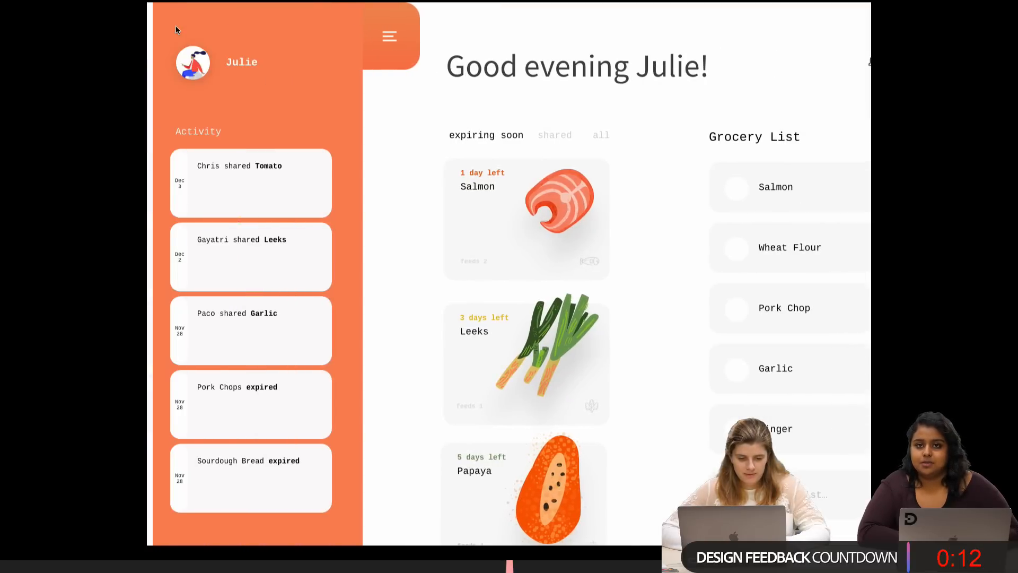
pyautogui.click(7, 13)
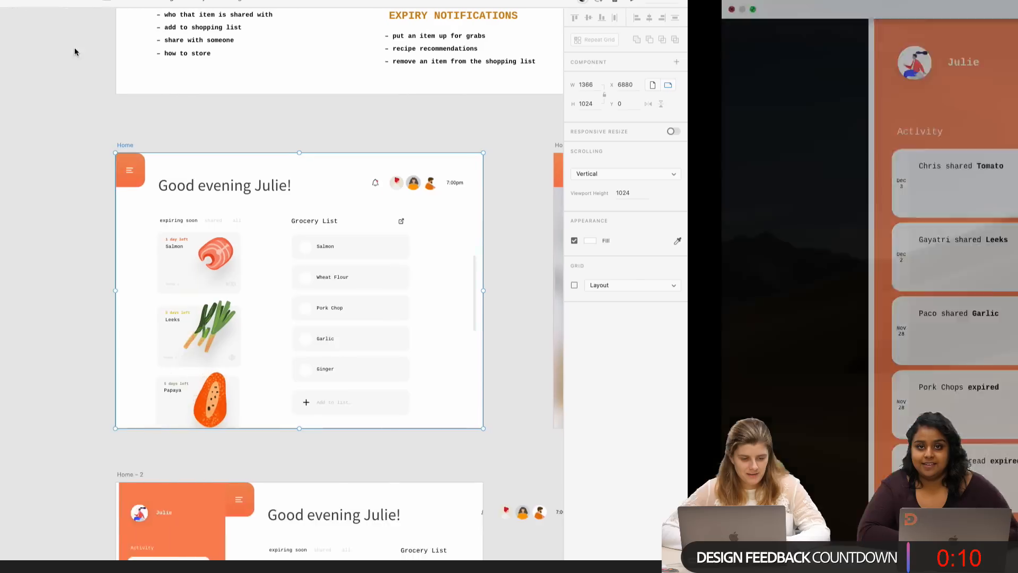
pyautogui.scroll(-3, 491, 398)
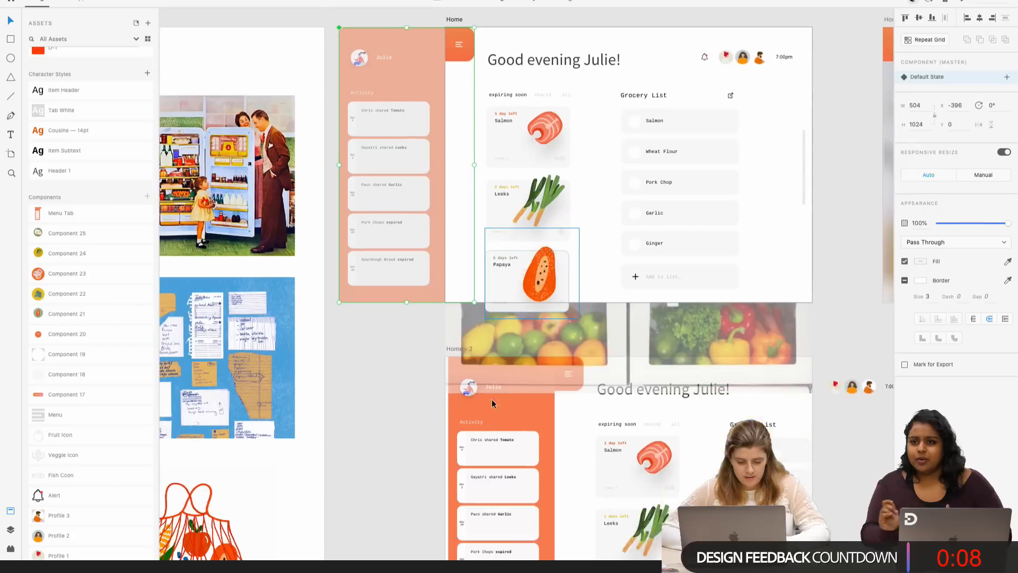
# - Align the Menu Tab instance to X 0, Y 0 on Home – 2 and link its menu button to Home with a Tap Auto-Animate interaction
pyautogui.click(474, 365)
pyautogui.moveTo(474, 365); pyautogui.dragTo(472, 365)
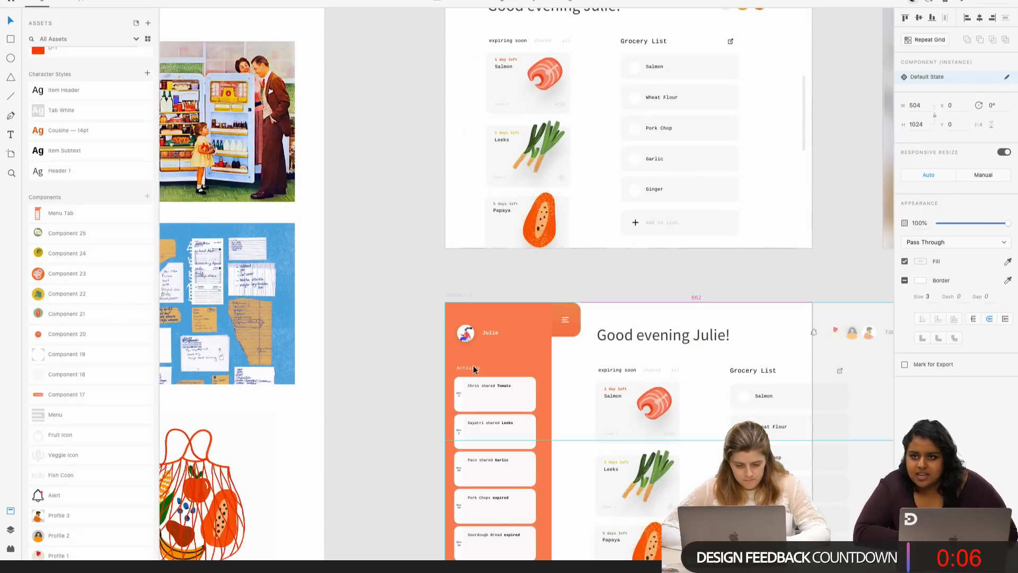
pyautogui.click(573, 333)
pyautogui.hscroll(3, 797, 195)
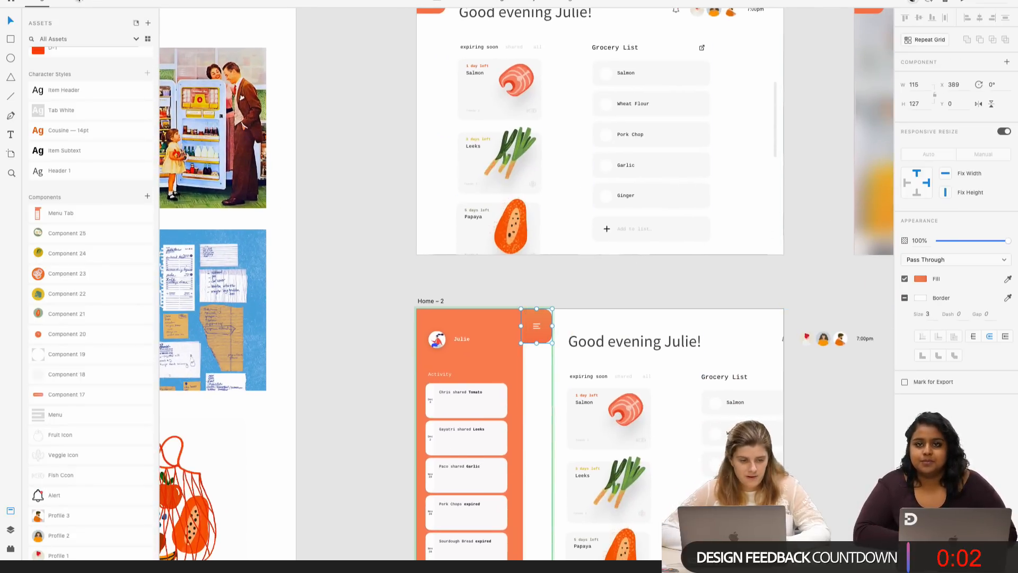
pyautogui.hotkey('ctrl', 'Tab')
pyautogui.scroll(2, 513, 365)
pyautogui.moveTo(529, 367); pyautogui.dragTo(403, 32)
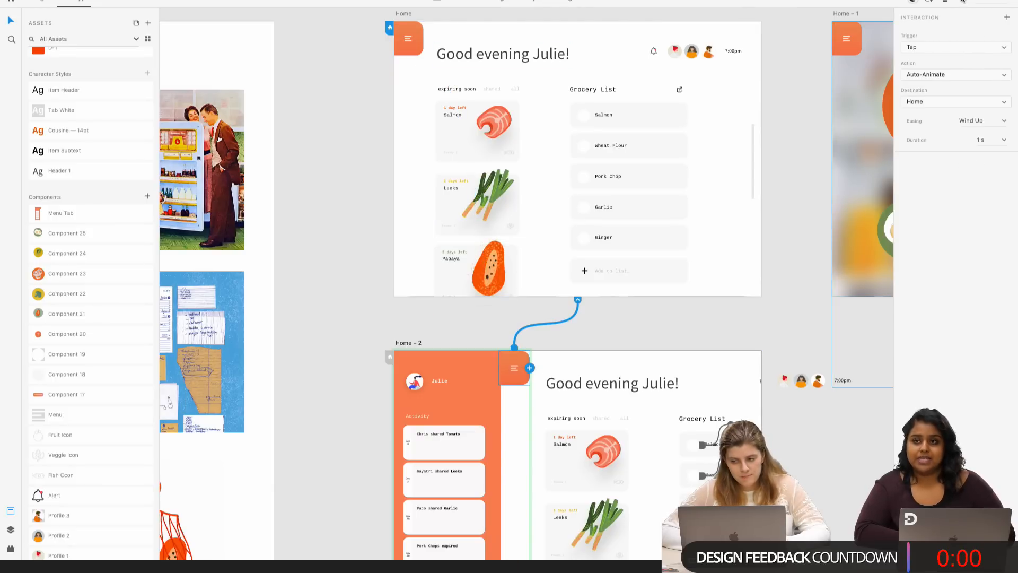
# - Inspect the Home artboard's prototype connections and deselect it
pyautogui.click(404, 15)
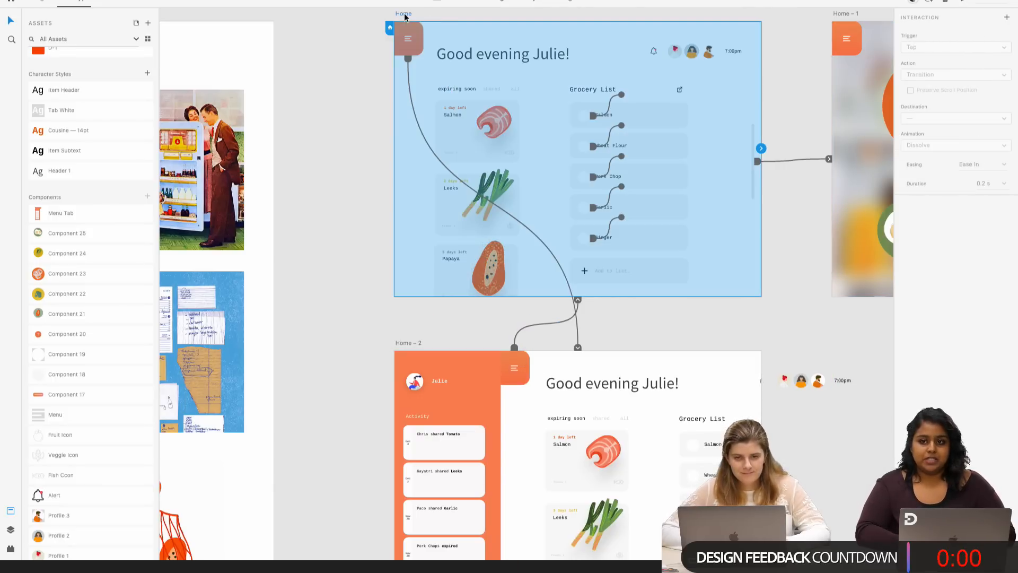
pyautogui.click(797, 121)
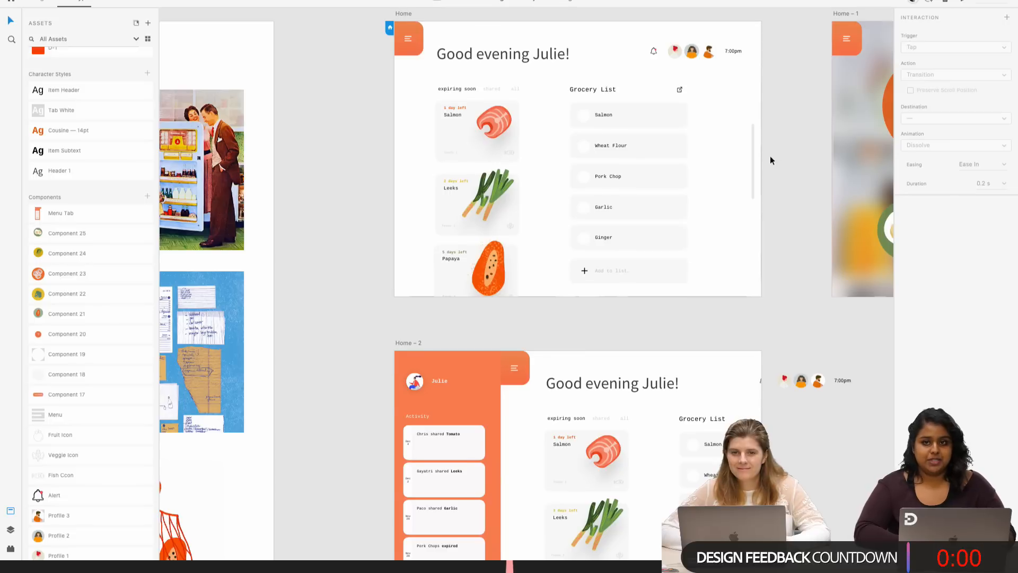
pyautogui.scroll(2, 742, 151)
pyautogui.scroll(3, 721, 148)
pyautogui.scroll(3, 721, 148)
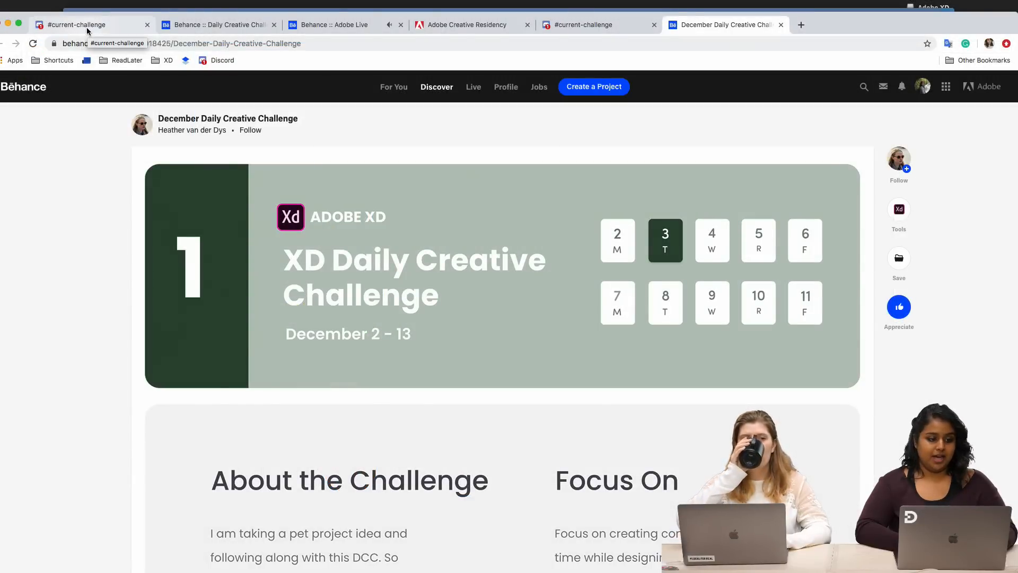
# - Switch to the Discord current-challenge channel in the browser and review the recent posts and shared design links
pyautogui.click(87, 31)
pyautogui.scroll(10, 342, 165)
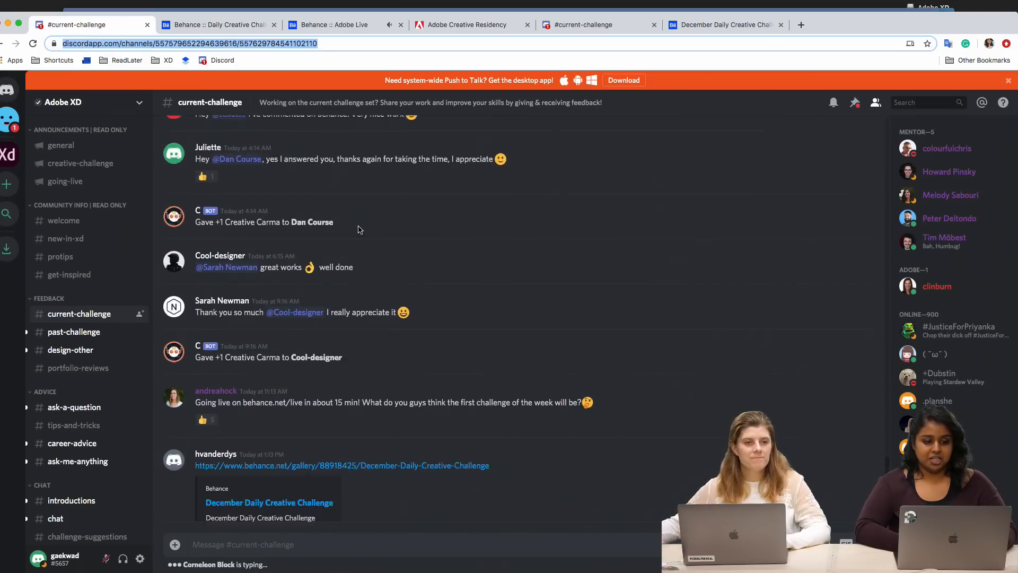
pyautogui.scroll(-10, 356, 226)
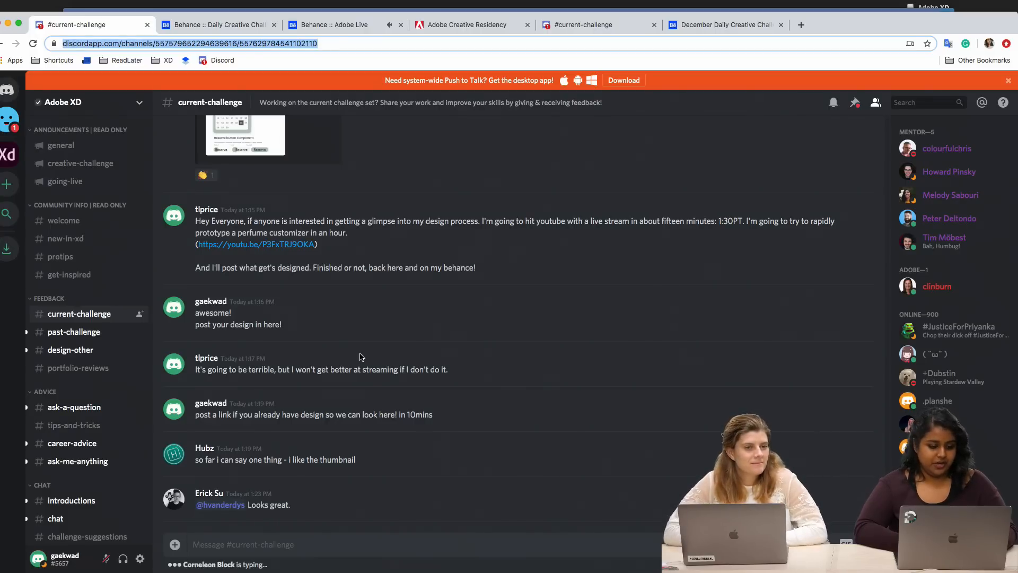
pyautogui.scroll(6, 361, 357)
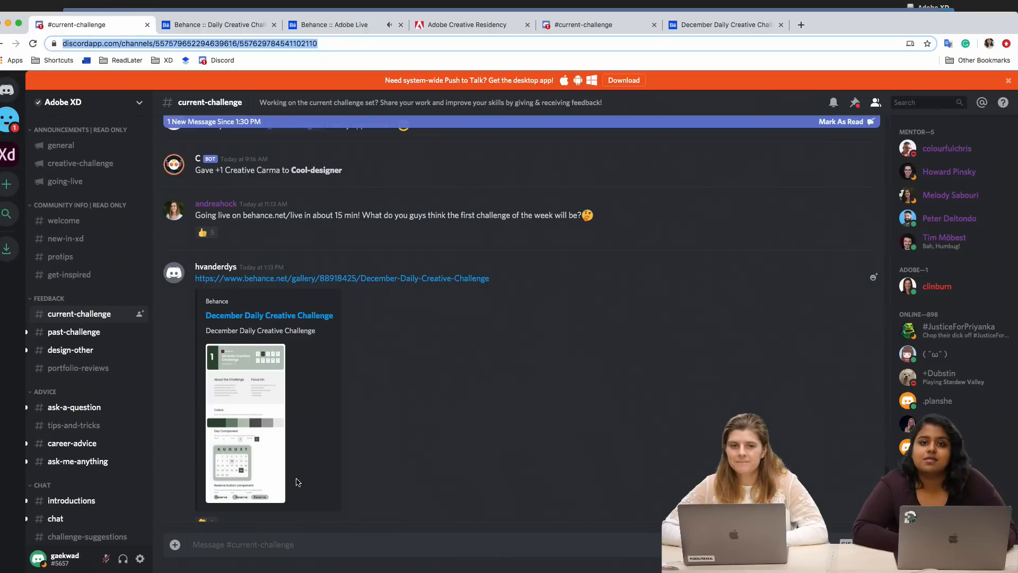
pyautogui.scroll(-2, 295, 453)
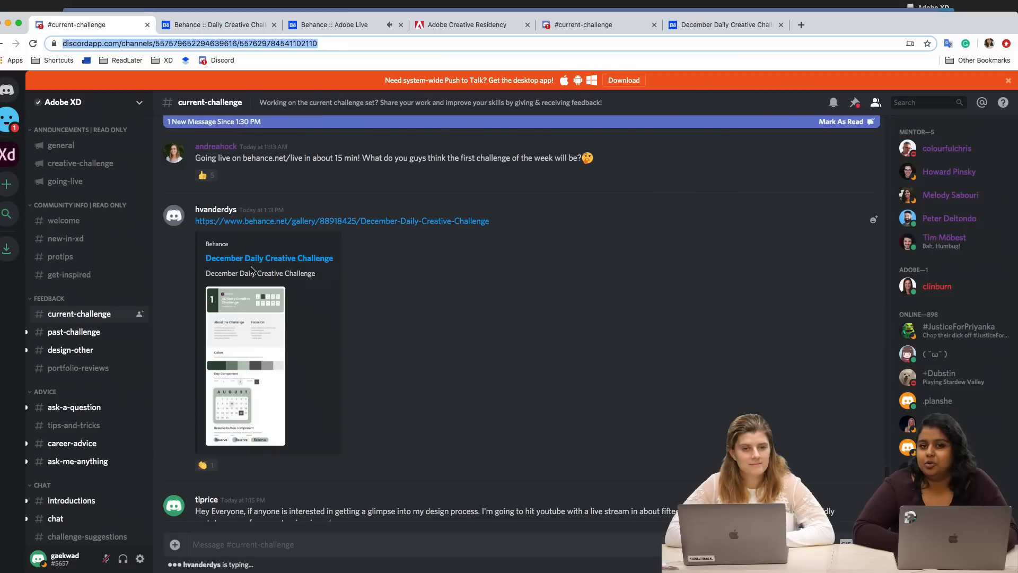
pyautogui.scroll(-5, 252, 270)
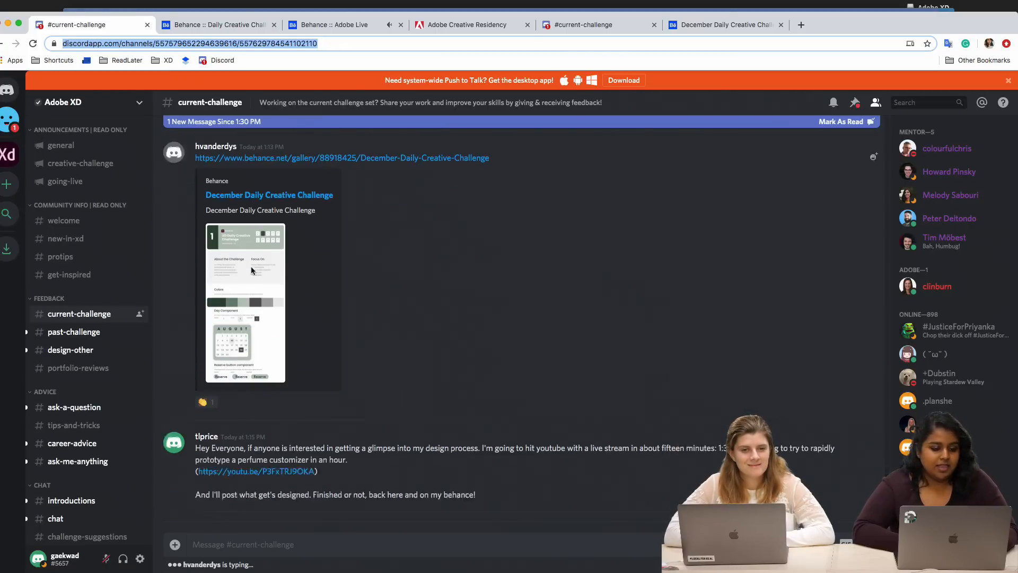
pyautogui.scroll(4, 253, 265)
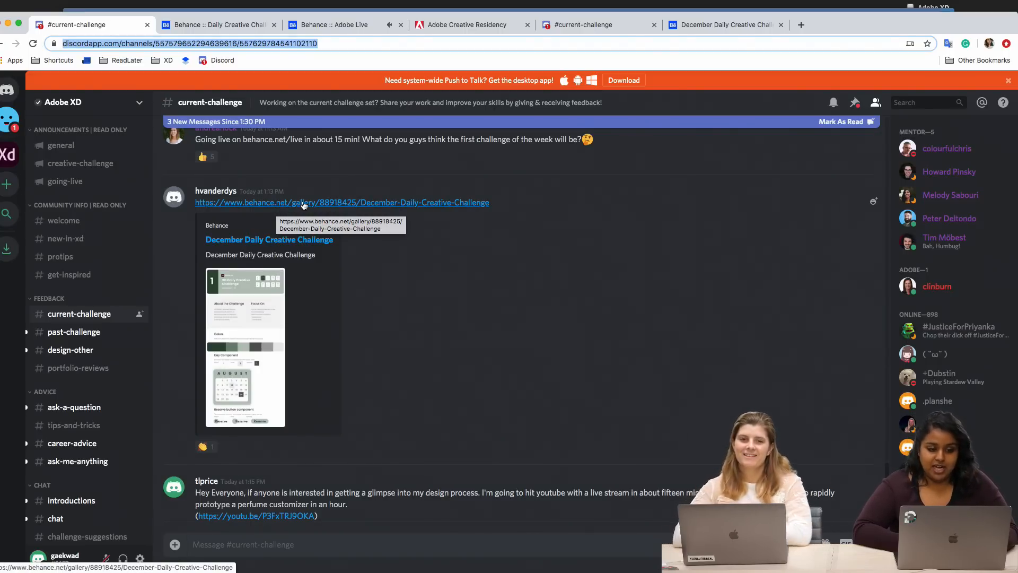
# - Open the December Daily Creative Challenge project on Behance and read its introduction, About the Challenge and Focus On sections
pyautogui.click(715, 27)
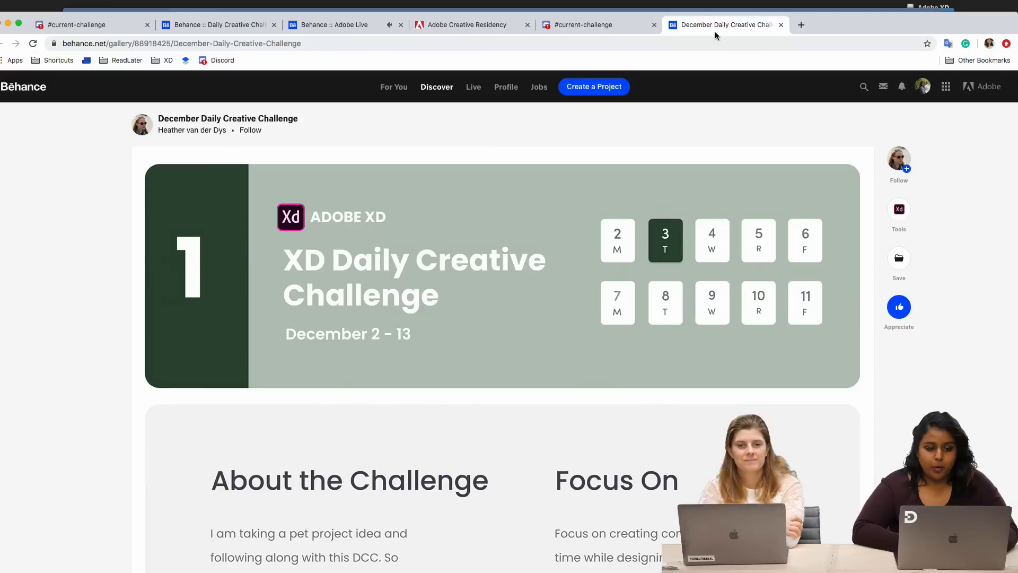
pyautogui.scroll(-3, 656, 258)
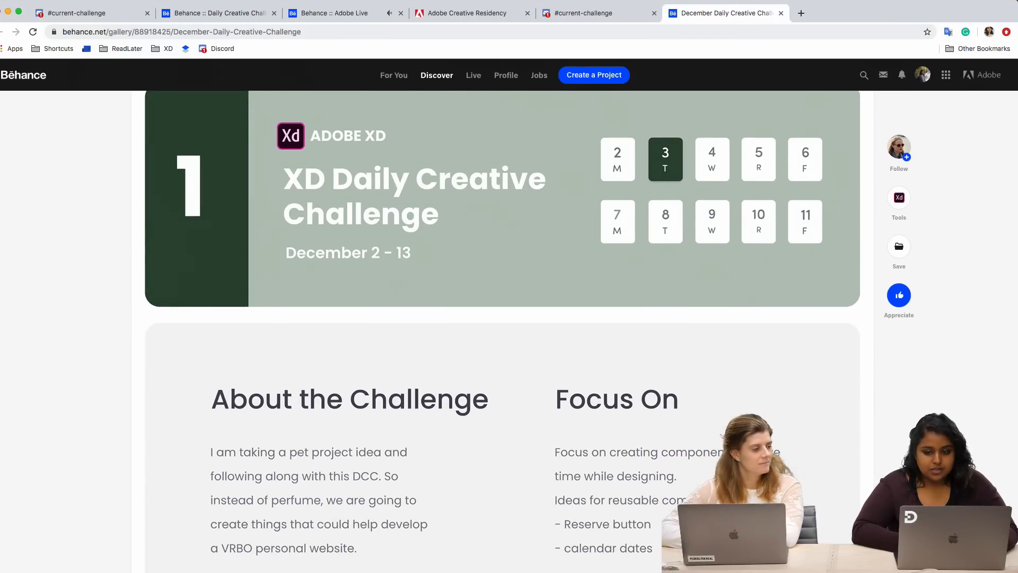
pyautogui.scroll(3, 794, 290)
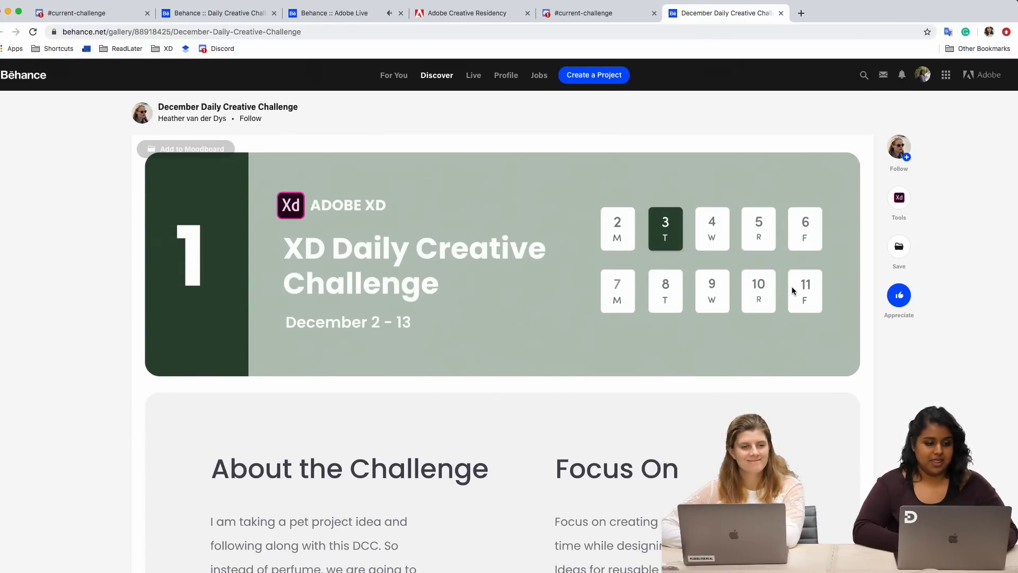
pyautogui.scroll(-4, 731, 301)
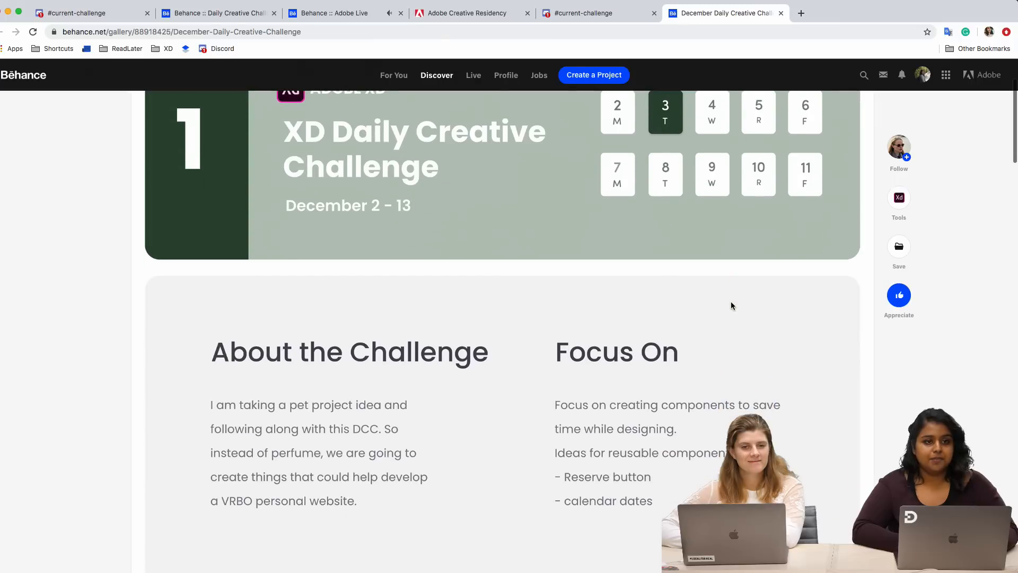
pyautogui.scroll(-5, 731, 302)
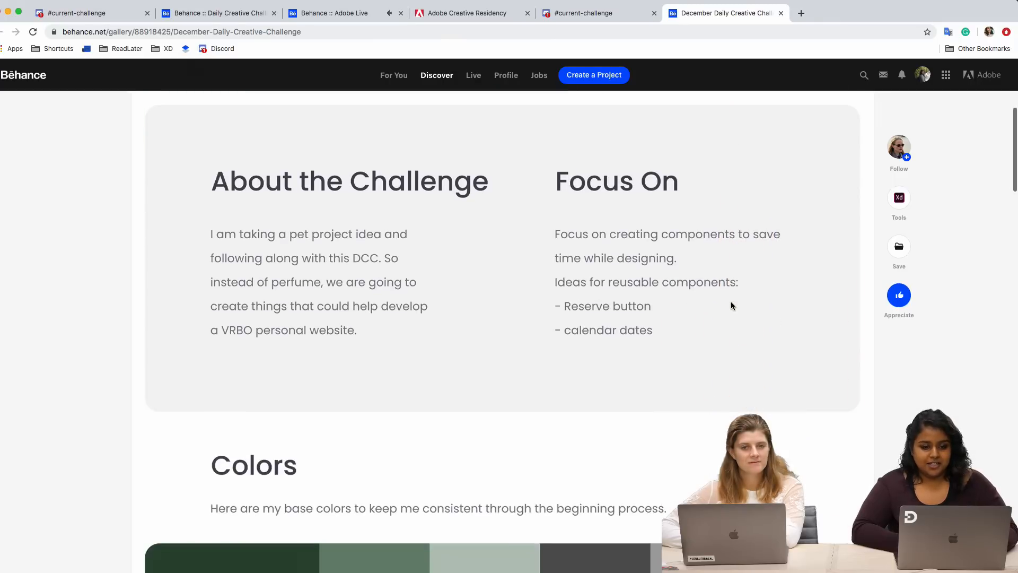
pyautogui.scroll(-3, 730, 302)
pyautogui.scroll(10, 730, 303)
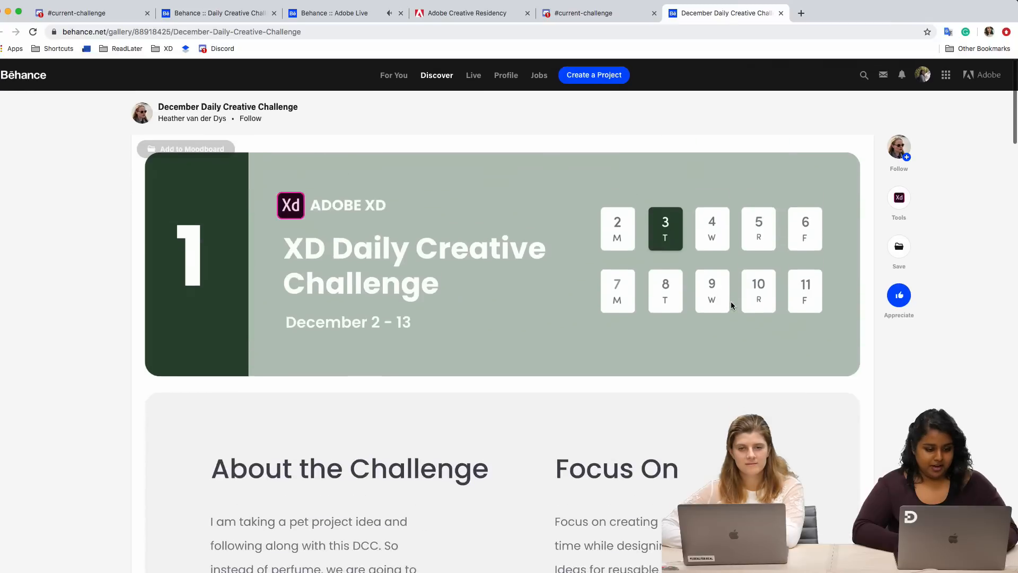
pyautogui.scroll(-3, 730, 305)
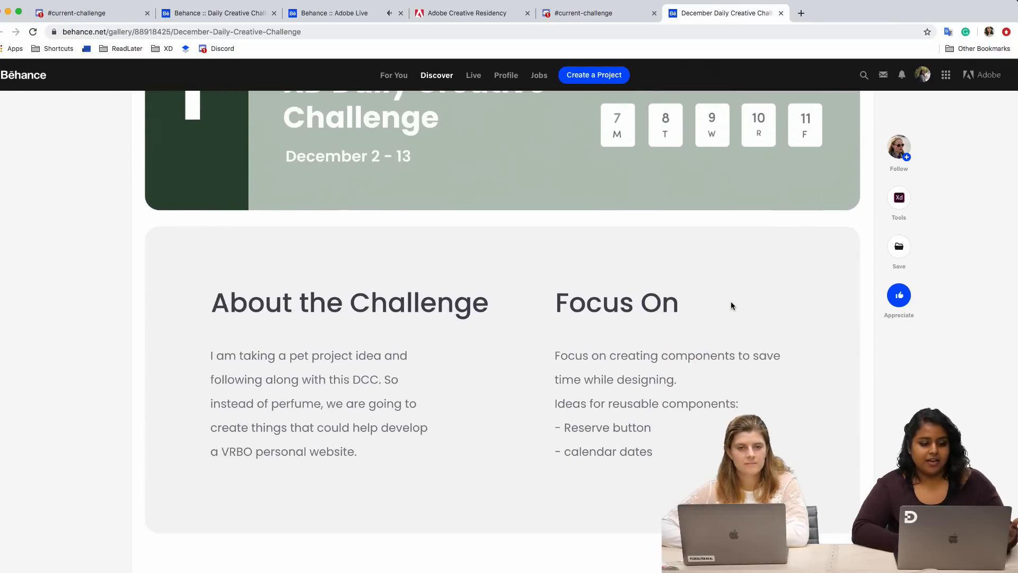
pyautogui.scroll(-2, 732, 304)
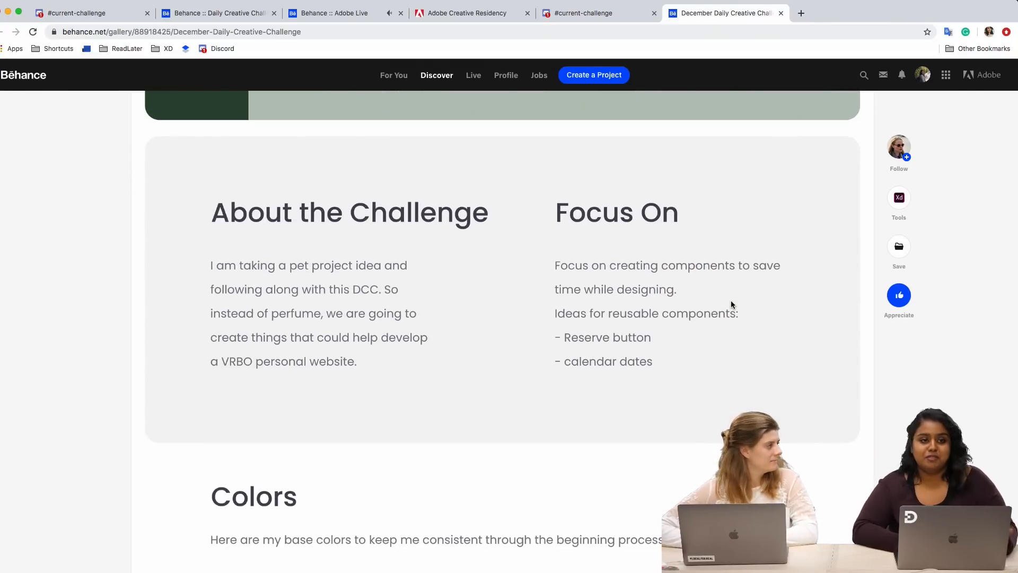
pyautogui.scroll(-3, 731, 304)
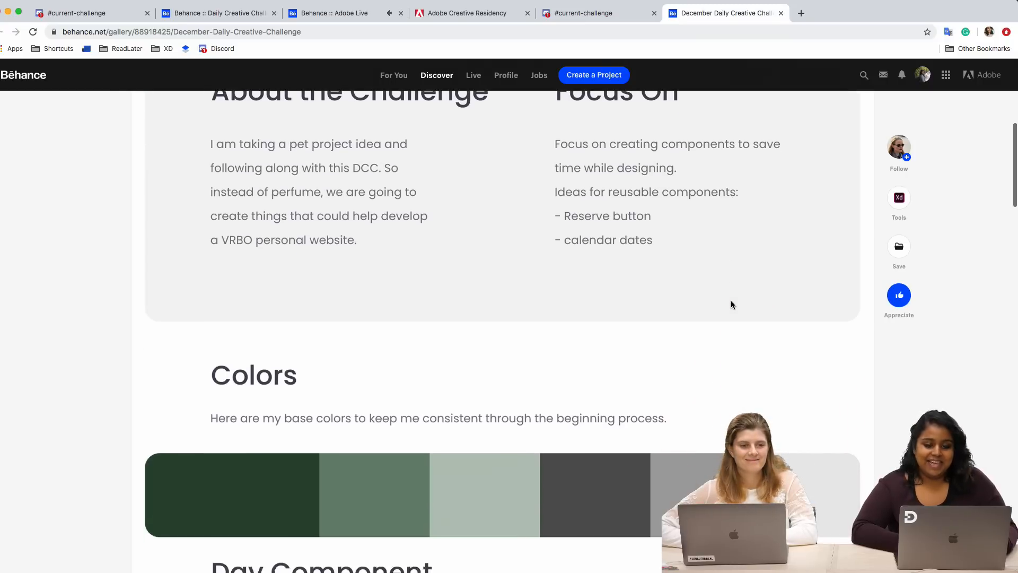
pyautogui.scroll(1, 732, 304)
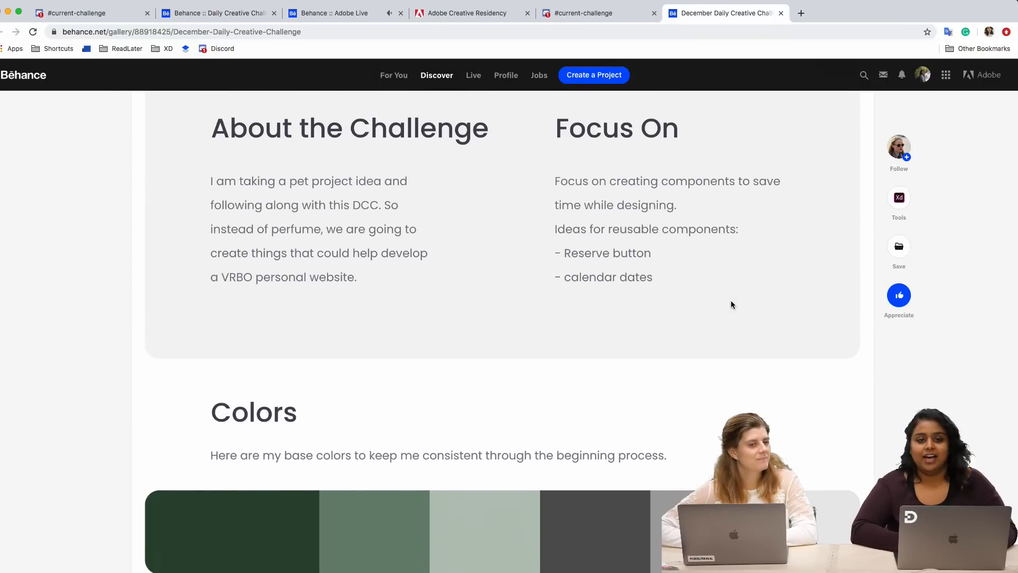
# - Examine the project's color palette, the Day Component states and the Reserve button component states
pyautogui.scroll(-7, 731, 305)
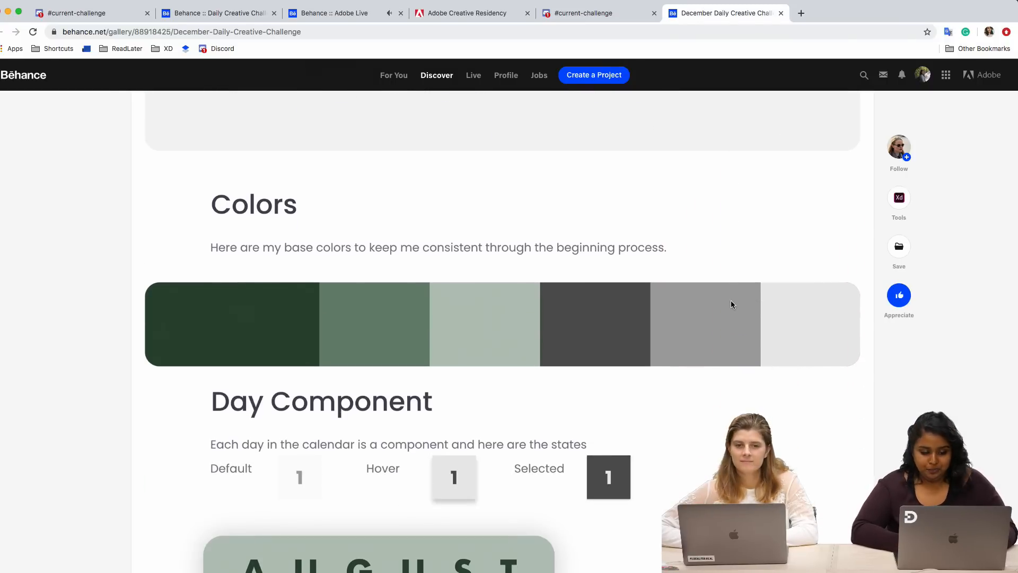
pyautogui.scroll(-9, 730, 304)
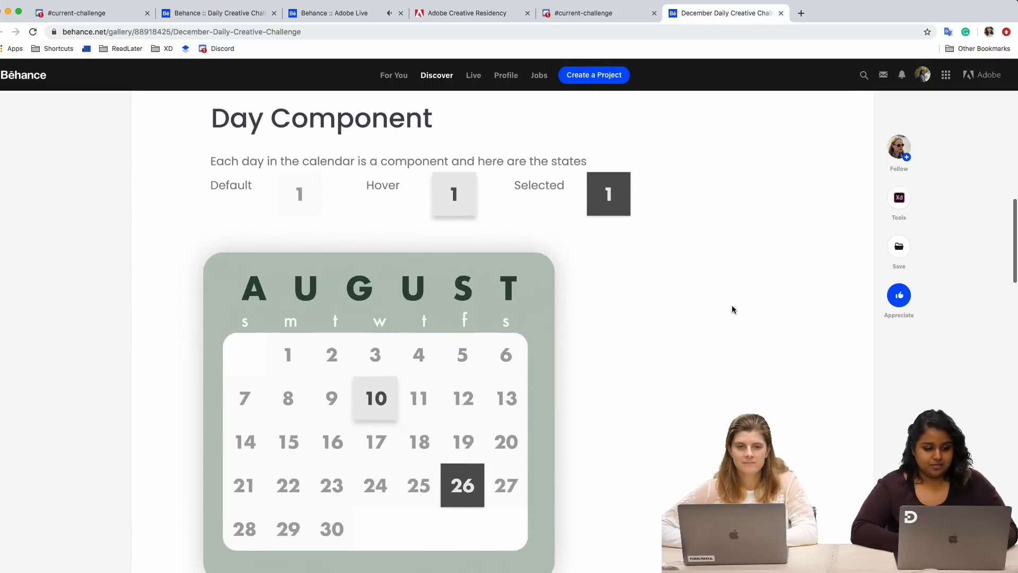
pyautogui.scroll(20, 577, 344)
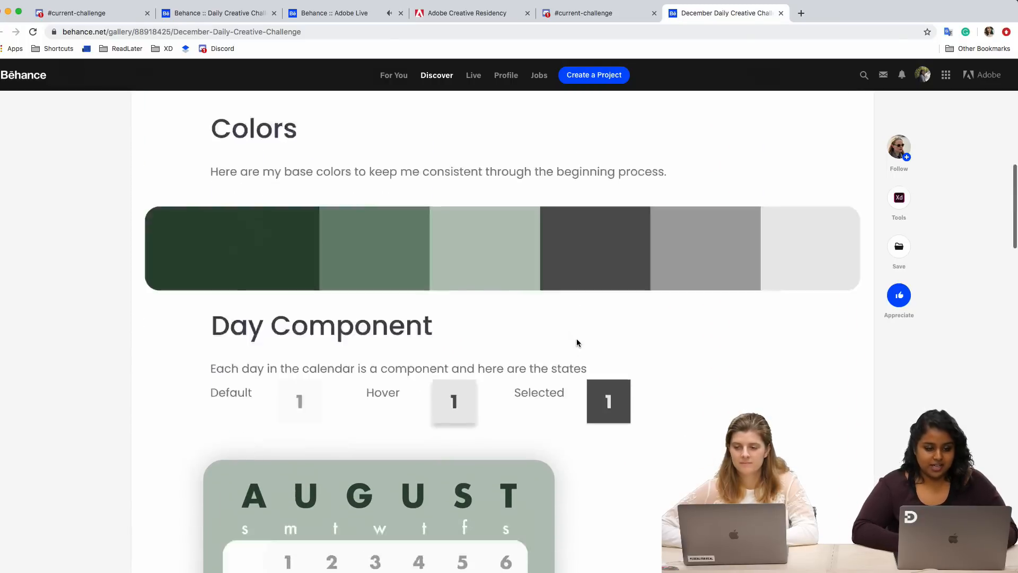
pyautogui.scroll(-20, 577, 342)
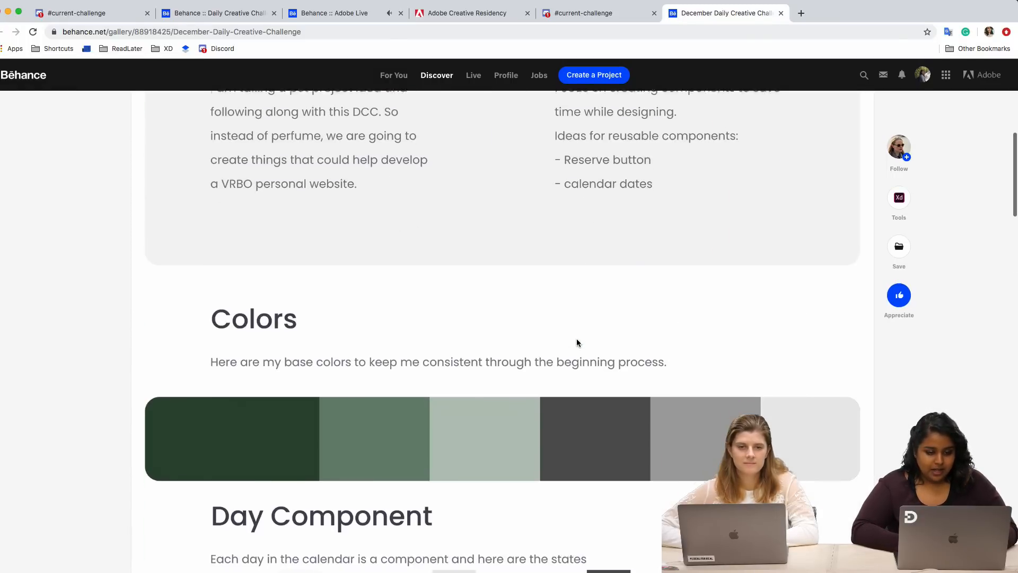
pyautogui.scroll(-3, 577, 345)
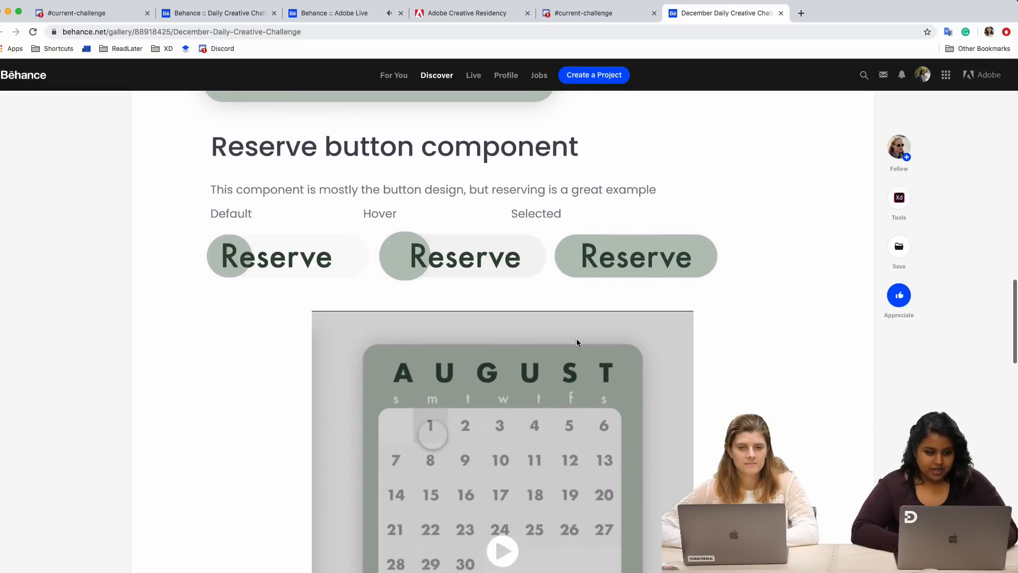
pyautogui.scroll(2, 577, 345)
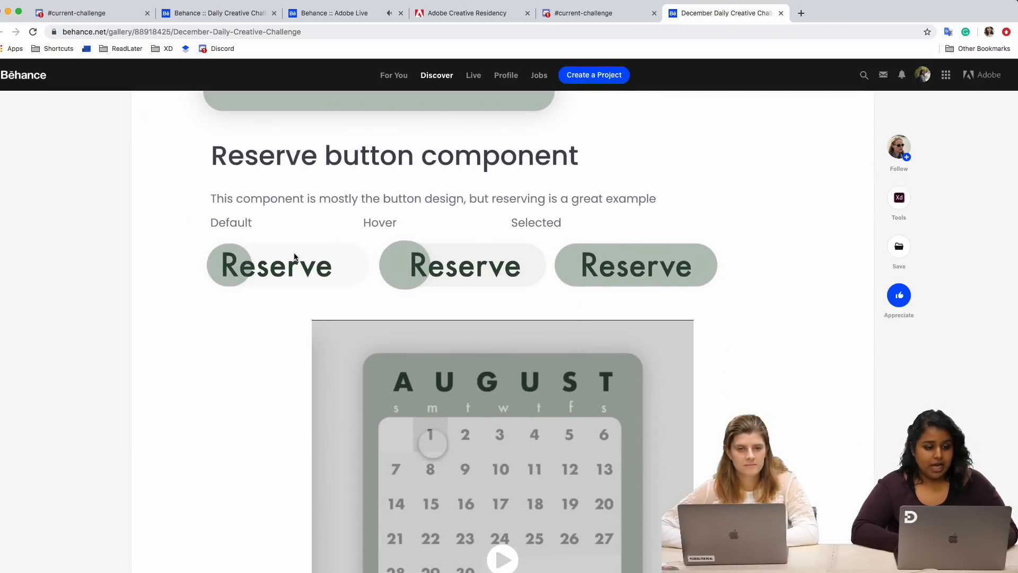
# - Play the project's August calendar prototype video and watch it with the browser in full-screen view
pyautogui.scroll(-5, 480, 280)
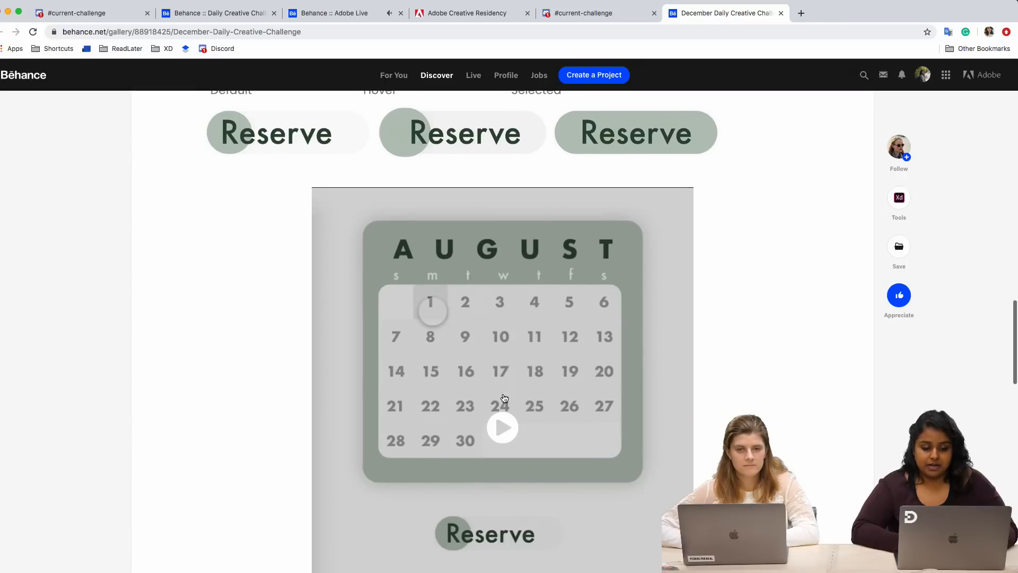
pyautogui.scroll(-5, 507, 434)
pyautogui.scroll(4, 507, 433)
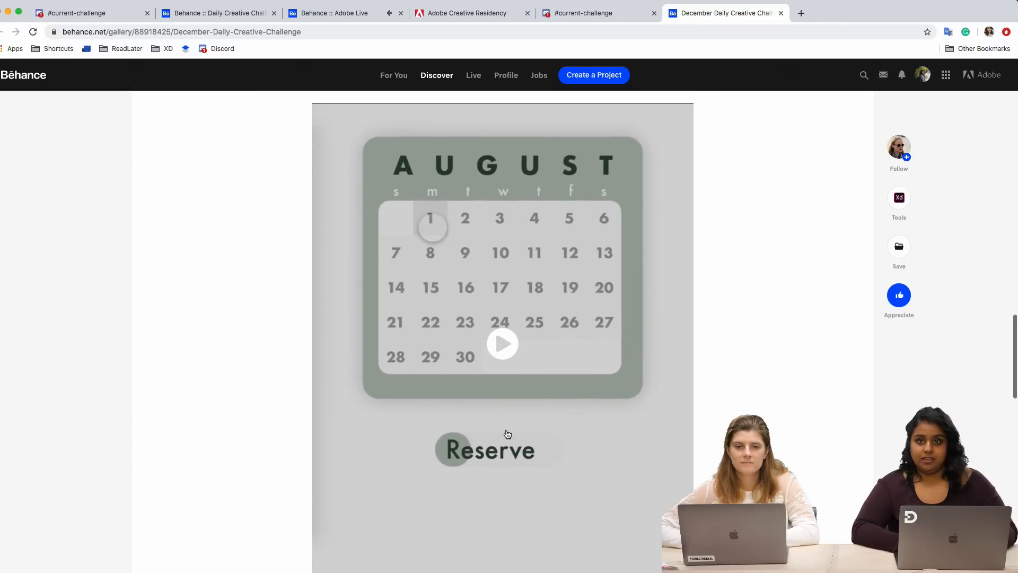
pyautogui.scroll(-4, 507, 434)
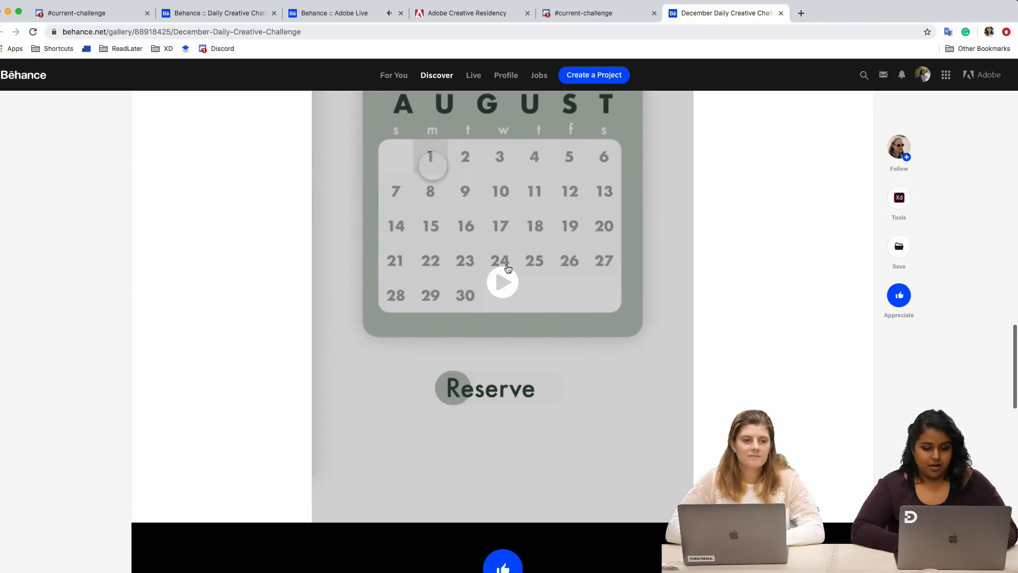
pyautogui.click(506, 291)
pyautogui.scroll(1, 683, 292)
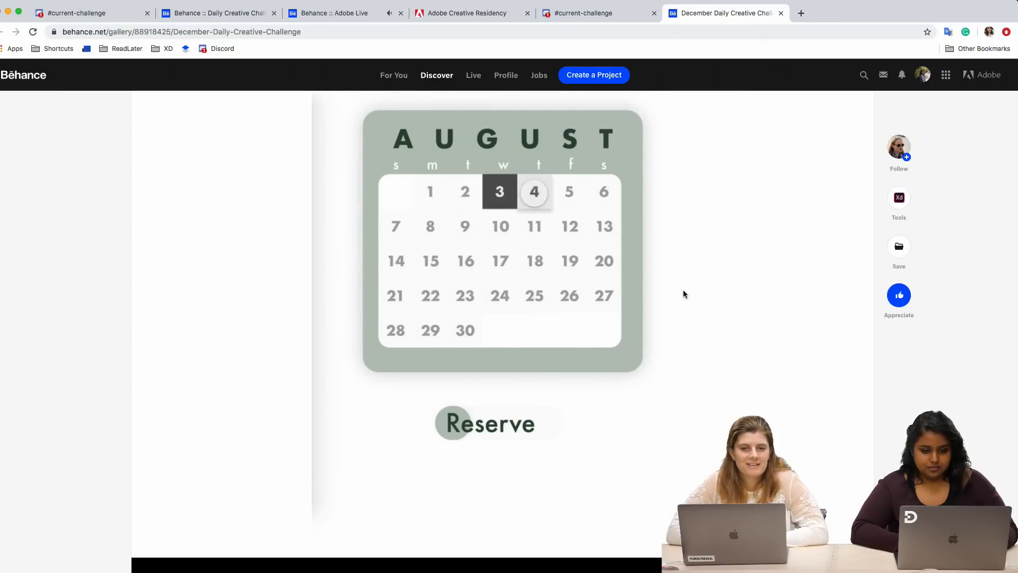
pyautogui.press('super+shift+f')
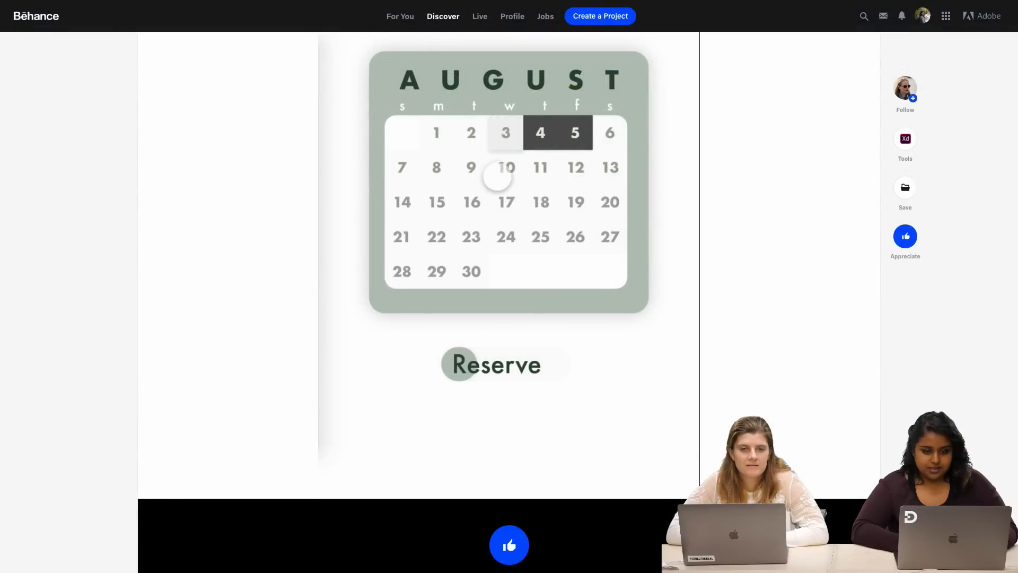
pyautogui.scroll(2, 389, 360)
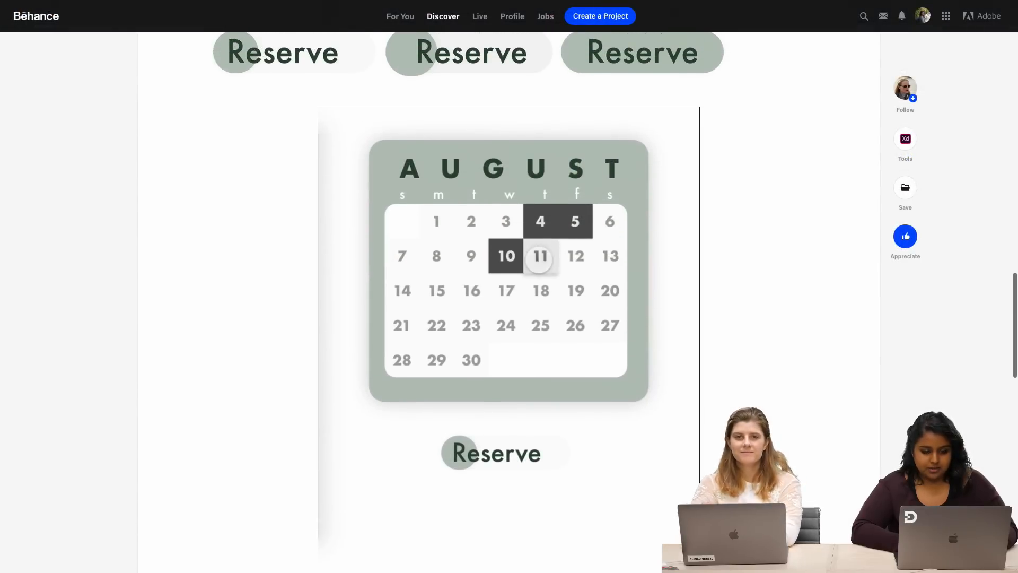
pyautogui.scroll(1, 389, 360)
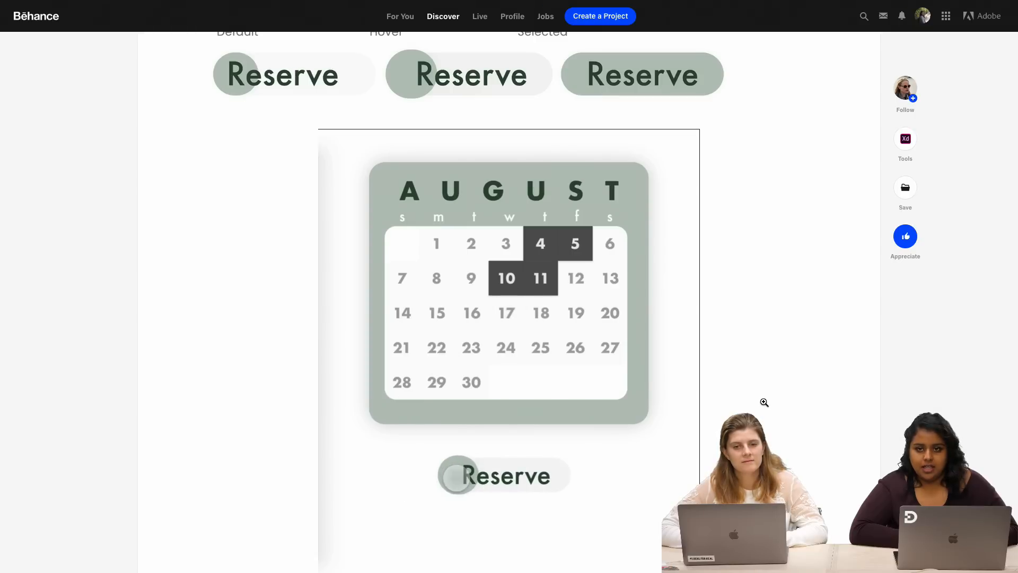
# - Revisit the Reserve button, Day Component, Colors and About the Challenge sections for design feedback
pyautogui.scroll(15, 762, 303)
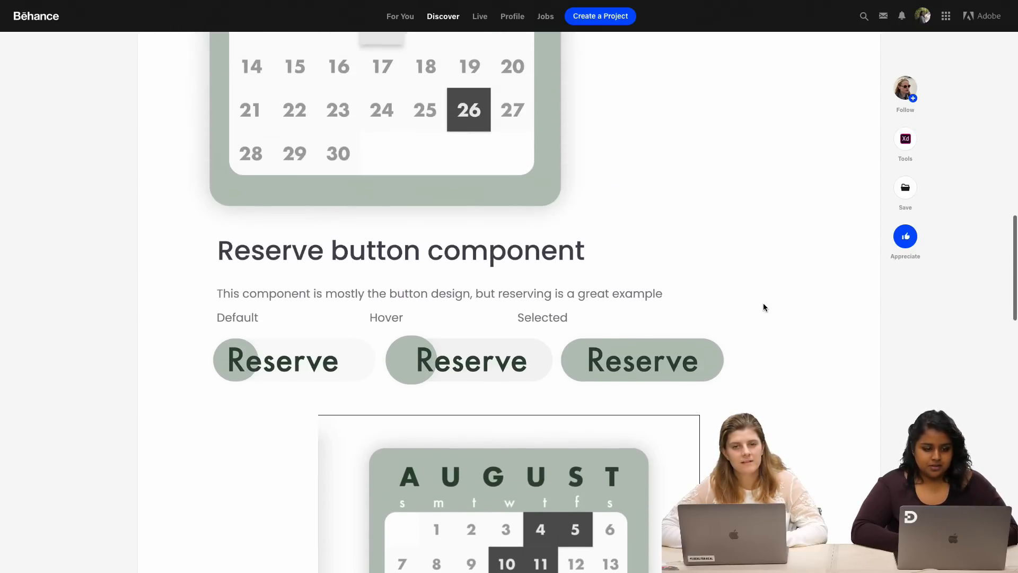
pyautogui.scroll(10, 763, 307)
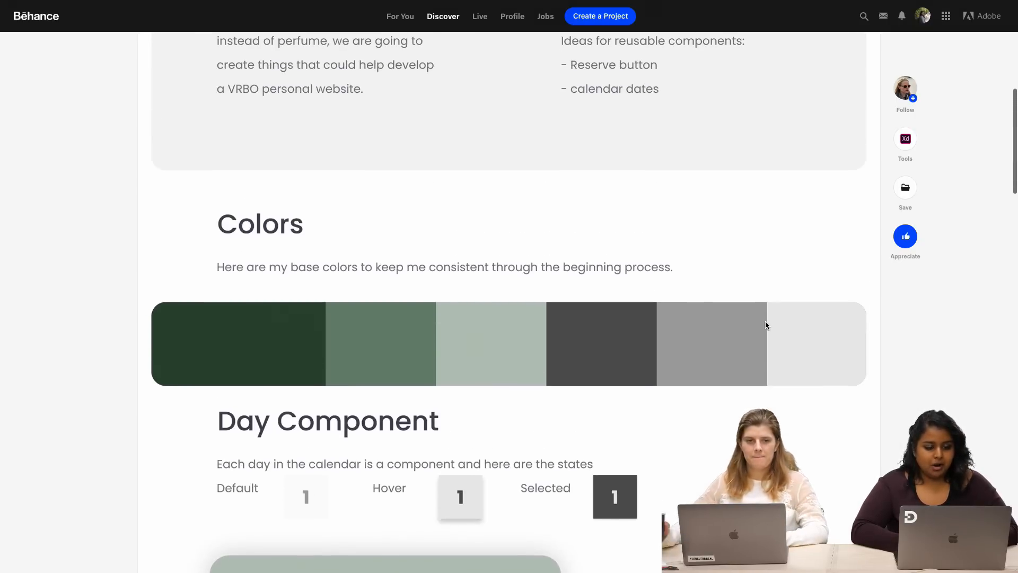
pyautogui.scroll(-5, 765, 331)
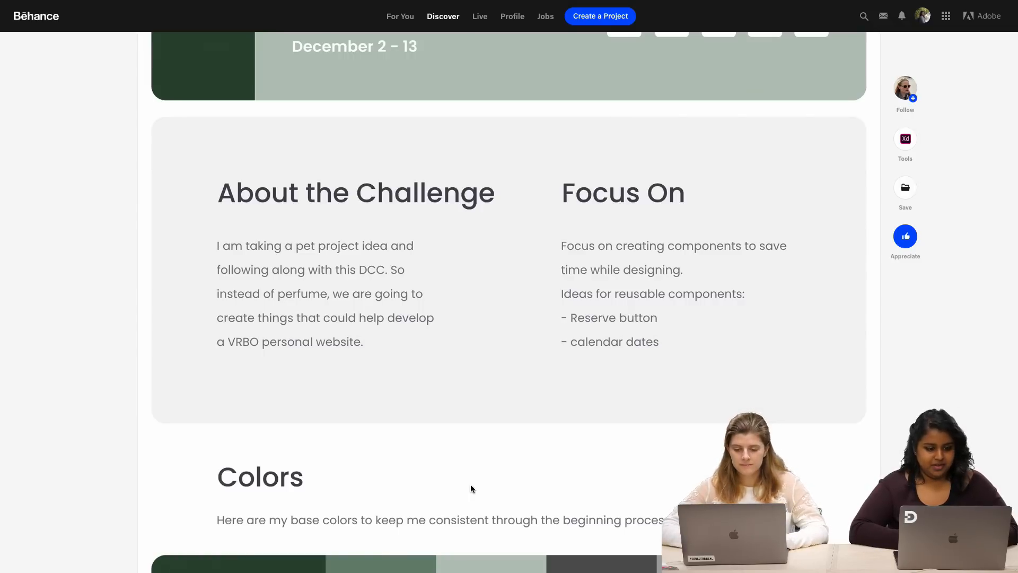
# - Review the December Daily Creative Challenge project, including its color palette, Day Component, Reserve button component and calendar
pyautogui.scroll(-4, 470, 487)
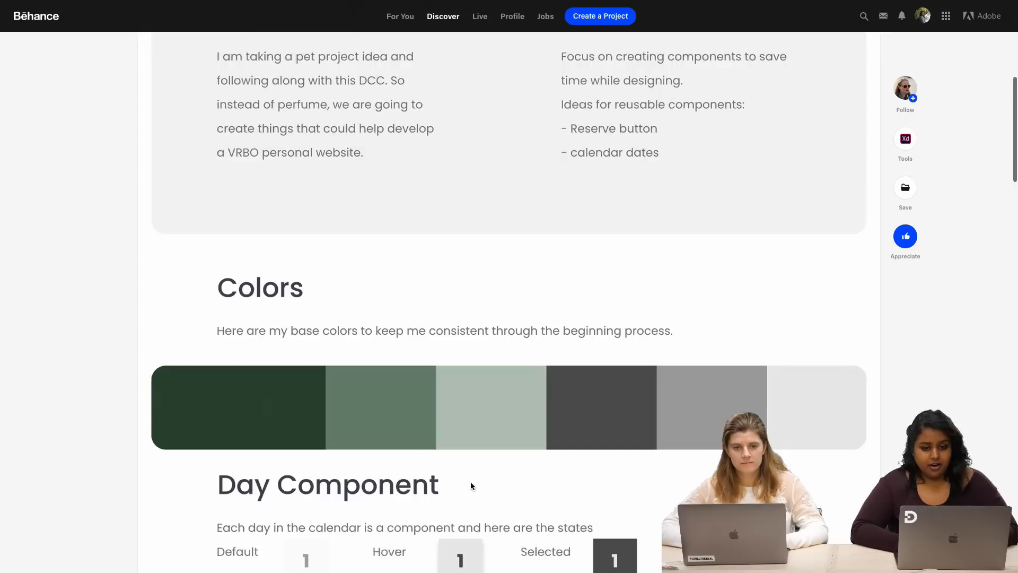
pyautogui.scroll(-6, 471, 485)
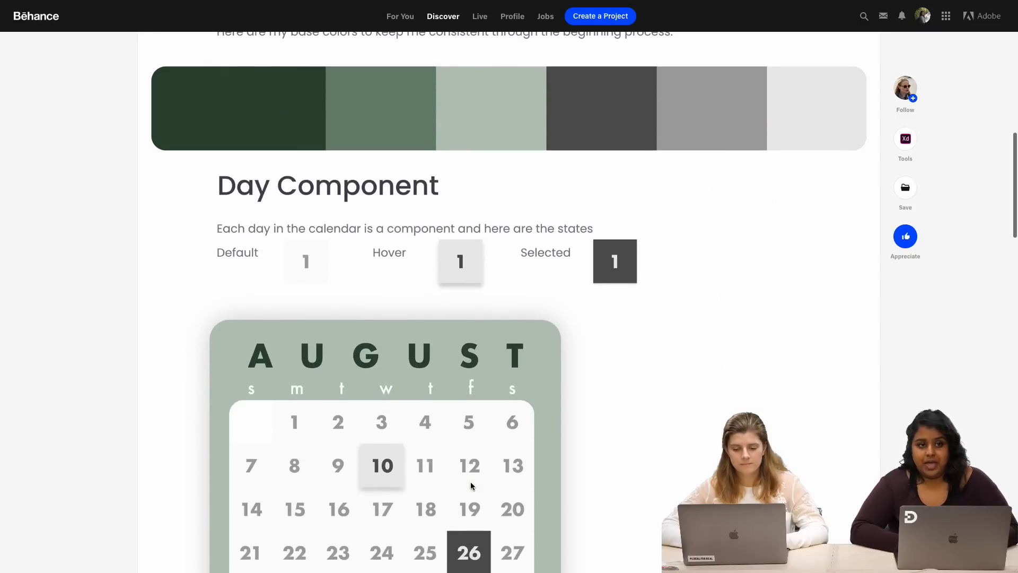
pyautogui.scroll(-12, 470, 485)
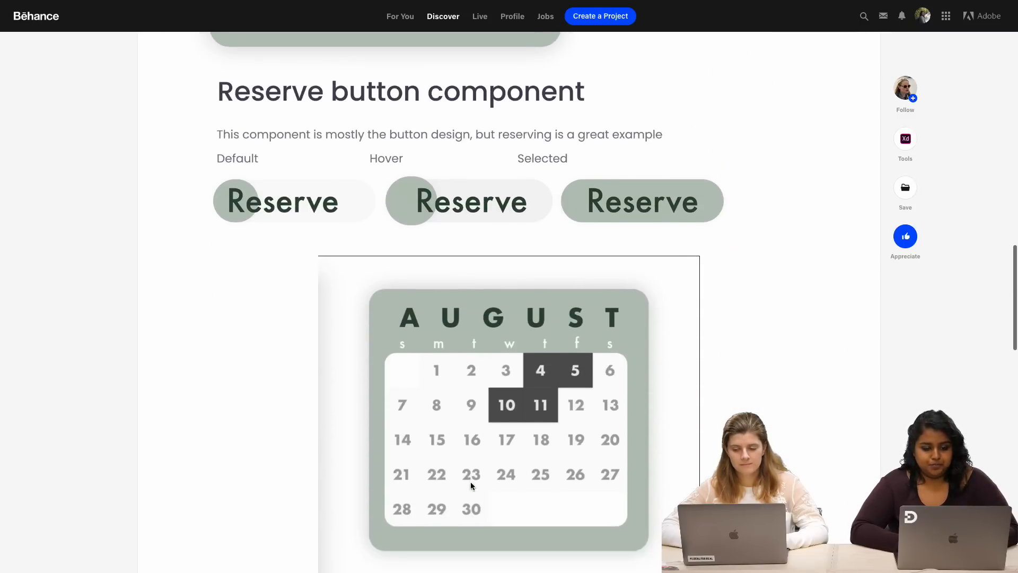
pyautogui.scroll(-1, 471, 485)
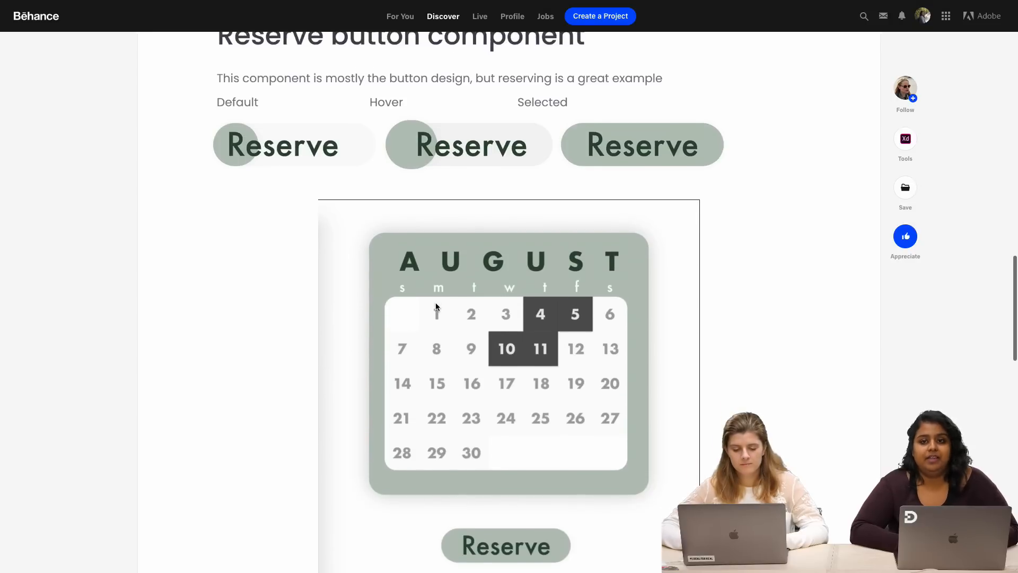
pyautogui.scroll(1, 437, 307)
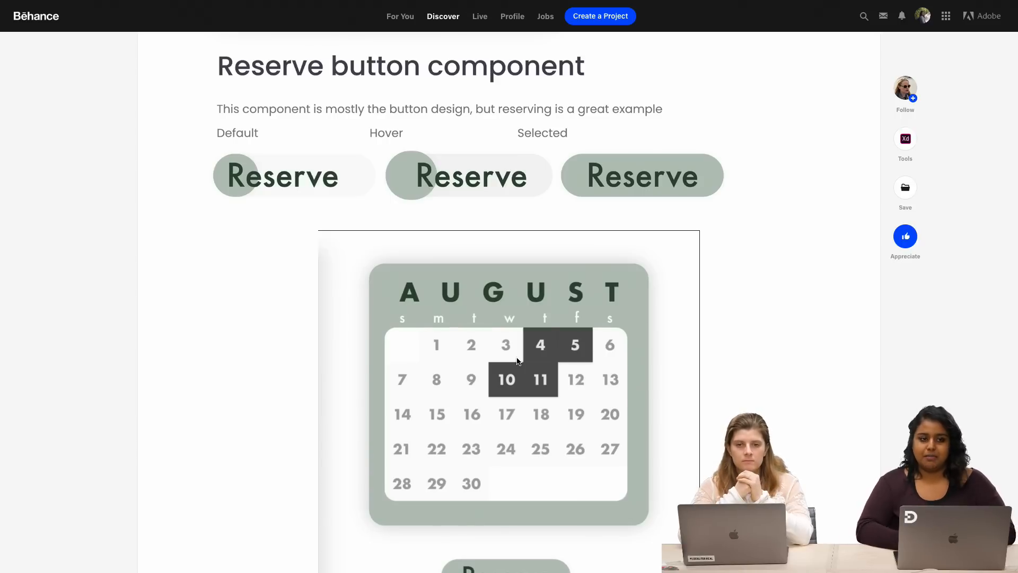
pyautogui.scroll(-14, 518, 361)
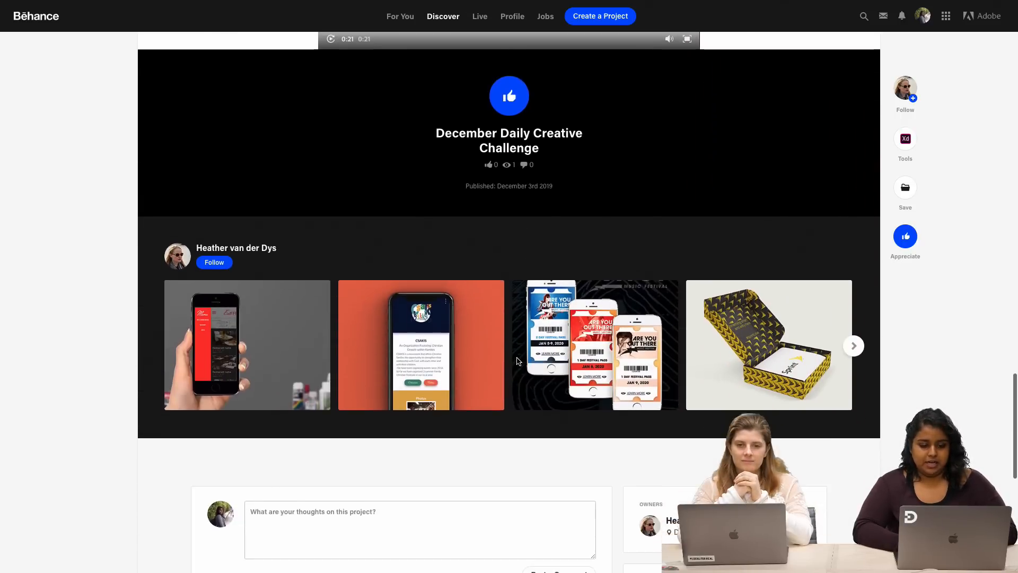
pyautogui.scroll(19, 519, 360)
pyautogui.scroll(15, 516, 357)
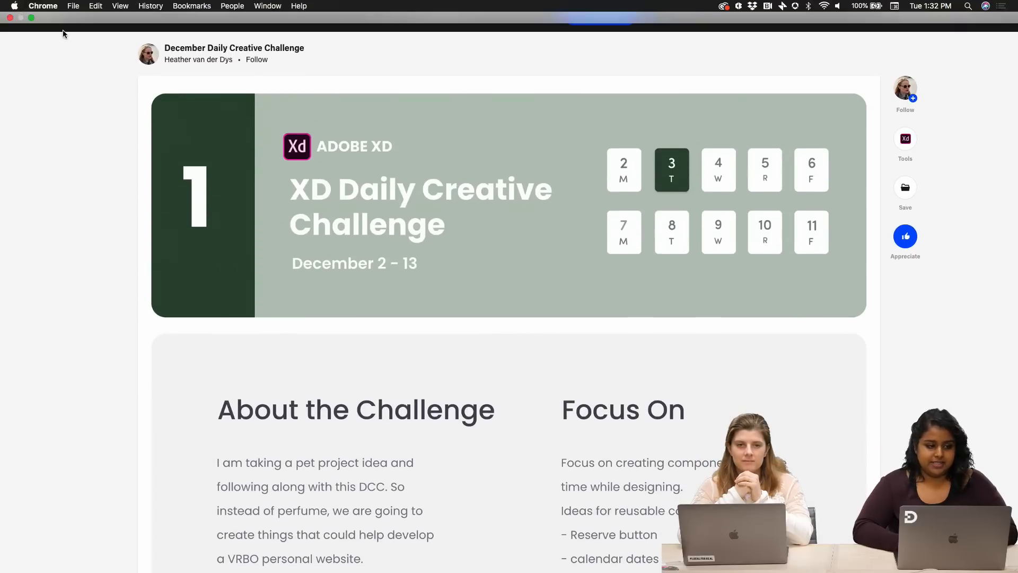
# - Leave full screen and open the BUKO - Beard Balm prototype link posted in Discord's current-challenge channel
pyautogui.click(31, 20)
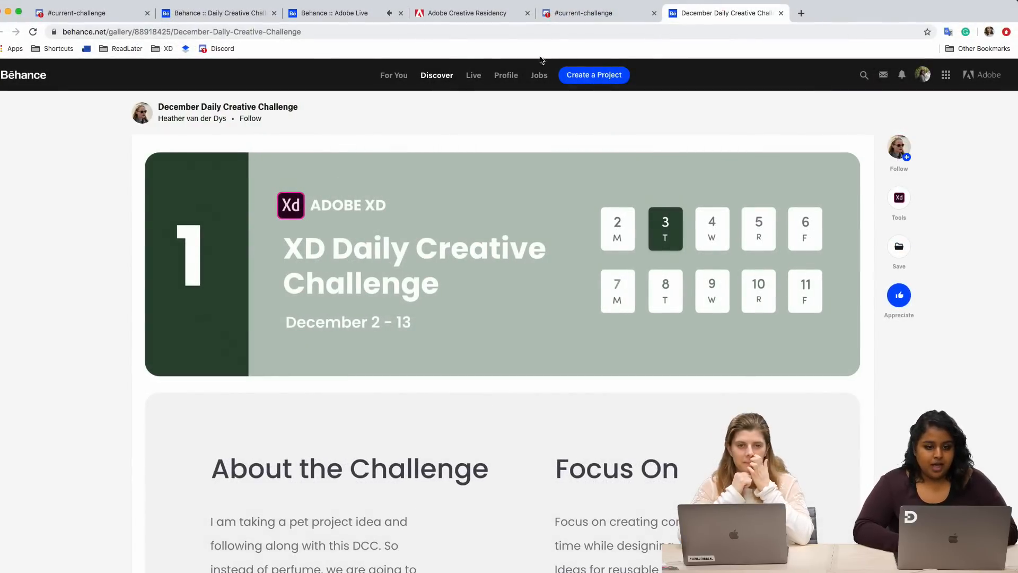
pyautogui.click(575, 13)
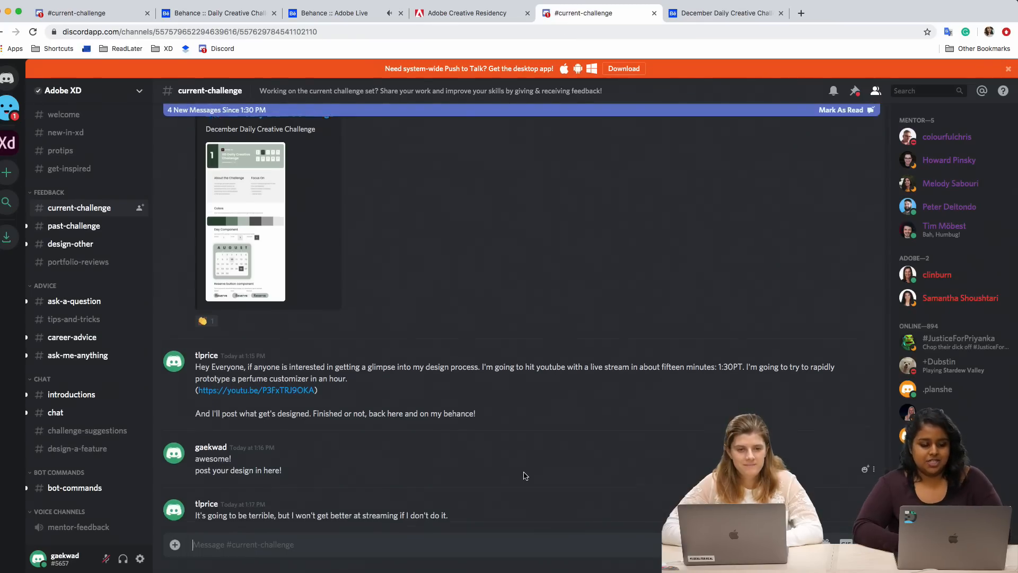
pyautogui.scroll(-5, 525, 475)
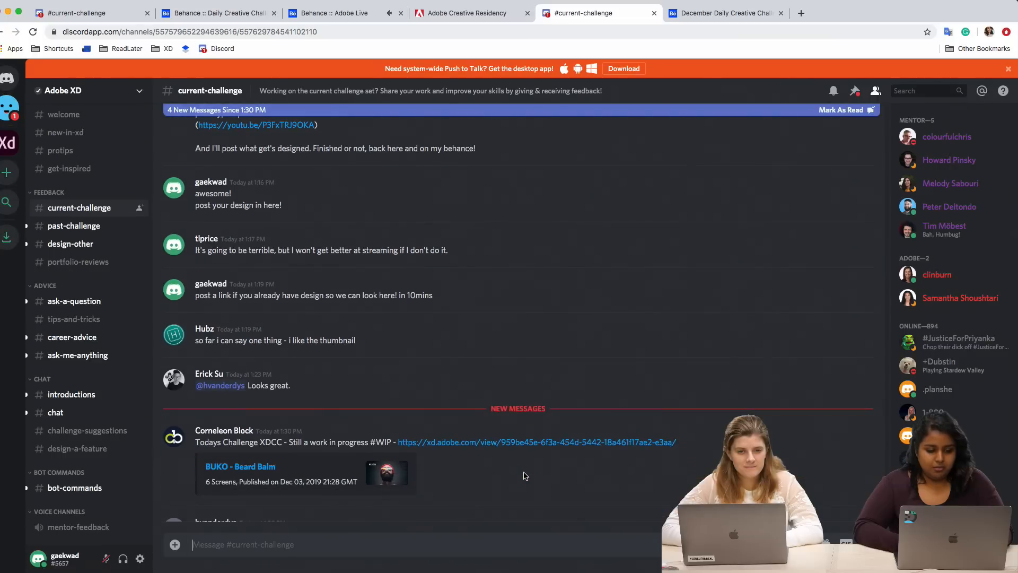
pyautogui.scroll(-2, 525, 475)
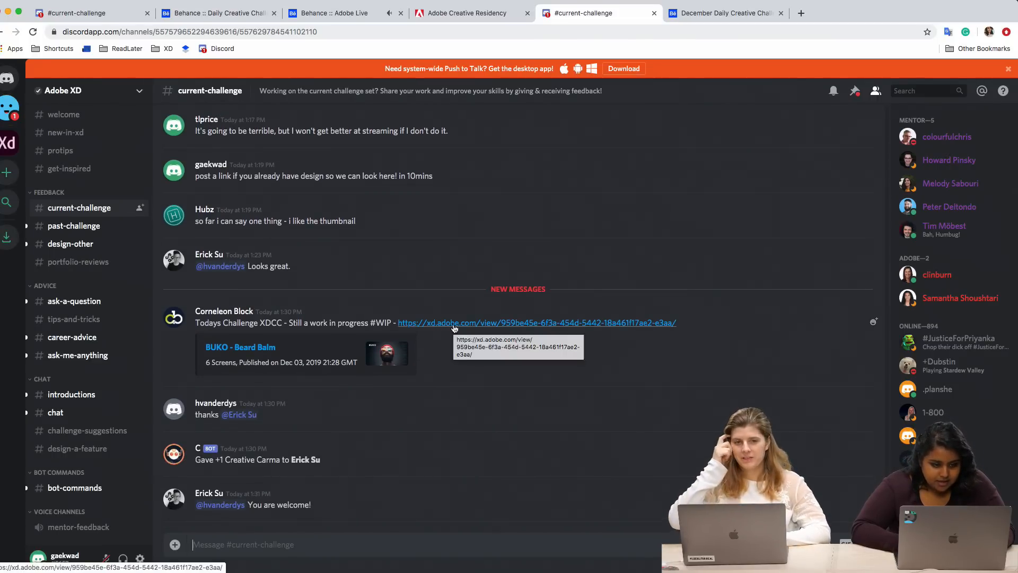
pyautogui.click(517, 324)
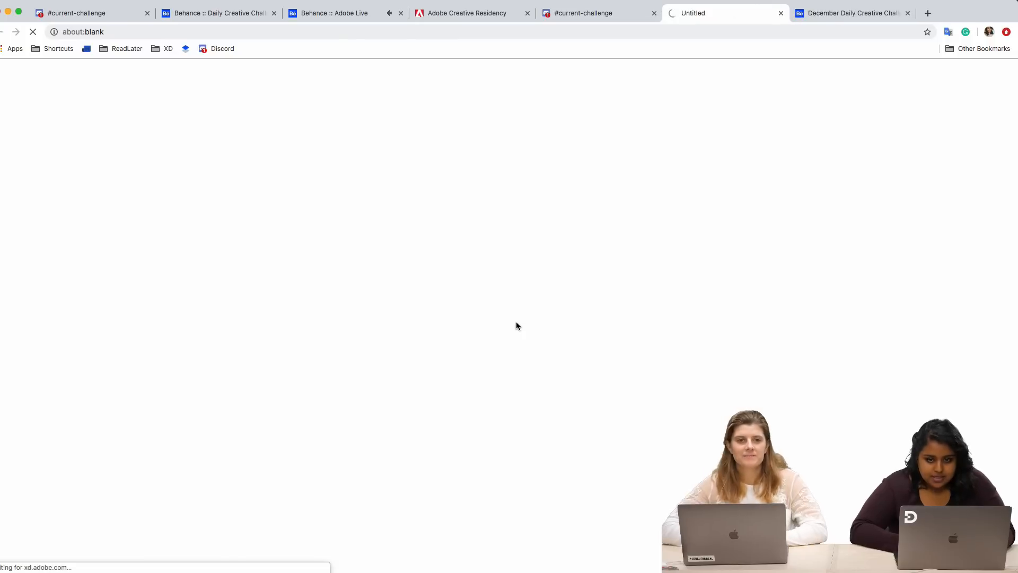
# - Check the BUKO - Beard Balm post in the current-challenge channel again and return to its prototype
pyautogui.click(586, 13)
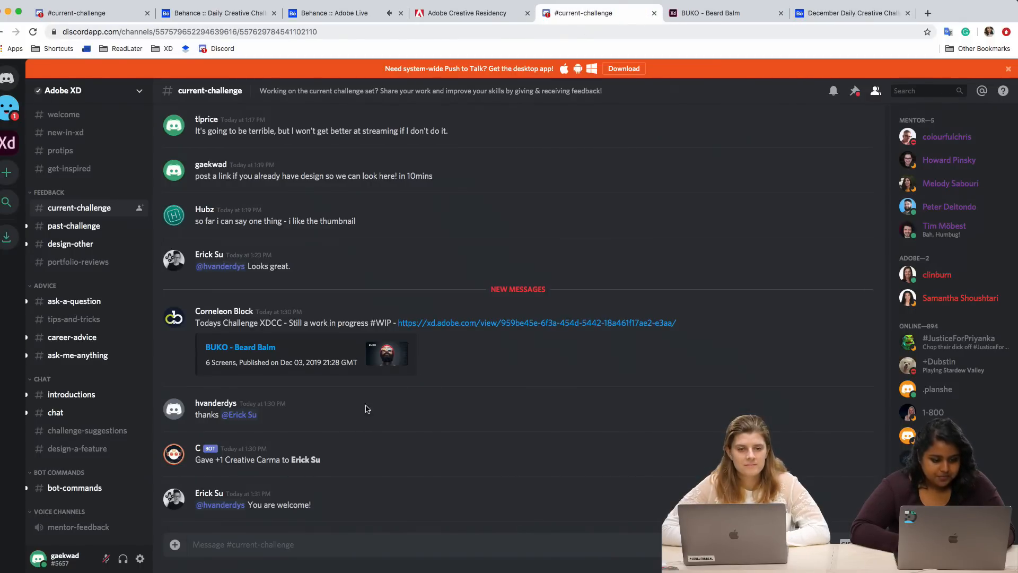
pyautogui.click(685, 3)
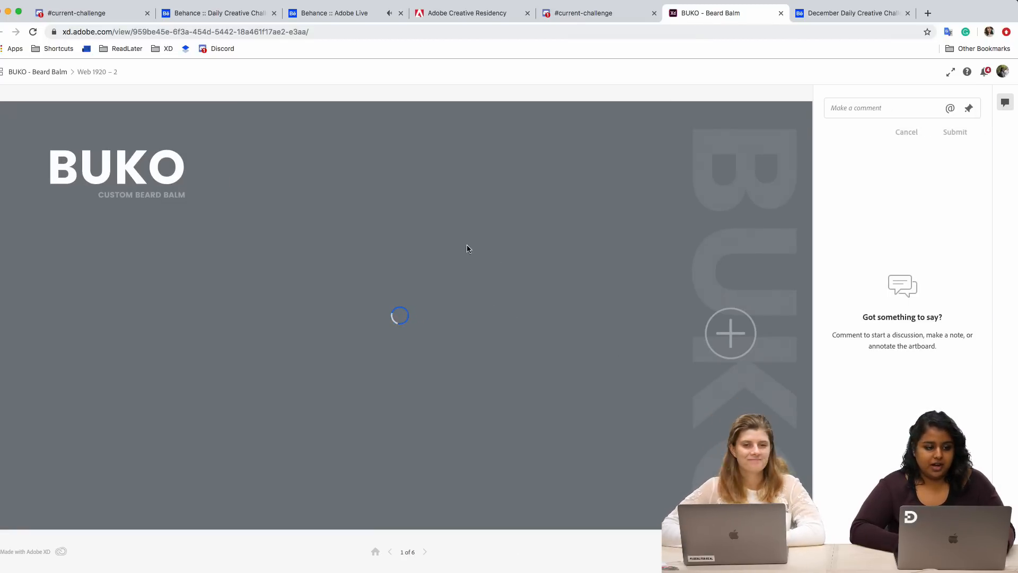
pyautogui.moveTo(955, 6)
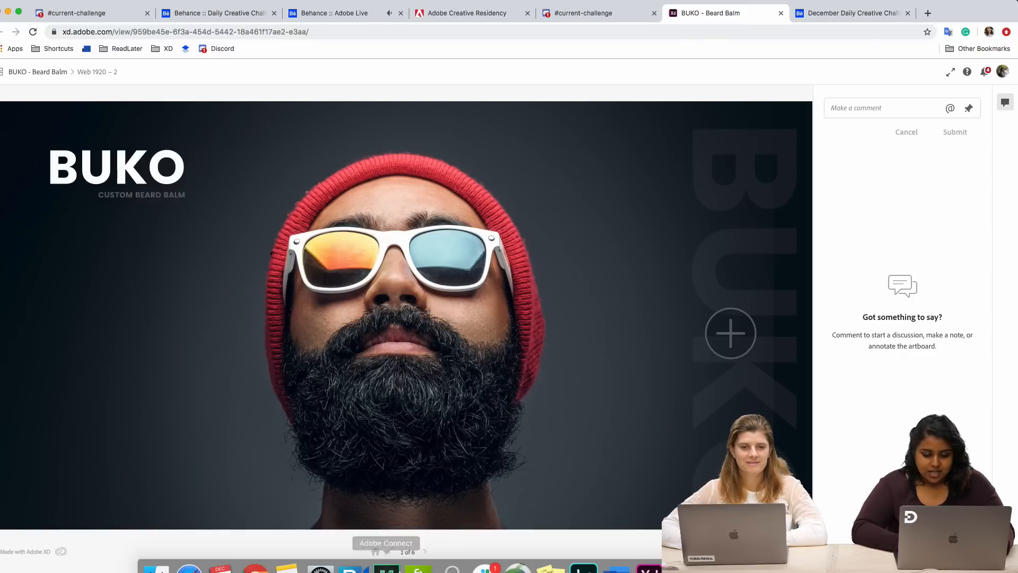
pyautogui.click(581, 20)
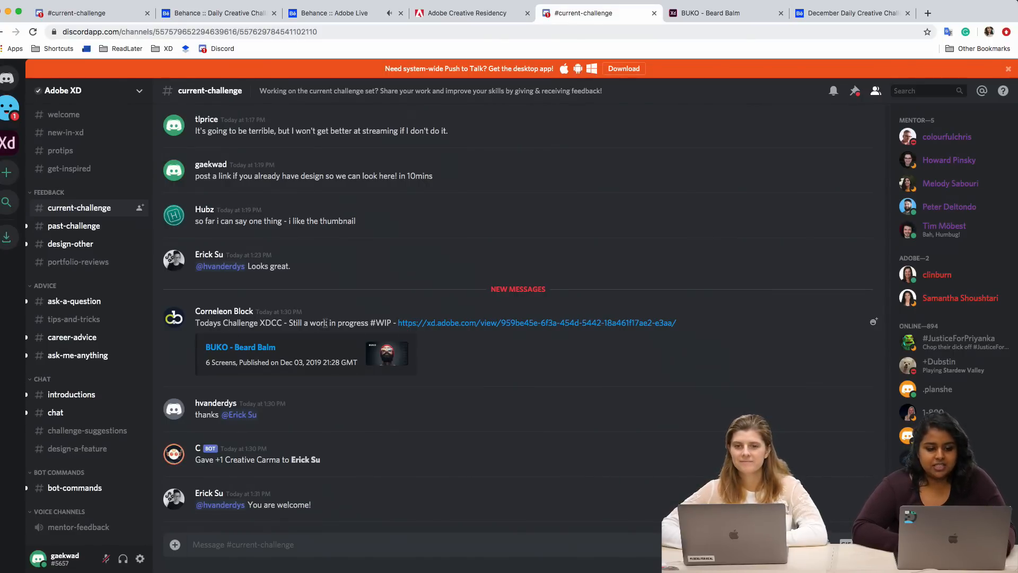
pyautogui.click(732, 15)
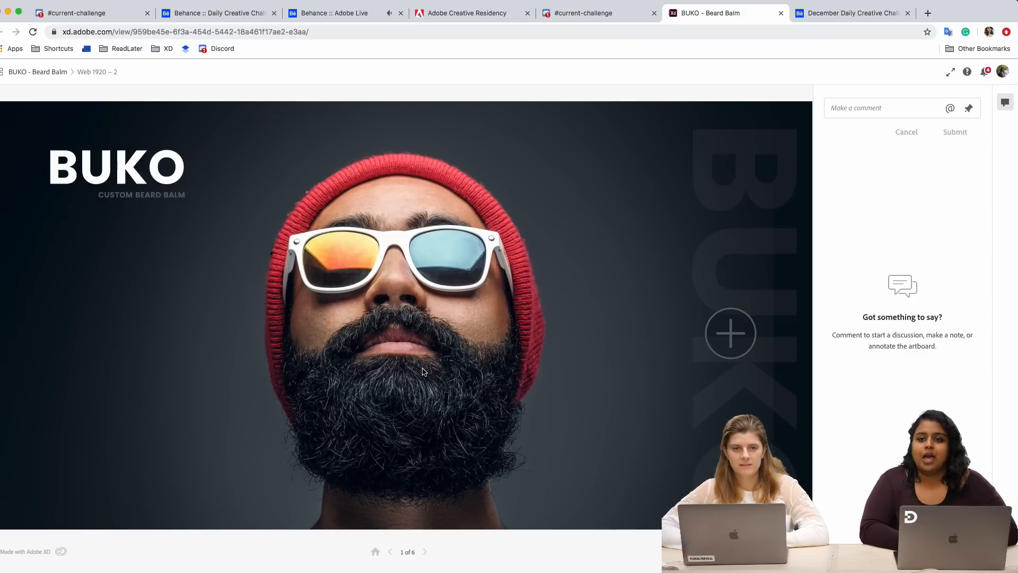
# - Reveal the prototype's hotspot, open the Vibe screen through the plus sign and preview its vibe options
pyautogui.click(484, 387)
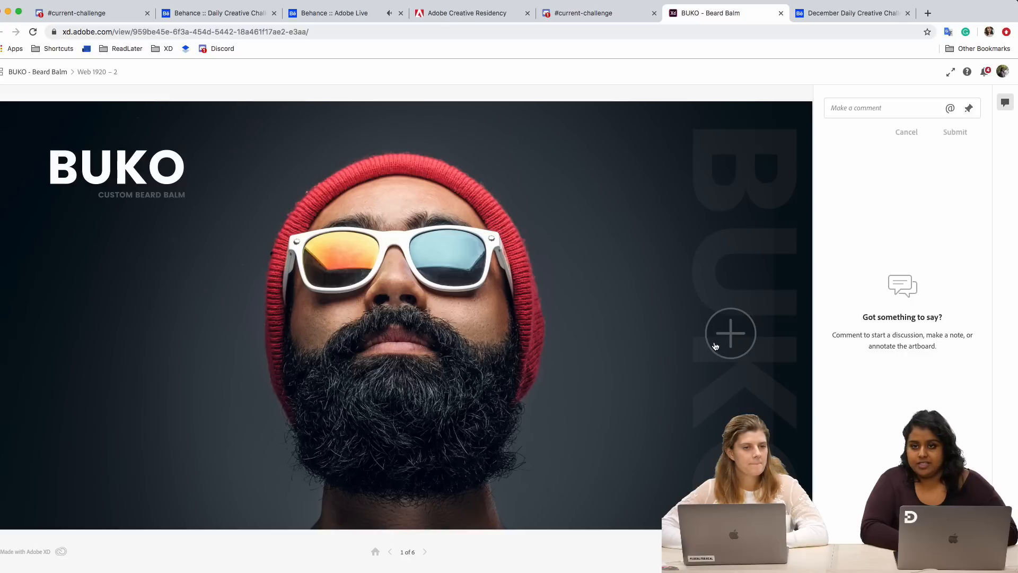
pyautogui.click(593, 378)
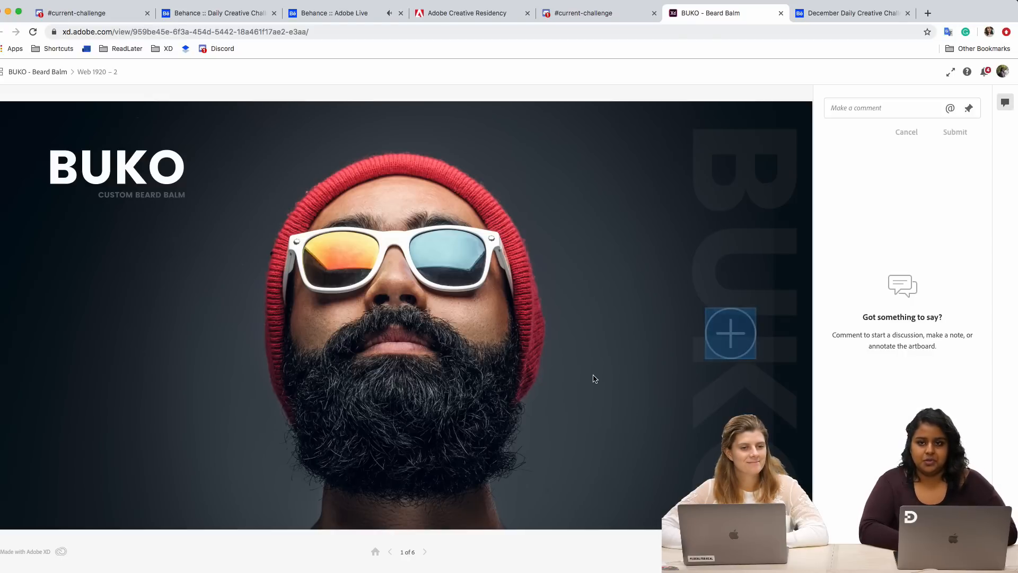
pyautogui.click(593, 377)
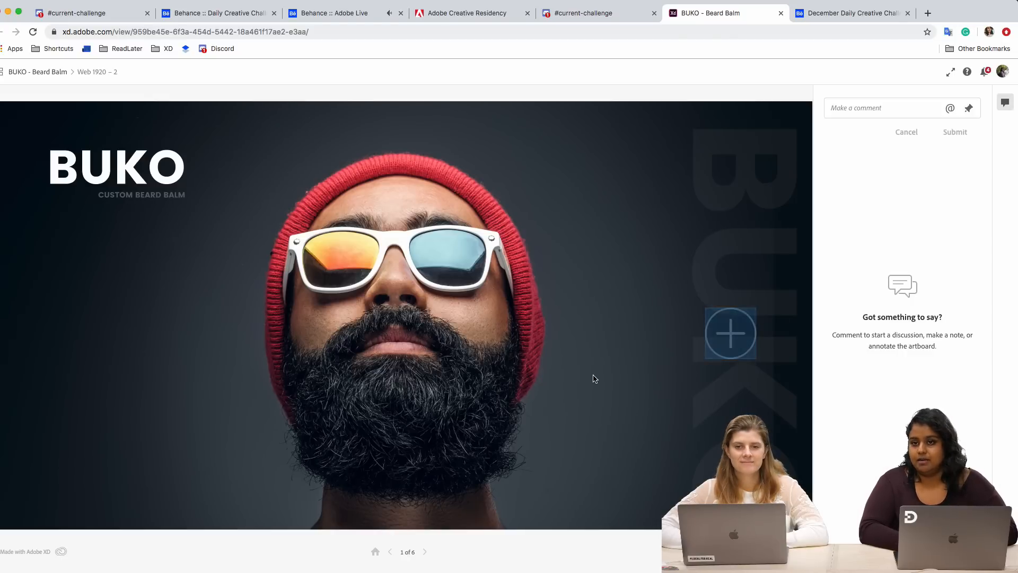
pyautogui.click(730, 342)
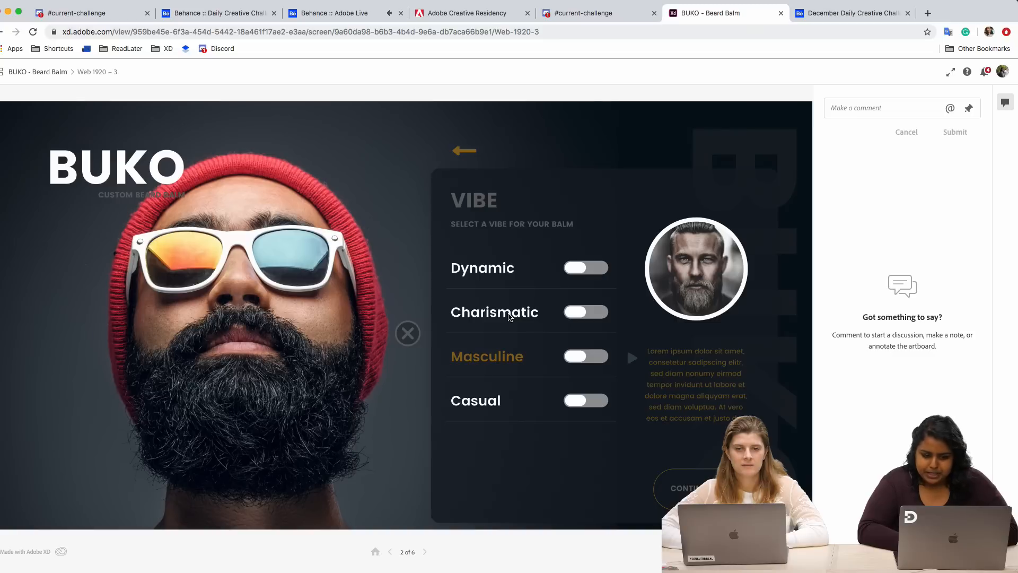
pyautogui.click(634, 359)
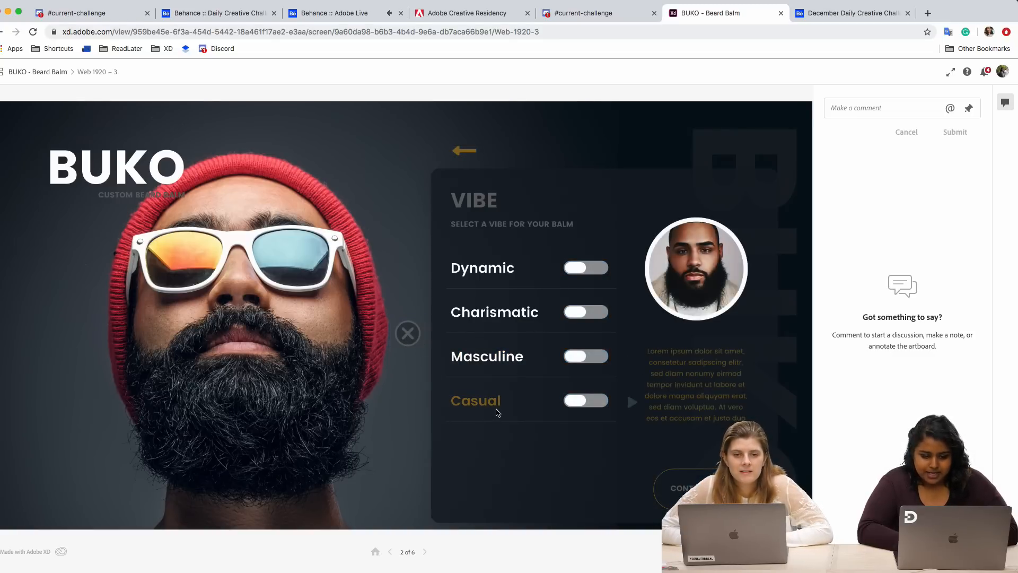
pyautogui.click(490, 272)
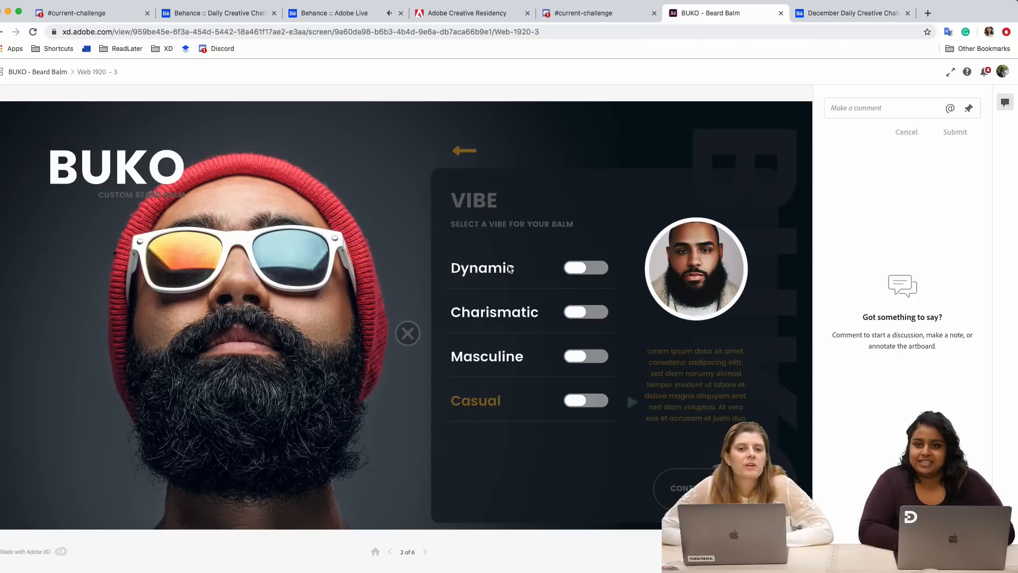
# - Test the Vibe screen's back arrow and close control, reopening the Vibe screen each time
pyautogui.click(459, 152)
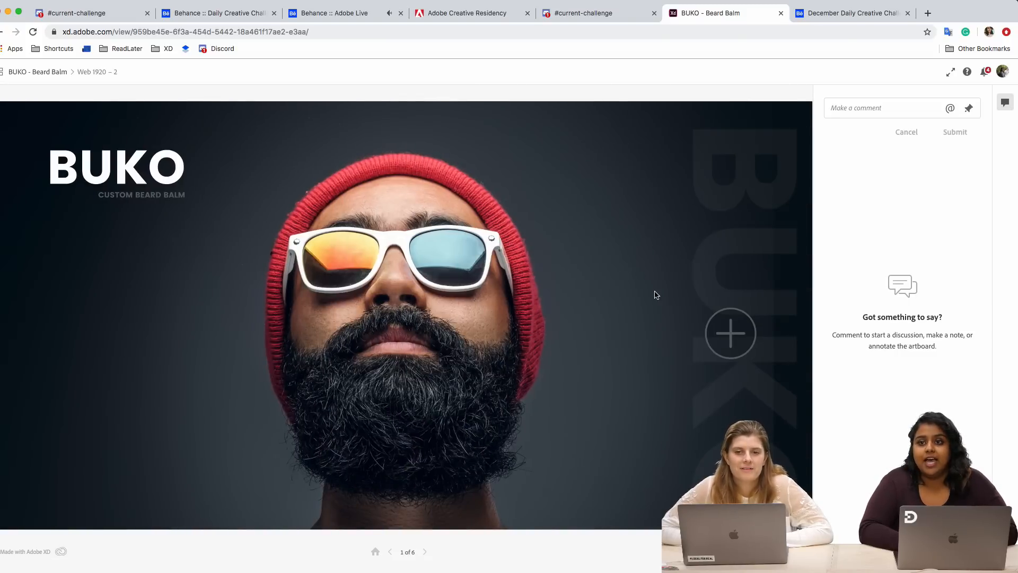
pyautogui.click(732, 332)
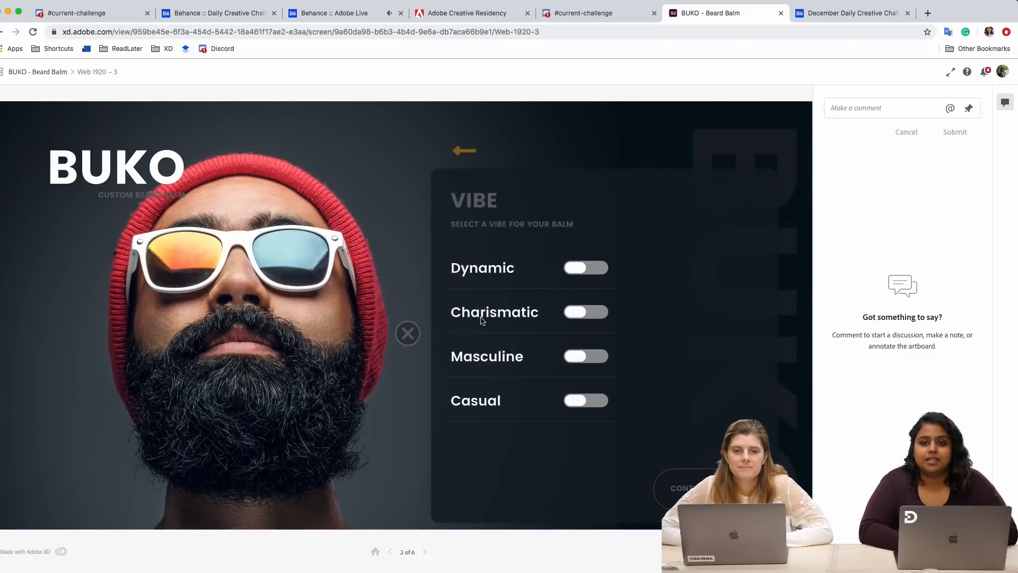
pyautogui.click(407, 333)
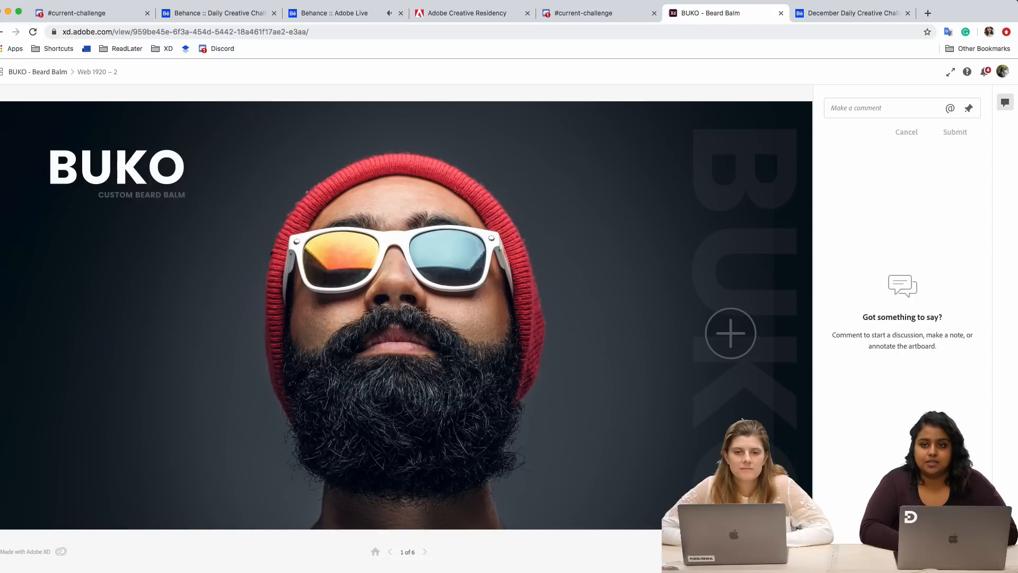
pyautogui.click(732, 333)
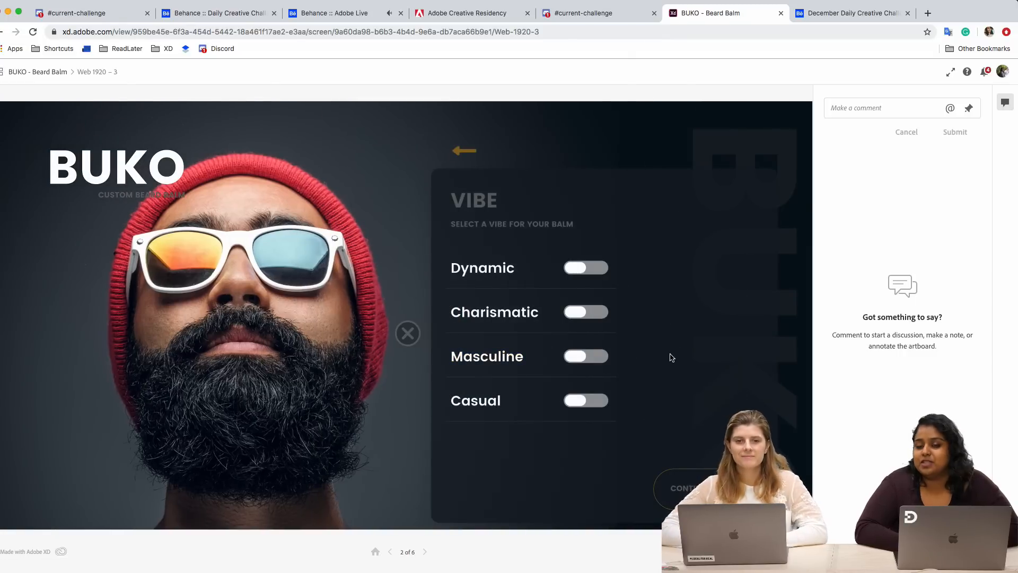
# - Shift the browser window to expose the prototype's Continue control, advance to the Nose Candy scent screen and reposition the window
pyautogui.moveTo(551, 313)
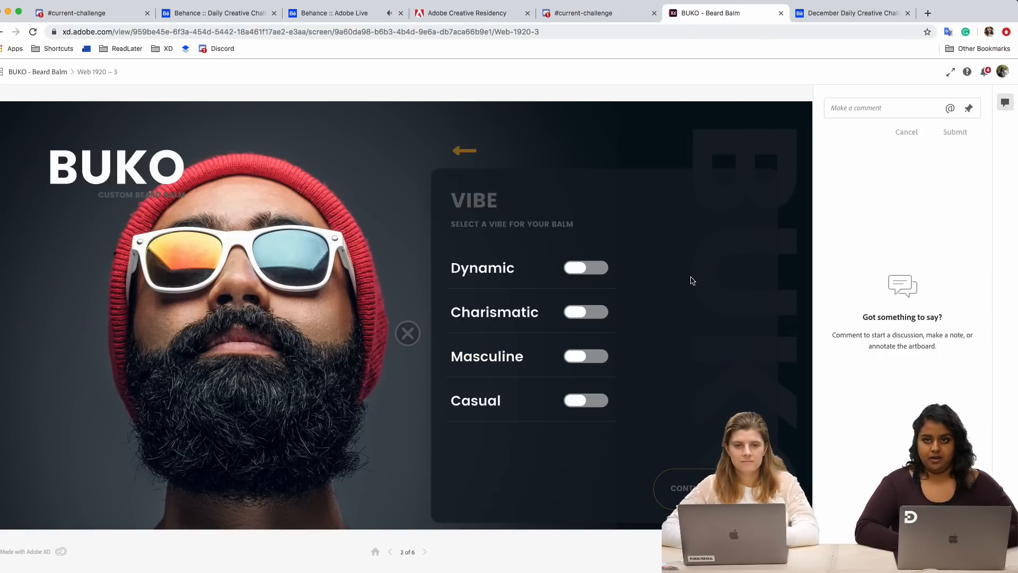
pyautogui.moveTo(964, 11); pyautogui.dragTo(892, 9)
pyautogui.click(649, 501)
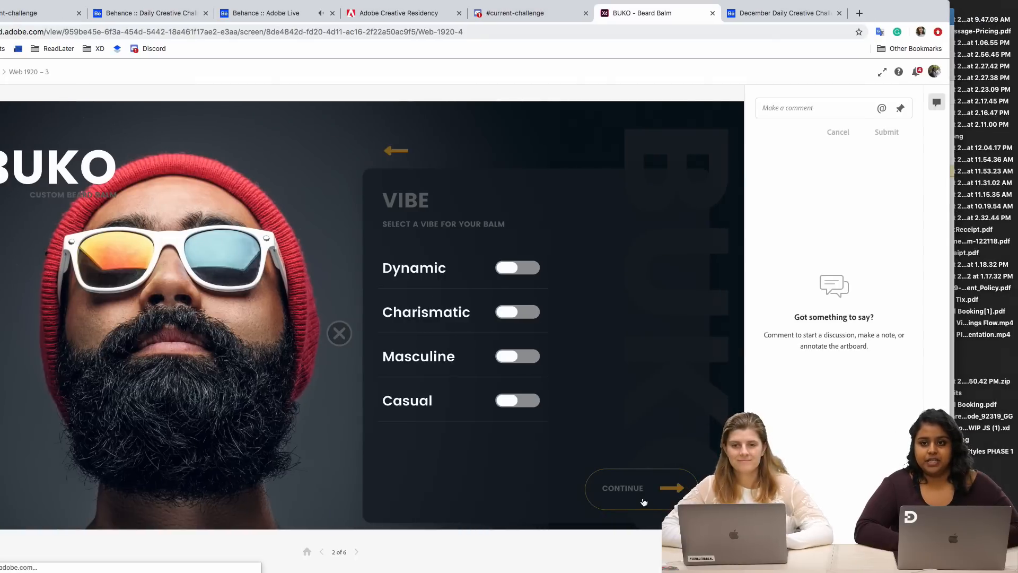
pyautogui.doubleClick(883, 21)
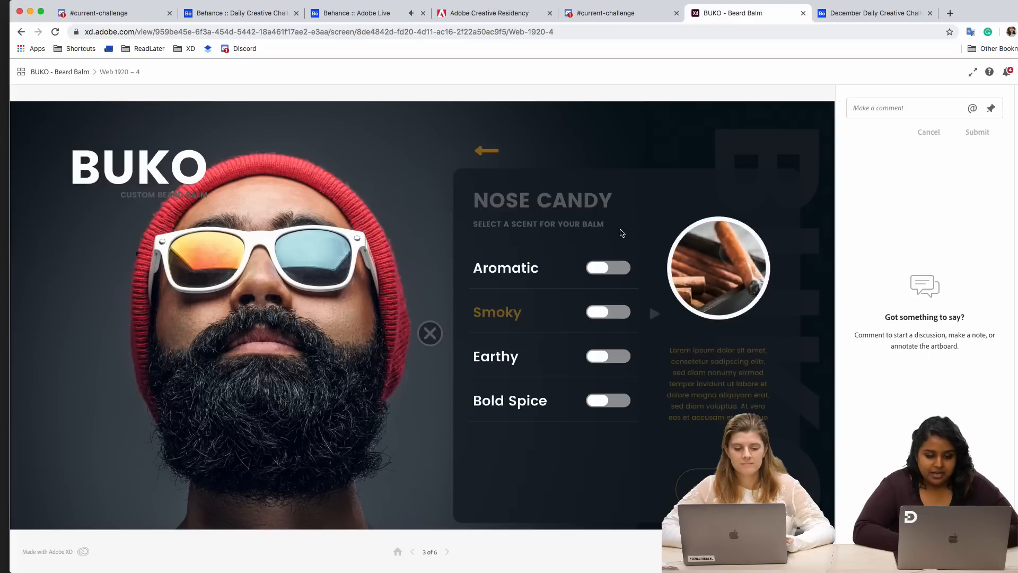
# - Preview the scent options on the Nose Candy screen, ending on Earthy
pyautogui.click(495, 358)
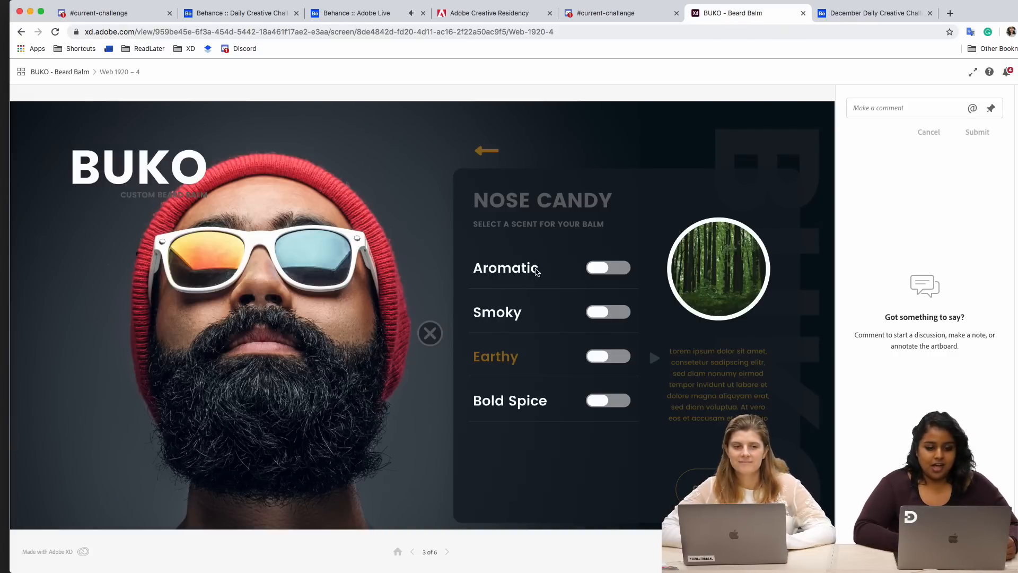
pyautogui.click(507, 314)
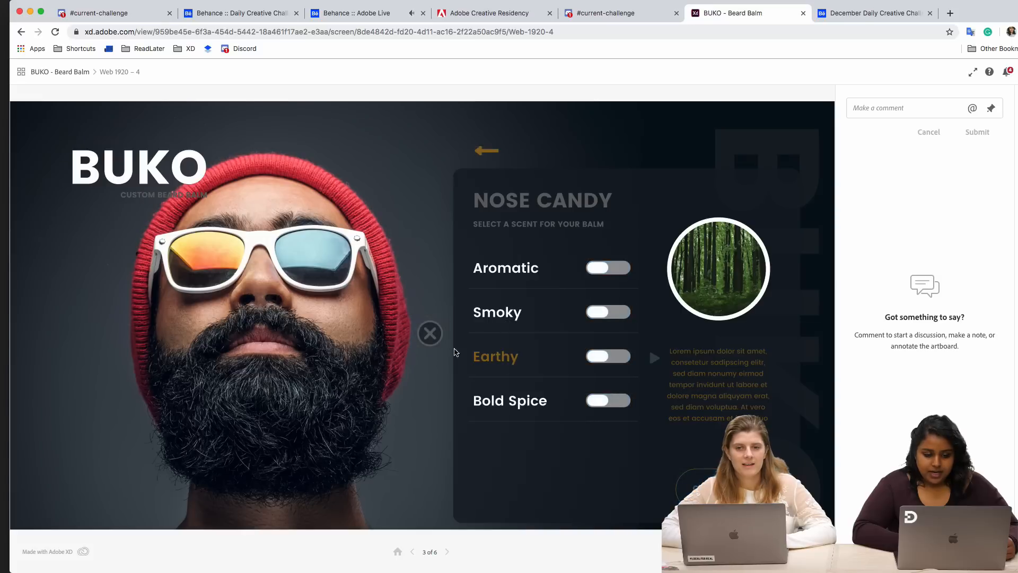
pyautogui.click(430, 333)
pyautogui.click(507, 358)
pyautogui.click(510, 360)
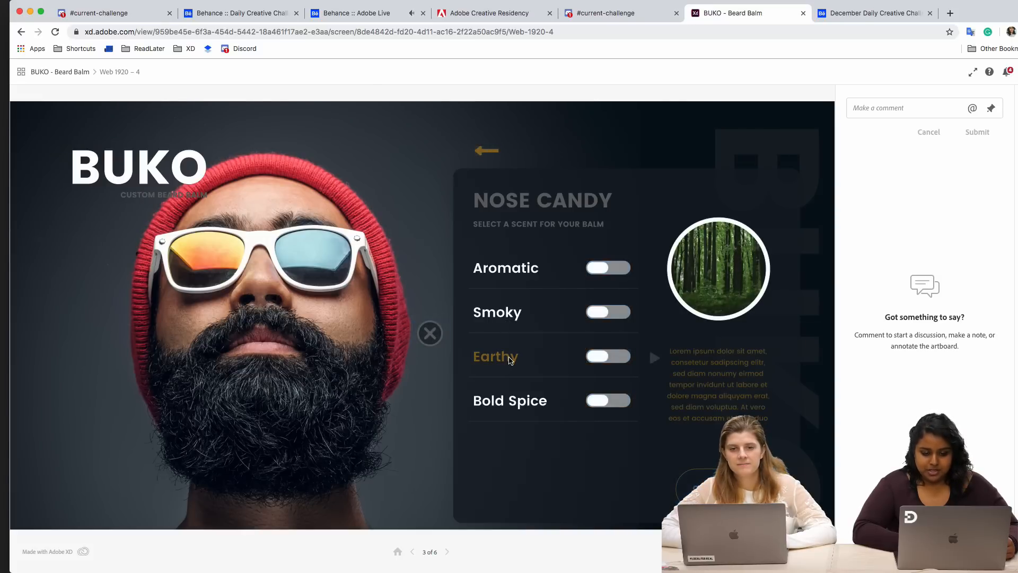
# - Switch on the Earthy, Smoky and Aromatic toggles on the Nose Candy screen
pyautogui.click(626, 361)
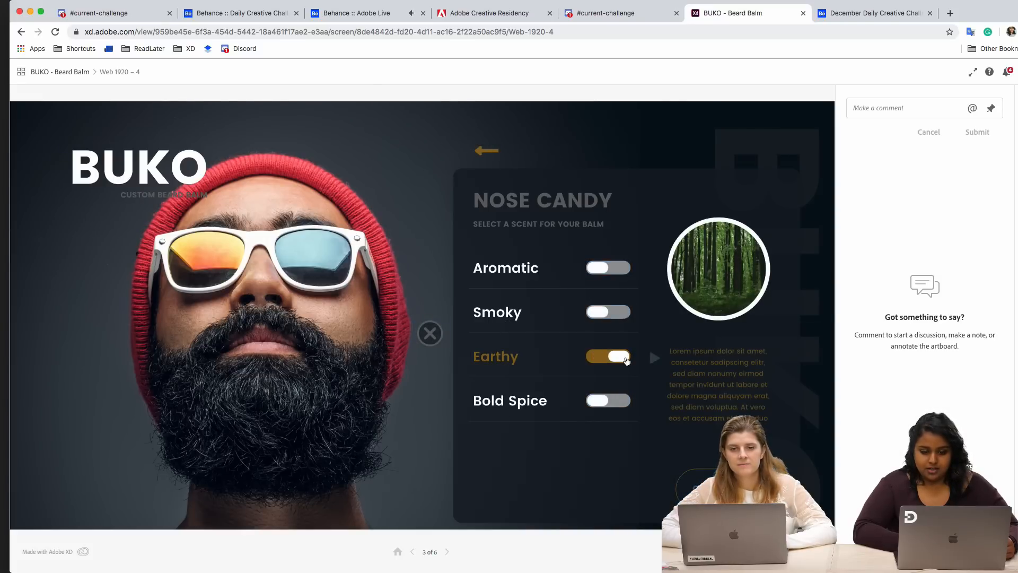
pyautogui.click(620, 317)
pyautogui.click(625, 274)
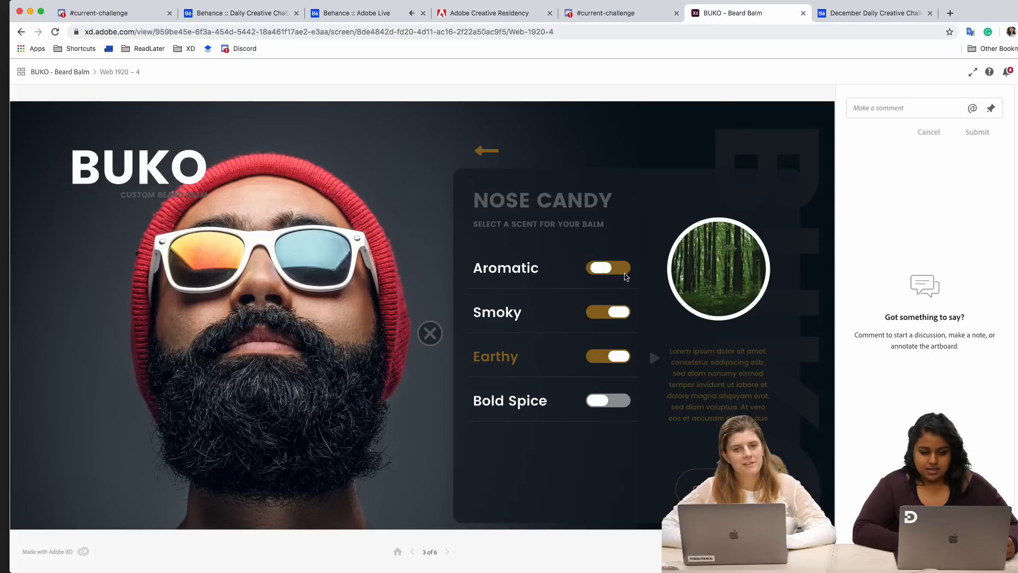
# - Switch off the Aromatic and Smoky toggles and test Bold Spice, leaving only Earthy selected on the Nose Candy screen
pyautogui.click(591, 273)
pyautogui.click(607, 314)
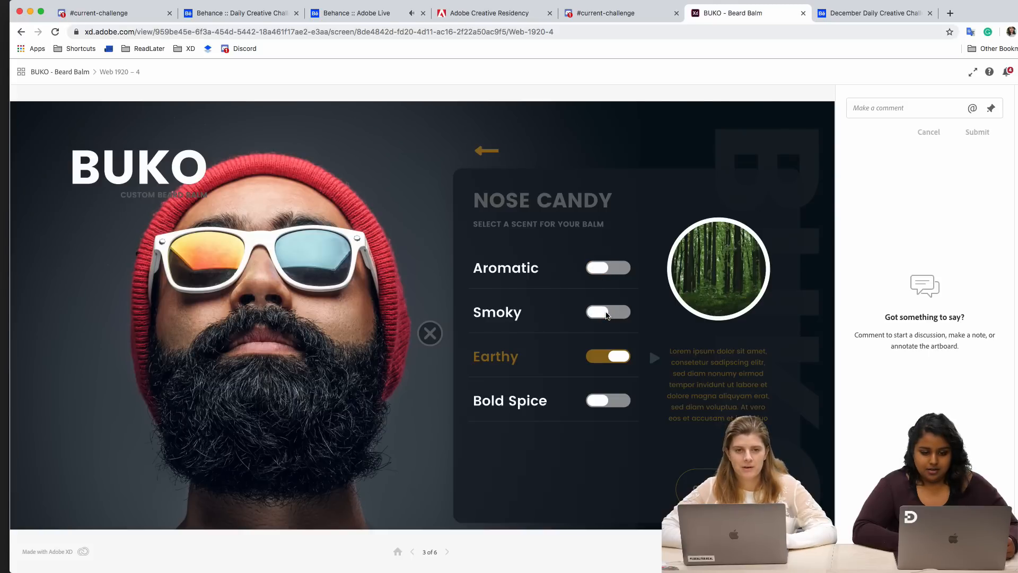
pyautogui.click(617, 402)
pyautogui.click(596, 409)
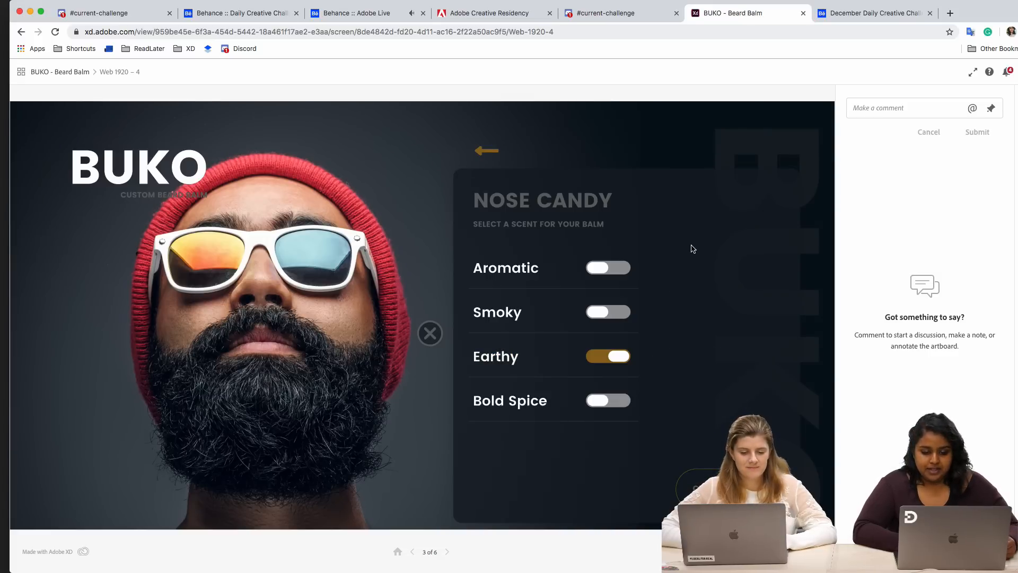
pyautogui.moveTo(598, 365)
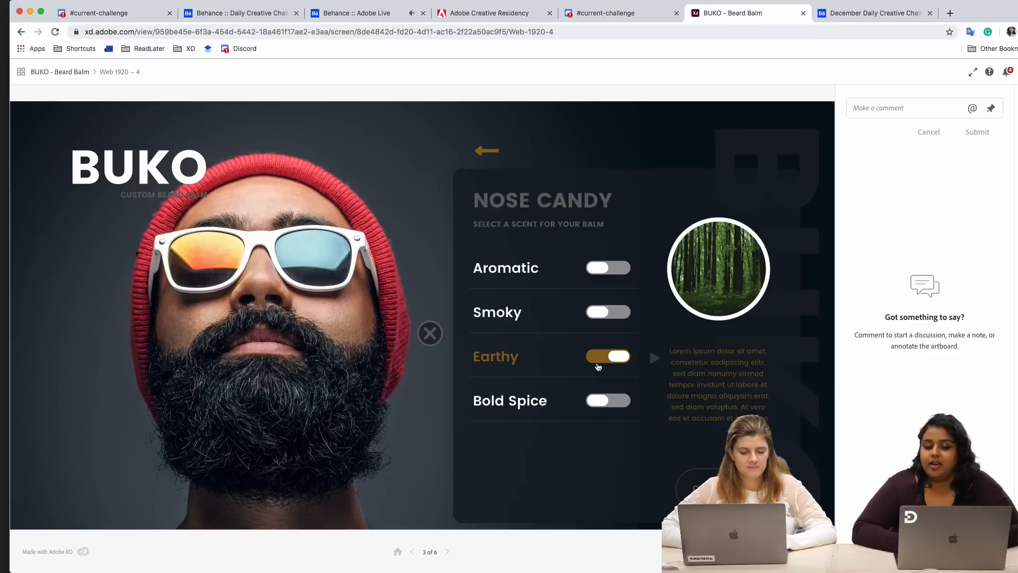
# - Advance to the Tweek ingredients screen and test its back arrow to Nose Candy, returning to Tweek
pyautogui.click(684, 483)
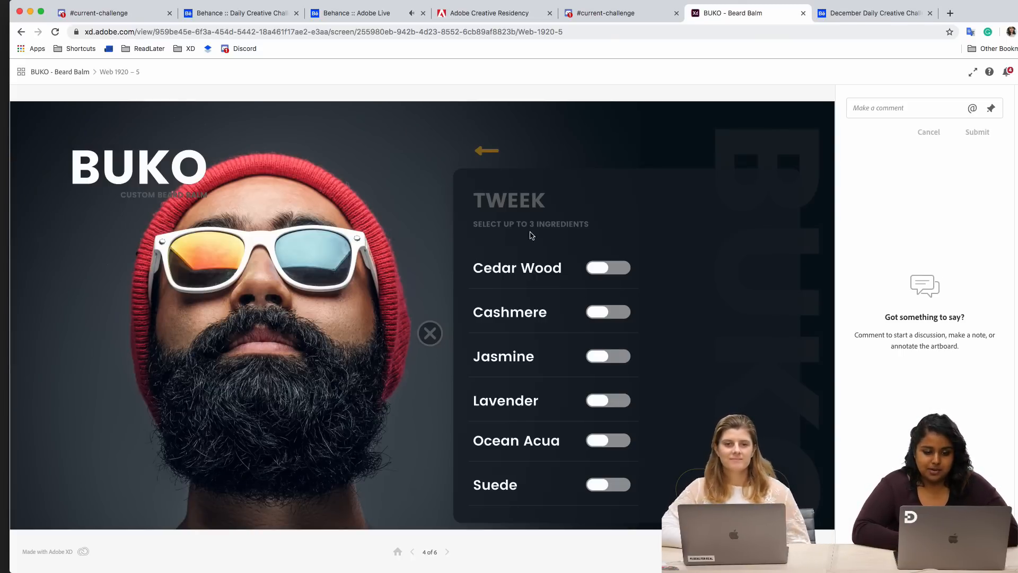
pyautogui.click(485, 154)
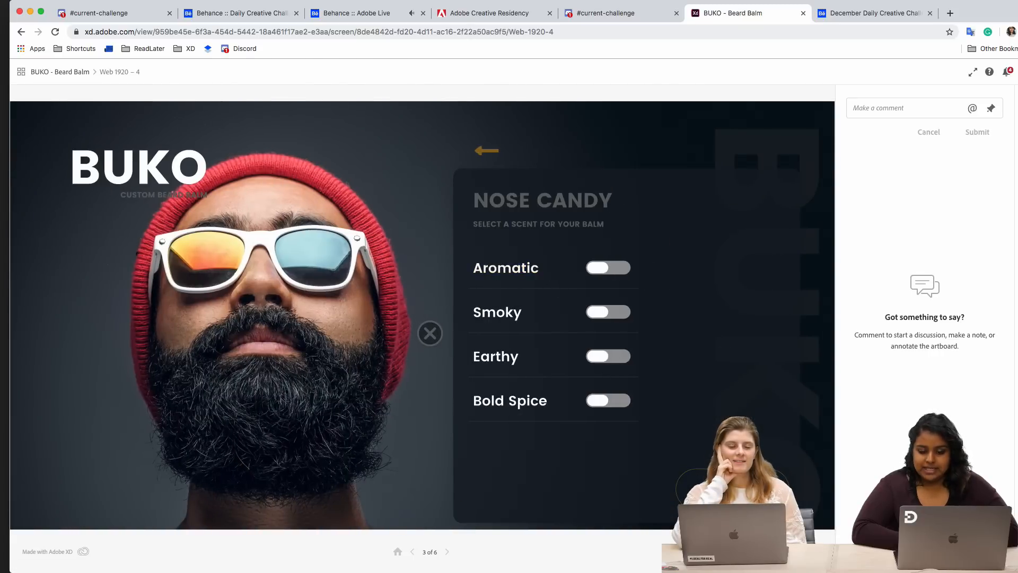
pyautogui.click(732, 488)
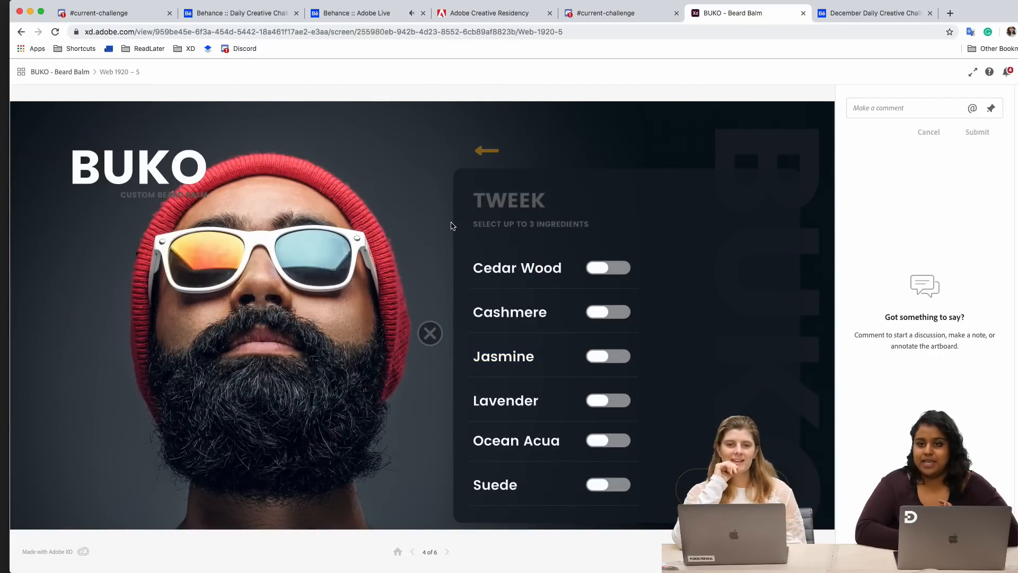
pyautogui.moveTo(610, 270)
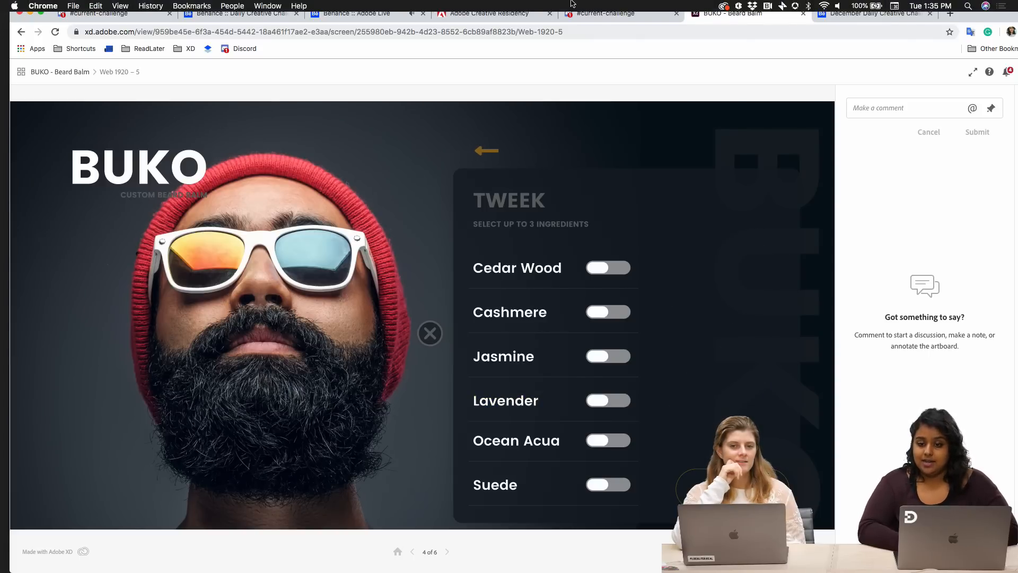
pyautogui.click(480, 154)
# - Switch on the Jasmine ingredient toggle on the Tweek screen and preview its picture and description
pyautogui.click(616, 360)
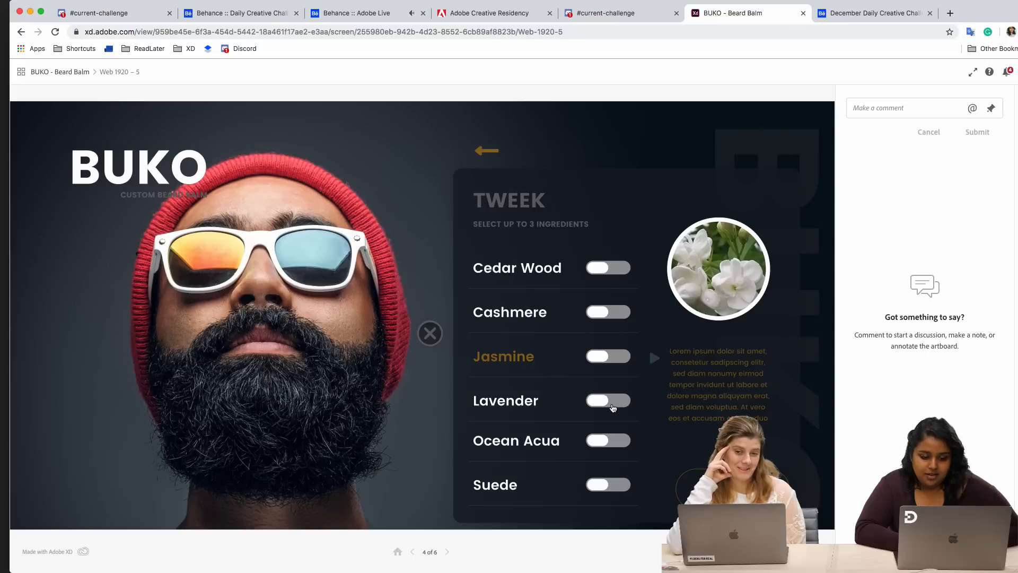
pyautogui.click(610, 357)
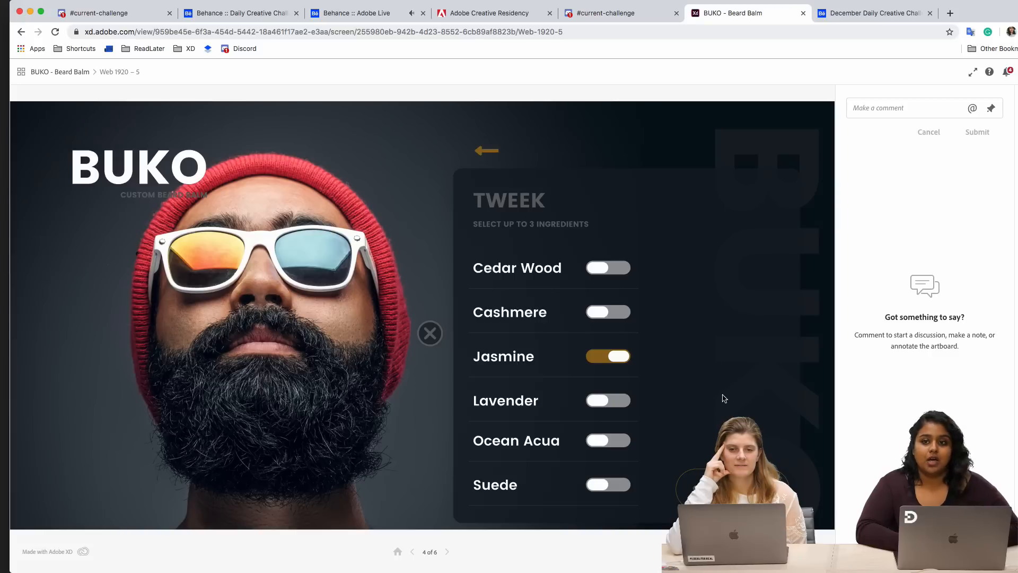
pyautogui.moveTo(603, 356)
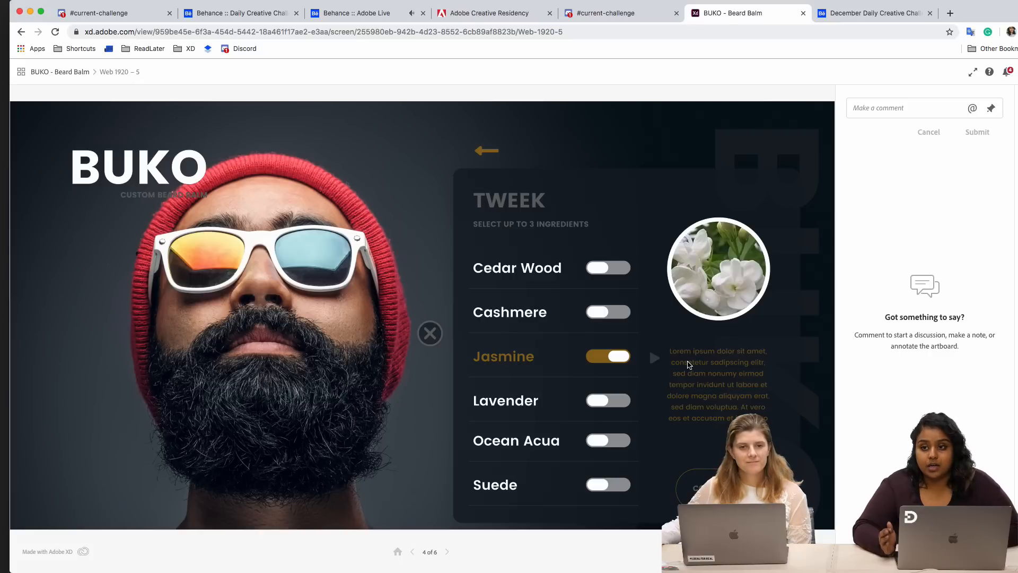
# - Advance to the Stamp It screen and try the 3oz and 6oz size options
pyautogui.click(708, 490)
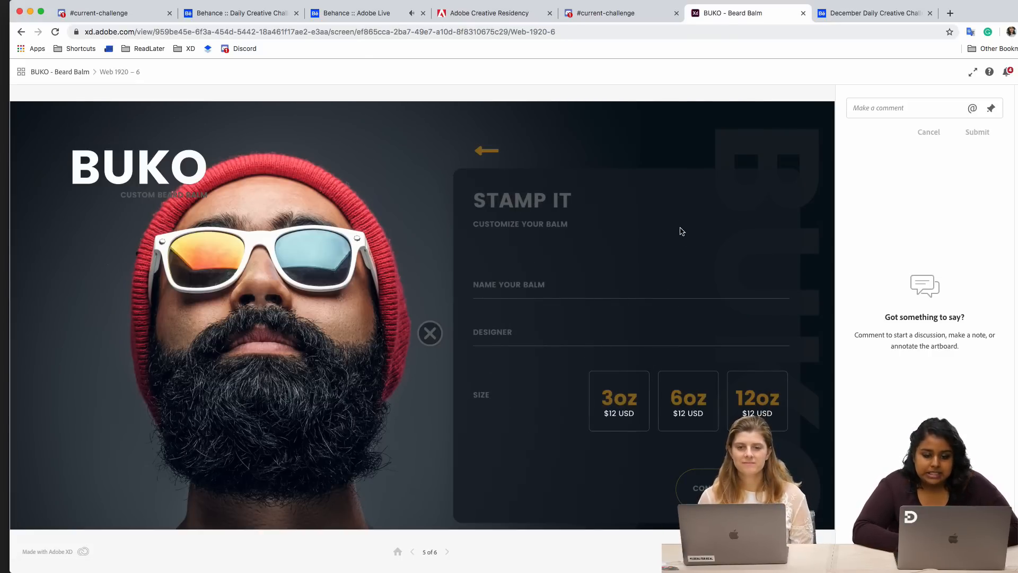
pyautogui.scroll(-2, 681, 231)
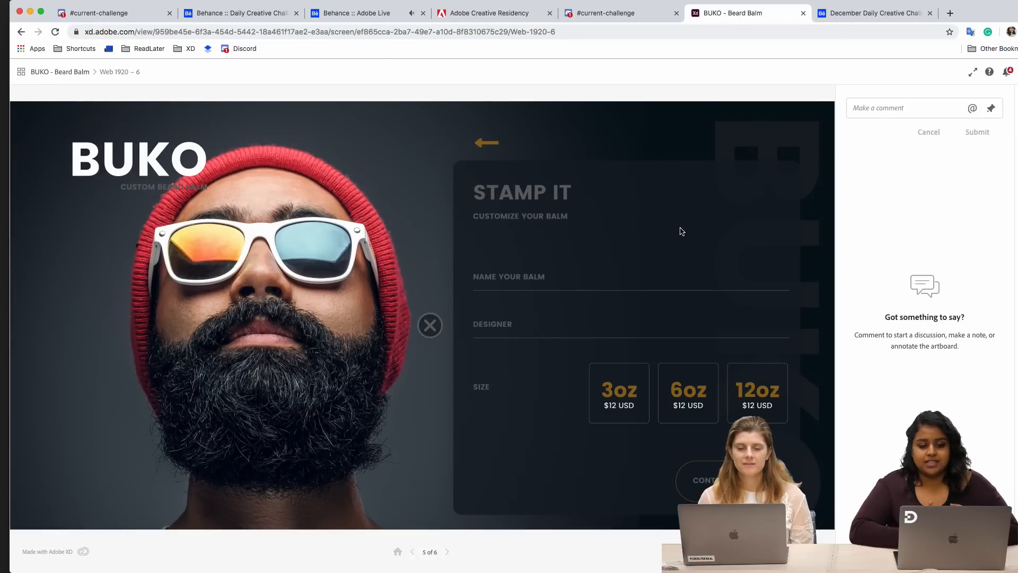
pyautogui.click(605, 410)
pyautogui.click(659, 388)
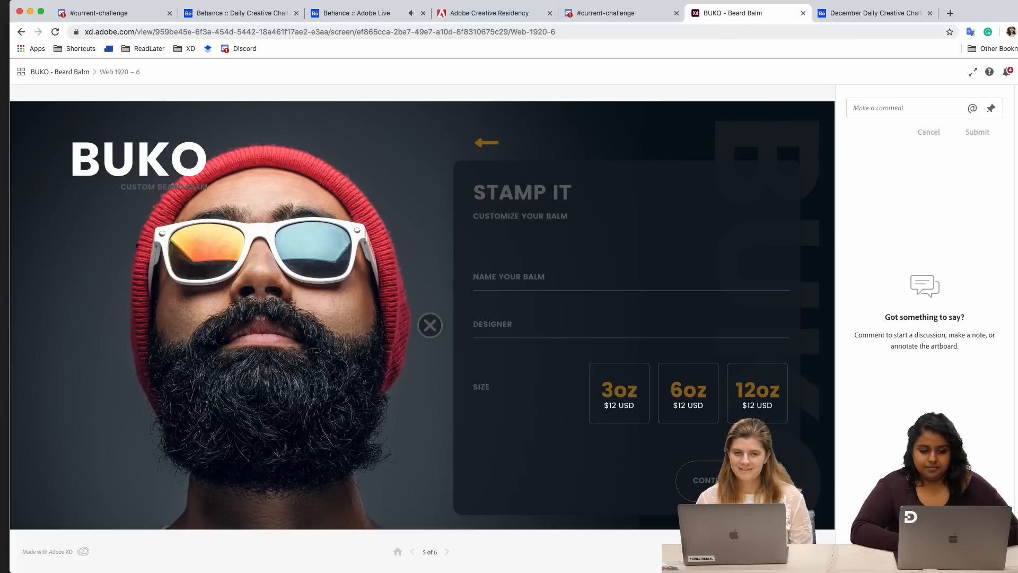
# - Advance to the Get It order screen, test its close control and step back to that screen
pyautogui.click(732, 480)
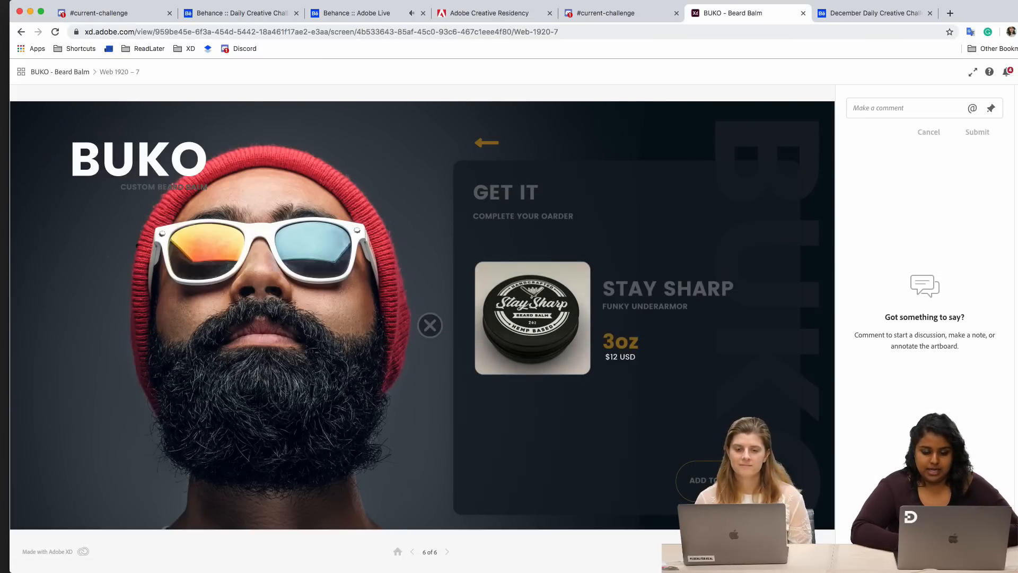
pyautogui.click(430, 325)
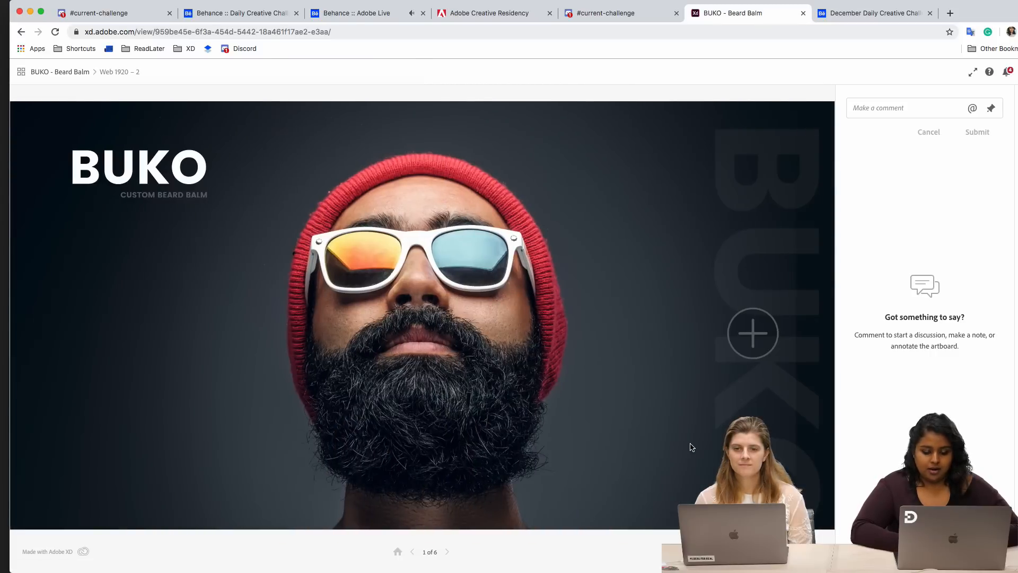
pyautogui.press('Left')
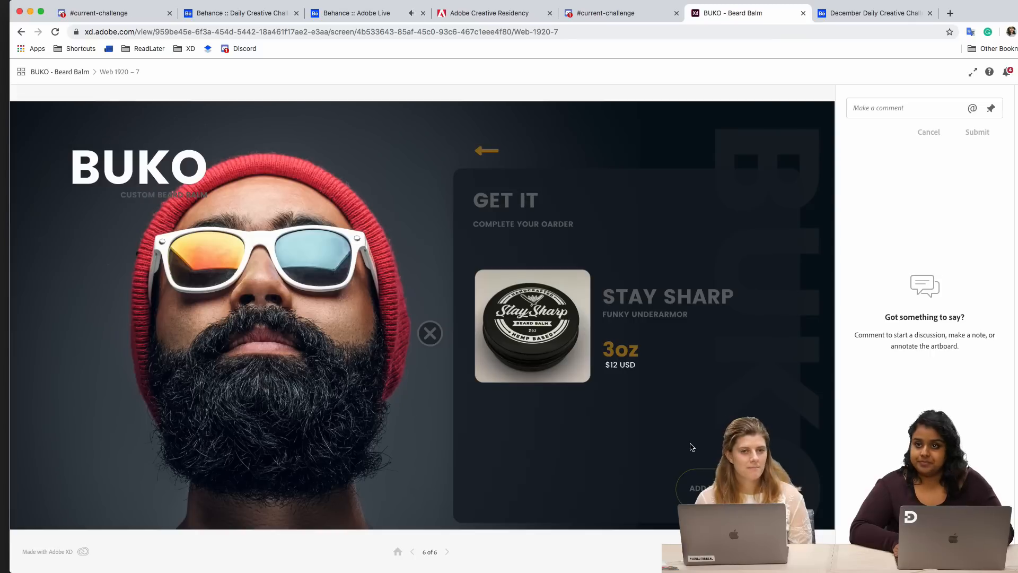
# - Close the Get It screen, reopen the Vibe screen and switch on the Dynamic toggle
pyautogui.click(430, 333)
pyautogui.click(753, 338)
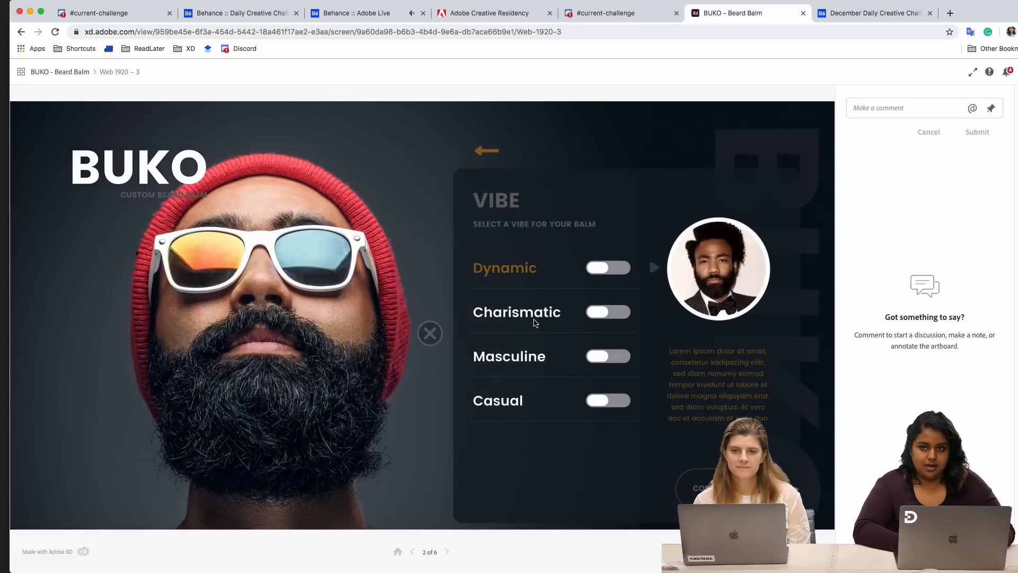
pyautogui.click(613, 274)
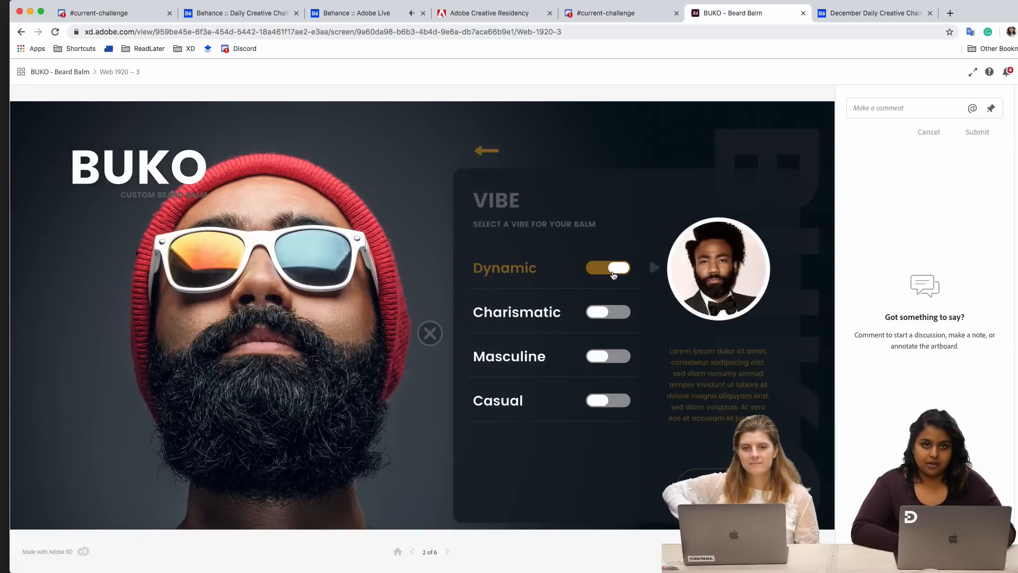
# - Submit the comment "This looks great!" pinned beside the Dynamic option on the Vibe screen
pyautogui.click(896, 108)
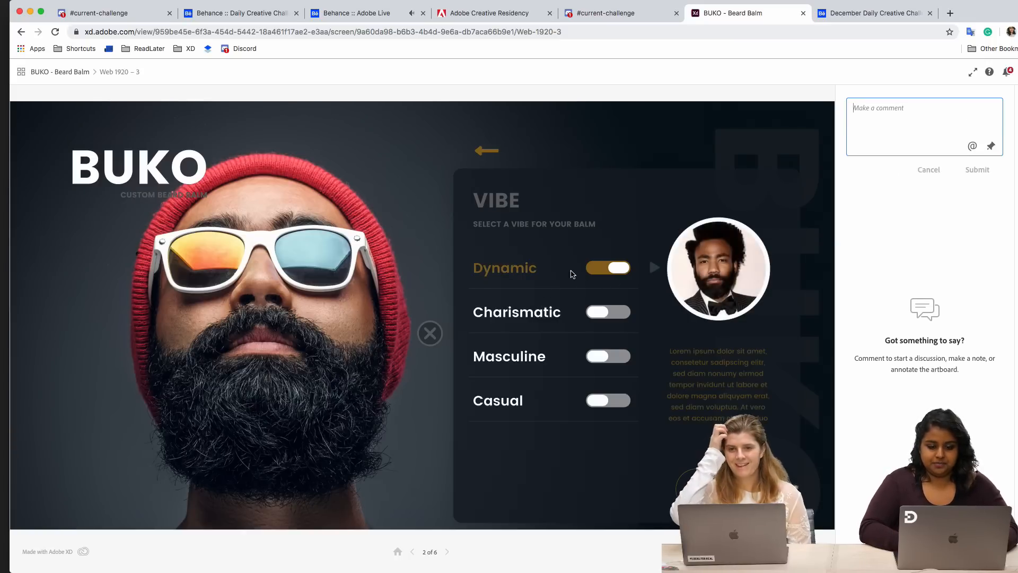
pyautogui.click(992, 147)
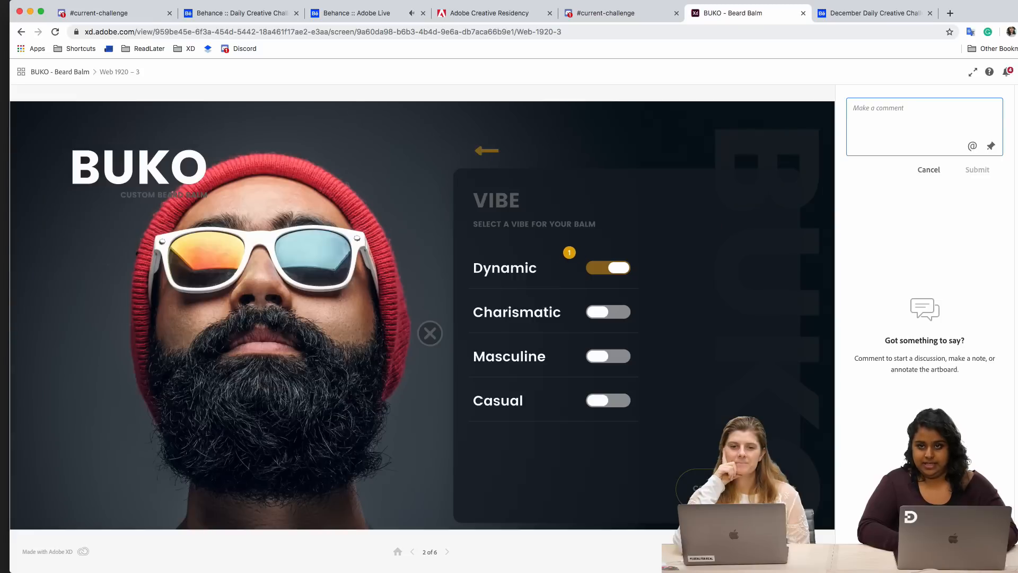
pyautogui.click(560, 259)
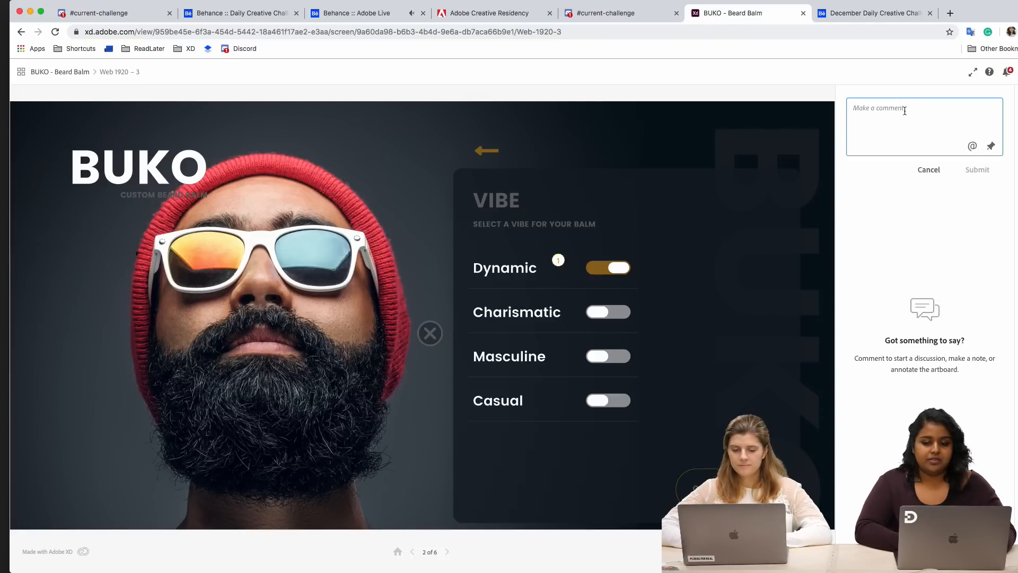
pyautogui.write('This looks great')
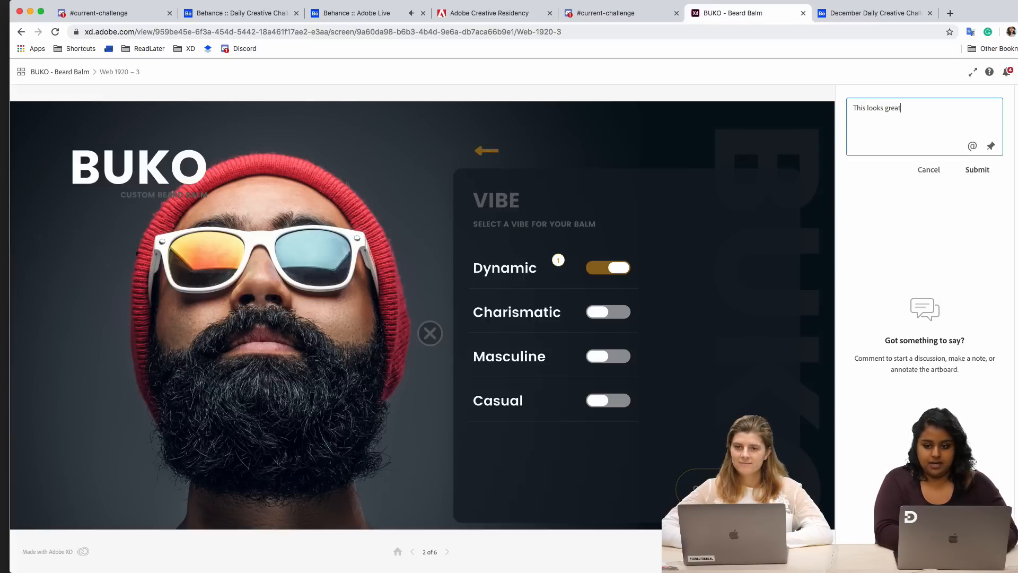
pyautogui.write('!')
pyautogui.click(986, 166)
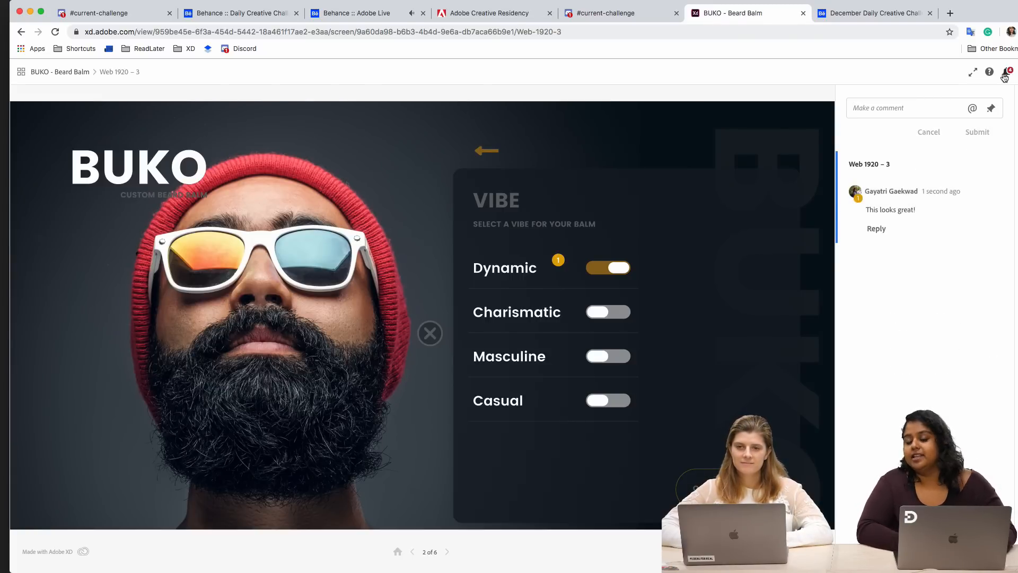
pyautogui.moveTo(860, 208)
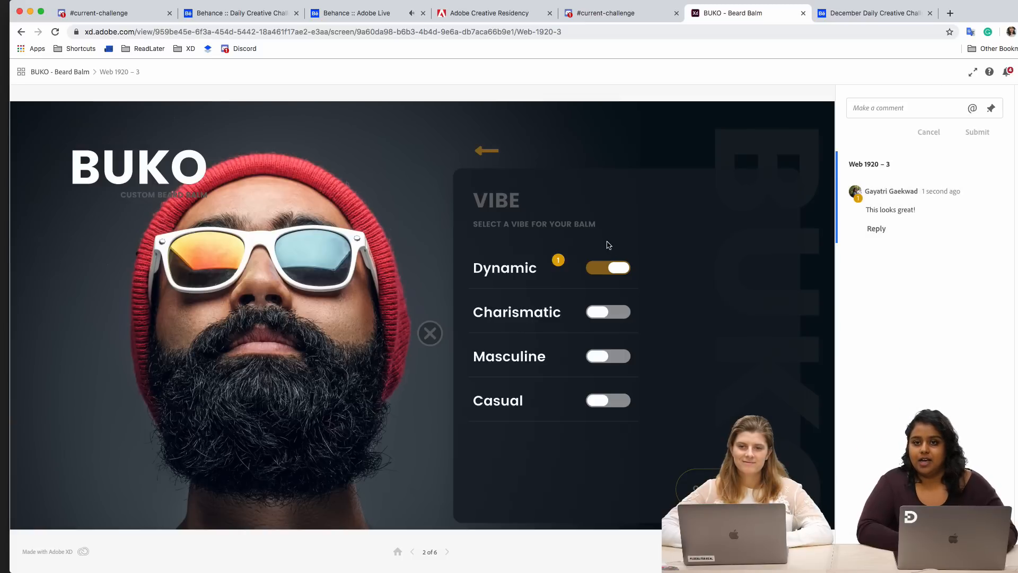
pyautogui.moveTo(571, 262)
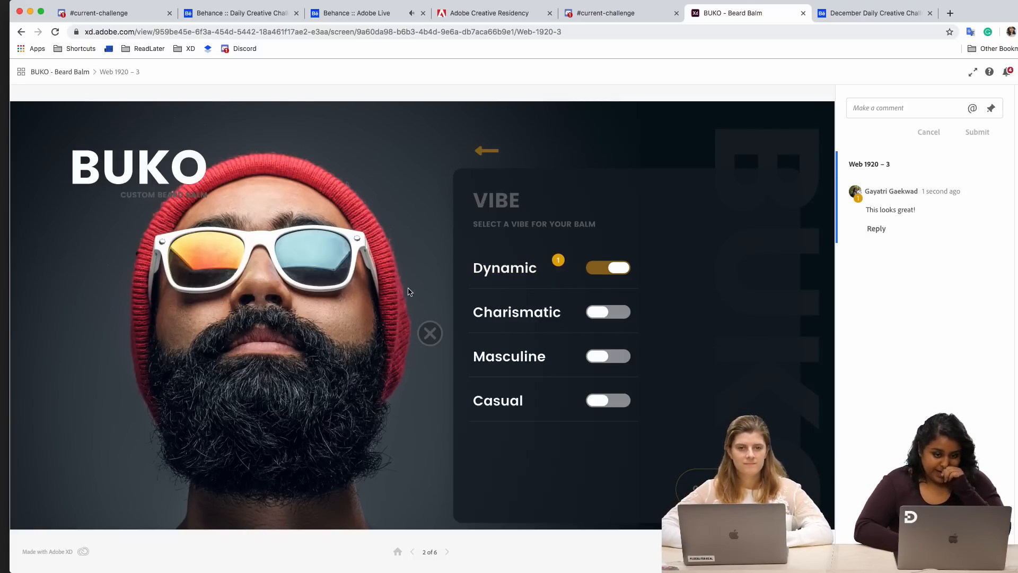
# - Switch to the Discord #current-challenge channel and add a heart reaction to the BUKO - Beard Balm post
pyautogui.click(597, 13)
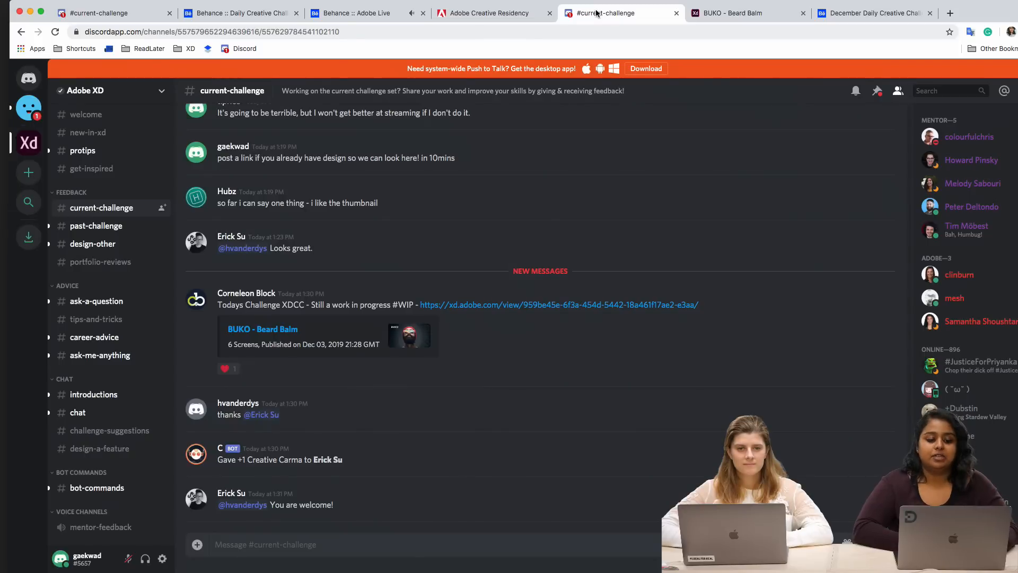
pyautogui.scroll(3, 385, 393)
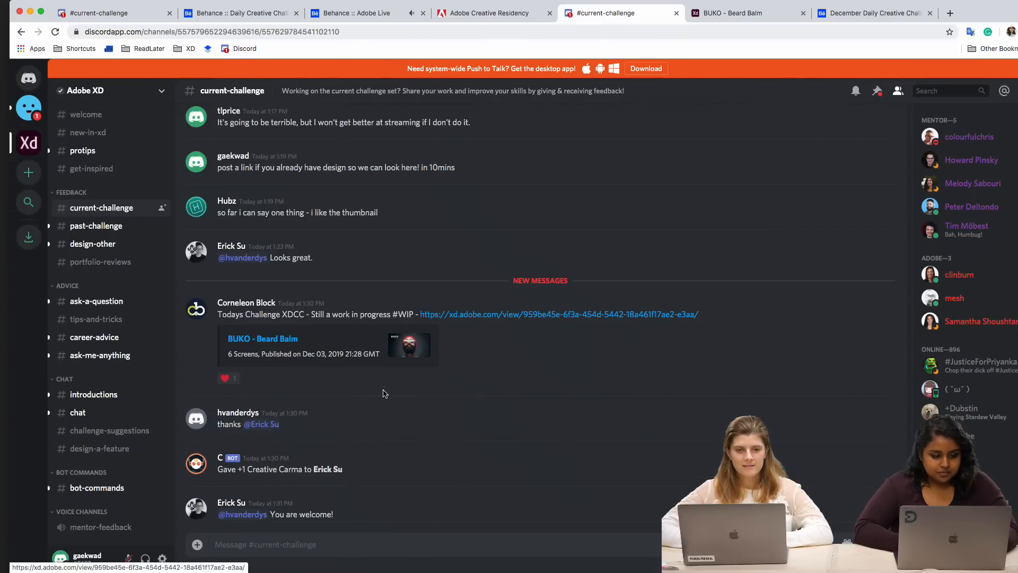
pyautogui.scroll(-3, 384, 393)
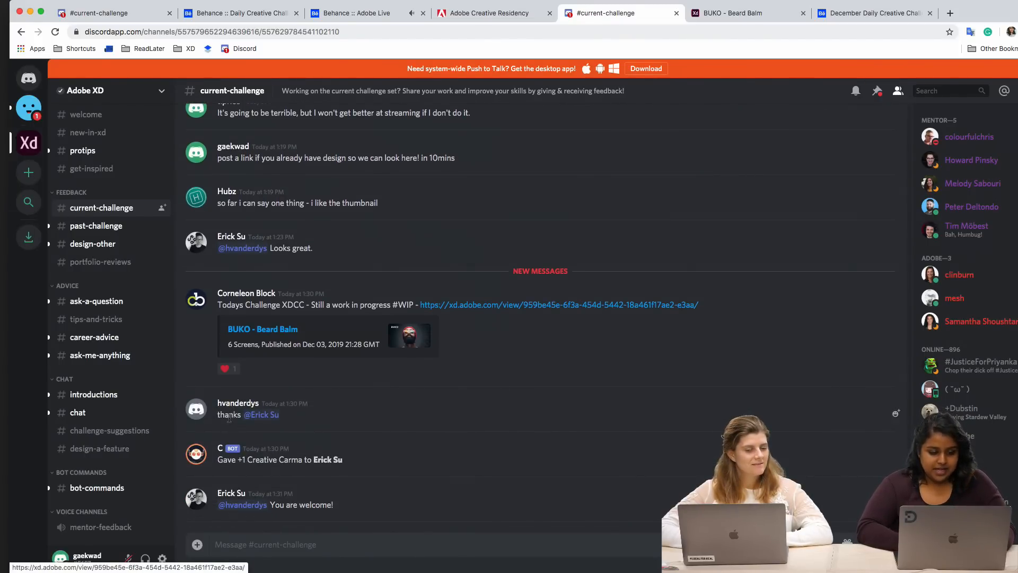
pyautogui.click(231, 371)
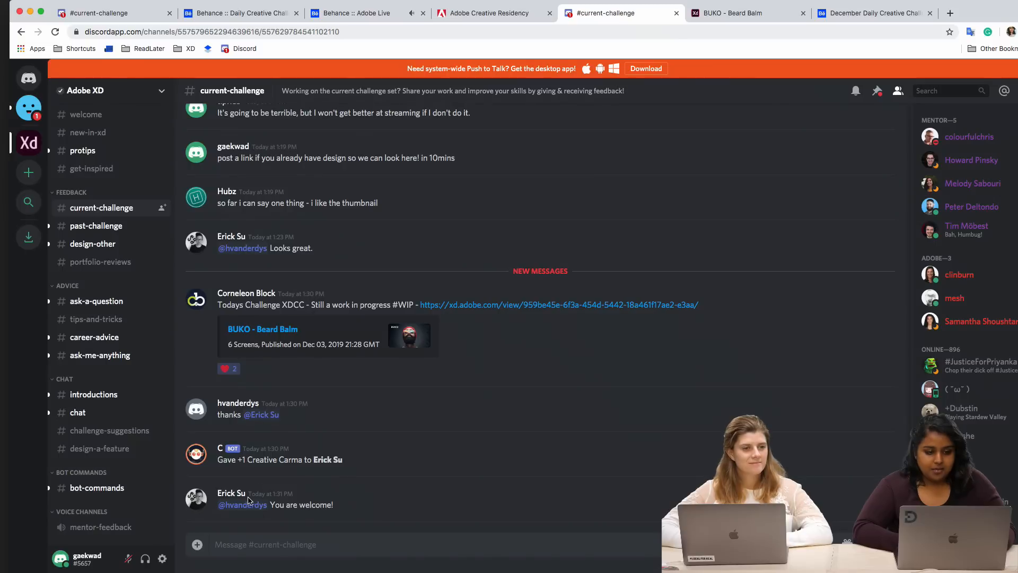
# - Look through the #current-challenge messages for other submissions, going back to the December Daily Creative Challenge post and returning to the newest
pyautogui.scroll(10, 248, 499)
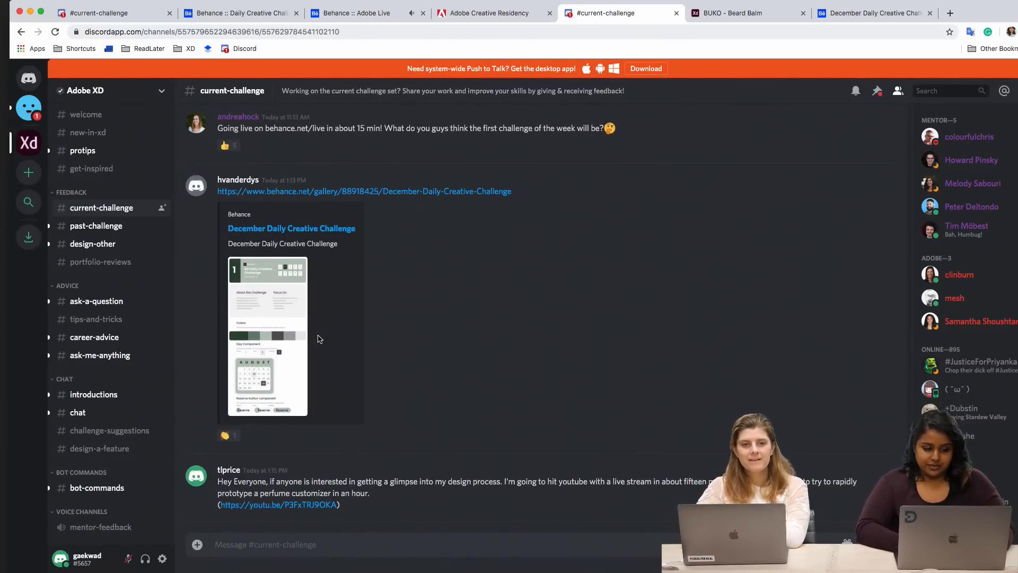
pyautogui.scroll(-10, 320, 339)
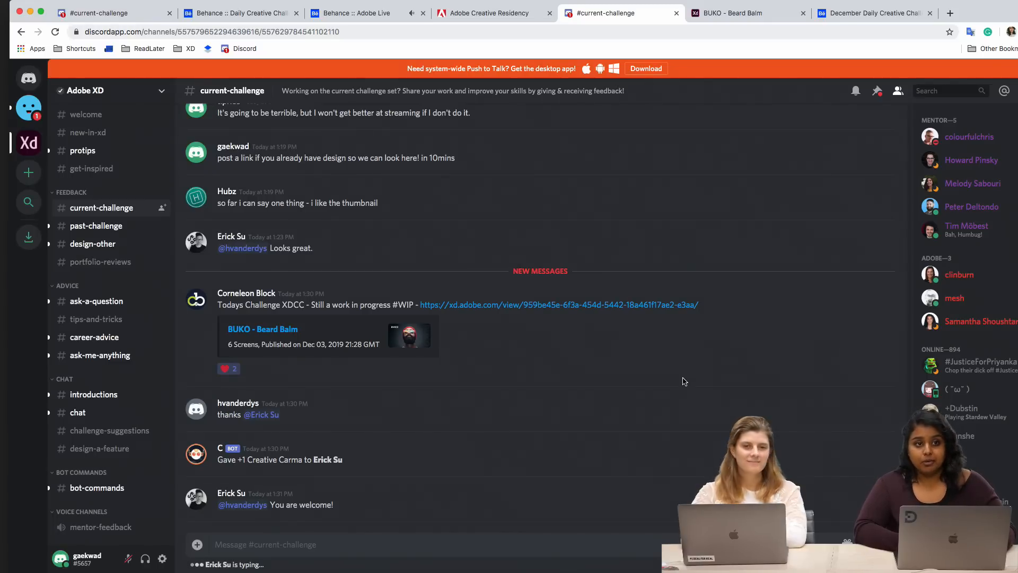
pyautogui.scroll(5, 697, 129)
pyautogui.scroll(-5, 698, 128)
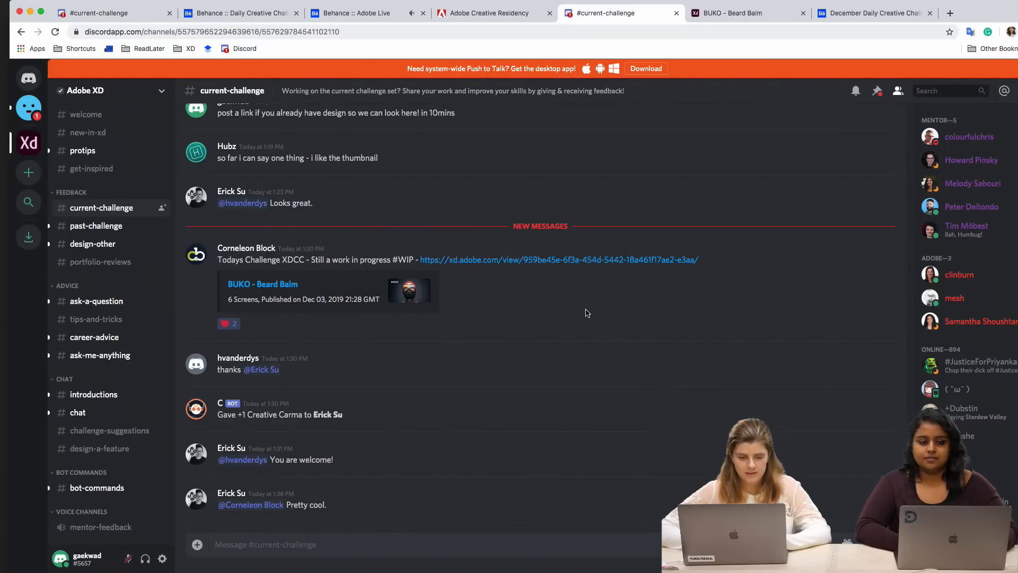
# - Switch to the Digital Pantry document in Adobe XD and bring the Home – 2 artboard into close view
pyautogui.click(655, 558)
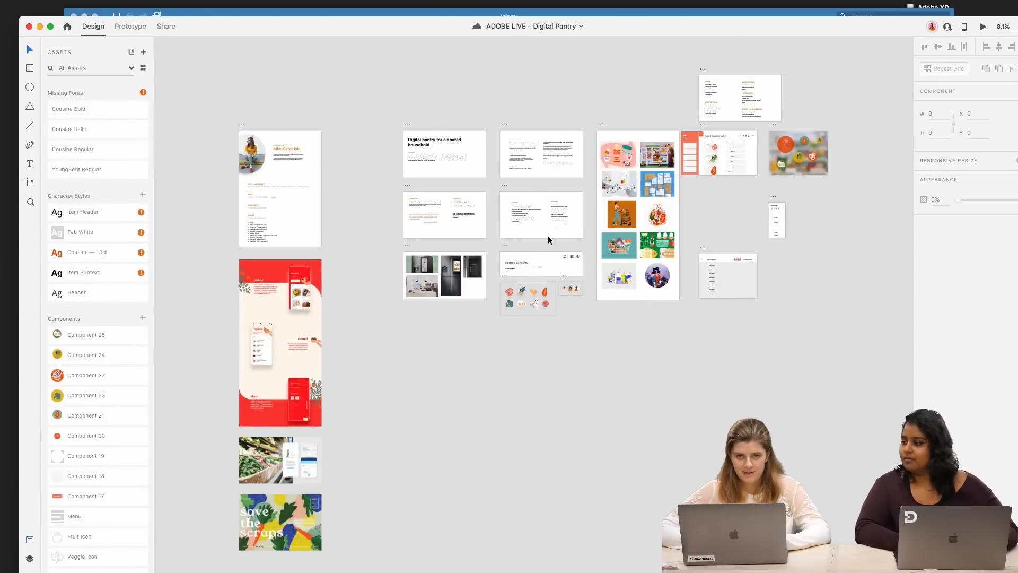
pyautogui.scroll(3, 506, 307)
pyautogui.scroll(5, 506, 307)
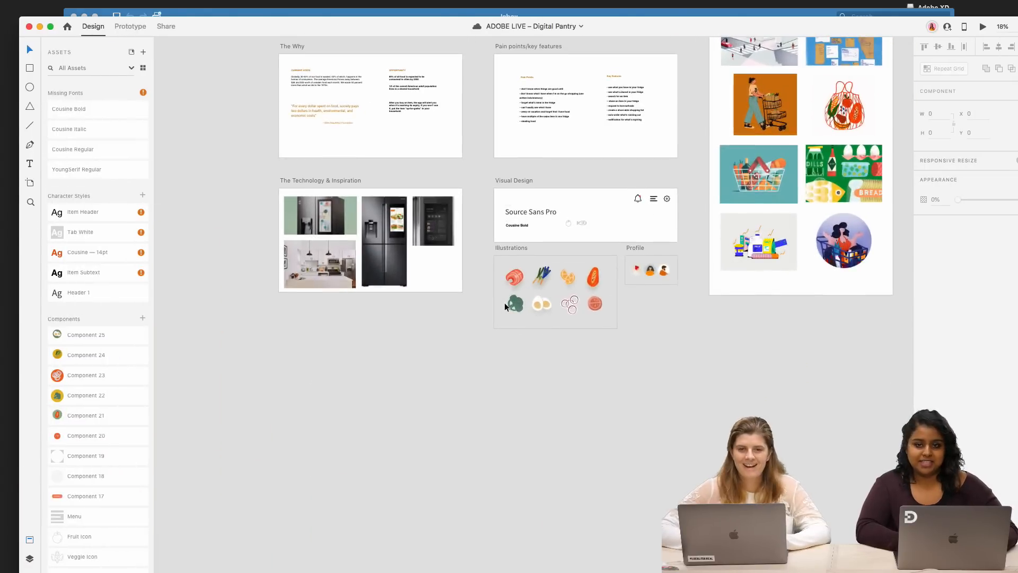
pyautogui.hscroll(5, 506, 307)
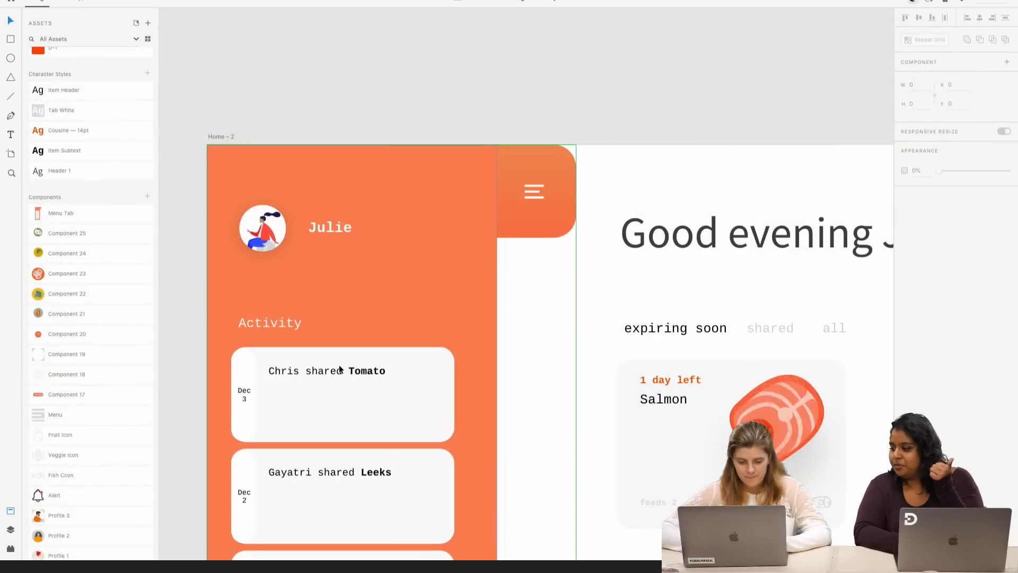
# - Replace the sharer's name in the Tomato card of the Activity list on the Home – 2 artboard
pyautogui.click(330, 372)
pyautogui.doubleClick(306, 371)
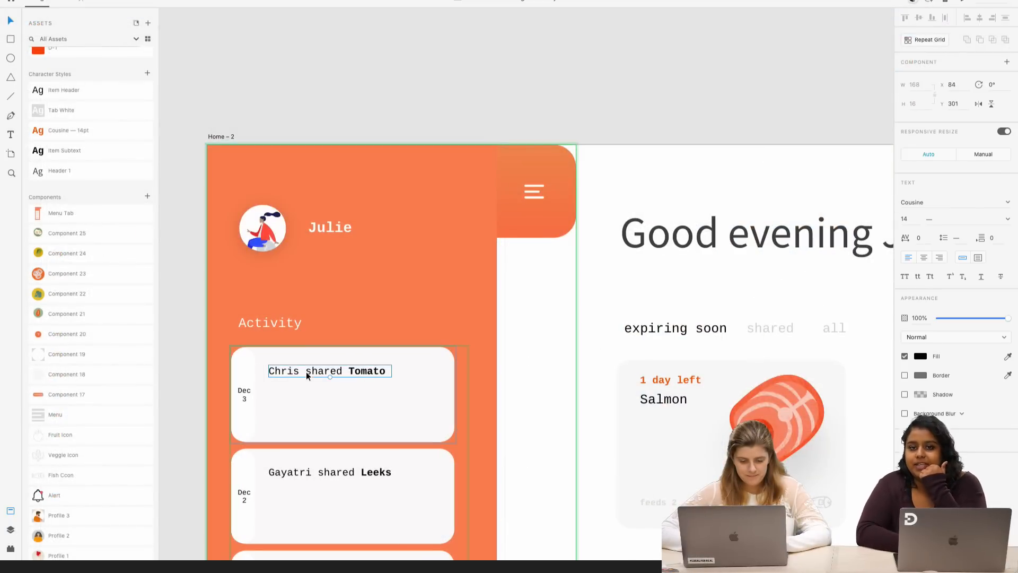
pyautogui.doubleClick(306, 371)
pyautogui.doubleClick(281, 371)
pyautogui.write('Paco')
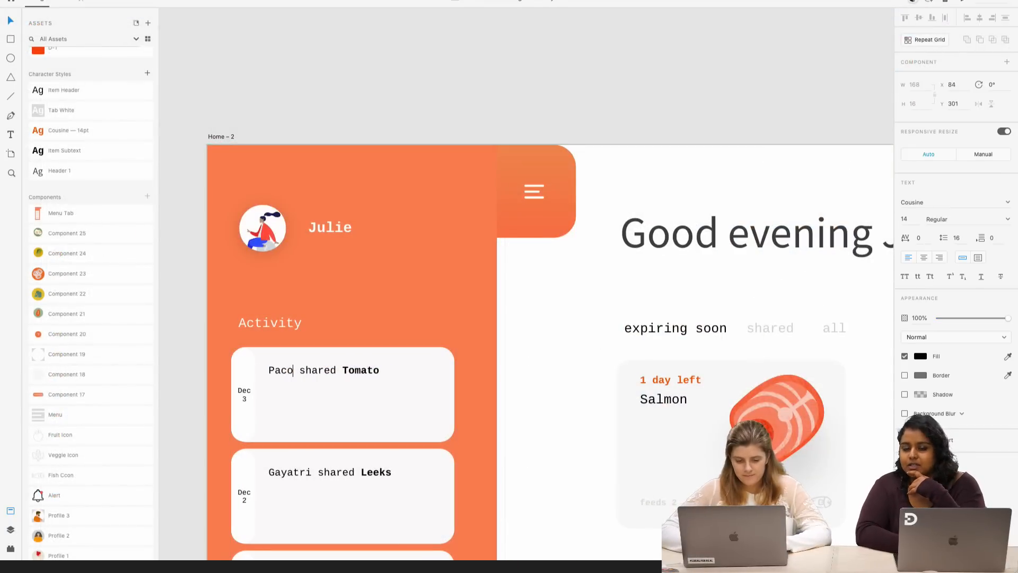
pyautogui.press('Escape')
pyautogui.scroll(-3, 310, 386)
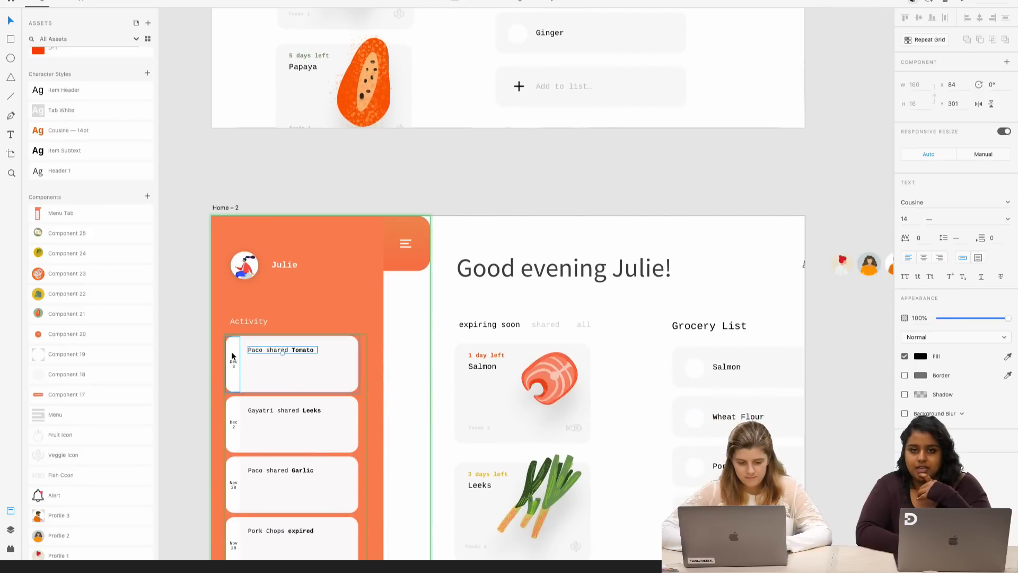
pyautogui.press('Escape')
# - Review the Overview artboard's feature lists, especially Inventory and Expiry Notifications, against the Home – 1 artboard
pyautogui.hscroll(3, 514, 395)
pyautogui.click(544, 357)
pyautogui.scroll(-3, 545, 356)
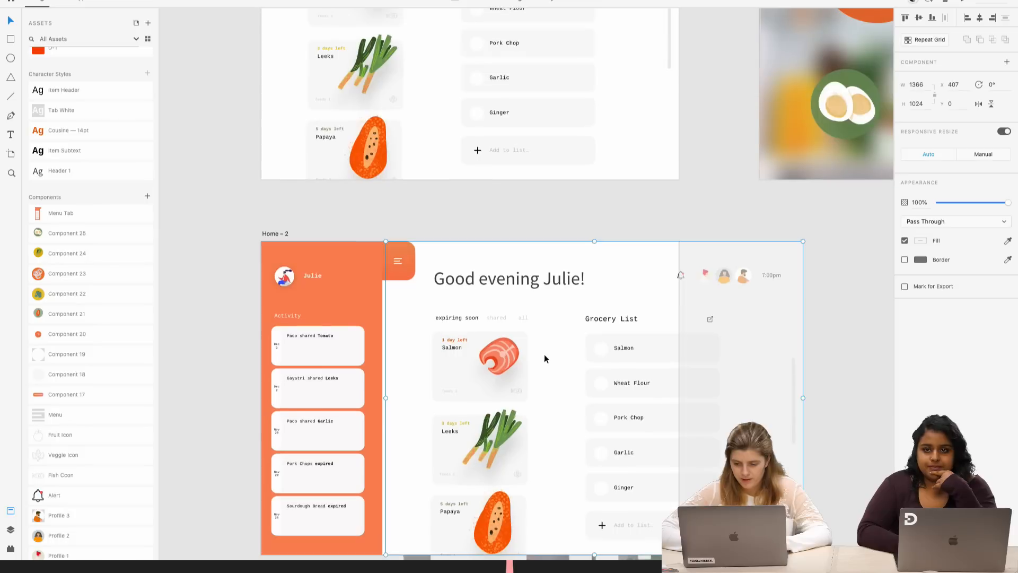
pyautogui.press('Escape')
pyautogui.scroll(5, 839, 387)
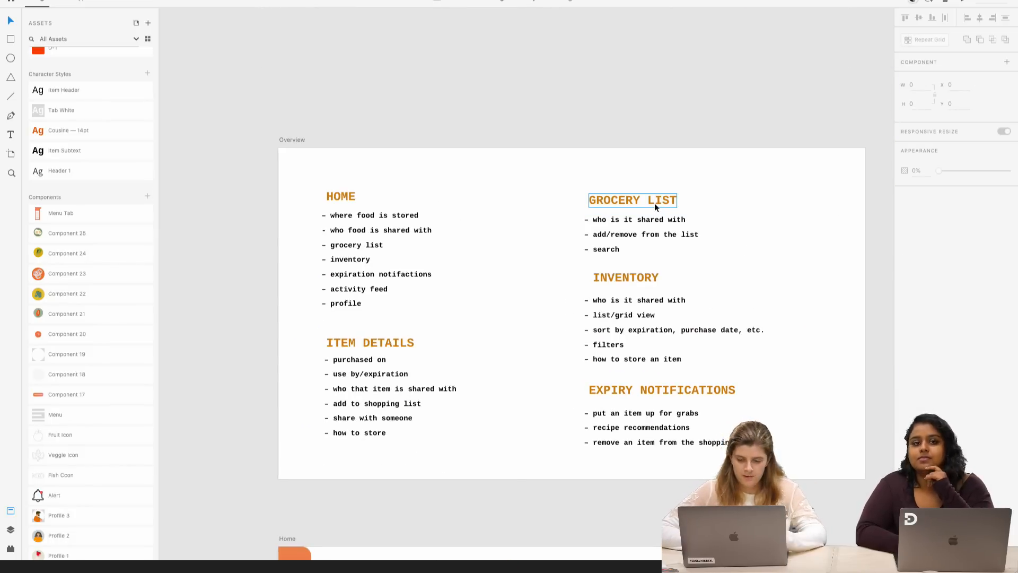
pyautogui.scroll(-5, 663, 318)
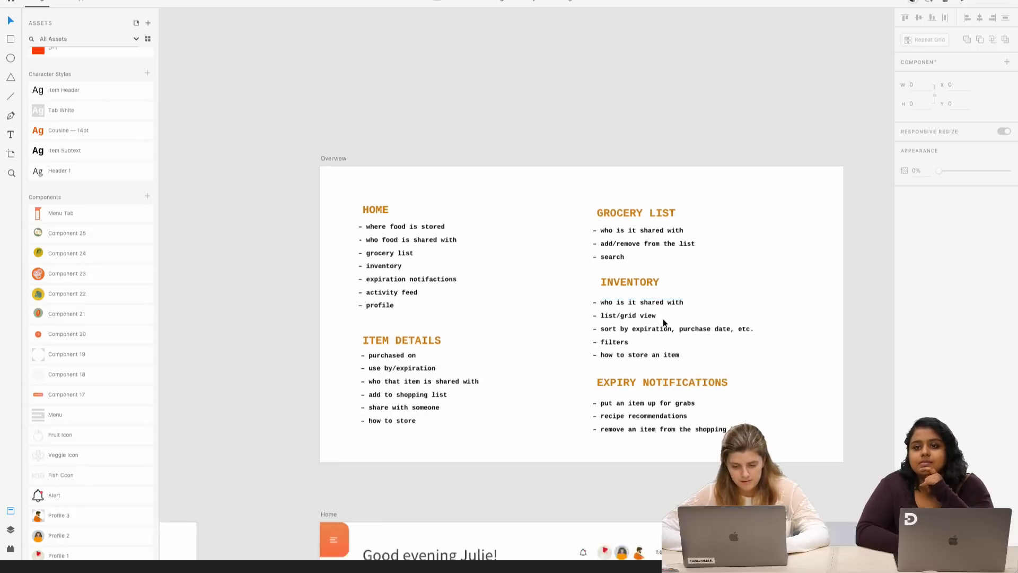
pyautogui.hscroll(4, 662, 318)
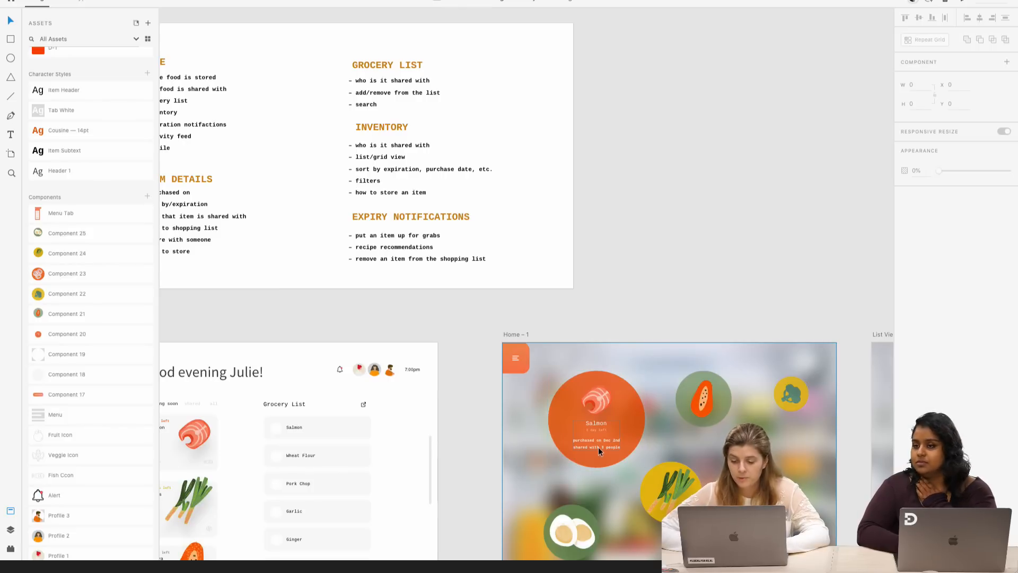
pyautogui.scroll(-2, 666, 281)
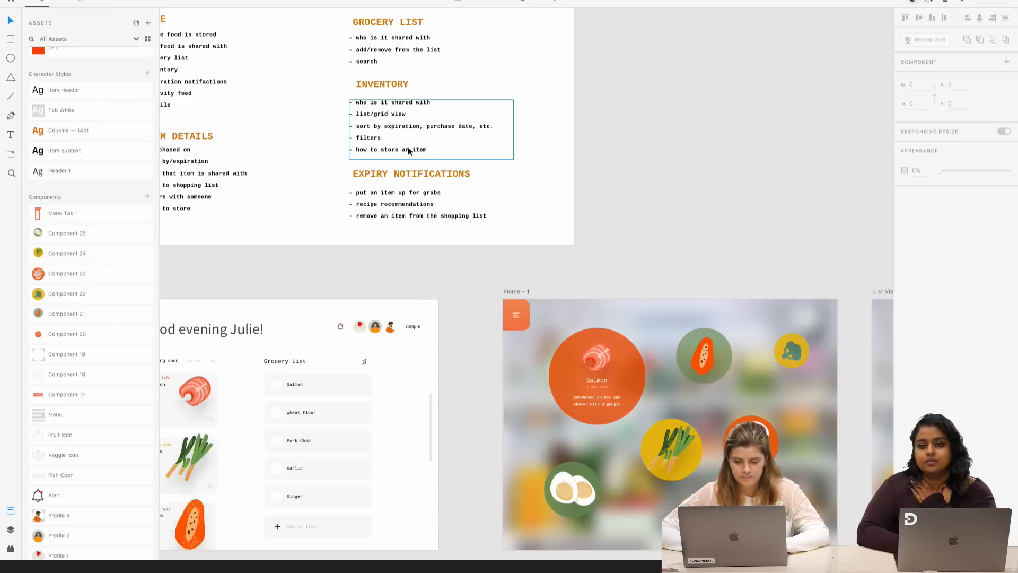
pyautogui.scroll(-3, 610, 361)
pyautogui.hscroll(2, 610, 360)
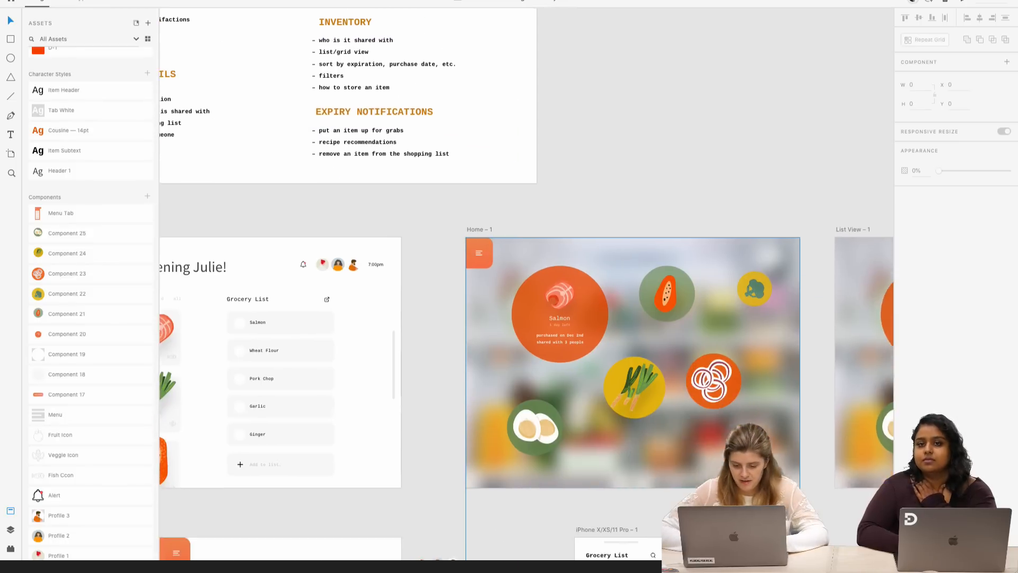
pyautogui.scroll(-2, 527, 284)
pyautogui.hscroll(1, 526, 284)
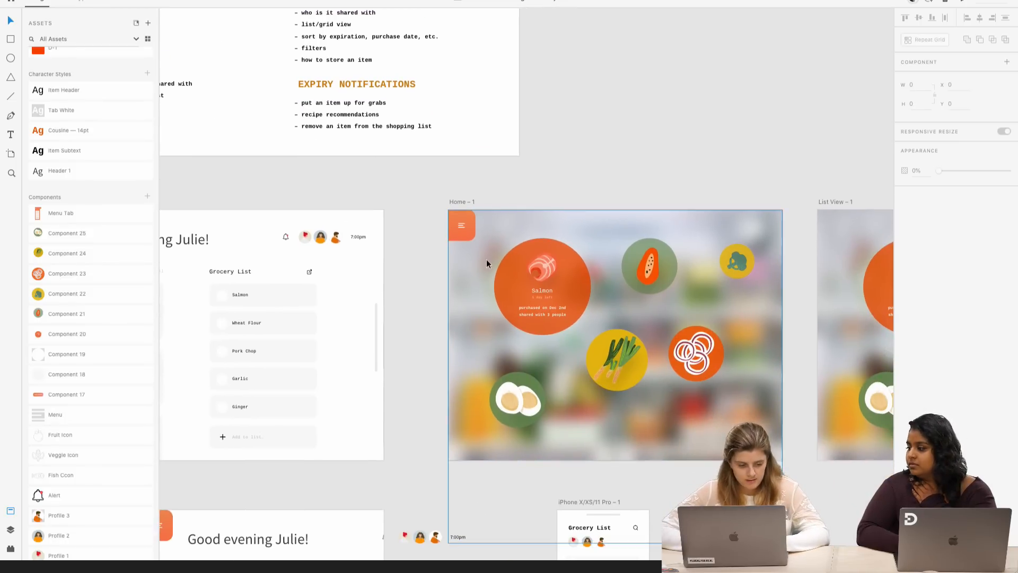
pyautogui.scroll(5, 485, 258)
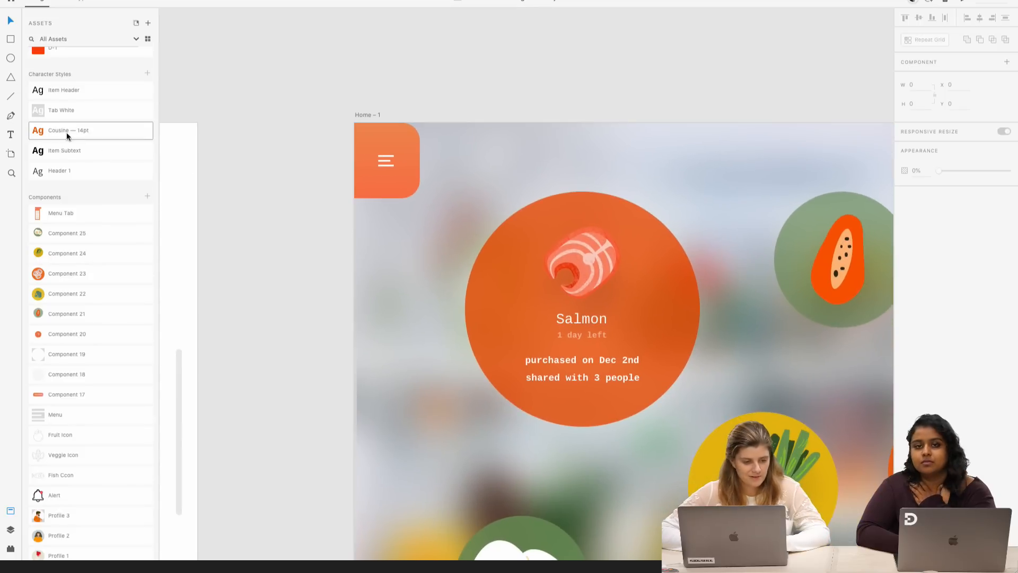
pyautogui.click(10, 96)
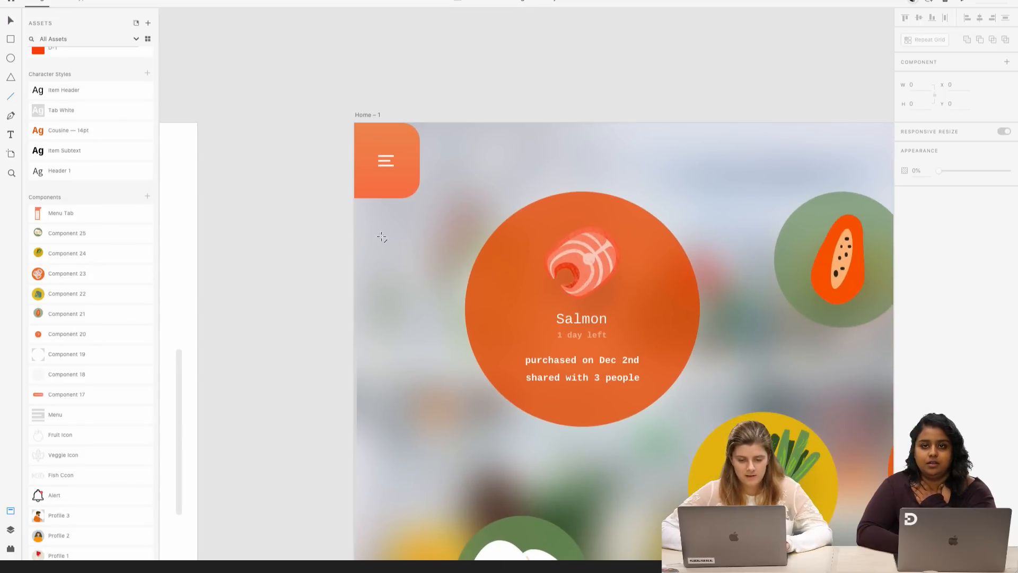
pyautogui.moveTo(372, 228); pyautogui.dragTo(412, 229)
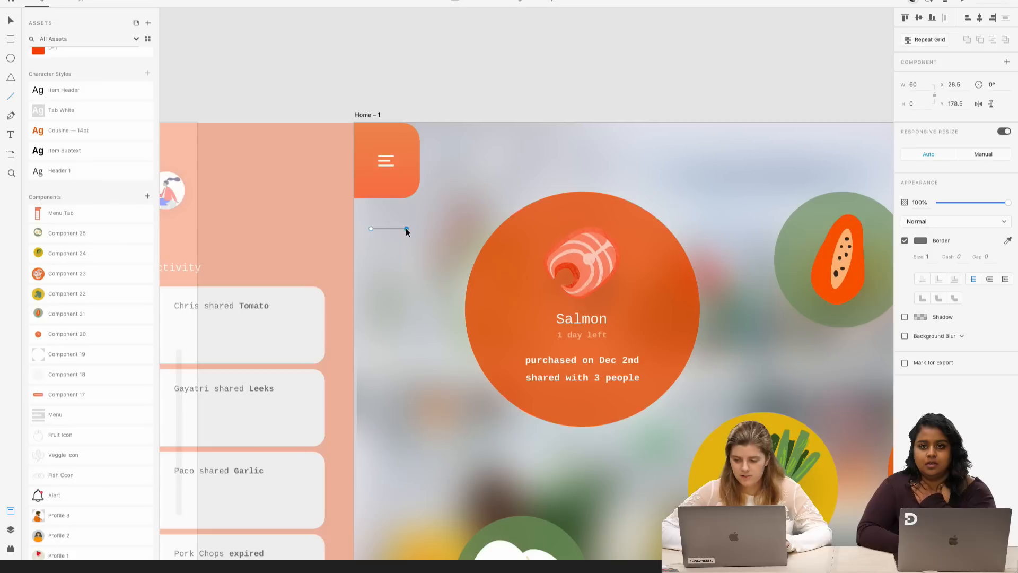
pyautogui.click(929, 258)
pyautogui.write('23')
pyautogui.press('Return')
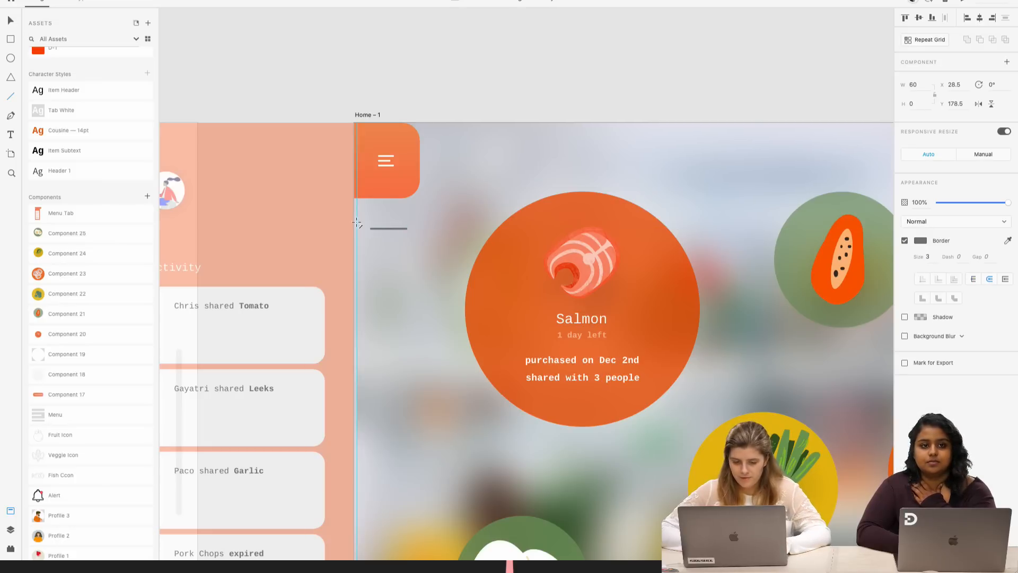
pyautogui.scroll(5, 406, 233)
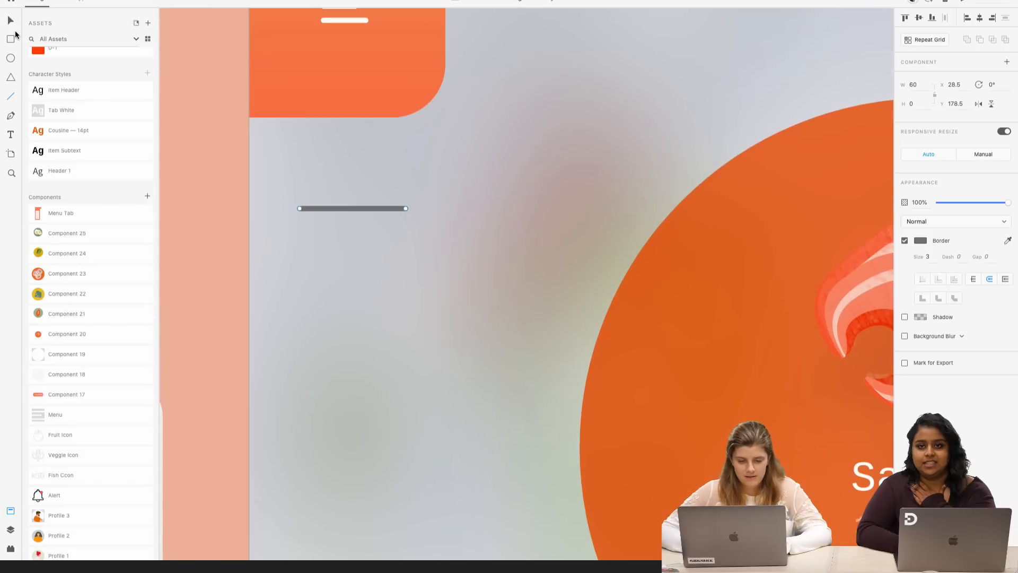
pyautogui.press('Delete')
# - Duplicate the three-line menu icon from the orange tab on Home – 1 and place the copy straight below the tab
pyautogui.click(9, 23)
pyautogui.scroll(2, 287, 154)
pyautogui.click(365, 129)
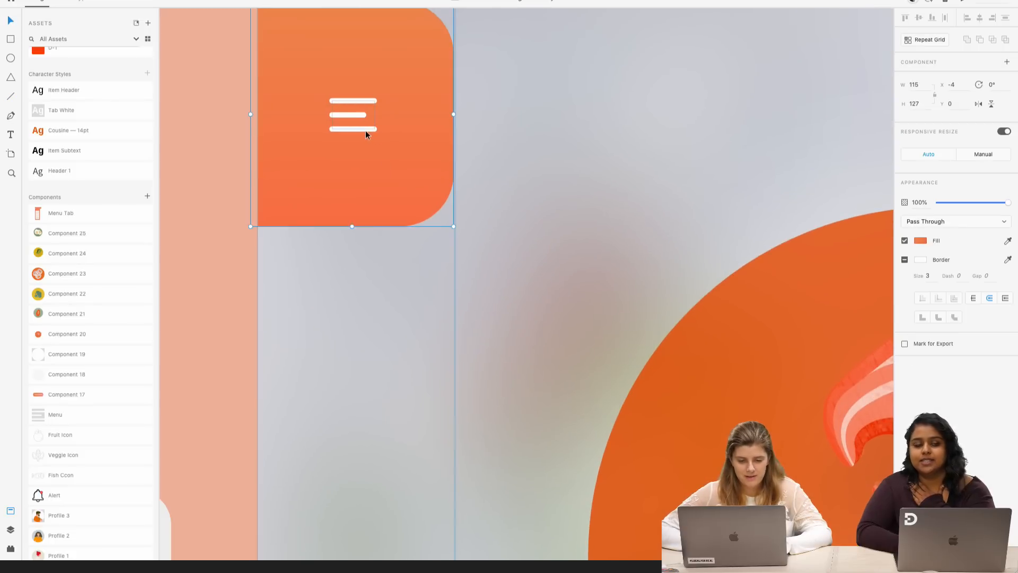
pyautogui.scroll(-3, 405, 276)
pyautogui.click(386, 204)
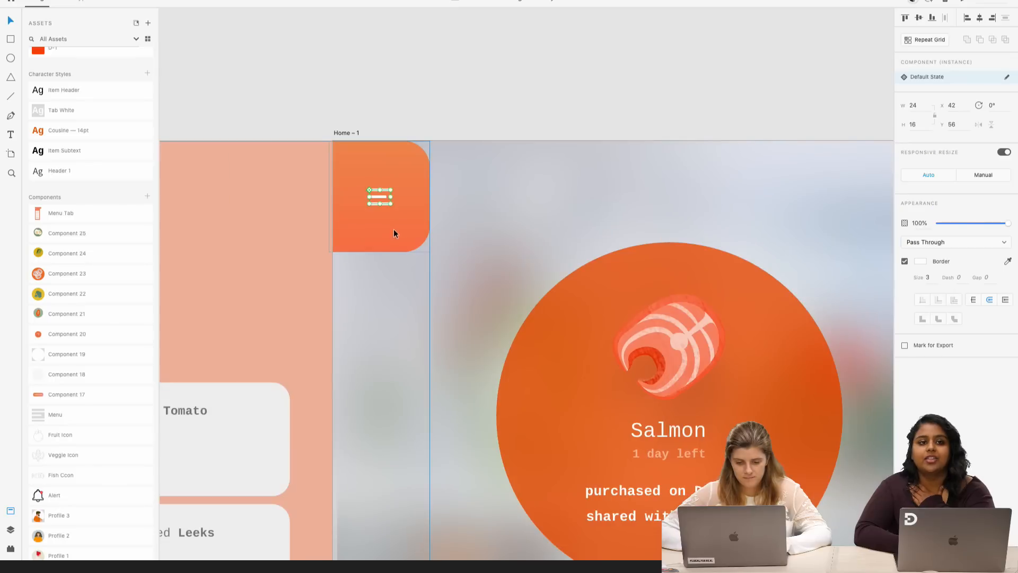
pyautogui.moveTo(386, 207); pyautogui.dragTo(397, 348)
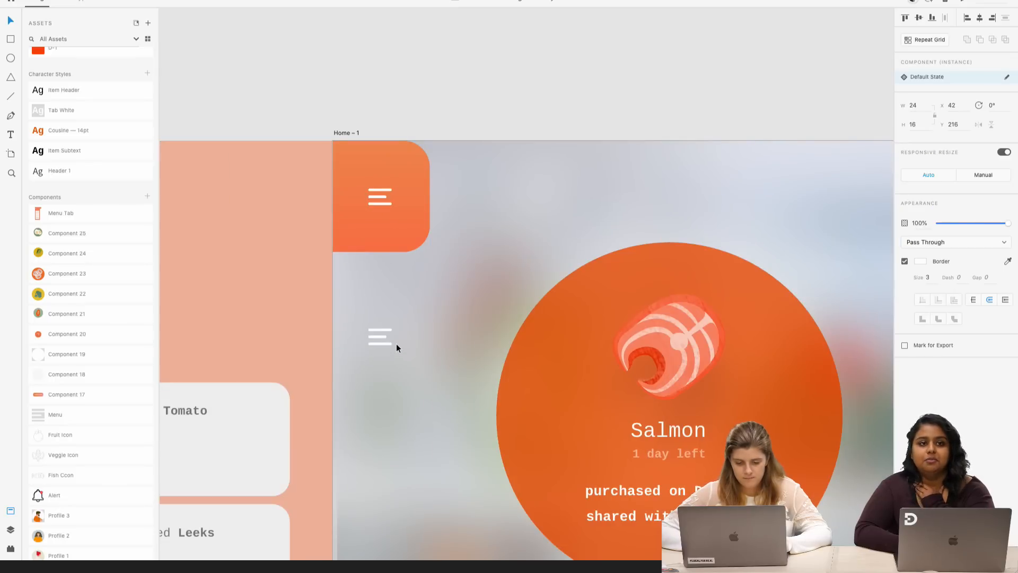
# - Lengthen the middle line of the copied icon to 24 so it matches the other two lines
pyautogui.scroll(3, 398, 348)
pyautogui.doubleClick(371, 330)
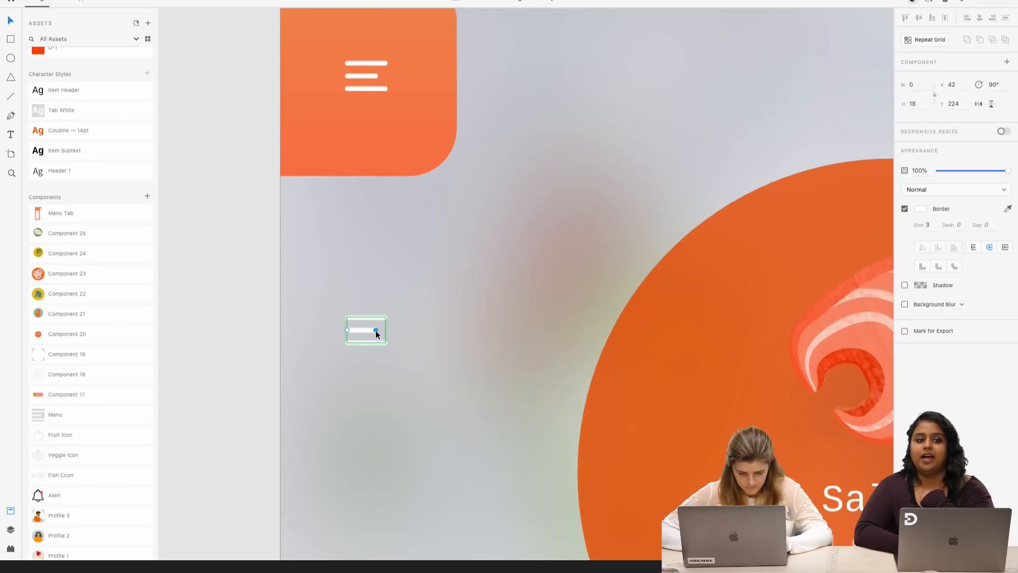
pyautogui.scroll(3, 350, 323)
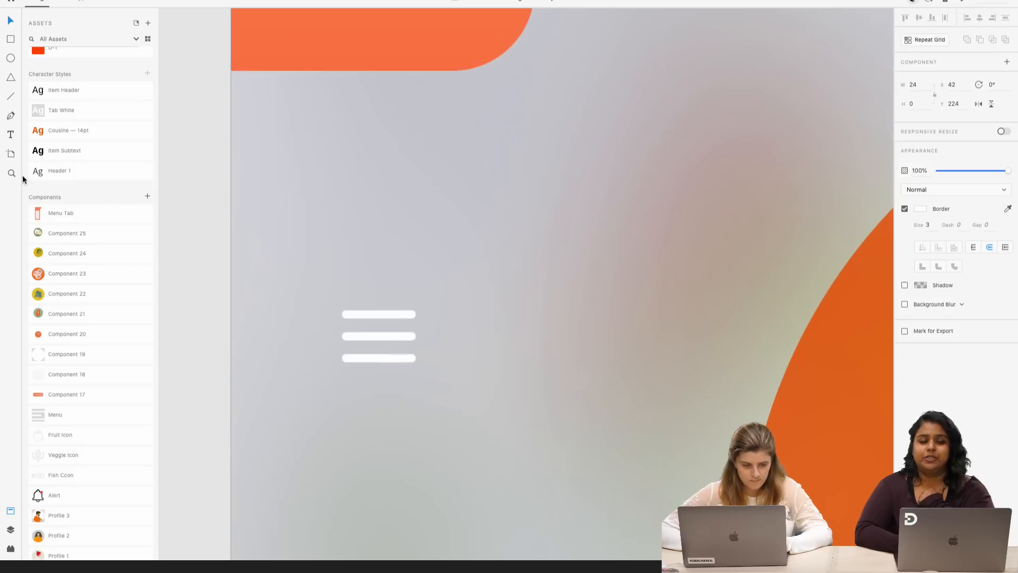
# - Draw a 7 × 7 circle with a white fill on the icon's top line and make its border white
pyautogui.click(10, 58)
pyautogui.moveTo(358, 304); pyautogui.dragTo(376, 326)
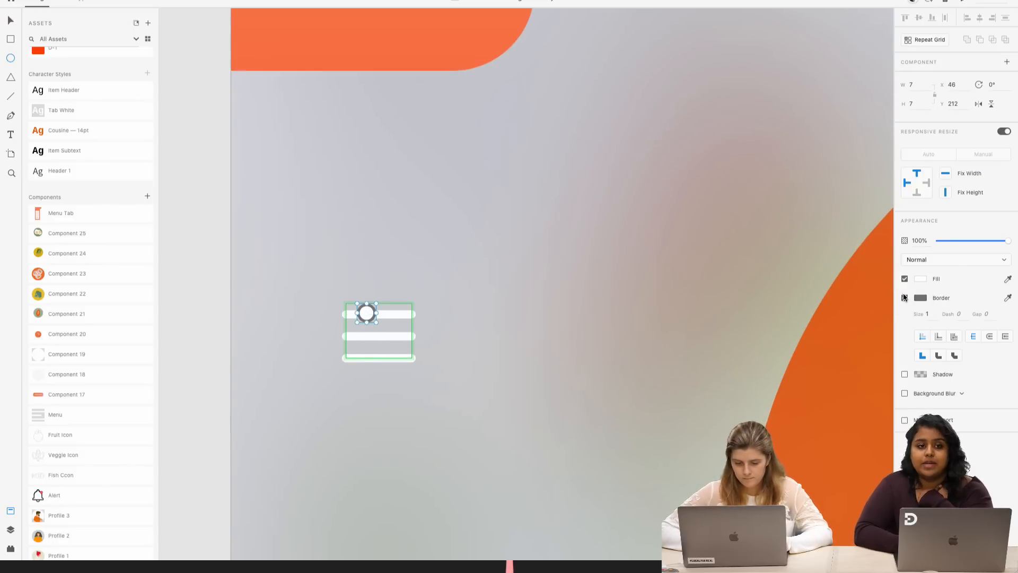
pyautogui.click(905, 298)
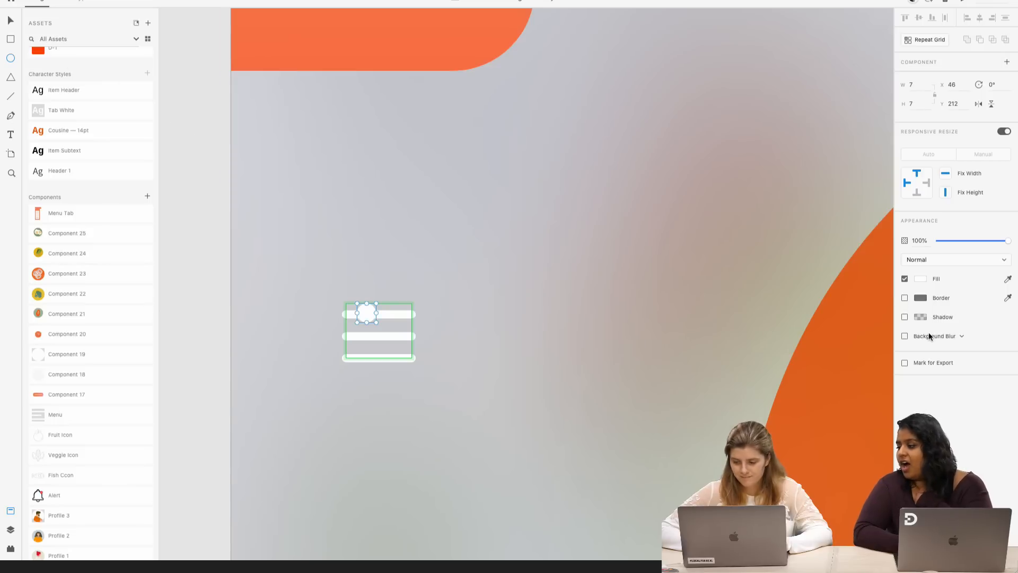
pyautogui.click(905, 298)
pyautogui.click(920, 297)
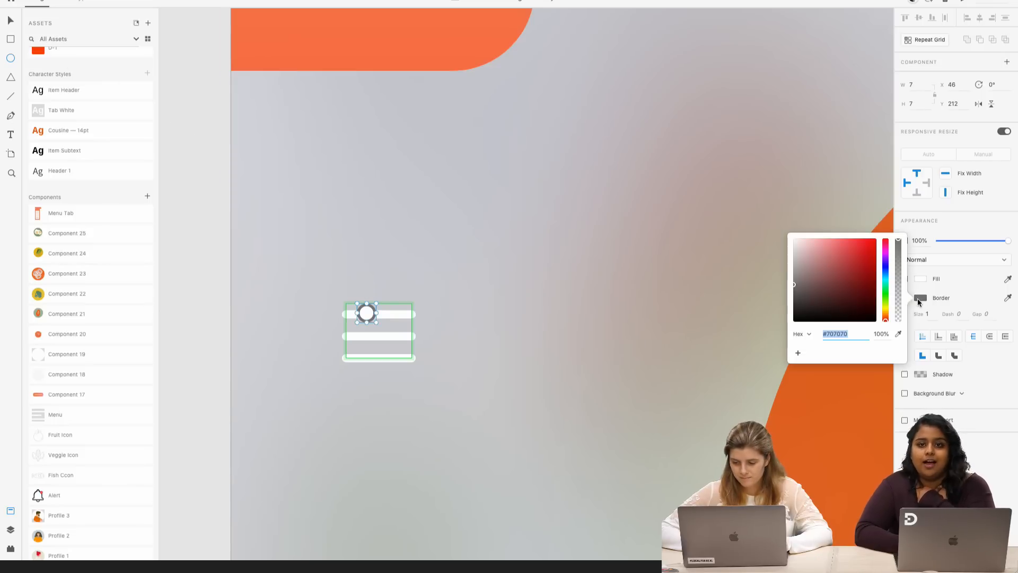
pyautogui.click(947, 281)
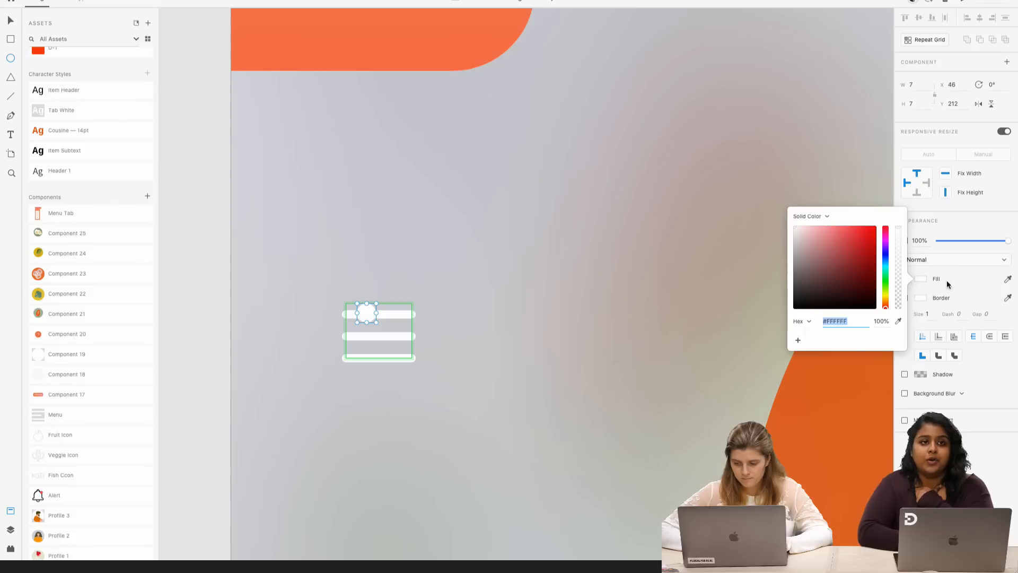
pyautogui.click(929, 274)
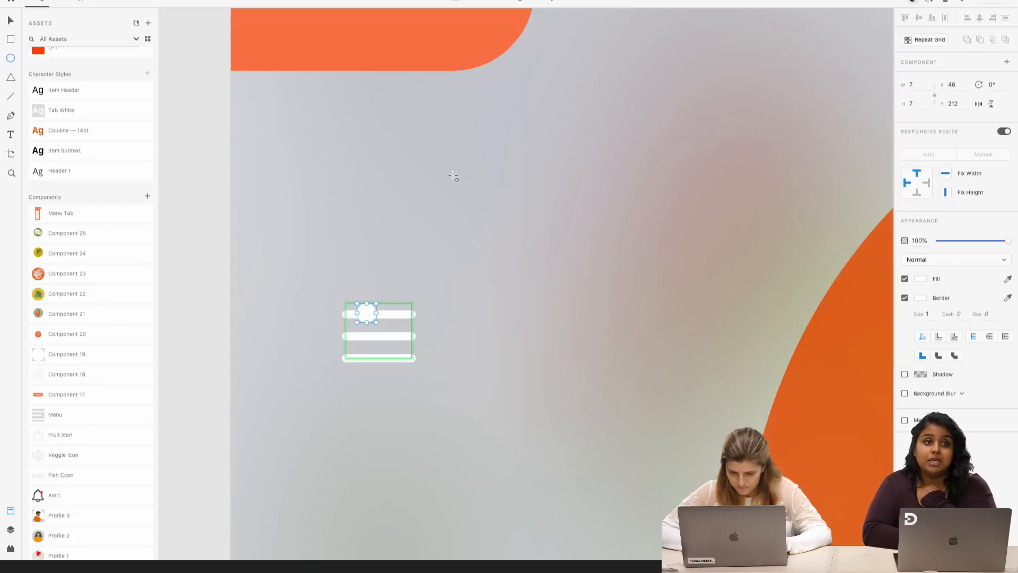
# - Duplicate the white circle onto the icon's middle and bottom lines, with the middle circle offset further right
pyautogui.click(13, 20)
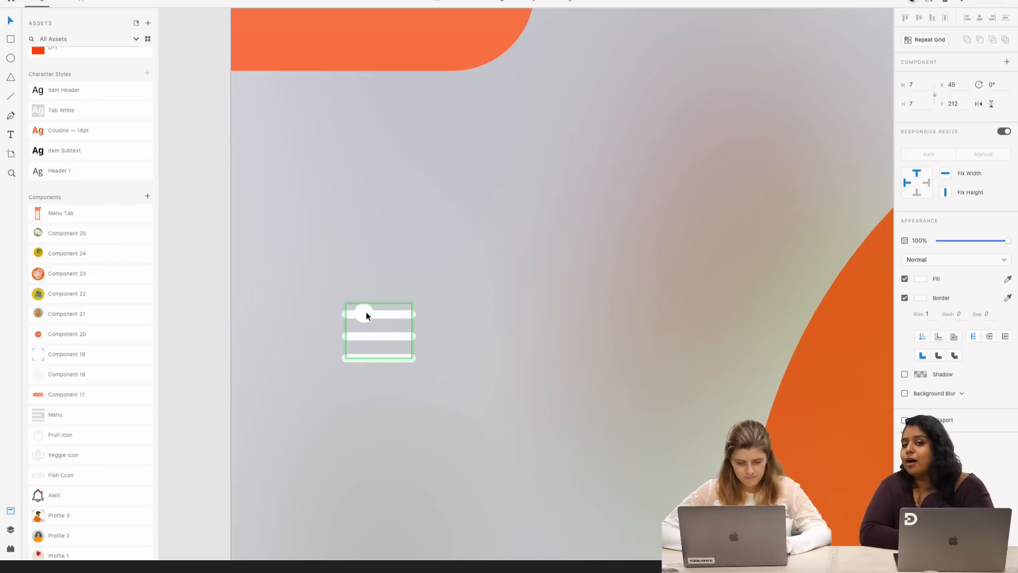
pyautogui.moveTo(365, 313); pyautogui.dragTo(375, 321)
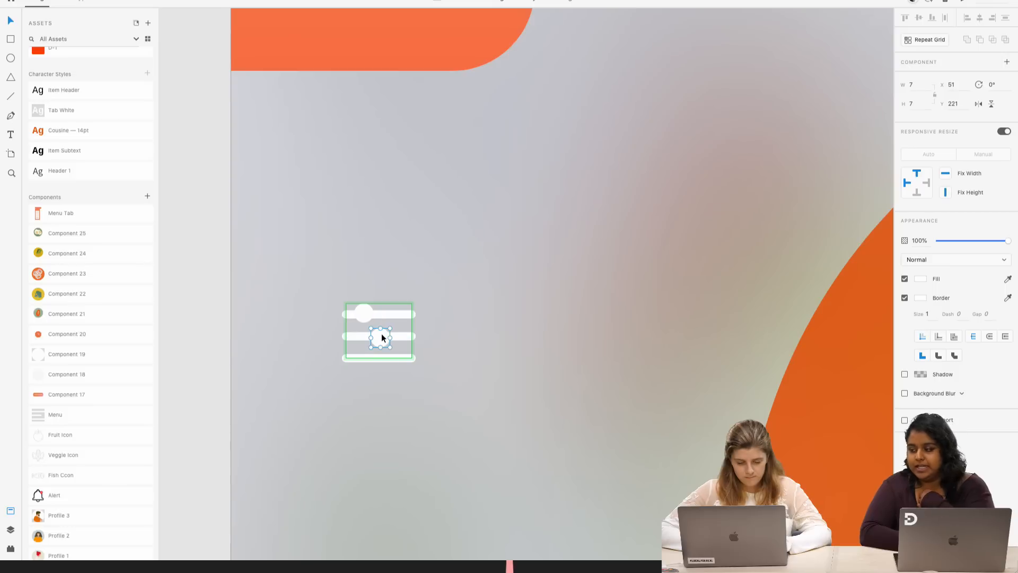
pyautogui.moveTo(382, 338); pyautogui.dragTo(362, 358)
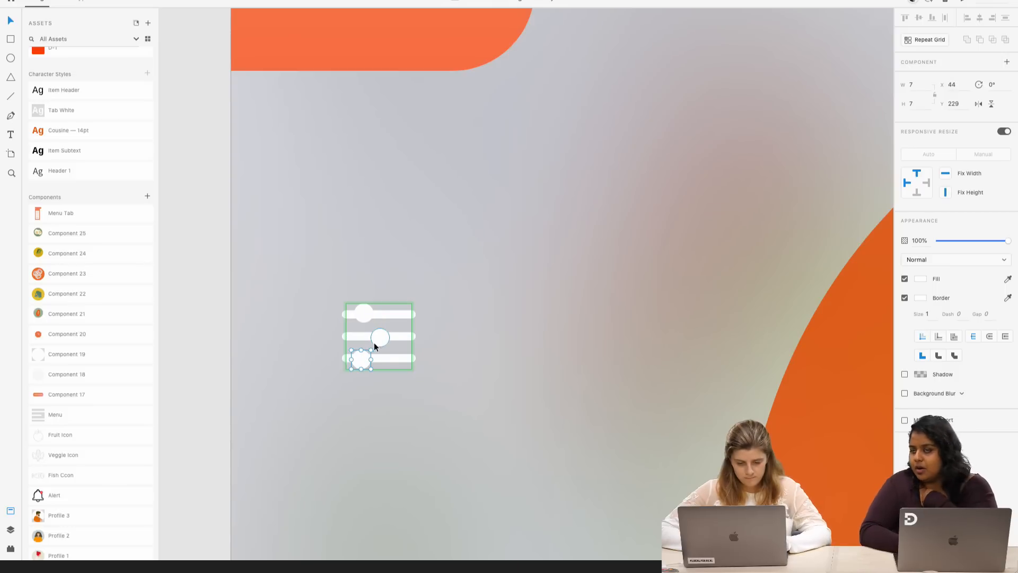
# - Shift all three circles of the slider icon 3 px to the right together
pyautogui.keyDown('shift'); pyautogui.click(373, 341); pyautogui.keyUp('shift')
pyautogui.keyDown('shift'); pyautogui.click(368, 315); pyautogui.keyUp('shift')
pyautogui.press('Right')
pyautogui.press('Right')
pyautogui.press('Right')
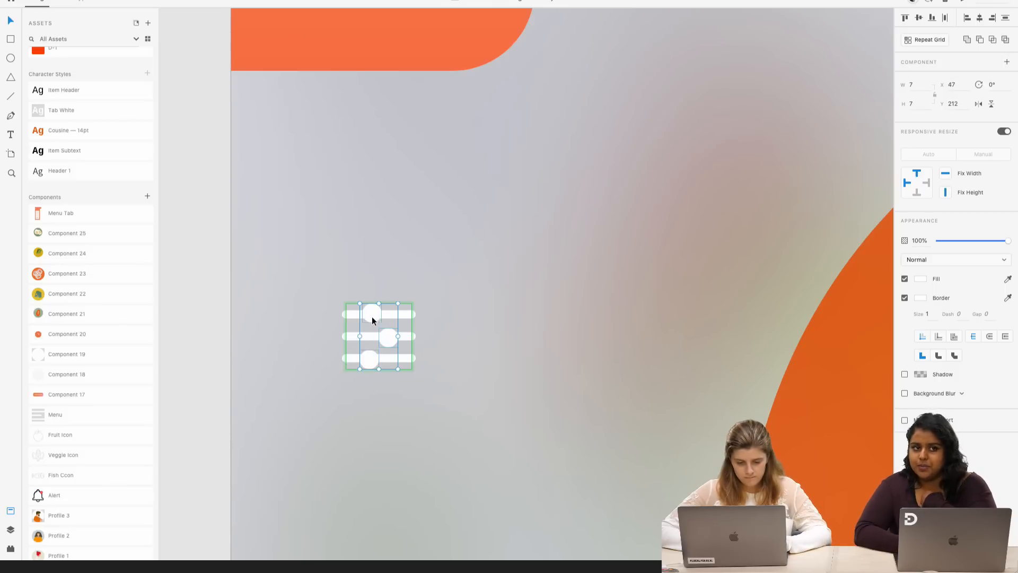
pyautogui.press('Escape')
pyautogui.scroll(-5, 406, 337)
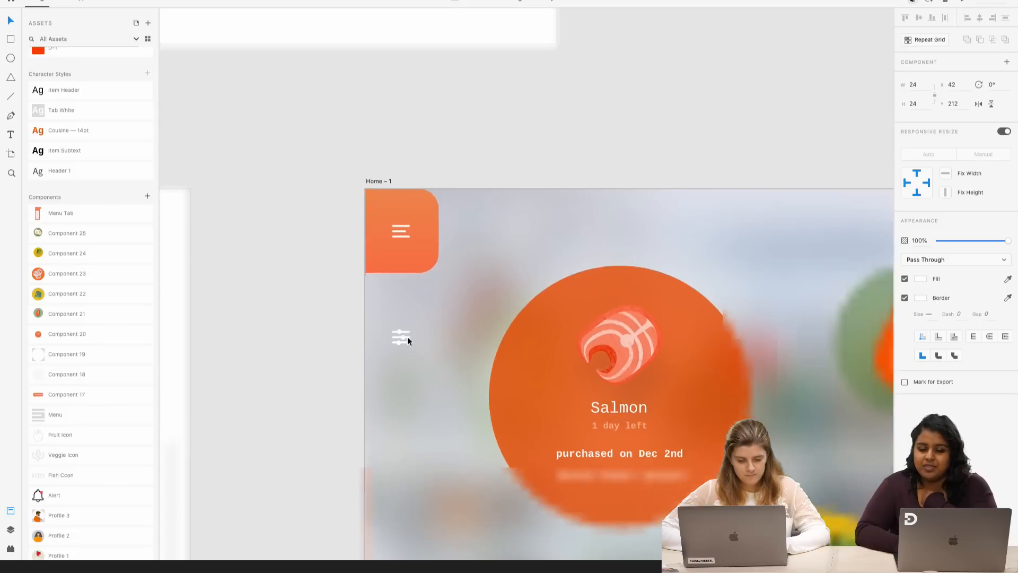
pyautogui.moveTo(405, 336); pyautogui.dragTo(511, 147)
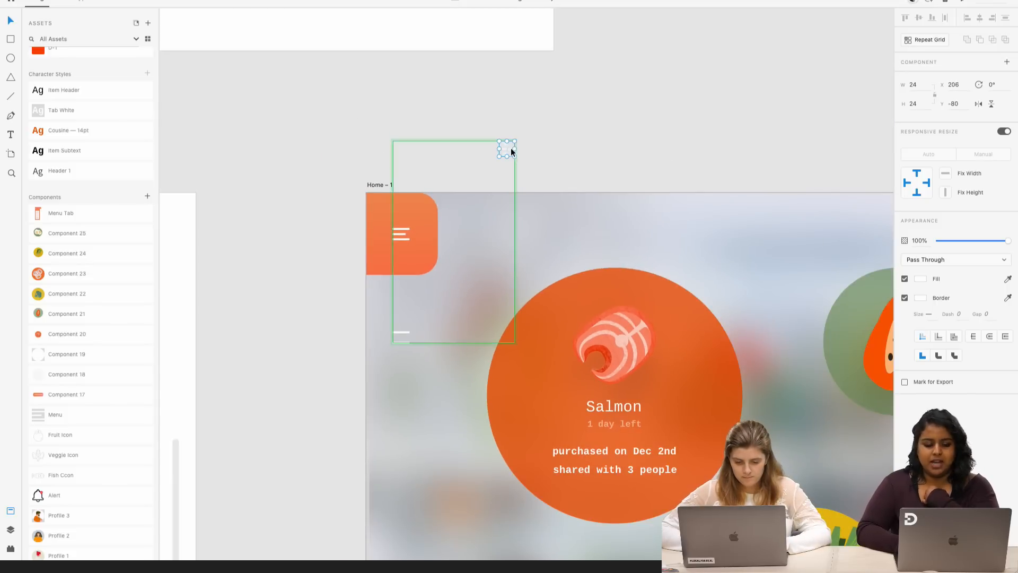
pyautogui.press('super+z')
# - Group the three lines and the circles into one slider-style filter icon
pyautogui.doubleClick(395, 339)
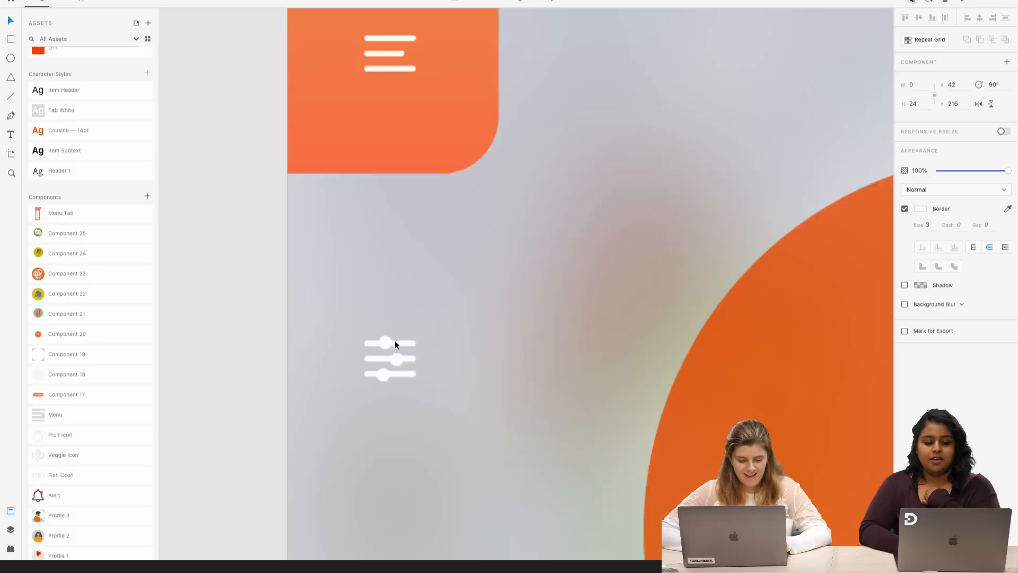
pyautogui.scroll(5, 394, 339)
pyautogui.keyDown('shift'); pyautogui.click(385, 340); pyautogui.keyUp('shift')
pyautogui.keyDown('shift'); pyautogui.click(397, 356); pyautogui.keyUp('shift')
pyautogui.keyDown('shift'); pyautogui.click(391, 359); pyautogui.keyUp('shift')
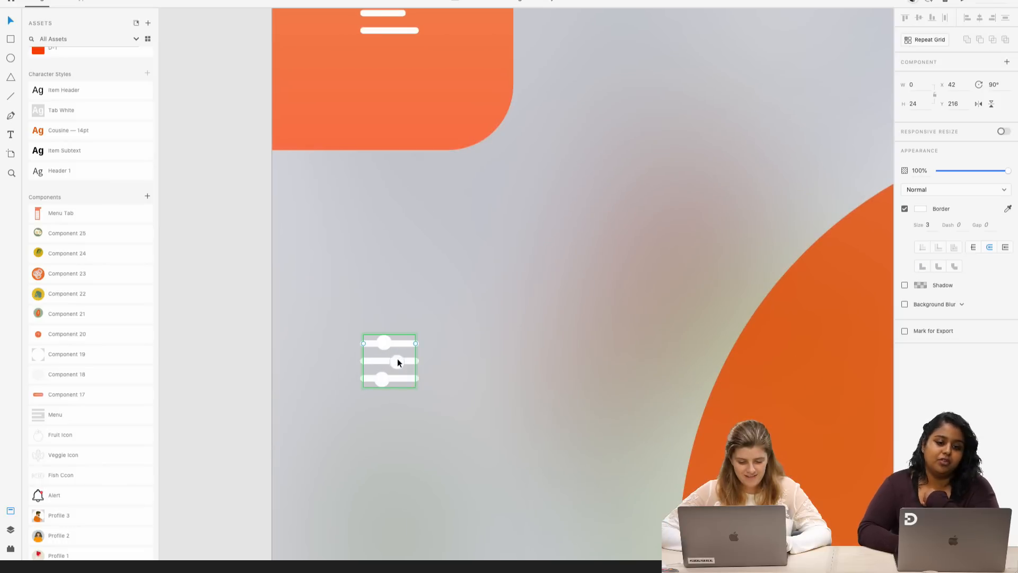
pyautogui.moveTo(396, 358); pyautogui.dragTo(348, 329)
pyautogui.press('super+z')
pyautogui.keyDown('shift'); pyautogui.click(402, 377); pyautogui.keyUp('shift')
pyautogui.press('super+g')
# - Position the filter icon just beneath the orange menu tab on Home – 1, at X 43, Y 162
pyautogui.scroll(-3, 425, 317)
pyautogui.scroll(-2, 566, 83)
pyautogui.scroll(2, 548, 113)
pyautogui.scroll(-3, 348, 329)
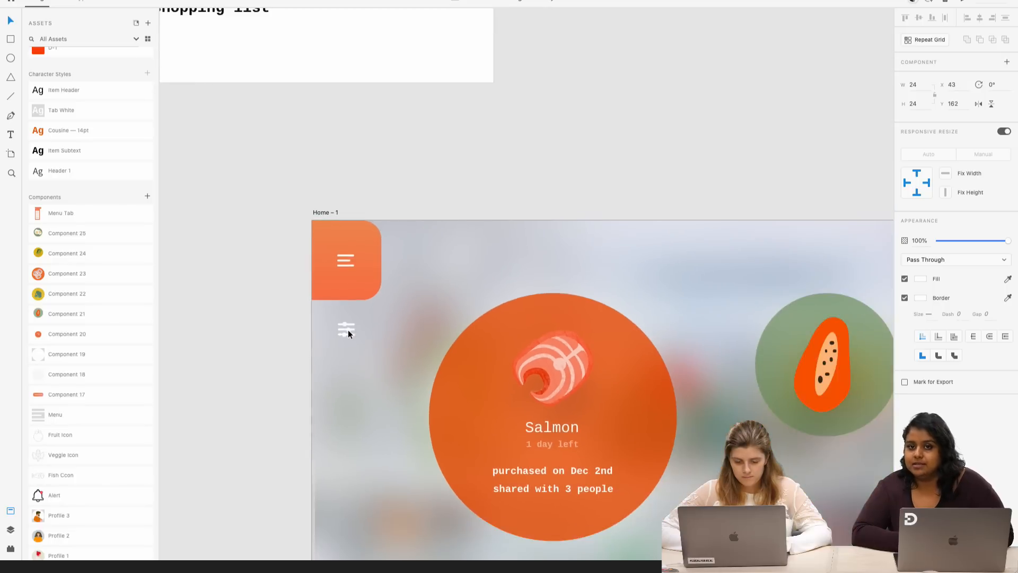
pyautogui.scroll(-2, 348, 329)
pyautogui.hscroll(2, 348, 329)
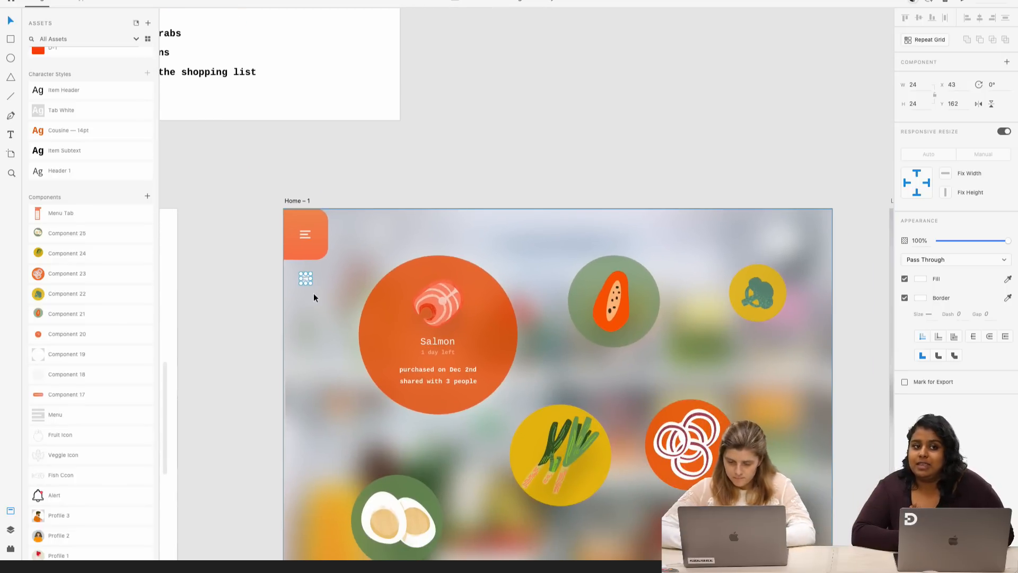
# - Move the filter icon to the upper-right corner of Home – 1, opposite the menu tab, at X 1271, Y 66
pyautogui.scroll(2, 309, 282)
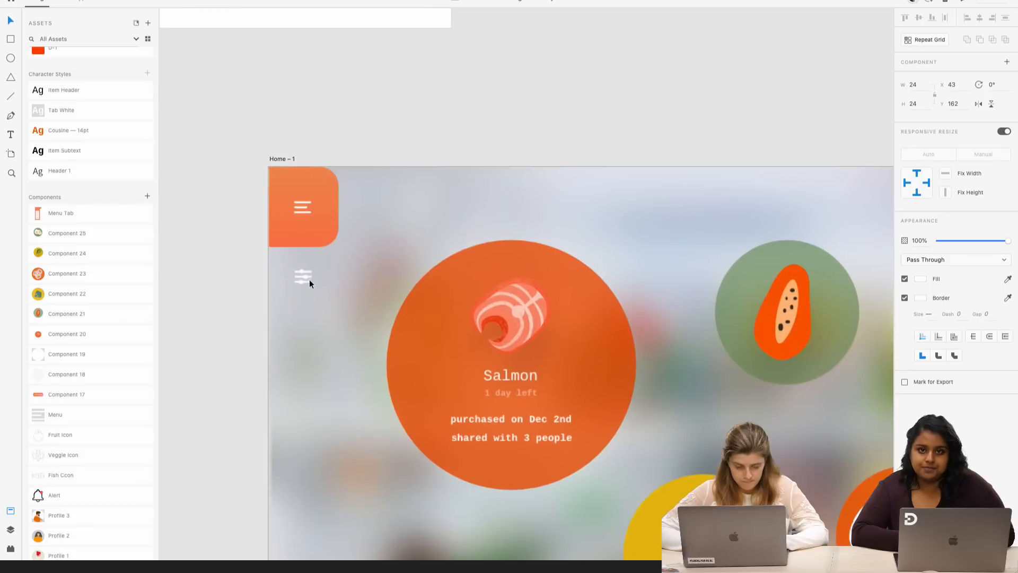
pyautogui.scroll(1, 305, 277)
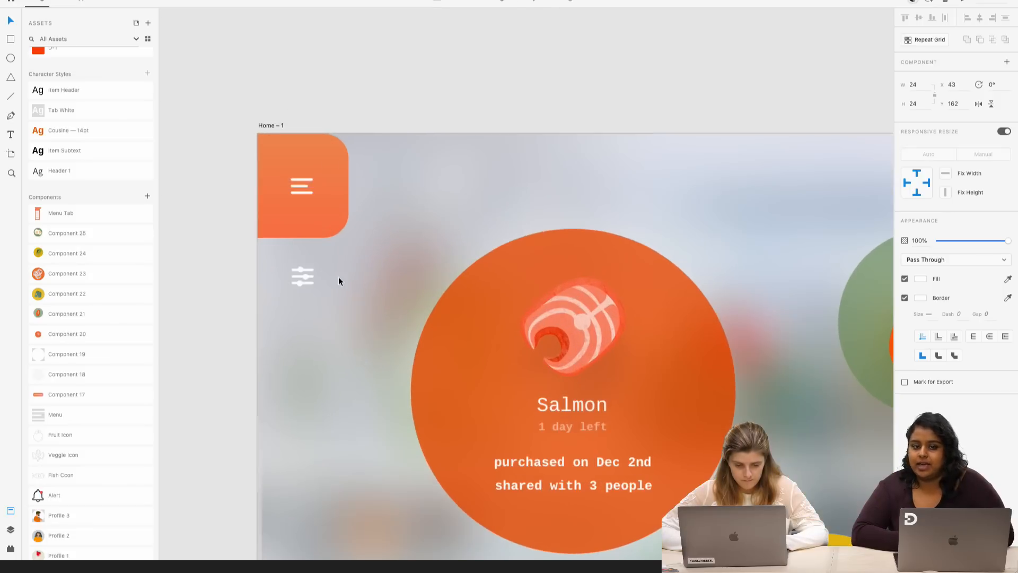
pyautogui.moveTo(307, 275); pyautogui.dragTo(725, 230)
pyautogui.moveTo(813, 206); pyautogui.dragTo(824, 196)
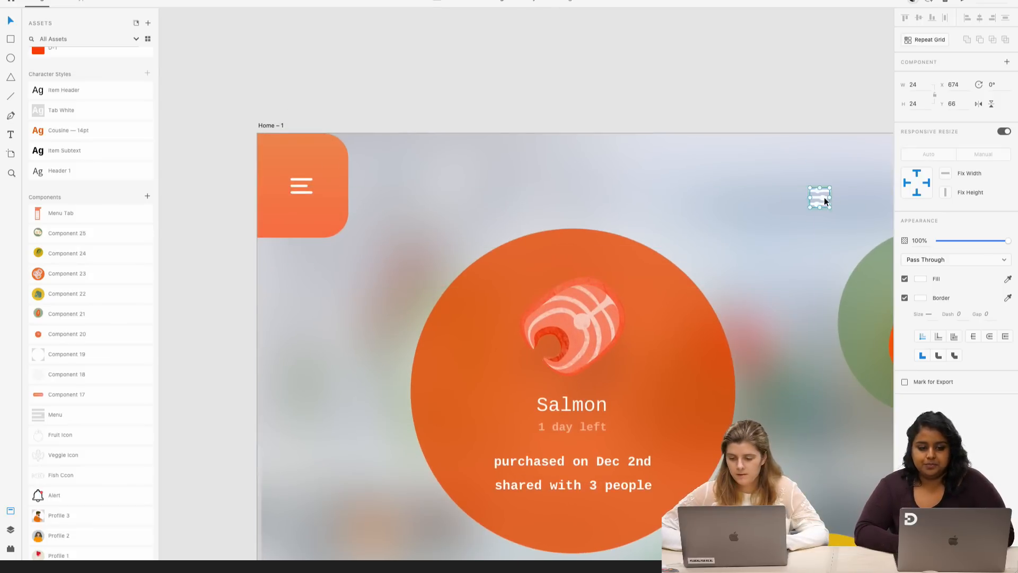
pyautogui.hscroll(10, 824, 196)
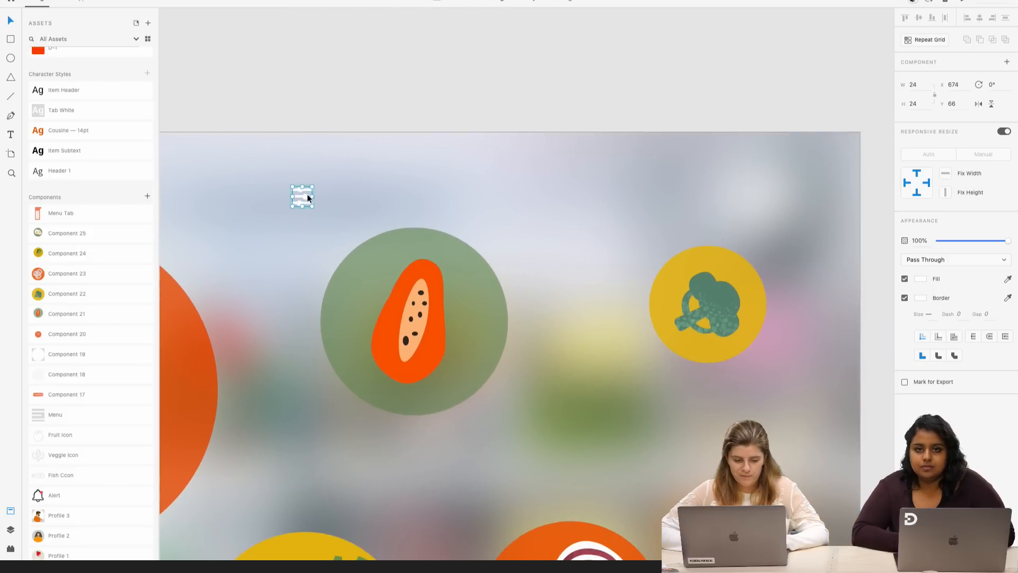
pyautogui.moveTo(306, 197); pyautogui.dragTo(802, 195)
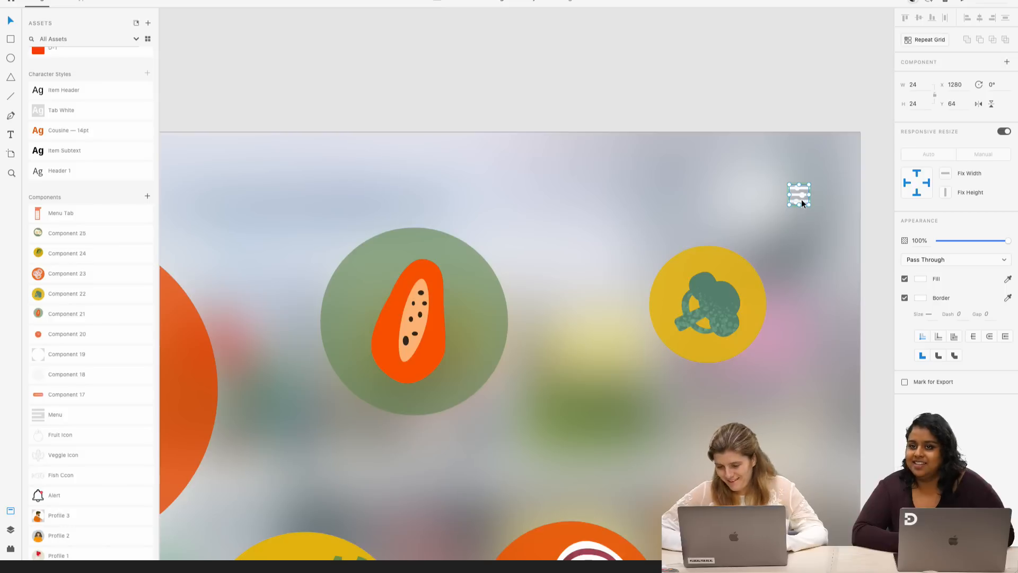
pyautogui.moveTo(794, 196); pyautogui.dragTo(793, 197)
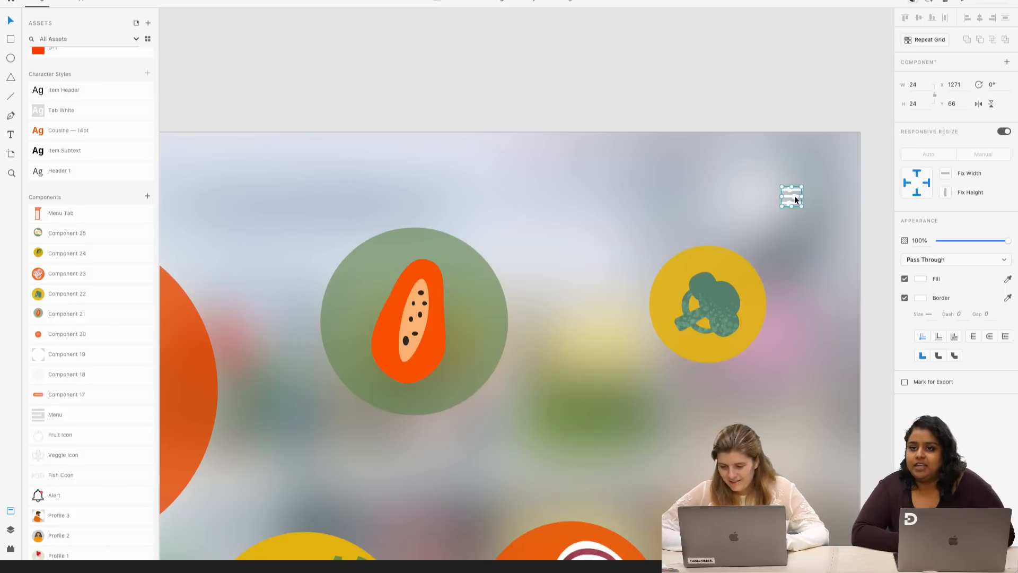
pyautogui.scroll(-5, 269, 142)
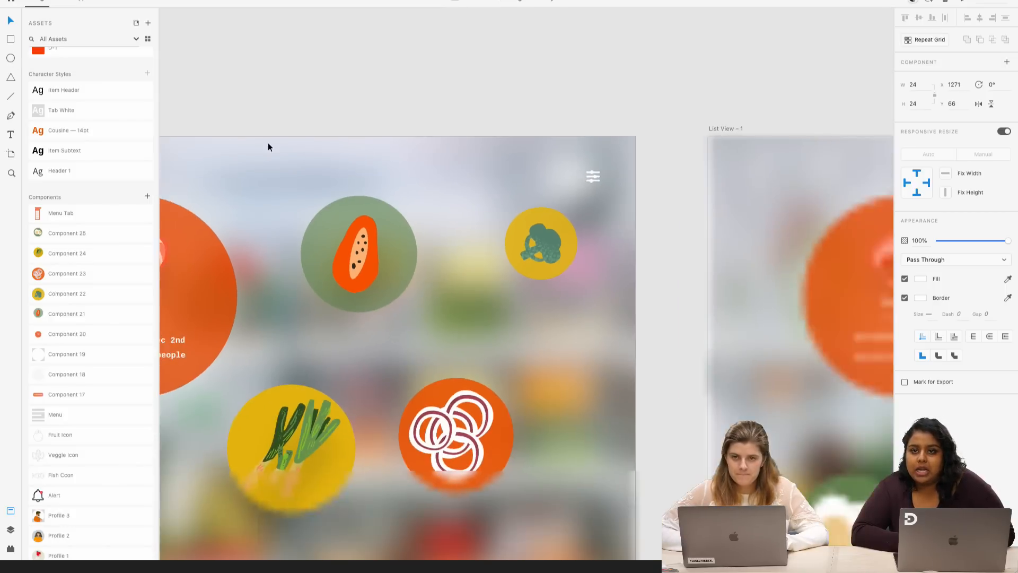
pyautogui.hscroll(-4, 268, 142)
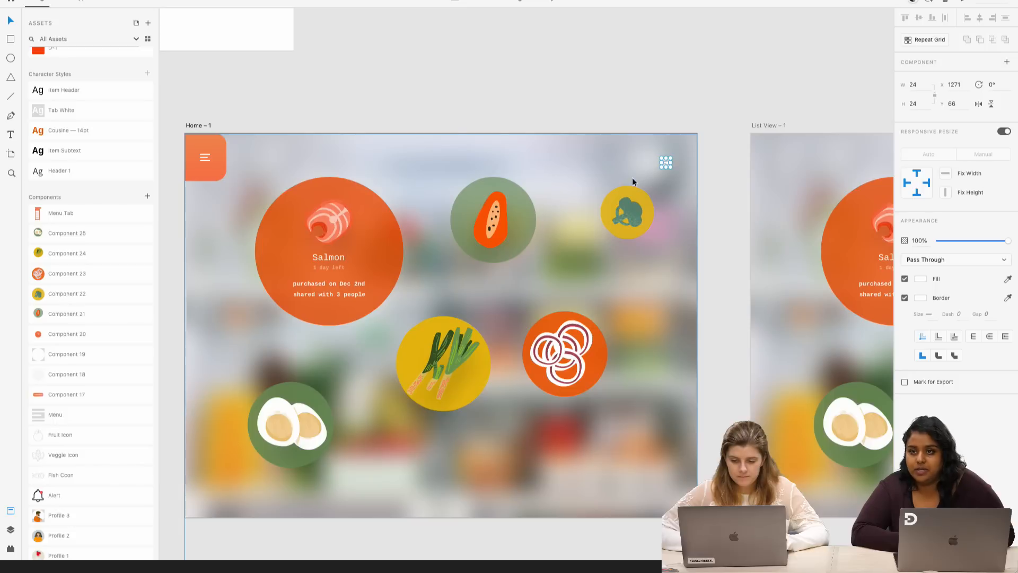
pyautogui.scroll(3, 206, 158)
pyautogui.click(206, 158)
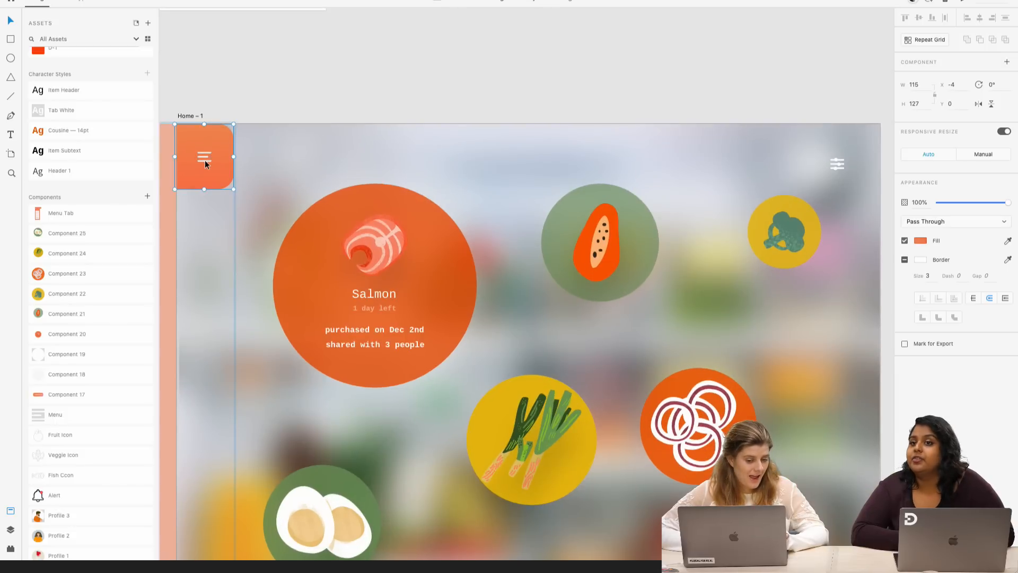
pyautogui.hscroll(6, 529, 198)
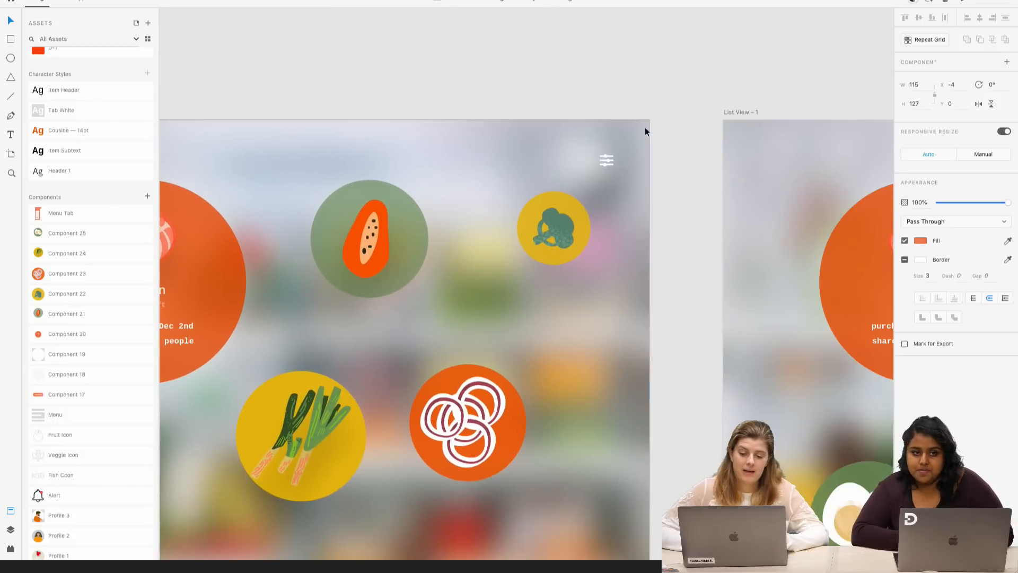
# - Ungroup the filter icon from its existing component and make it a new component
pyautogui.scroll(3, 600, 154)
pyautogui.click(616, 167)
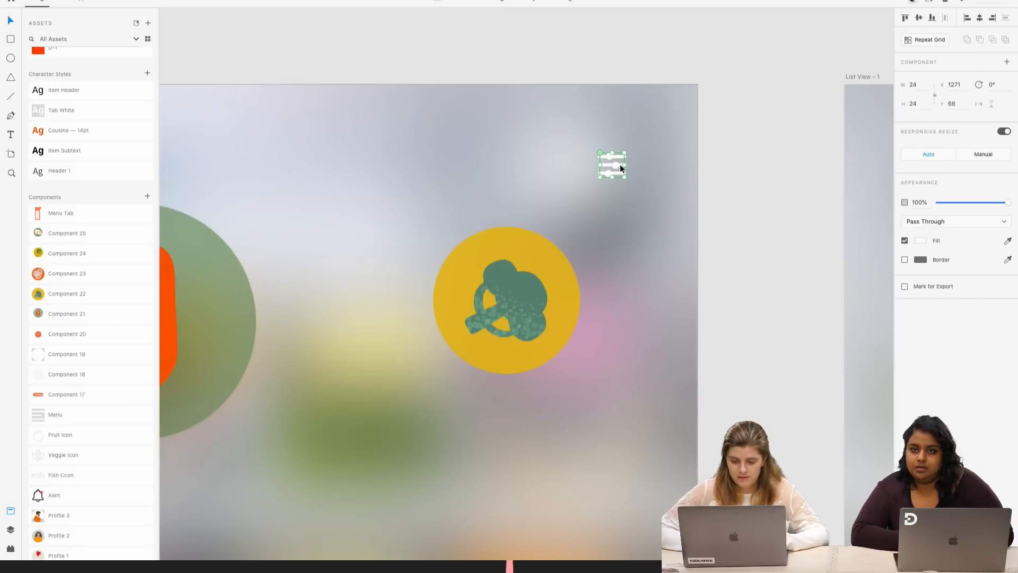
pyautogui.rightClick(619, 165)
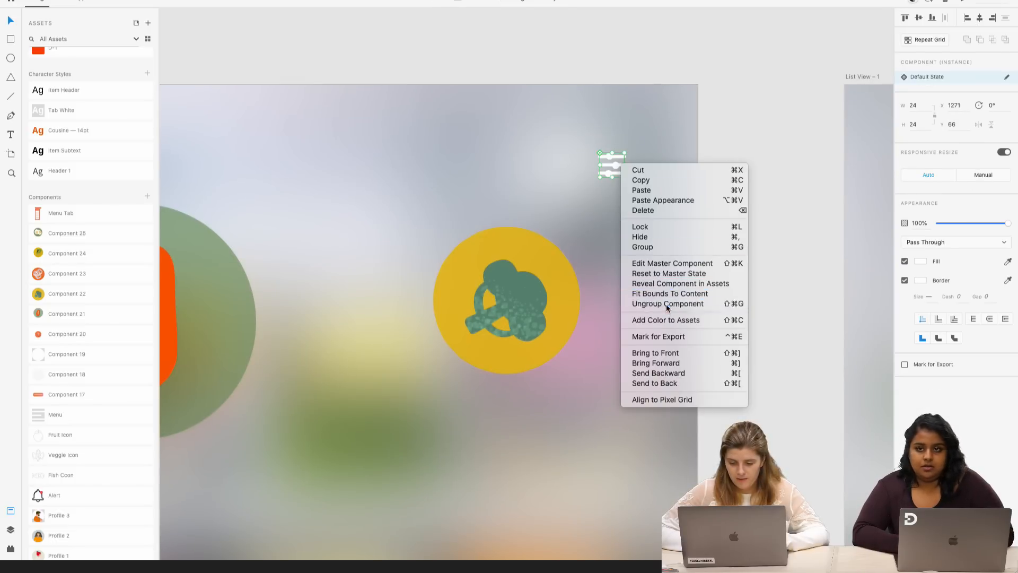
pyautogui.click(667, 303)
pyautogui.rightClick(616, 166)
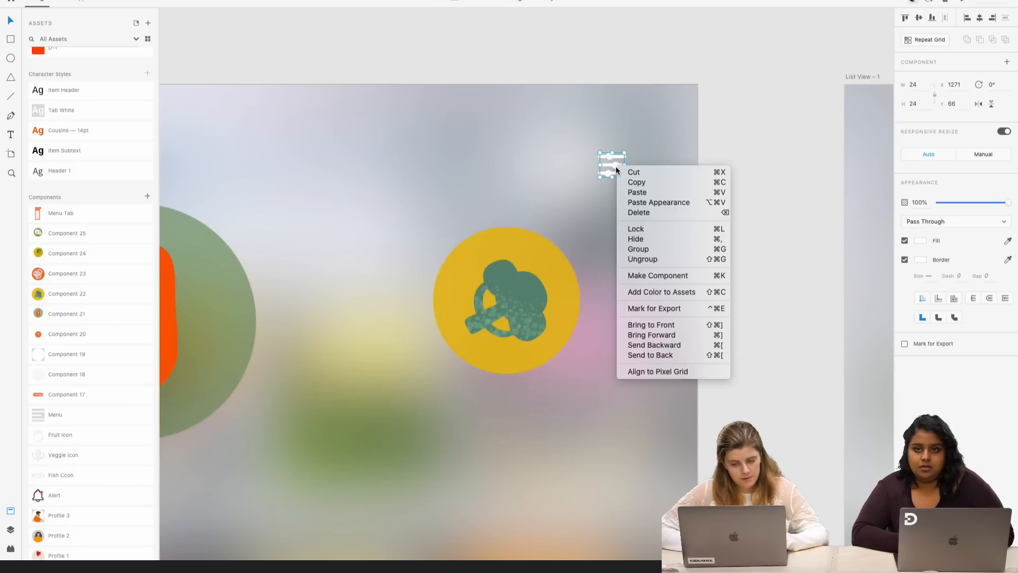
pyautogui.click(652, 275)
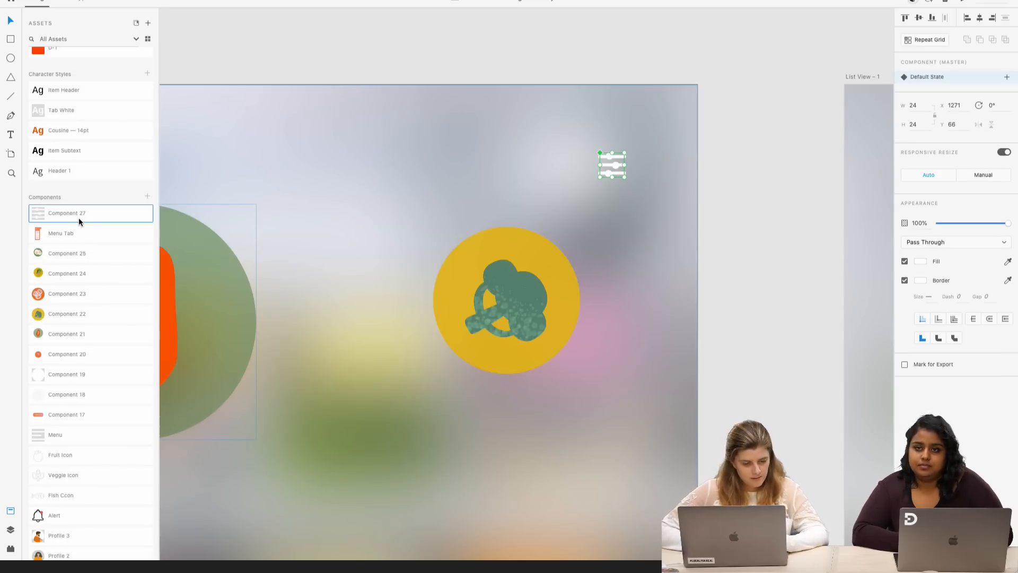
# - Rename the new filter icon component as Filters
pyautogui.doubleClick(74, 213)
pyautogui.write('Filters')
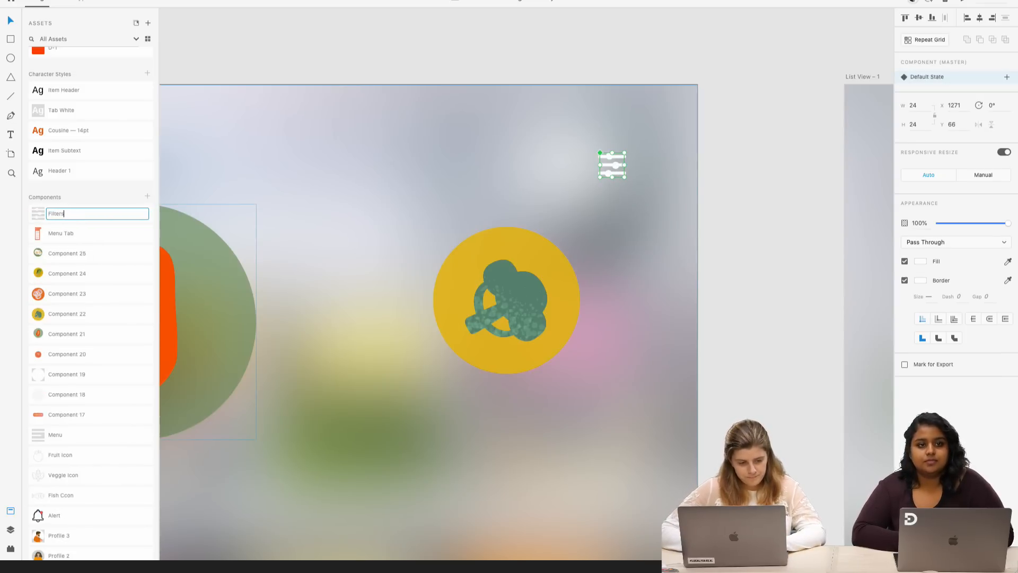
pyautogui.click(273, 287)
# - Set the background blur amount of the overlay rectangle on Home – 1 to 22
pyautogui.scroll(-4, 273, 290)
pyautogui.hscroll(-1, 423, 247)
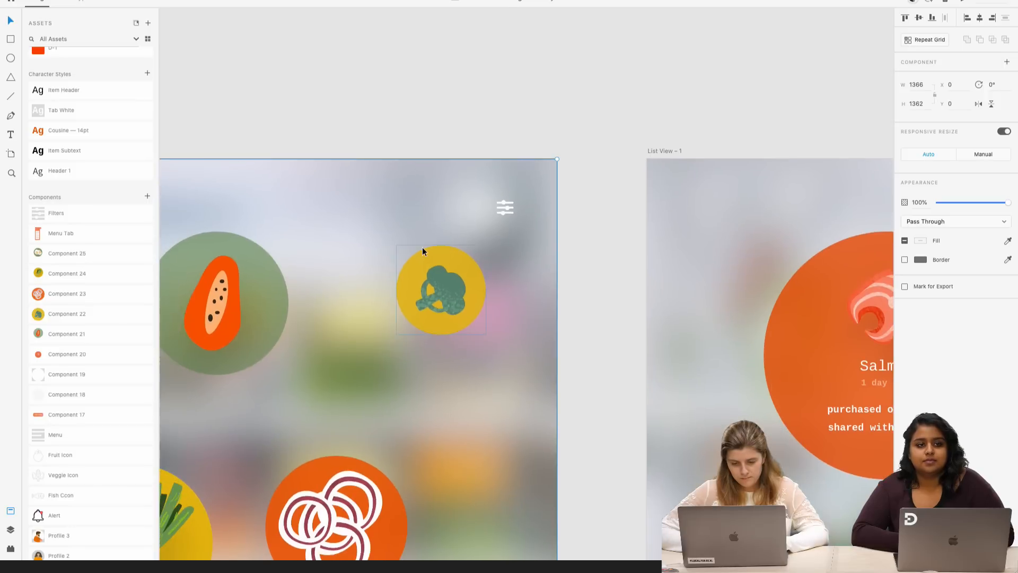
pyautogui.scroll(-3, 422, 247)
pyautogui.scroll(-4, 422, 247)
pyautogui.scroll(-4, 574, 191)
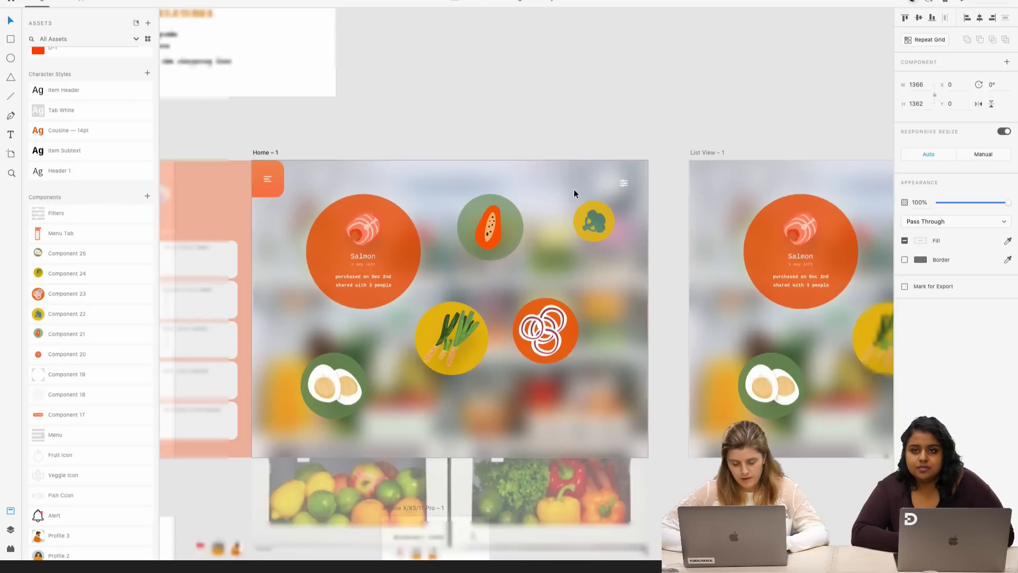
pyautogui.doubleClick(661, 336)
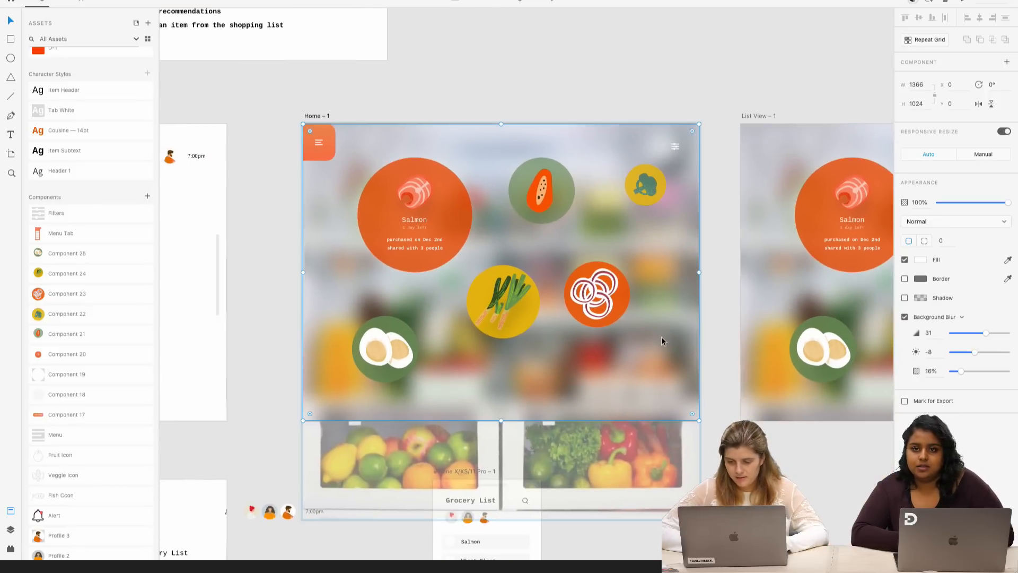
pyautogui.moveTo(982, 330); pyautogui.dragTo(959, 333)
pyautogui.moveTo(970, 333); pyautogui.dragTo(974, 334)
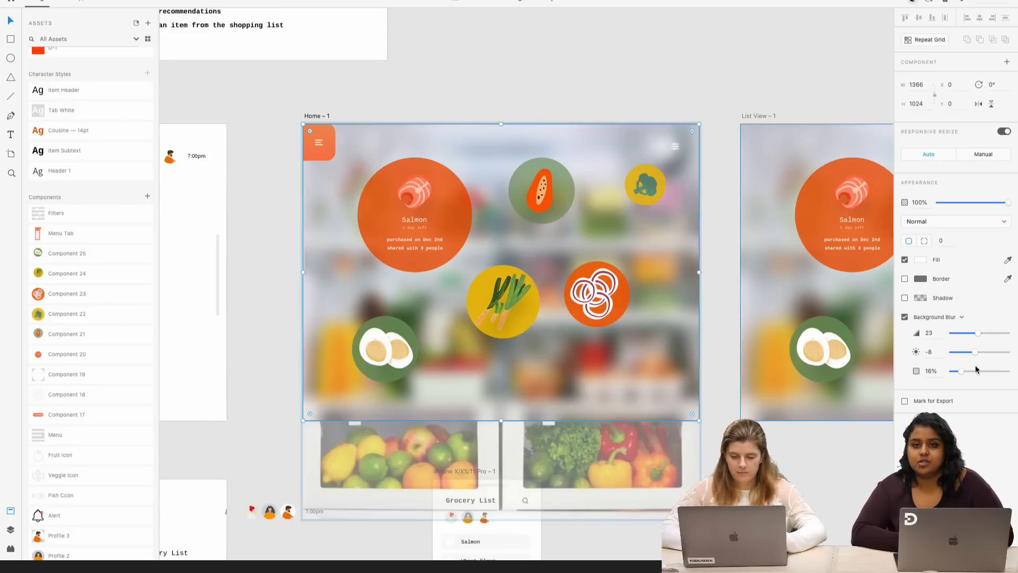
pyautogui.moveTo(974, 335)
pyautogui.mouseDown()
pyautogui.moveTo(946, 334)
pyautogui.moveTo(974, 334)
pyautogui.mouseUp()
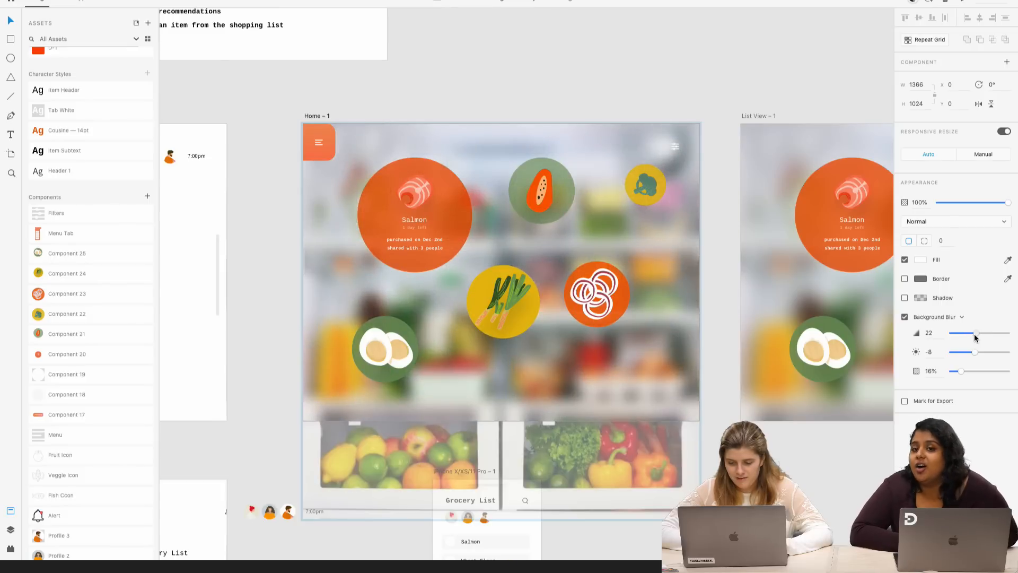
# - Move the iPhone grocery list artboard directly beneath Home – 2, left-aligned with it, at X 6880, Y 2419
pyautogui.scroll(-5, 813, 462)
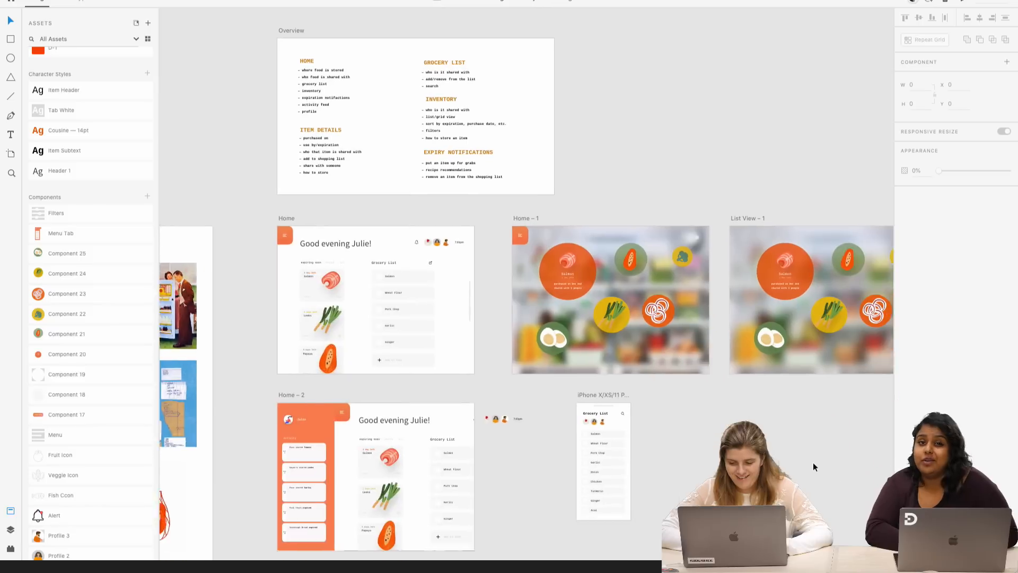
pyautogui.scroll(2, 477, 166)
pyautogui.moveTo(518, 320); pyautogui.dragTo(218, 489)
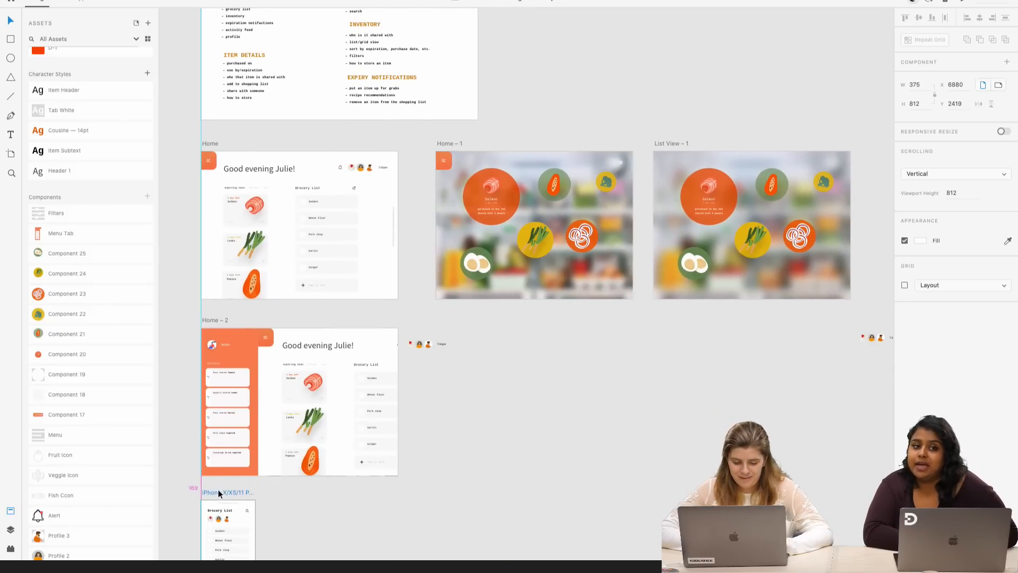
pyautogui.click(414, 343)
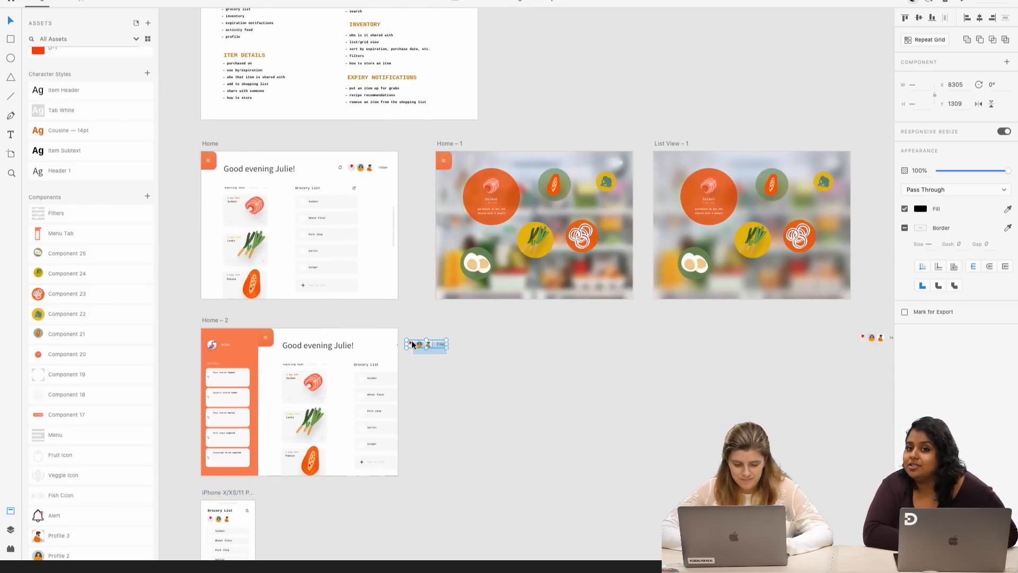
pyautogui.click(431, 351)
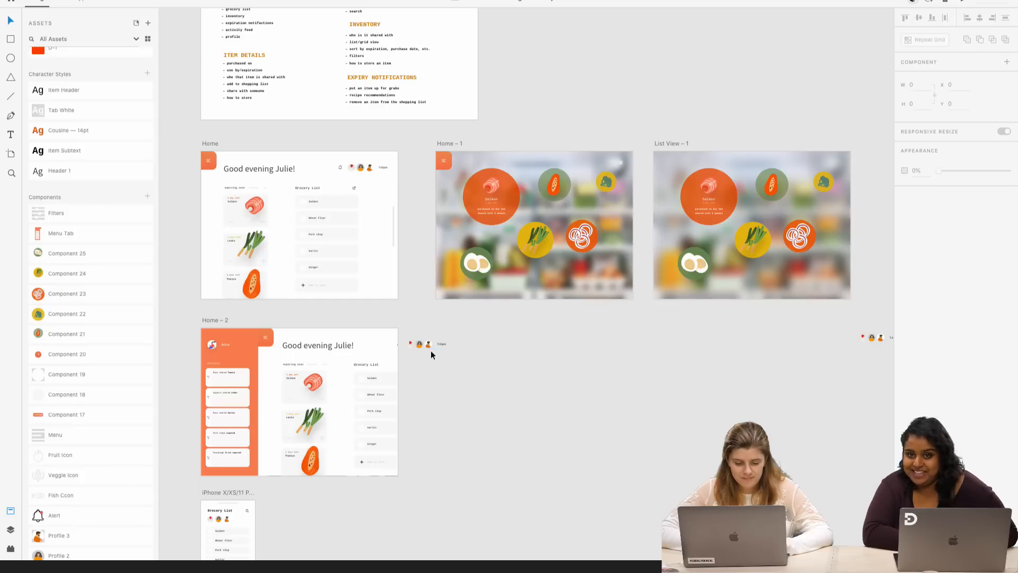
pyautogui.click(365, 170)
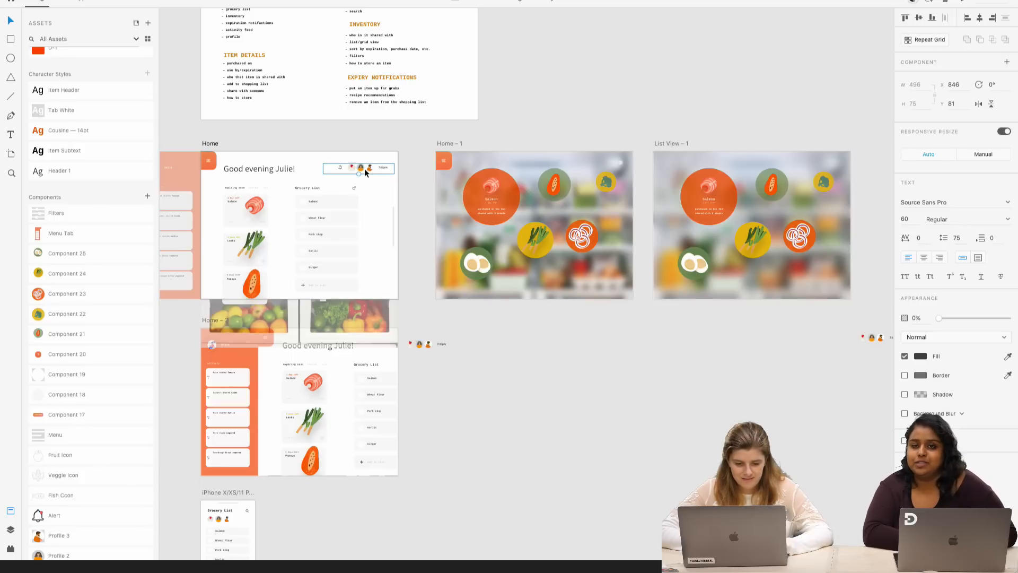
pyautogui.click(437, 363)
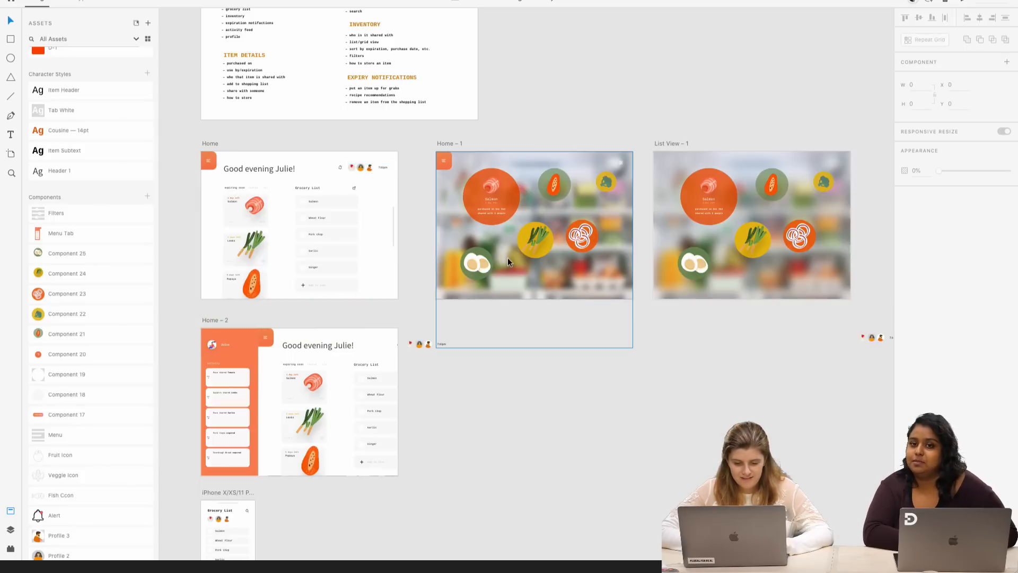
# - Move the Overview artboard left so it sits above the mood board images
pyautogui.scroll(-3, 460, 202)
pyautogui.scroll(2, 460, 203)
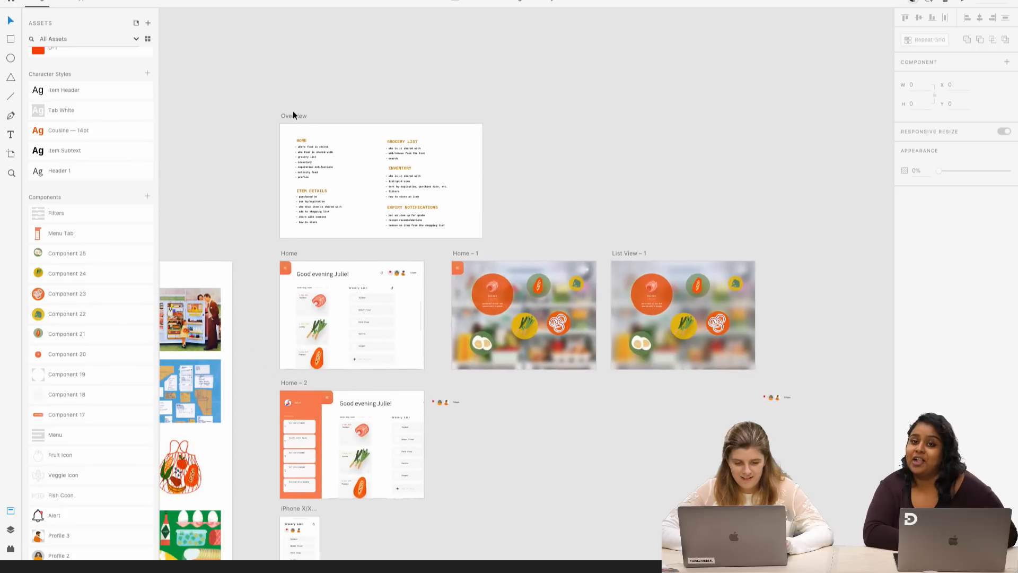
pyautogui.click(291, 116)
pyautogui.moveTo(291, 115); pyautogui.dragTo(188, 117)
pyautogui.click(521, 169)
# - Draw a white rectangle about 518 by 86 px near the lower-right corner of Home – 1 and set its corner radius to 30
pyautogui.scroll(5, 530, 222)
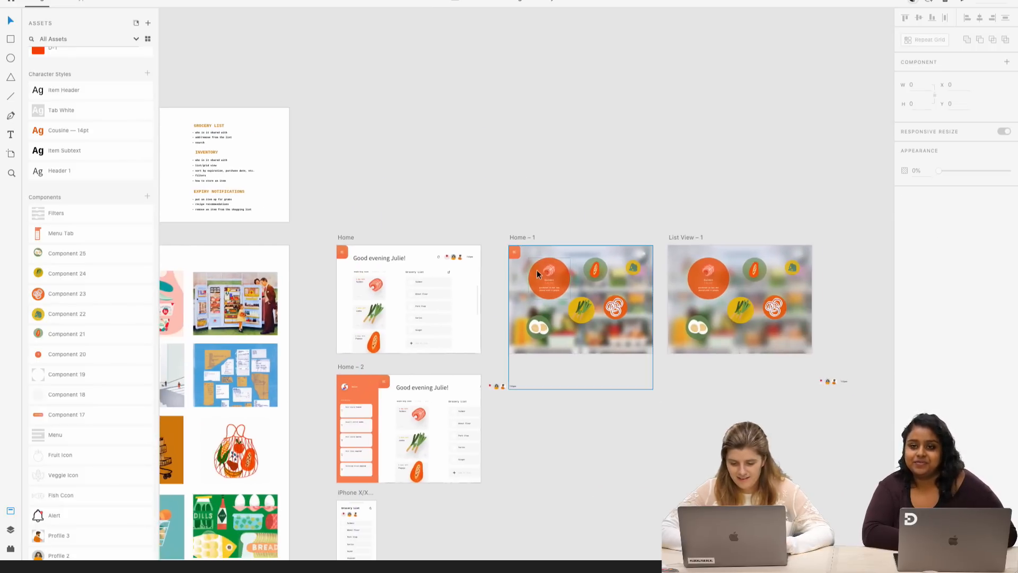
pyautogui.hscroll(3, 546, 261)
pyautogui.click(441, 248)
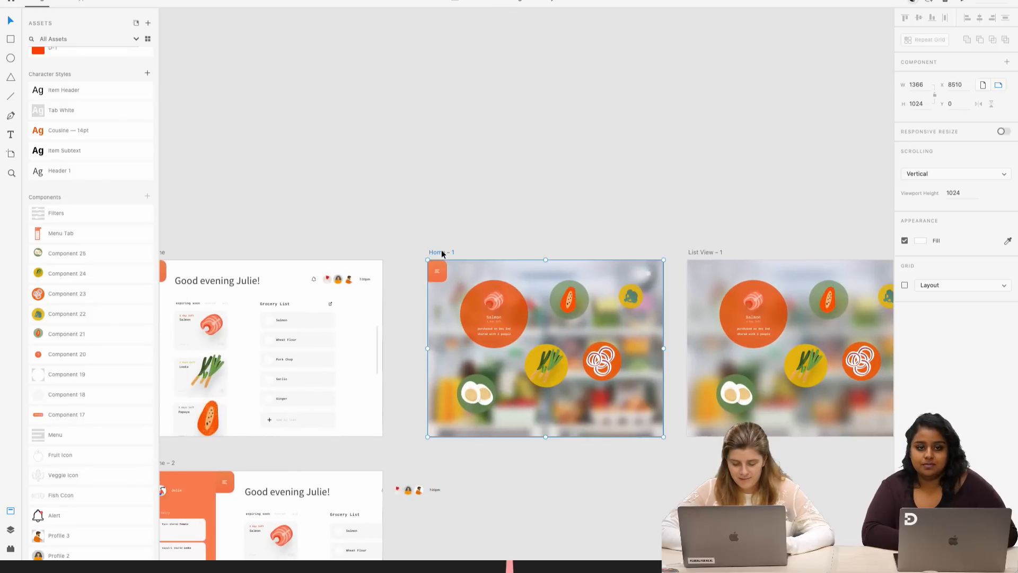
pyautogui.hscroll(2, 441, 249)
pyautogui.hscroll(1, 509, 377)
pyautogui.scroll(10, 544, 425)
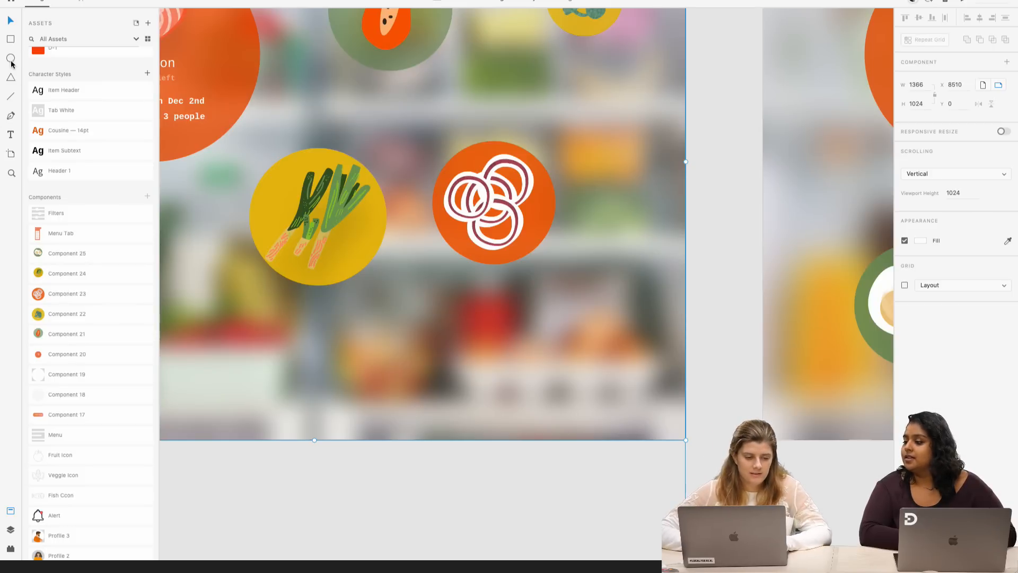
pyautogui.click(524, 346)
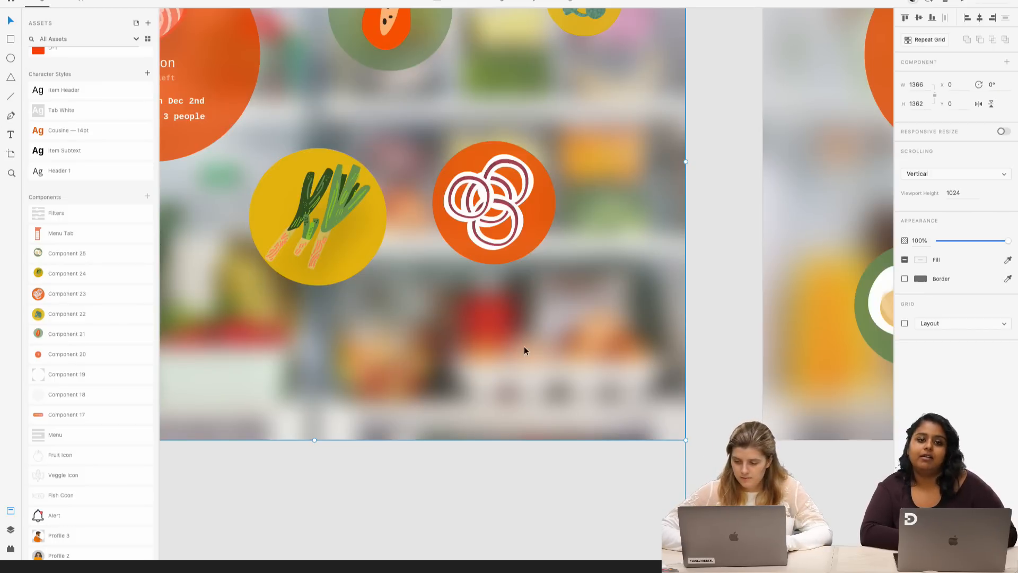
pyautogui.click(710, 352)
pyautogui.click(640, 345)
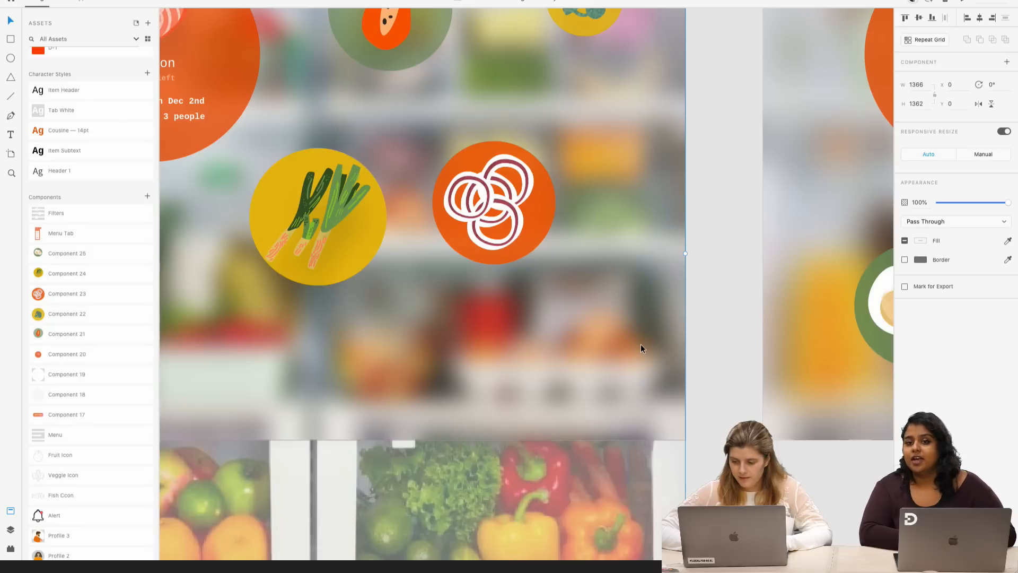
pyautogui.click(710, 340)
pyautogui.click(11, 40)
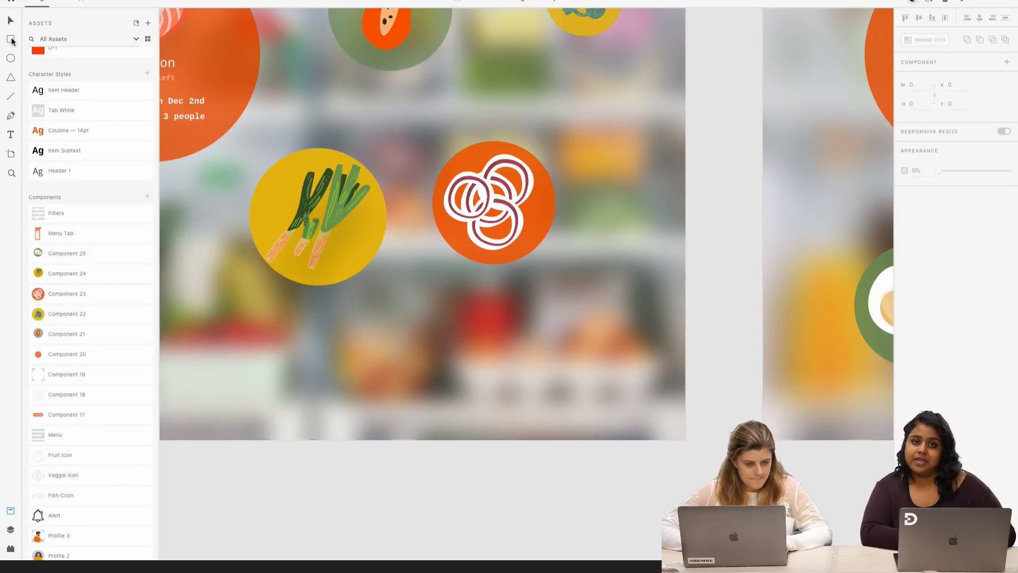
pyautogui.moveTo(381, 356); pyautogui.dragTo(662, 403)
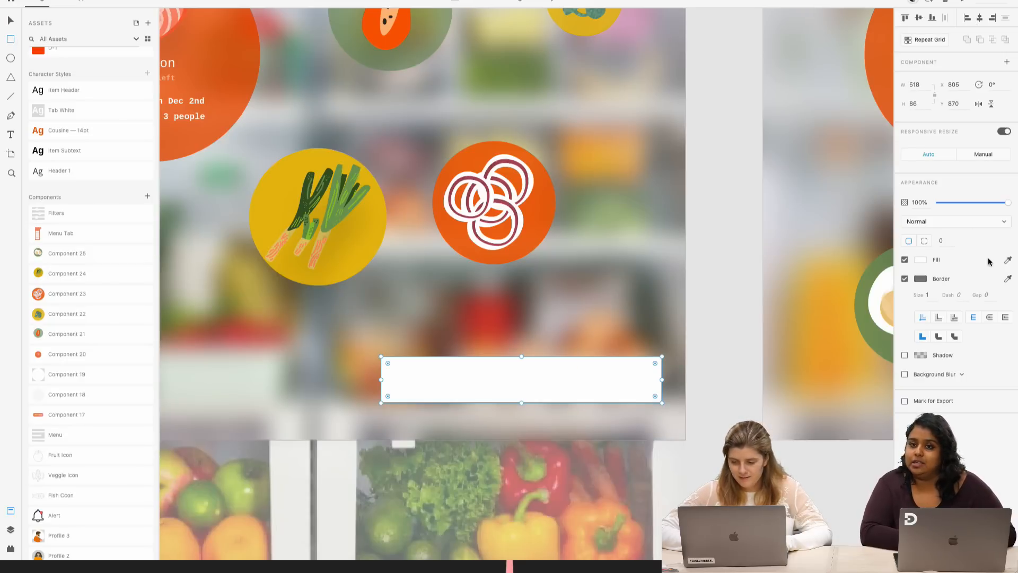
pyautogui.write('30')
pyautogui.press('Return')
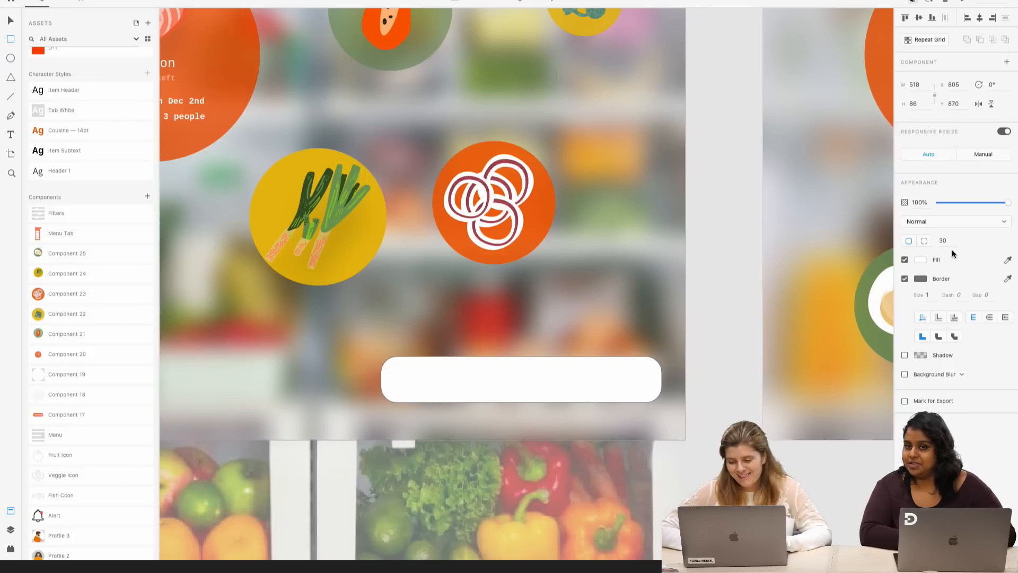
# - Set the white bar's corner radius to 40 and flatten it to about 37 px high
pyautogui.press('Return')
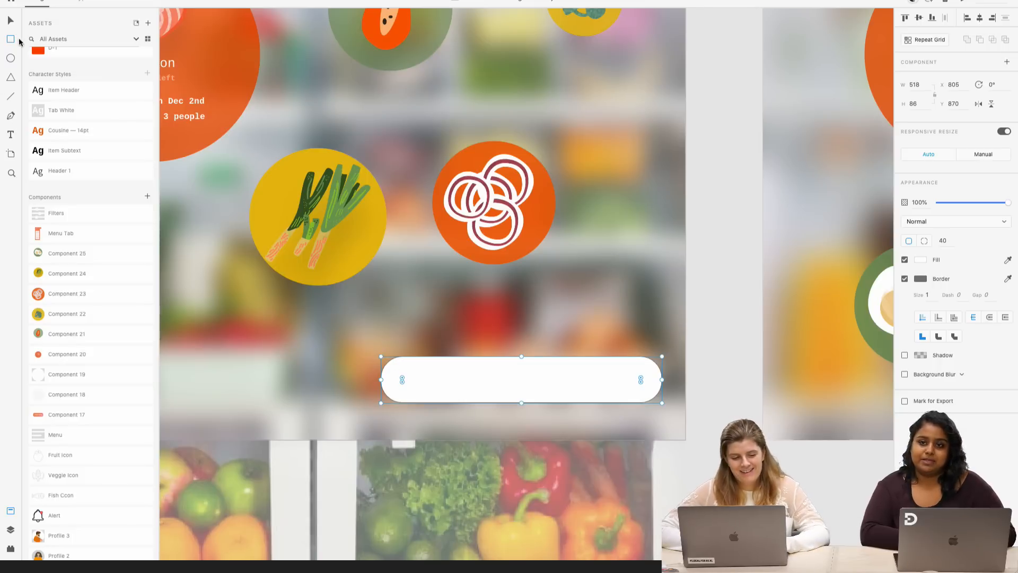
pyautogui.moveTo(522, 402); pyautogui.dragTo(522, 374)
pyautogui.click(10, 21)
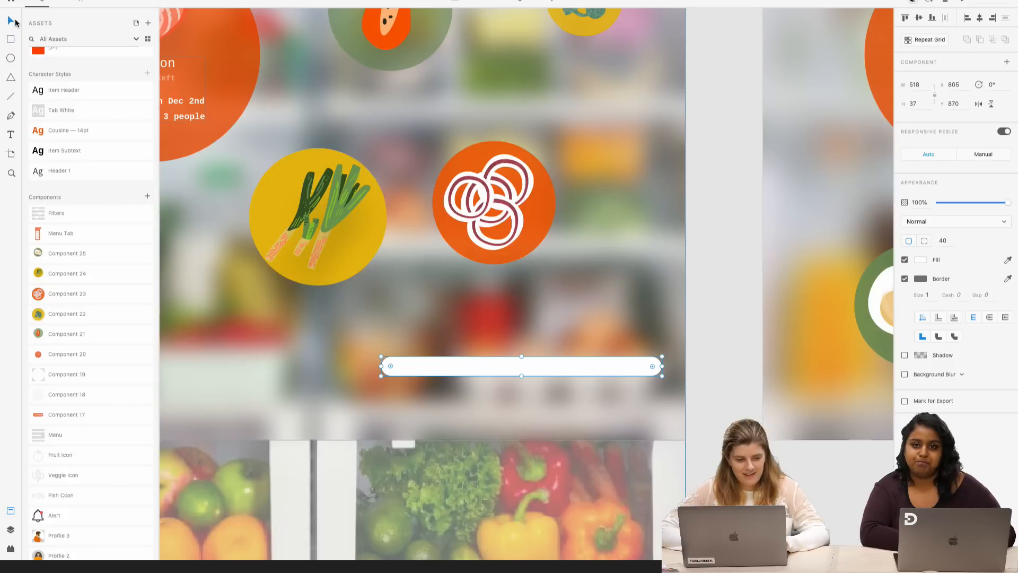
# - Remove the white bar's border and reposition it in the lower-right area of Home – 1 at about X 727, Y 896
pyautogui.moveTo(597, 364); pyautogui.dragTo(557, 379)
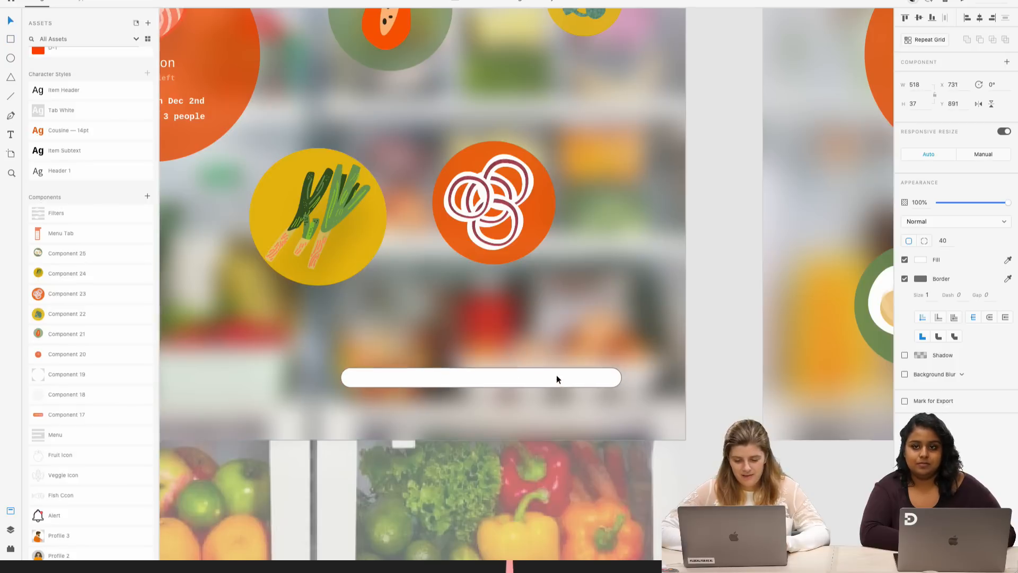
pyautogui.click(905, 279)
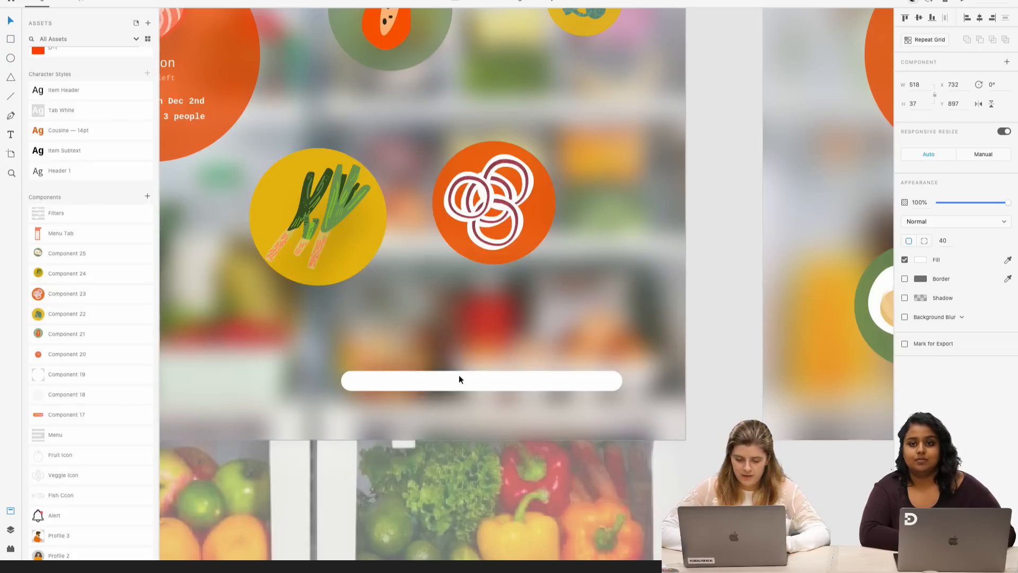
pyautogui.scroll(2, 454, 387)
pyautogui.scroll(-3, 454, 386)
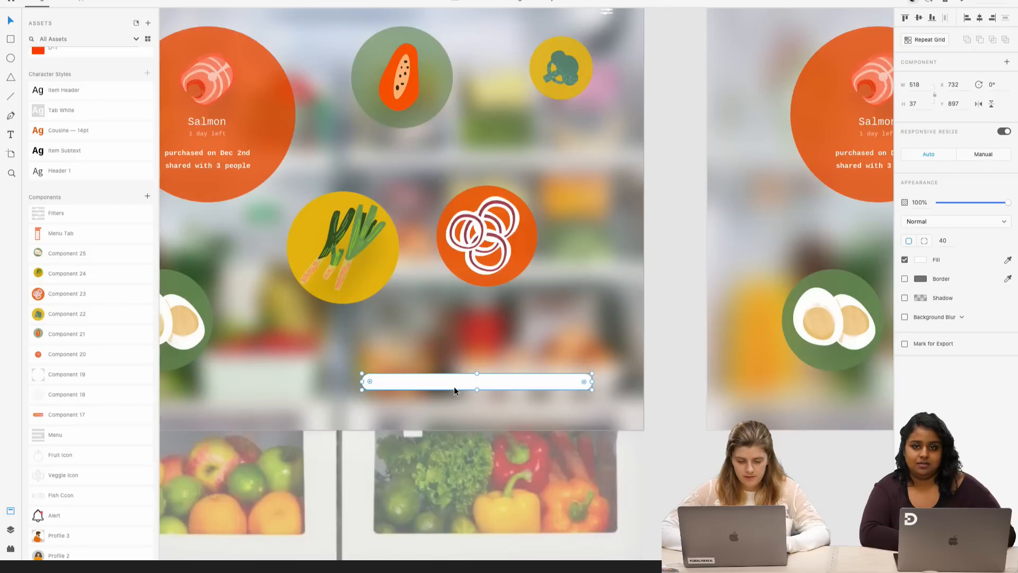
pyautogui.moveTo(454, 386); pyautogui.dragTo(451, 386)
pyautogui.hscroll(-1, 452, 386)
pyautogui.hscroll(-3, 452, 386)
pyautogui.scroll(-1, 452, 386)
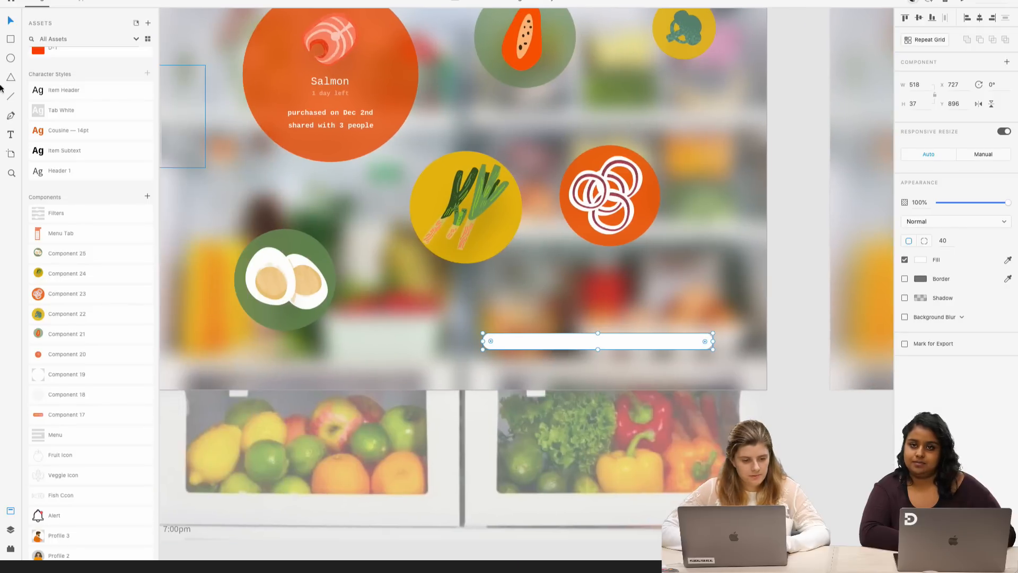
pyautogui.click(10, 135)
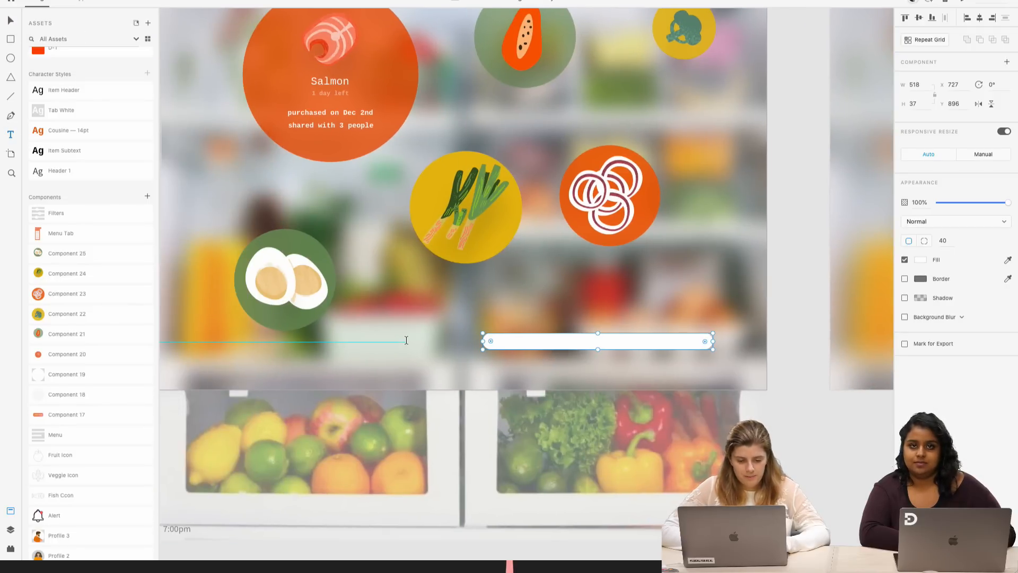
pyautogui.press('v')
pyautogui.click(438, 354)
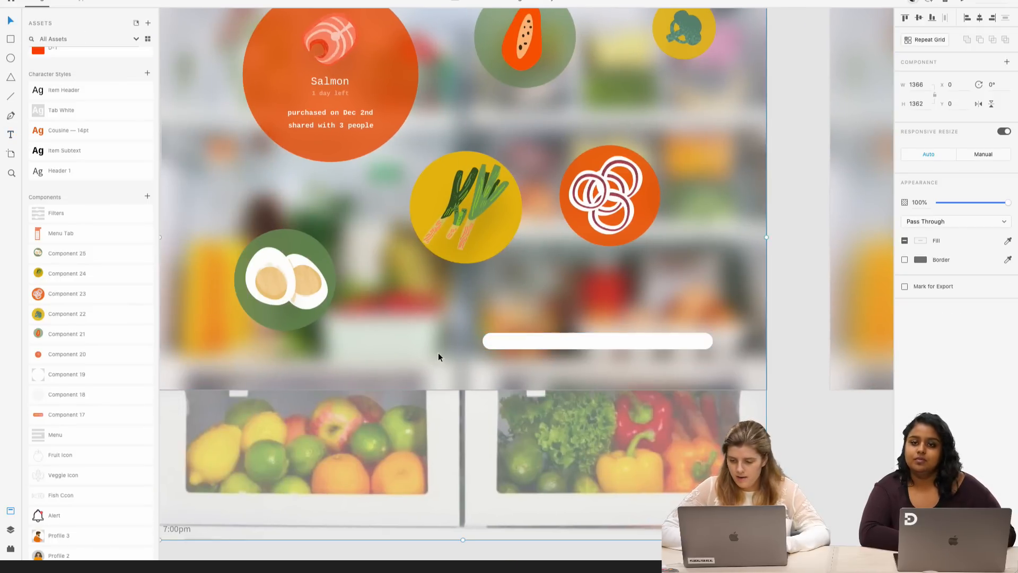
pyautogui.click(753, 369)
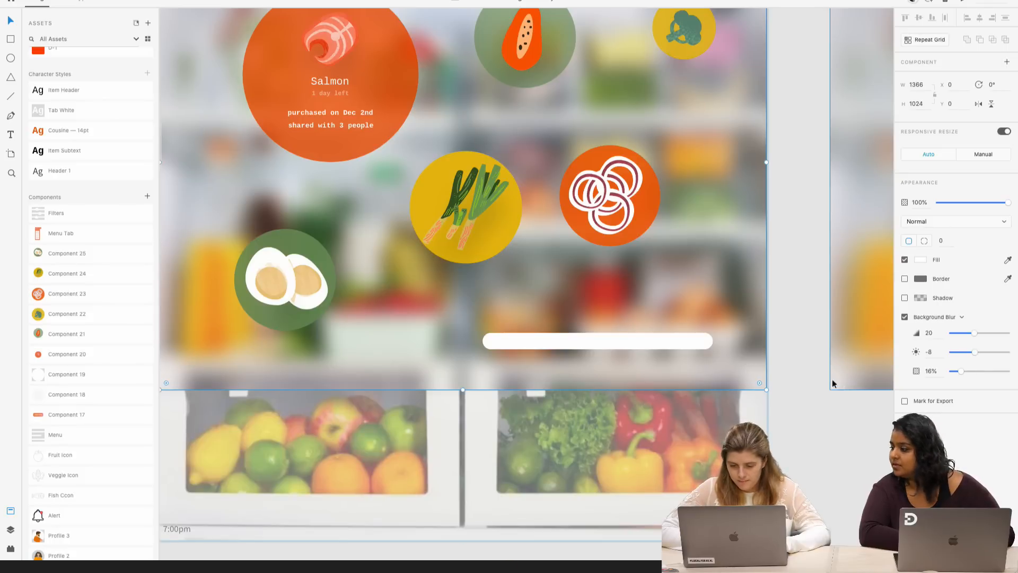
# - Duplicate the white bar in place and shorten the copy from its right end to about 269 px wide
pyautogui.click(688, 342)
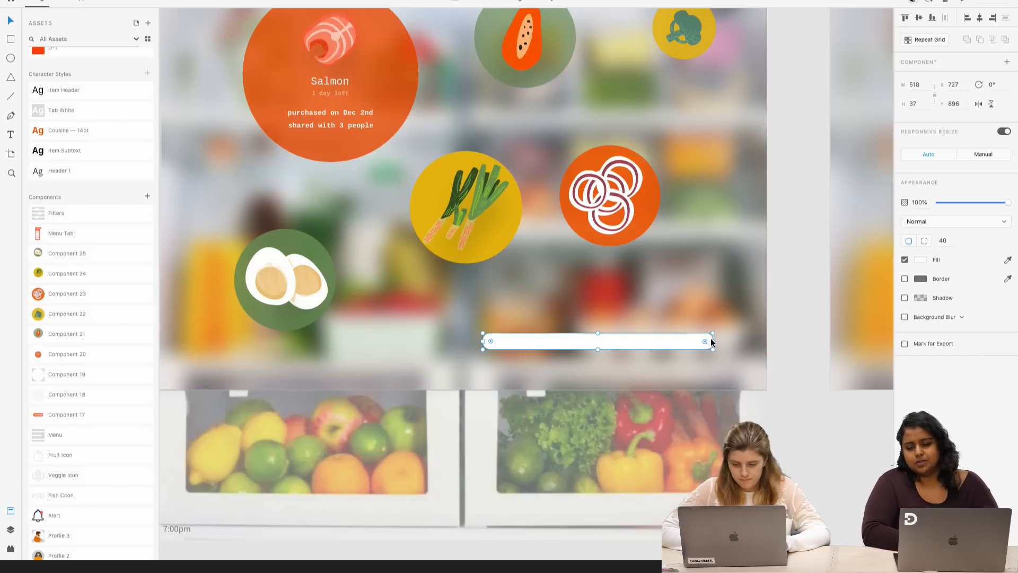
pyautogui.moveTo(713, 341); pyautogui.dragTo(704, 341)
pyautogui.moveTo(616, 345); pyautogui.dragTo(601, 345)
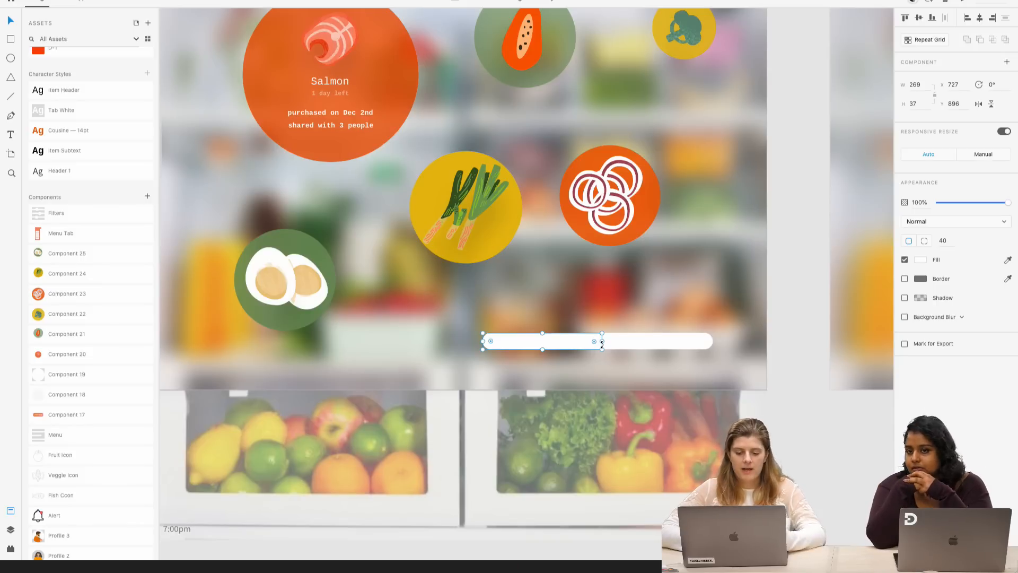
# - Try the Home – 1 overlay with a background blur amount of 0
pyautogui.click(736, 262)
pyautogui.moveTo(963, 332); pyautogui.dragTo(940, 334)
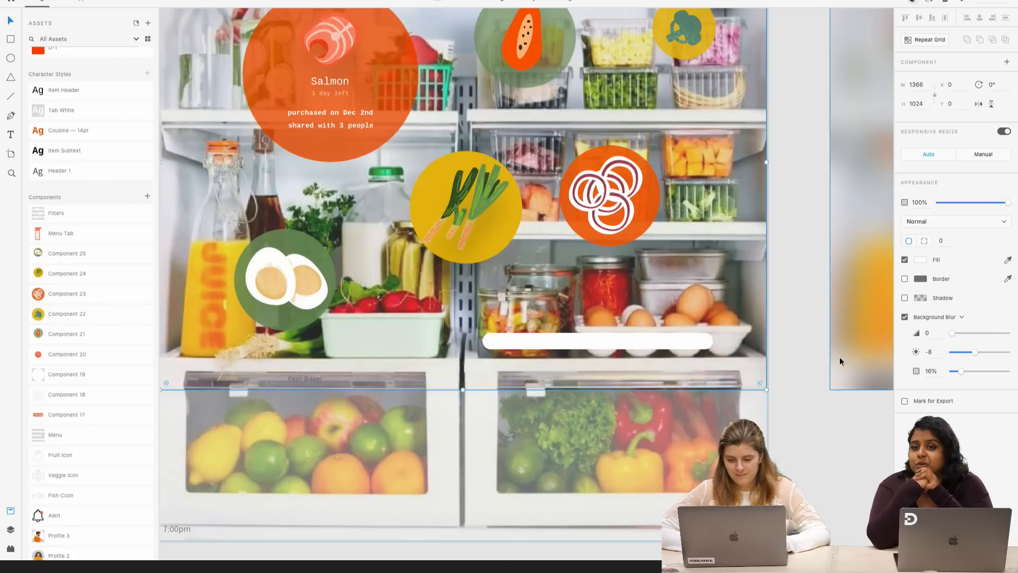
pyautogui.click(819, 364)
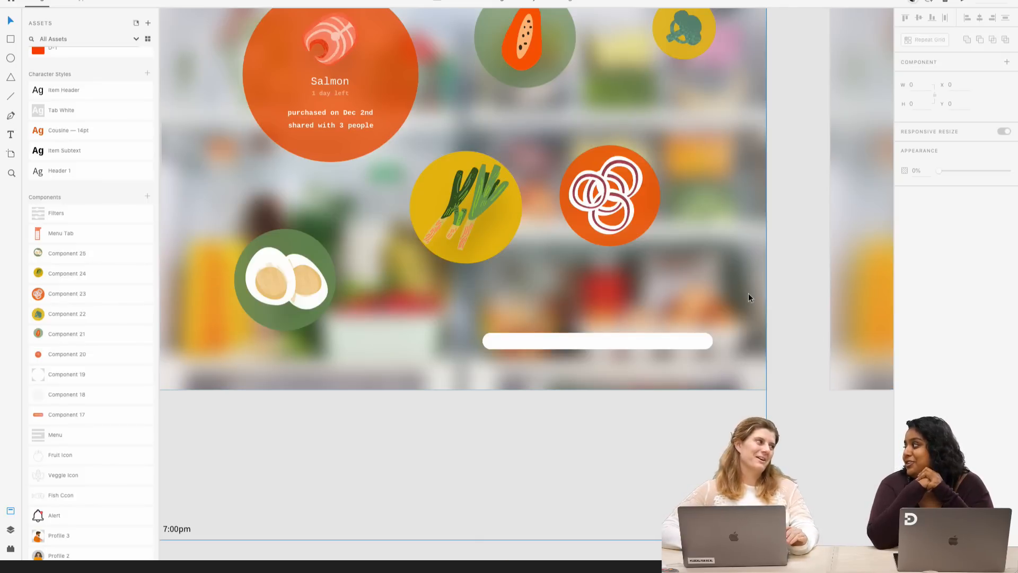
# - Fill the shorter bar with the orange sampled from the menu tab at the artboard's upper-left corner
pyautogui.click(669, 342)
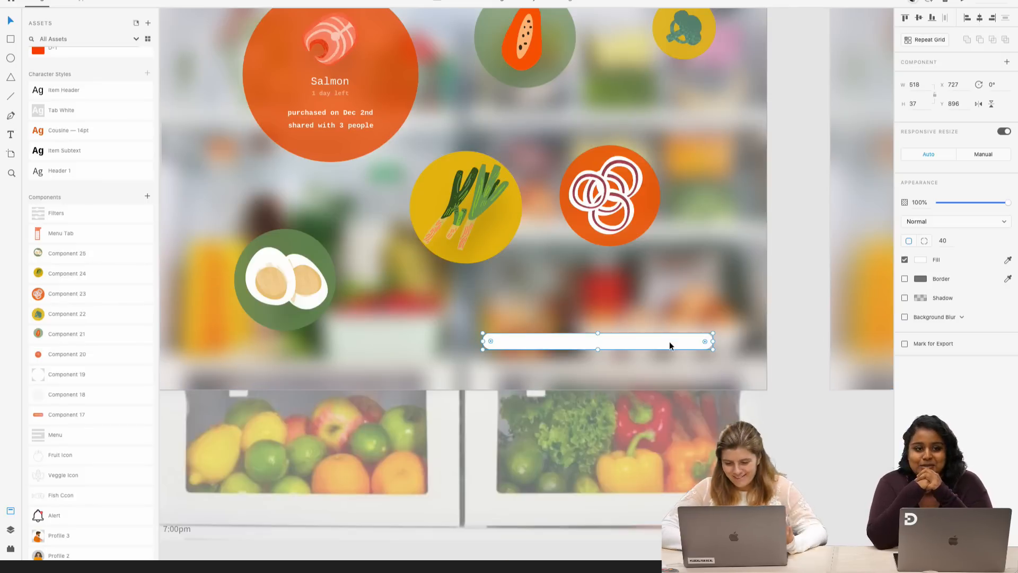
pyautogui.doubleClick(576, 342)
pyautogui.scroll(-2, 589, 357)
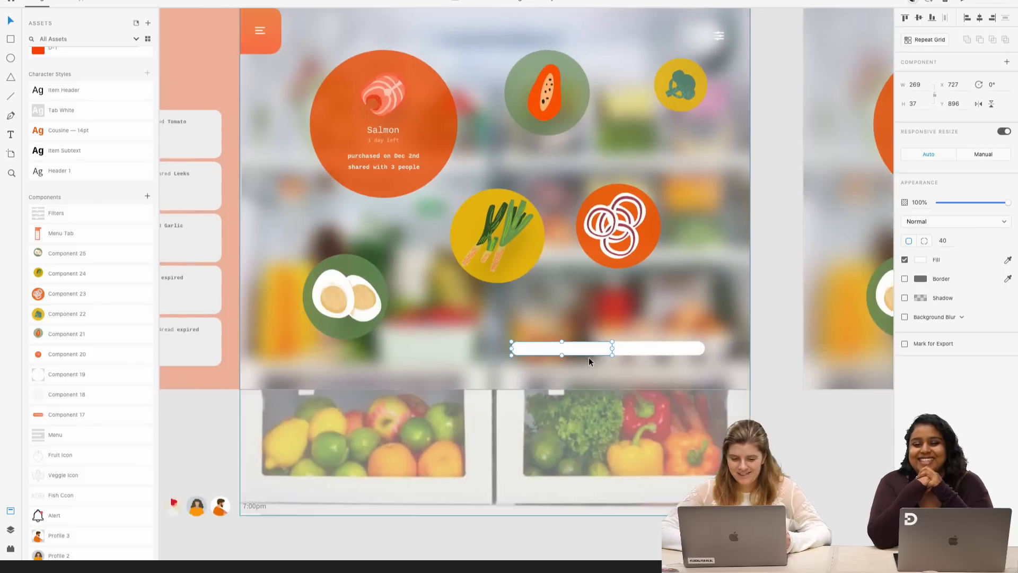
pyautogui.scroll(2, 589, 357)
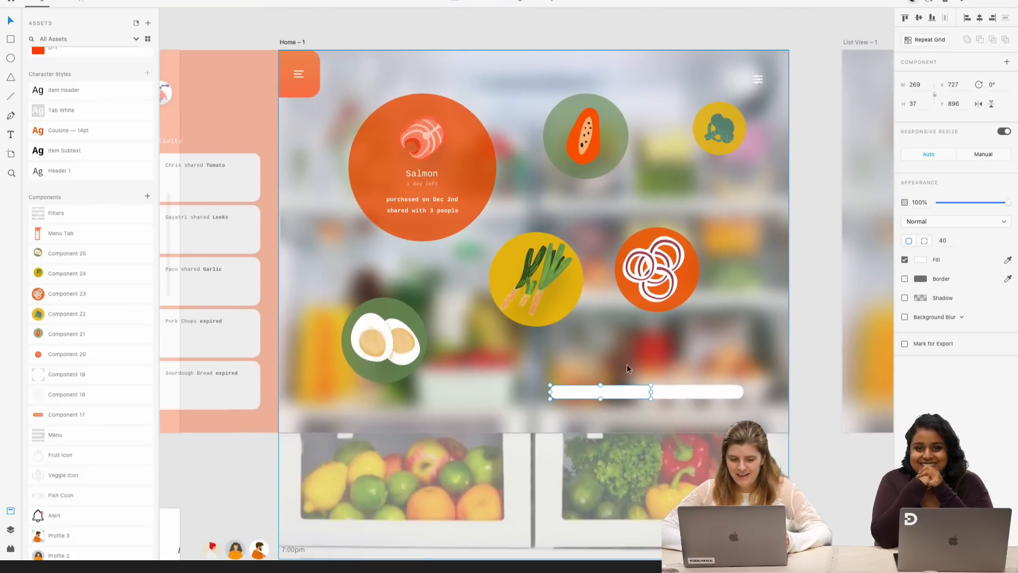
pyautogui.click(1008, 260)
pyautogui.click(289, 91)
pyautogui.scroll(2, 662, 452)
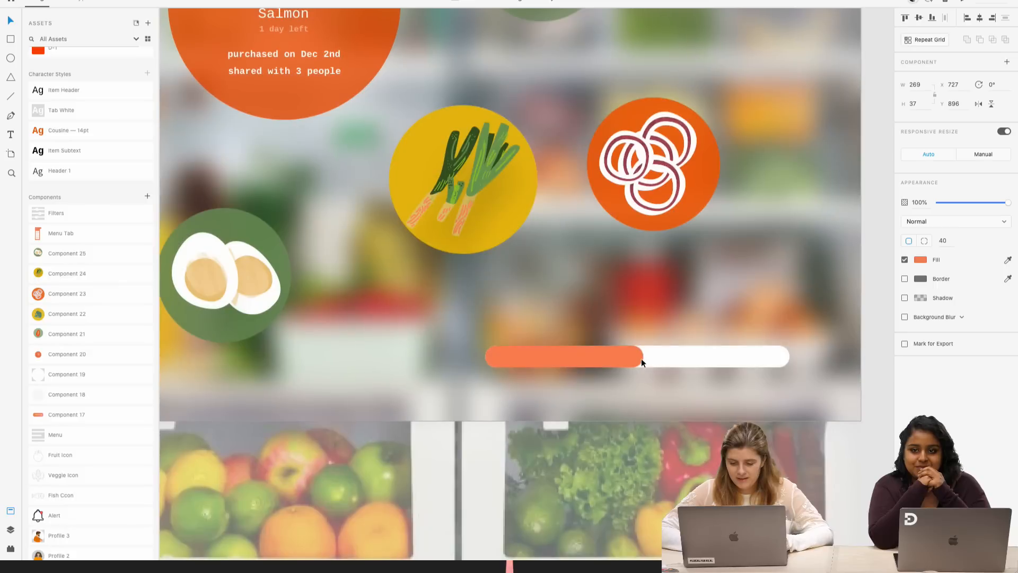
# - Shorten the orange bar to about 205 px wide and extend the white bar slightly to the right
pyautogui.moveTo(642, 356); pyautogui.dragTo(592, 347)
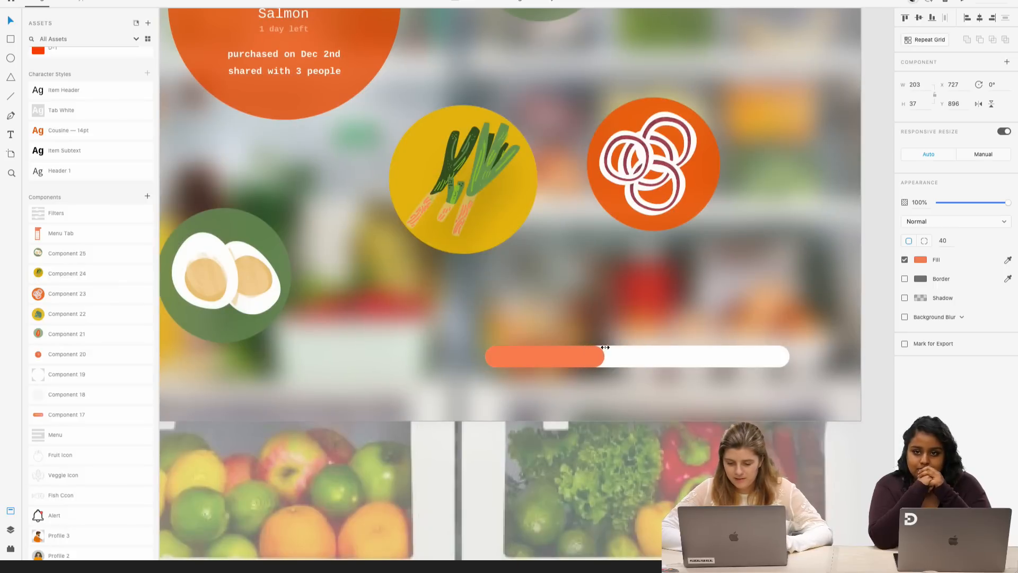
pyautogui.keyDown('shift'); pyautogui.click(669, 357); pyautogui.keyUp('shift')
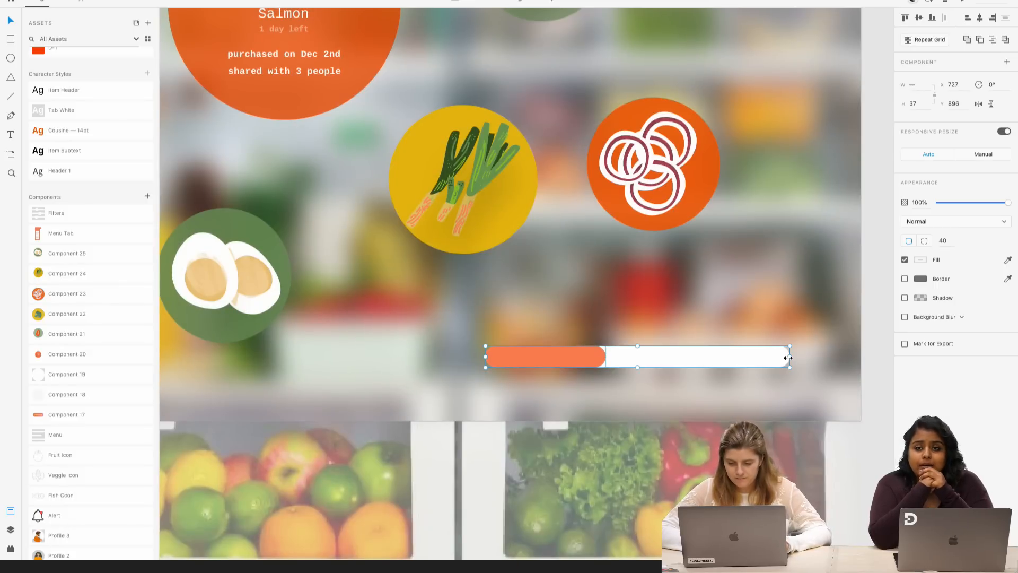
pyautogui.moveTo(790, 356); pyautogui.dragTo(809, 353)
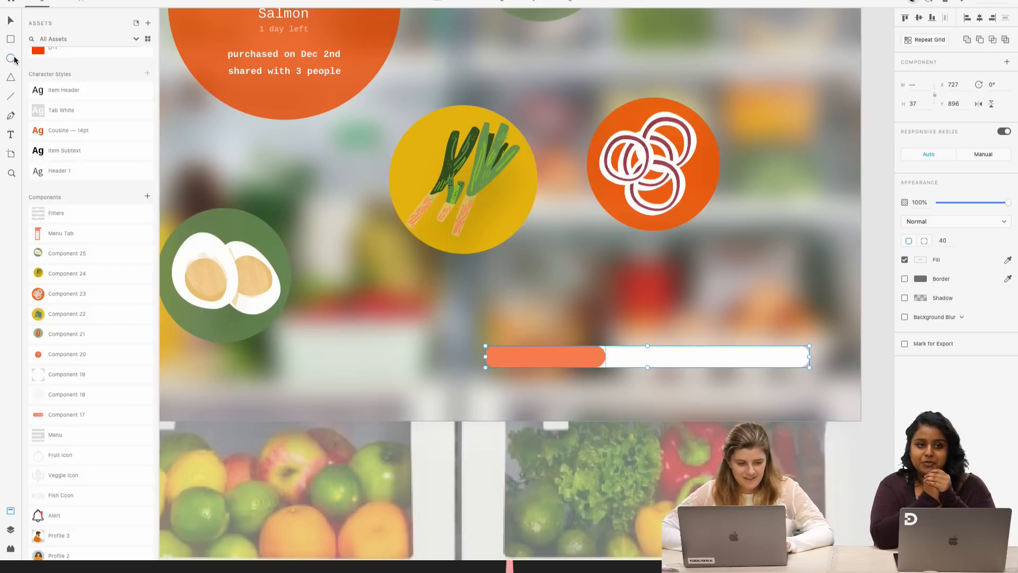
# - Draw a borderless circle about 55 px wide over the orange bar's right end and fill it with orange sampled from the bar
pyautogui.moveTo(590, 343); pyautogui.dragTo(605, 357)
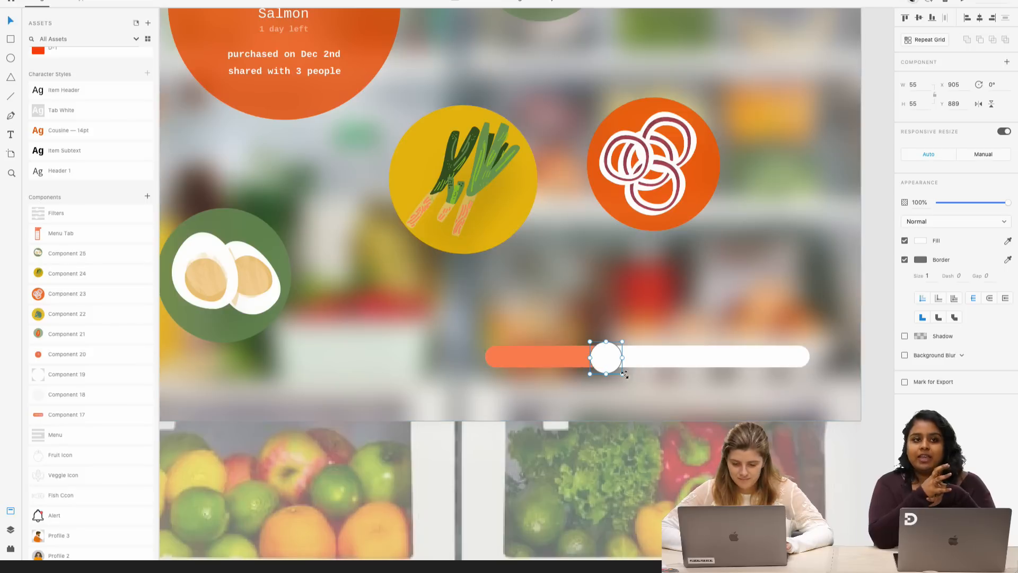
pyautogui.moveTo(609, 366); pyautogui.dragTo(608, 365)
pyautogui.click(904, 259)
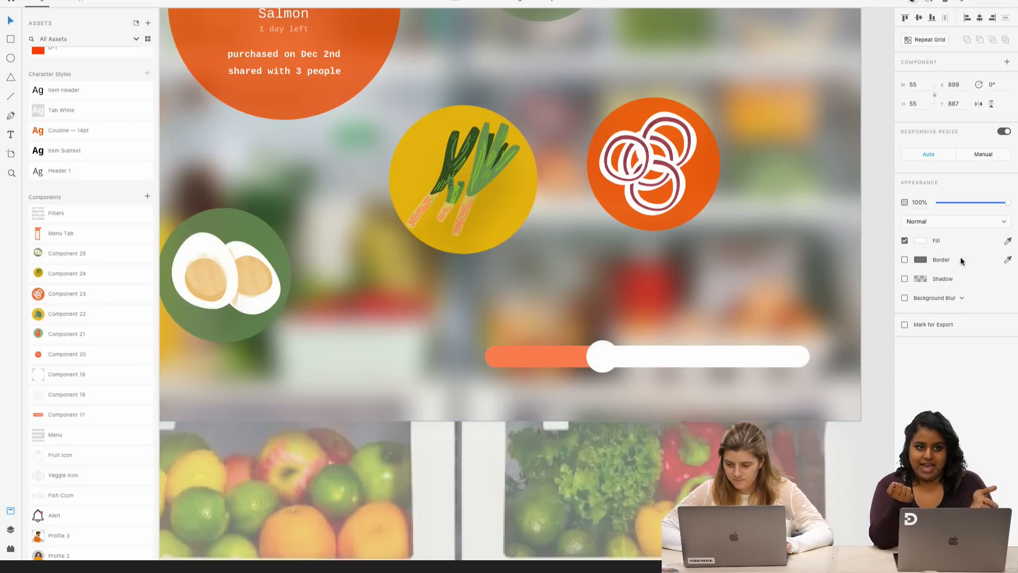
pyautogui.click(1008, 242)
pyautogui.click(578, 357)
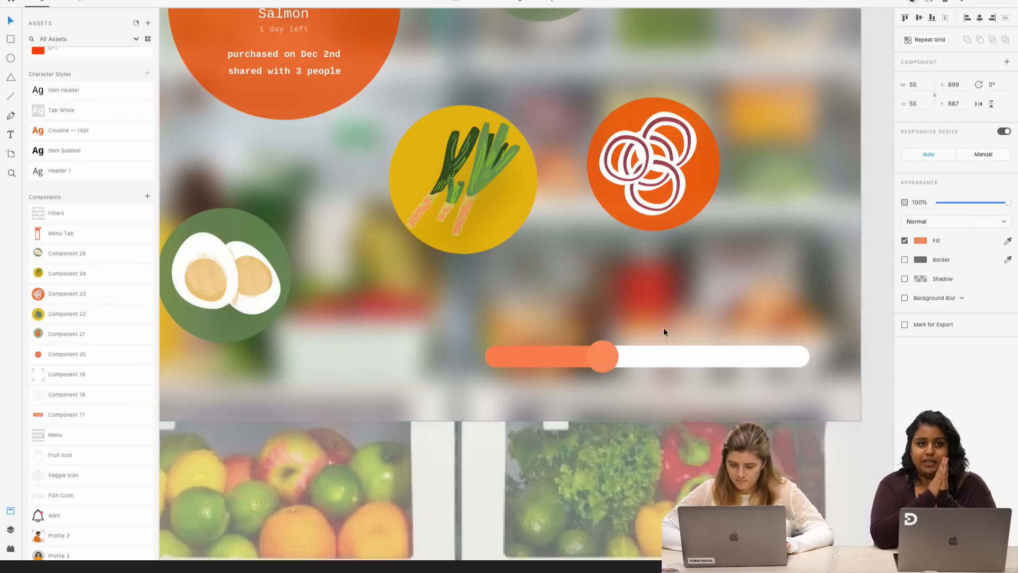
# - Change the circle's fill to a linear gradient and set its end stop to about #E34300
pyautogui.click(920, 240)
pyautogui.click(825, 181)
pyautogui.click(824, 177)
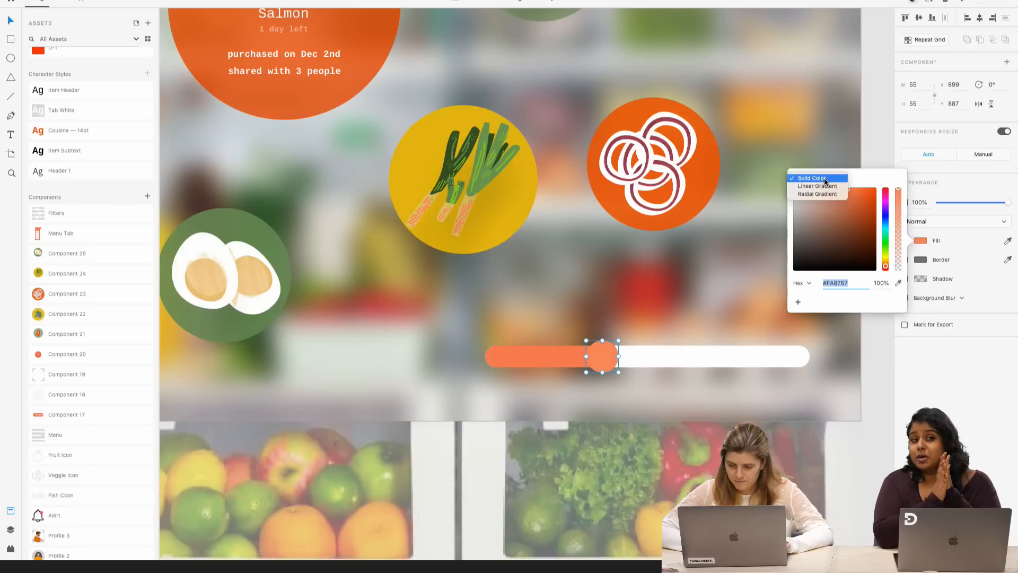
pyautogui.click(823, 186)
pyautogui.click(900, 184)
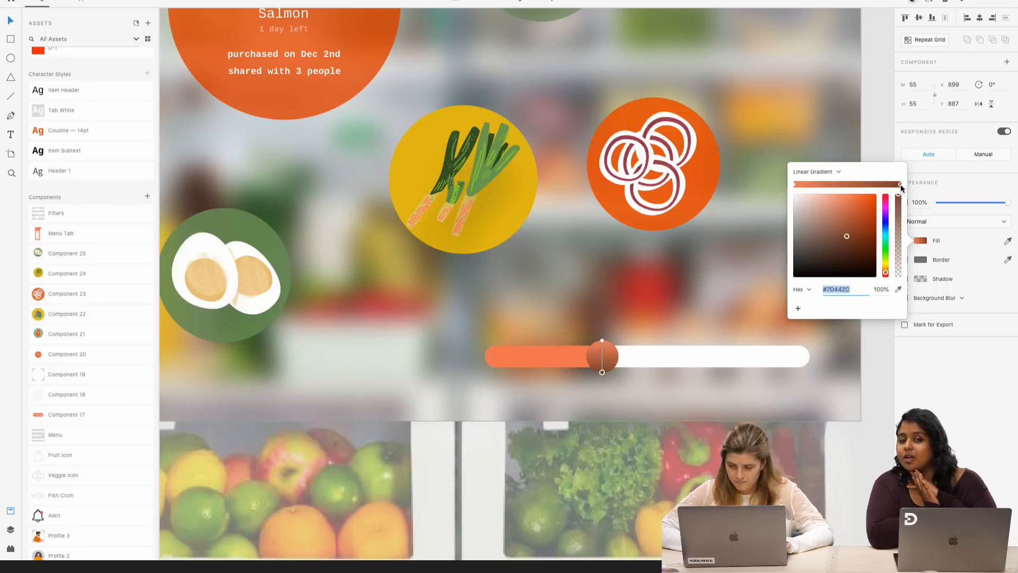
pyautogui.moveTo(859, 238); pyautogui.dragTo(874, 219)
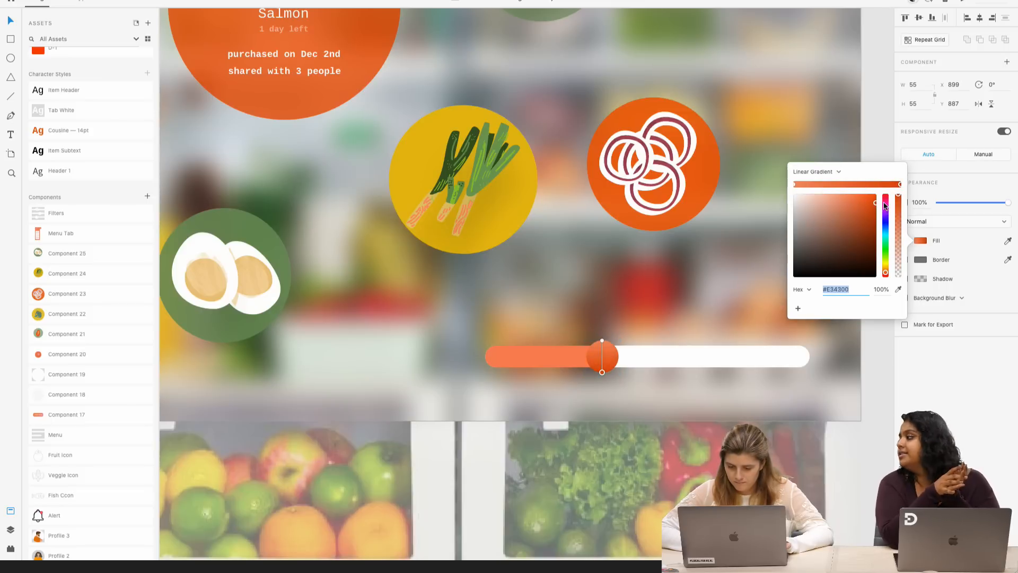
# - Give the orange bar a linear gradient fill and make its end stop a brighter, more saturated orange
pyautogui.click(560, 367)
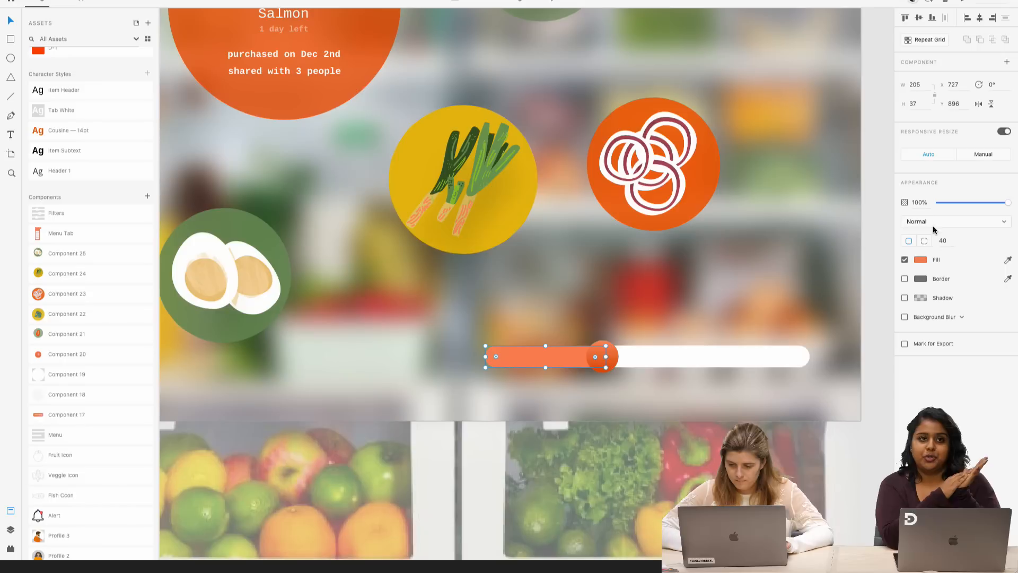
pyautogui.click(921, 259)
pyautogui.click(825, 190)
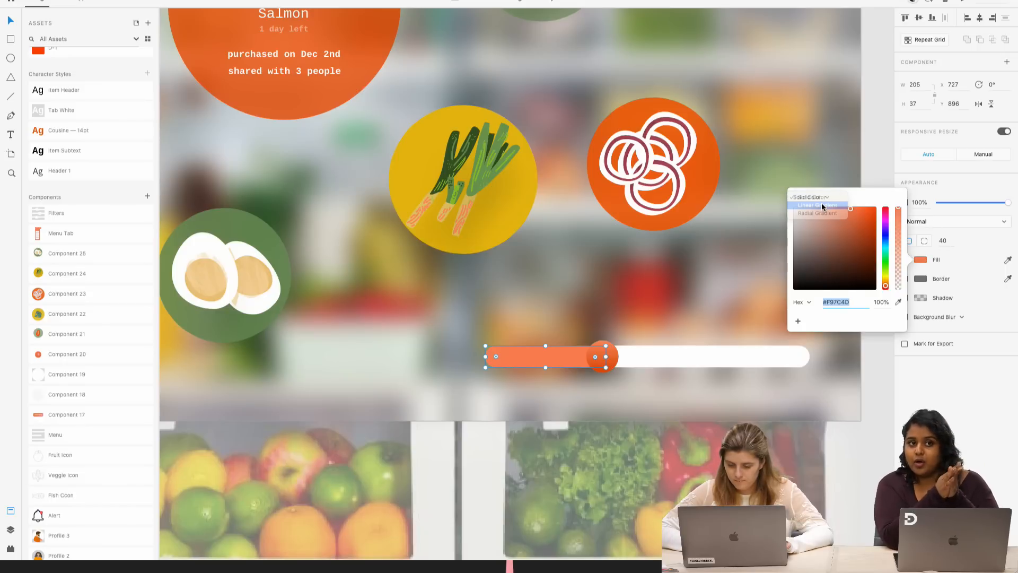
pyautogui.click(821, 203)
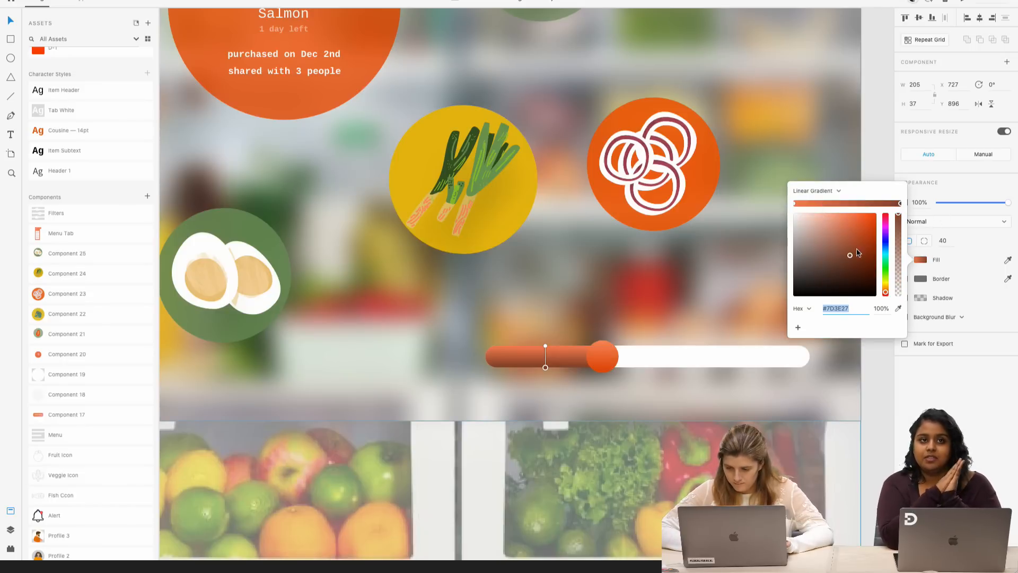
pyautogui.moveTo(850, 256); pyautogui.dragTo(871, 238)
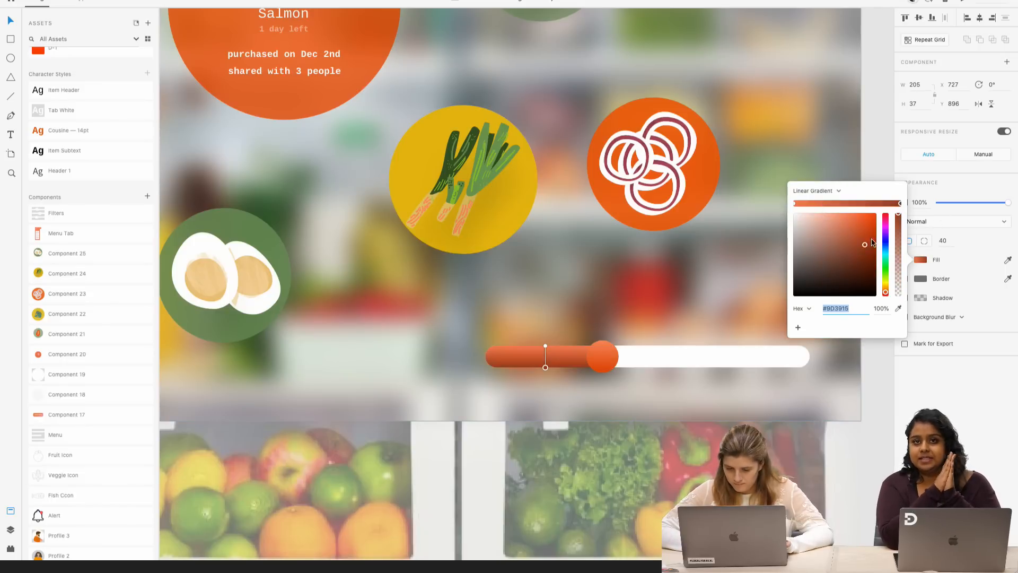
# - Enlarge the circle to about 58 px, center it on the orange bar's right end and group it with the bar
pyautogui.click(602, 371)
pyautogui.scroll(3, 598, 358)
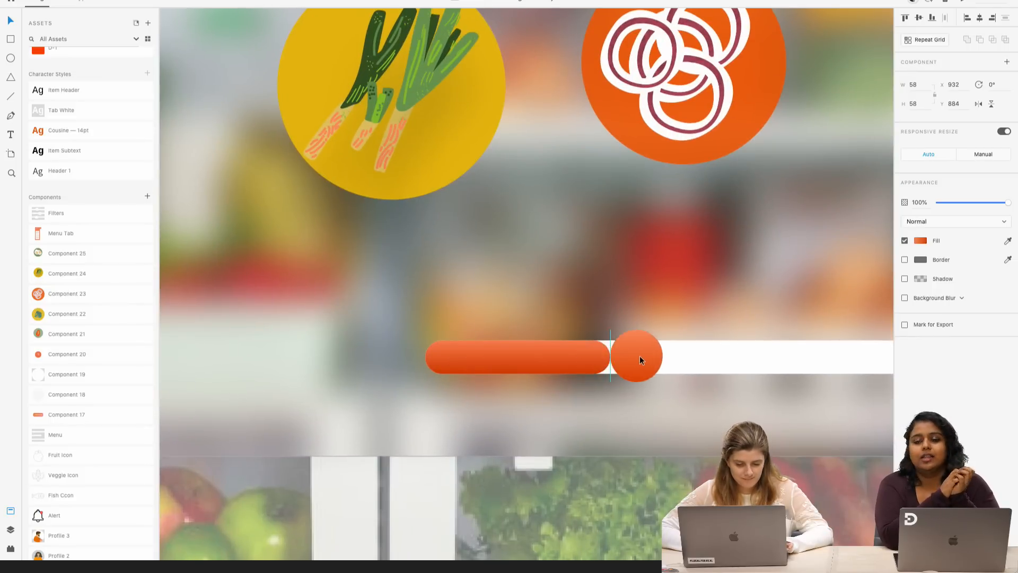
pyautogui.keyDown('shift'); pyautogui.click(549, 359); pyautogui.keyUp('shift')
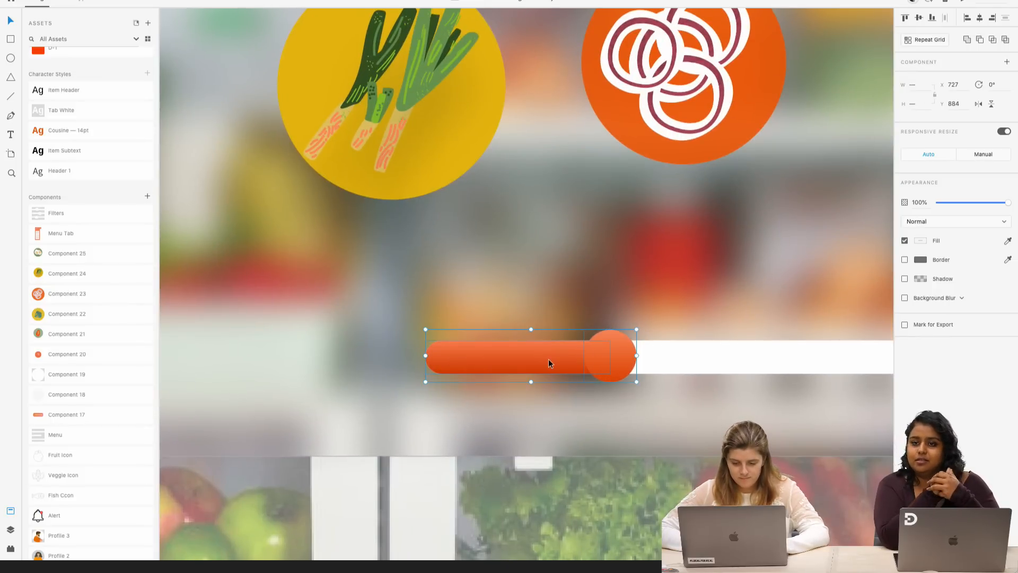
pyautogui.hotkey('ctrl', 'g')
# - Resize the grouped orange bar and knob horizontally along the white track to about 200 px wide
pyautogui.moveTo(637, 355); pyautogui.dragTo(660, 350)
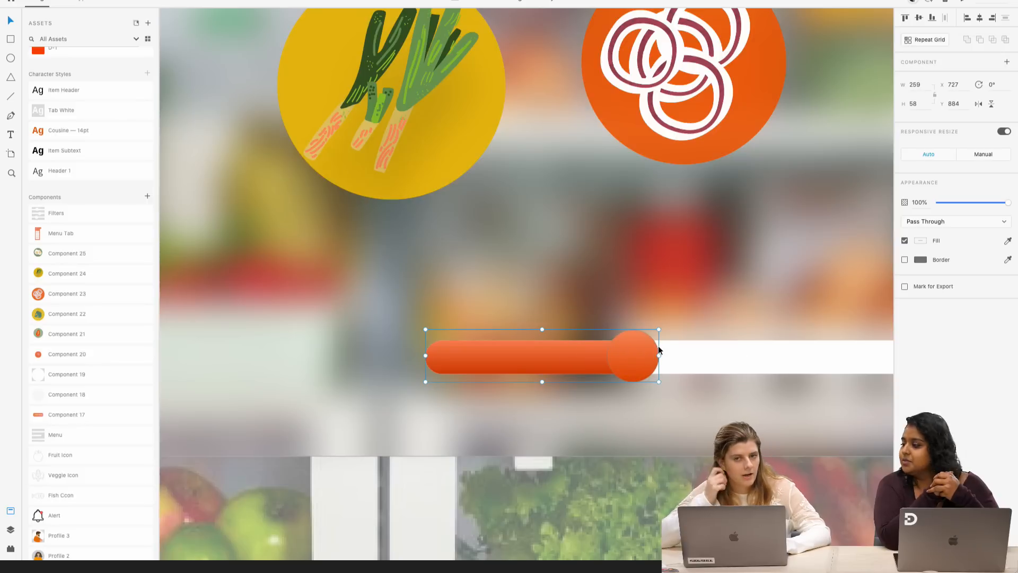
pyautogui.scroll(-3, 657, 346)
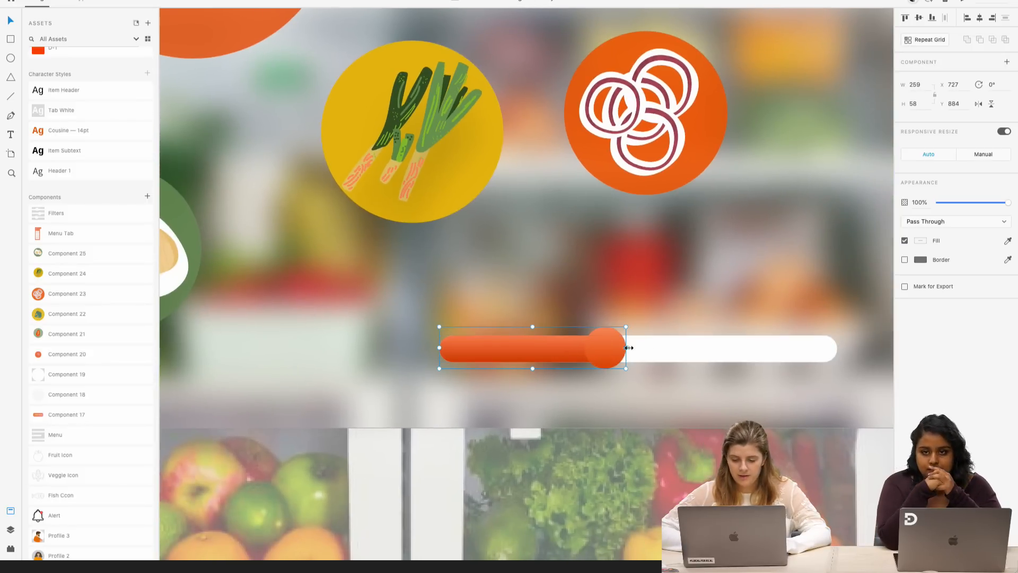
pyautogui.moveTo(628, 347); pyautogui.dragTo(584, 359)
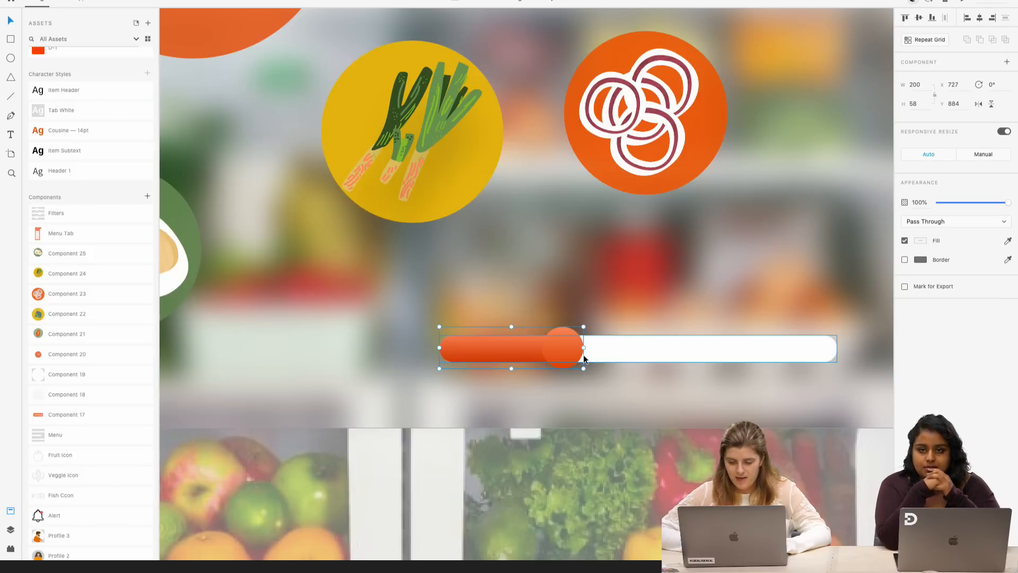
# - Shorten the white track from its right end to 496 px wide
pyautogui.scroll(-5, 584, 354)
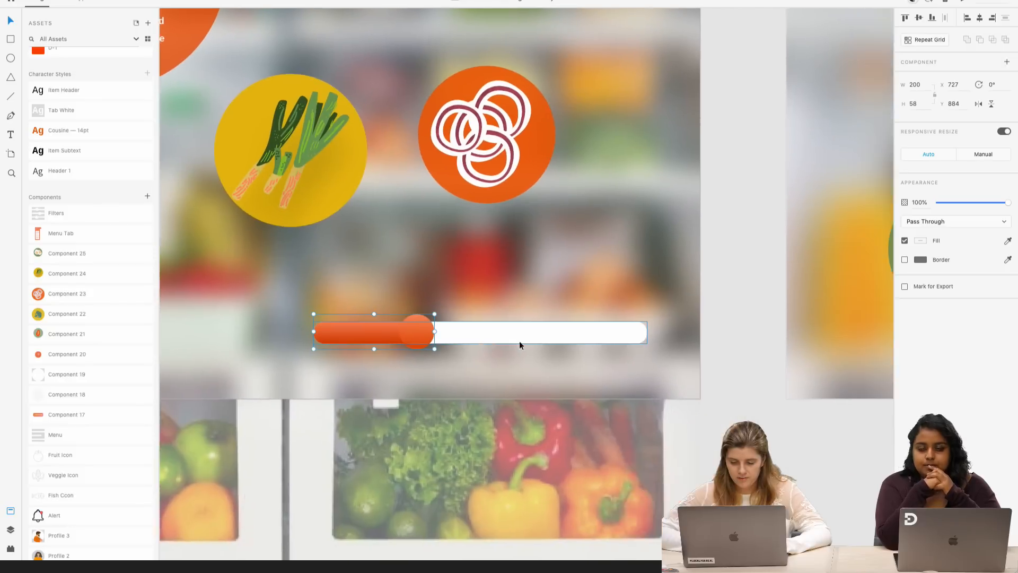
pyautogui.click(601, 332)
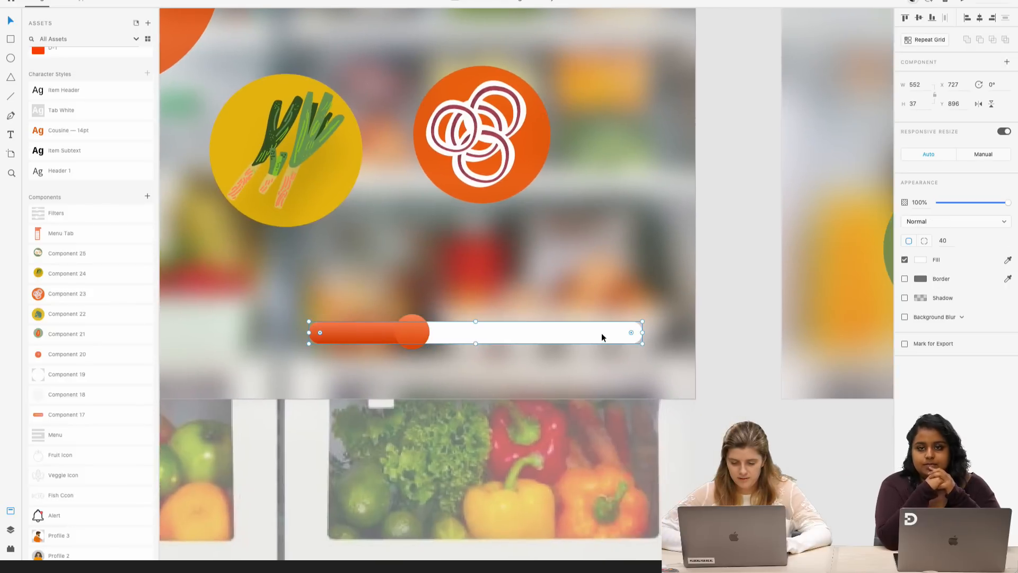
pyautogui.moveTo(642, 332); pyautogui.dragTo(608, 333)
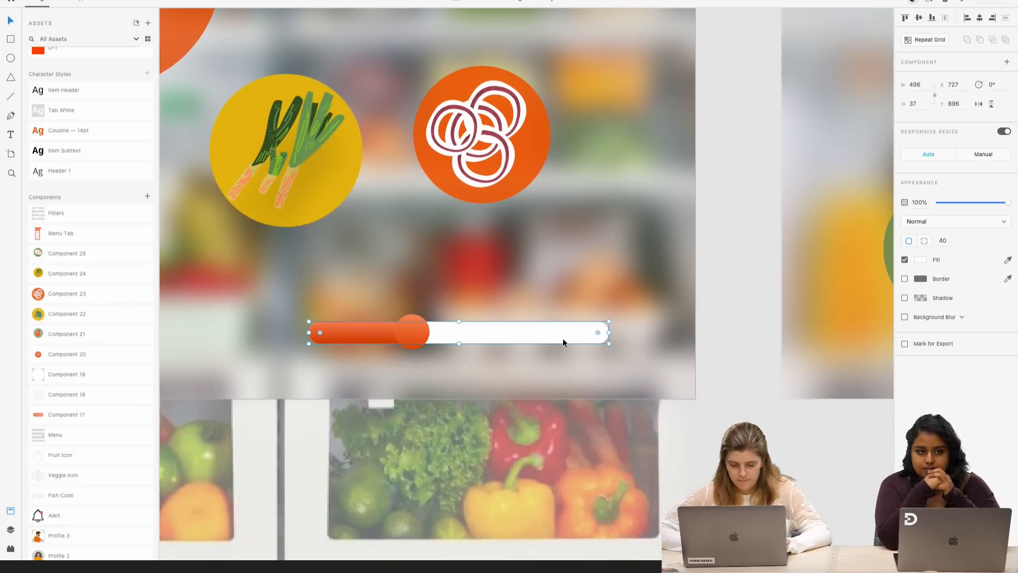
pyautogui.scroll(-3, 582, 338)
pyautogui.scroll(-4, 622, 370)
pyautogui.click(692, 406)
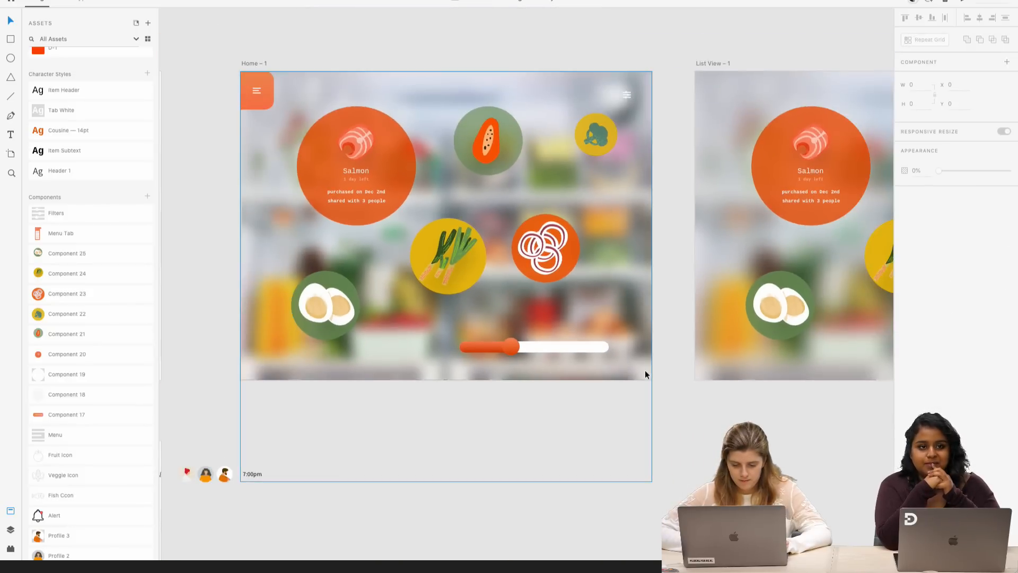
pyautogui.scroll(-2, 636, 366)
# - Select the orange bar and knob group together with the white track and make them a component
pyautogui.click(548, 350)
pyautogui.scroll(5, 549, 349)
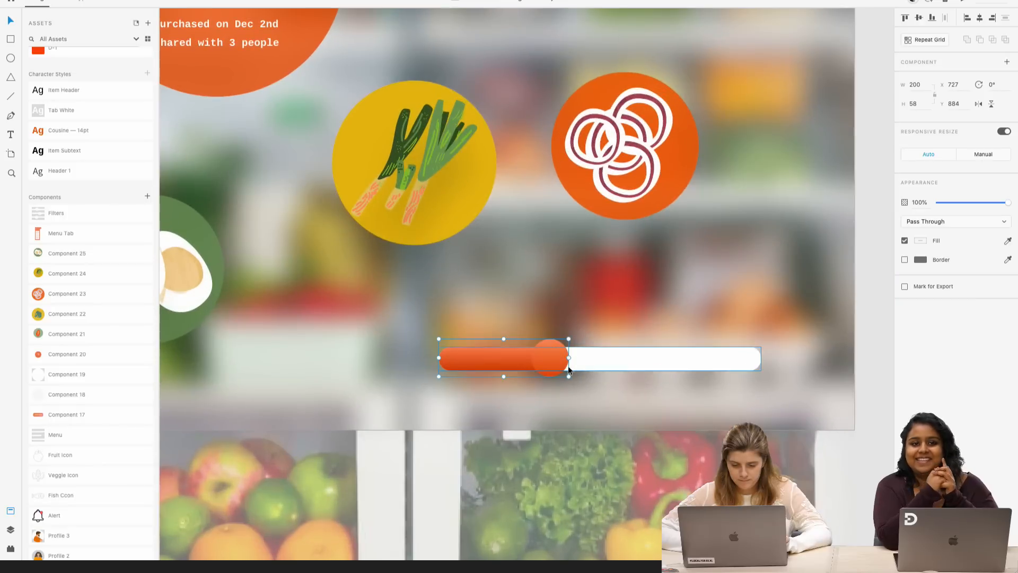
pyautogui.keyDown('shift'); pyautogui.click(609, 362); pyautogui.keyUp('shift')
pyautogui.rightClick(608, 362)
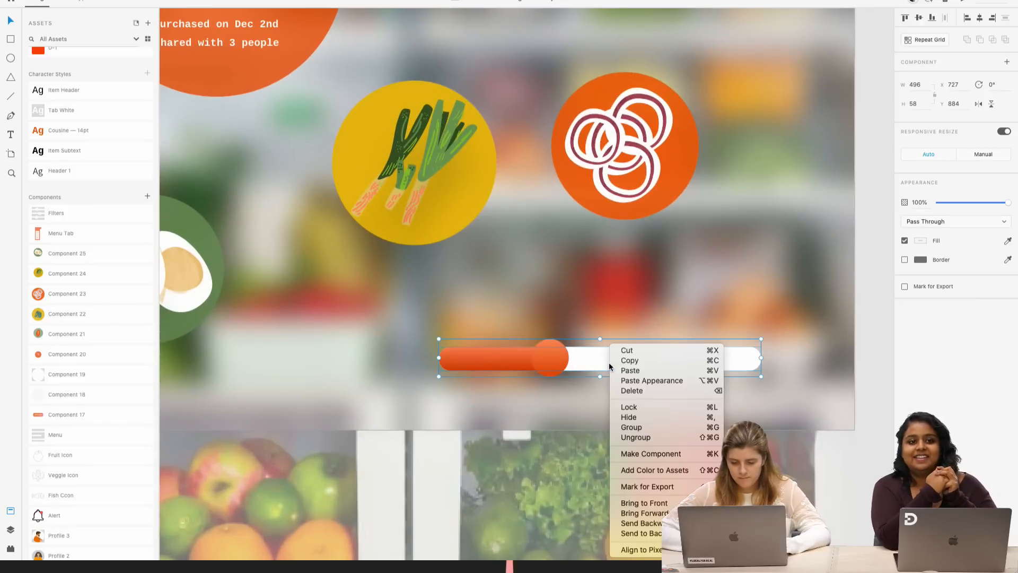
pyautogui.click(677, 454)
# - Try to stretch the orange bar and knob further along the track inside the slider component, and undo the resize
pyautogui.doubleClick(548, 361)
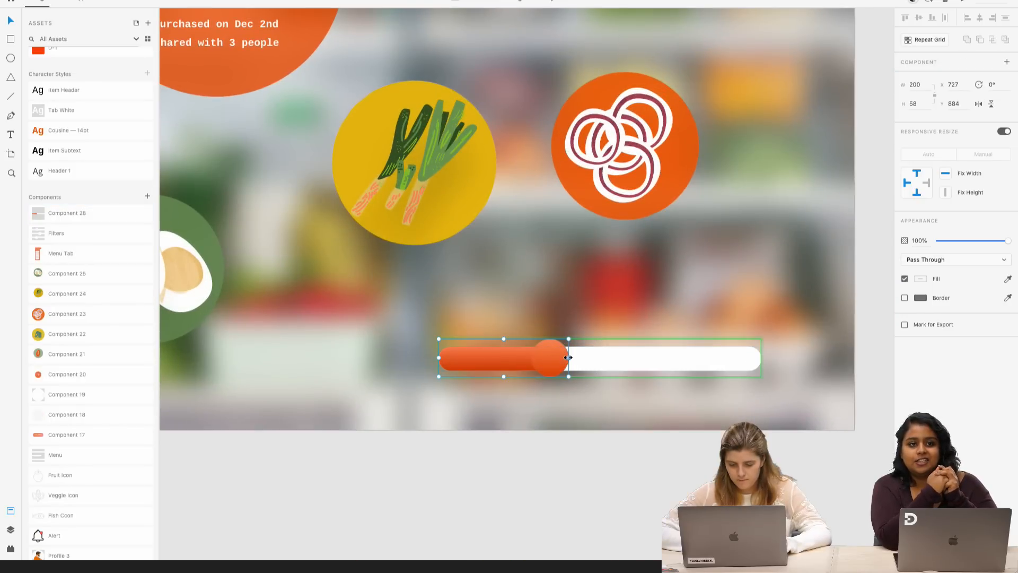
pyautogui.moveTo(568, 358); pyautogui.dragTo(638, 350)
pyautogui.press('super+z')
pyautogui.scroll(-5, 638, 350)
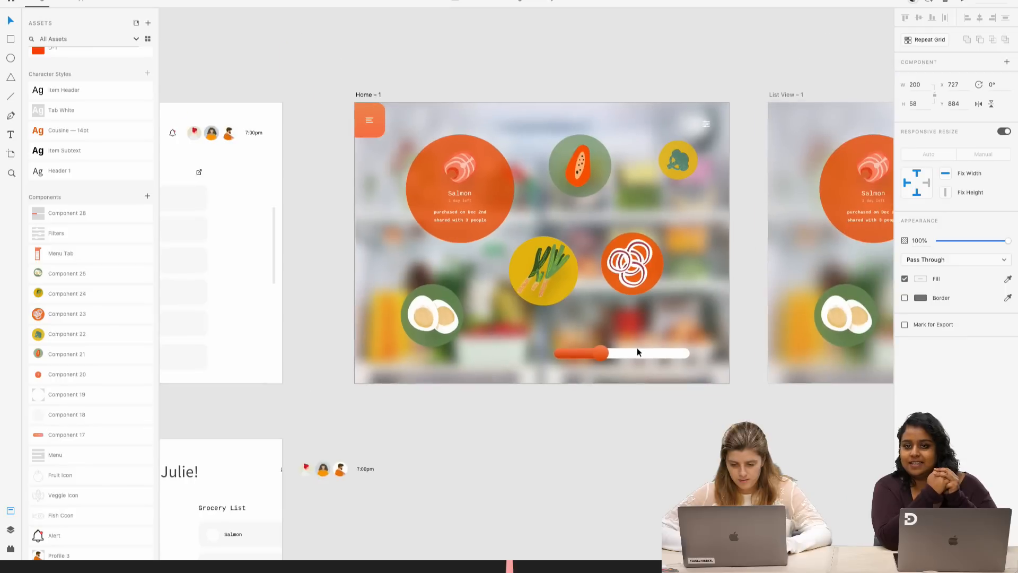
pyautogui.click(694, 444)
# - Try to adjust the height of the white track and orange bar together inside the slider component, and undo the changes
pyautogui.scroll(5, 641, 376)
pyautogui.click(610, 345)
pyautogui.scroll(5, 610, 345)
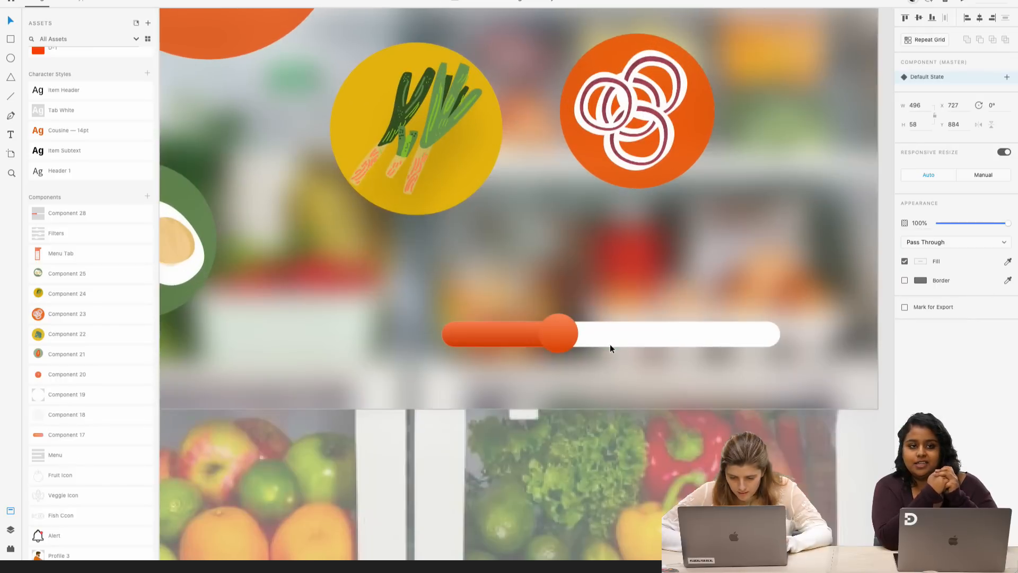
pyautogui.doubleClick(609, 343)
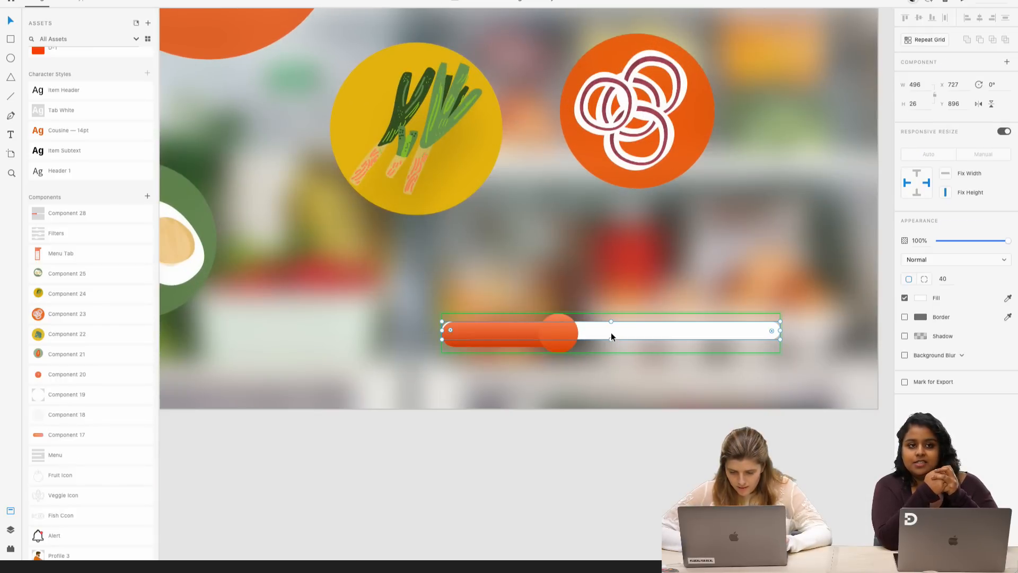
pyautogui.keyDown('shift'); pyautogui.click(562, 348); pyautogui.keyUp('shift')
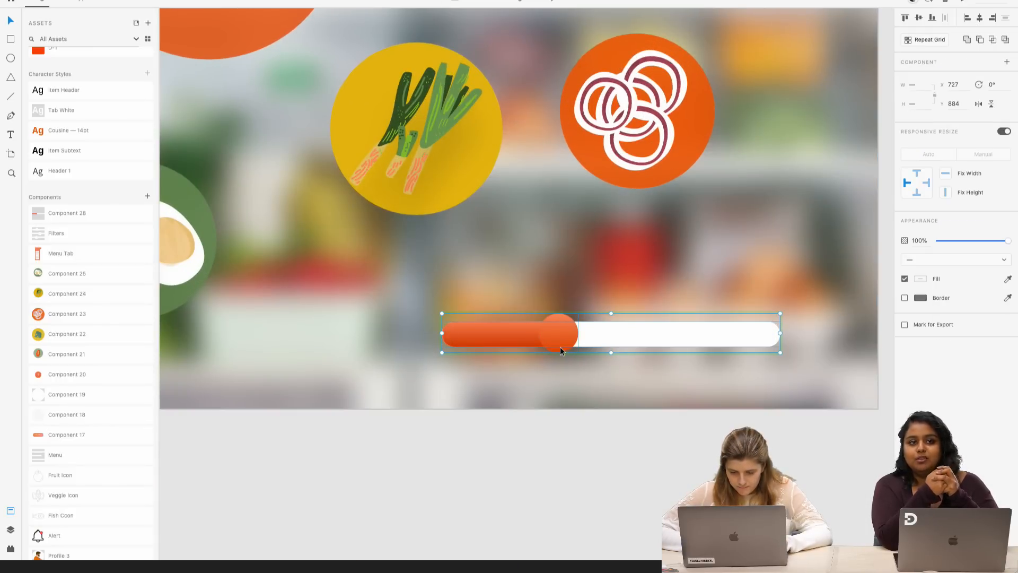
pyautogui.moveTo(614, 354)
pyautogui.mouseDown()
pyautogui.moveTo(556, 341)
pyautogui.moveTo(611, 348)
pyautogui.mouseUp()
pyautogui.click(562, 342)
pyautogui.click(609, 339)
pyautogui.keyDown('shift'); pyautogui.click(556, 338); pyautogui.keyUp('shift')
pyautogui.press('super+z')
pyautogui.doubleClick(608, 341)
pyautogui.keyDown('shift'); pyautogui.click(523, 341); pyautogui.keyUp('shift')
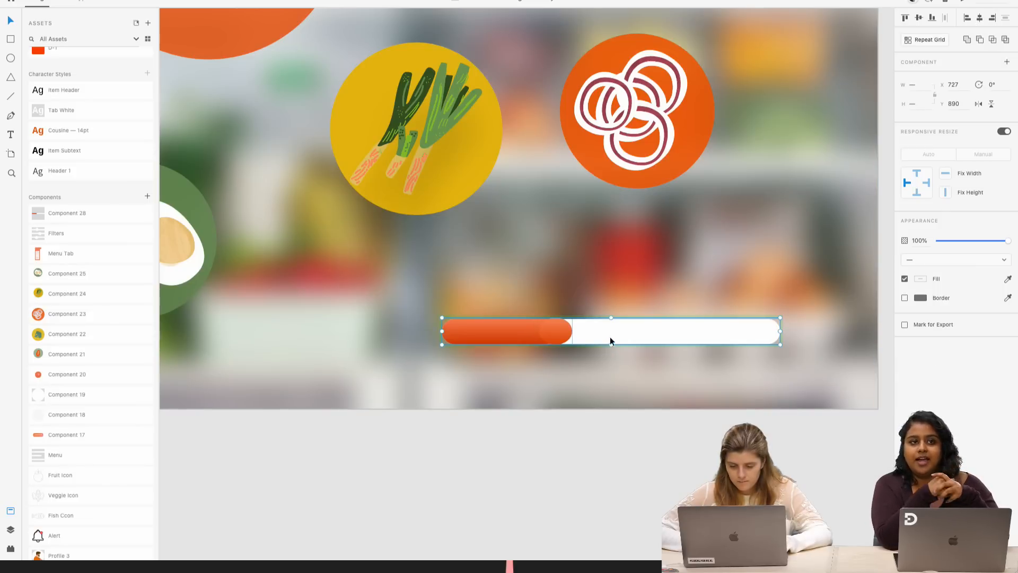
pyautogui.press('super+z')
# - Resize the knob inside the component to a 57 px circle and center it vertically on the orange bar
pyautogui.click(561, 341)
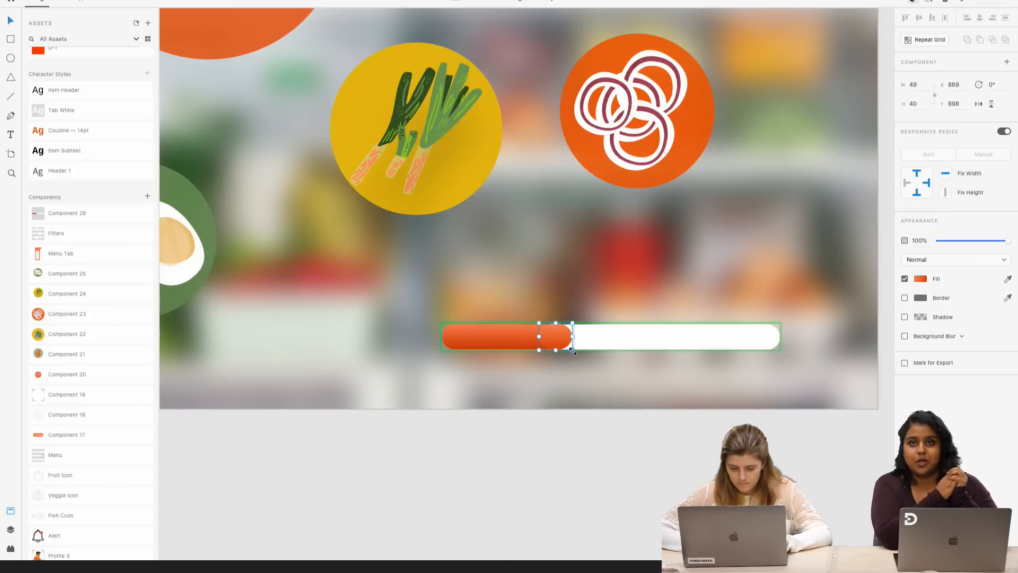
pyautogui.moveTo(573, 351); pyautogui.dragTo(577, 361)
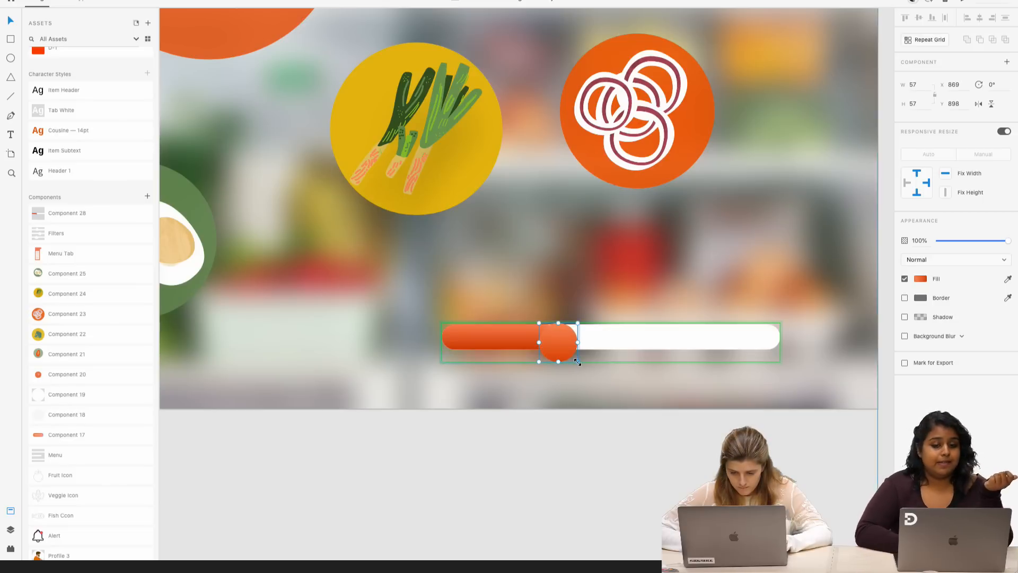
pyautogui.click(532, 343)
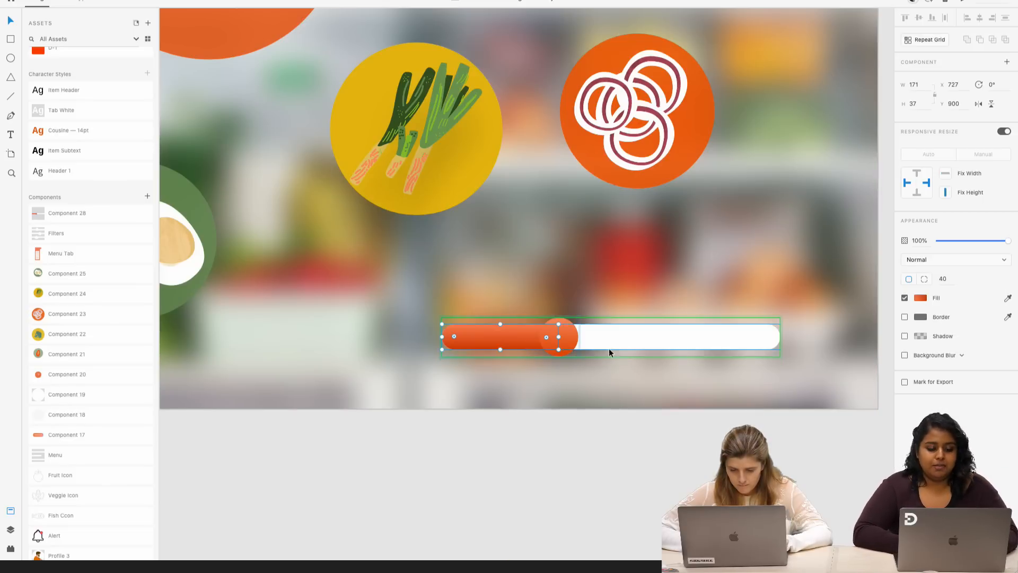
pyautogui.click(609, 347)
pyautogui.click(563, 347)
# - Move the slider component toward the right side of Home – 1, to about X 799, Y 902
pyautogui.moveTo(578, 337); pyautogui.dragTo(648, 340)
pyautogui.scroll(-5, 626, 336)
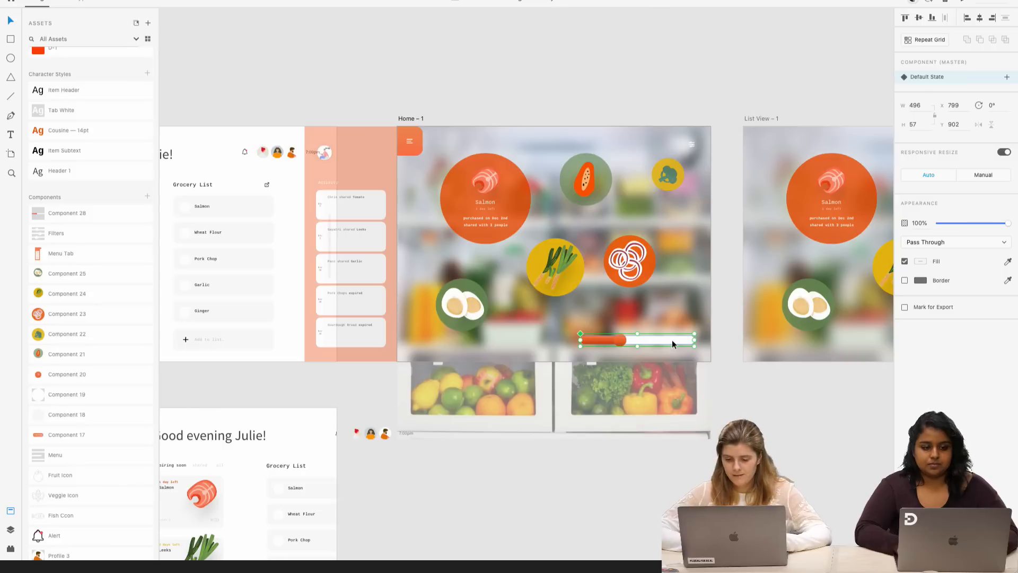
pyautogui.hscroll(2, 731, 404)
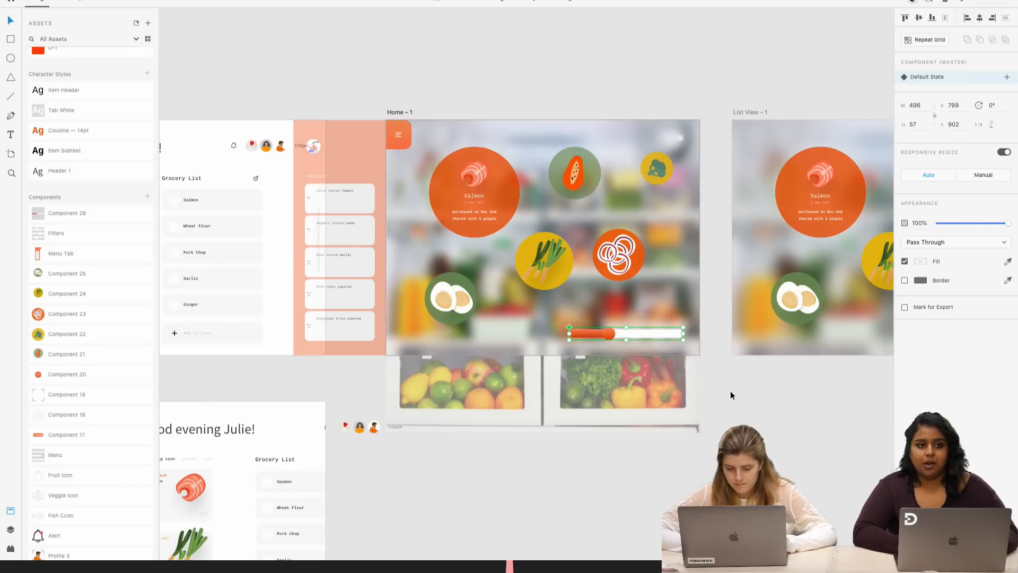
pyautogui.scroll(5, 682, 332)
pyautogui.scroll(2, 681, 332)
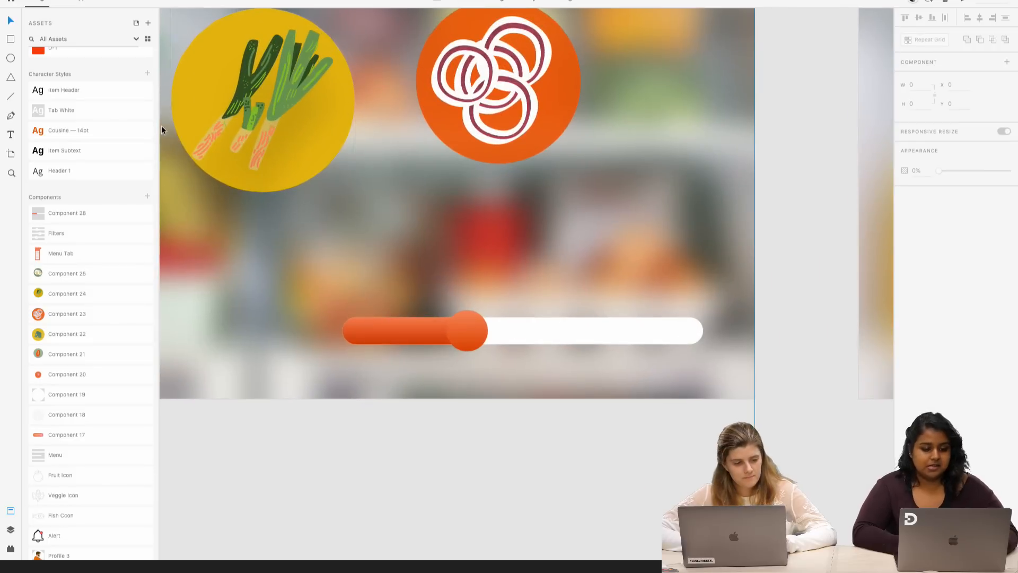
# - Add a text box about 100 by 68 px above the track's right end containing "100"
pyautogui.click(11, 135)
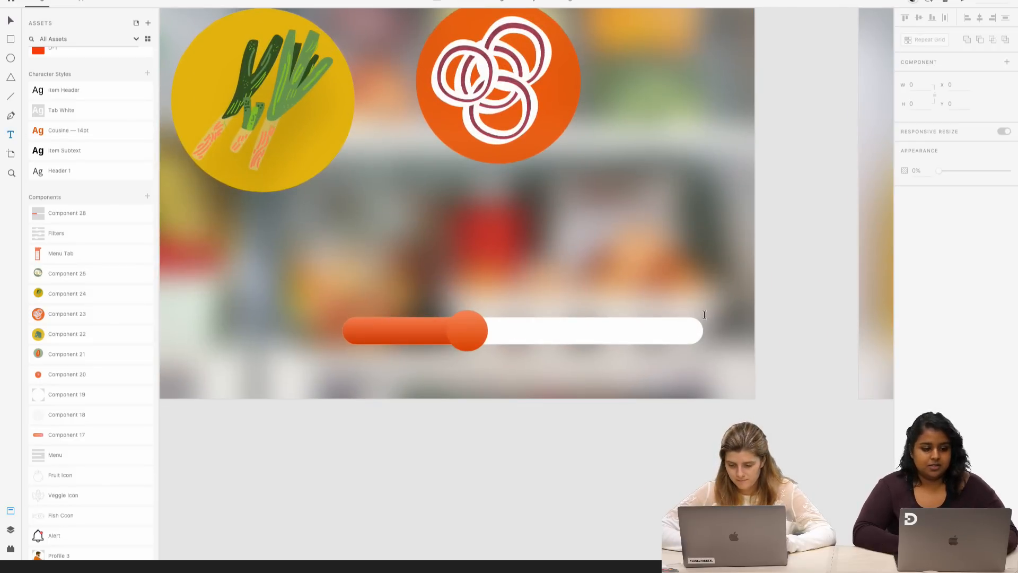
pyautogui.moveTo(616, 244); pyautogui.dragTo(690, 293)
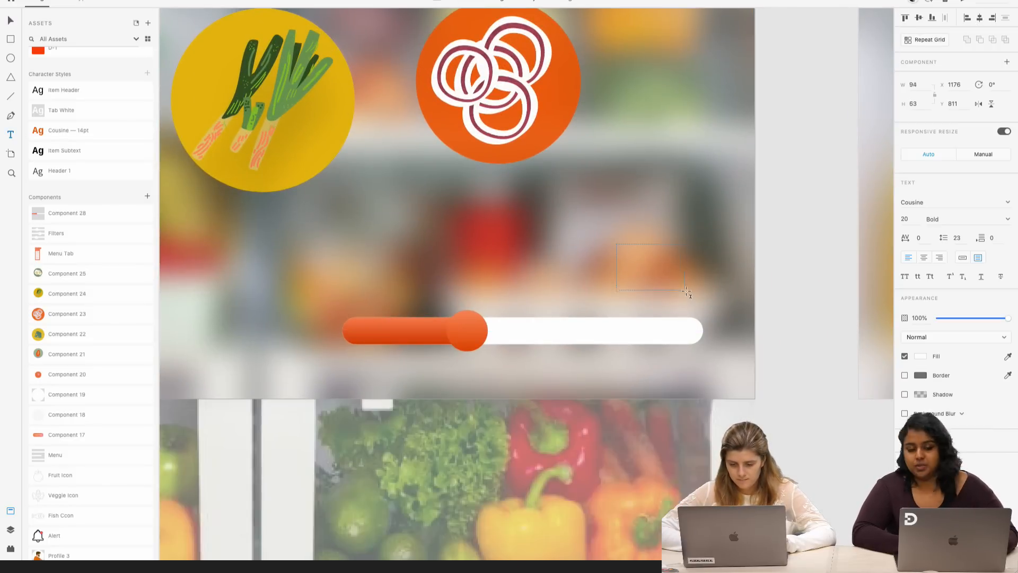
pyautogui.write('100')
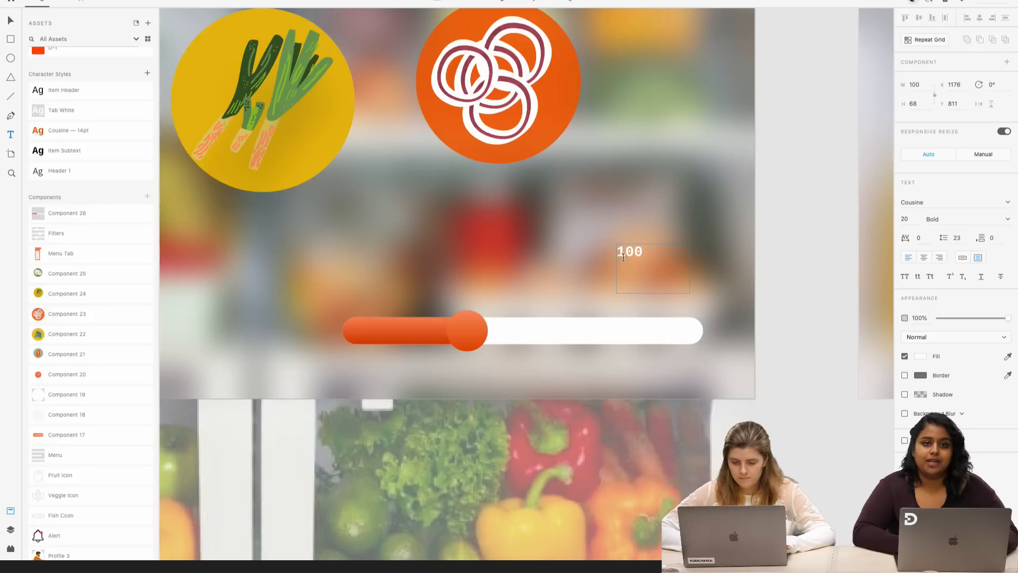
# - Set the "100" text's font to Source Sans Pro and its size to 40
pyautogui.press('super+a')
pyautogui.click(907, 219)
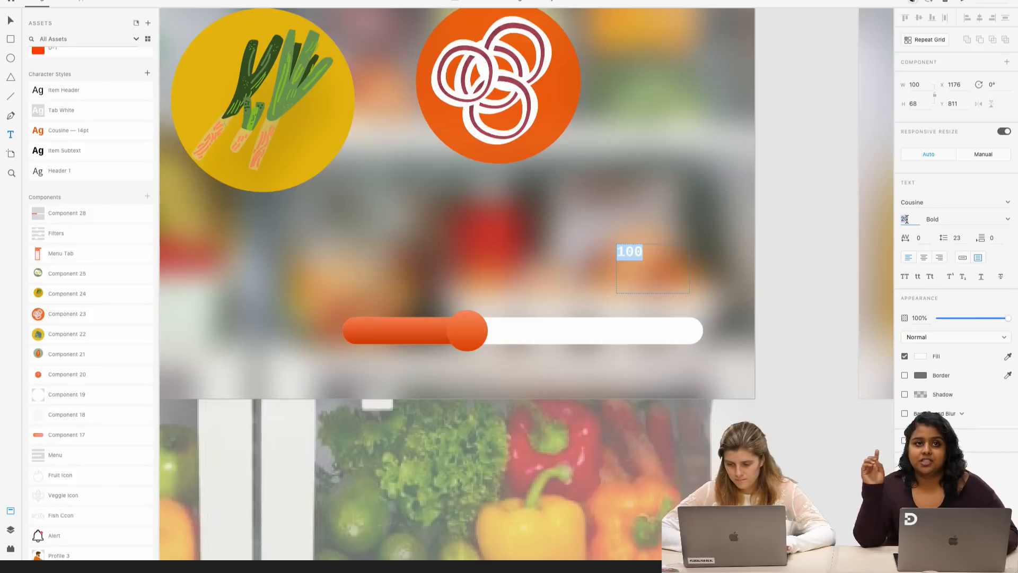
pyautogui.click(921, 201)
pyautogui.write('S')
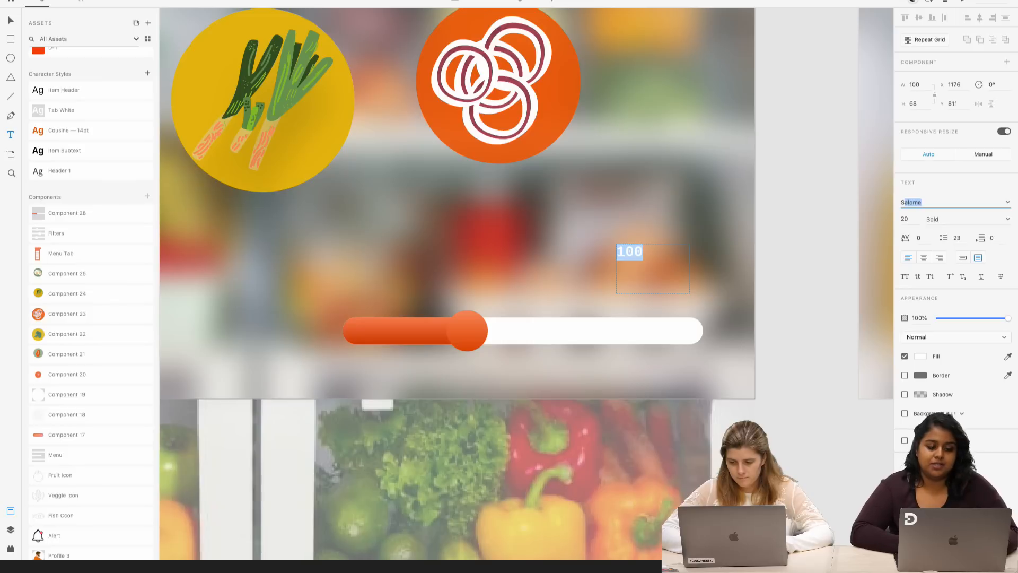
pyautogui.write('ource Sans Pr')
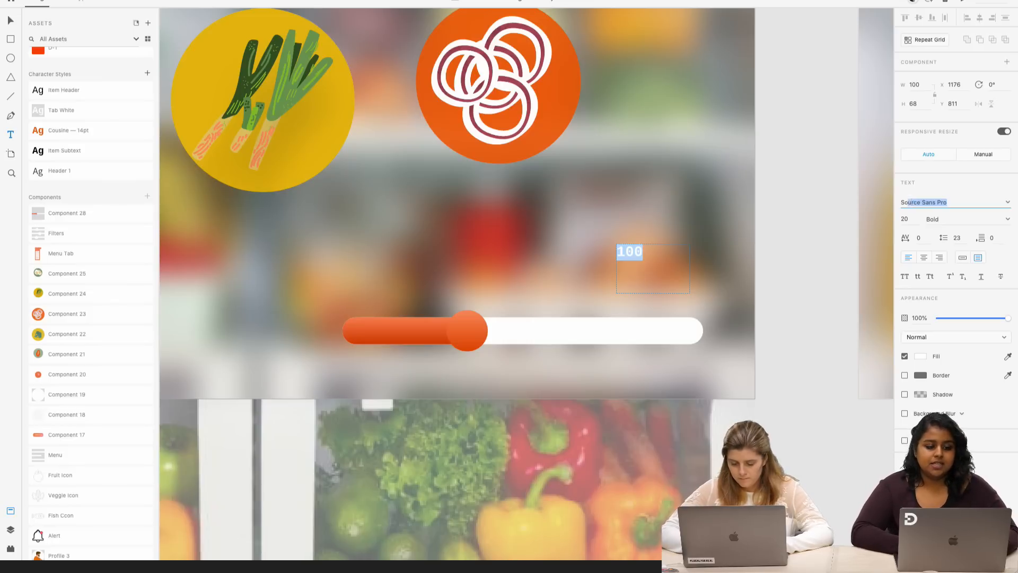
pyautogui.press('Return')
pyautogui.click(909, 220)
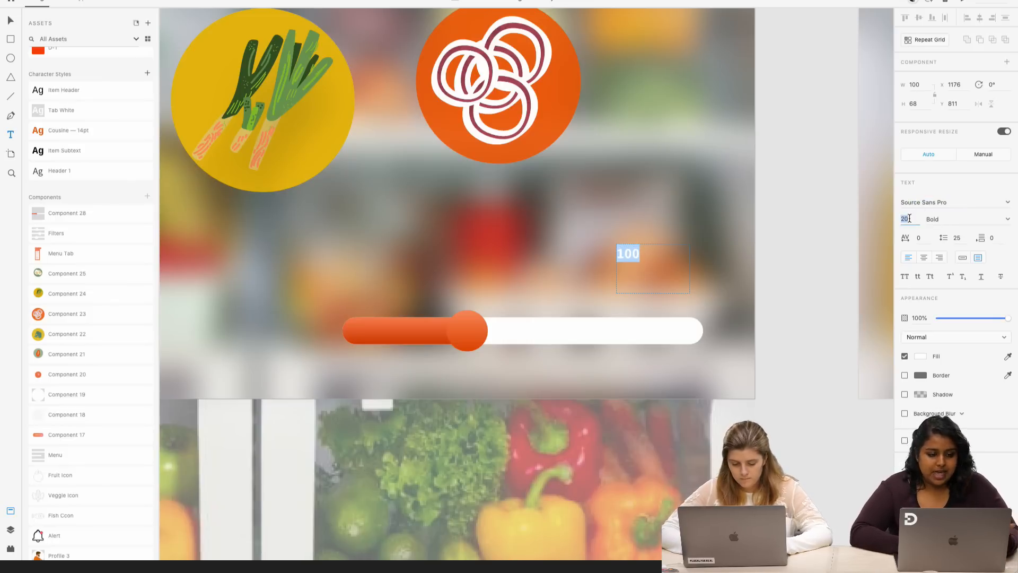
pyautogui.write('40')
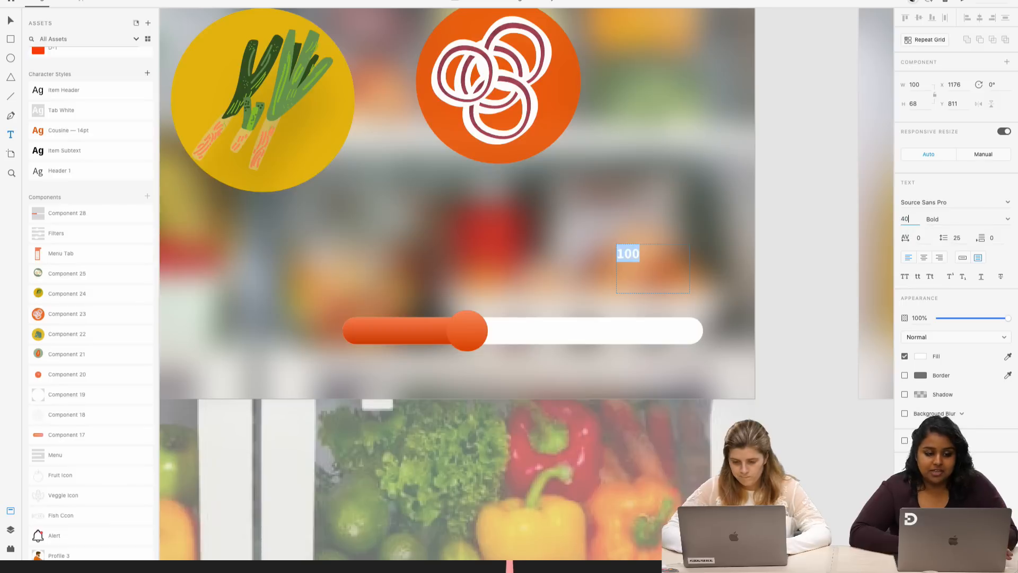
pyautogui.press('Return')
pyautogui.press('Escape')
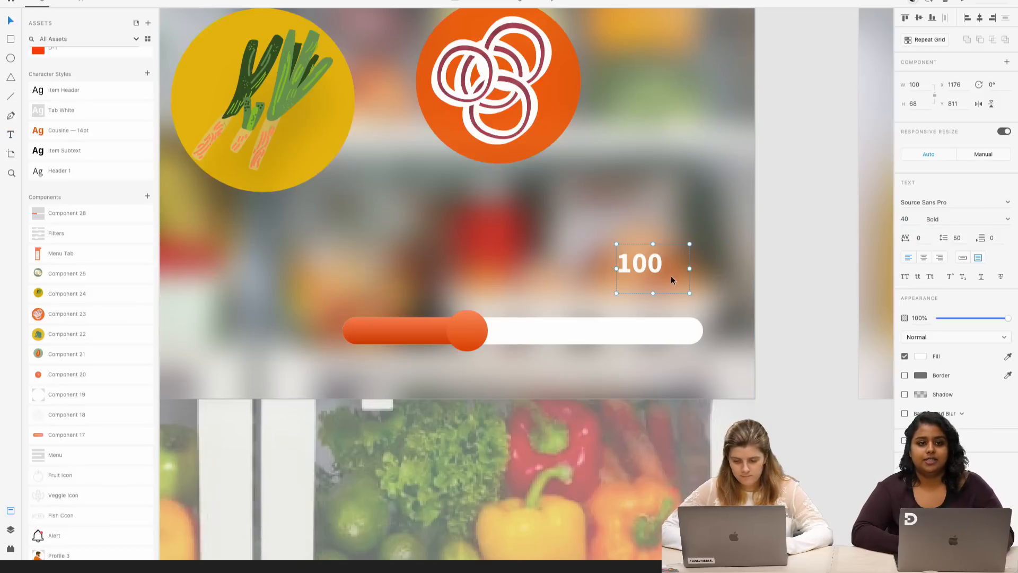
# - Convert the "100" label to point text and move it to the track's right end, at about X 1260, Y 906
pyautogui.click(961, 258)
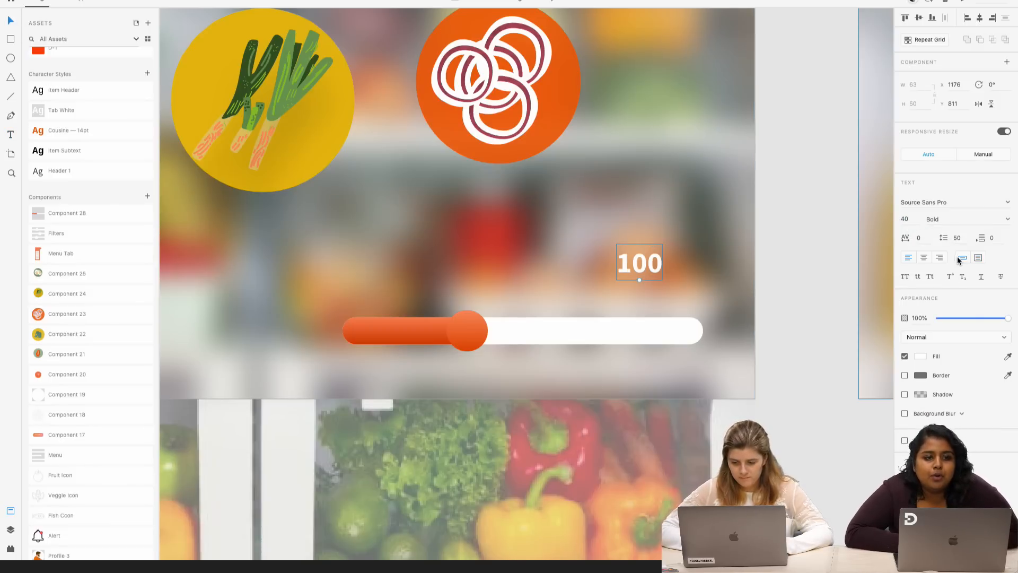
pyautogui.moveTo(641, 266); pyautogui.dragTo(708, 330)
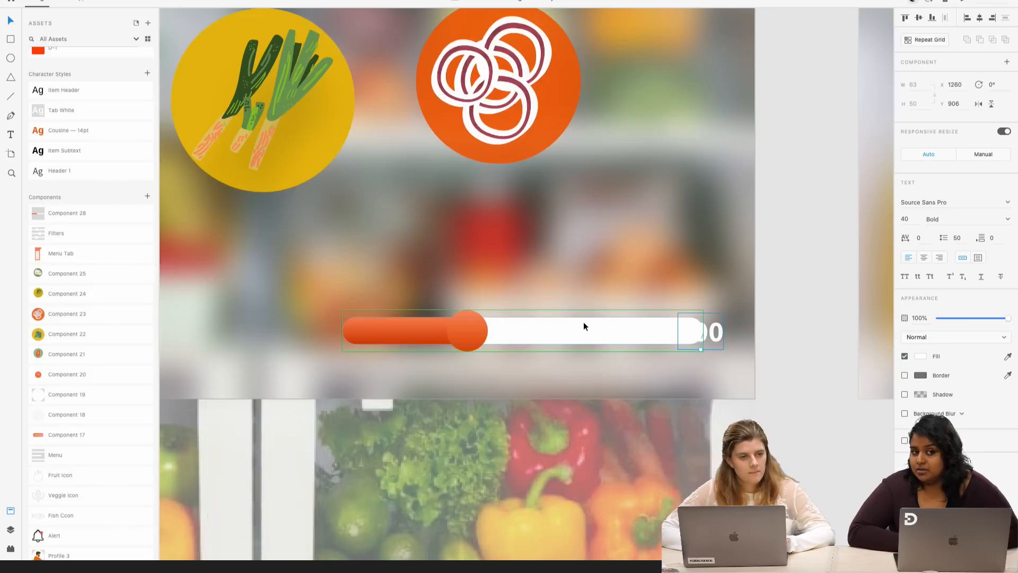
# - Move the slider to about X 730, Y 906 and align the "100" label just past its right end at X 1249, Y 910
pyautogui.scroll(-3, 583, 322)
pyautogui.scroll(-3, 583, 321)
pyautogui.scroll(1, 584, 321)
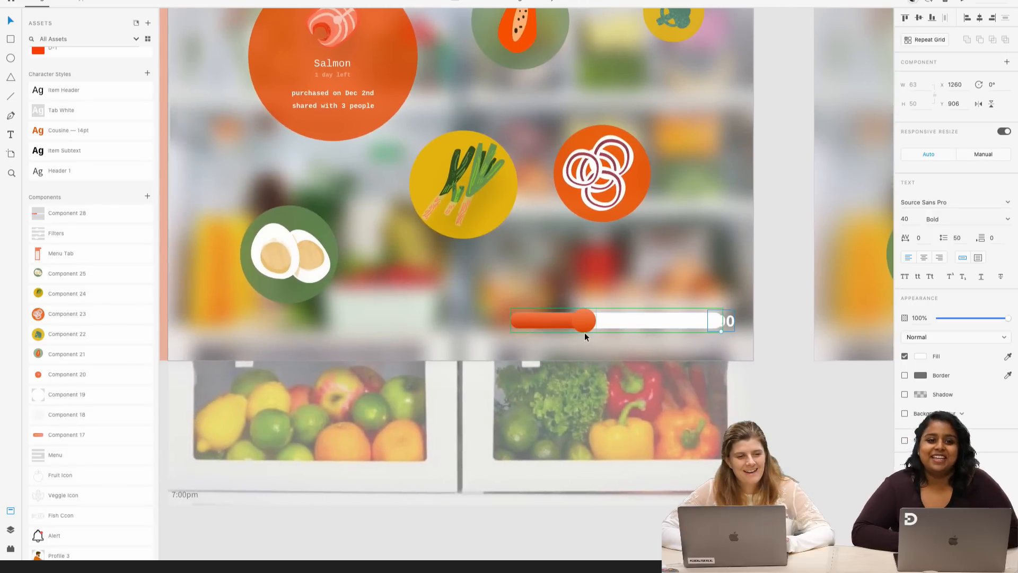
pyautogui.moveTo(578, 316); pyautogui.dragTo(560, 323)
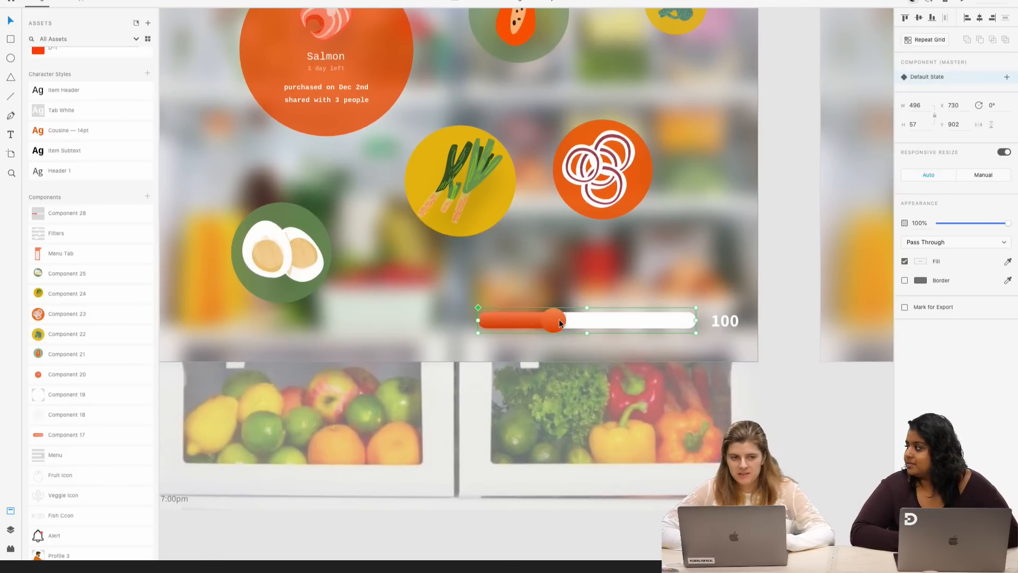
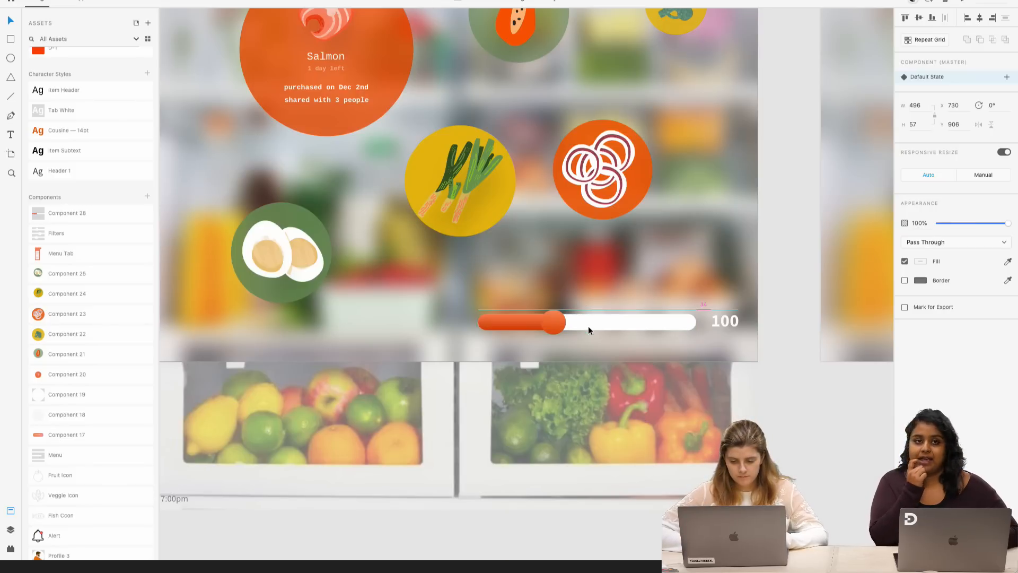
pyautogui.moveTo(737, 332); pyautogui.dragTo(723, 322)
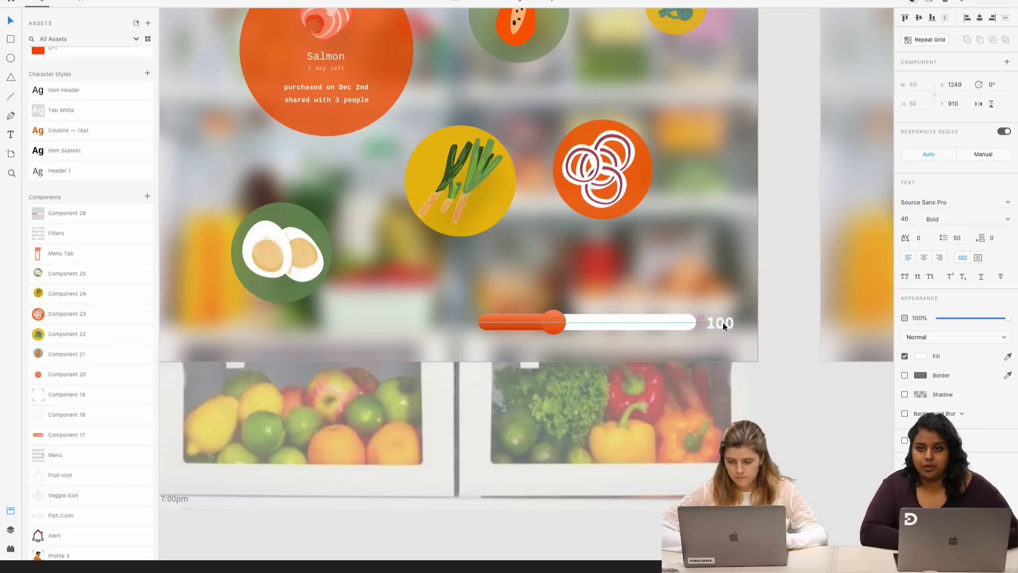
# - Set the "100" label's font weight to Regular
pyautogui.click(1007, 221)
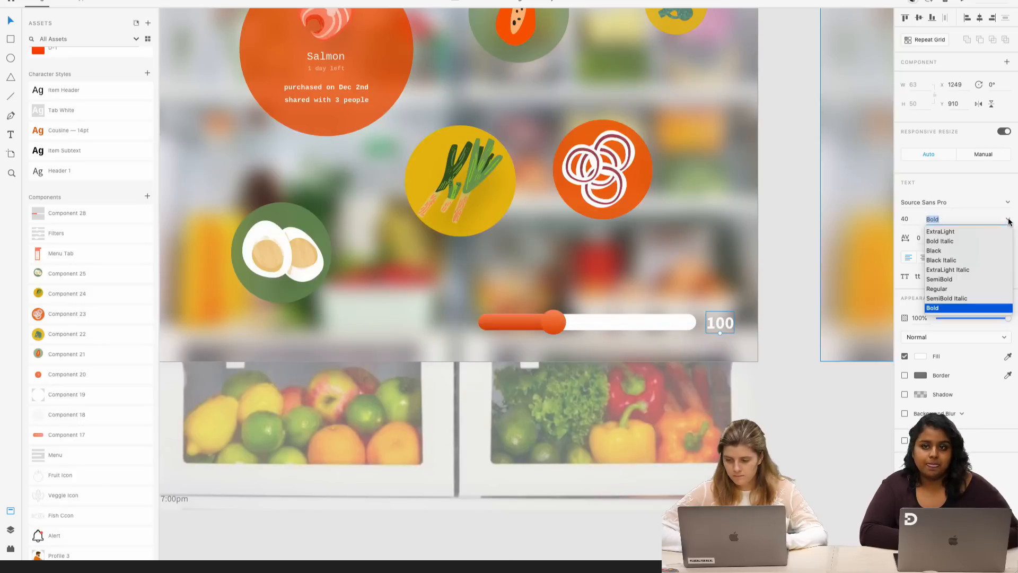
pyautogui.click(946, 289)
pyautogui.scroll(1, 716, 331)
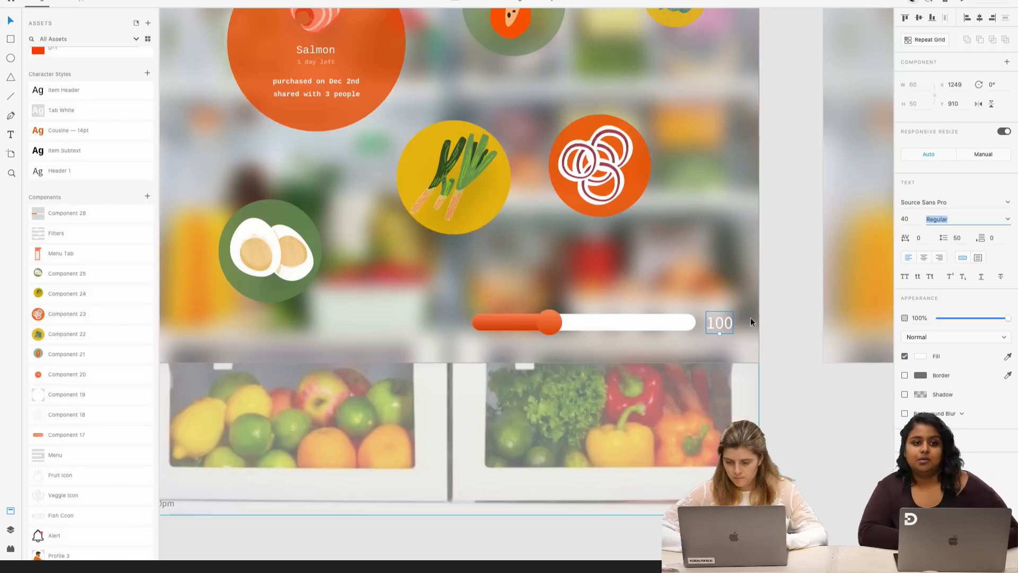
# - Nudge the "100" label up to Y 906 so it lines up with the slider
pyautogui.moveTo(720, 326); pyautogui.dragTo(720, 324)
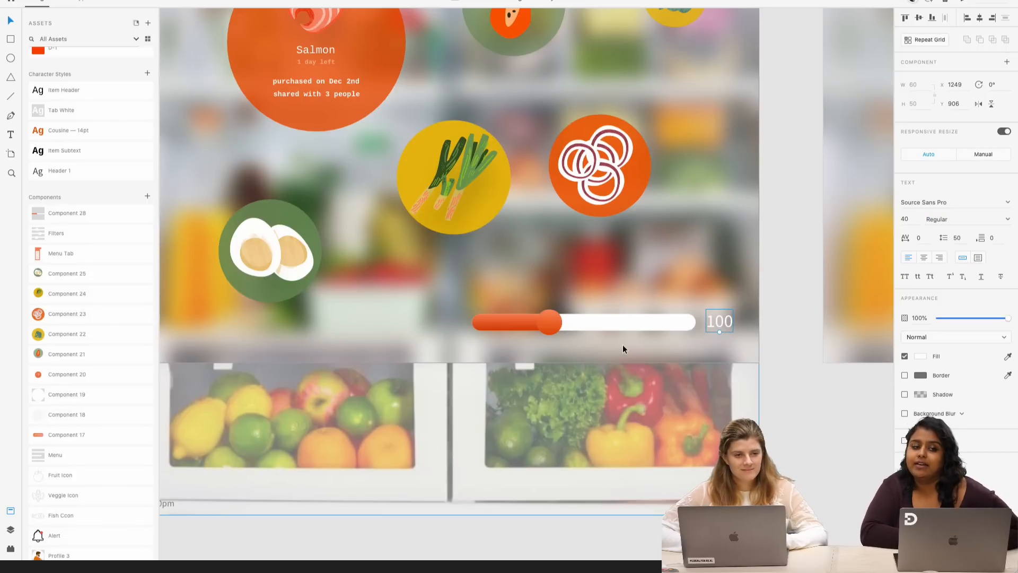
pyautogui.scroll(2, 622, 344)
pyautogui.click(536, 318)
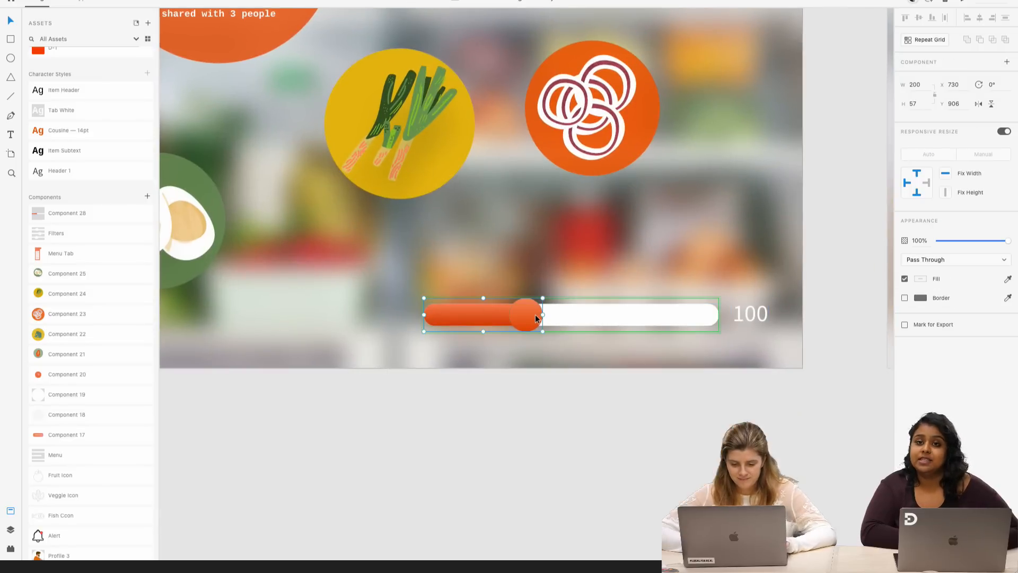
pyautogui.moveTo(542, 314); pyautogui.dragTo(613, 315)
pyautogui.press('super+z')
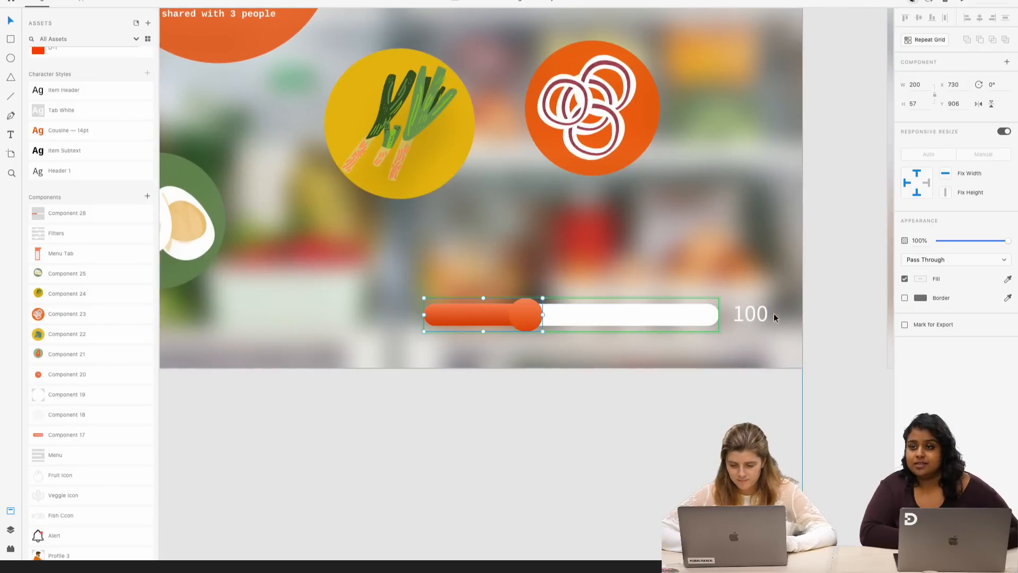
# - Retype the value label beside the slider track as "100"
pyautogui.click(760, 316)
pyautogui.scroll(5, 761, 316)
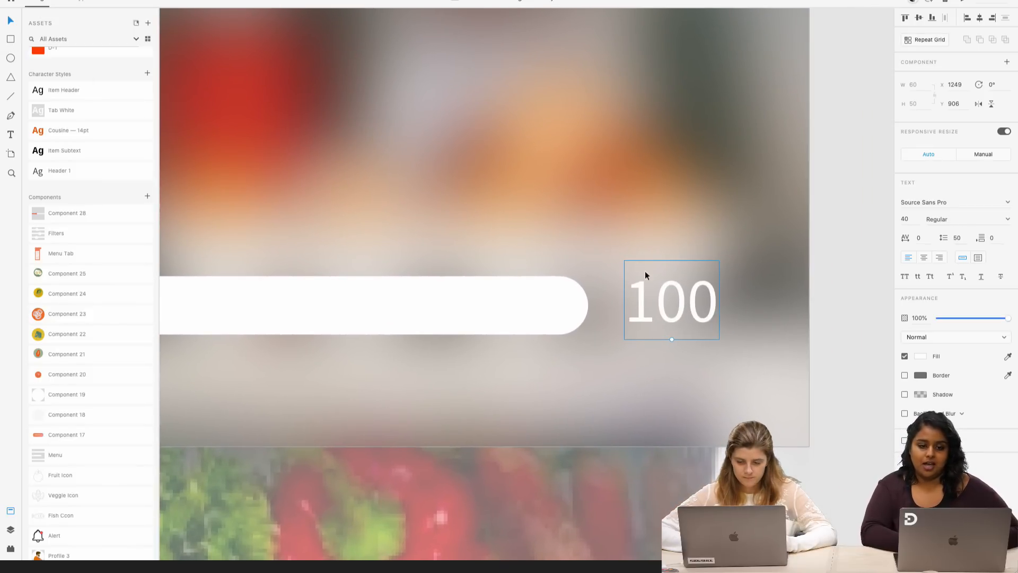
pyautogui.doubleClick(672, 317)
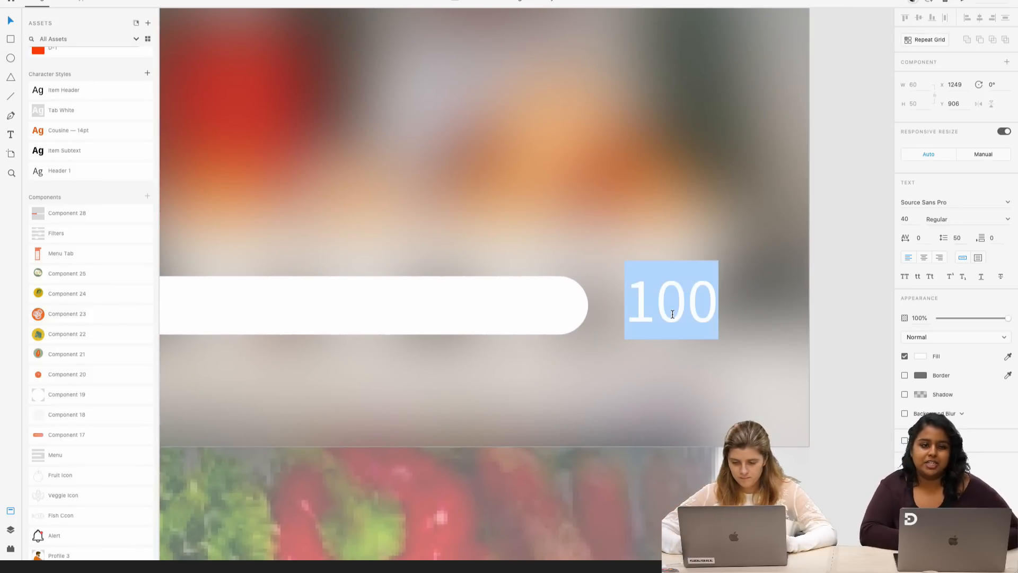
pyautogui.press('BackSpace')
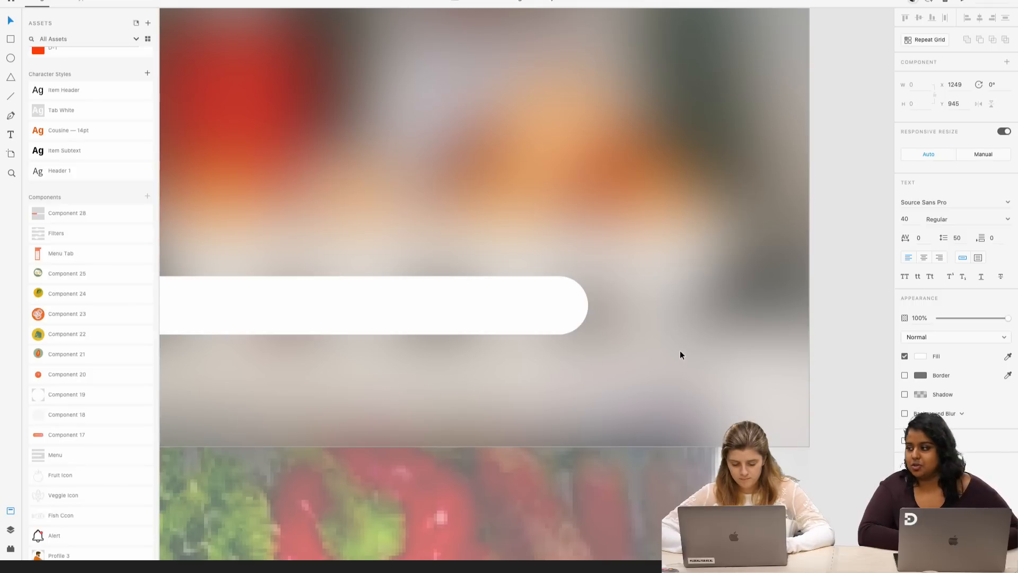
pyautogui.write('100')
pyautogui.click(688, 373)
pyautogui.scroll(-3, 675, 314)
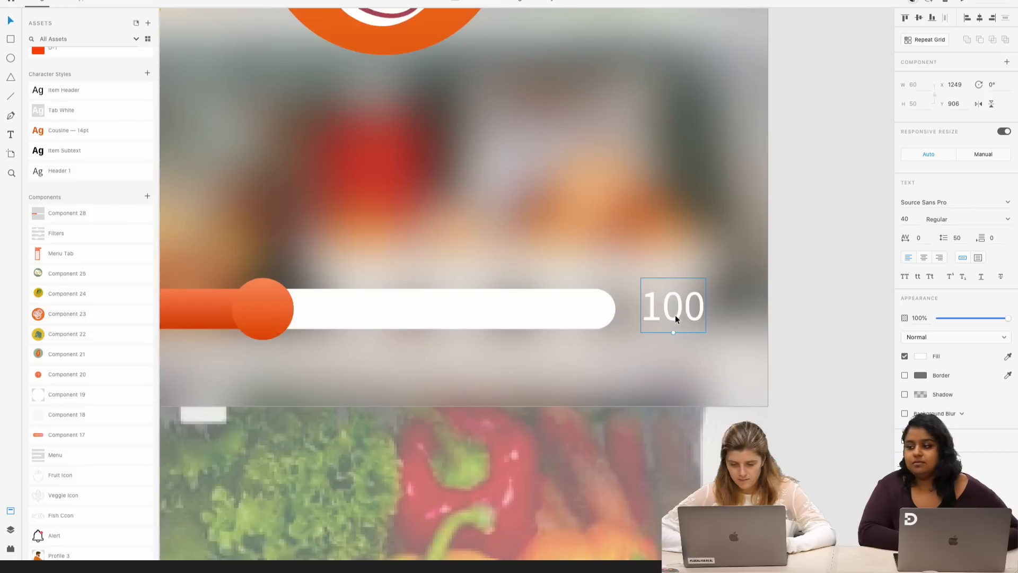
pyautogui.hscroll(1, 676, 318)
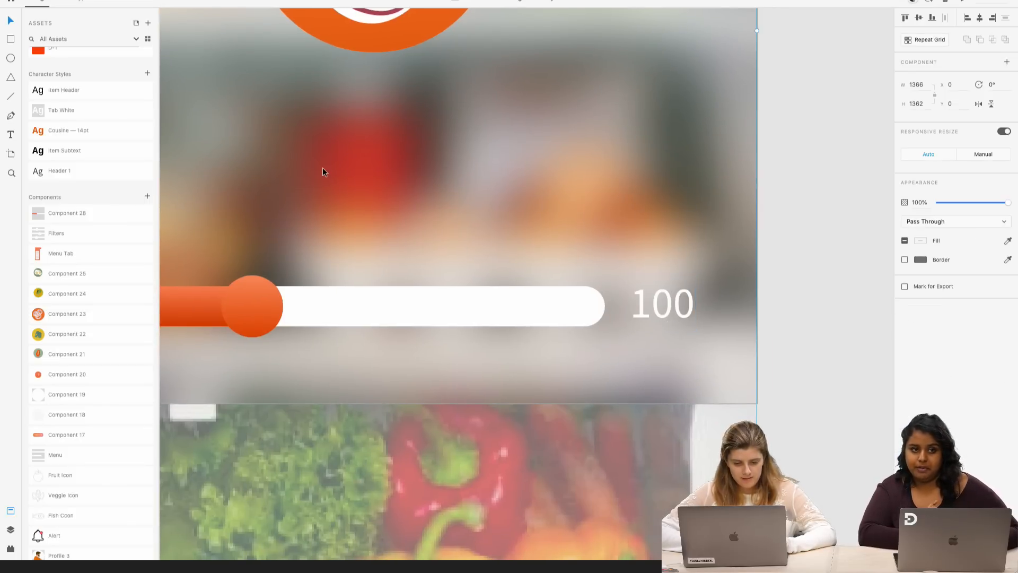
pyautogui.scroll(-1, 645, 343)
pyautogui.scroll(1, 653, 307)
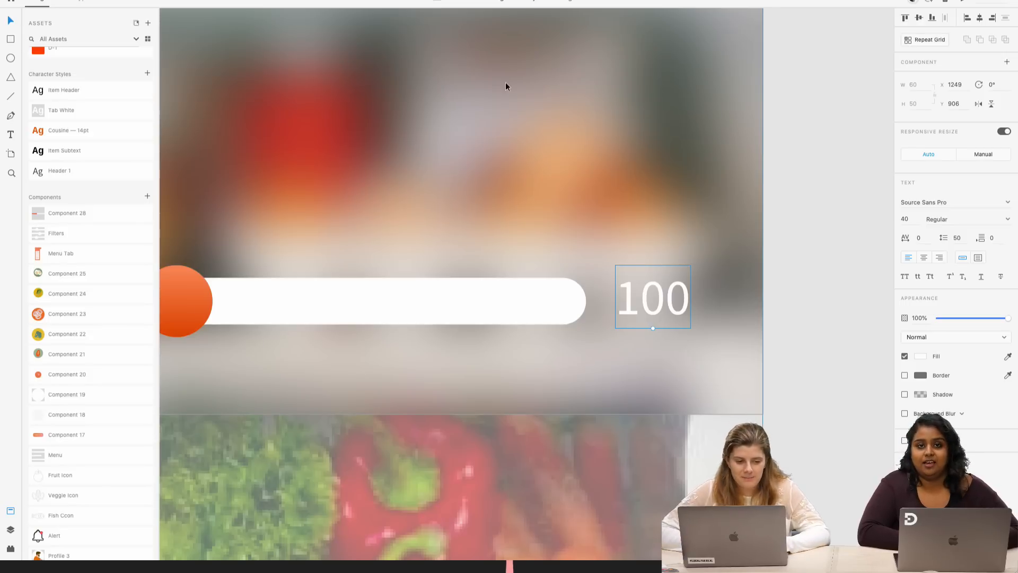
# - Move the List View – 1 artboard directly above Home – 1, at X 8510, Y -1186
pyautogui.click(831, 326)
pyautogui.scroll(-10, 832, 326)
pyautogui.hscroll(2, 832, 327)
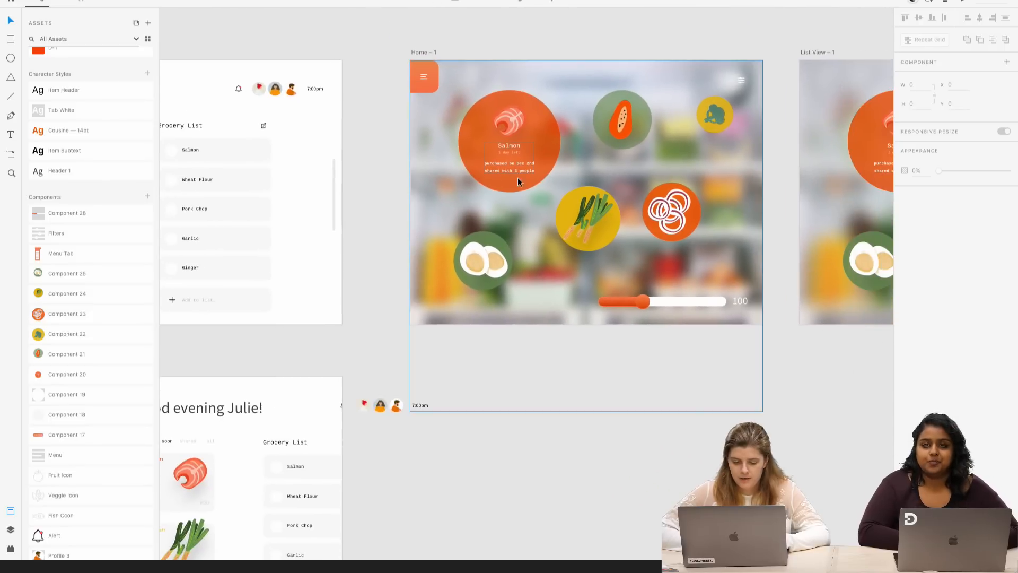
pyautogui.hscroll(5, 442, 67)
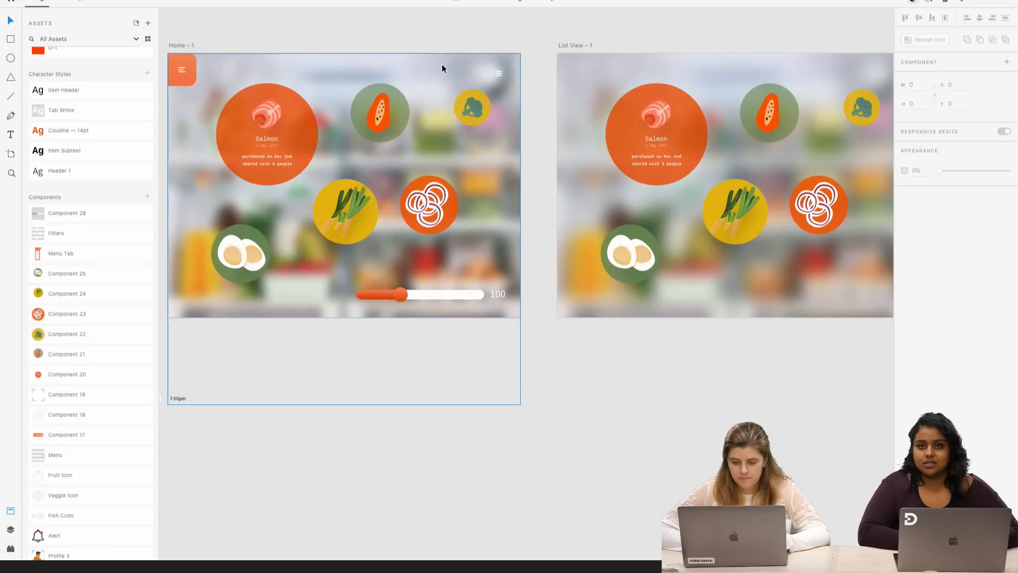
pyautogui.scroll(-3, 442, 68)
pyautogui.scroll(5, 573, 193)
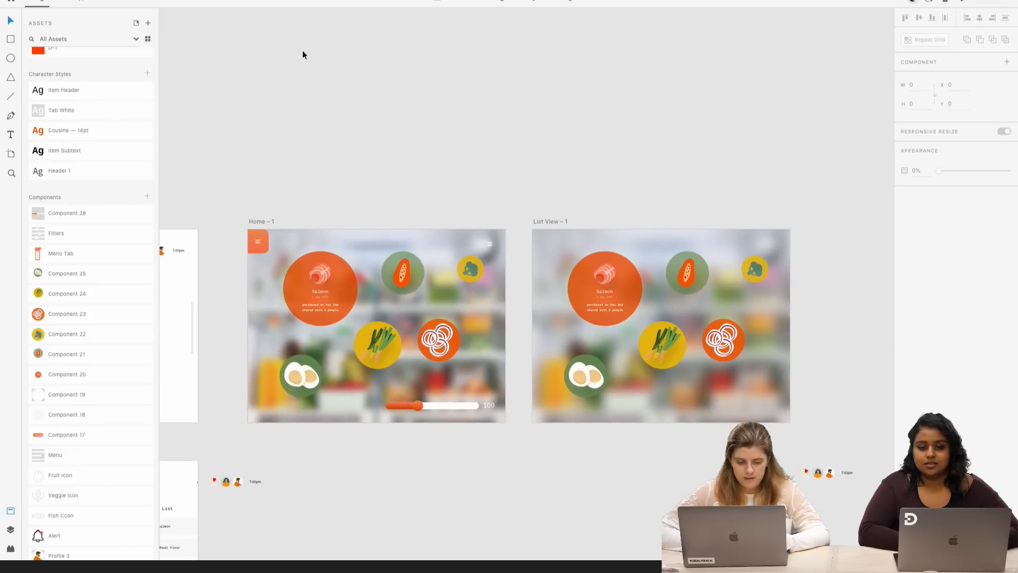
pyautogui.moveTo(778, 383); pyautogui.dragTo(534, 219)
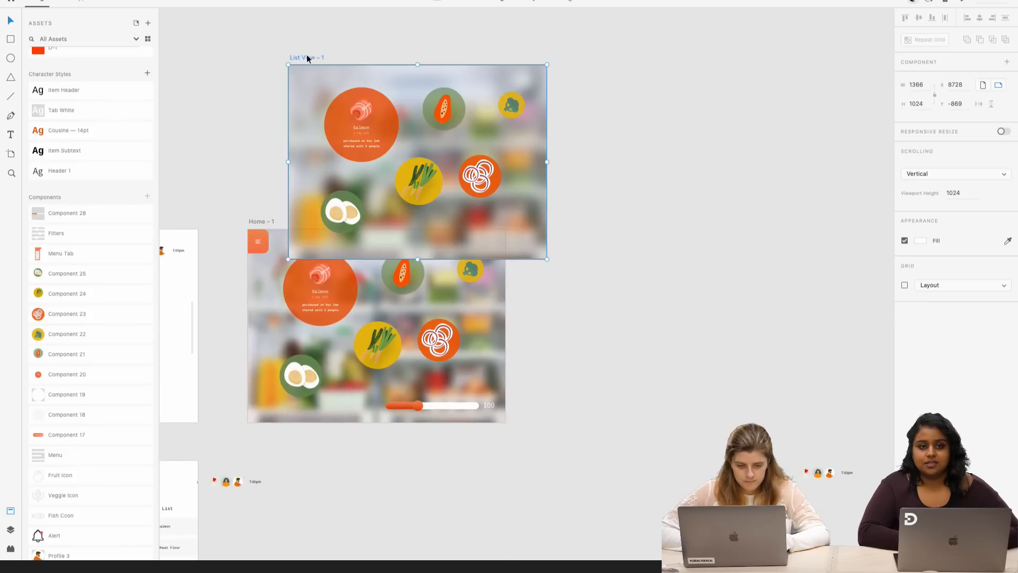
pyautogui.moveTo(307, 55); pyautogui.dragTo(265, 34)
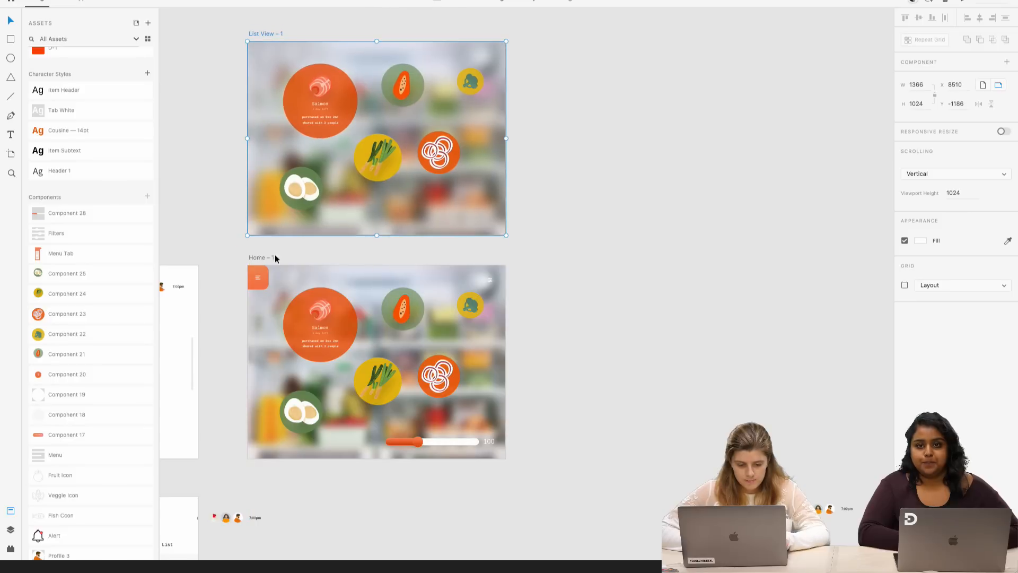
# - Duplicate the Home – 1 artboard and place the copy to its right at X 9974, Y 0
pyautogui.click(256, 260)
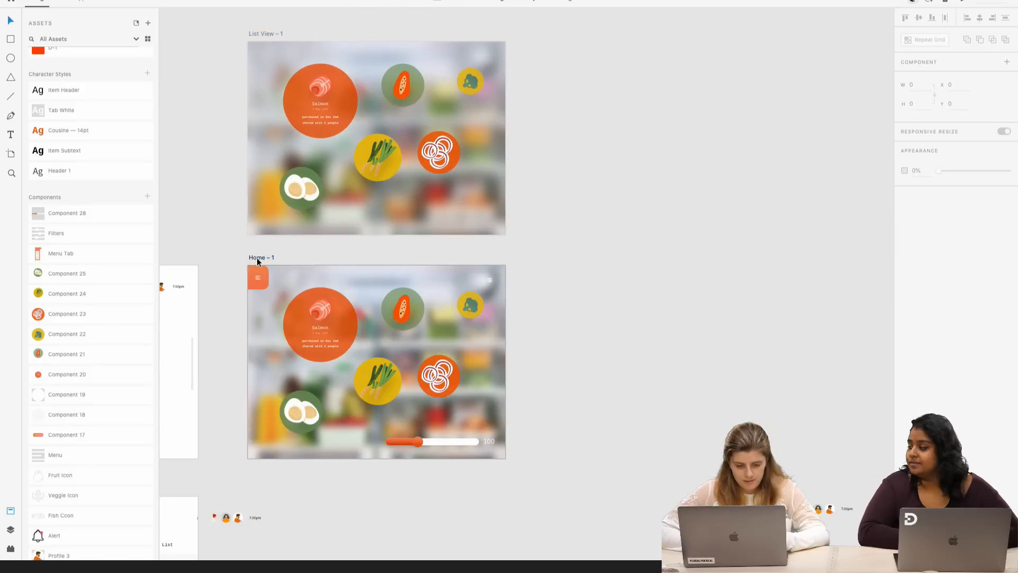
pyautogui.moveTo(256, 258); pyautogui.dragTo(533, 254)
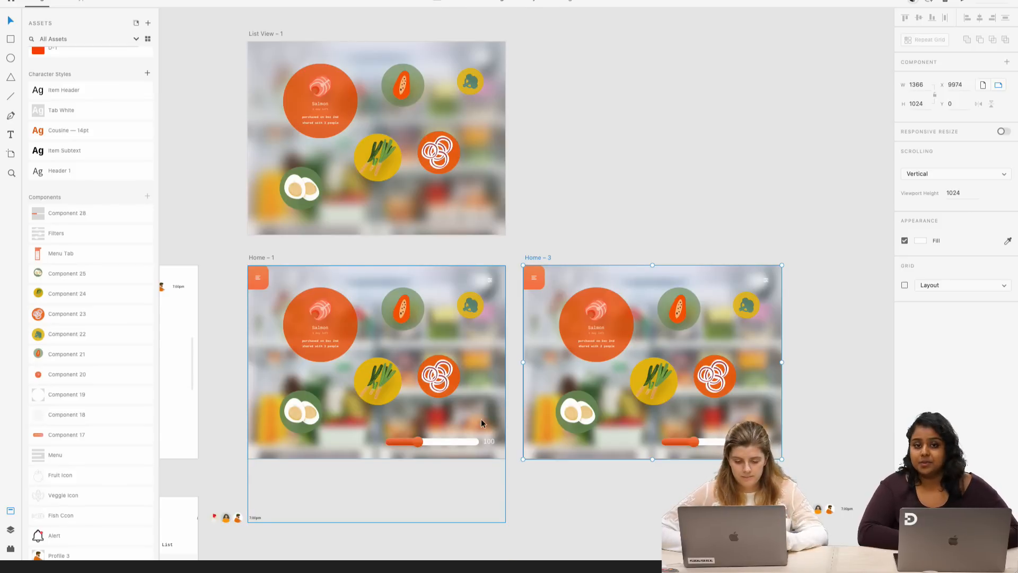
pyautogui.click(481, 418)
pyautogui.click(587, 507)
# - Change the slider's value label on Home – 1 to "20"
pyautogui.scroll(2, 466, 446)
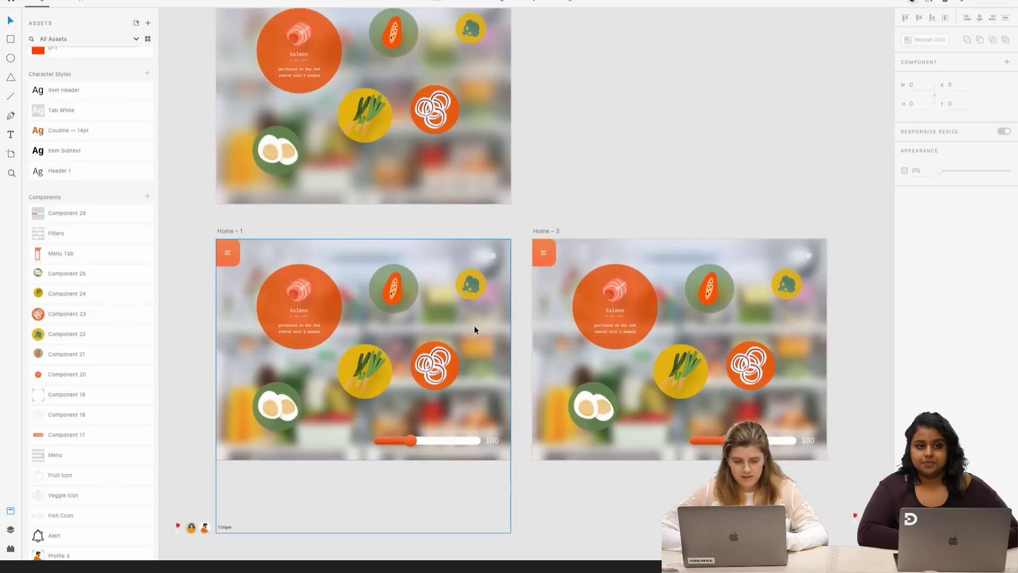
pyautogui.hscroll(4, 683, 428)
pyautogui.scroll(-2, 683, 427)
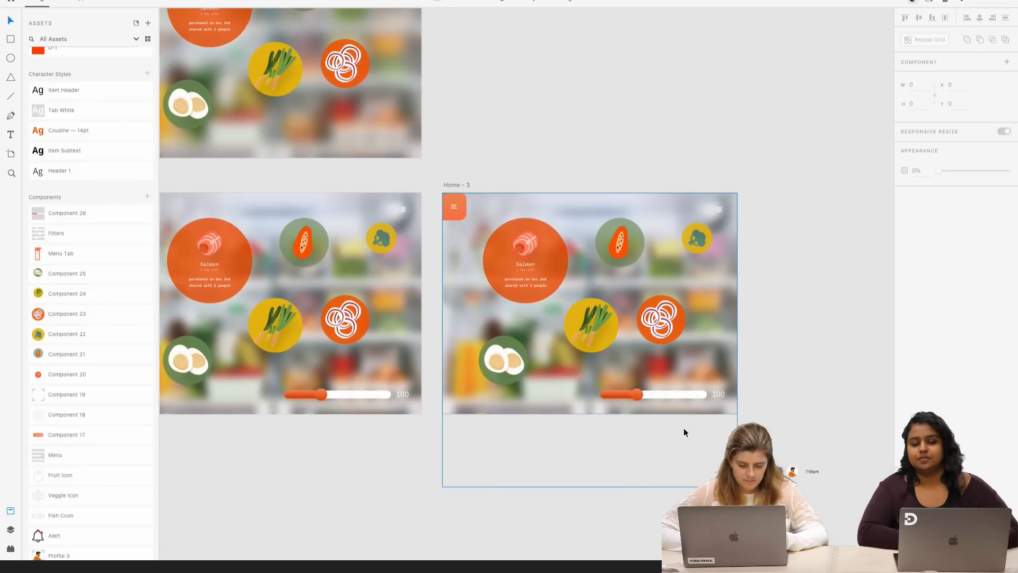
pyautogui.hscroll(-4, 510, 415)
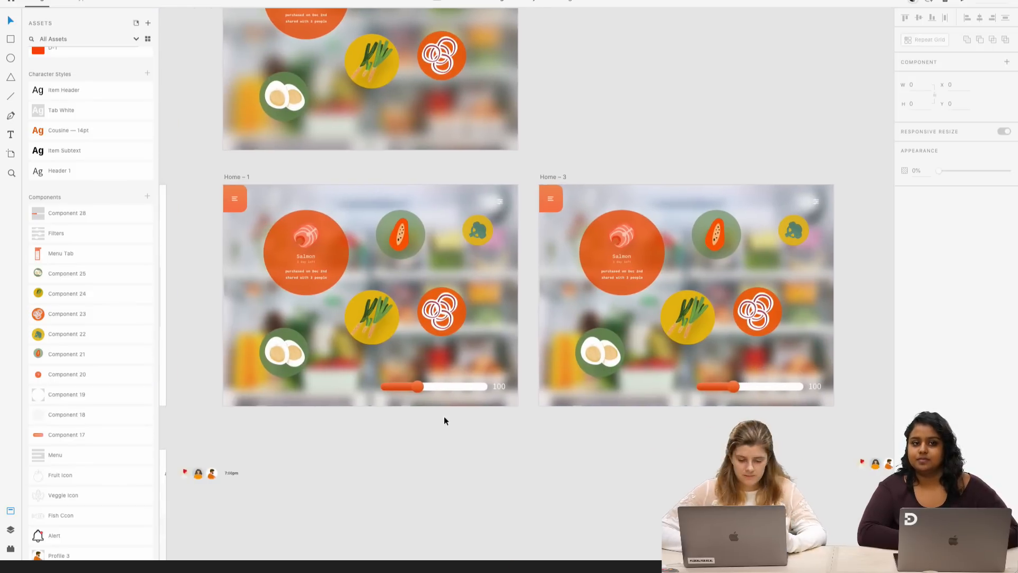
pyautogui.scroll(1, 438, 408)
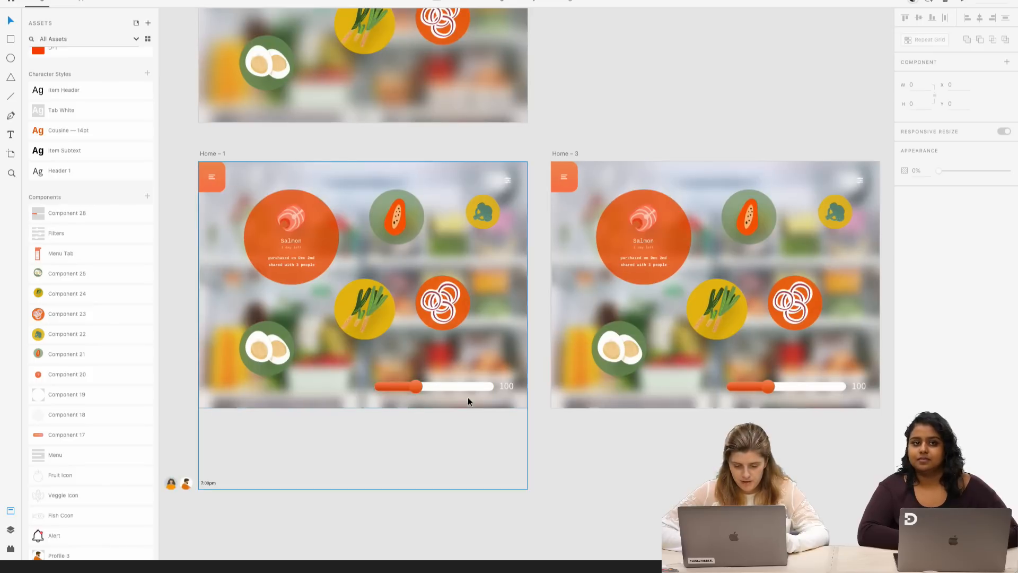
pyautogui.doubleClick(504, 386)
pyautogui.write('20')
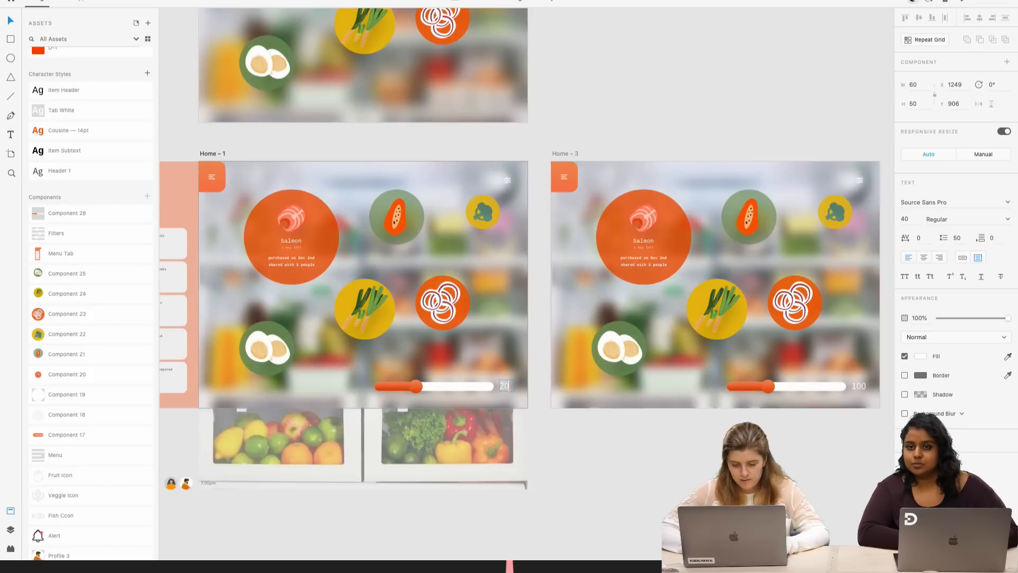
pyautogui.press('Escape')
# - Resize the slider's orange fill on Home – 3 to 57 wide, putting the handle at the start of the track
pyautogui.click(767, 385)
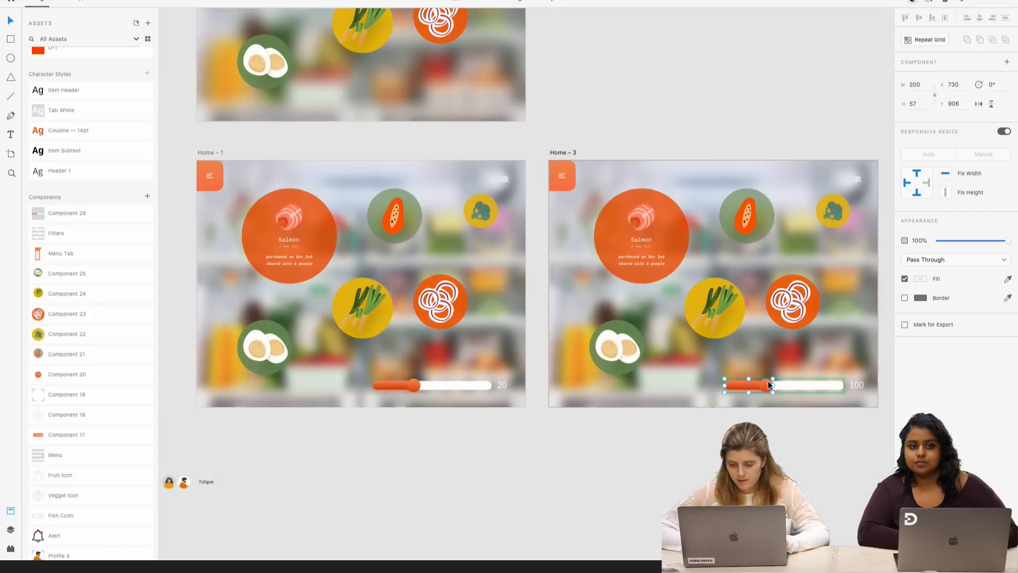
pyautogui.hscroll(3, 768, 384)
pyautogui.scroll(3, 639, 385)
pyautogui.scroll(2, 638, 380)
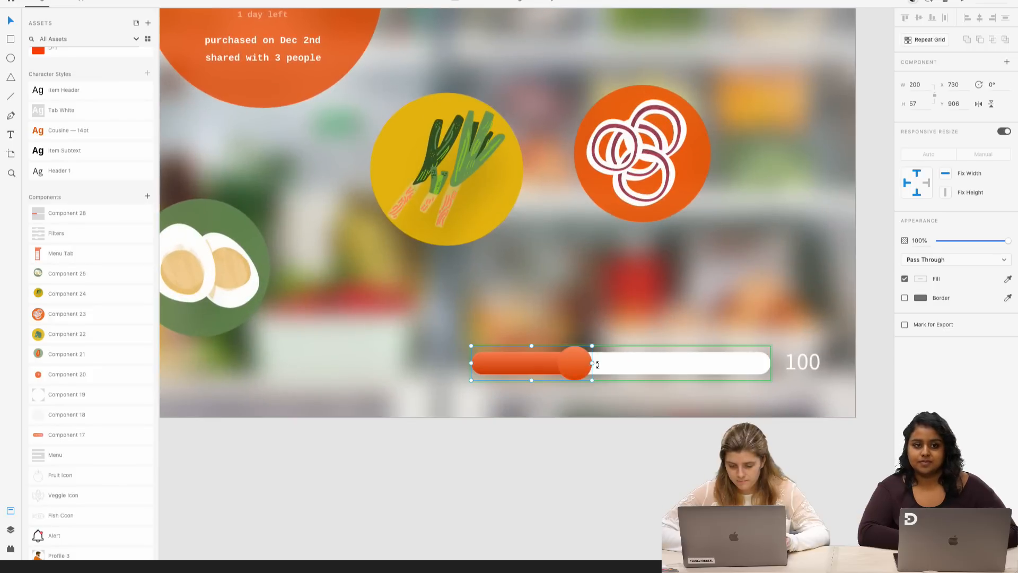
pyautogui.moveTo(592, 363); pyautogui.dragTo(770, 375)
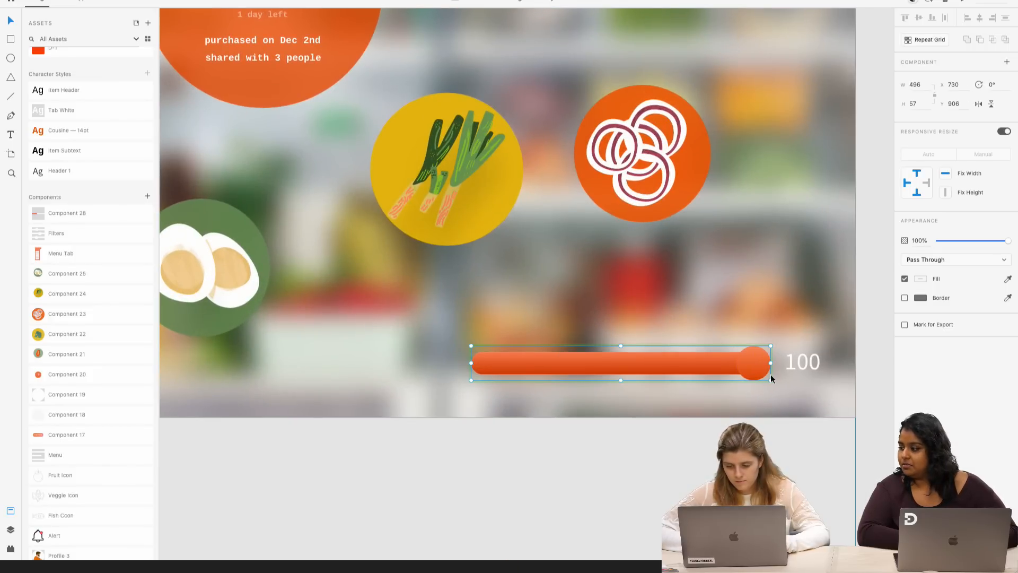
pyautogui.scroll(-5, 771, 374)
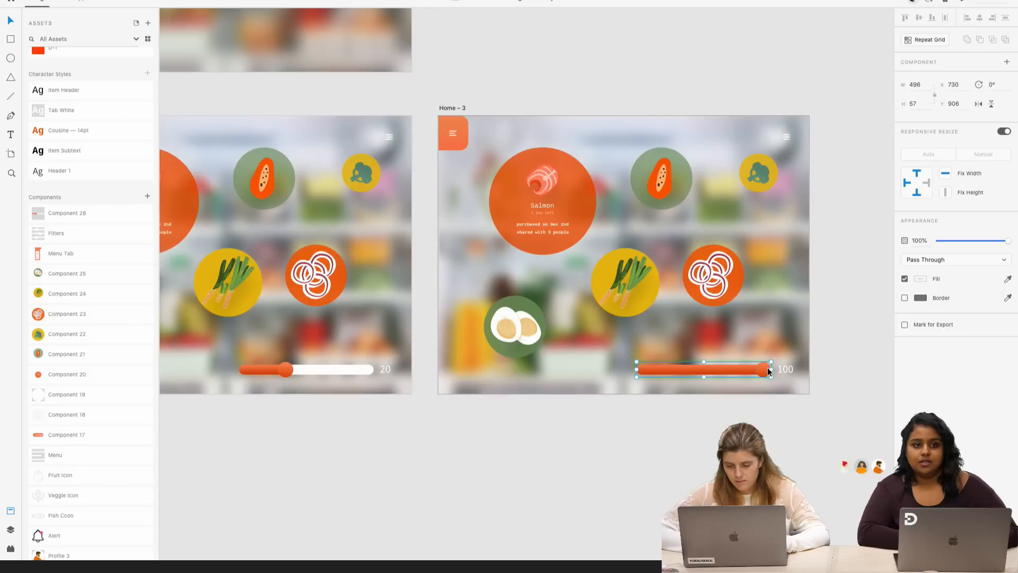
pyautogui.moveTo(771, 369); pyautogui.dragTo(648, 376)
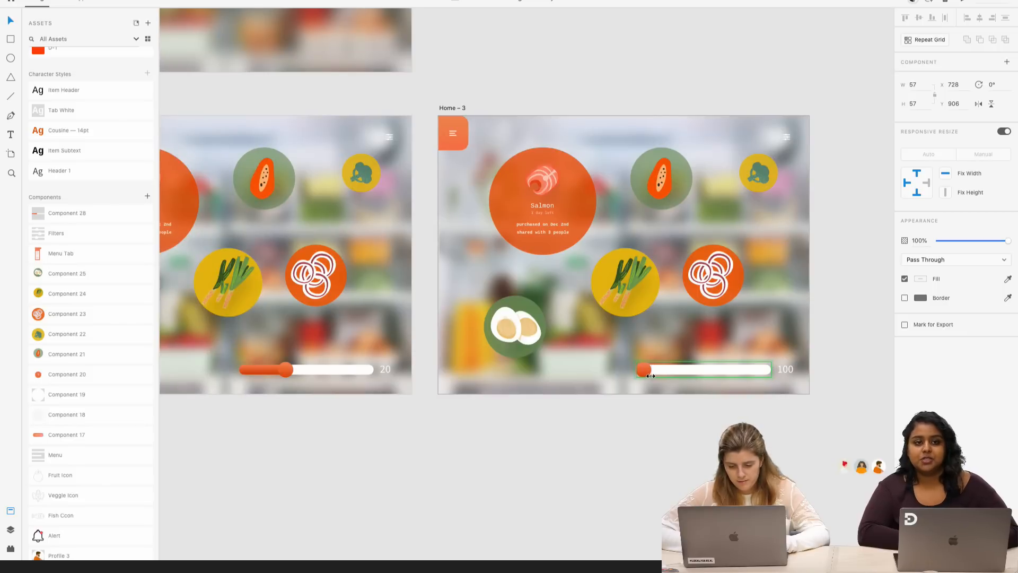
# - Change the slider's value label on Home – 3 to "0"
pyautogui.doubleClick(786, 370)
pyautogui.press('super+a')
pyautogui.write('0')
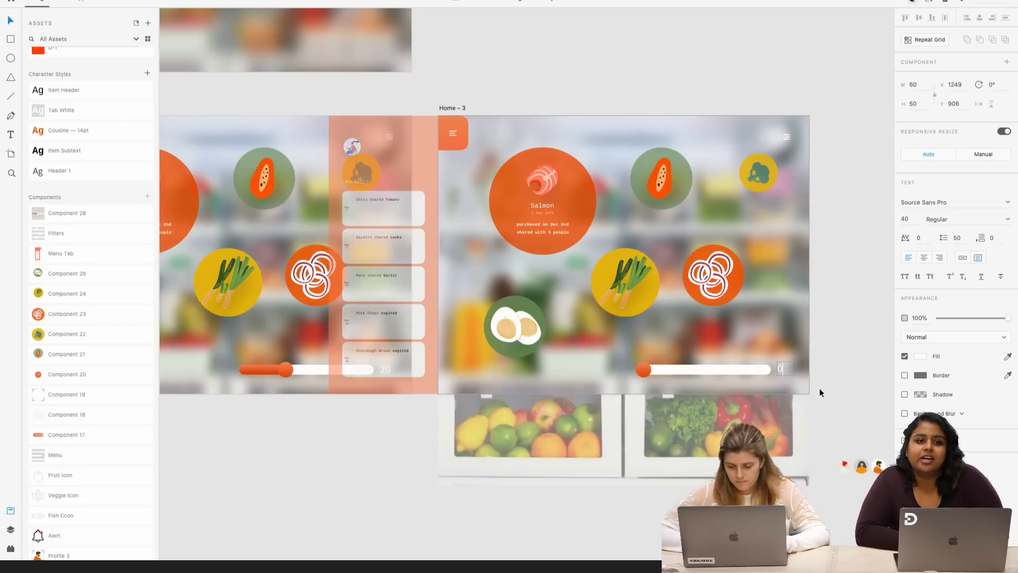
pyautogui.press('Escape')
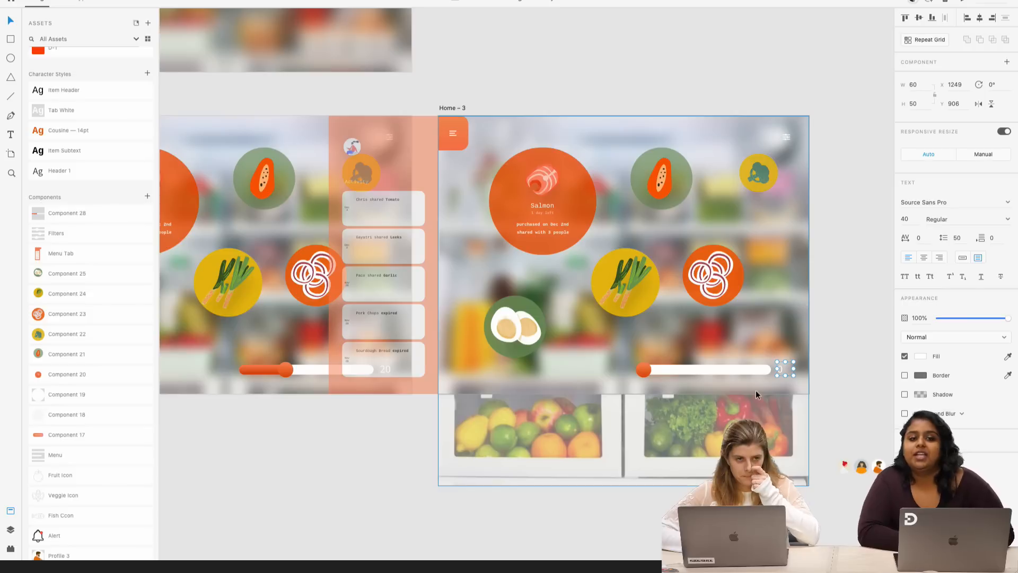
pyautogui.click(827, 384)
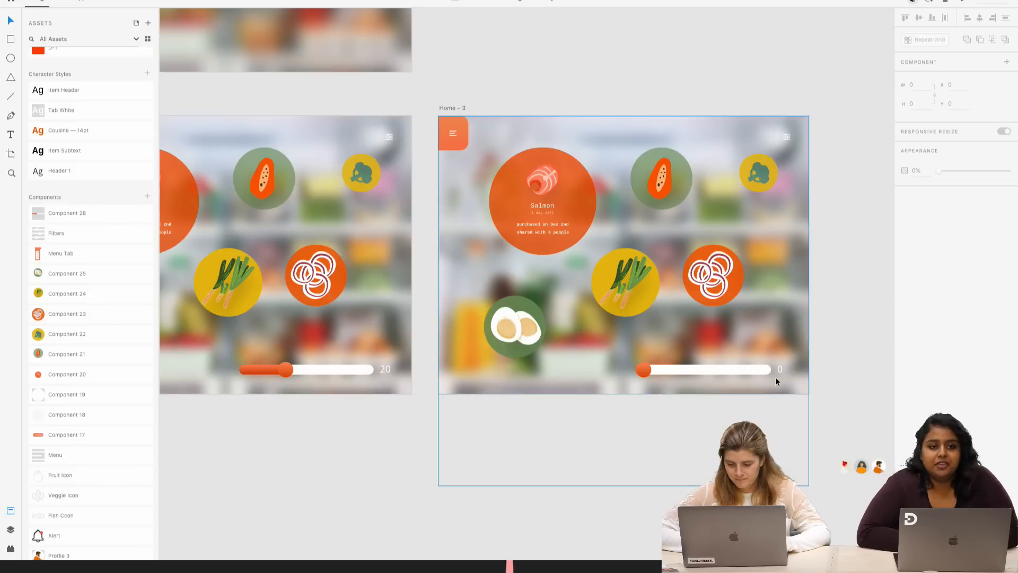
# - Set the Background Blur amount of the 1366 × 1024 overlay rectangle on Home – 3 to 0
pyautogui.hscroll(-5, 768, 377)
pyautogui.click(718, 359)
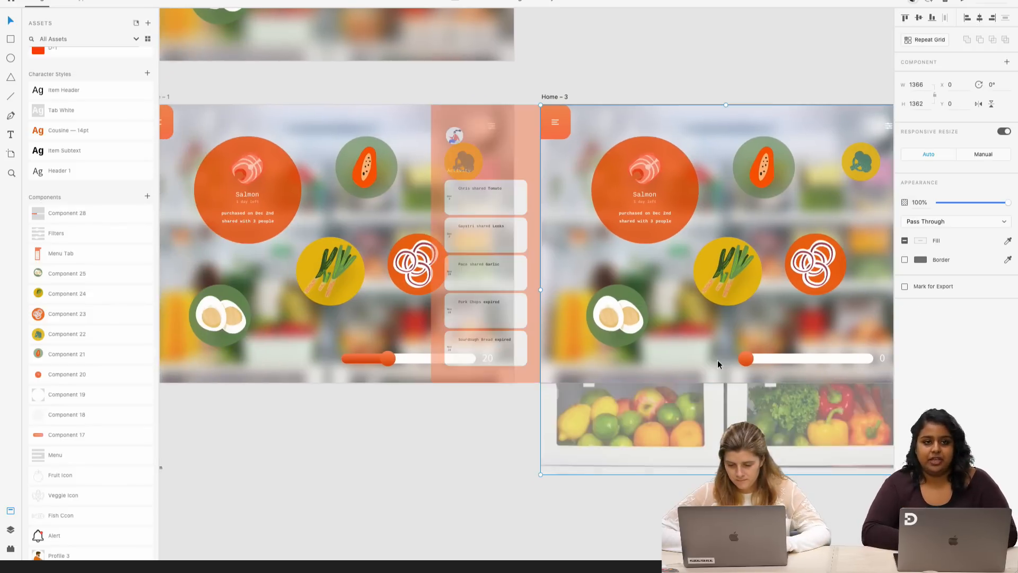
pyautogui.click(685, 373)
pyautogui.hscroll(4, 724, 369)
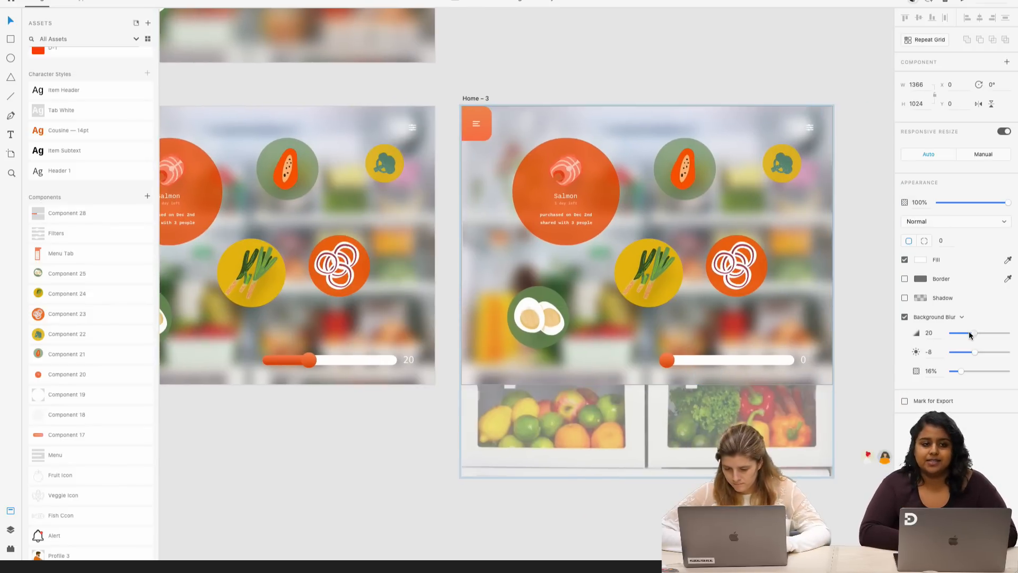
pyautogui.moveTo(969, 330); pyautogui.dragTo(933, 340)
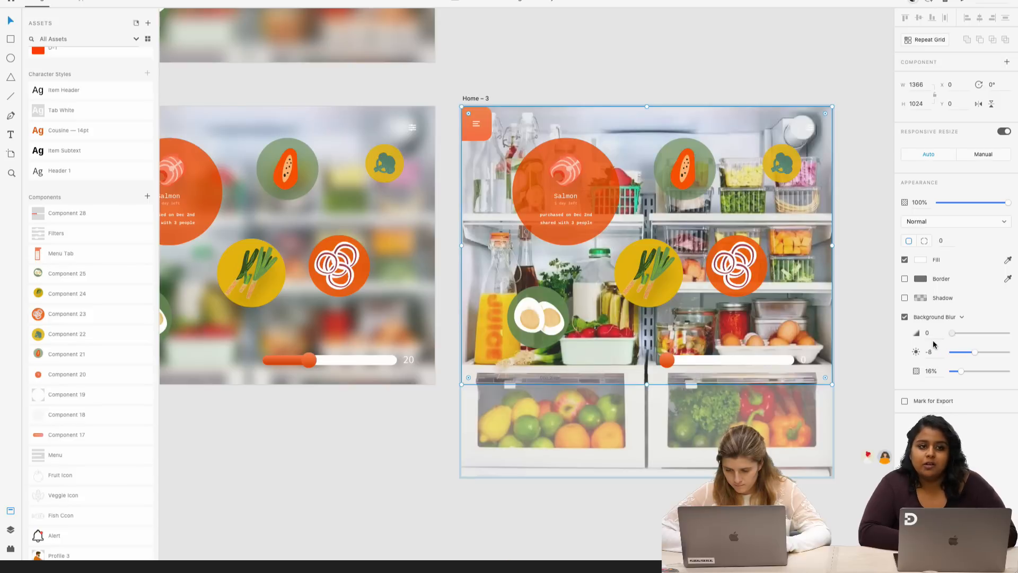
pyautogui.hscroll(1, 855, 377)
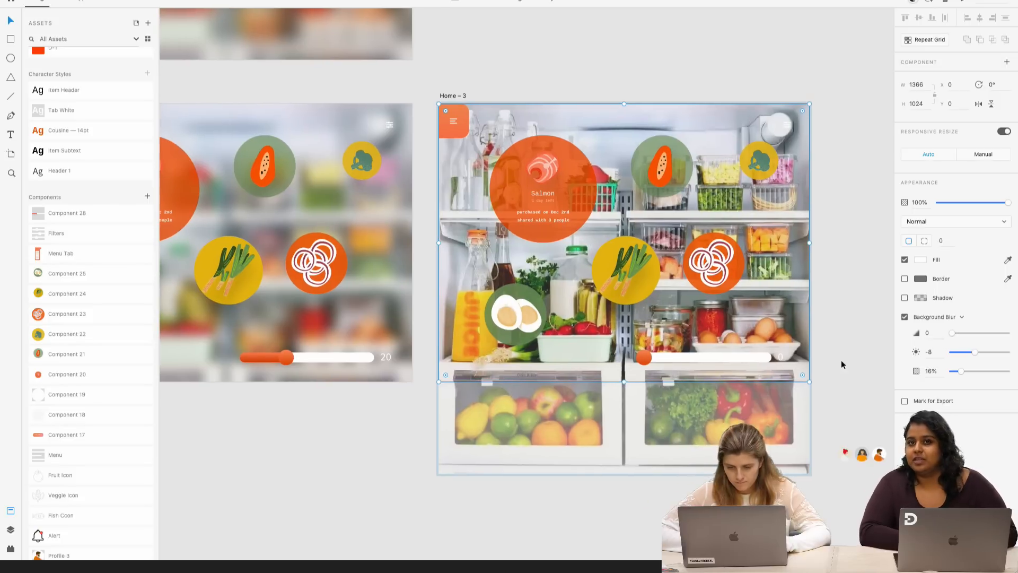
pyautogui.scroll(3, 763, 374)
pyautogui.scroll(1, 762, 381)
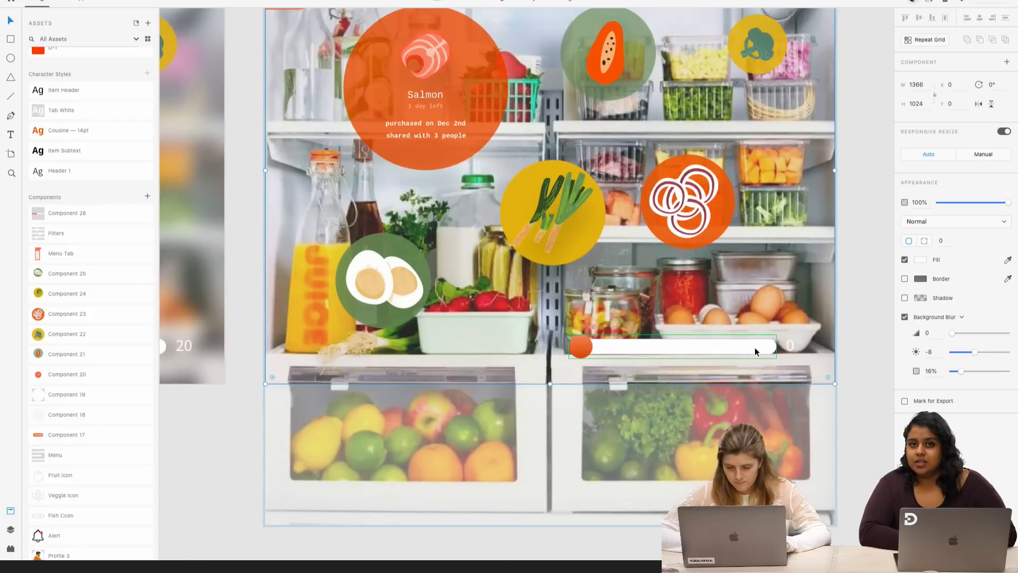
pyautogui.click(756, 351)
pyautogui.scroll(-5, 755, 351)
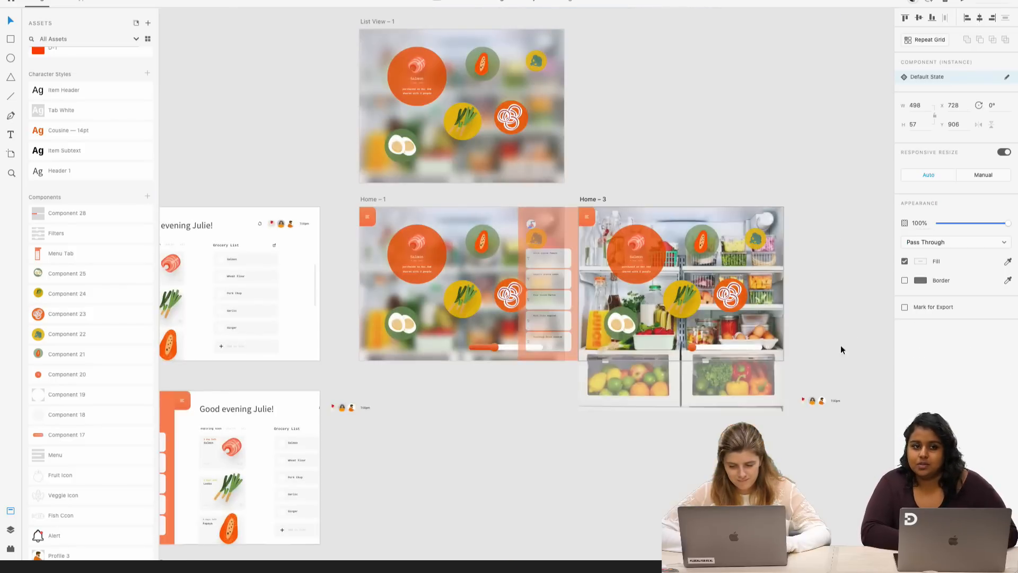
# - Link the orange slider fill on Home – 1 to Home – 3 with a Drag trigger and the Auto-Animate action
pyautogui.click(501, 349)
pyautogui.scroll(3, 488, 360)
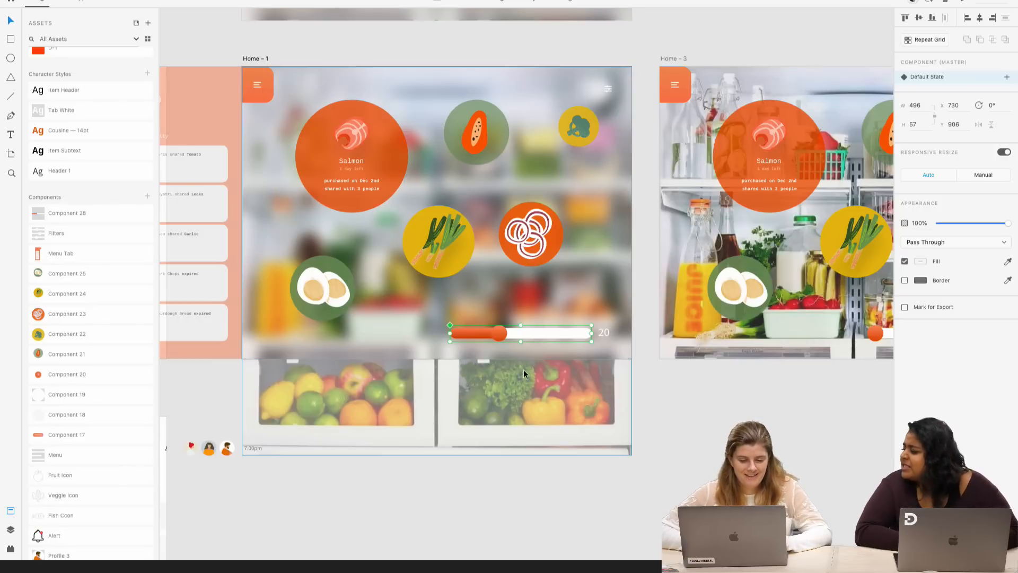
pyautogui.doubleClick(501, 334)
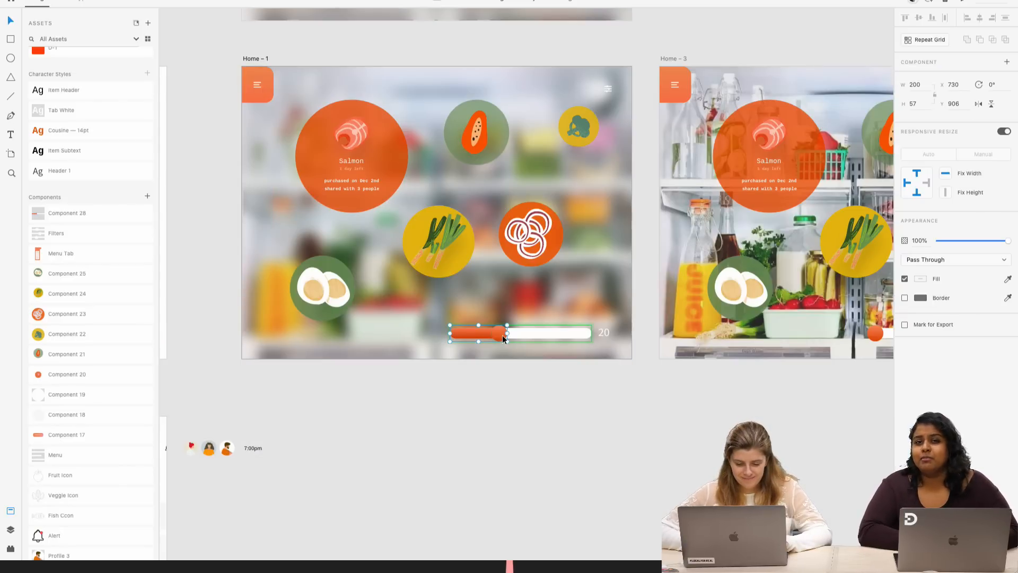
pyautogui.click(75, 3)
pyautogui.moveTo(506, 329); pyautogui.dragTo(756, 329)
pyautogui.click(928, 46)
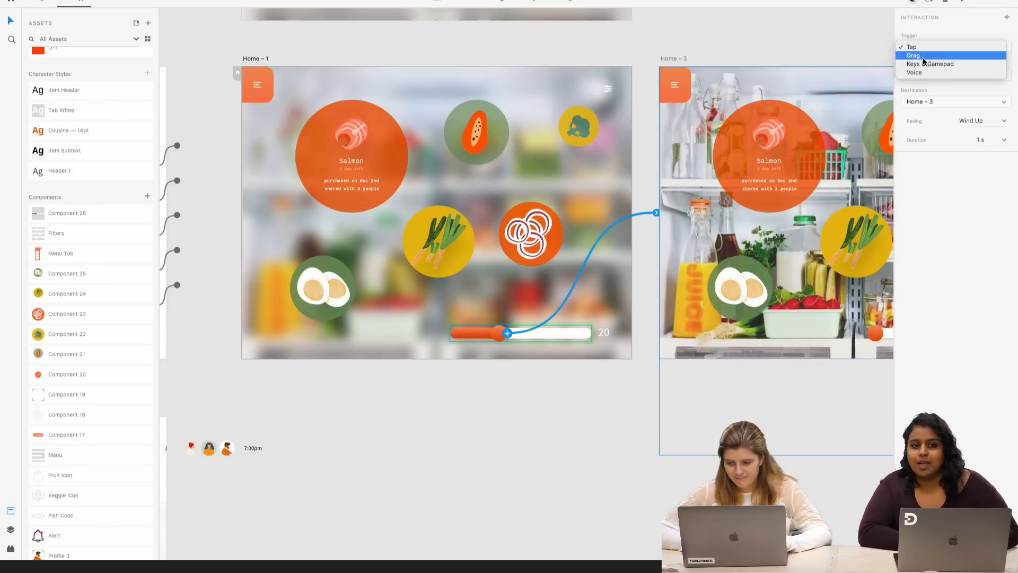
pyautogui.click(923, 59)
pyautogui.hscroll(5, 780, 181)
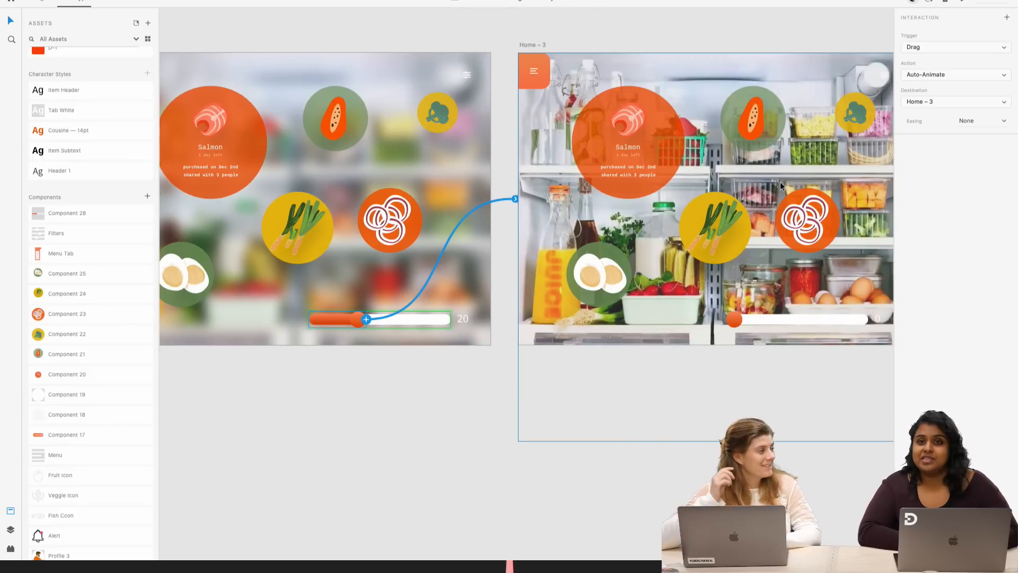
# - Preview the prototype from Home – 1 and test dragging the slider, closing the preview window when done
pyautogui.click(964, 1)
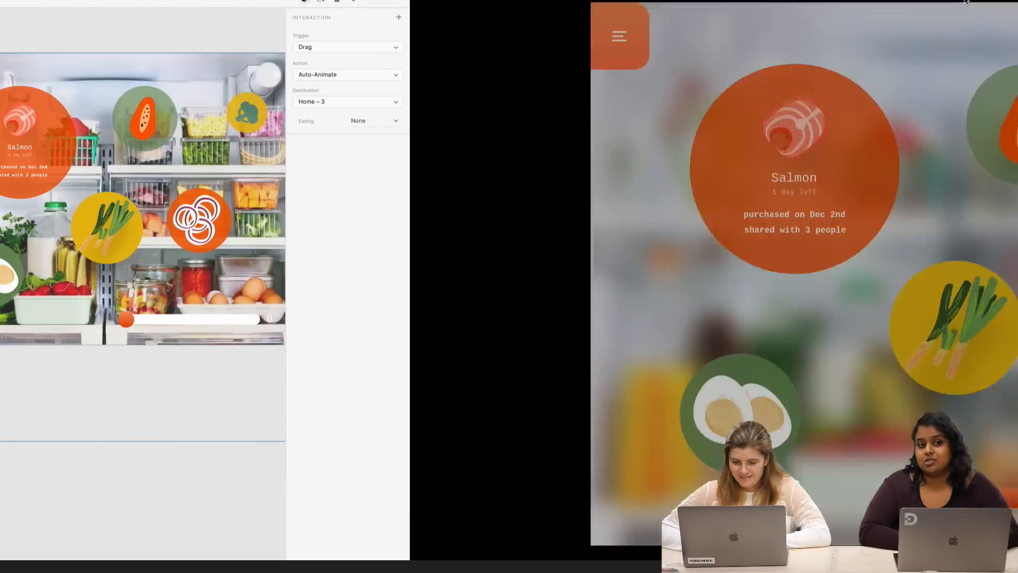
pyautogui.moveTo(633, 509); pyautogui.dragTo(614, 501)
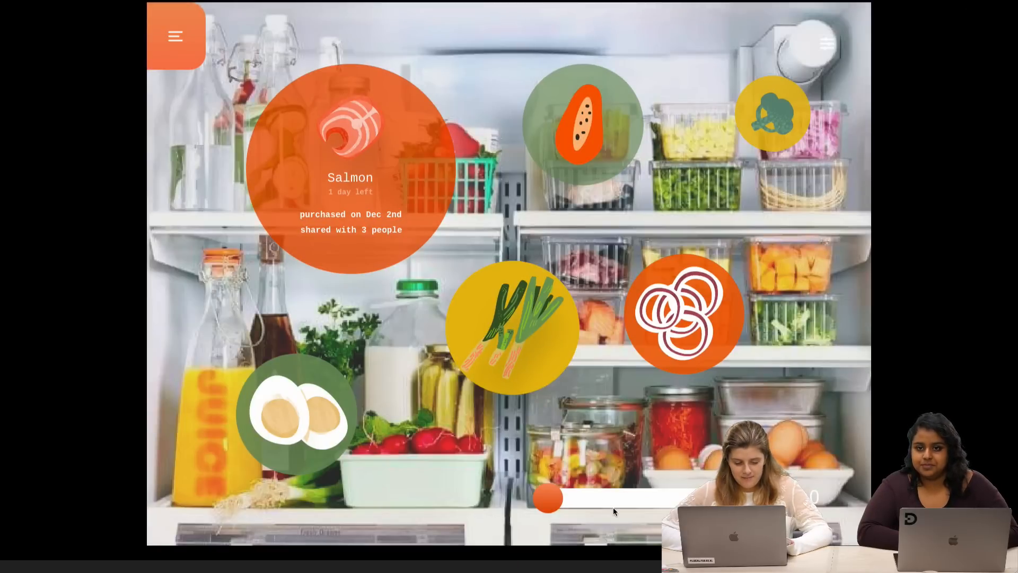
pyautogui.press('Escape')
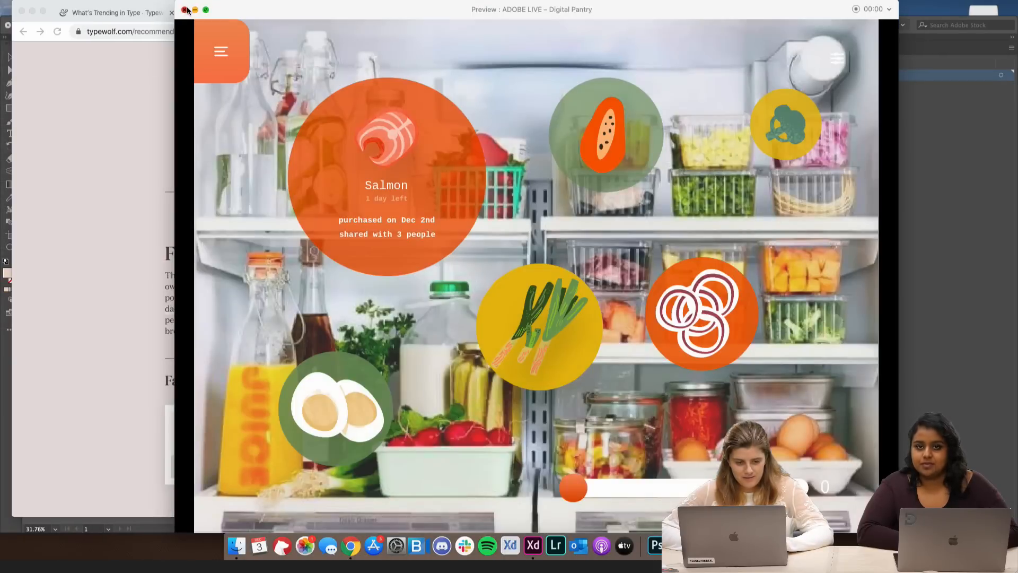
pyautogui.click(185, 10)
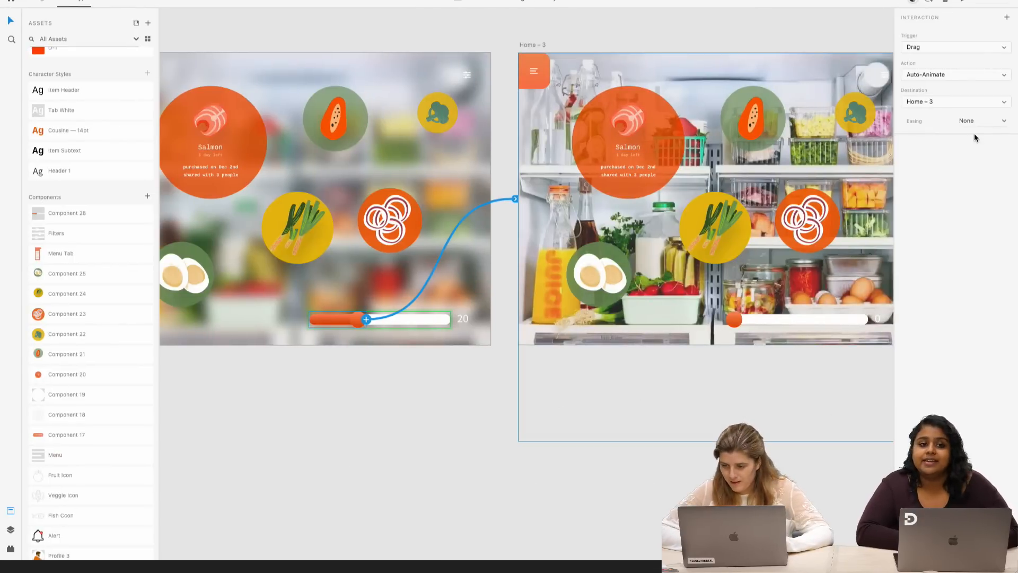
# - Set the slider drag interaction's easing to Ease In and test it again in the preview
pyautogui.click(1004, 123)
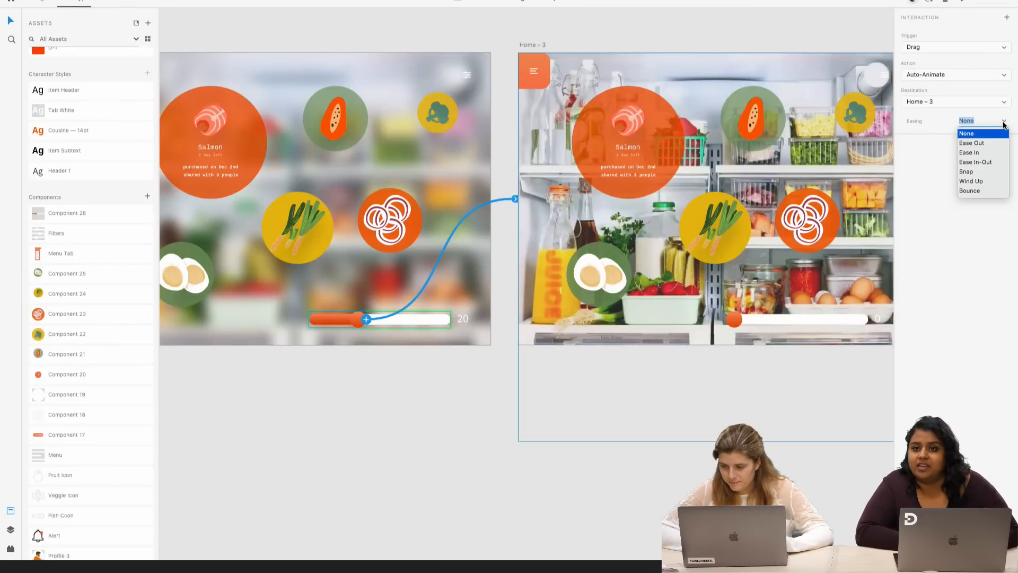
pyautogui.click(981, 153)
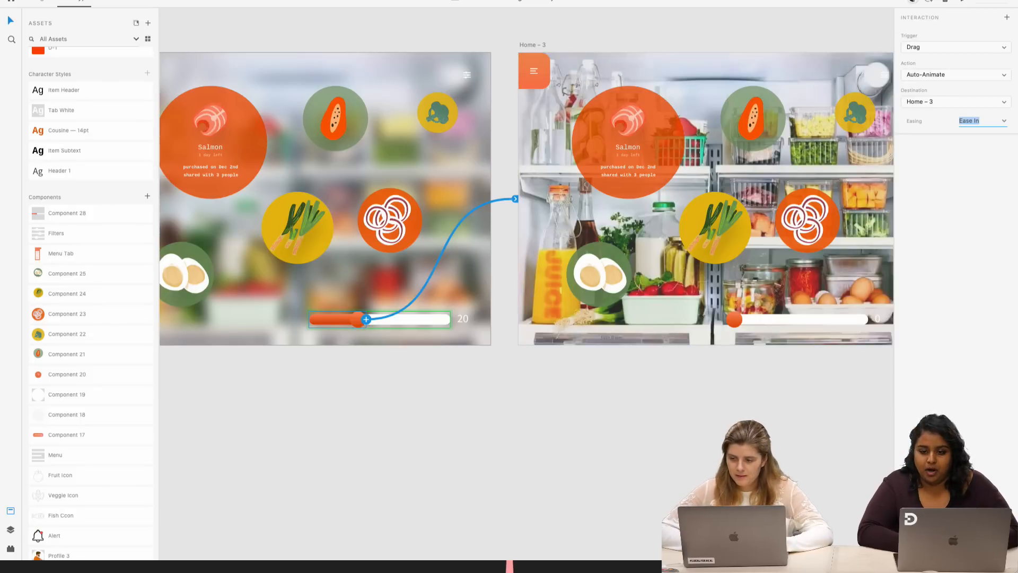
pyautogui.press('super+Return')
pyautogui.click(623, 497)
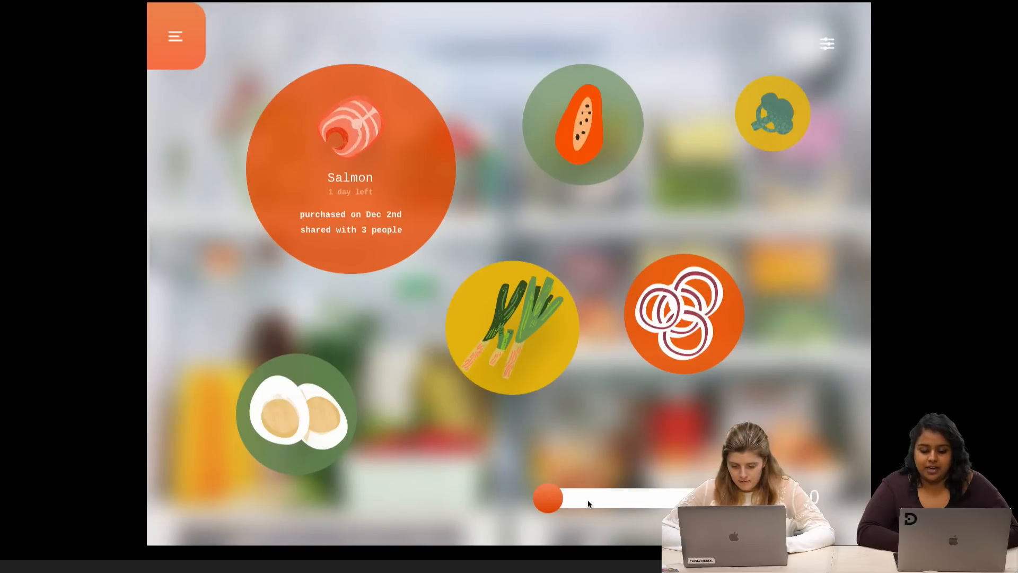
pyautogui.click(10, 9)
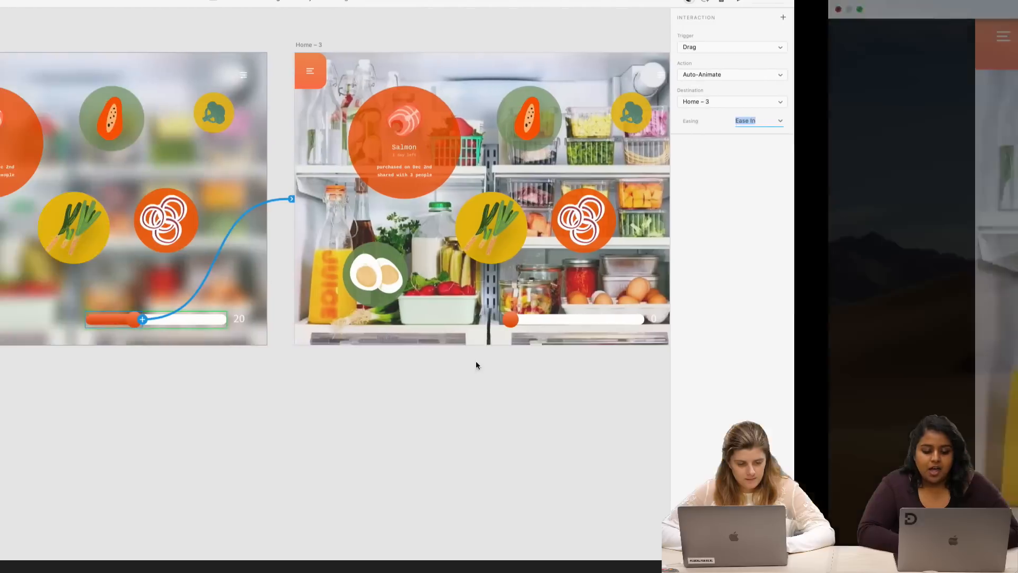
# - Delete the Home – 3 artboard beside Home – 1
pyautogui.scroll(-2, 527, 402)
pyautogui.click(529, 181)
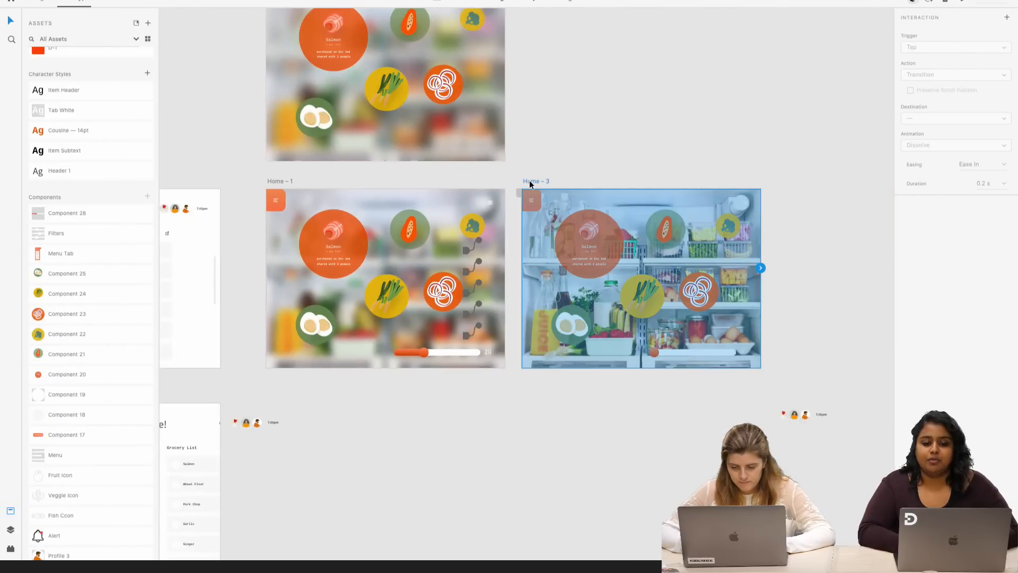
pyautogui.press('Delete')
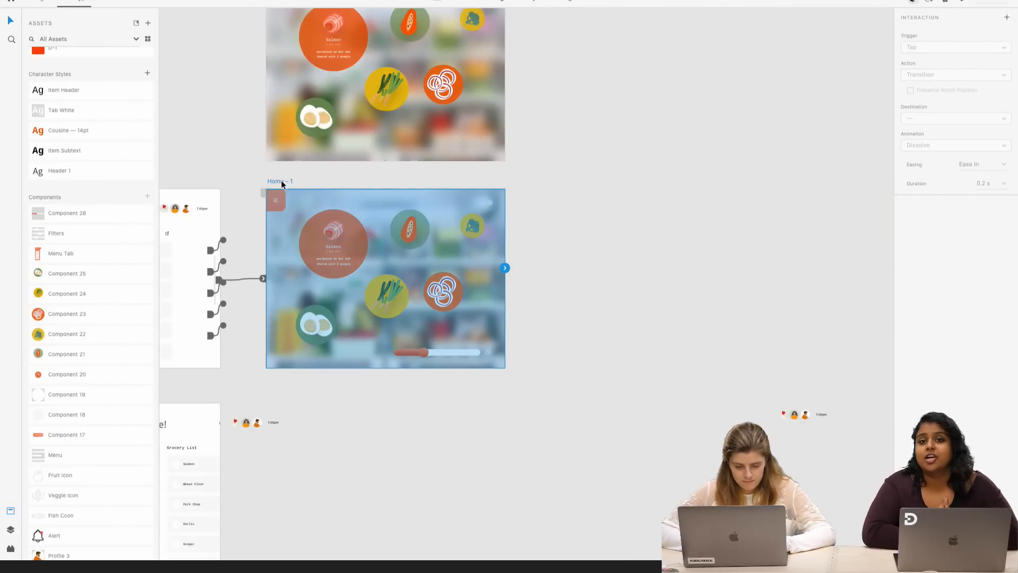
pyautogui.moveTo(281, 180); pyautogui.dragTo(536, 180)
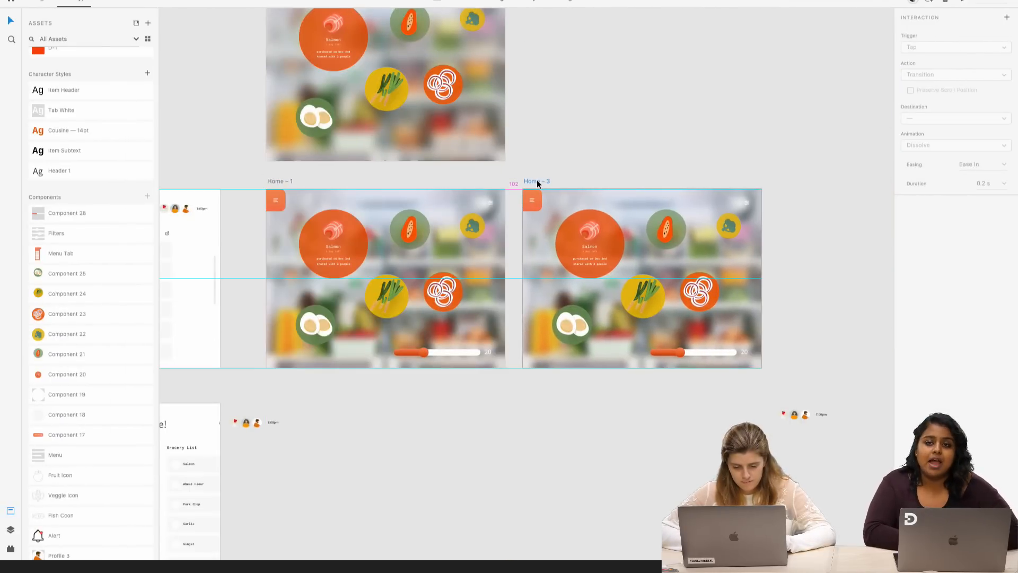
pyautogui.press('Delete')
# - Add a new state named "Full Transparency" to the slider's master component on Home – 1
pyautogui.click(425, 353)
pyautogui.scroll(3, 422, 352)
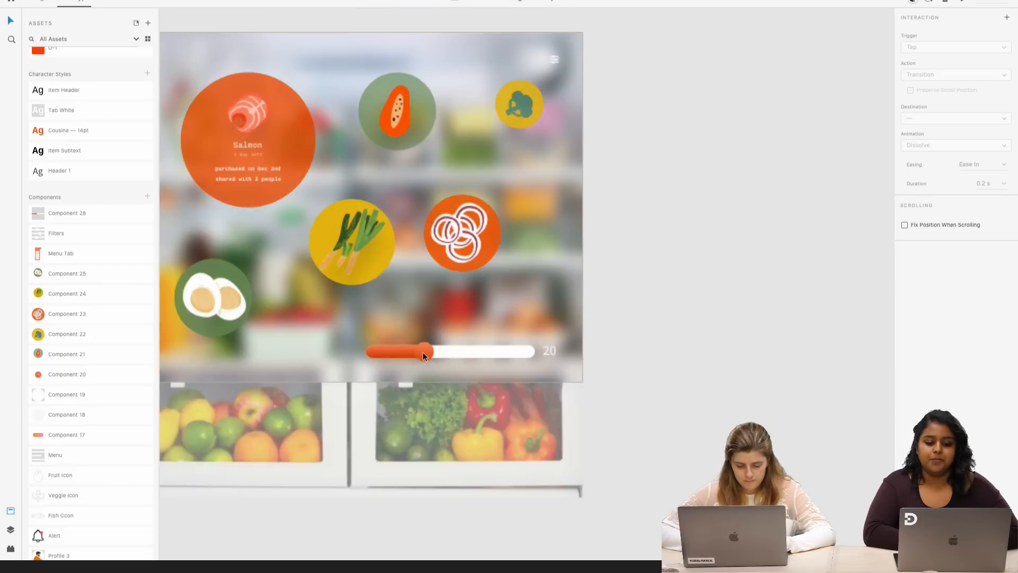
pyautogui.click(33, 2)
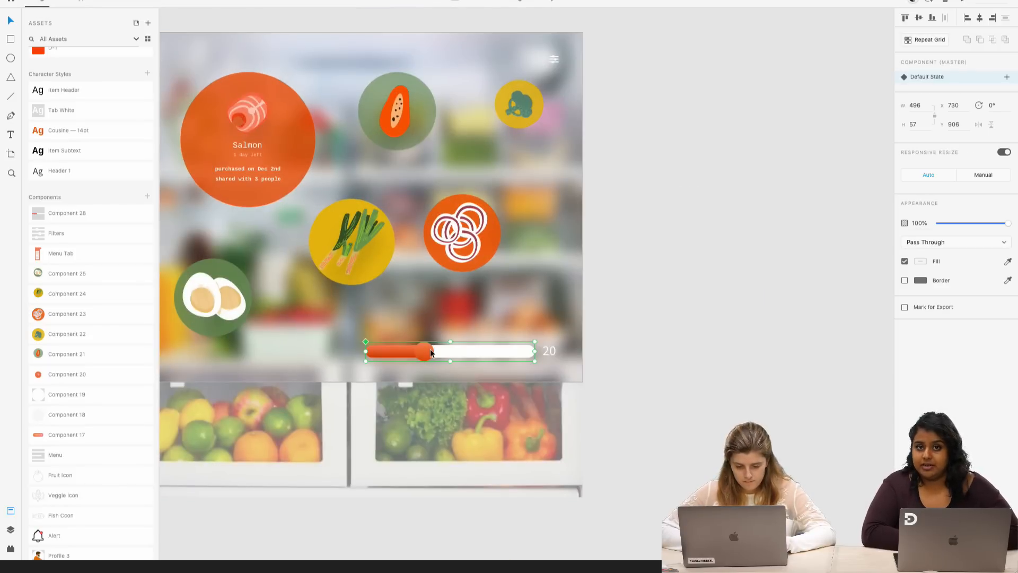
pyautogui.rightClick(431, 349)
pyautogui.click(1006, 77)
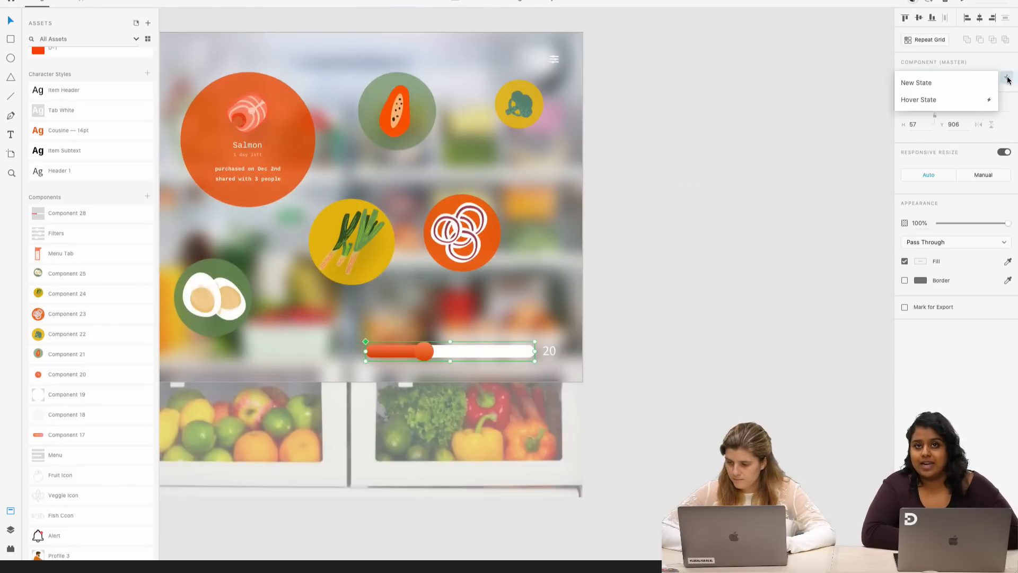
pyautogui.click(944, 81)
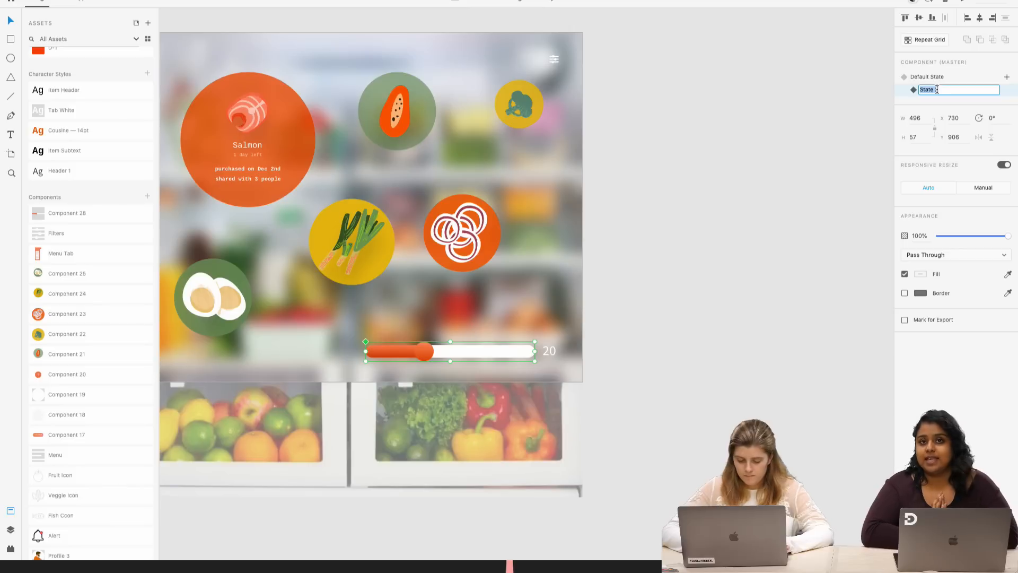
pyautogui.press('BackSpace')
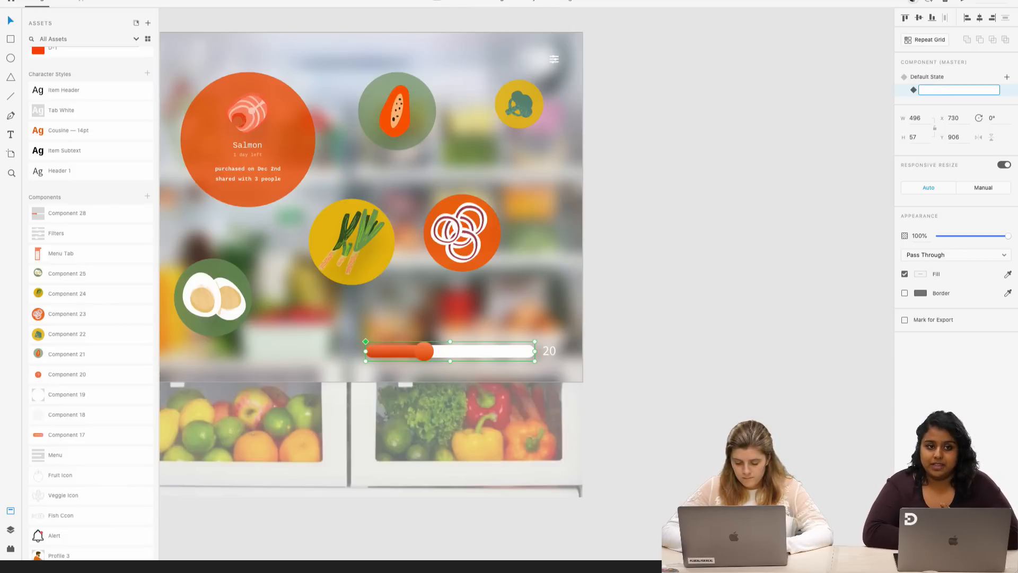
pyautogui.write('Full Tr')
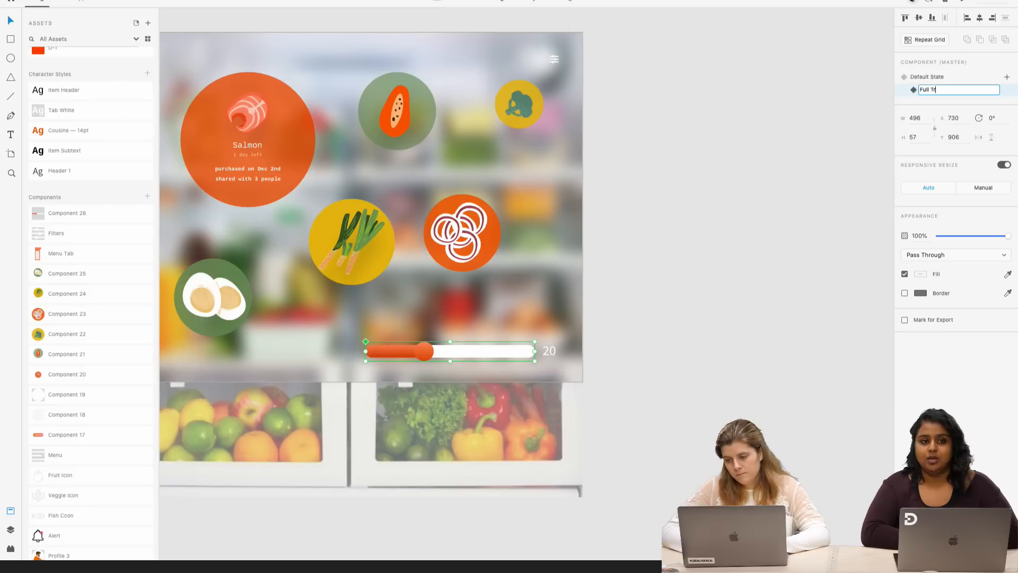
pyautogui.write('ansparency')
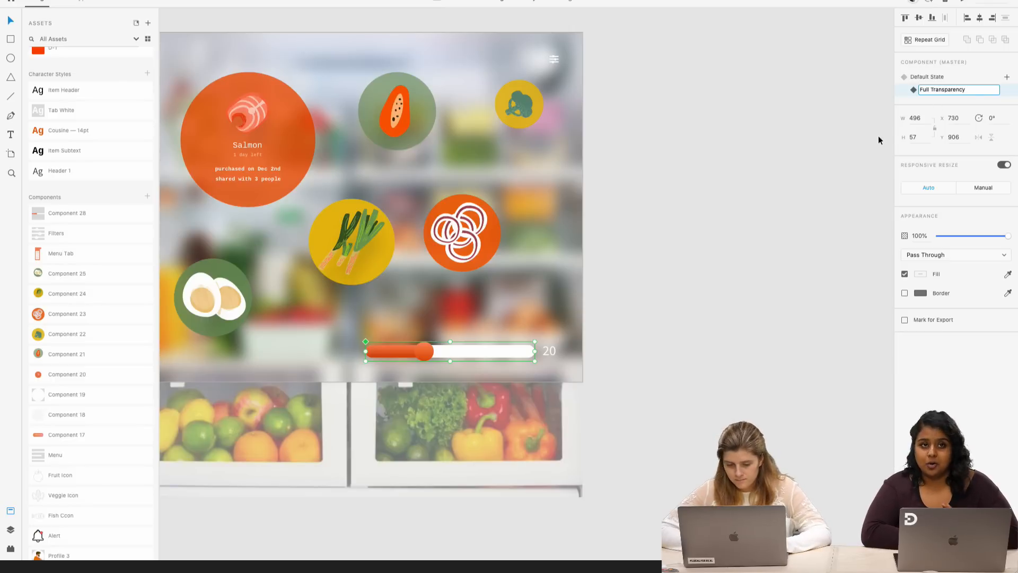
pyautogui.press('Return')
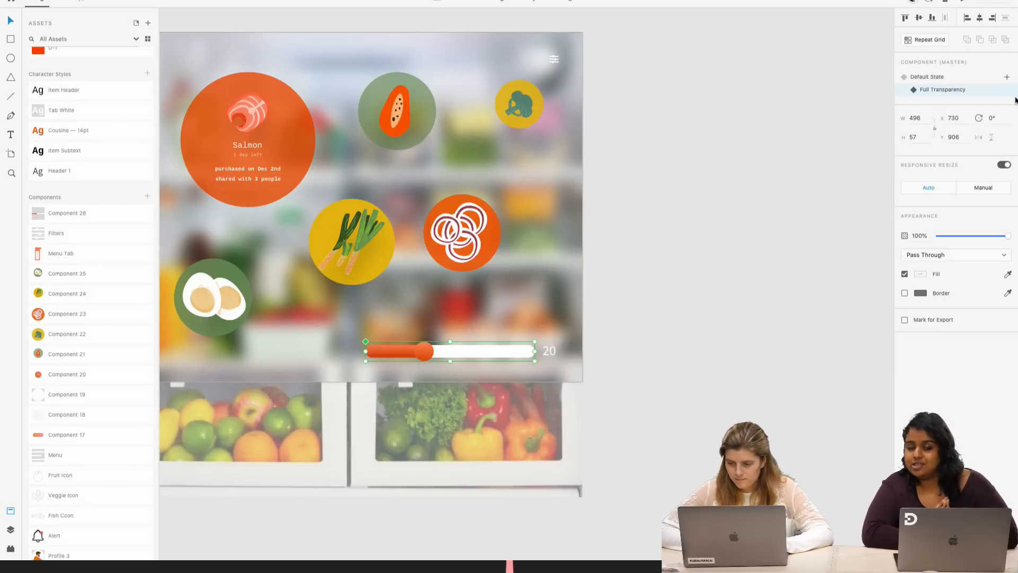
# - Shrink the slider's orange fill to 57 wide in the Full Transparency state, with the handle at the start of the track
pyautogui.doubleClick(425, 353)
pyautogui.moveTo(430, 352); pyautogui.dragTo(383, 352)
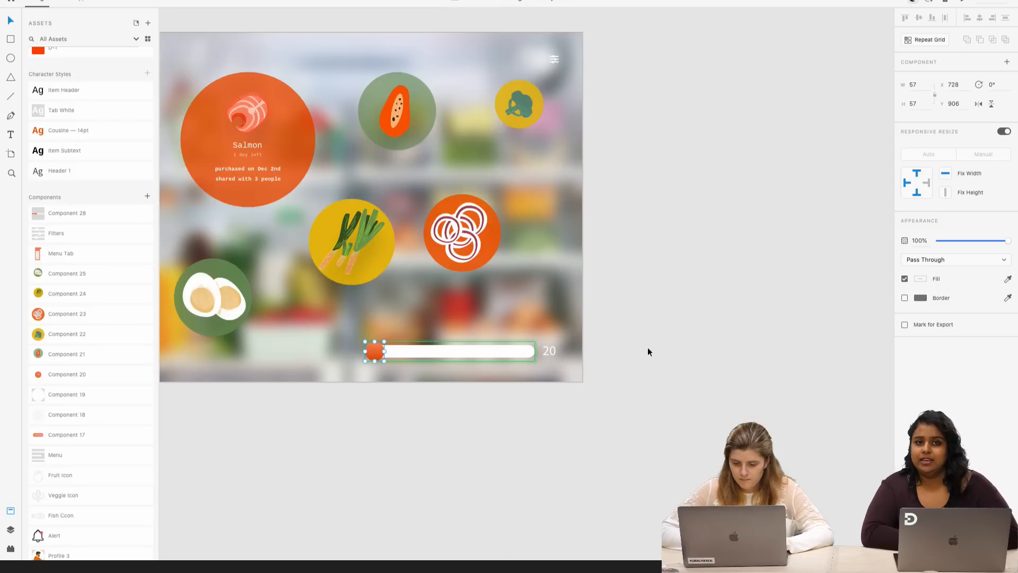
pyautogui.click(479, 349)
# - Compare the slider's Default State and Full Transparency state, leaving the Home – 1 slider on Default State
pyautogui.click(953, 78)
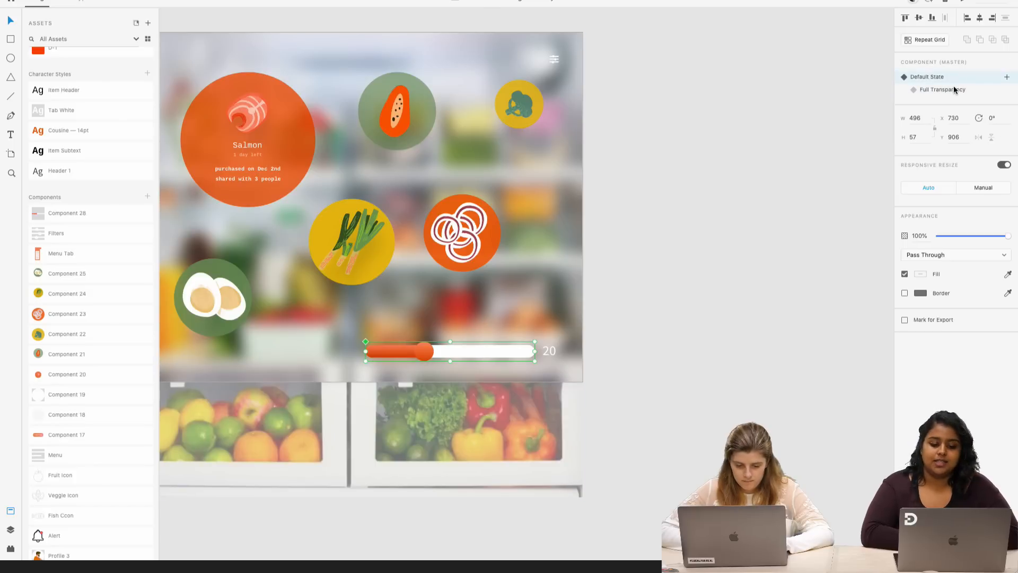
pyautogui.click(953, 88)
pyautogui.click(950, 76)
pyautogui.click(949, 88)
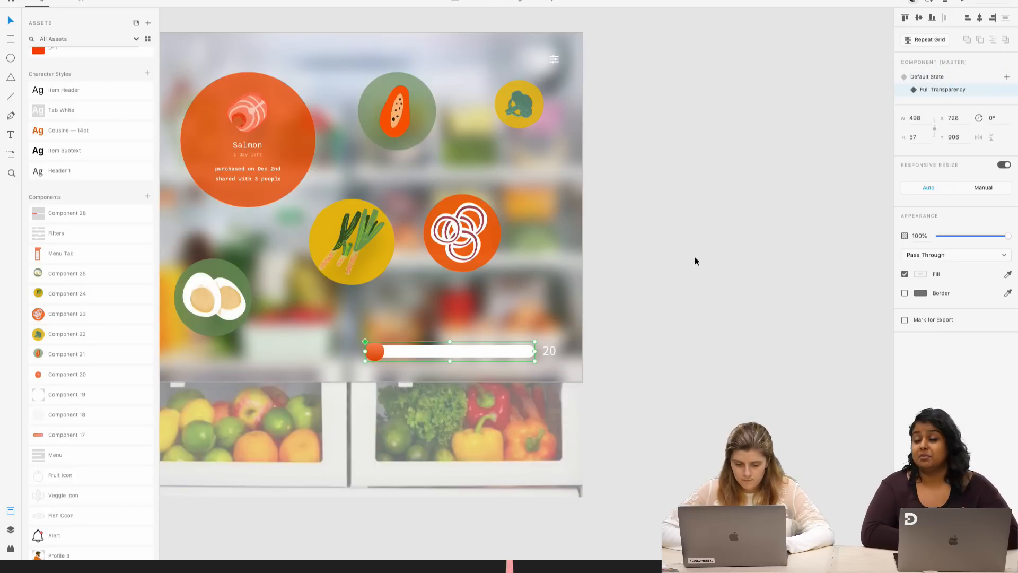
pyautogui.hscroll(-2, 695, 265)
pyautogui.scroll(-2, 695, 265)
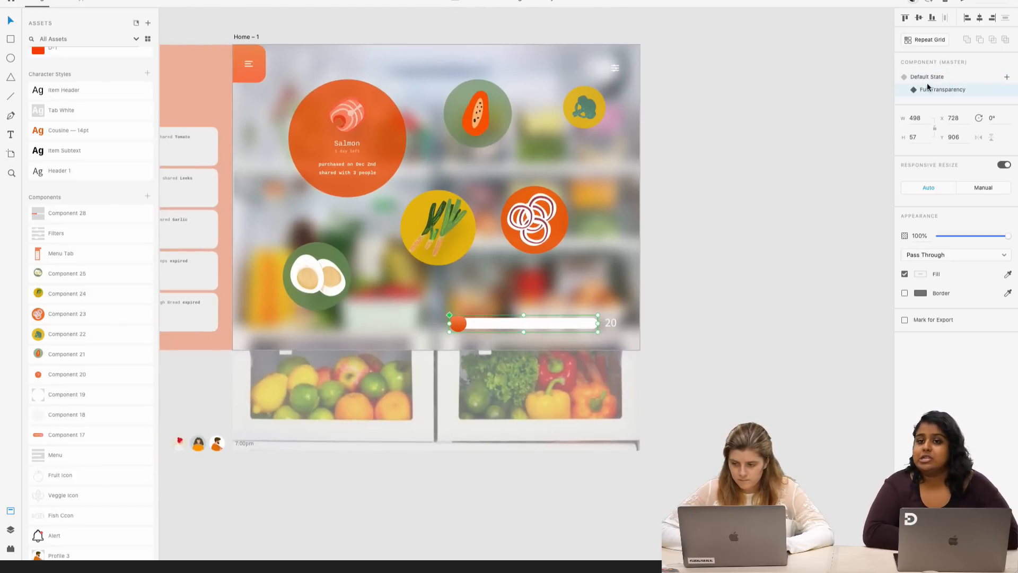
pyautogui.click(928, 77)
pyautogui.click(725, 319)
pyautogui.click(610, 326)
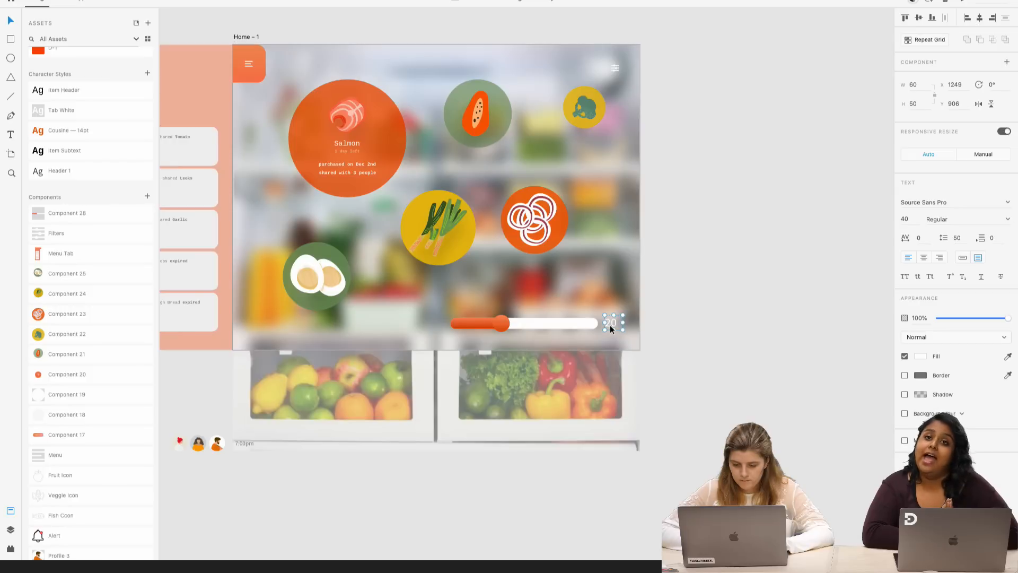
pyautogui.press('Delete')
pyautogui.moveTo(567, 324); pyautogui.dragTo(588, 322)
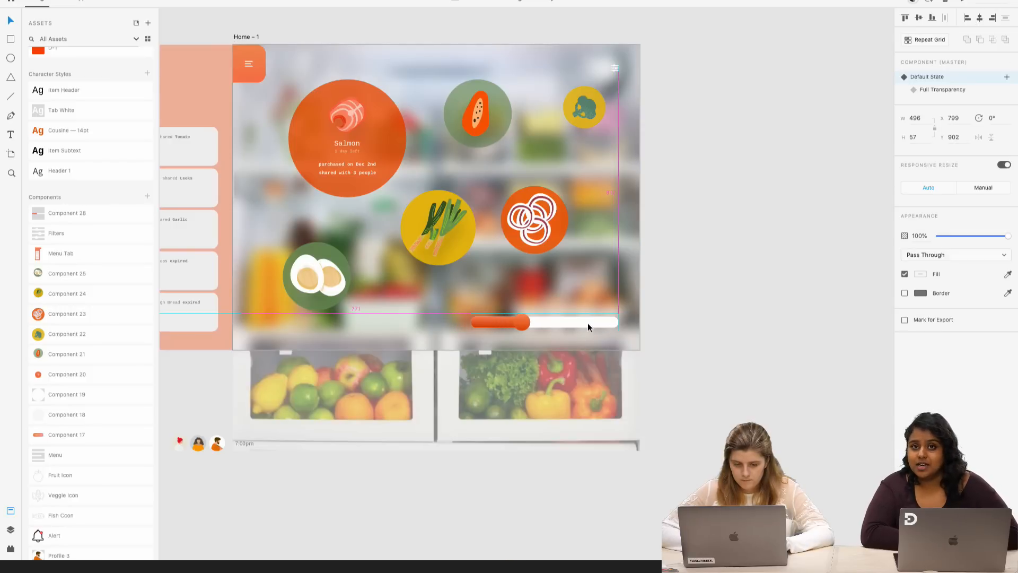
pyautogui.hotkey('ctrl', 'z')
pyautogui.hotkey('ctrl', 'z')
pyautogui.click(673, 336)
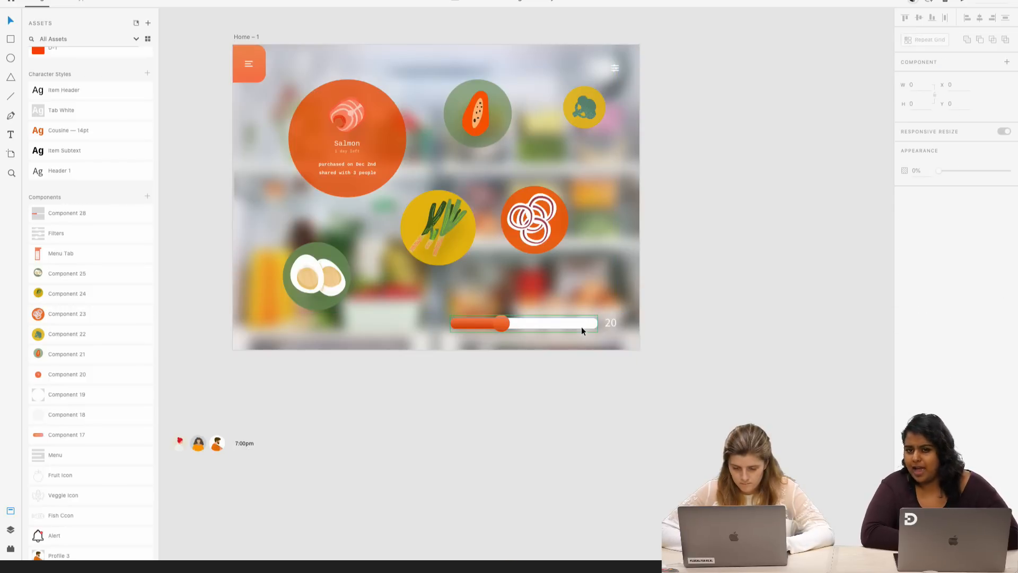
# - Duplicate the Home – 1 artboard into the empty space beside it
pyautogui.hscroll(1, 581, 327)
pyautogui.scroll(-4, 582, 327)
pyautogui.hscroll(1, 581, 326)
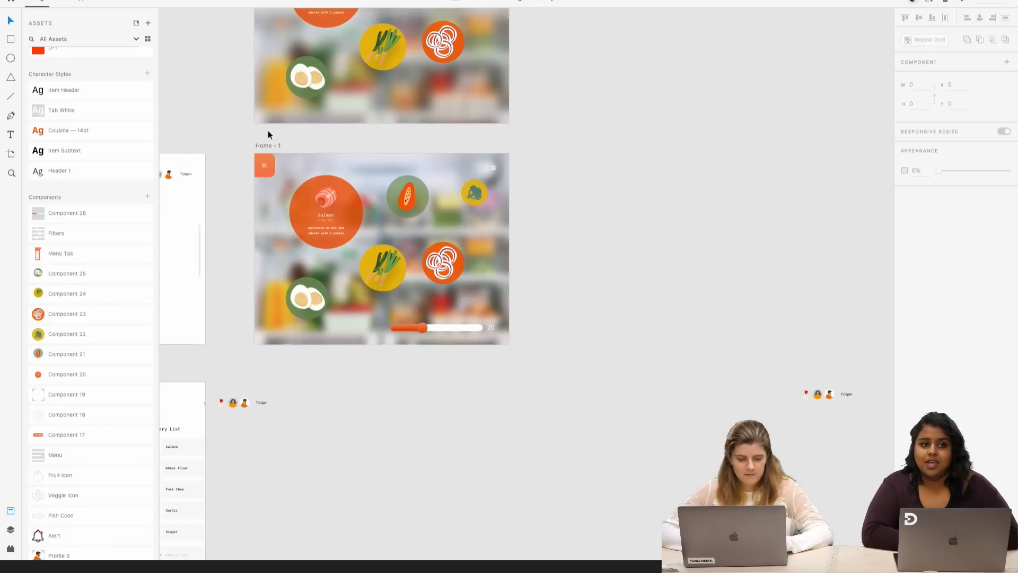
pyautogui.moveTo(266, 142); pyautogui.dragTo(535, 143)
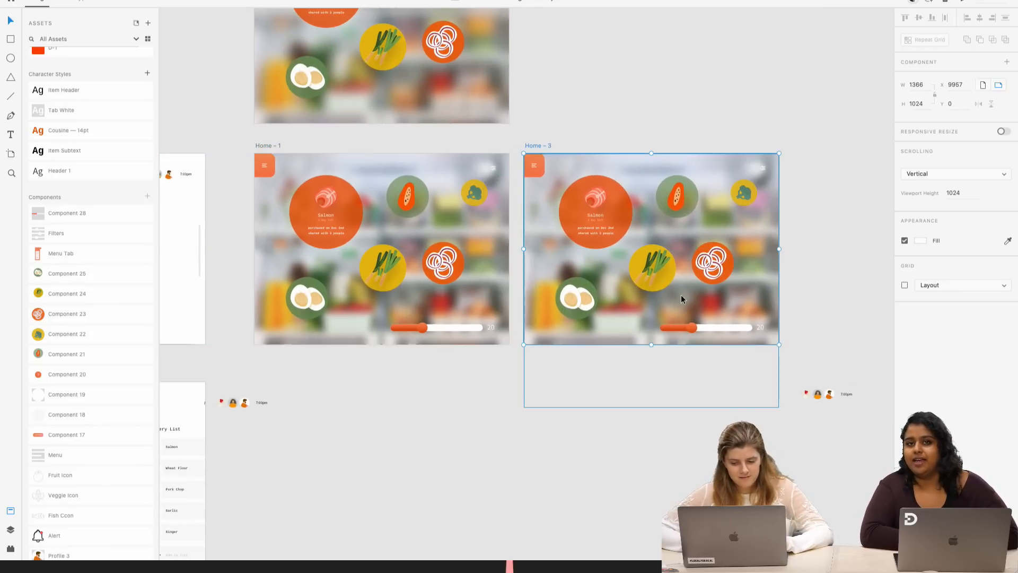
# - Switch the slider instance on Home – 3 to the Full Transparency state
pyautogui.click(695, 325)
pyautogui.scroll(3, 724, 342)
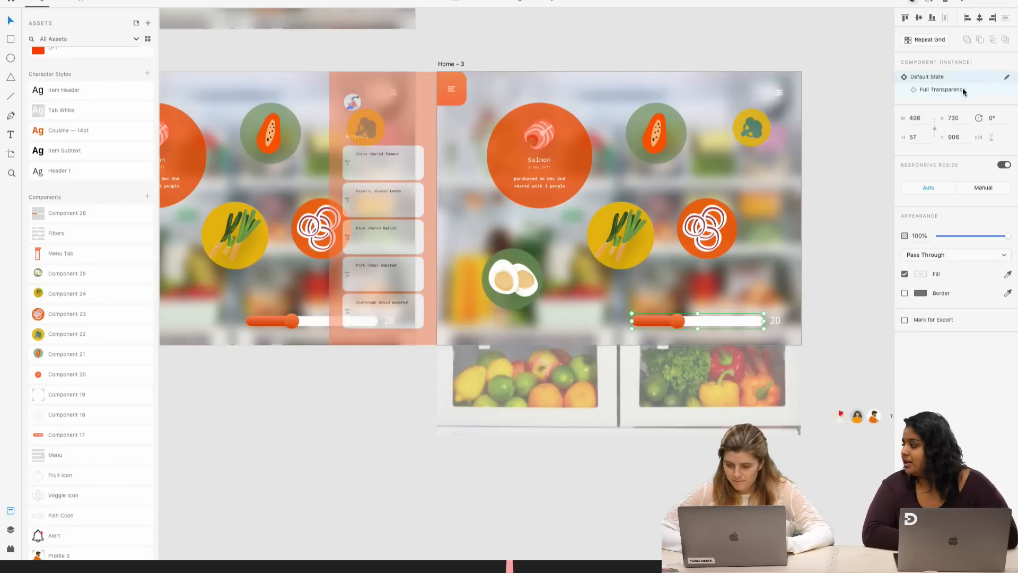
pyautogui.click(943, 89)
pyautogui.scroll(-3, 736, 294)
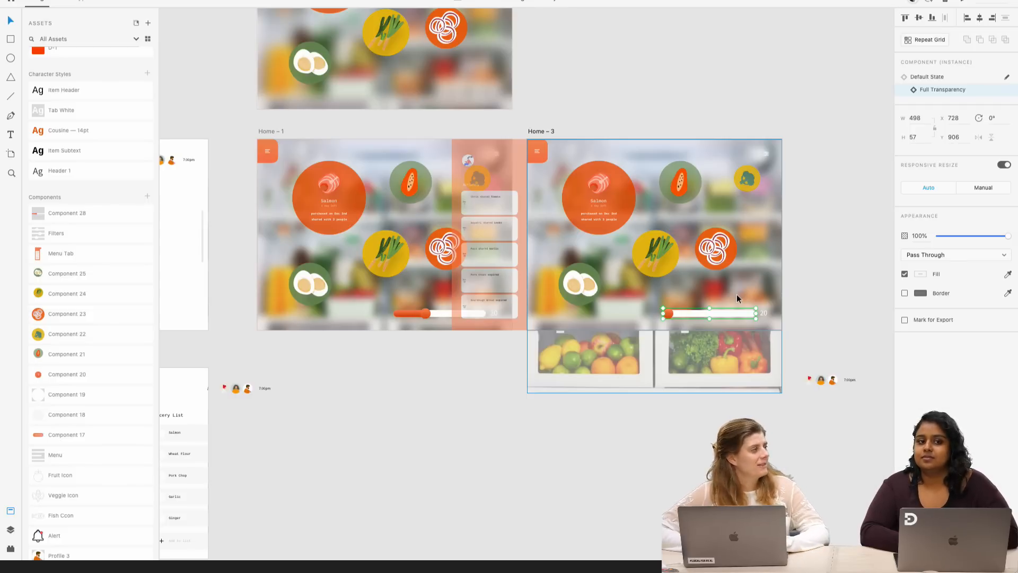
pyautogui.click(441, 362)
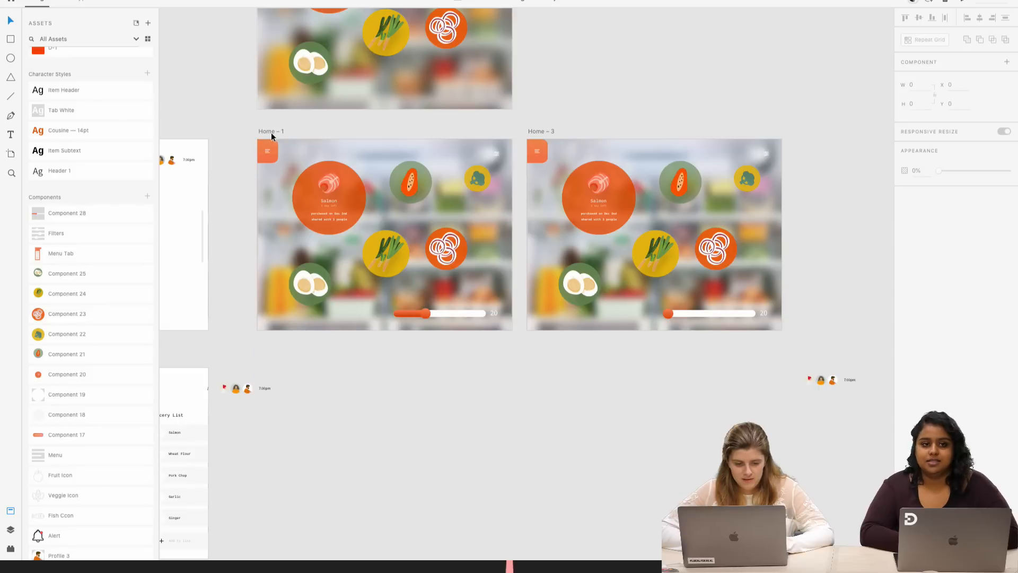
# - Link the Home – 1 slider to Home – 3 with a Tap trigger and Auto-Animate action, and test the transition in the preview
pyautogui.doubleClick(425, 311)
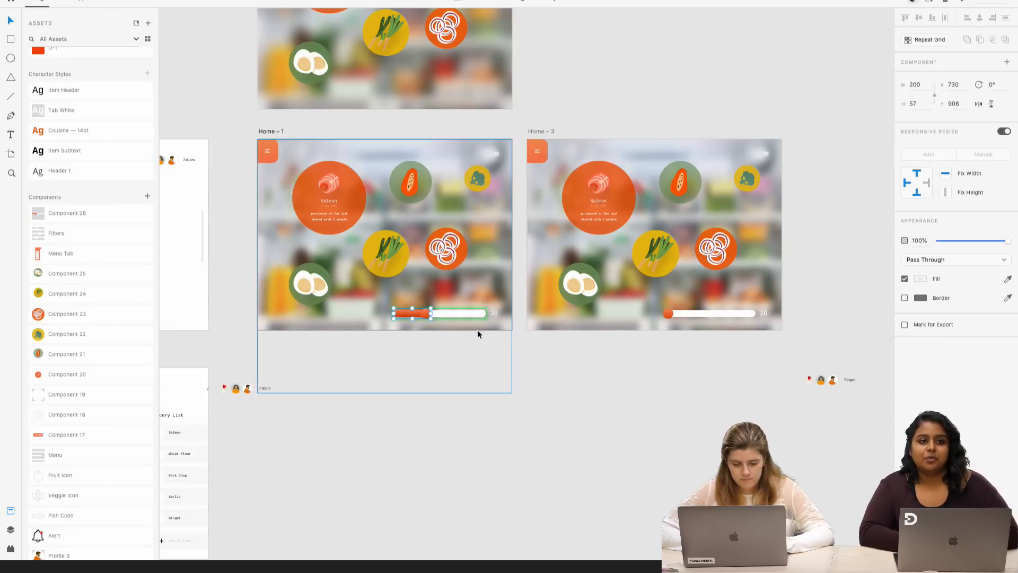
pyautogui.click(529, 354)
pyautogui.click(452, 312)
pyautogui.hotkey('ctrl', 'Tab')
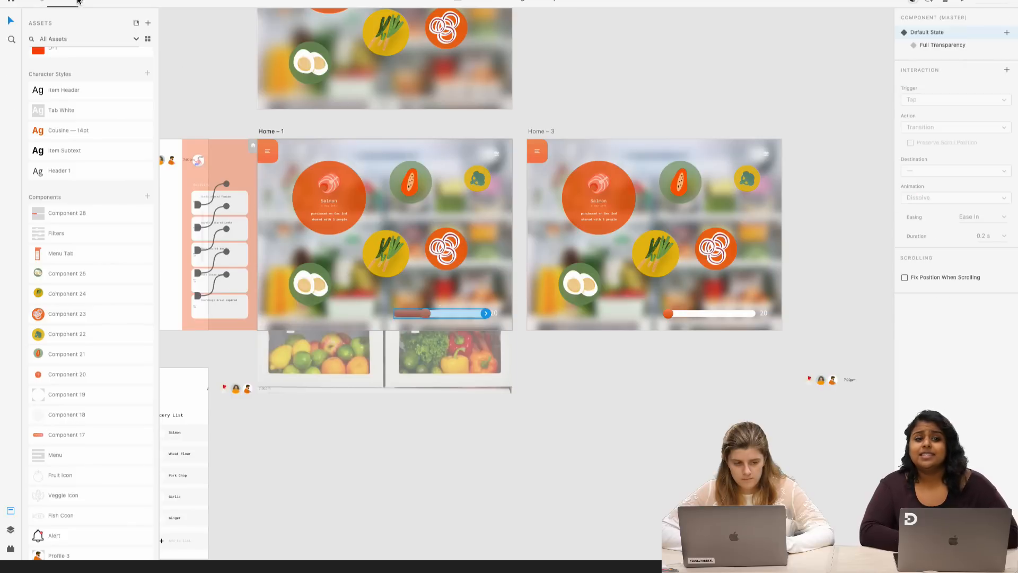
pyautogui.moveTo(486, 312); pyautogui.dragTo(575, 278)
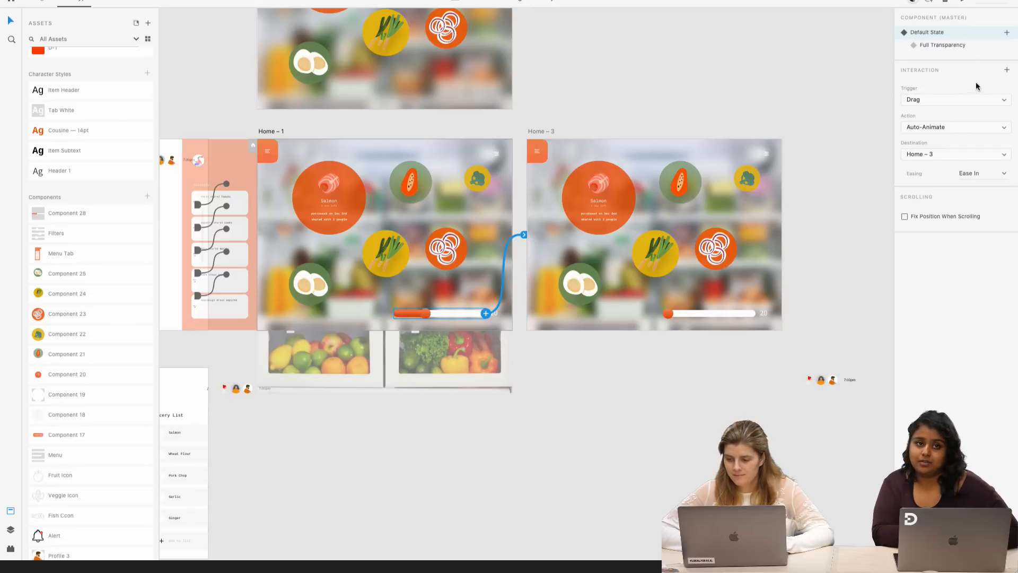
pyautogui.click(983, 99)
pyautogui.click(960, 91)
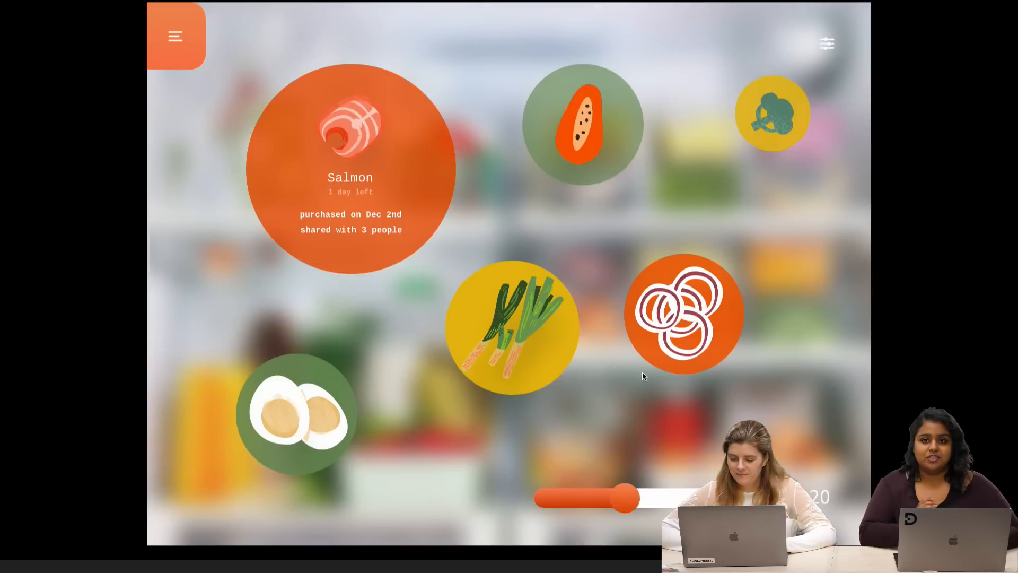
pyautogui.click(630, 498)
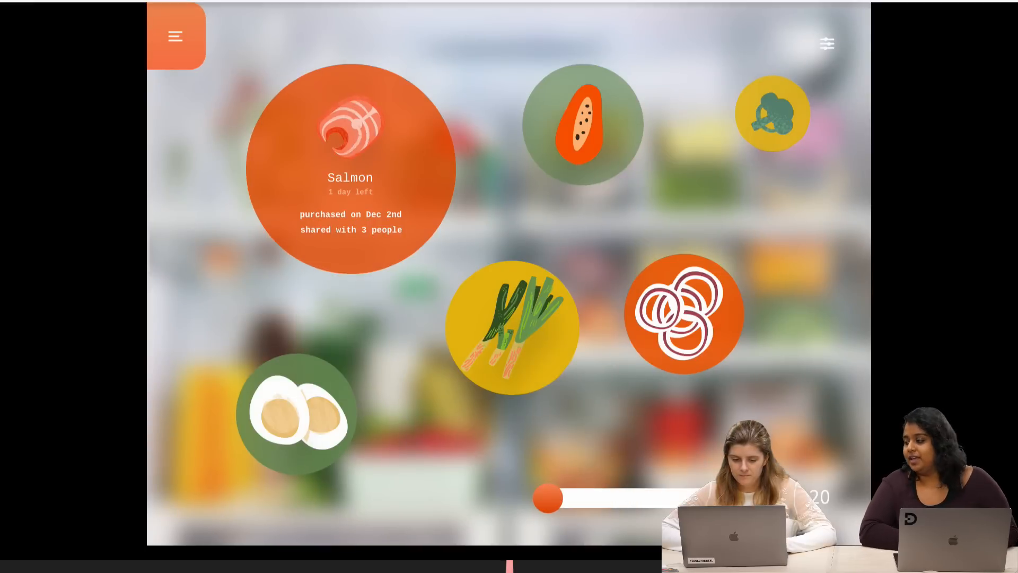
pyautogui.click(10, 9)
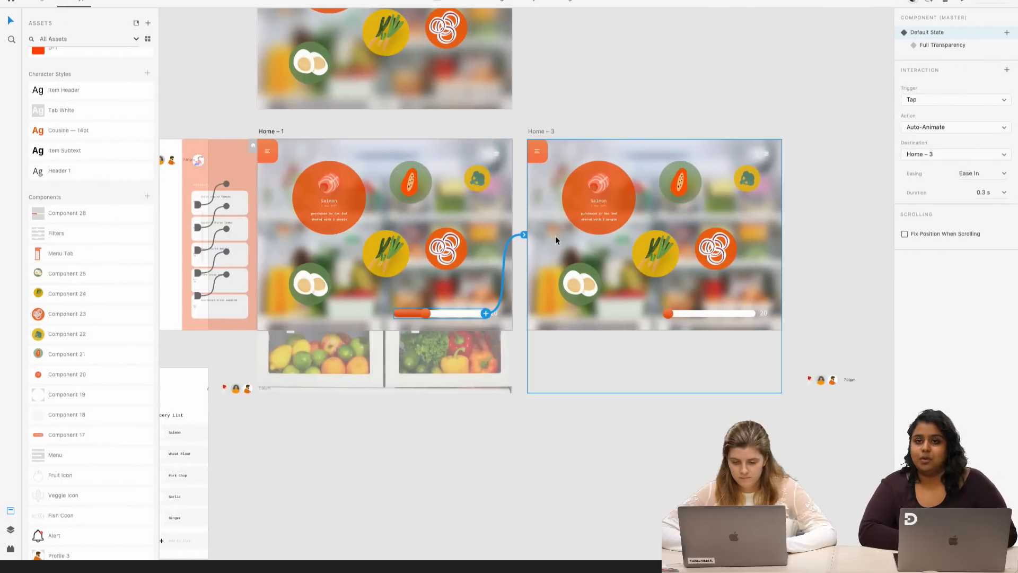
# - Set the Home – 3 overlay's background blur amount to 0 and the blur effect's opacity to 16%
pyautogui.click(40, 5)
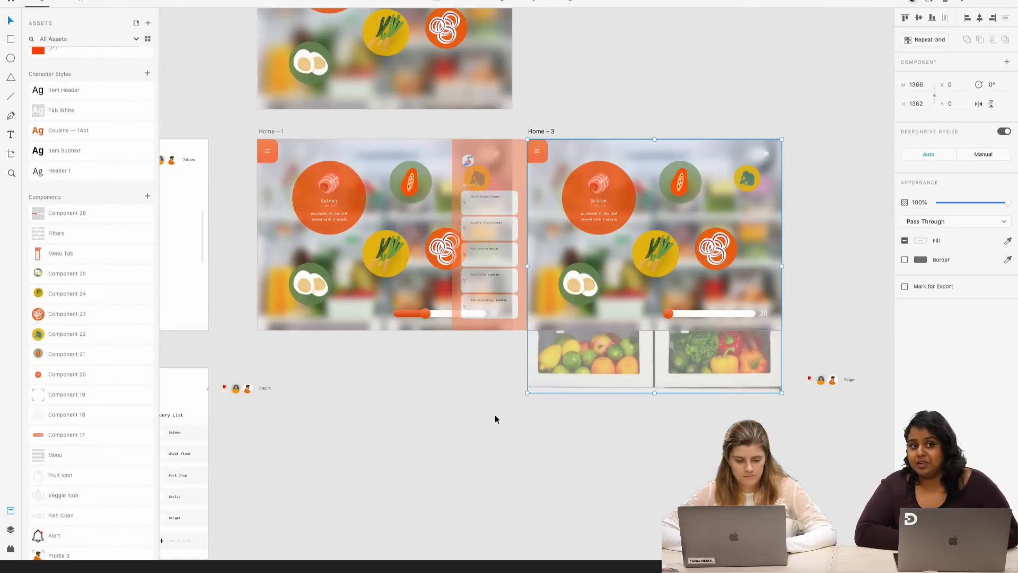
pyautogui.click(762, 281)
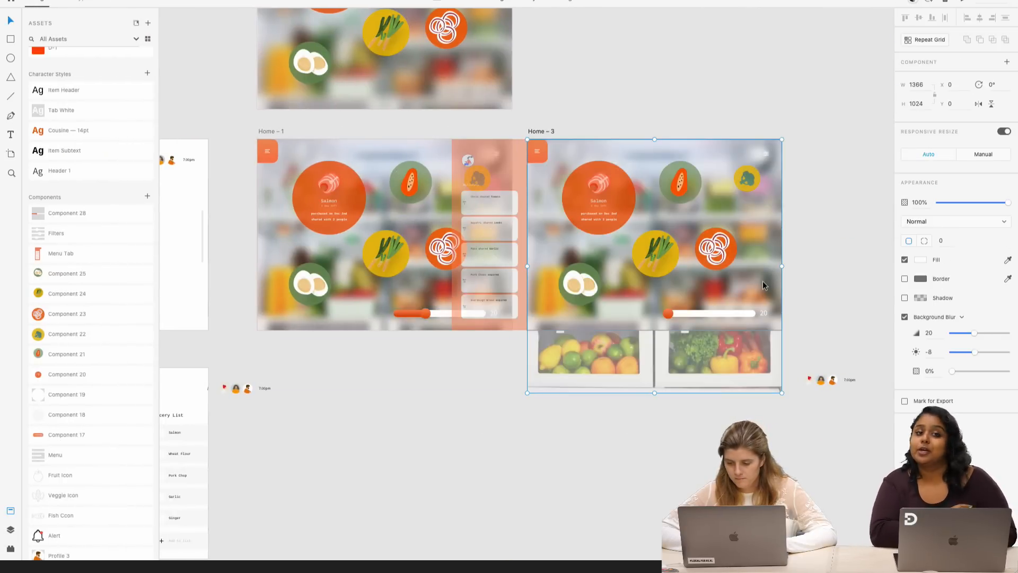
pyautogui.moveTo(974, 334); pyautogui.dragTo(926, 335)
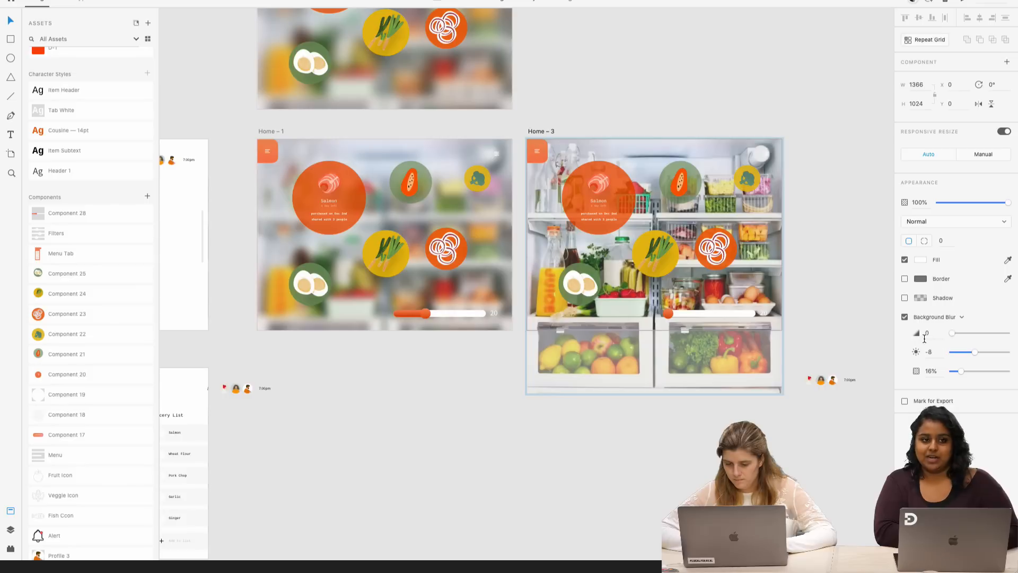
pyautogui.click(833, 330)
# - Look over the Moodboard, Research and Insights, Title Page and Home artboards across the project
pyautogui.scroll(-2, 600, 228)
pyautogui.hscroll(-6, 600, 228)
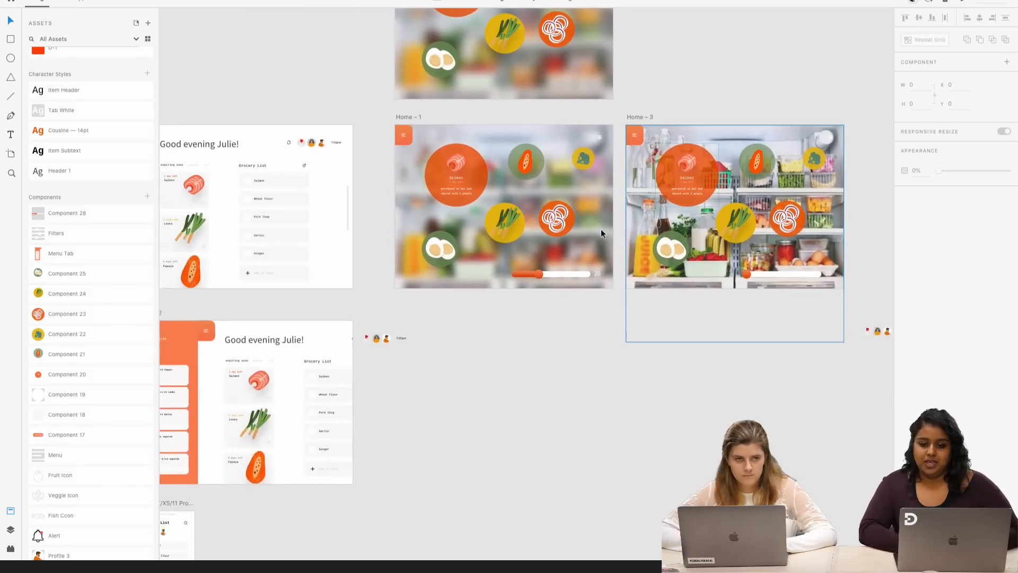
pyautogui.scroll(2, 487, 191)
pyautogui.scroll(-4, 486, 191)
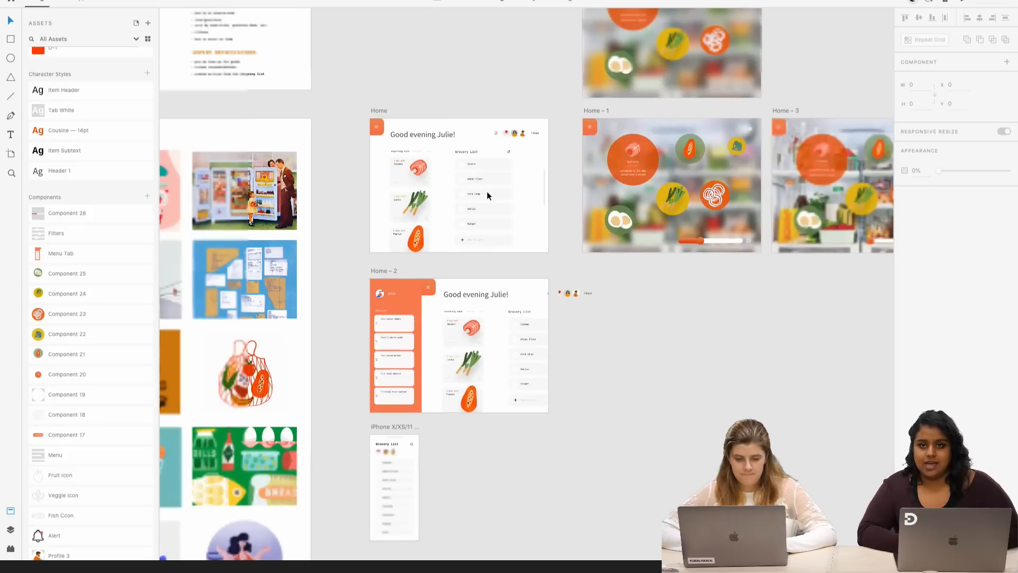
pyautogui.scroll(-3, 487, 191)
pyautogui.hscroll(-8, 482, 214)
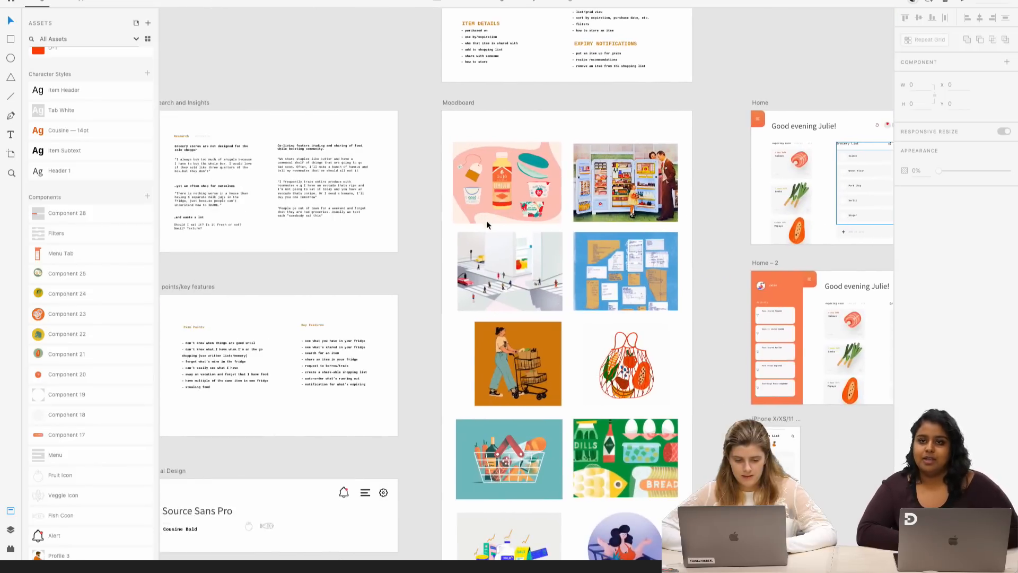
pyautogui.scroll(3, 486, 220)
pyautogui.hscroll(3, 486, 220)
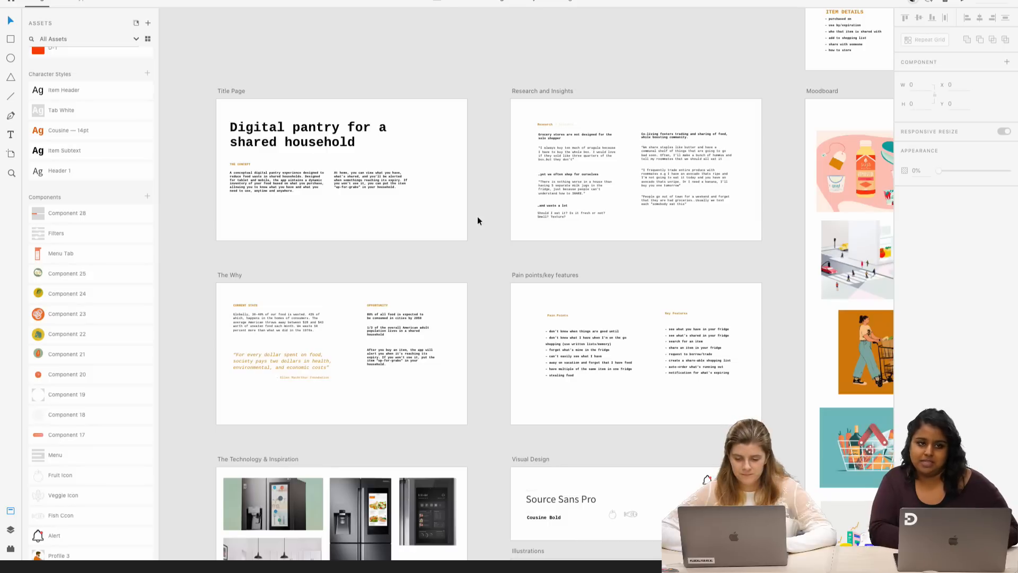
pyautogui.hscroll(8, 434, 202)
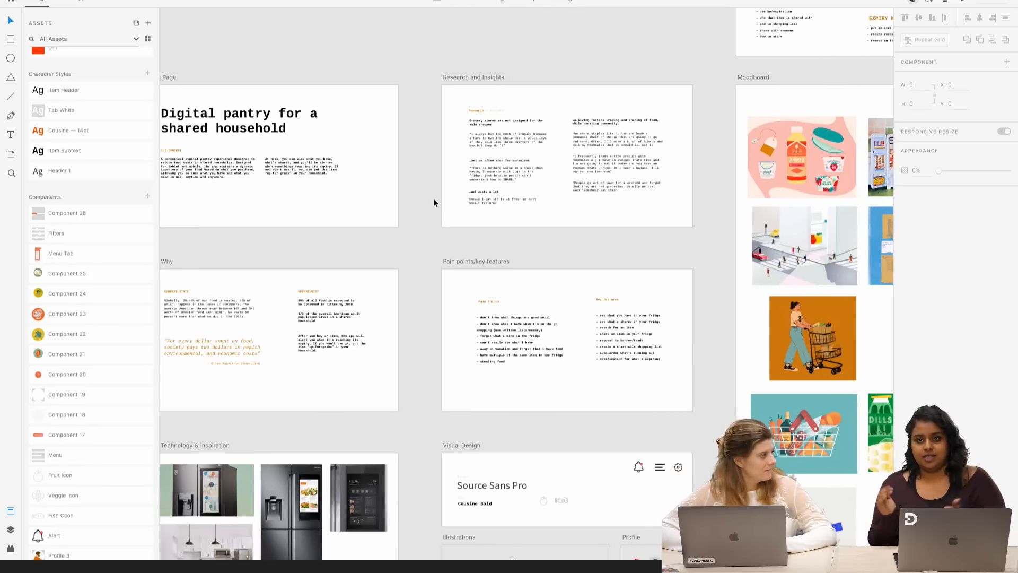
pyautogui.hscroll(8, 434, 200)
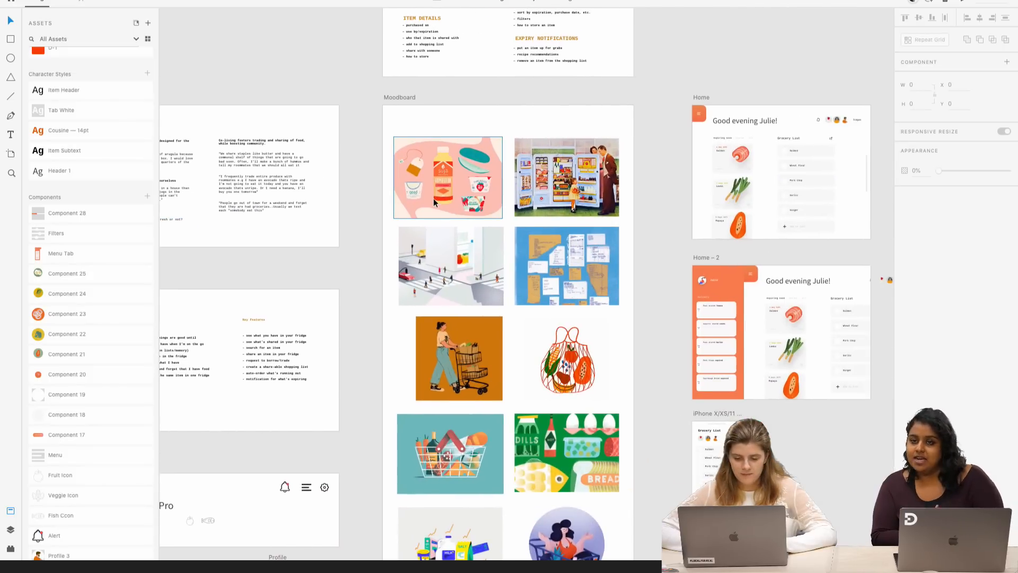
pyautogui.scroll(-1, 688, 241)
pyautogui.hscroll(2, 684, 240)
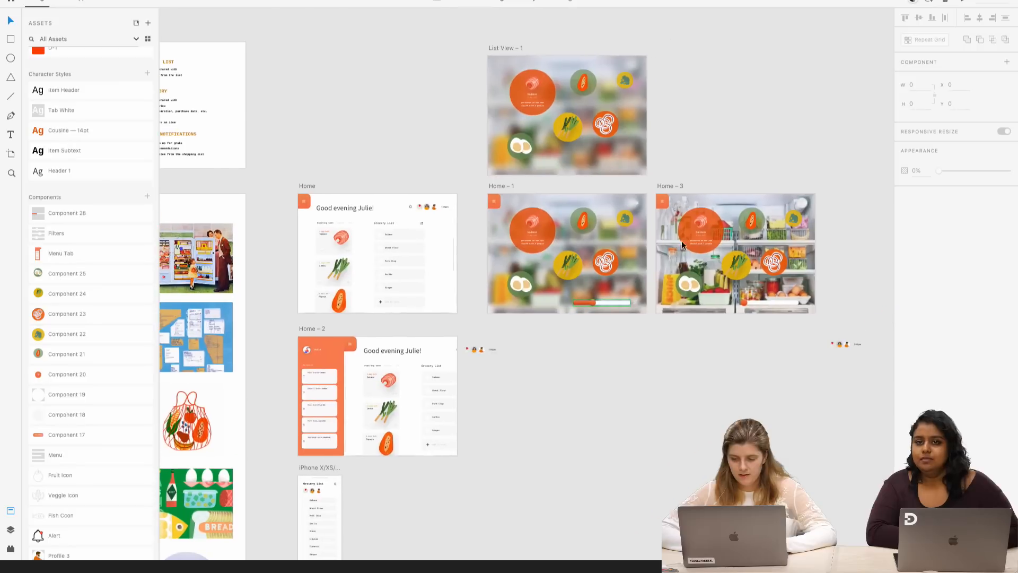
# - Move the List View – 1 artboard farther up, leaving a wide empty gap above Home – 1
pyautogui.scroll(1, 480, 78)
pyautogui.moveTo(480, 79); pyautogui.dragTo(475, 6)
pyautogui.scroll(-2, 519, 223)
# - Preview the prototype from Home – 1 and activate the slider to check the transition to the unblurred fridge background
pyautogui.click(482, 253)
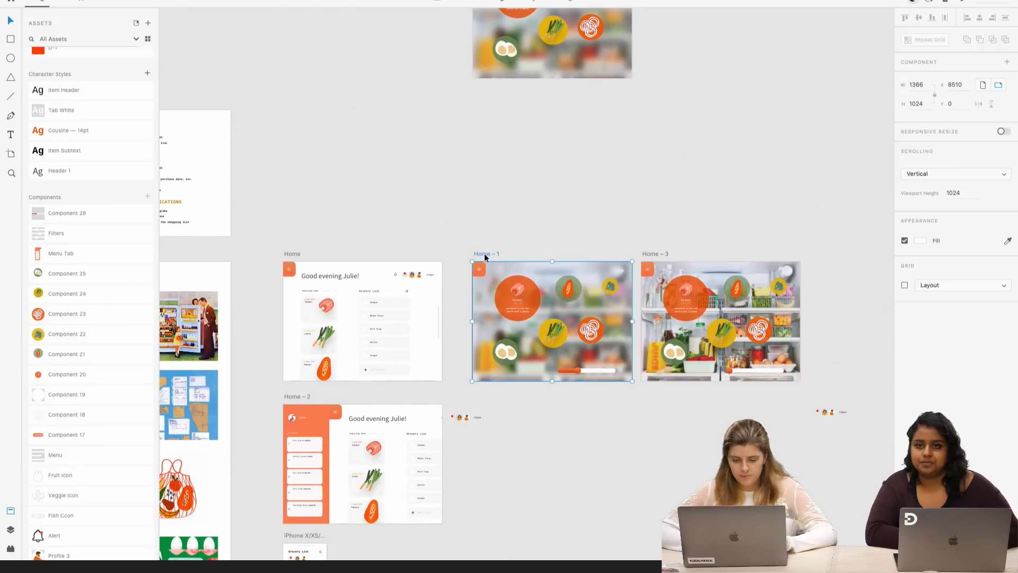
pyautogui.click(962, 2)
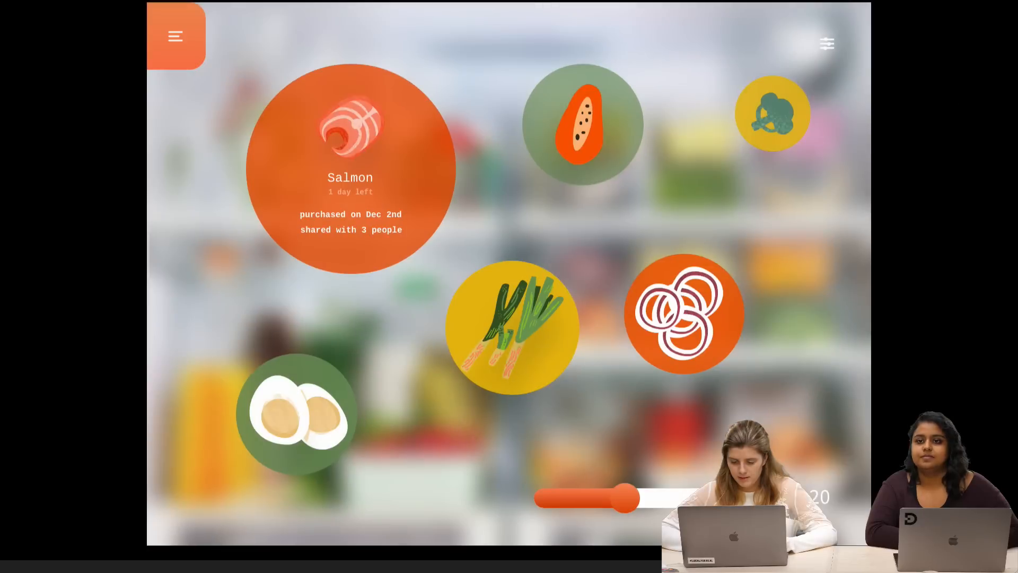
pyautogui.click(634, 498)
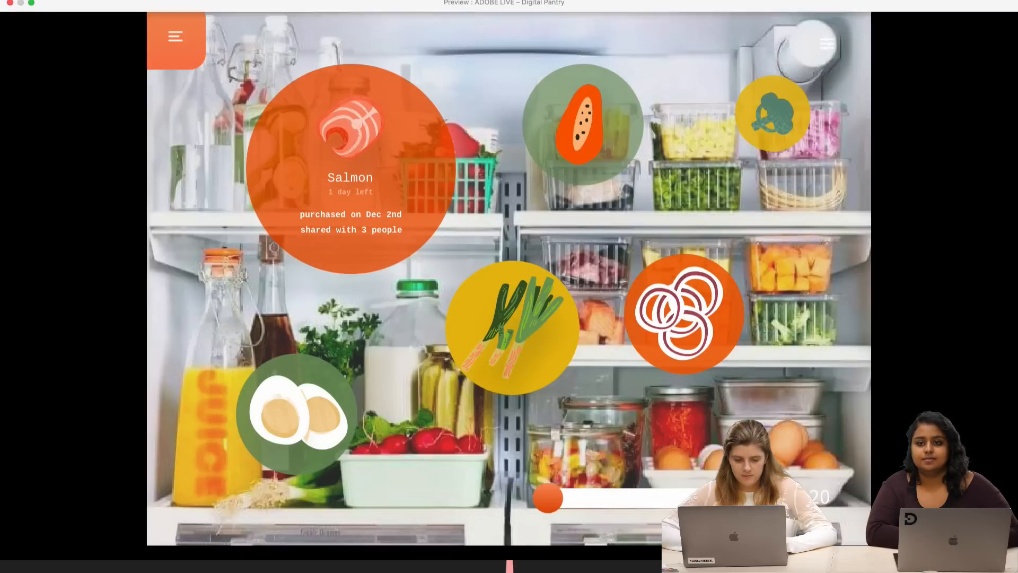
pyautogui.click(20, 9)
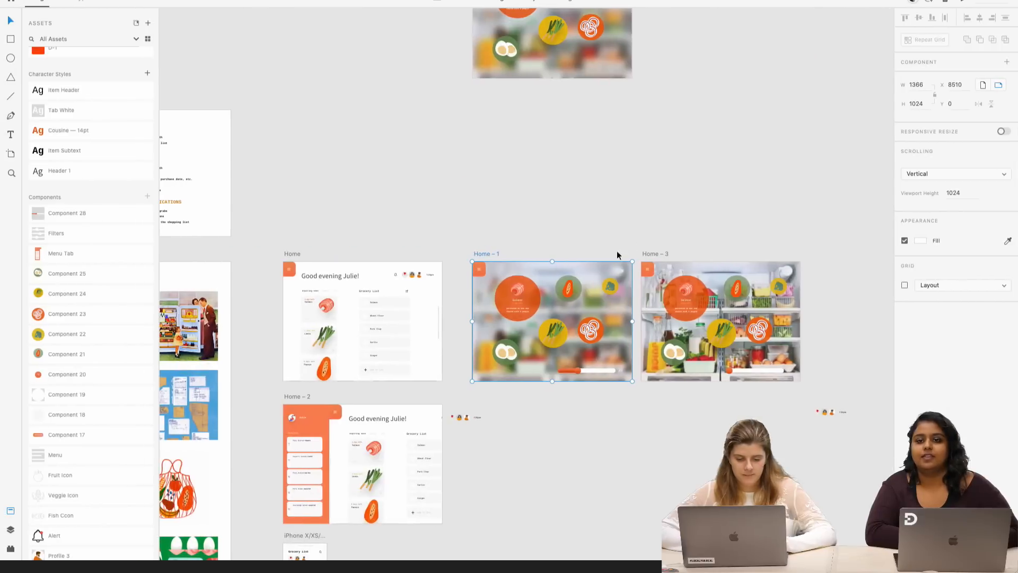
pyautogui.click(663, 235)
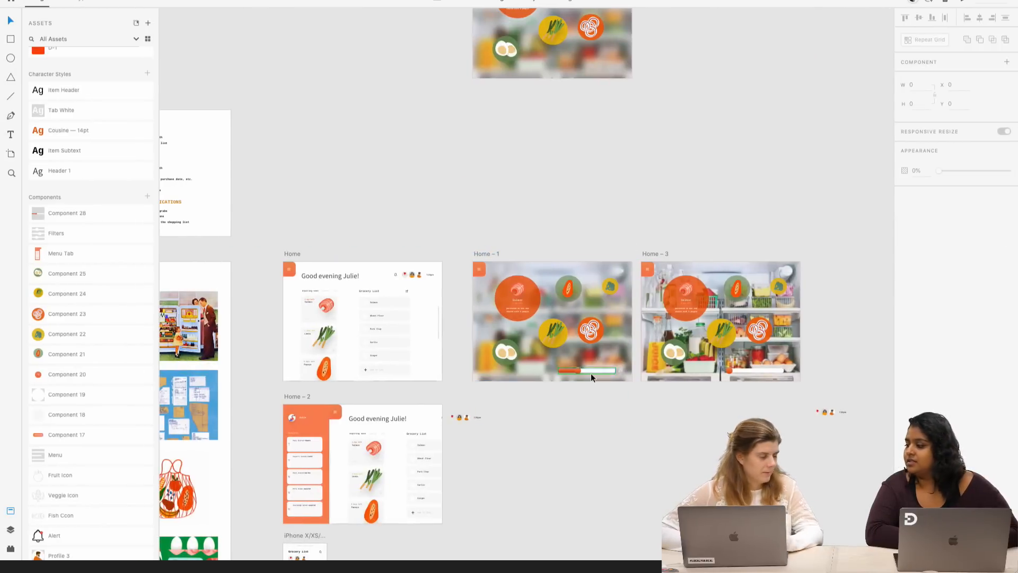
# - Review the whole project from the Home screens back to the designer profile, ending on the Title Page concept text
pyautogui.hscroll(-5, 591, 374)
pyautogui.scroll(-2, 591, 374)
pyautogui.scroll(-4, 592, 377)
pyautogui.hscroll(1, 592, 377)
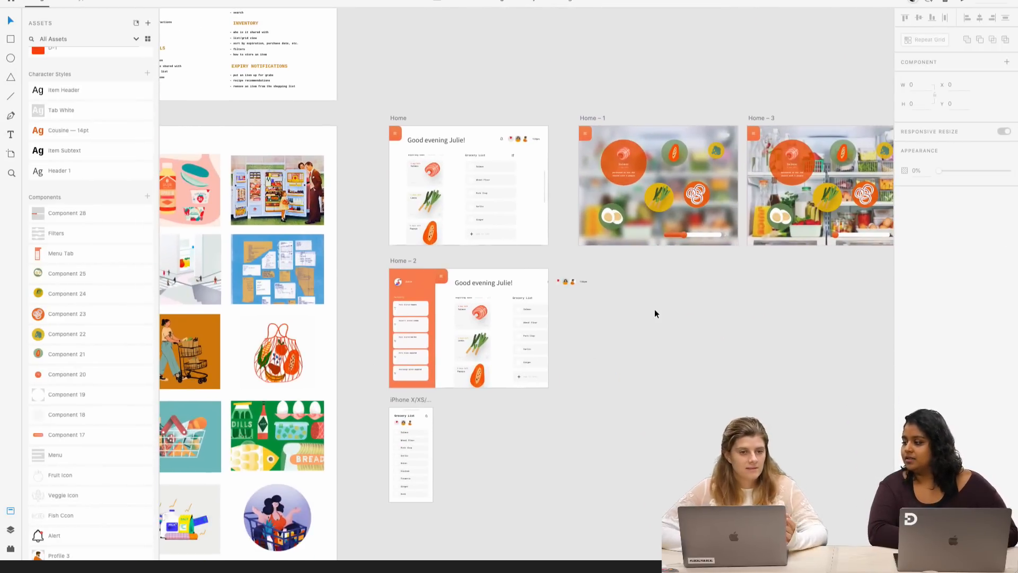
pyautogui.scroll(-3, 670, 327)
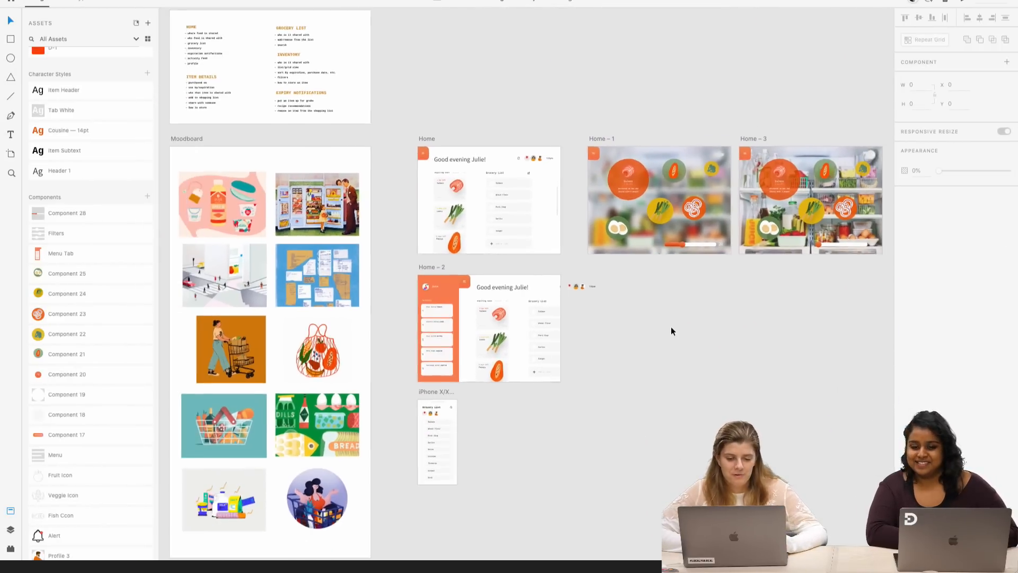
pyautogui.hscroll(-4, 636, 337)
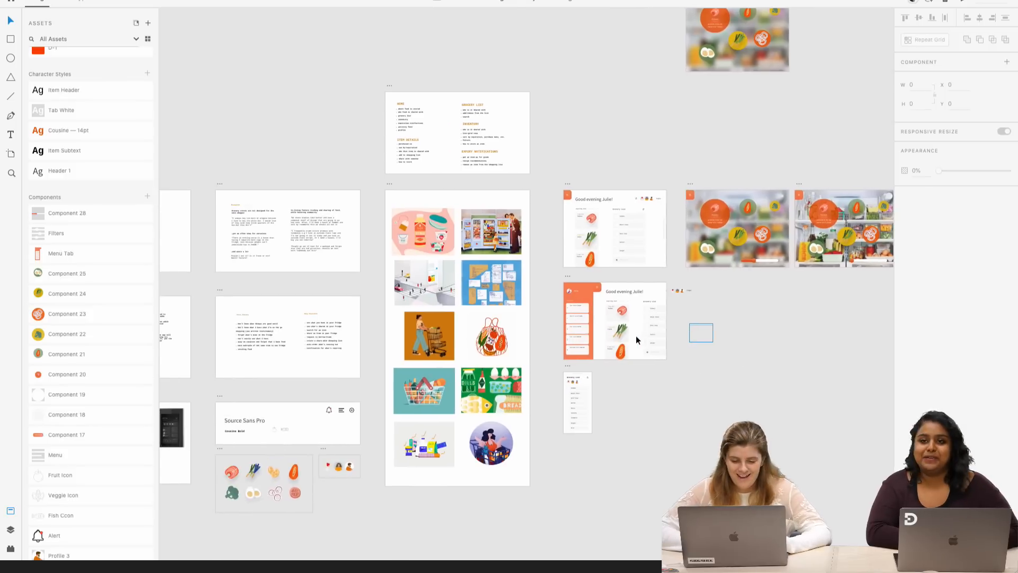
pyautogui.hscroll(-20, 637, 334)
pyautogui.scroll(-2, 644, 331)
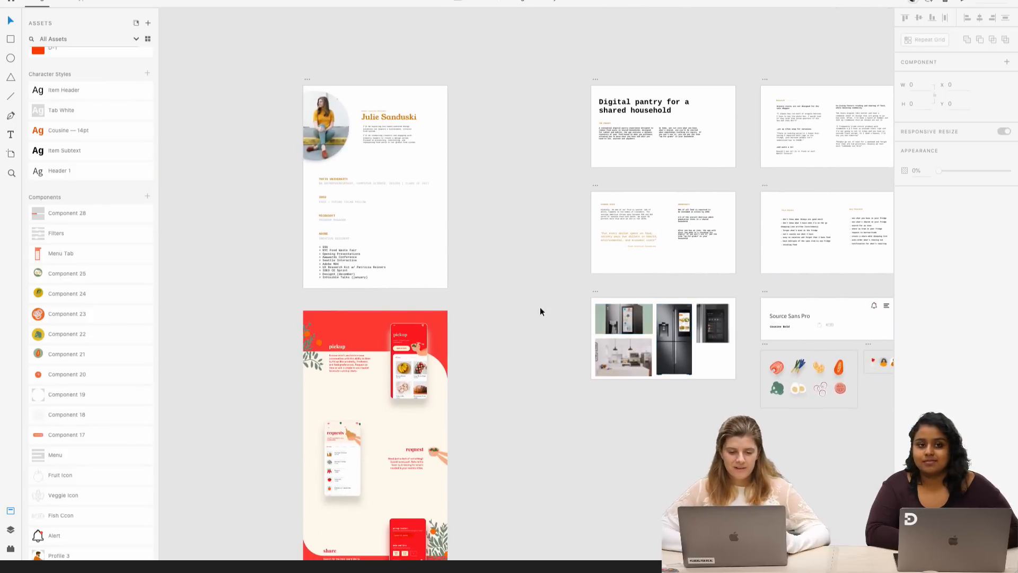
pyautogui.hscroll(5, 493, 244)
pyautogui.scroll(3, 466, 171)
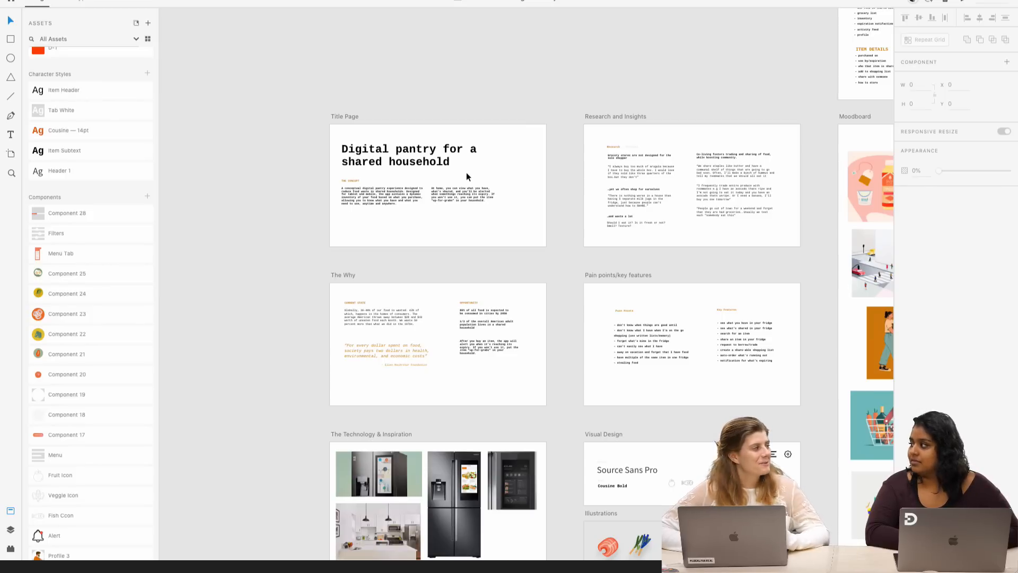
pyautogui.scroll(3, 385, 180)
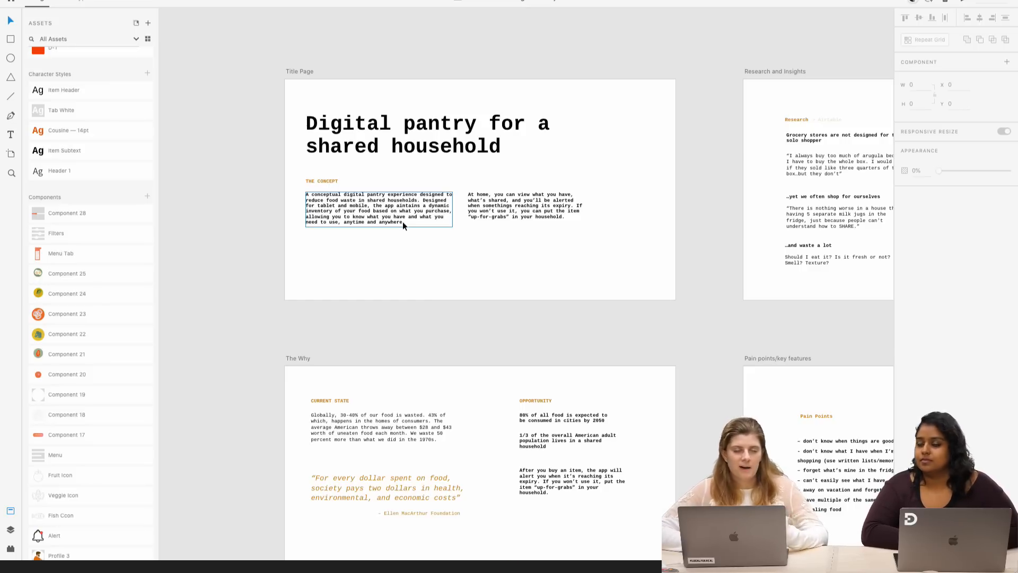
# - Shorten the "At home, you can view what you have" text box on the Title Page to a height of 185
pyautogui.click(475, 213)
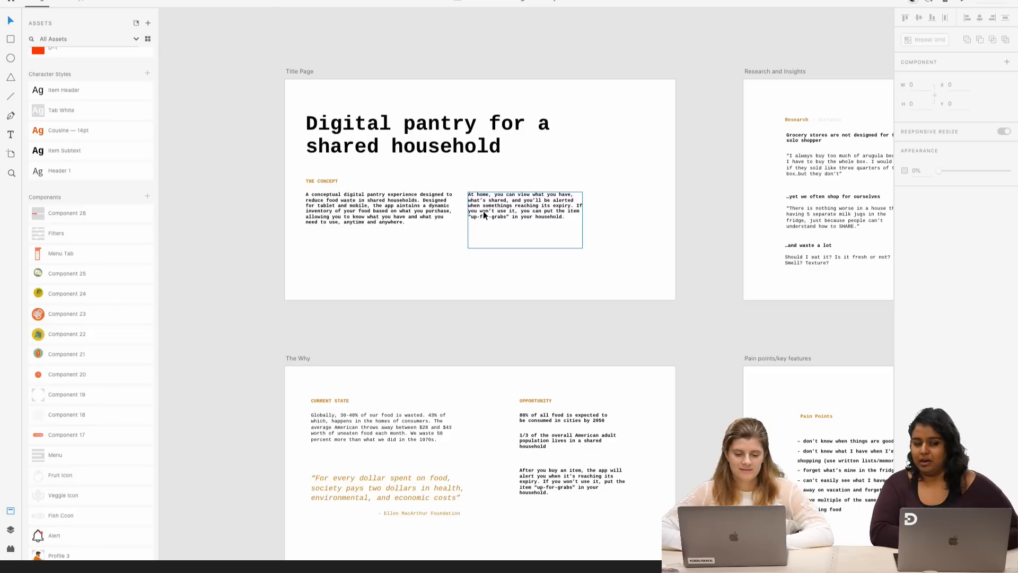
pyautogui.click(493, 243)
pyautogui.moveTo(525, 247); pyautogui.dragTo(523, 229)
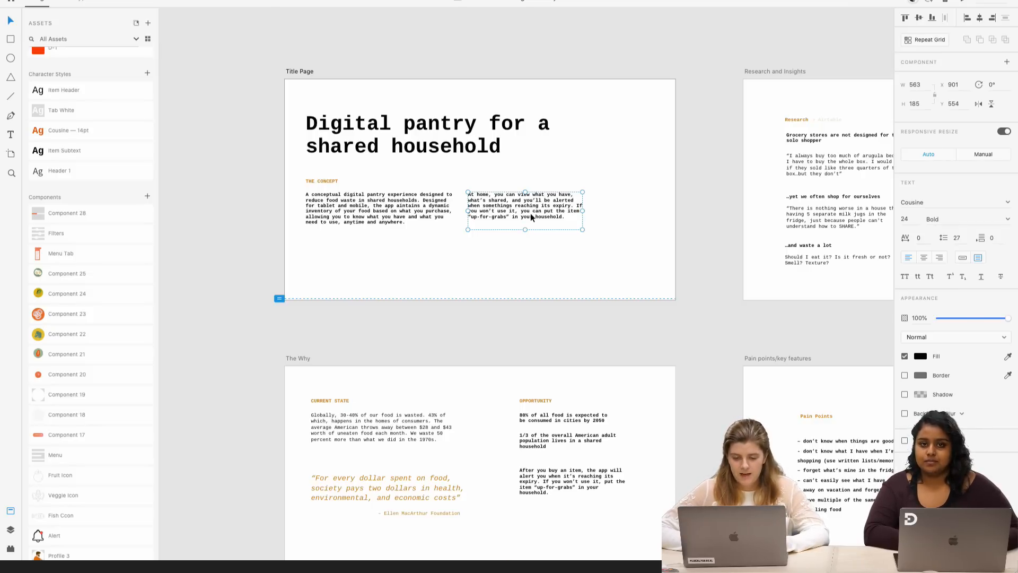
# - Read through The Why, Research and Insights, and Pain points/key features artboards, ending with an overview of the project
pyautogui.scroll(-3, 555, 271)
pyautogui.hscroll(4, 555, 271)
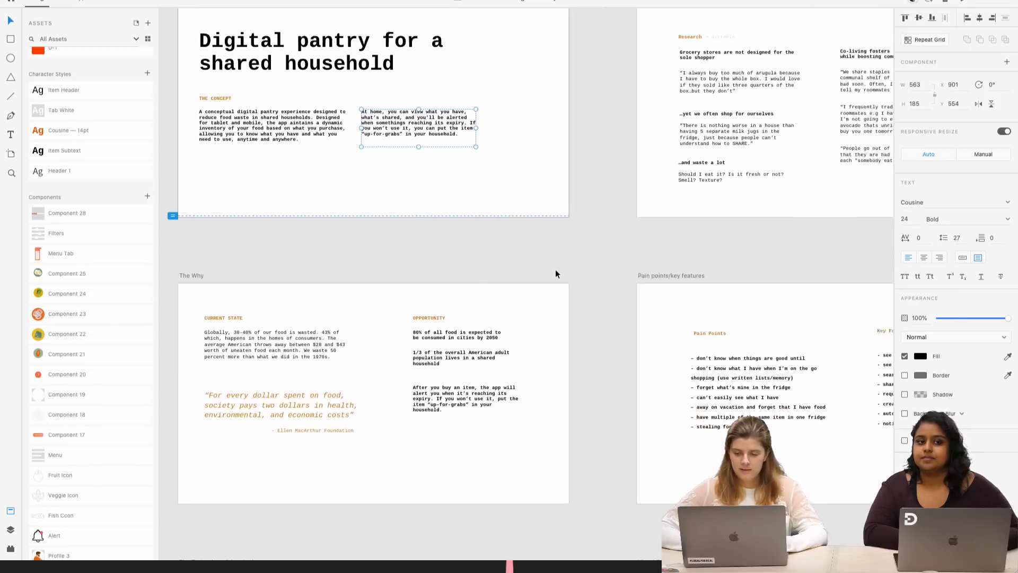
pyautogui.hscroll(2, 555, 268)
pyautogui.hscroll(4, 555, 270)
pyautogui.scroll(3, 555, 271)
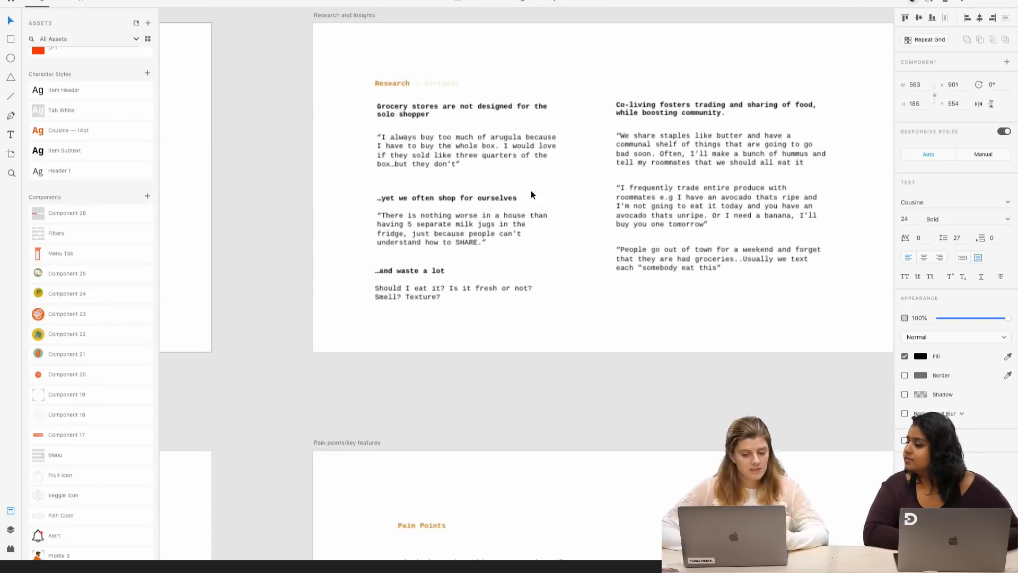
pyautogui.scroll(2, 532, 192)
pyautogui.hscroll(2, 532, 192)
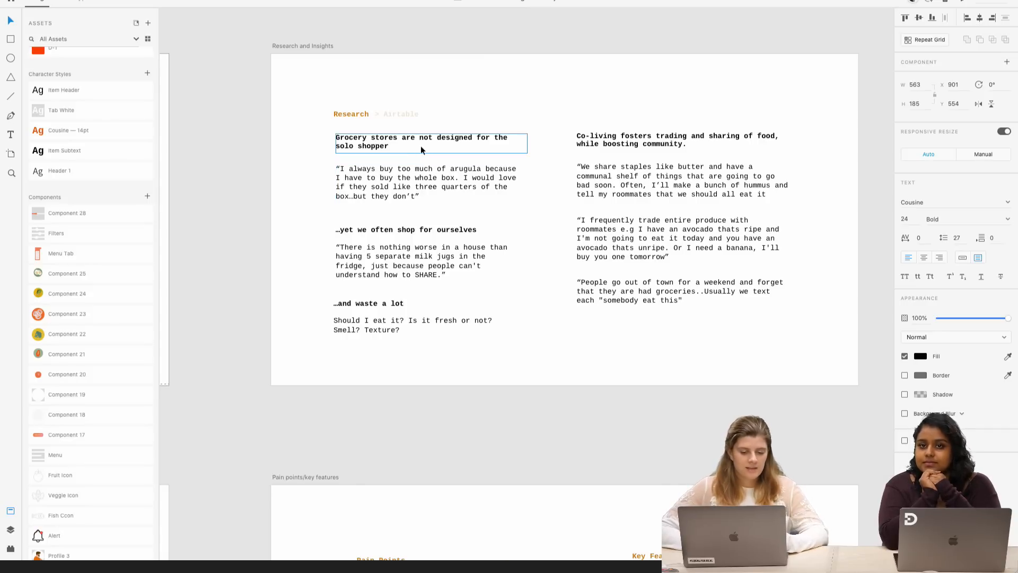
pyautogui.scroll(-10, 407, 180)
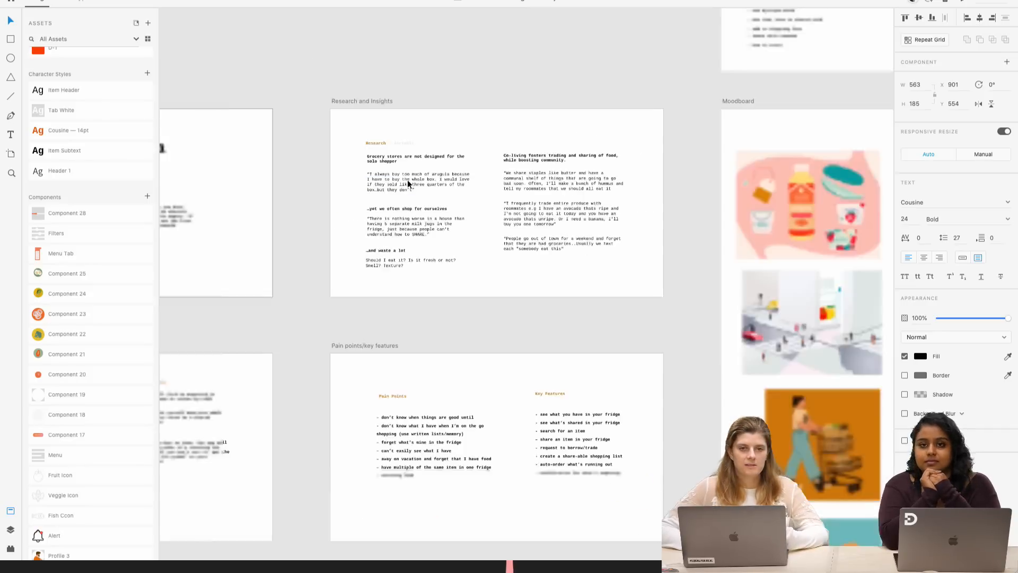
pyautogui.scroll(-1, 407, 179)
pyautogui.hscroll(-1, 407, 179)
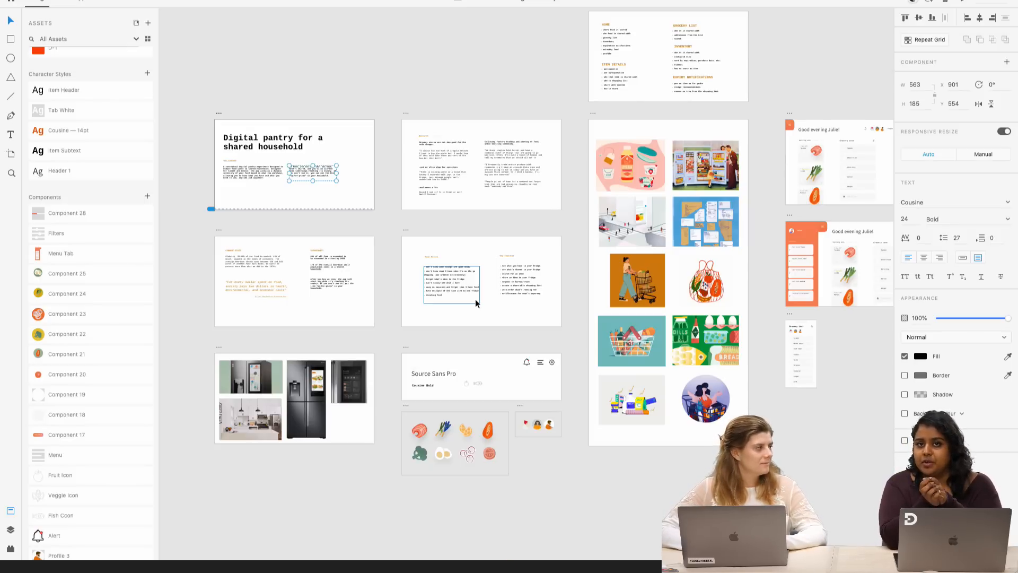
pyautogui.hscroll(3, 475, 298)
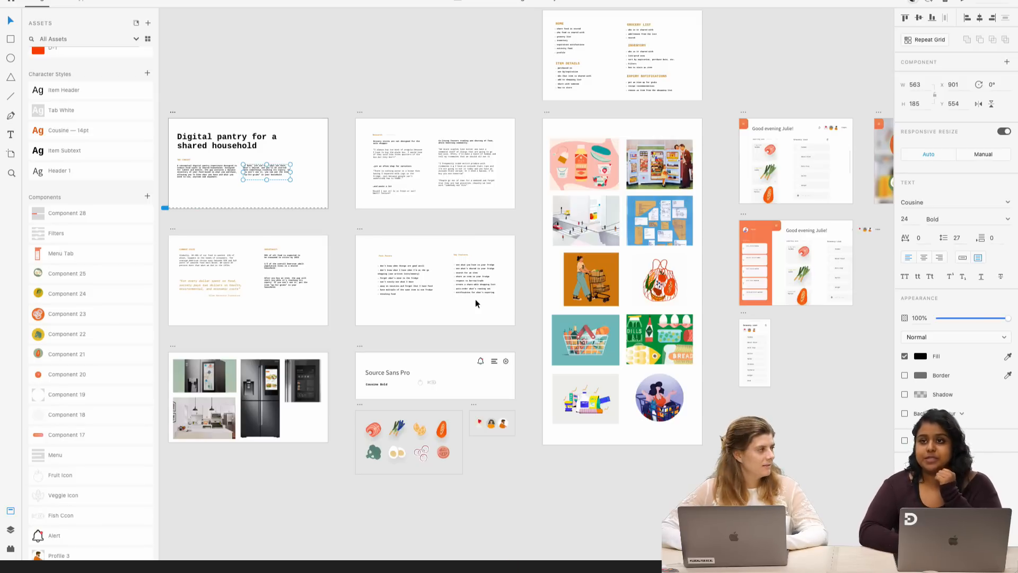
# - Read through the pain points and key features lists, and the feature outline on the Overview artboard
pyautogui.scroll(3, 415, 268)
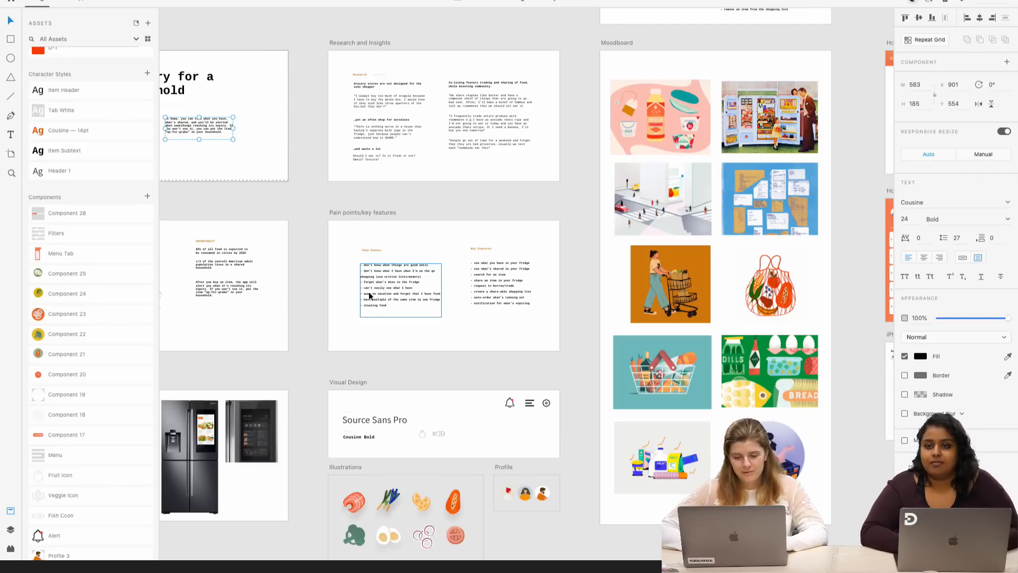
pyautogui.scroll(5, 370, 296)
pyautogui.click(400, 291)
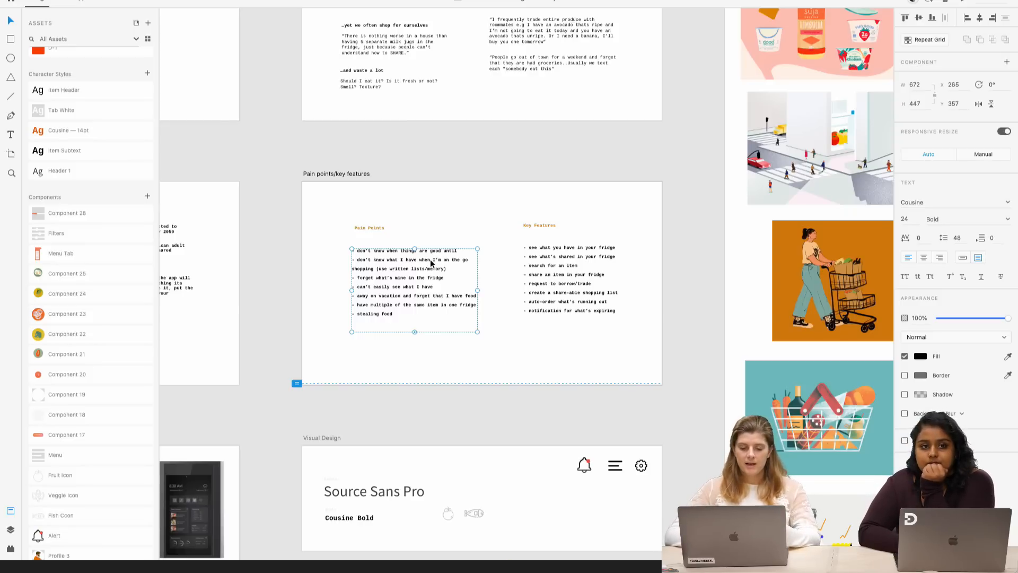
pyautogui.scroll(-5, 497, 305)
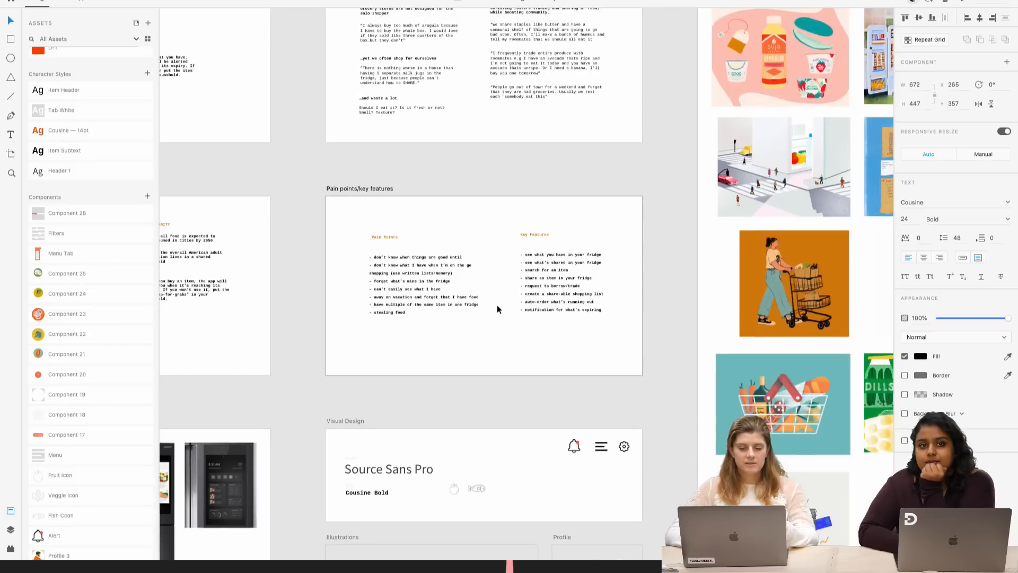
pyautogui.scroll(6, 599, 208)
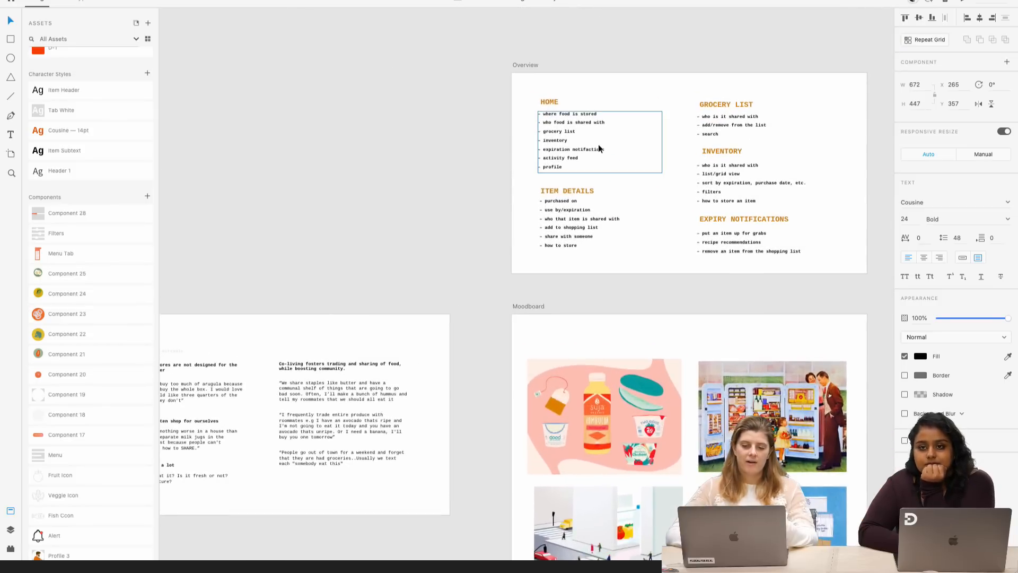
pyautogui.hscroll(3, 598, 144)
pyautogui.scroll(1, 598, 144)
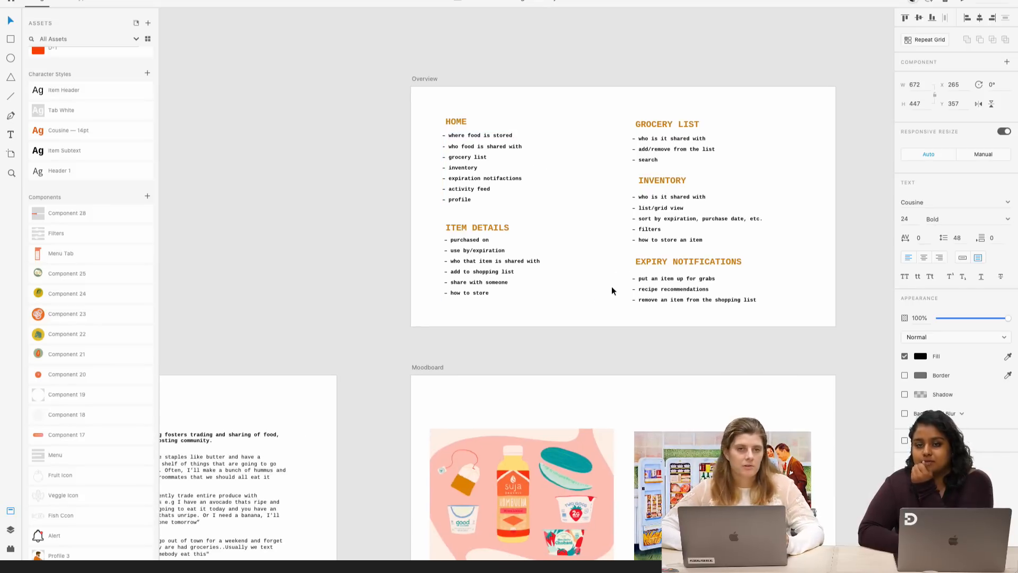
# - Examine the fonts and icons on the Visual Design artboard and inspect the leeks drawing on the Illustrations artboard up close
pyautogui.scroll(-5, 612, 285)
pyautogui.hscroll(-5, 612, 286)
pyautogui.scroll(-15, 612, 291)
pyautogui.hscroll(-3, 612, 290)
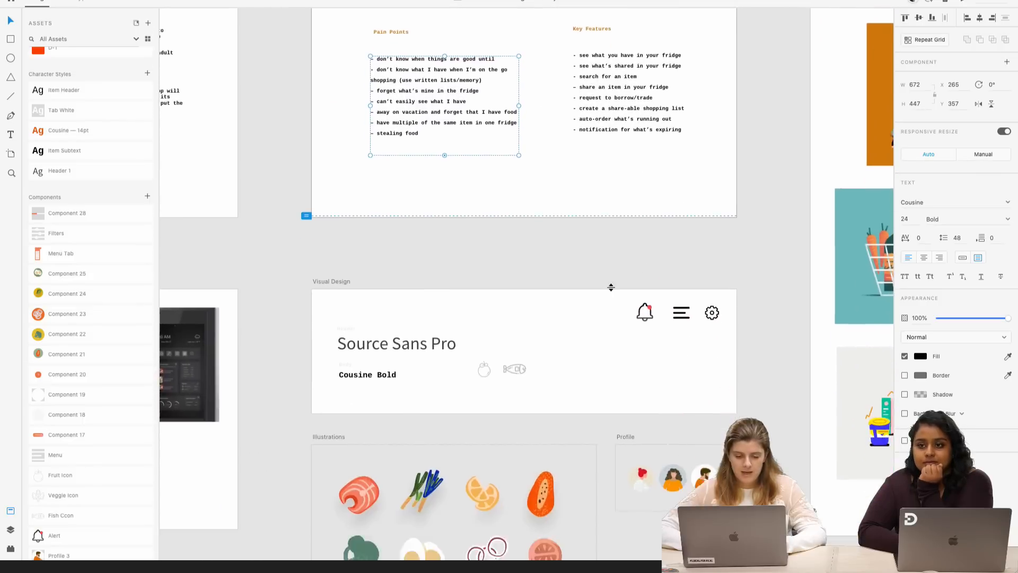
pyautogui.scroll(-2, 612, 290)
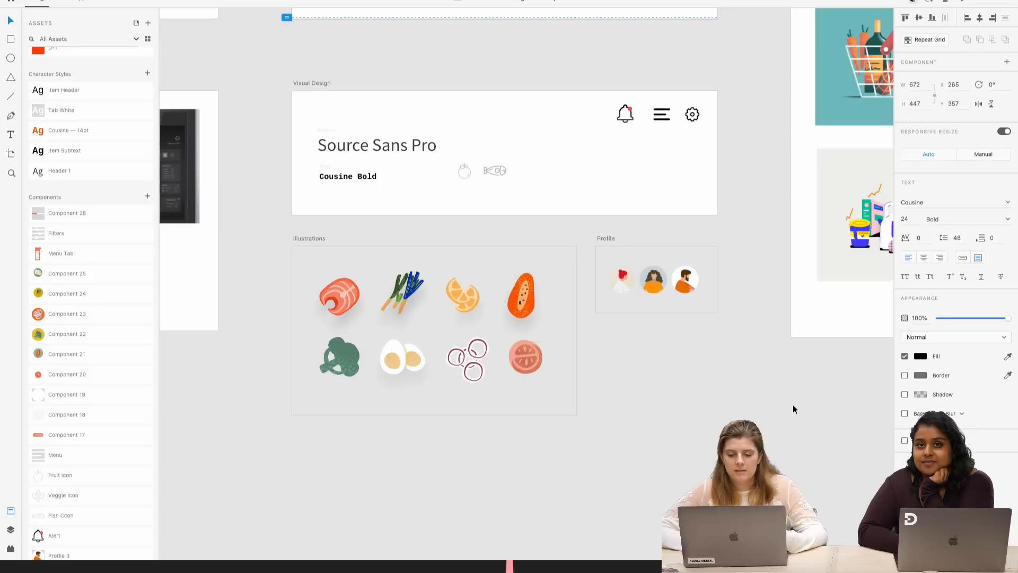
pyautogui.click(411, 288)
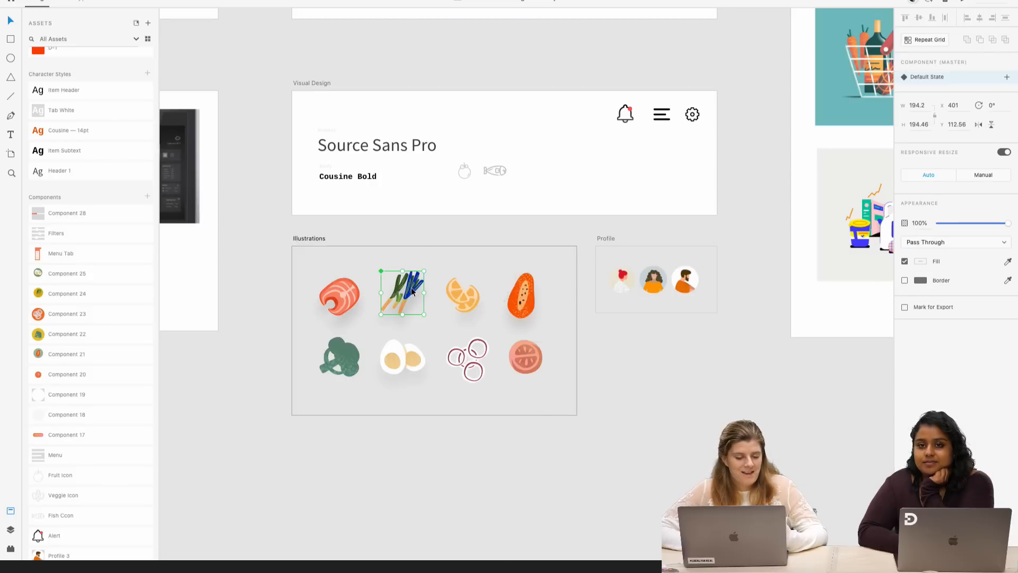
pyautogui.doubleClick(411, 287)
pyautogui.scroll(3, 411, 287)
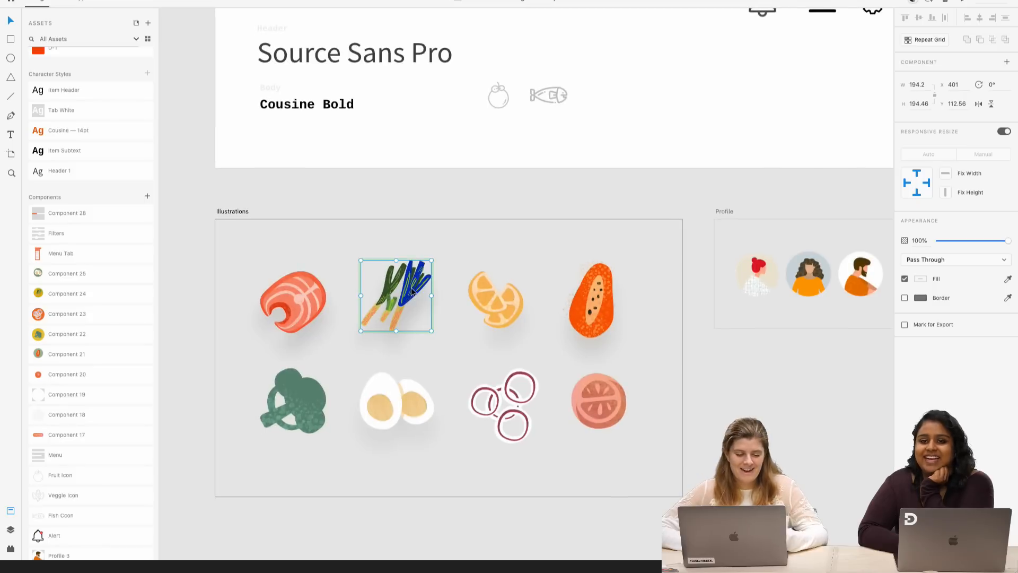
pyautogui.scroll(-3, 411, 291)
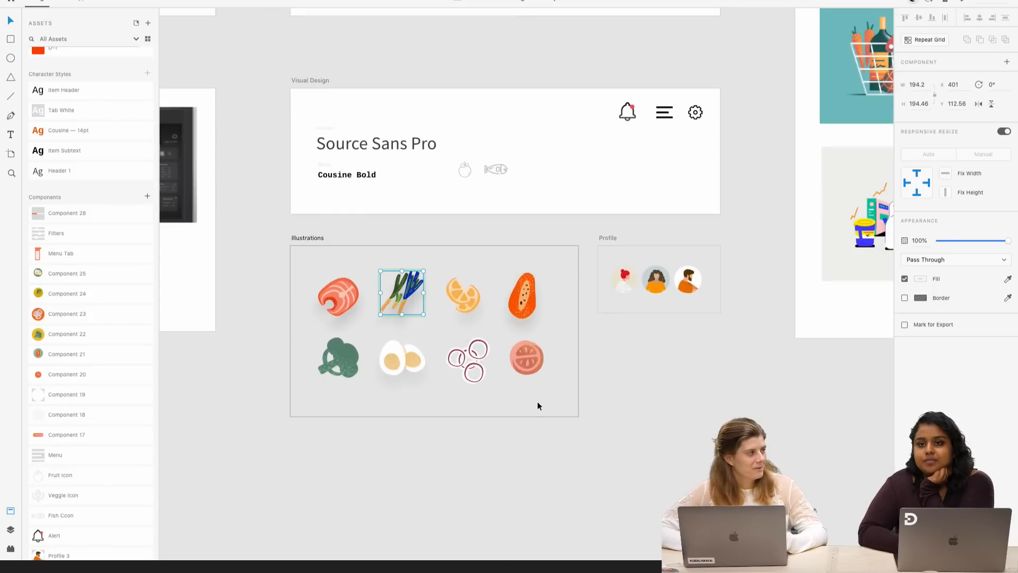
# - Examine the avatars on the Profile artboard and the reference images on the Moodboard artboard
pyautogui.hscroll(5, 537, 401)
pyautogui.scroll(-1, 537, 401)
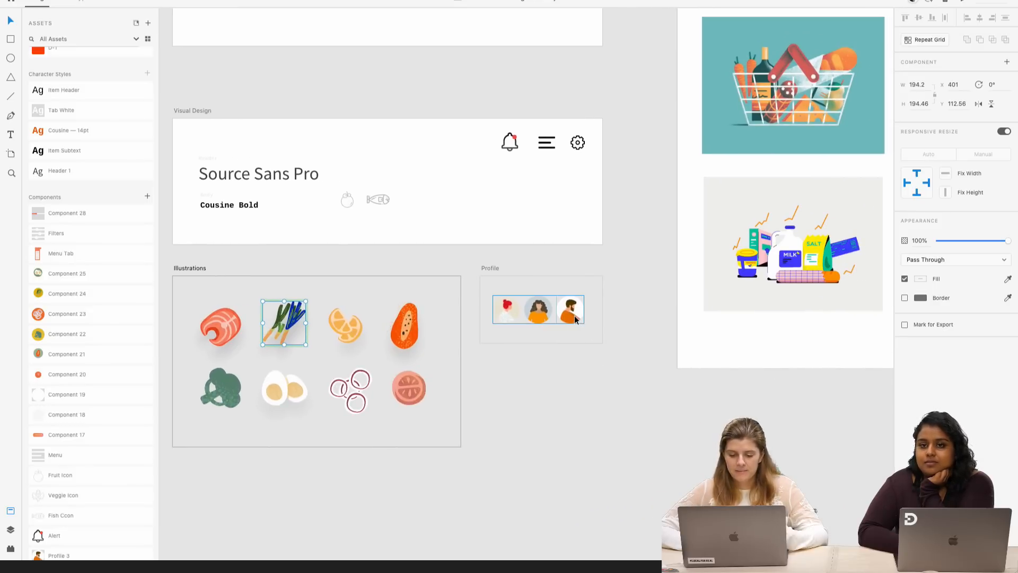
pyautogui.scroll(2, 576, 319)
pyautogui.scroll(-5, 577, 319)
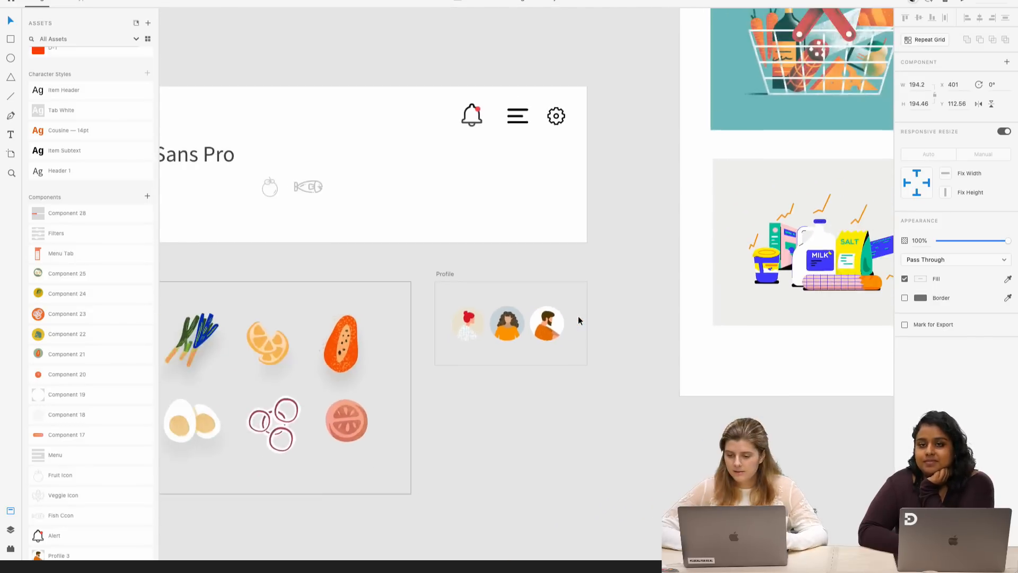
pyautogui.scroll(6, 577, 319)
pyautogui.hscroll(6, 577, 320)
pyautogui.scroll(3, 577, 317)
pyautogui.hscroll(4, 576, 317)
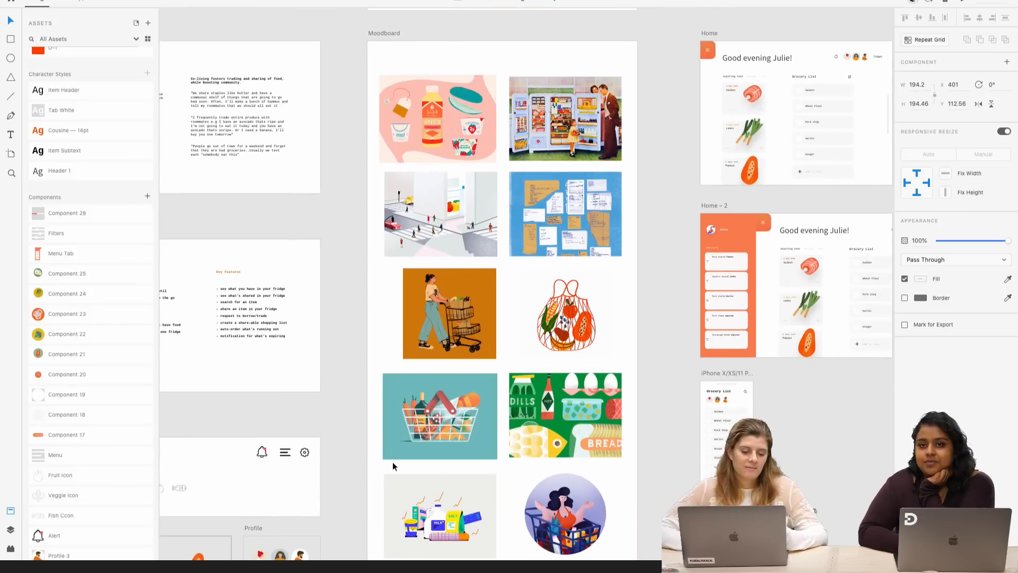
pyautogui.scroll(-4, 393, 461)
pyautogui.hscroll(-4, 392, 461)
pyautogui.scroll(3, 464, 423)
pyautogui.hscroll(2, 464, 422)
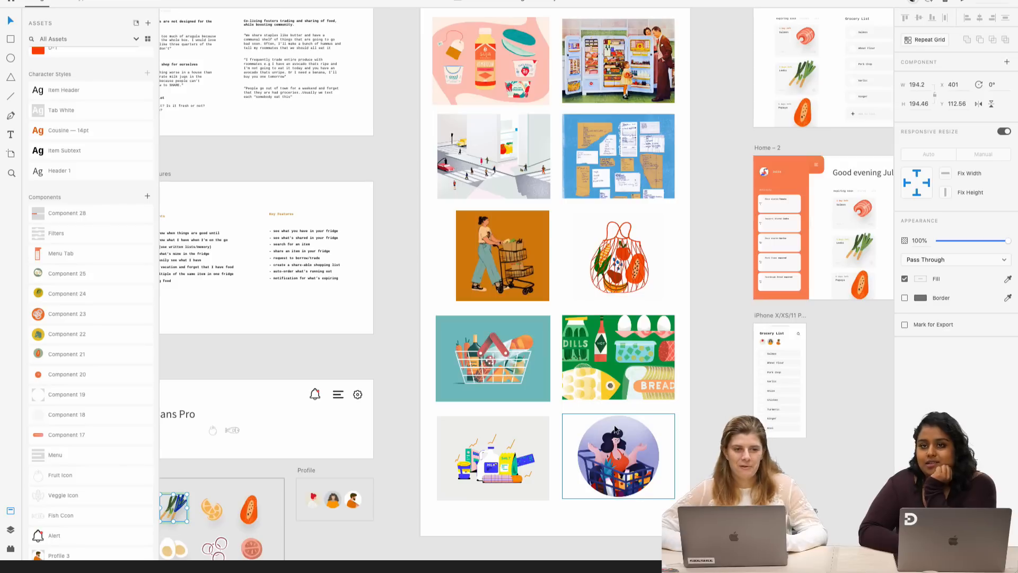
pyautogui.scroll(1, 615, 428)
pyautogui.hscroll(1, 615, 428)
pyautogui.scroll(8, 614, 424)
pyautogui.hscroll(10, 613, 424)
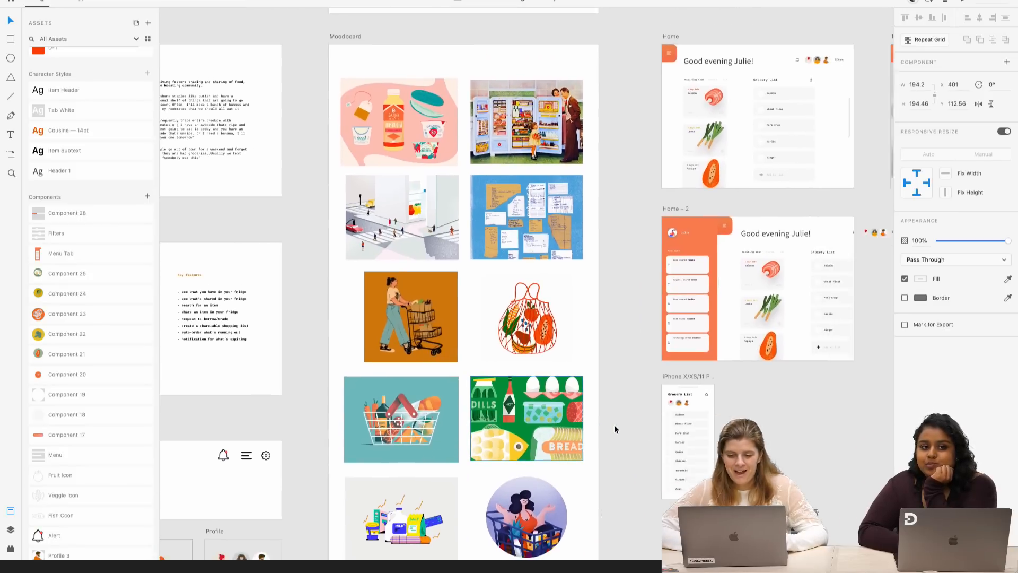
# - Examine the expiring soon cards and the Grocery List on the Home artboard up close
pyautogui.scroll(5, 629, 233)
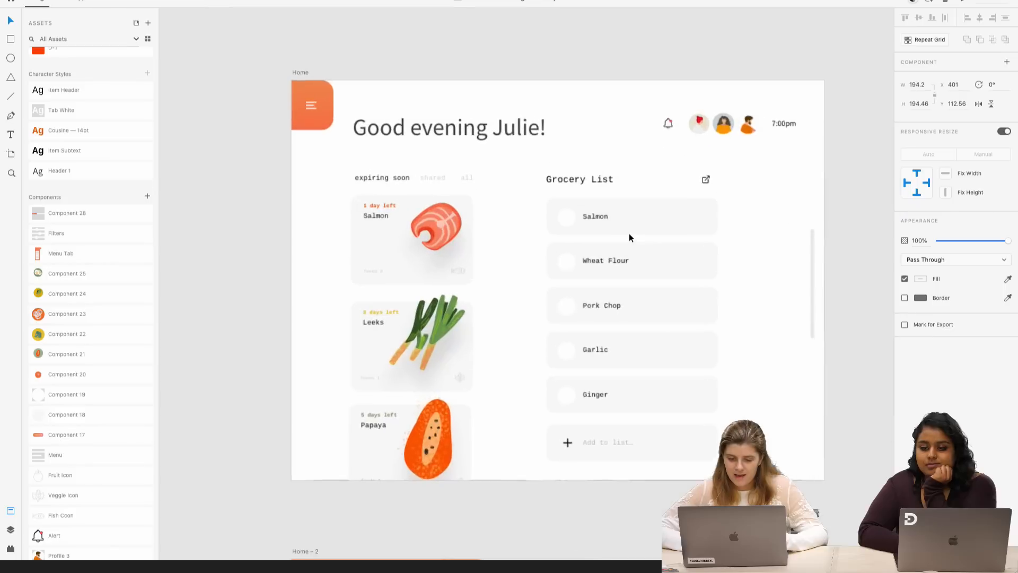
pyautogui.hscroll(1, 804, 352)
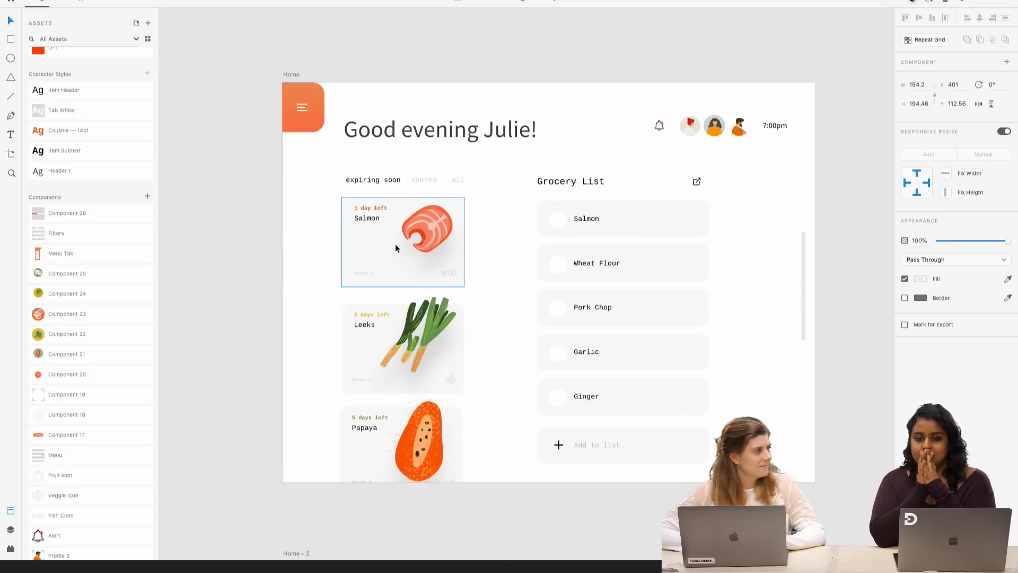
pyautogui.scroll(-1, 396, 245)
pyautogui.hscroll(1, 396, 244)
pyautogui.scroll(1, 396, 244)
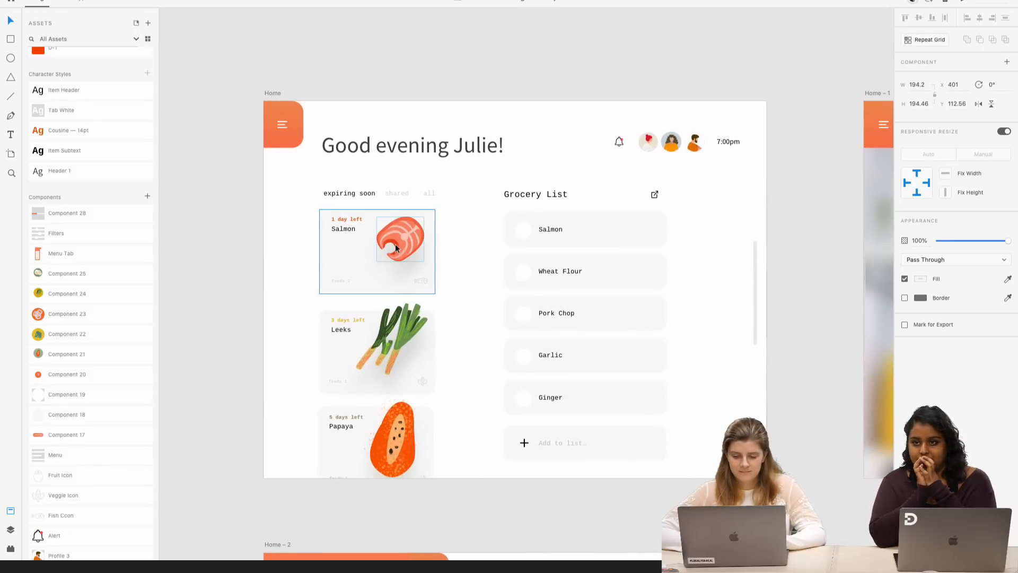
# - Preview the prototype from the Home artboard, open and close its Activity side menu, and exit the preview
pyautogui.click(482, 71)
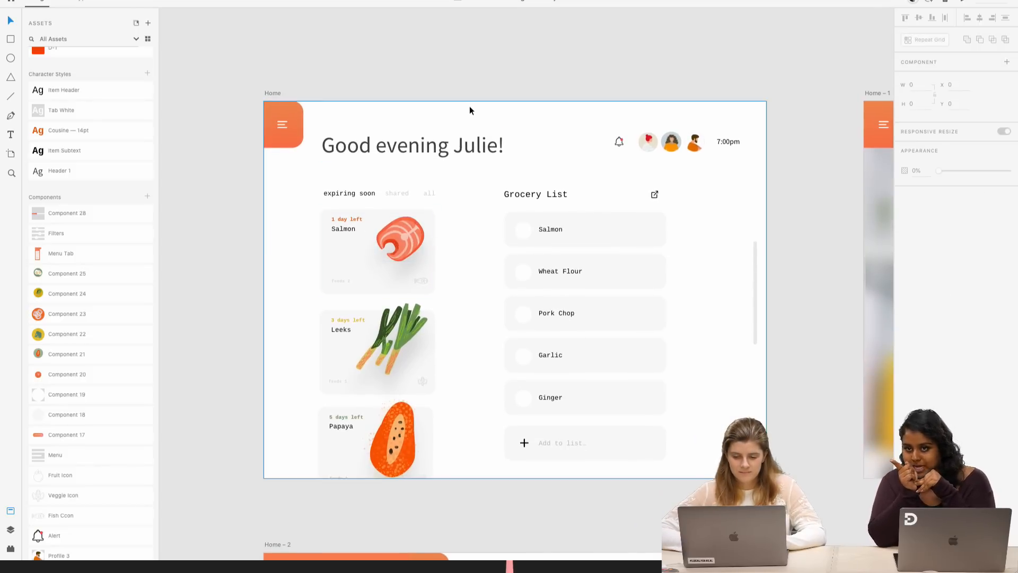
pyautogui.scroll(1, 470, 106)
pyautogui.click(251, 91)
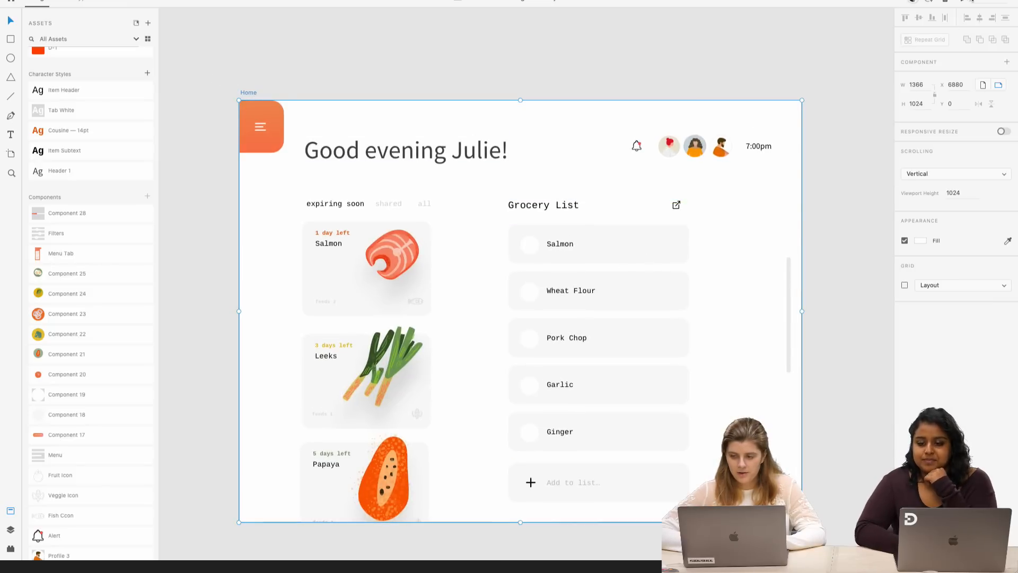
pyautogui.click(965, 2)
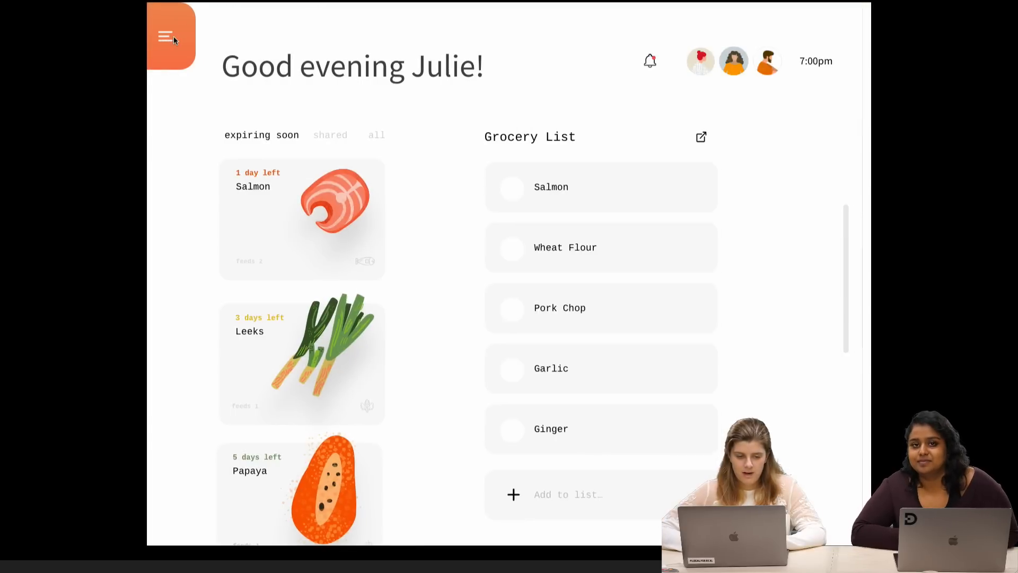
pyautogui.click(174, 36)
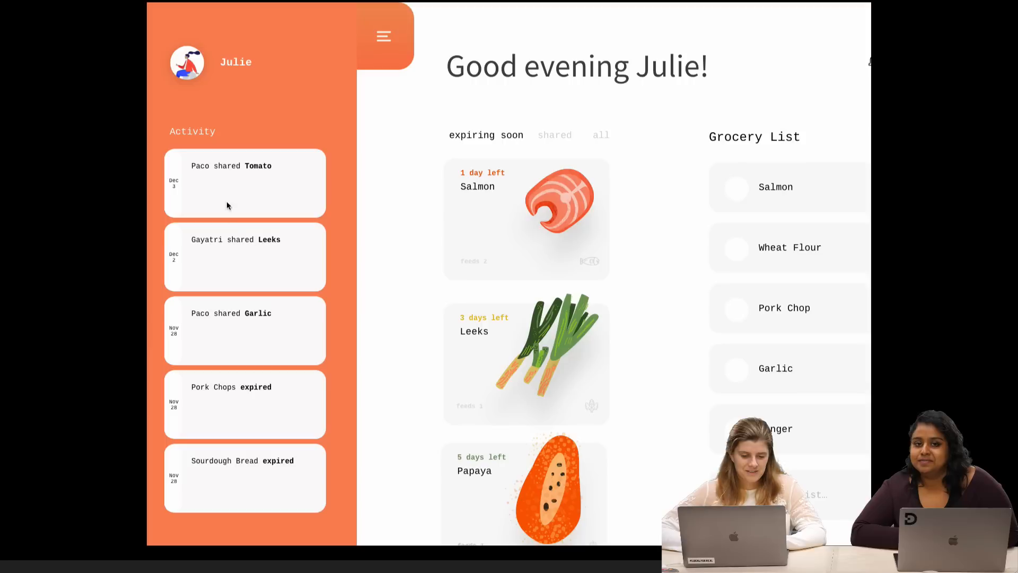
pyautogui.click(386, 41)
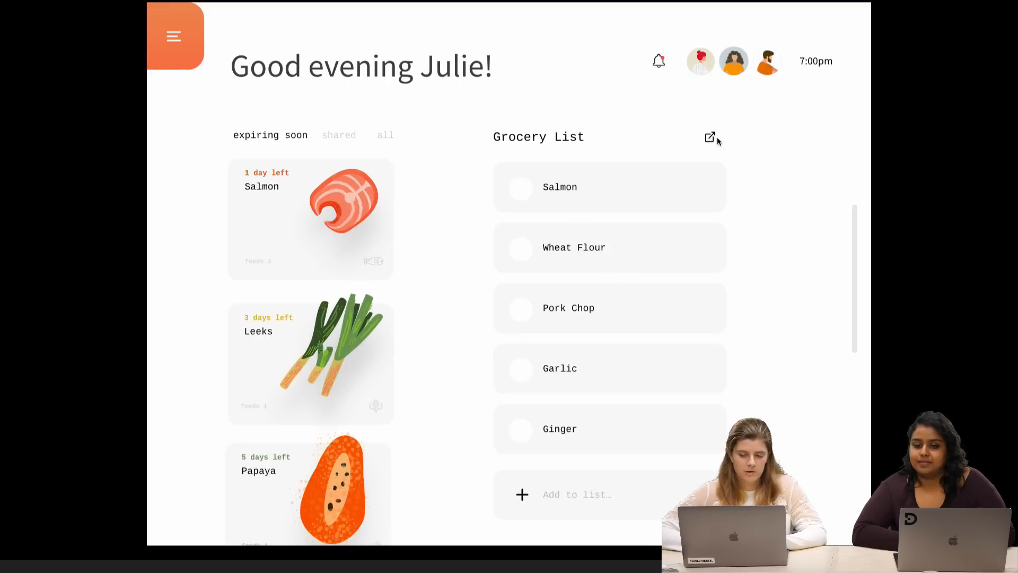
pyautogui.press('Escape')
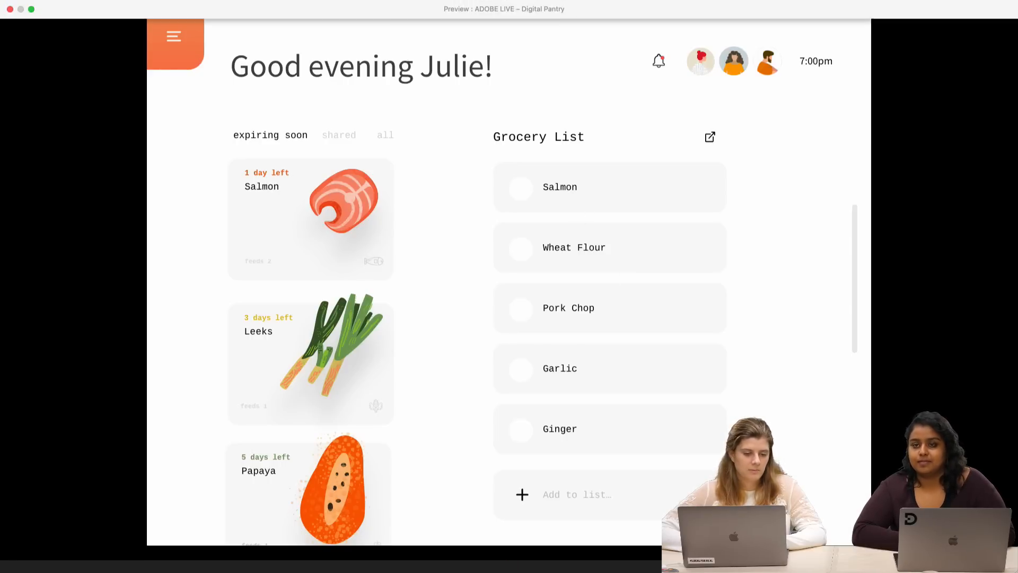
pyautogui.click(10, 10)
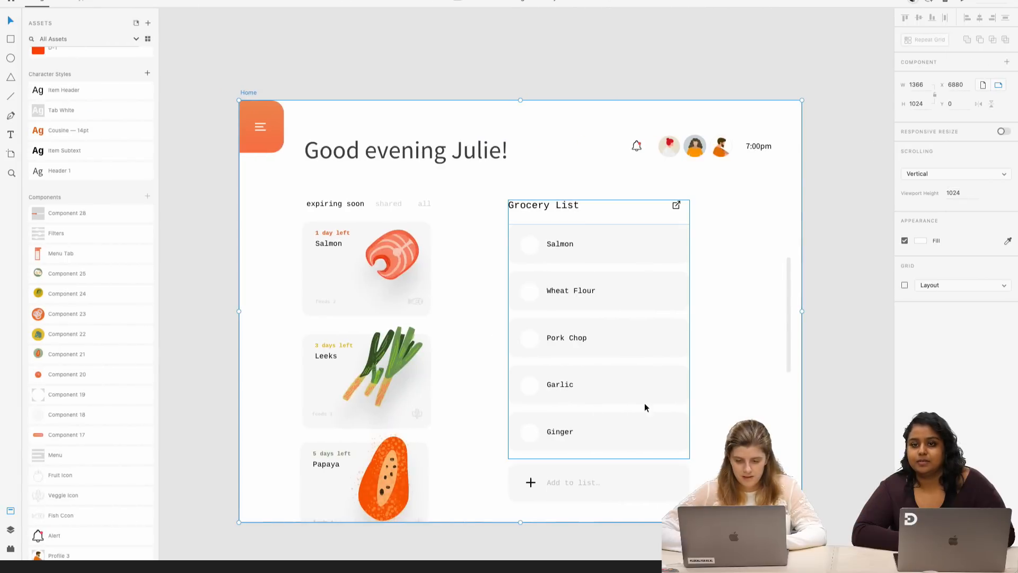
# - Preview the Home artboard once more to view its Grocery List, and exit the preview
pyautogui.scroll(1, 753, 314)
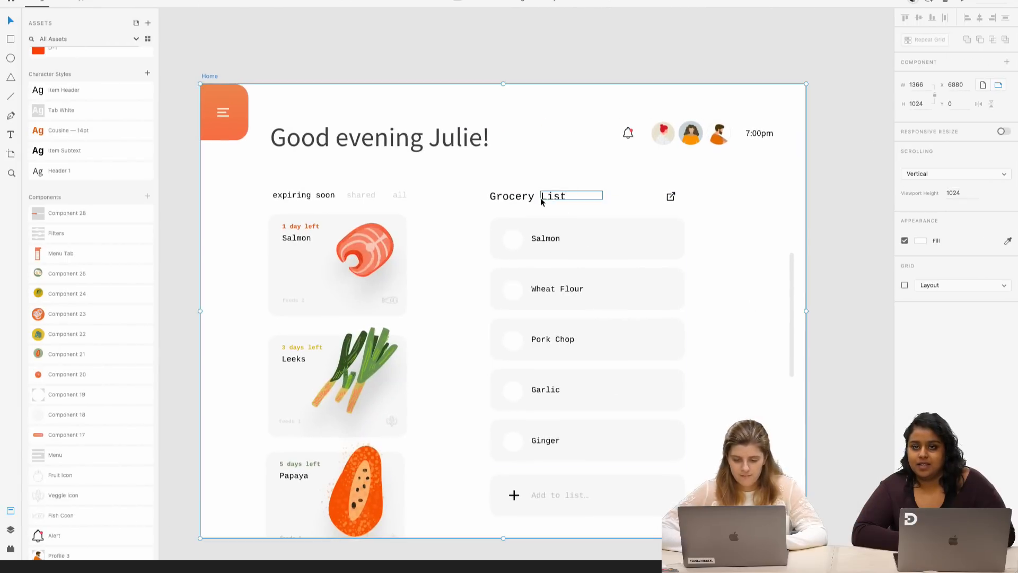
pyautogui.click(966, 6)
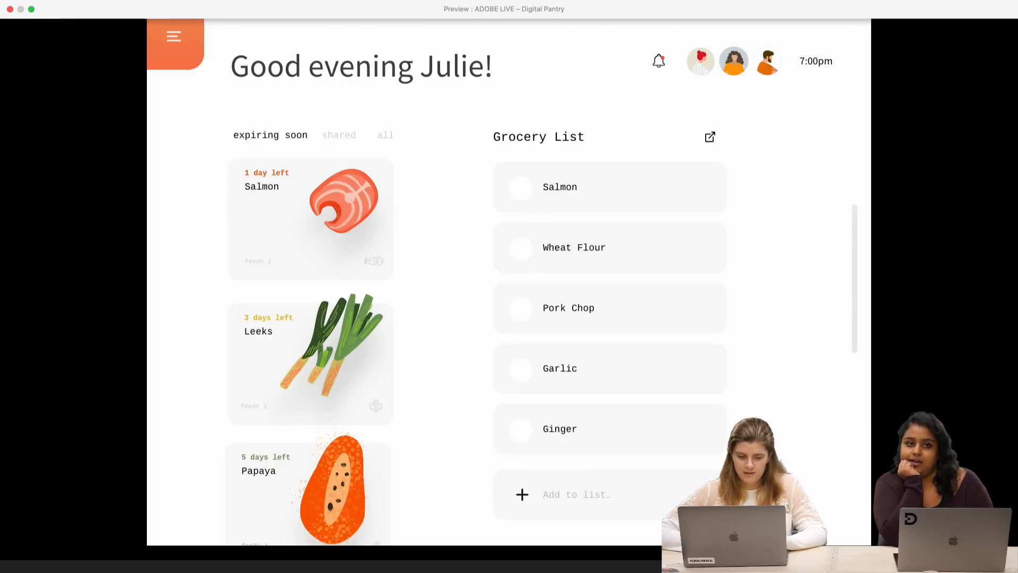
pyautogui.click(18, 10)
# - Review the Home artboard's layout and move on to the blurred fridge view on Home – 1
pyautogui.scroll(-5, 648, 339)
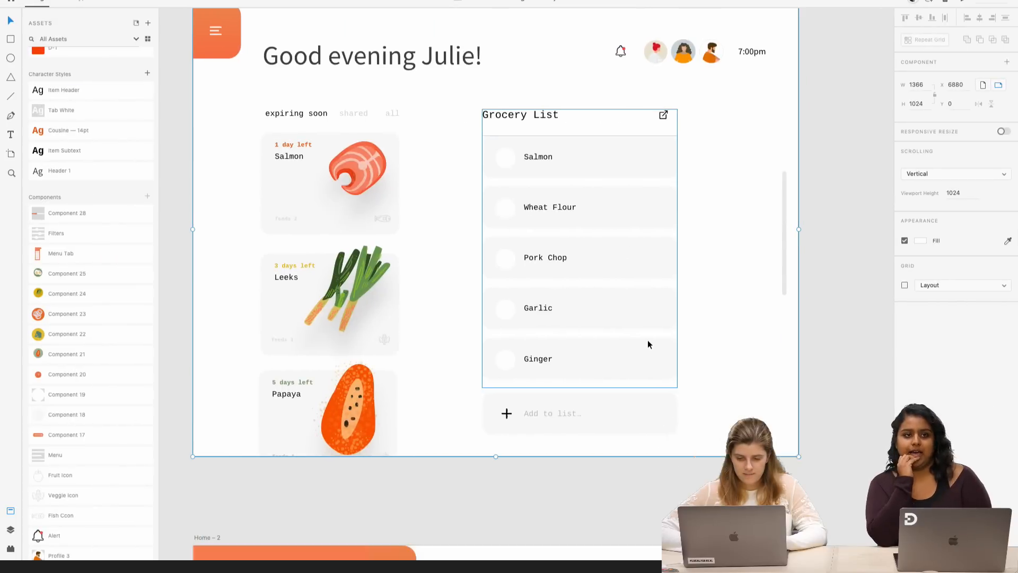
pyautogui.scroll(4, 647, 343)
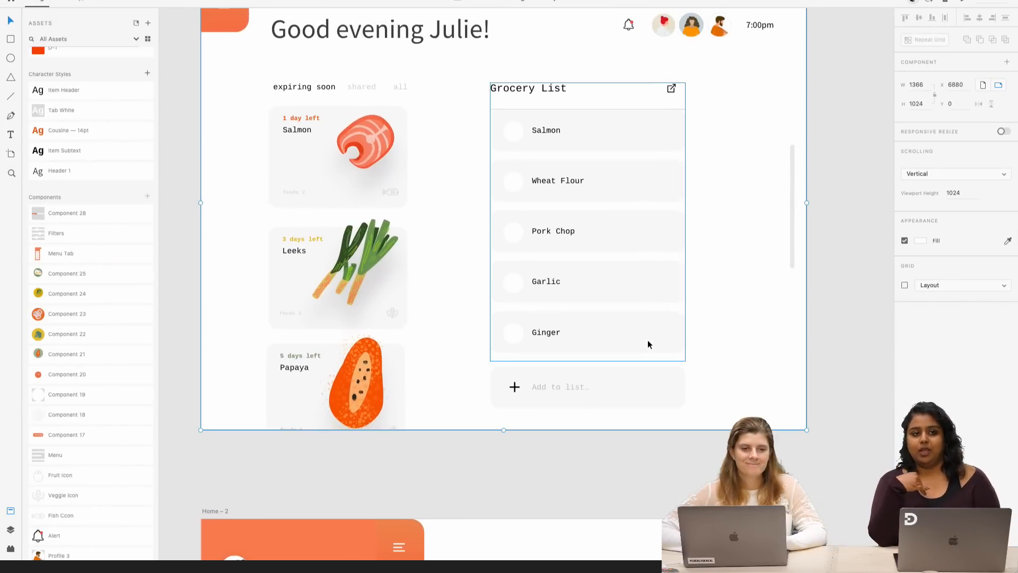
pyautogui.scroll(-2, 647, 344)
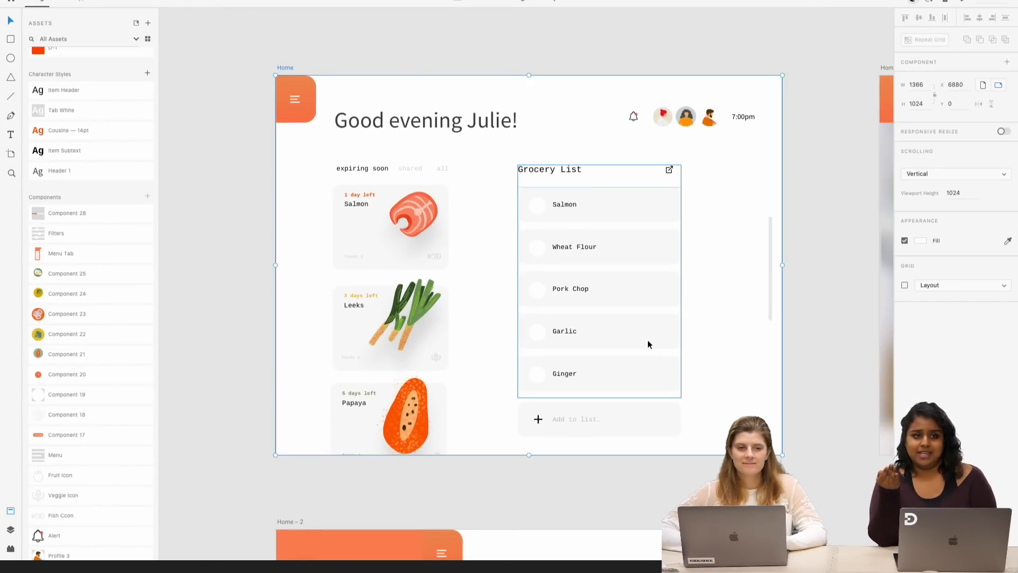
pyautogui.hscroll(10, 647, 340)
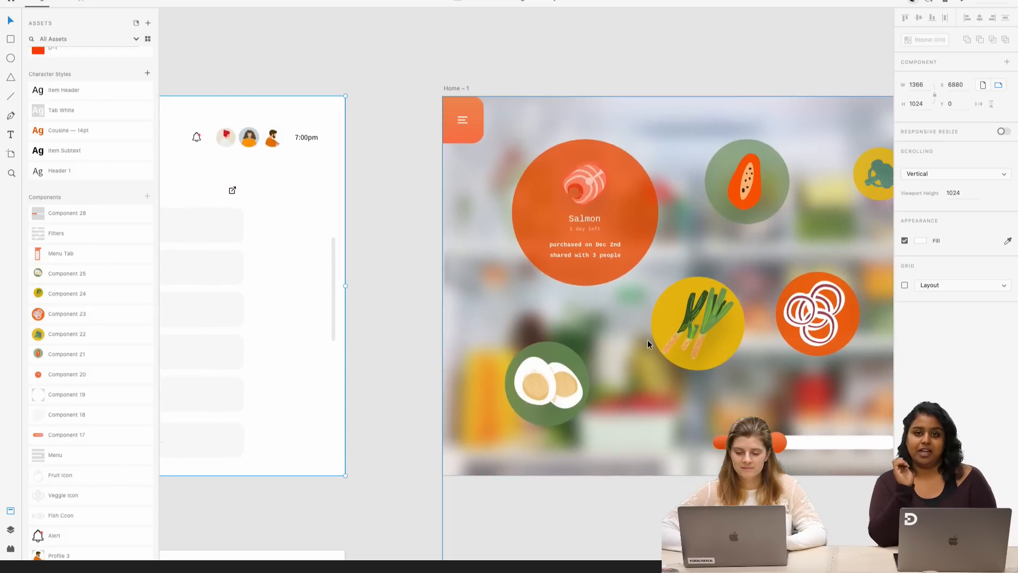